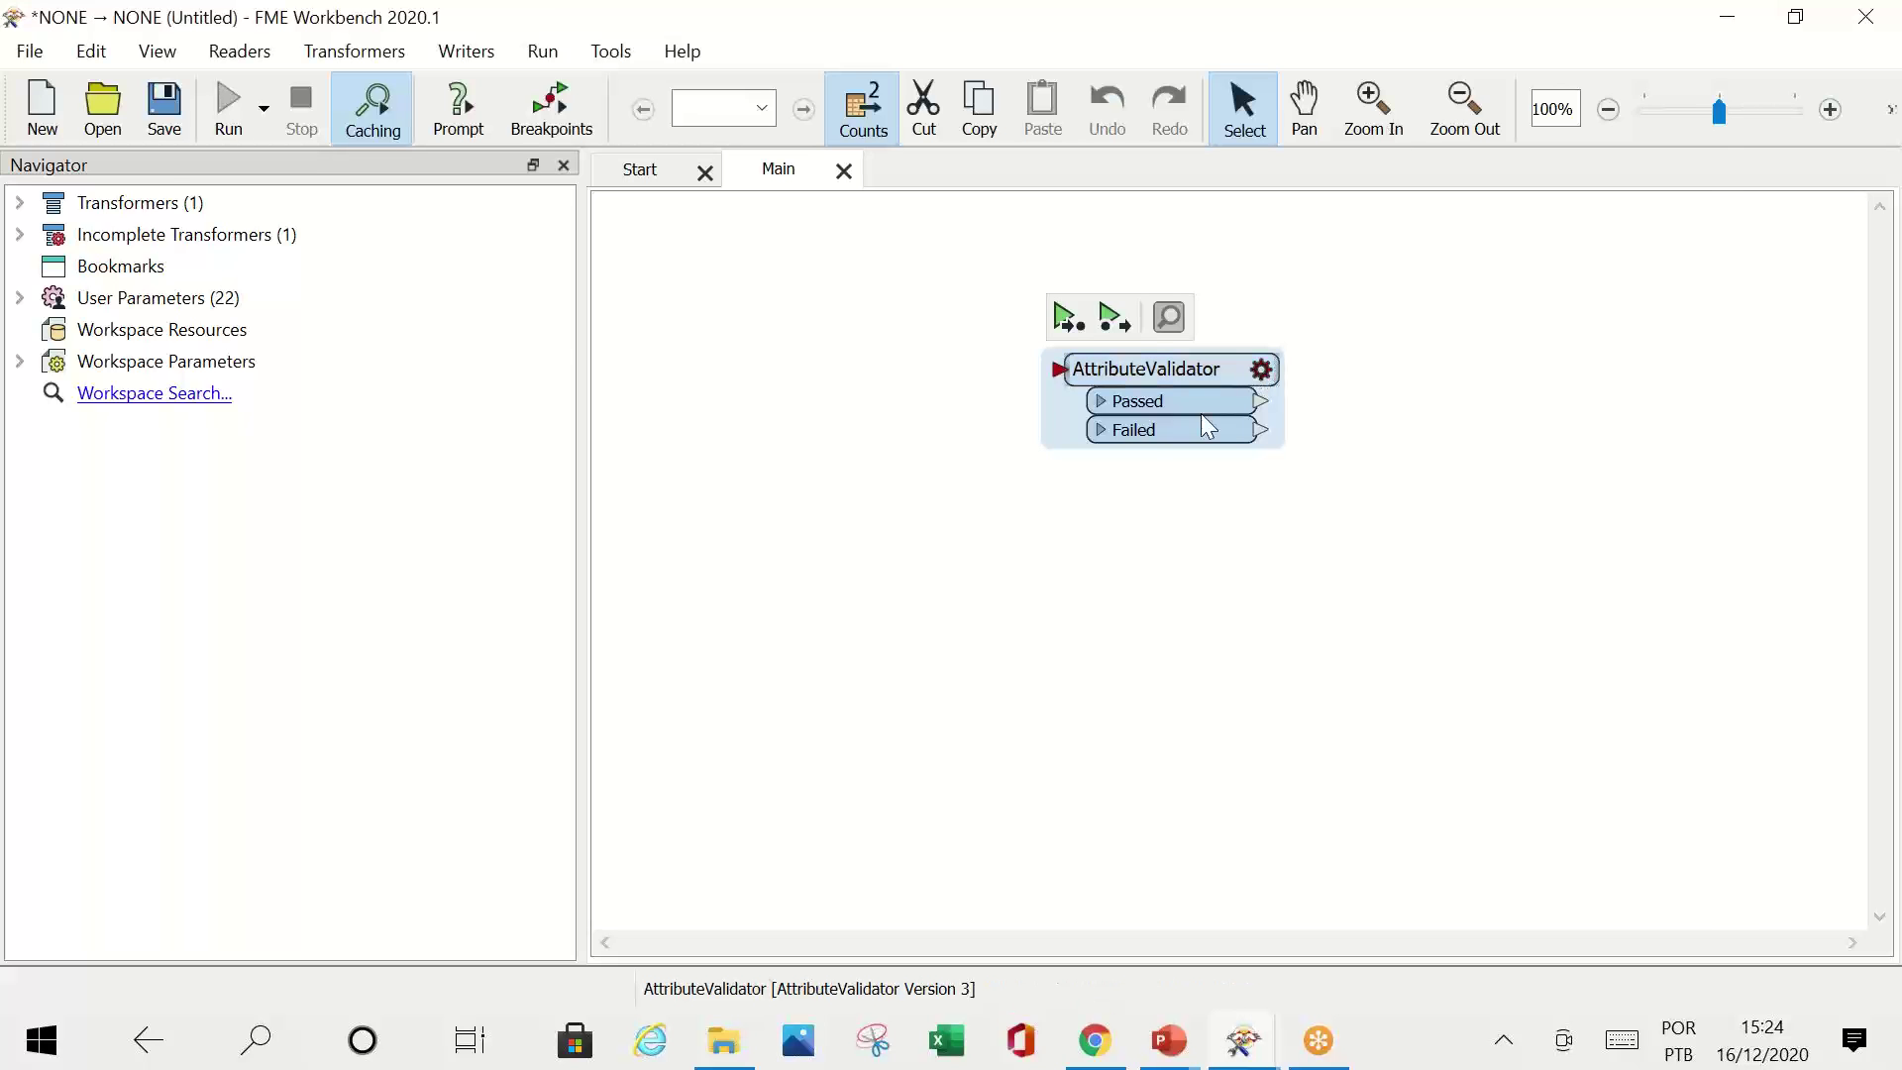
Step: Configure the AttributeValidator with a Type validation rule set to Integer and accept the parameters
left_click(1262, 368)
left_click(705, 340)
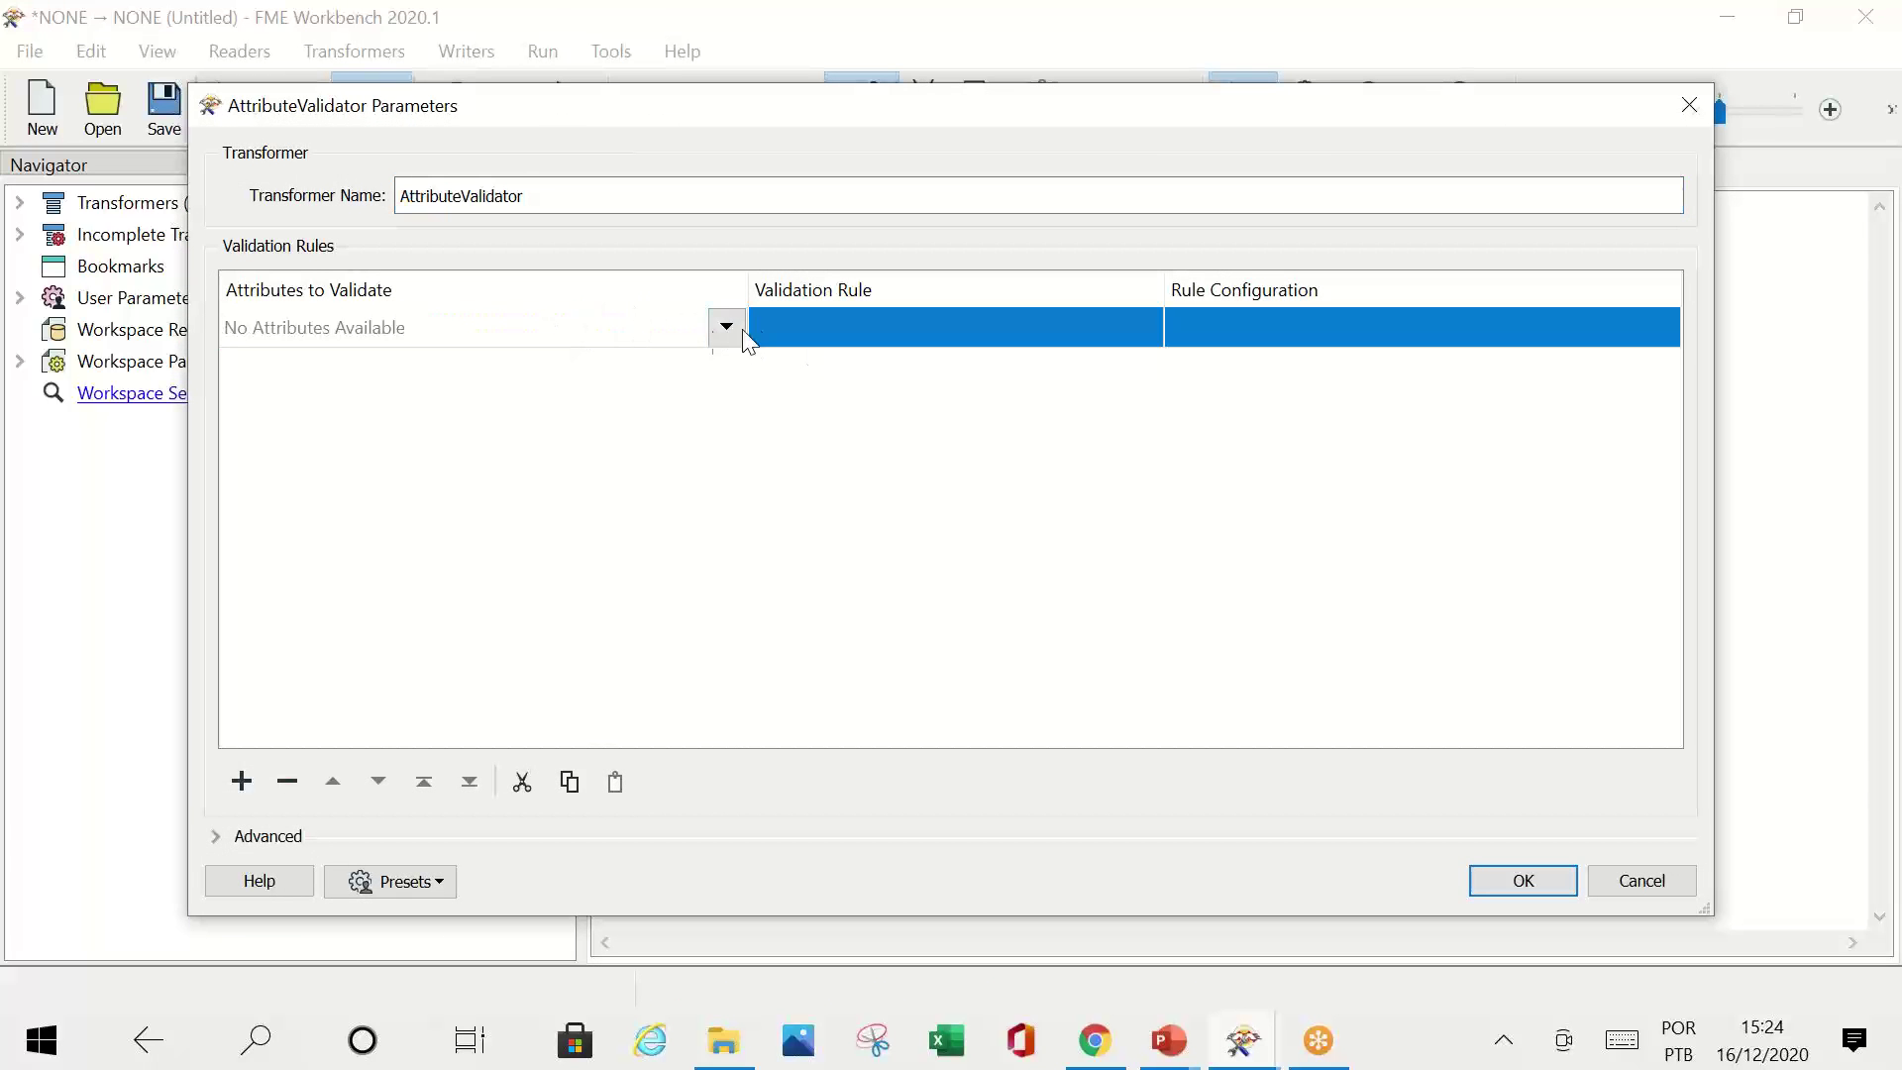
left_click(937, 325)
left_click(939, 332)
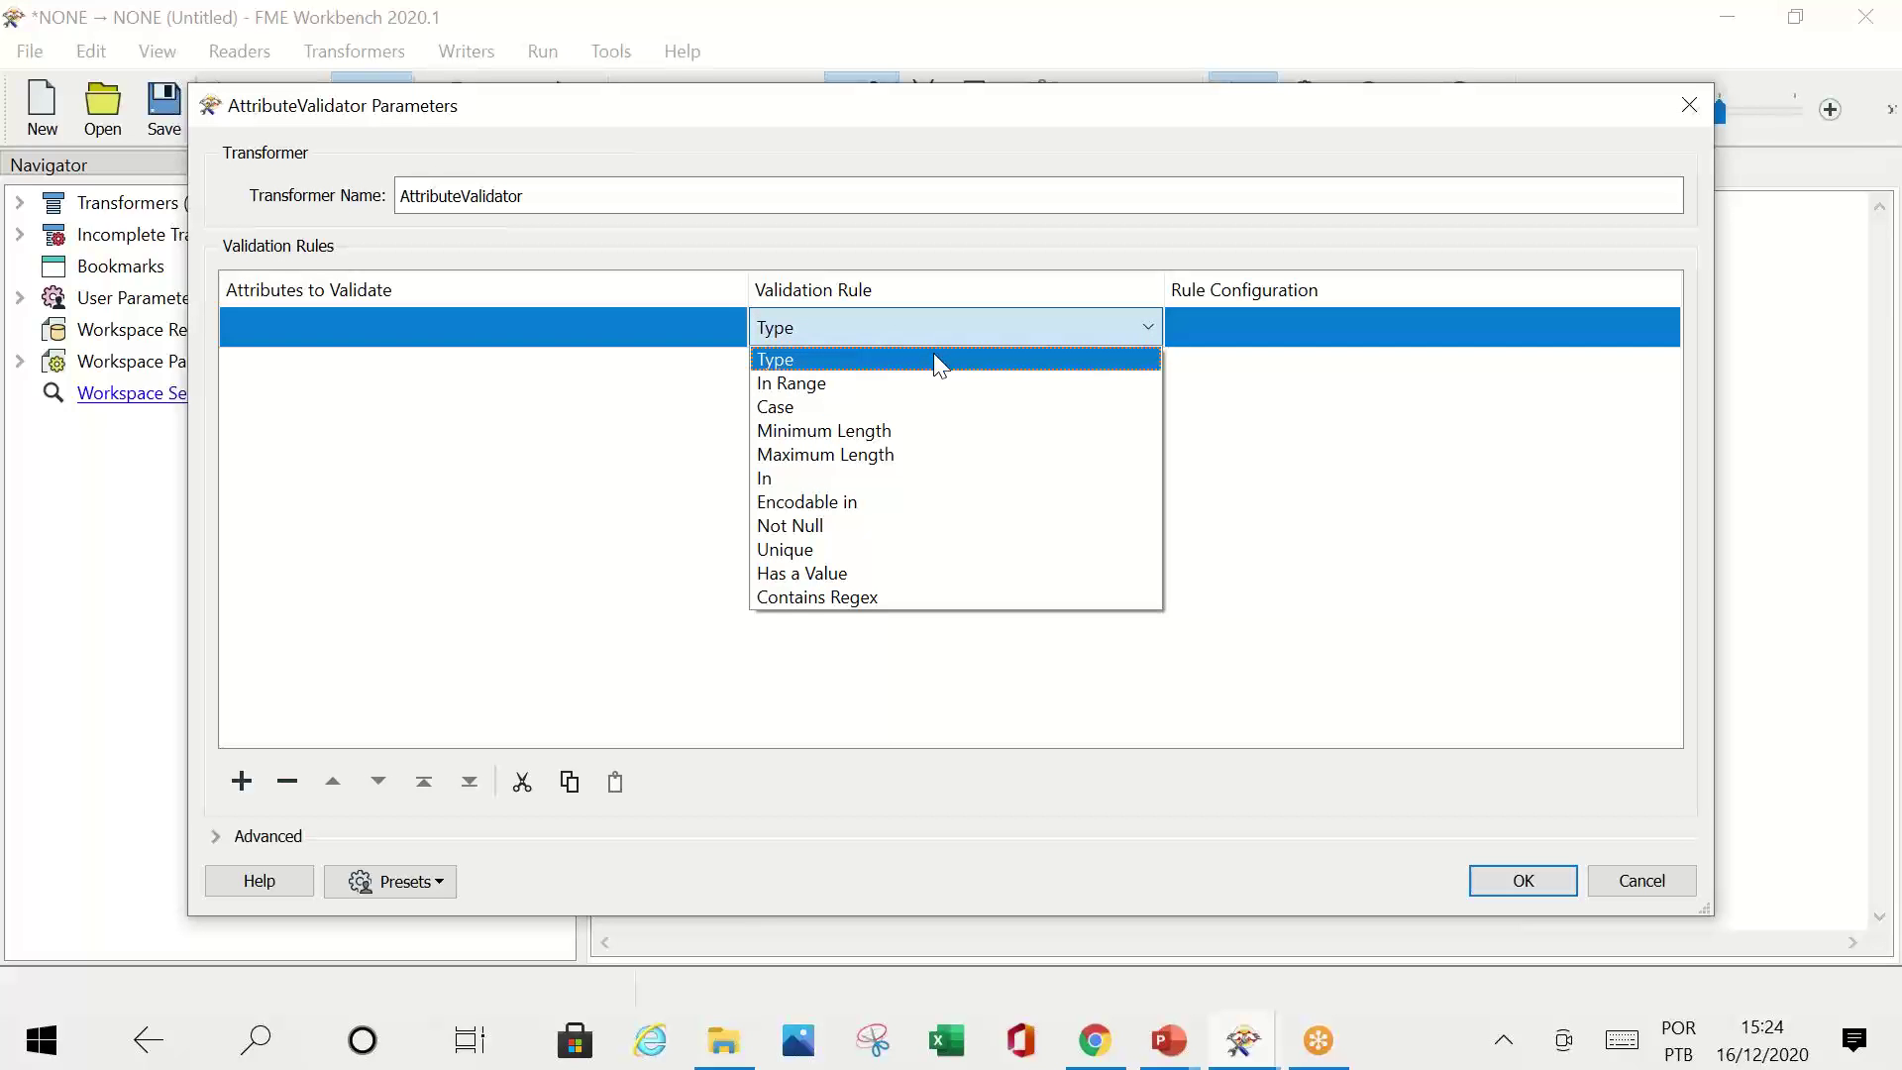
left_click(935, 358)
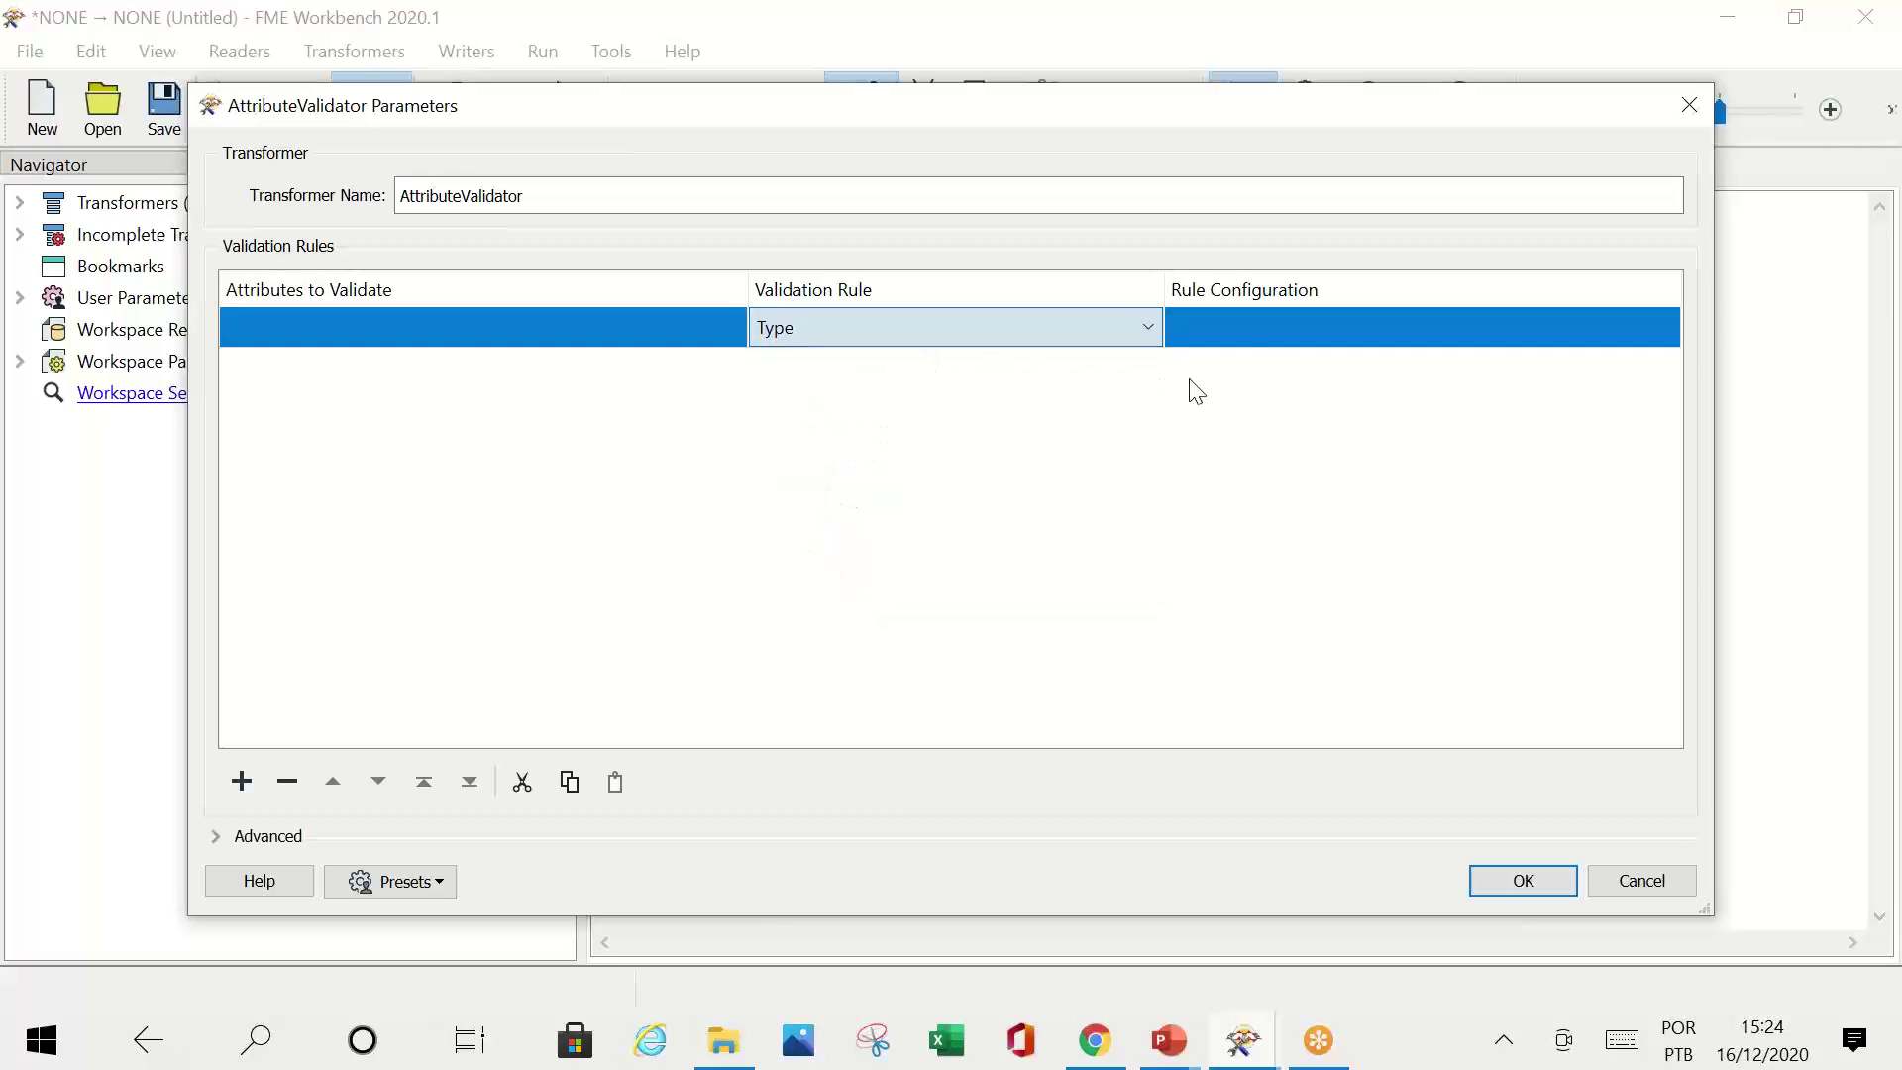
left_click(1248, 337)
left_click(1248, 337)
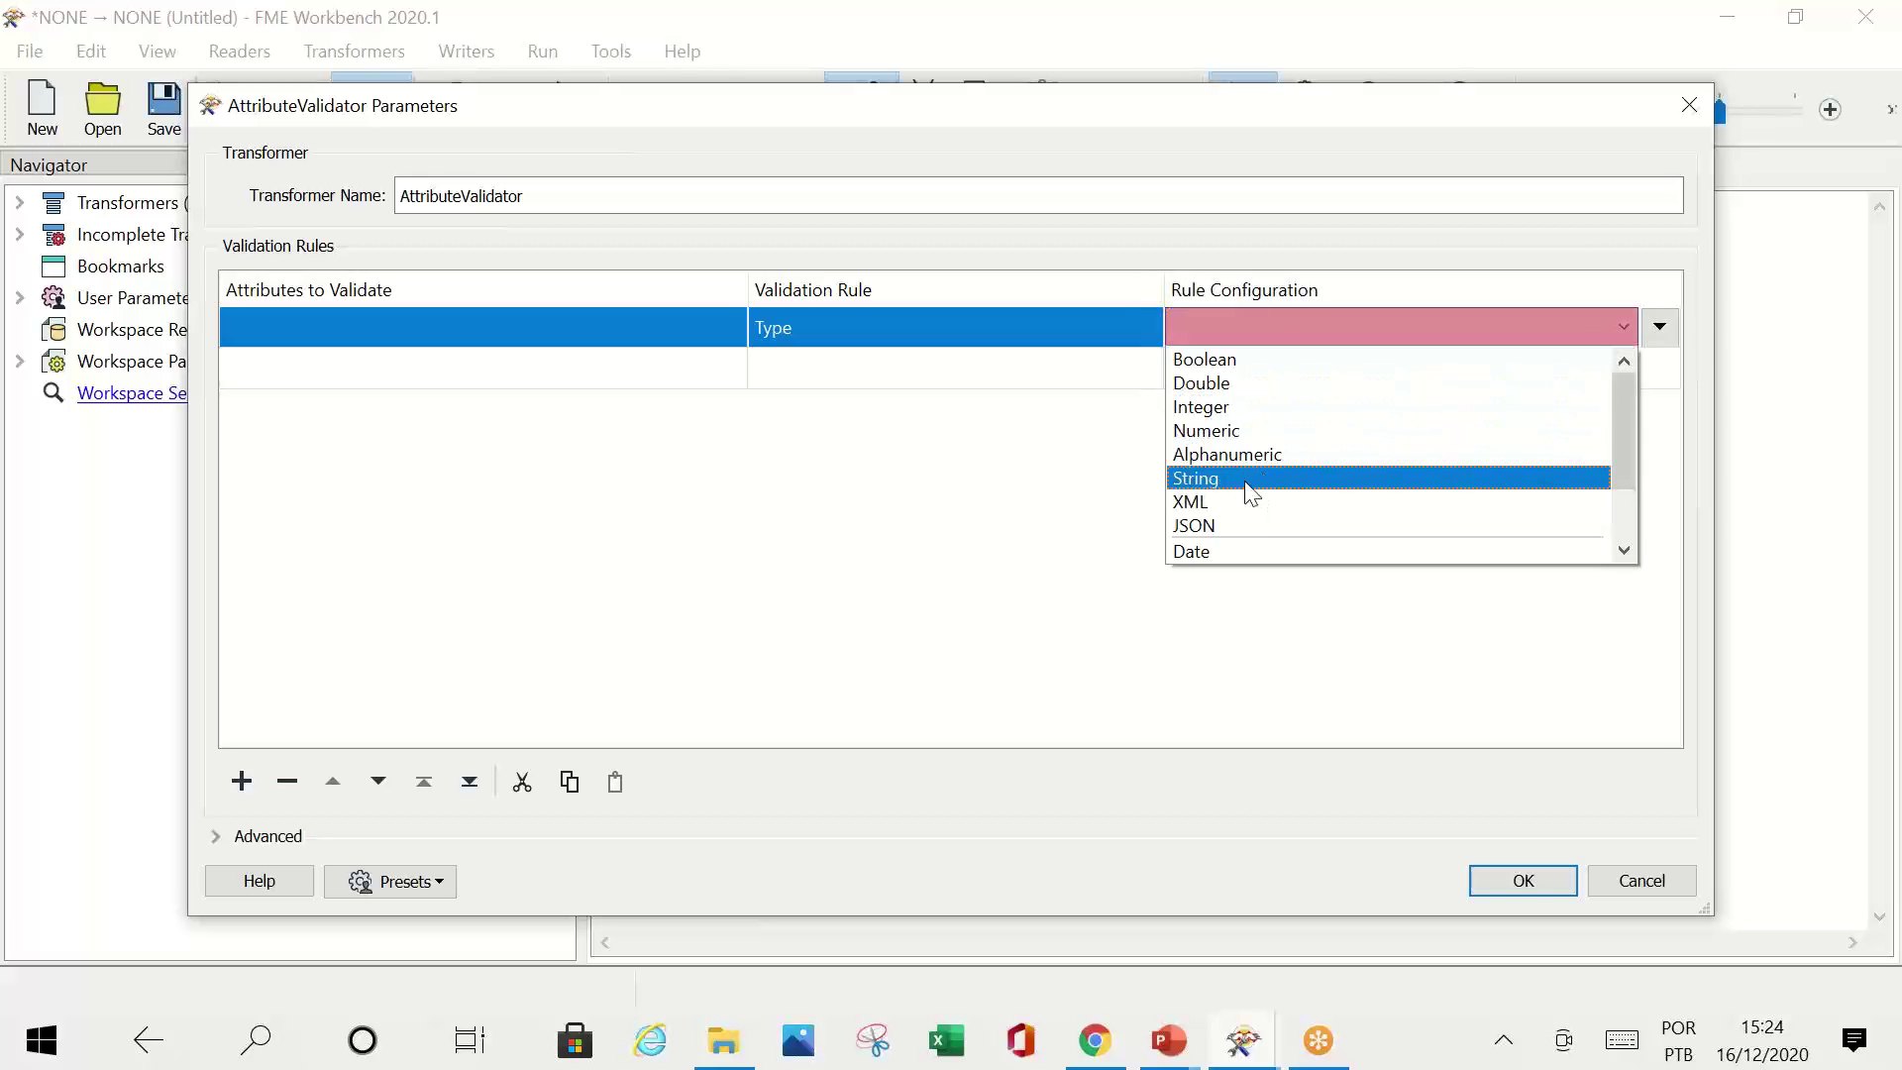
left_click(1217, 405)
left_click(1559, 880)
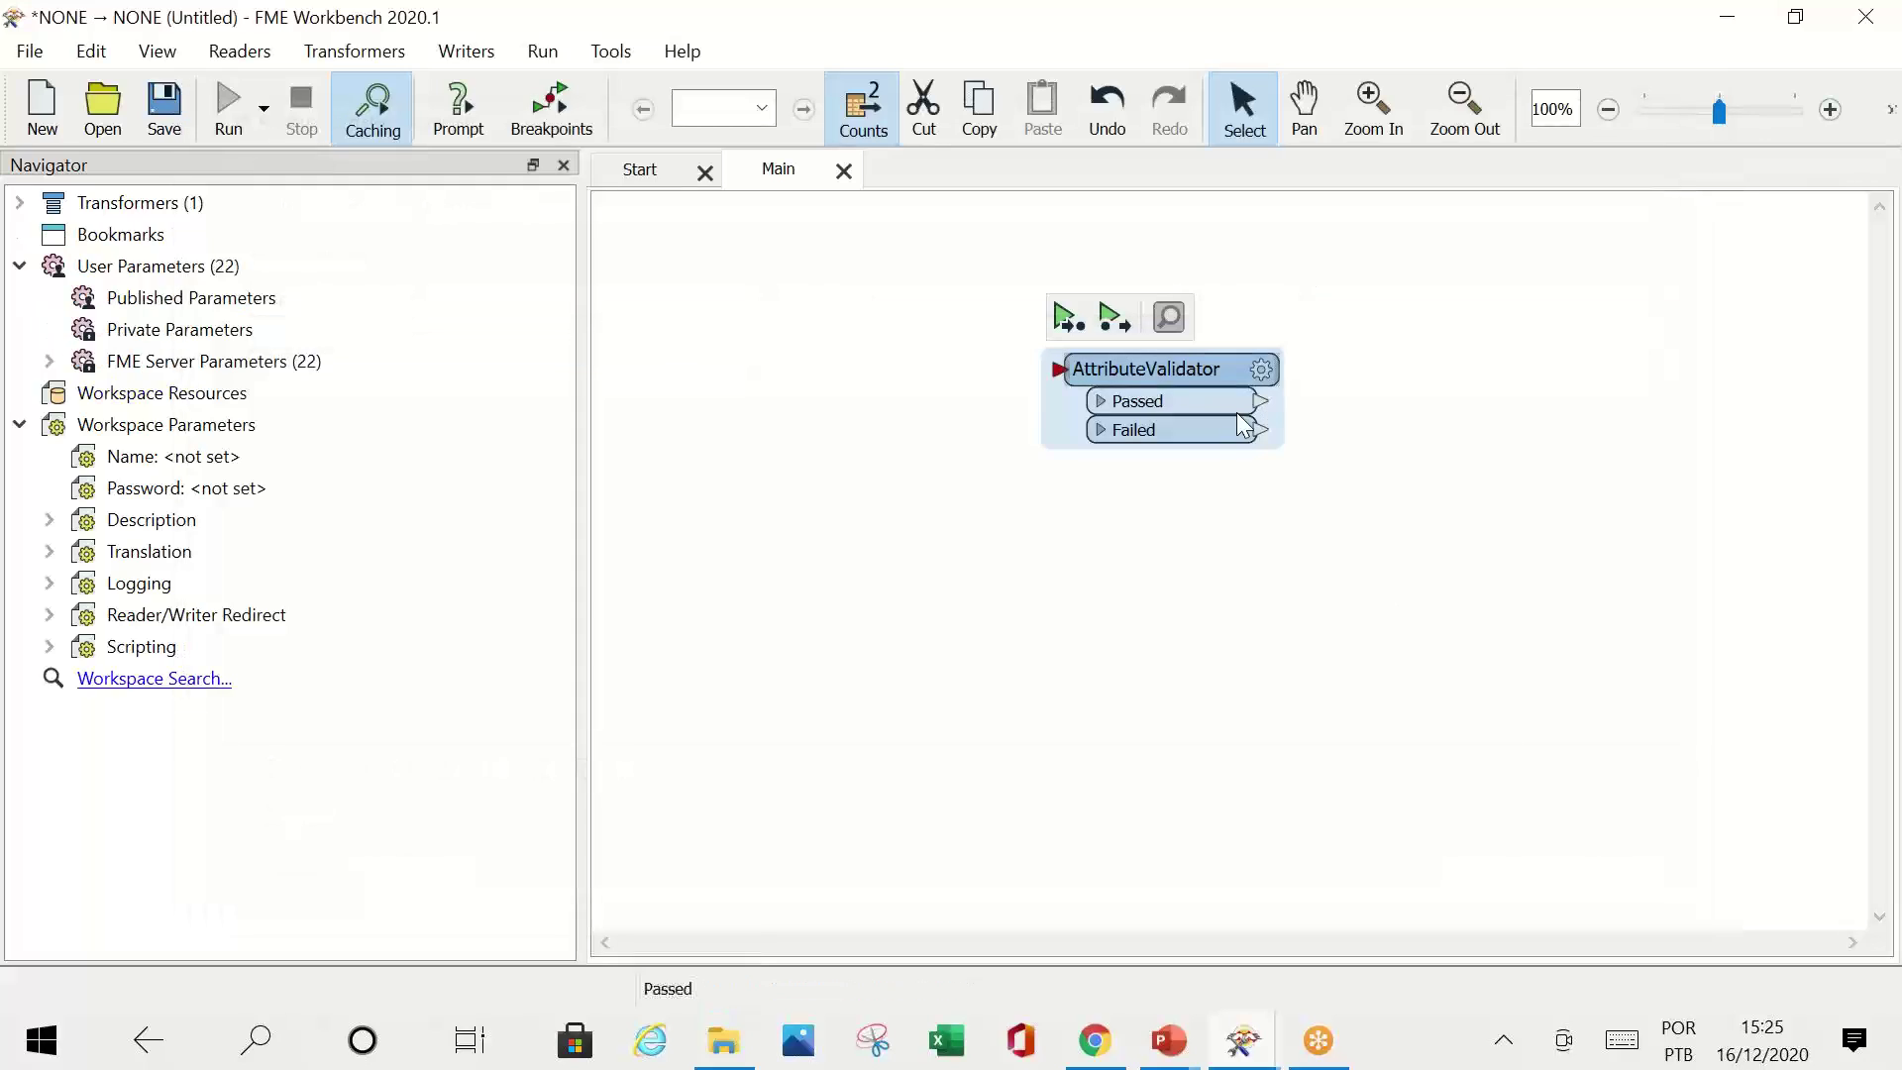
left_click_drag(1256, 431, 1261, 550)
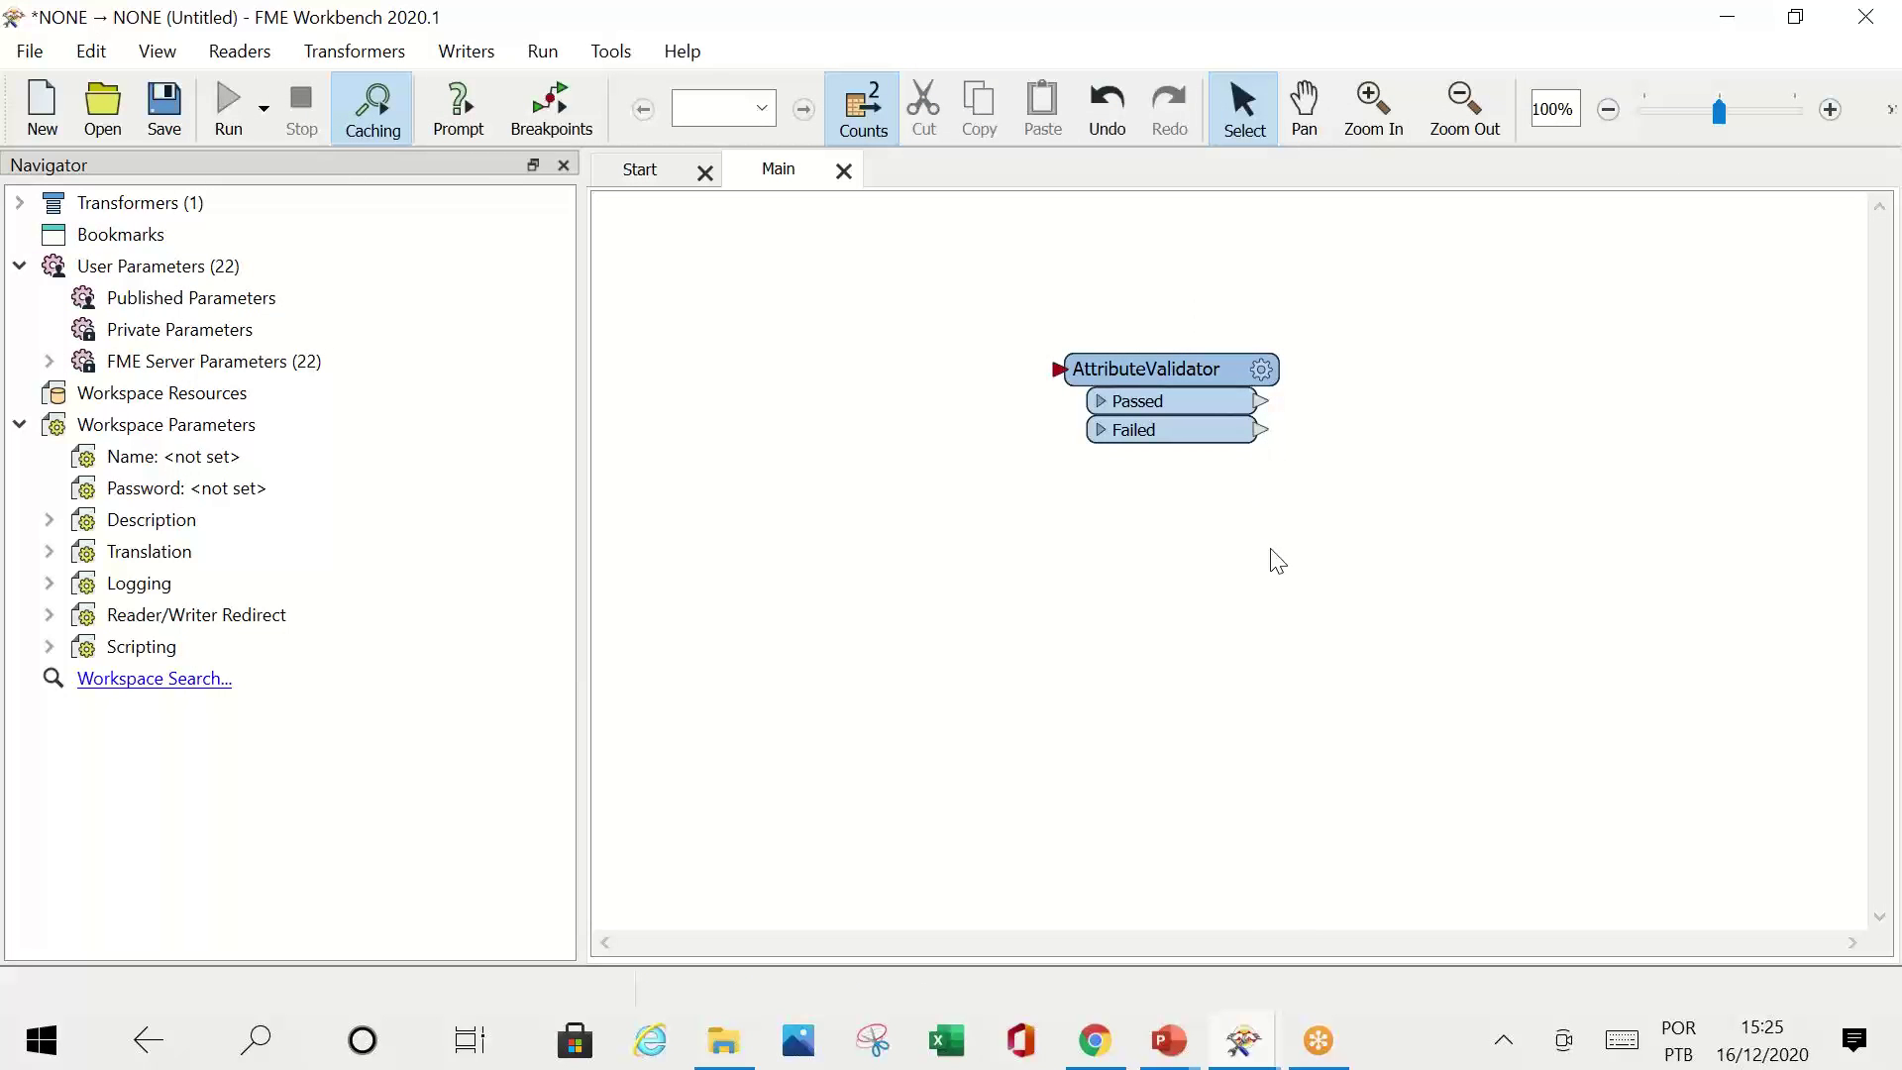
key("alt+Tab")
key("alt+Tab")
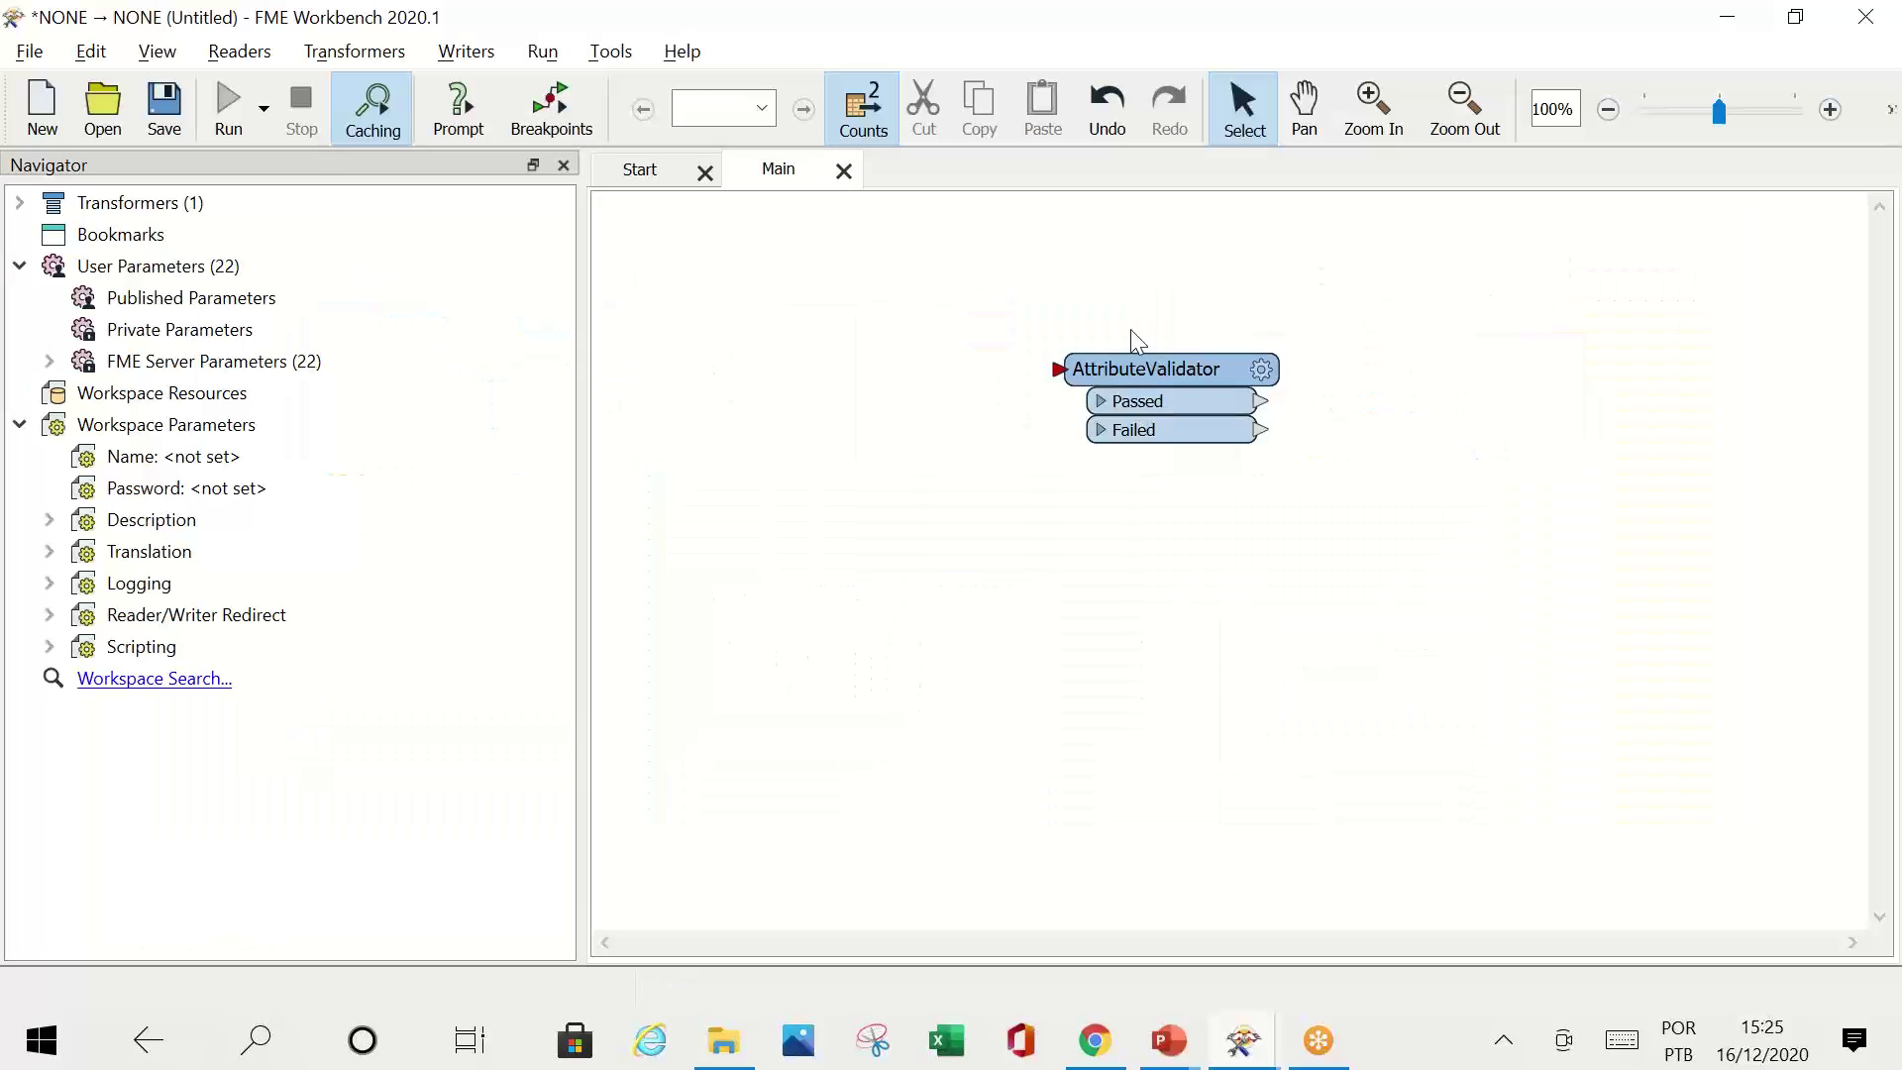
Step: Try the Case validation rule in the AttributeValidator parameters and review its available case configurations
double_click(1137, 362)
left_click(935, 337)
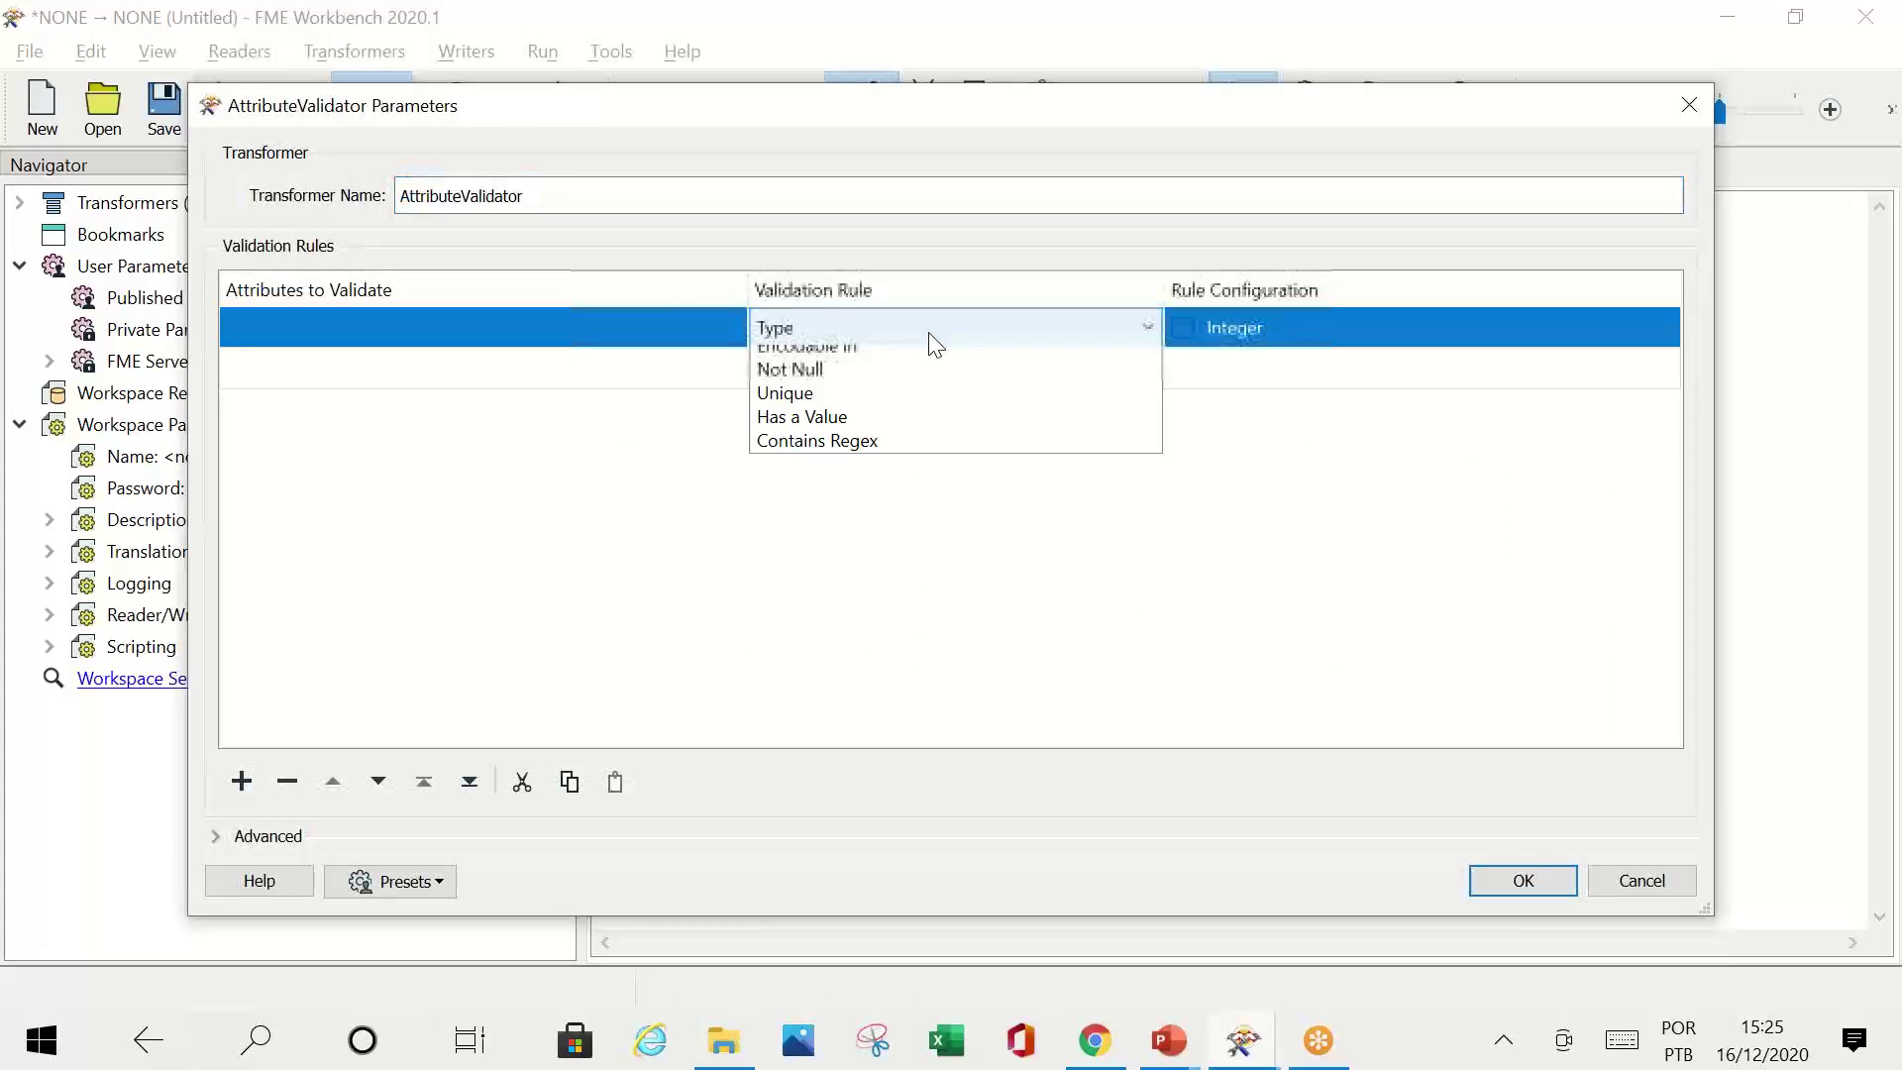
left_click(935, 341)
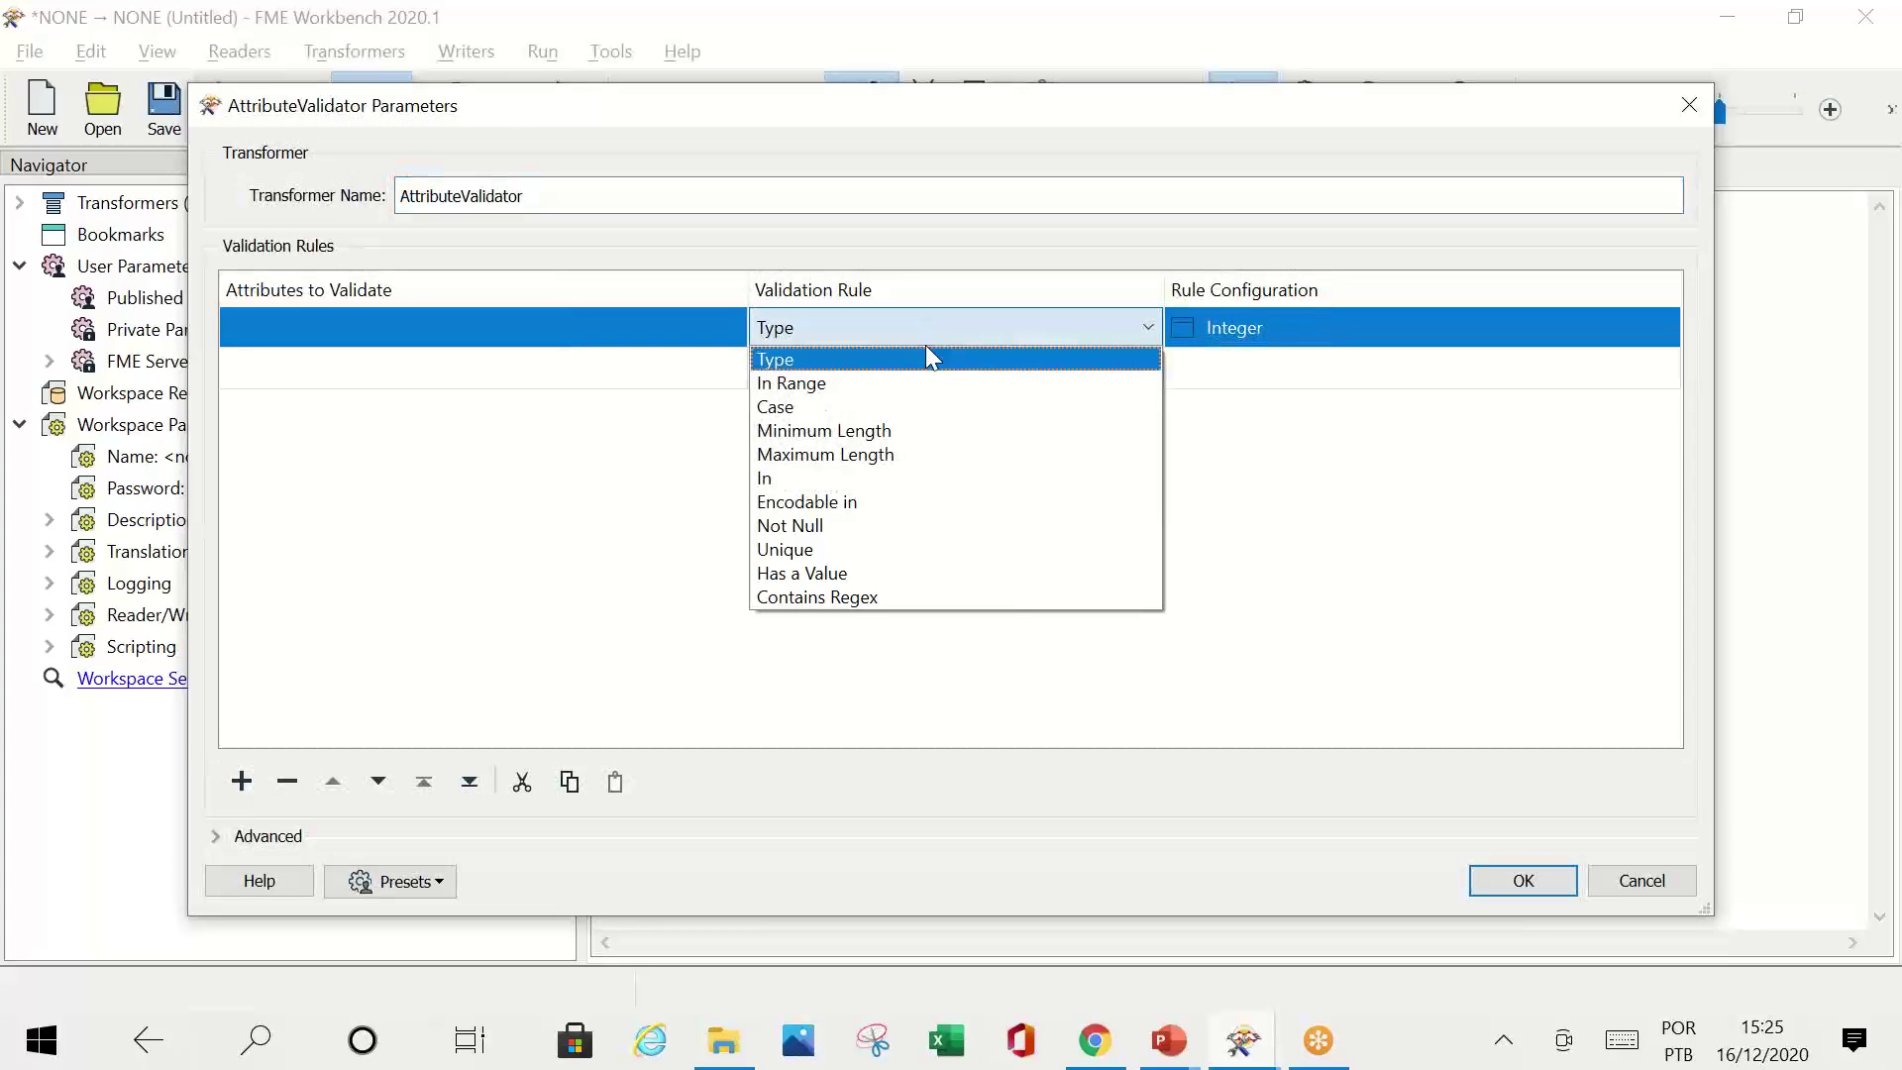
left_click(919, 409)
left_click(1350, 331)
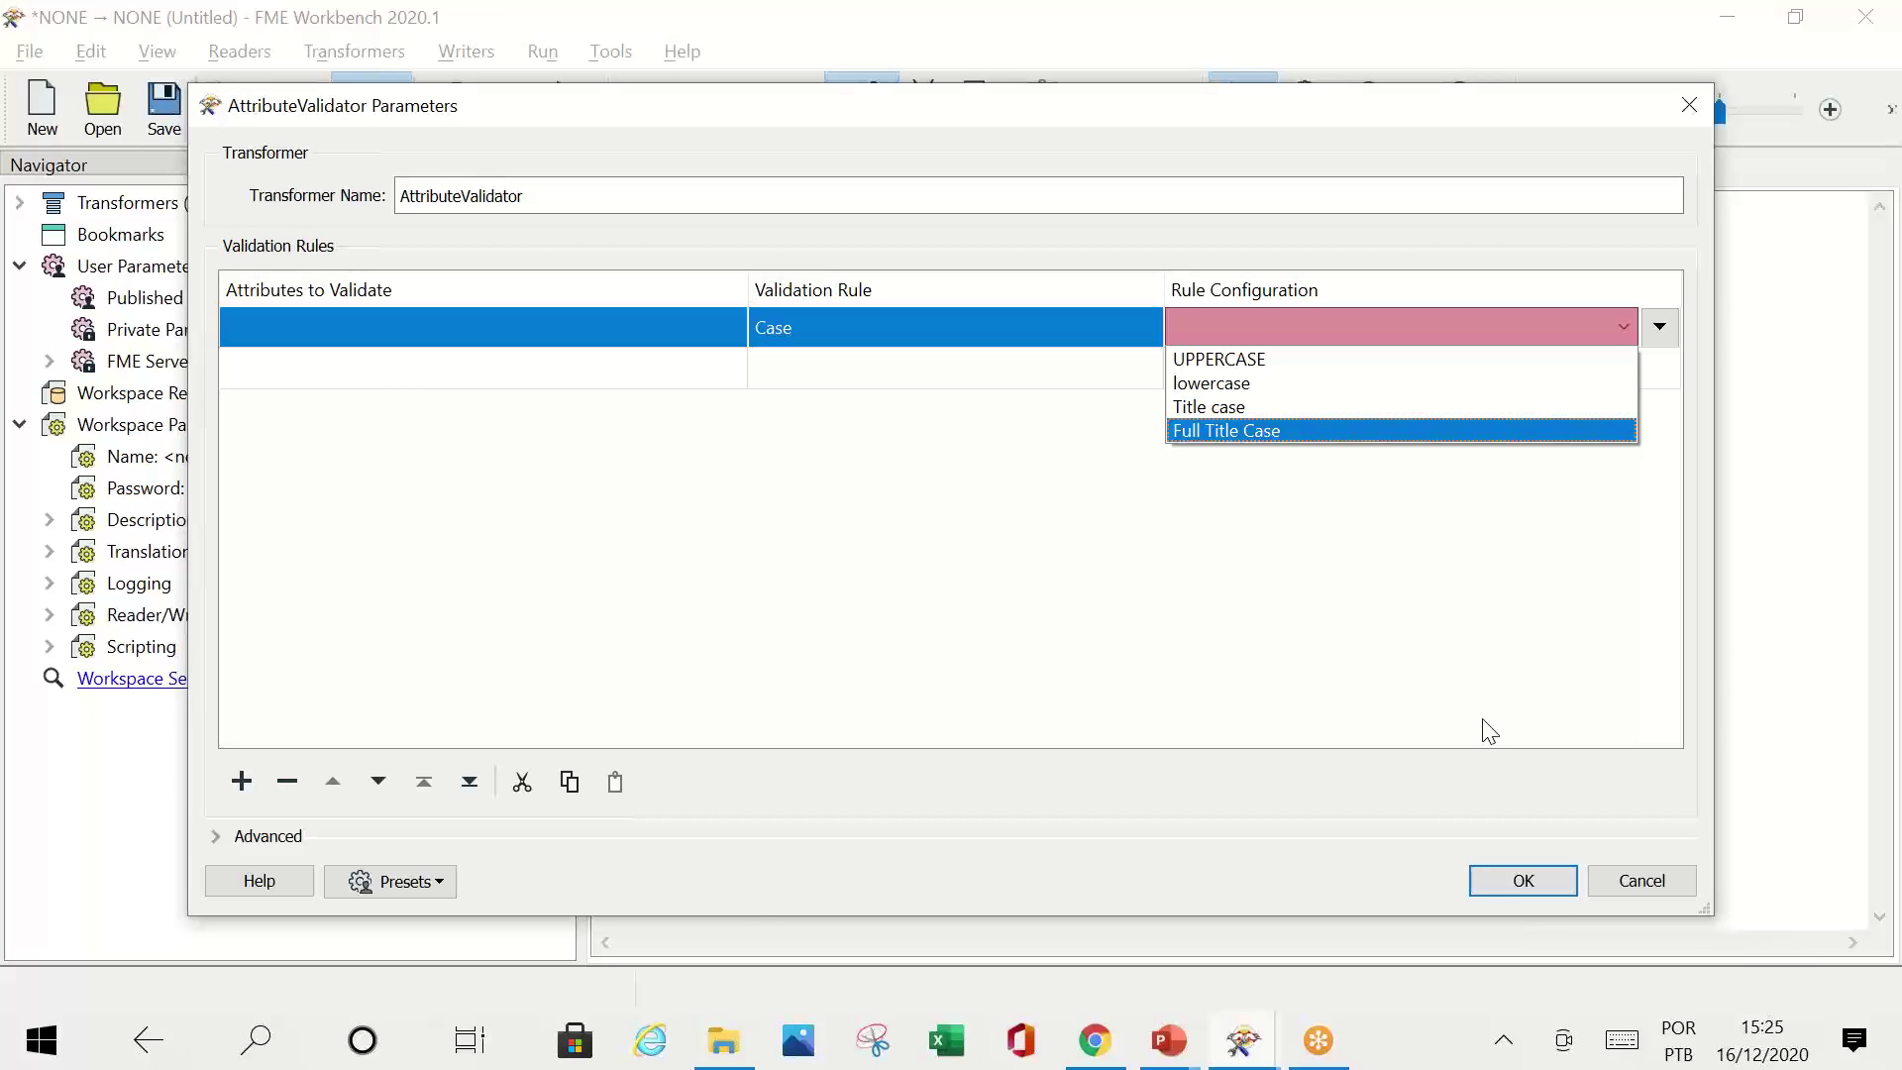
left_click(988, 319)
left_click(988, 319)
double_click(570, 204)
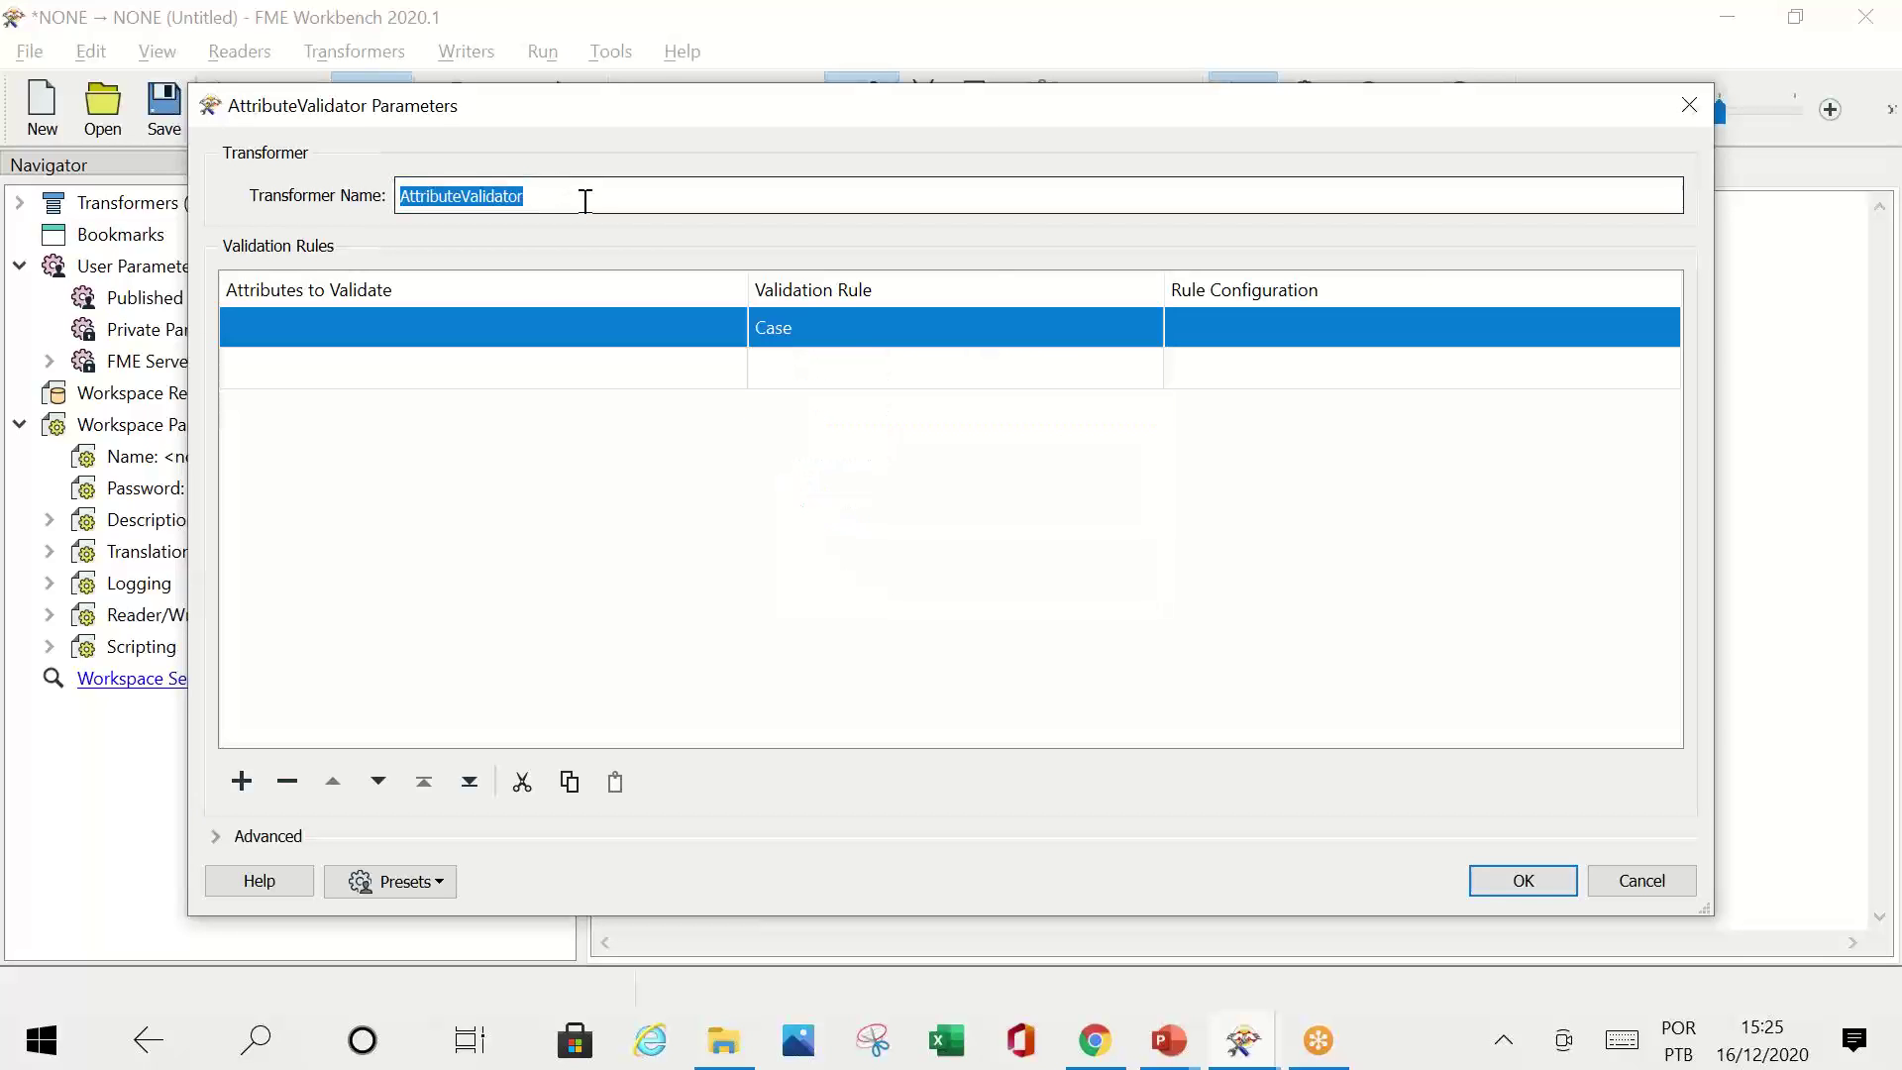
Step: Try the Has a Value validation rule in the AttributeValidator, then discard the parameter changes
left_click(845, 318)
left_click(844, 318)
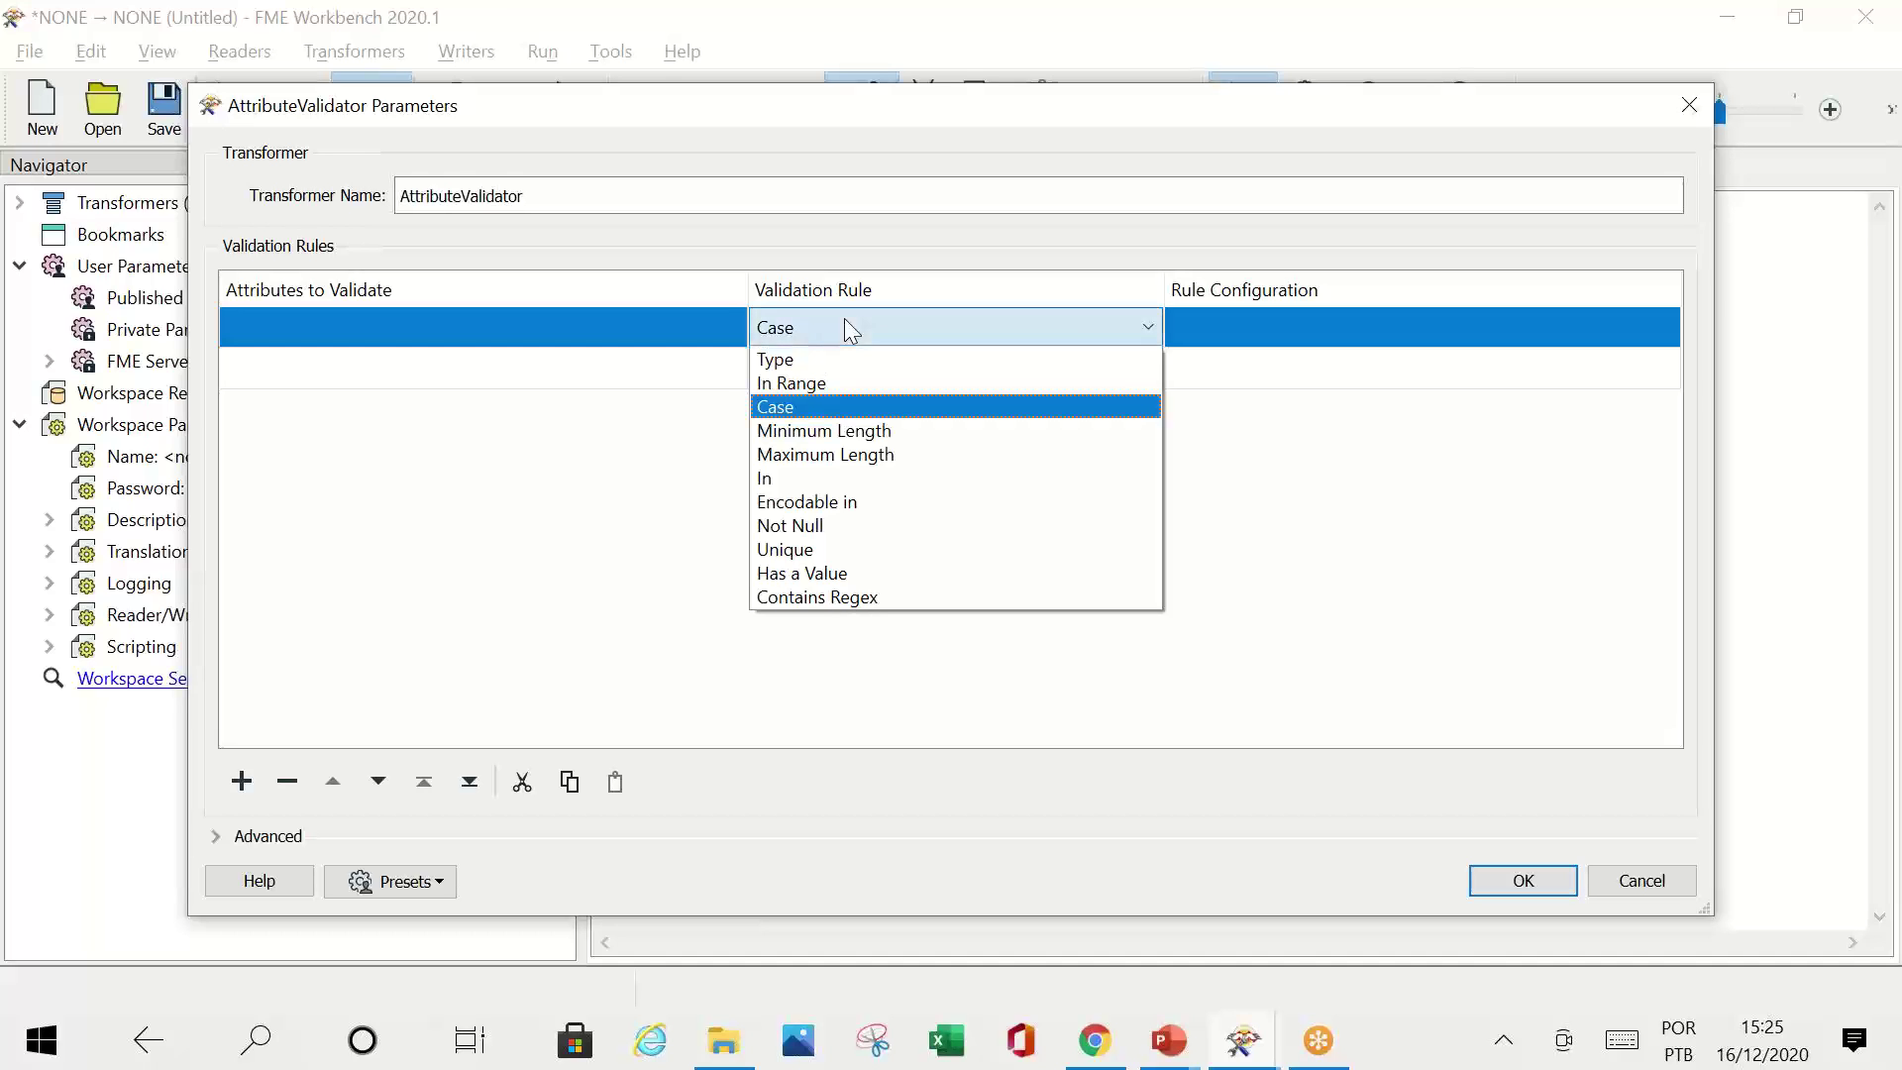
left_click(866, 572)
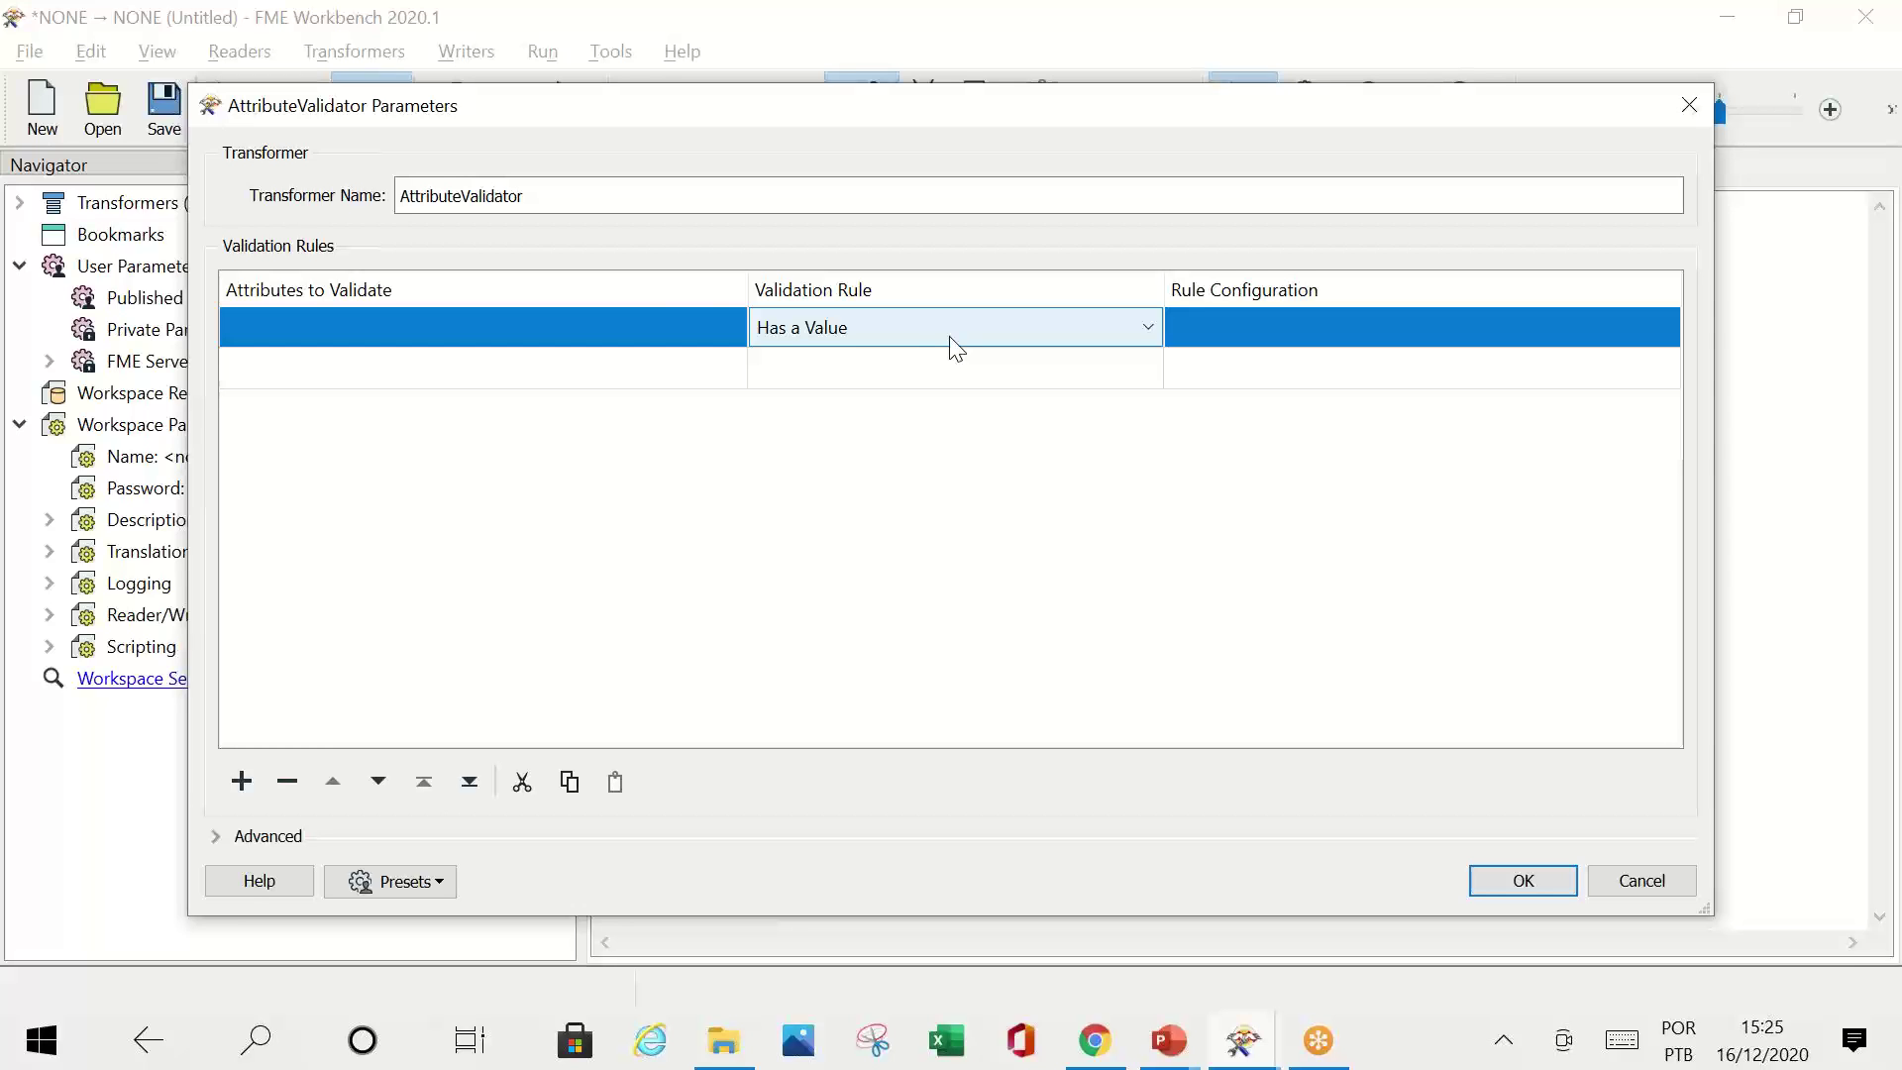
left_click(573, 325)
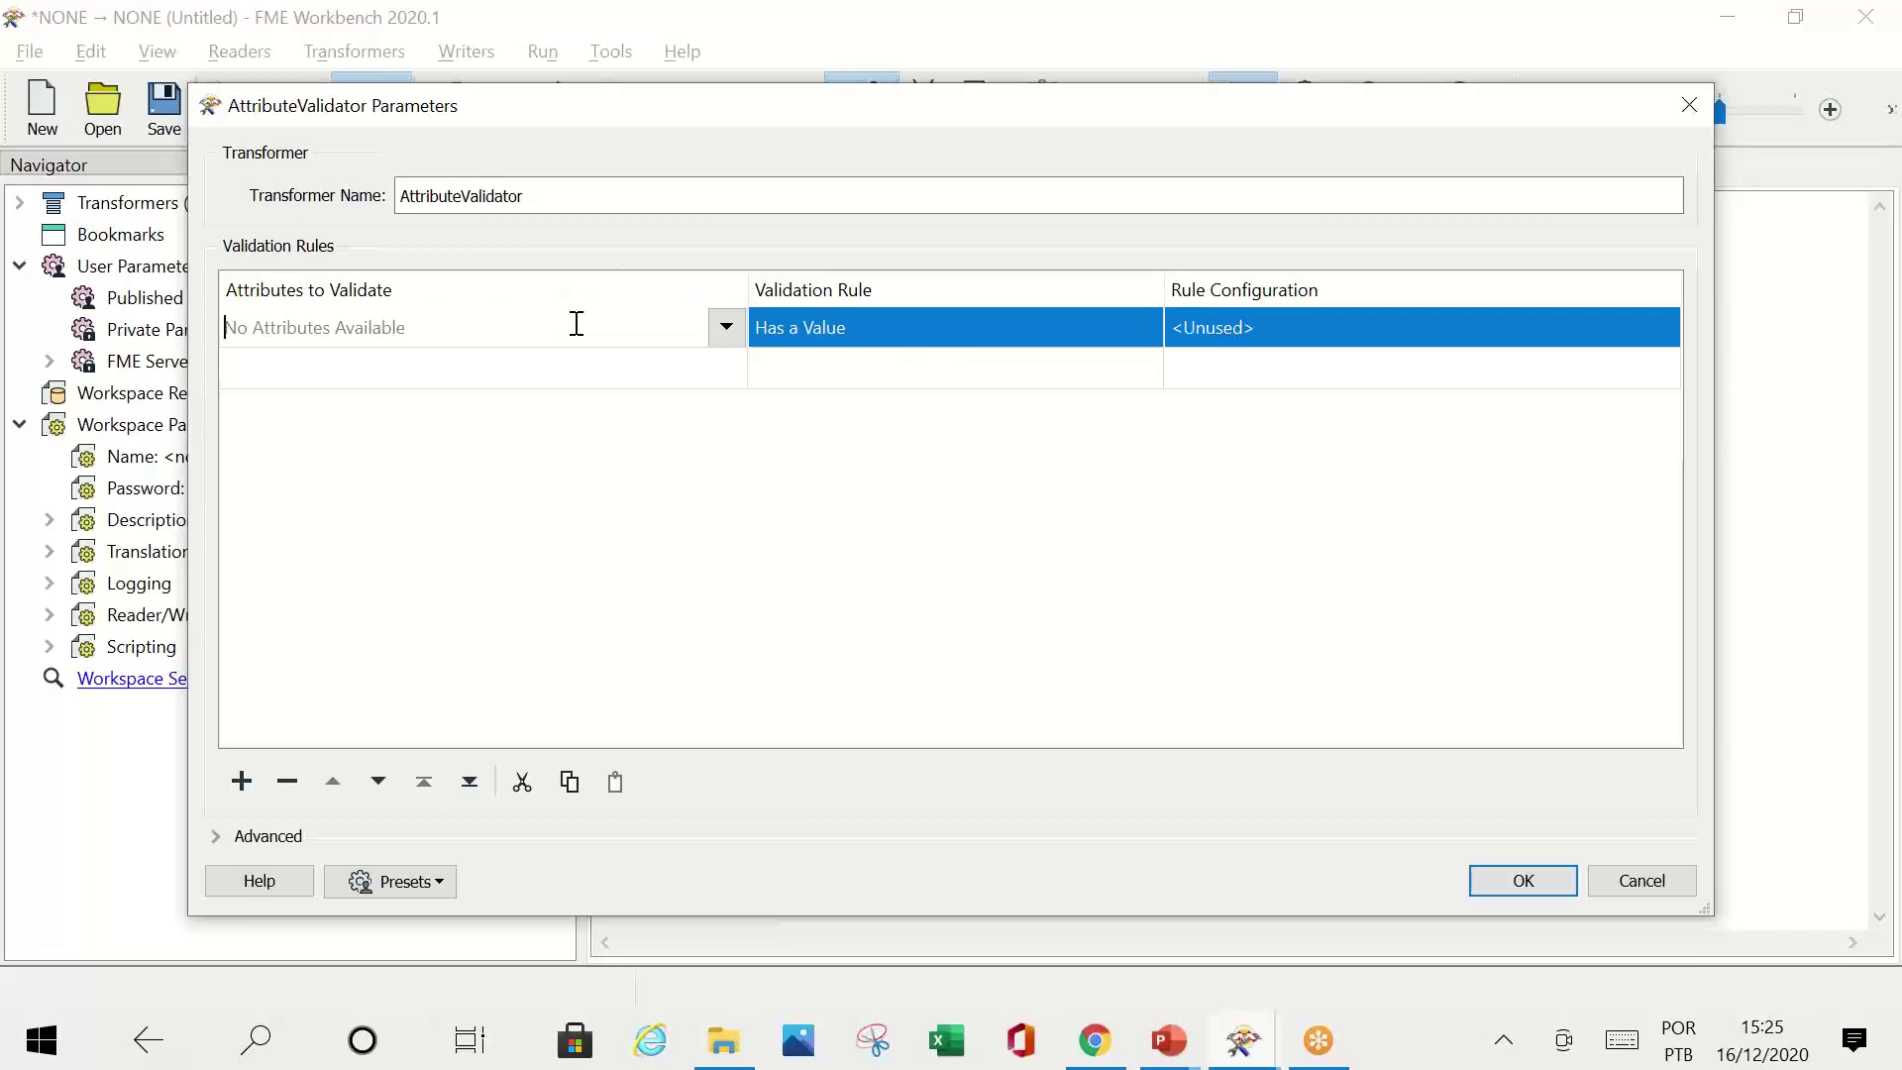
left_click(880, 329)
left_click(880, 332)
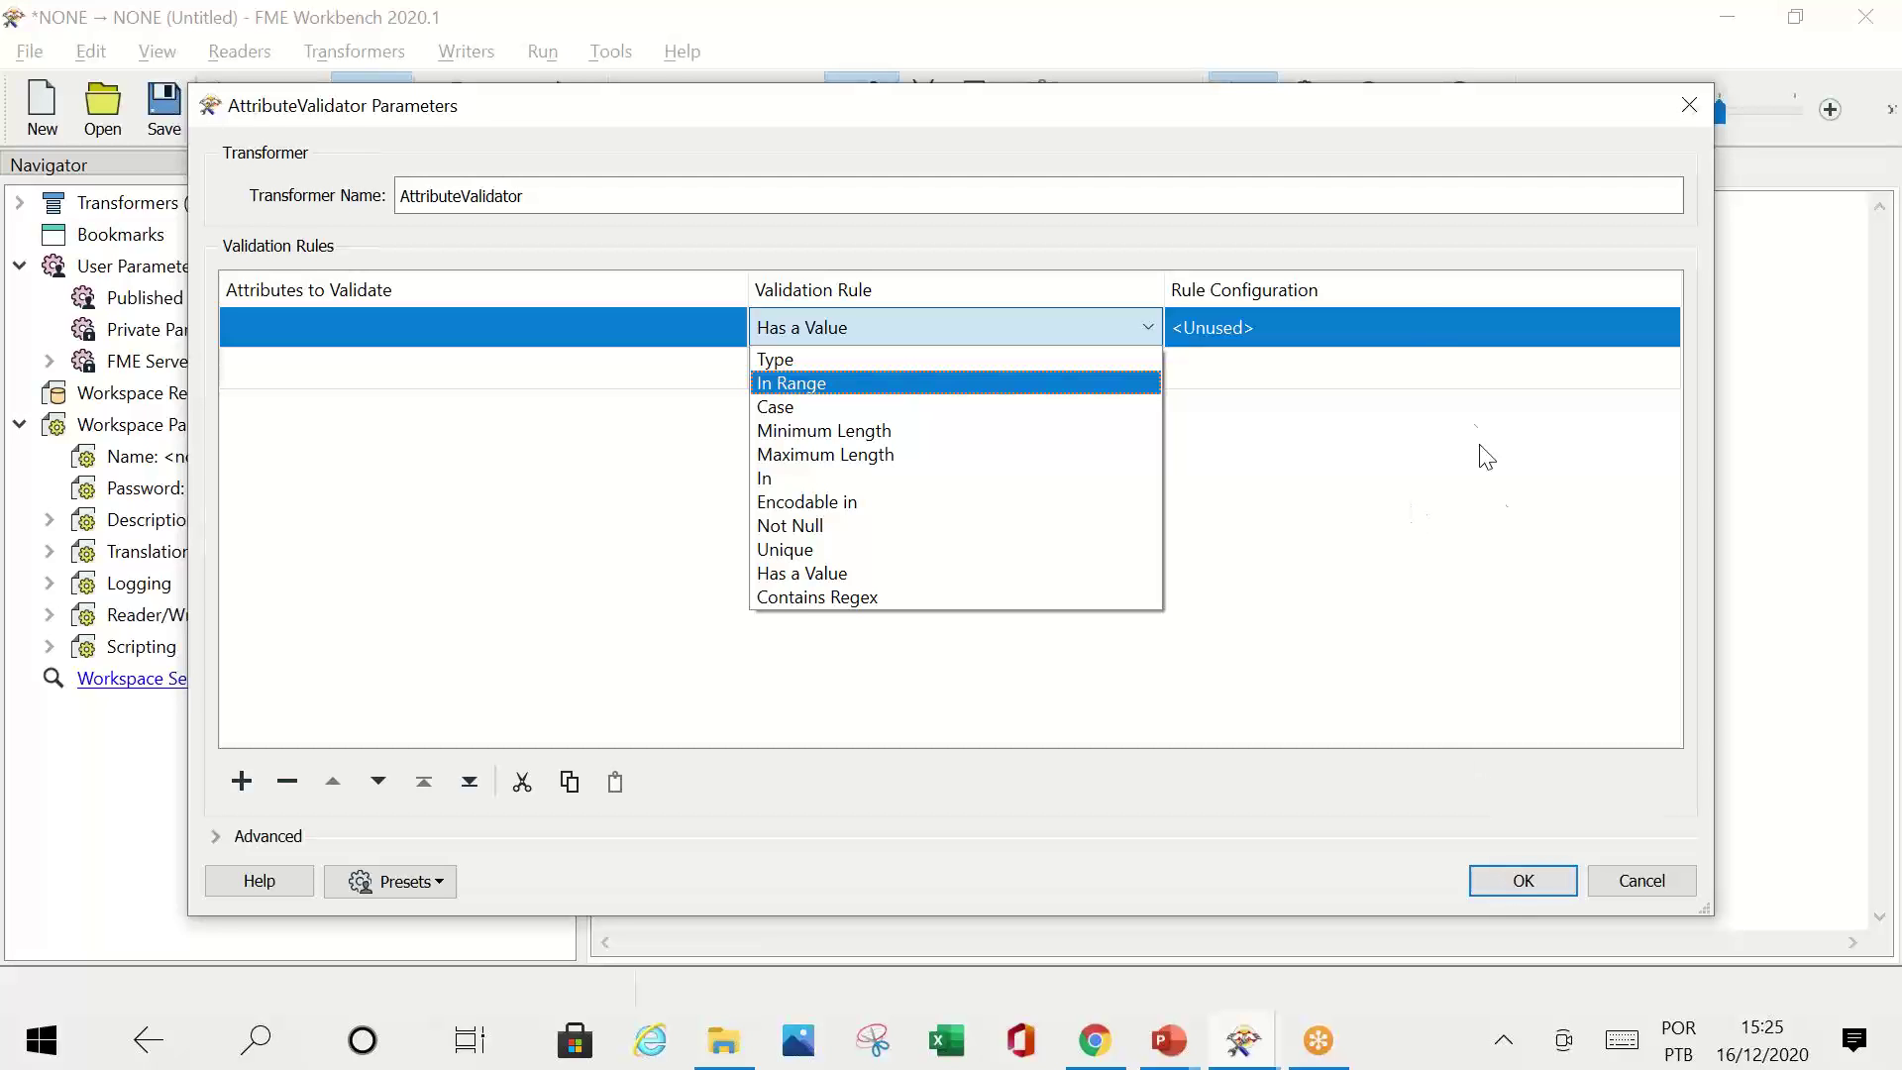
left_click(1431, 327)
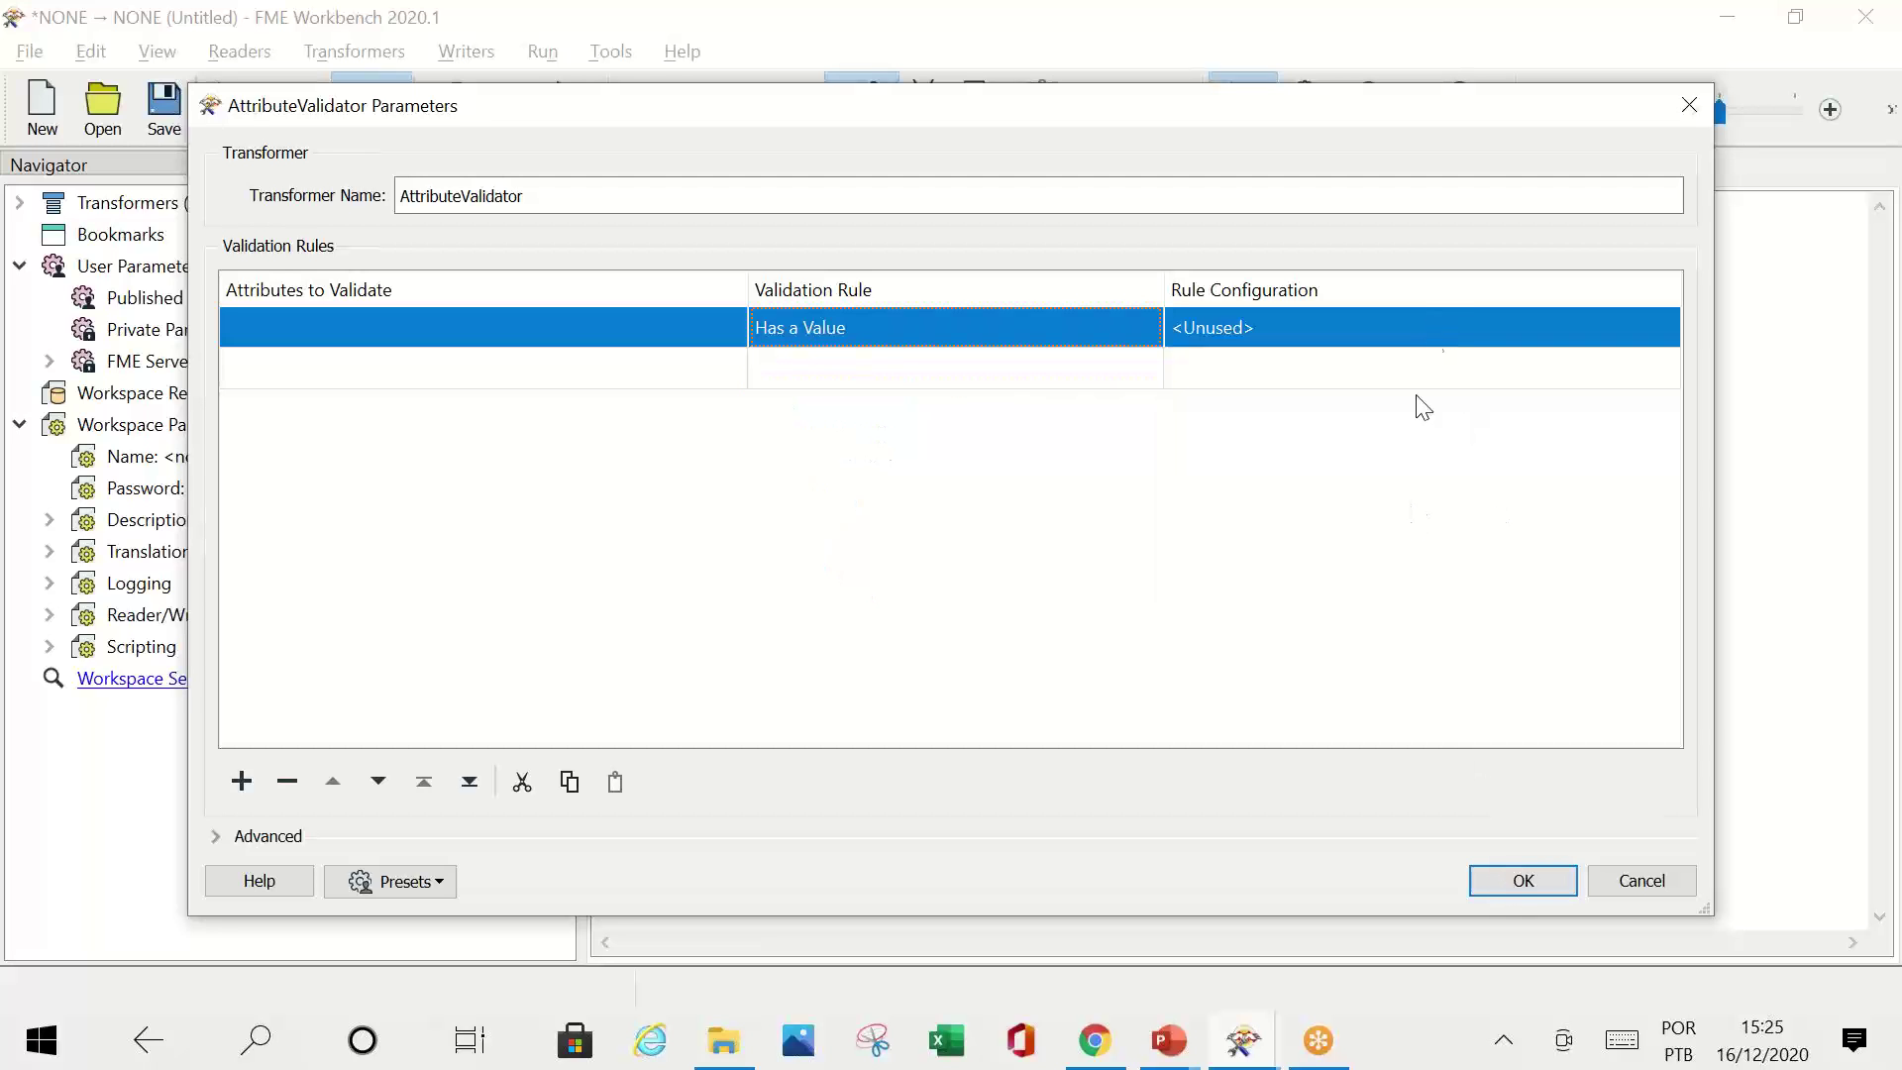
left_click(1652, 879)
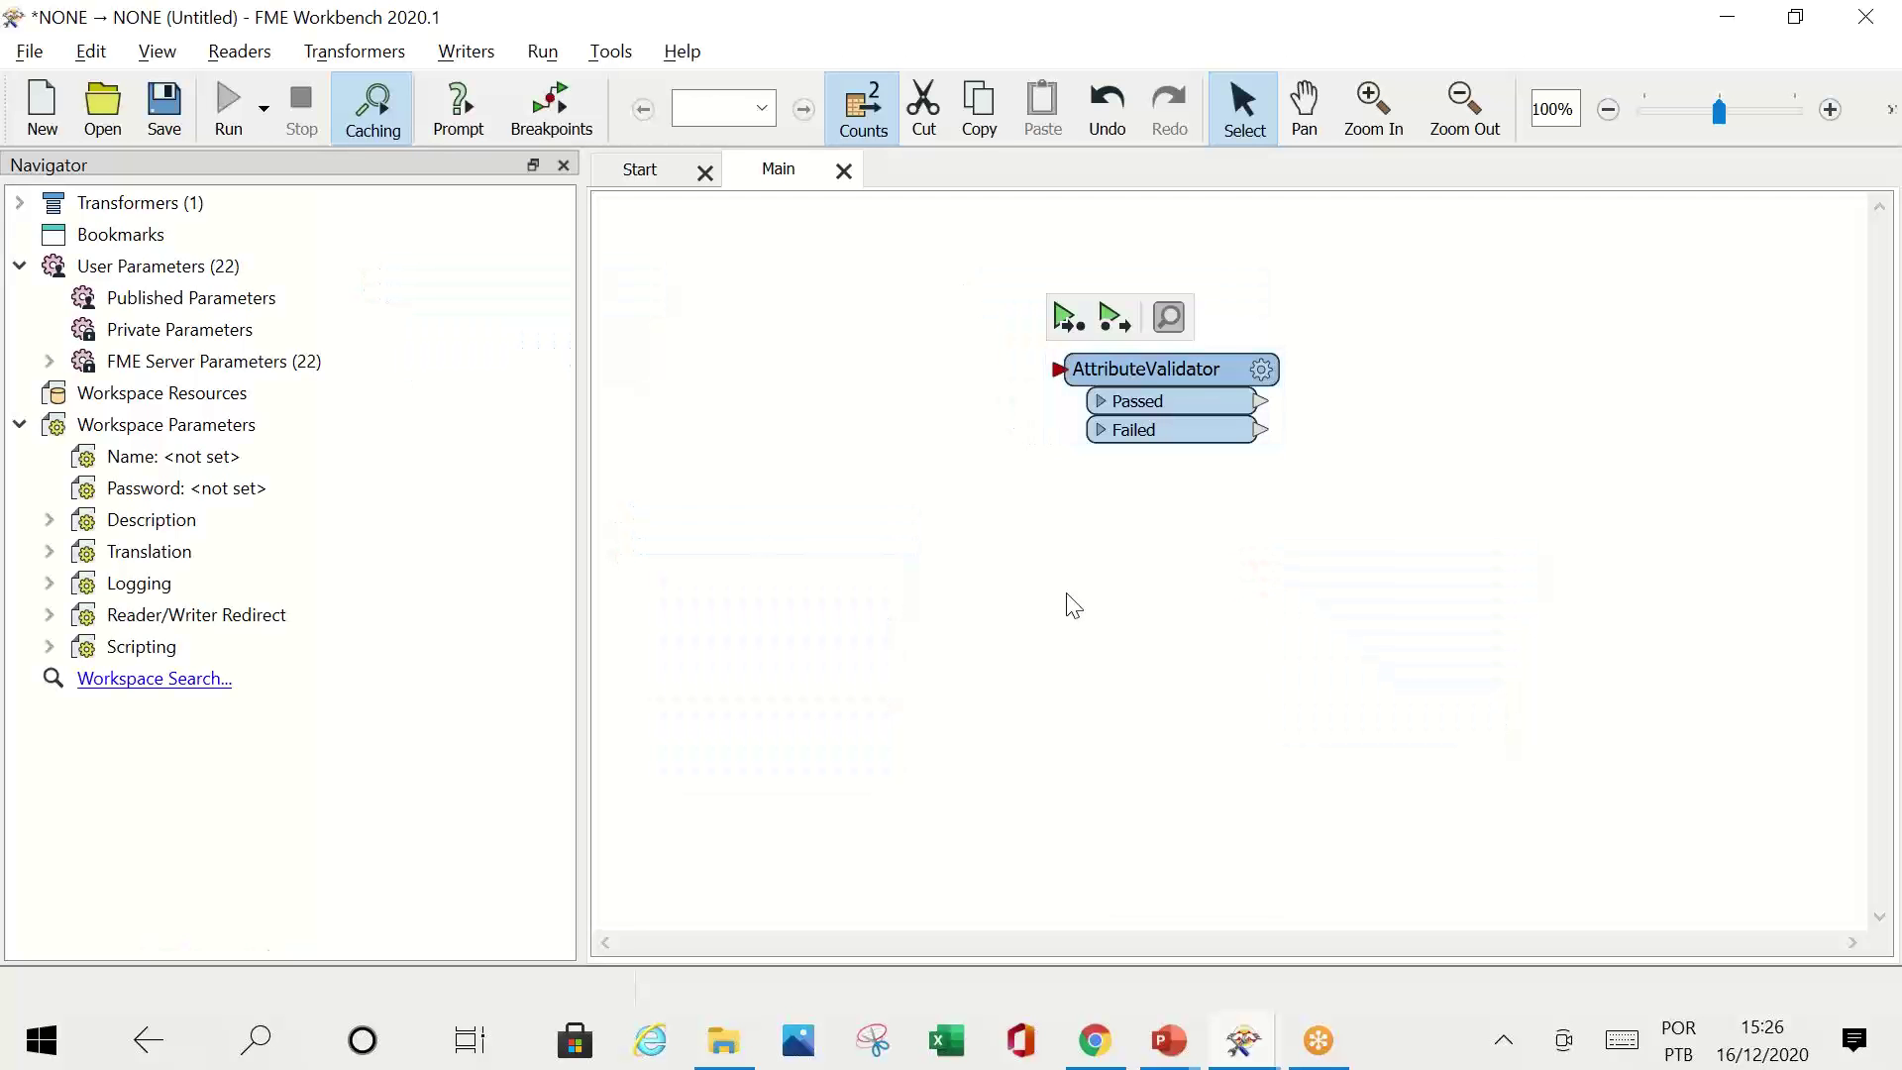
Step: Add a GeometryValidator transformer to the workspace and open its parameters
type("geometryv")
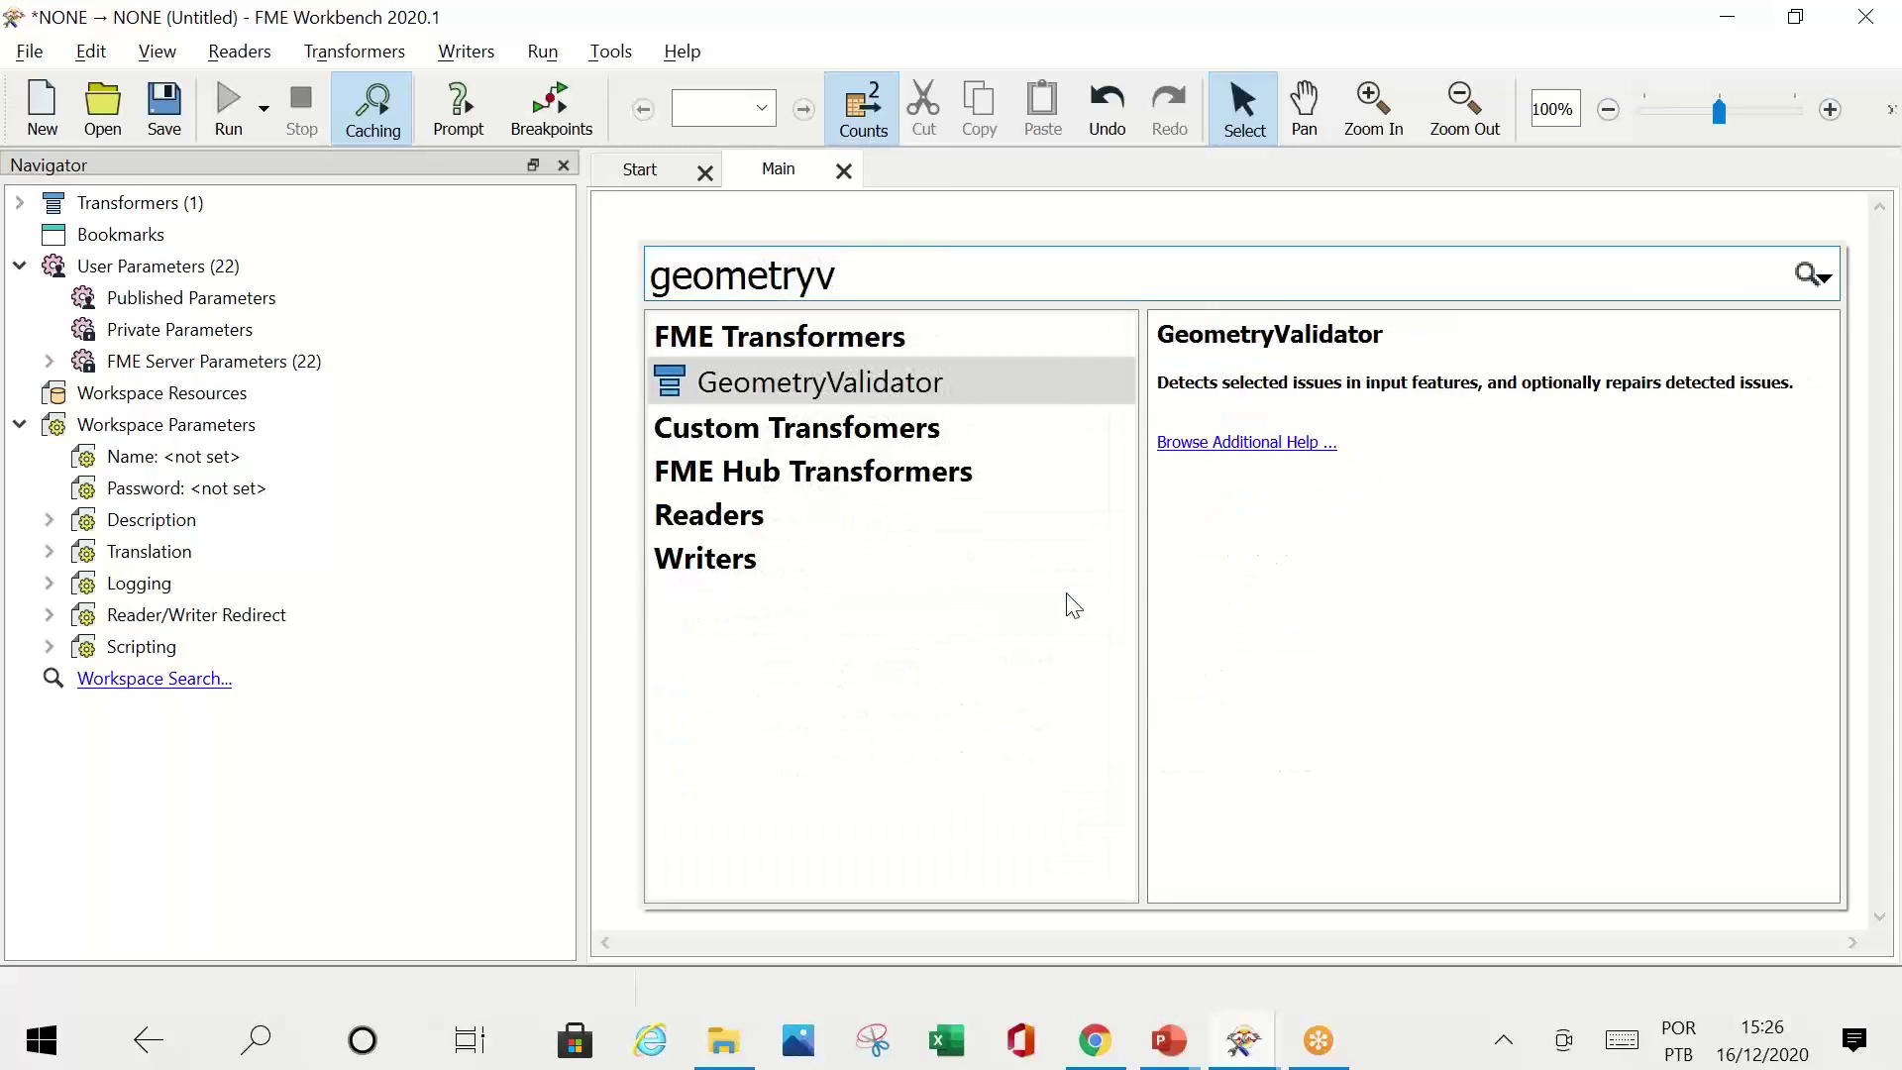
key("Return")
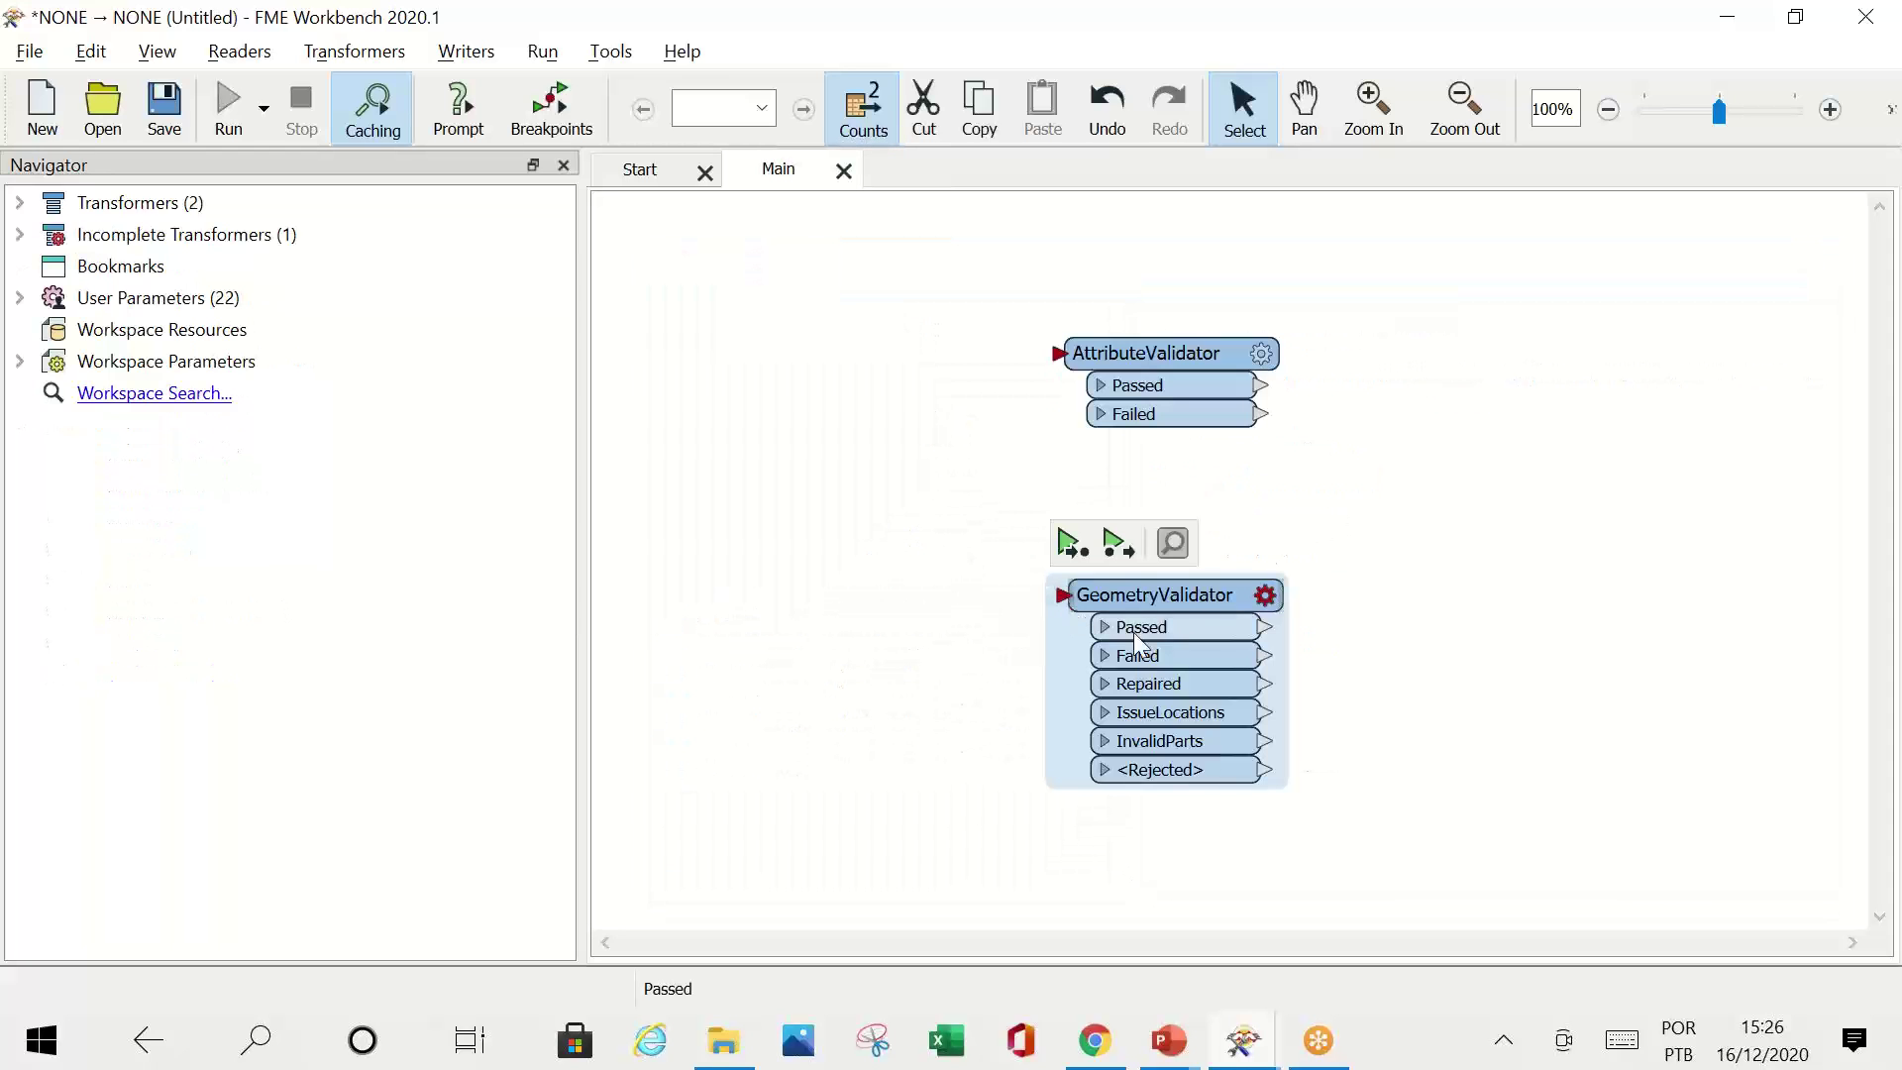
left_click(1267, 595)
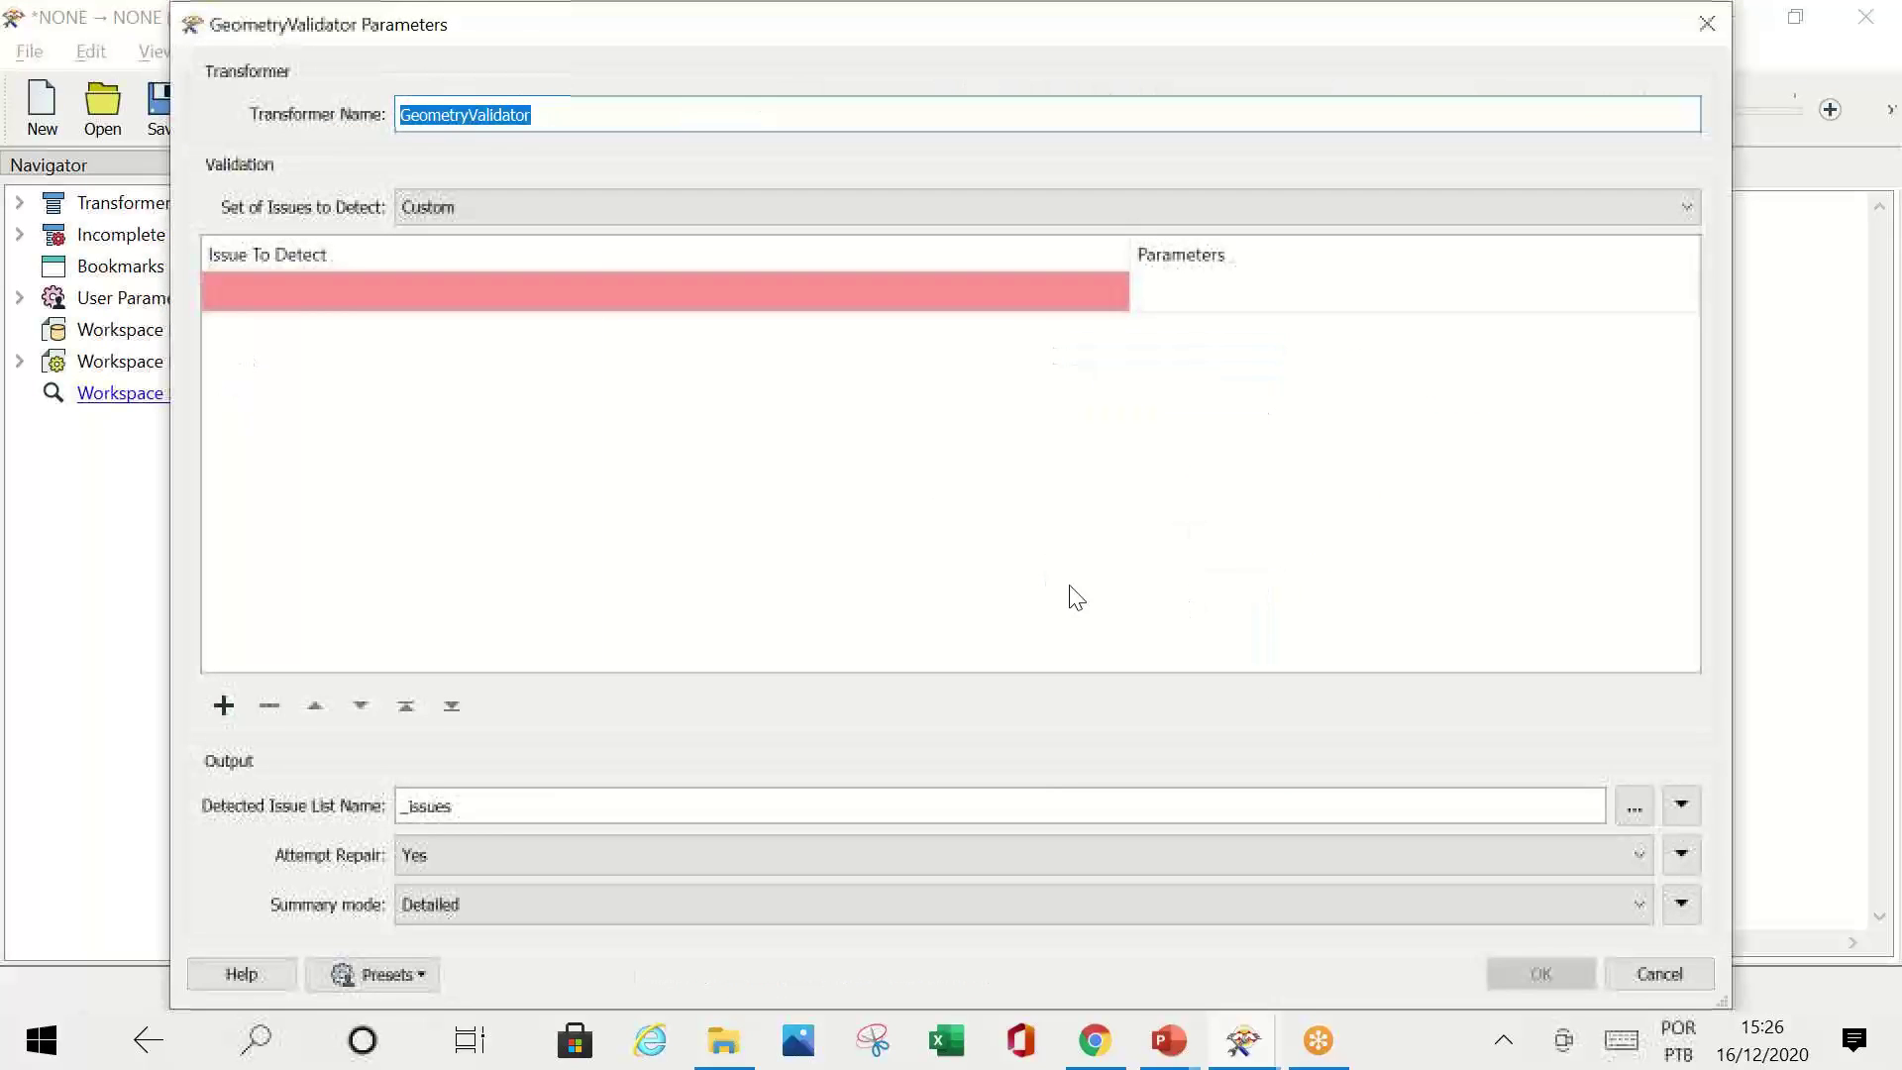
Step: Examine the GeometryValidator's detectable issues and its predefined issue sets, keeping the Custom set
left_click(985, 294)
left_click(984, 294)
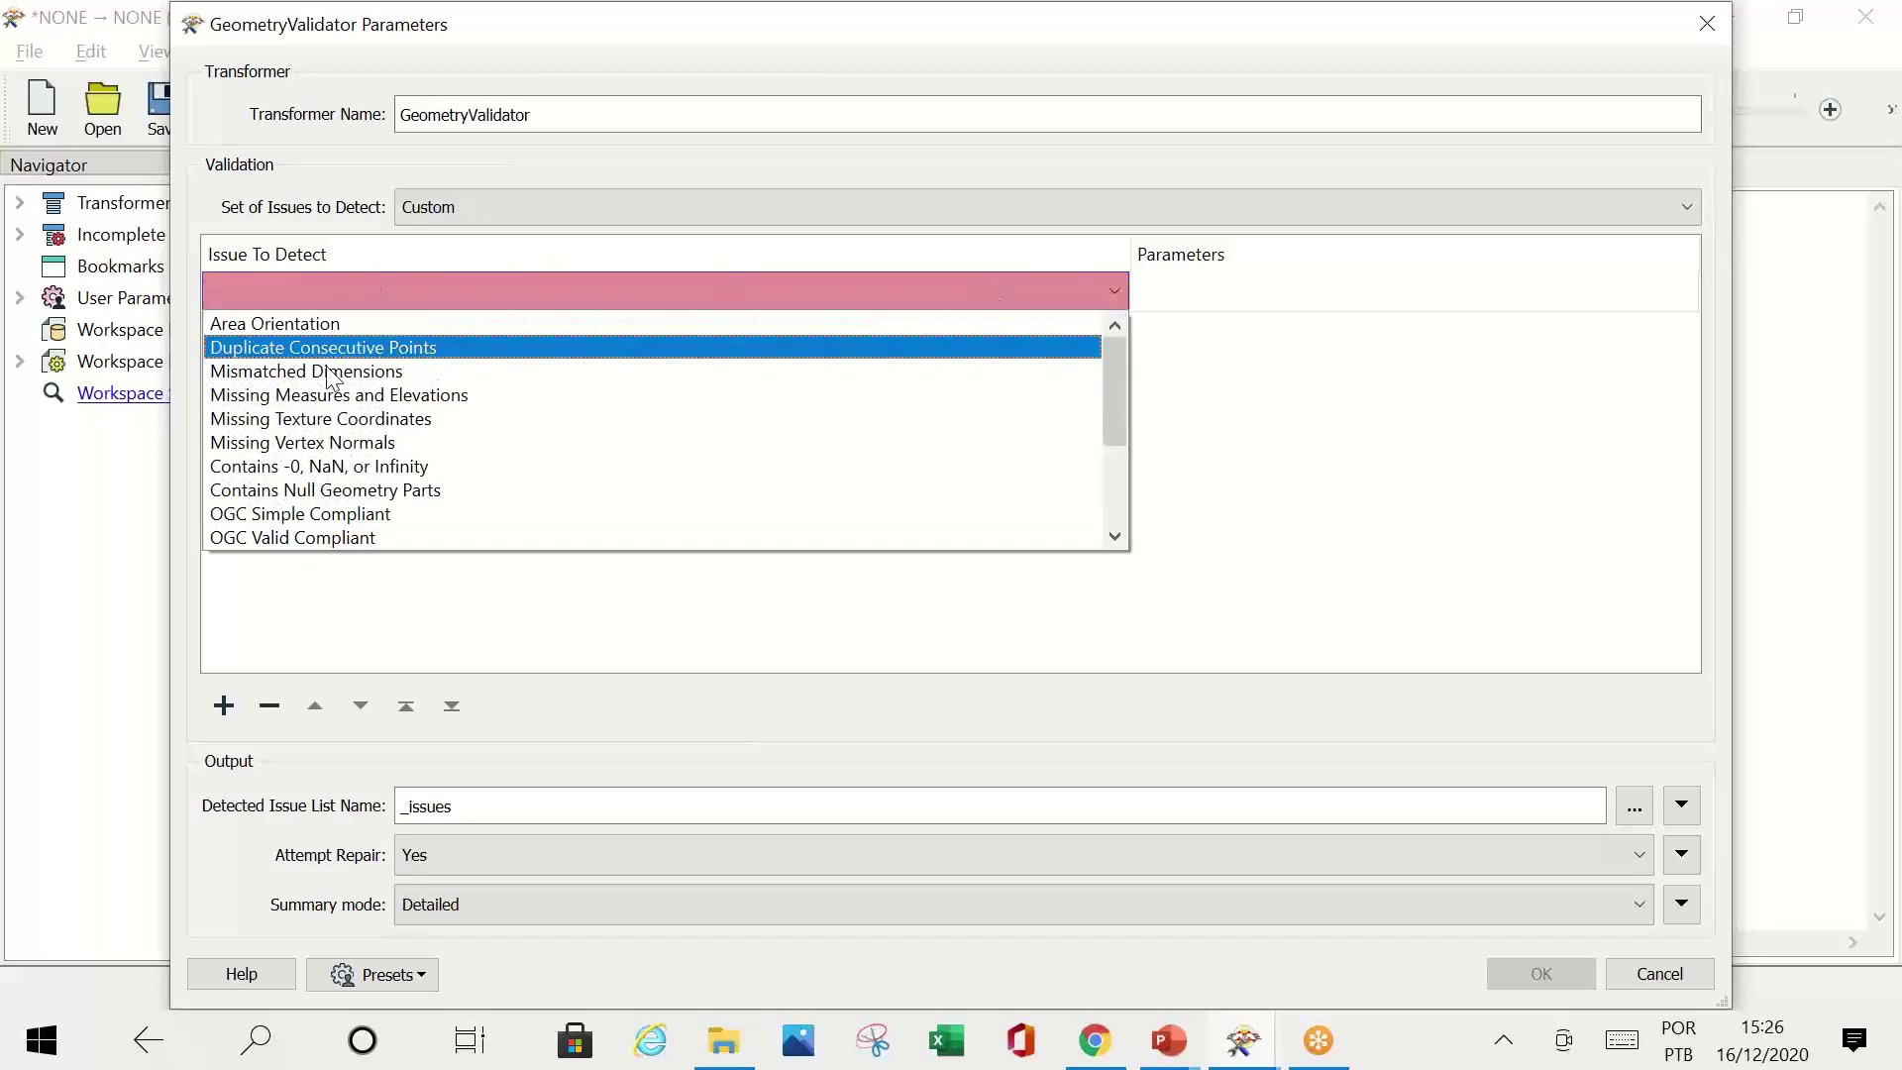
left_click(452, 205)
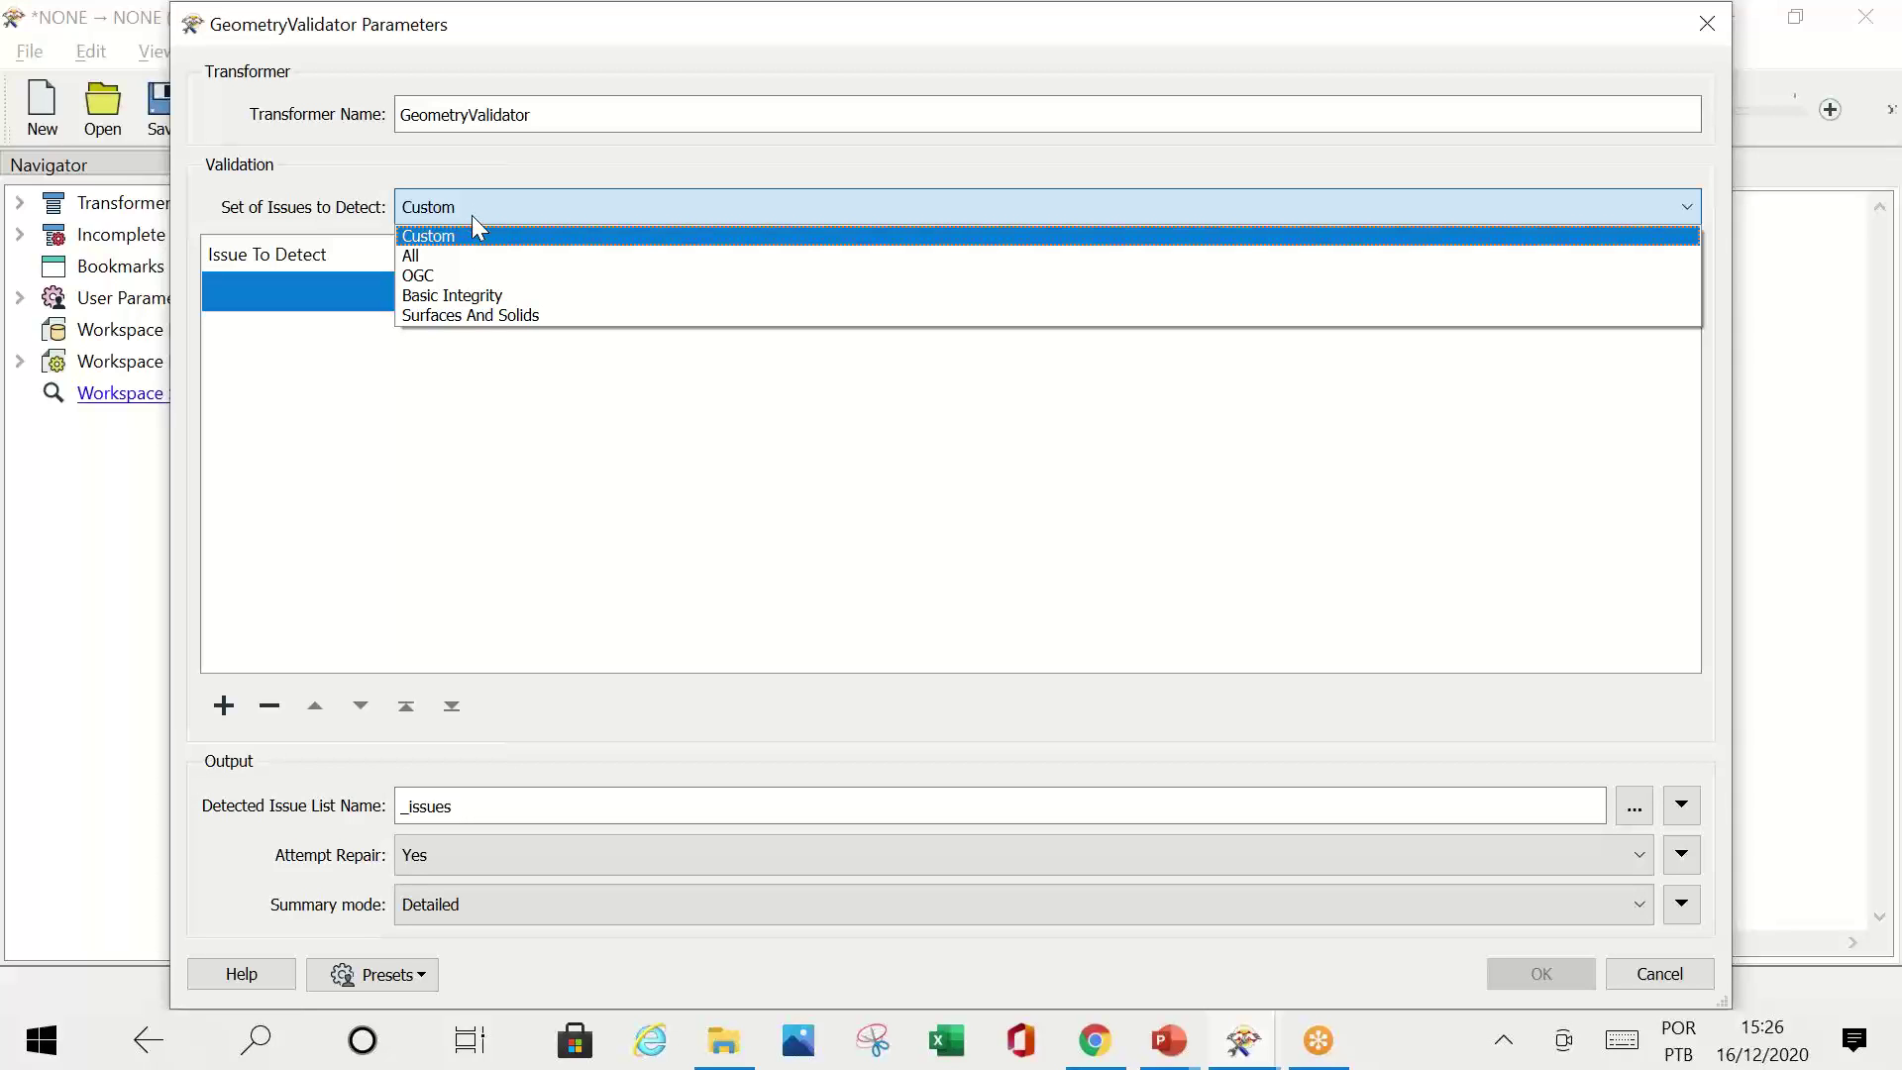
left_click(461, 238)
Step: Add Duplicate Consecutive Points as an issue to detect and review its Z value and tolerance parameters without changing them
left_click(950, 303)
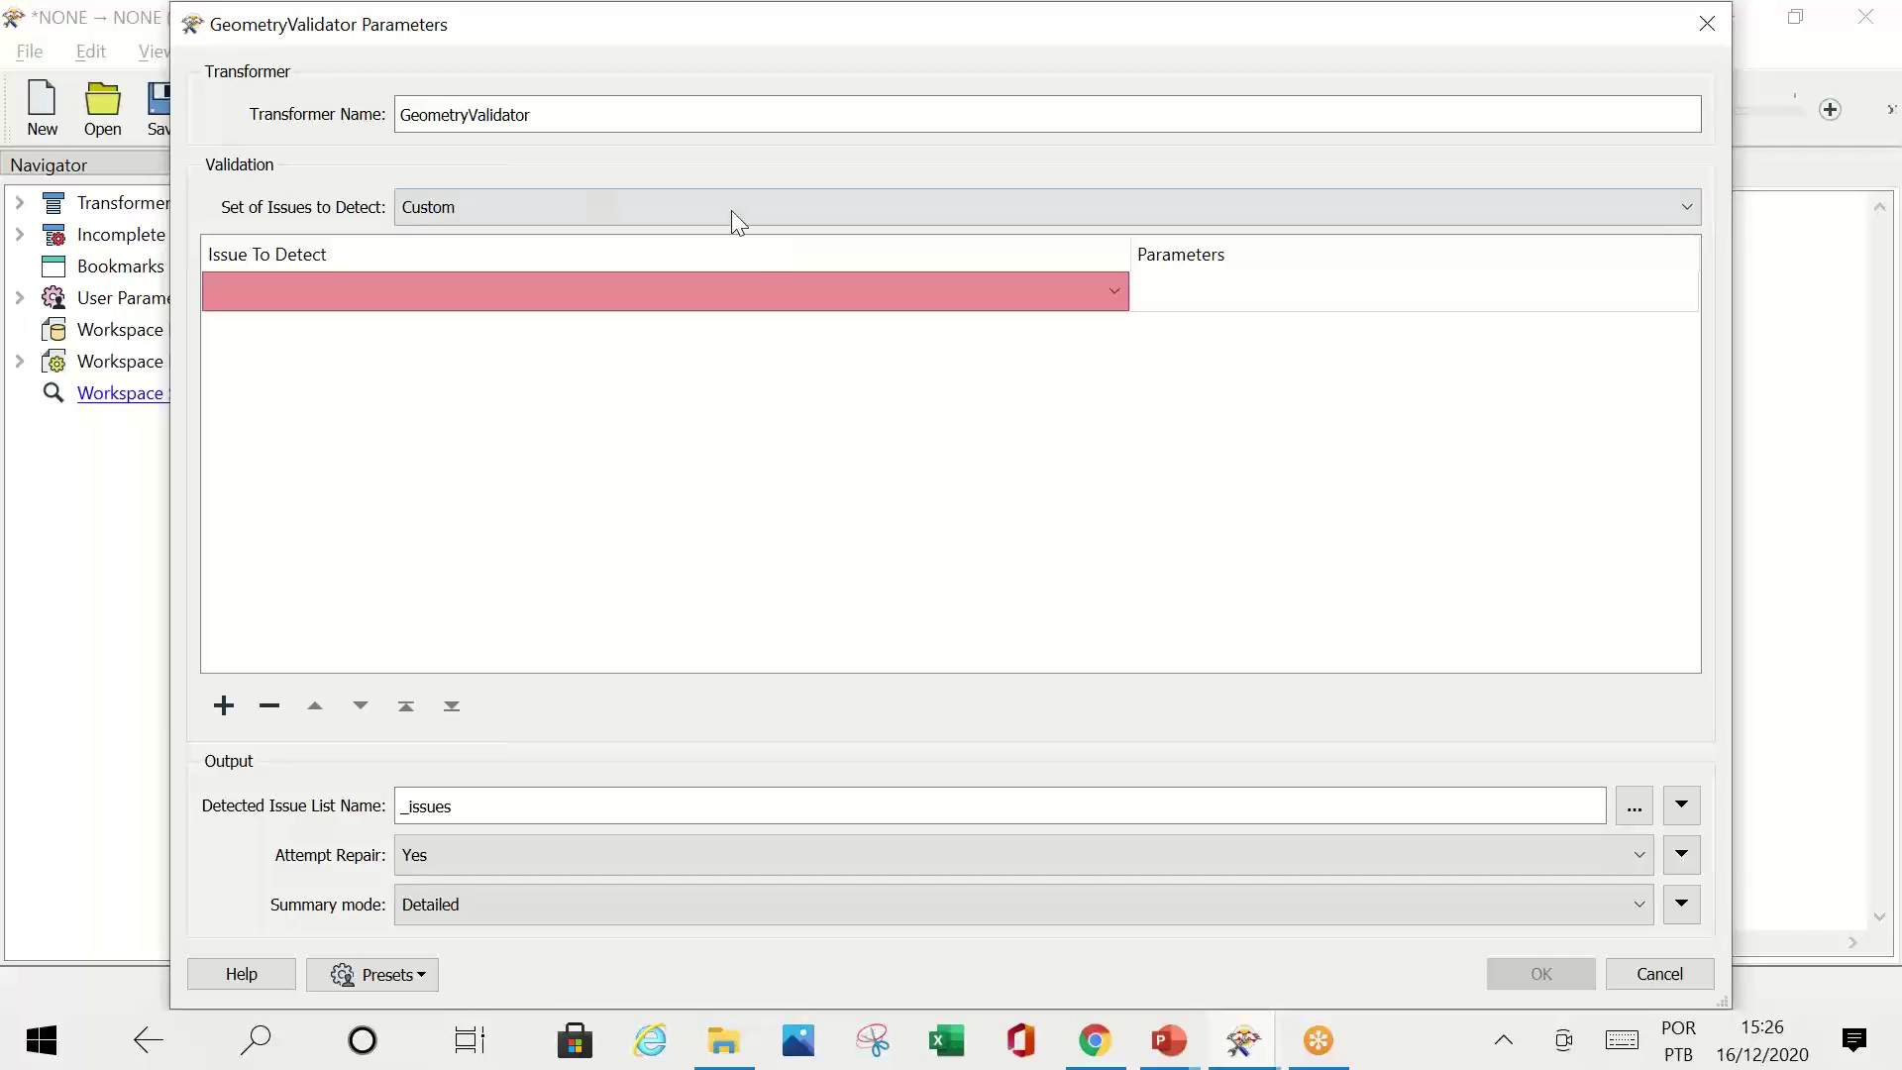
left_click(949, 295)
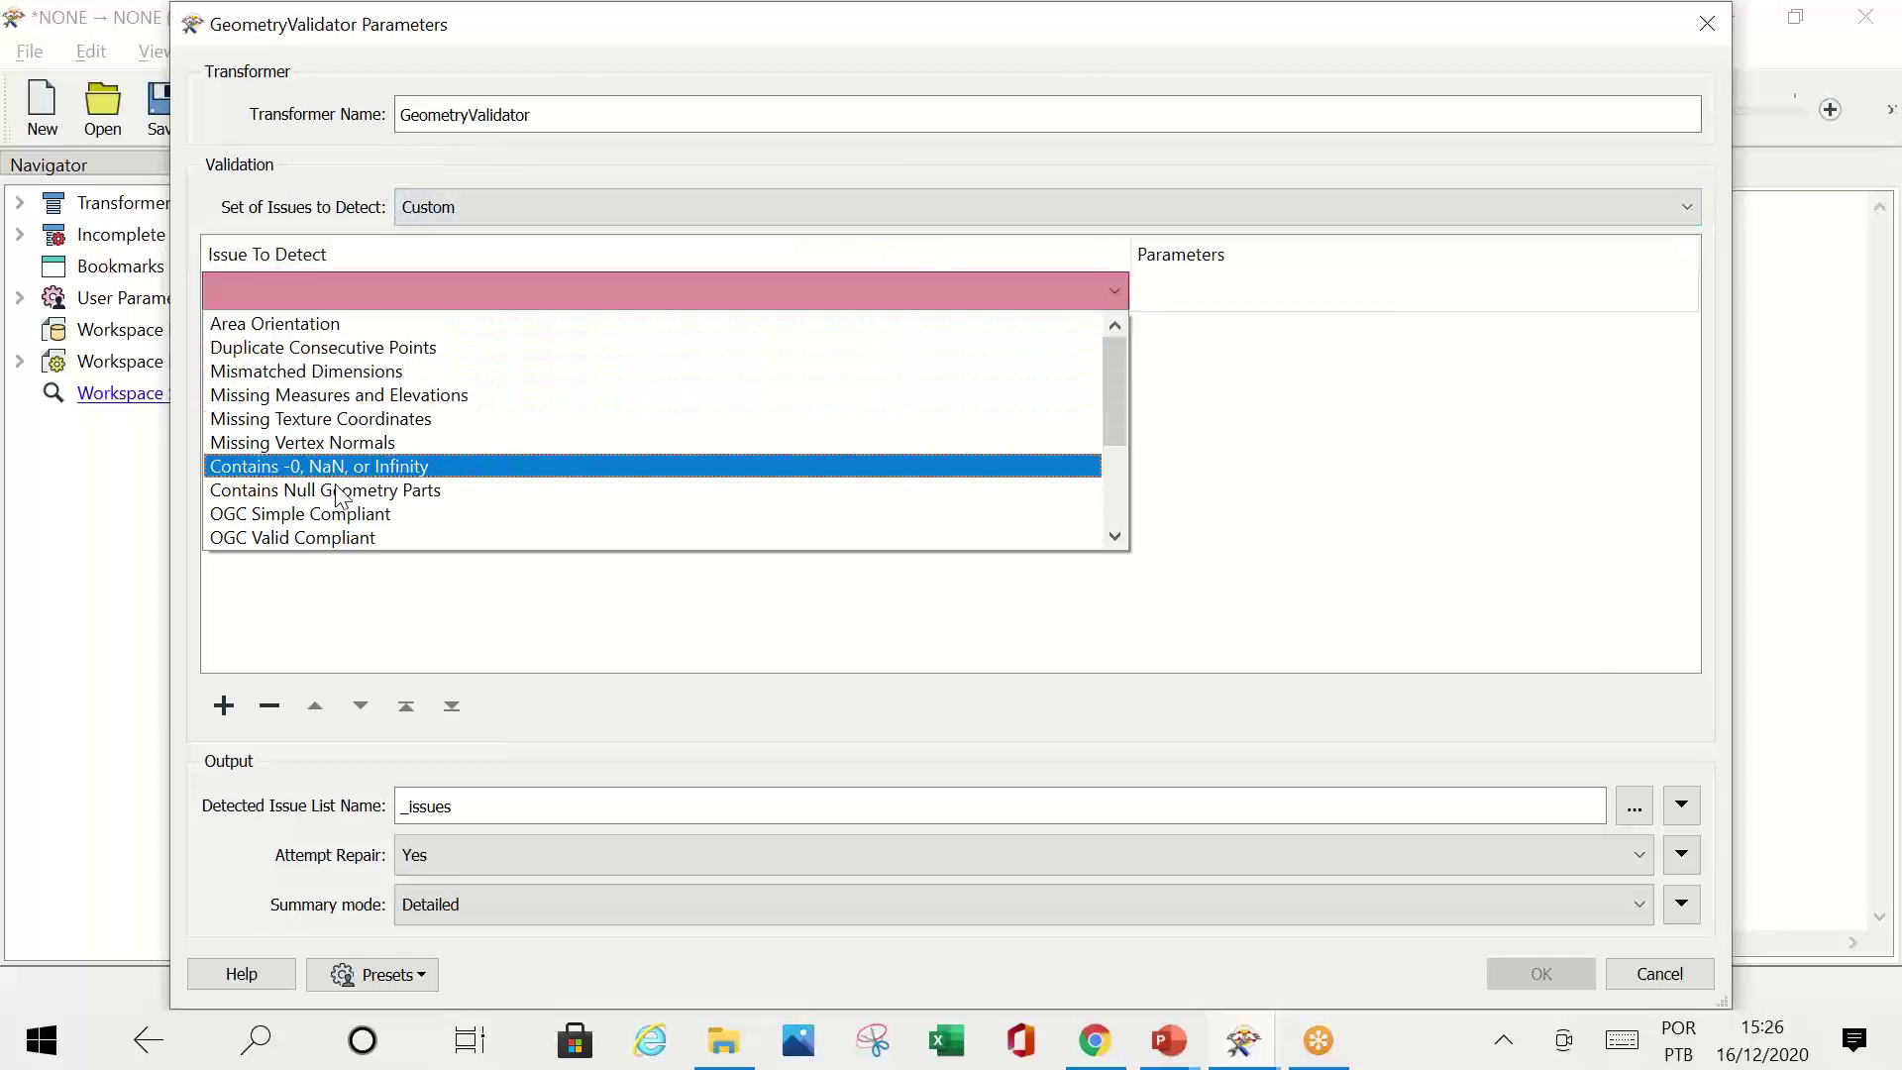
mouse_move(1105, 369)
left_mouse_down()
mouse_move(1117, 481)
mouse_move(1129, 358)
left_mouse_up()
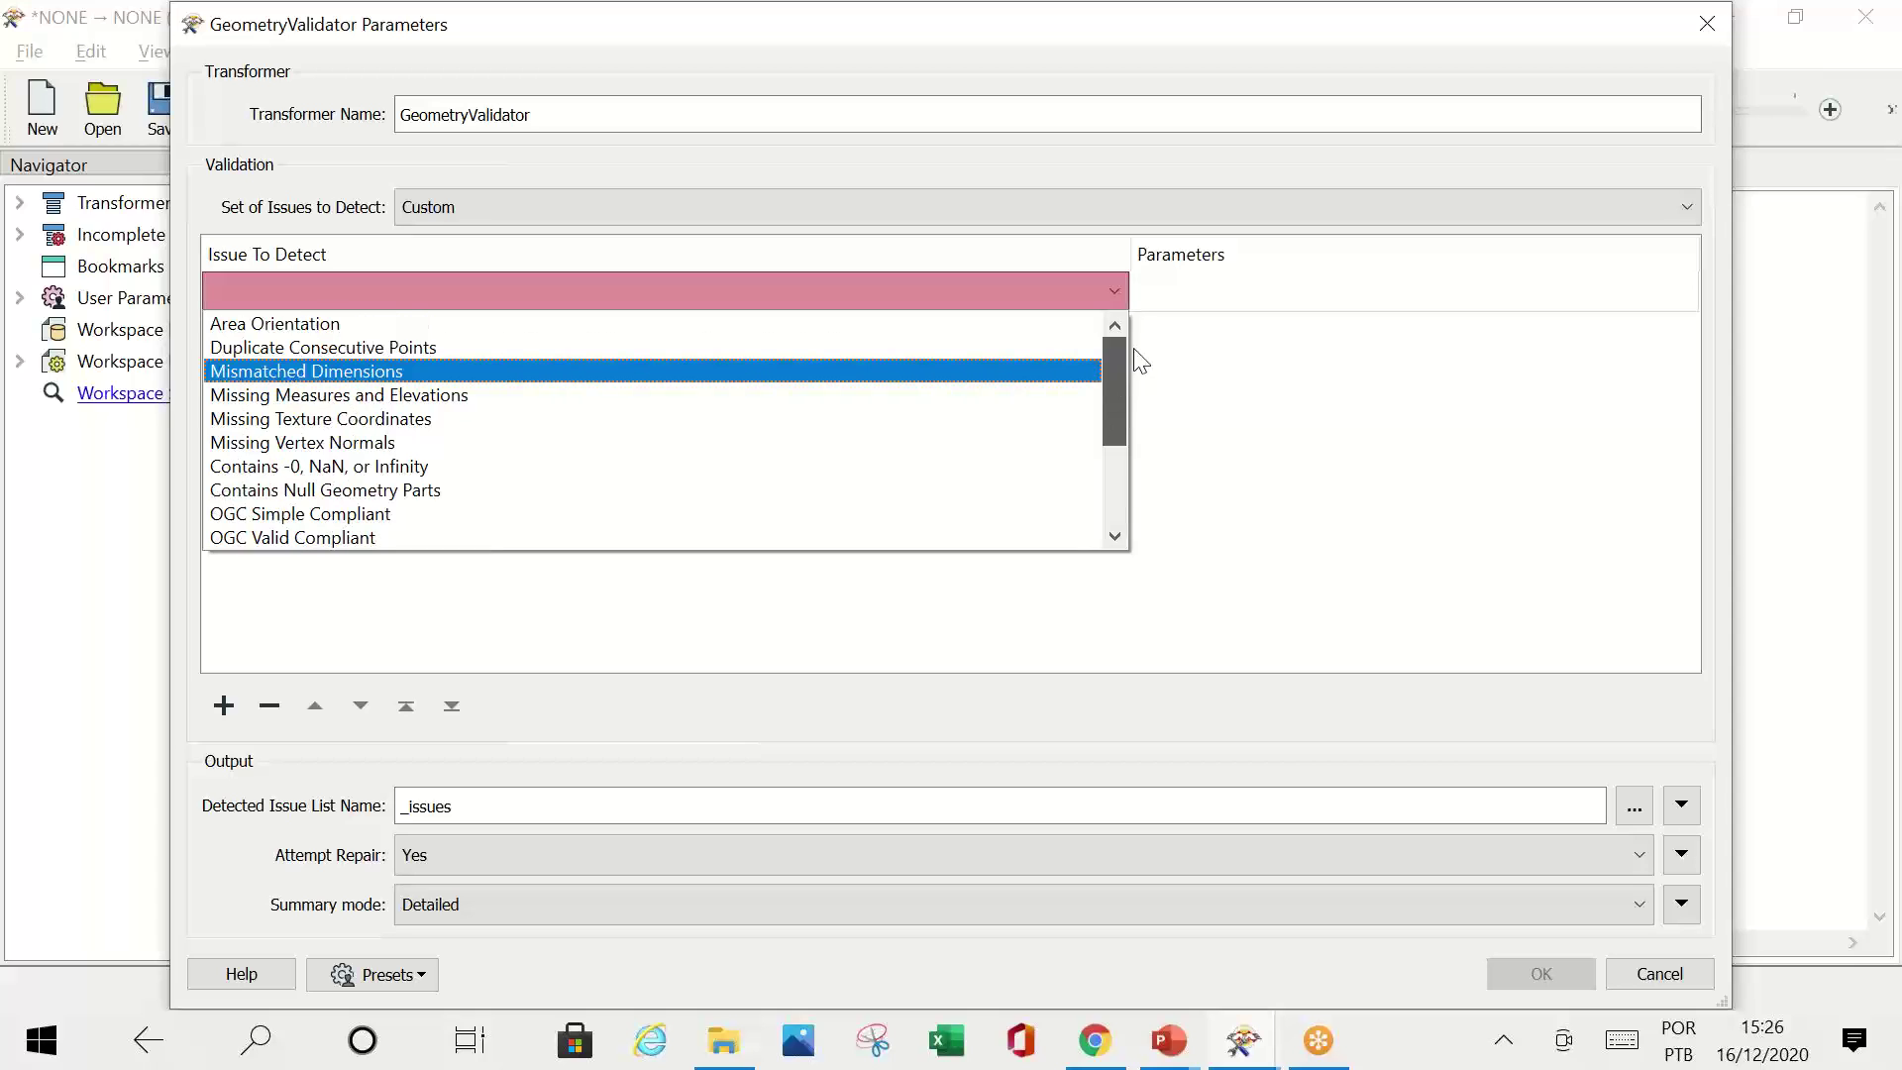
left_click(363, 347)
left_click(1317, 299)
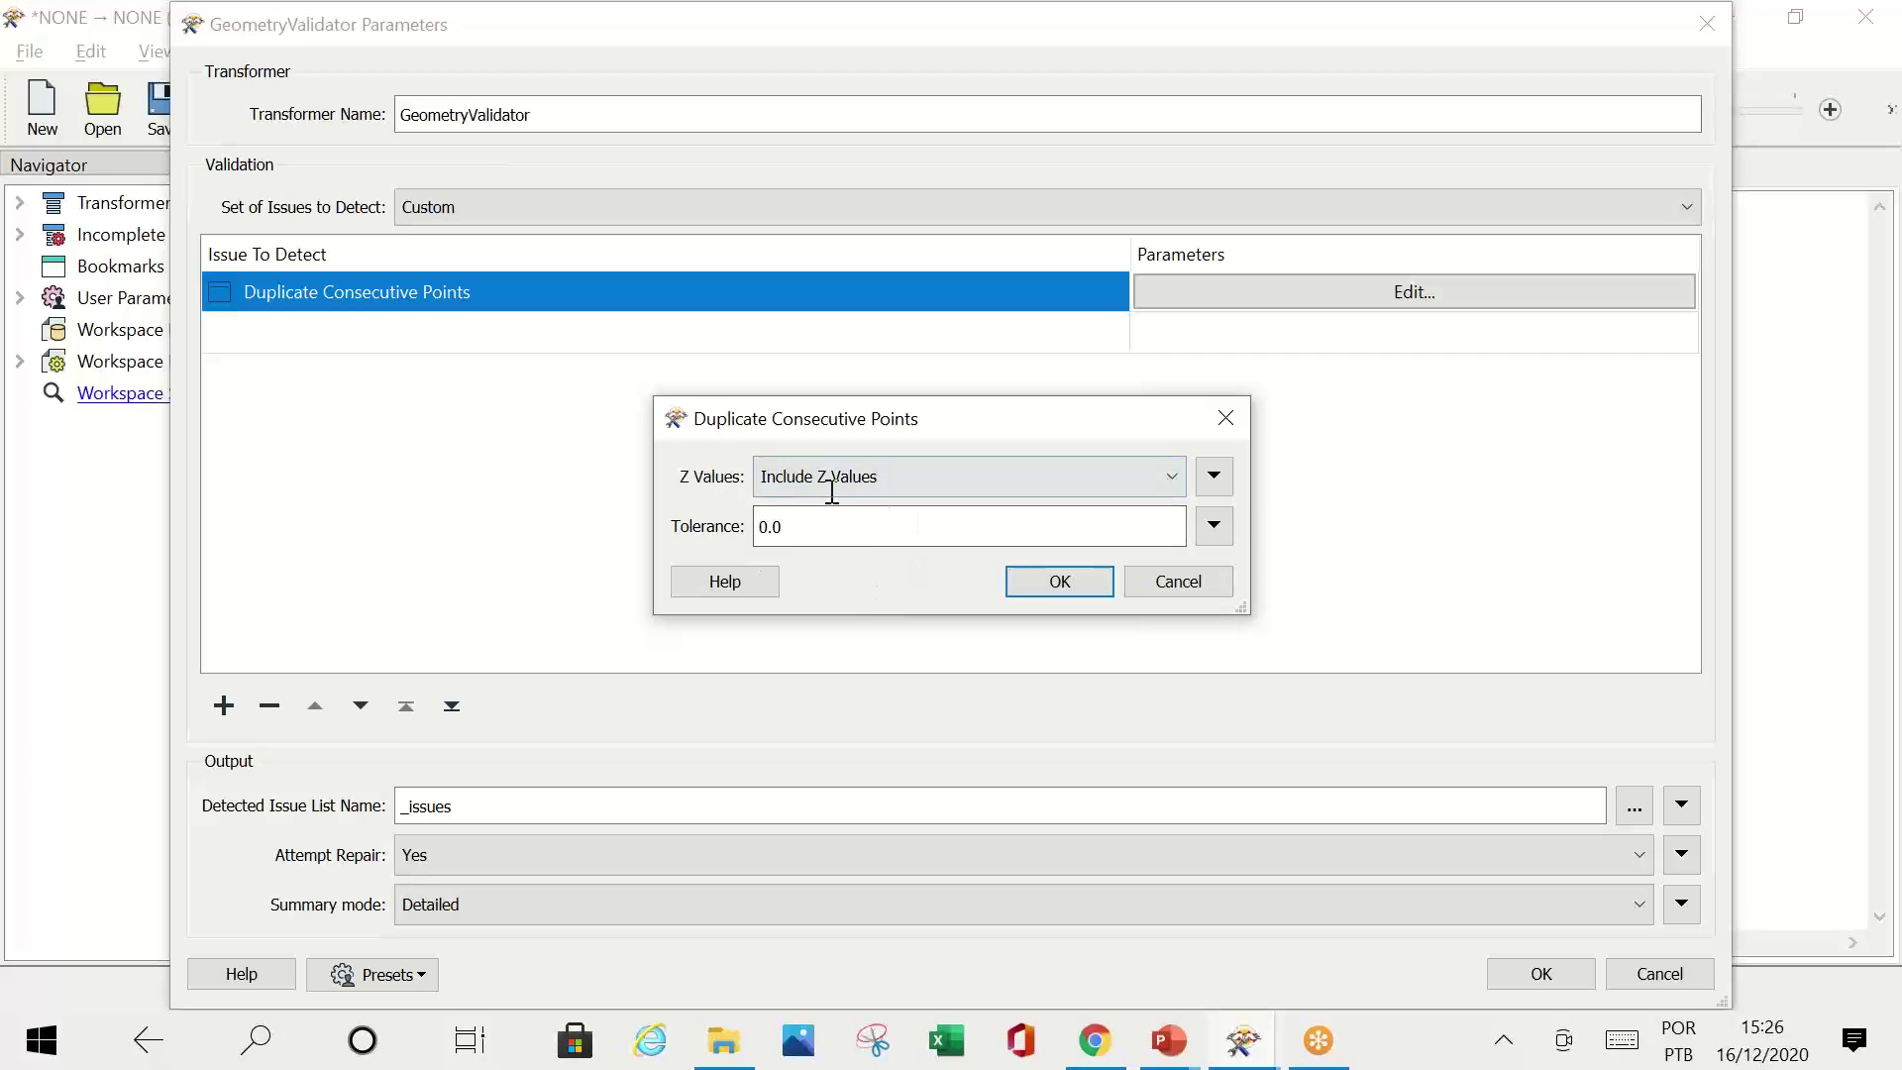
left_click(891, 488)
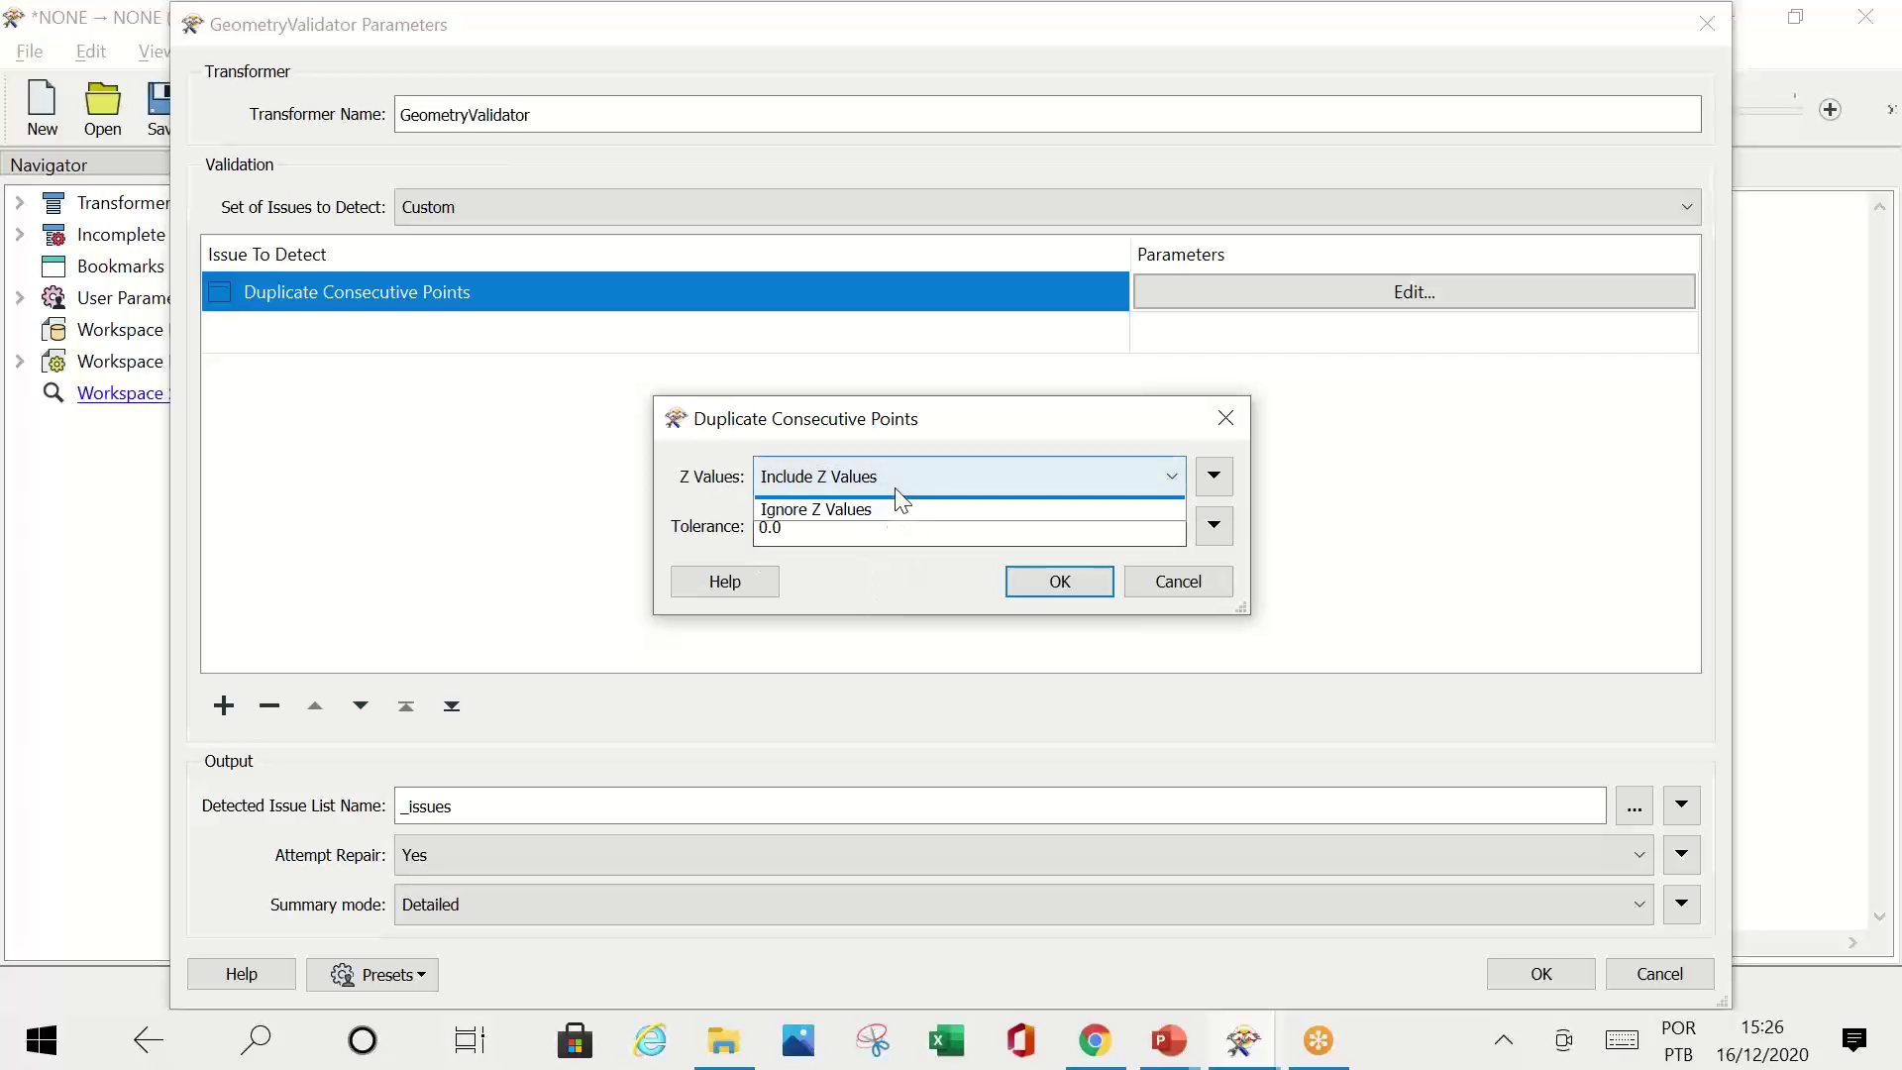
left_click(1187, 591)
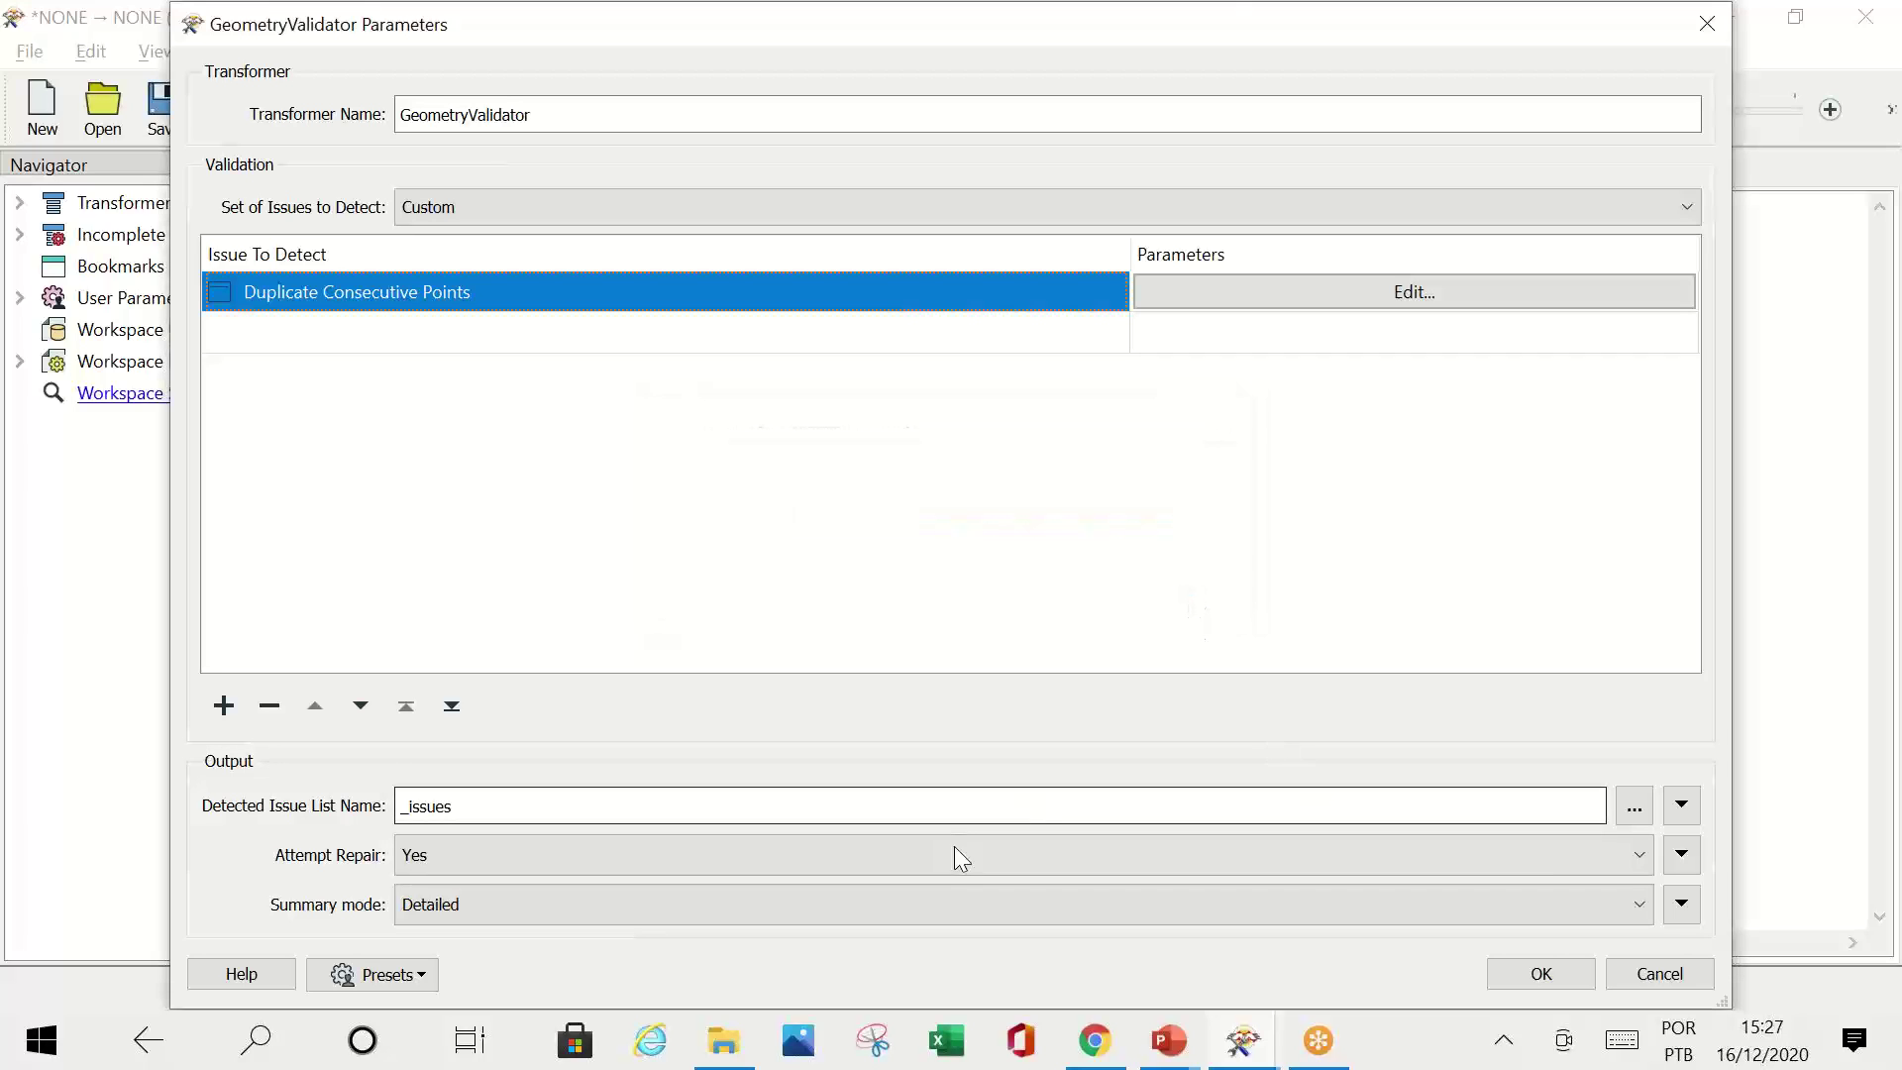
Step: Set the GeometryValidator's set of issues to detect to All and review the full issue list
left_click(752, 196)
left_click(440, 246)
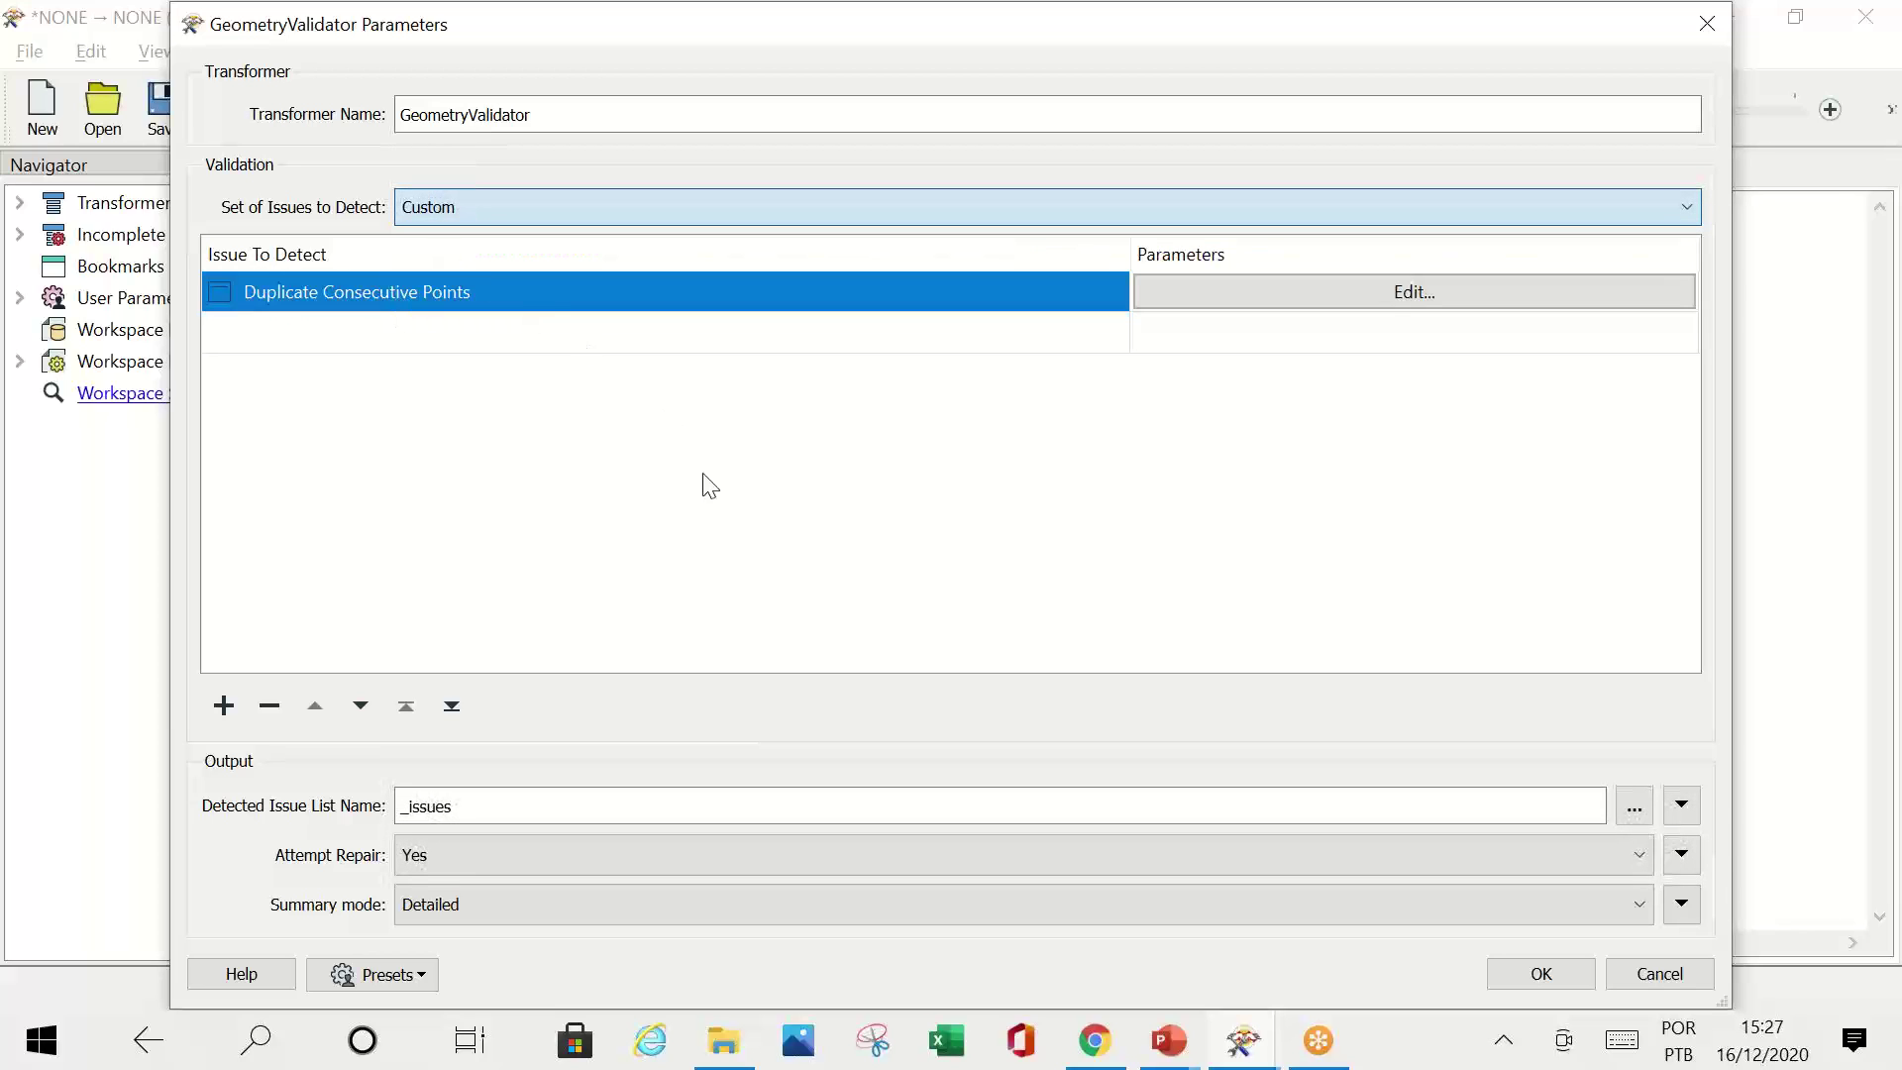
scroll(539, 220, "up", 1)
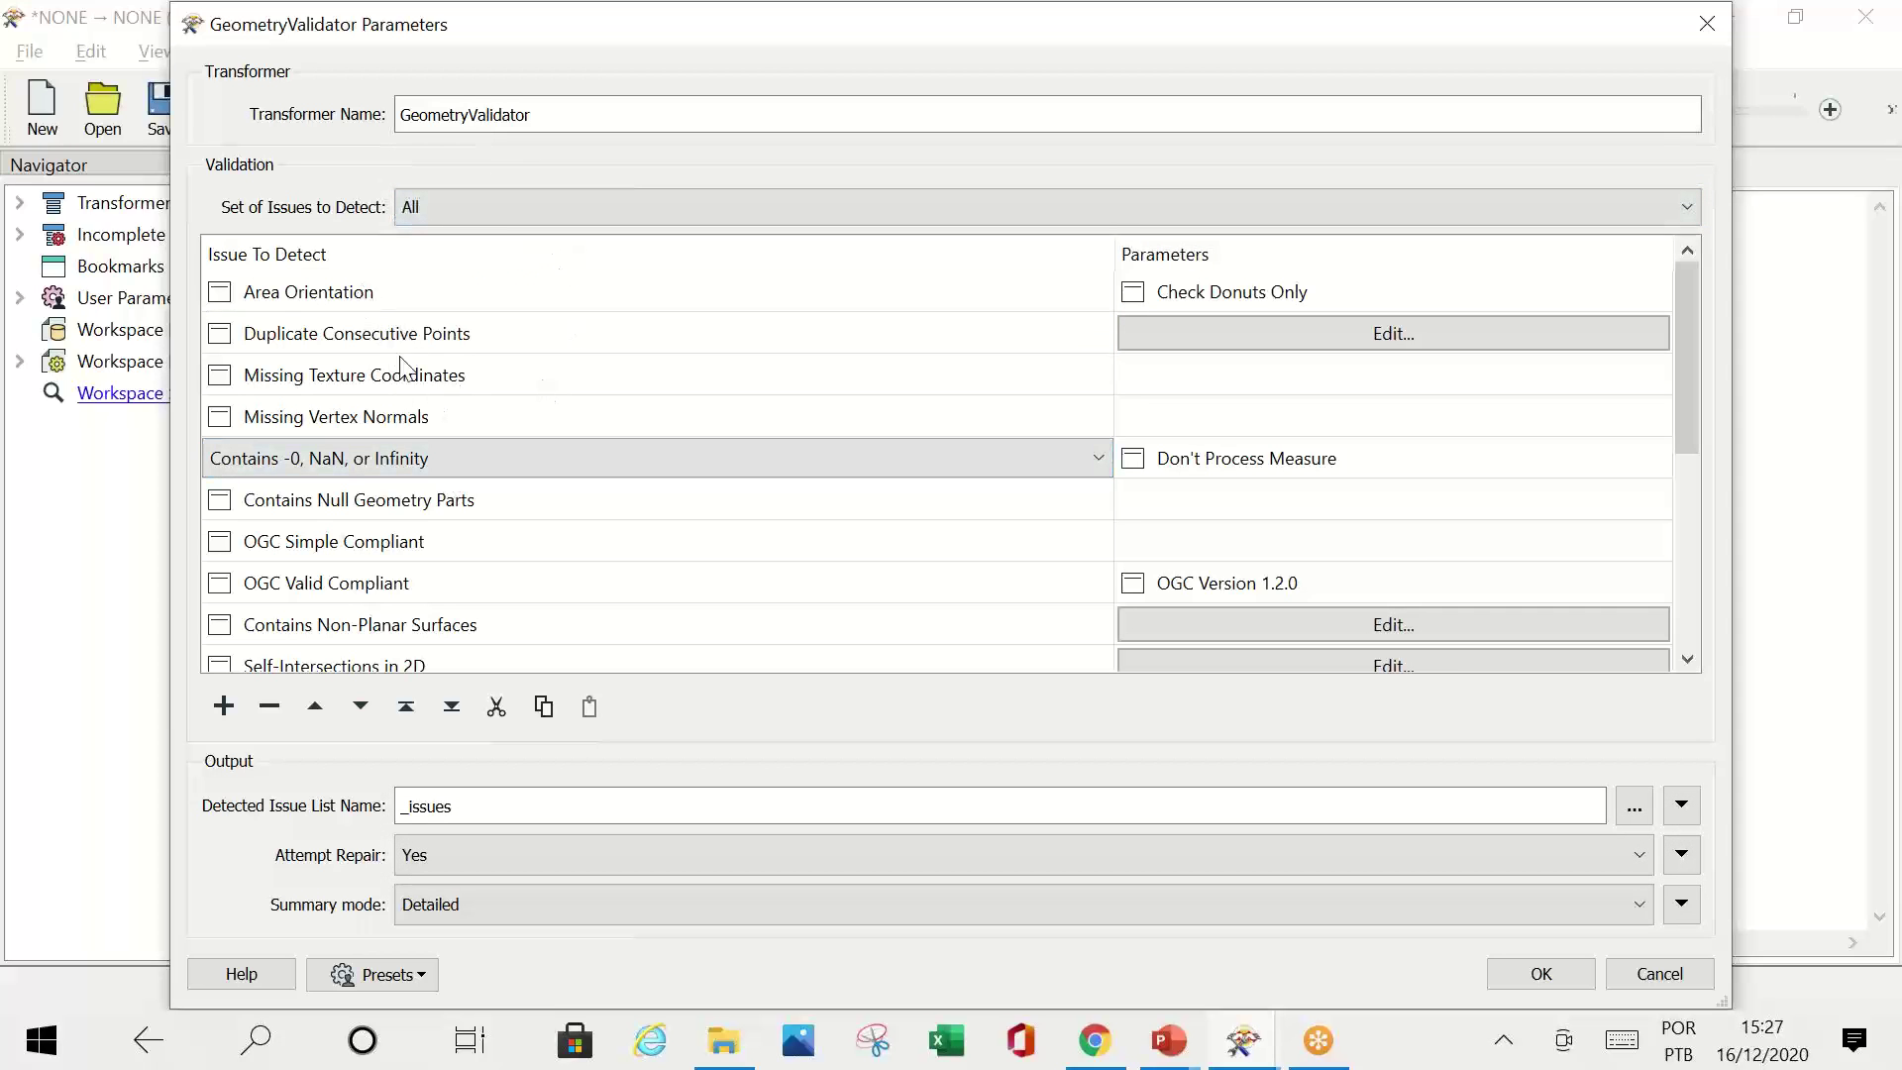
scroll(429, 505, "down", 3)
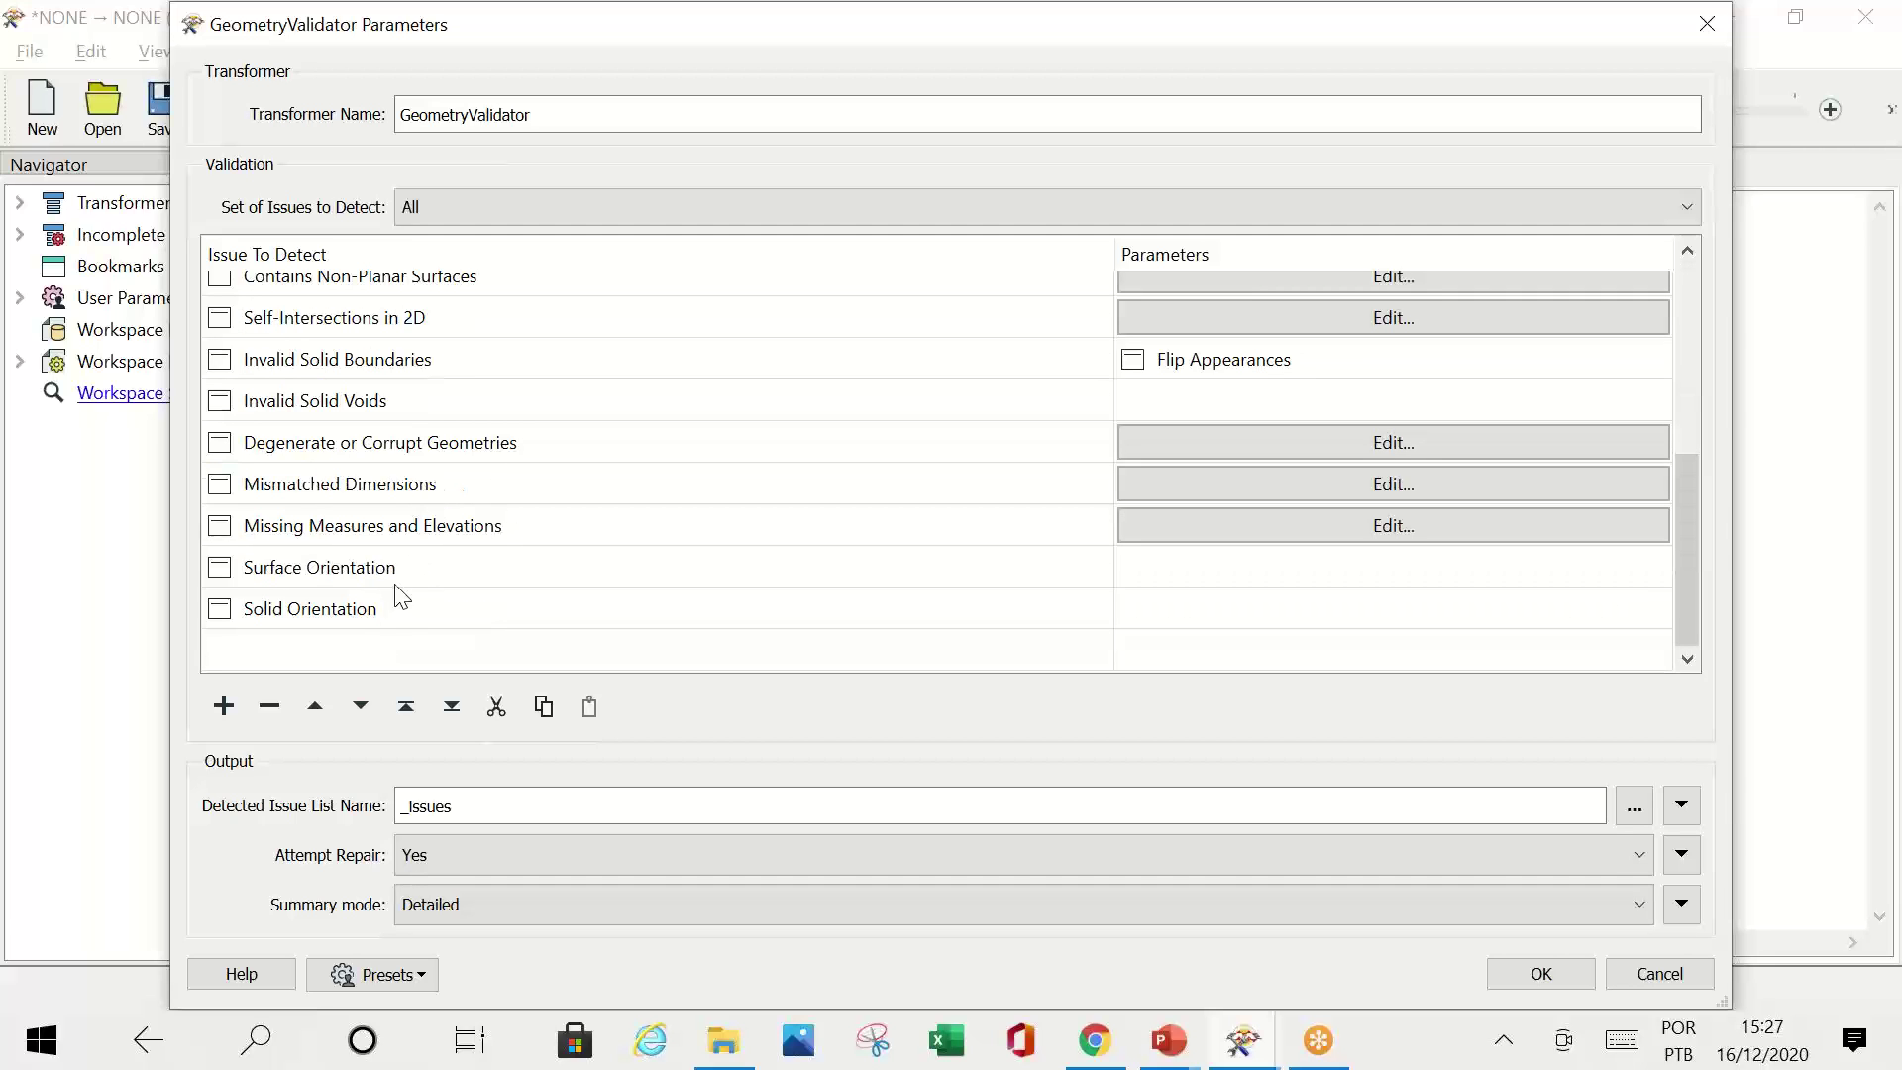
scroll(388, 481, "up", 3)
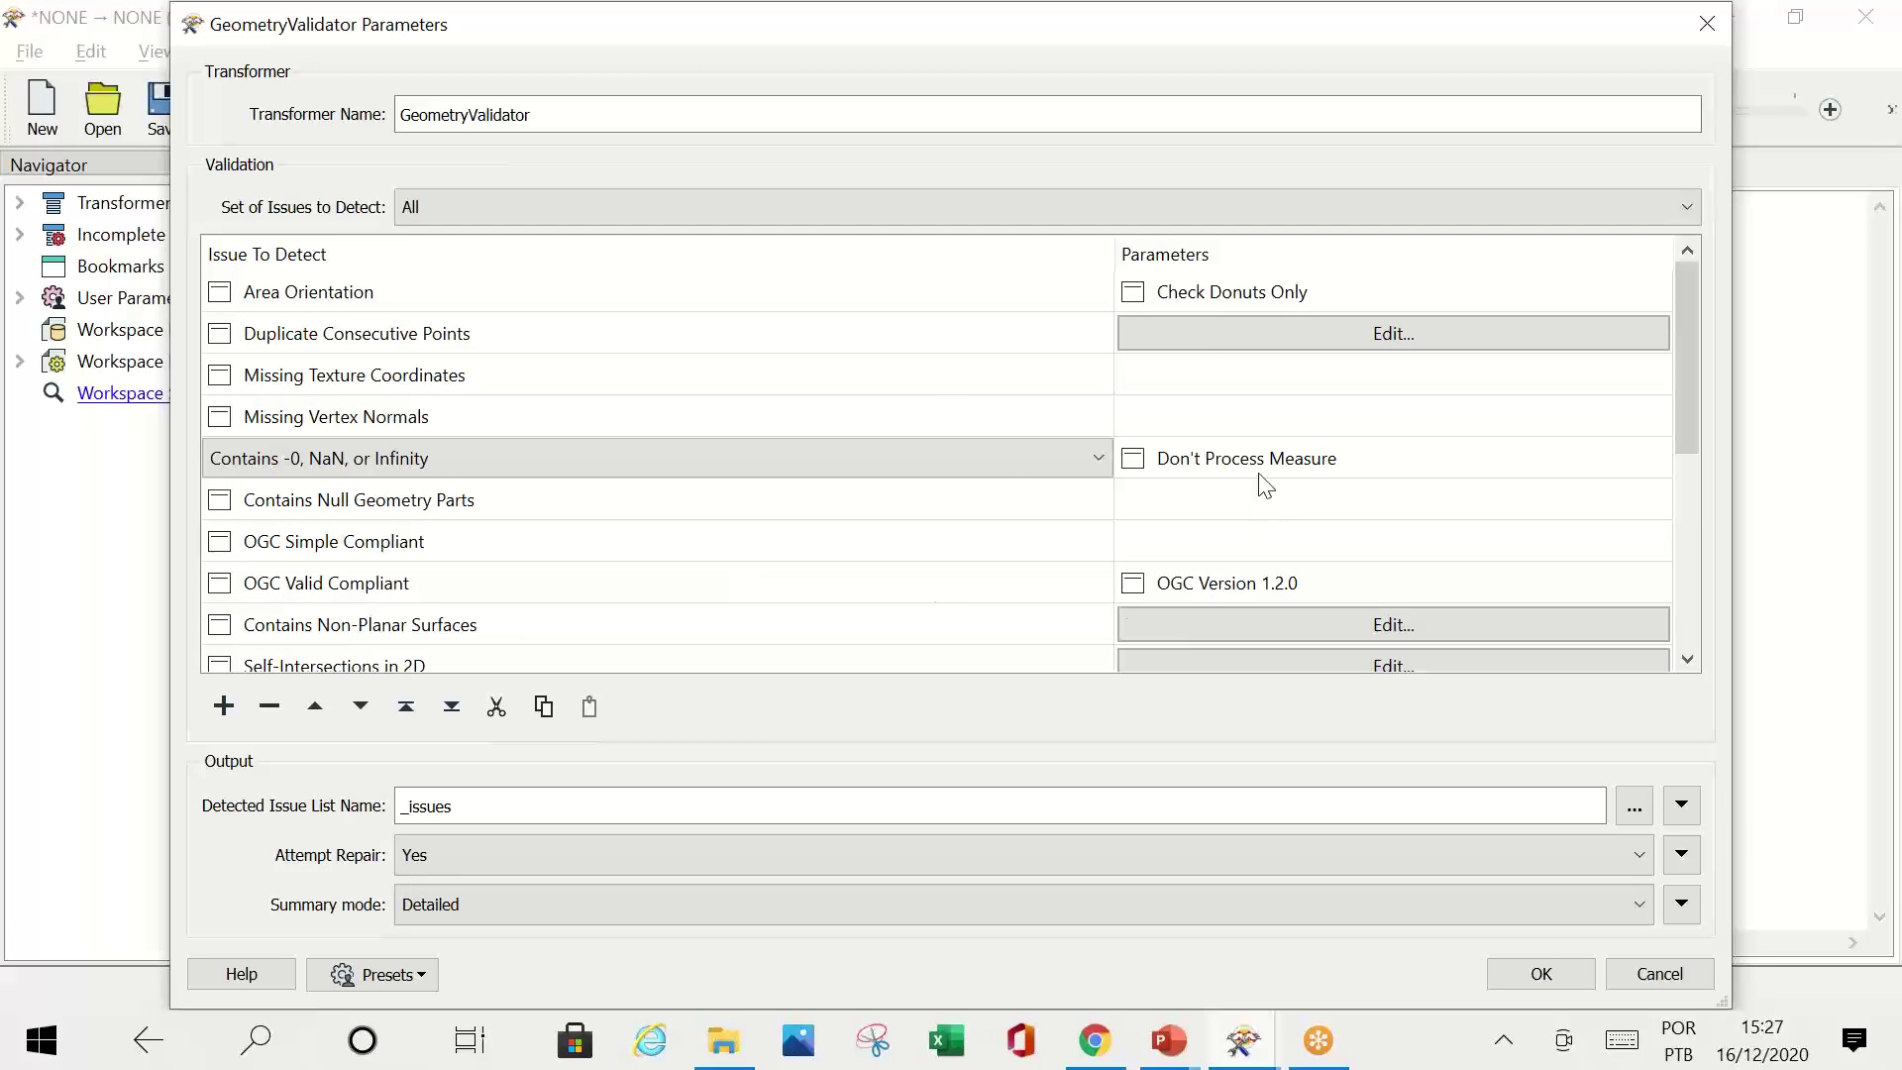
Step: Set the Area Orientation issue's parameter to Allow Left and review the remaining issues
left_click(1234, 293)
left_click(1235, 293)
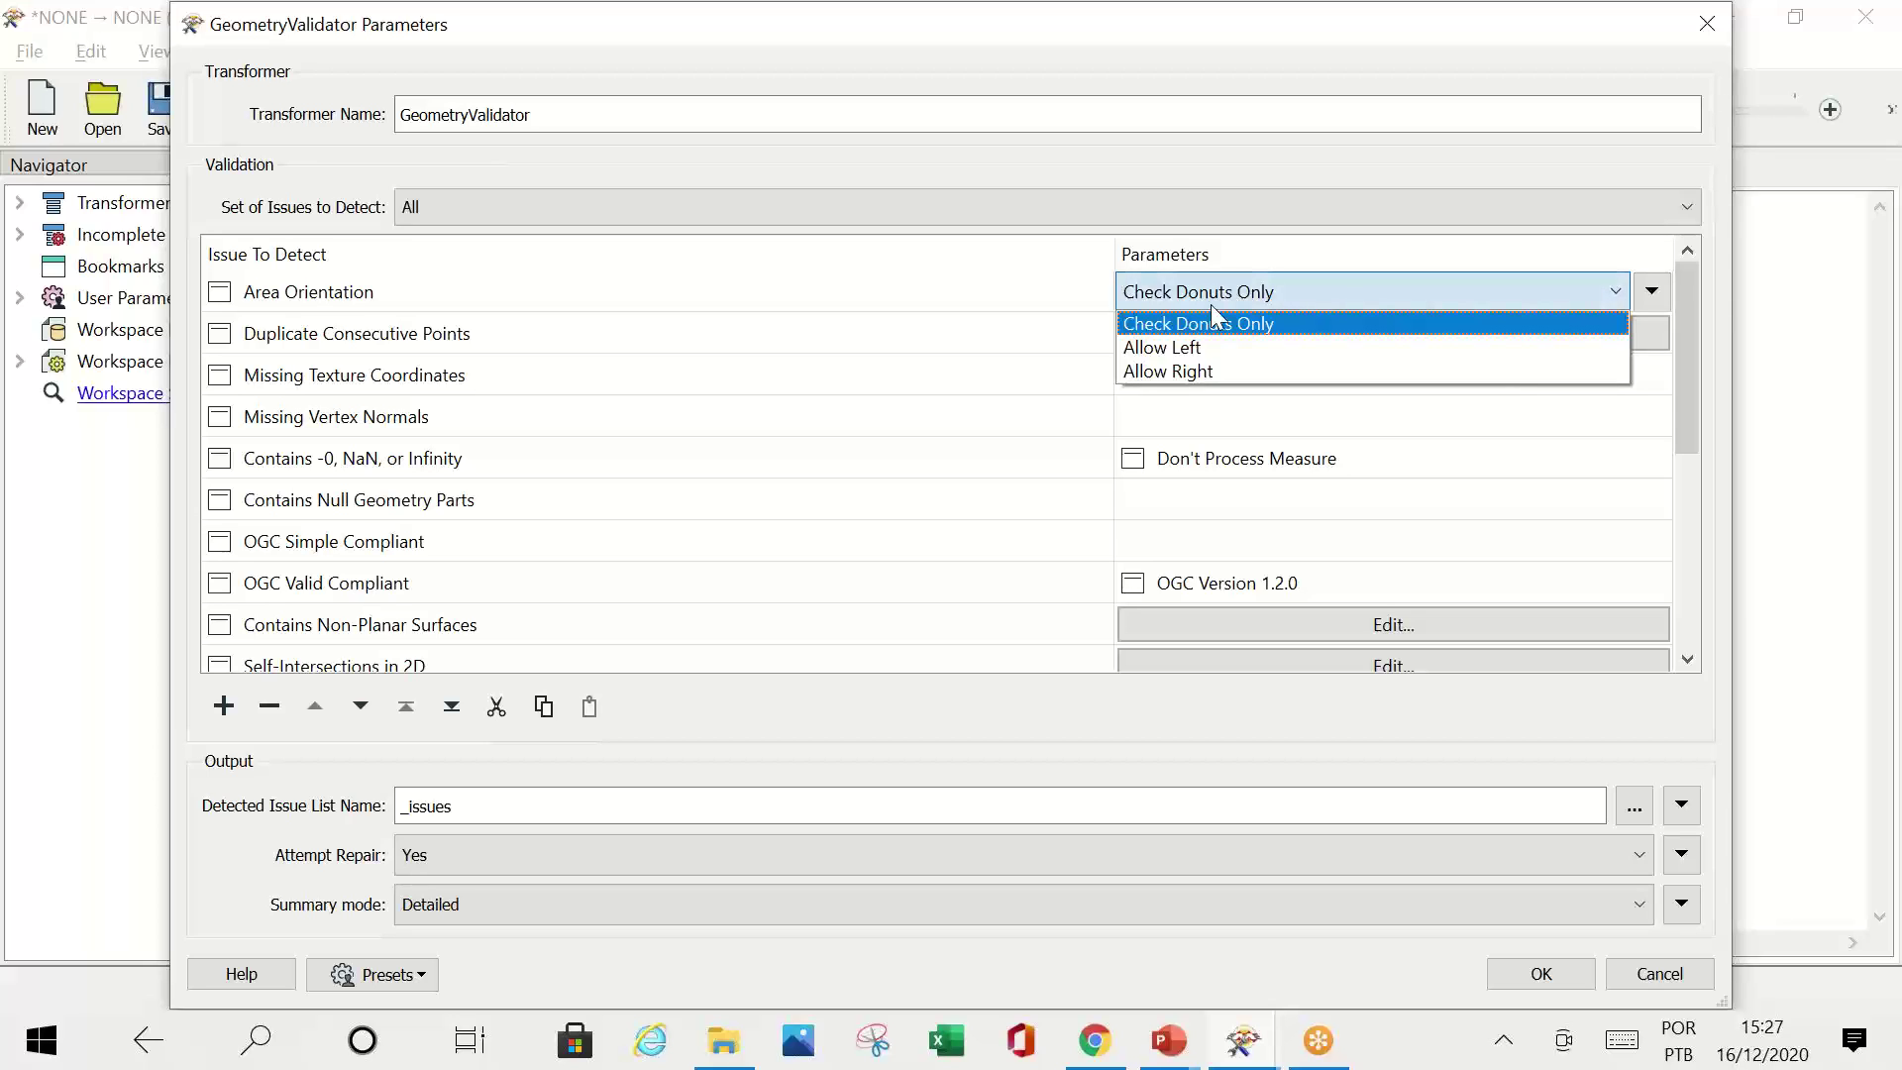
left_click(1159, 348)
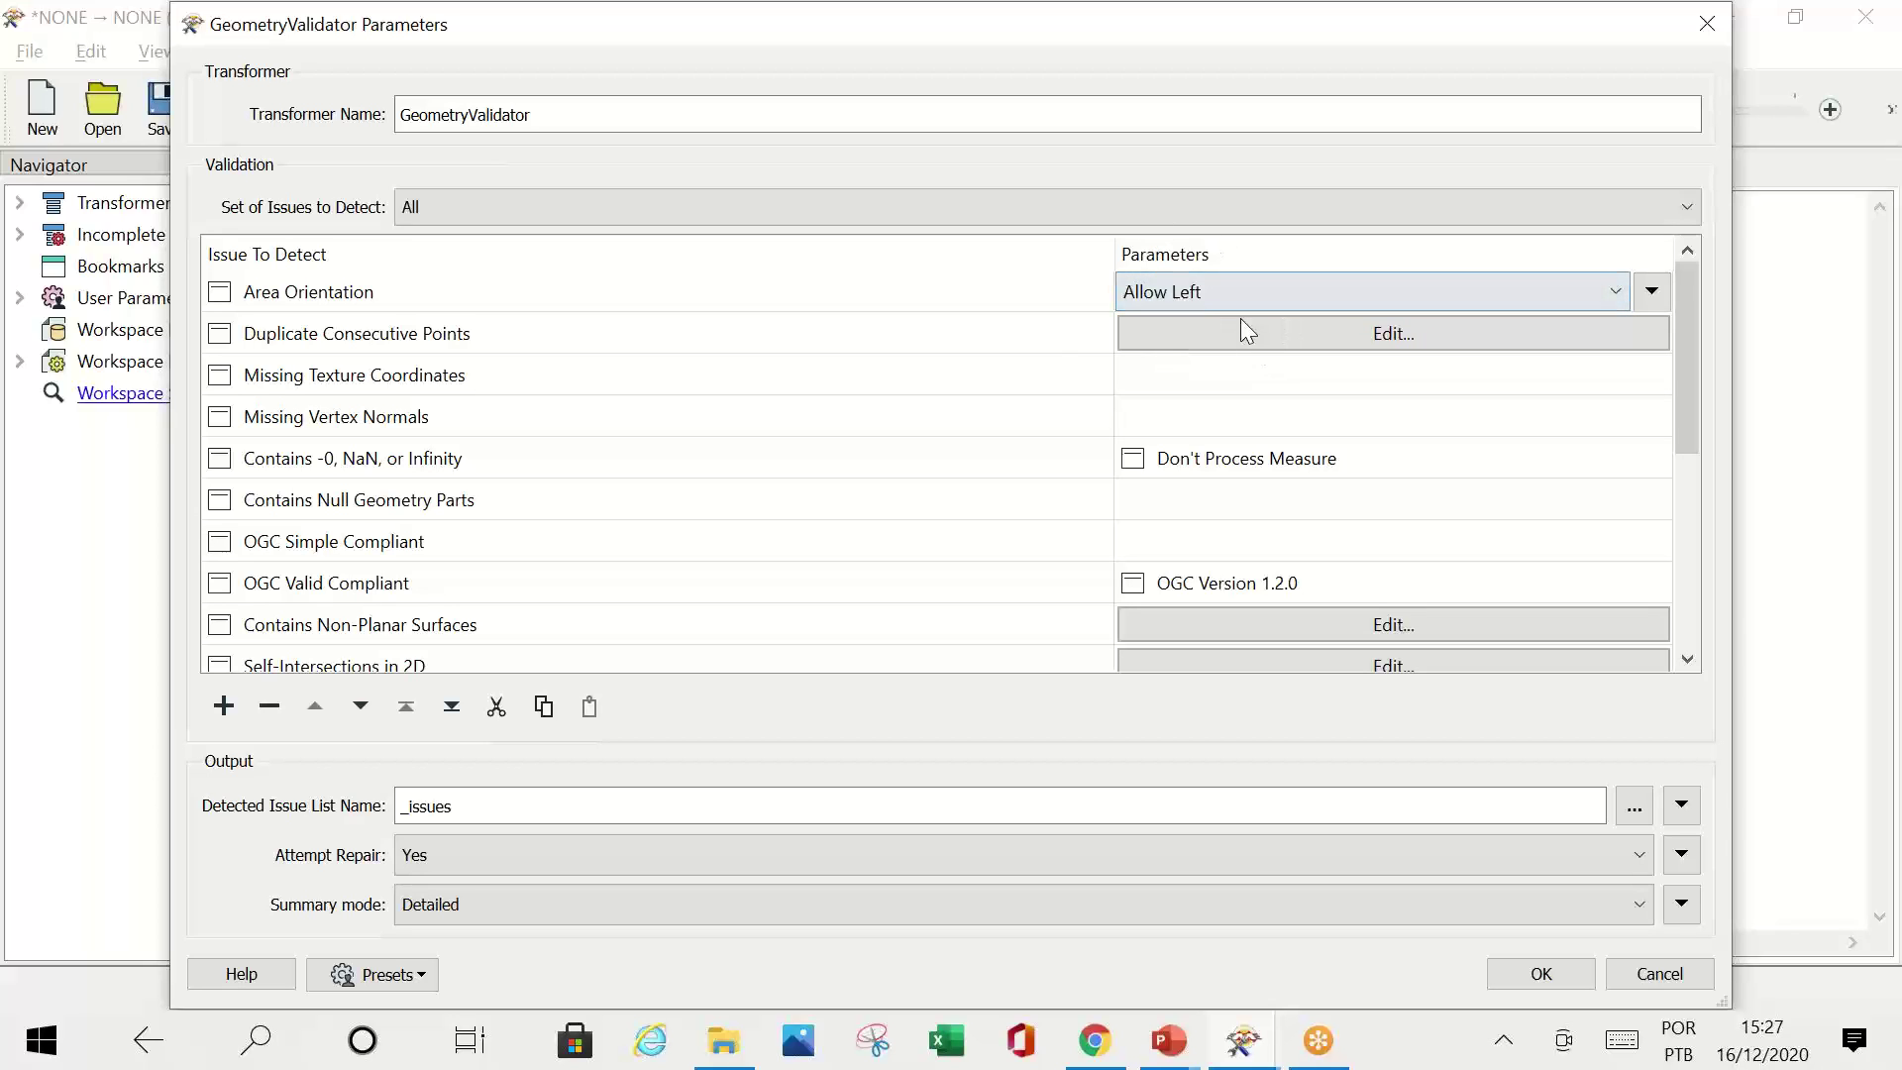
scroll(1224, 515, "down", 3)
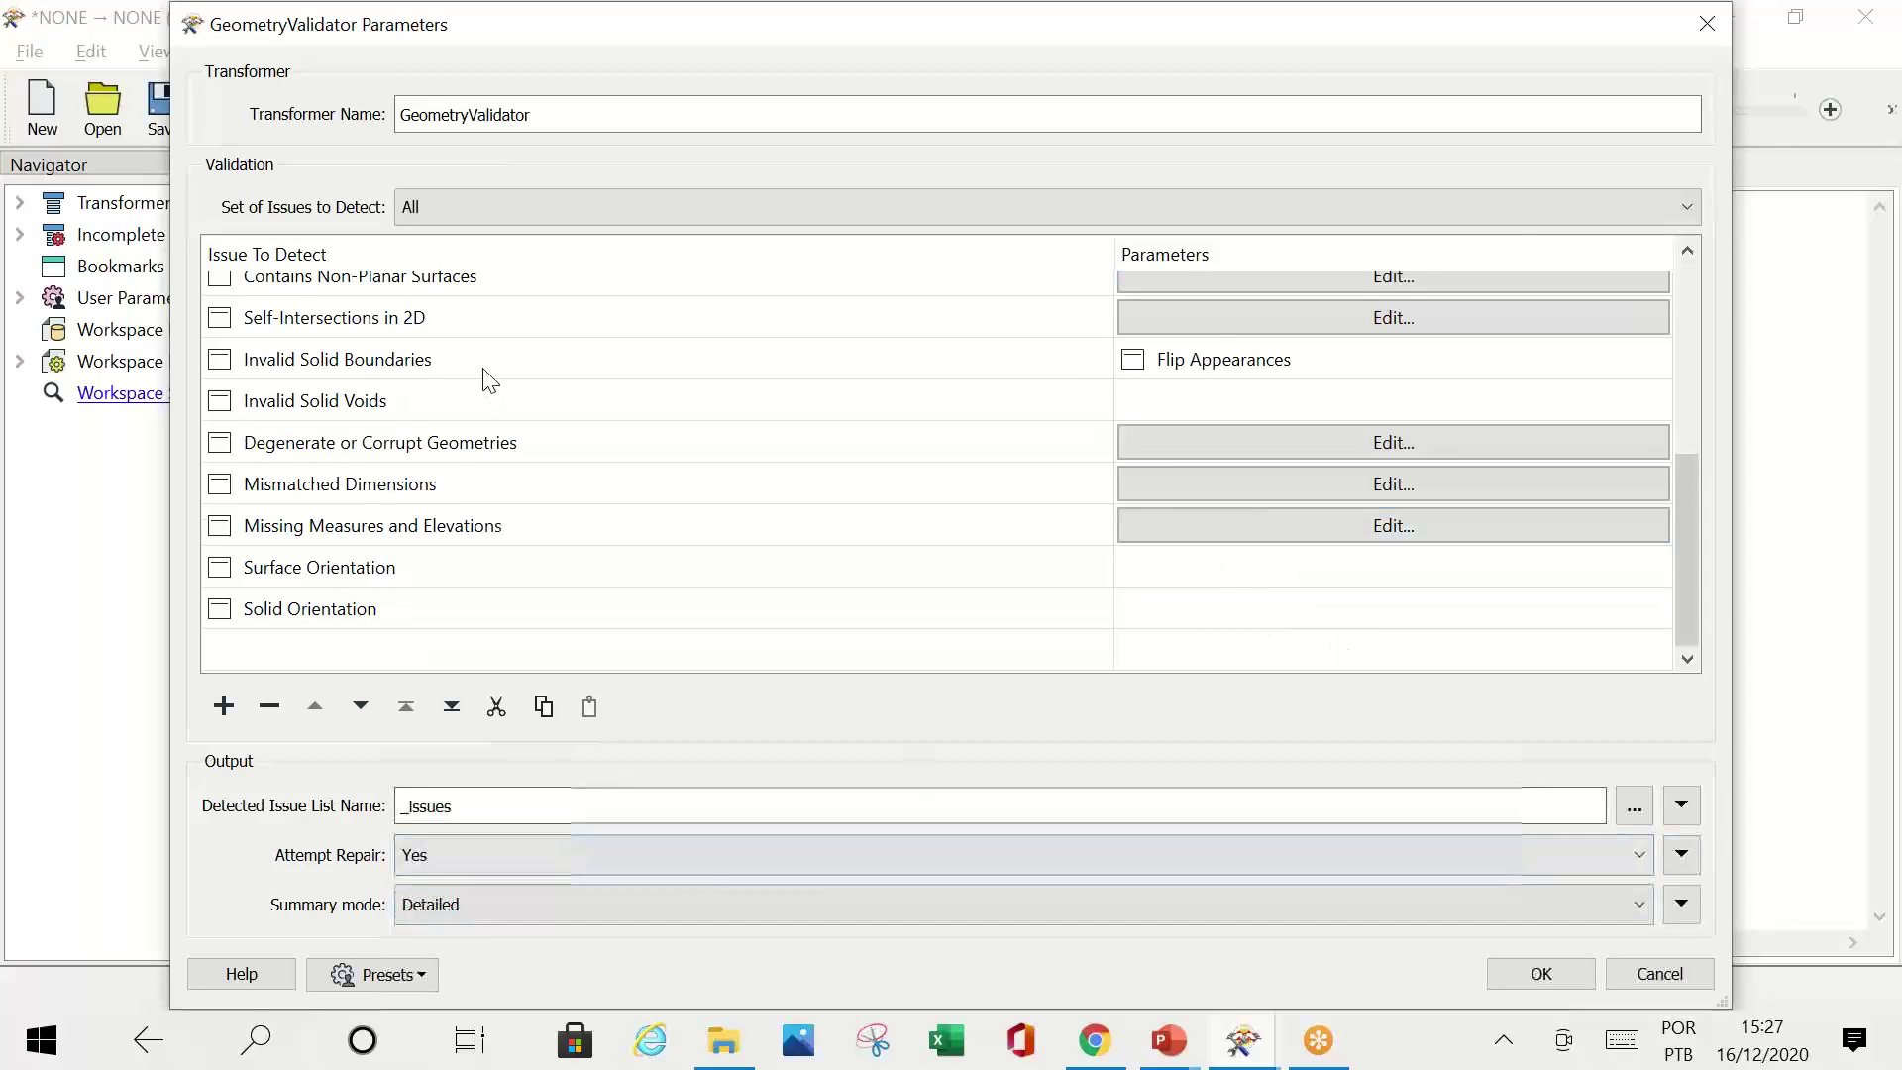
Step: Set the GeometryValidator's set of issues to detect to OGC and review the version options for OGC Valid Compliant
scroll(484, 377, "up", 5)
left_click(536, 210)
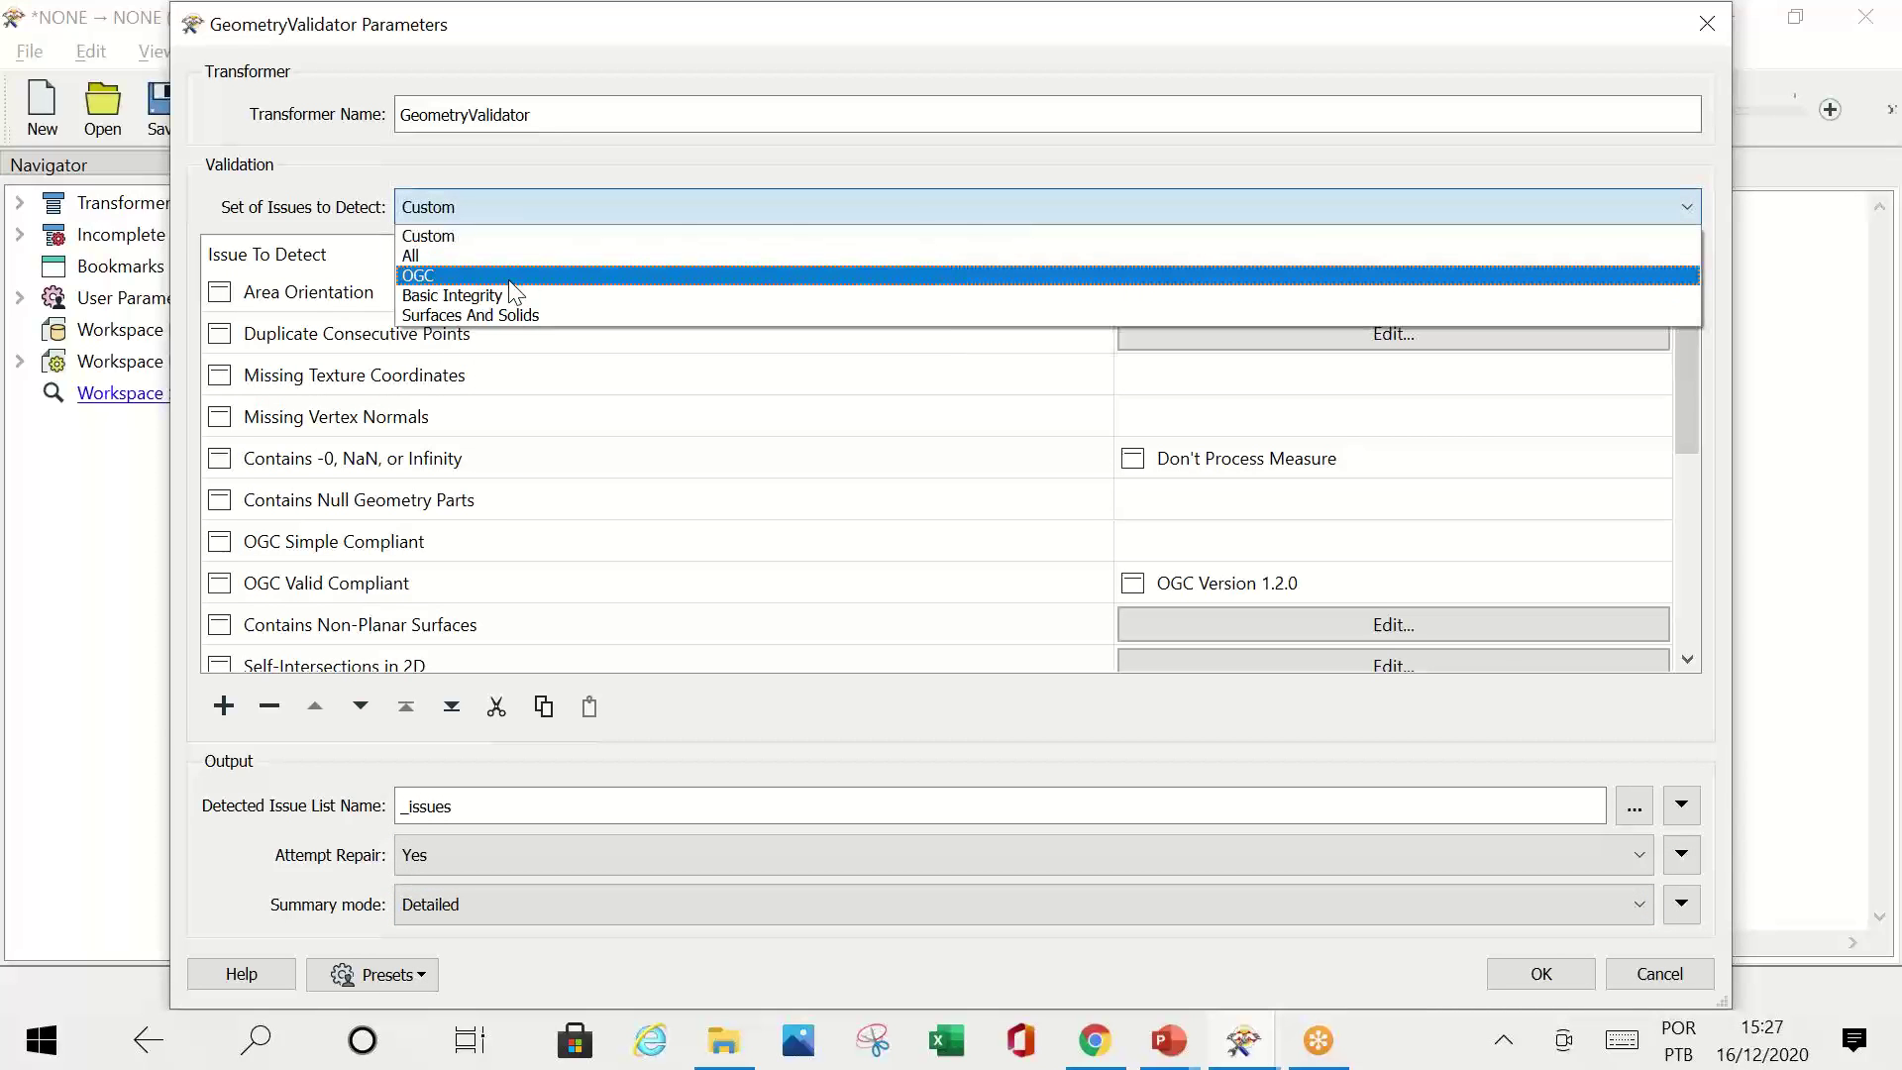
left_click(511, 277)
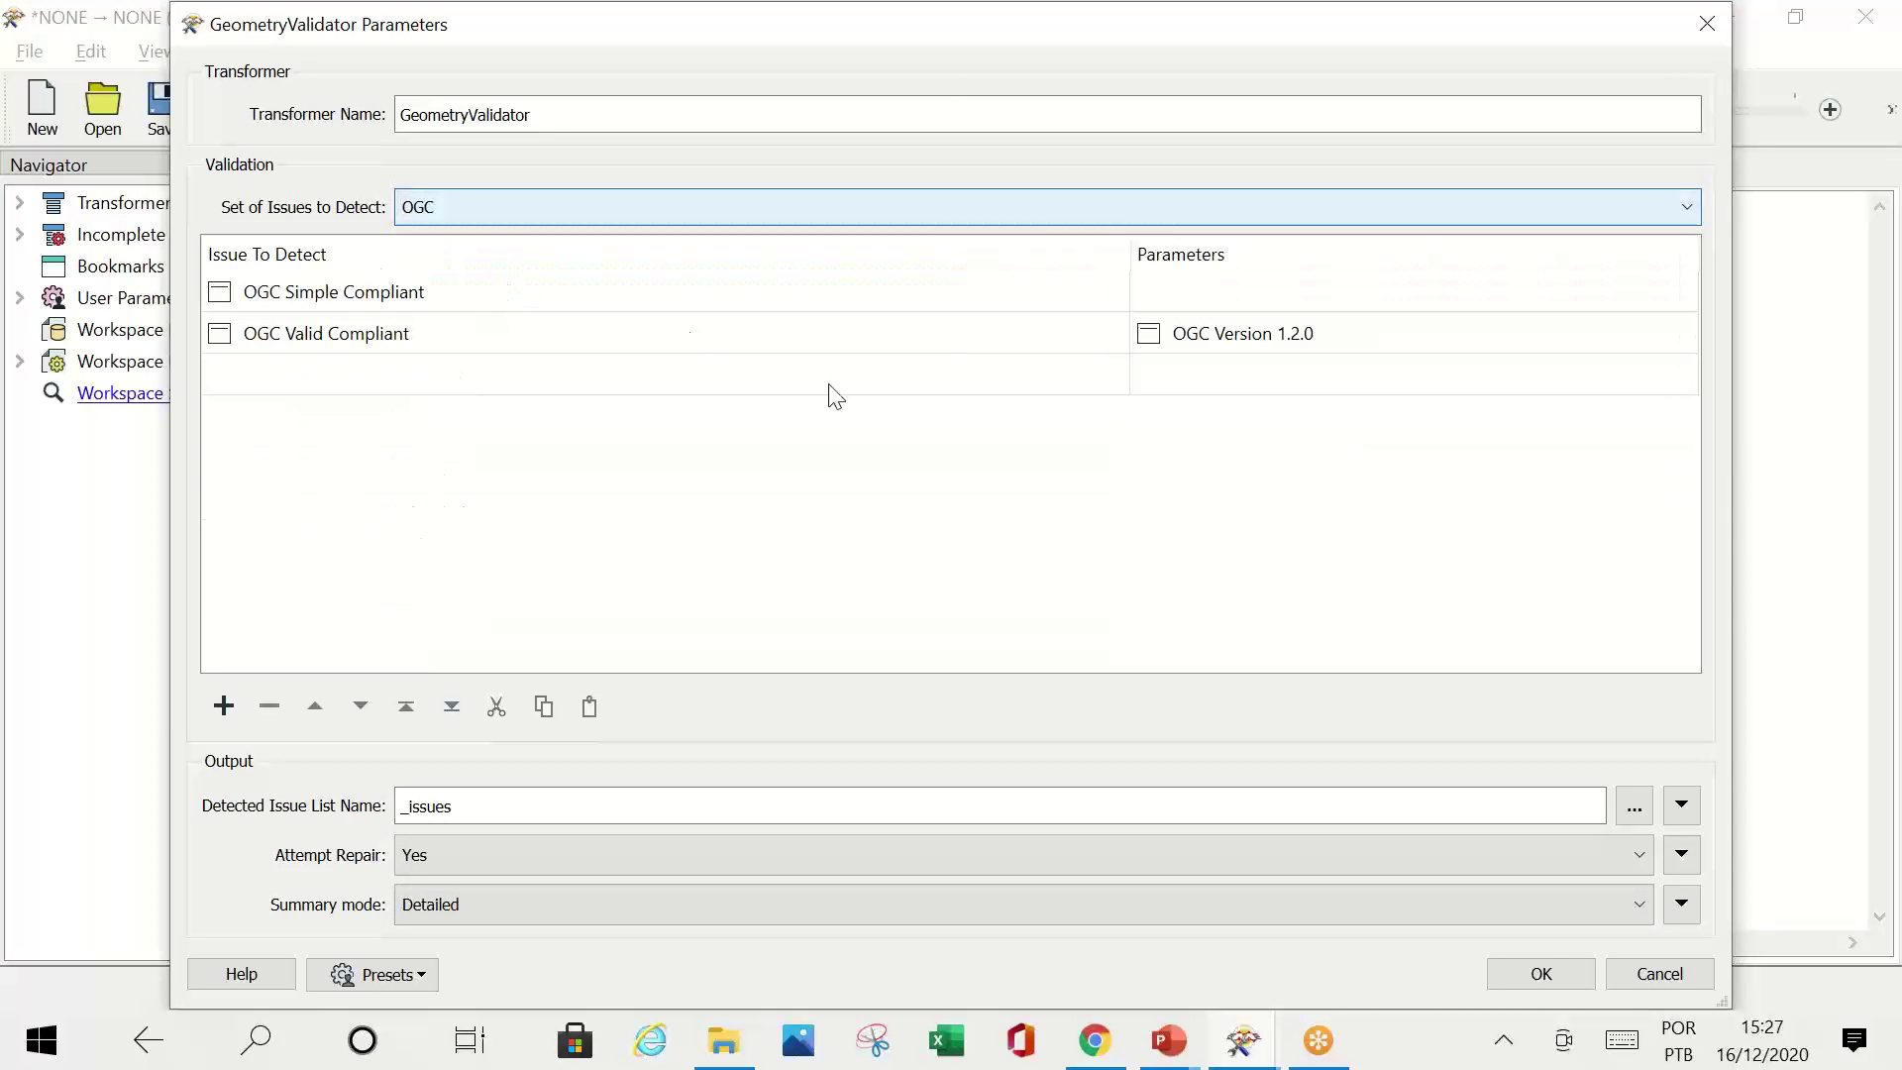
left_click(477, 292)
left_click(1215, 346)
left_click(1216, 348)
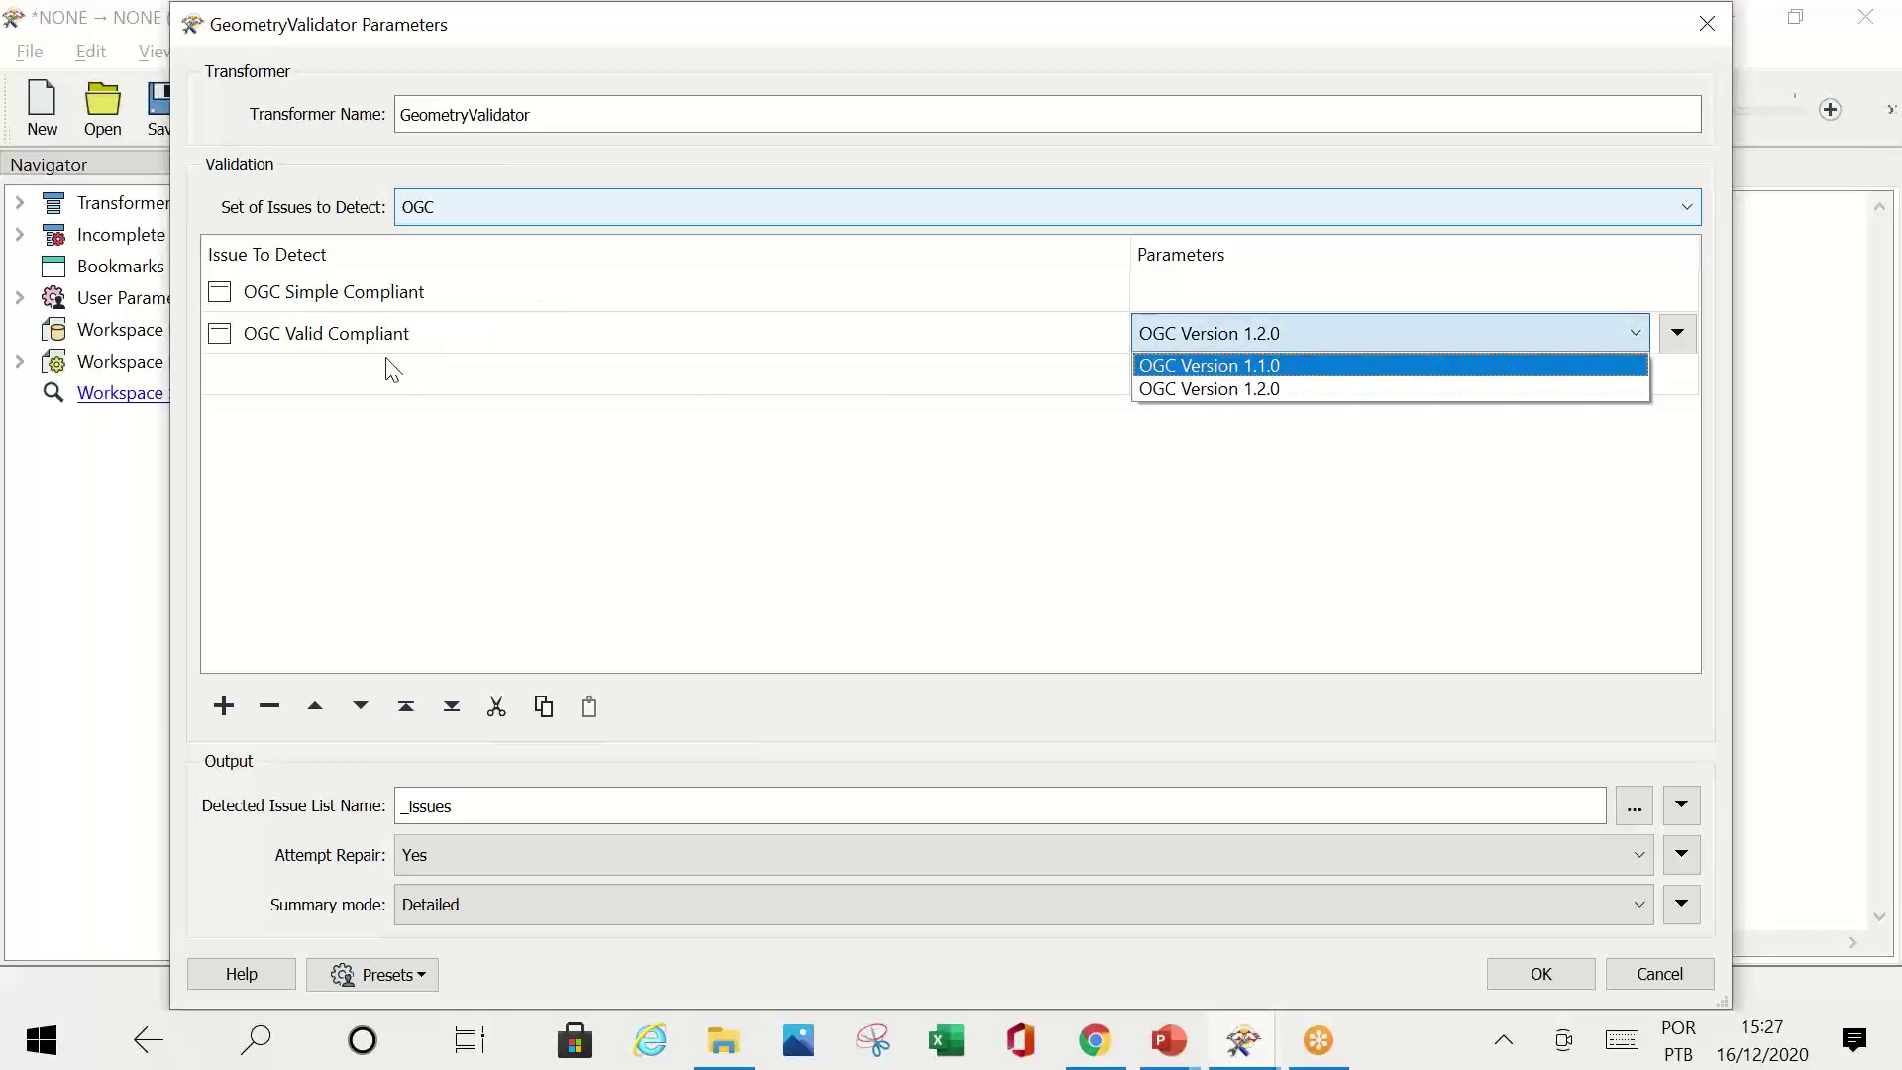
left_click(1286, 492)
left_click(1298, 291)
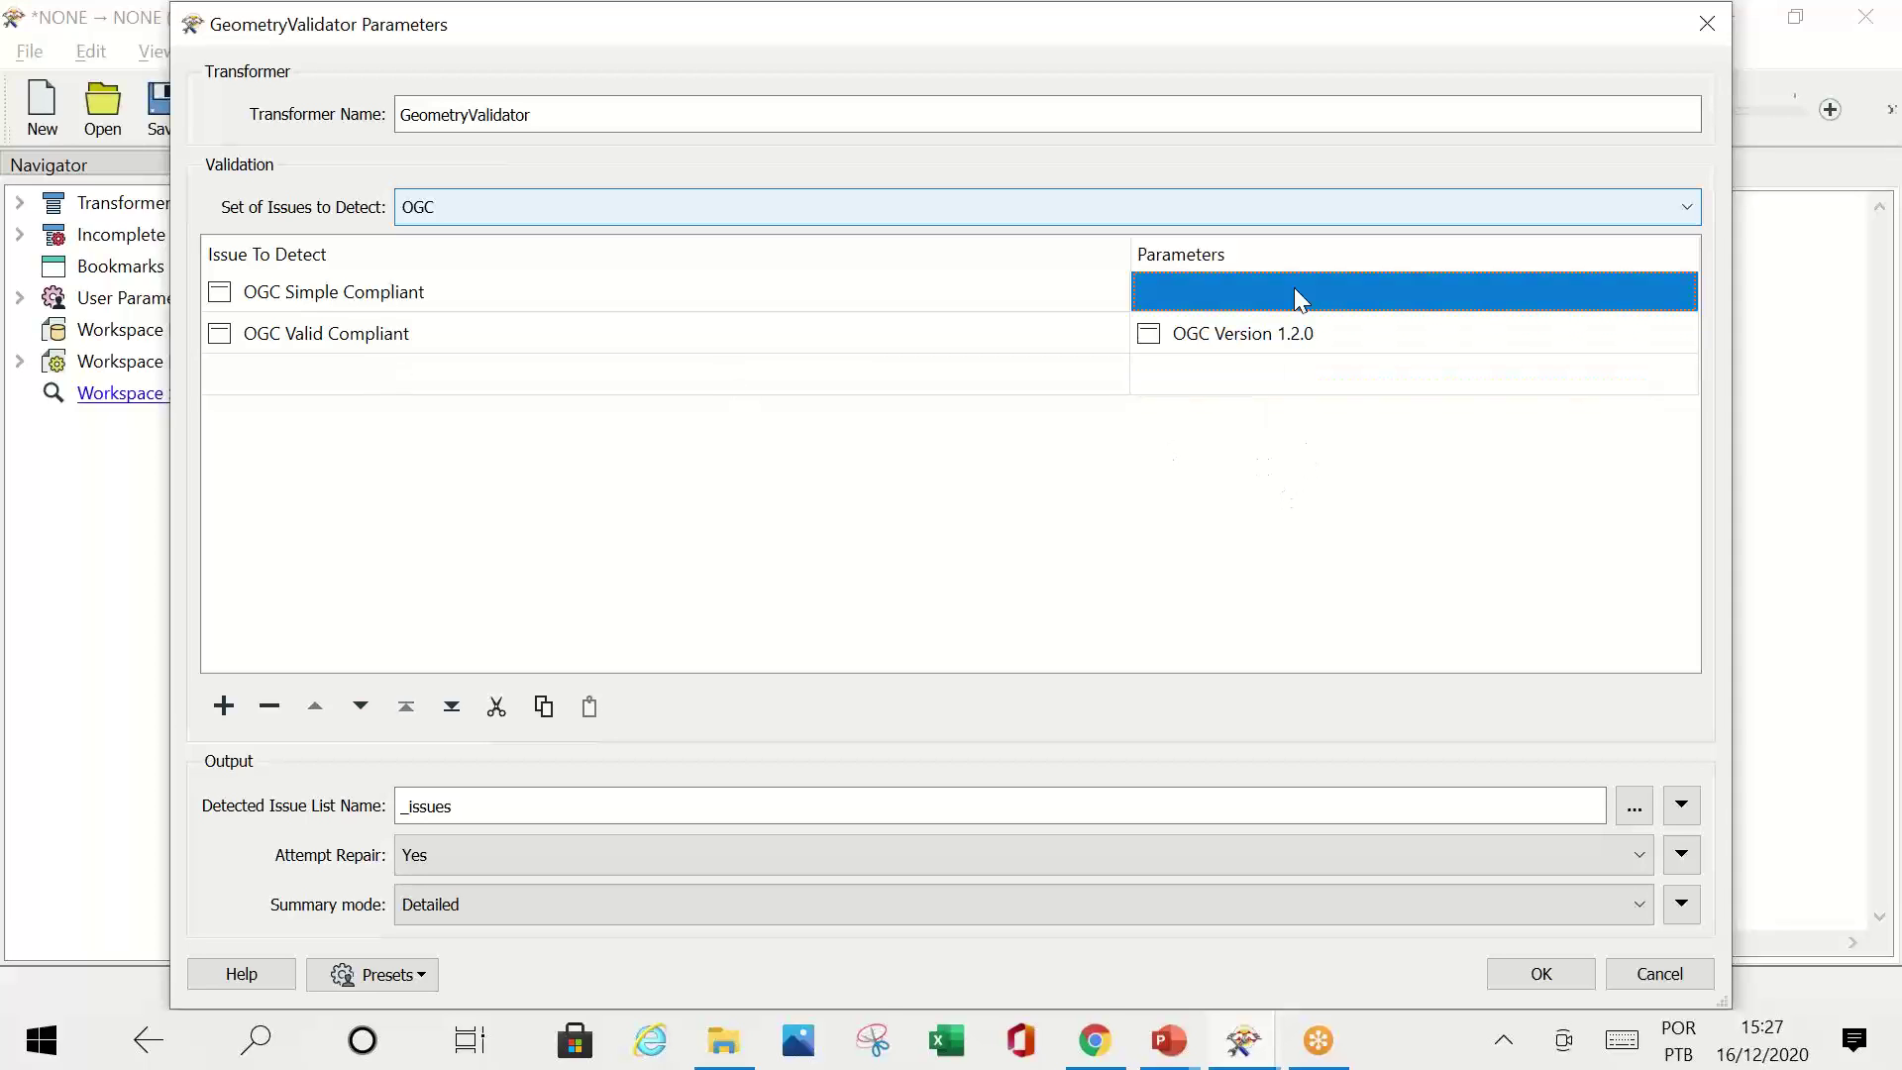
Step: Review the alternative issues selectable for the OGC Simple Compliant entry and close the GeometryValidator parameters without saving
left_click(615, 291)
left_click(615, 291)
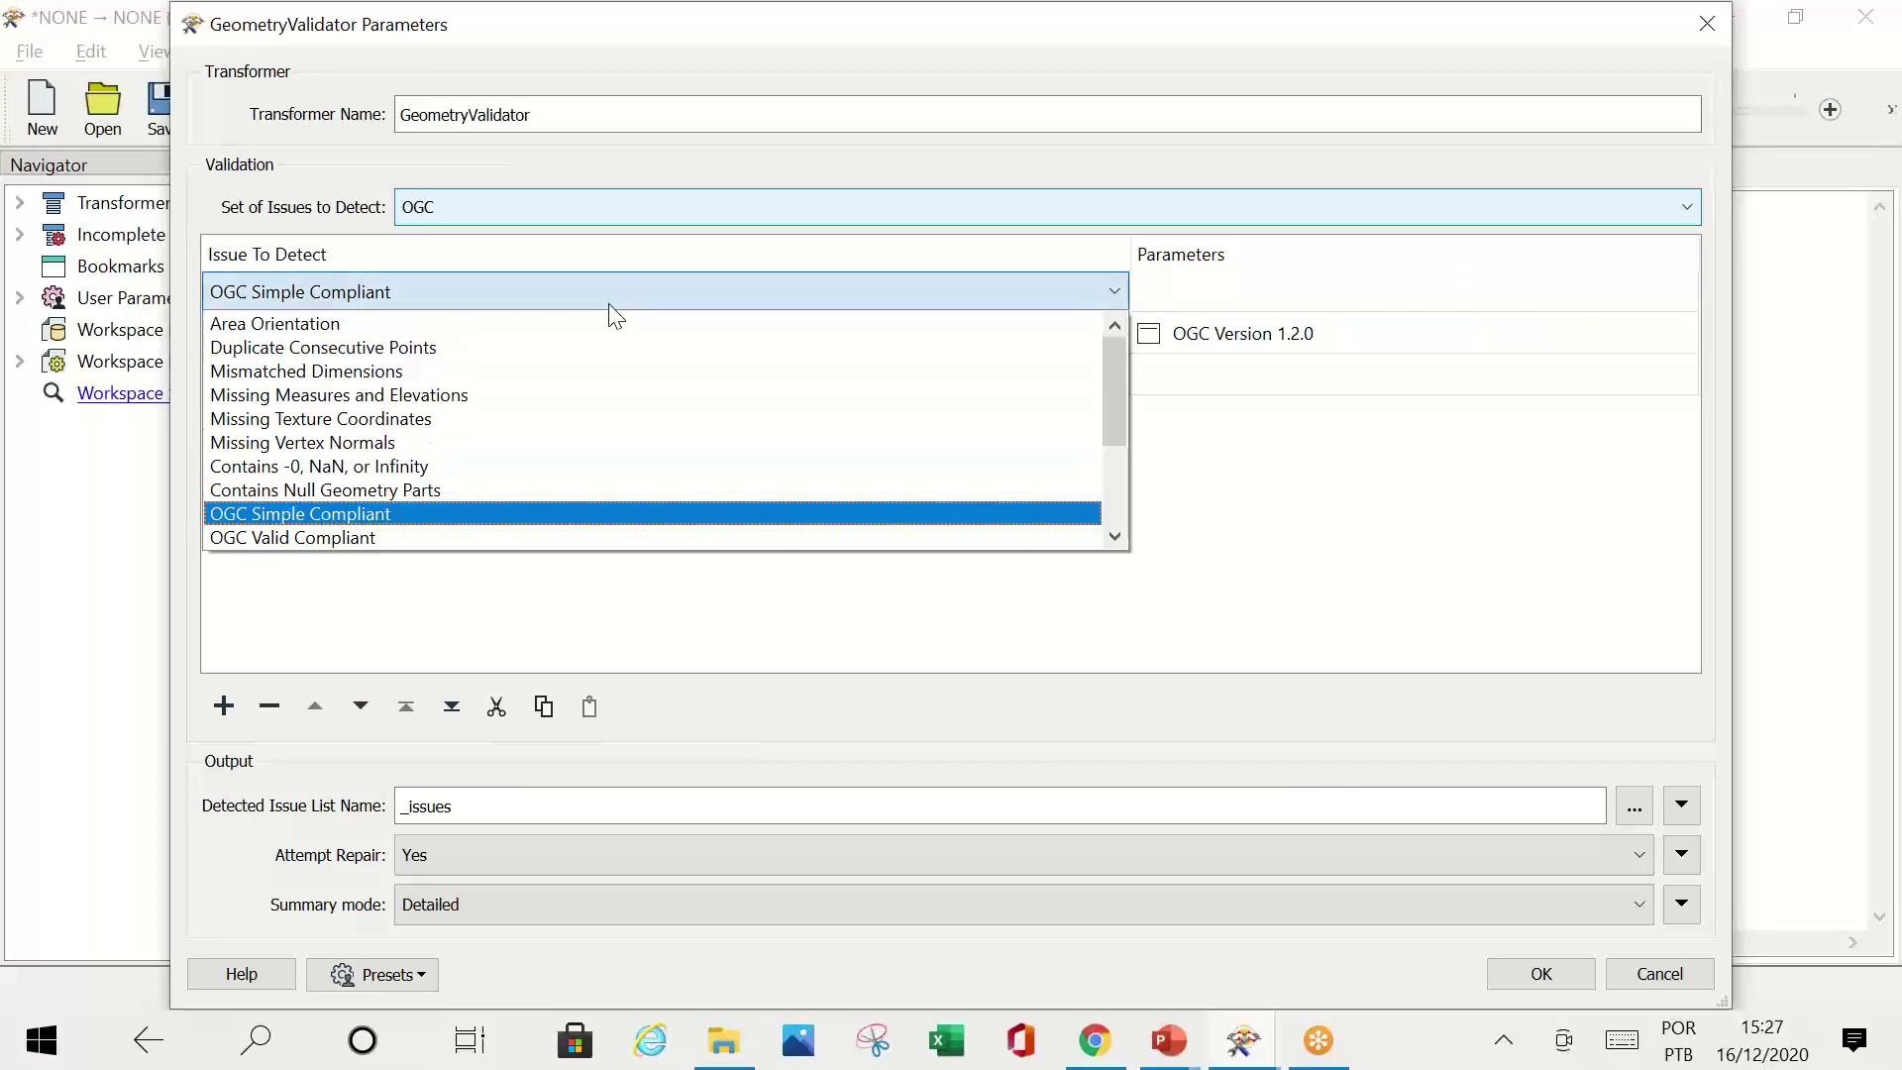
left_click(483, 512)
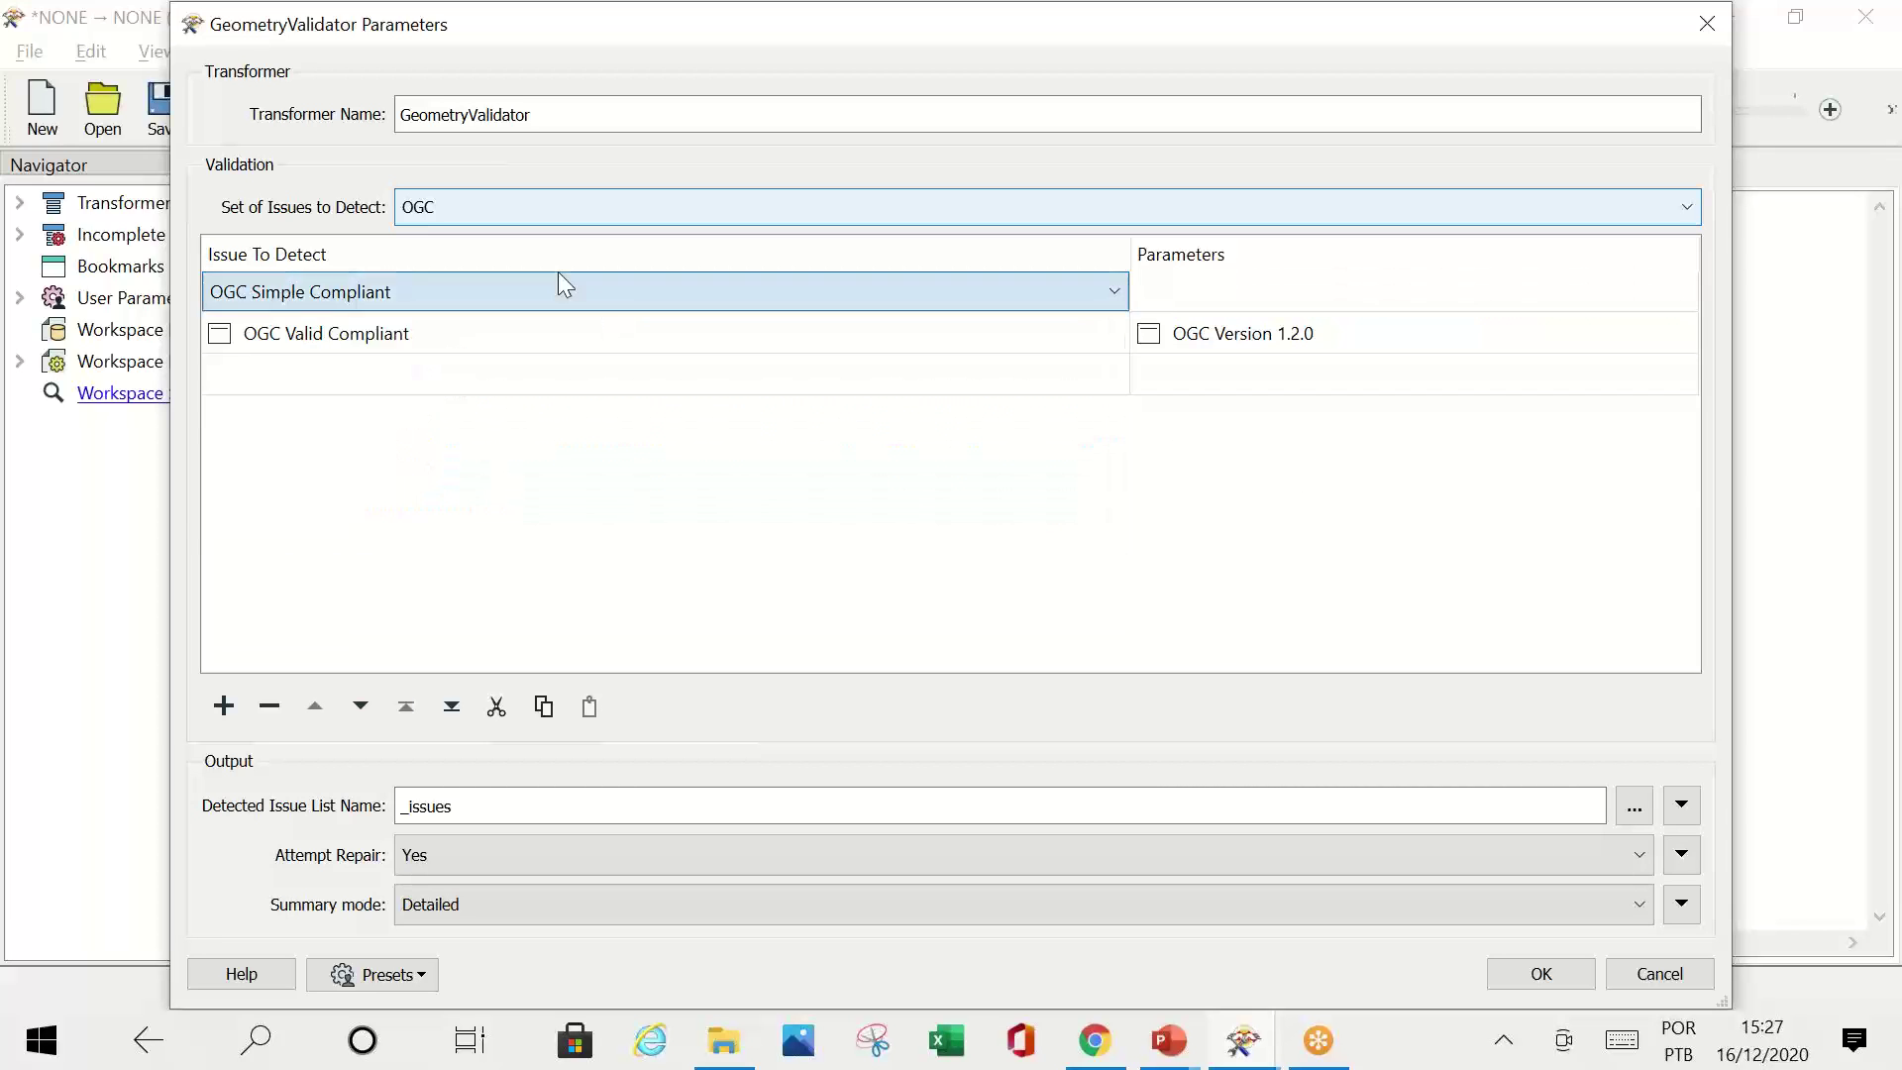
left_click(503, 204)
left_click(1258, 663)
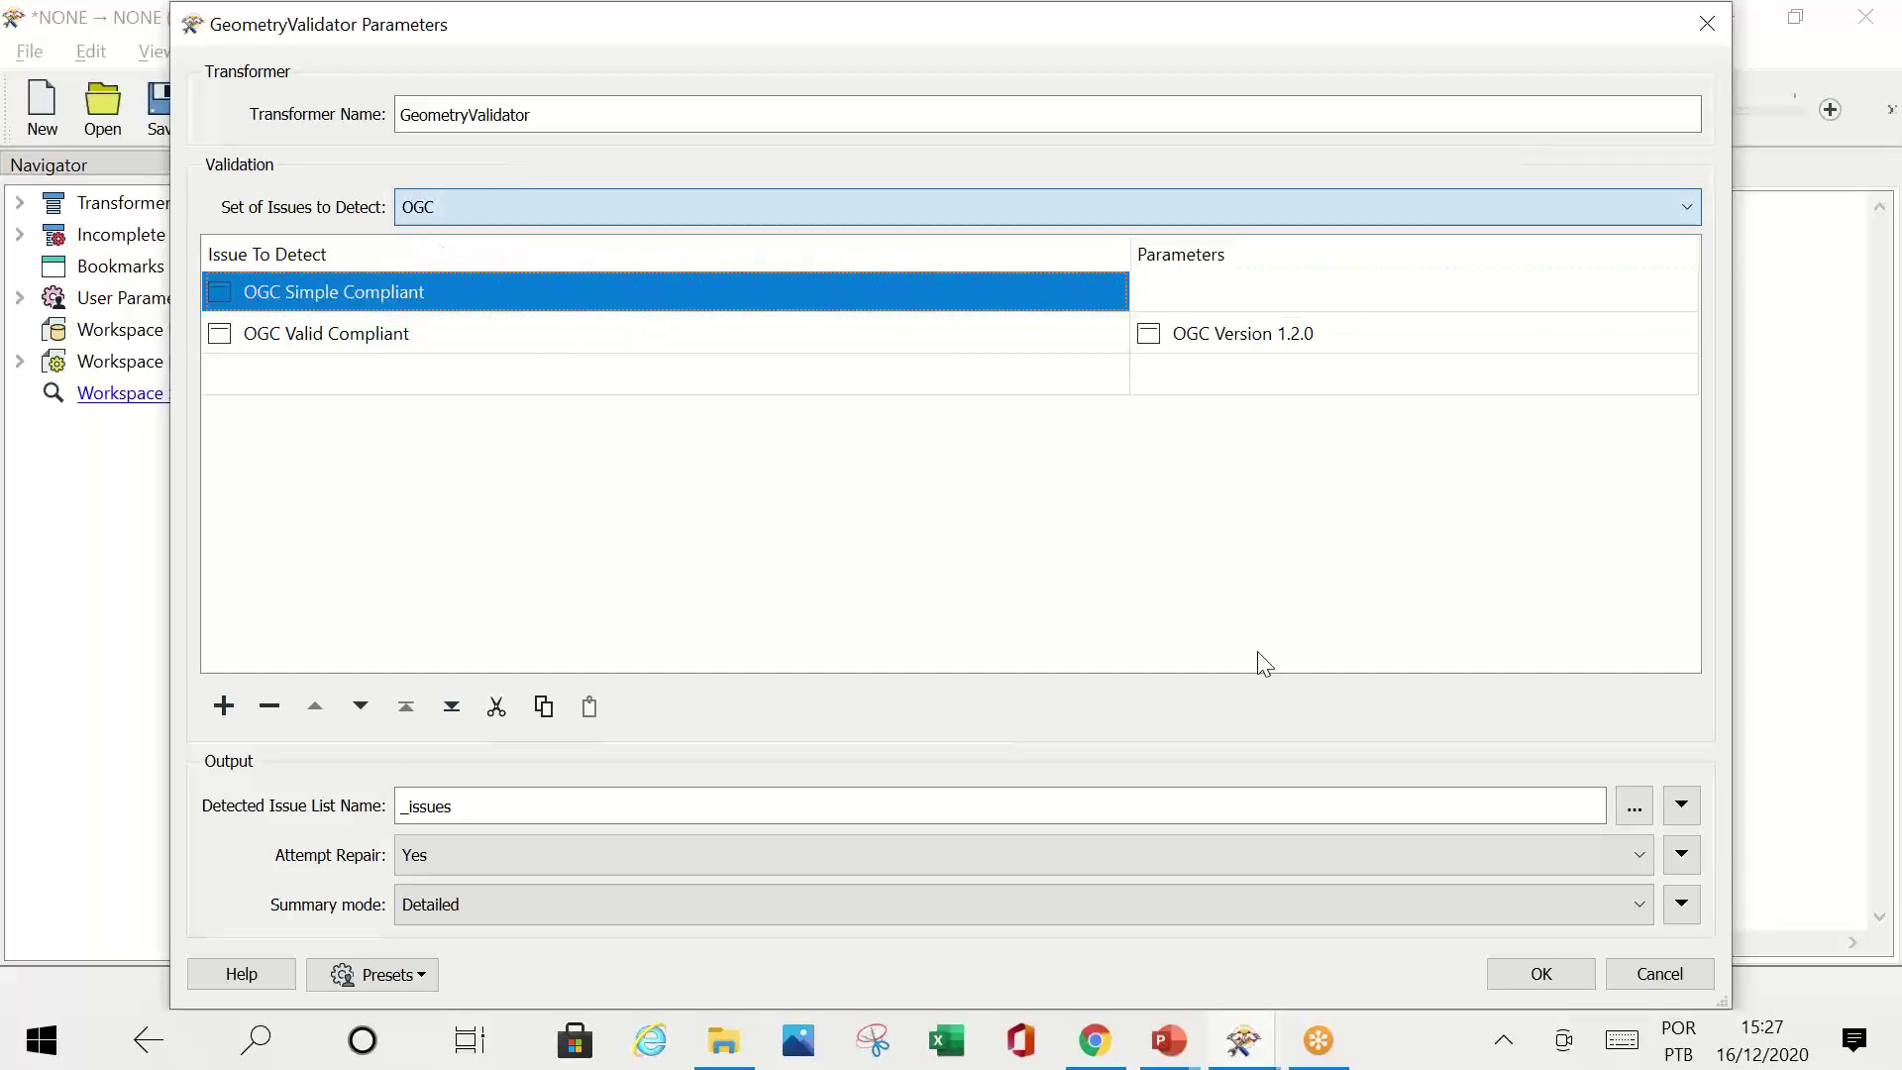
left_click(1660, 974)
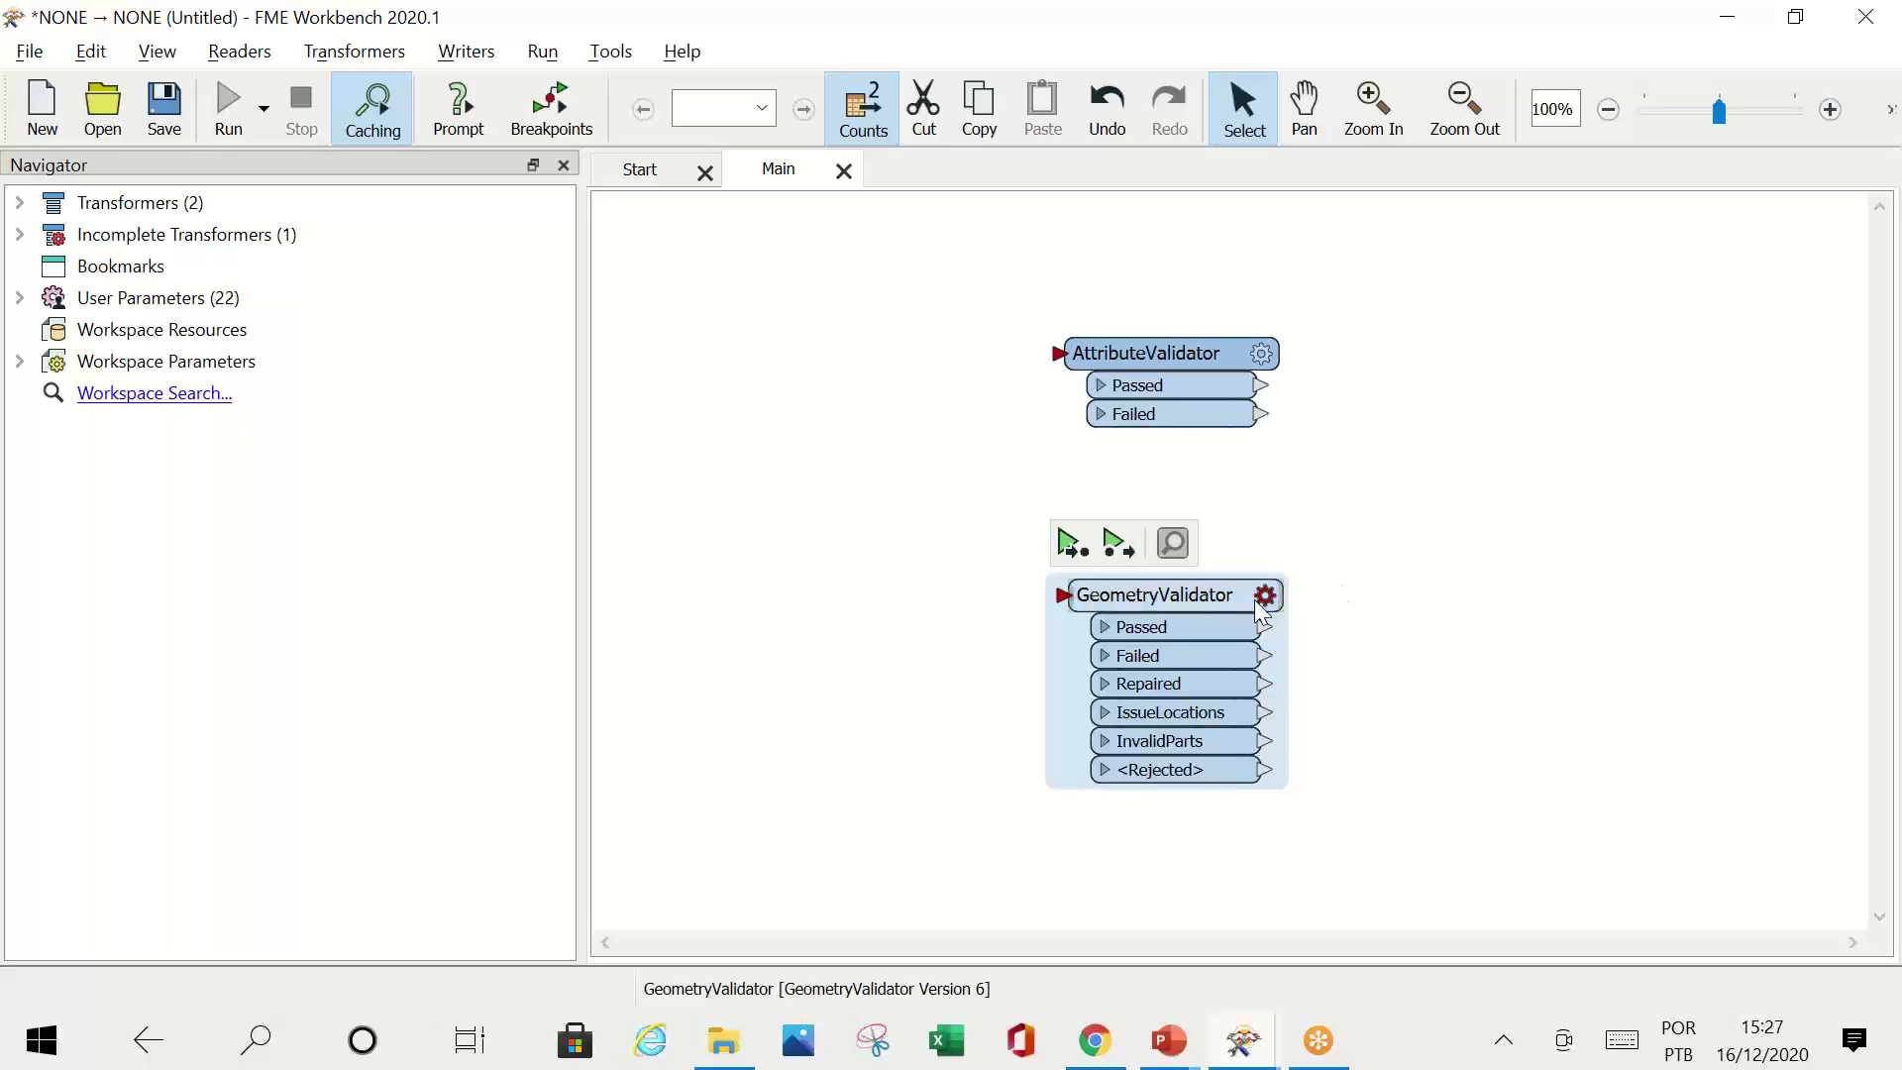
Step: Reopen the GeometryValidator parameters, review the detected issue list name, and close them without changes
mouse_move(1266, 592)
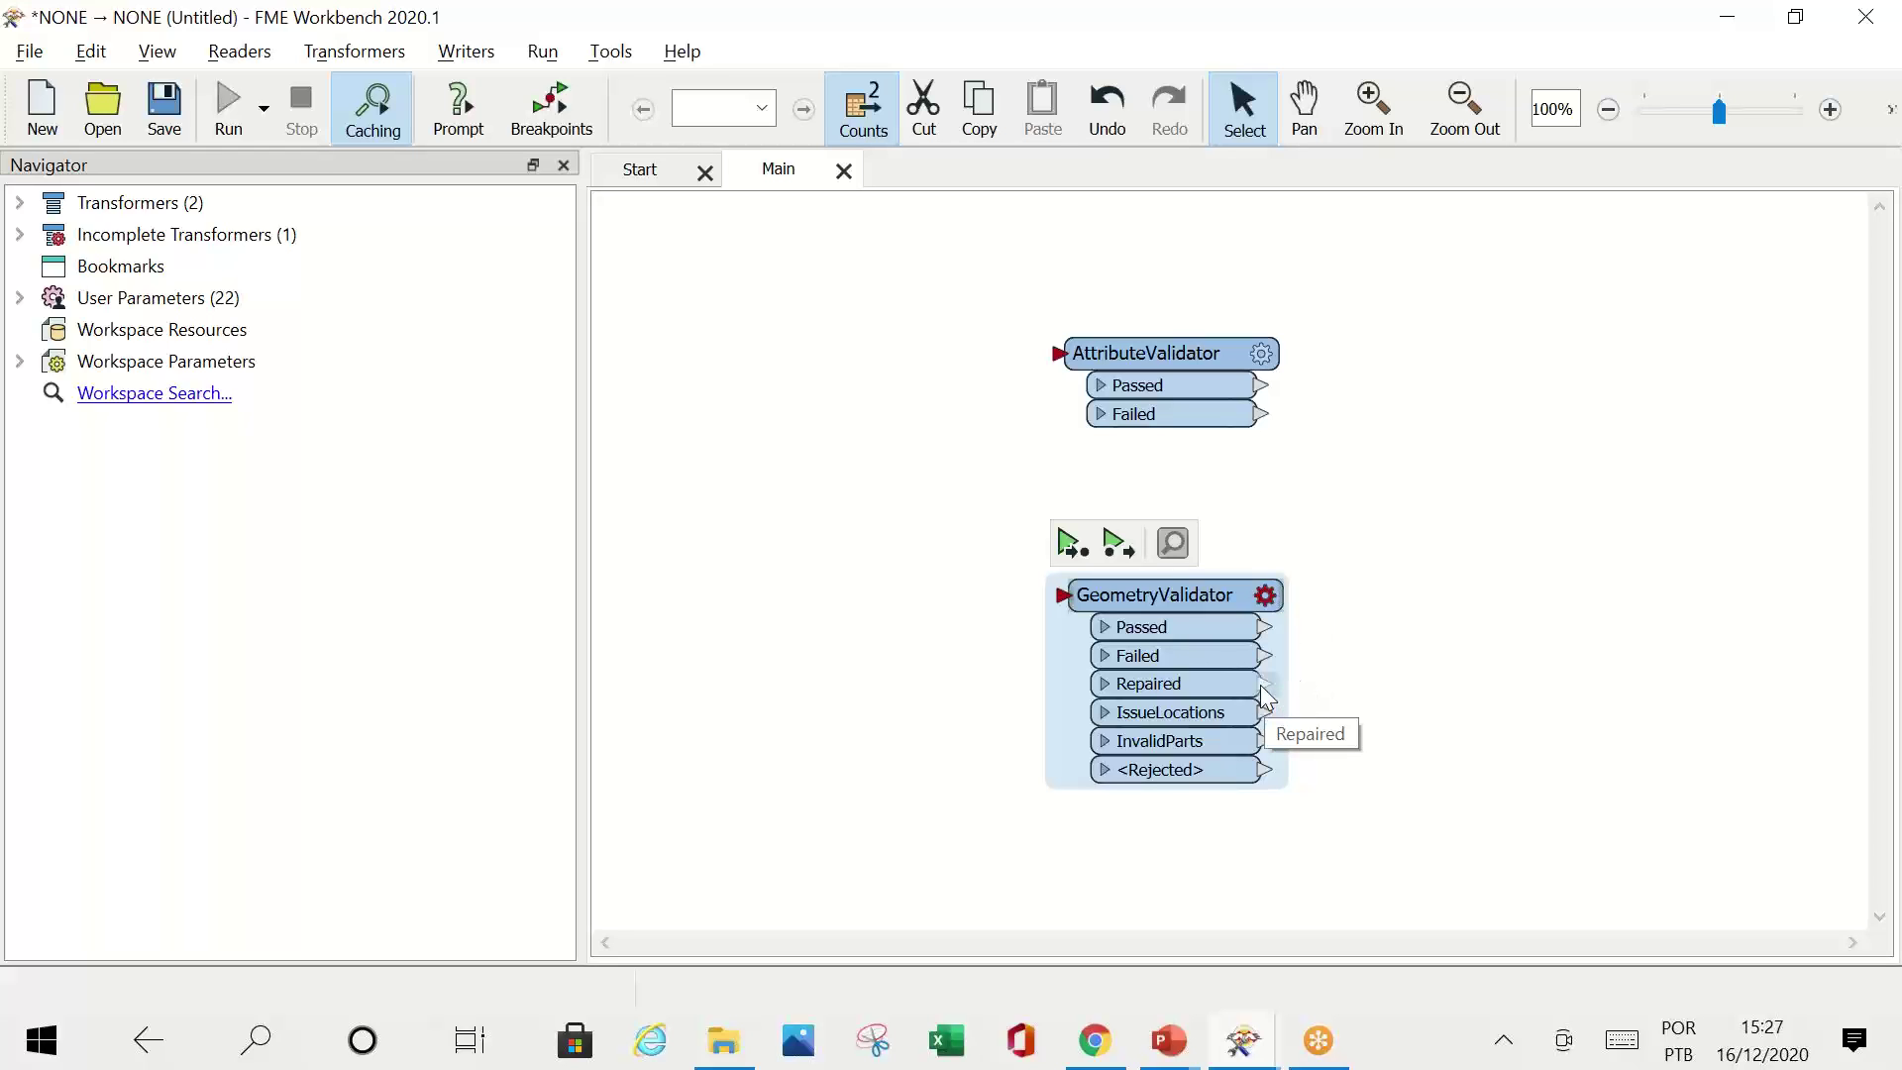
left_click(1265, 594)
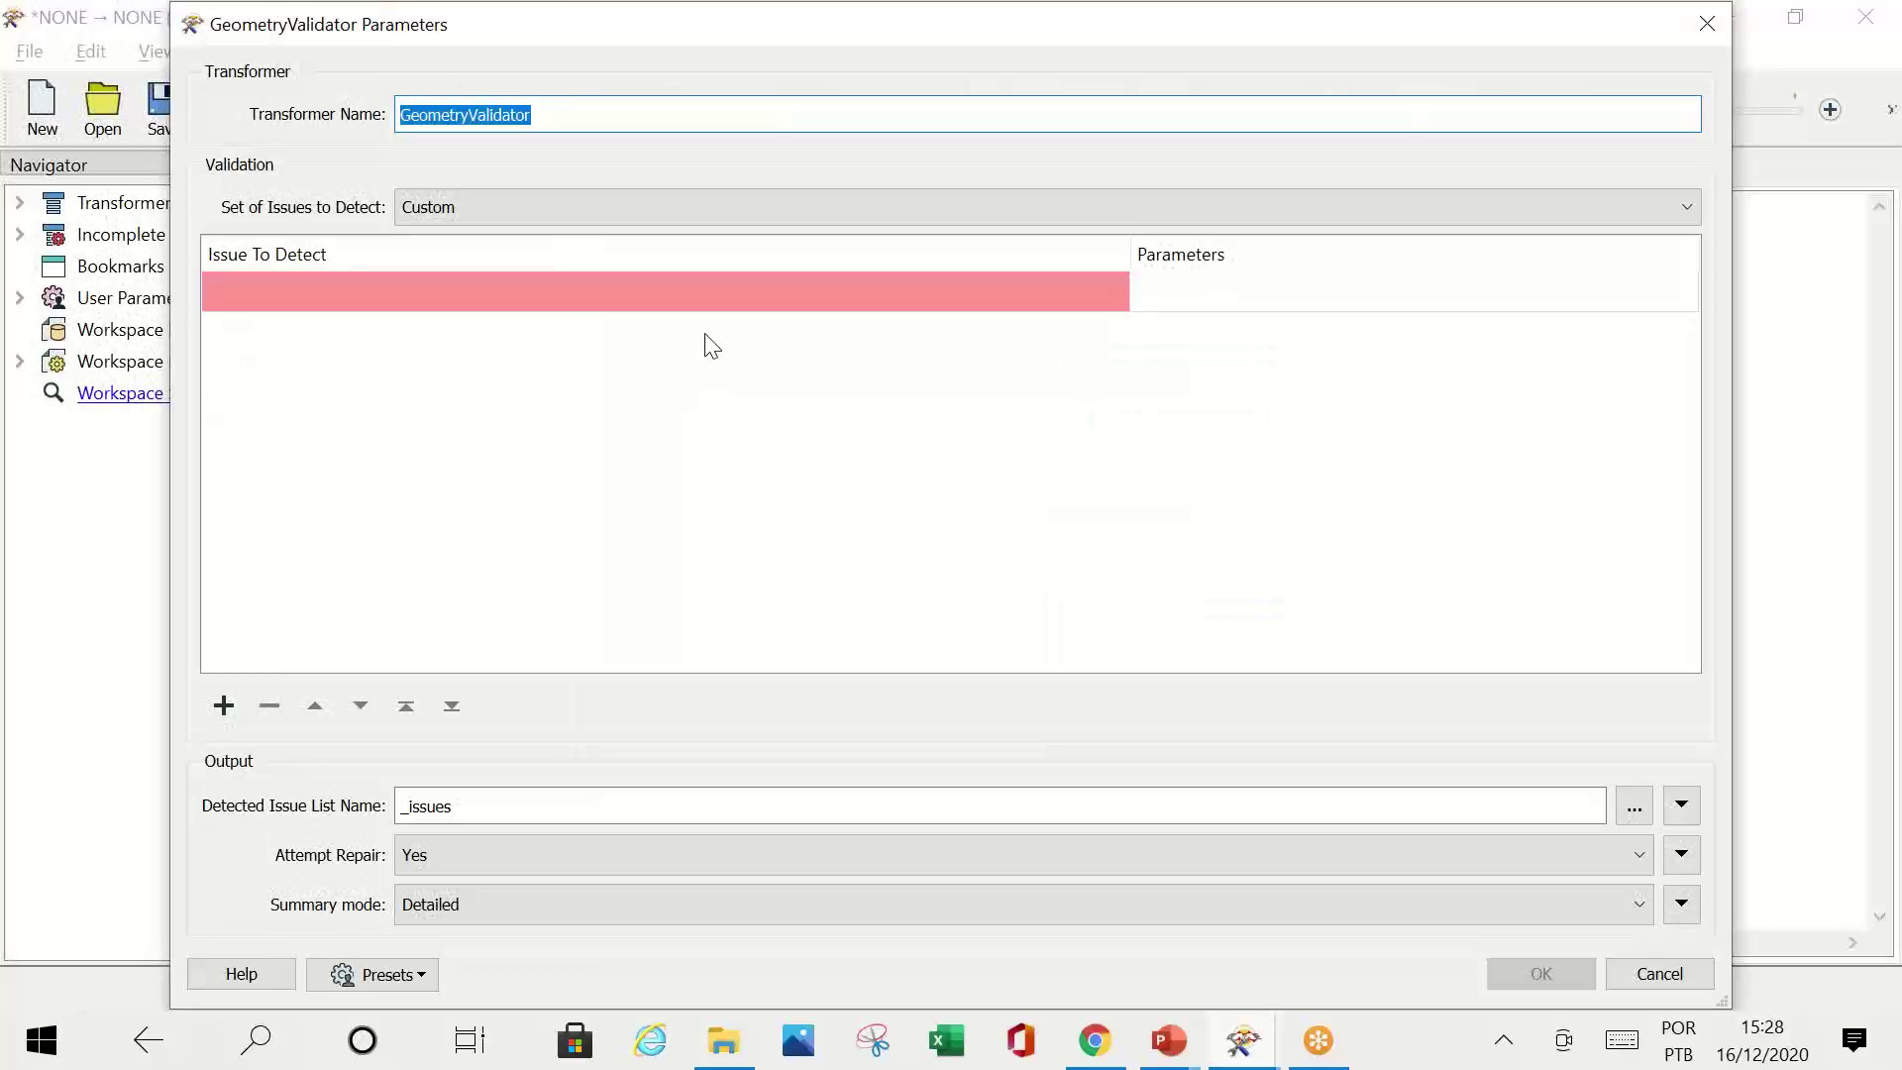
left_click(705, 305)
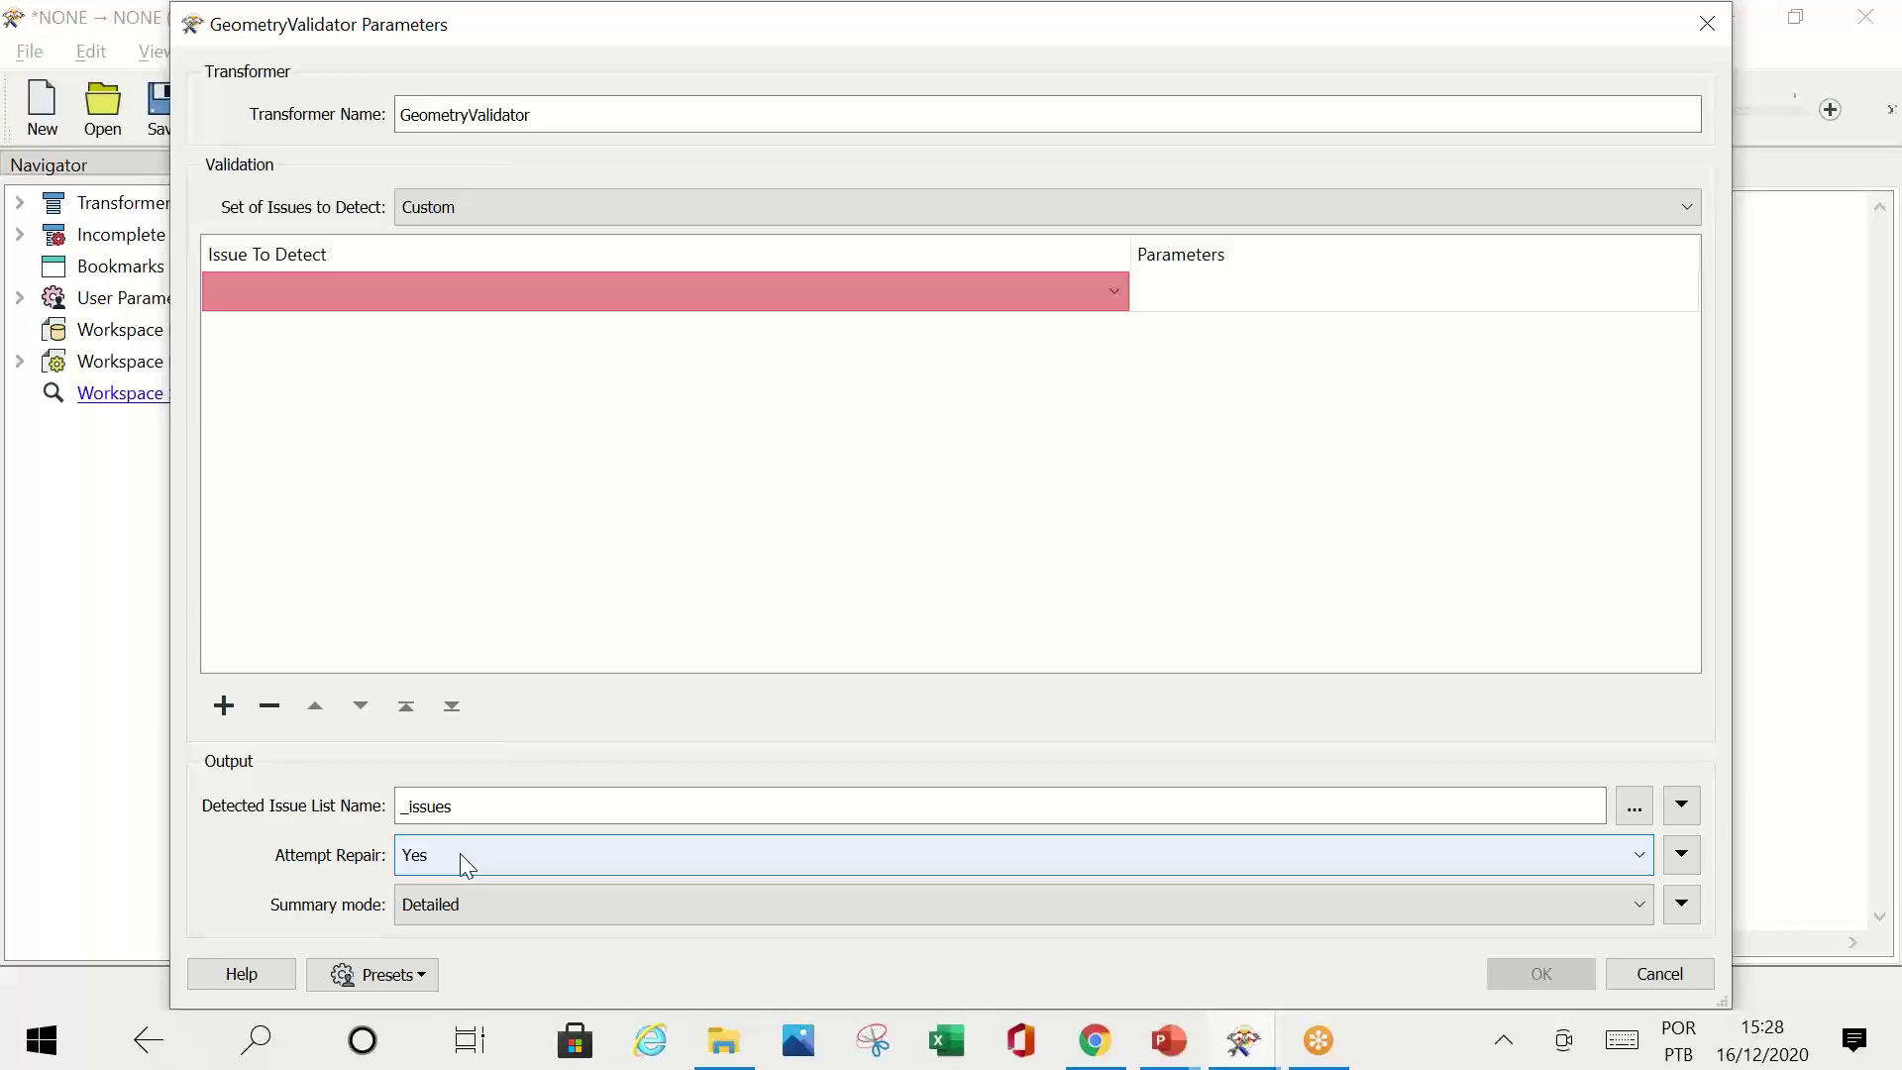
double_click(491, 807)
left_click(519, 807)
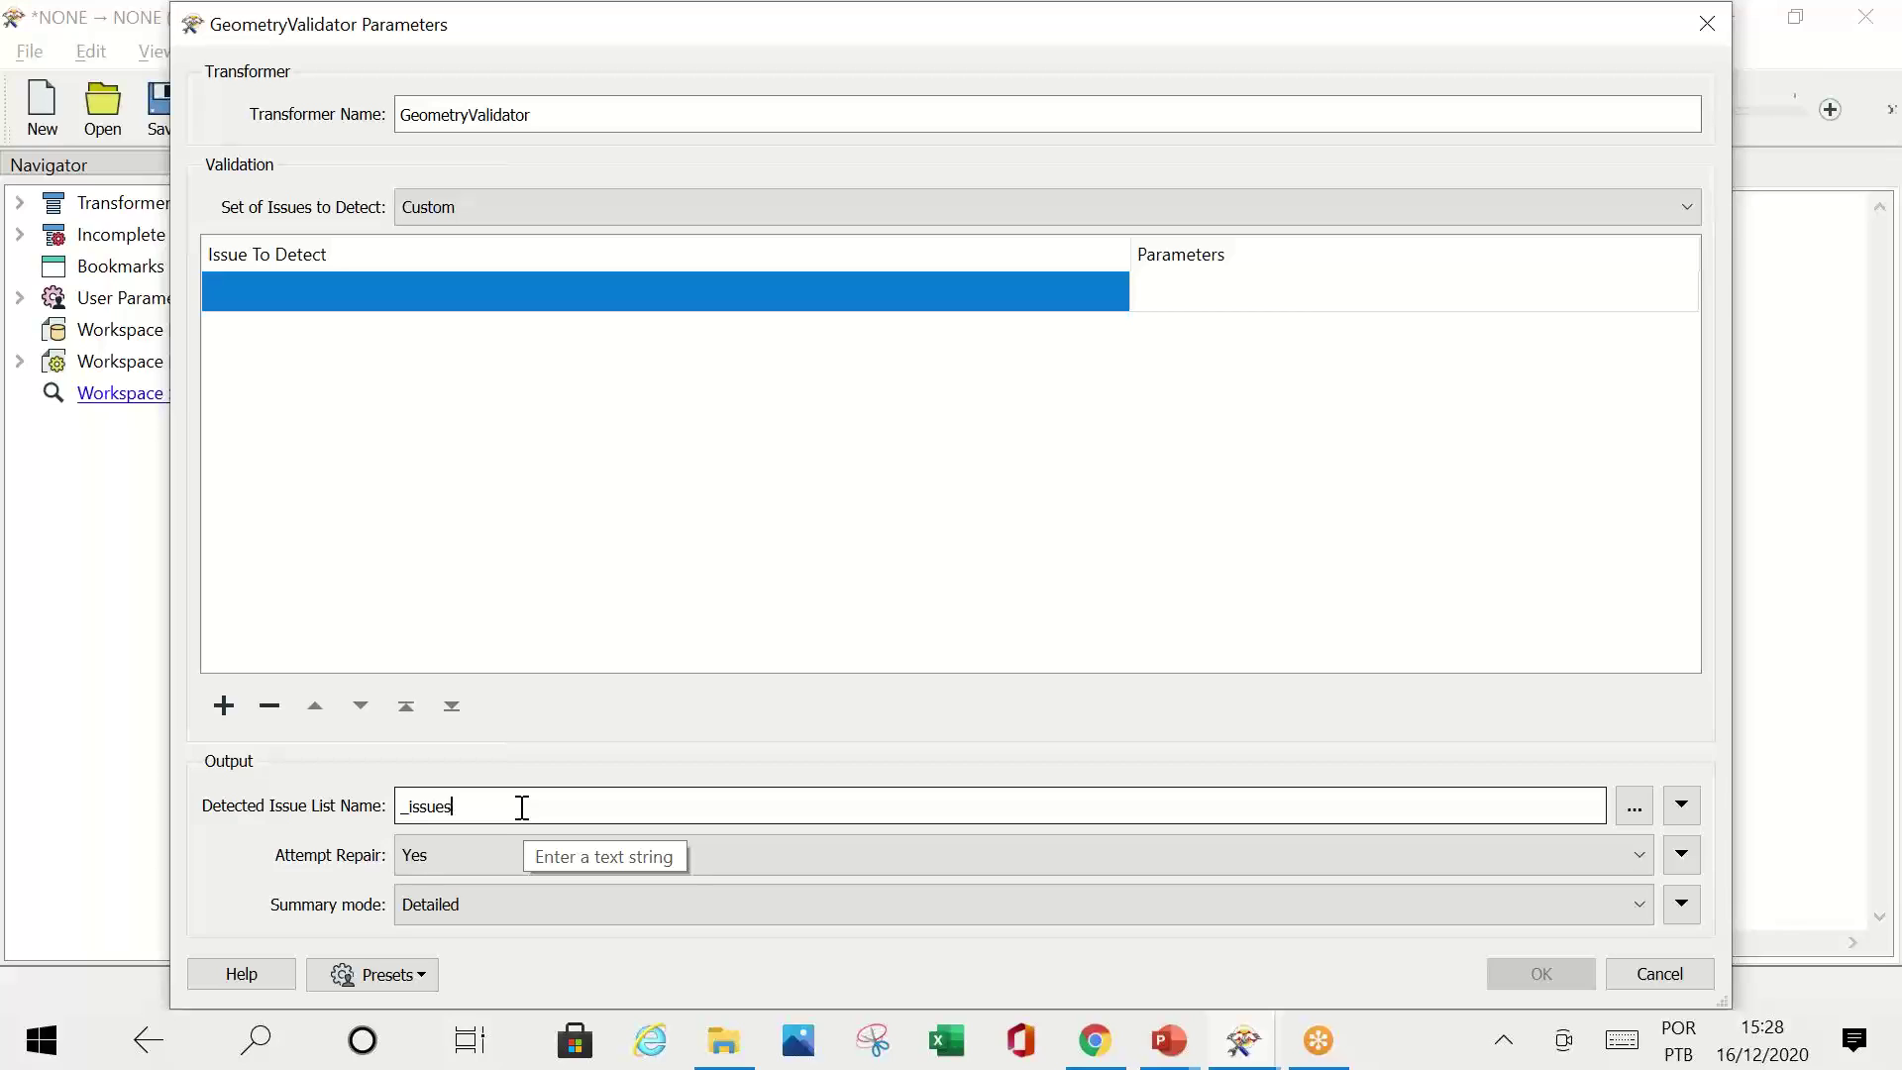
left_click_drag(487, 804, 395, 808)
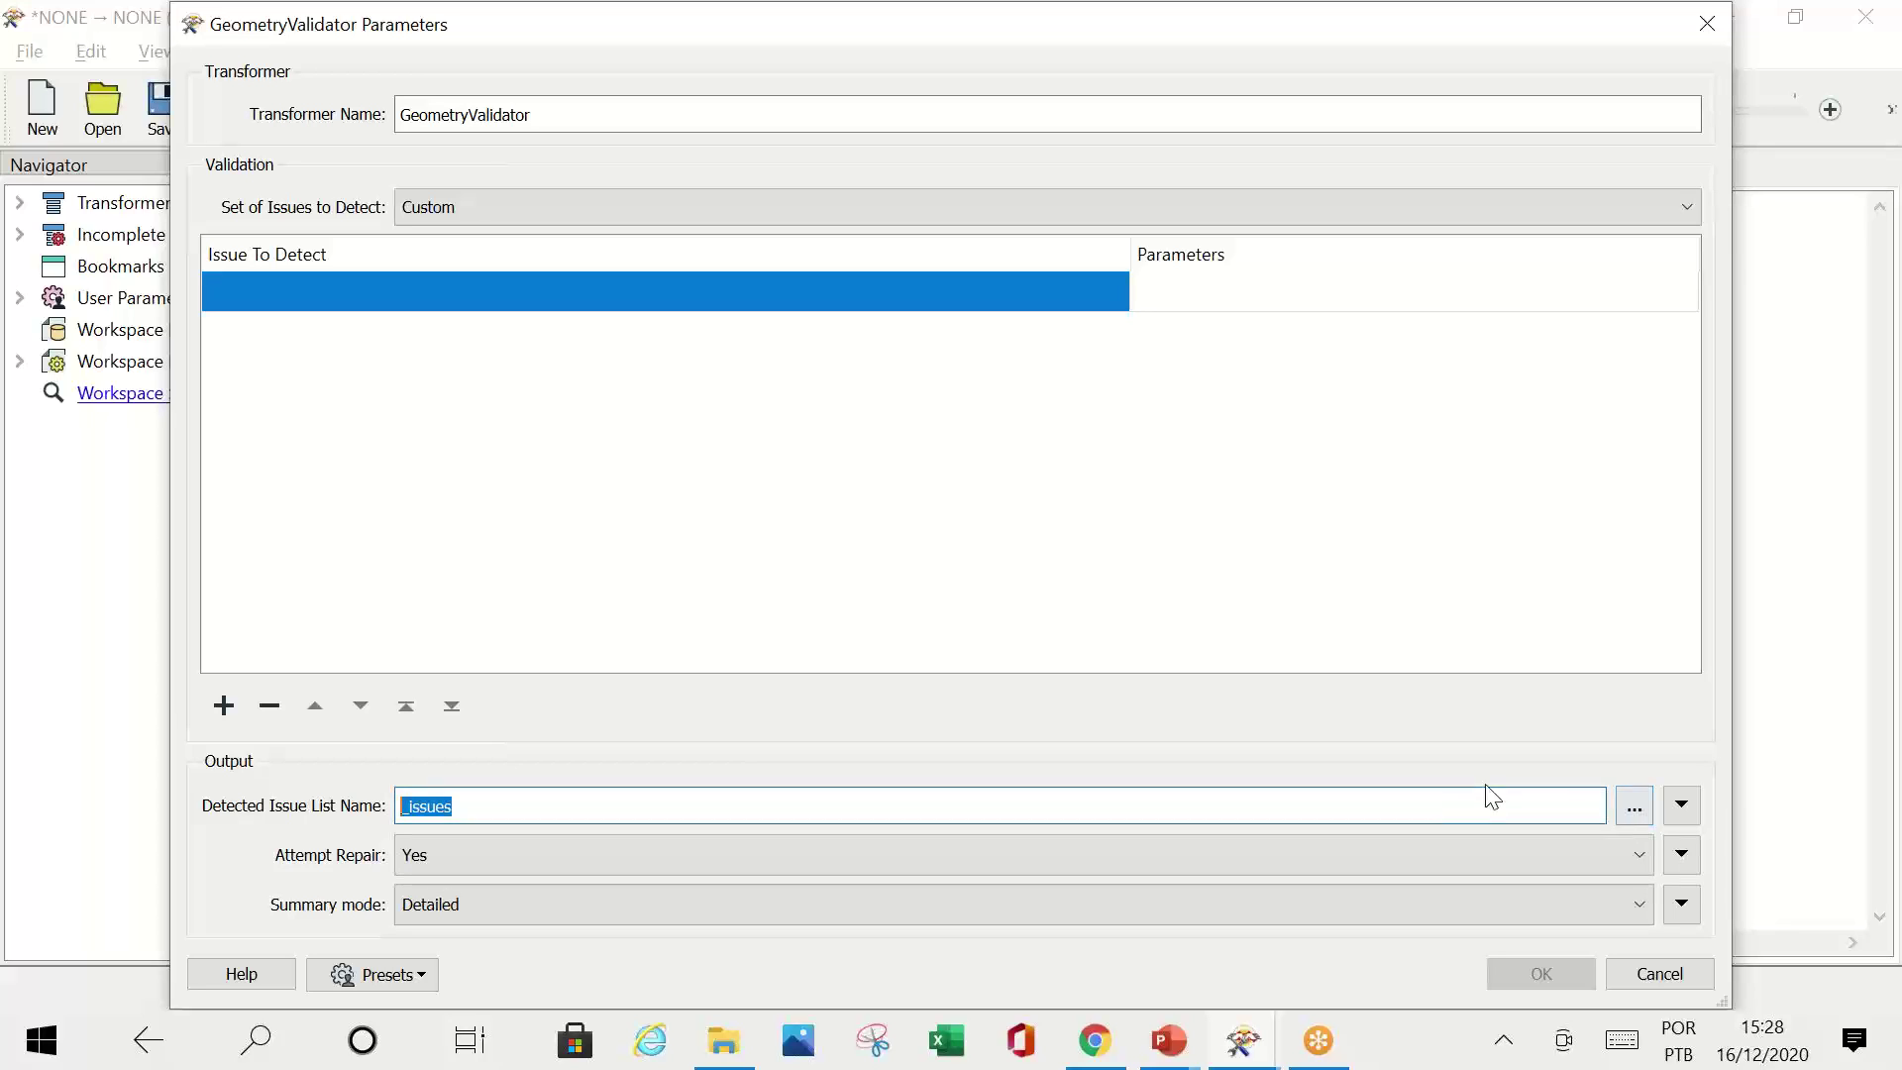
left_click(1659, 974)
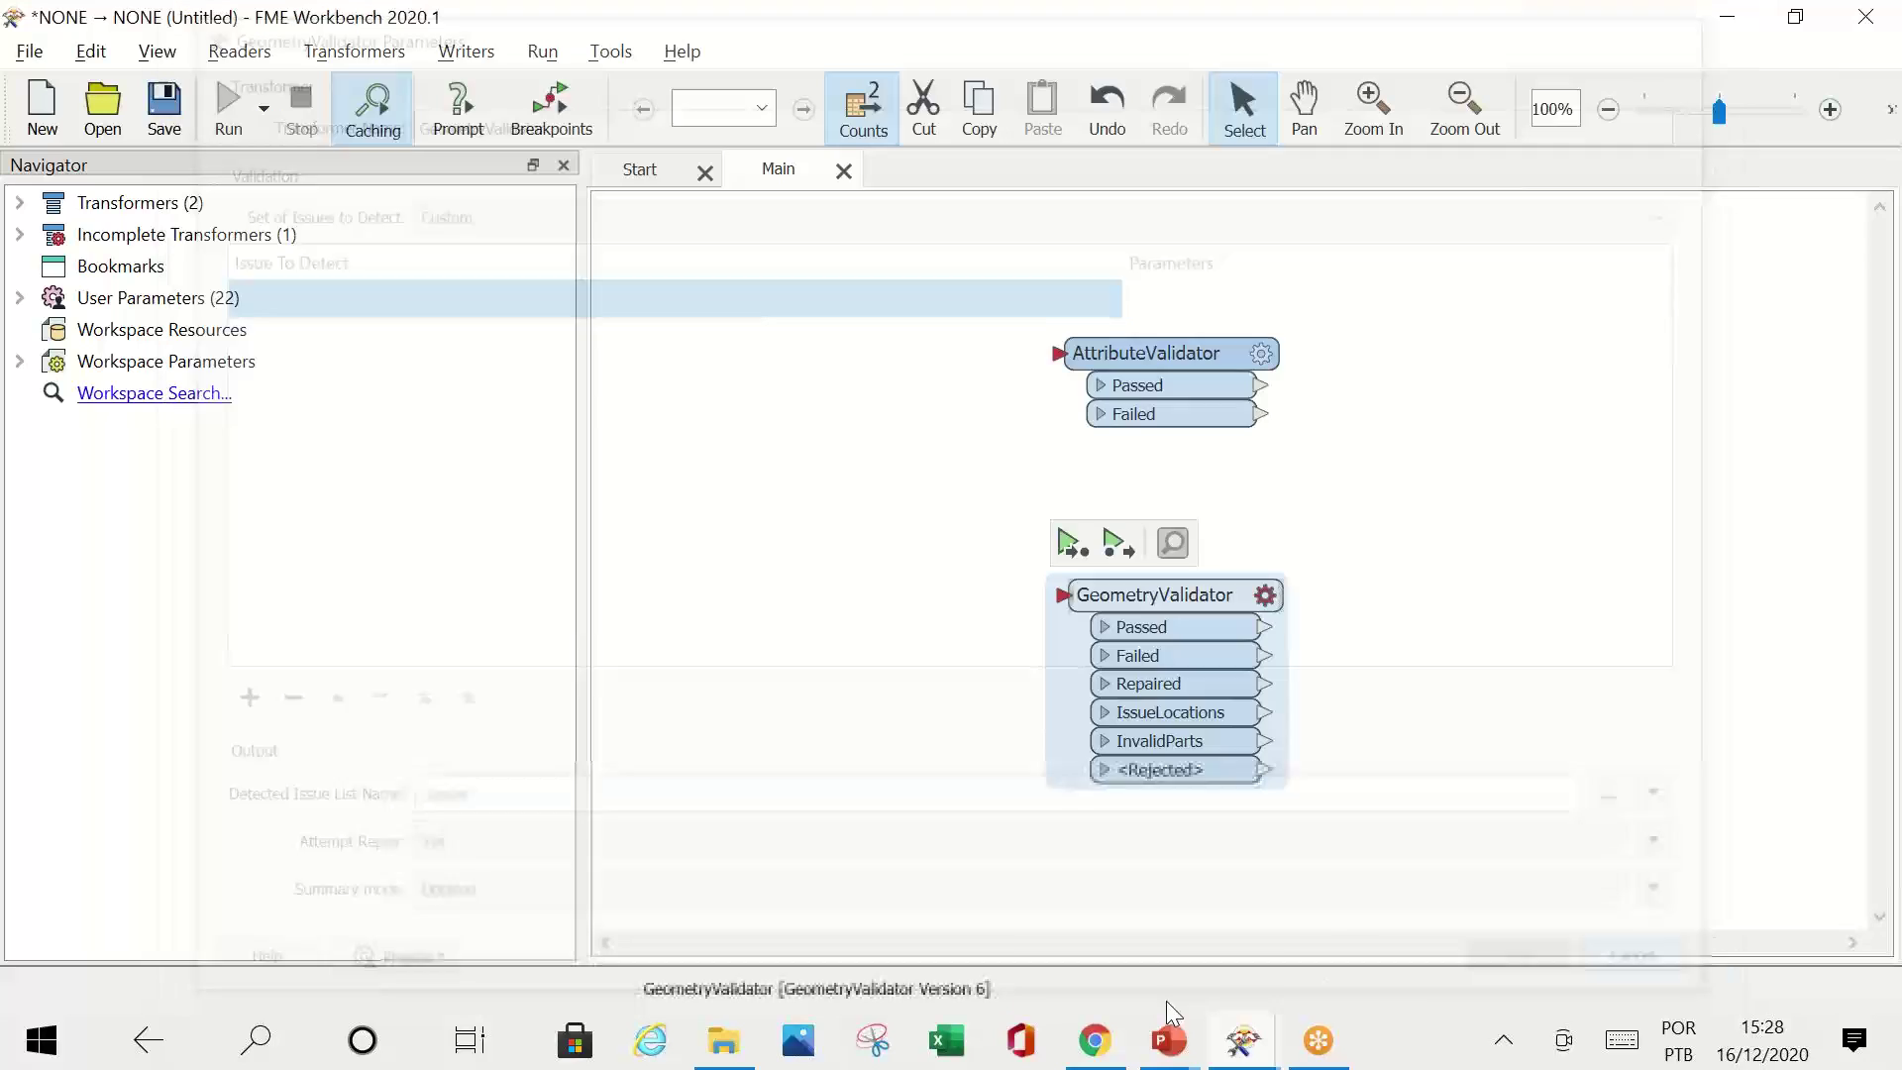
Step: Switch to the PowerPoint slide show at the "Transformers para validação" slide
mouse_move(1169, 1040)
left_click(1213, 928)
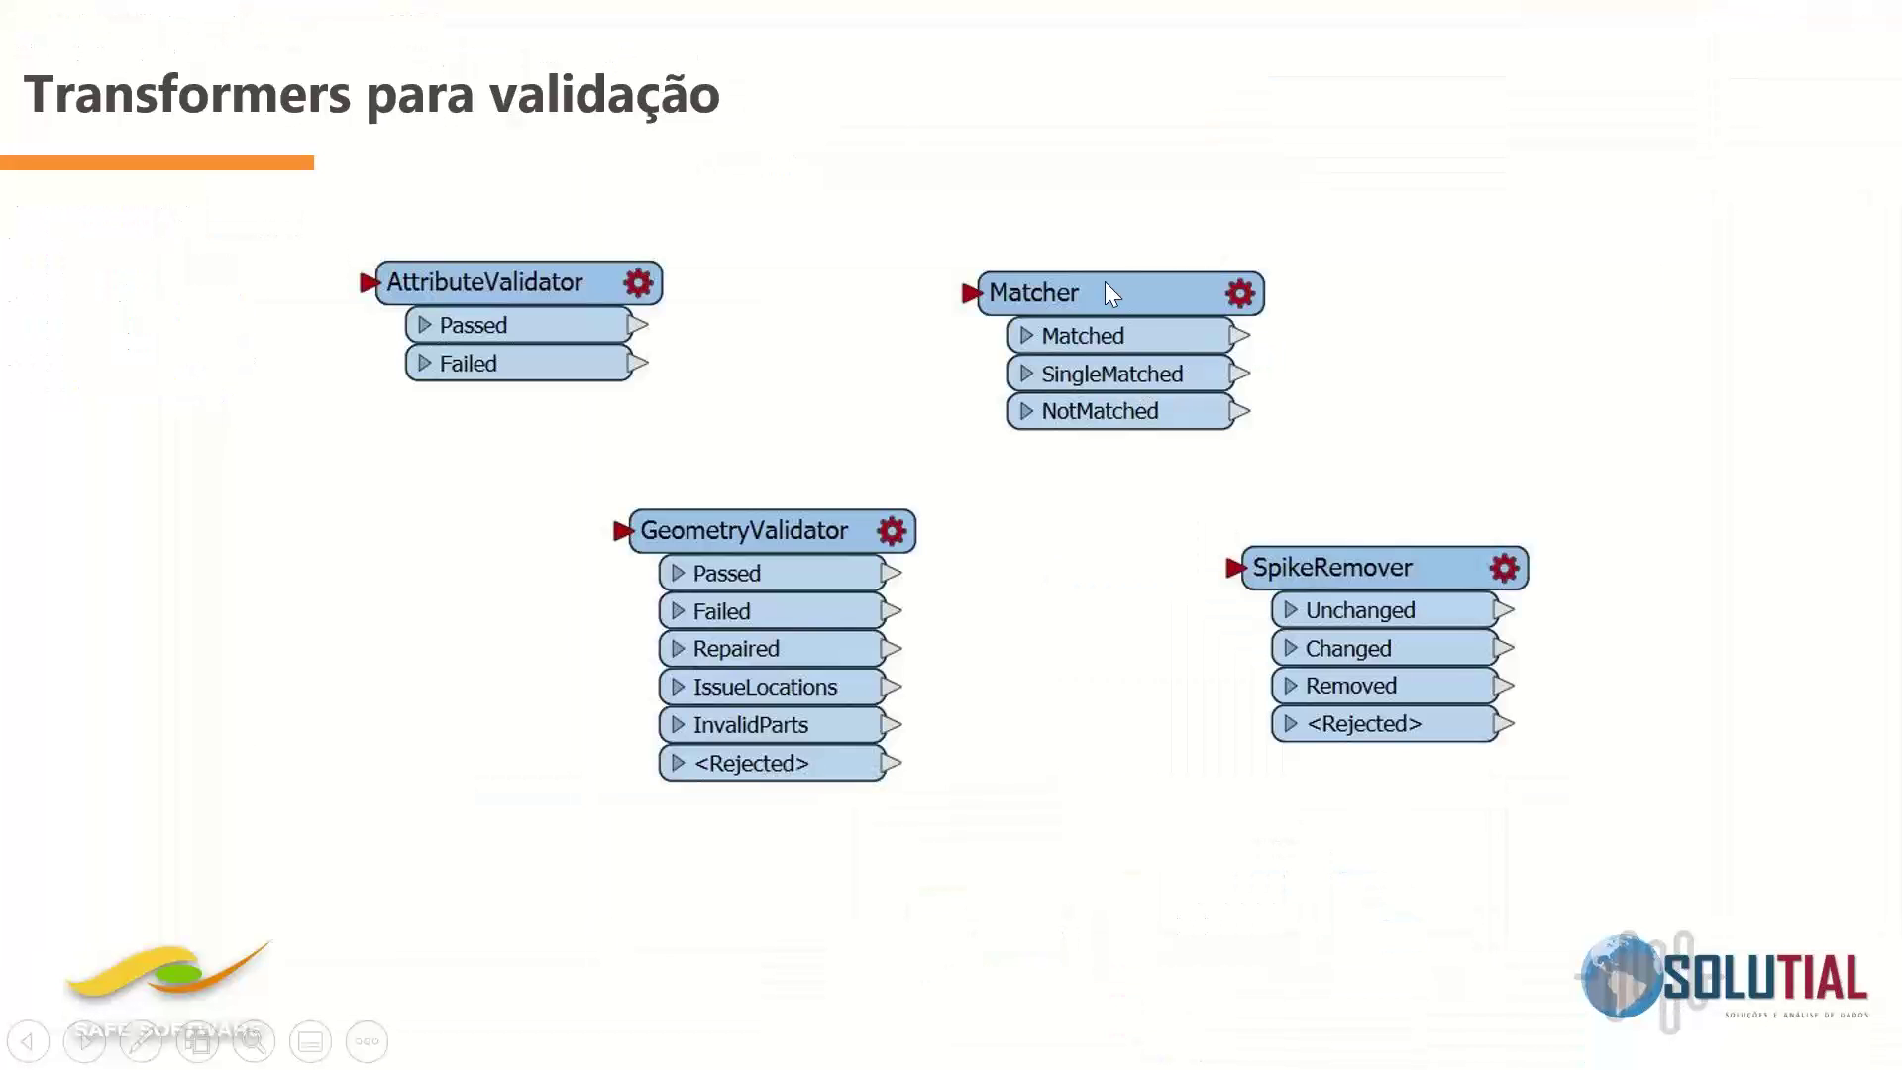
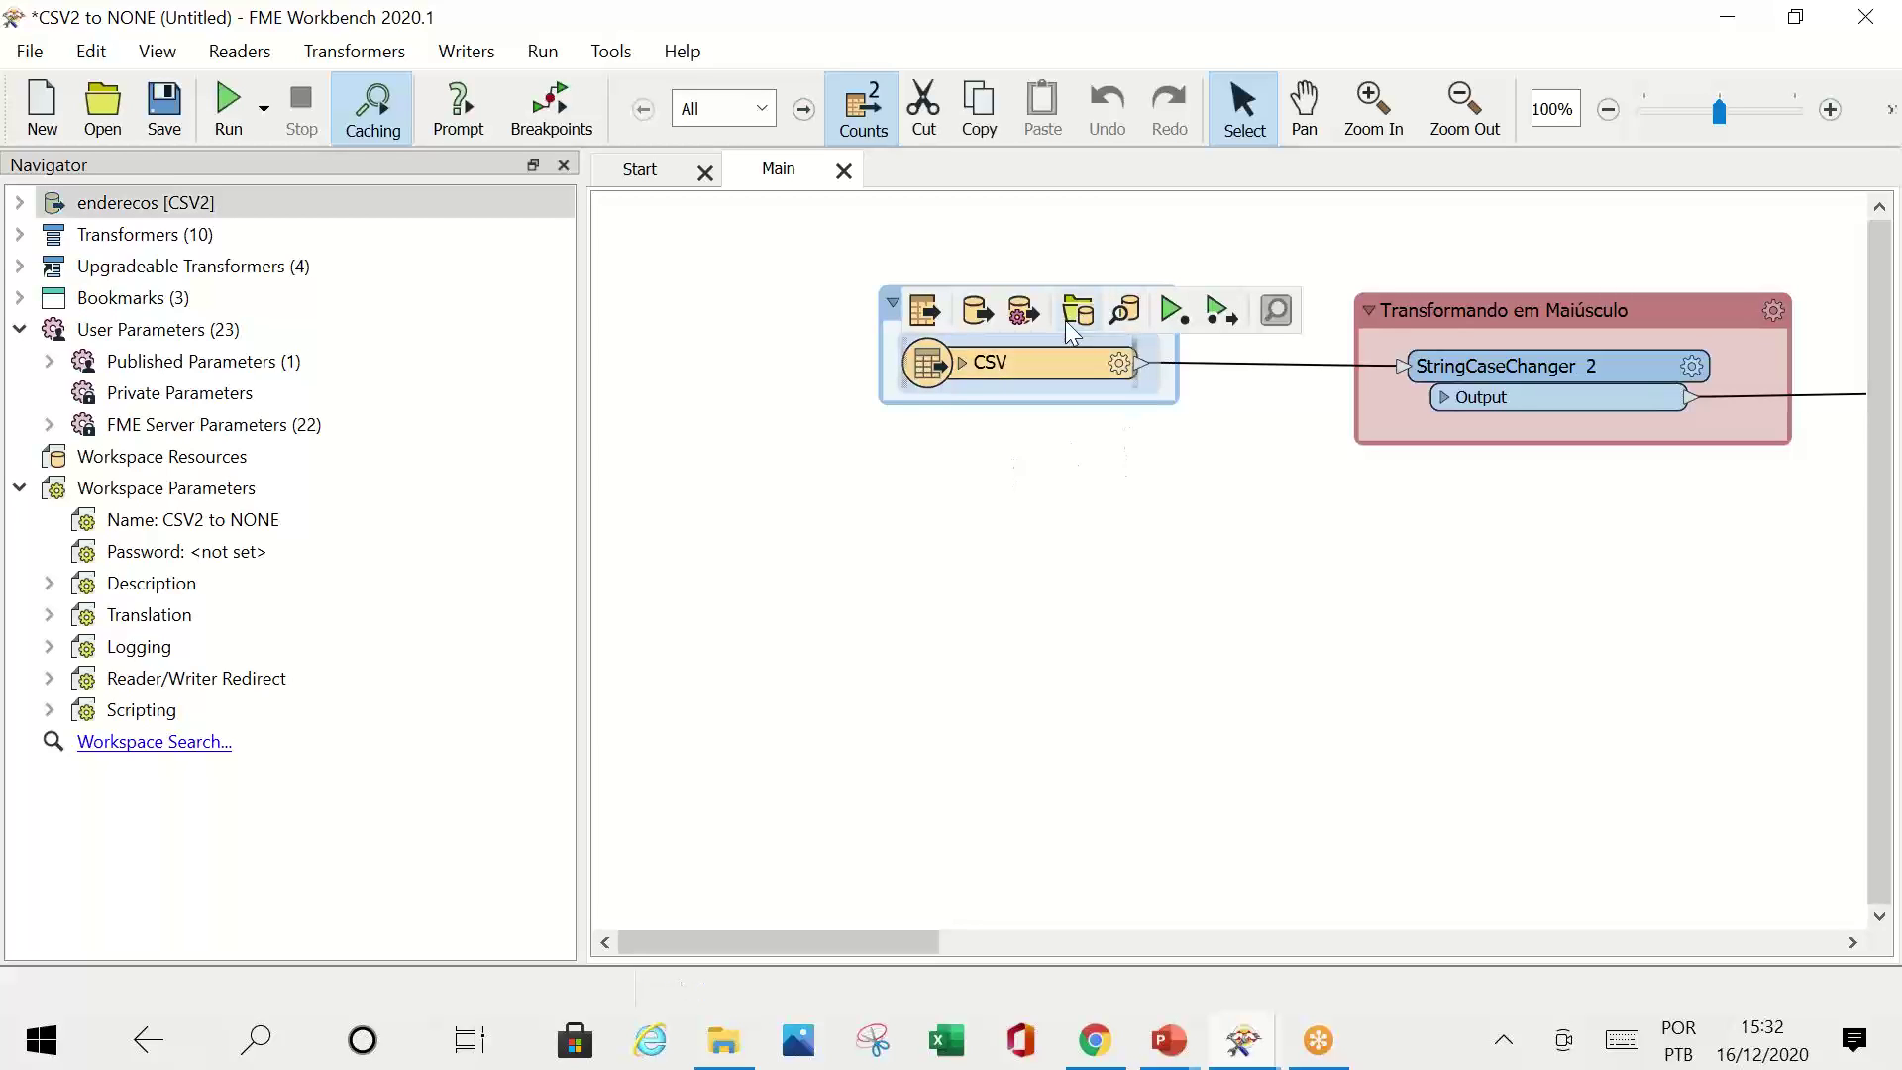
Step: Expand the CSV feature type under Dado de Entrada to review its attributes, and collapse it again
left_click(1023, 682)
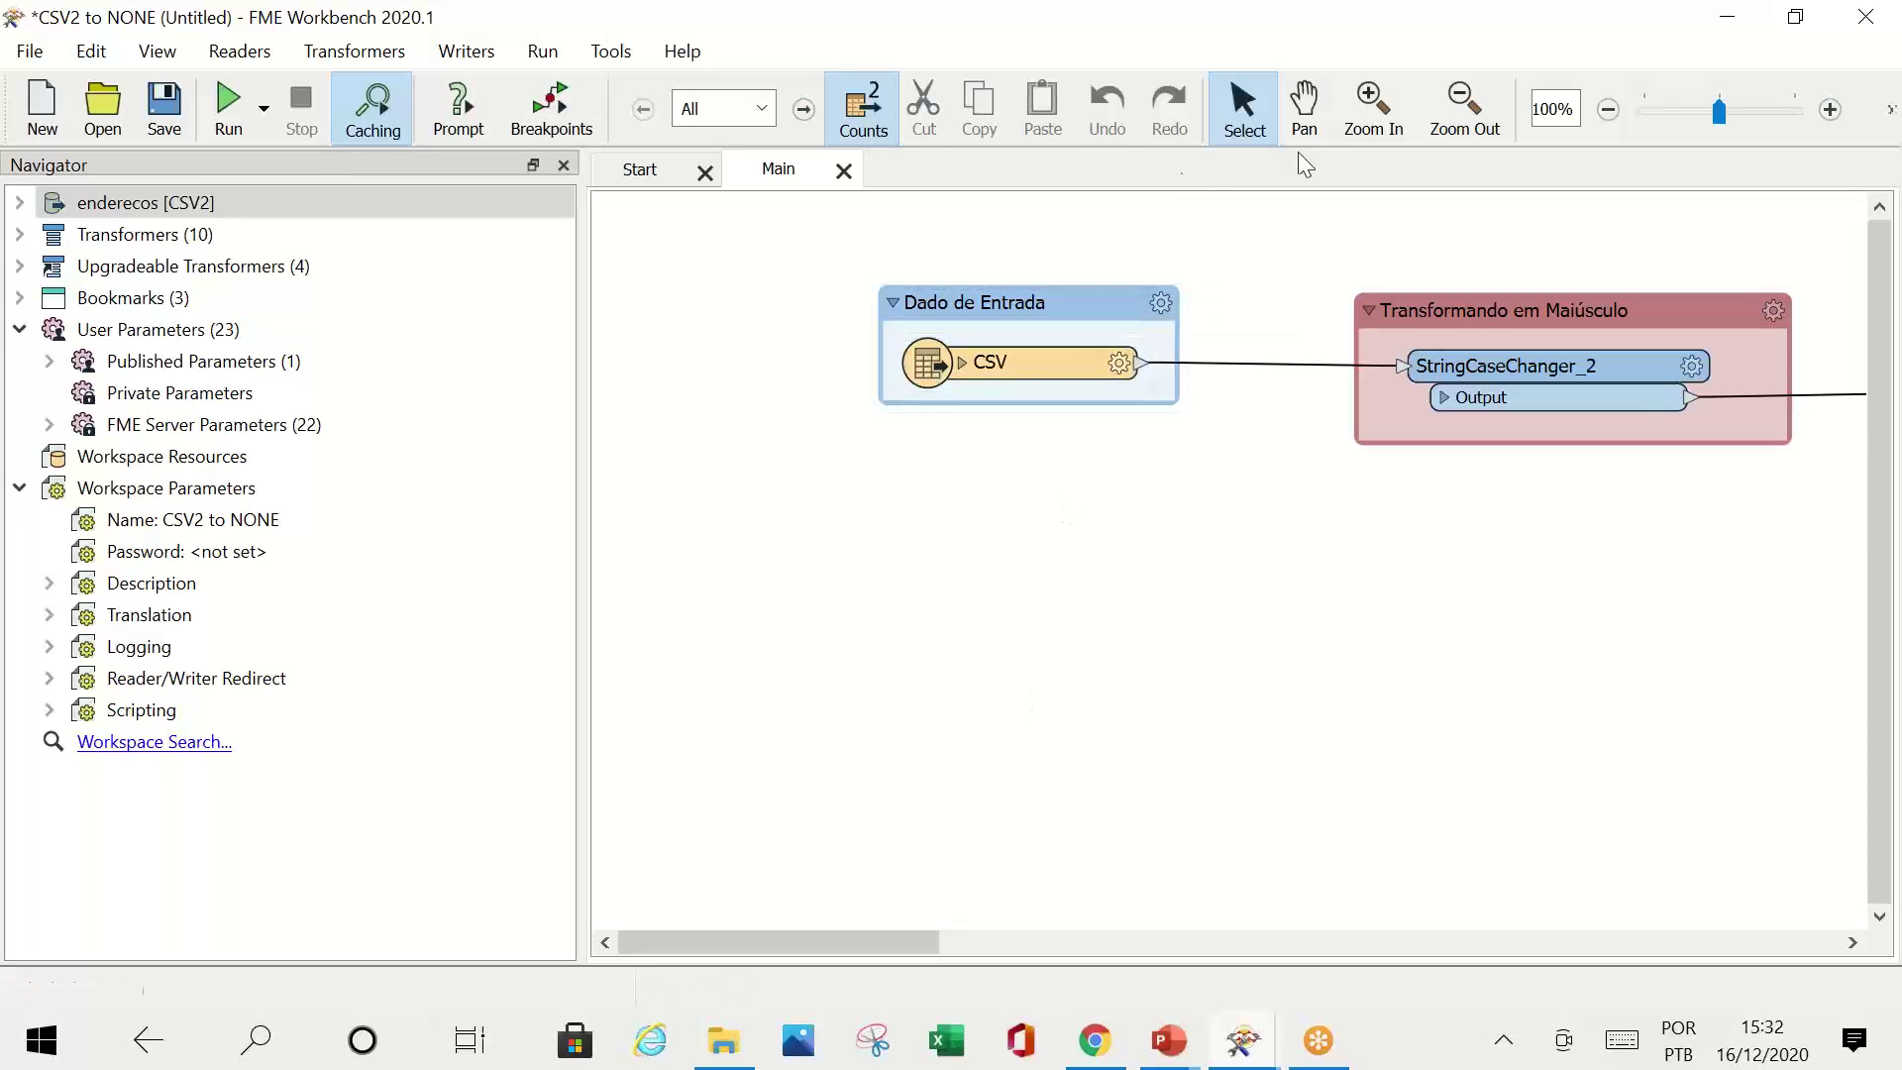
left_click(1022, 378)
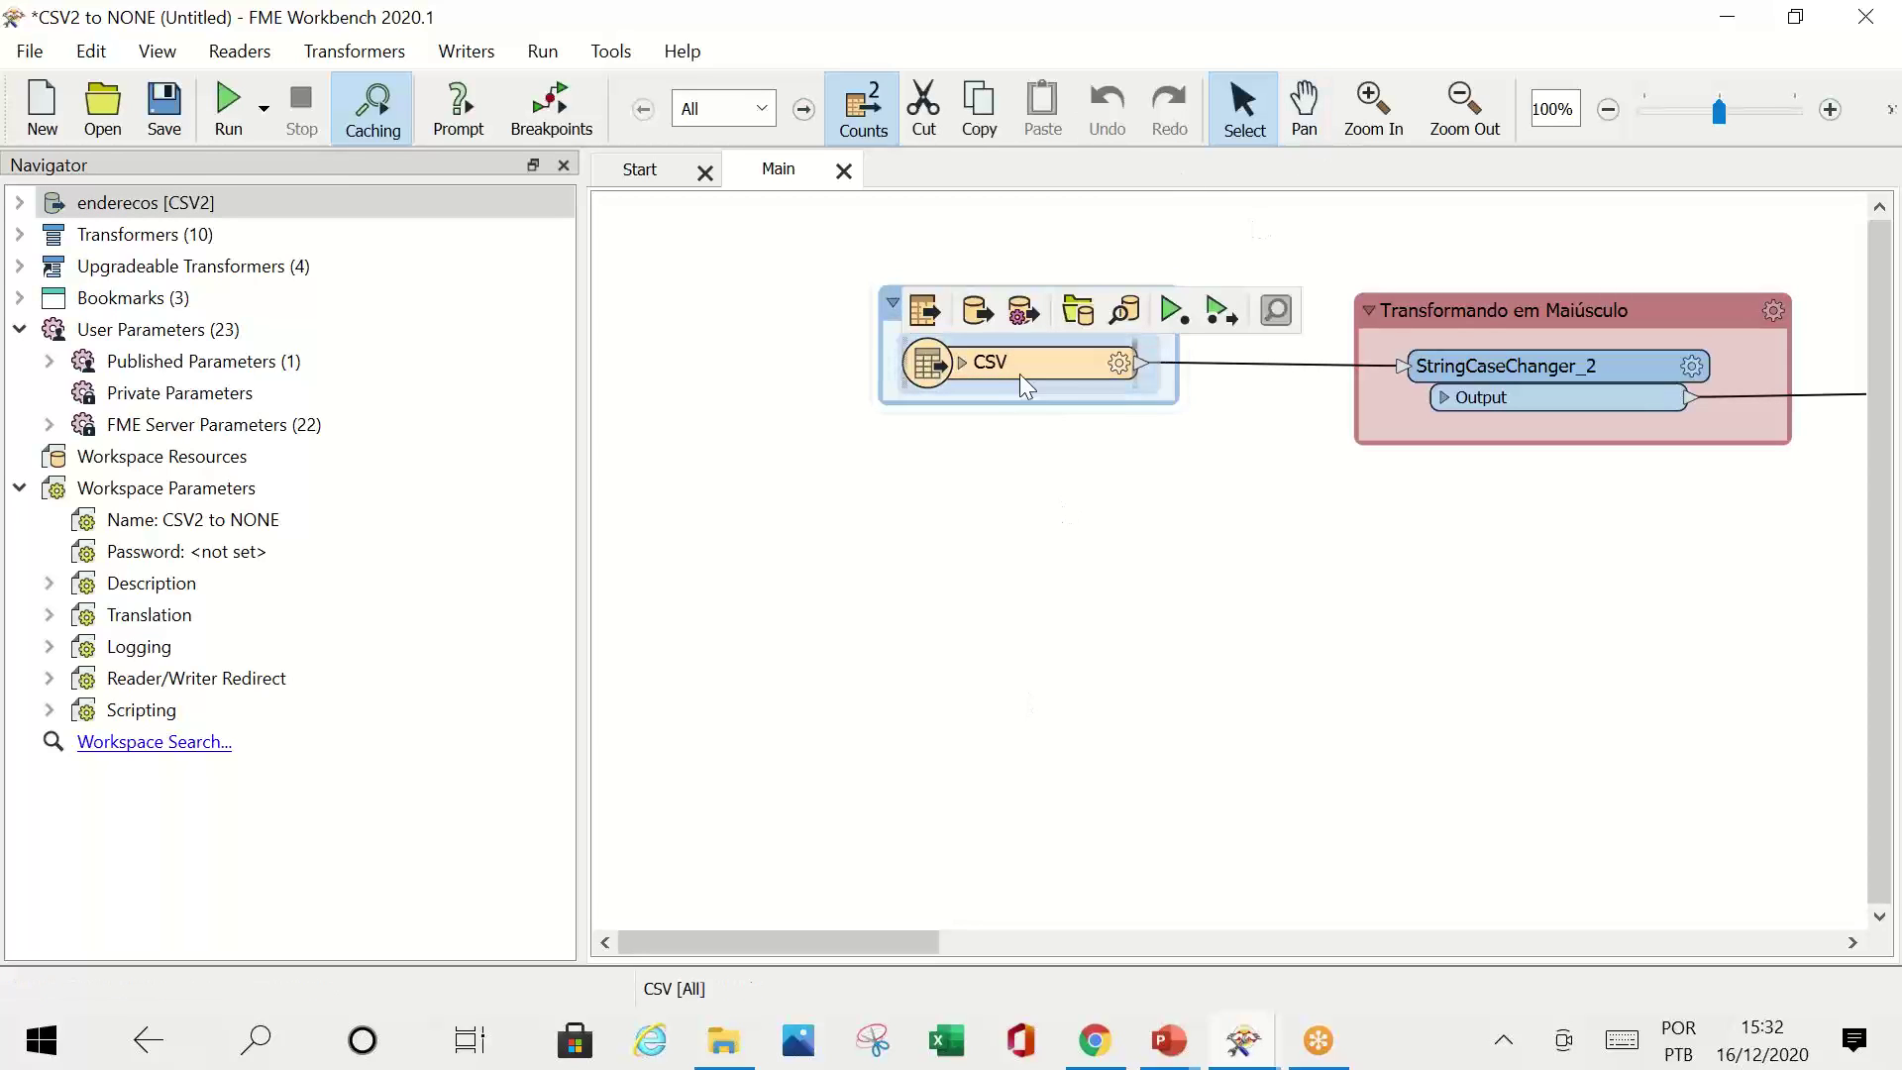
left_click(960, 360)
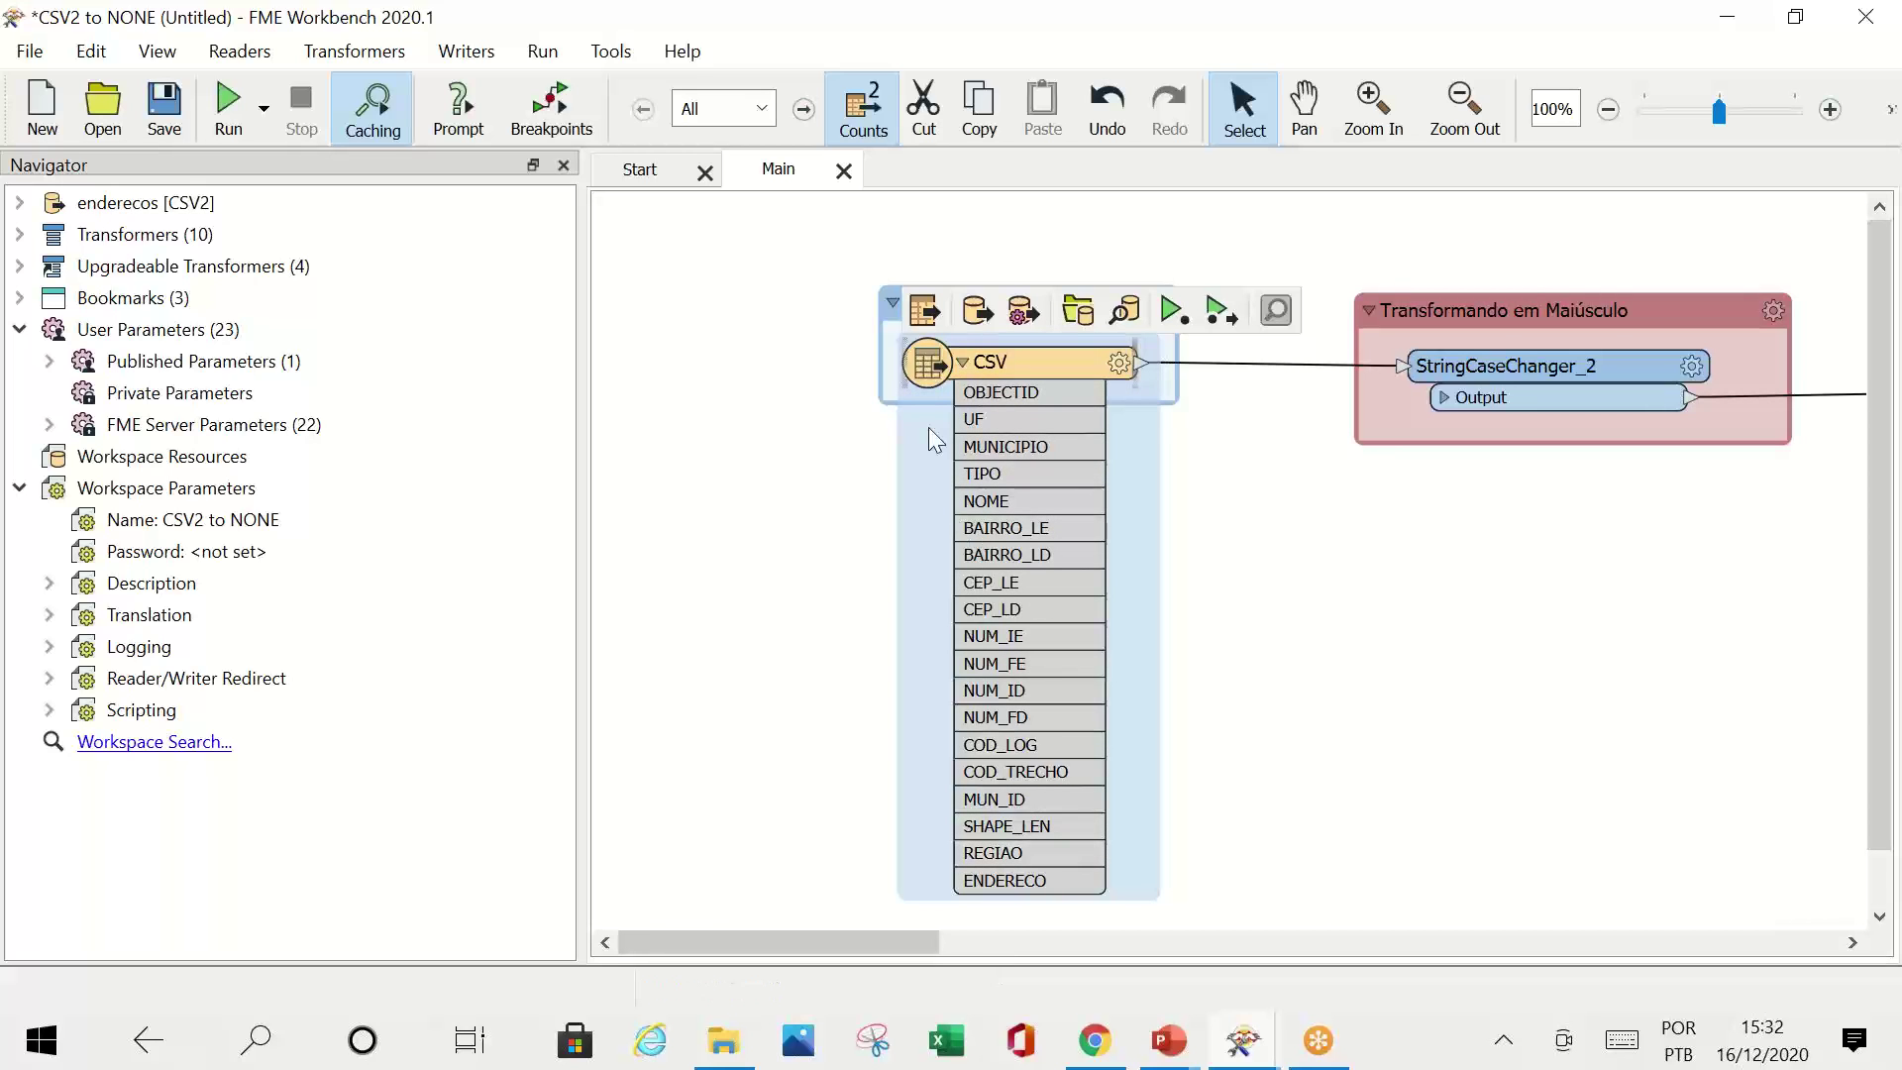
left_click(960, 362)
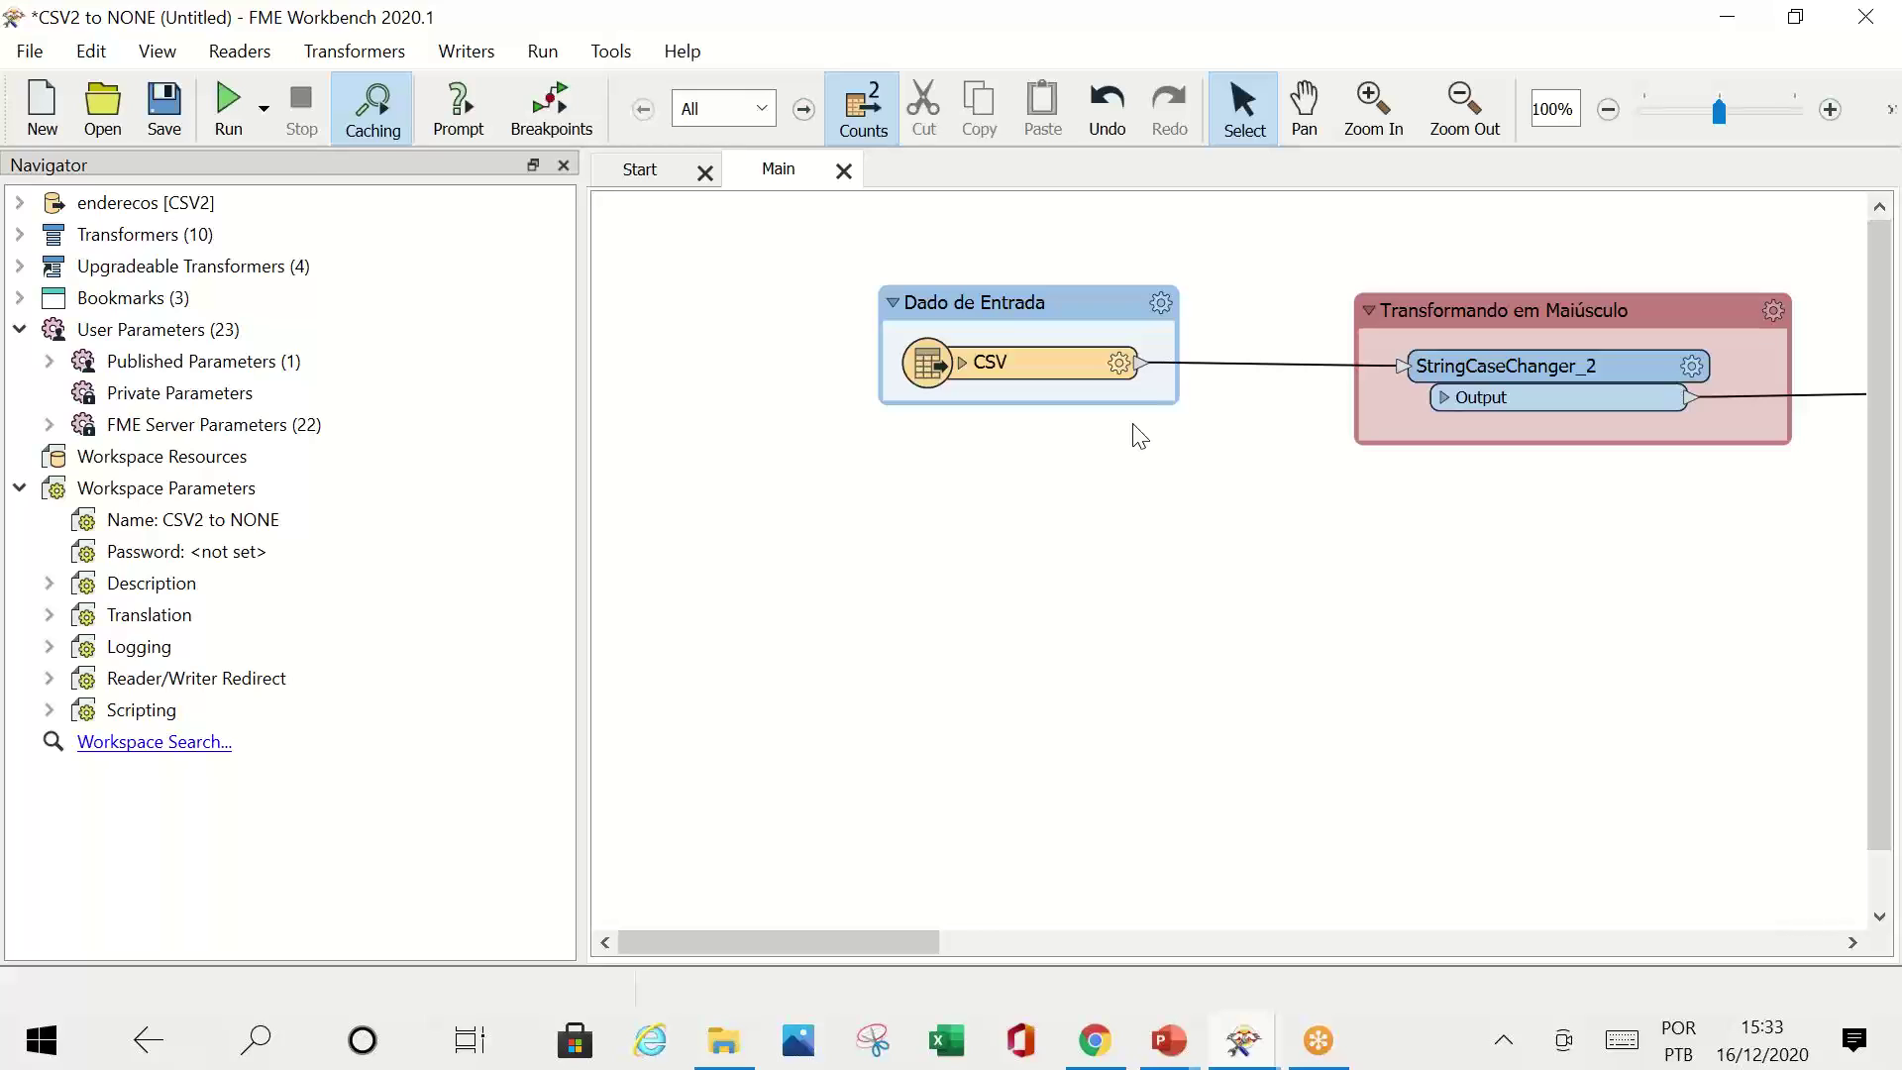
Step: Inspect the CSV source data in FME Data Inspector and enlarge the table view to show more columns
left_click(1031, 377)
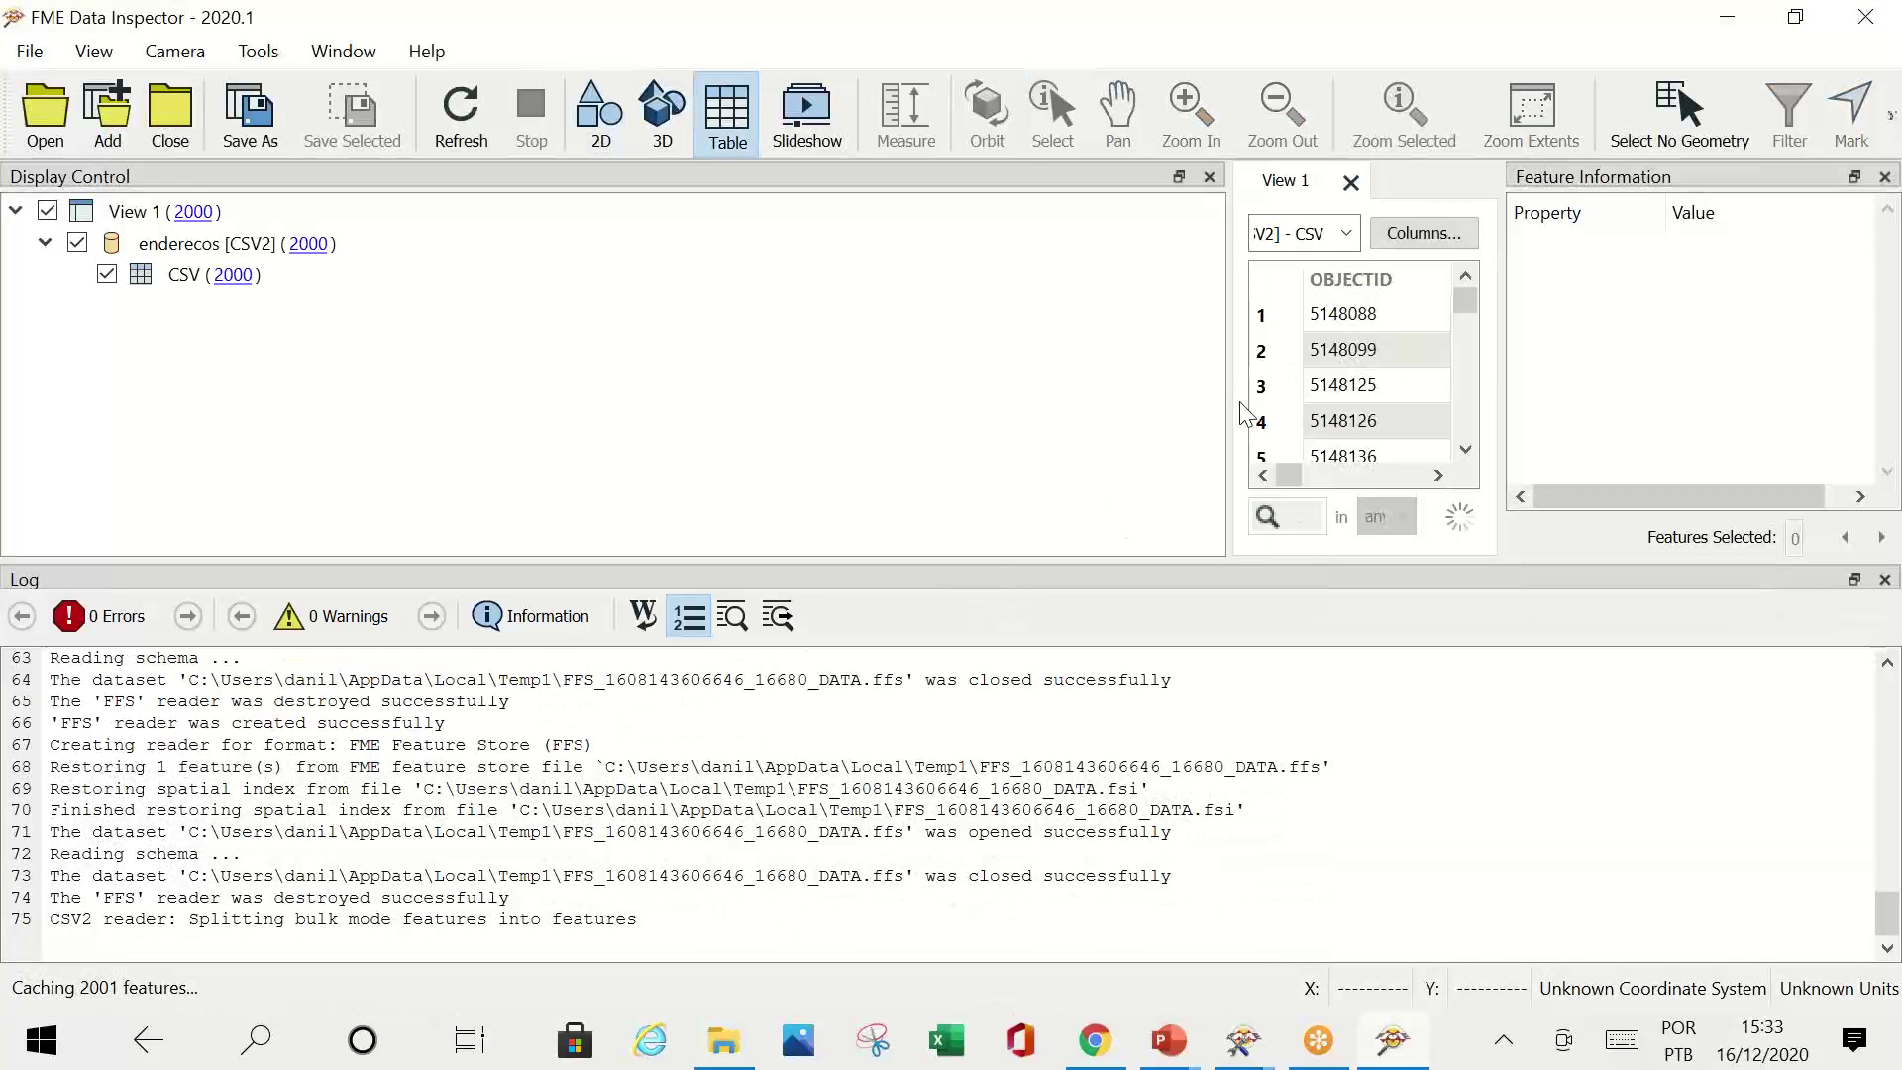
left_click_drag(1226, 412, 401, 426)
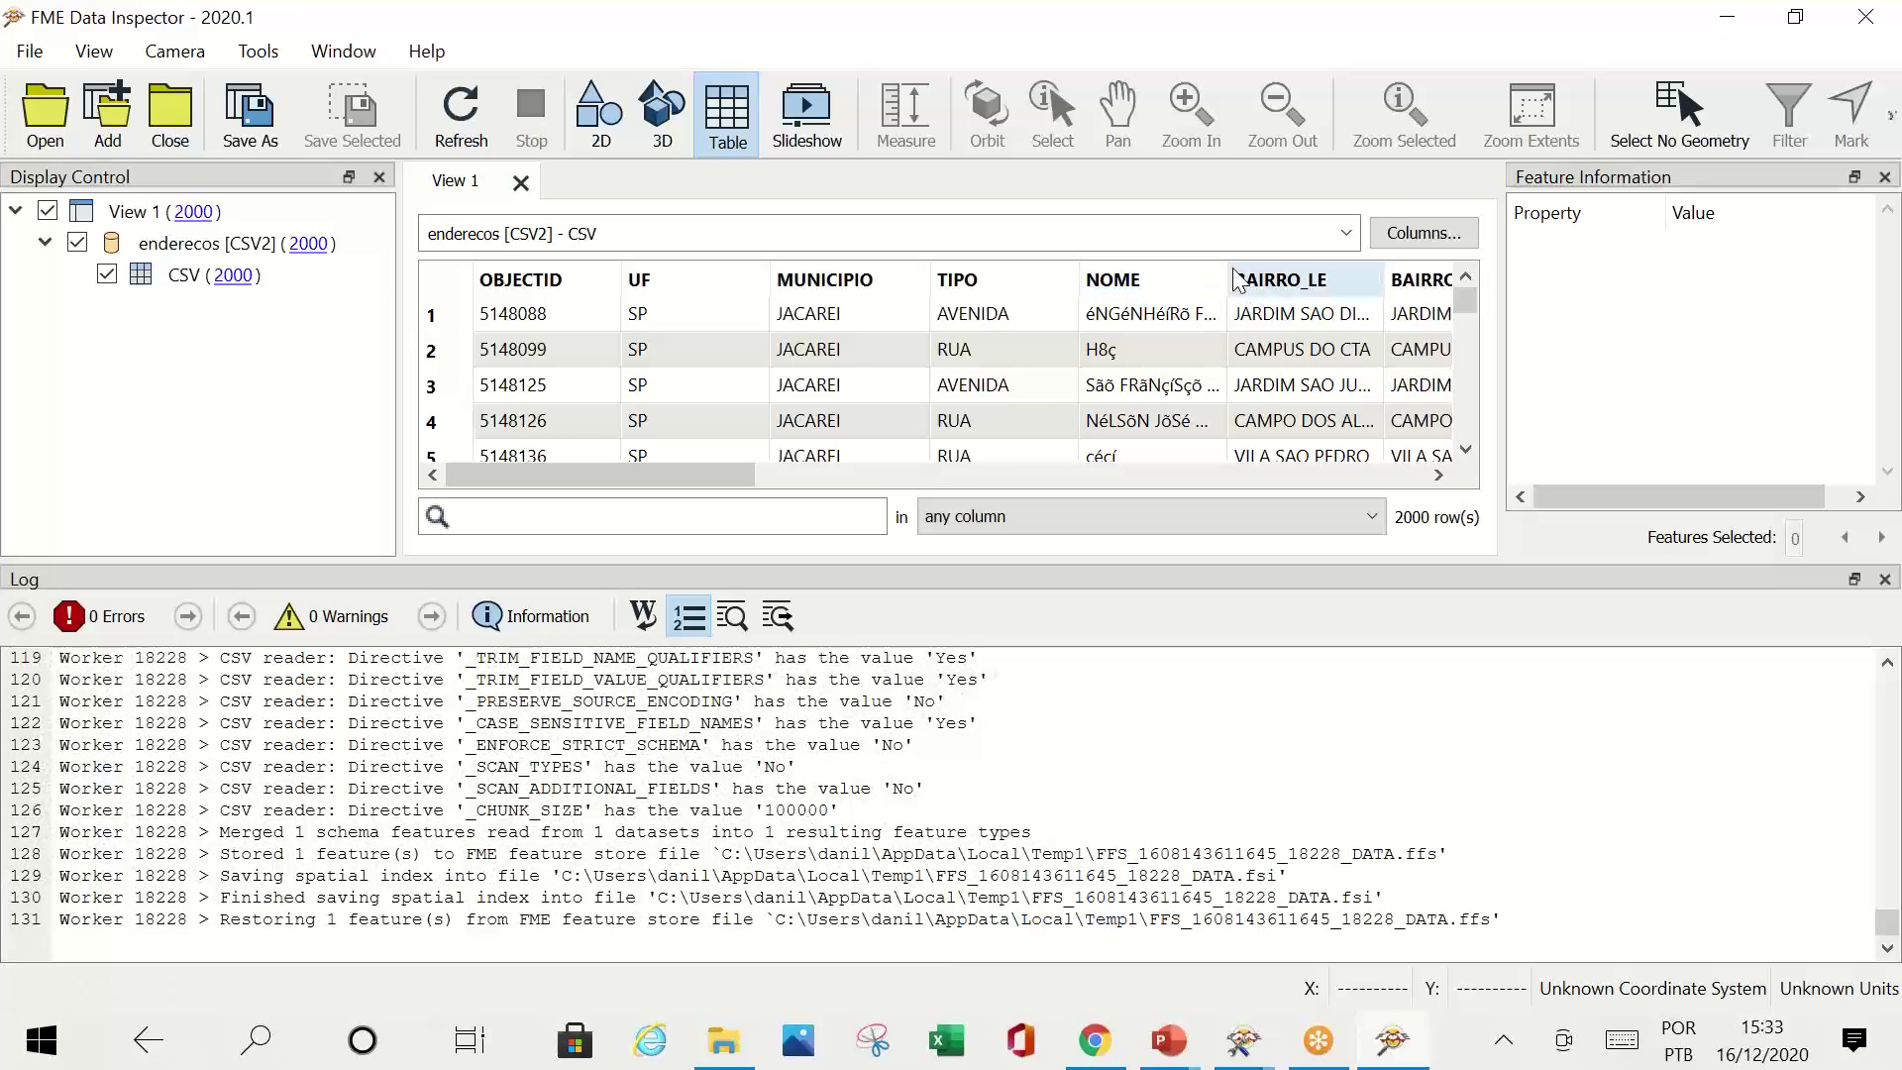
left_click_drag(733, 486, 838, 489)
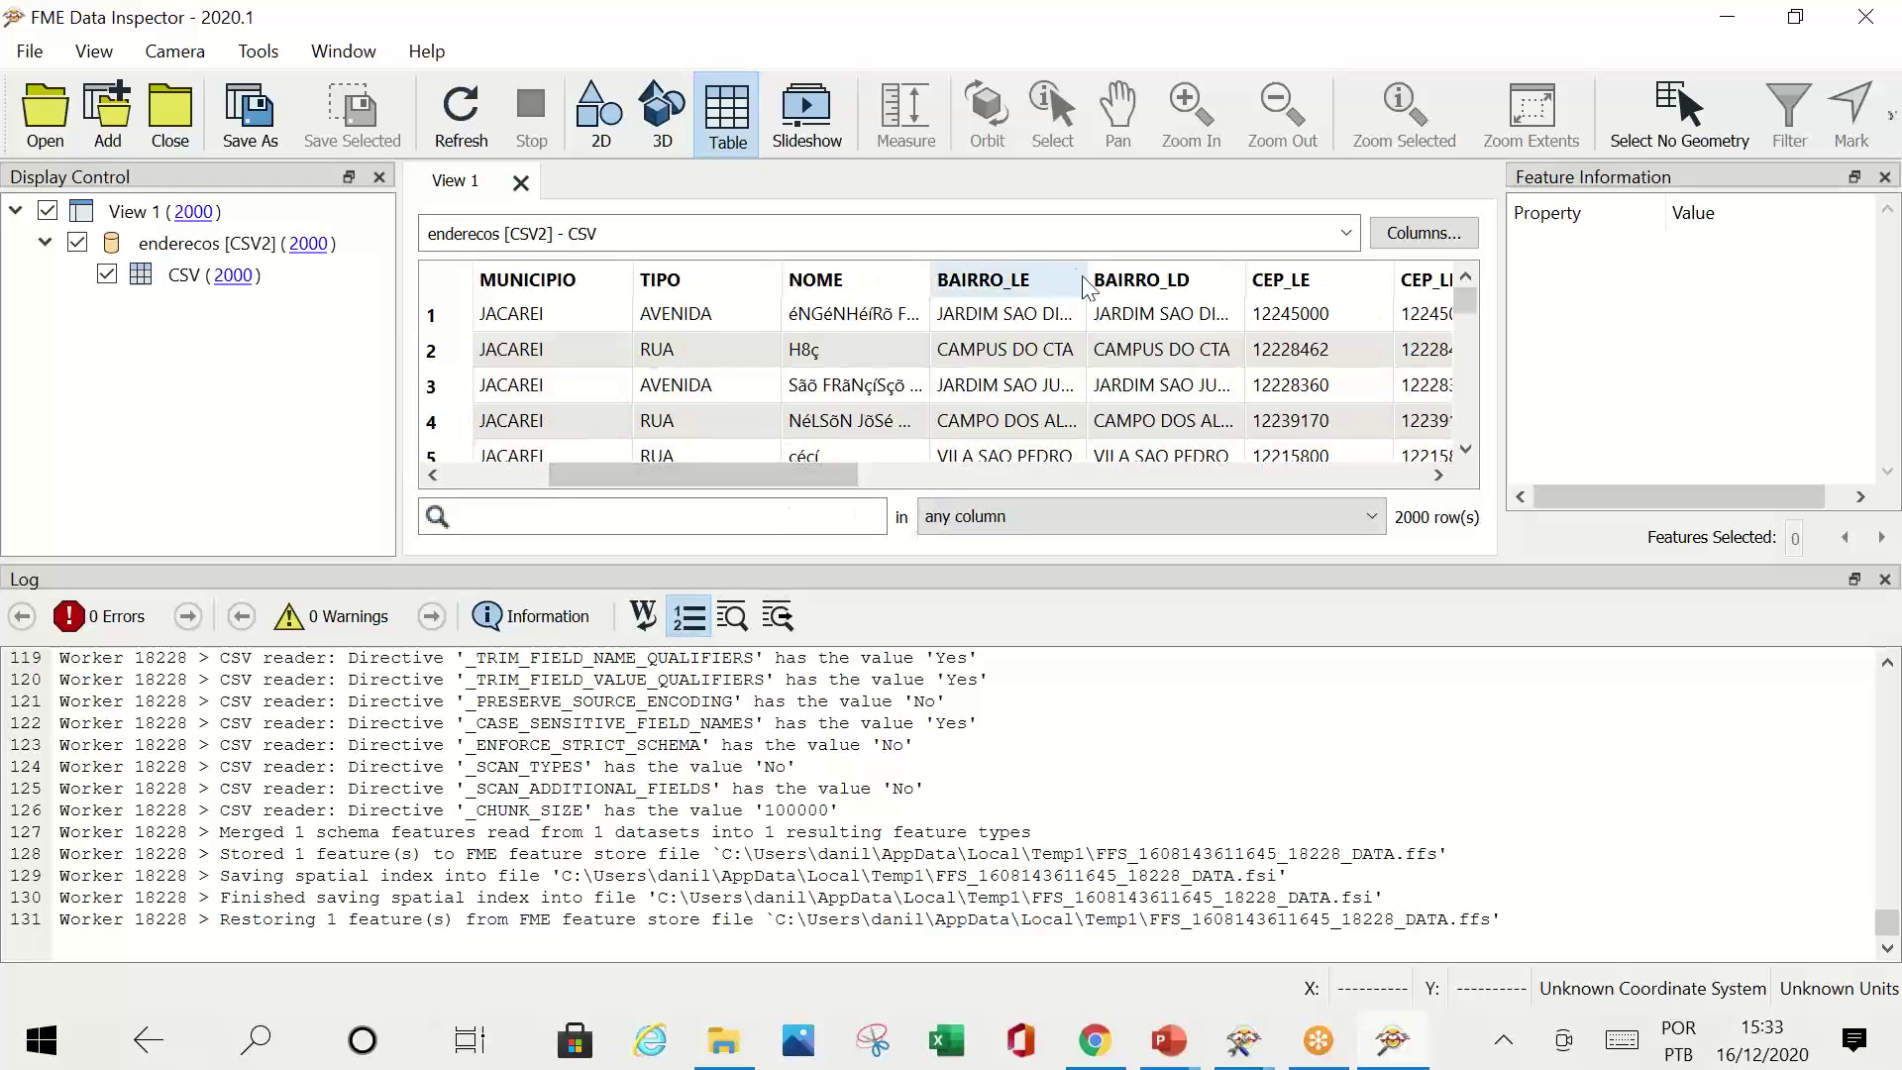
Step: Widen the NOME column and examine the street names for irregular casing and special characters
left_click_drag(931, 277, 1318, 280)
scroll(931, 422, "down", 5)
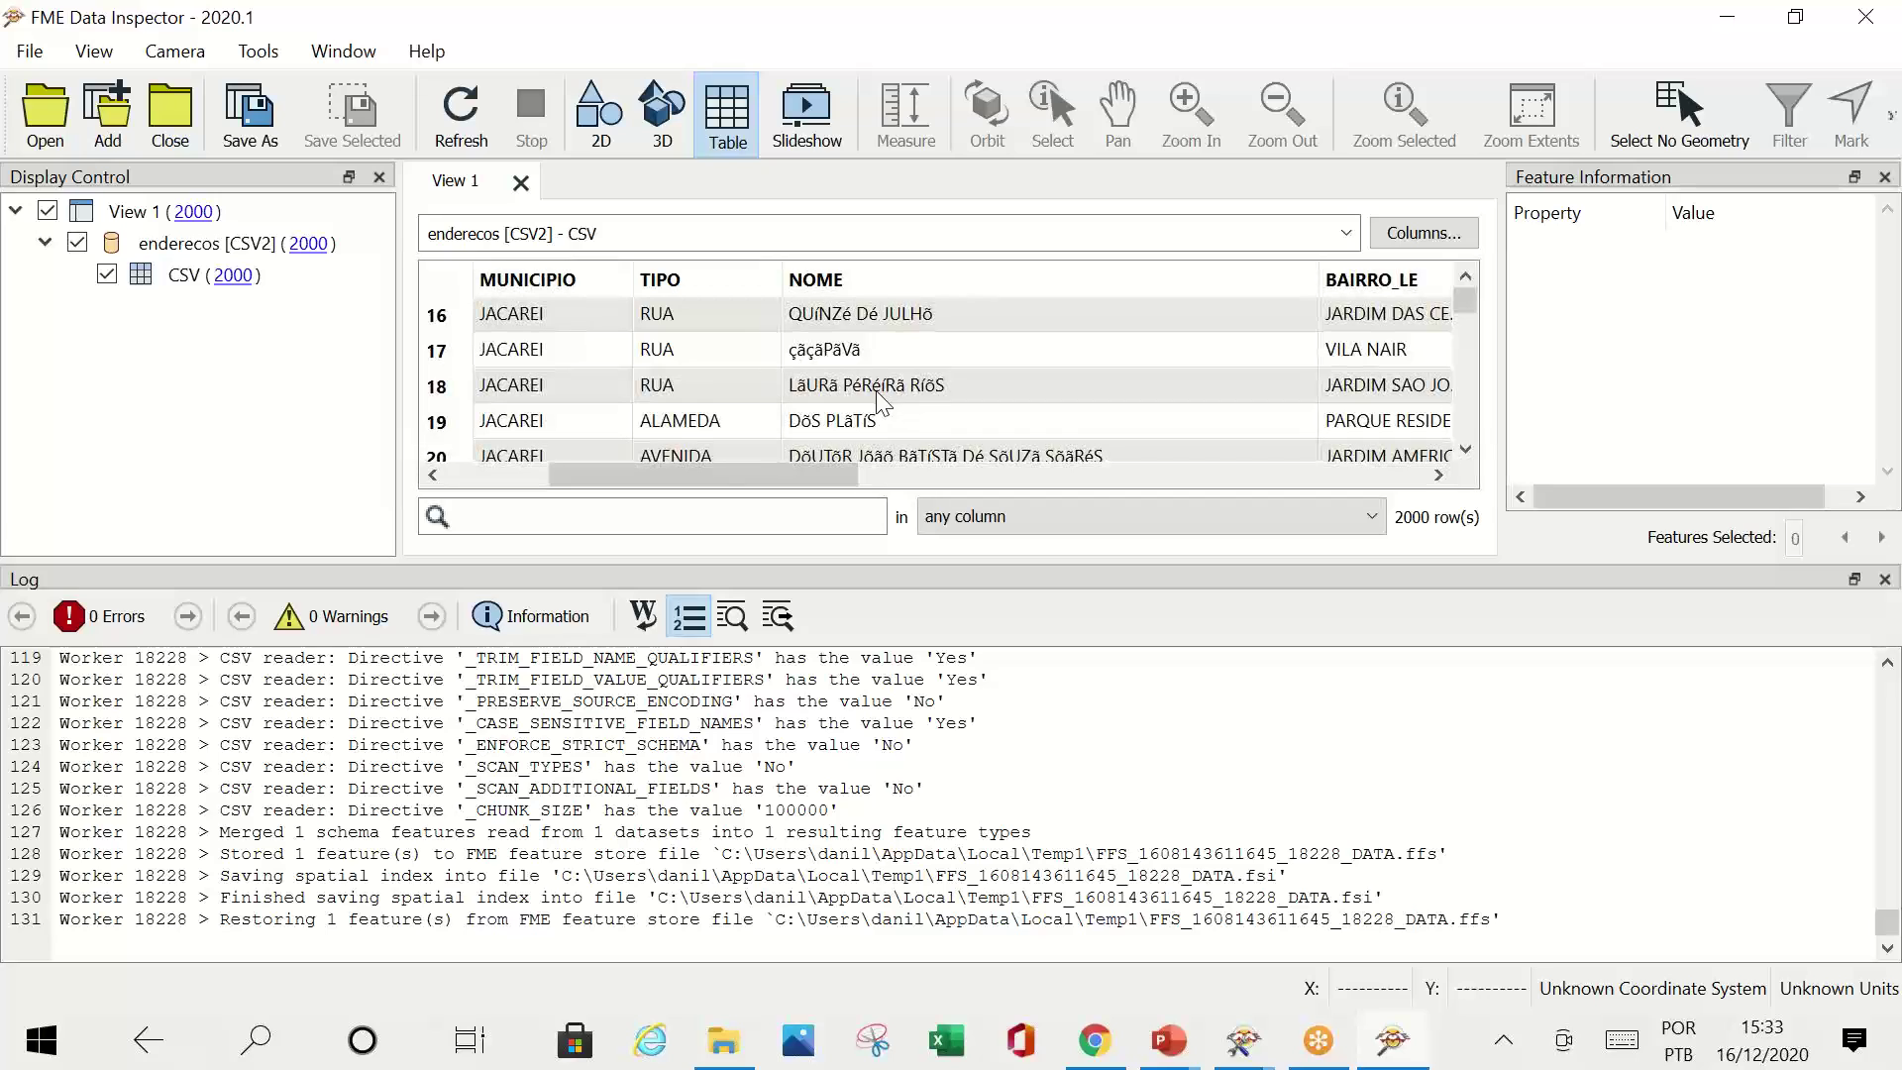
left_click(803, 355)
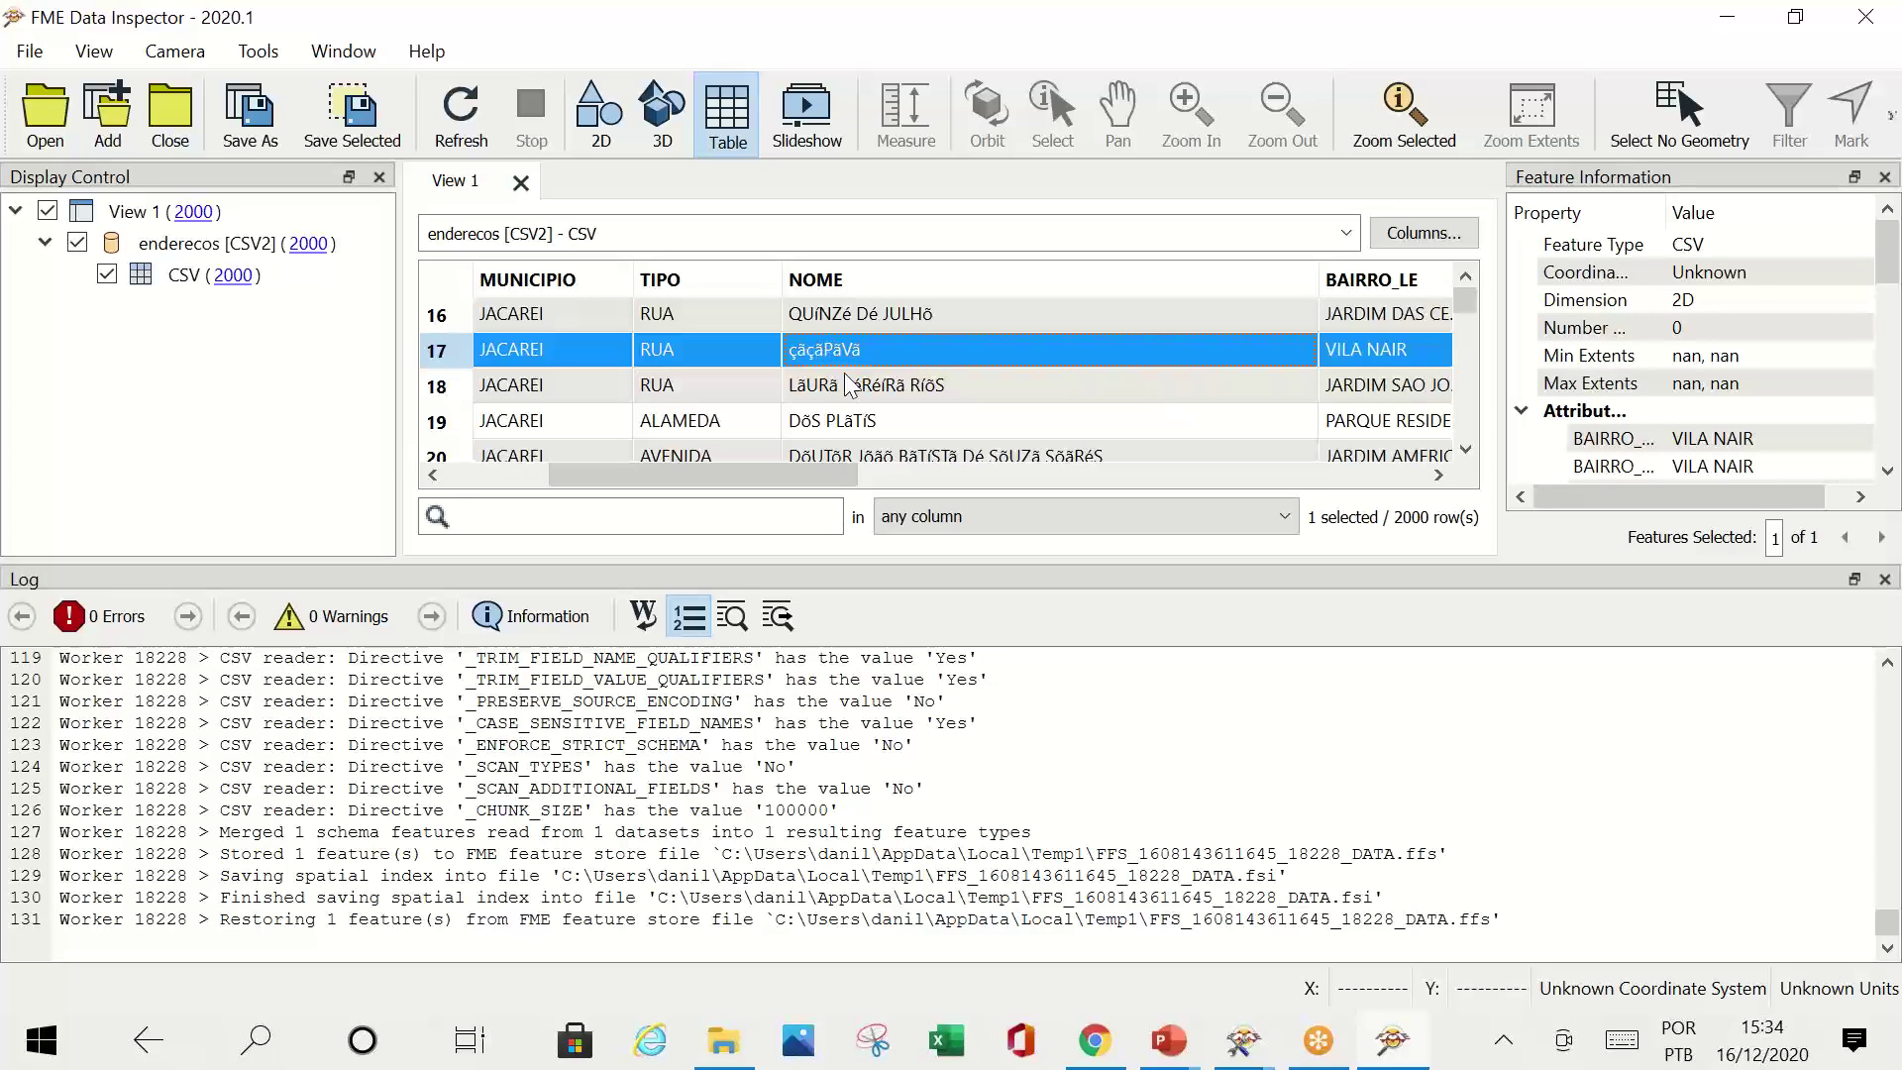
scroll(880, 428, "down", 2)
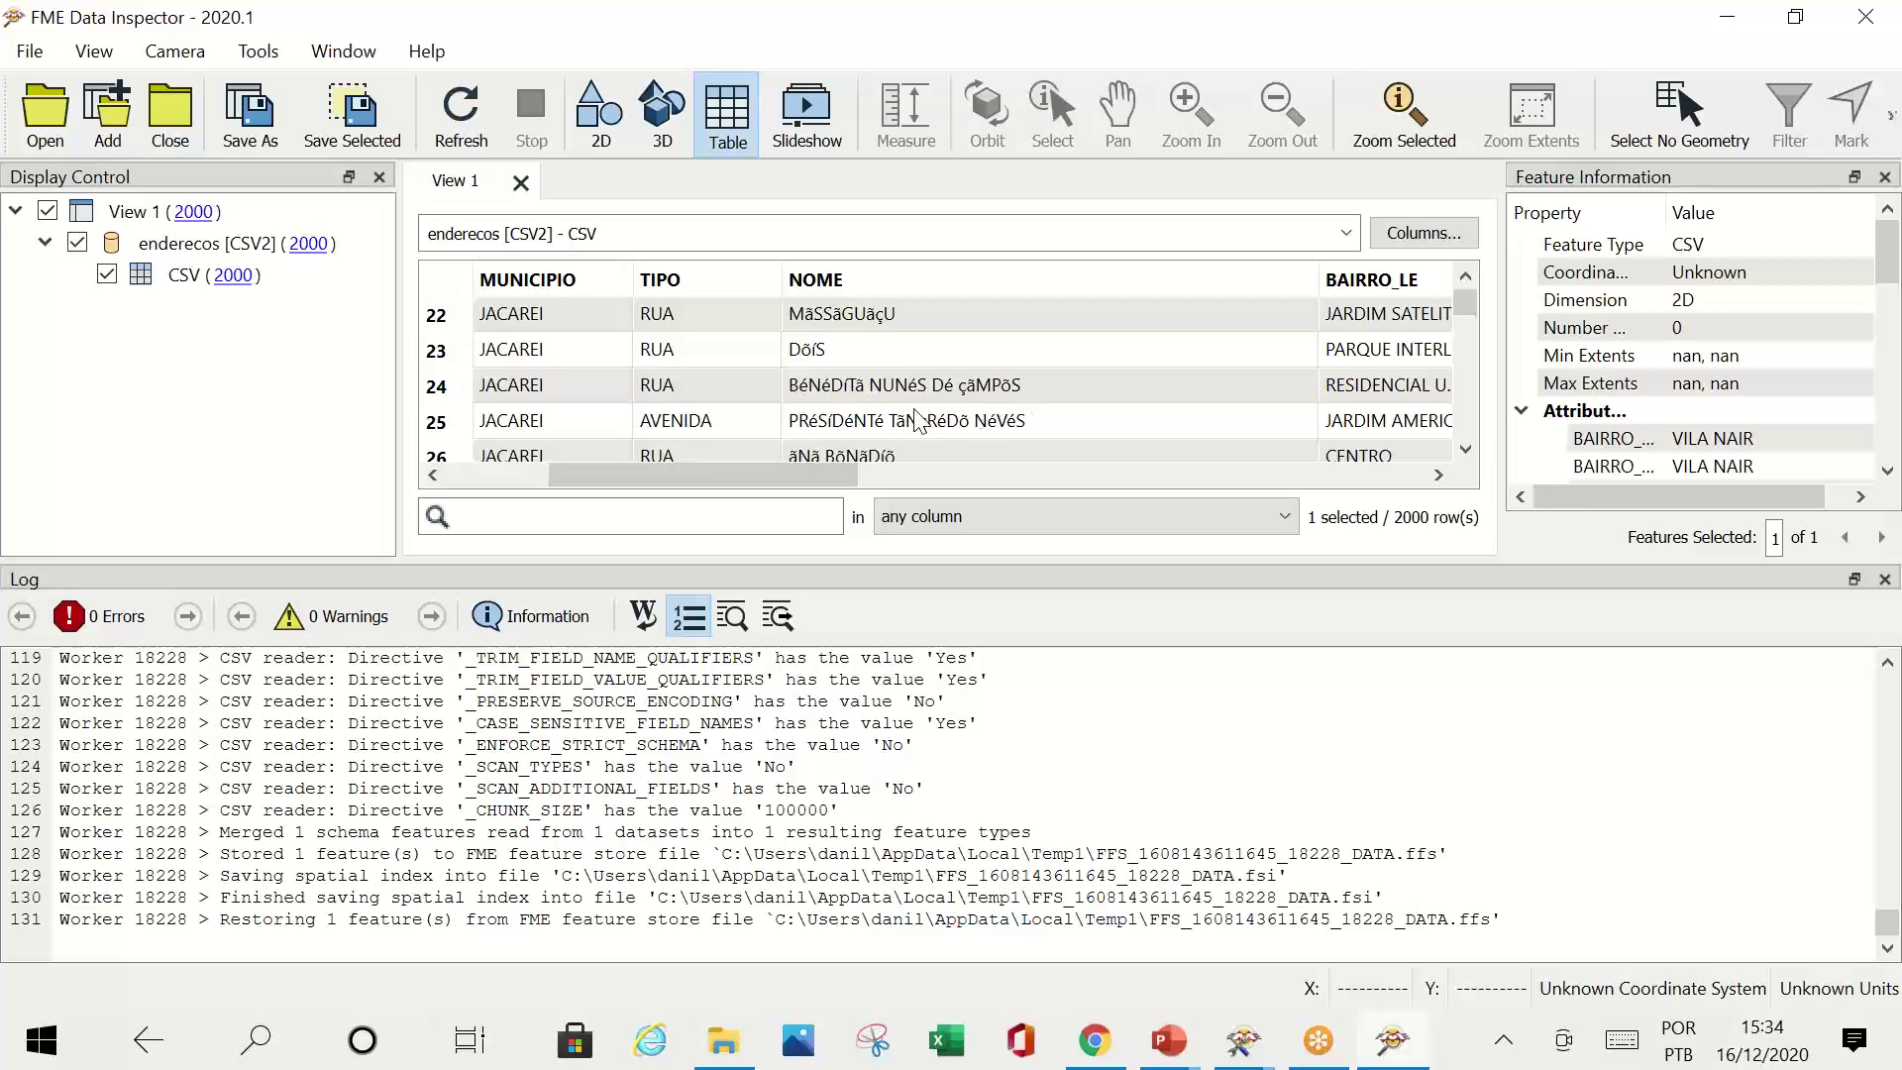
Step: Switch back to the CSV2 to NONE workspace in FME Workbench and view the StringCaseChanger_2 transformer's settings summary
mouse_move(1237, 1056)
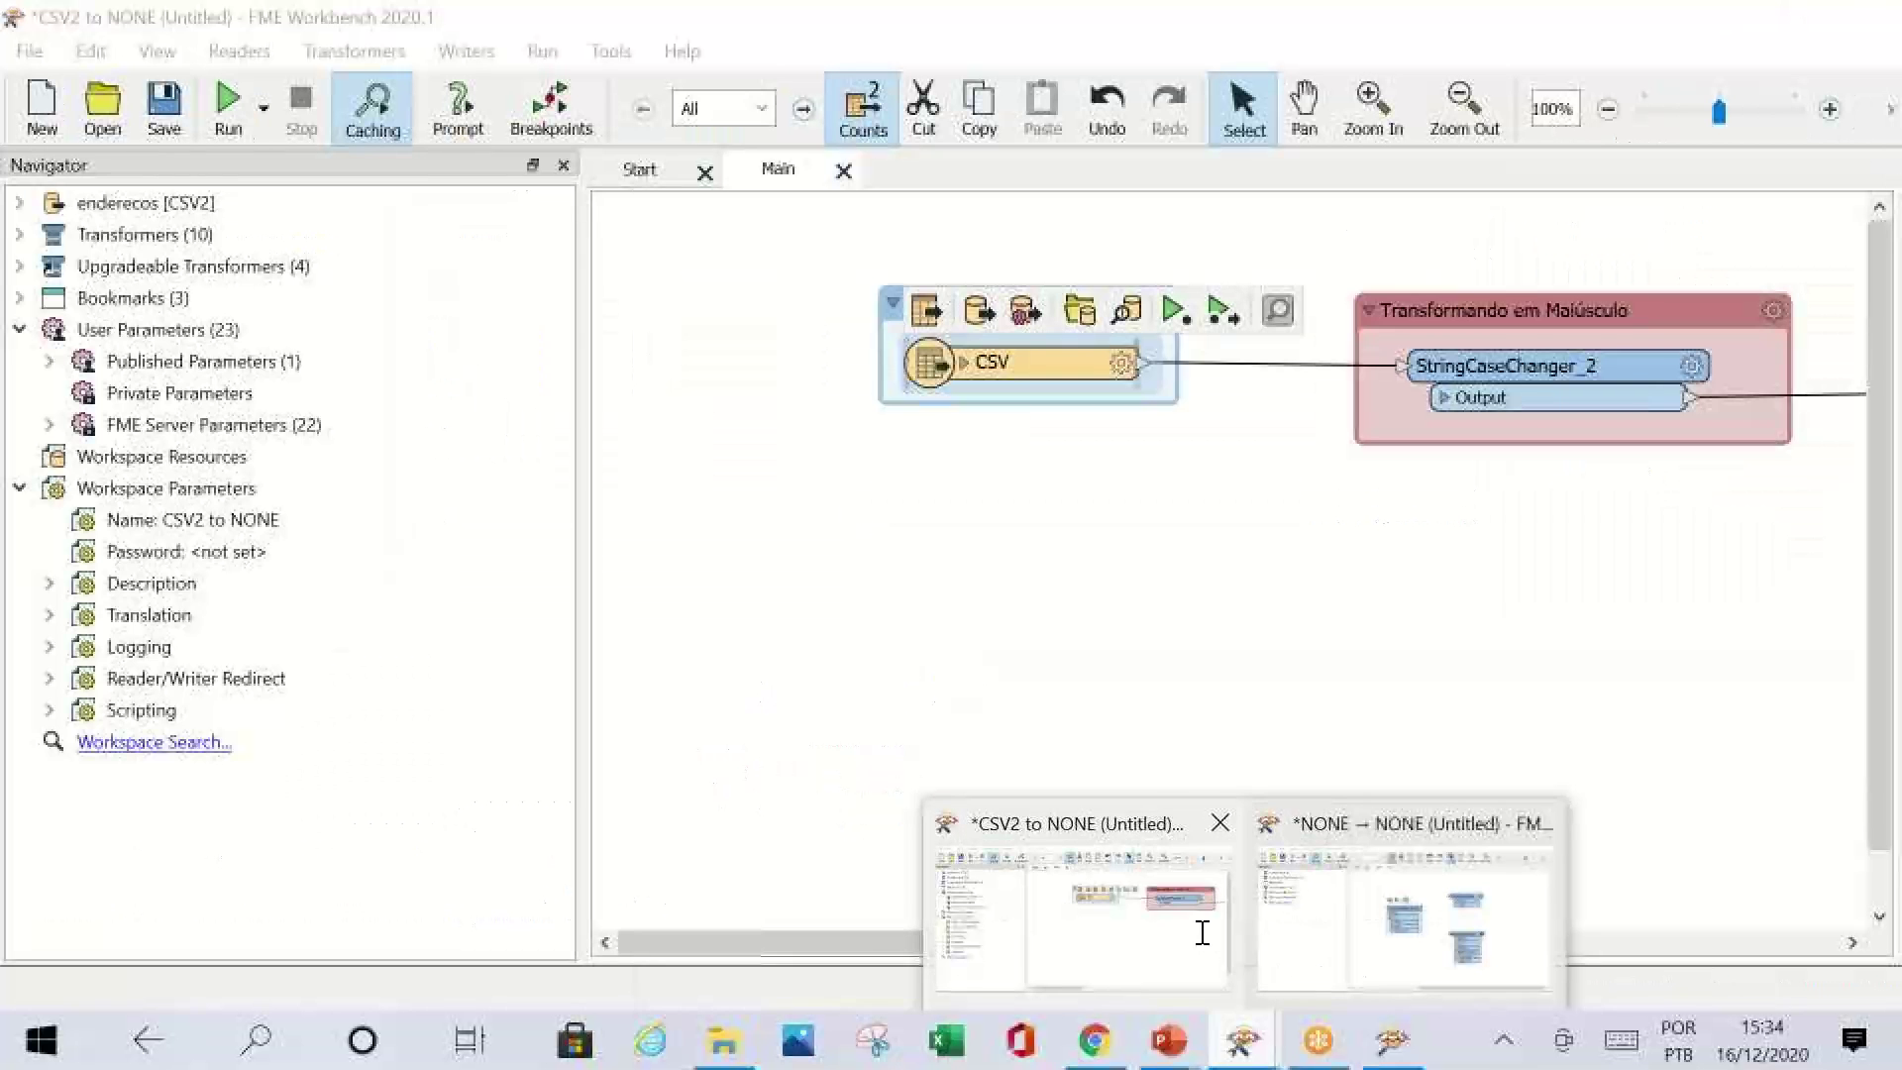
left_click(1202, 933)
left_click_drag(912, 942, 1037, 946)
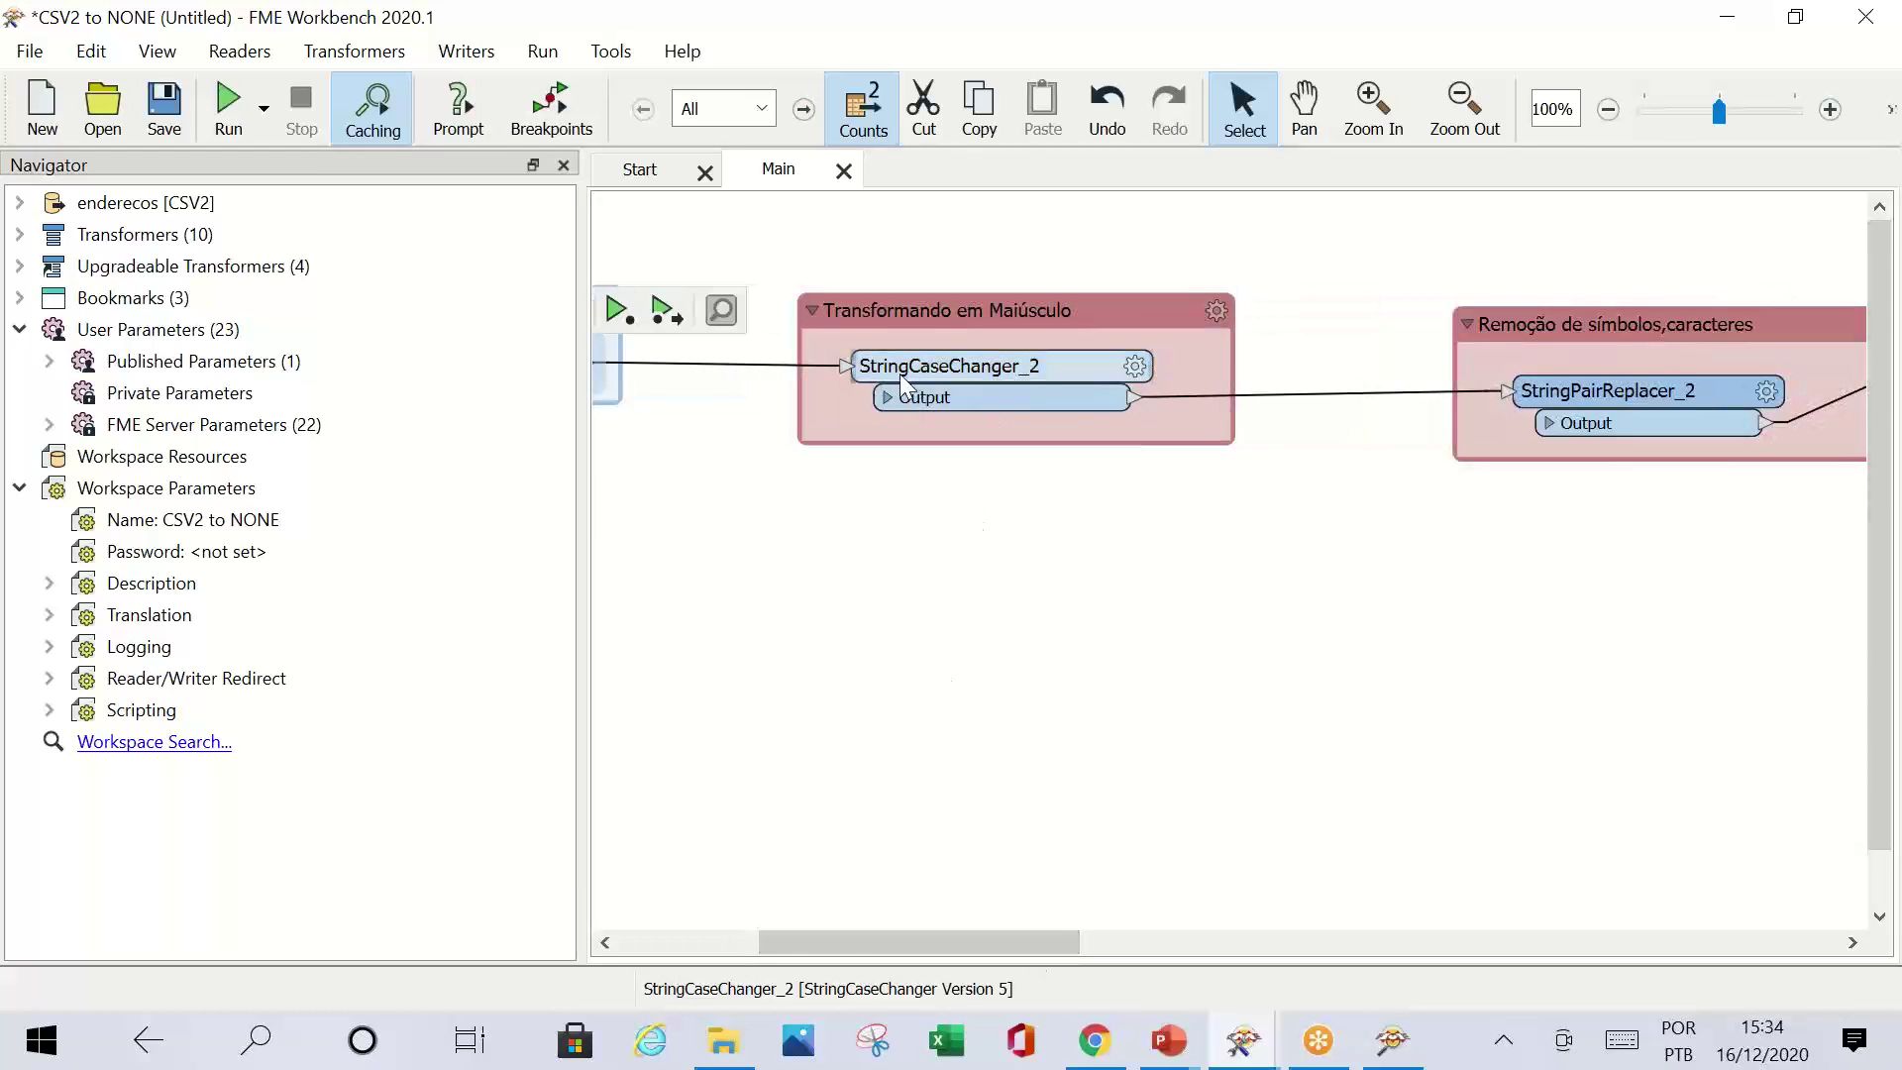
mouse_move(889, 368)
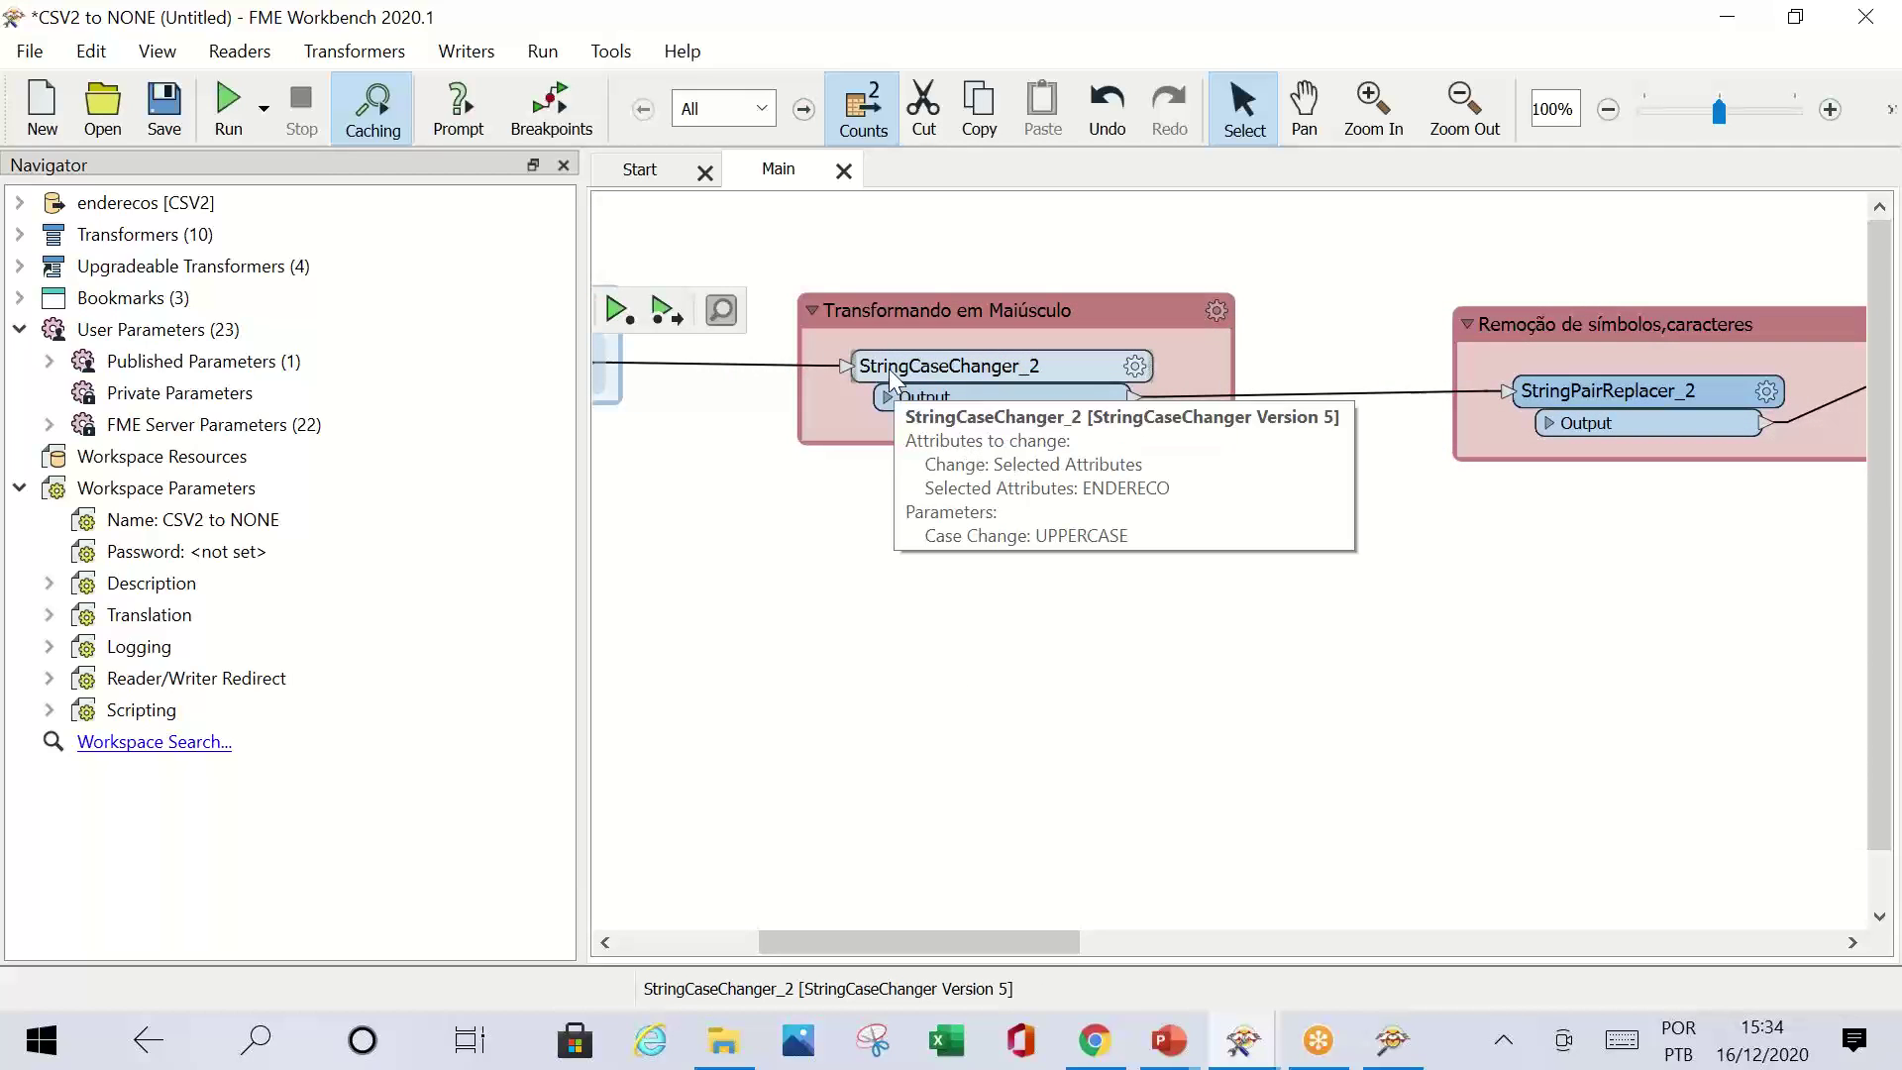
Step: Review StringCaseChanger_2's selected attribute ENDERECO and its case change options, keeping UPPERCASE, and close the parameters
left_click(1136, 368)
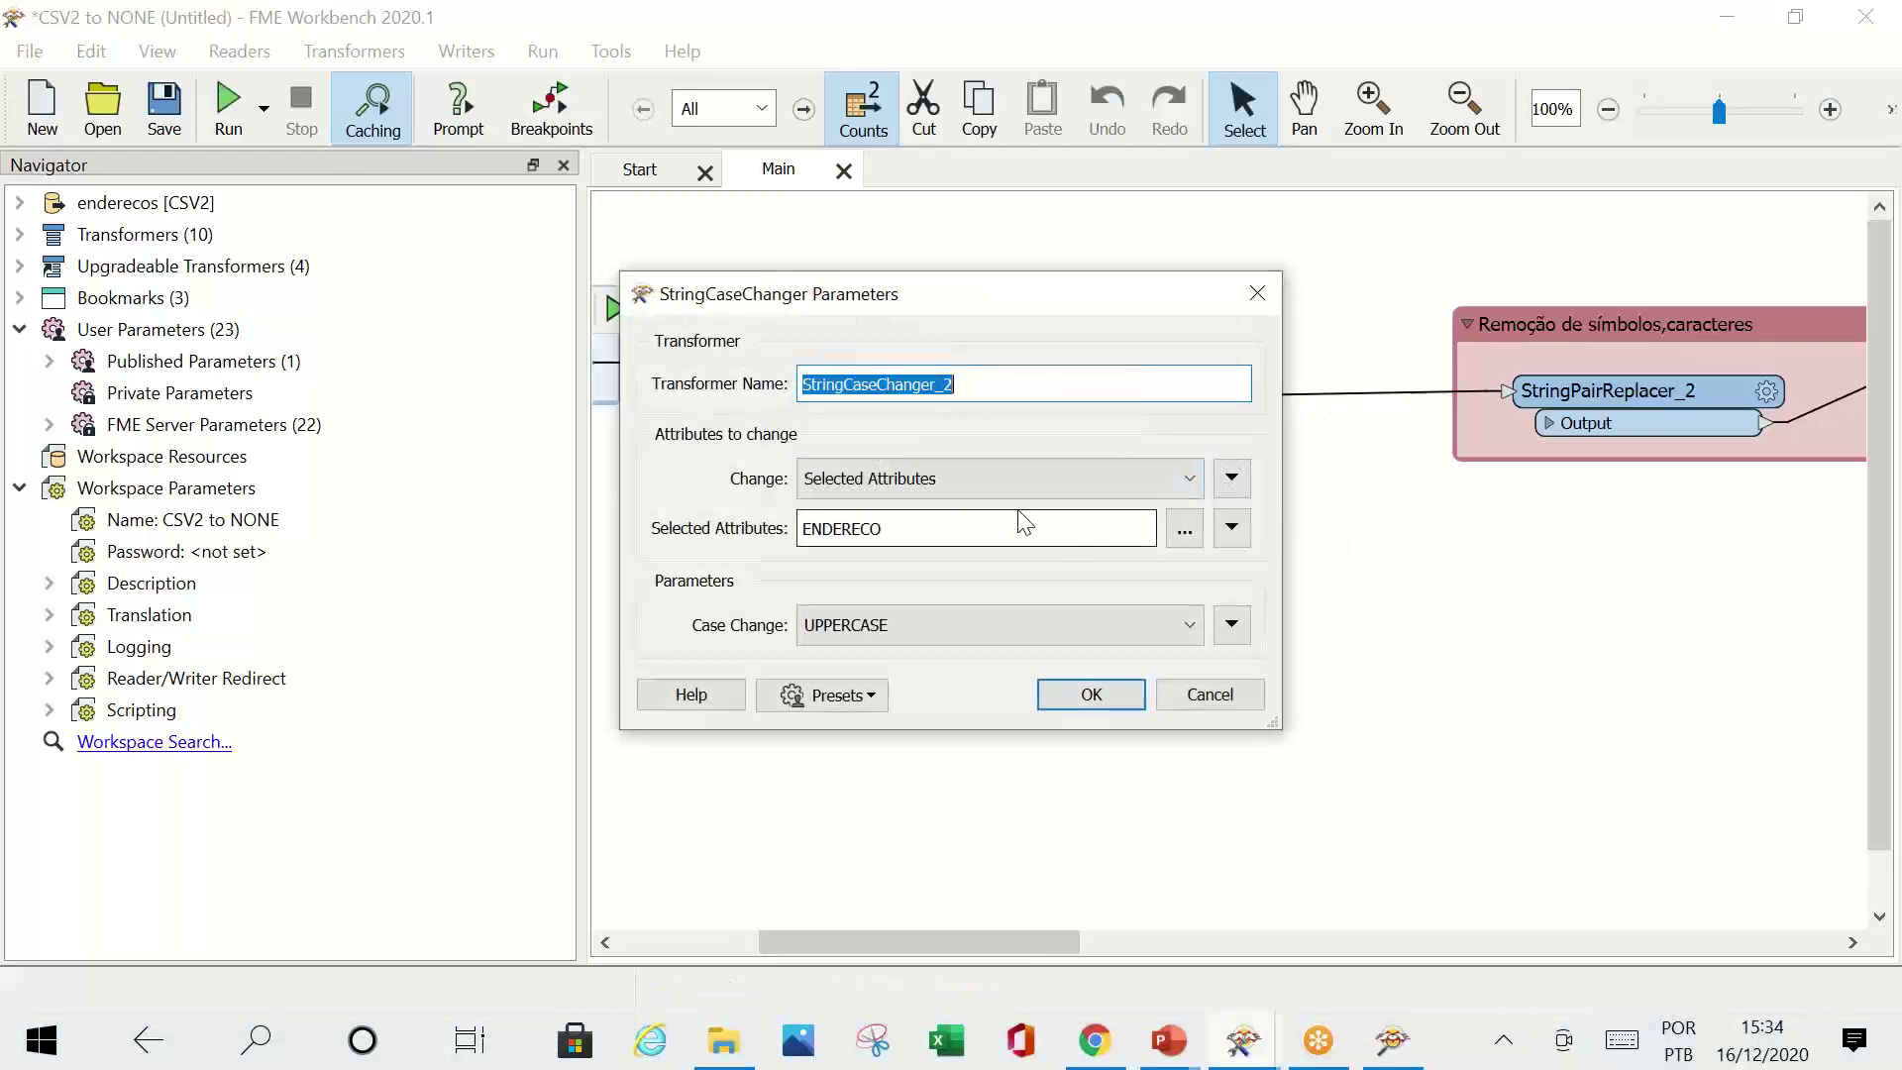
double_click(920, 535)
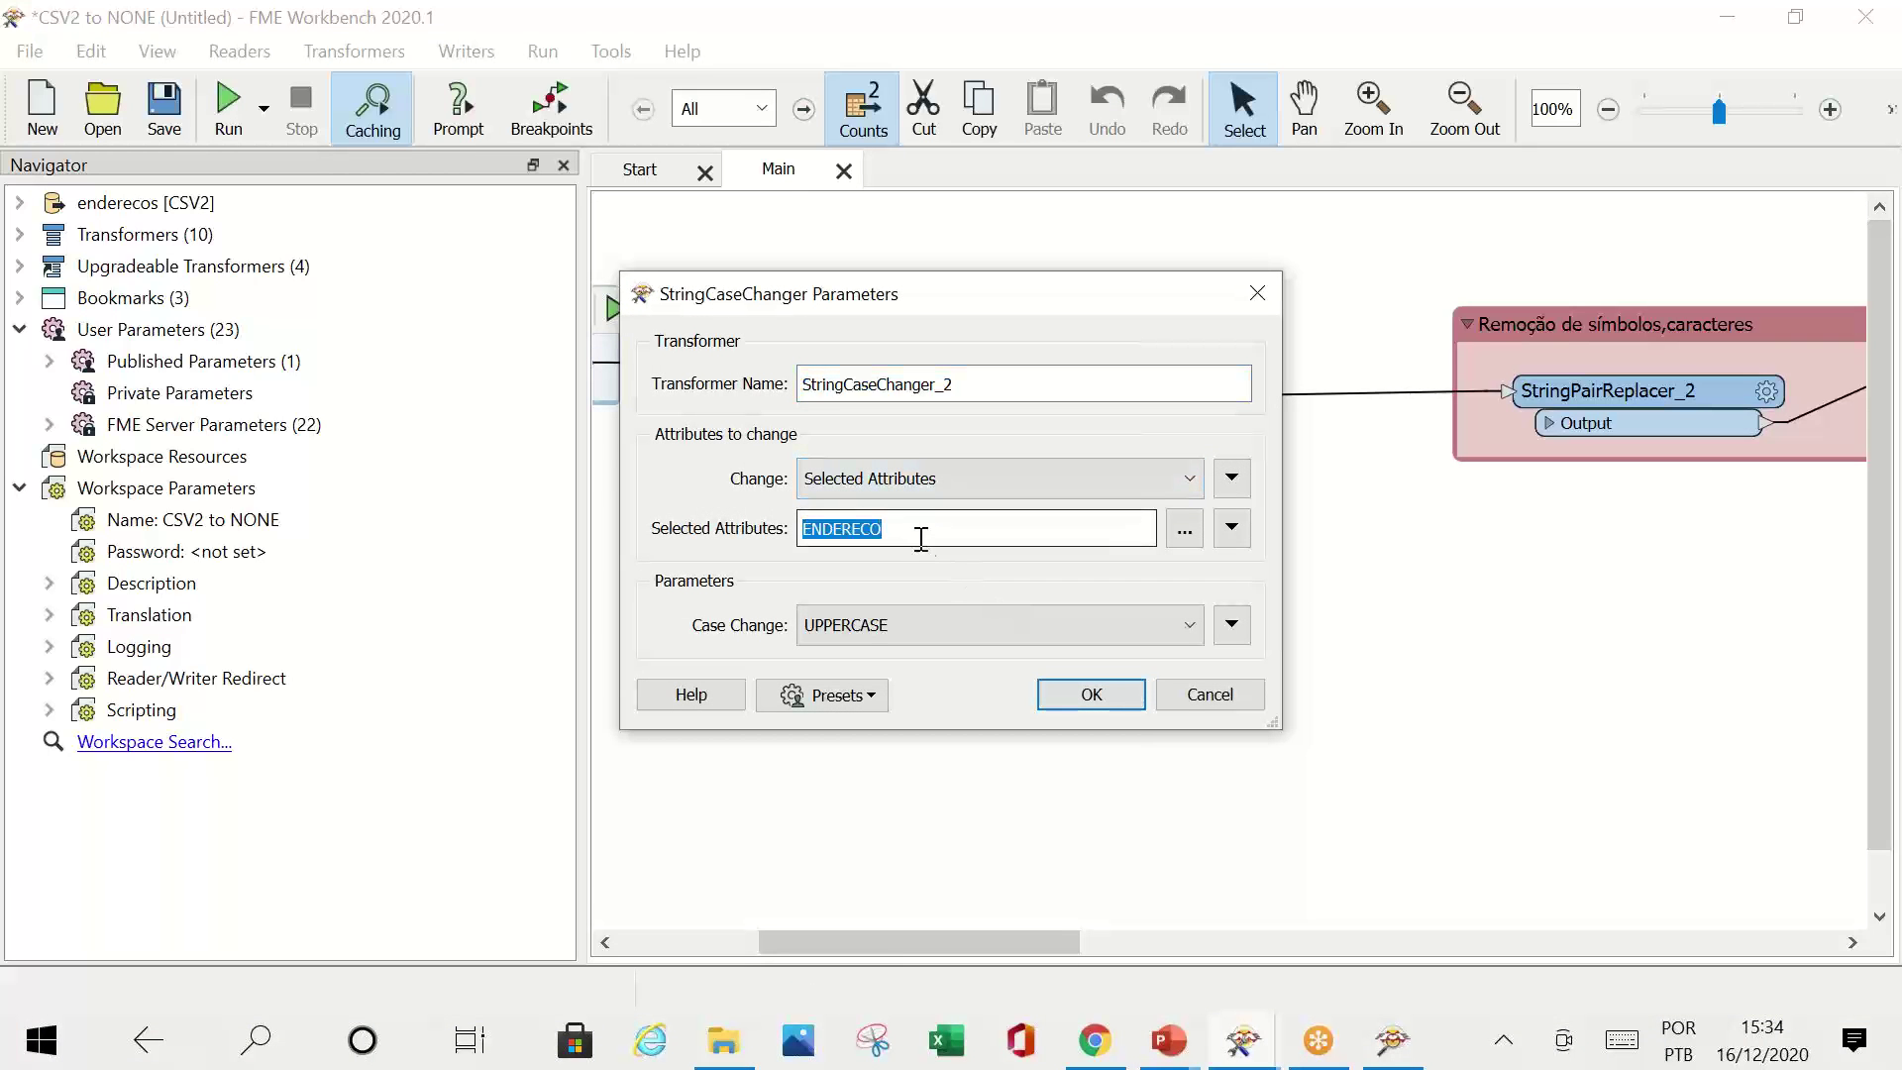
left_click(967, 618)
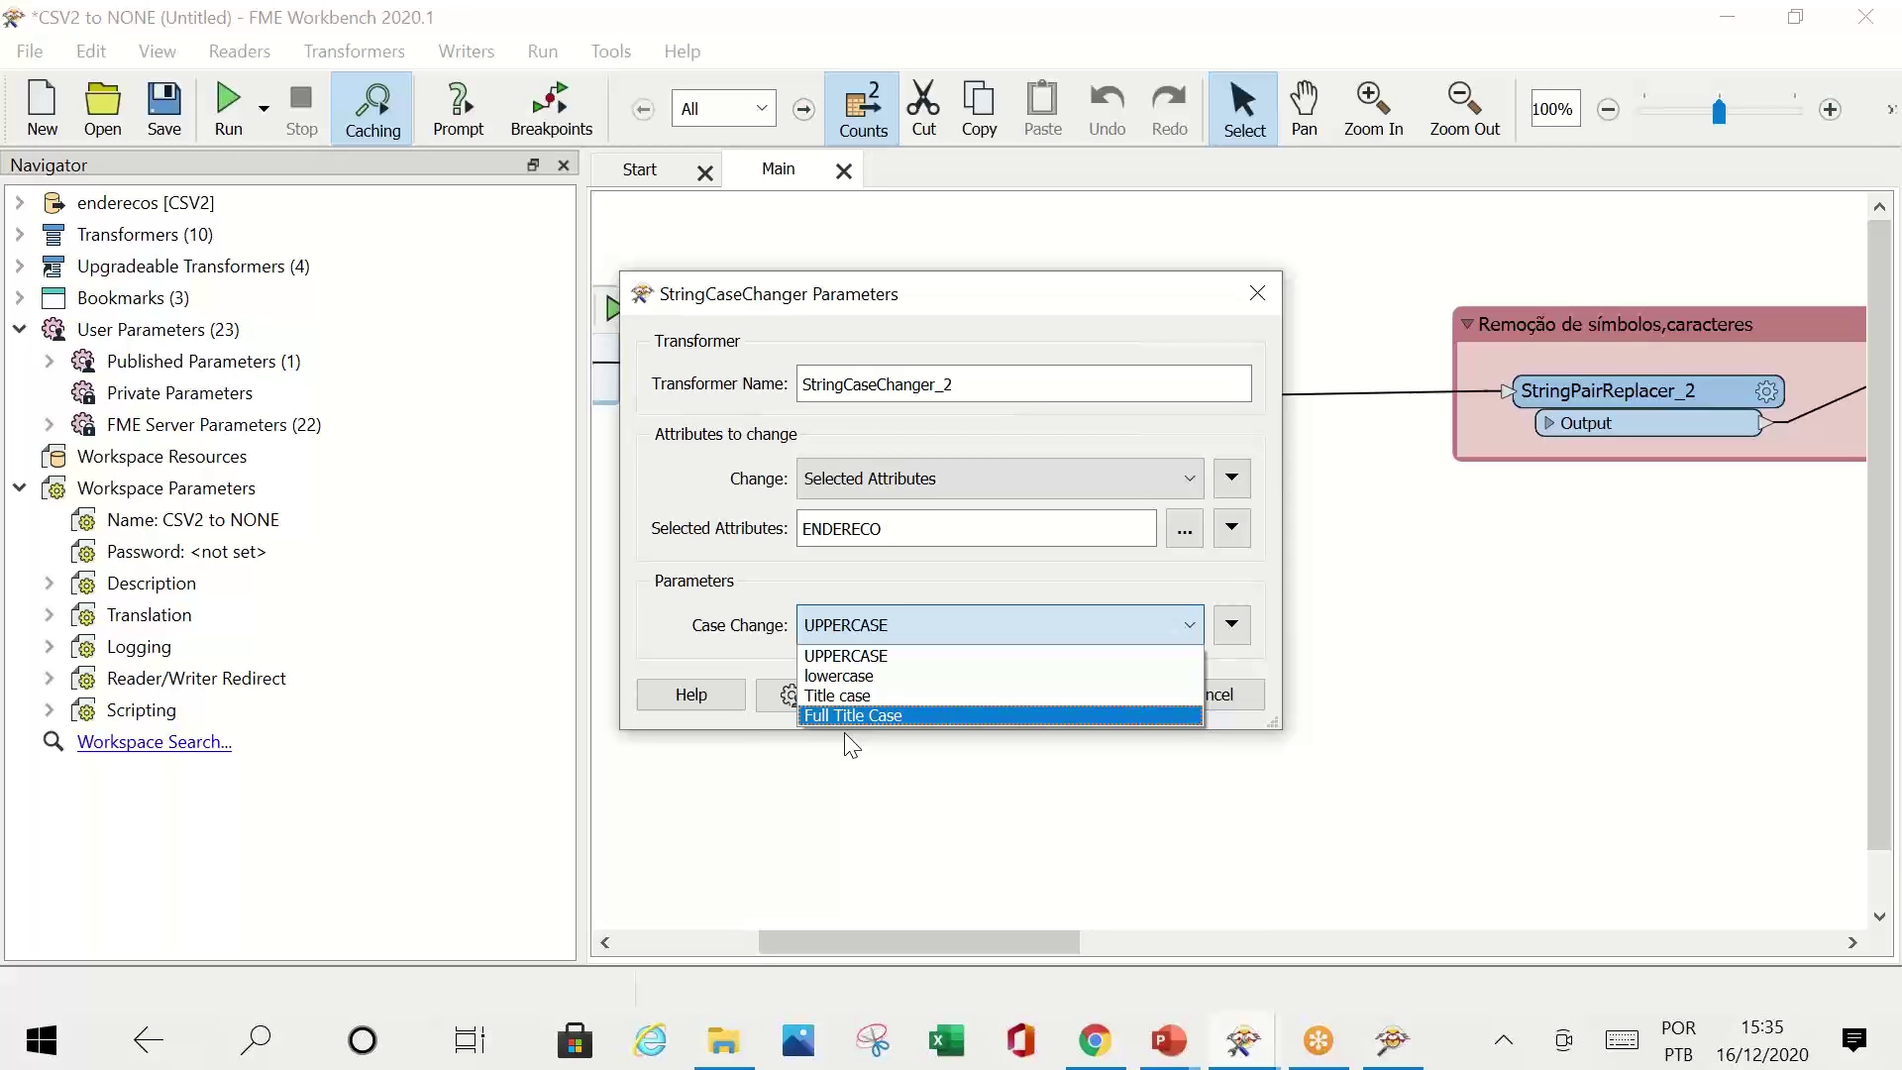
left_click(1241, 704)
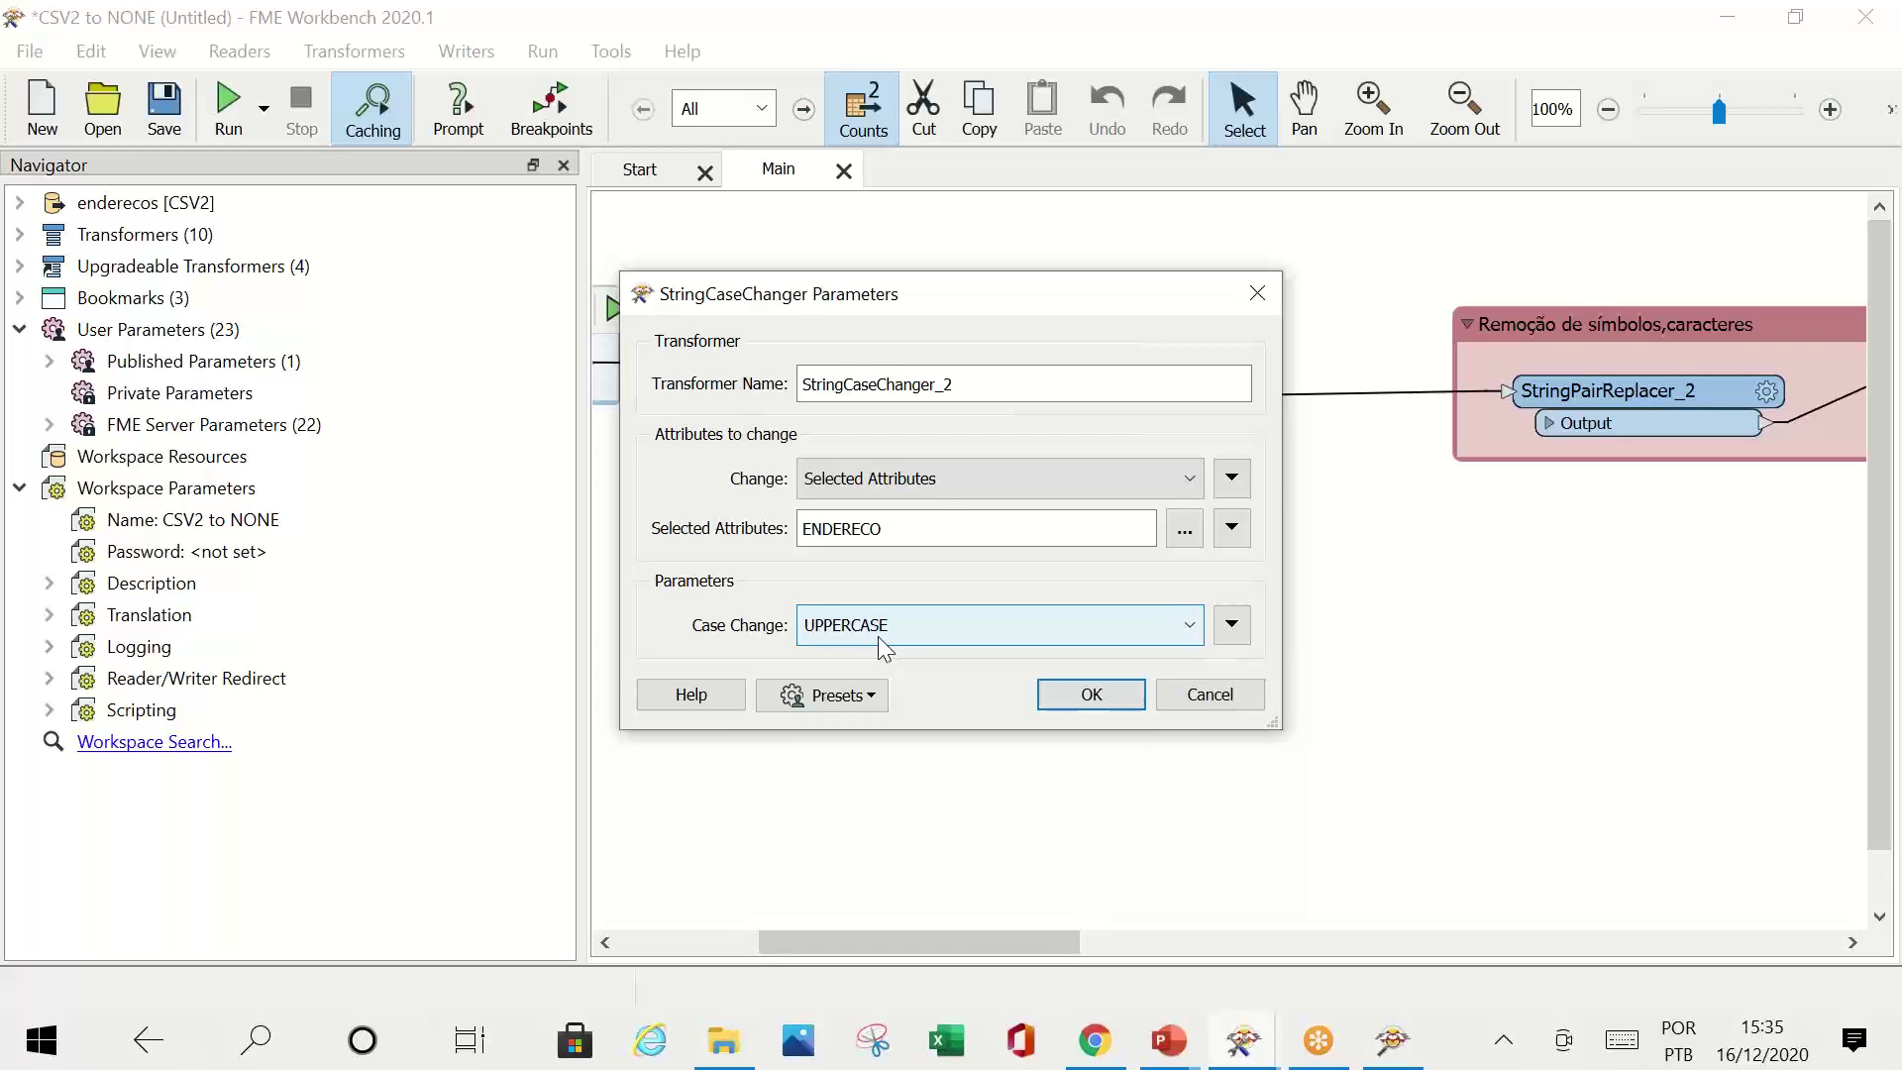
left_click(1047, 705)
right_click(1037, 721)
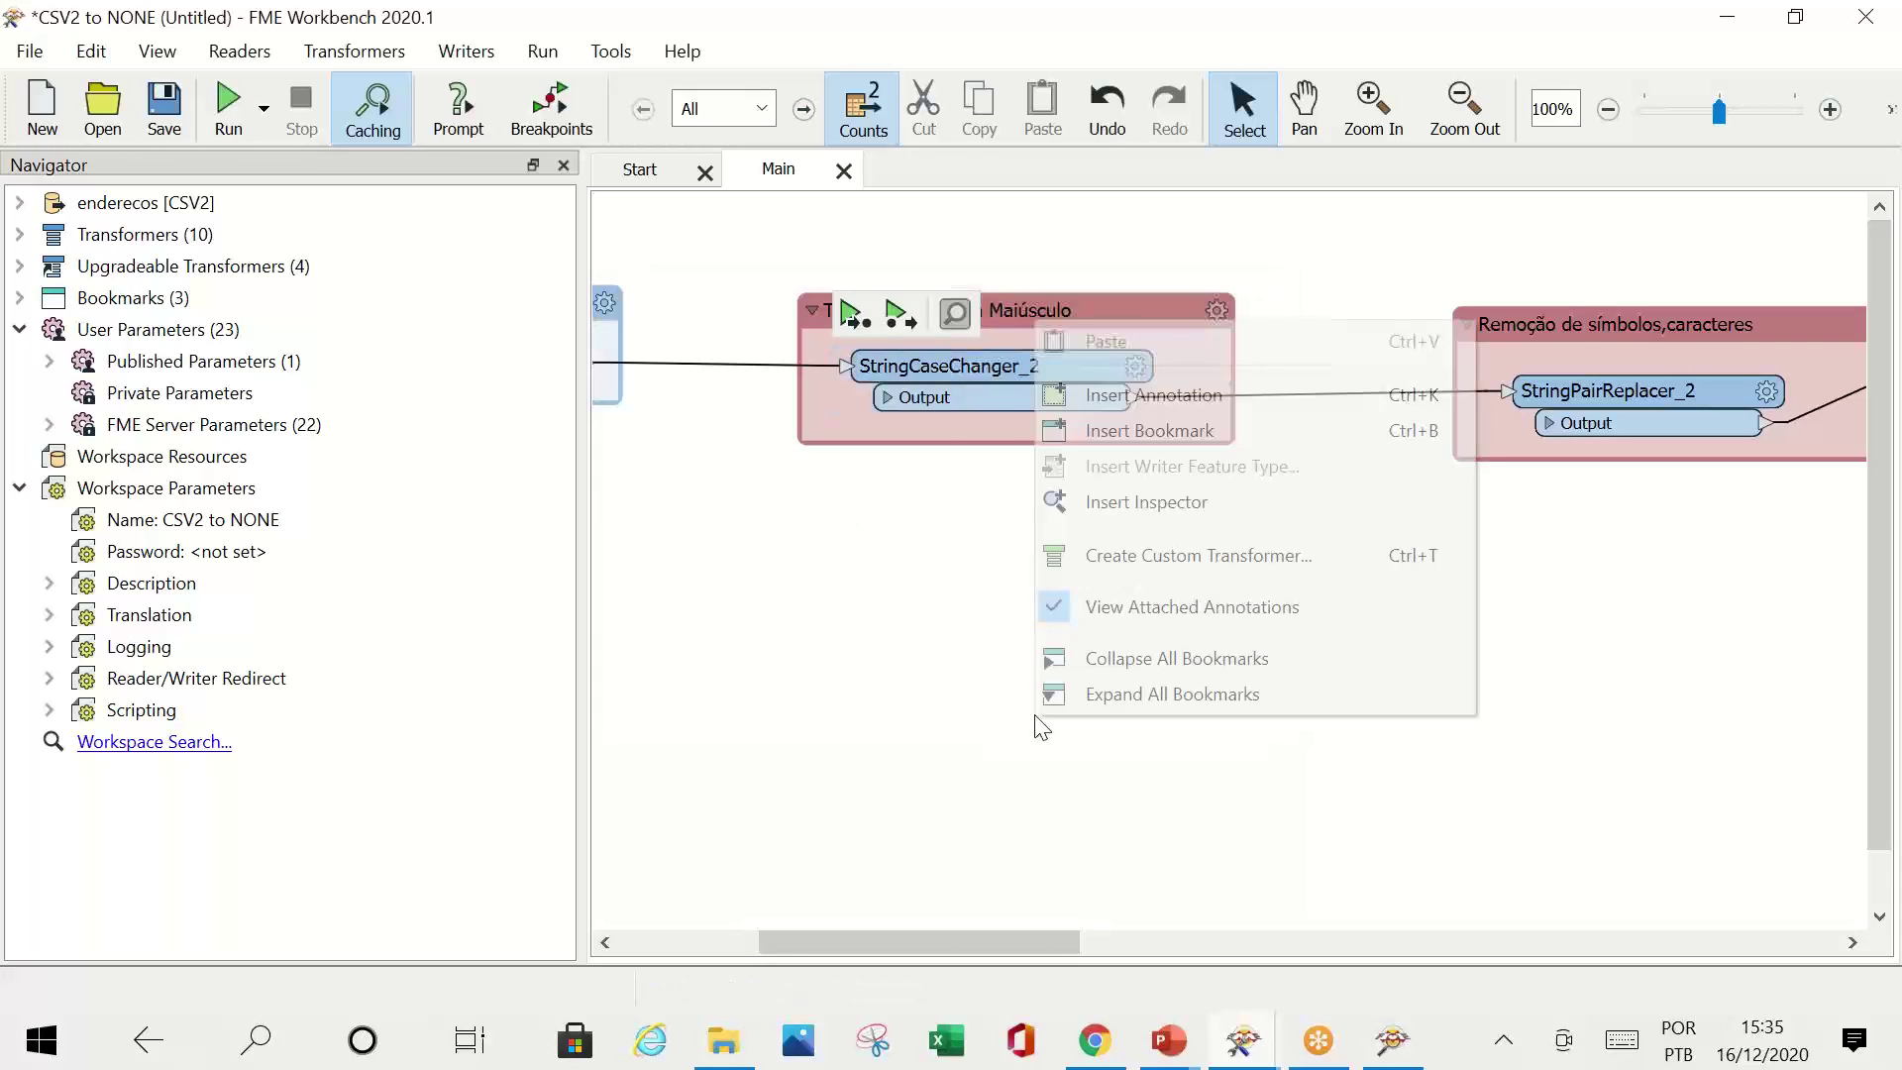
left_click(787, 554)
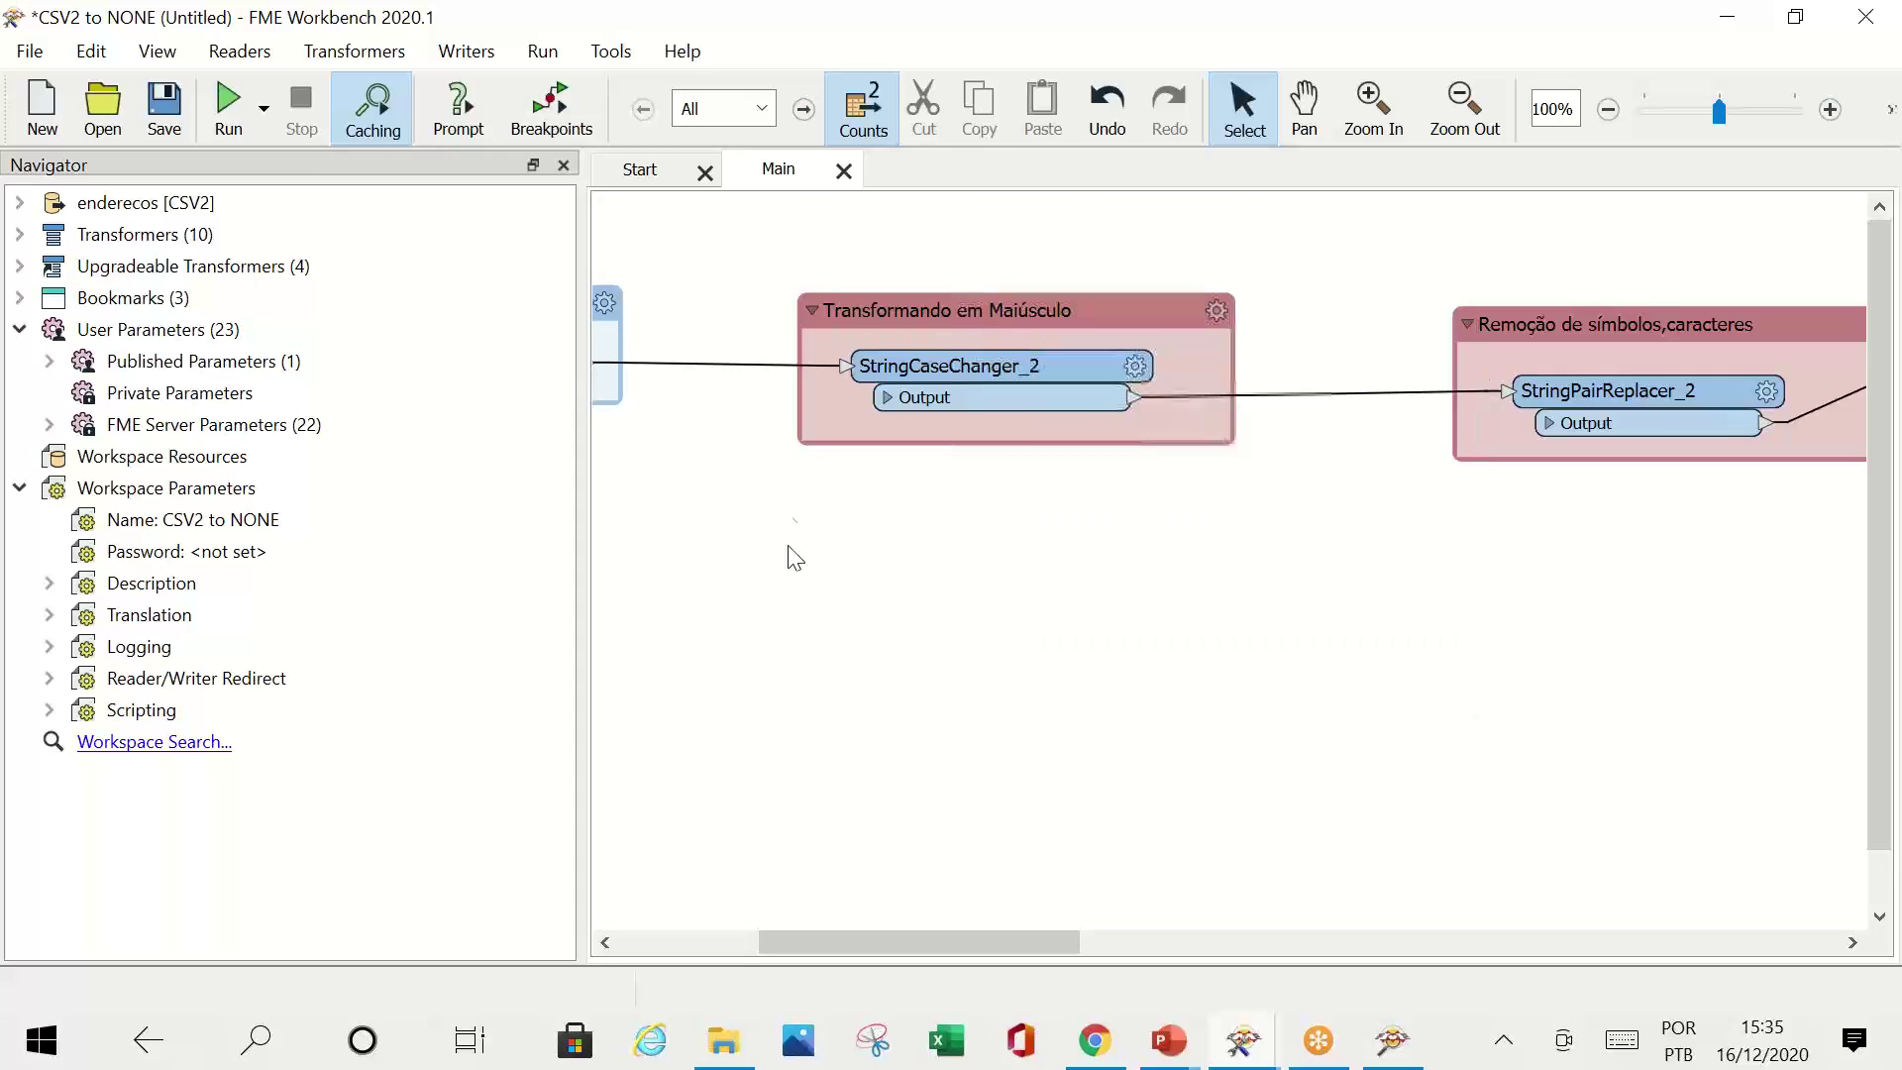
Step: Run the workspace up to StringCaseChanger_2 and inspect its cached output in FME Data Inspector
left_click(382, 119)
left_click(937, 366)
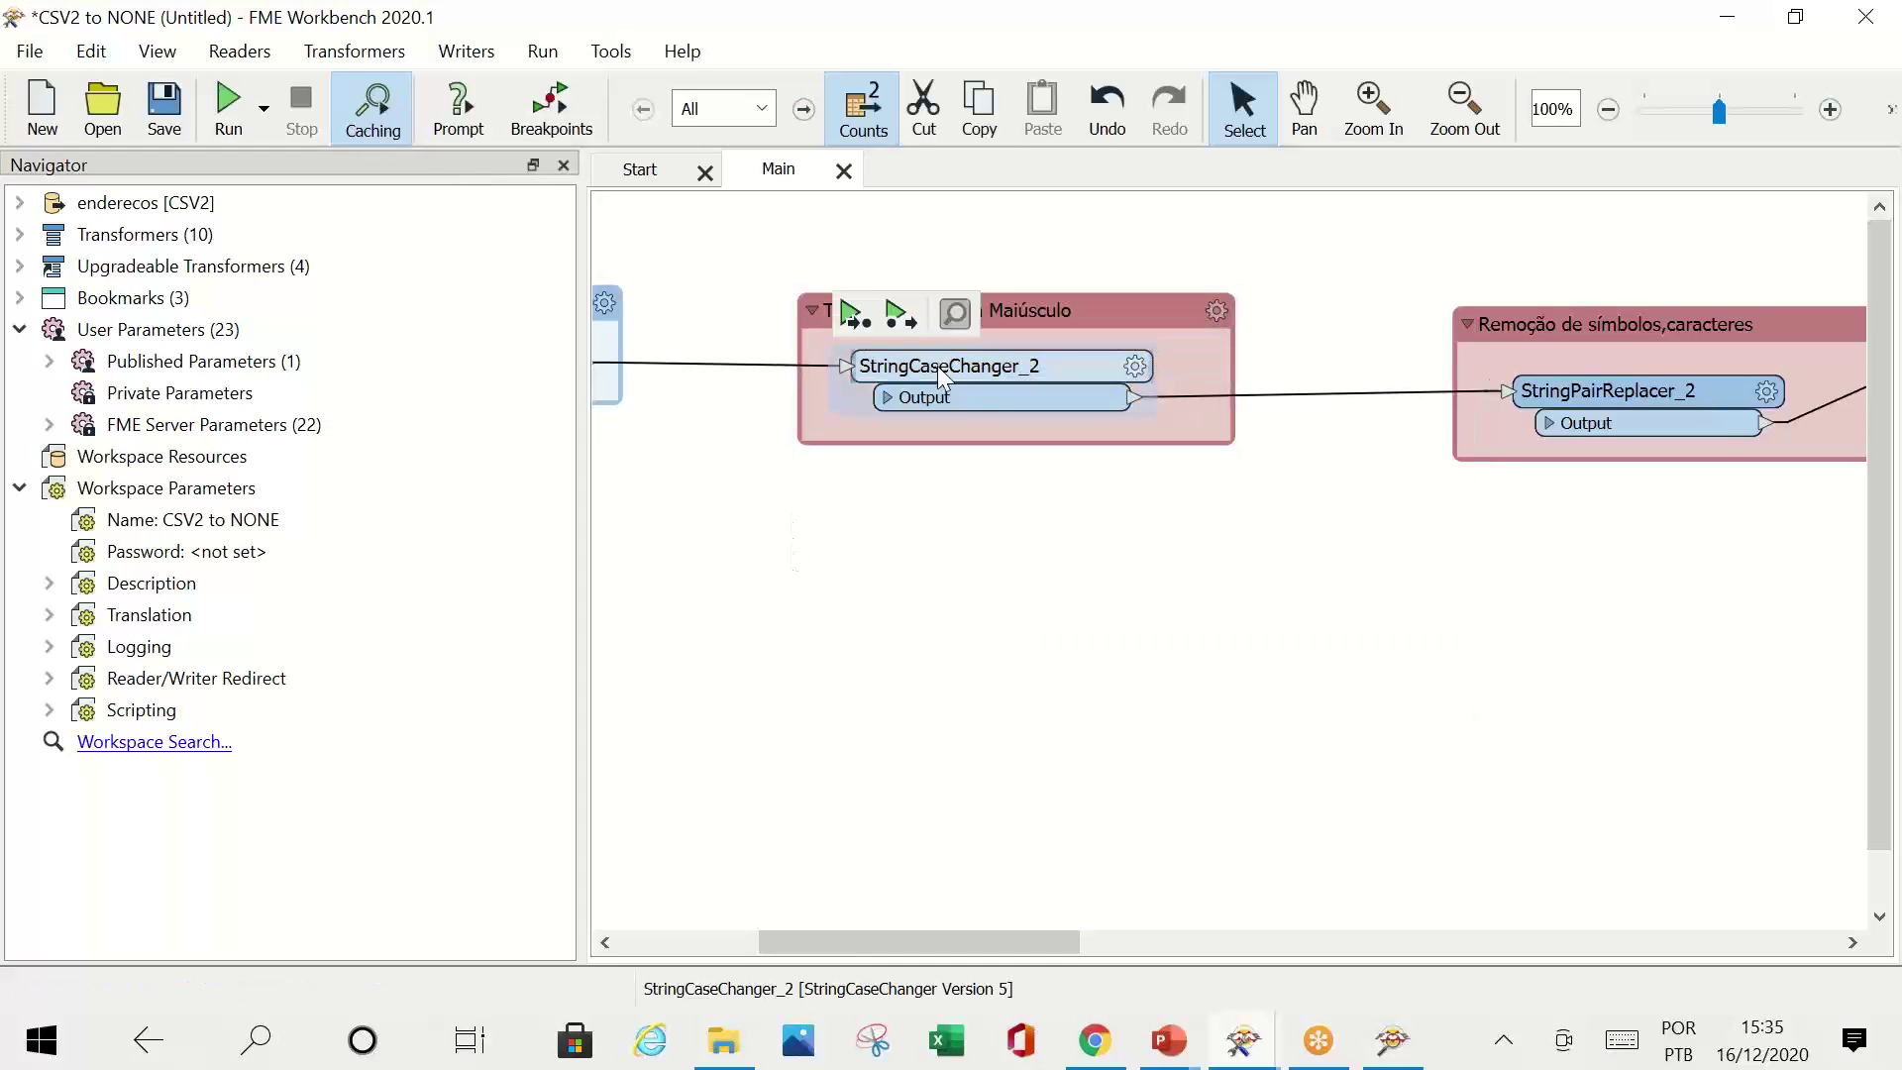
left_click(858, 325)
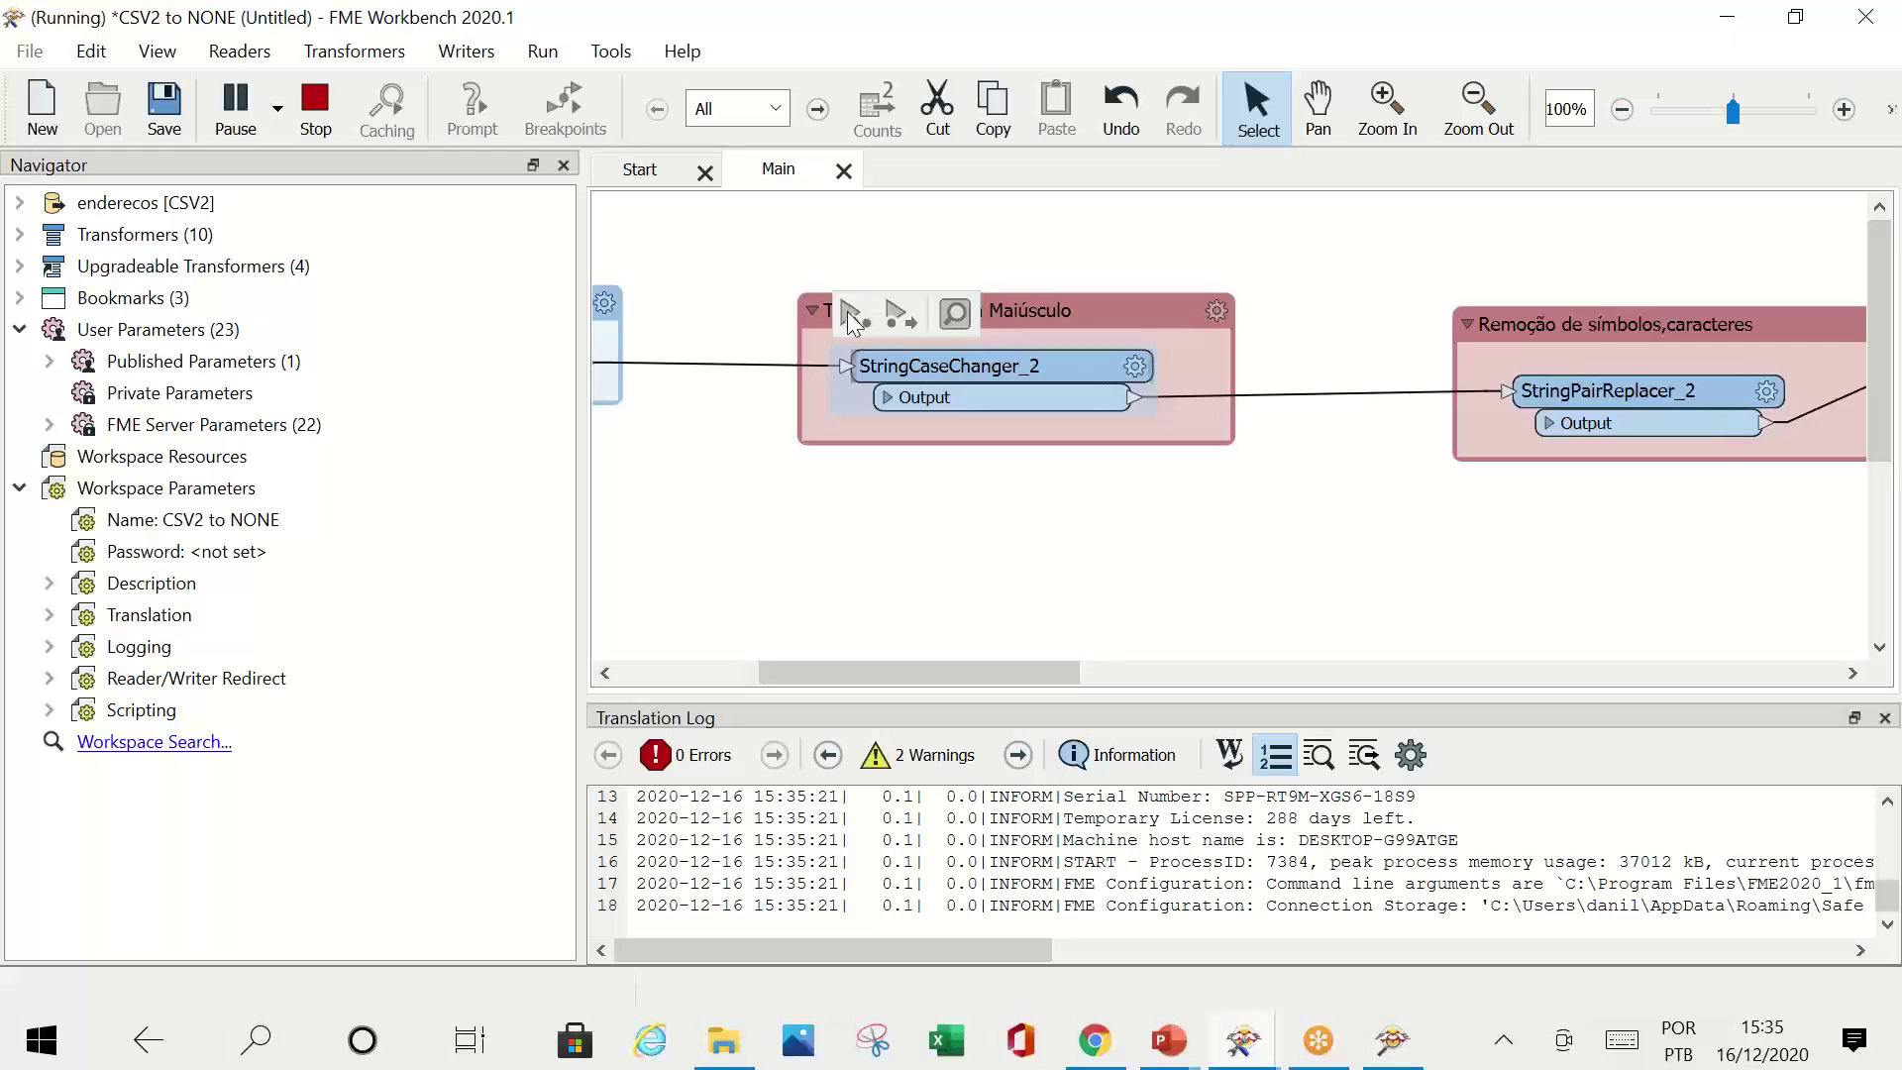
left_click(1114, 397)
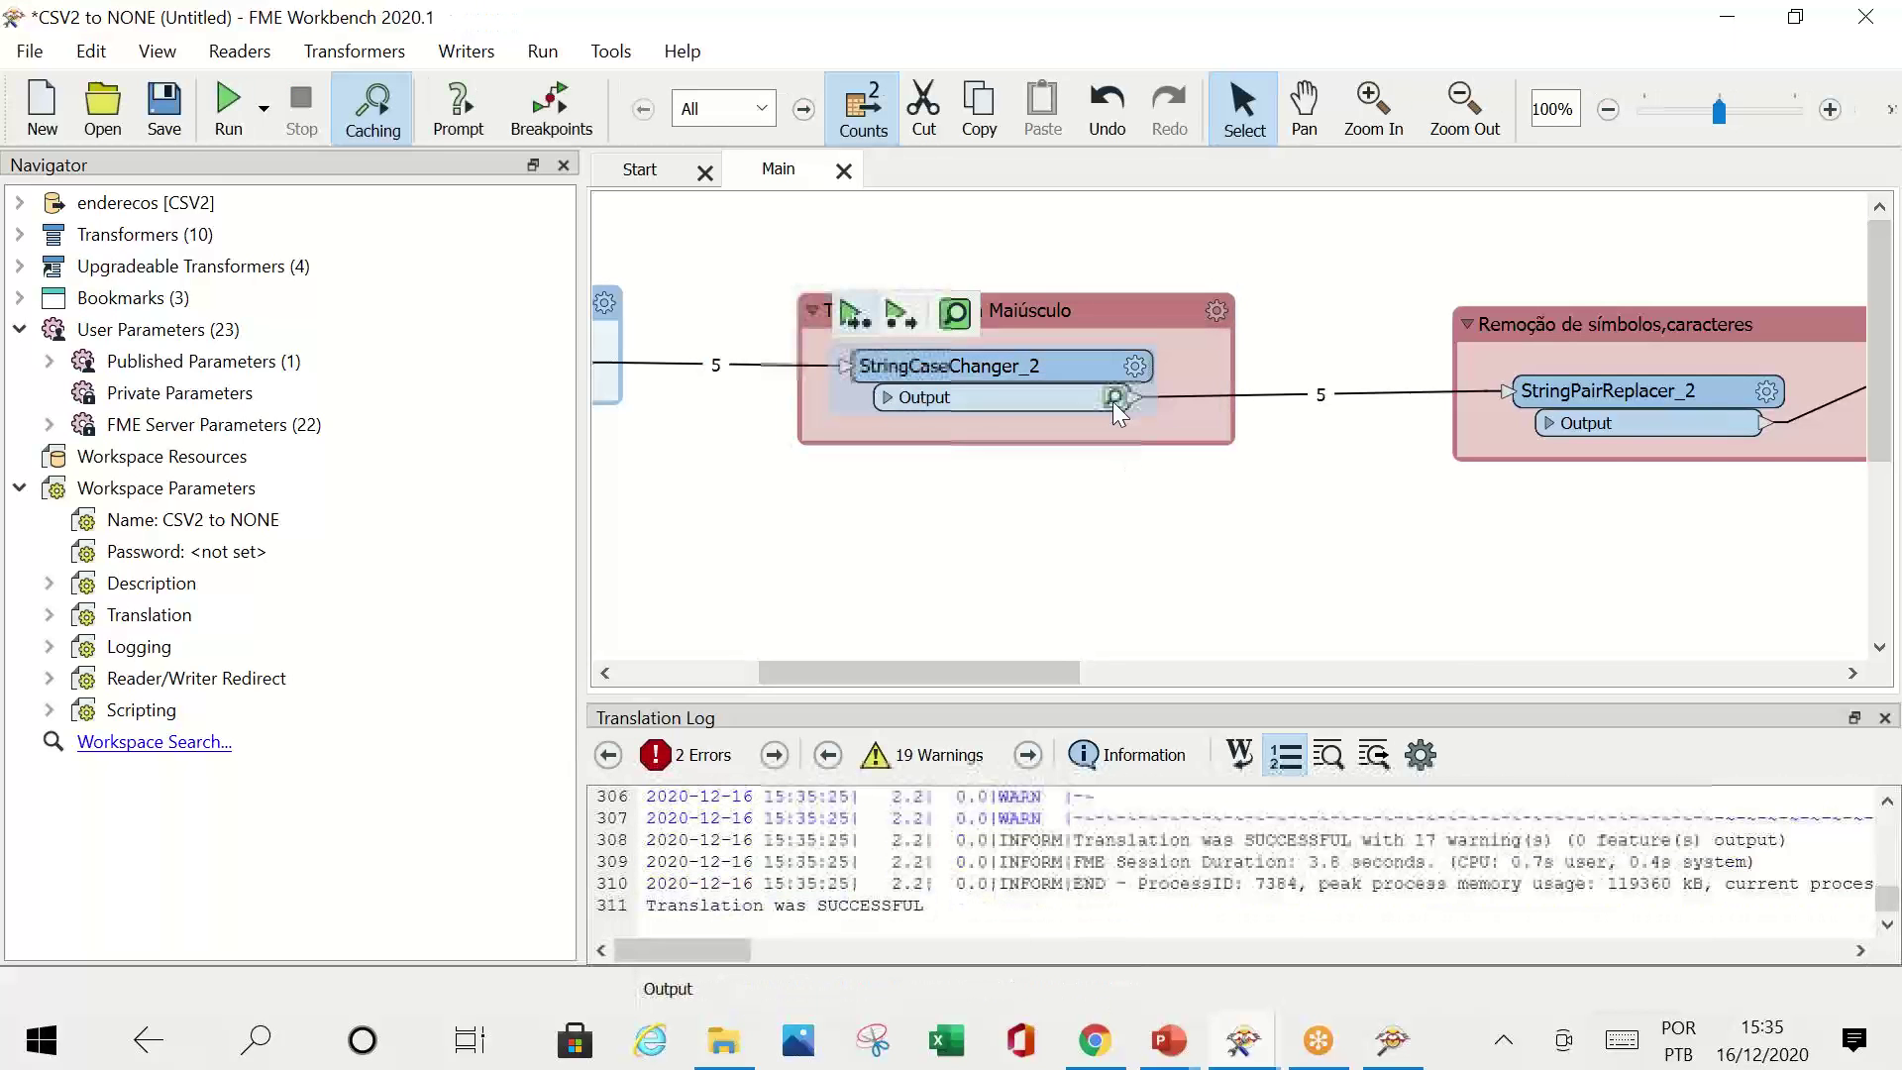
left_click(1404, 1045)
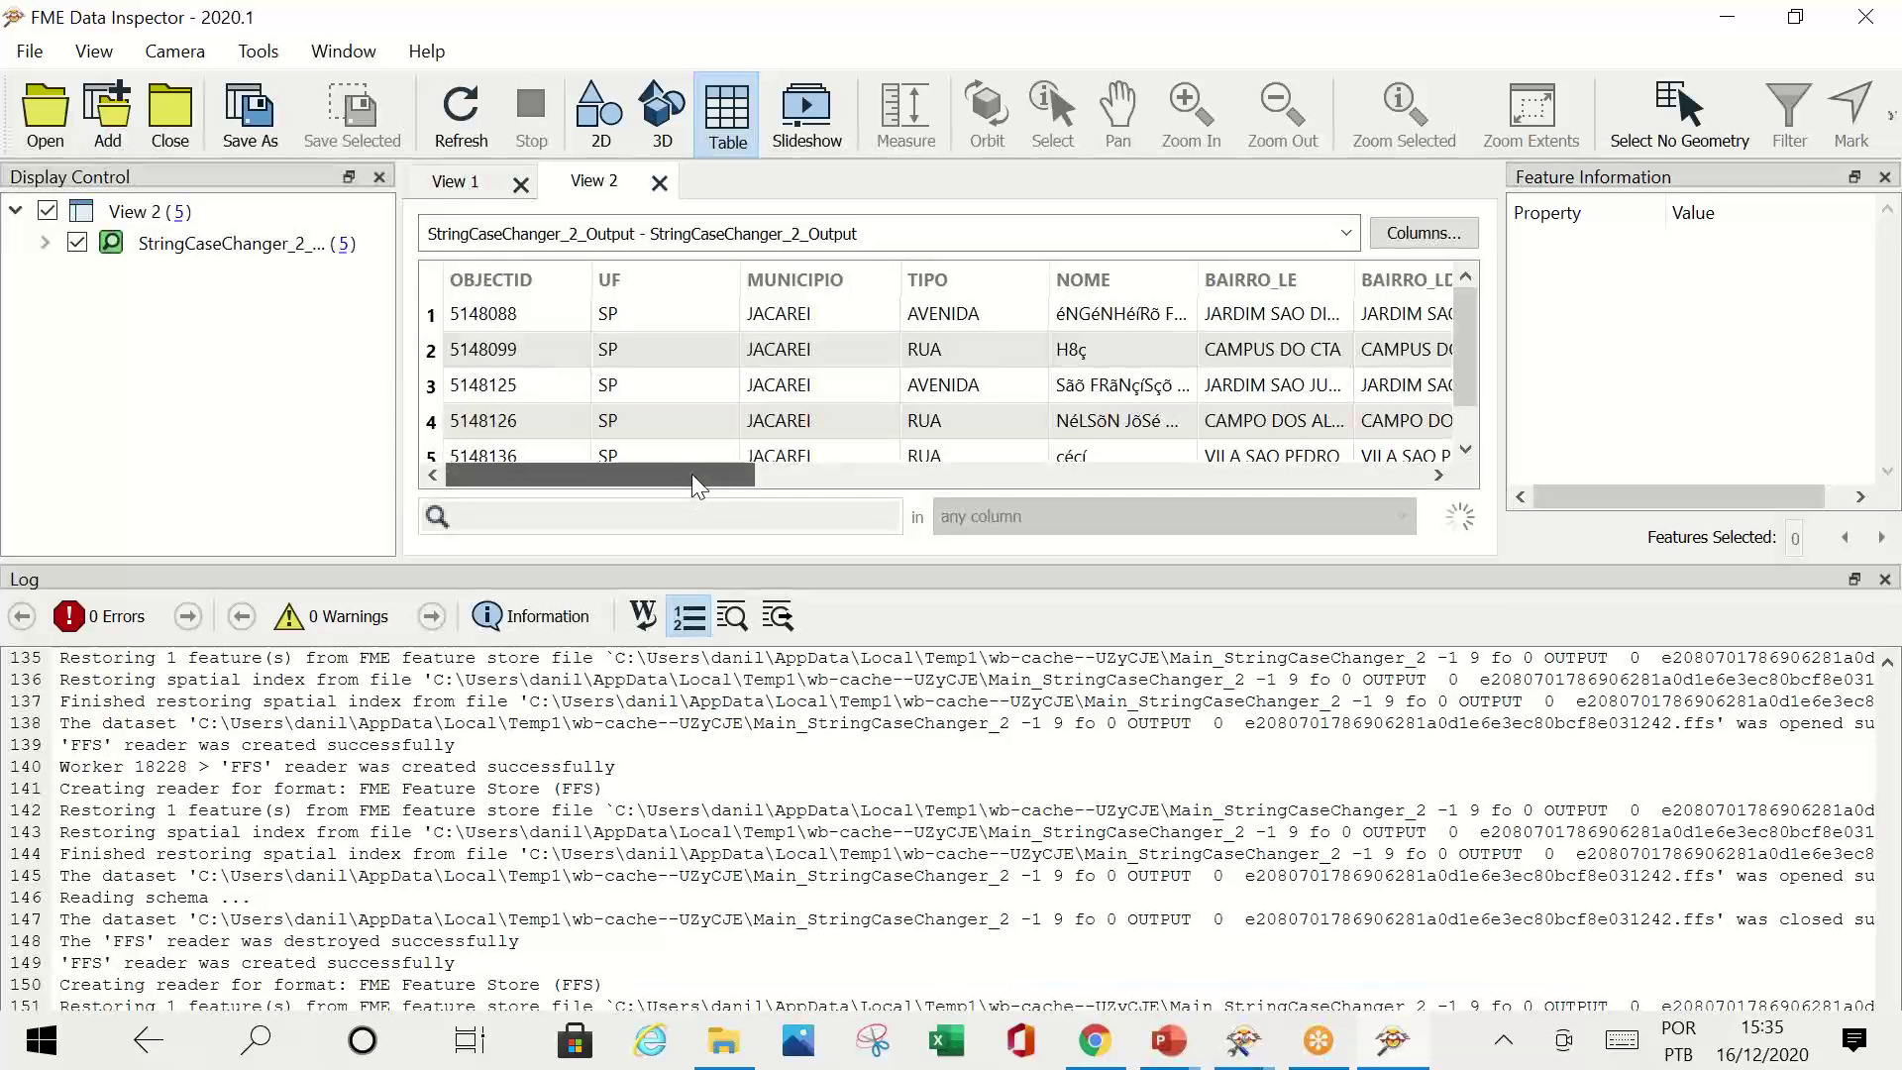
Step: Examine the ENDERECO column of the StringCaseChanger_2 output, viewing the full values in rows 2 and 3
left_click_drag(692, 473, 737, 487)
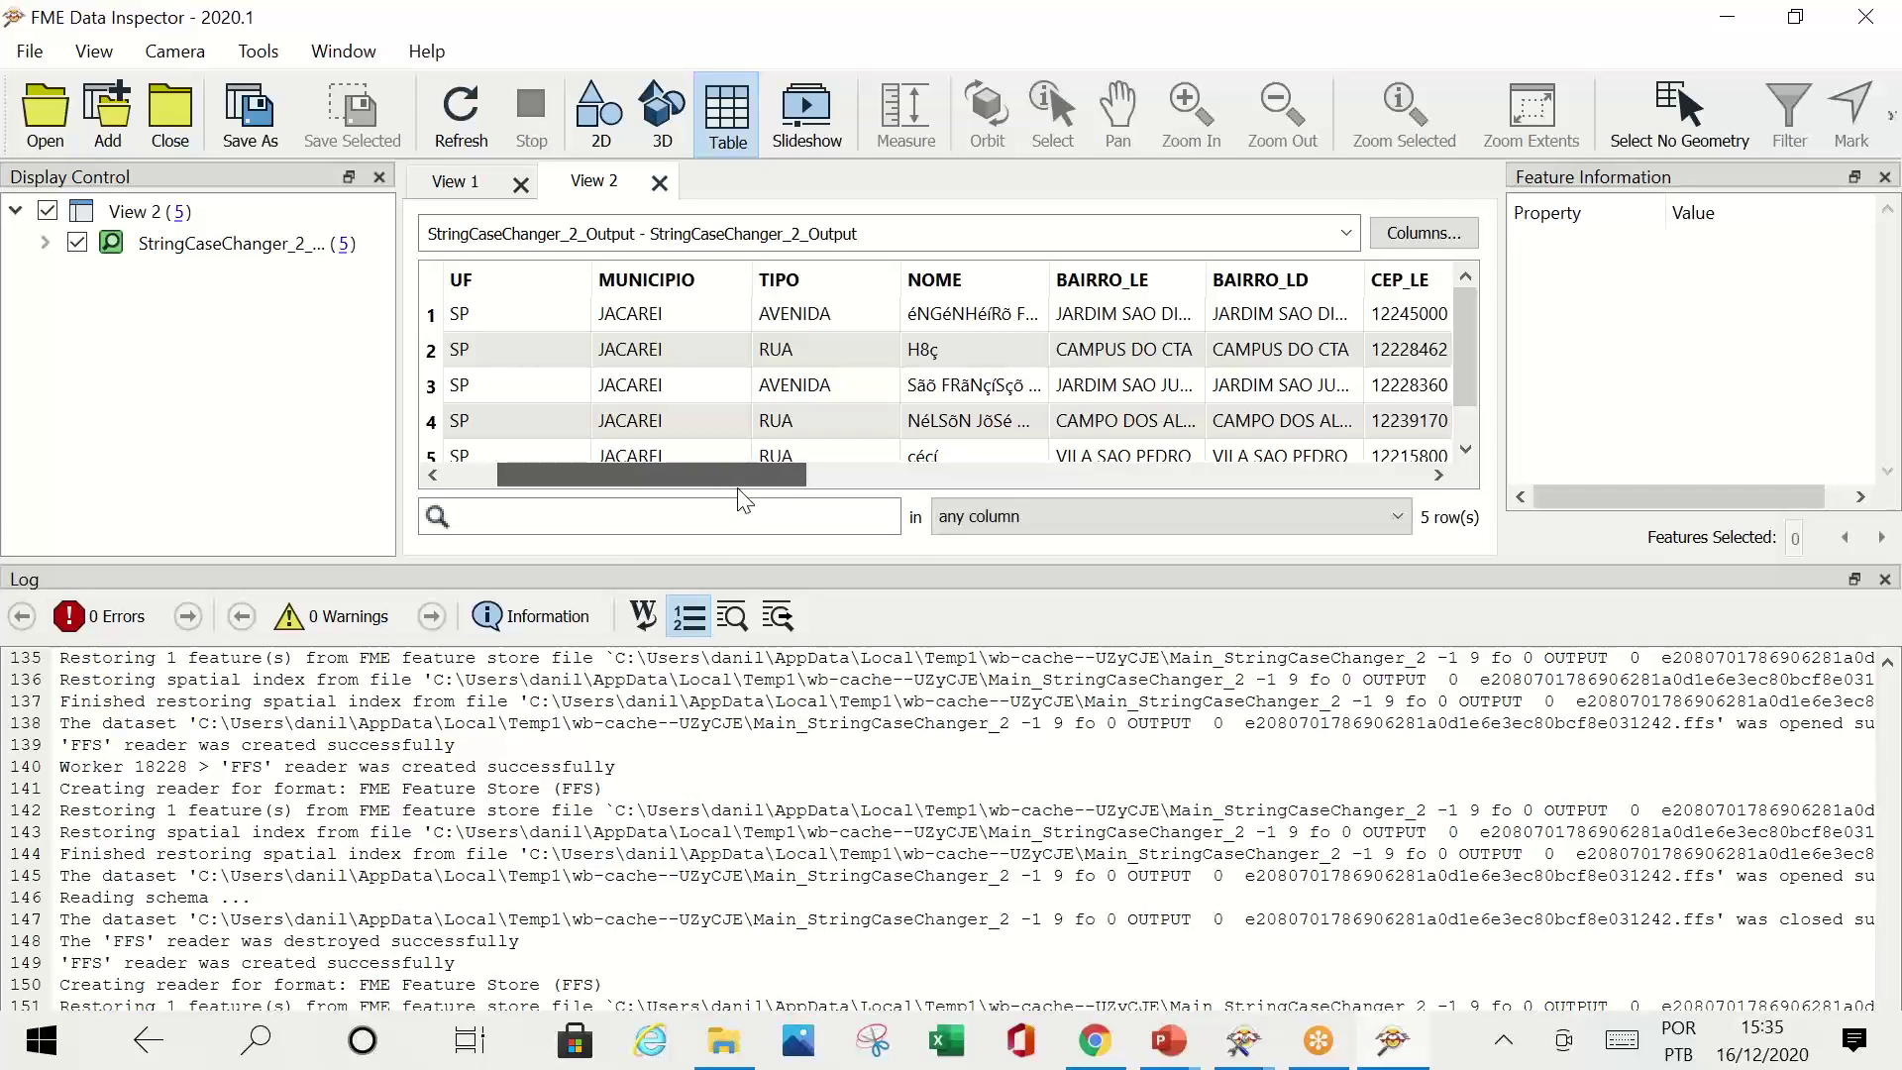
left_click_drag(745, 501, 1412, 553)
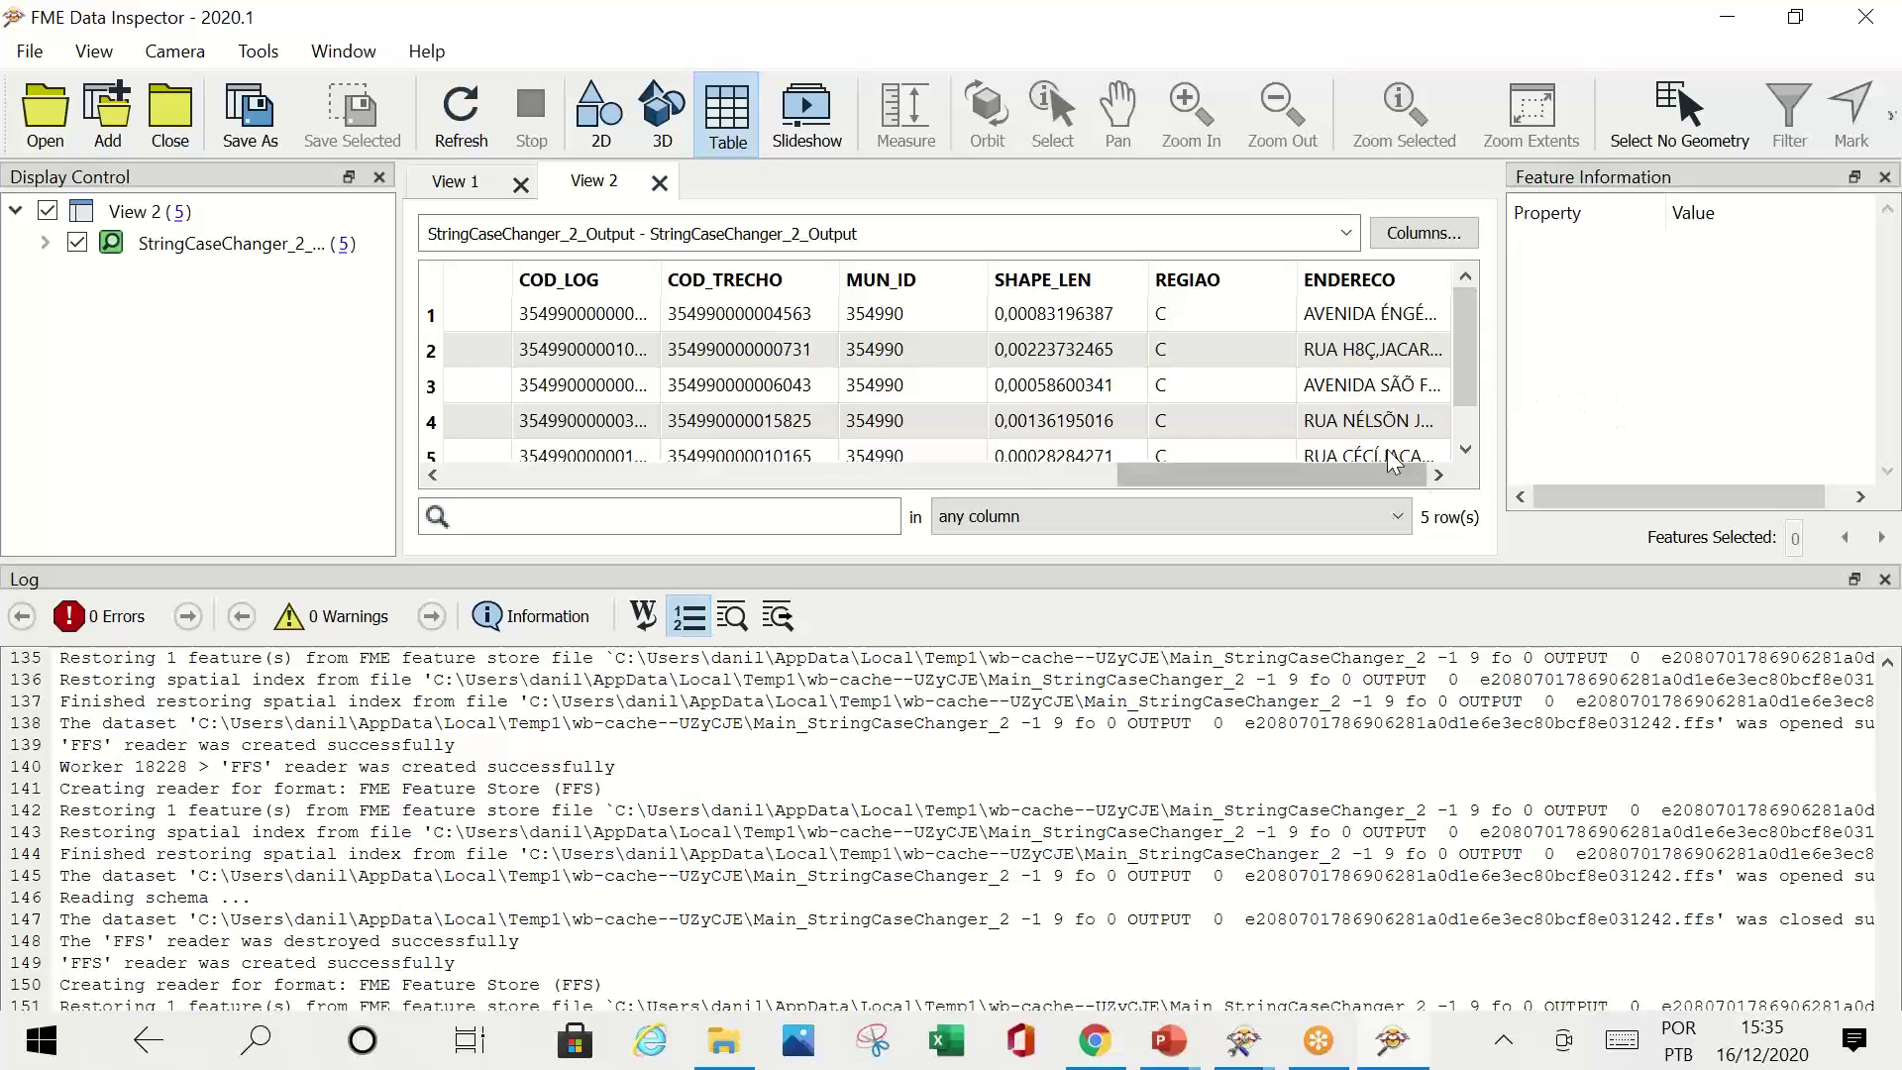
left_click(1367, 328)
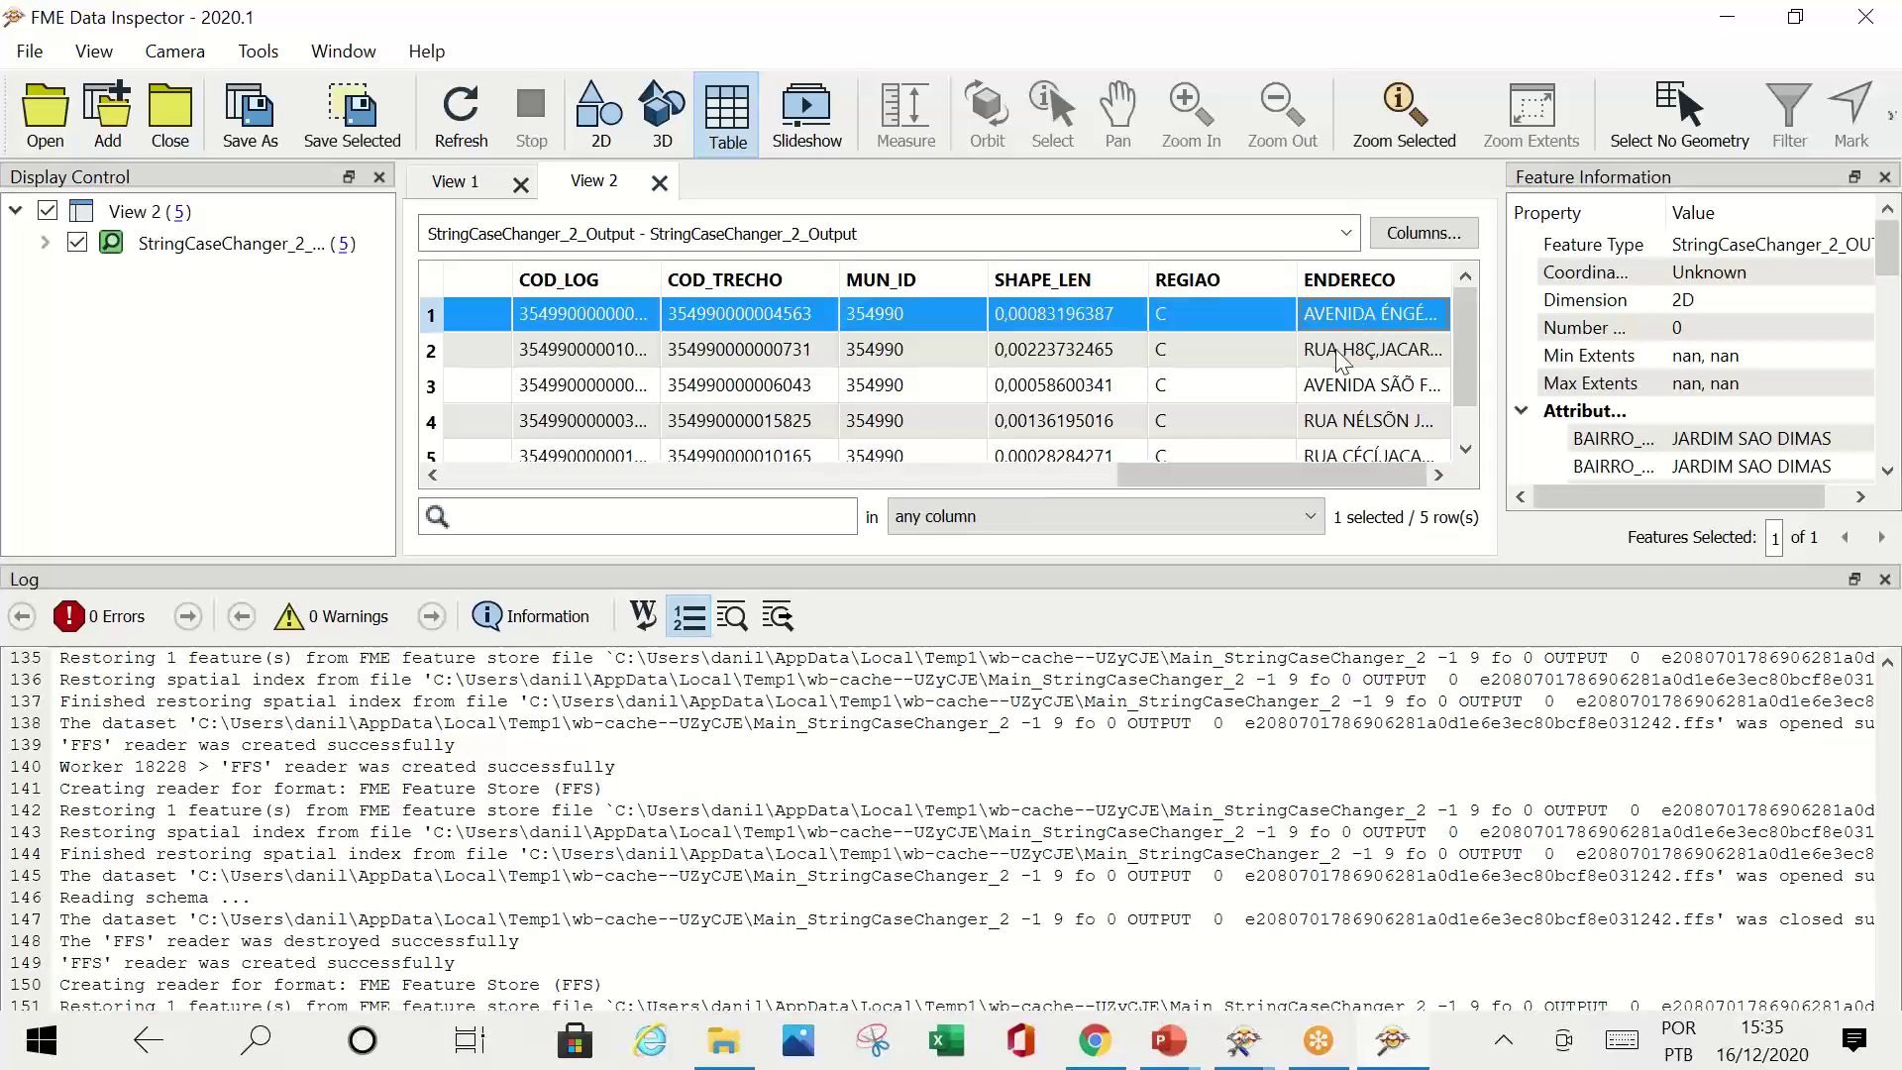
double_click(1408, 361)
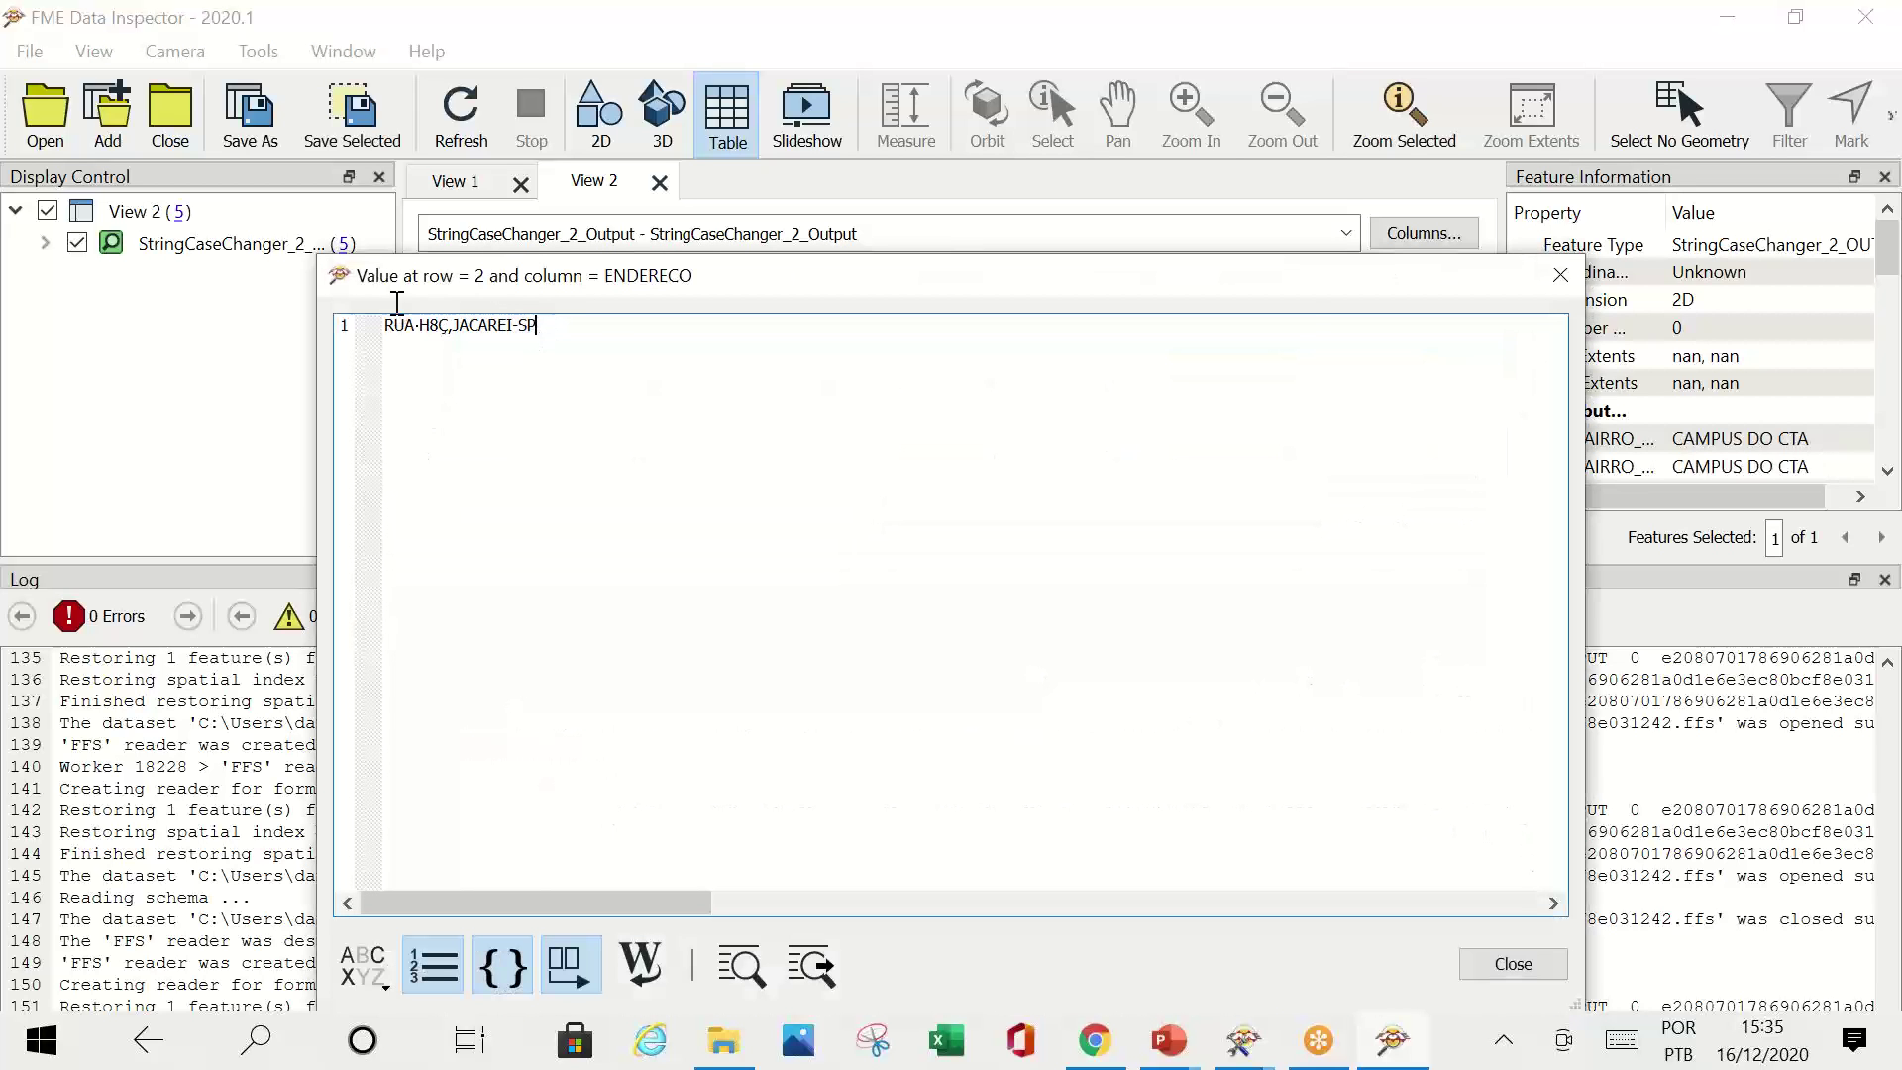
left_click(1559, 275)
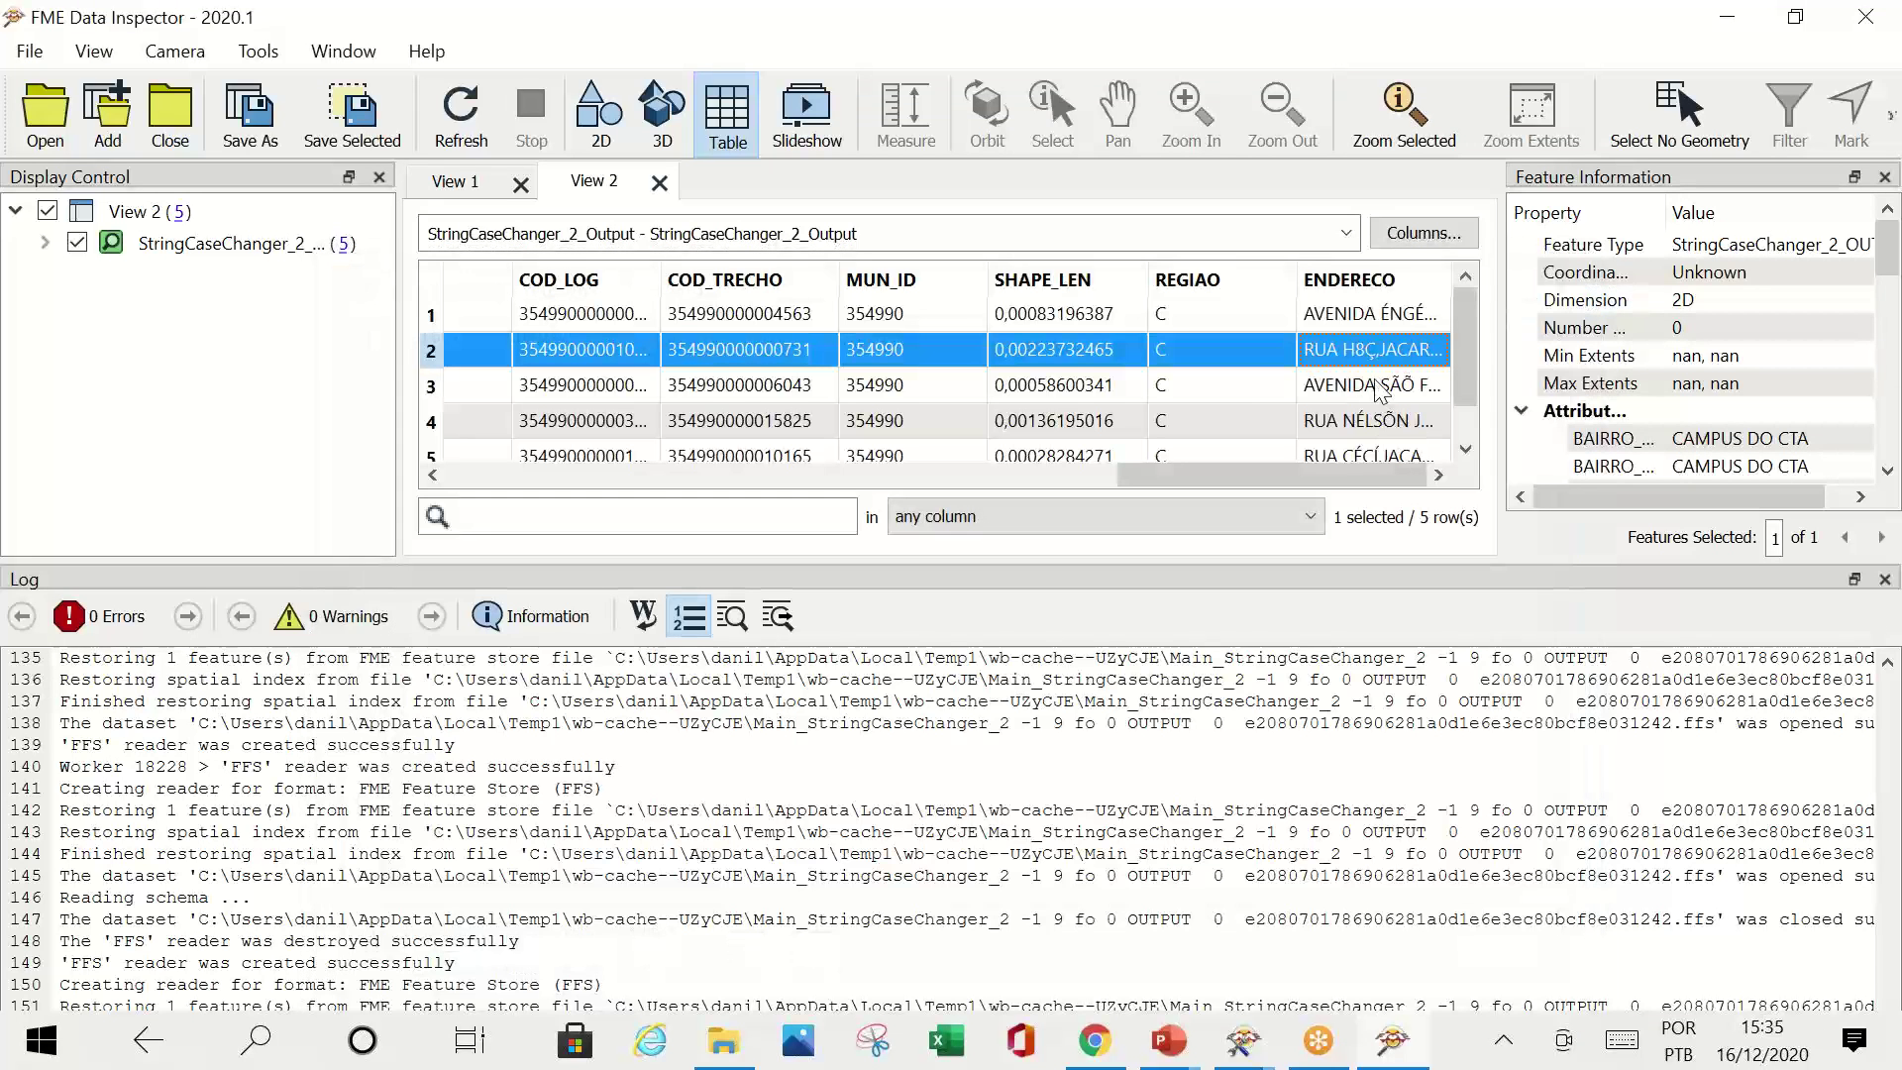
double_click(1382, 385)
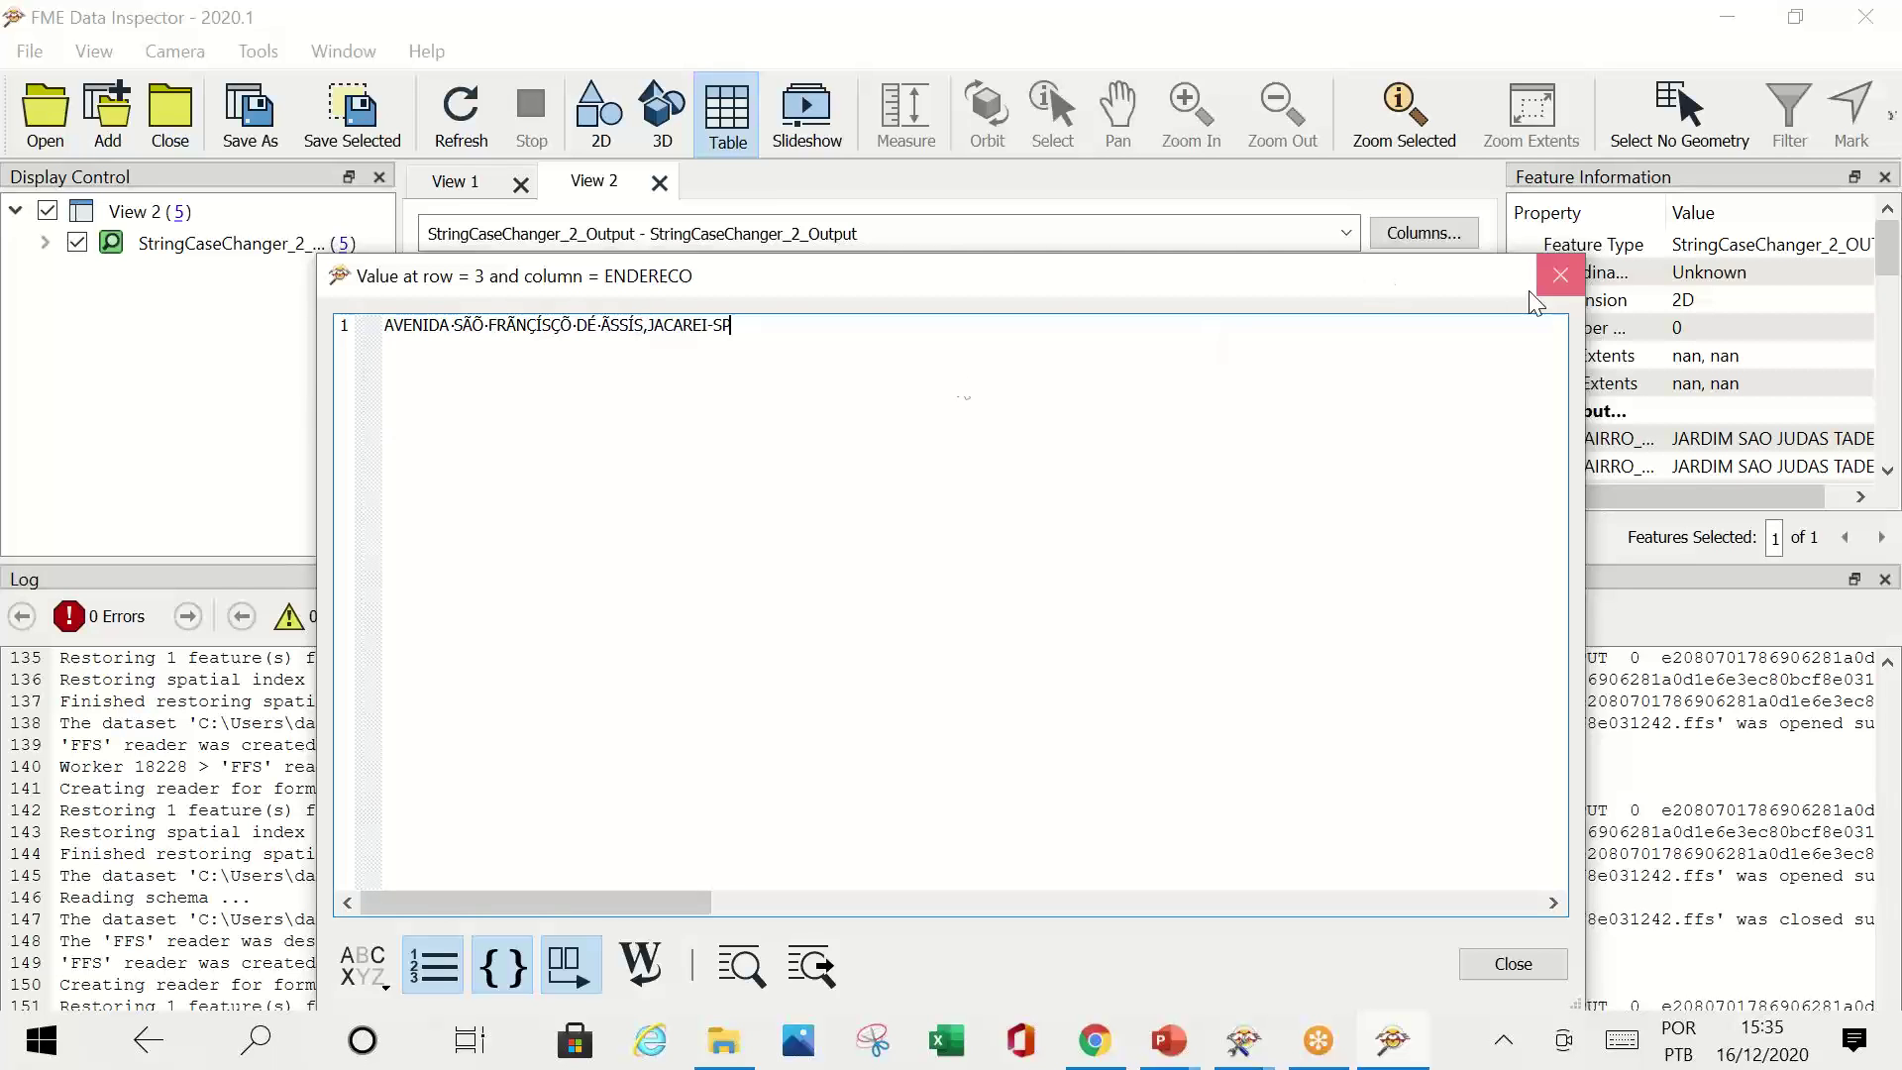
left_click(1560, 274)
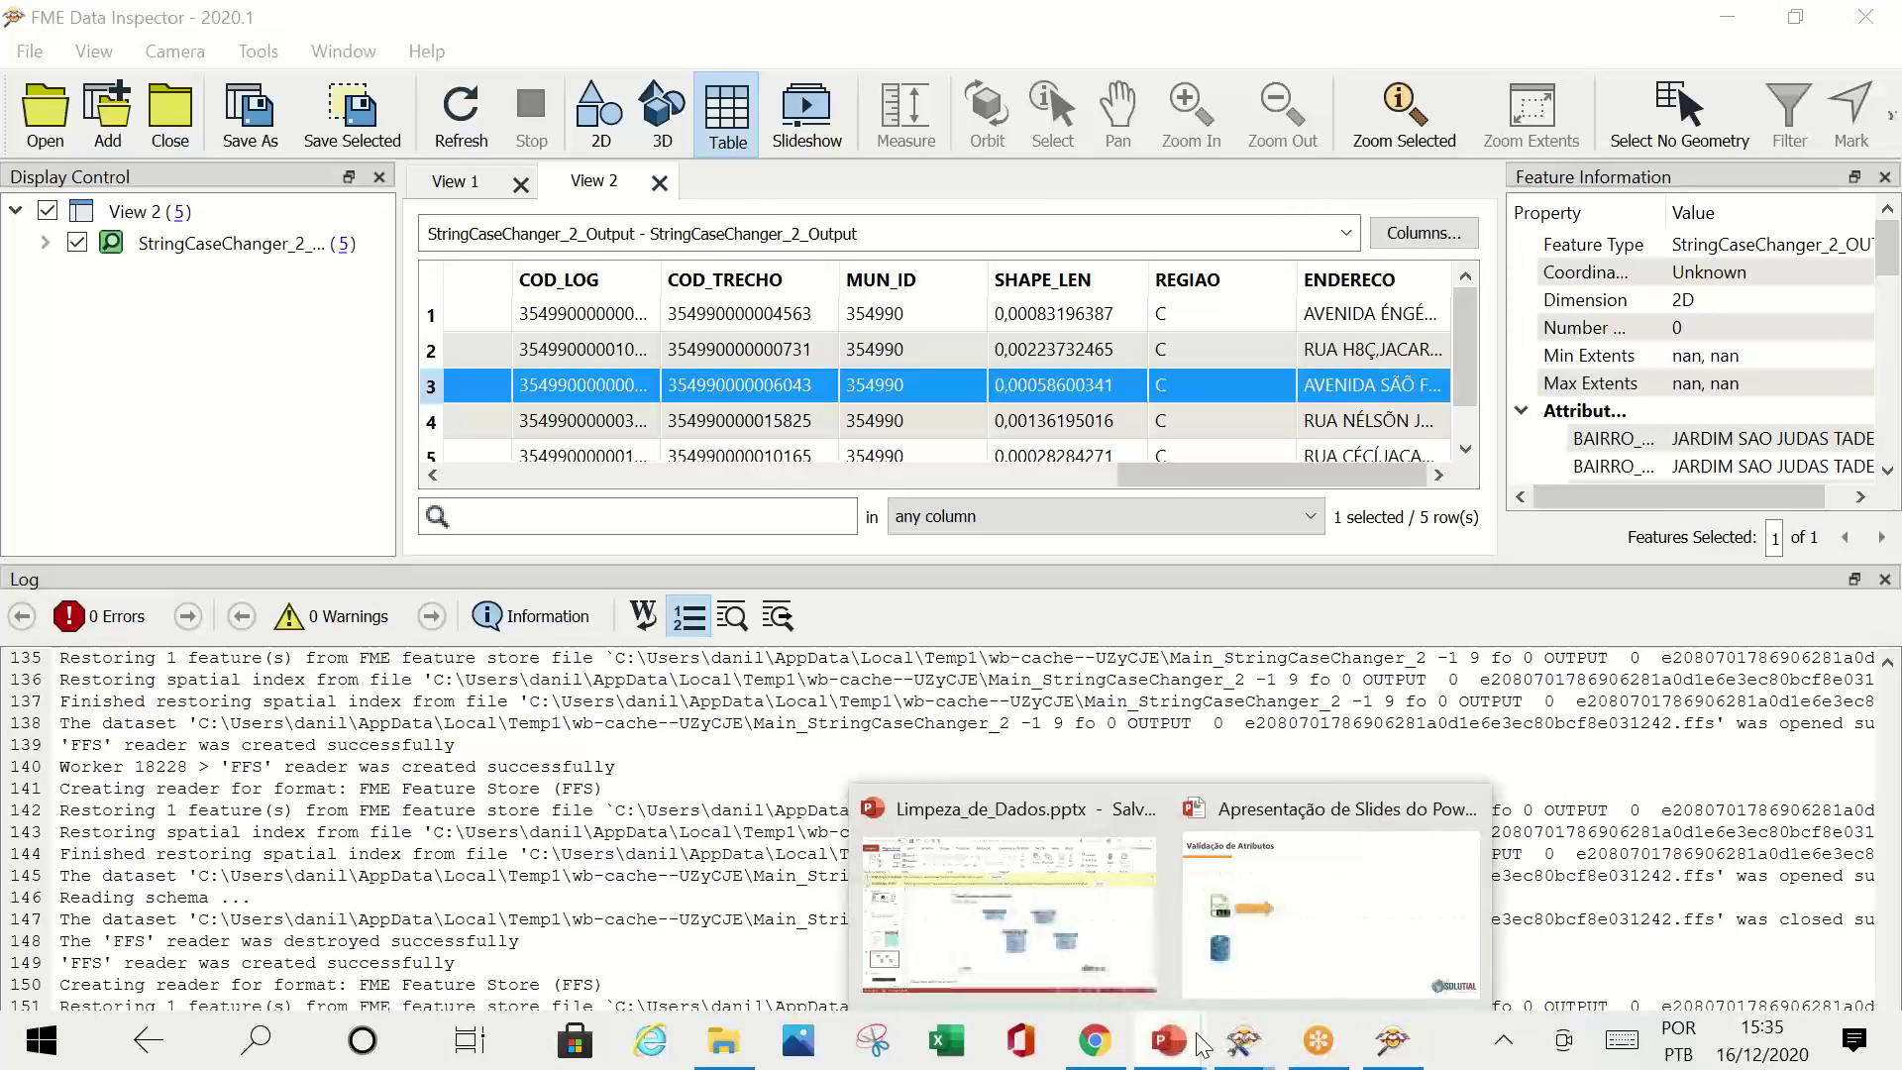
Step: Switch back to the CSV2 to NONE workspace in FME Workbench, and collapse, shift slightly and re-expand the "Remoção de símbolos,caracteres" bookmark
mouse_move(1243, 1040)
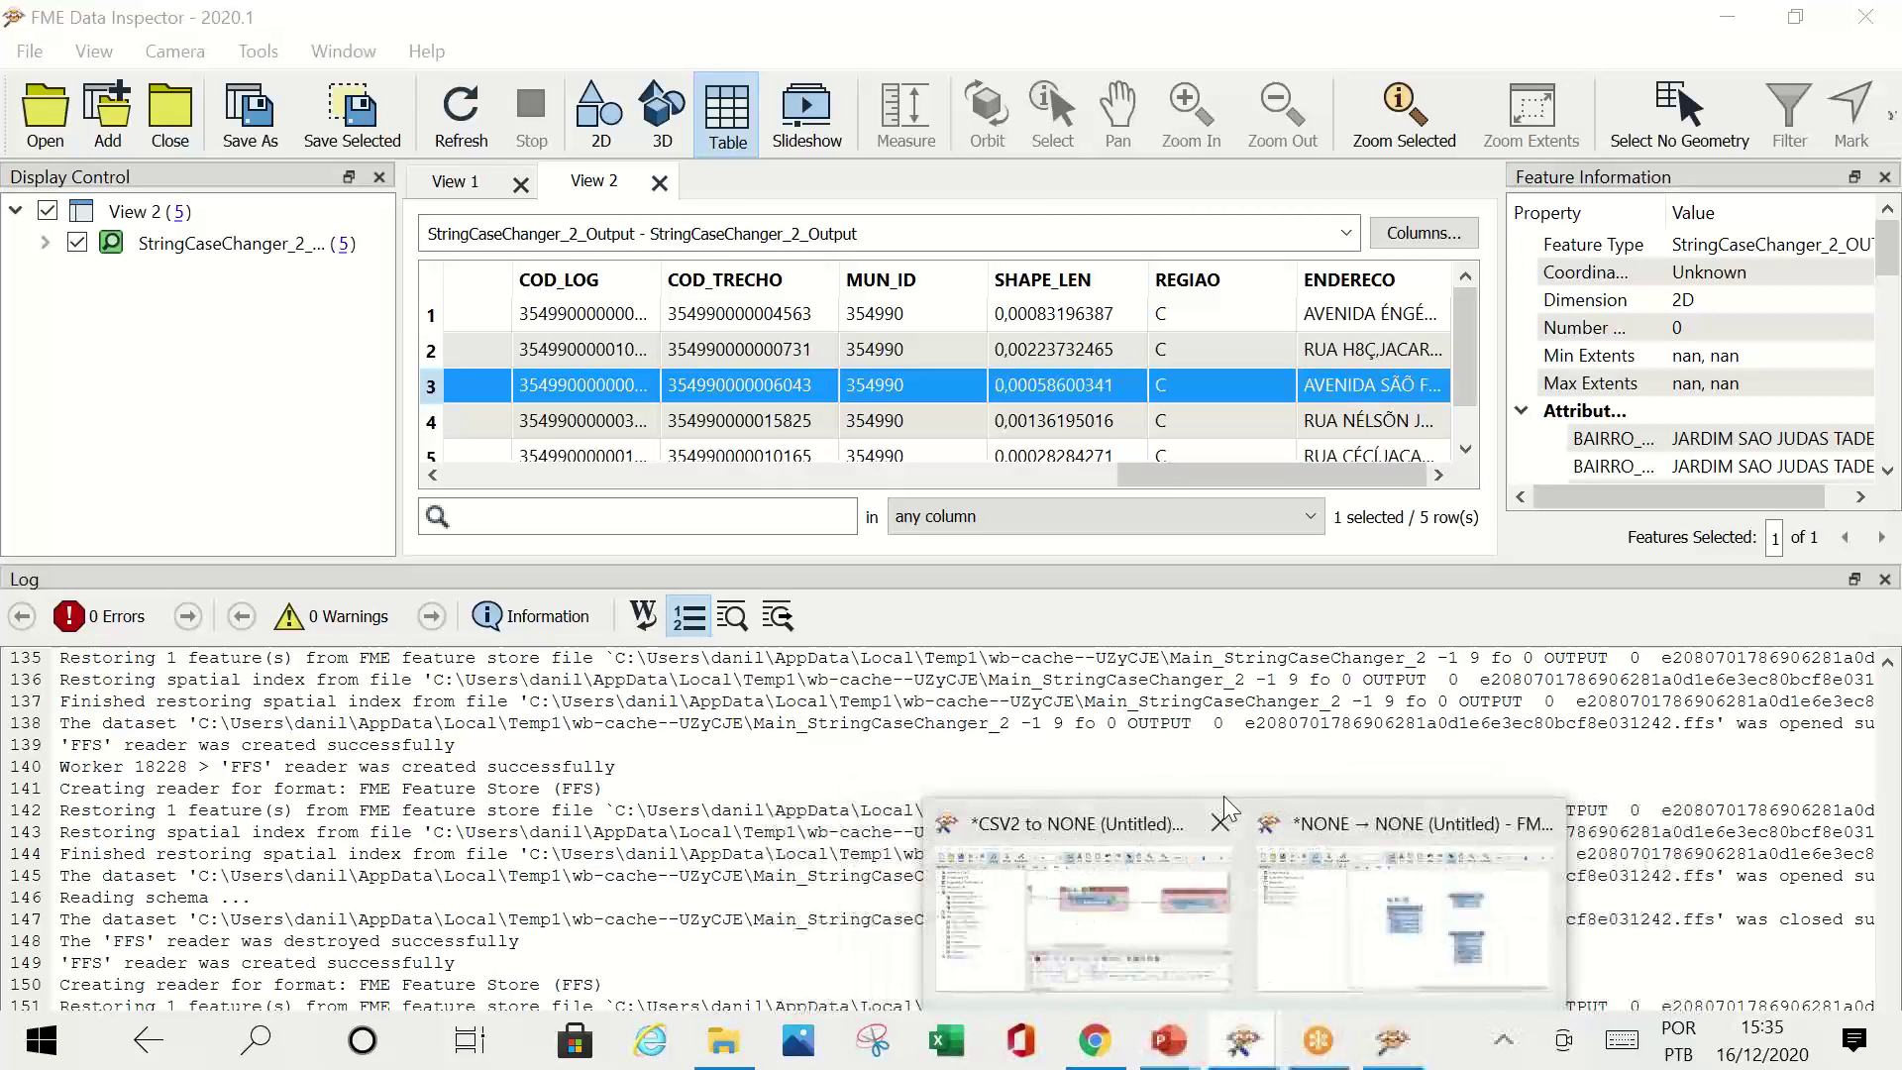
left_click(1041, 928)
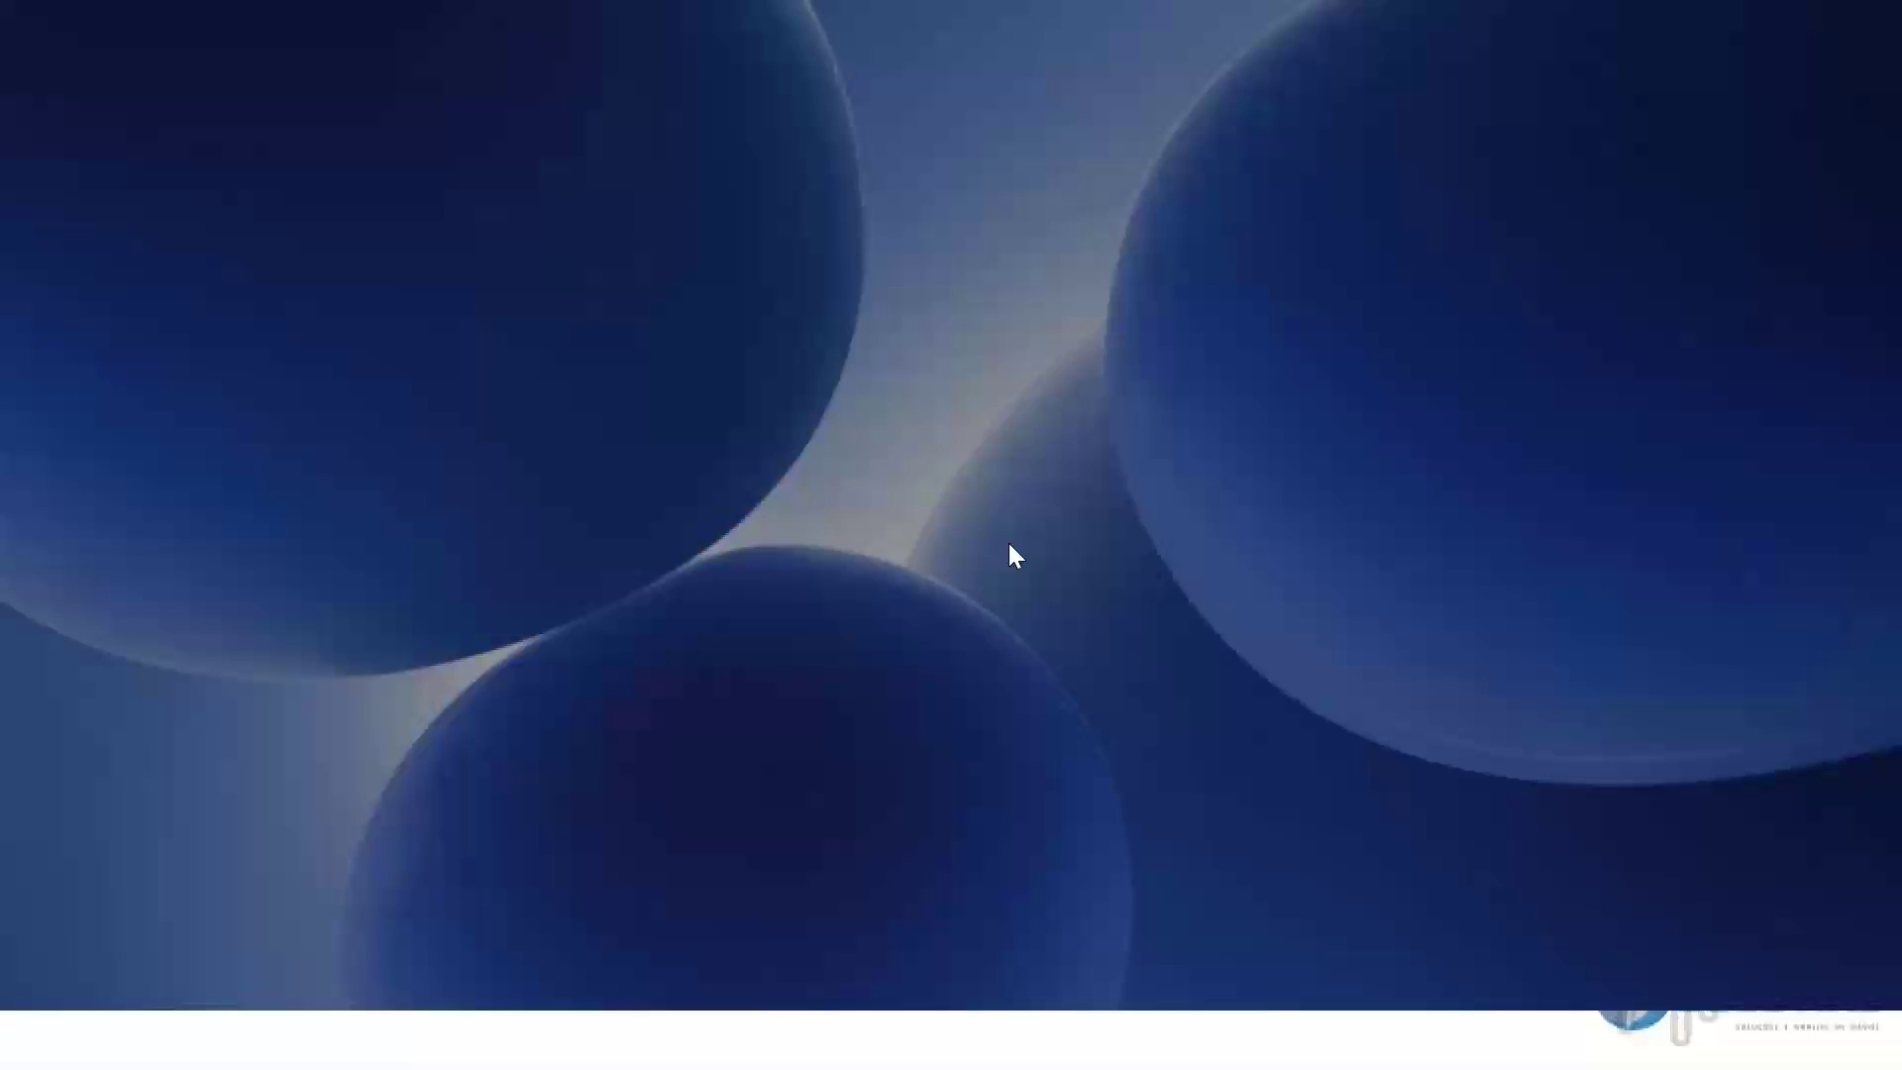
scroll(881, 401, "down", 2)
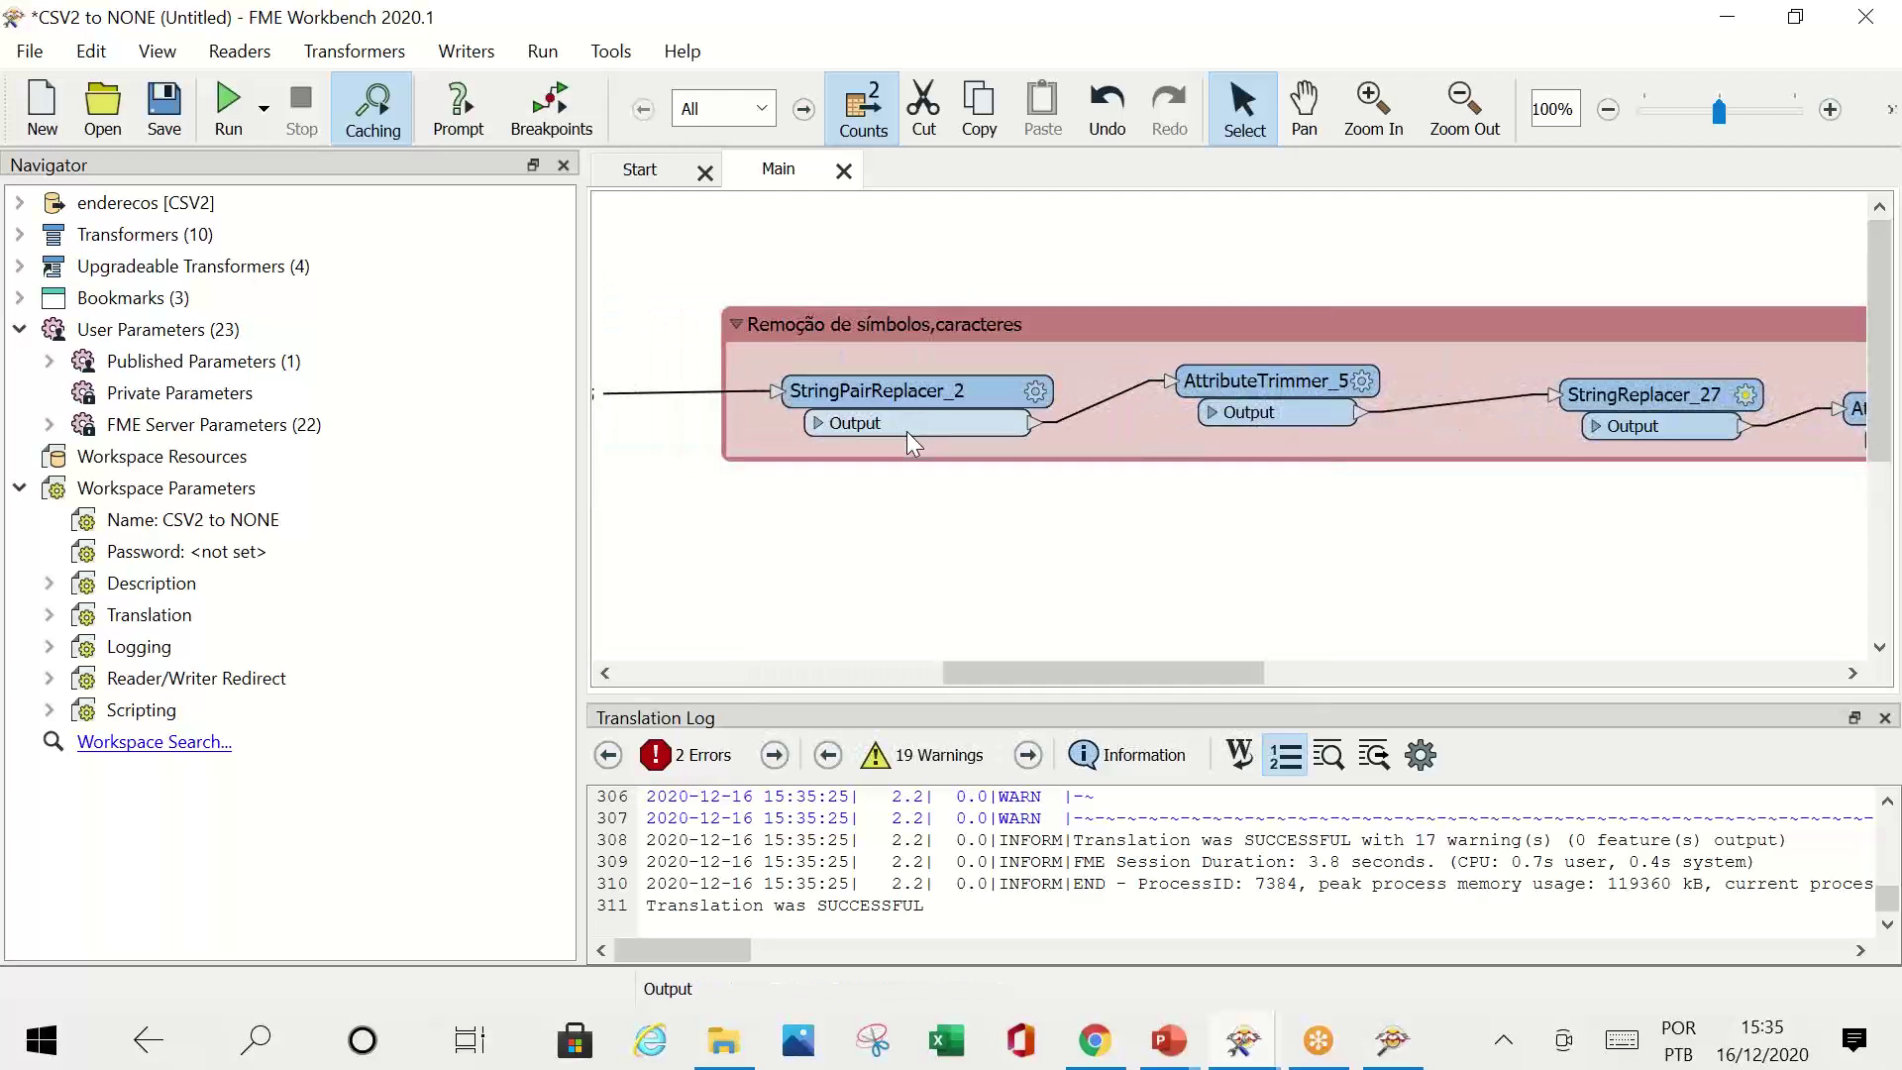
scroll(939, 429, "down", 2)
left_click_drag(989, 678, 1074, 672)
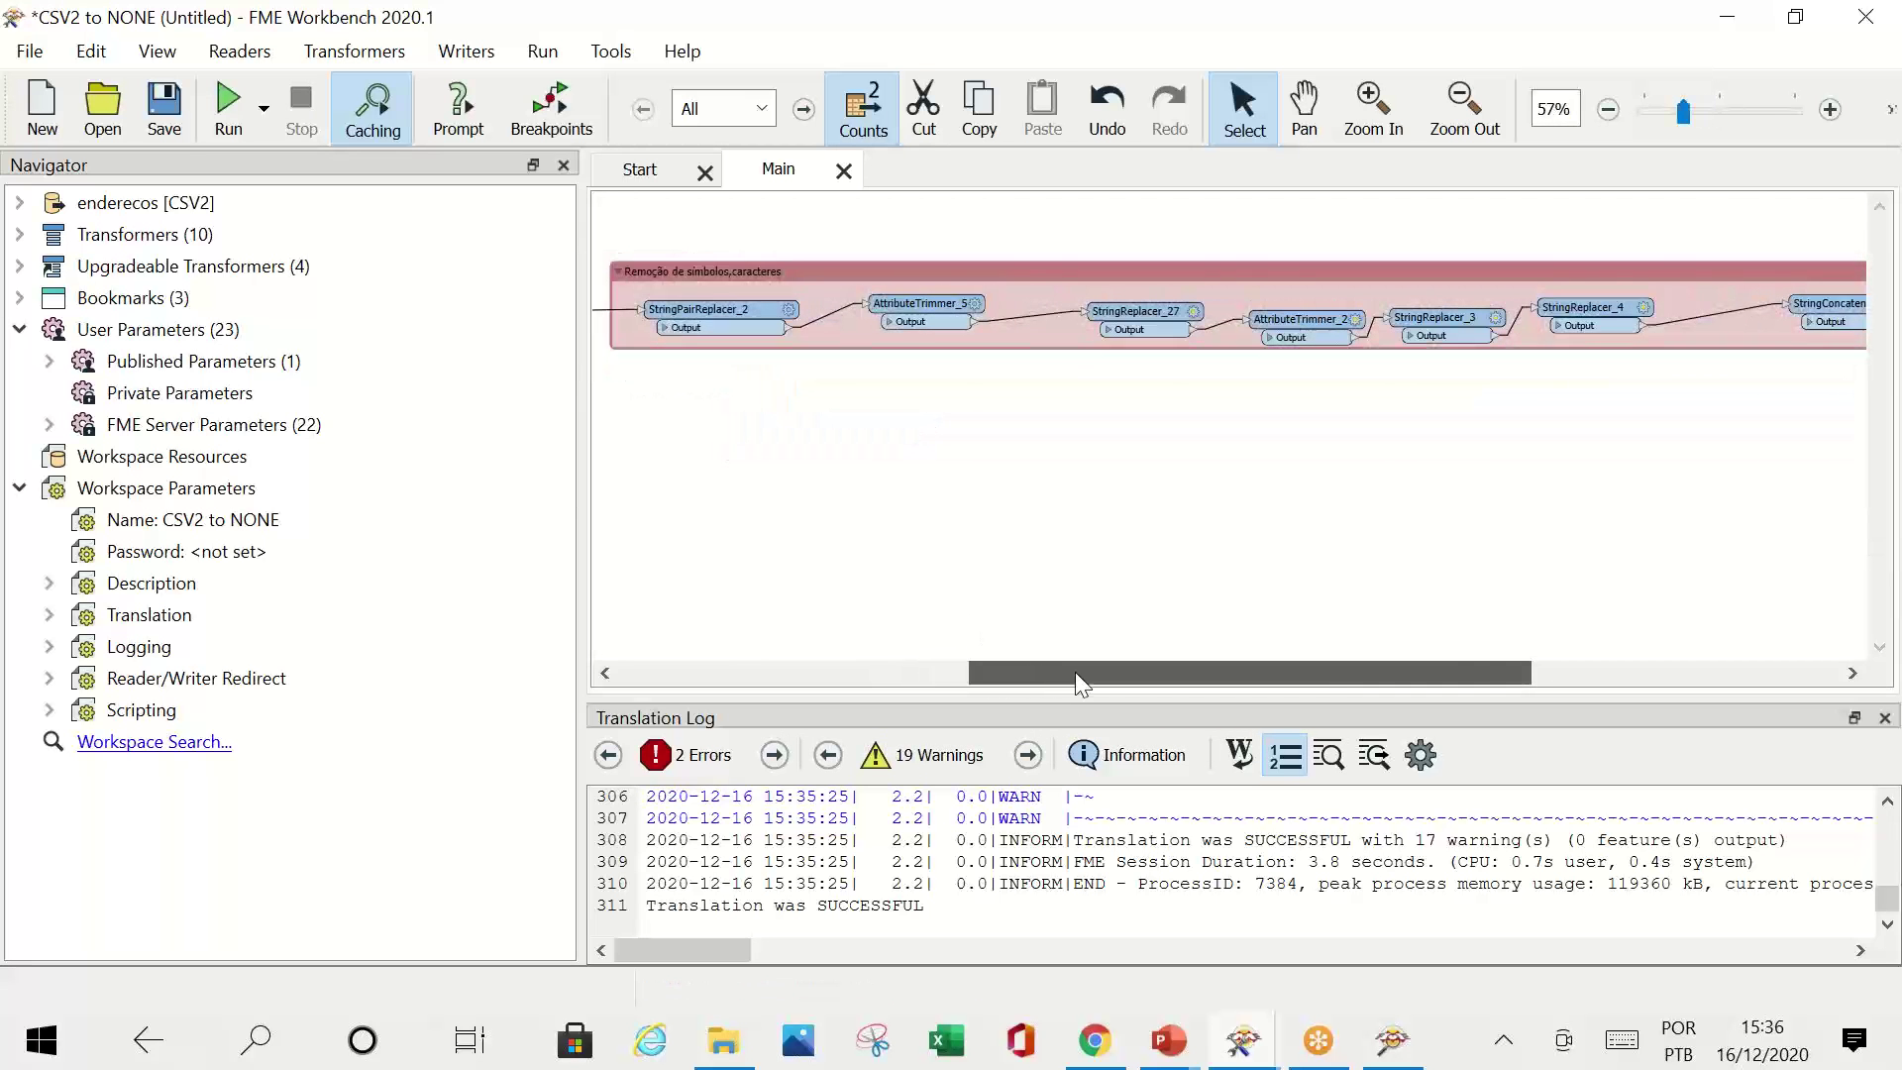
left_click(621, 270)
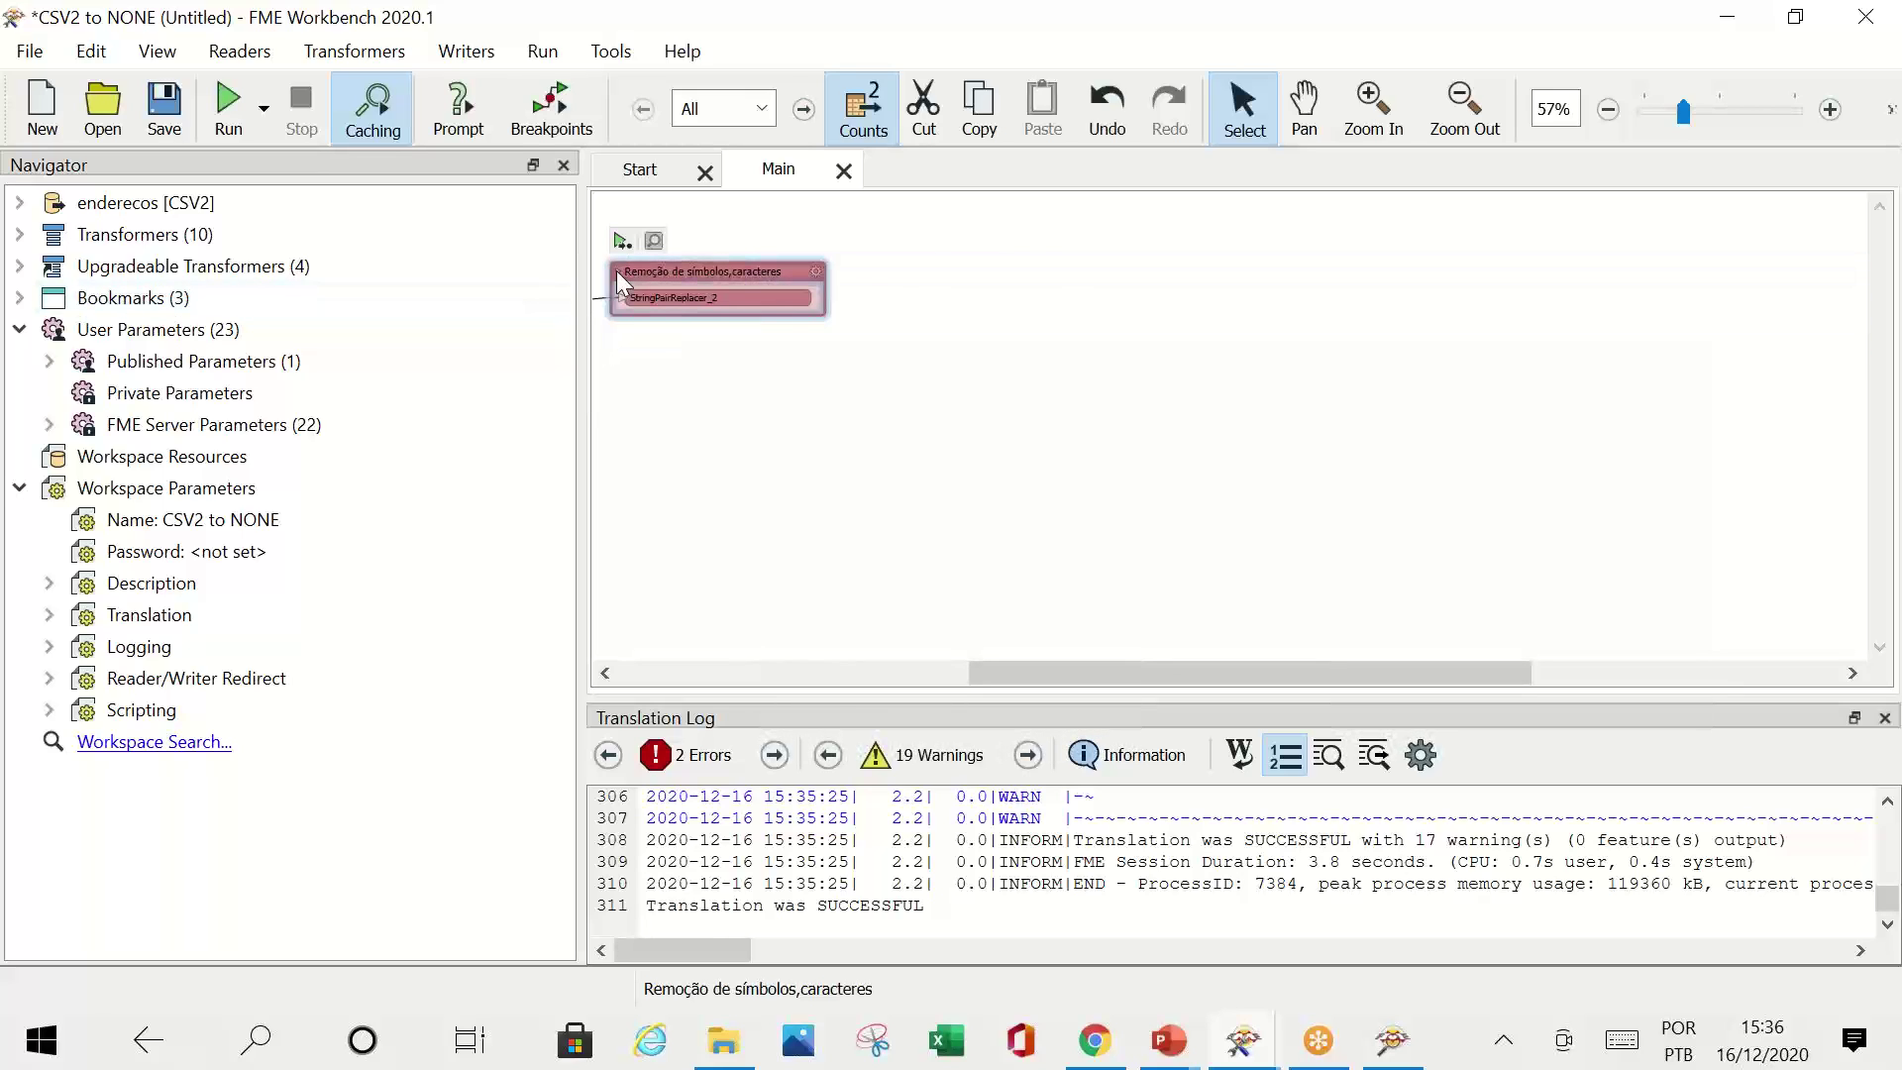
left_click_drag(620, 275, 725, 297)
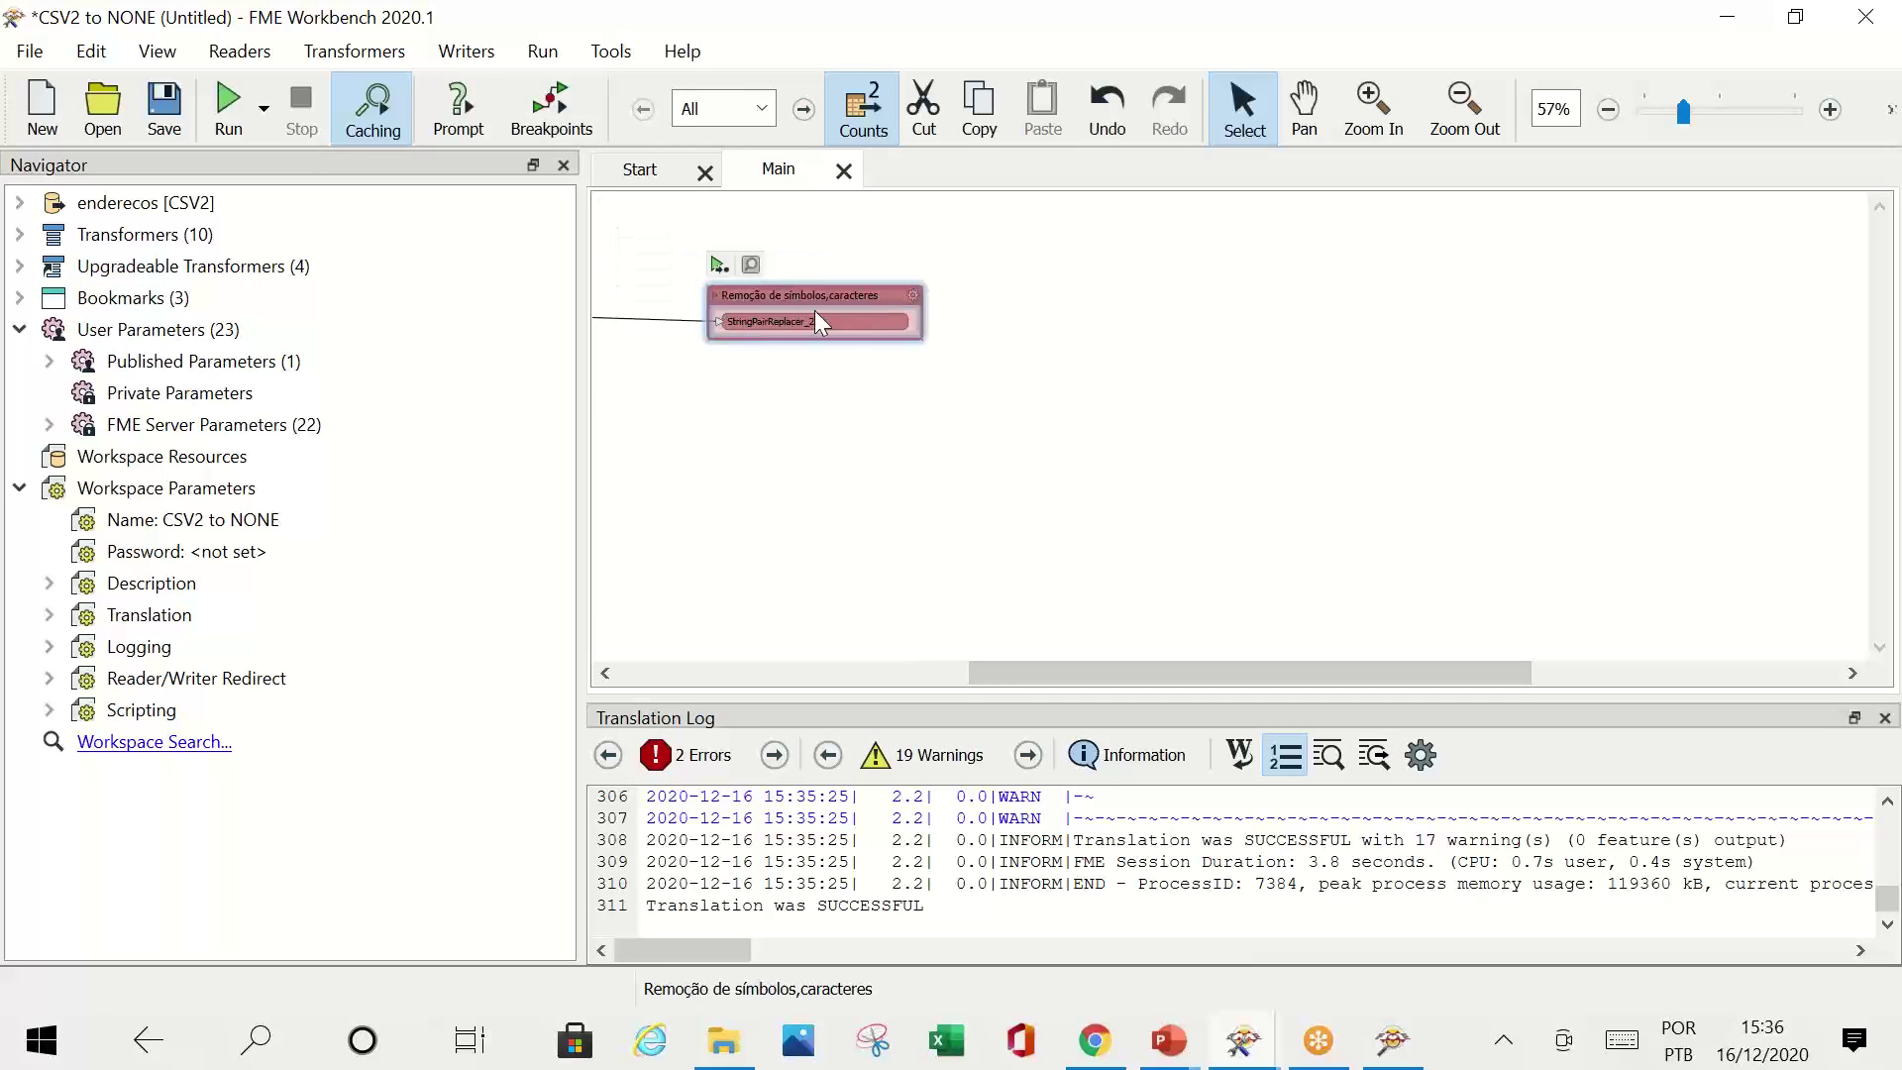
left_click(715, 296)
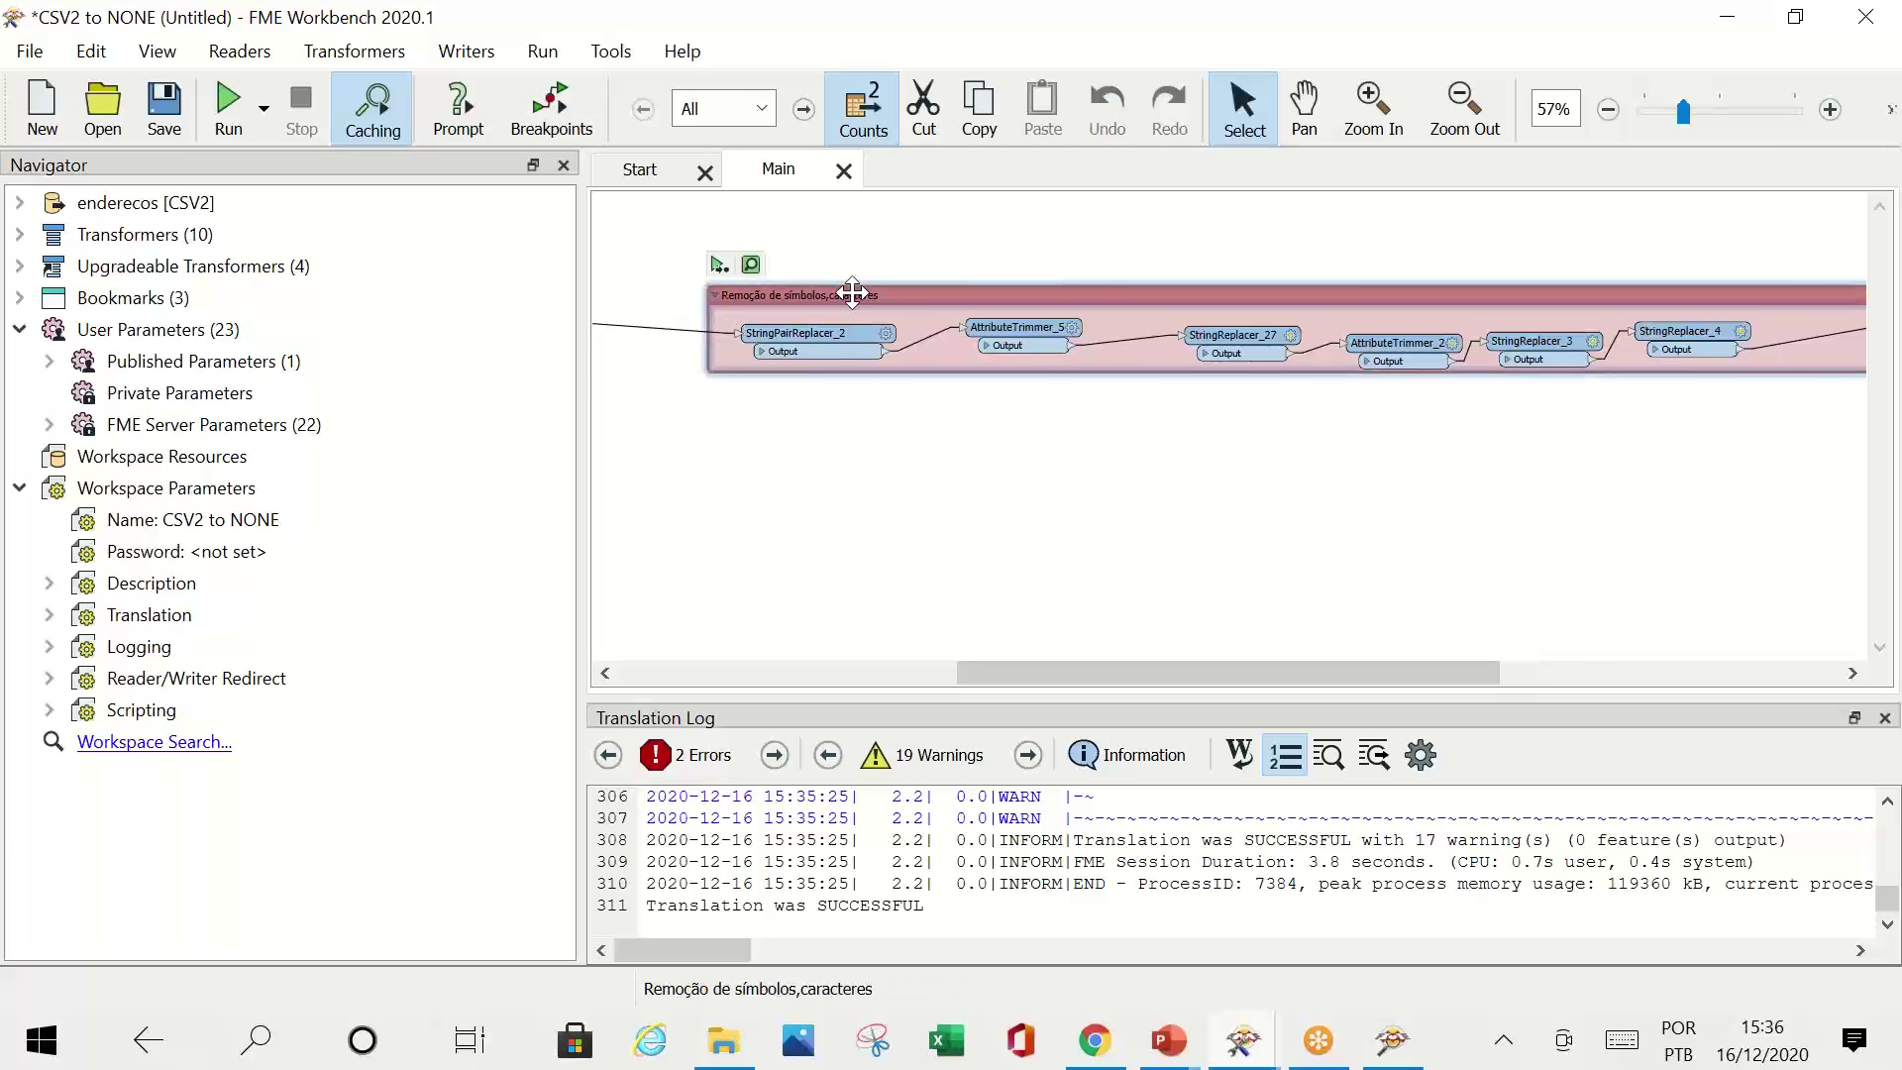
Step: Review StringPairReplacer_2's accent replacement pairs for ENDERECO and its result attribute att_custom in a widened parameters dialog, and accept the settings
double_click(822, 322)
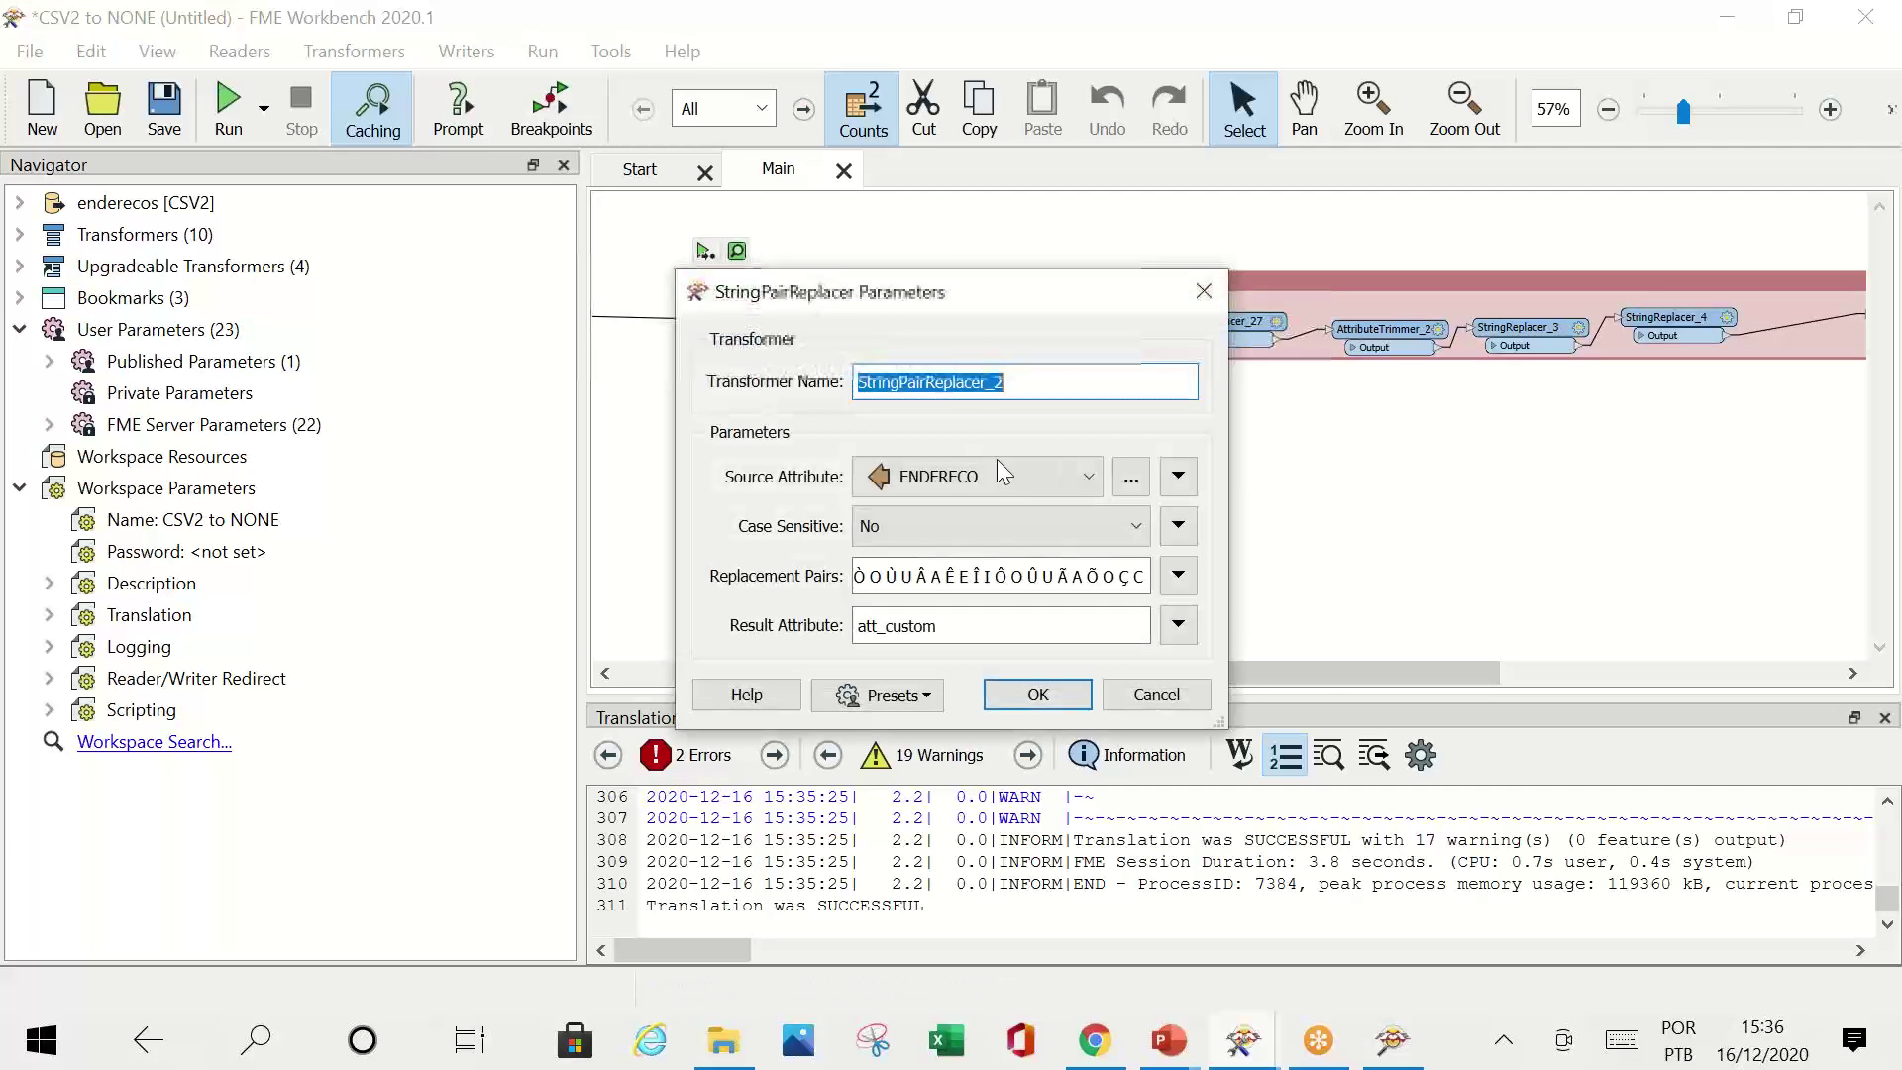
left_click_drag(1222, 722, 1696, 729)
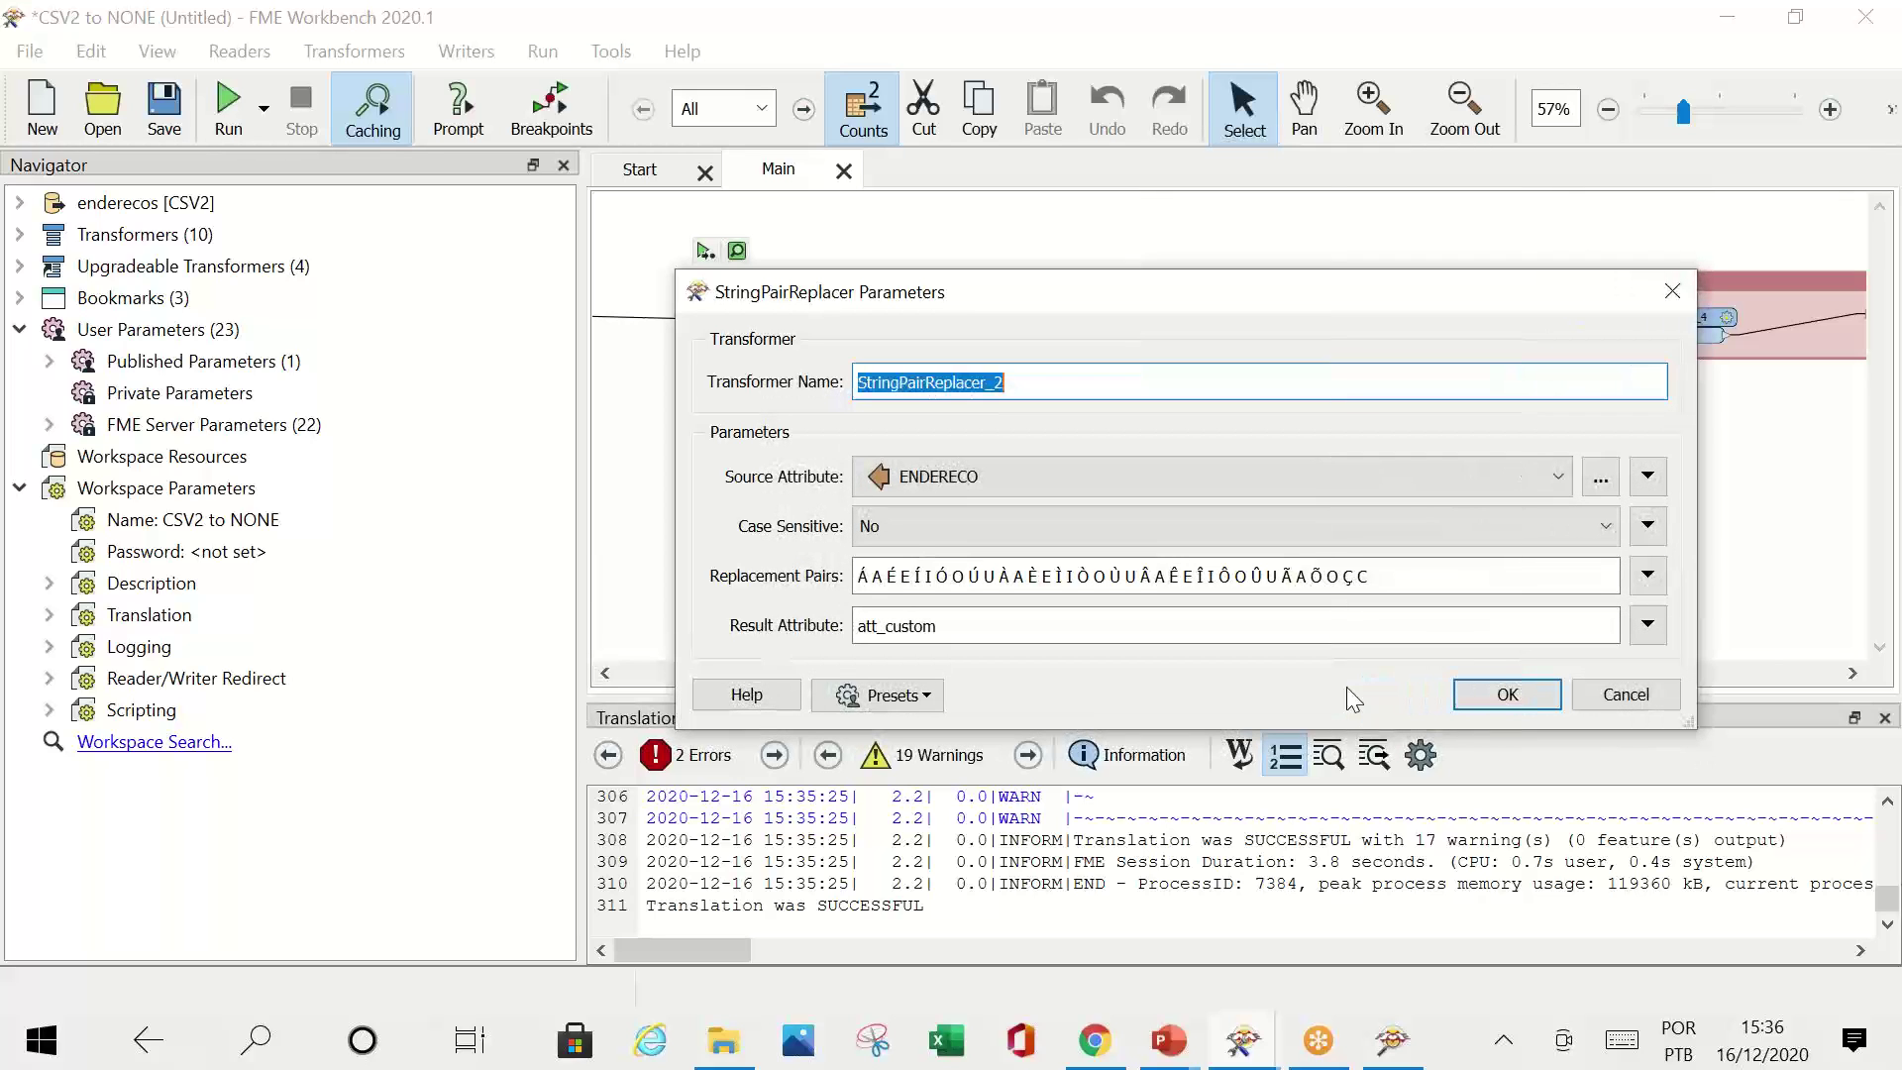
left_click(889, 580)
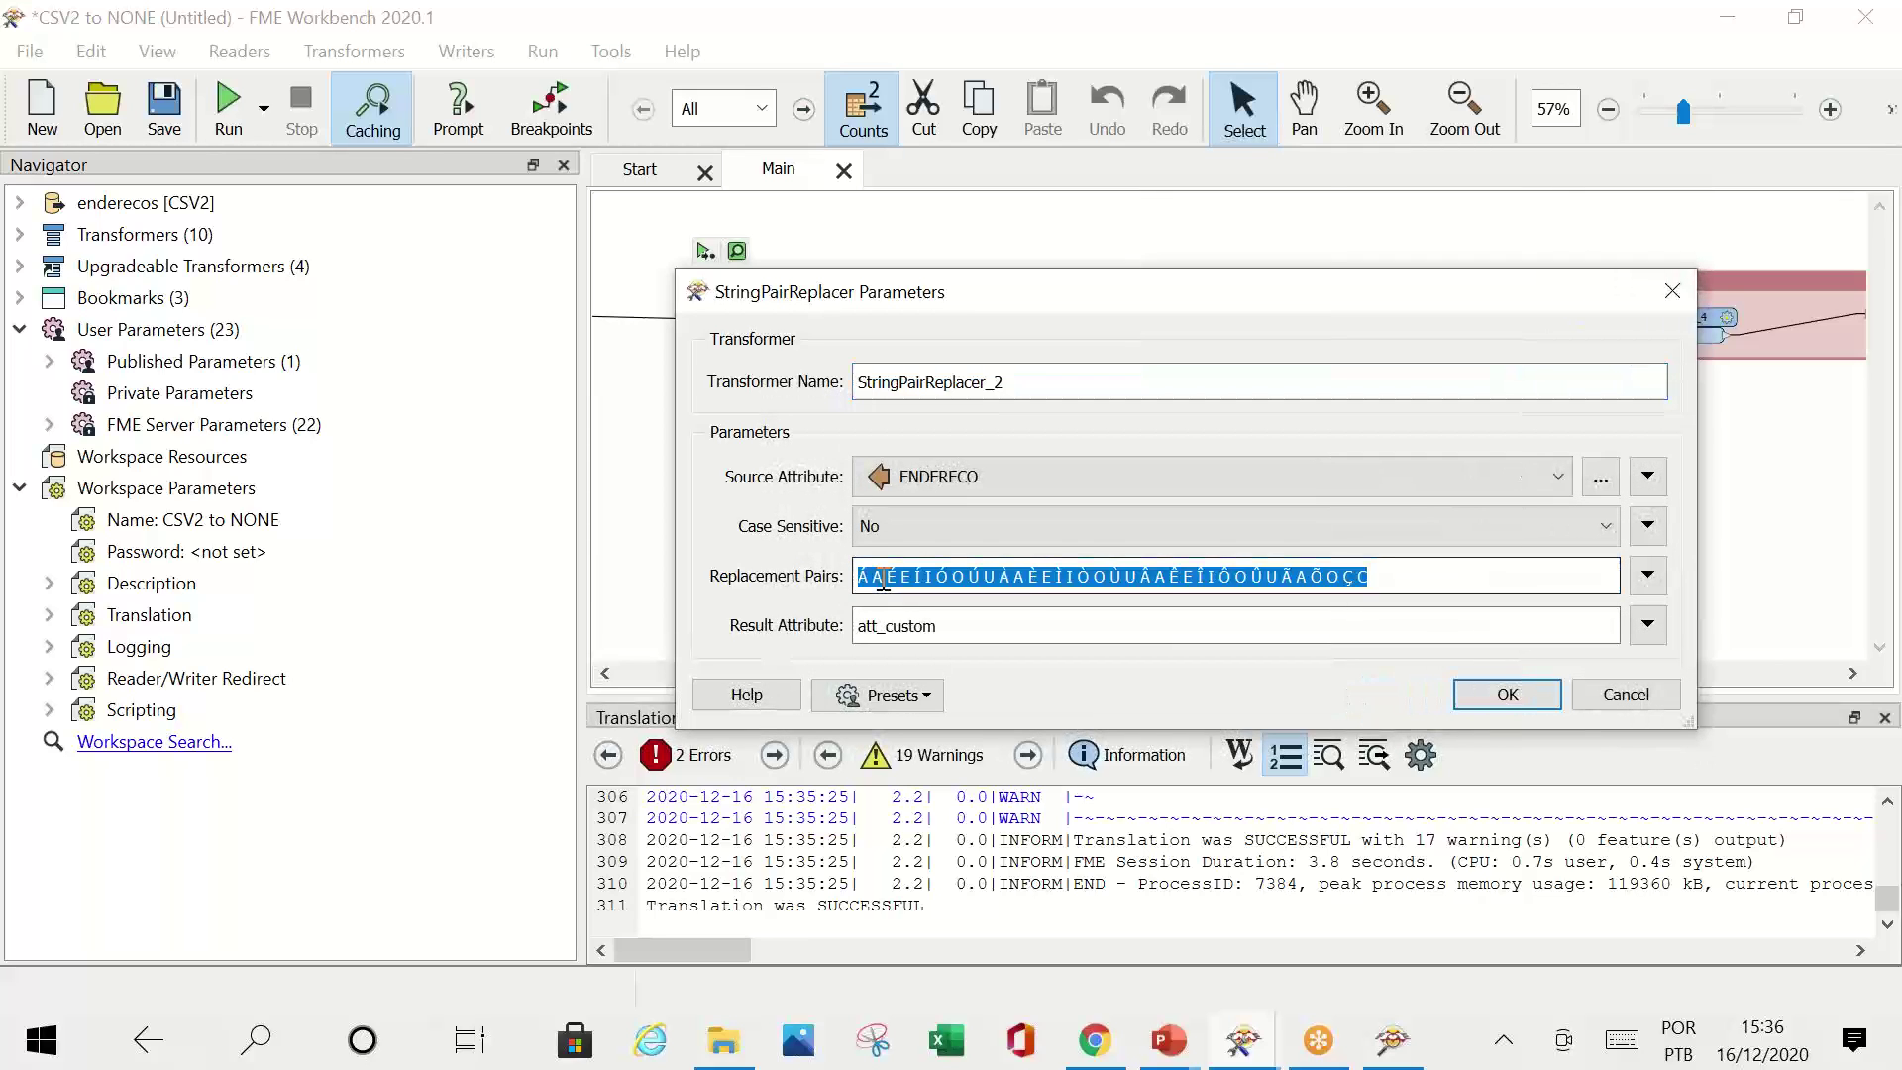
left_click(882, 579)
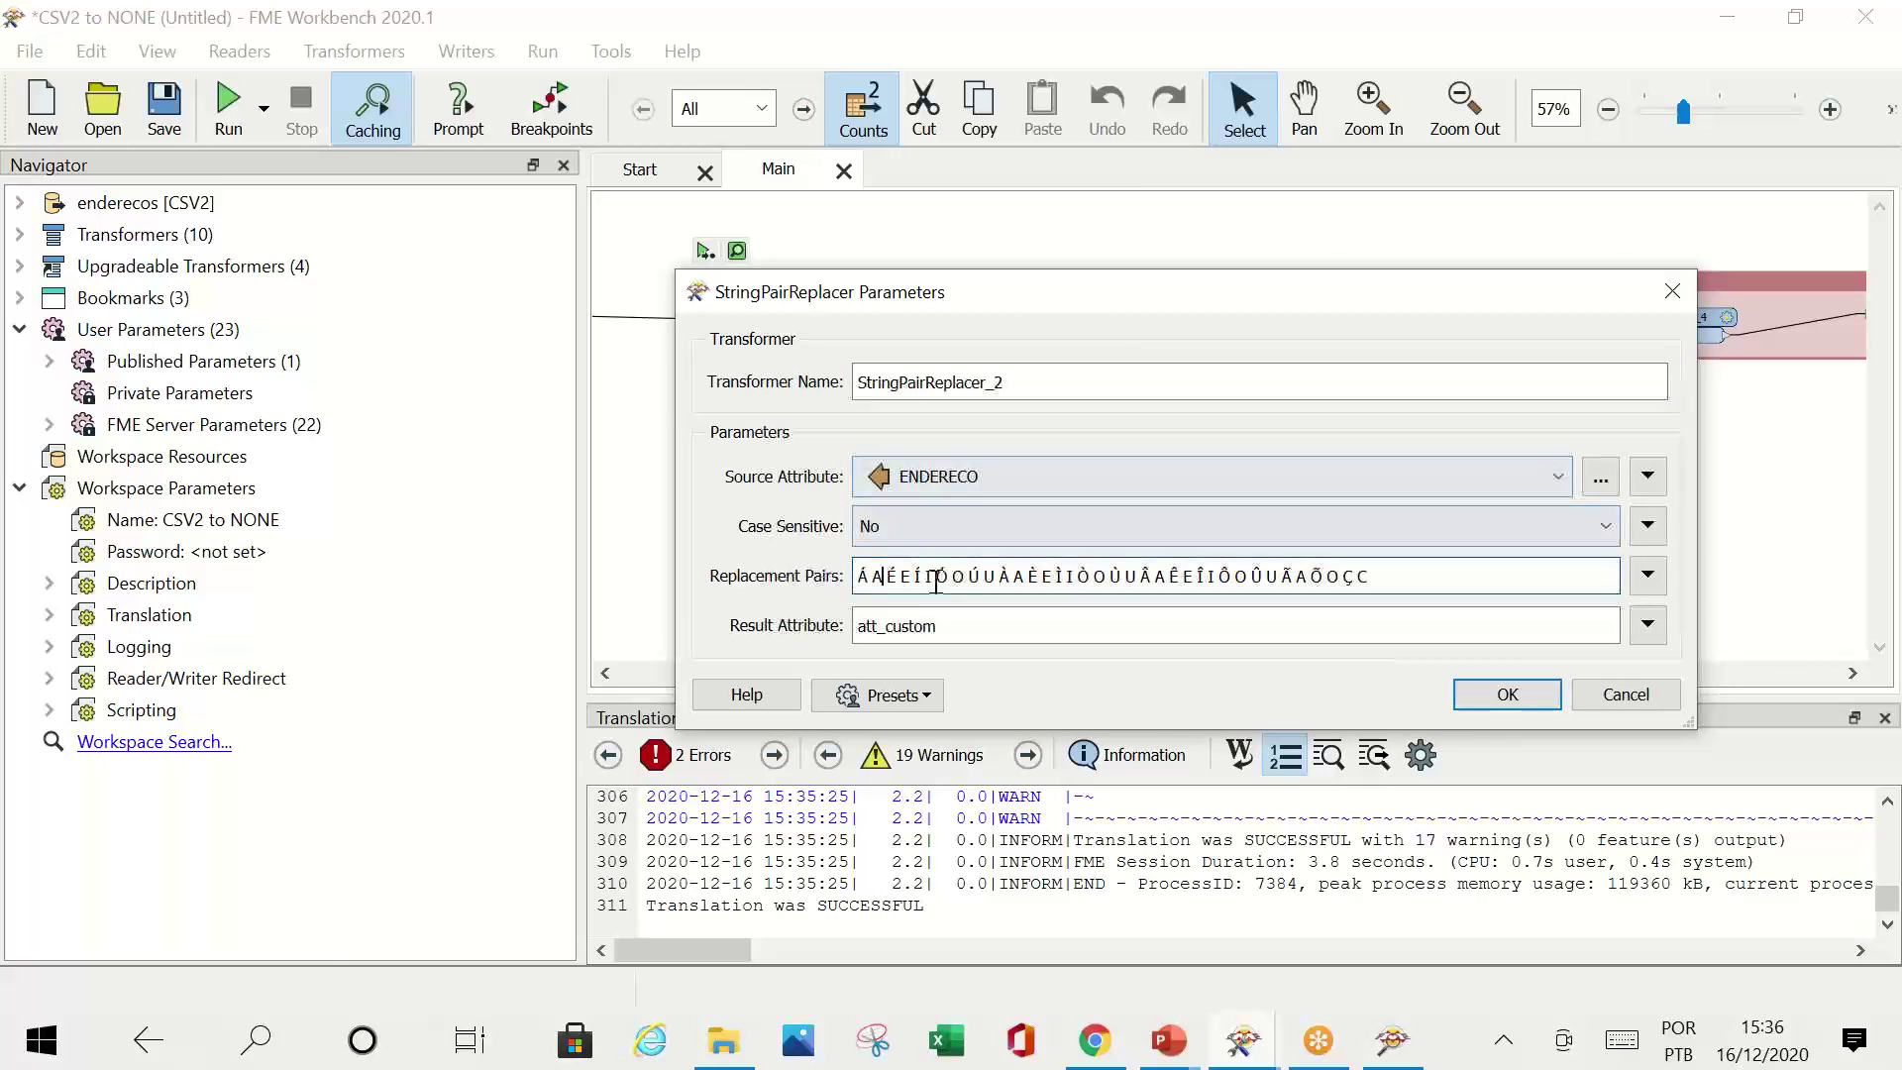
double_click(858, 580)
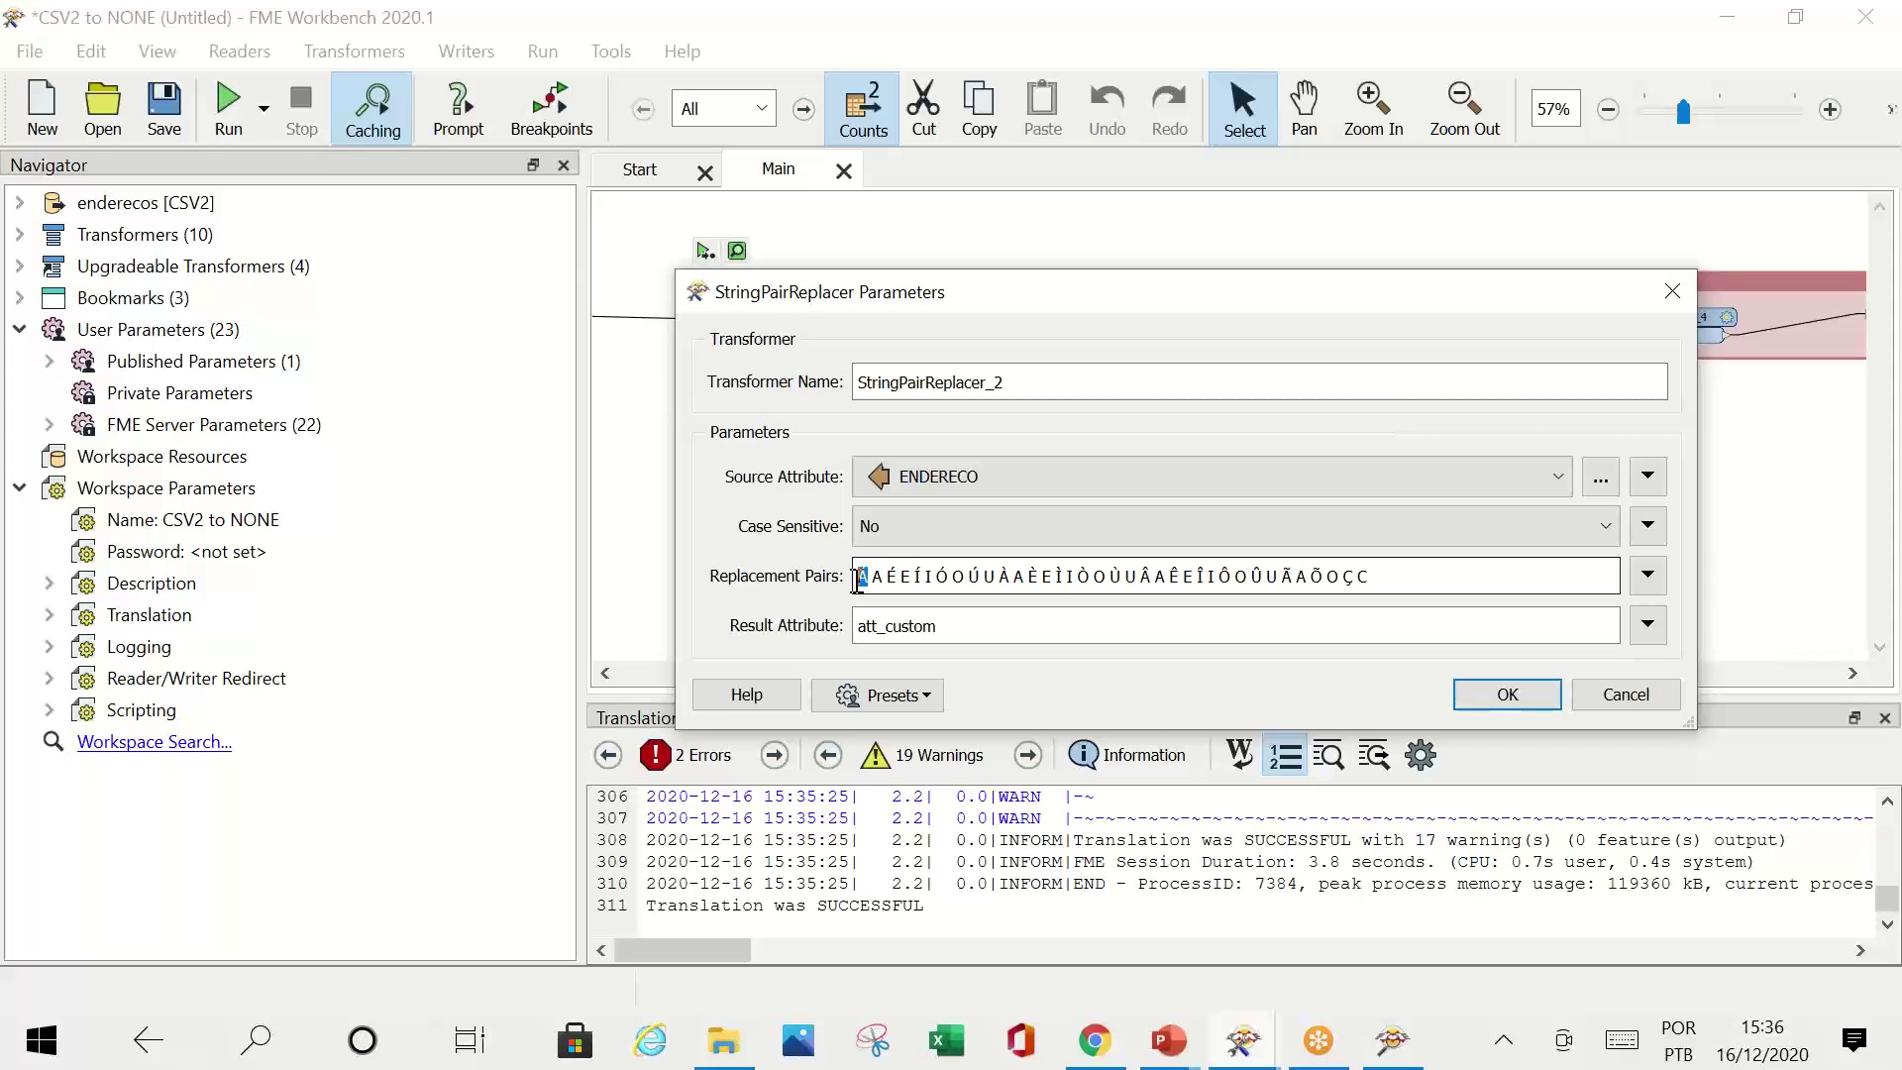
key("Tab")
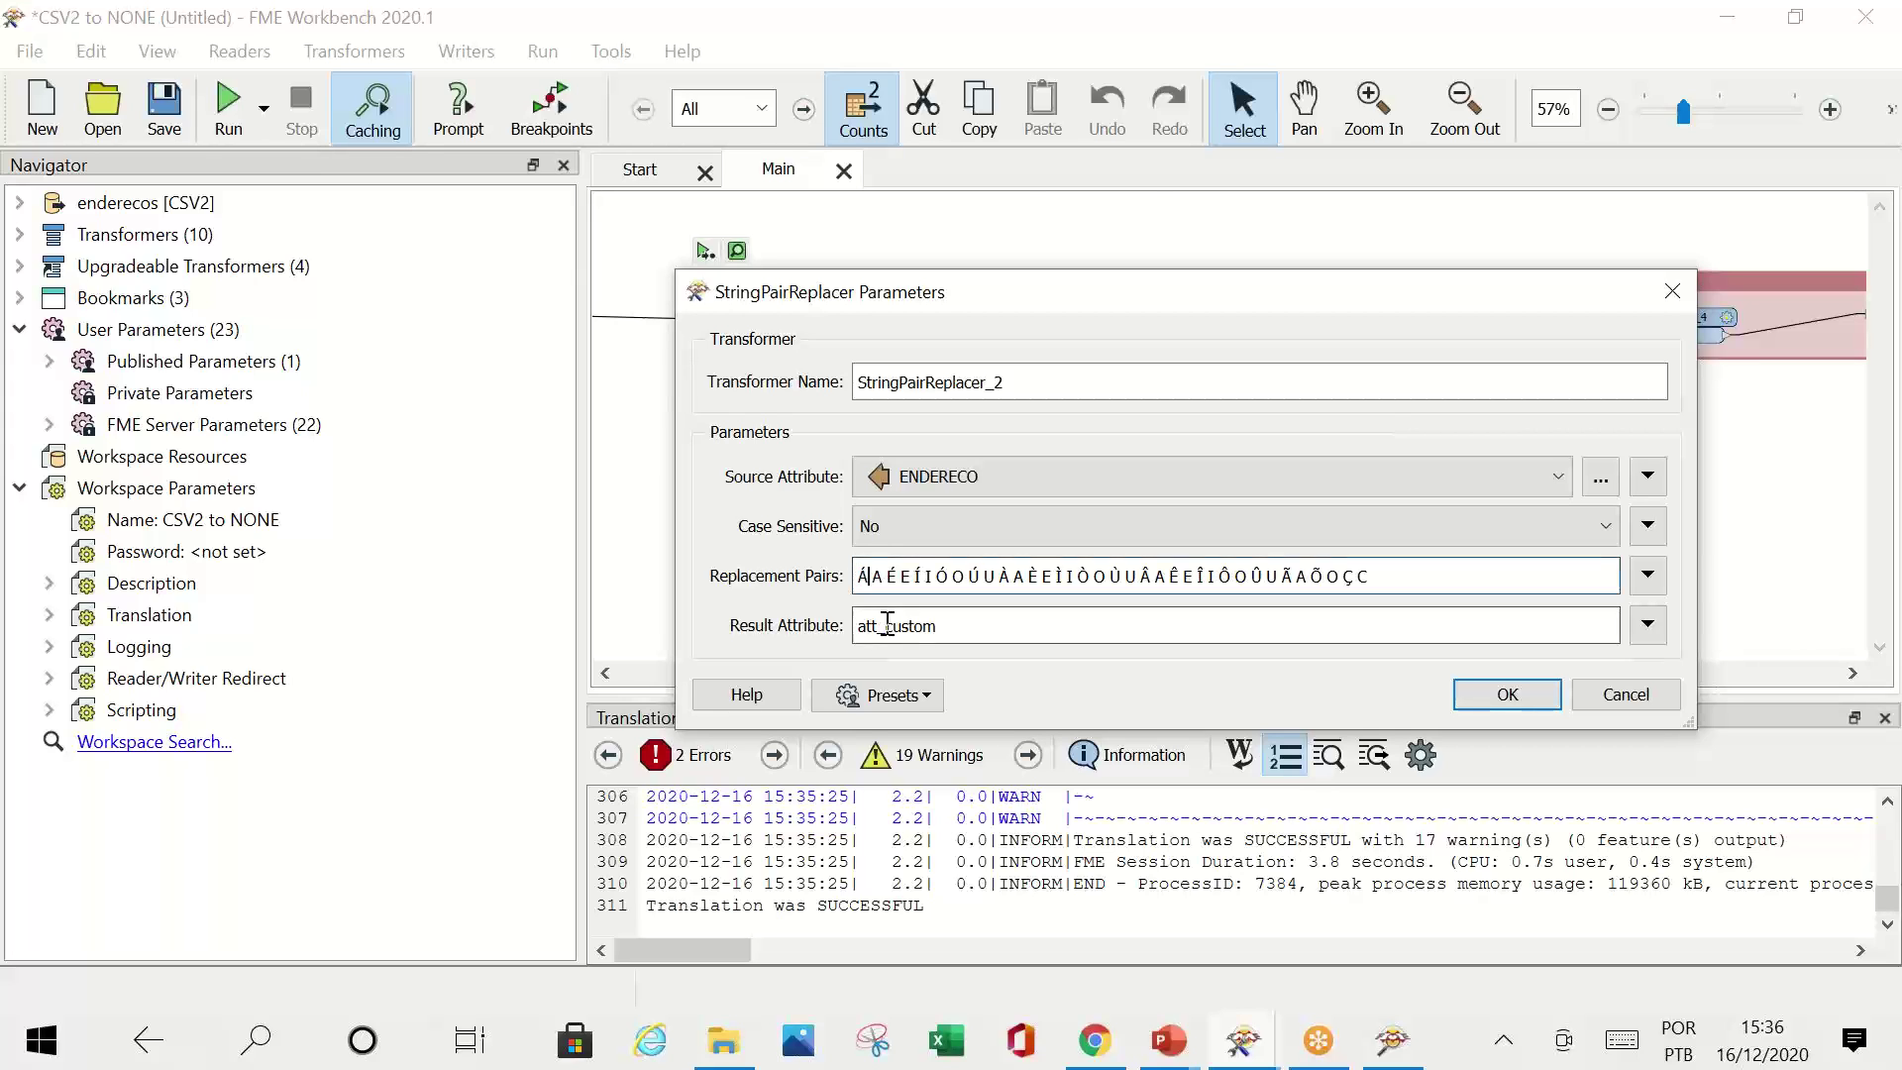
left_click(870, 575)
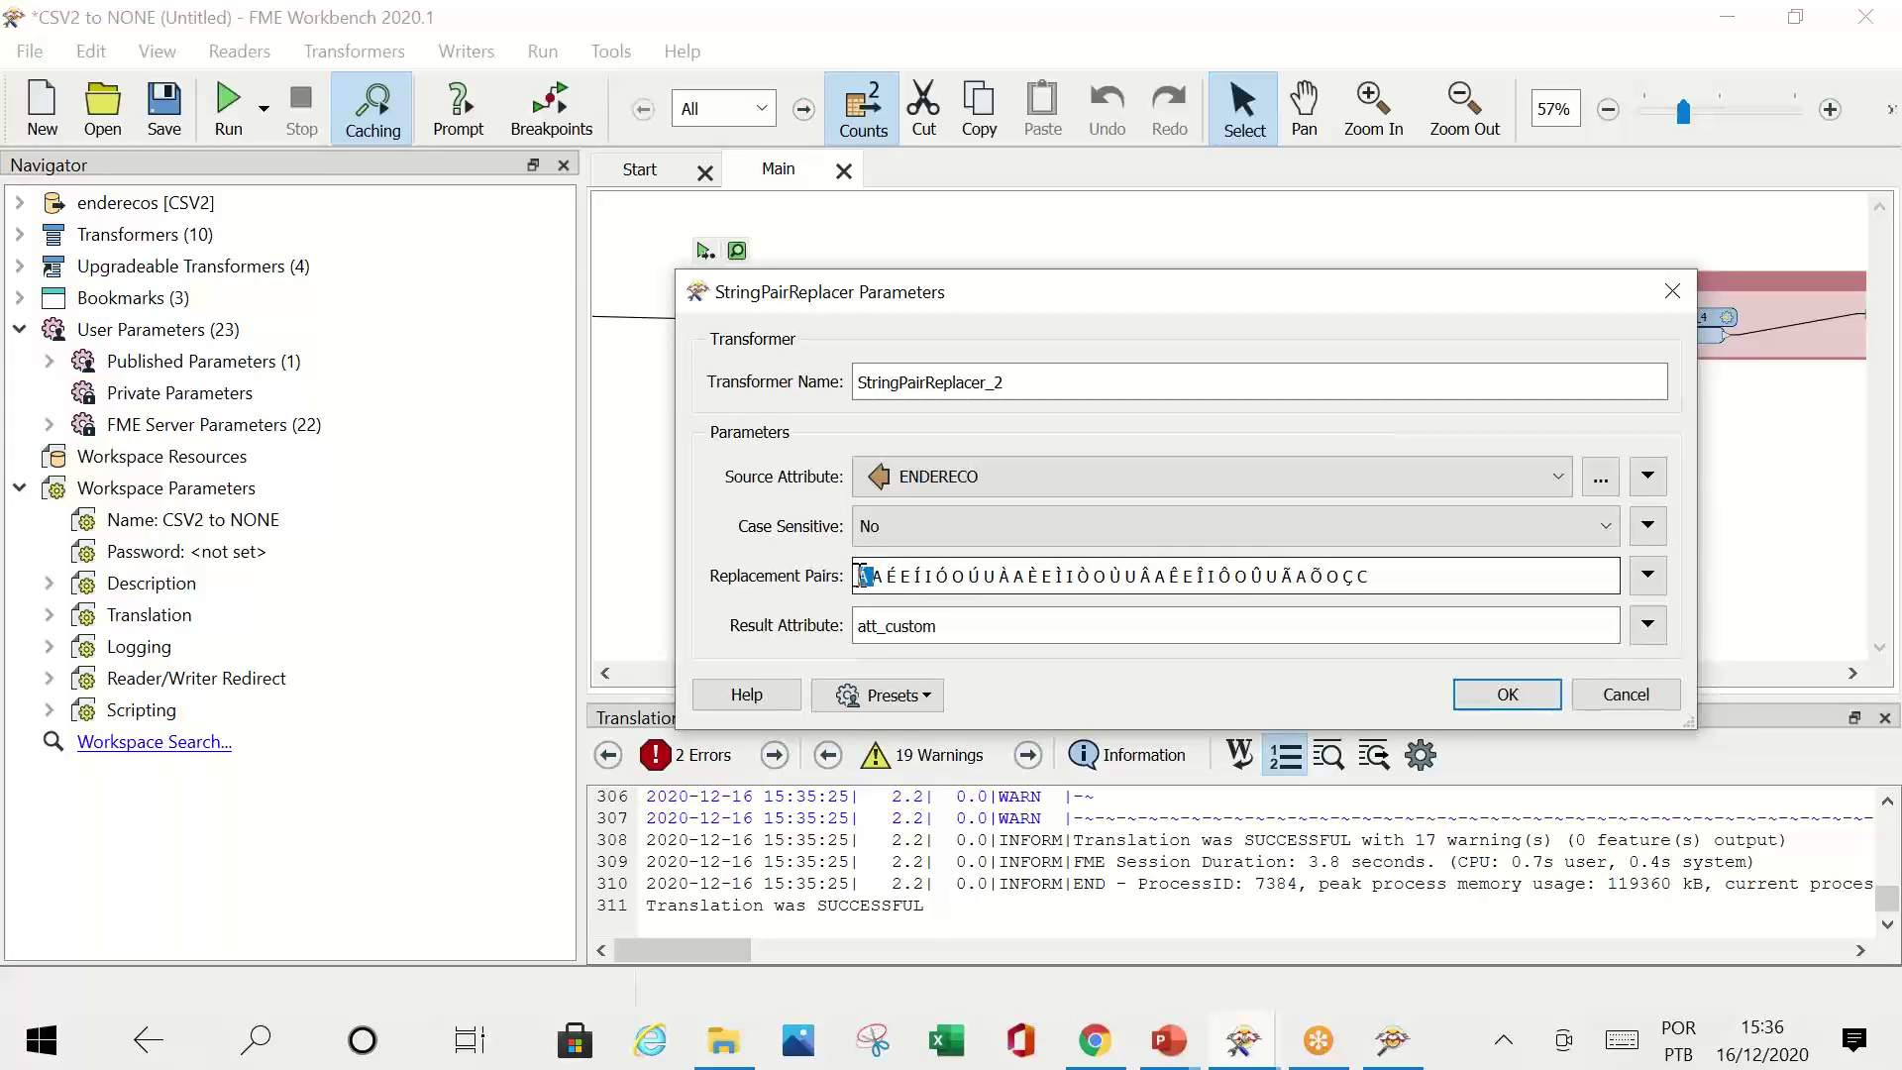
left_click(883, 583)
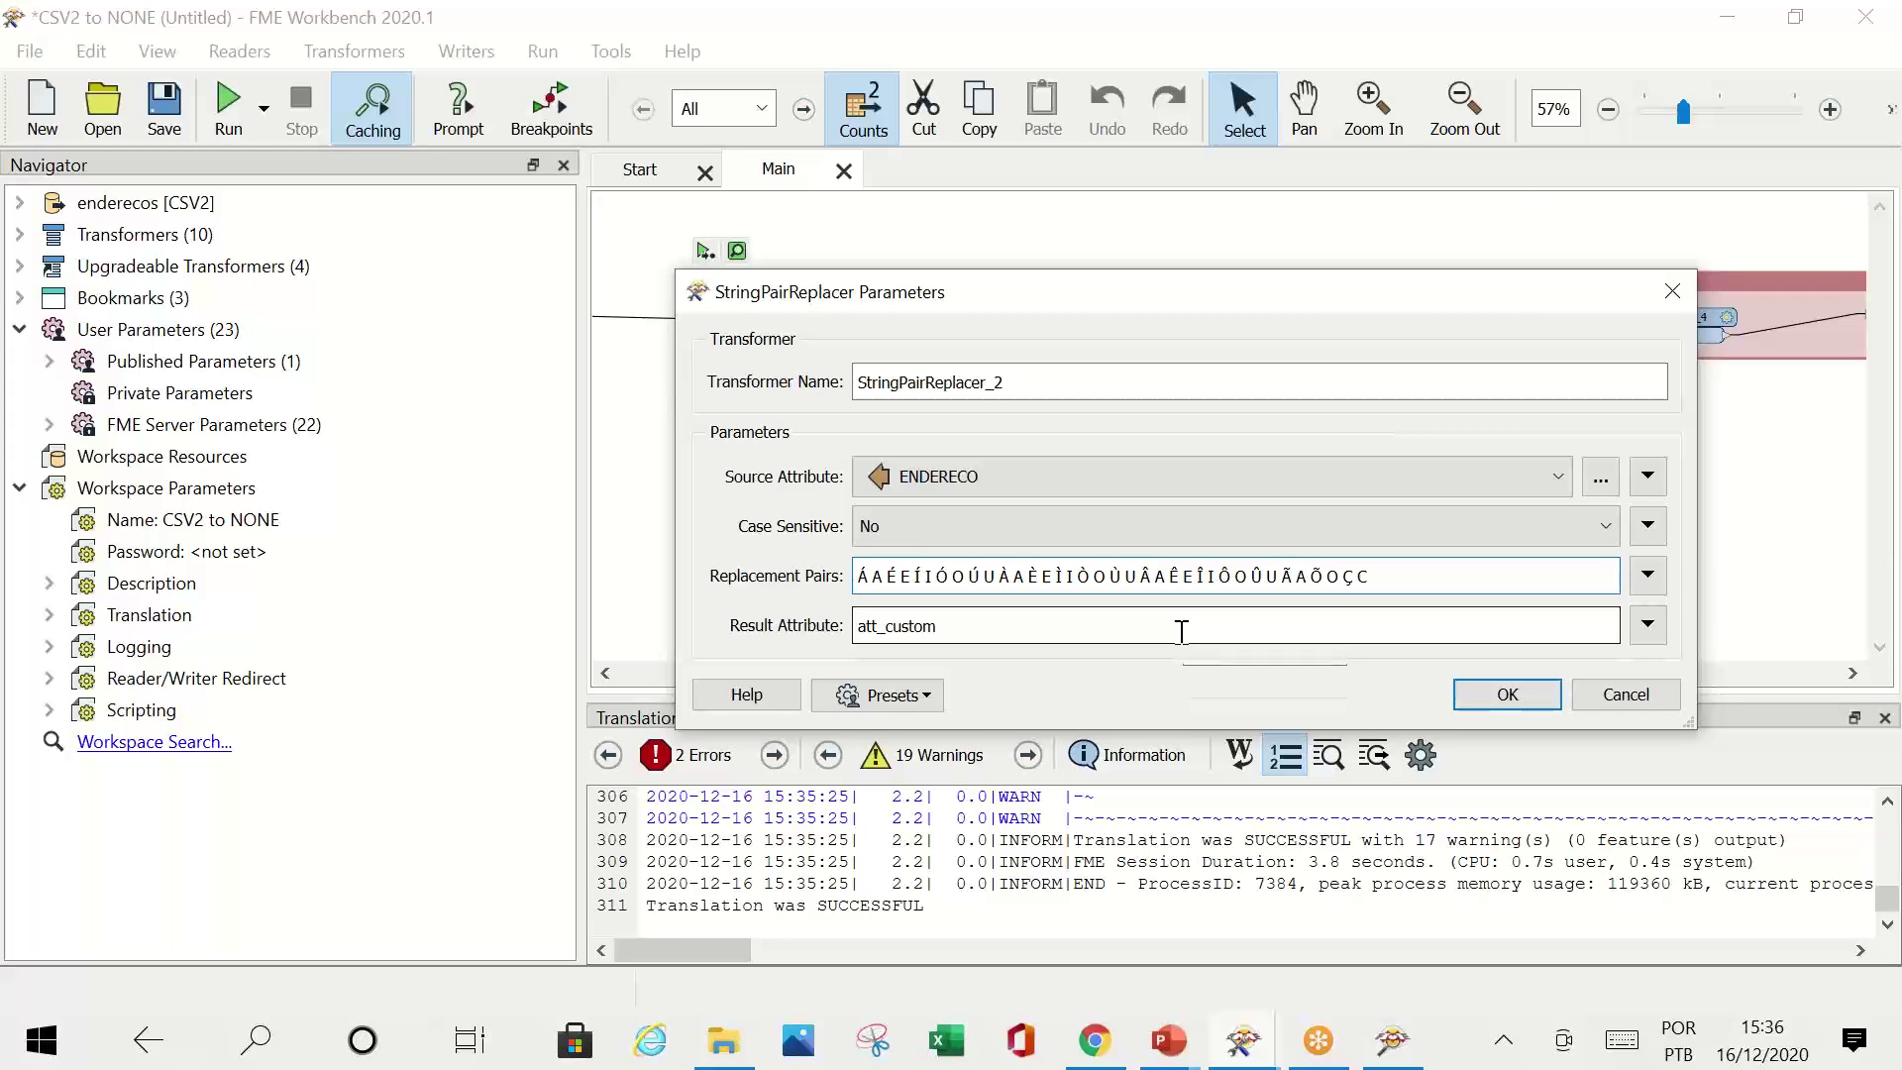
double_click(961, 628)
left_click(1503, 699)
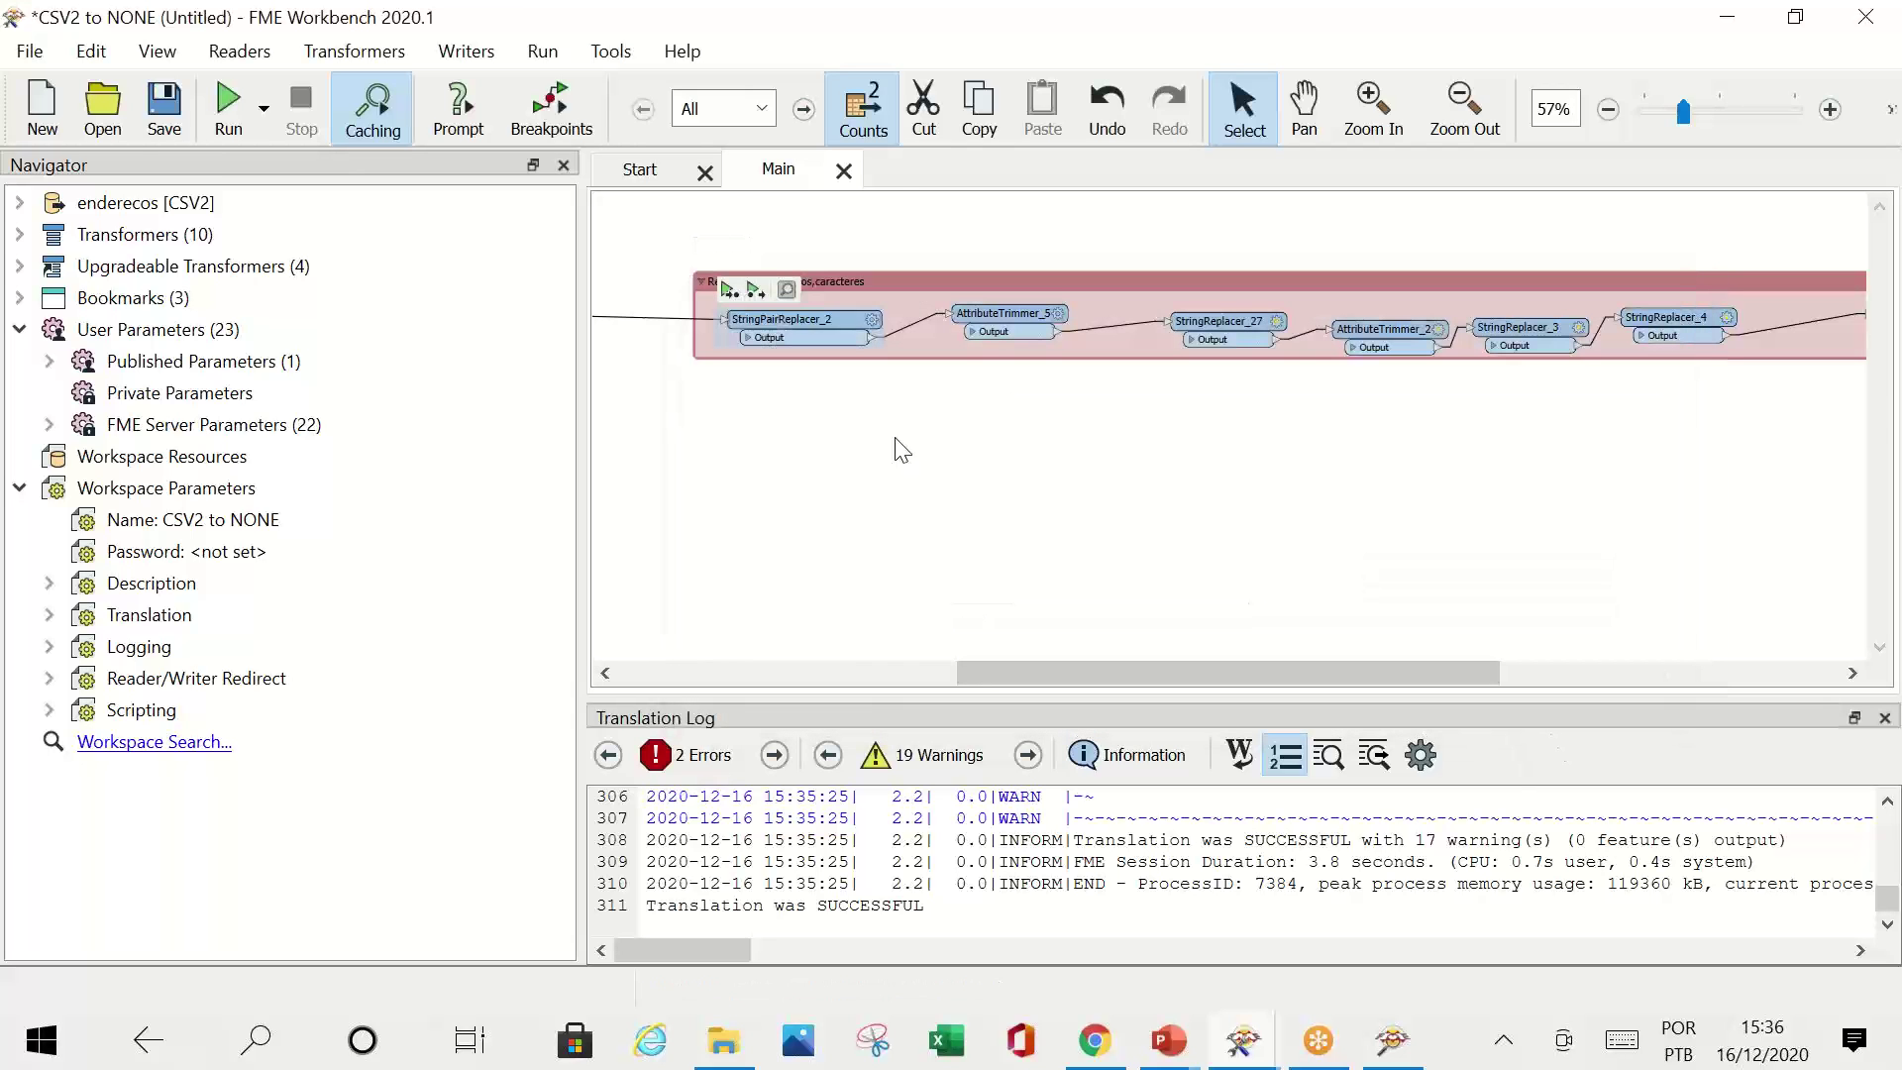
Step: Run the workspace up to StringPairReplacer_2 and inspect its cached output in FME Data Inspector
left_click(729, 290)
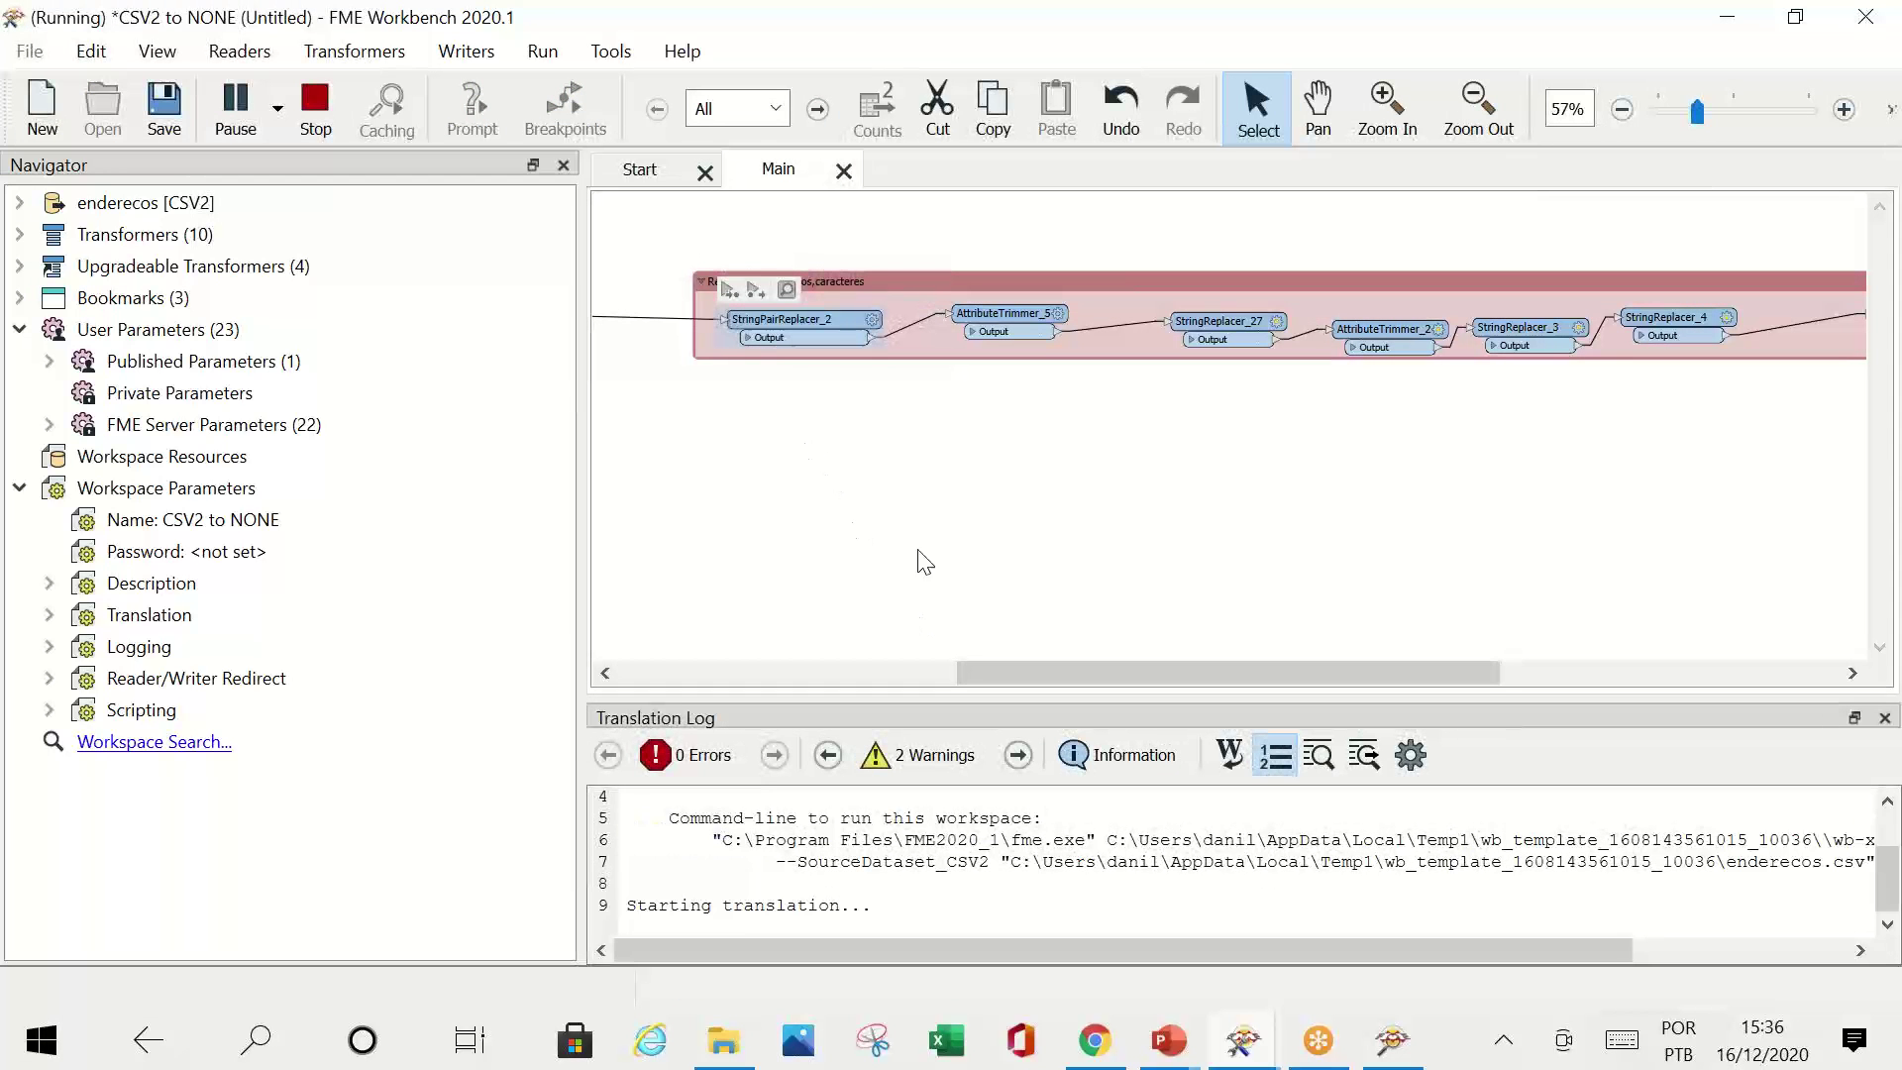
left_click(860, 338)
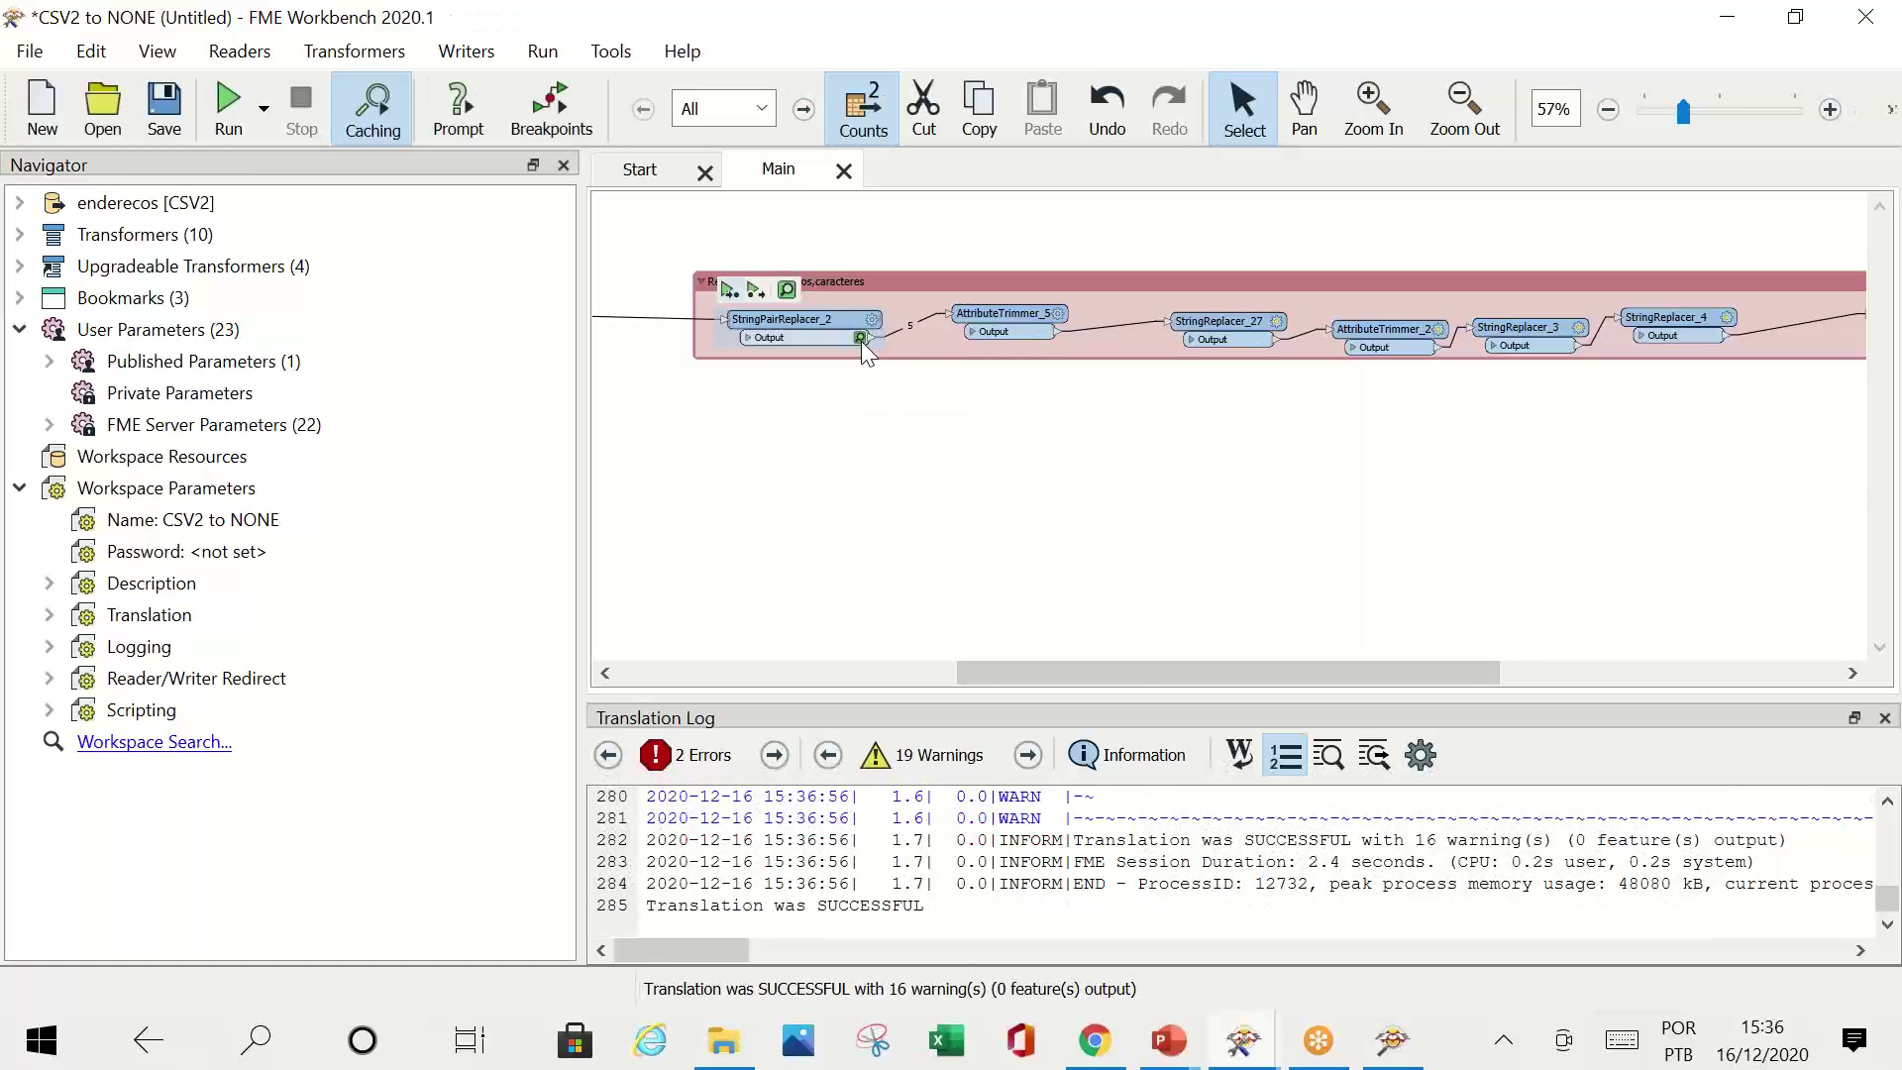
mouse_move(1402, 1058)
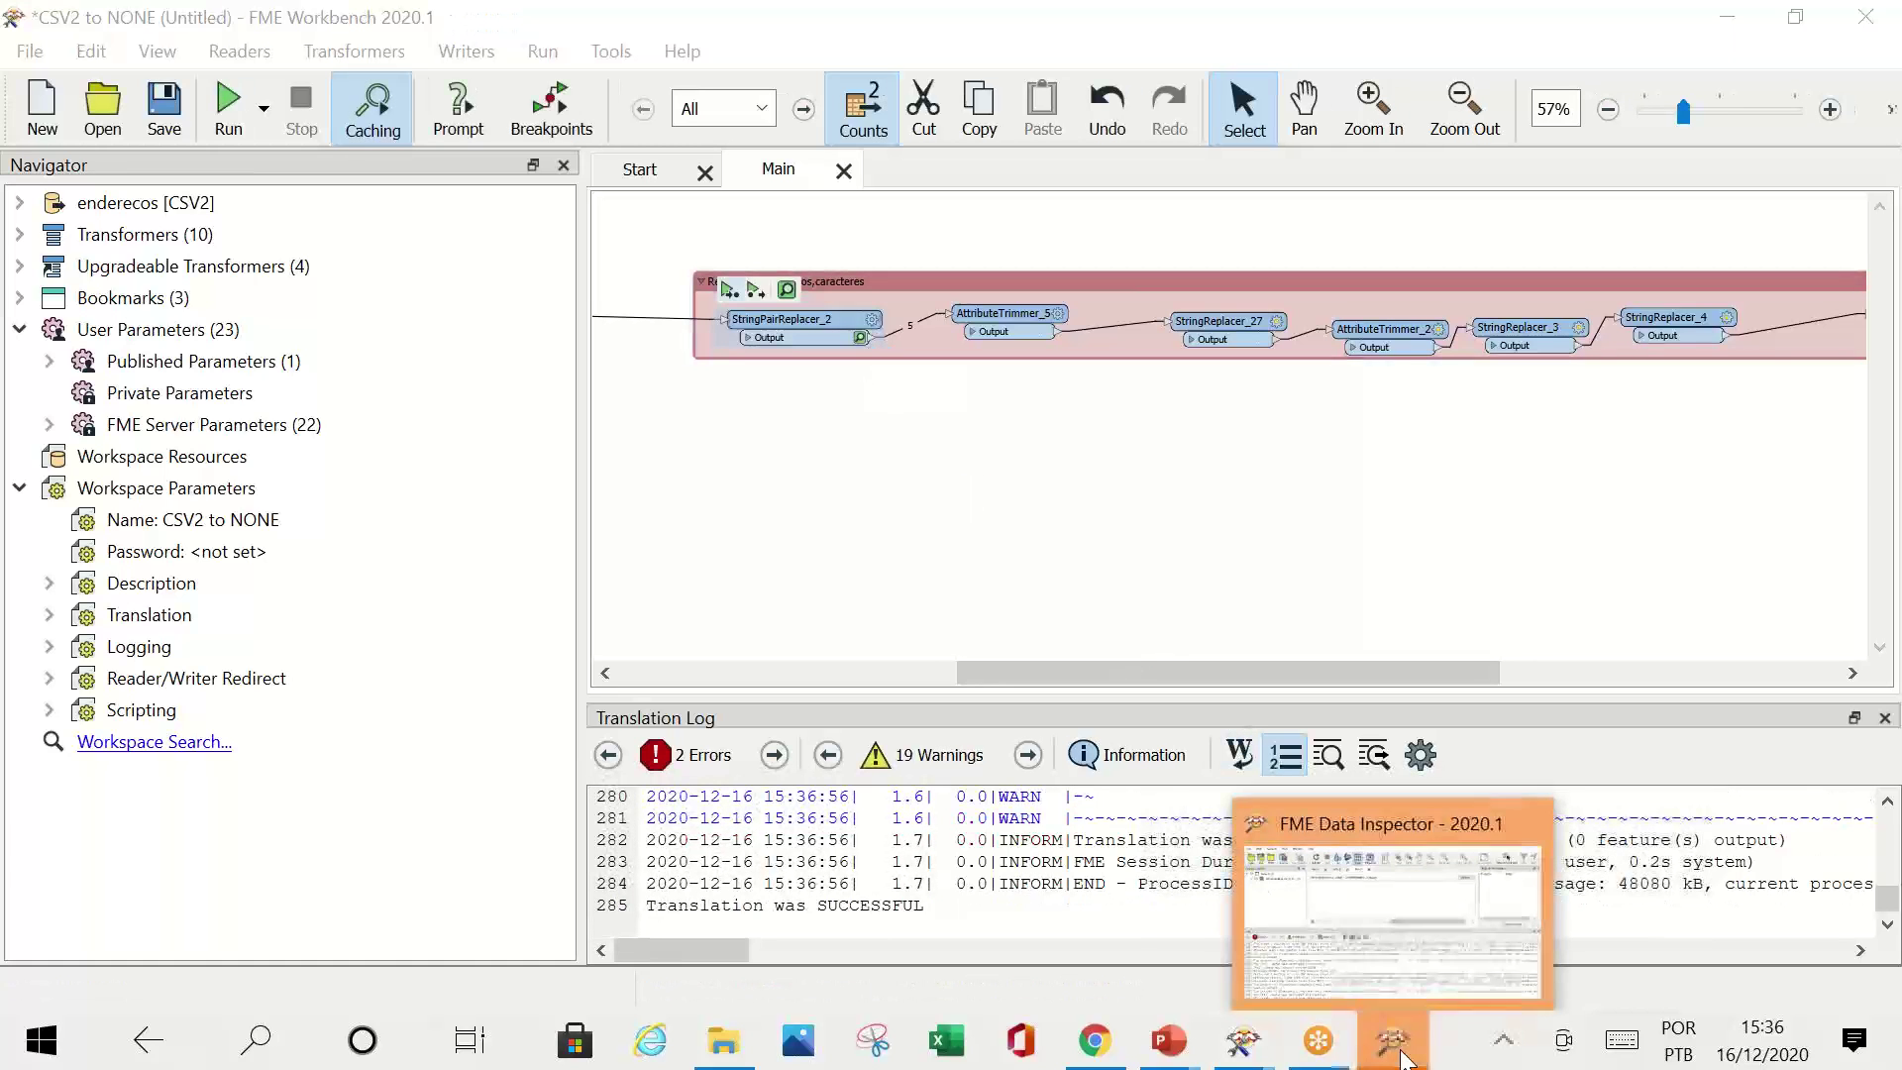
left_click(1329, 905)
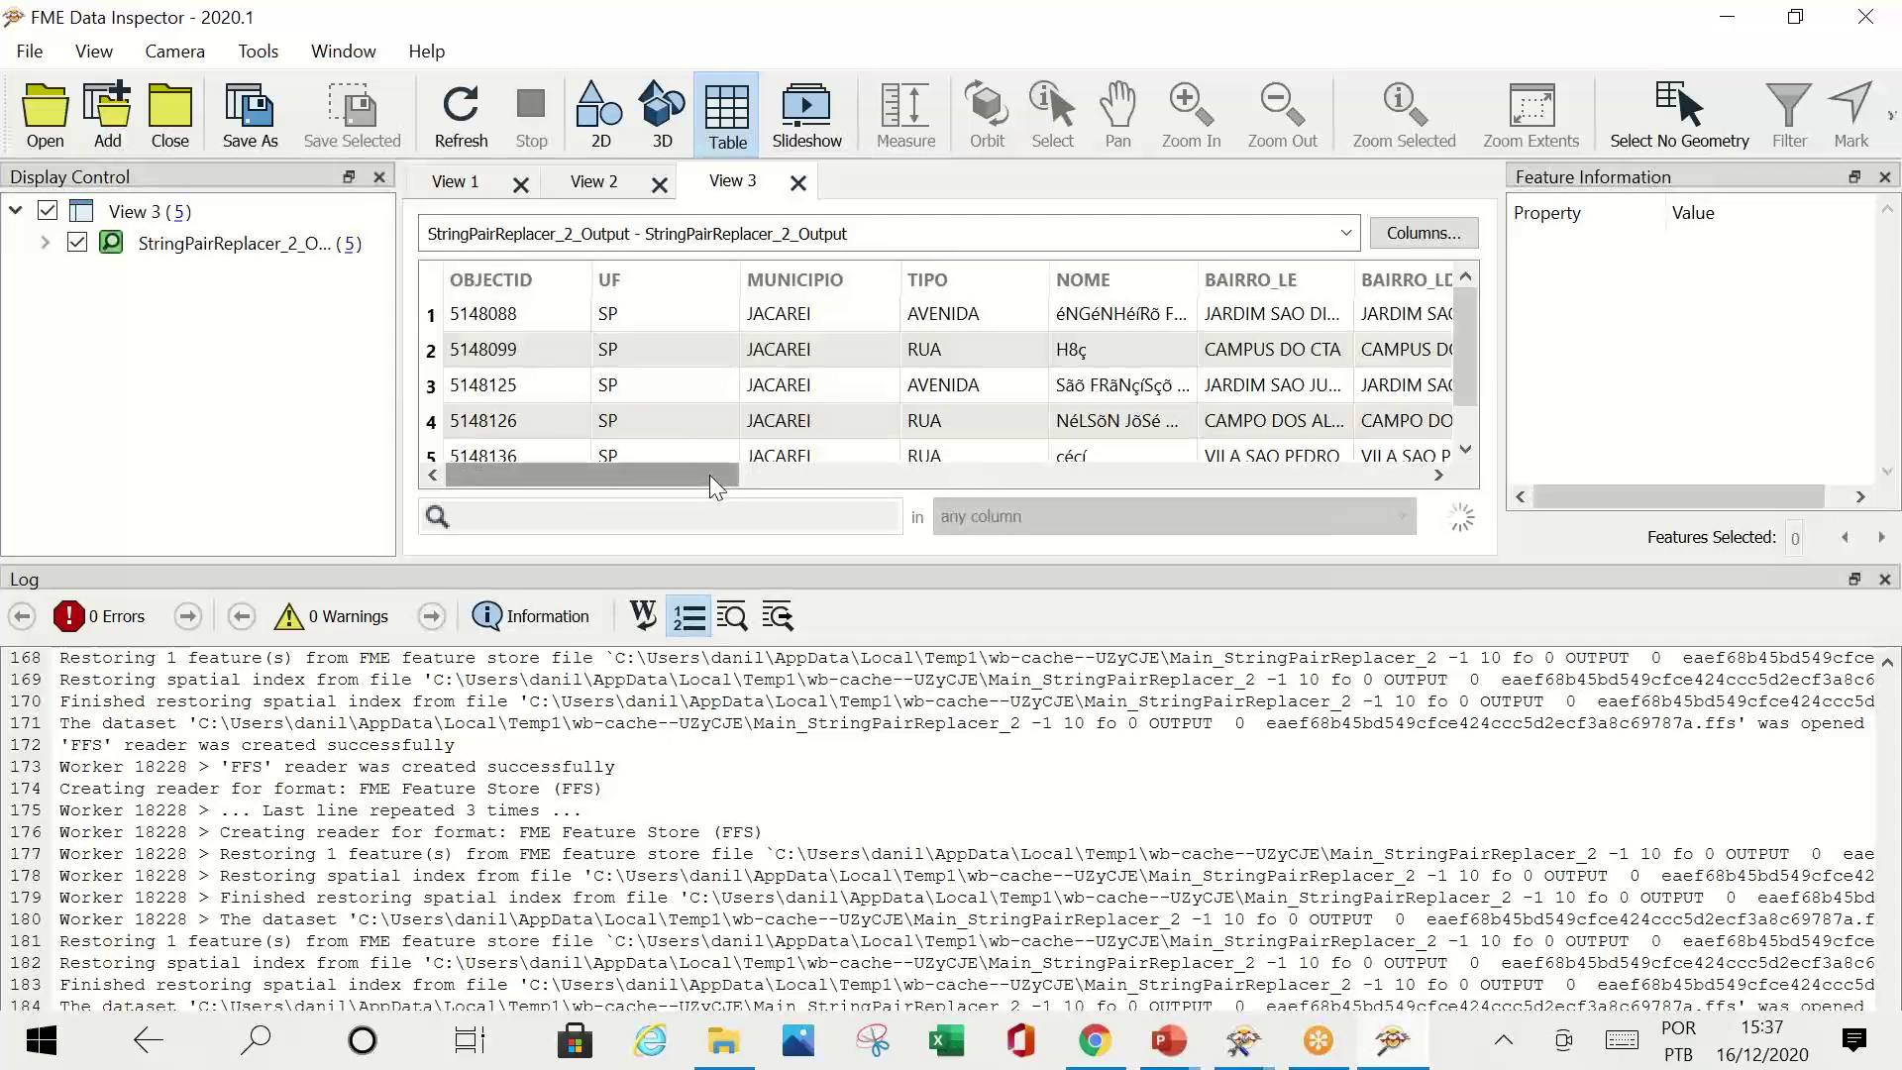
Step: Limit the StringPairReplacer_2 output table to the ENDERECO and att_custom columns
left_click_drag(710, 474, 1407, 486)
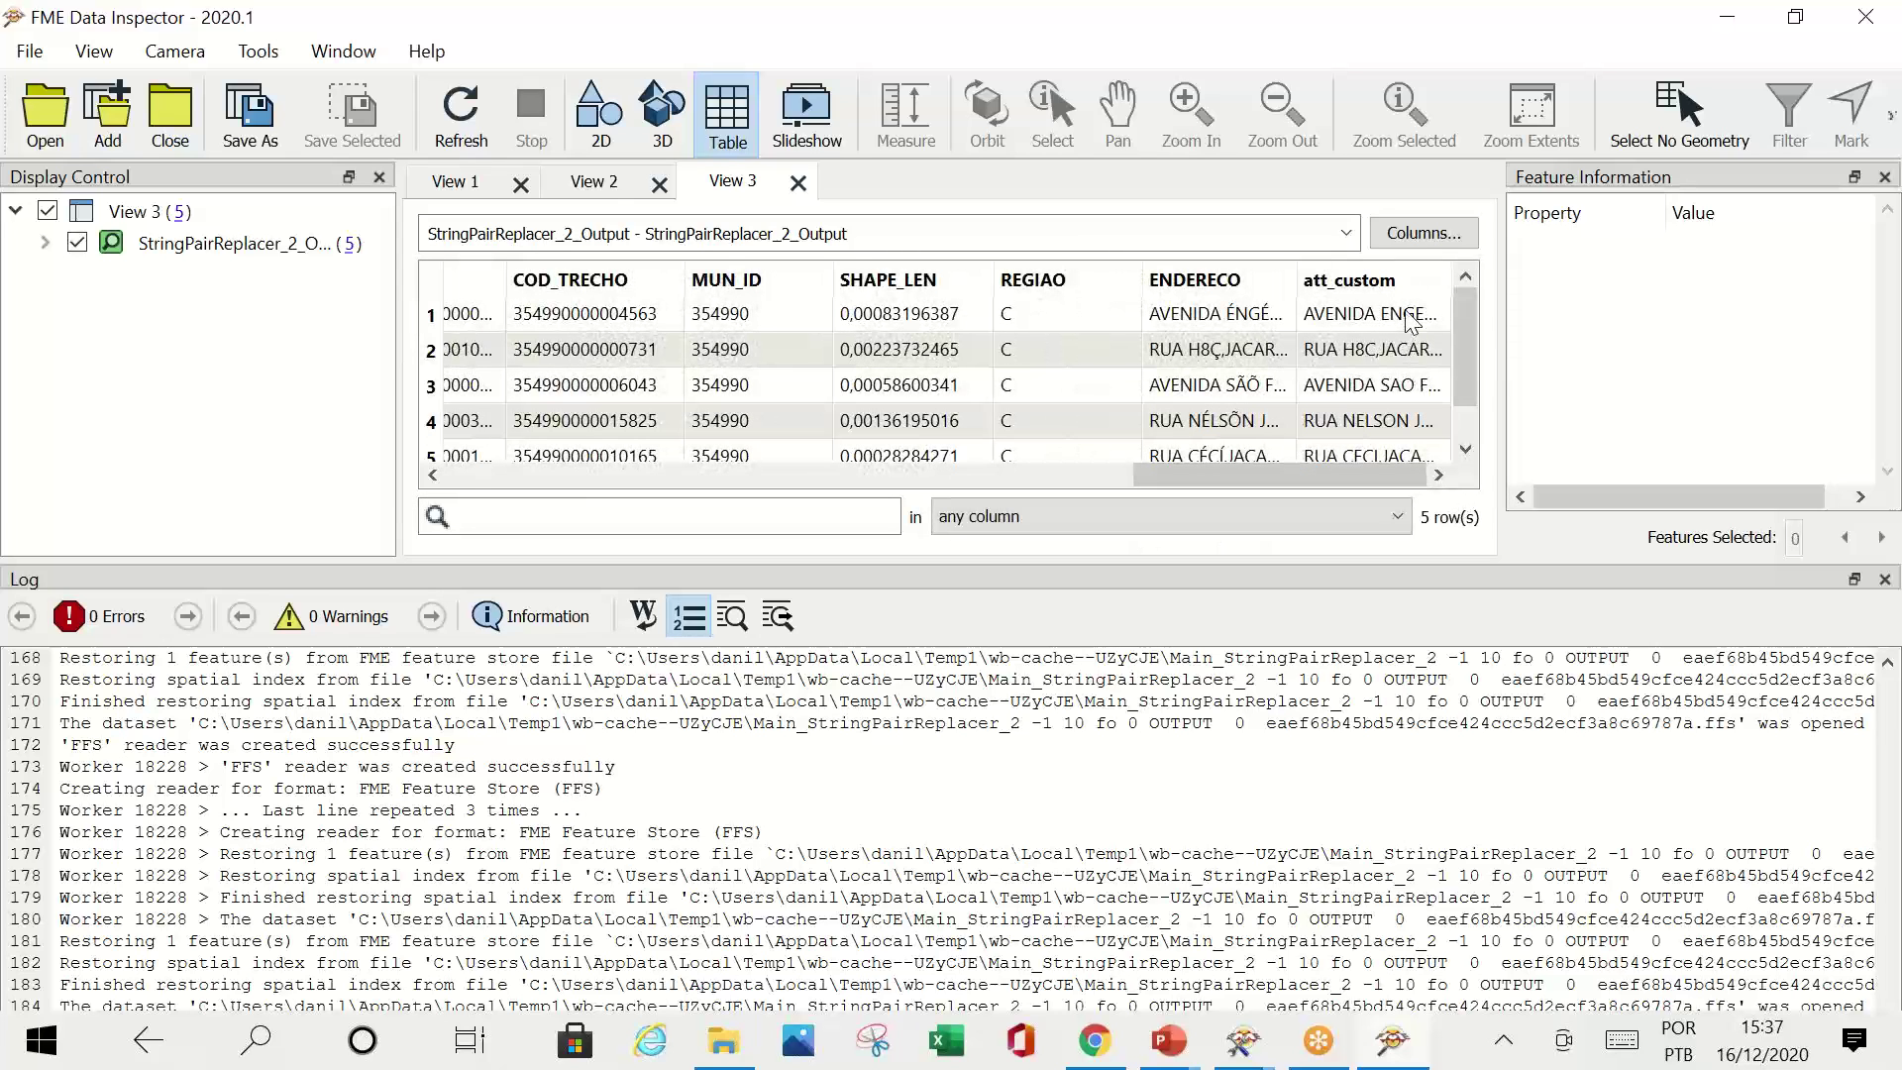
left_click_drag(1146, 285, 1044, 284)
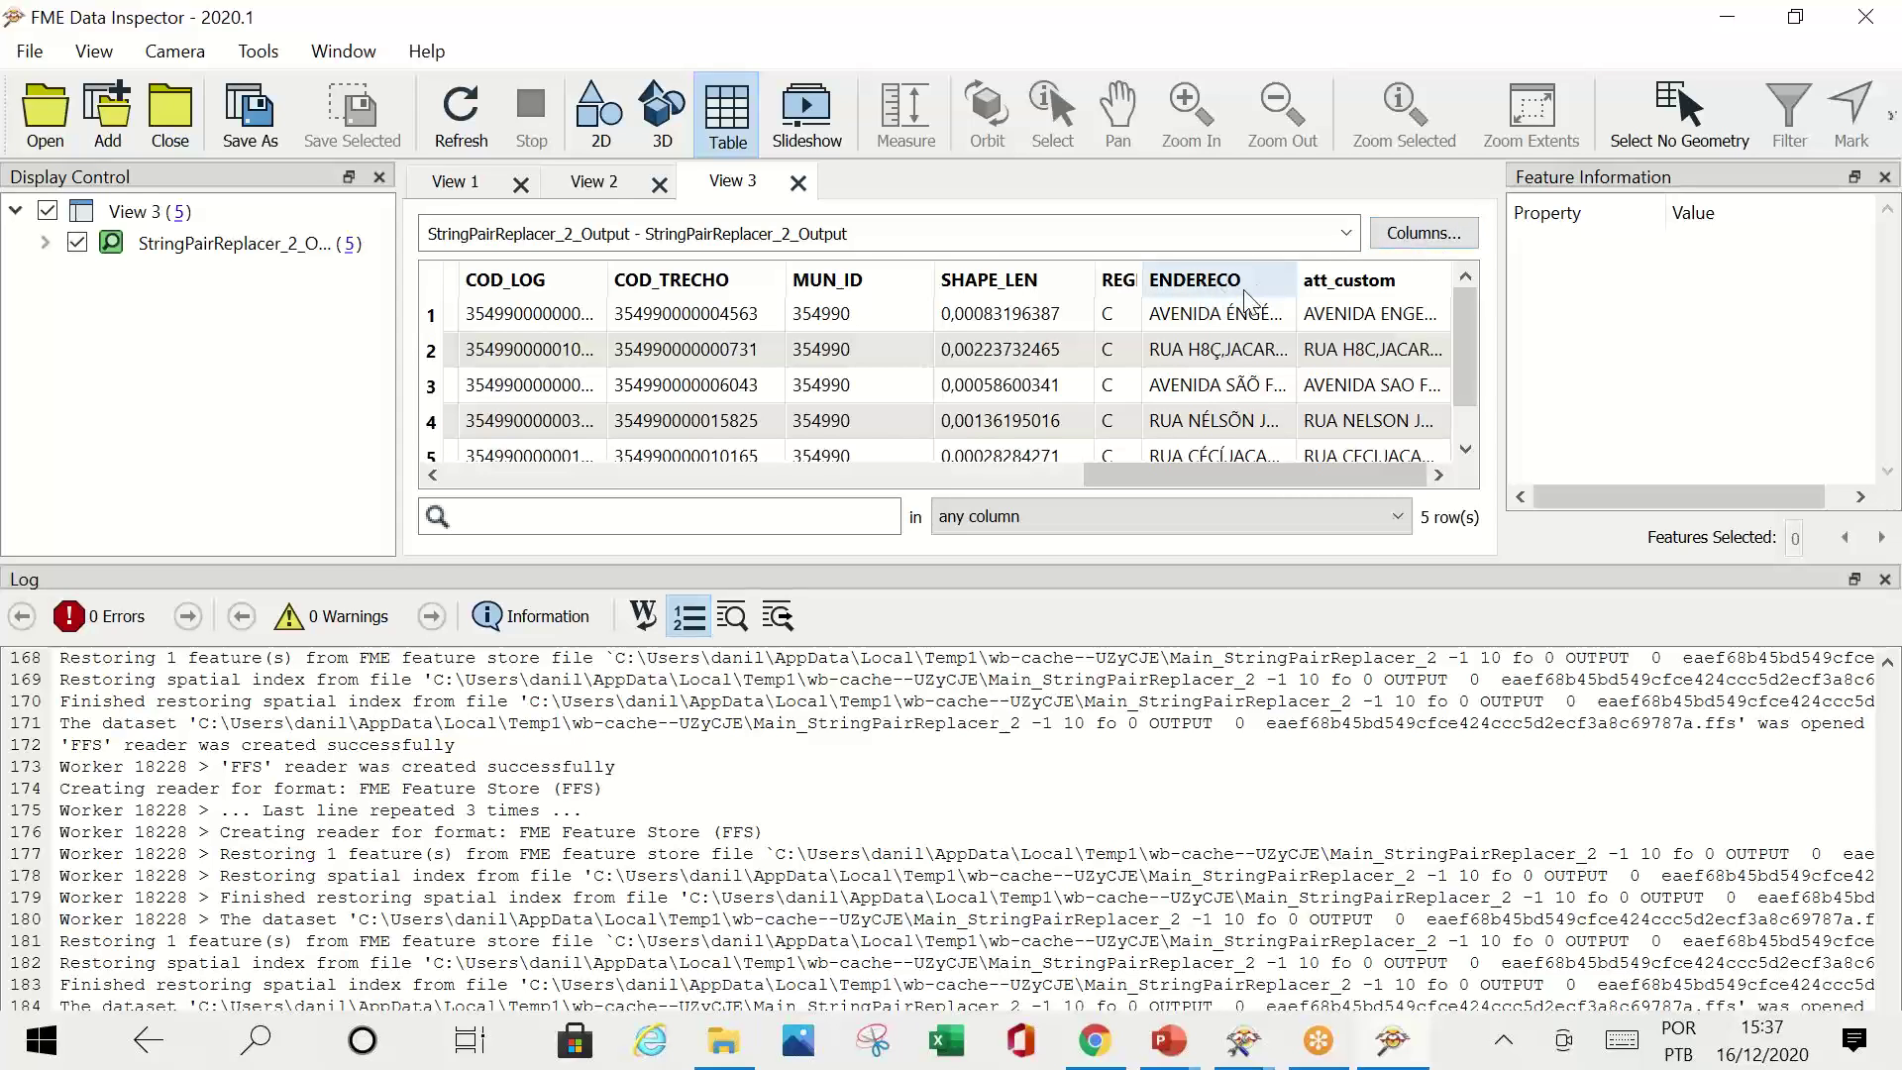
left_click(1424, 232)
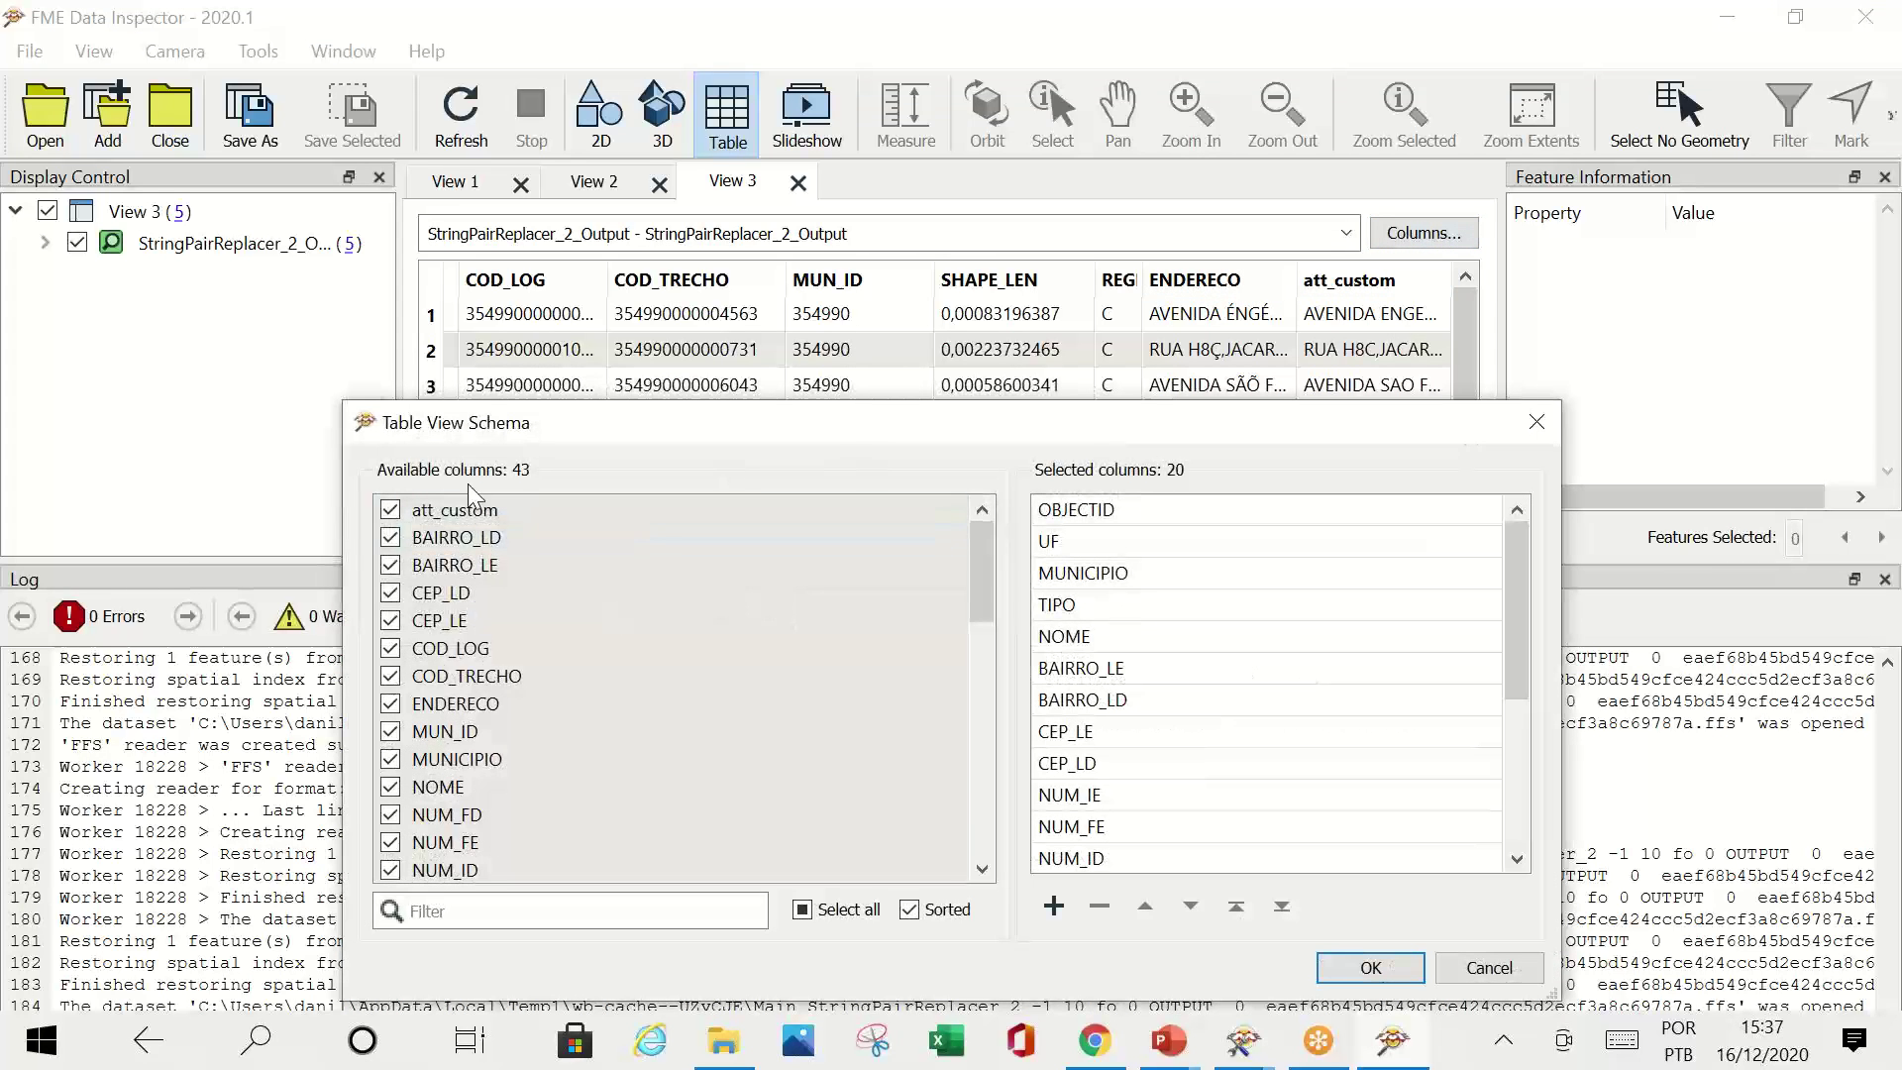
left_click(801, 910)
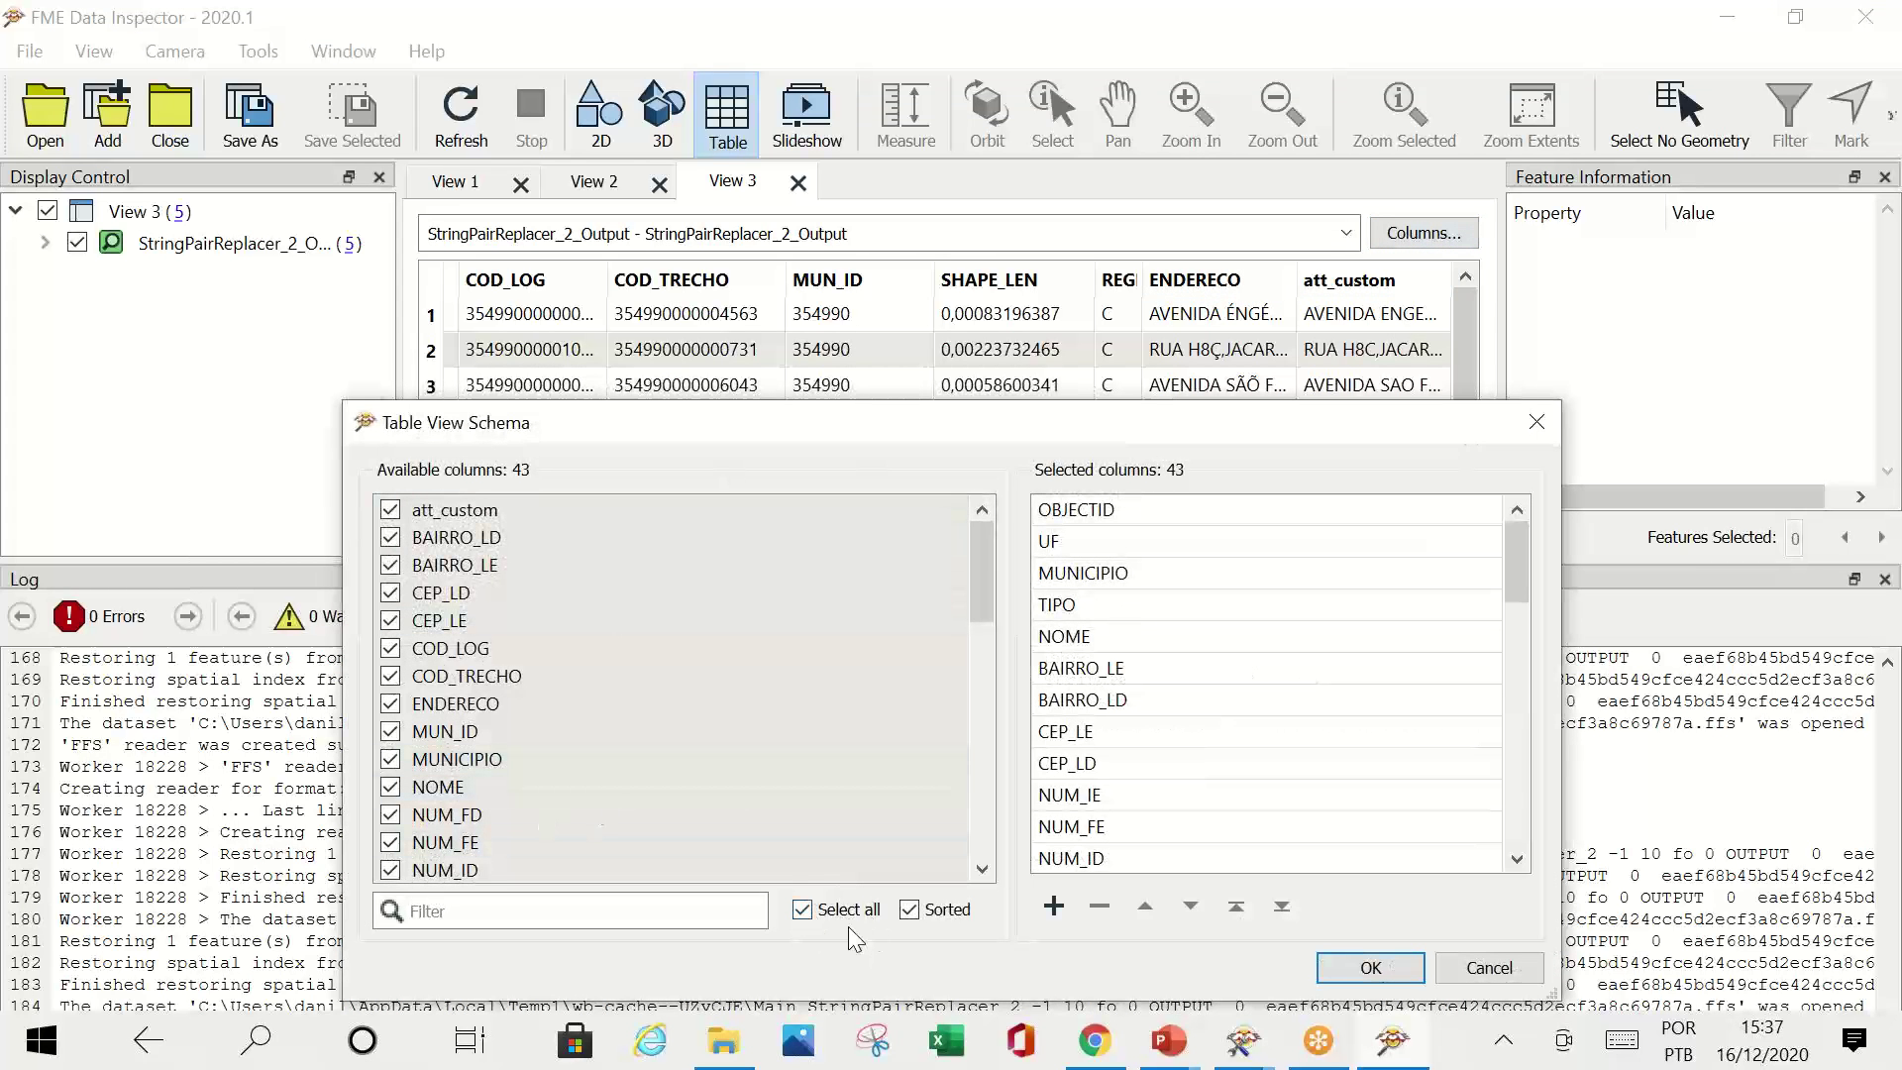
left_click(802, 910)
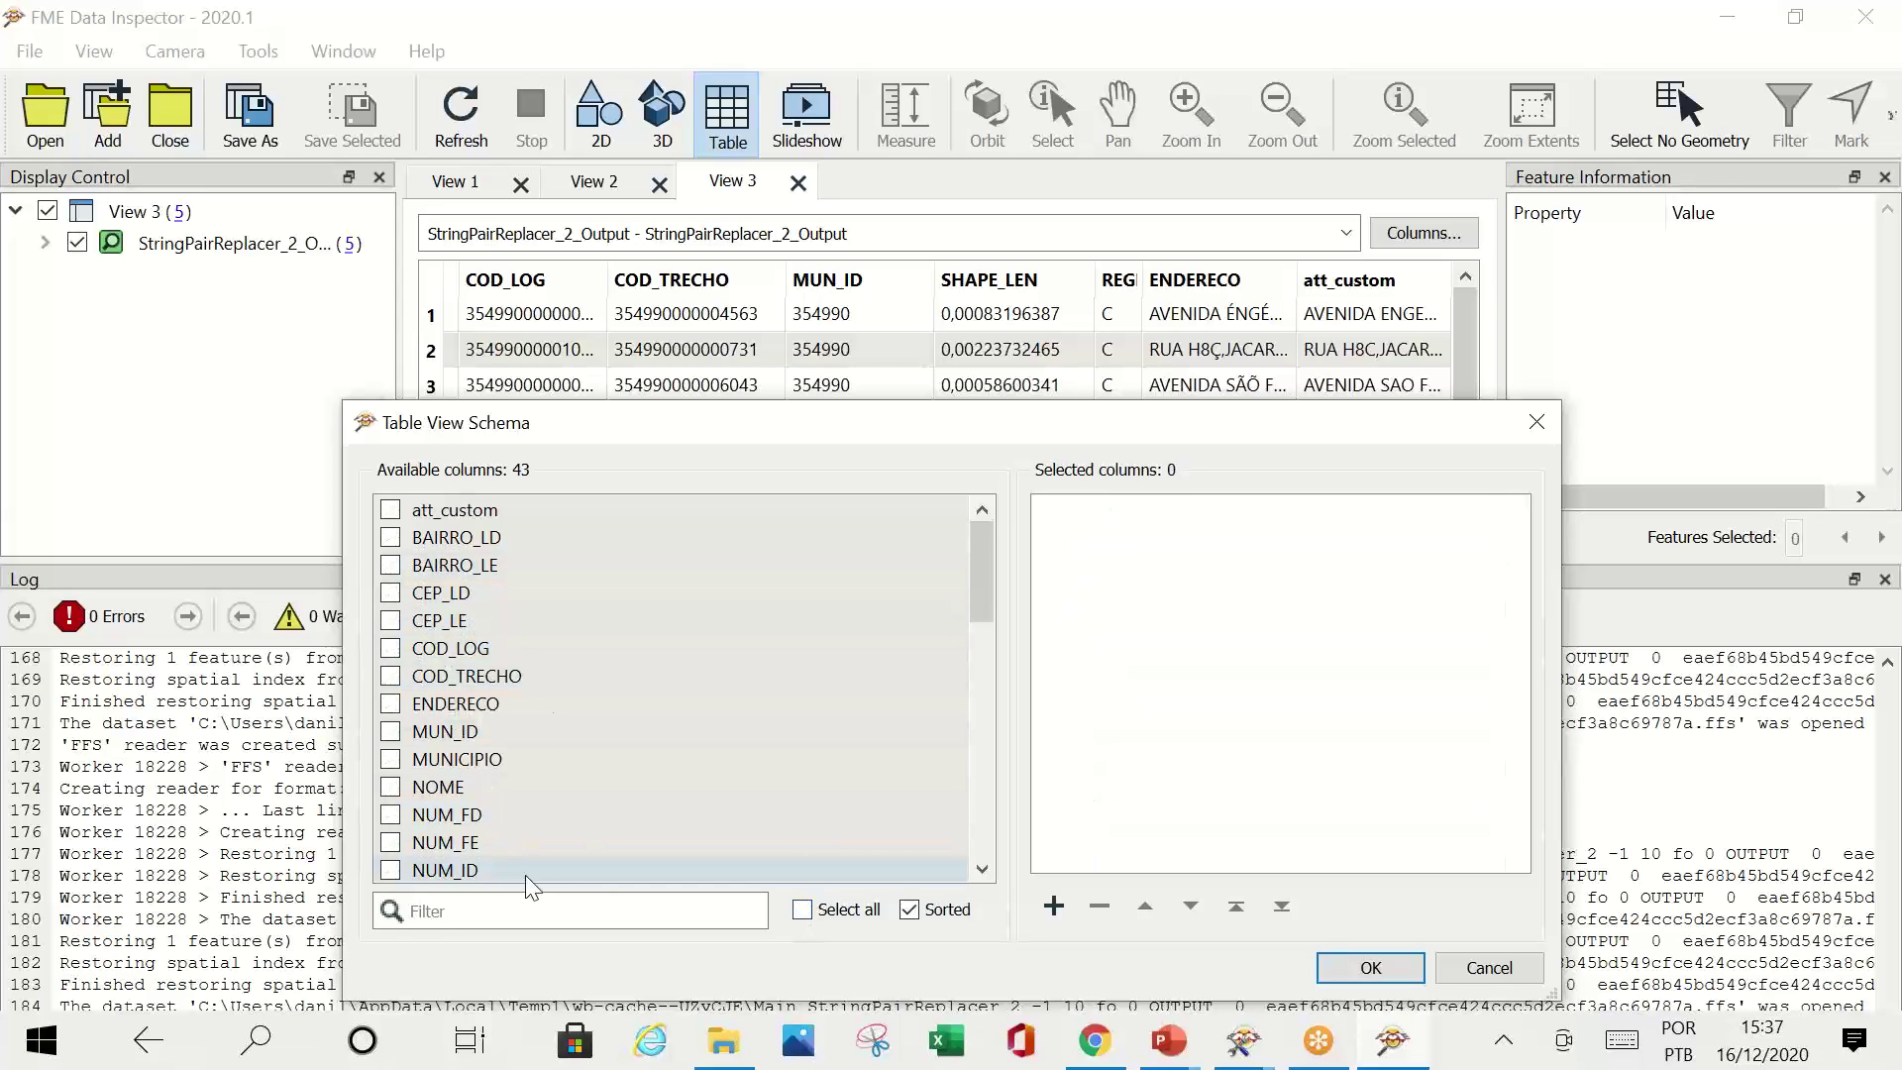
left_click(456, 705)
left_click(466, 510)
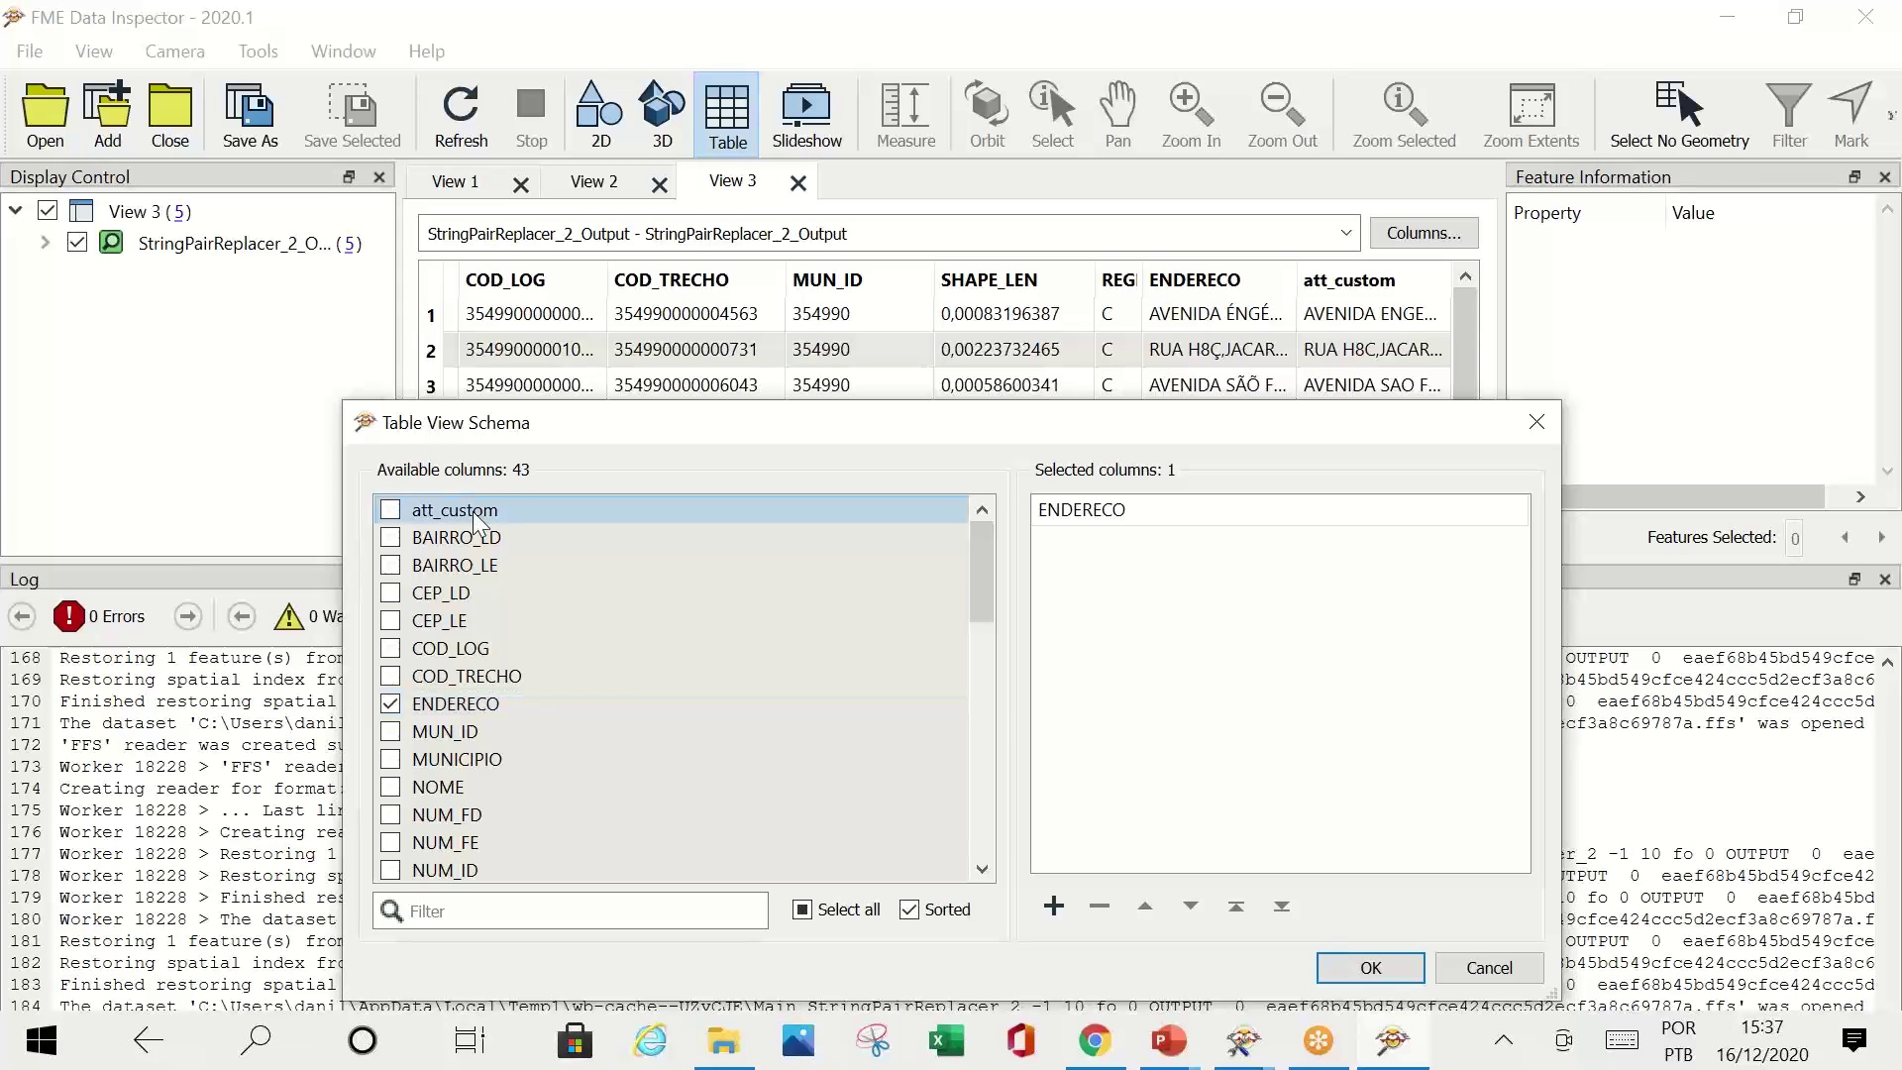
left_click(1369, 968)
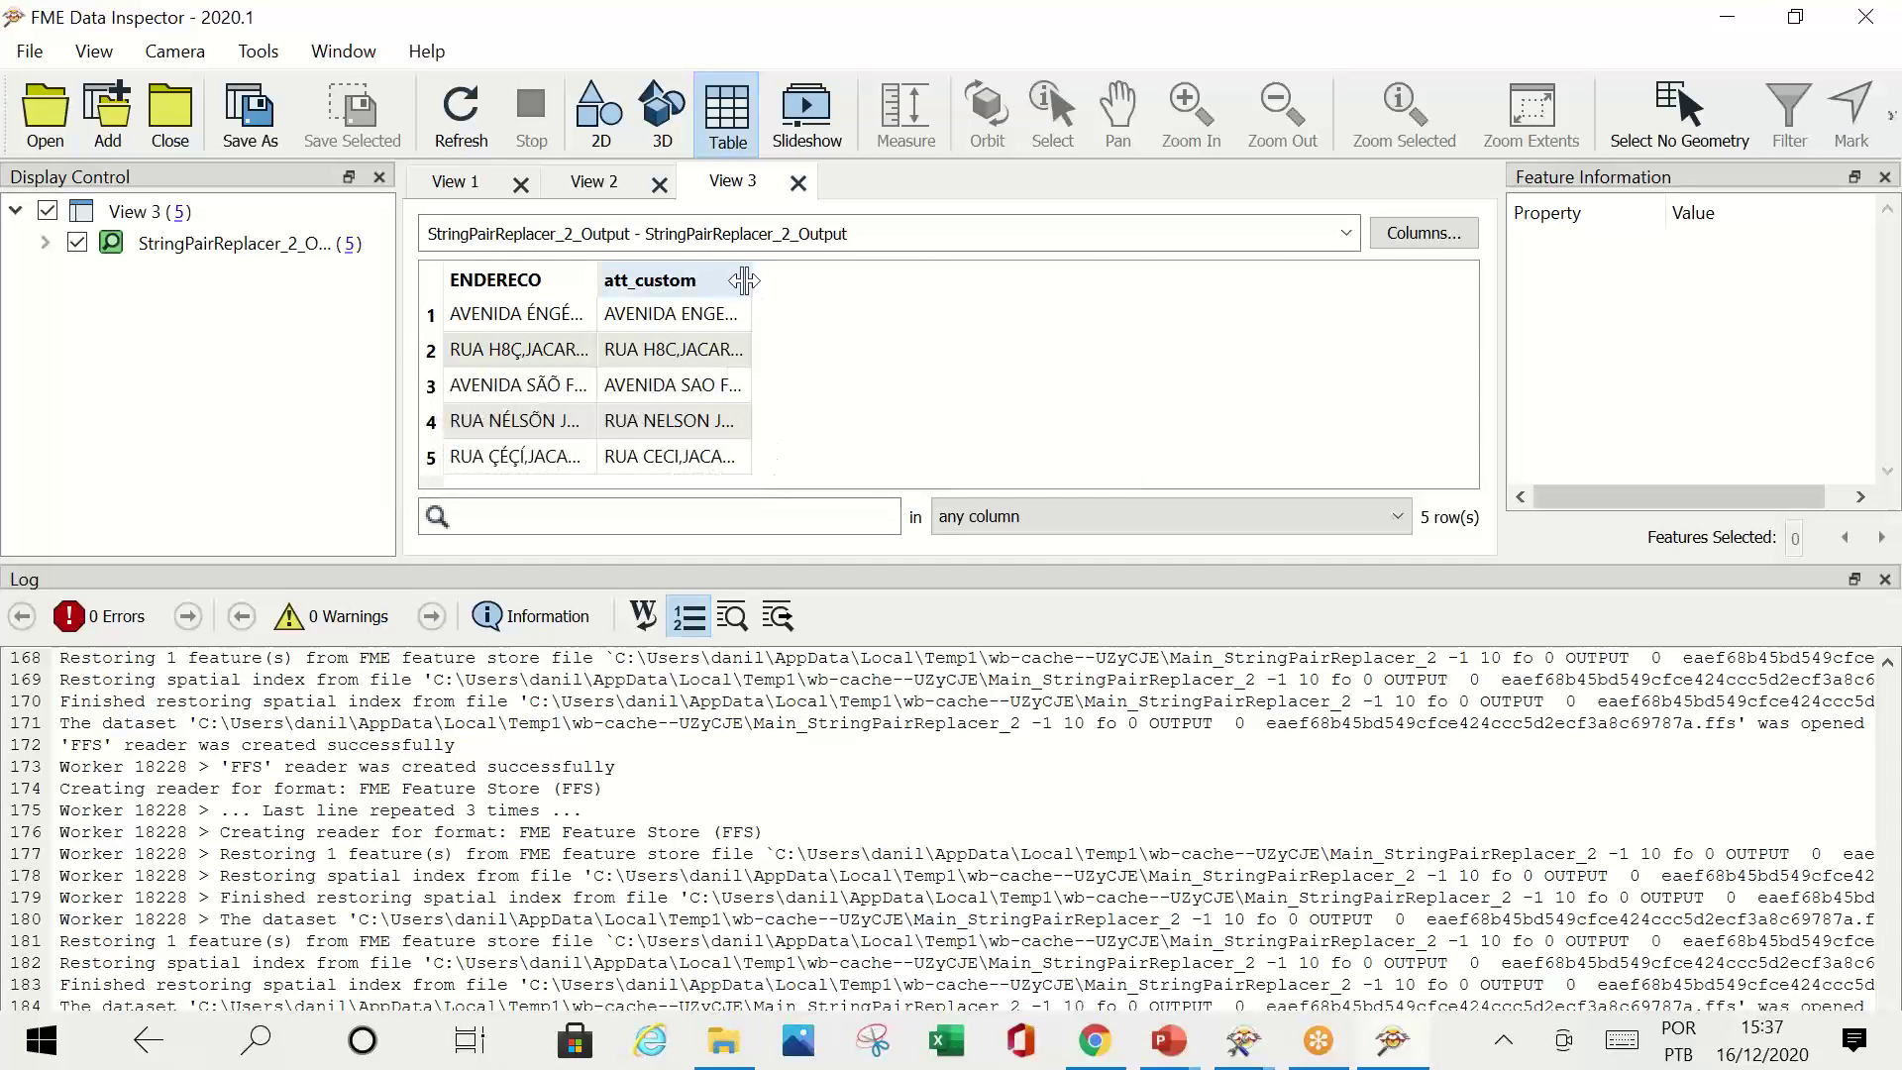
Step: Widen the ENDERECO and att_custom columns and compare their full values across all rows
left_click_drag(752, 280, 1318, 349)
left_click_drag(596, 281, 930, 321)
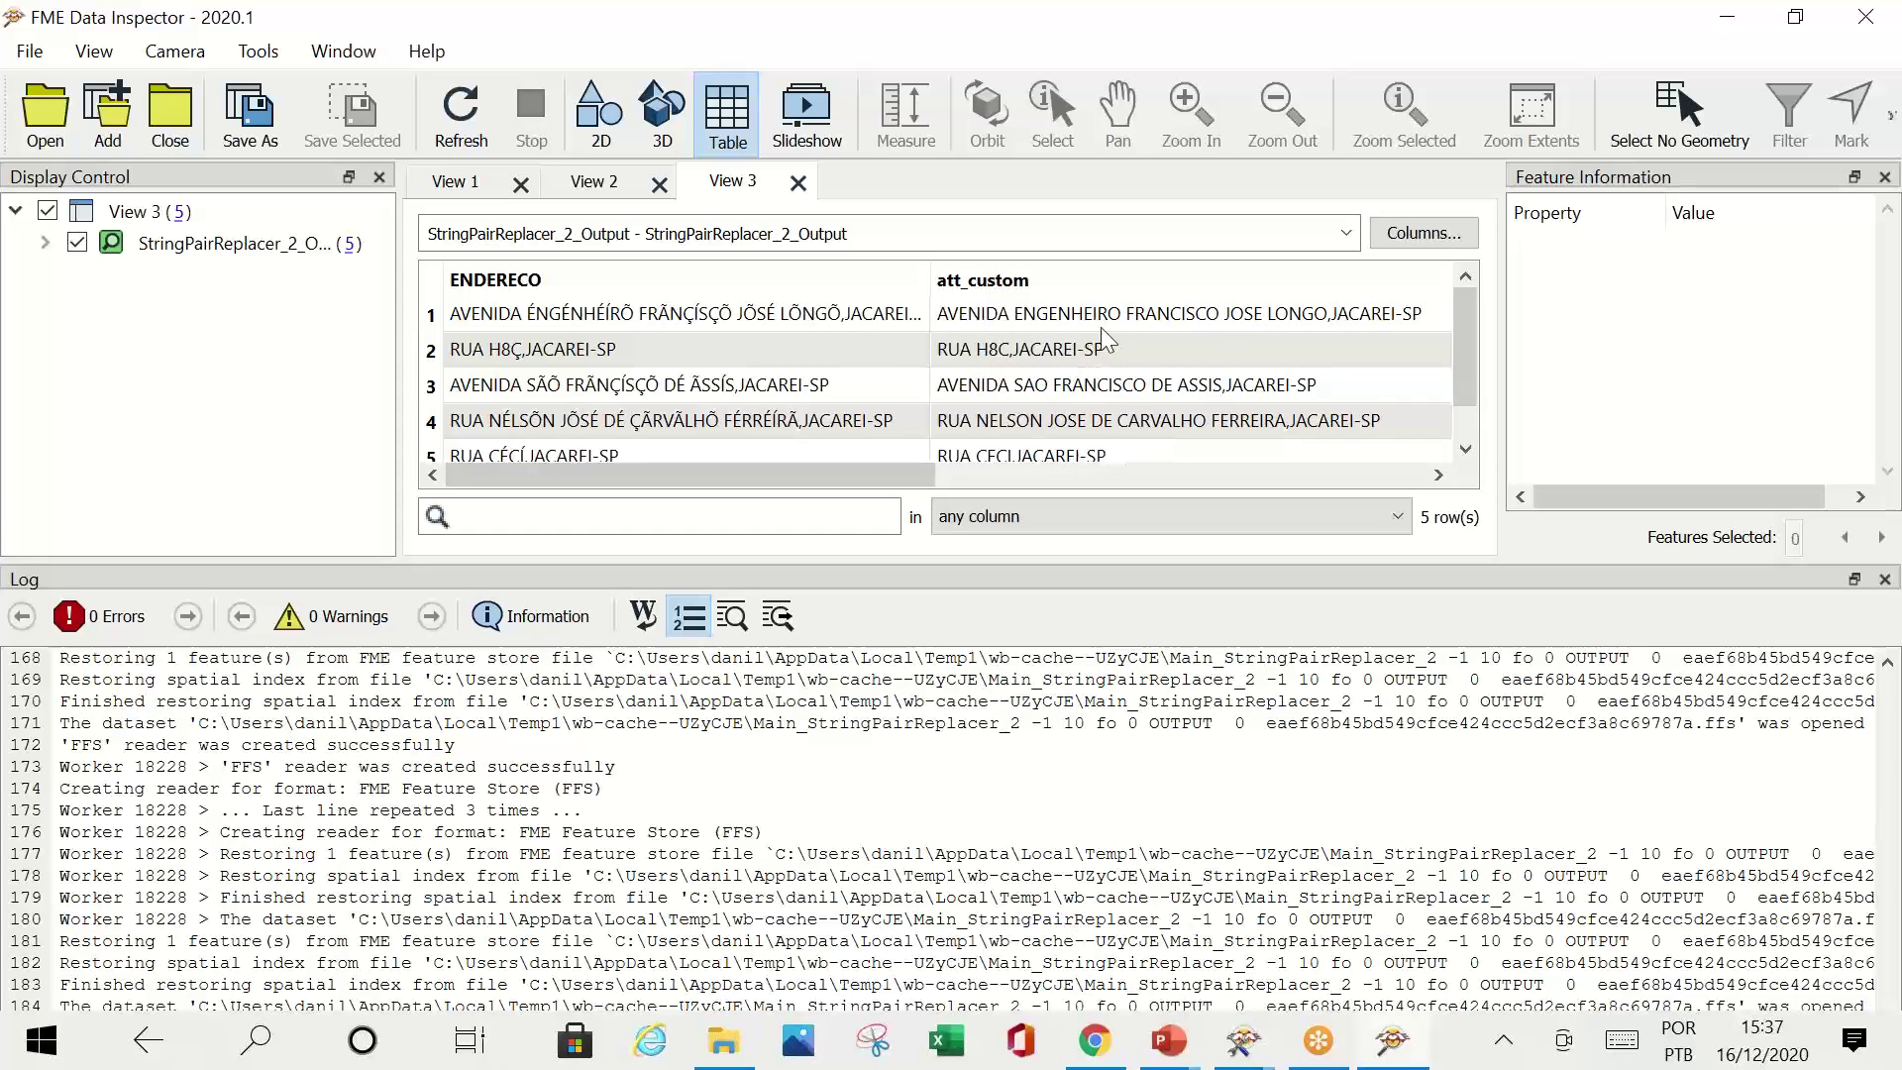
scroll(1045, 436, "down", 1)
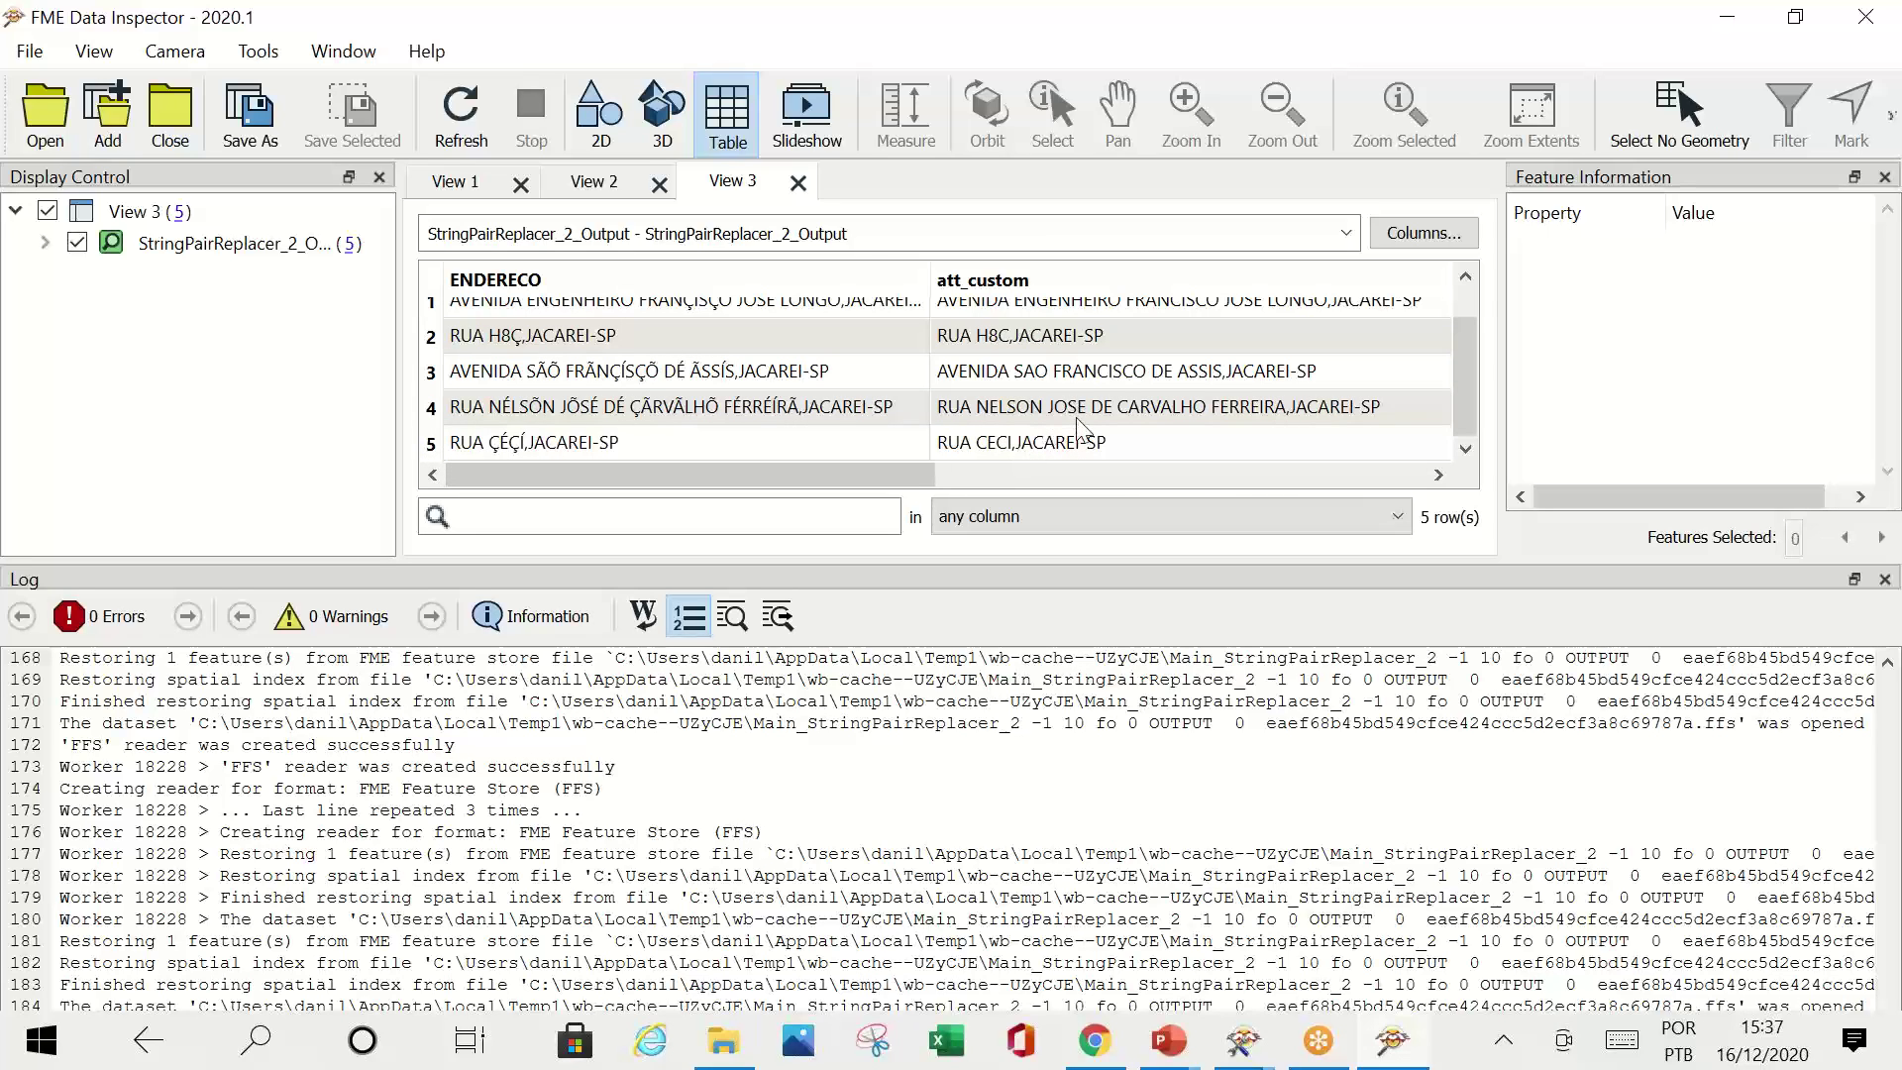
Step: Switch back to the CSV2 to NONE workspace in FME Workbench and review the AttributeTrimmer_5 and StringReplacer_27 parameters without changing them
mouse_move(1244, 1050)
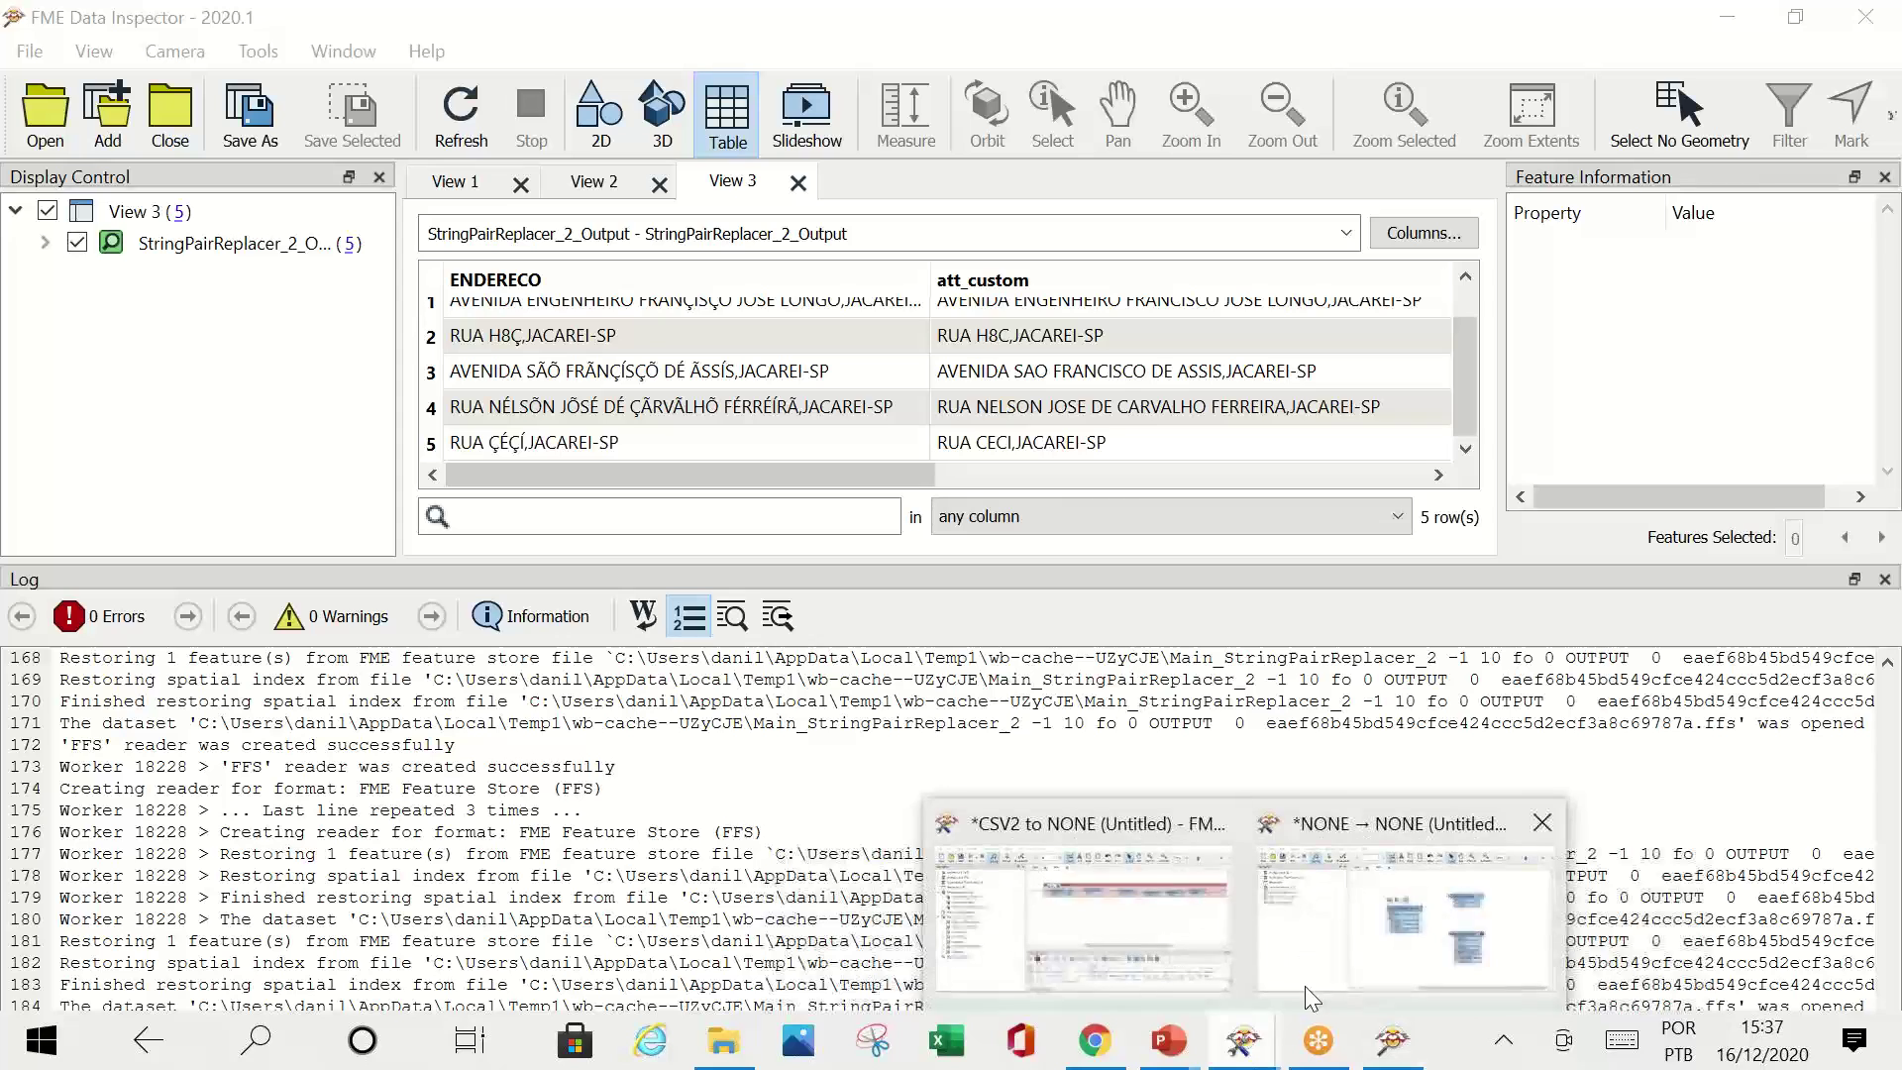
left_click(1105, 896)
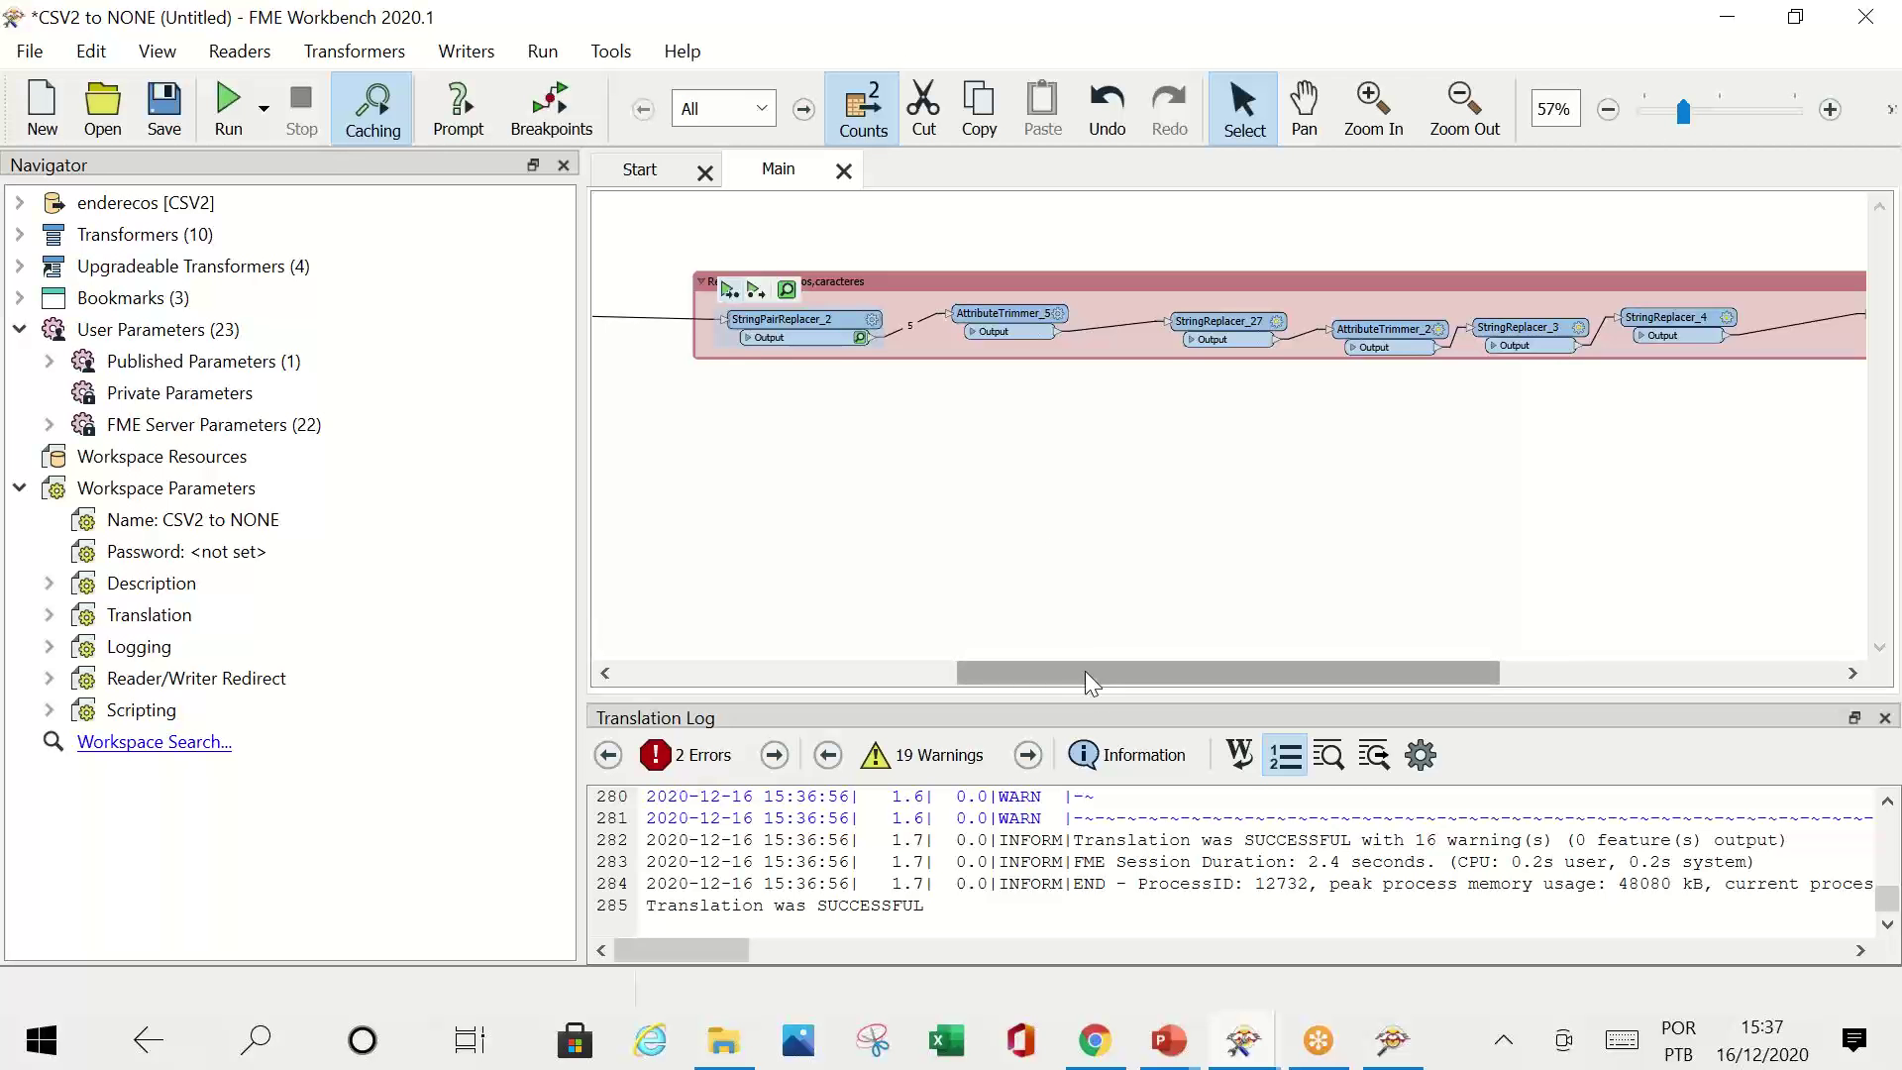
left_click(1058, 315)
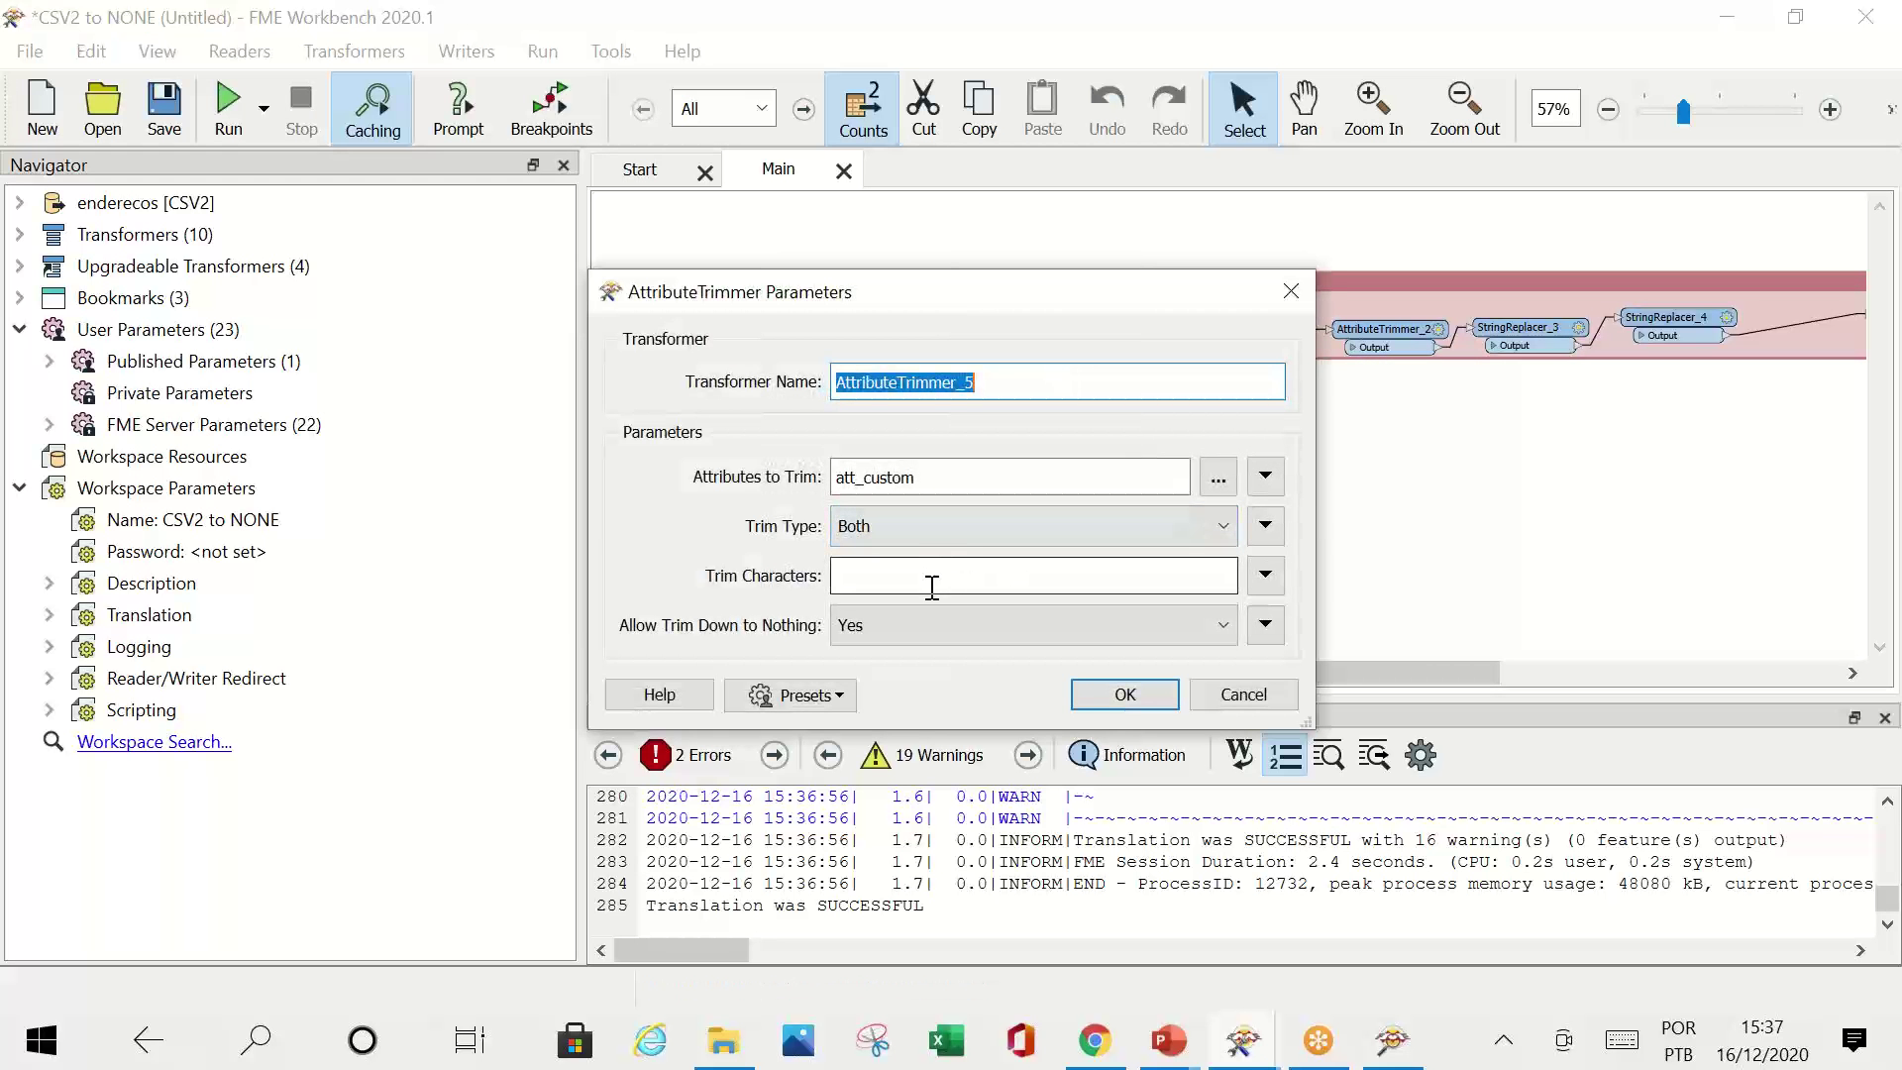
left_click(1239, 694)
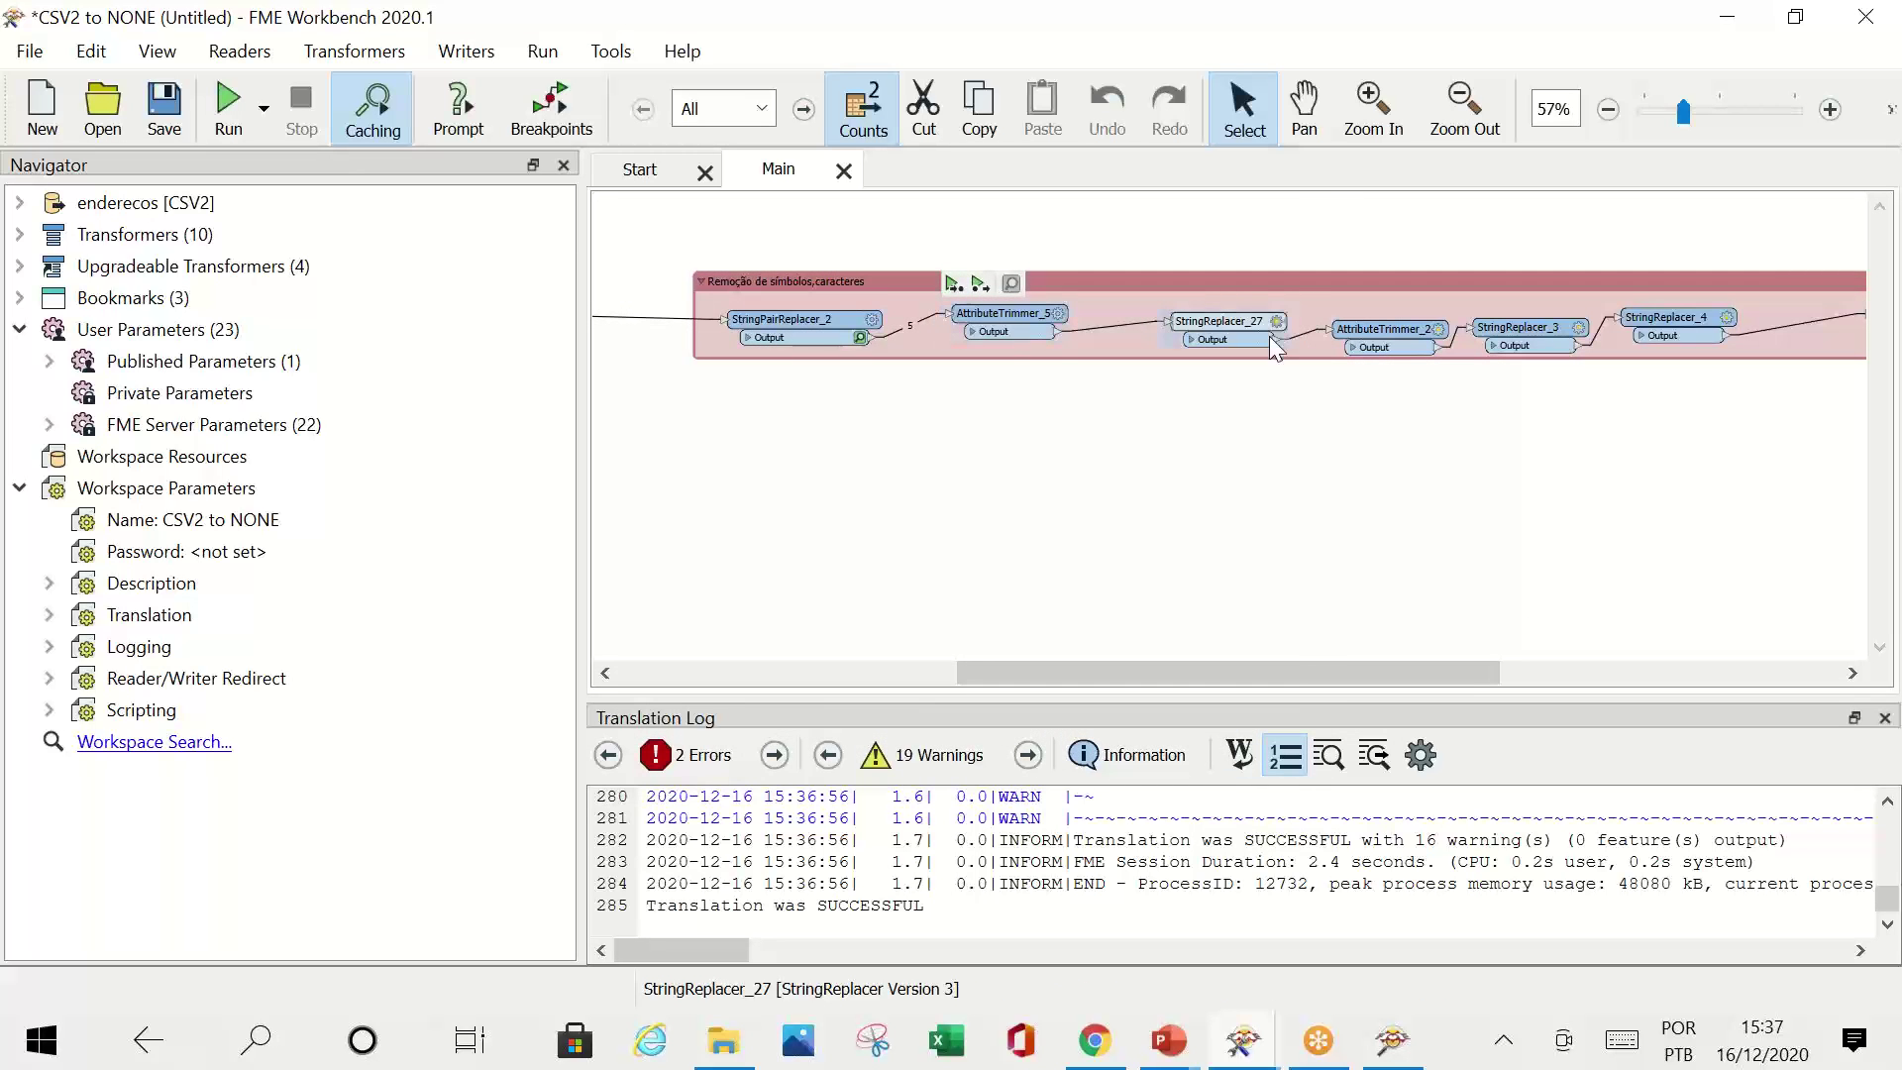
left_click(1281, 327)
left_click(1229, 767)
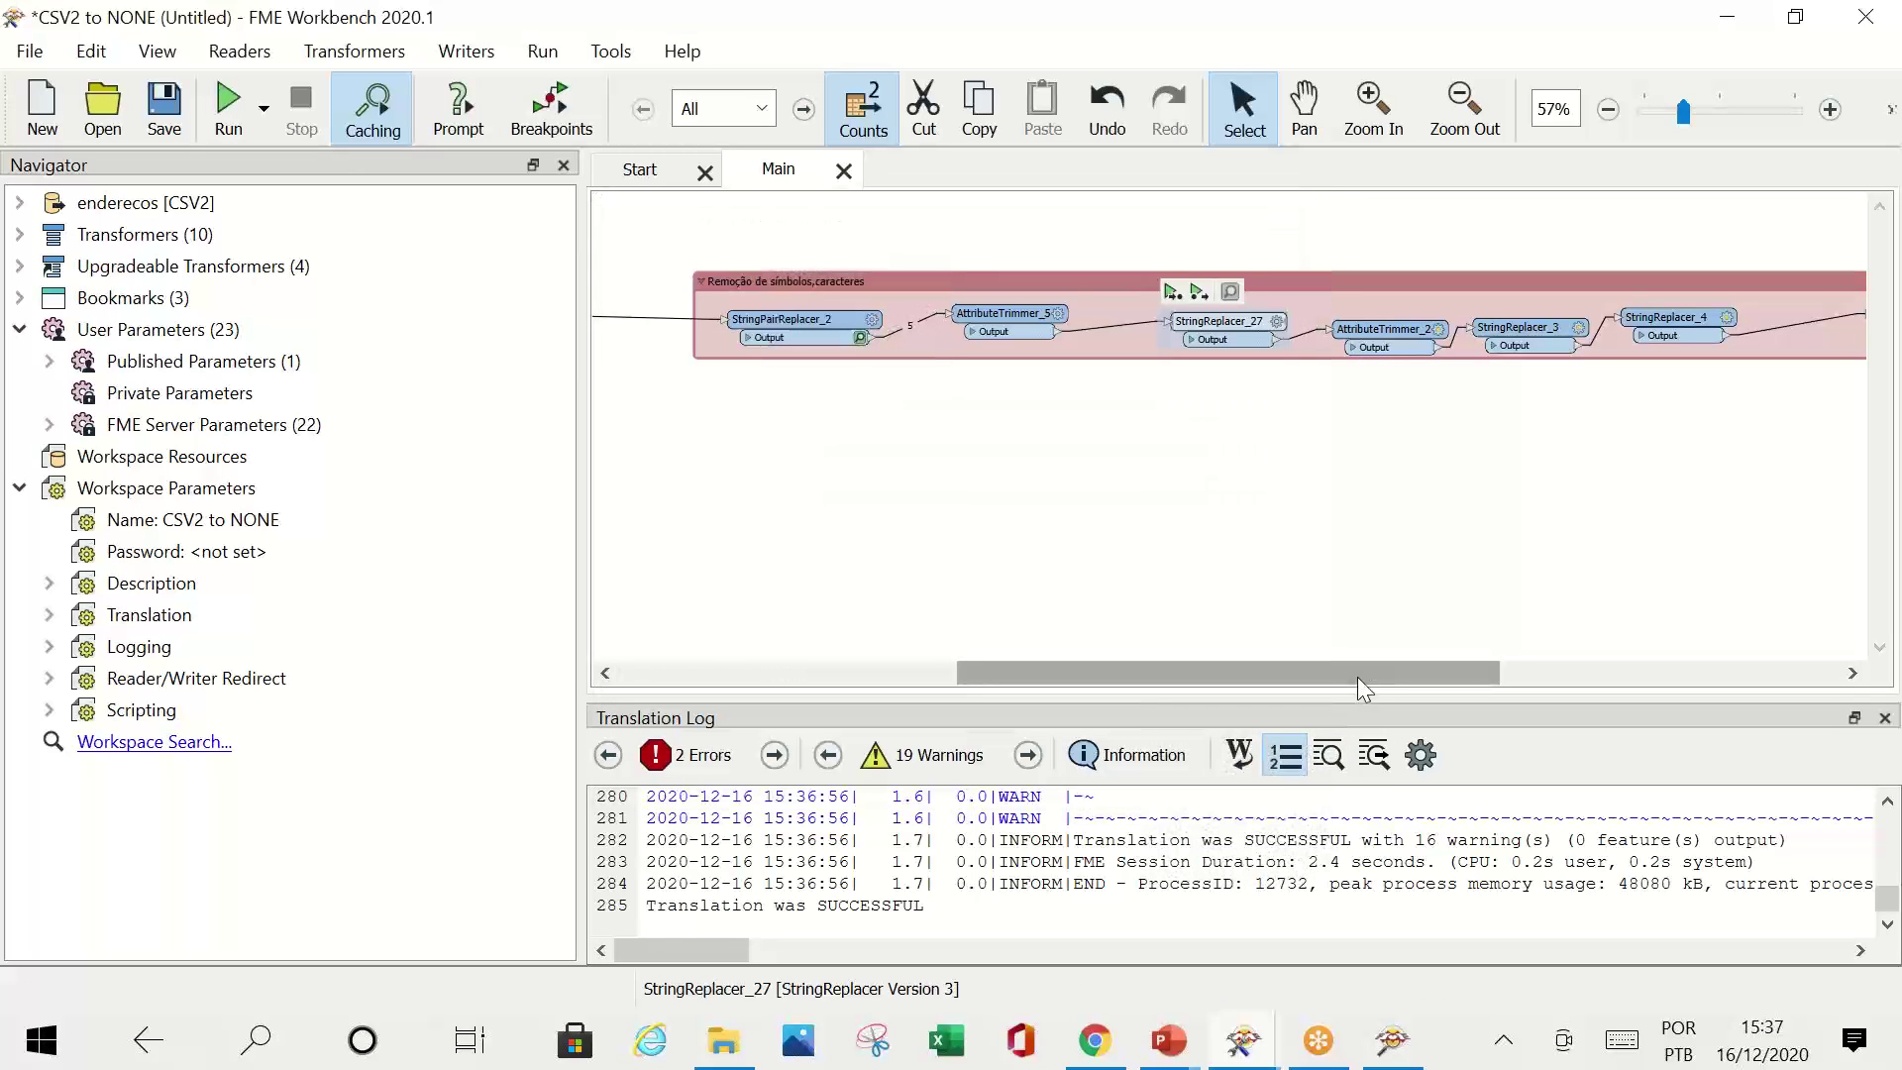
Step: Review how StringConcatenator writes att_custom to ENDERECO, and close its parameters without changes
left_click_drag(1357, 676, 1595, 677)
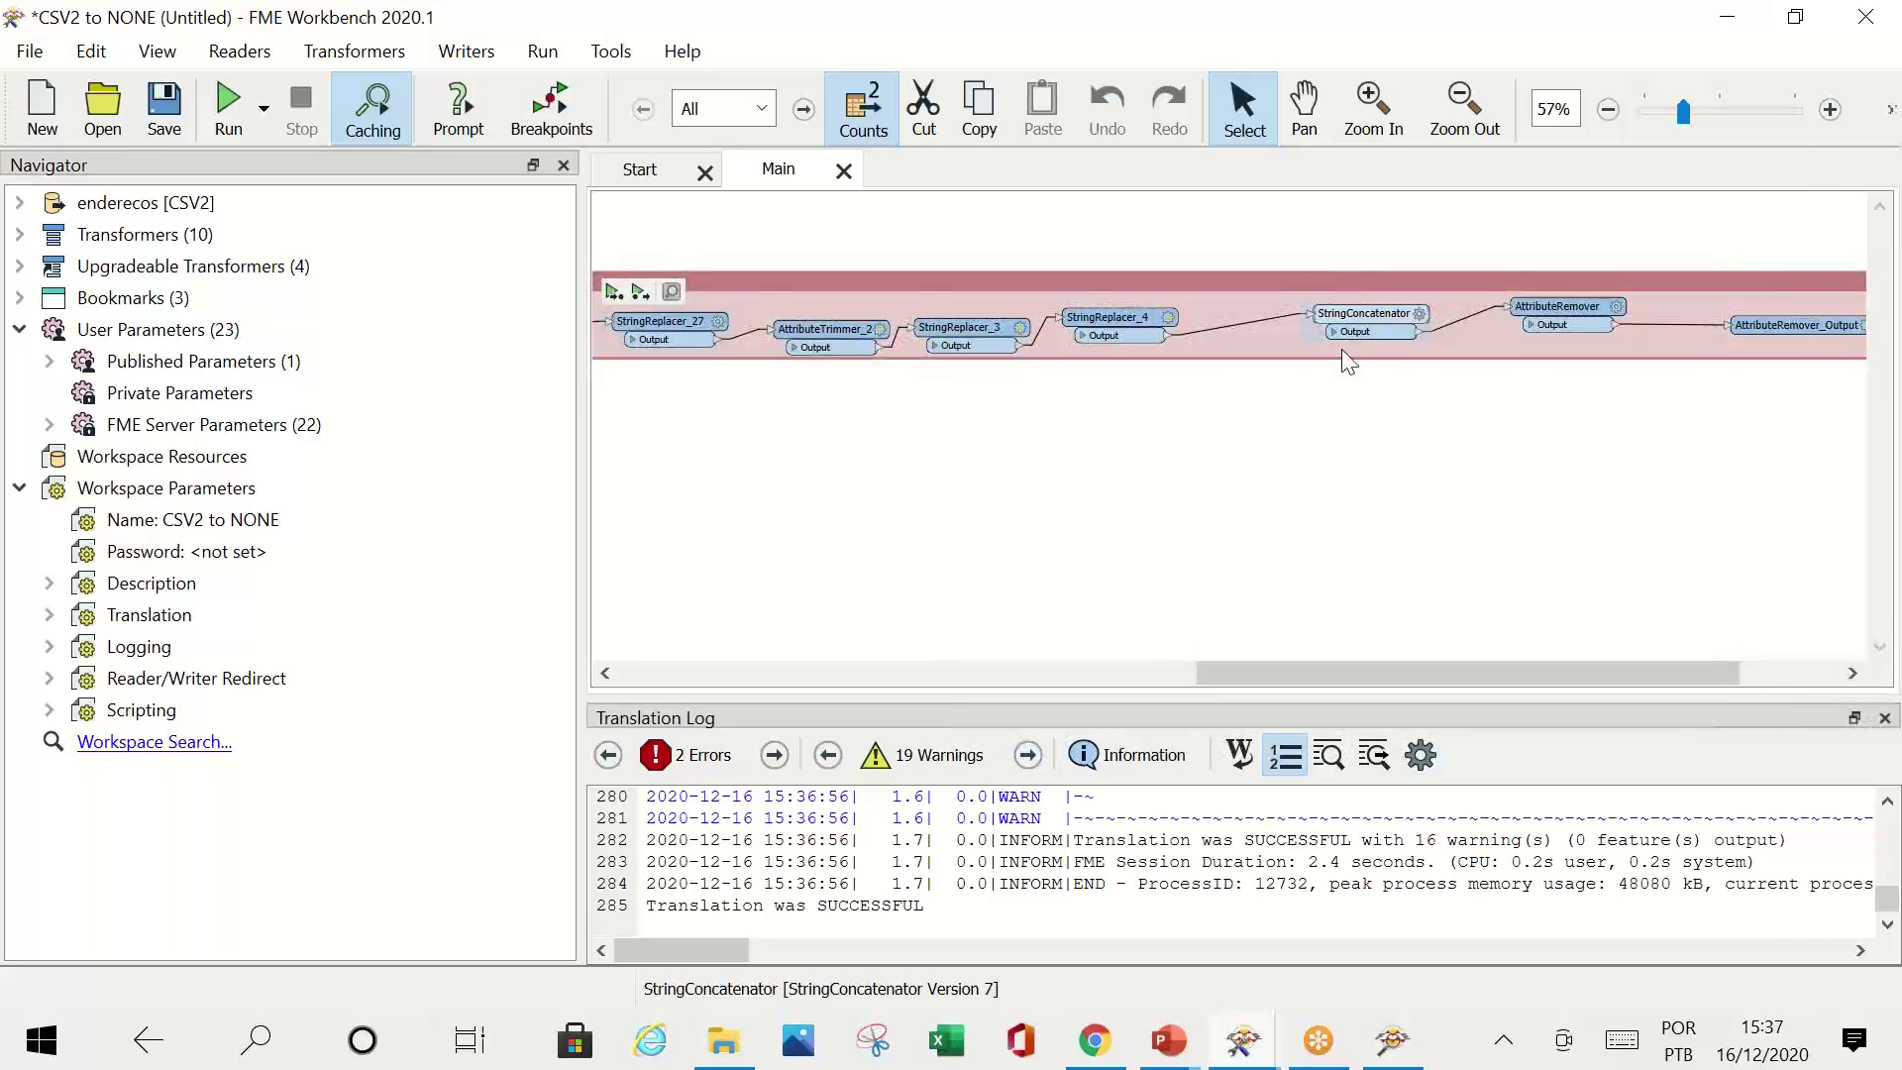
double_click(1377, 315)
left_click(1770, 973)
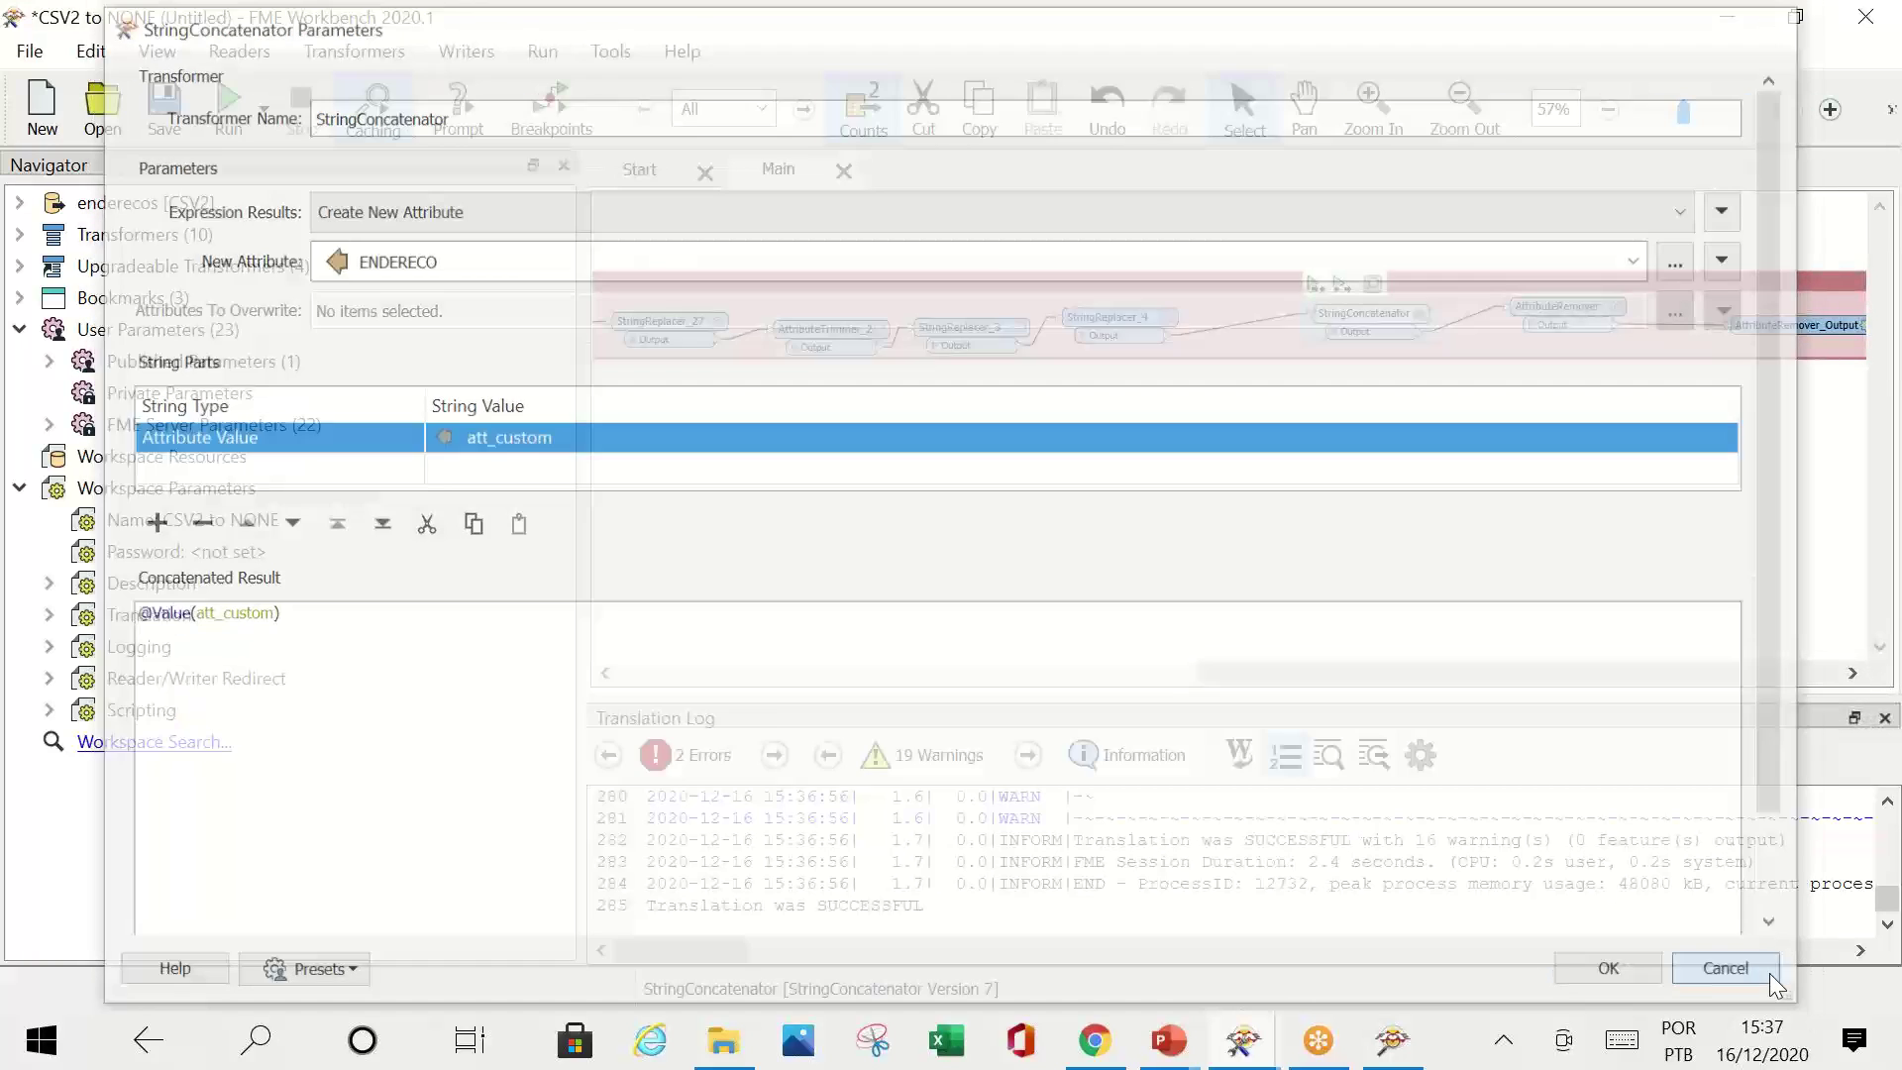
left_click_drag(1626, 671, 1727, 670)
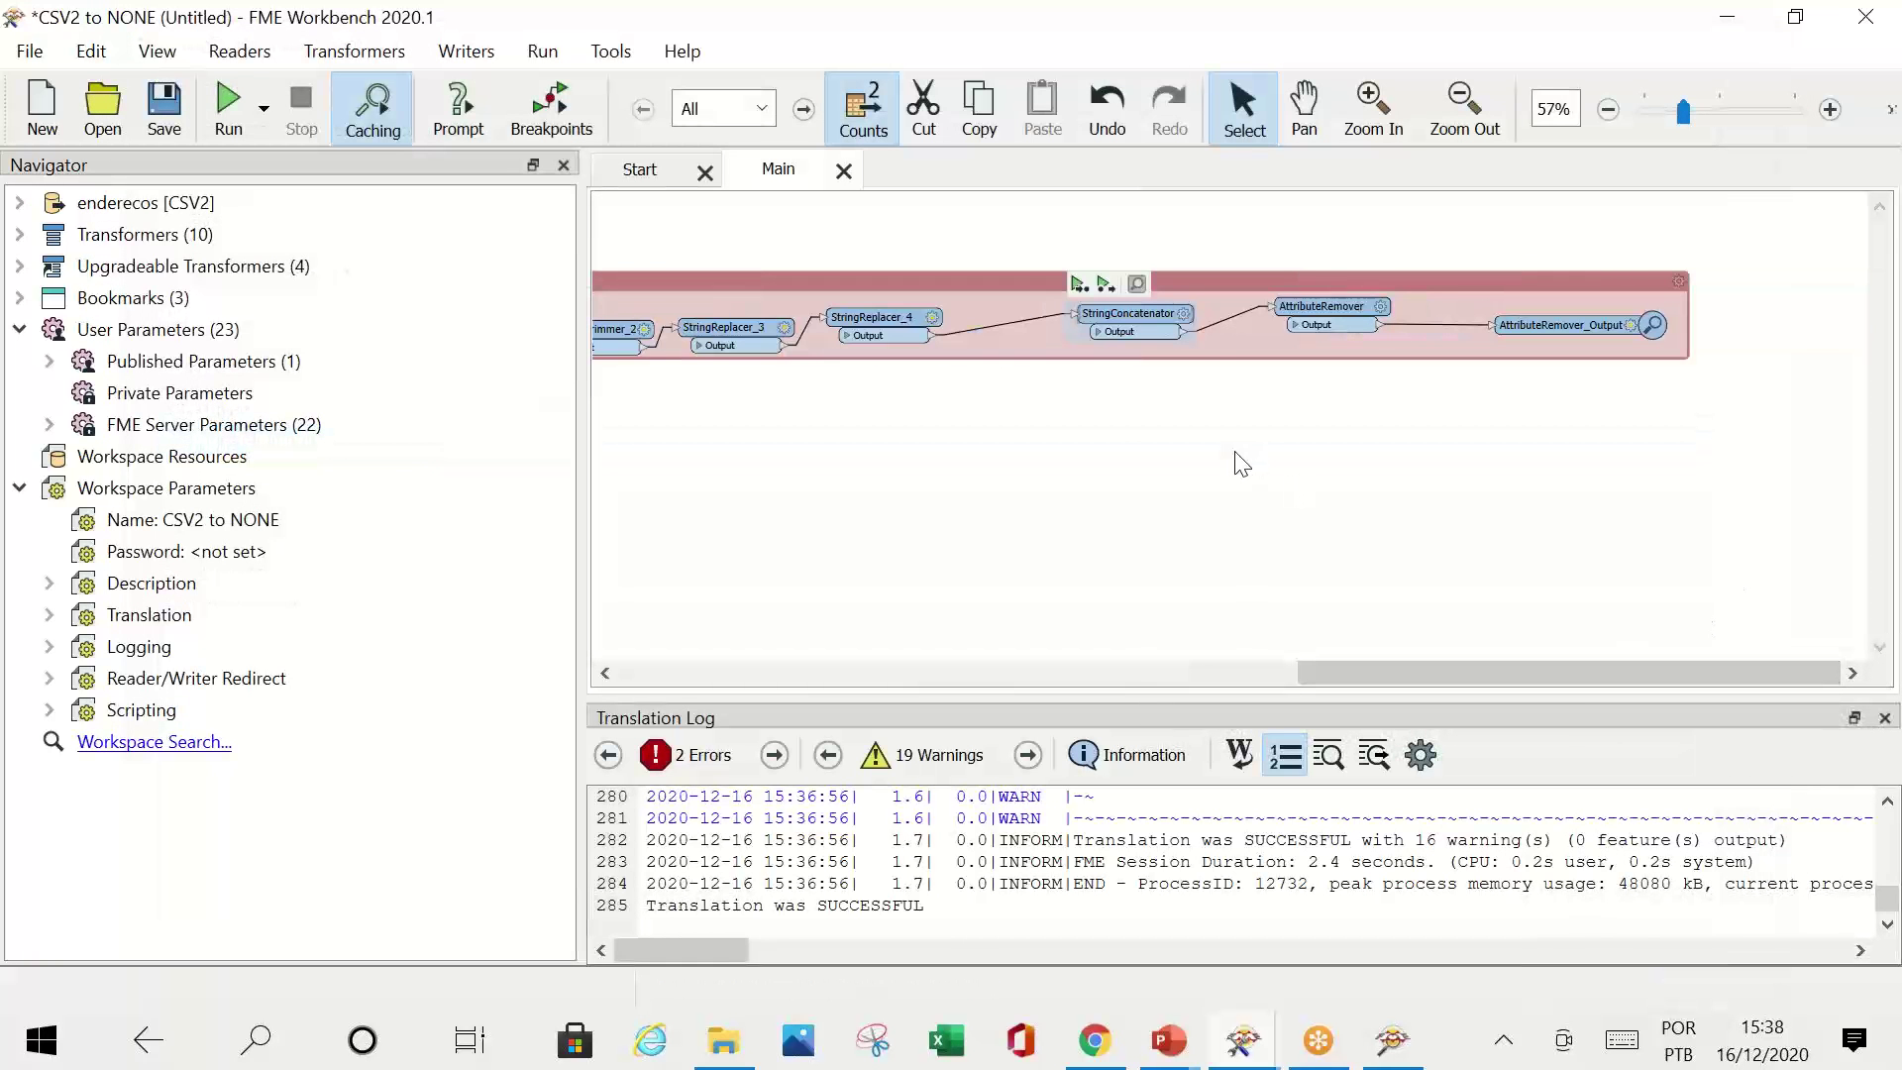
Step: Shift the "Remoção de símbolos,caracteres" bookmark slightly on the canvas and deselect it
left_click(1392, 1040)
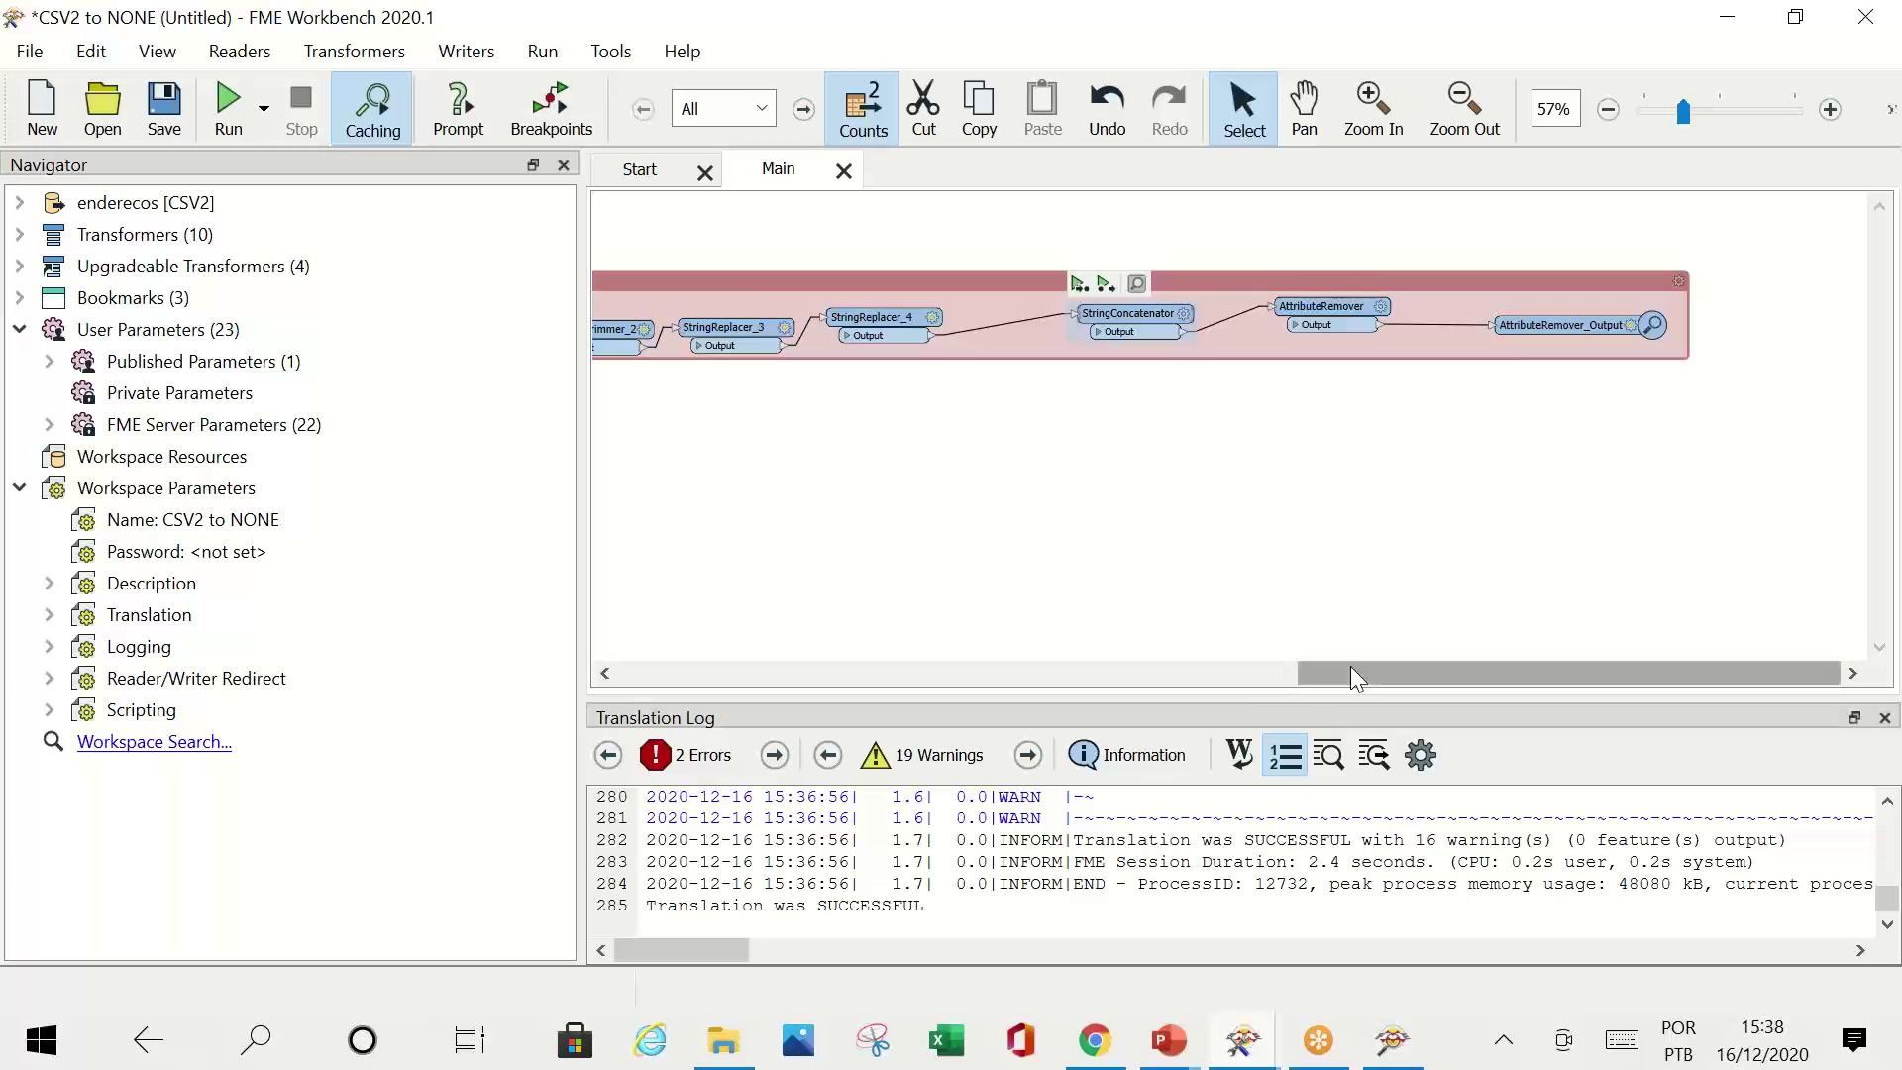
left_click_drag(1351, 666, 918, 628)
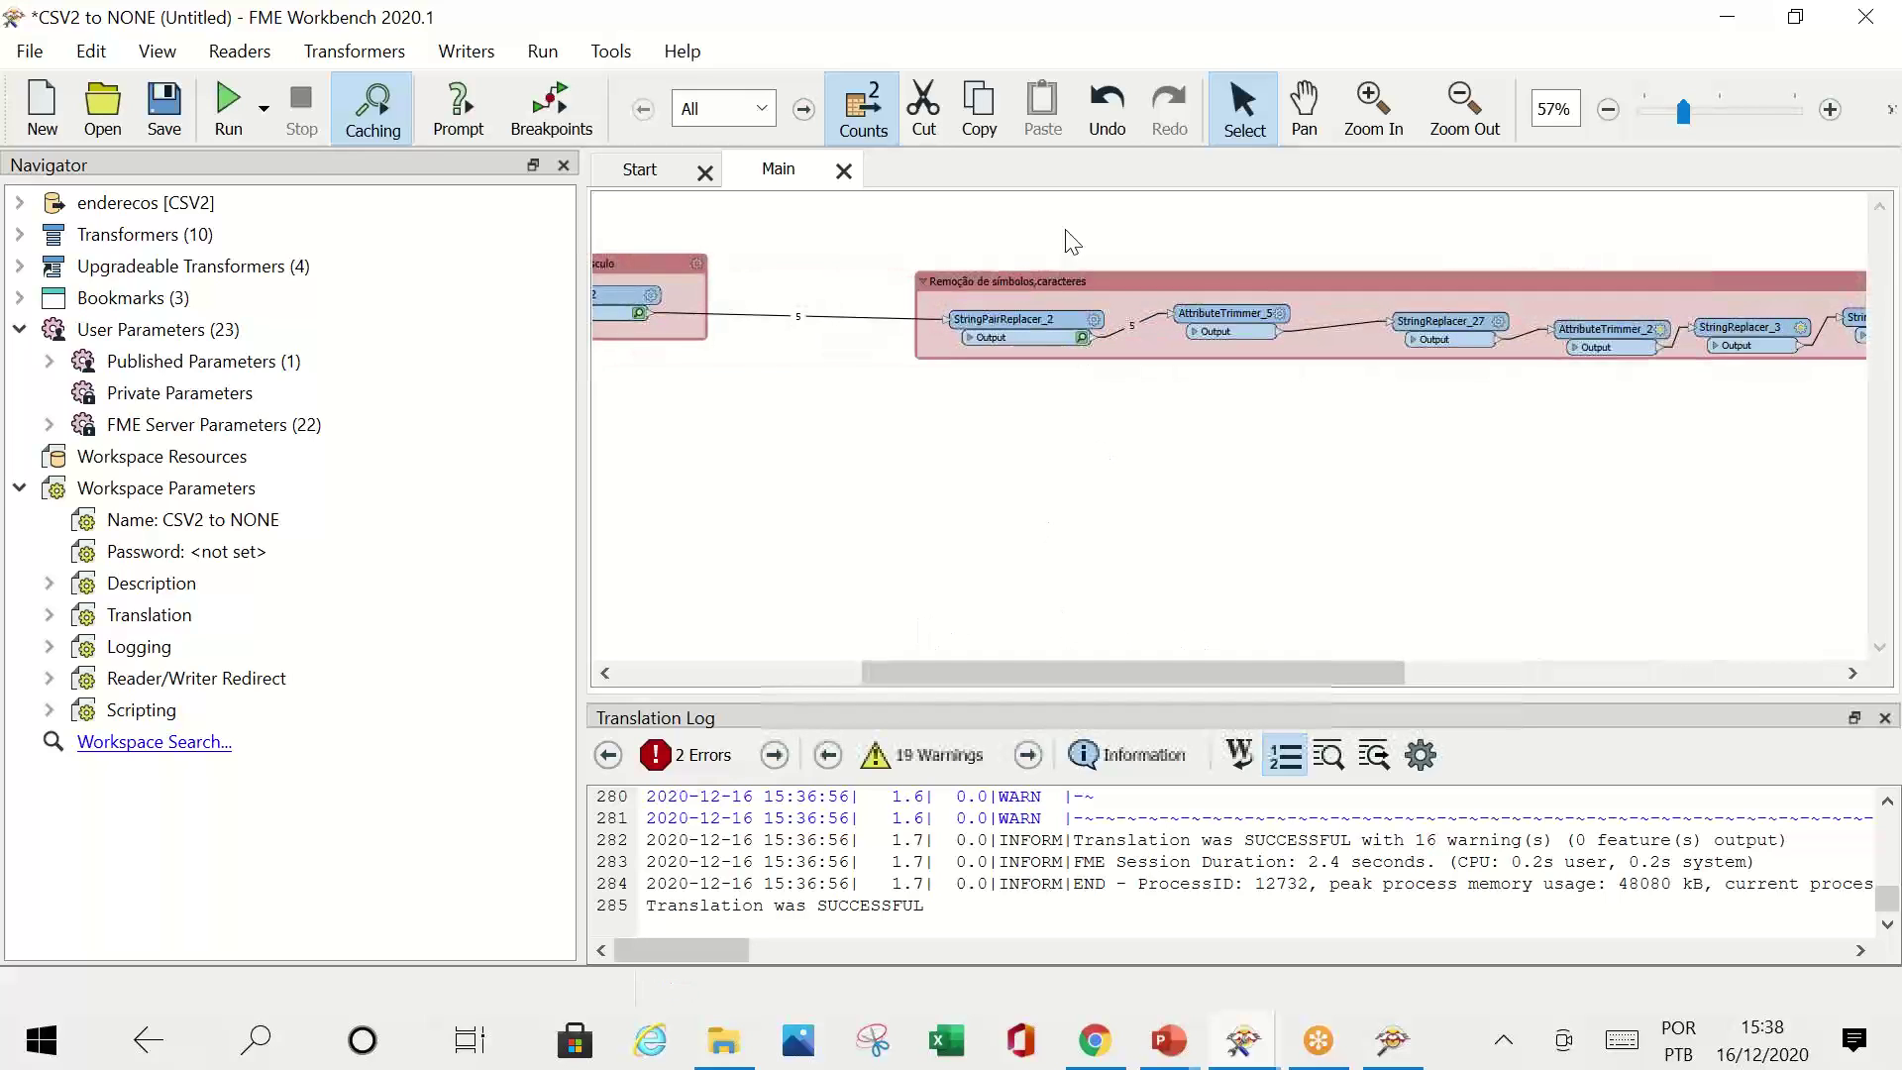
left_click_drag(1068, 281, 1054, 268)
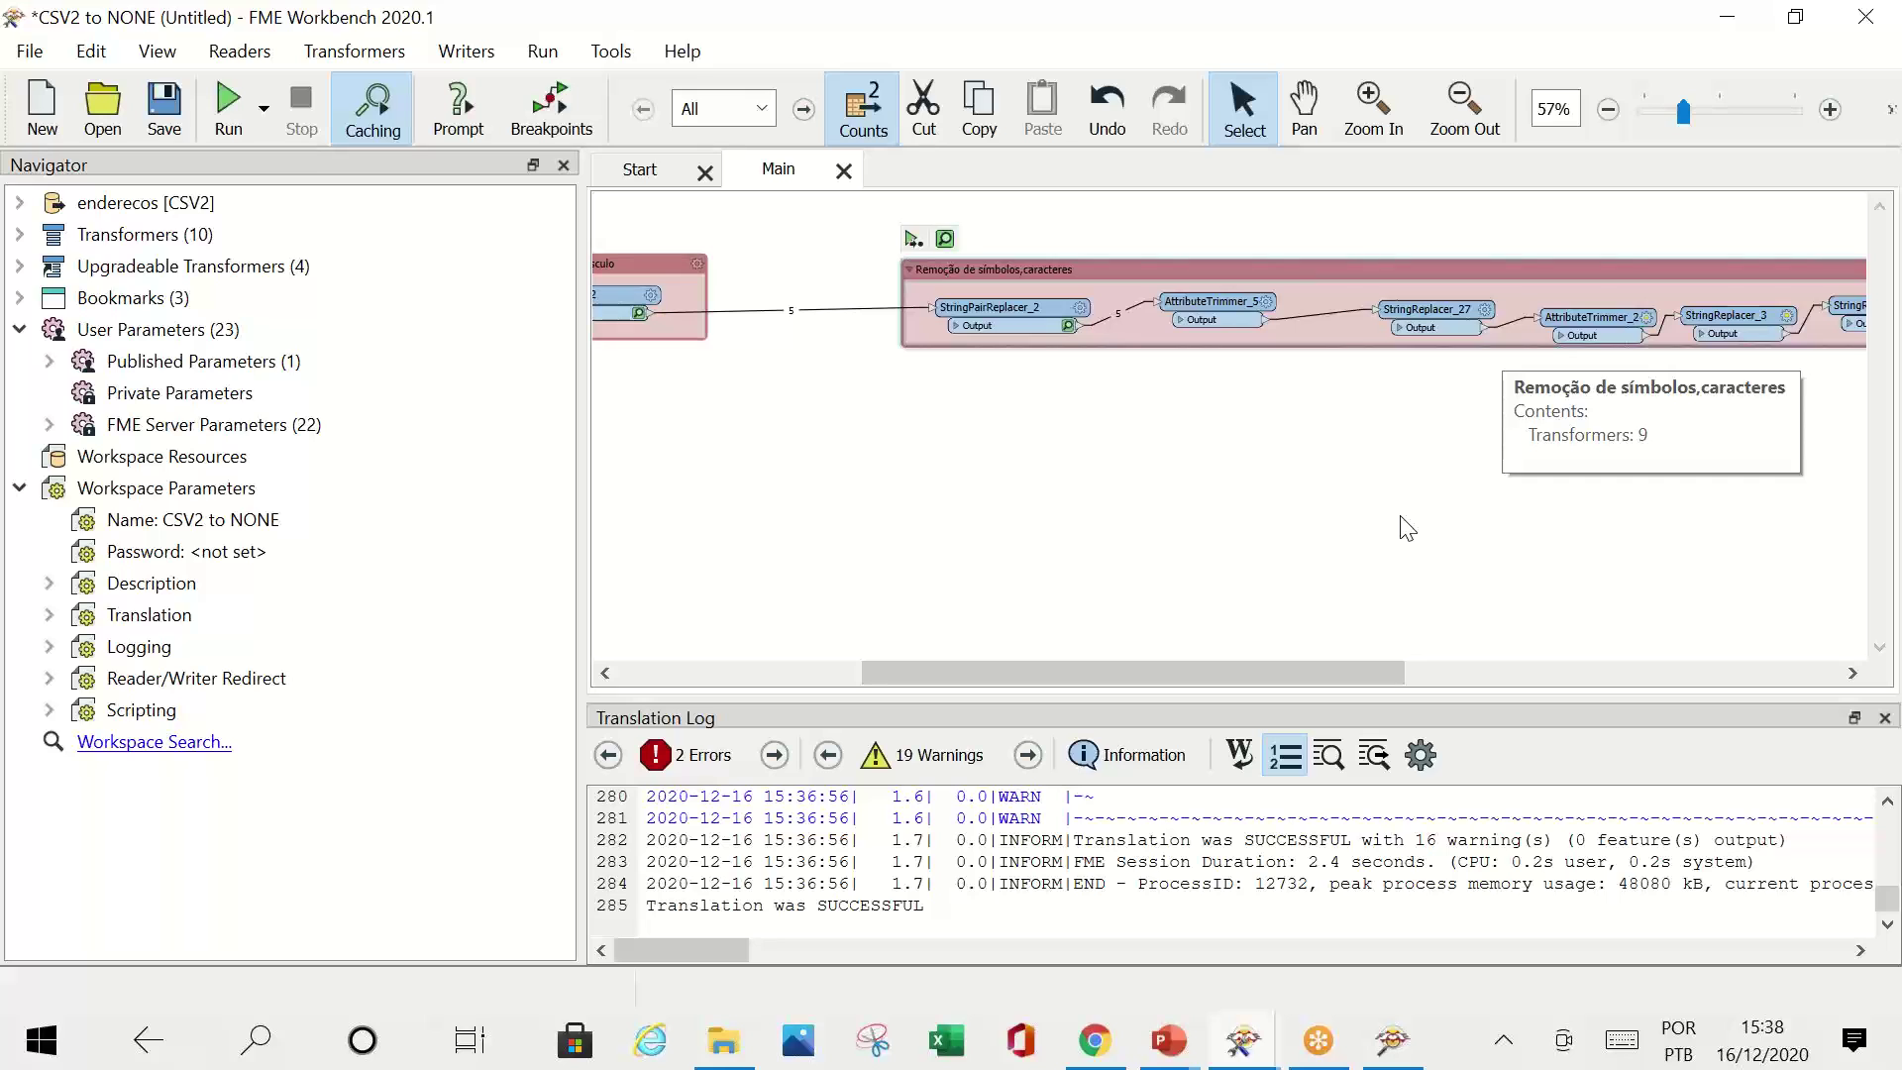
left_click(1224, 504)
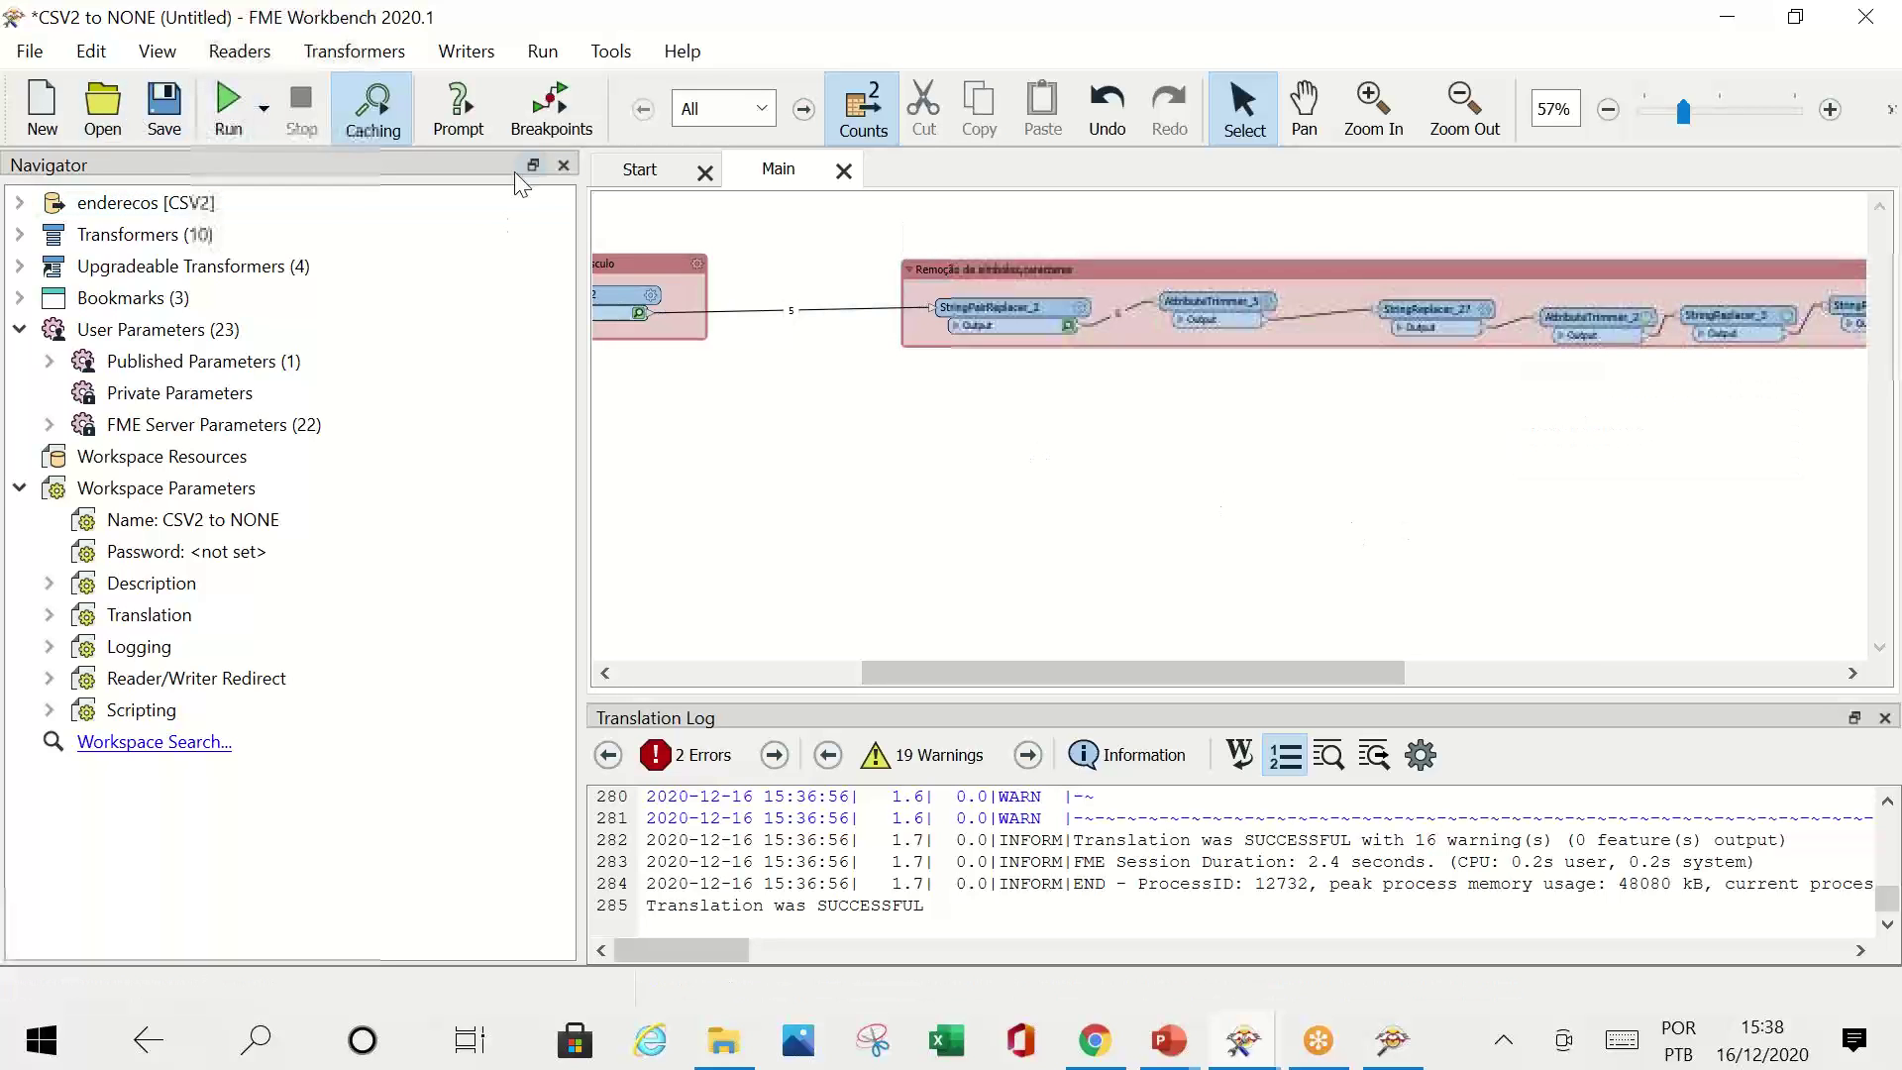
Step: Create a custom transformer named Validação_Atributos_Solutial from the whole "Remoção de símbolos,caracteres" bookmark and its transformers
left_click_drag(848, 222, 1617, 485)
left_click(1612, 487)
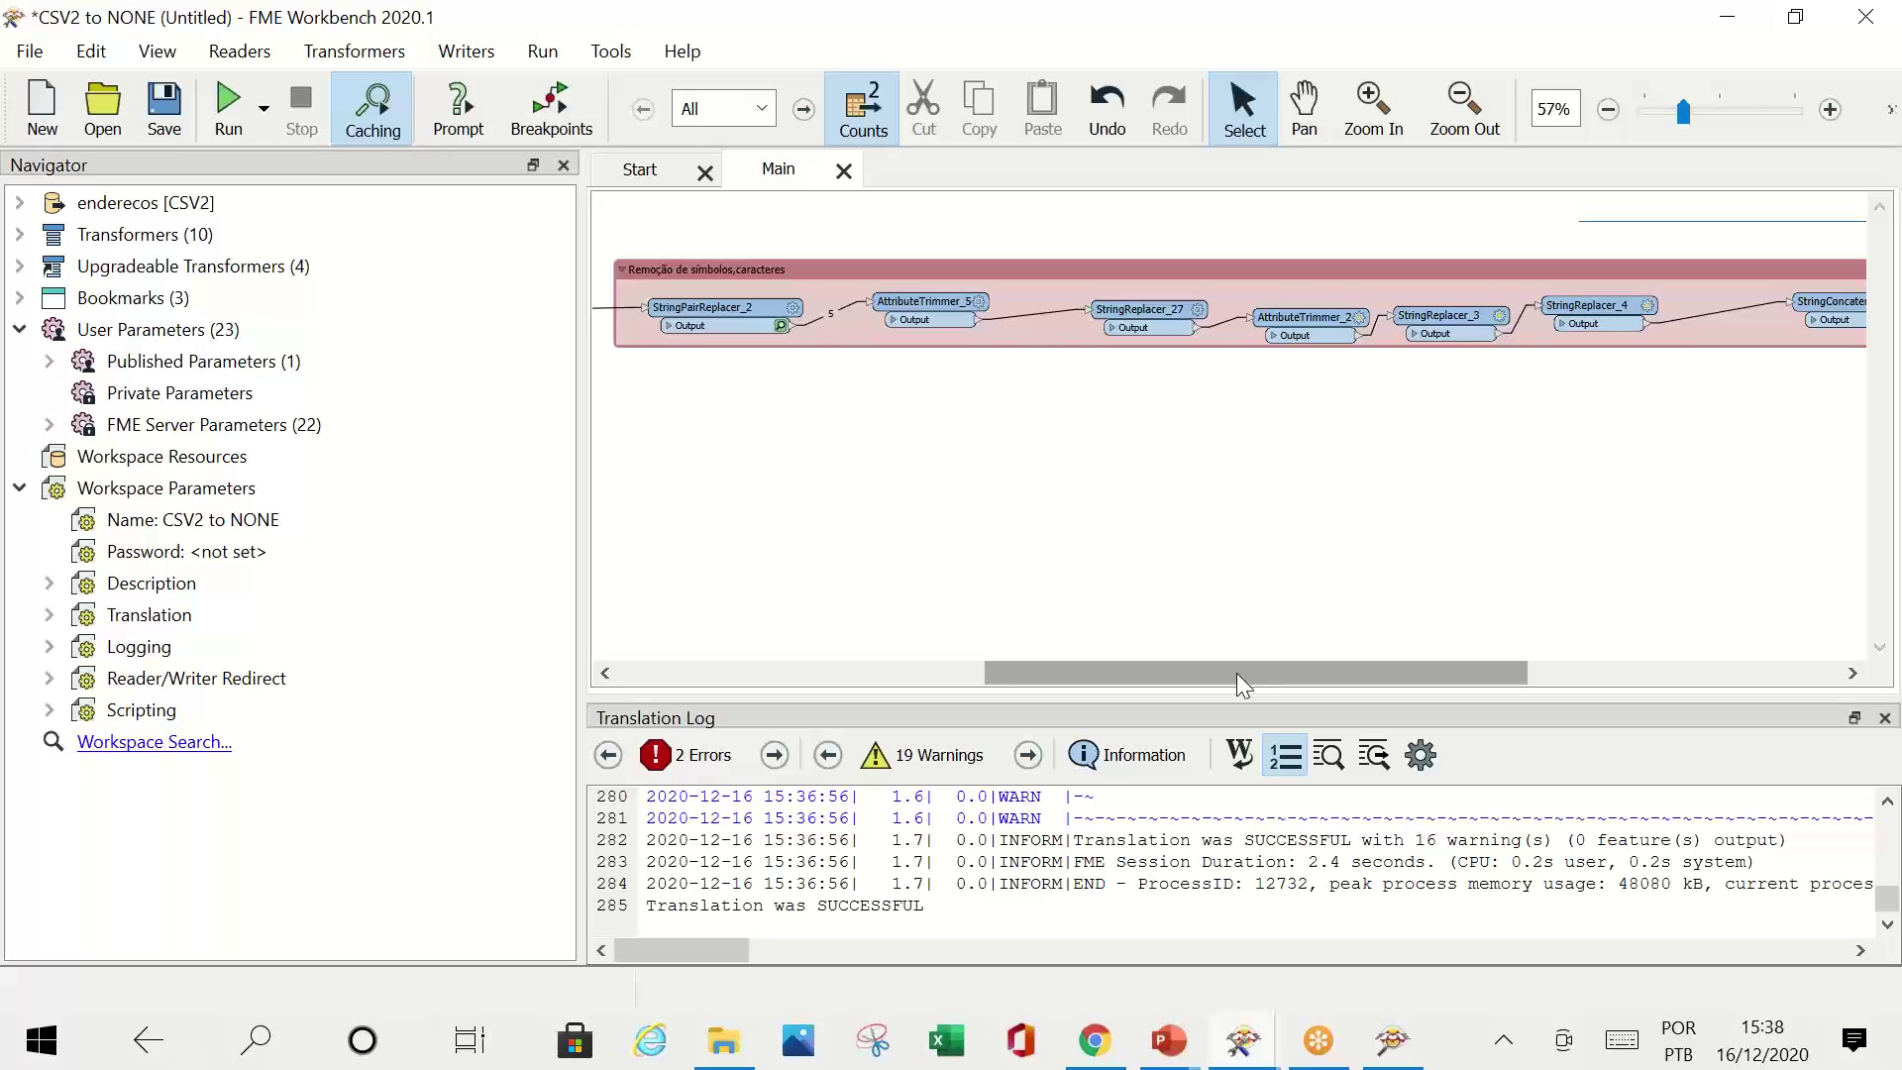
scroll(1179, 572, "down", 2)
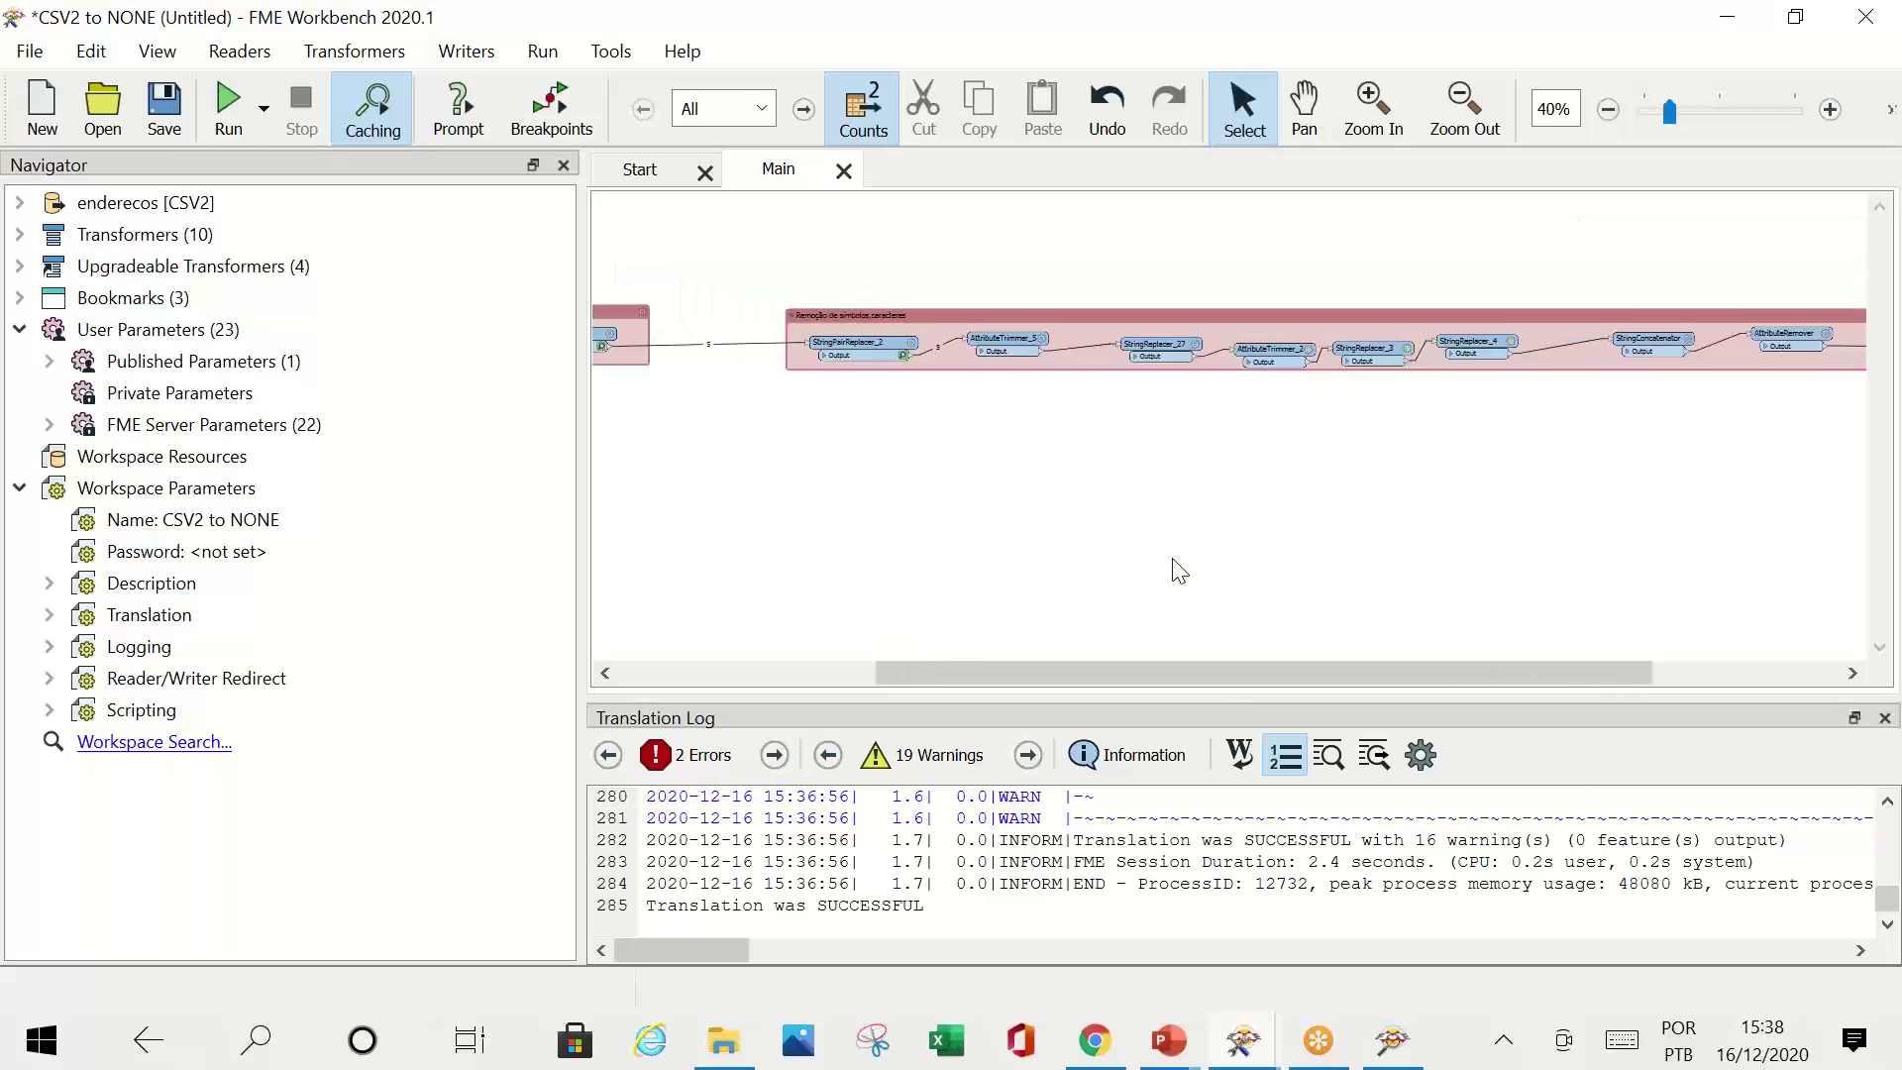
left_click_drag(1167, 678, 1228, 682)
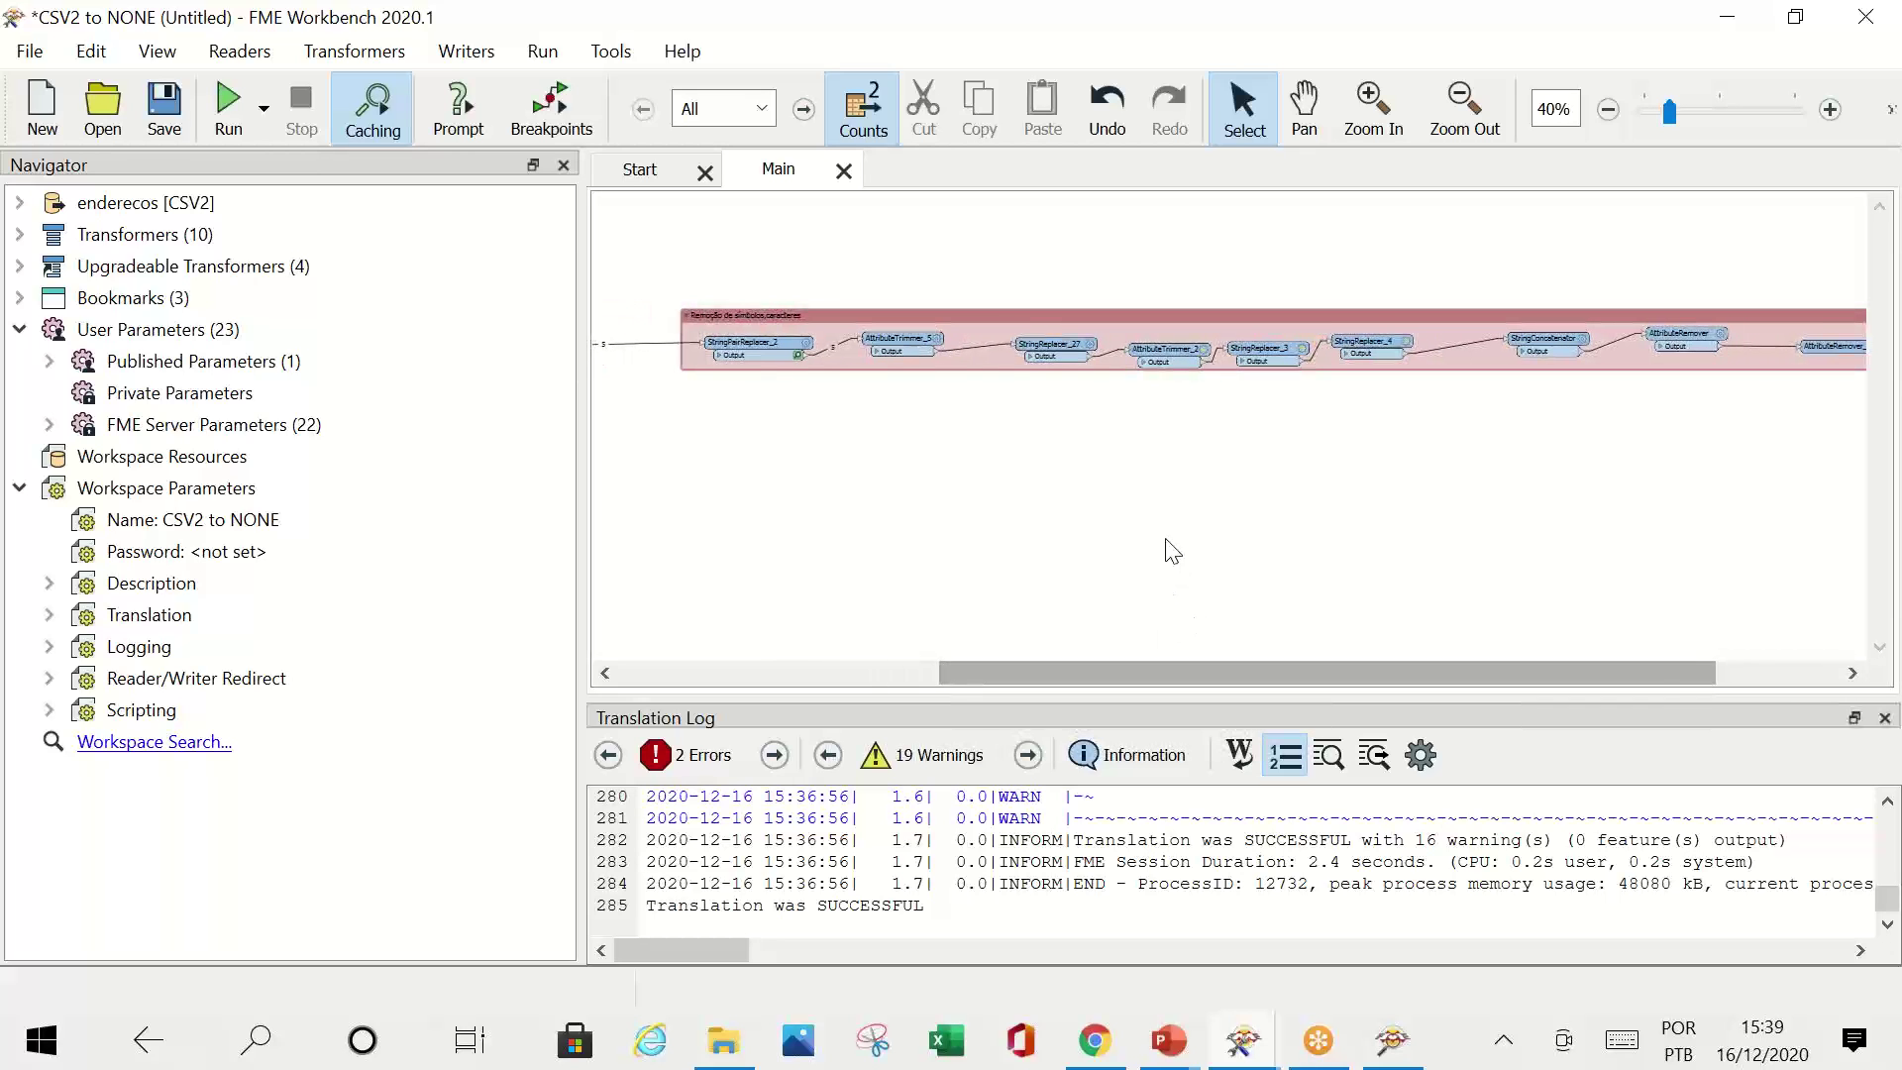
scroll(1169, 548, "down", 1)
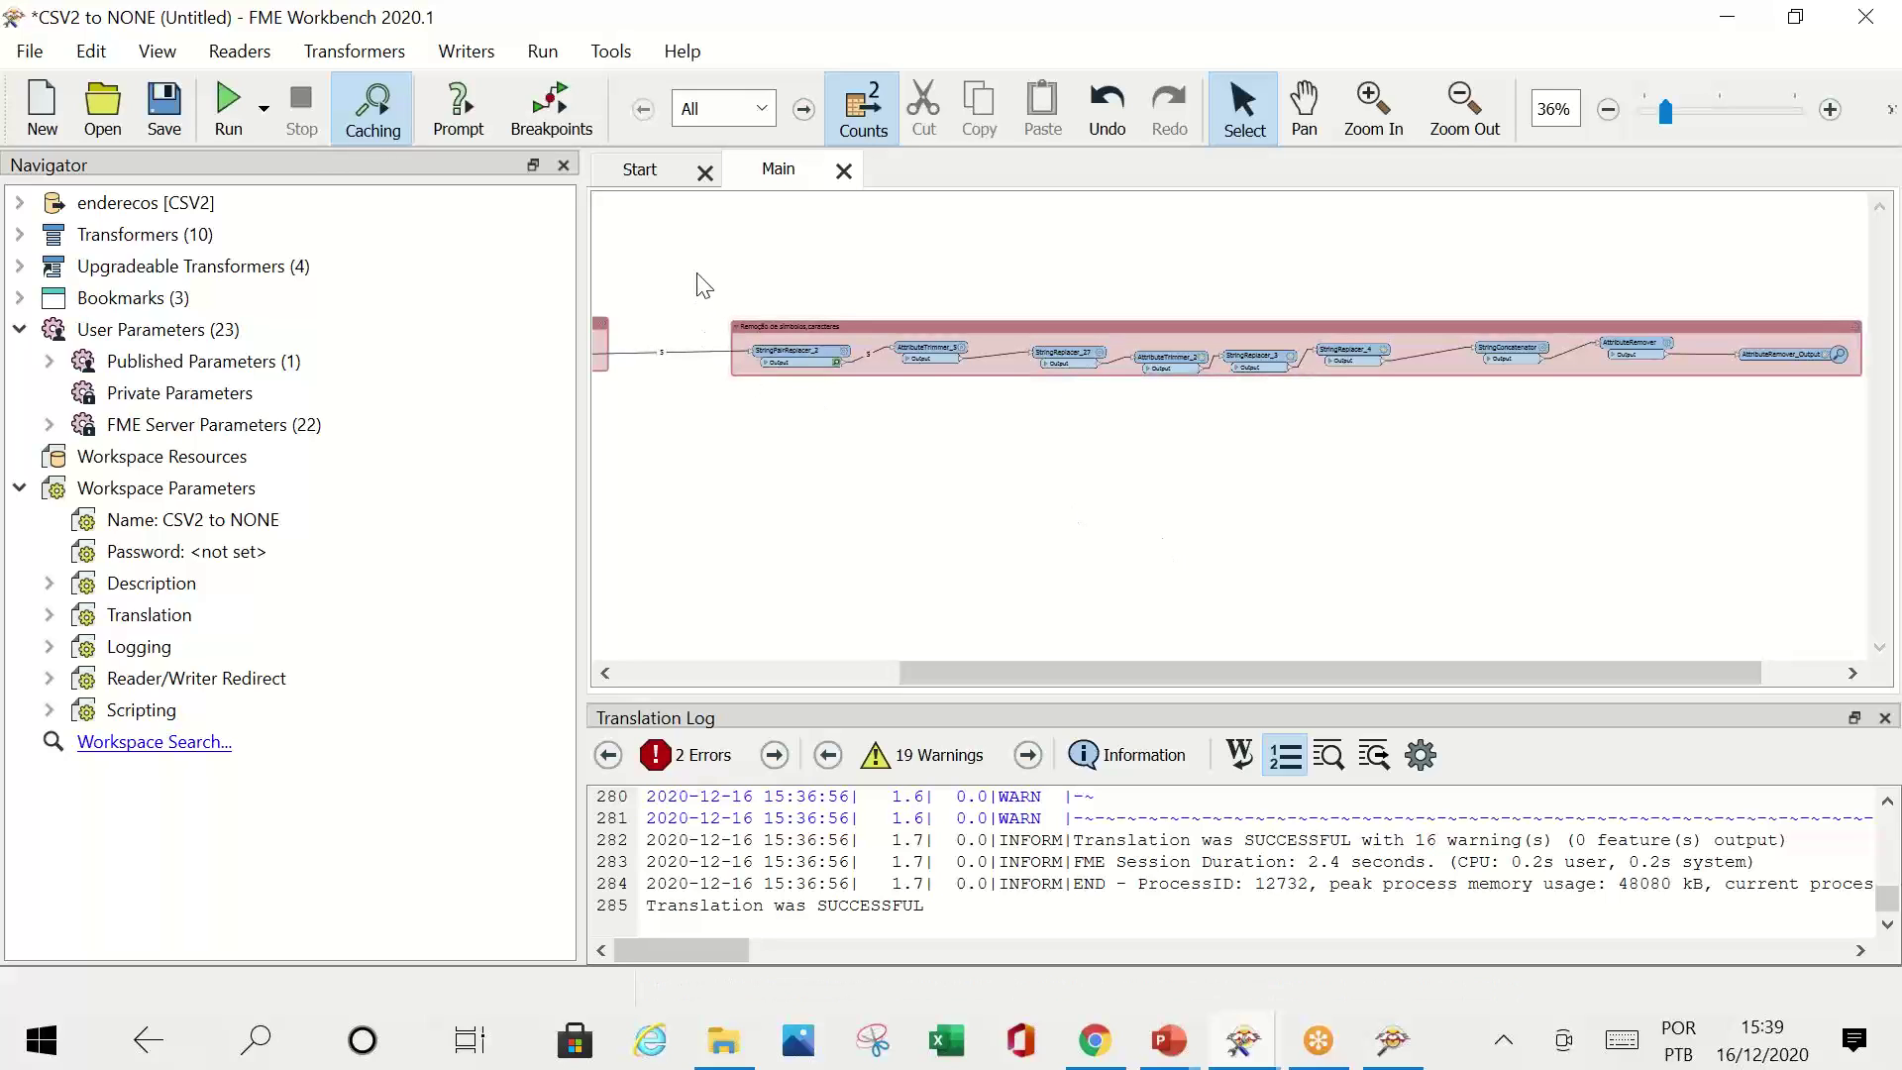
left_click_drag(701, 275, 1804, 456)
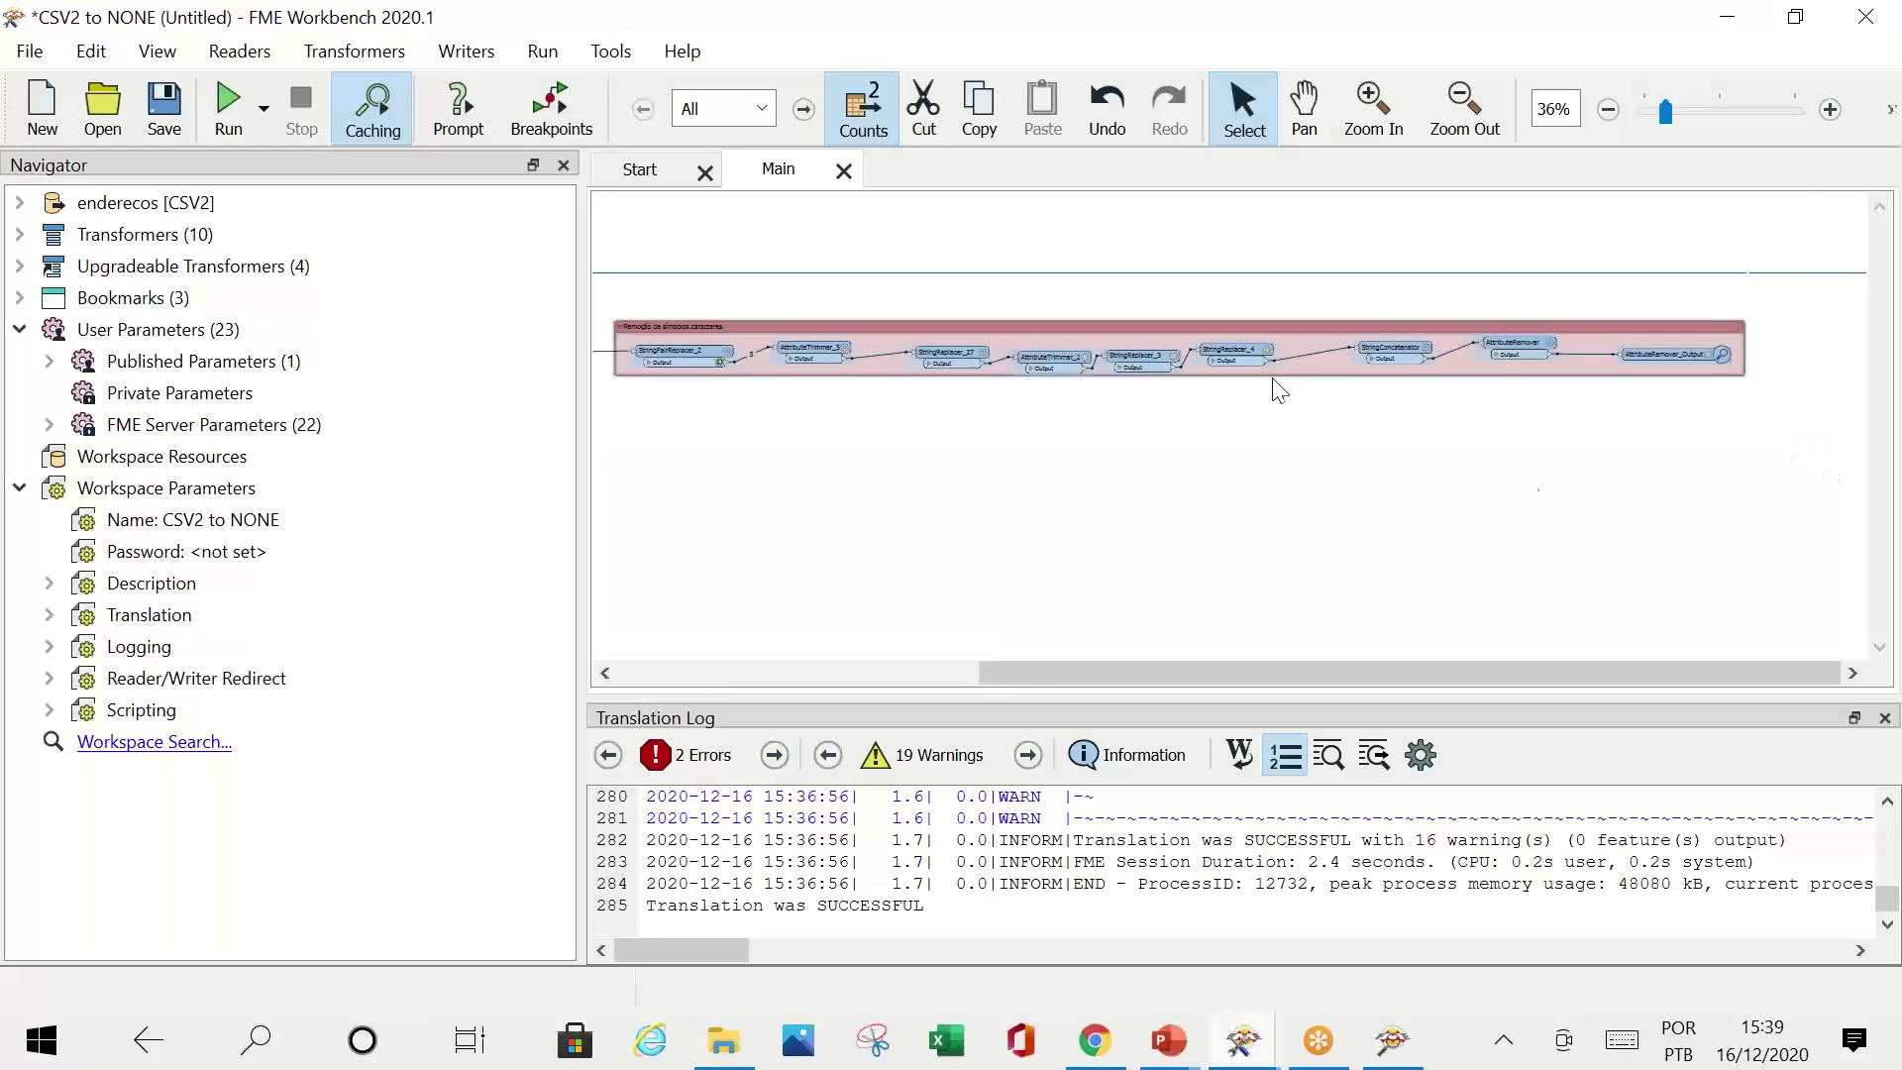
right_click(1126, 359)
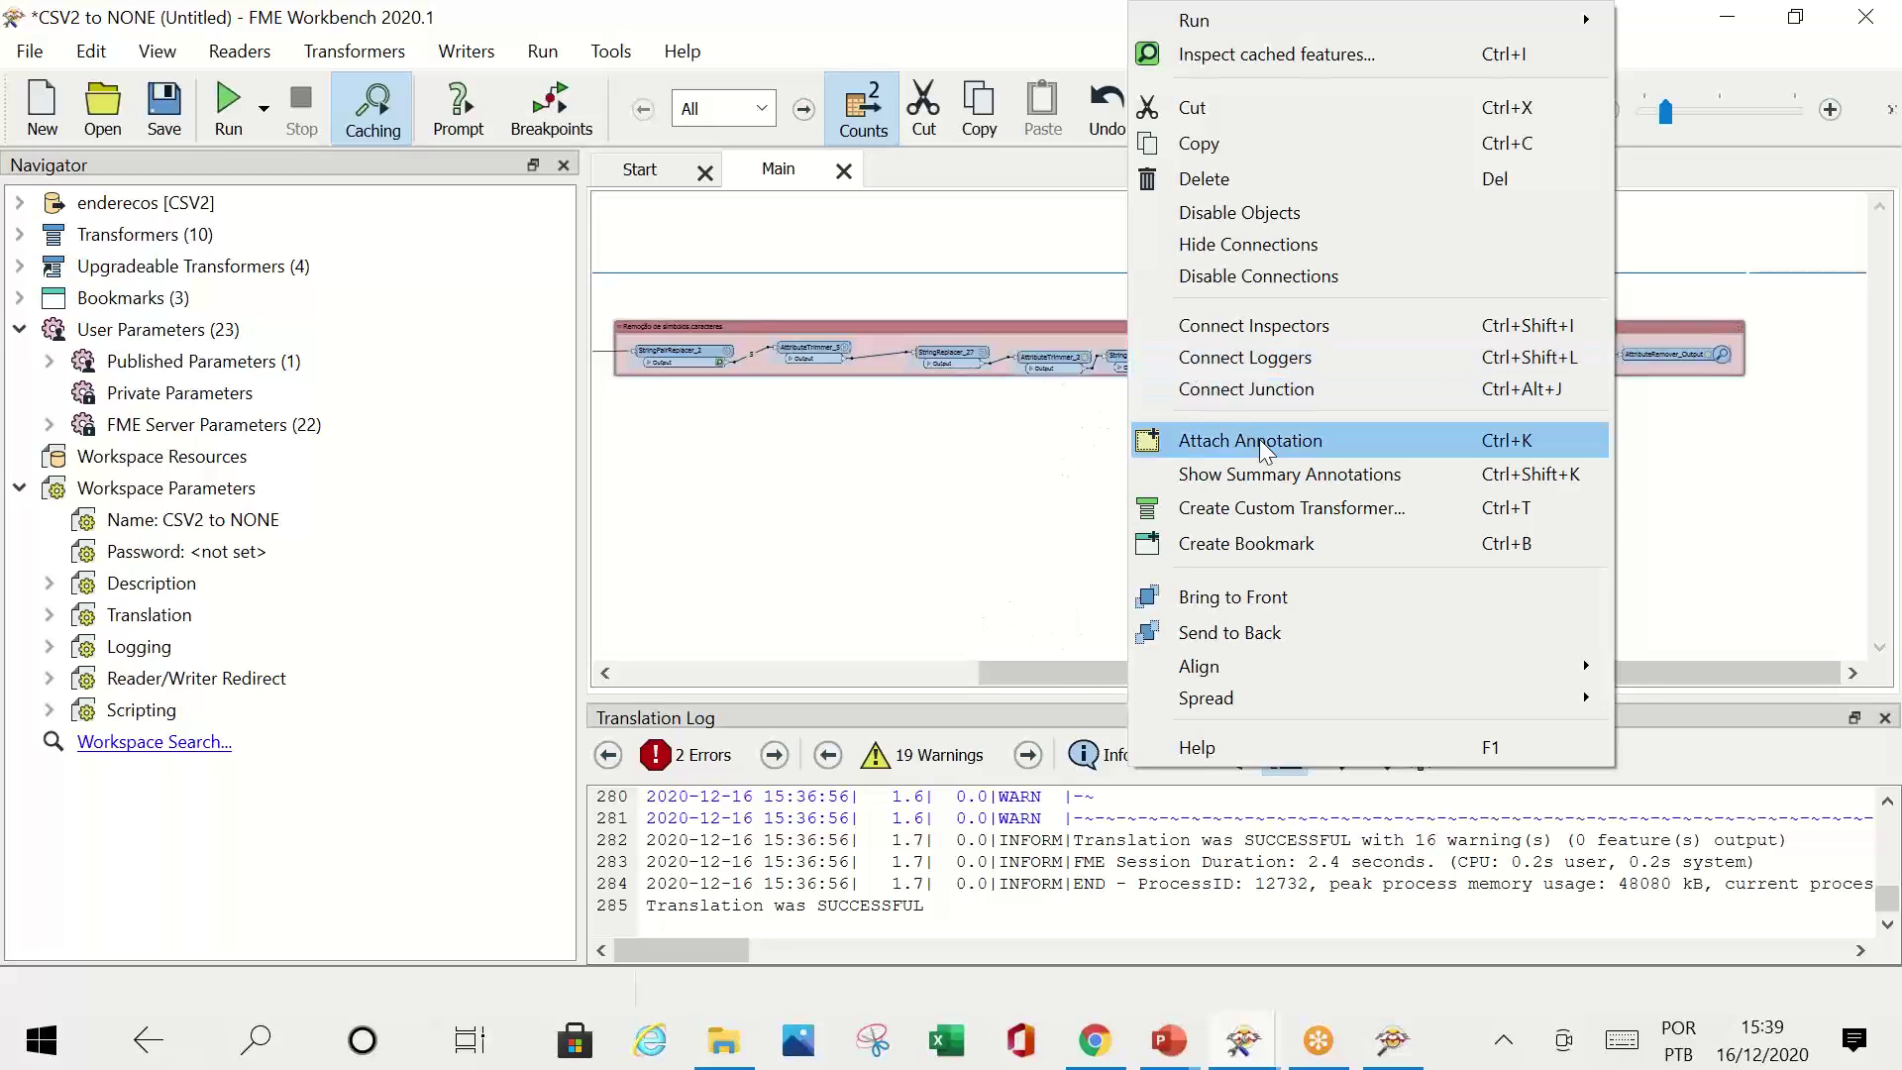
left_click(1256, 514)
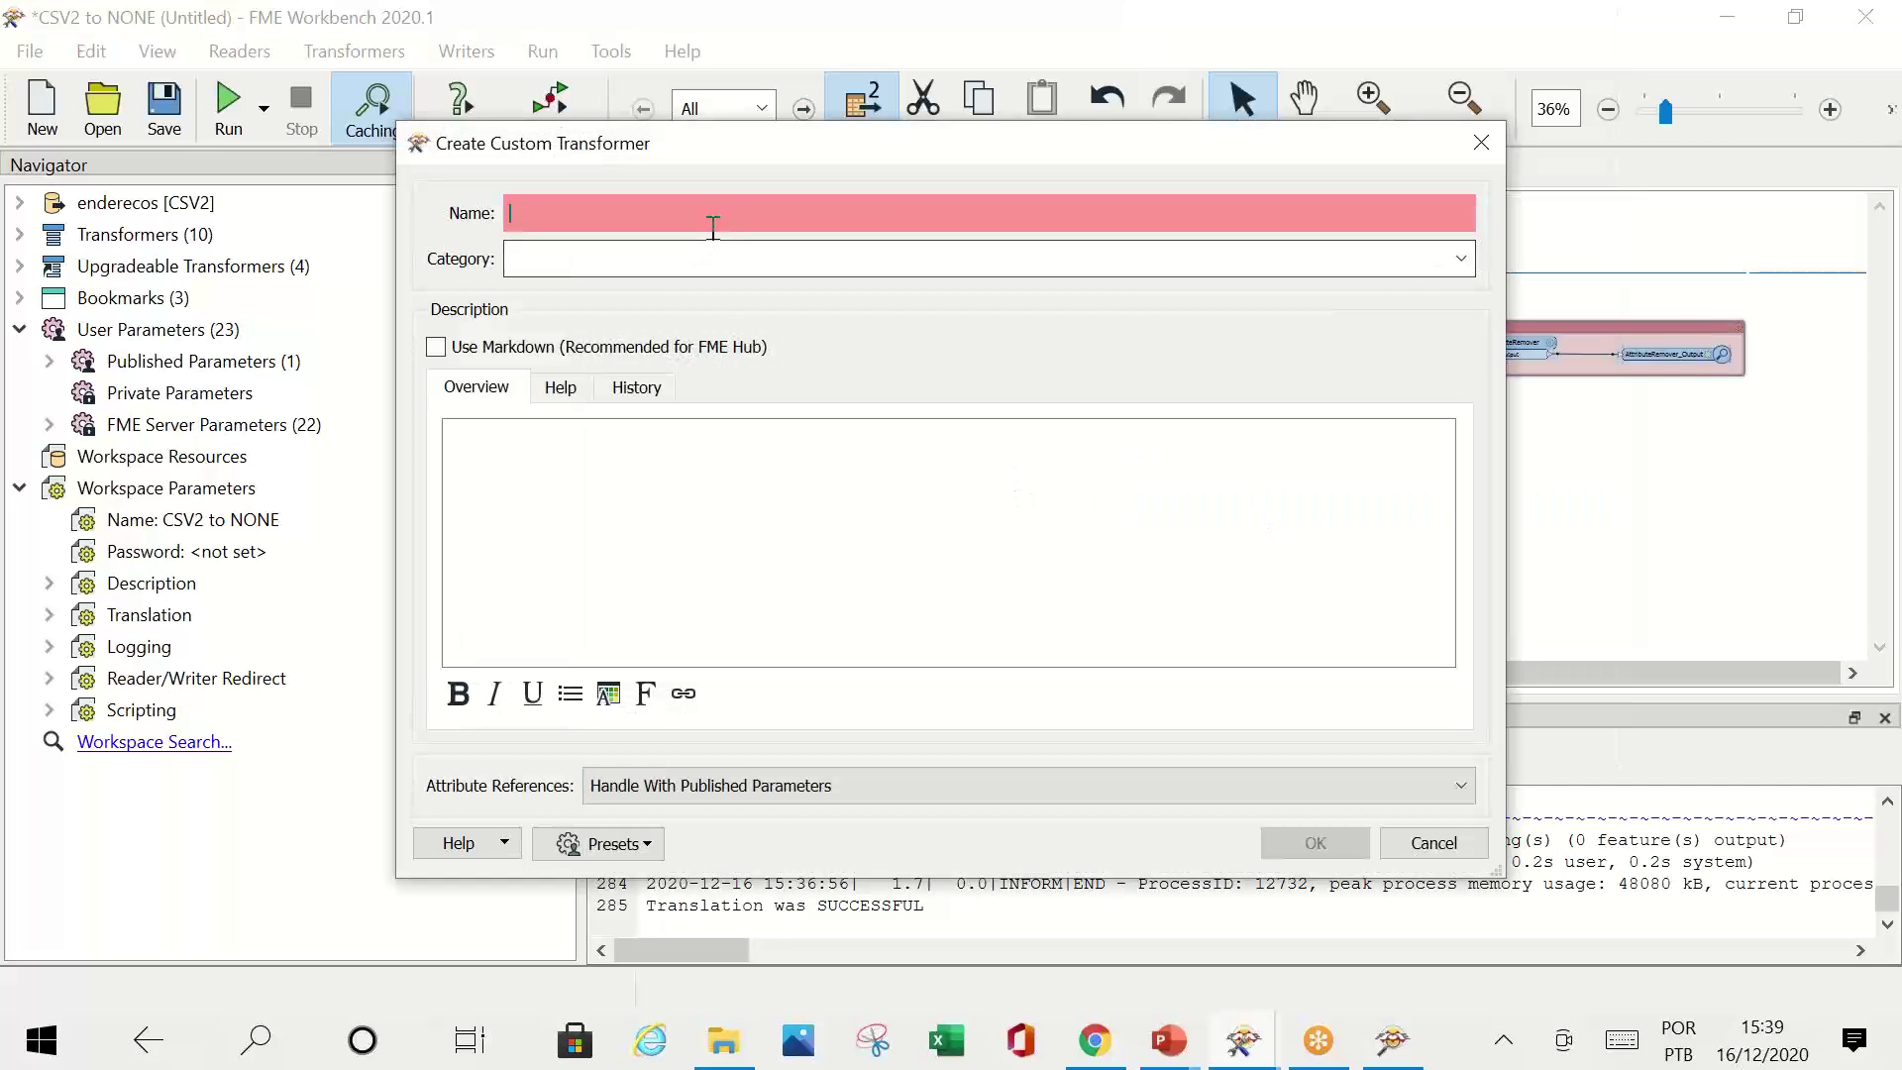
type("Val")
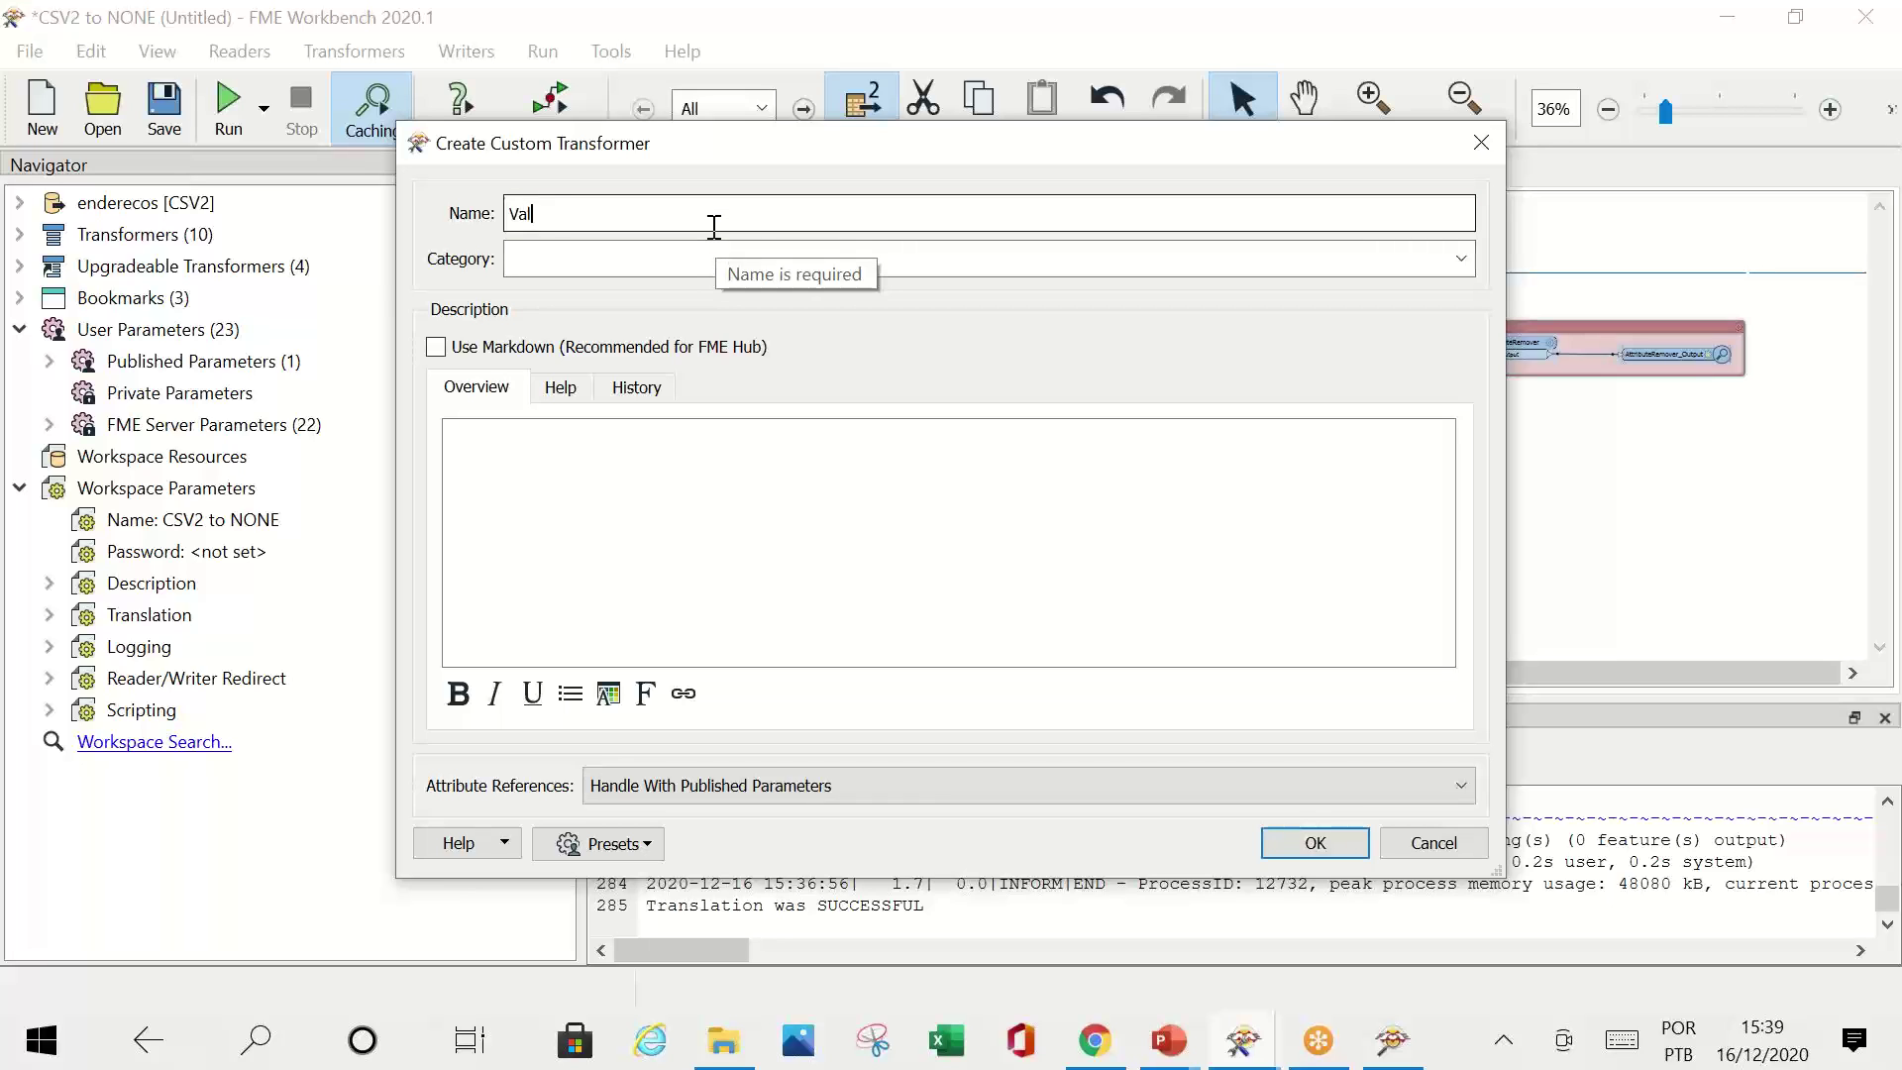
type("idação_Atributos_Solutial")
left_click(883, 480)
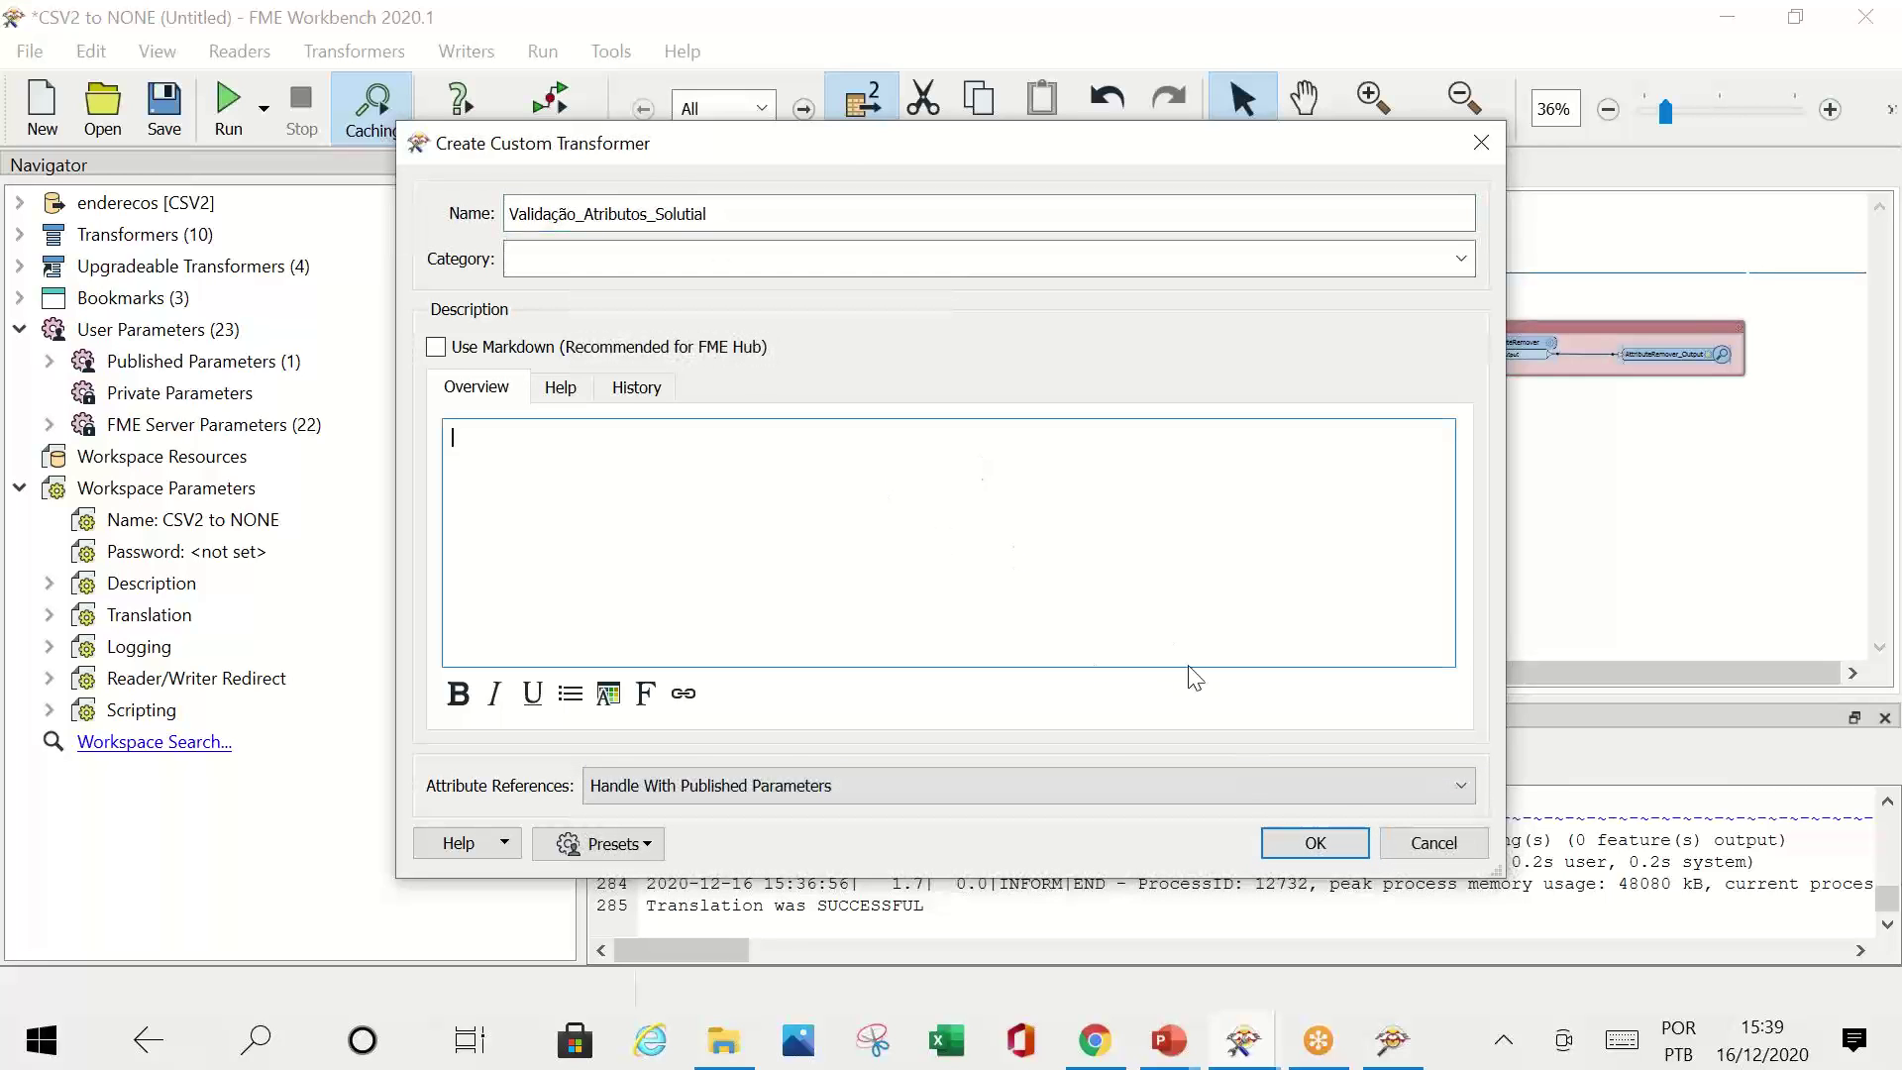
left_click(1318, 842)
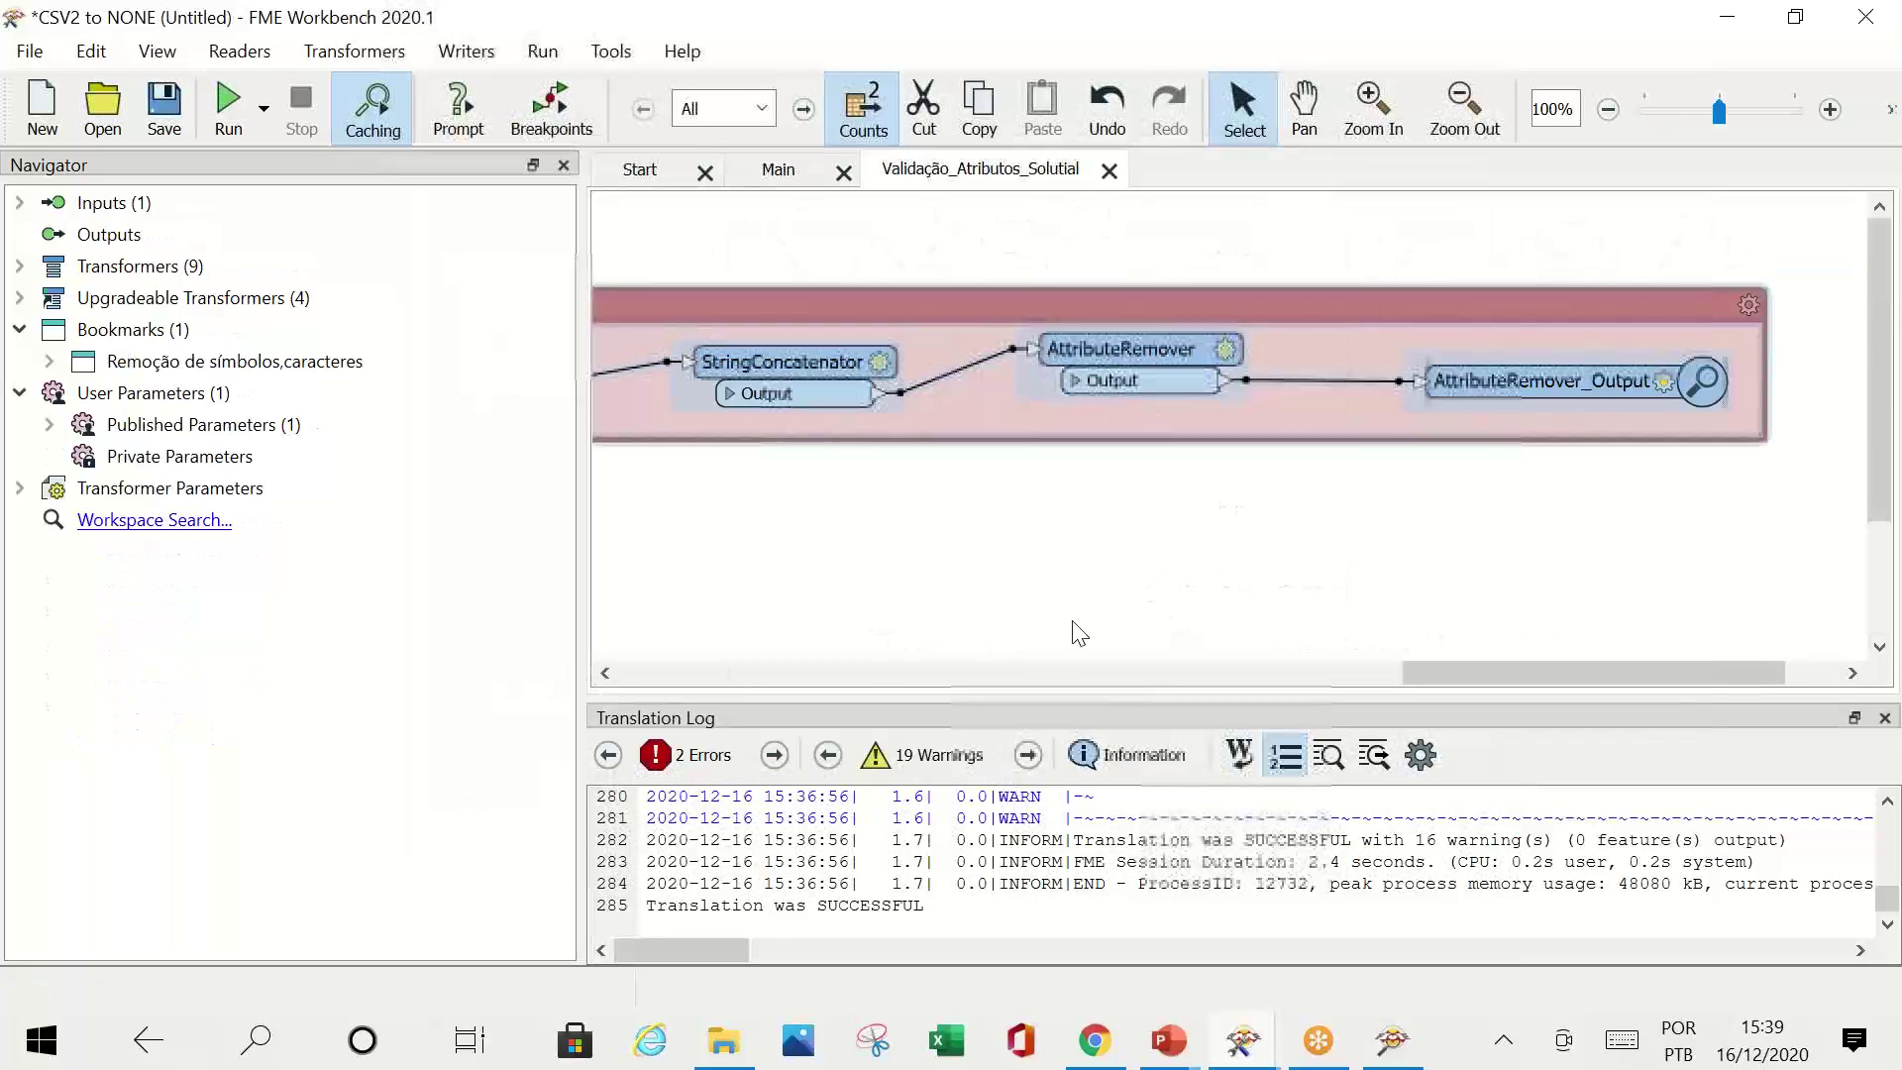
Step: Return to the Main canvas and move the Validação_Atributos_Solutial transformer closer to StringCaseChanger_2
left_click(779, 169)
left_click_drag(1106, 366, 748, 357)
left_click_drag(1118, 674, 845, 674)
left_click_drag(1171, 347, 1111, 339)
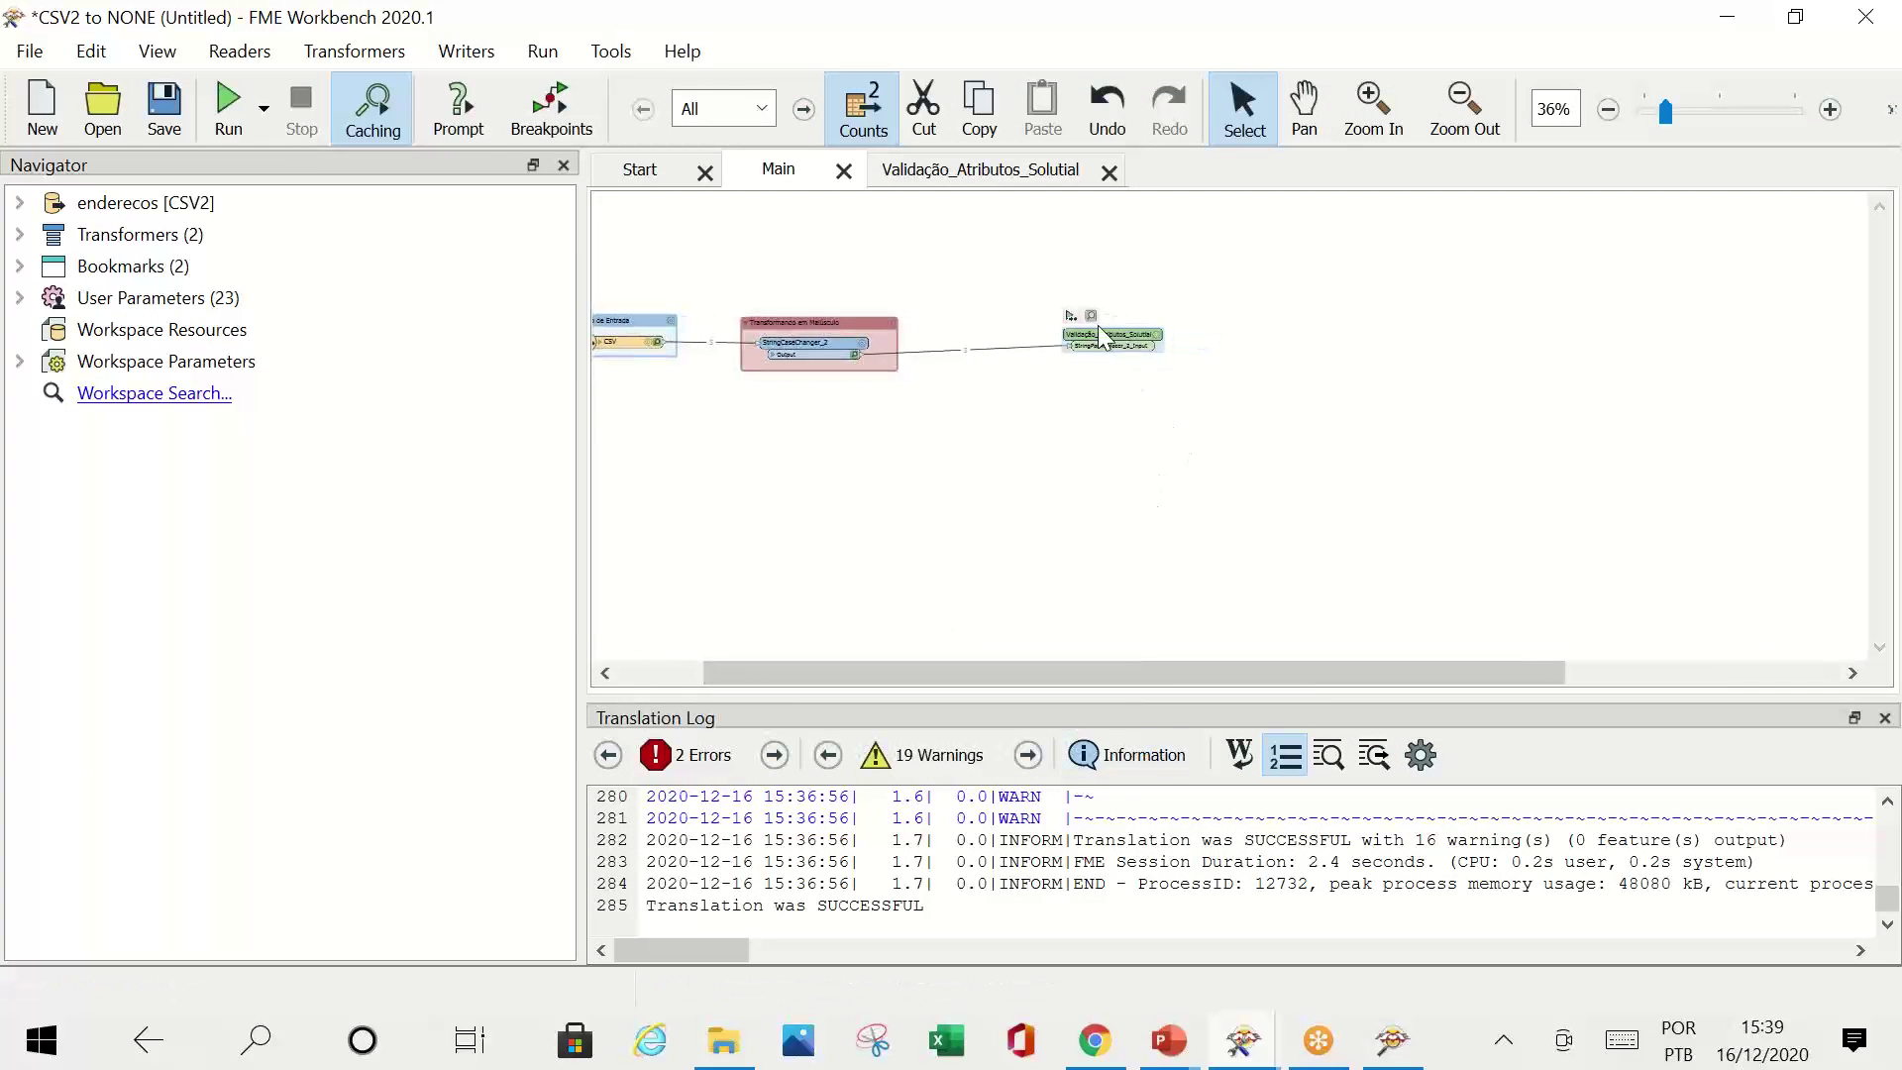
scroll(1102, 339, "up", 3)
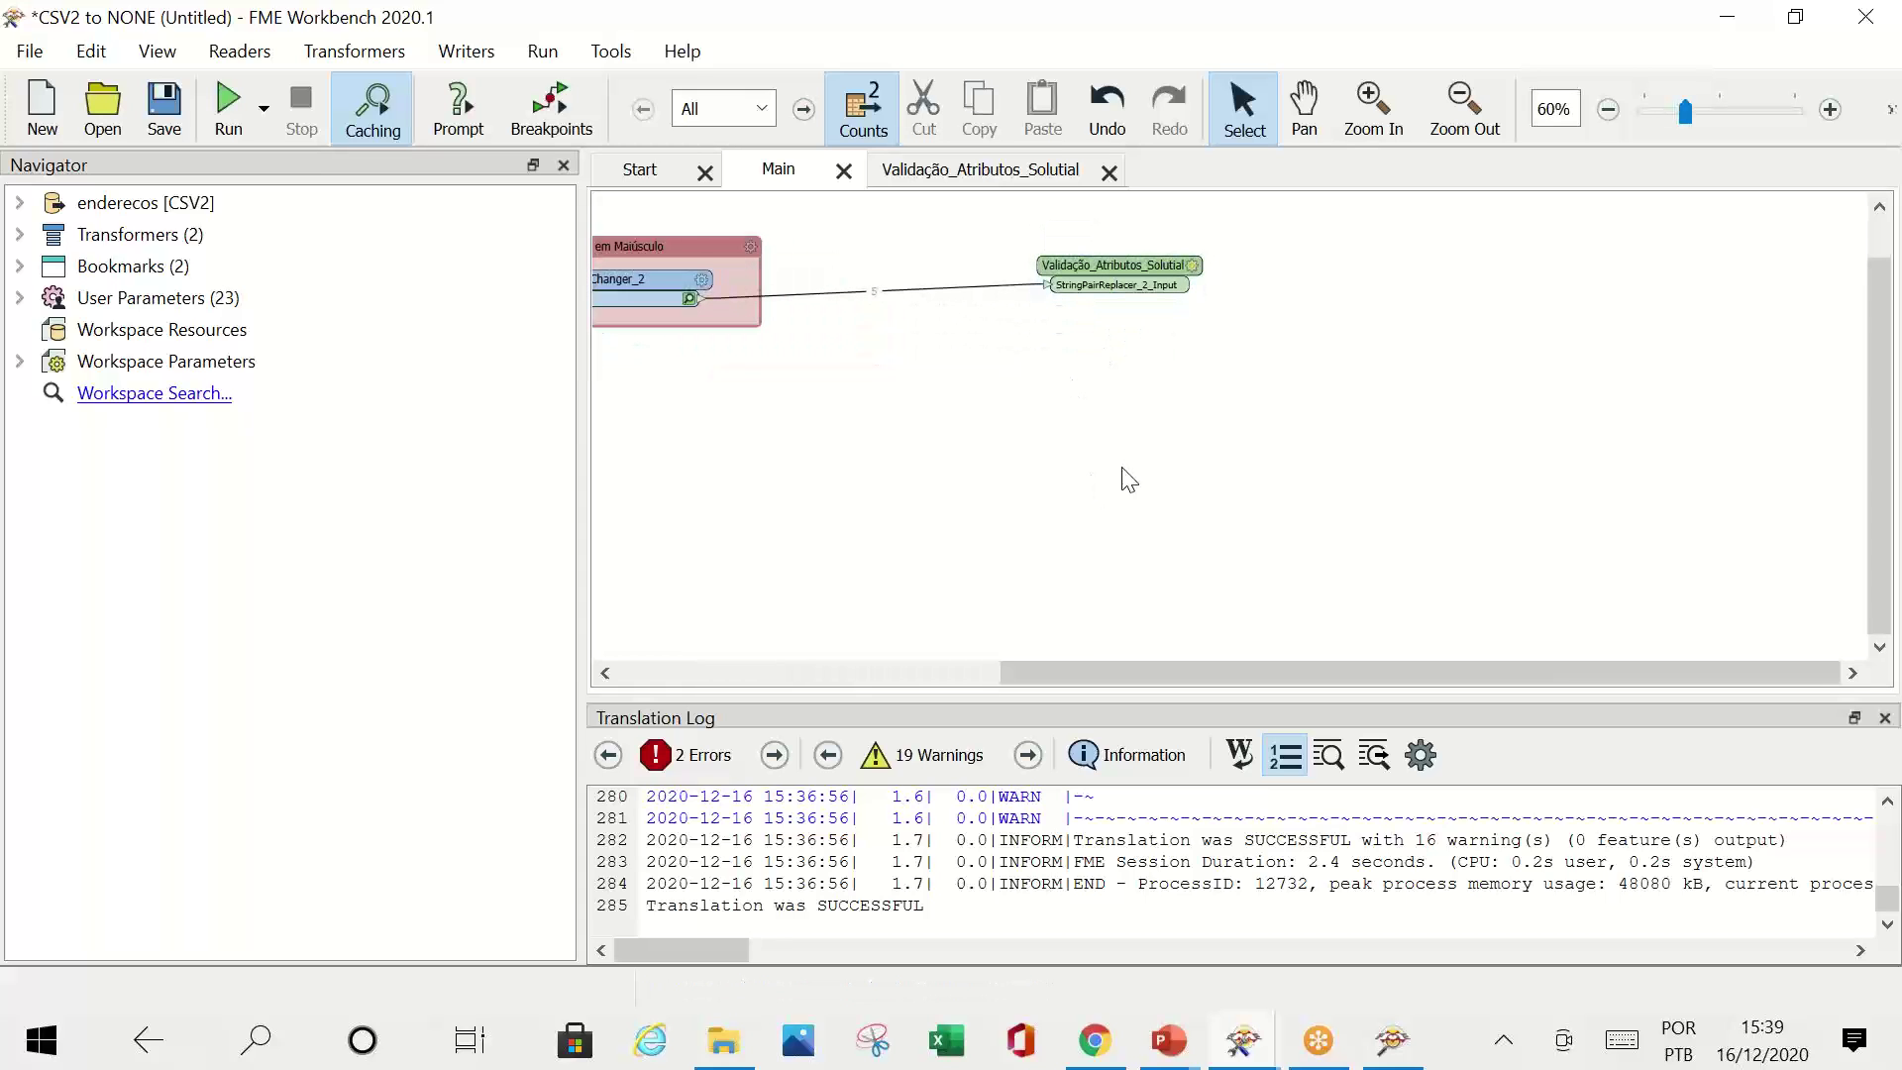
Step: Add a second Validação_Atributos_Solutial custom transformer to the Main canvas and position it below the existing one
type("val")
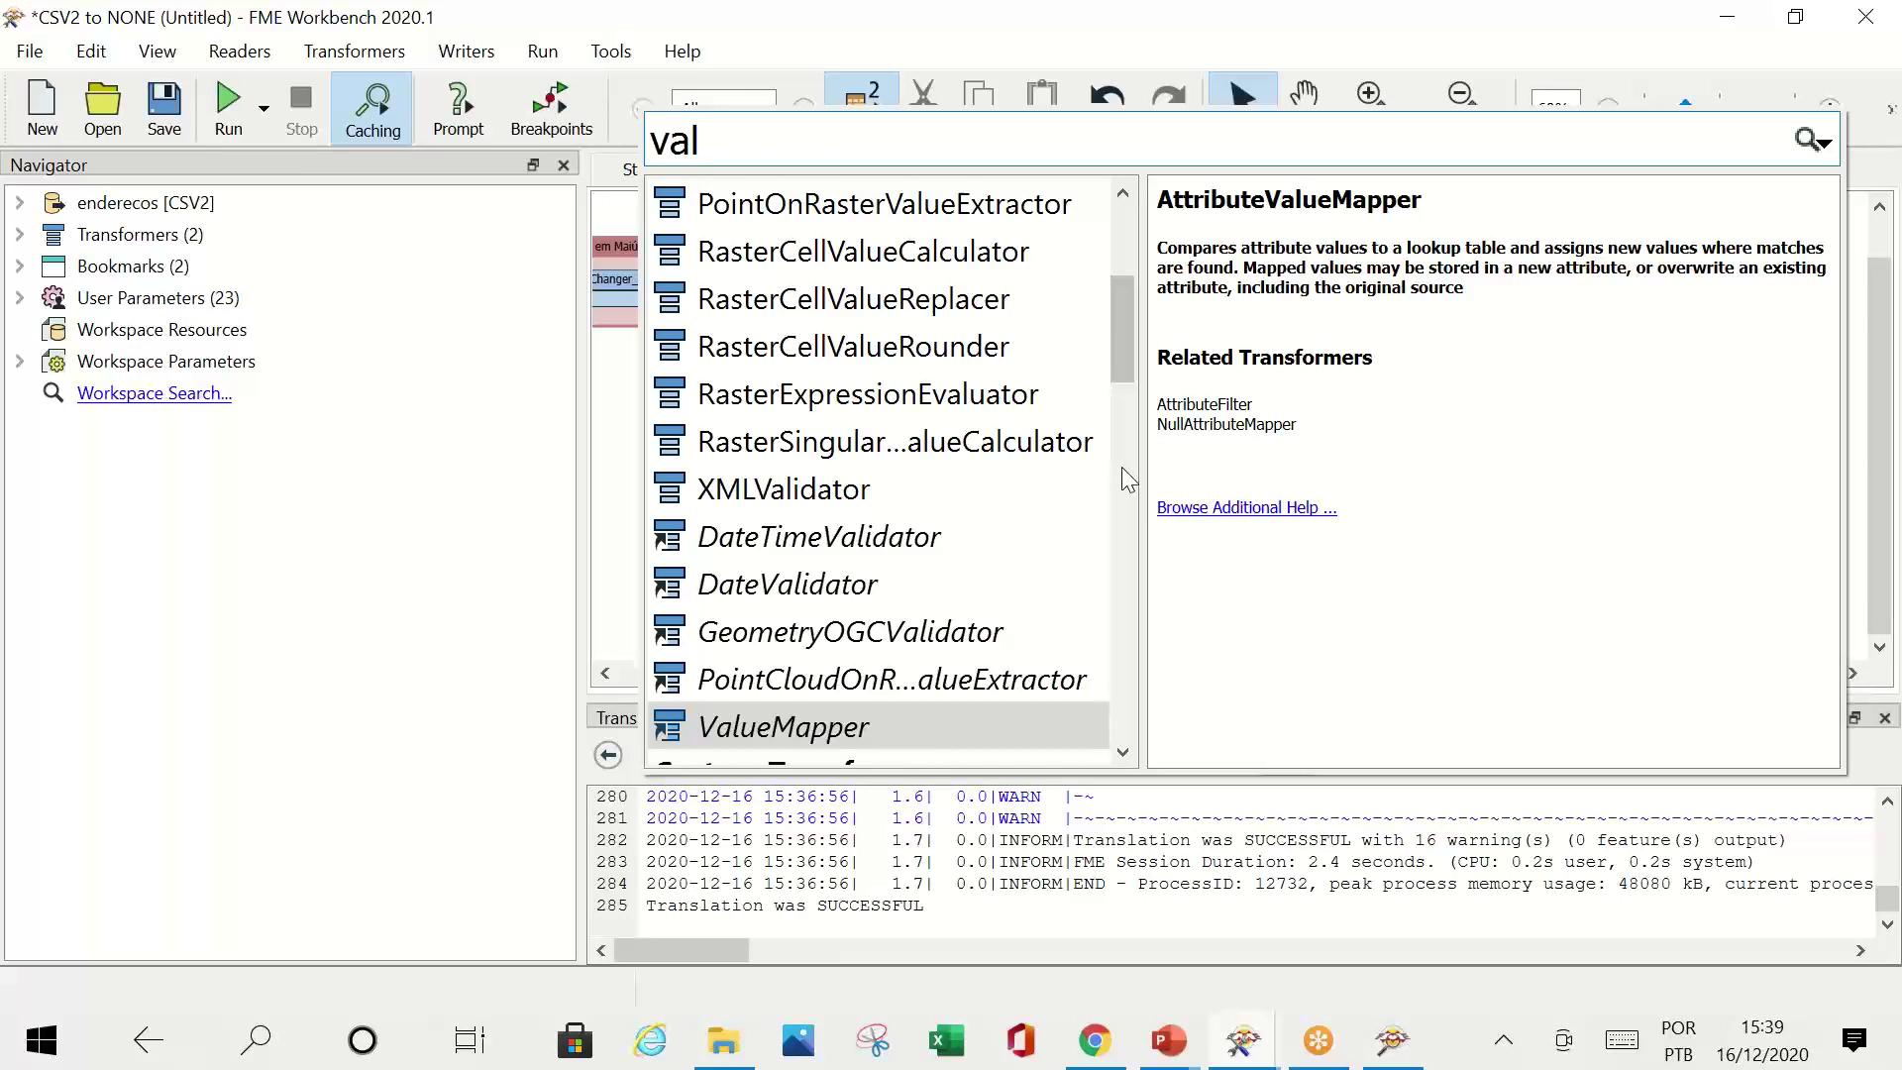
type("ida")
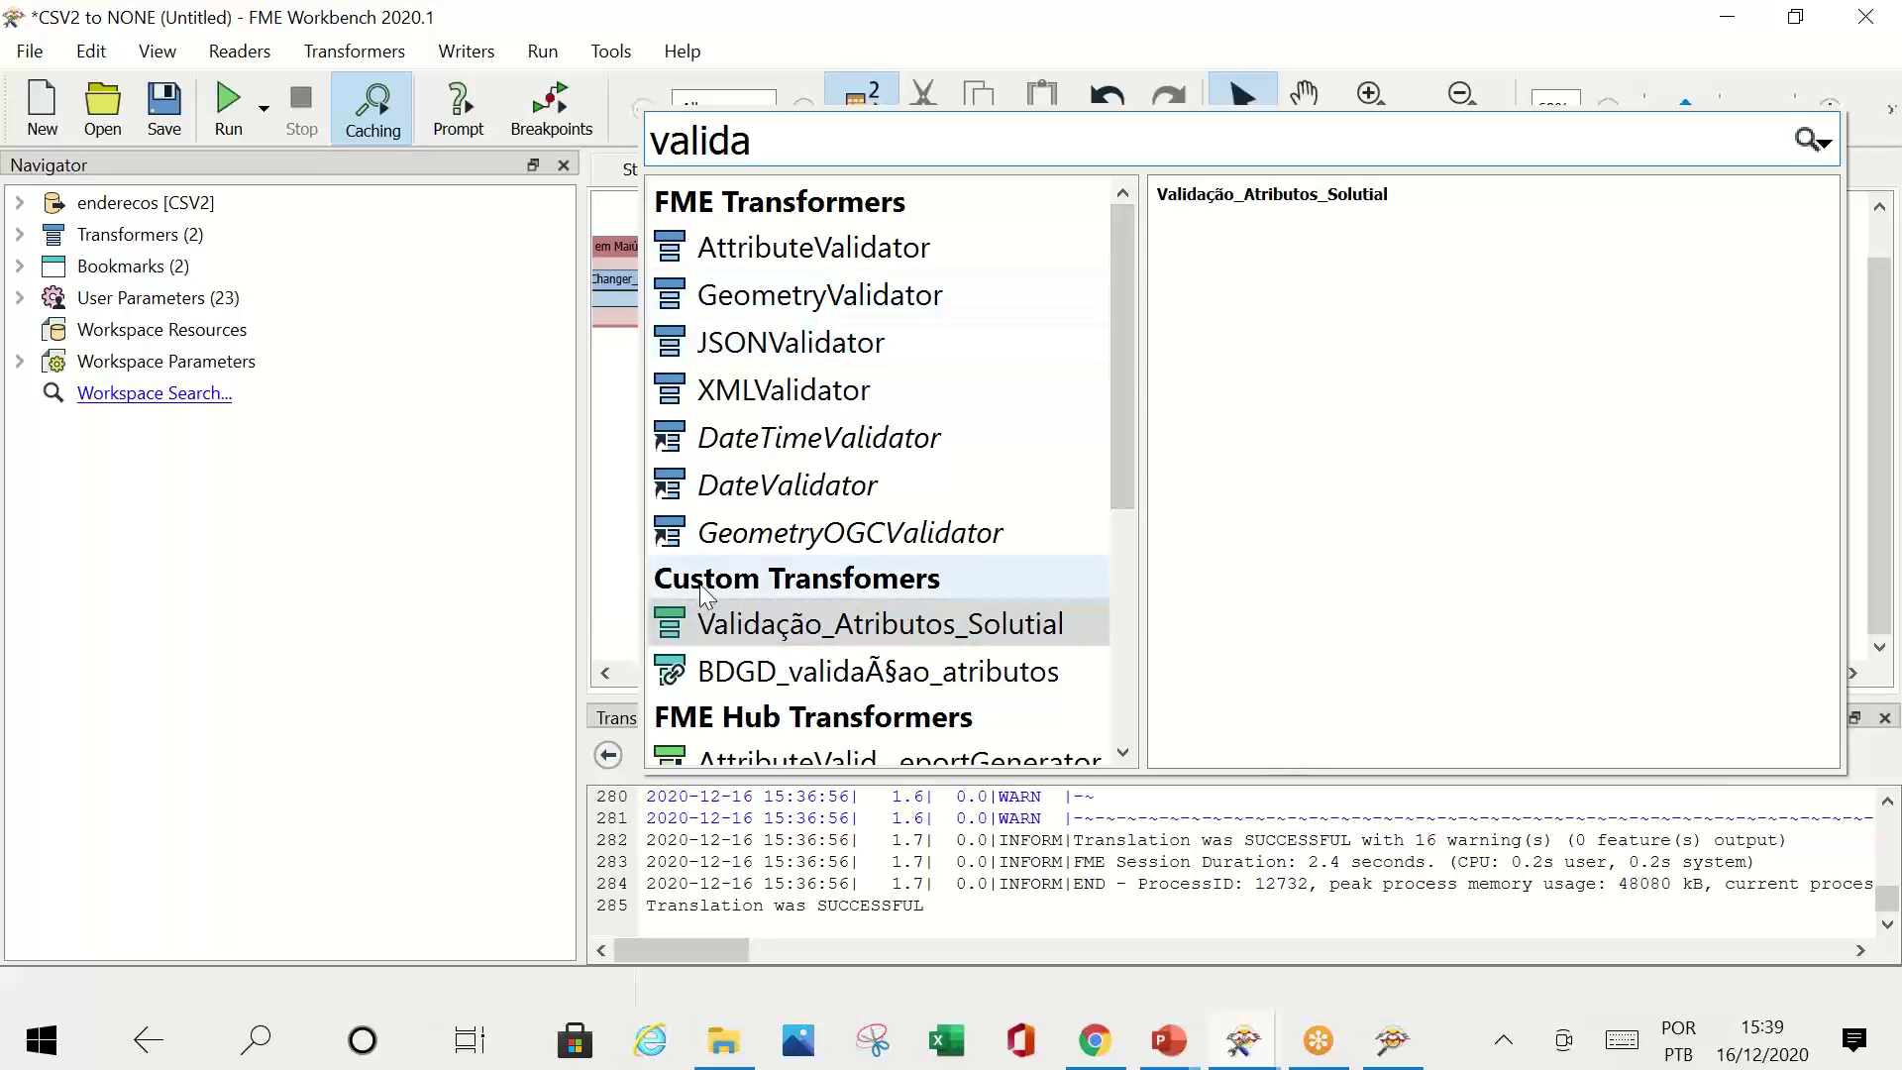
left_click(778, 624)
left_click_drag(870, 587, 1061, 517)
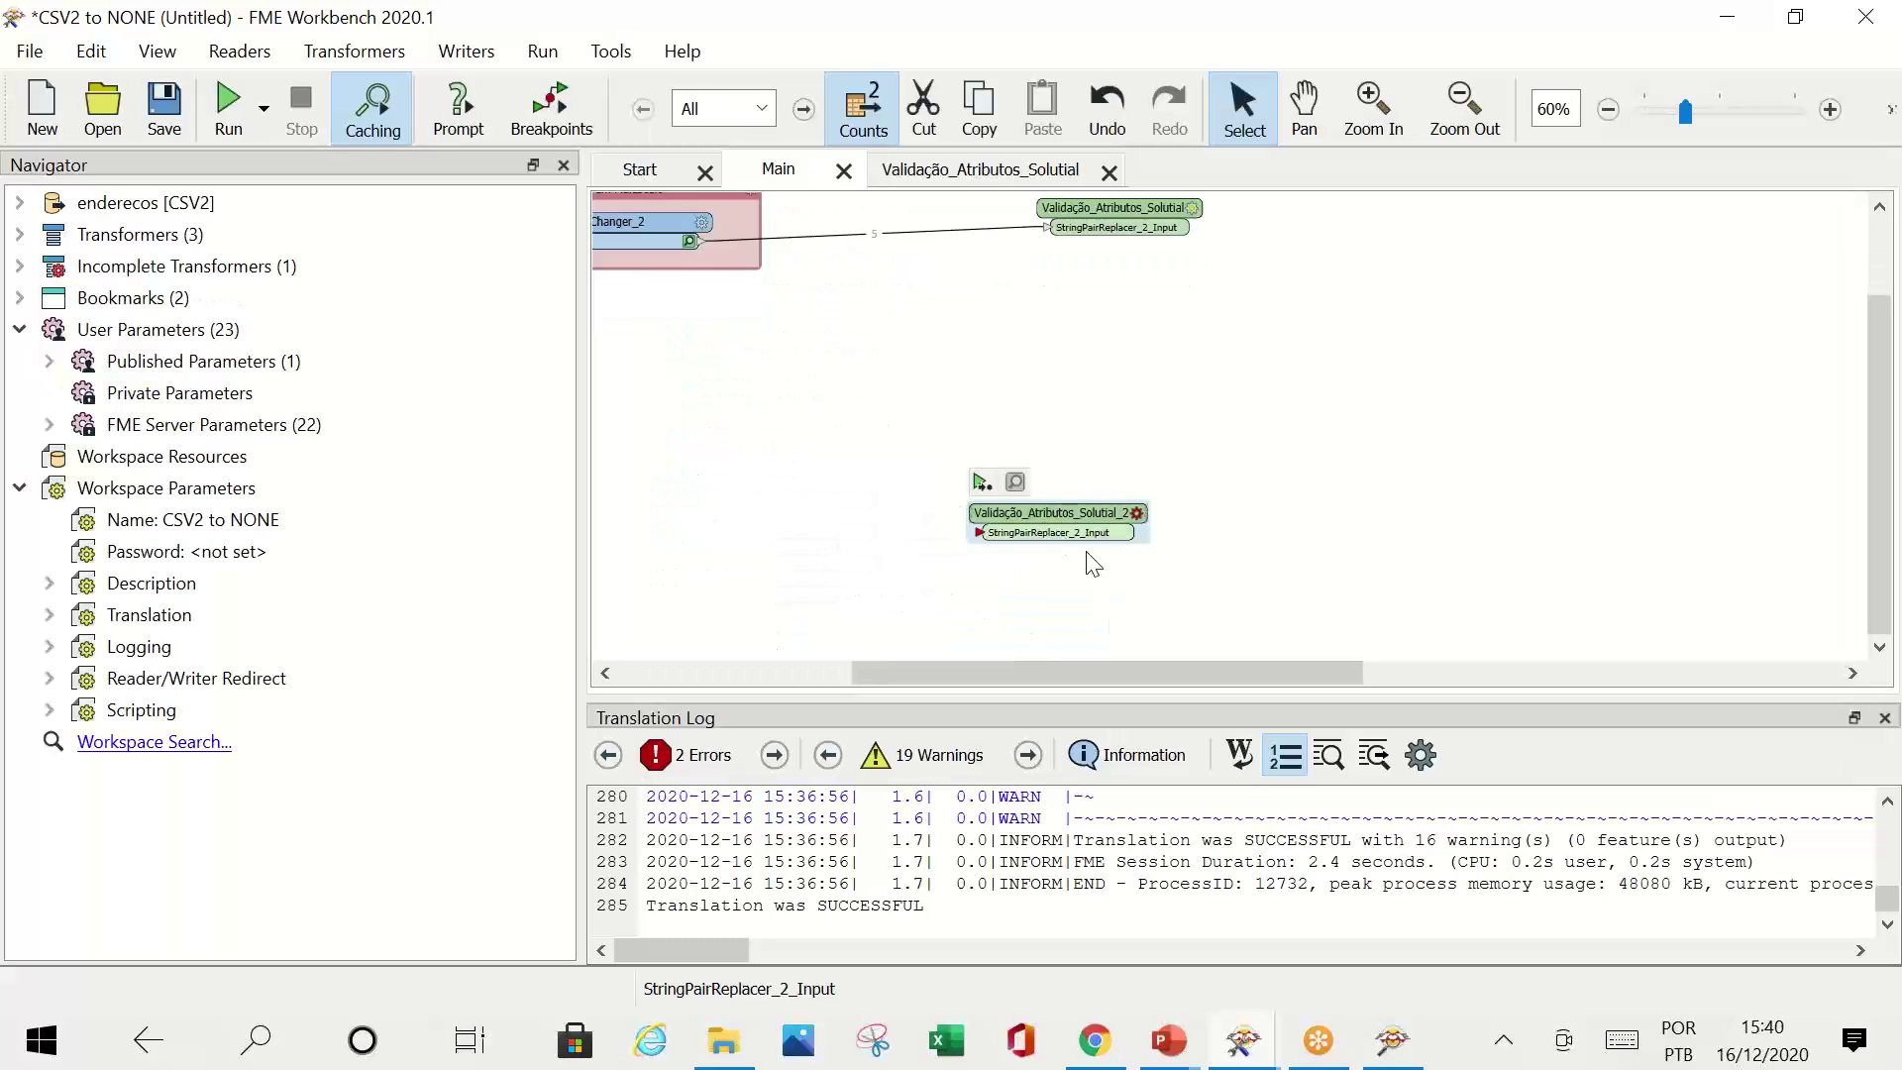
mouse_move(1049, 520)
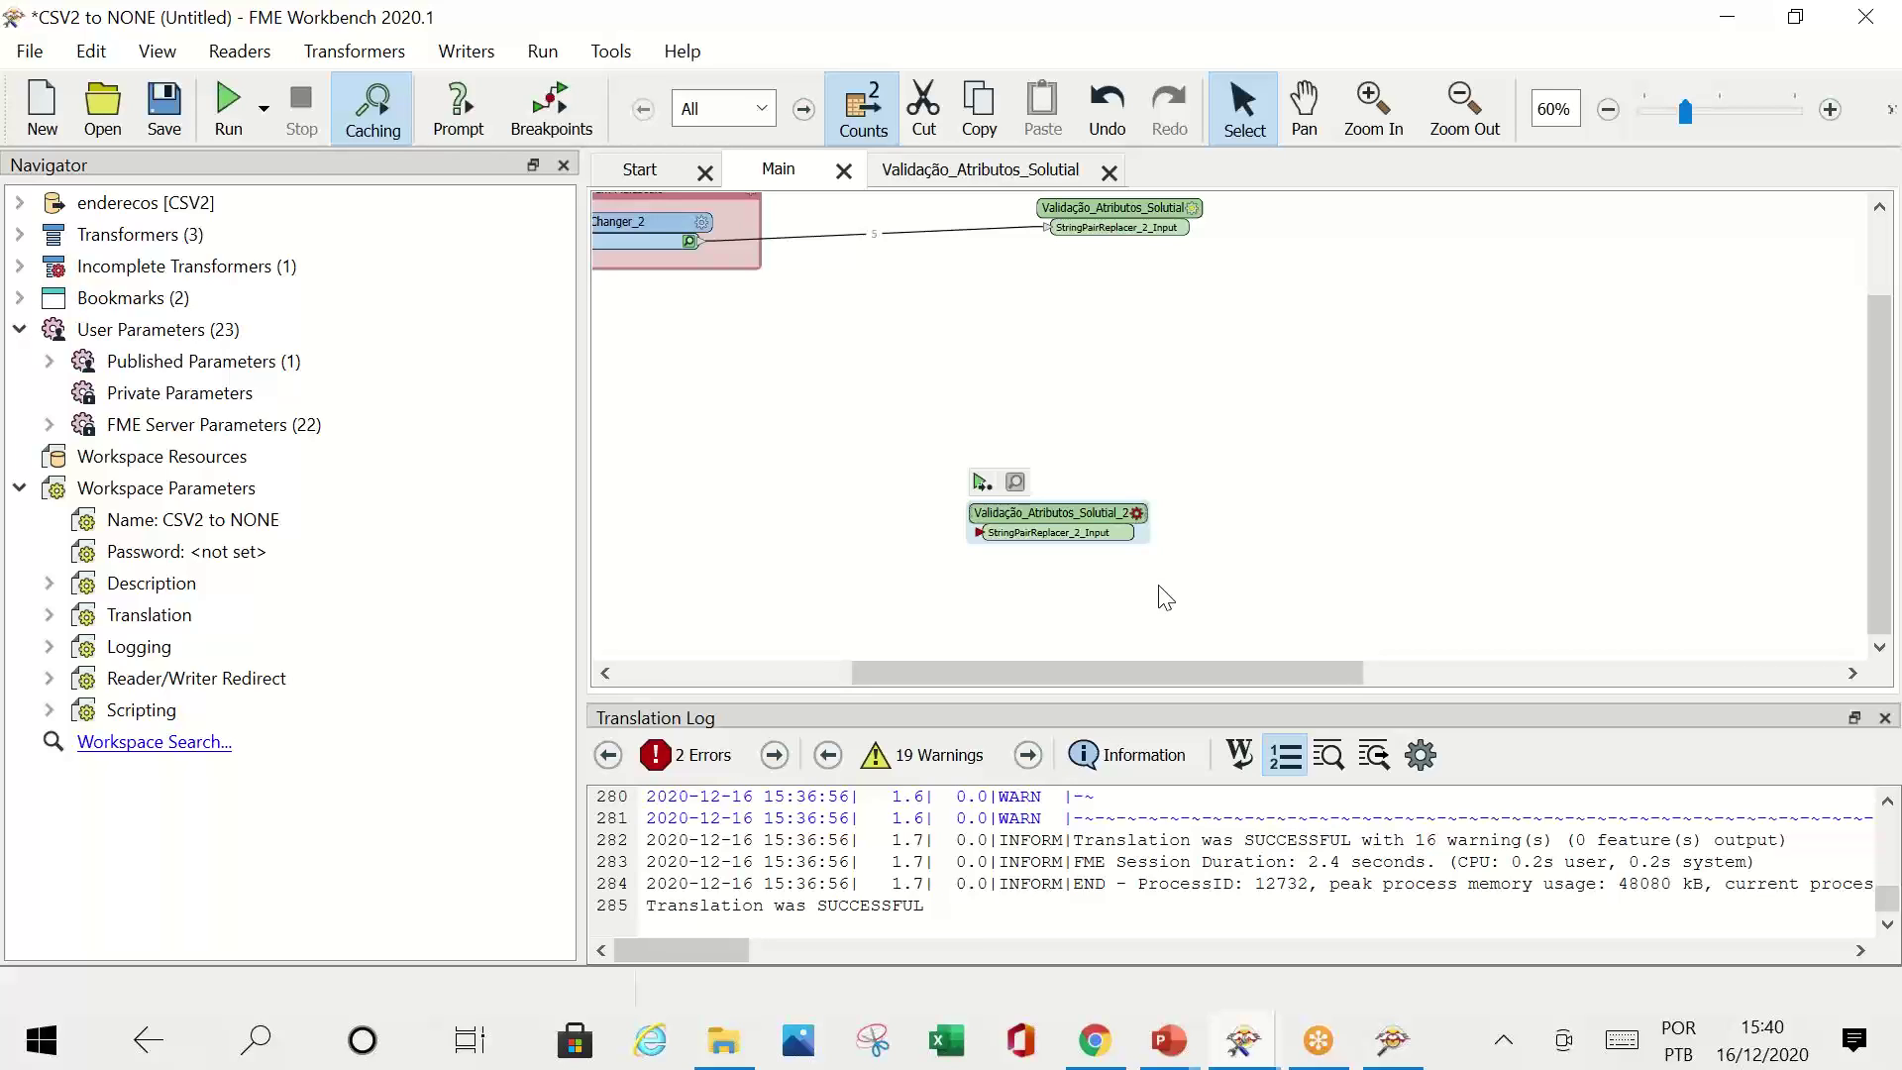
left_click_drag(1105, 524, 1107, 520)
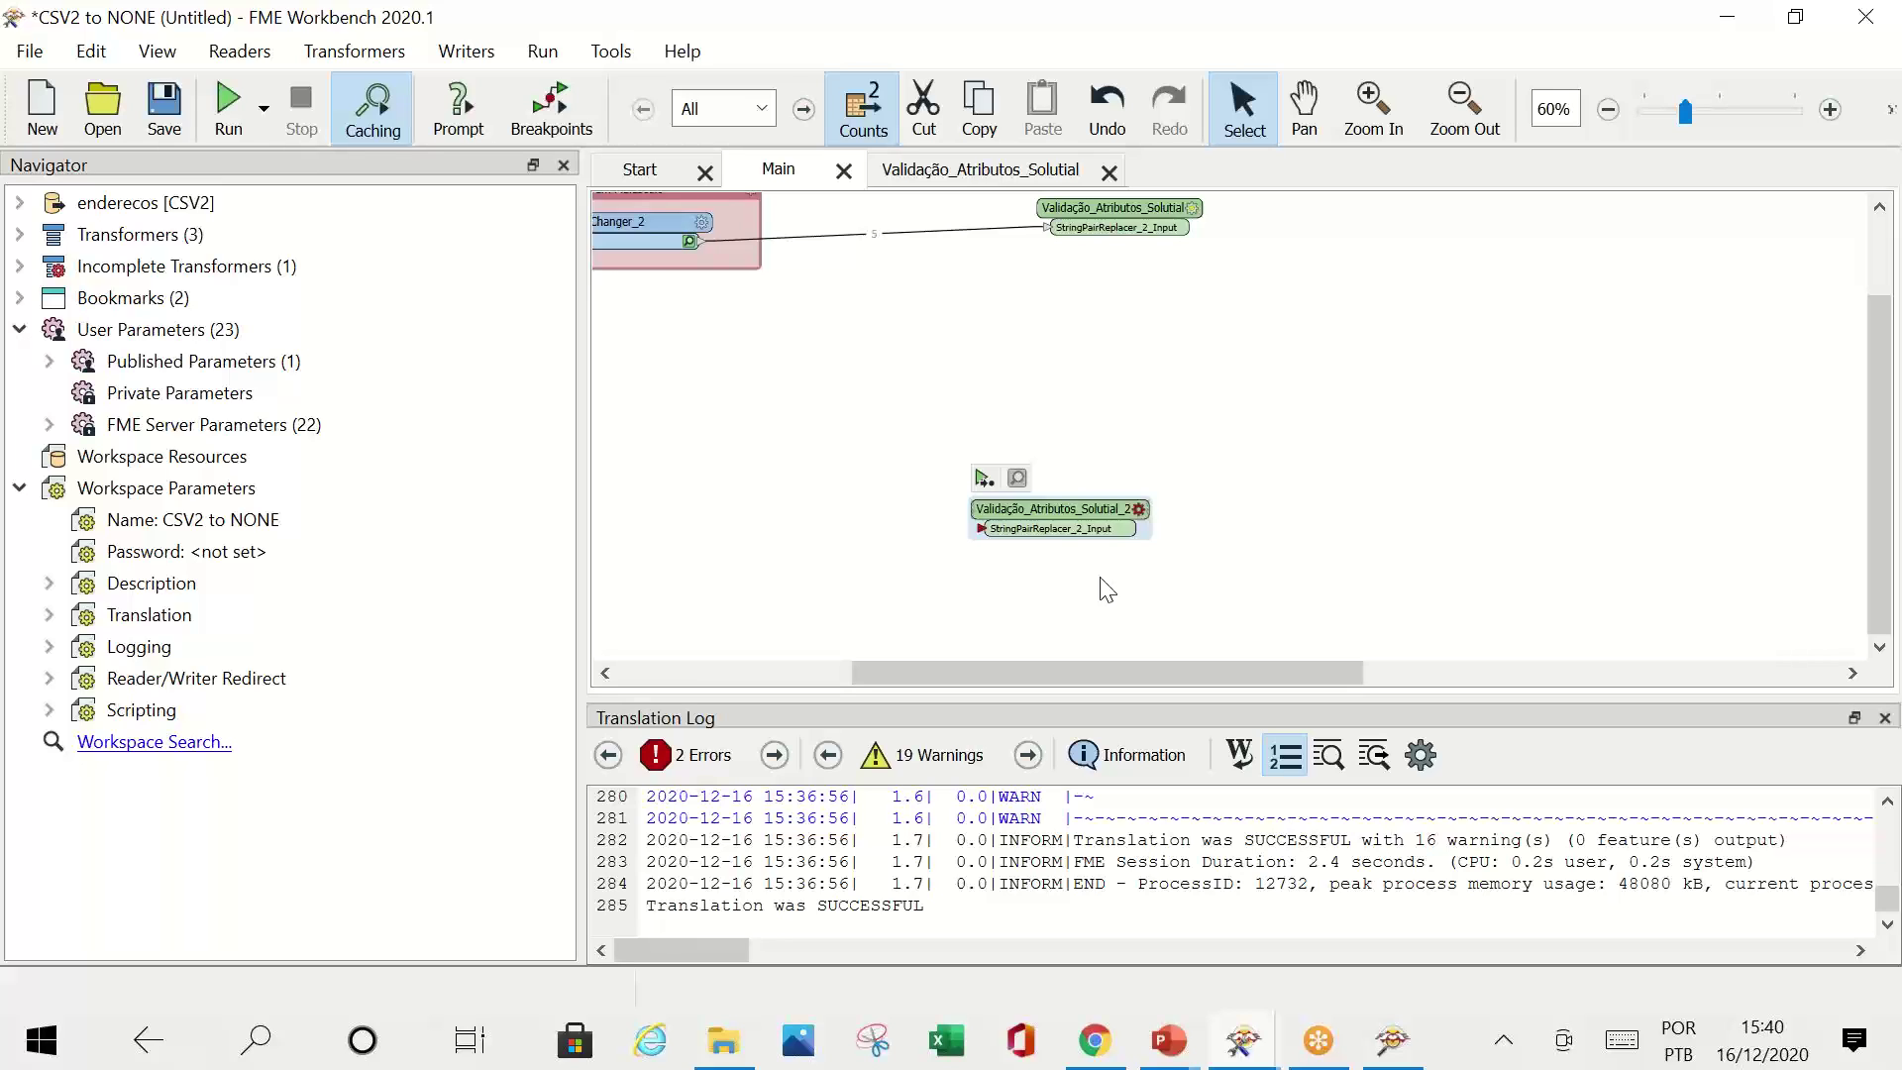
left_click_drag(1070, 528, 1012, 485)
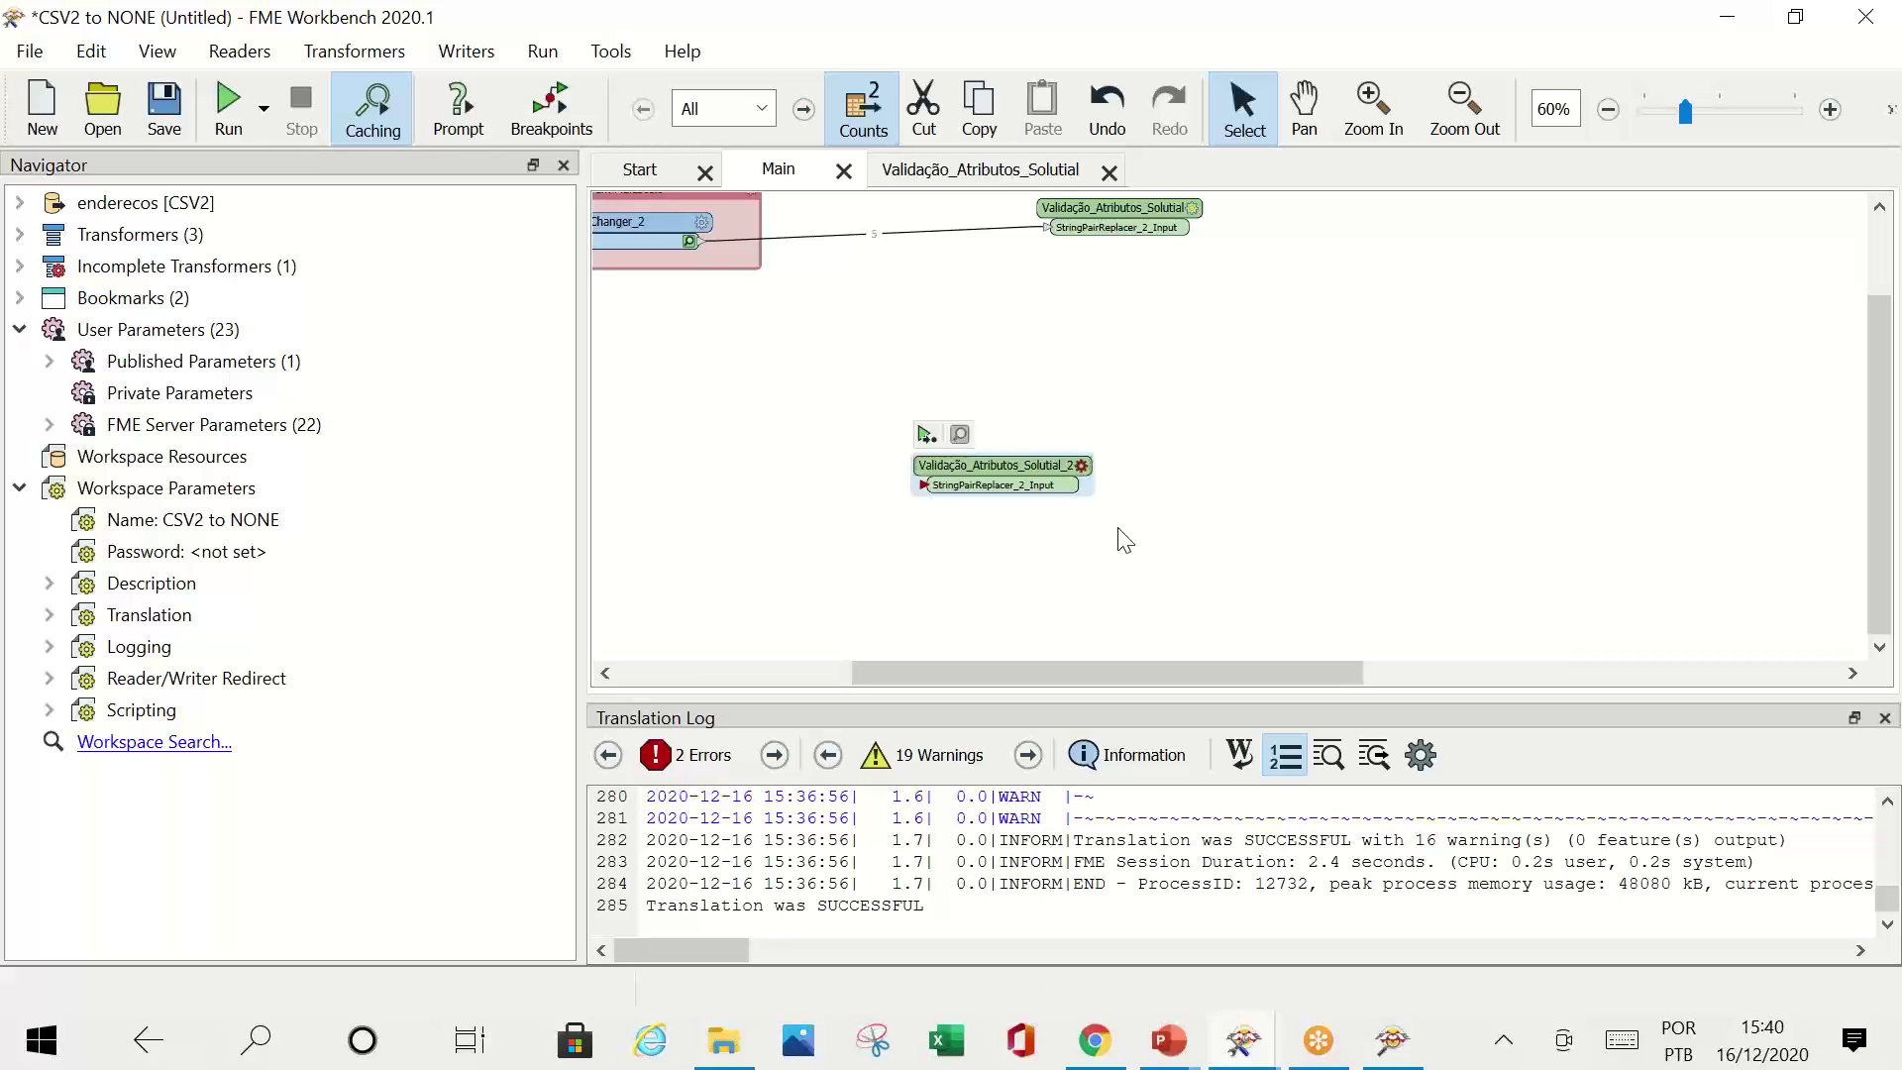
Step: Add a StringLengthCalculator below the "Transformando em Maiúsculo" bookmark and connect StringCaseChanger_2's output to it
mouse_move(1049, 501)
left_click_drag(999, 668, 728, 636)
scroll(1238, 468, "up", 1)
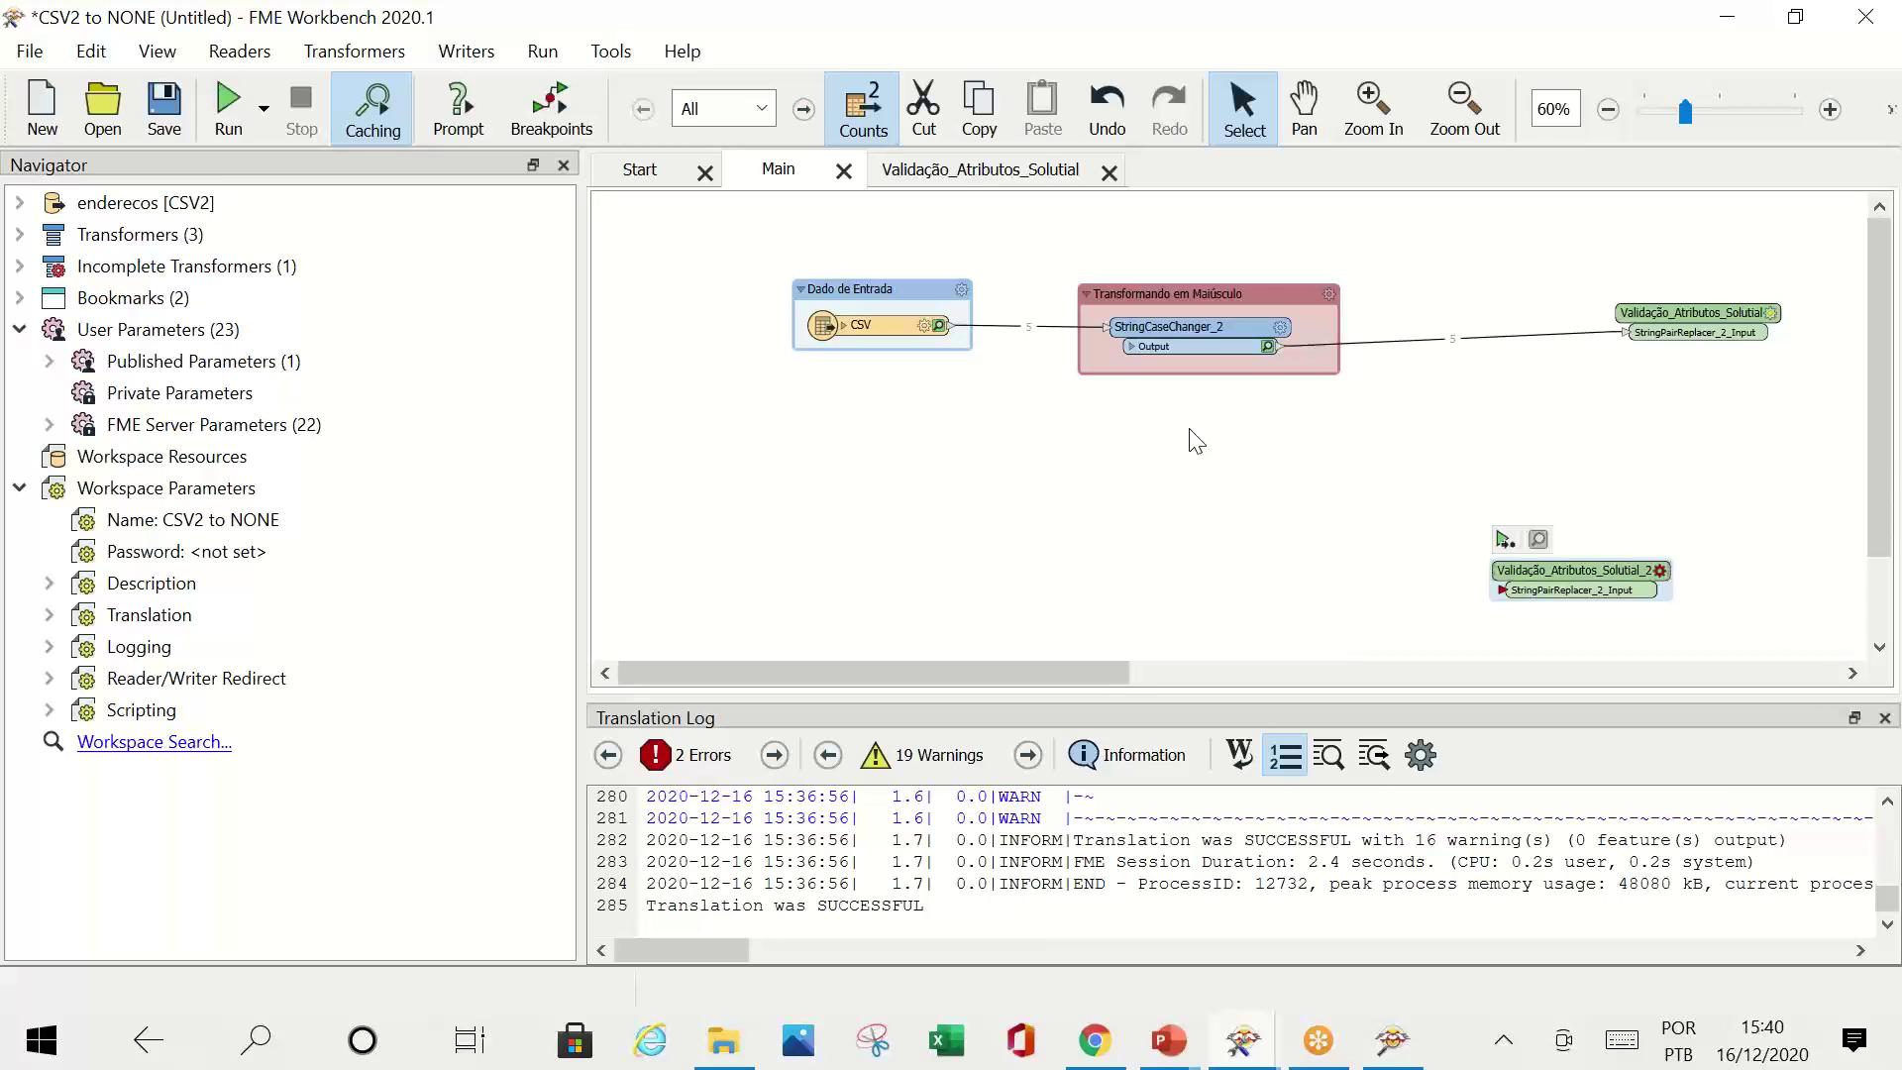
left_click(1195, 442)
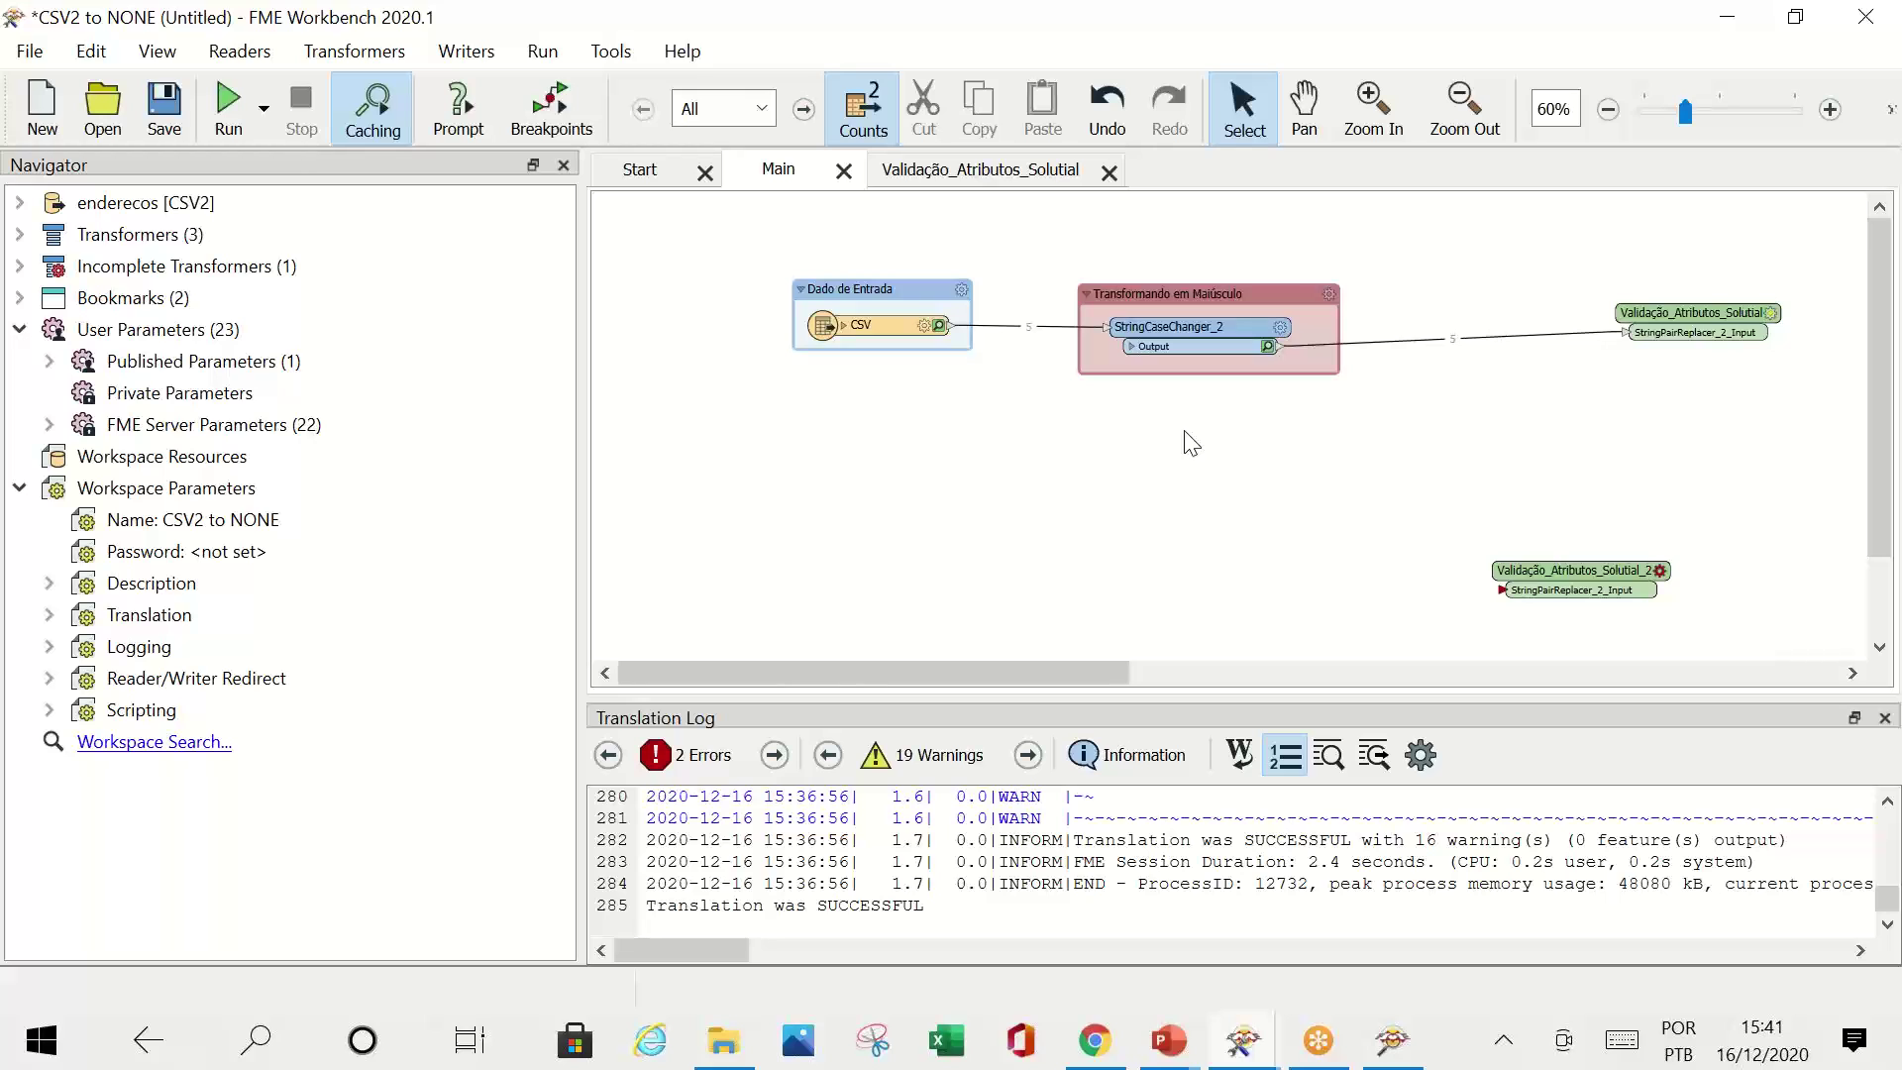
type("leng")
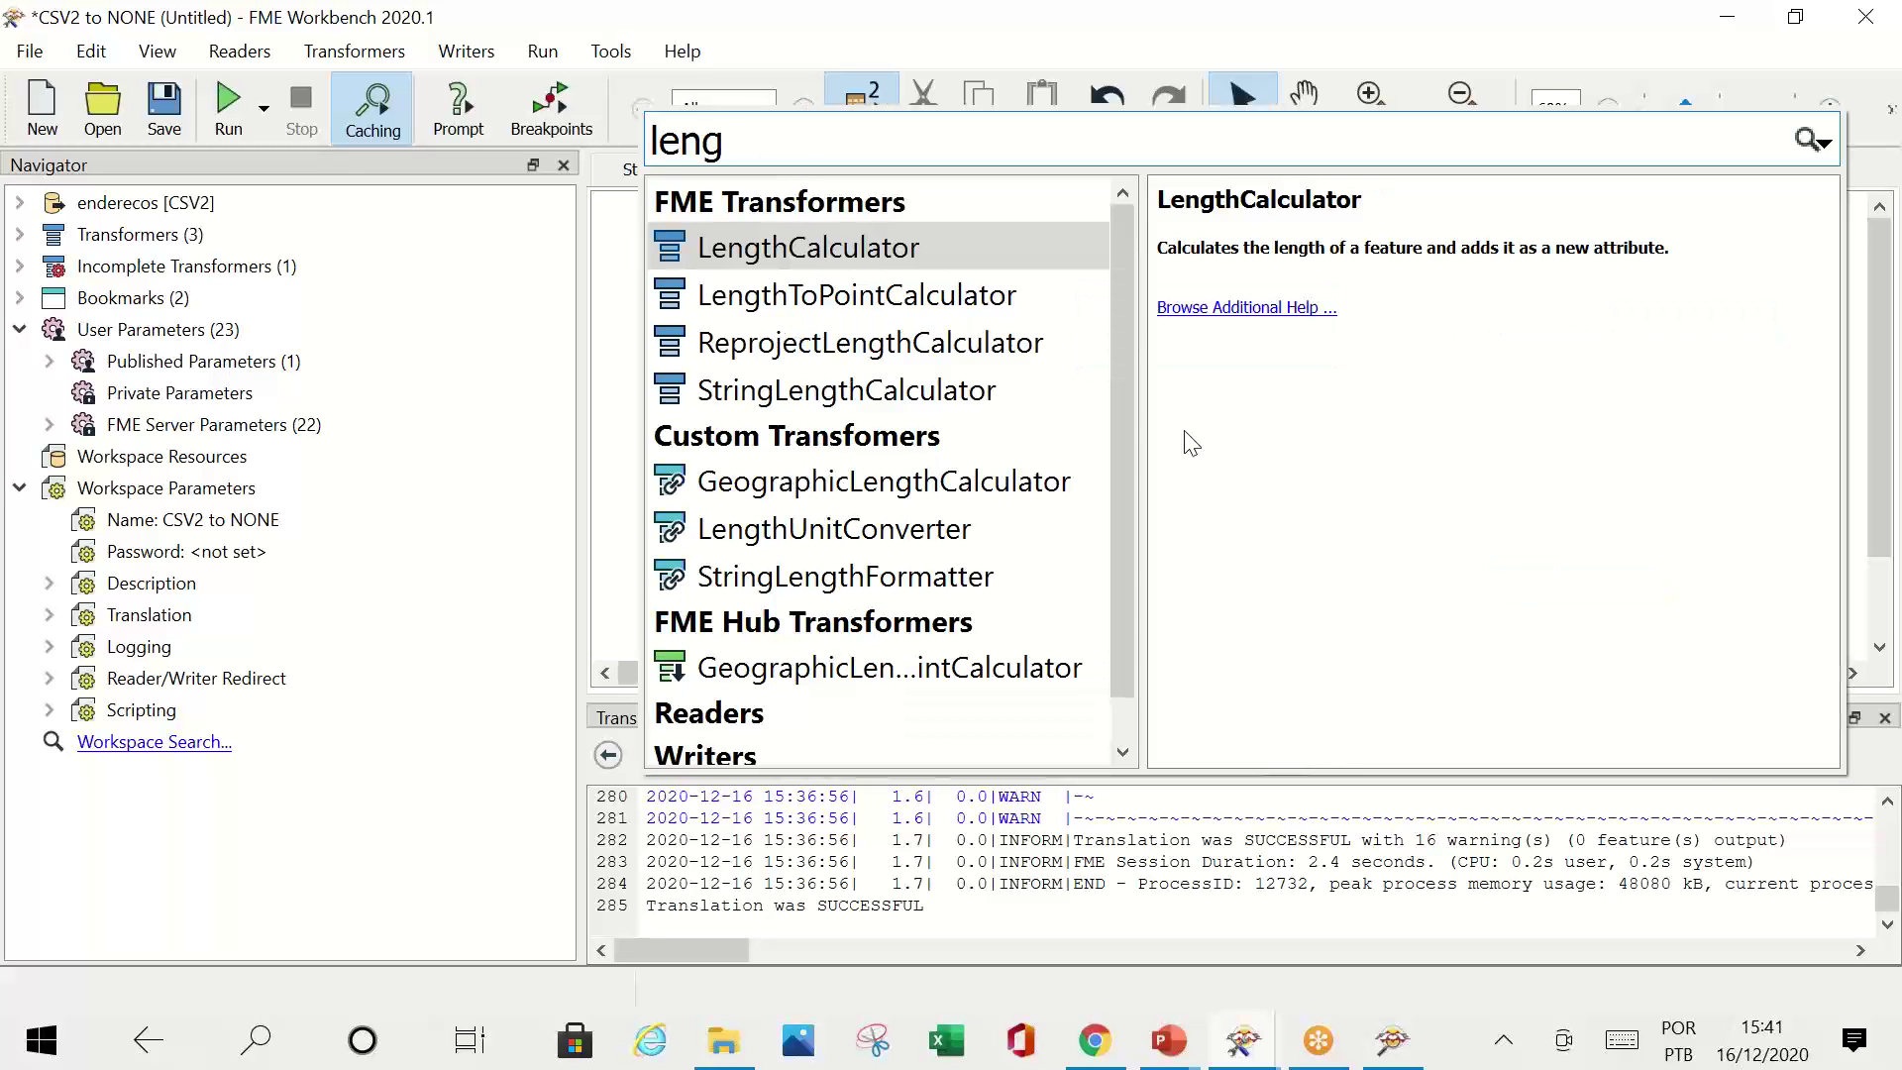
double_click(941, 394)
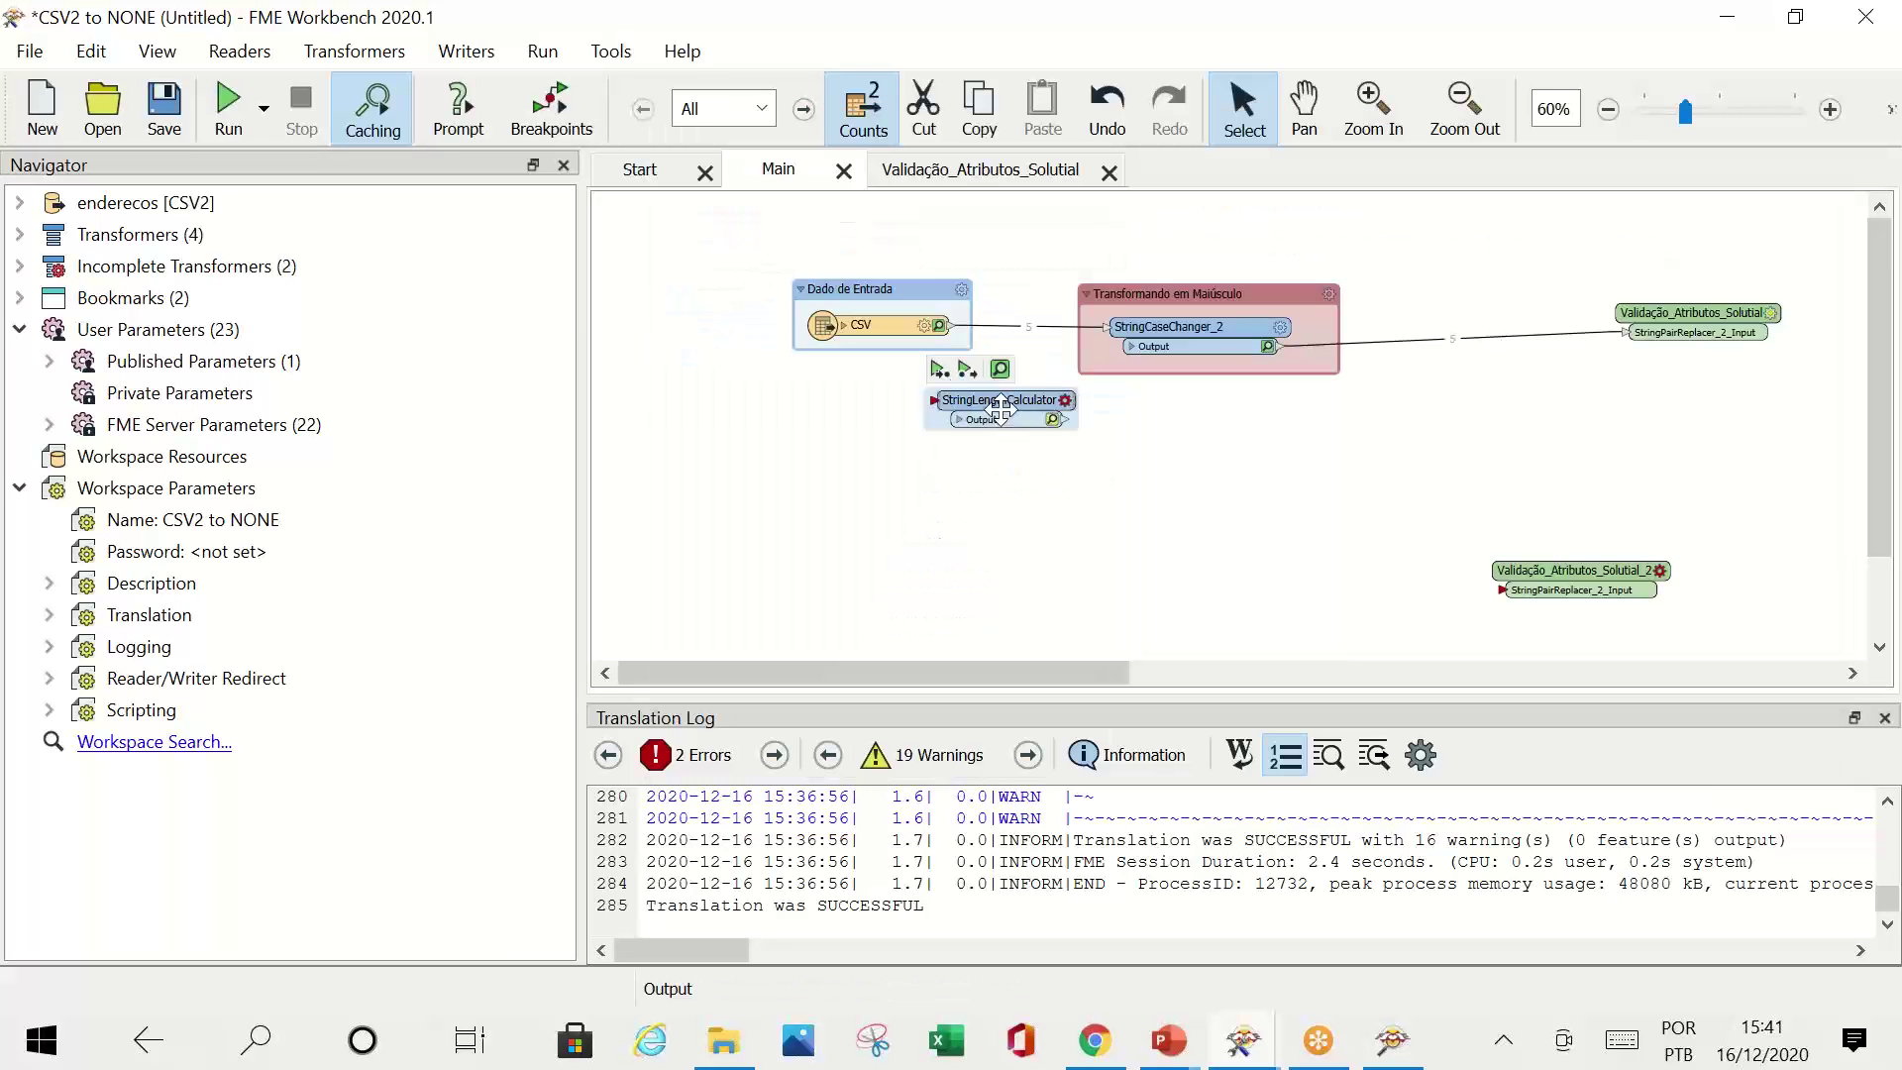
left_click_drag(957, 413, 1308, 510)
left_click(1282, 345)
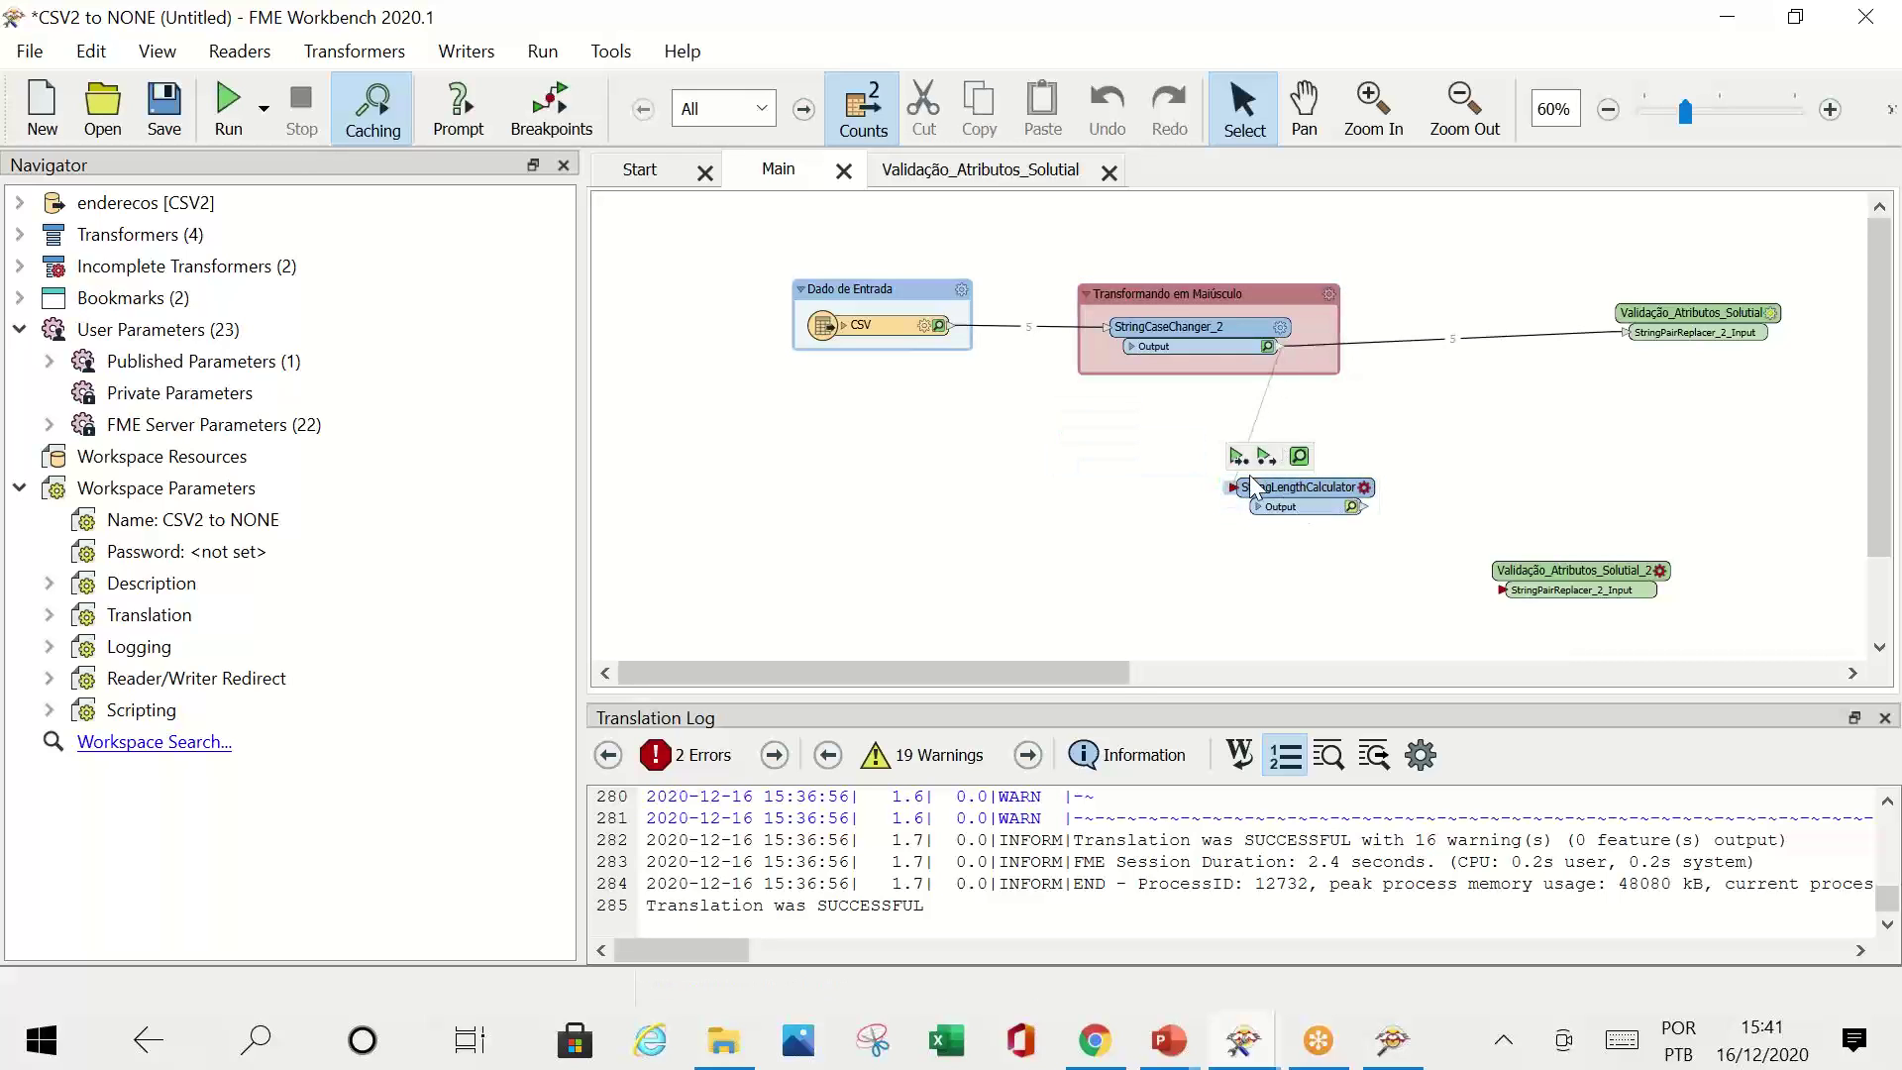
double_click(1260, 487)
Step: Set the StringLengthCalculator's source attribute to NOME, keeping _length as the string length attribute
left_click(1035, 528)
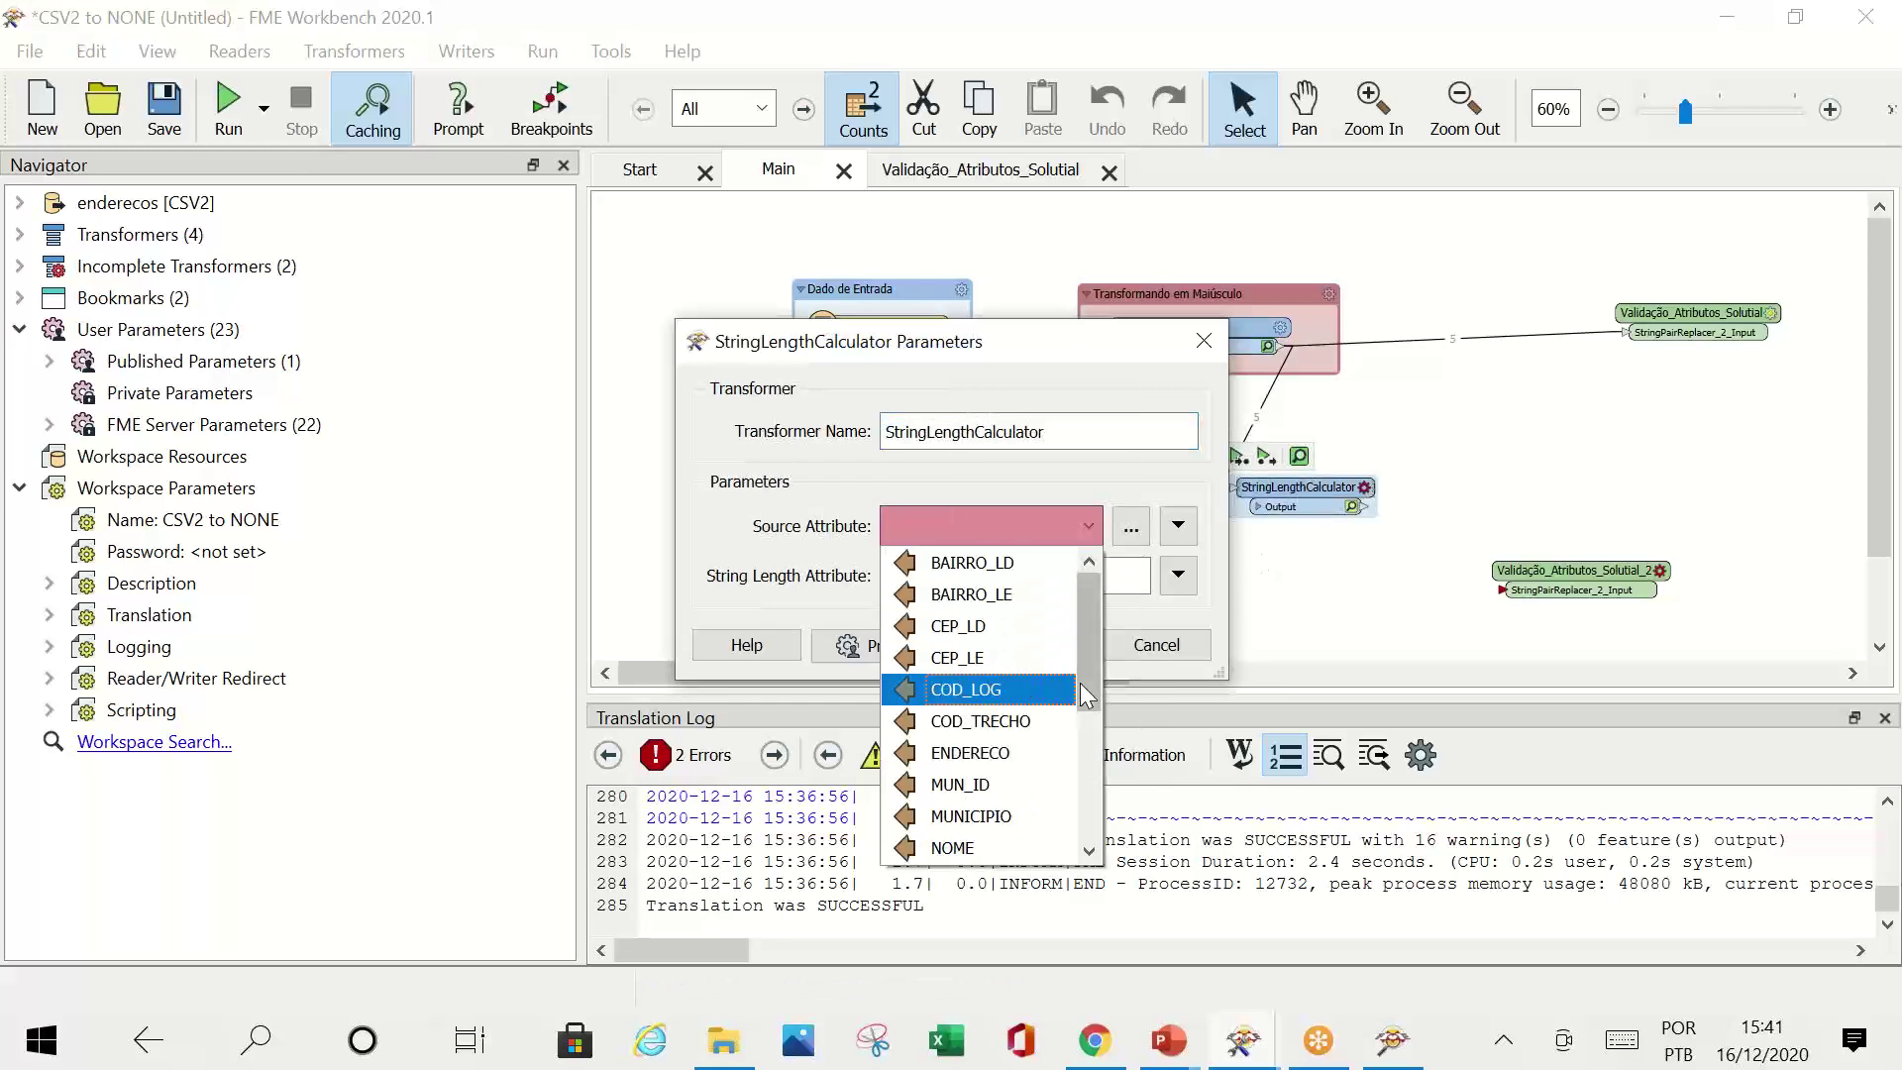
scroll(1094, 693, "down", 1)
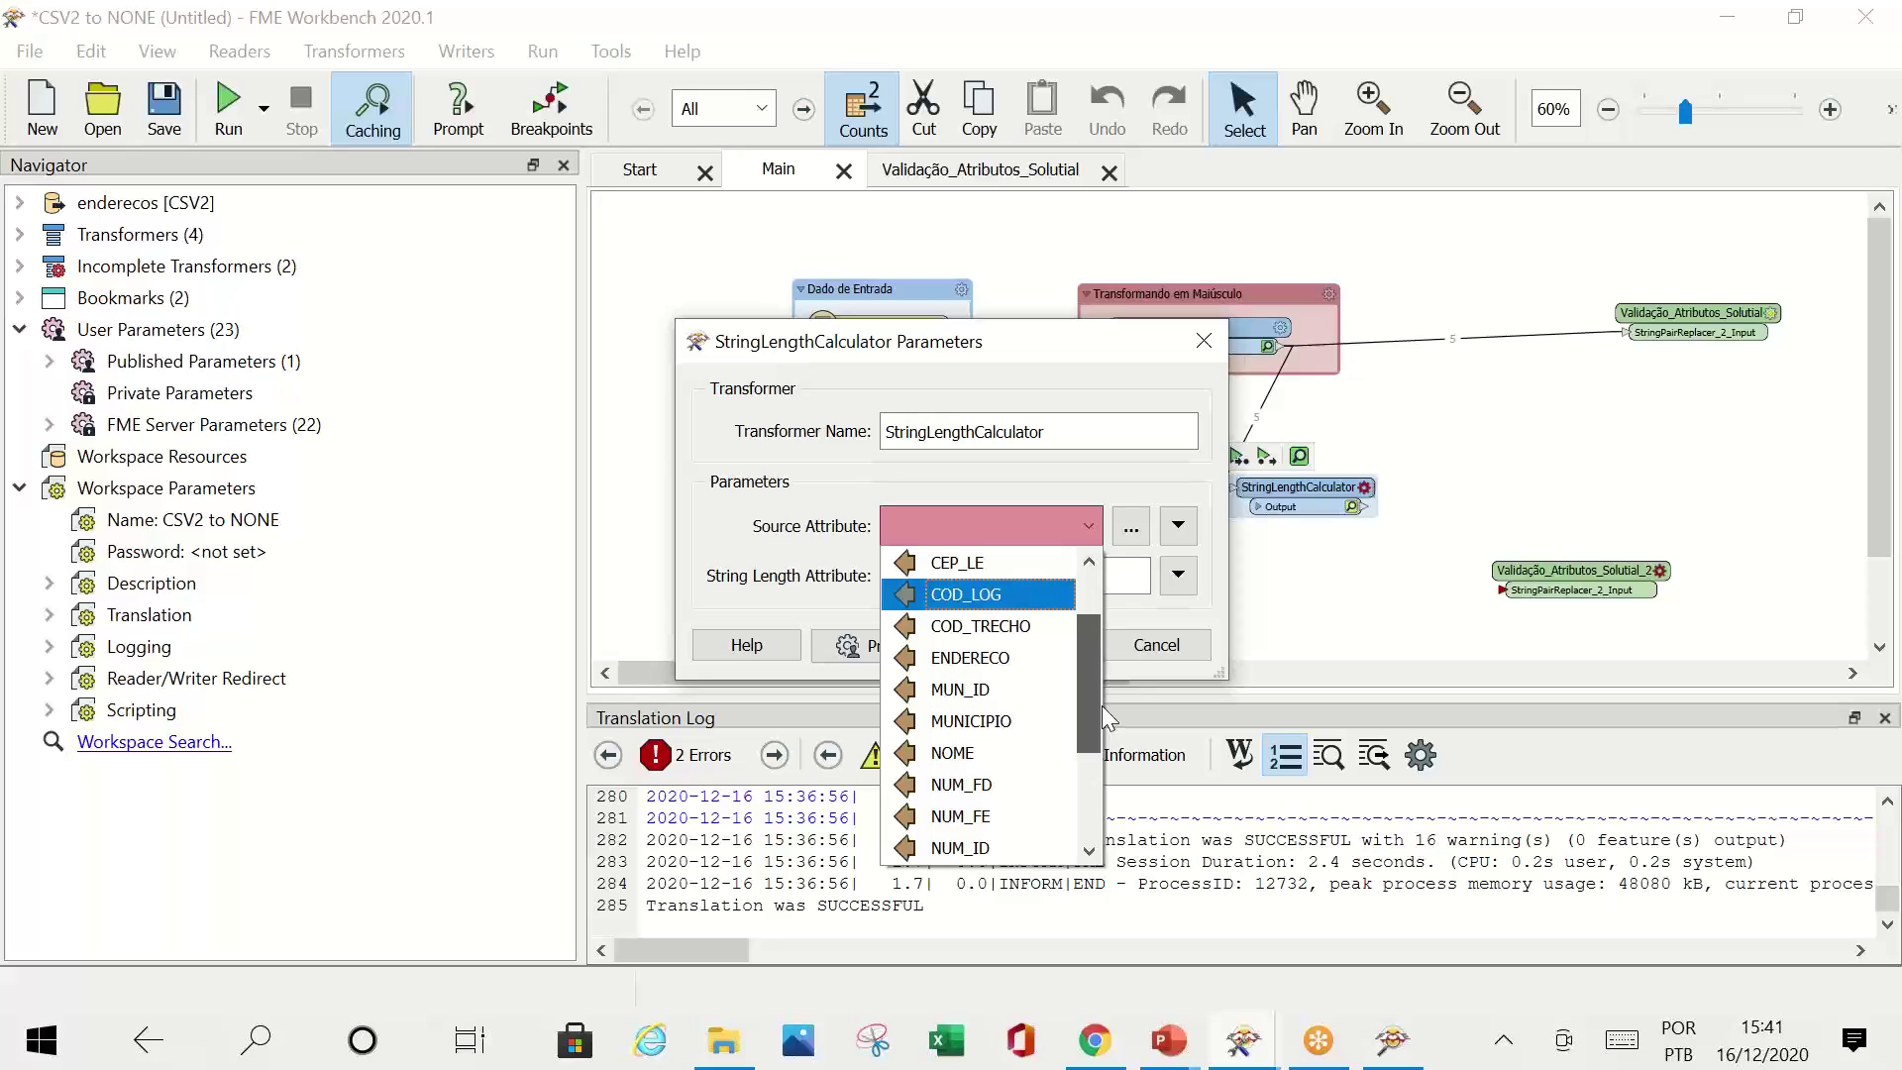
left_click(1048, 752)
double_click(957, 579)
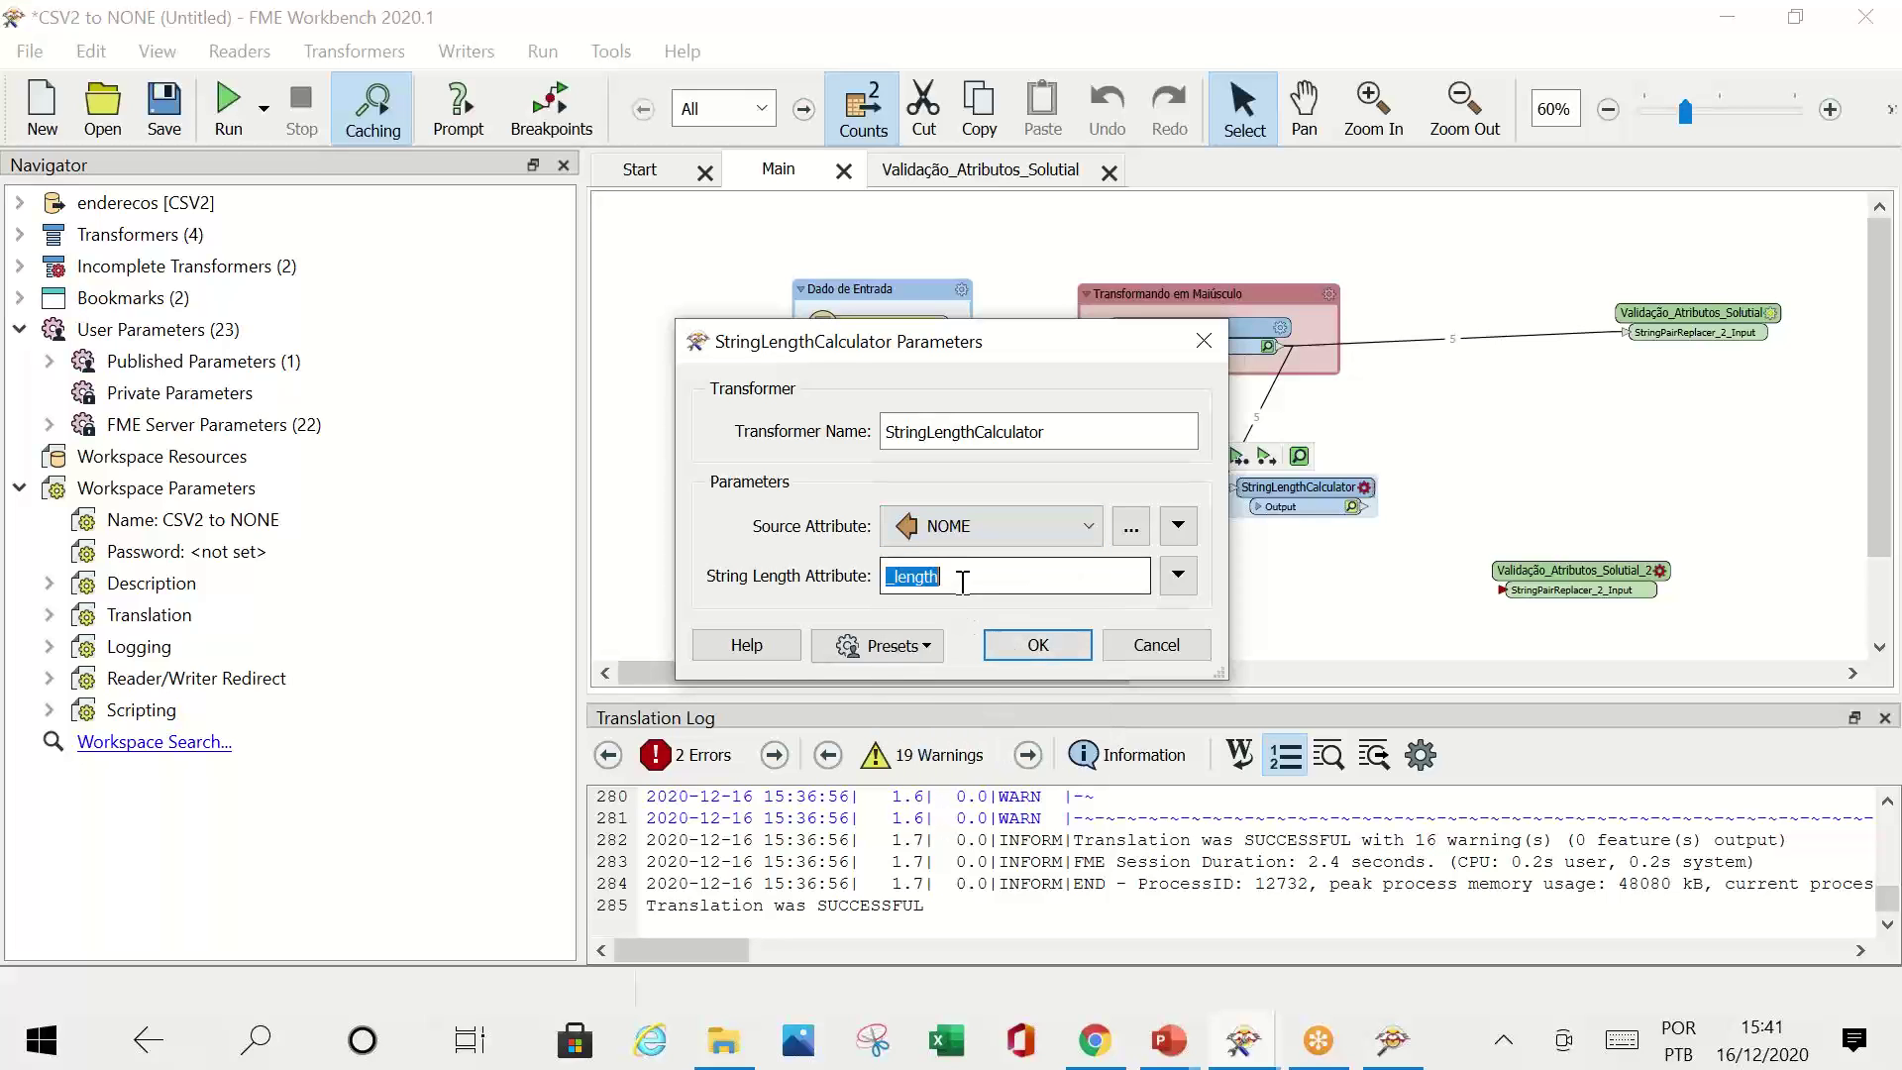
left_click(1030, 646)
Step: Run the workflow to StringLengthCalculator and compare the NOME values with the _length column in FME Data Inspector
left_click(1266, 455)
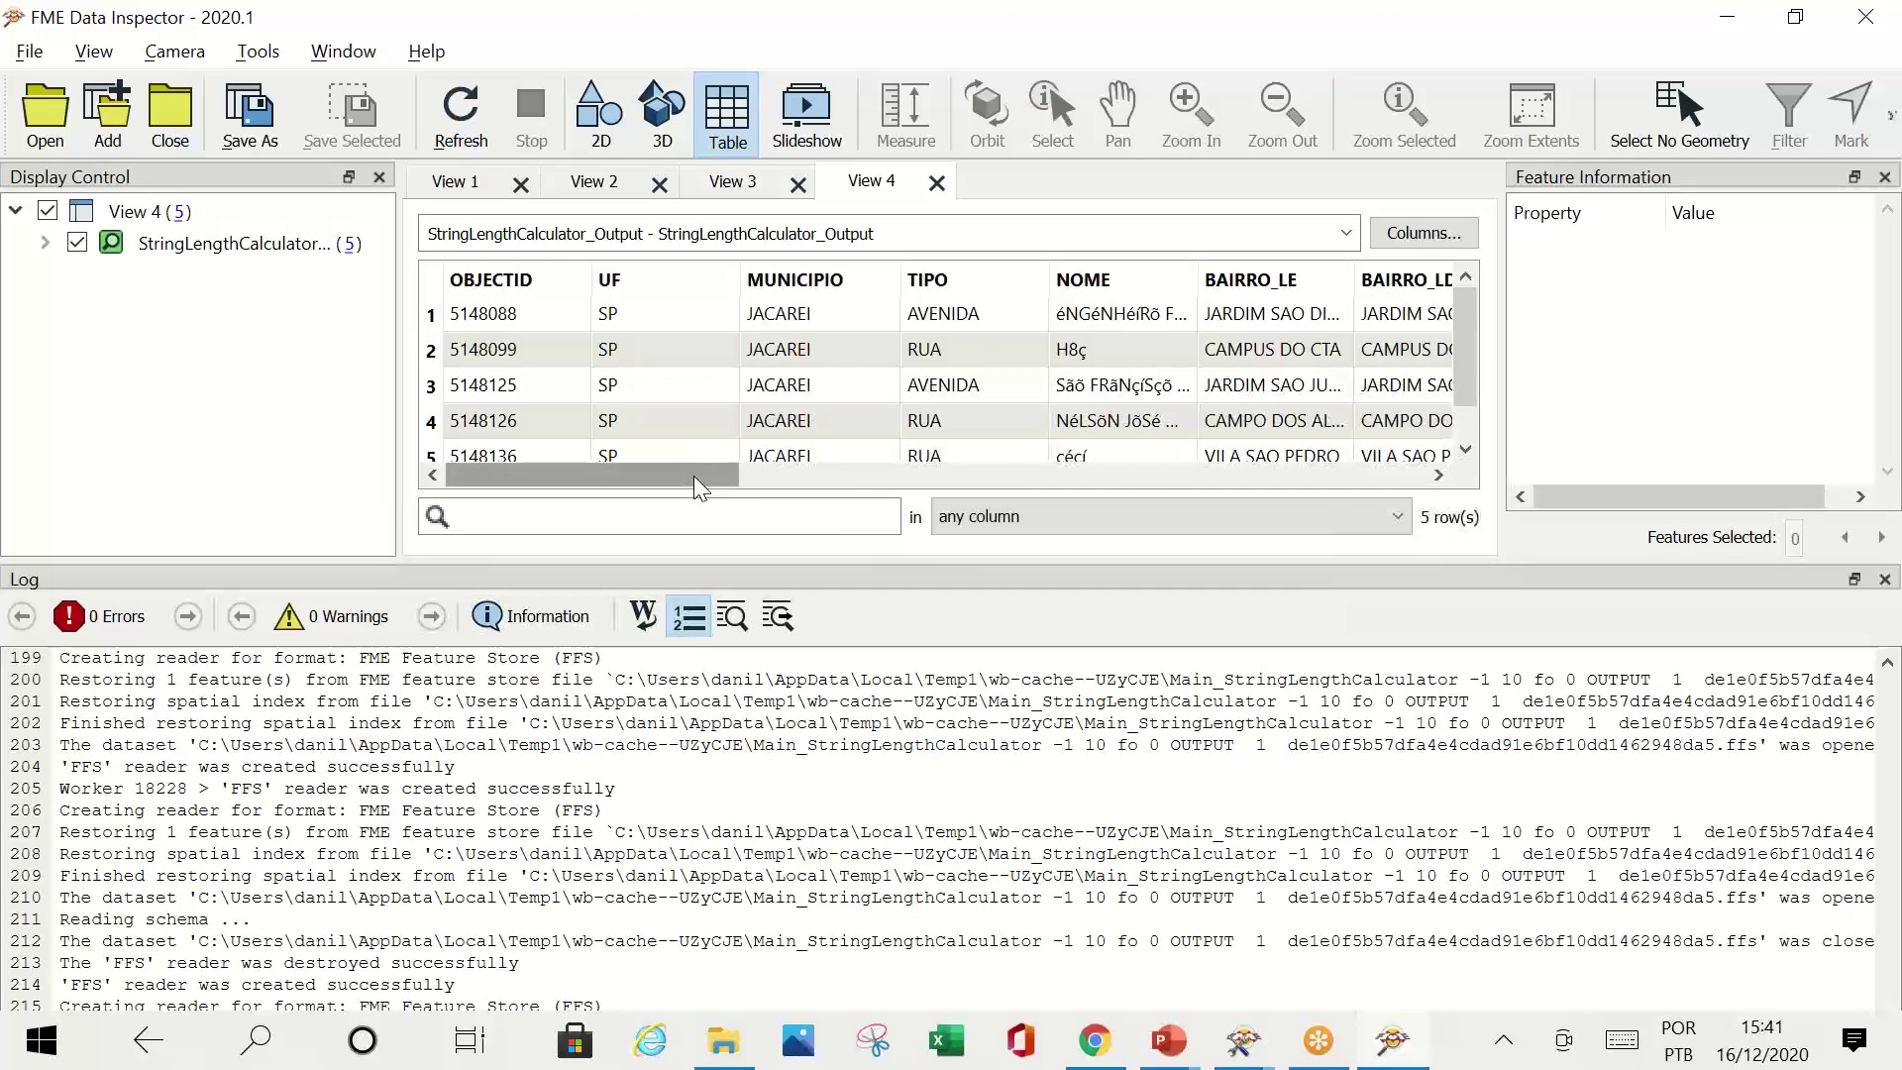
left_click(693, 476)
left_click(1318, 475)
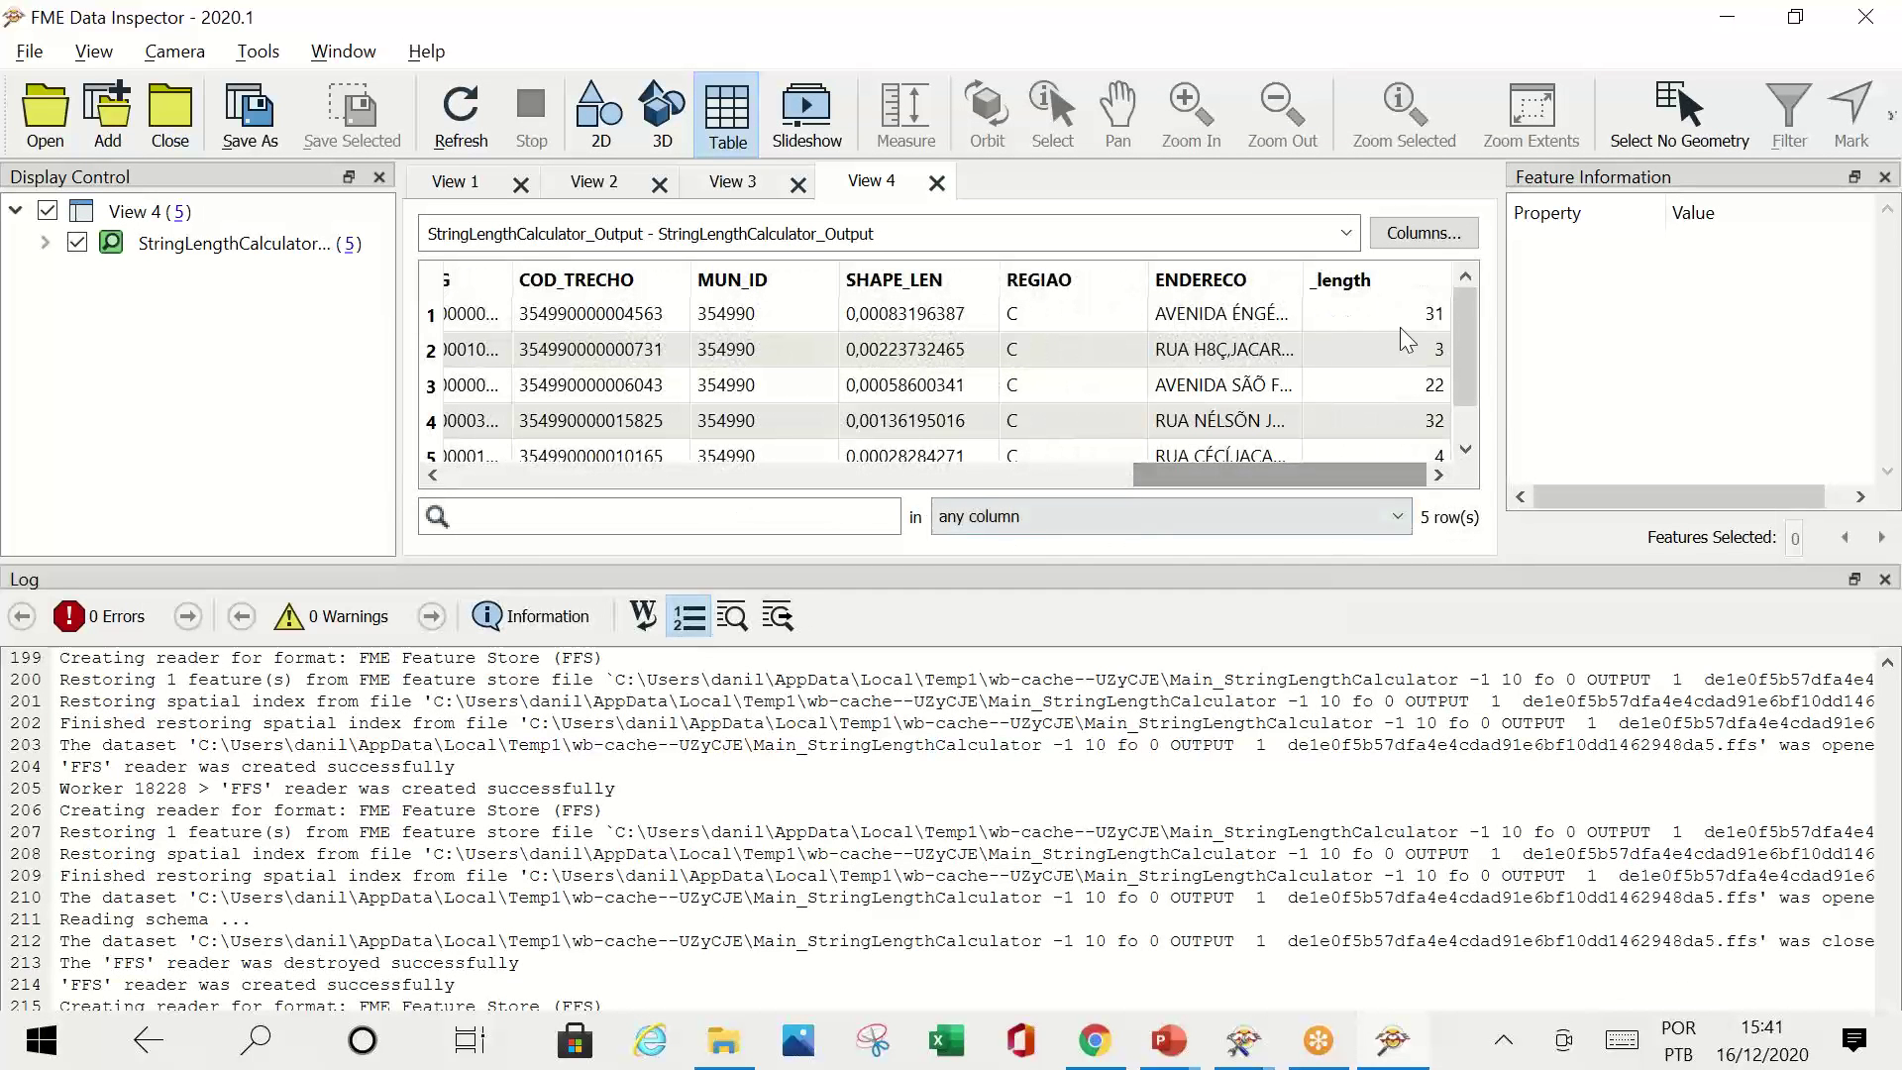
left_click(1403, 315)
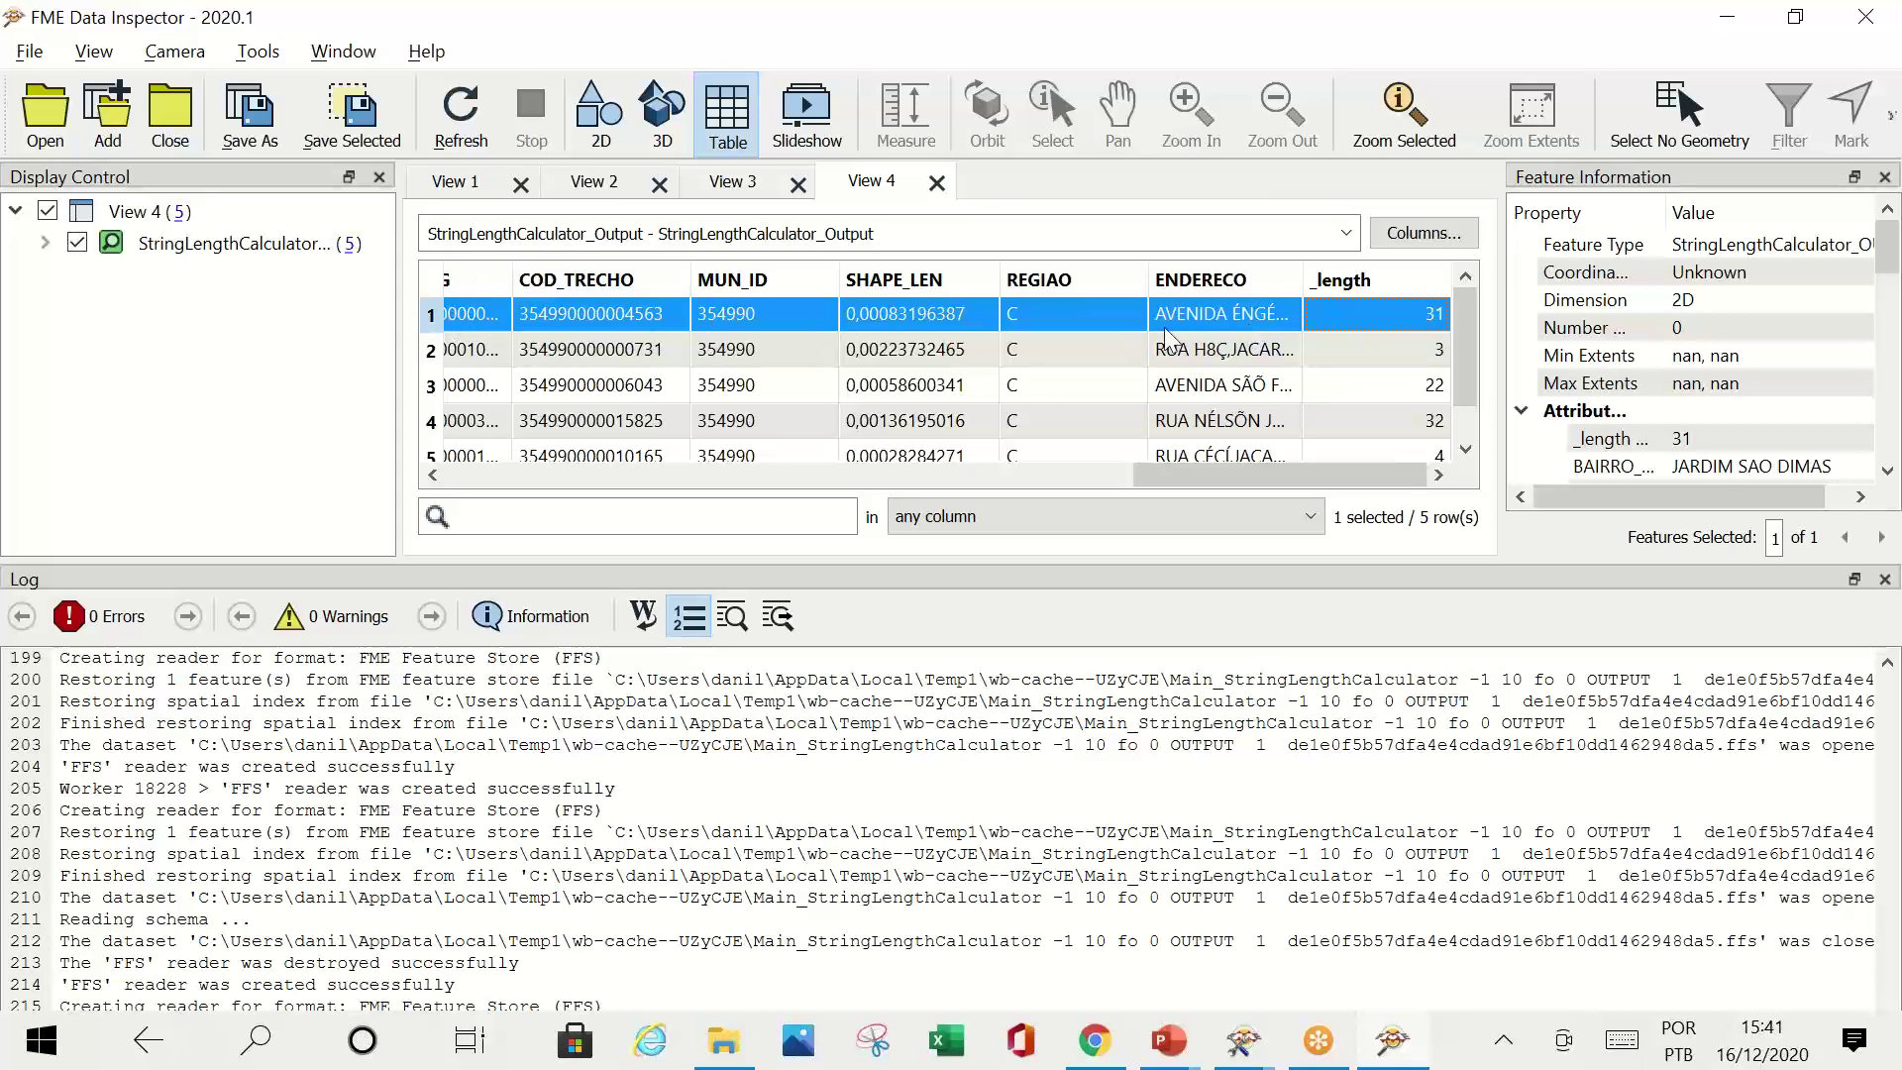
left_click(1417, 357)
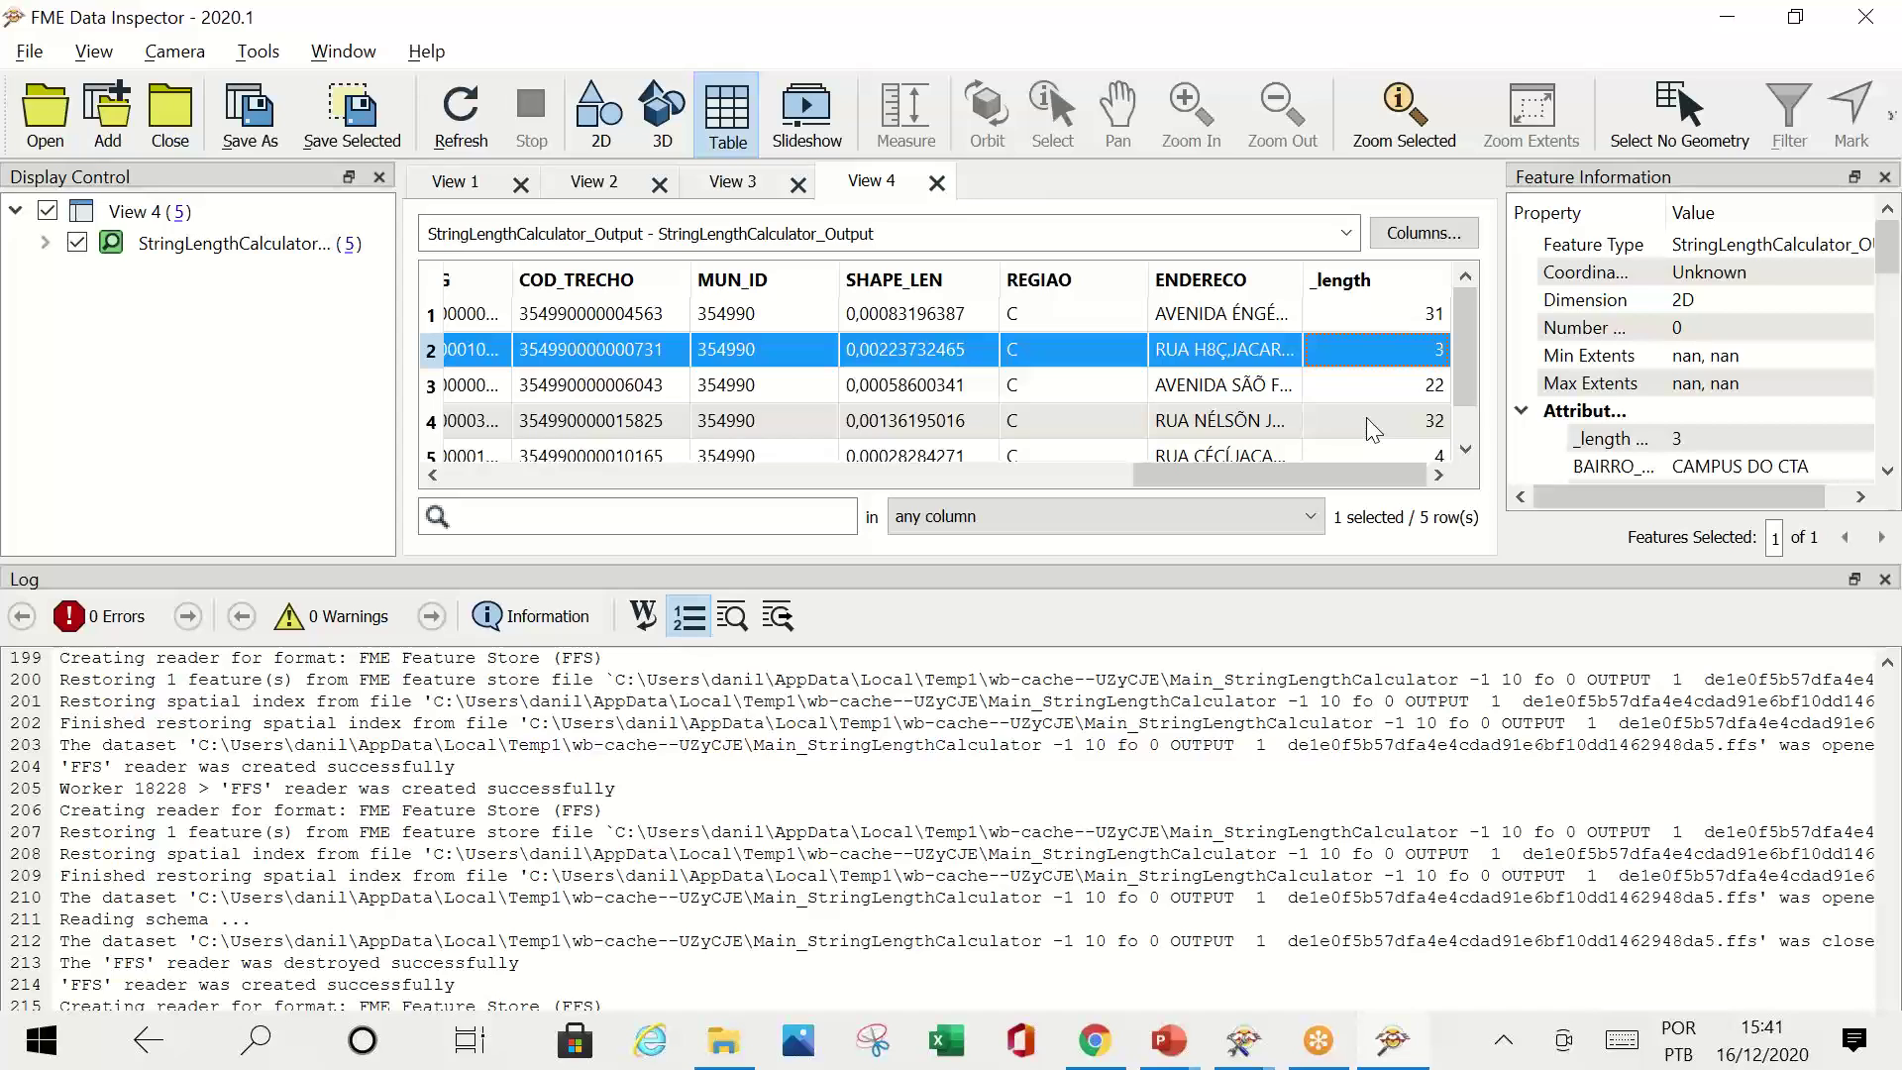
left_click_drag(1318, 467, 745, 454)
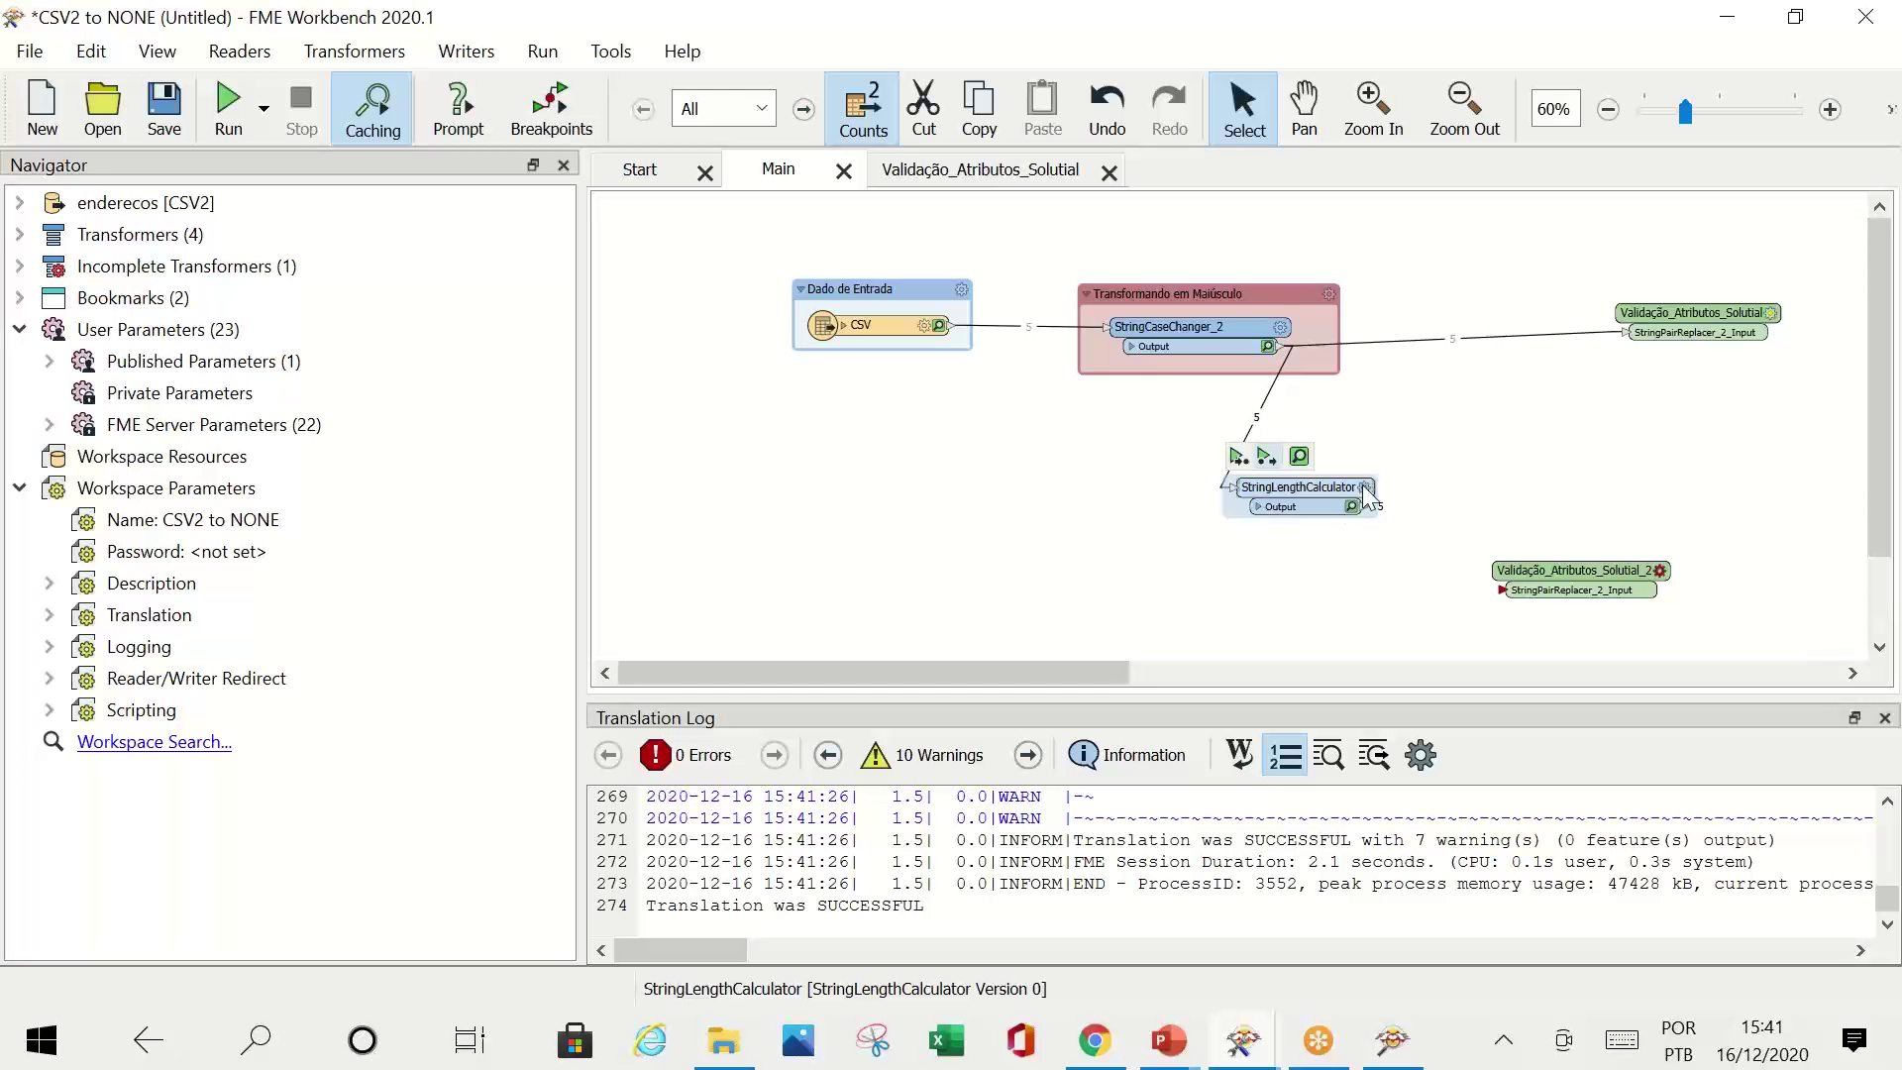
double_click(1295, 501)
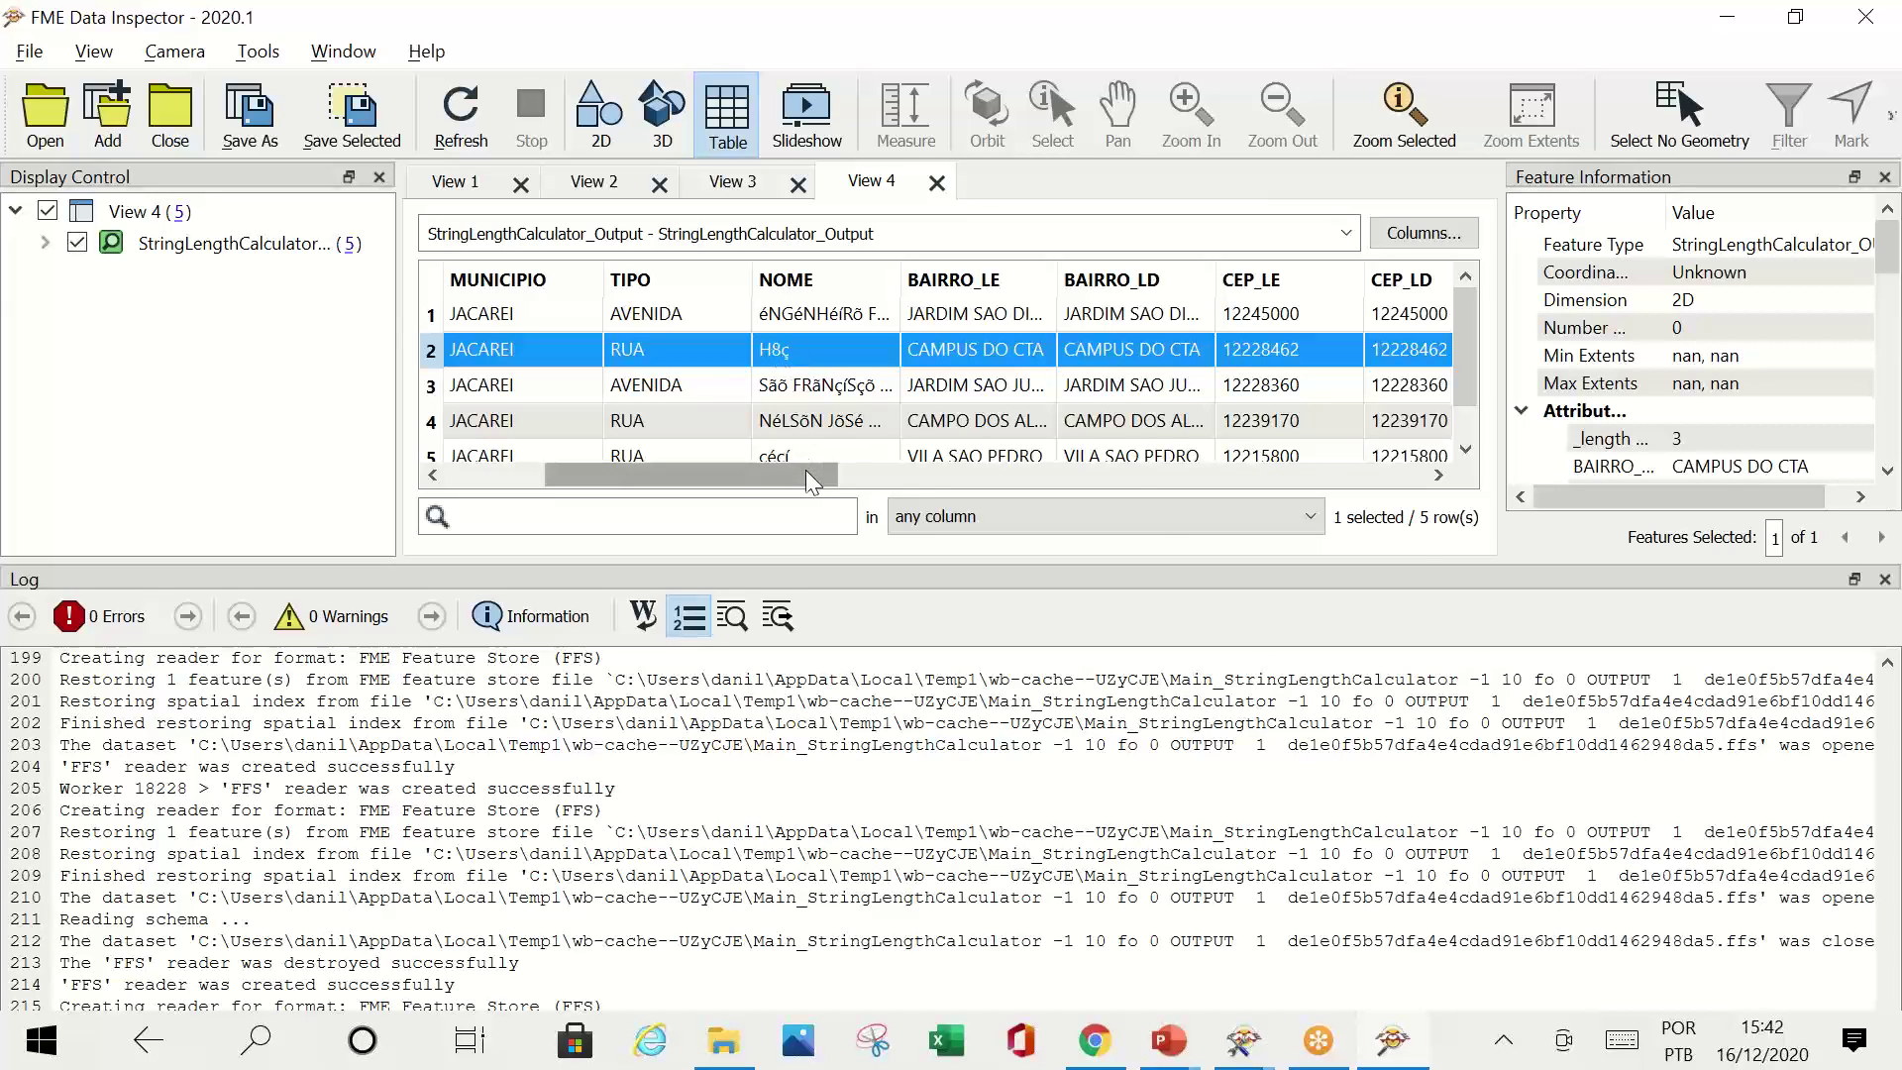
left_click_drag(818, 474, 1479, 548)
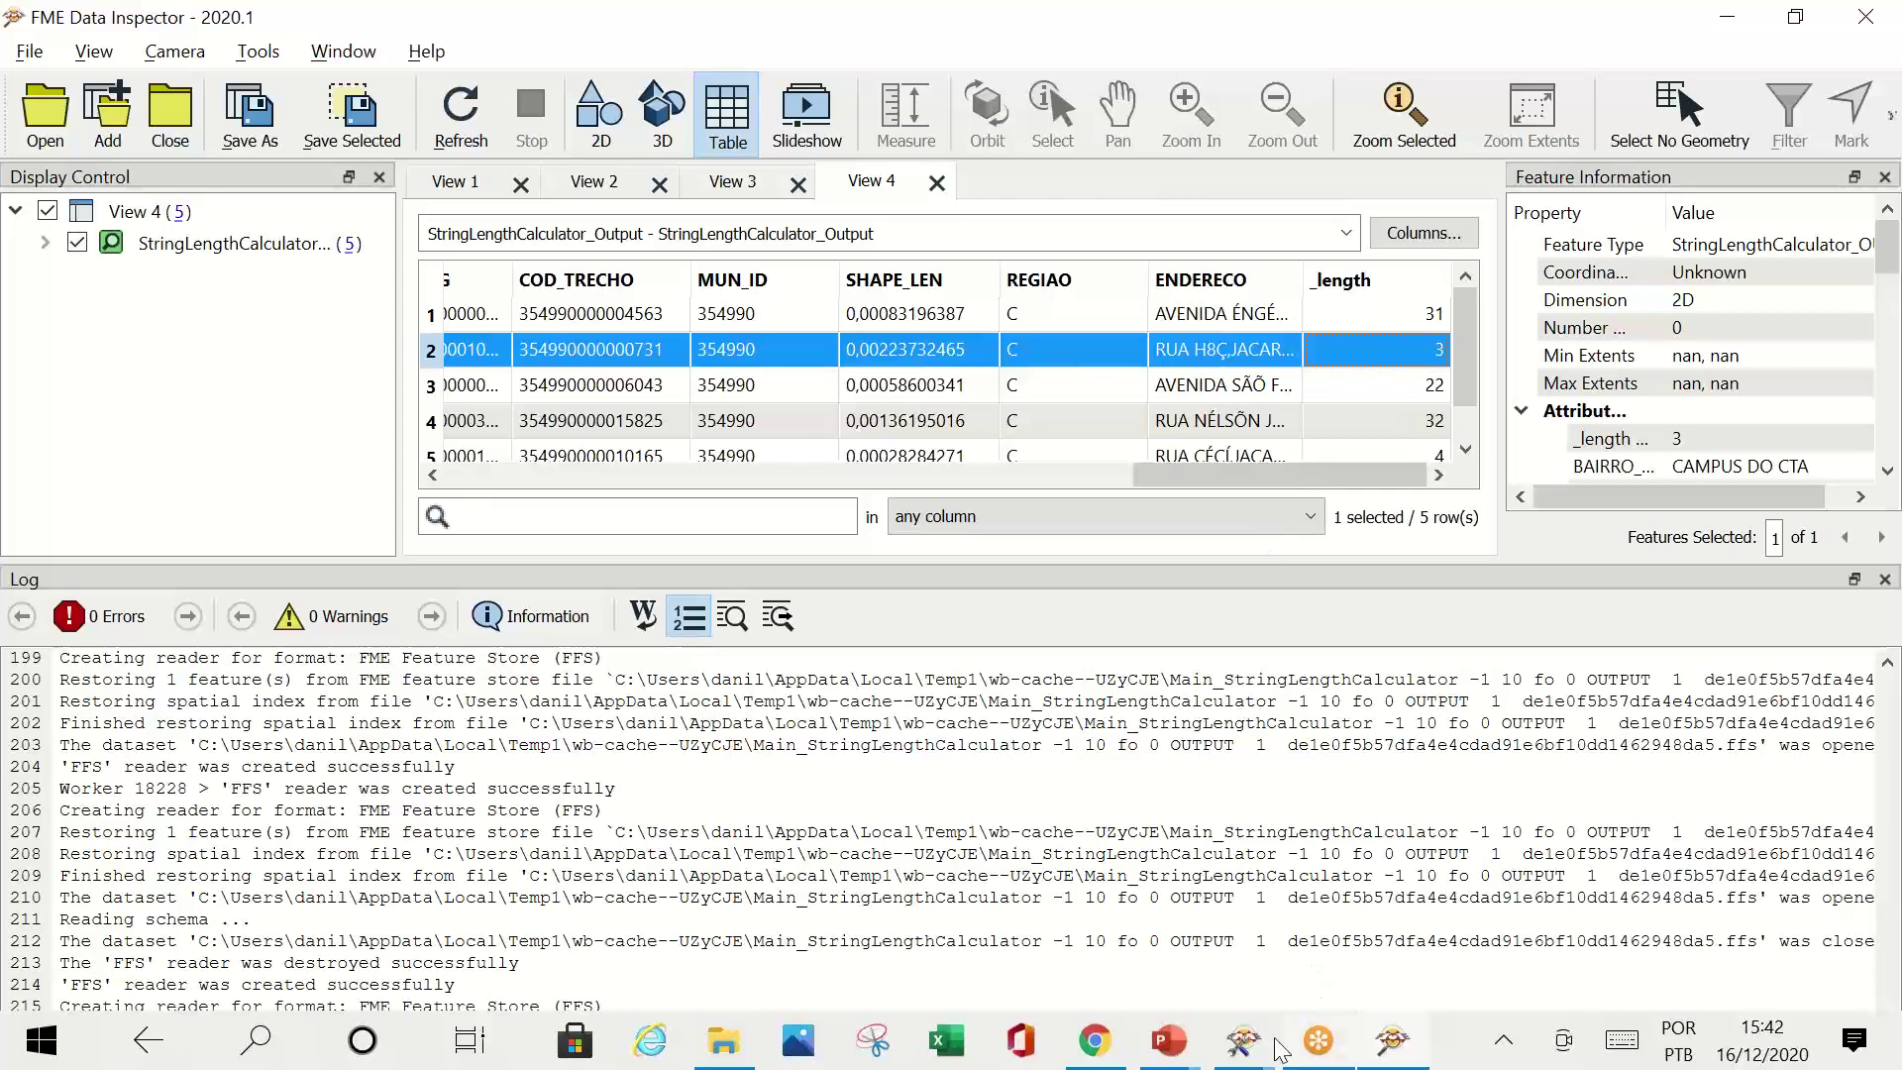
Step: Switch to the PowerPoint slide show and advance to the "Validação de Atributos" slide with the FME Semântica diagram
mouse_move(1247, 1046)
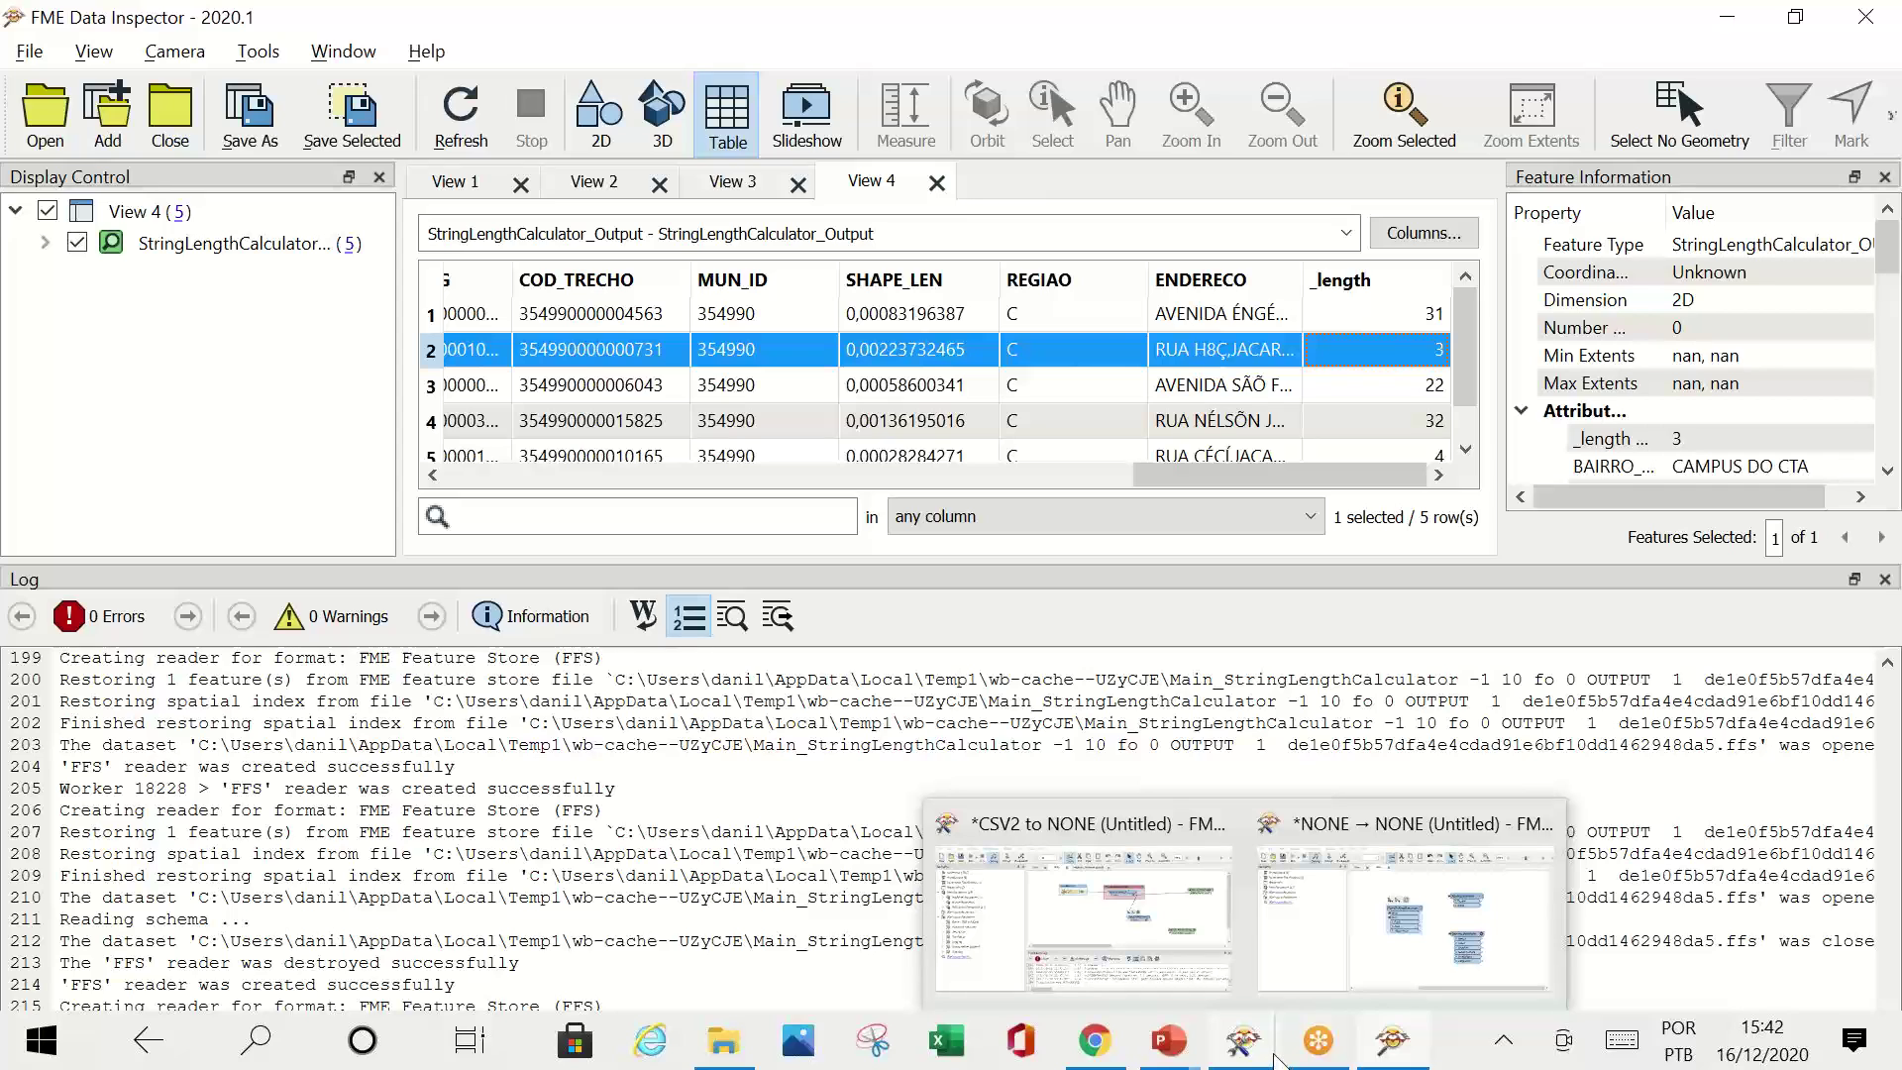
mouse_move(1169, 1045)
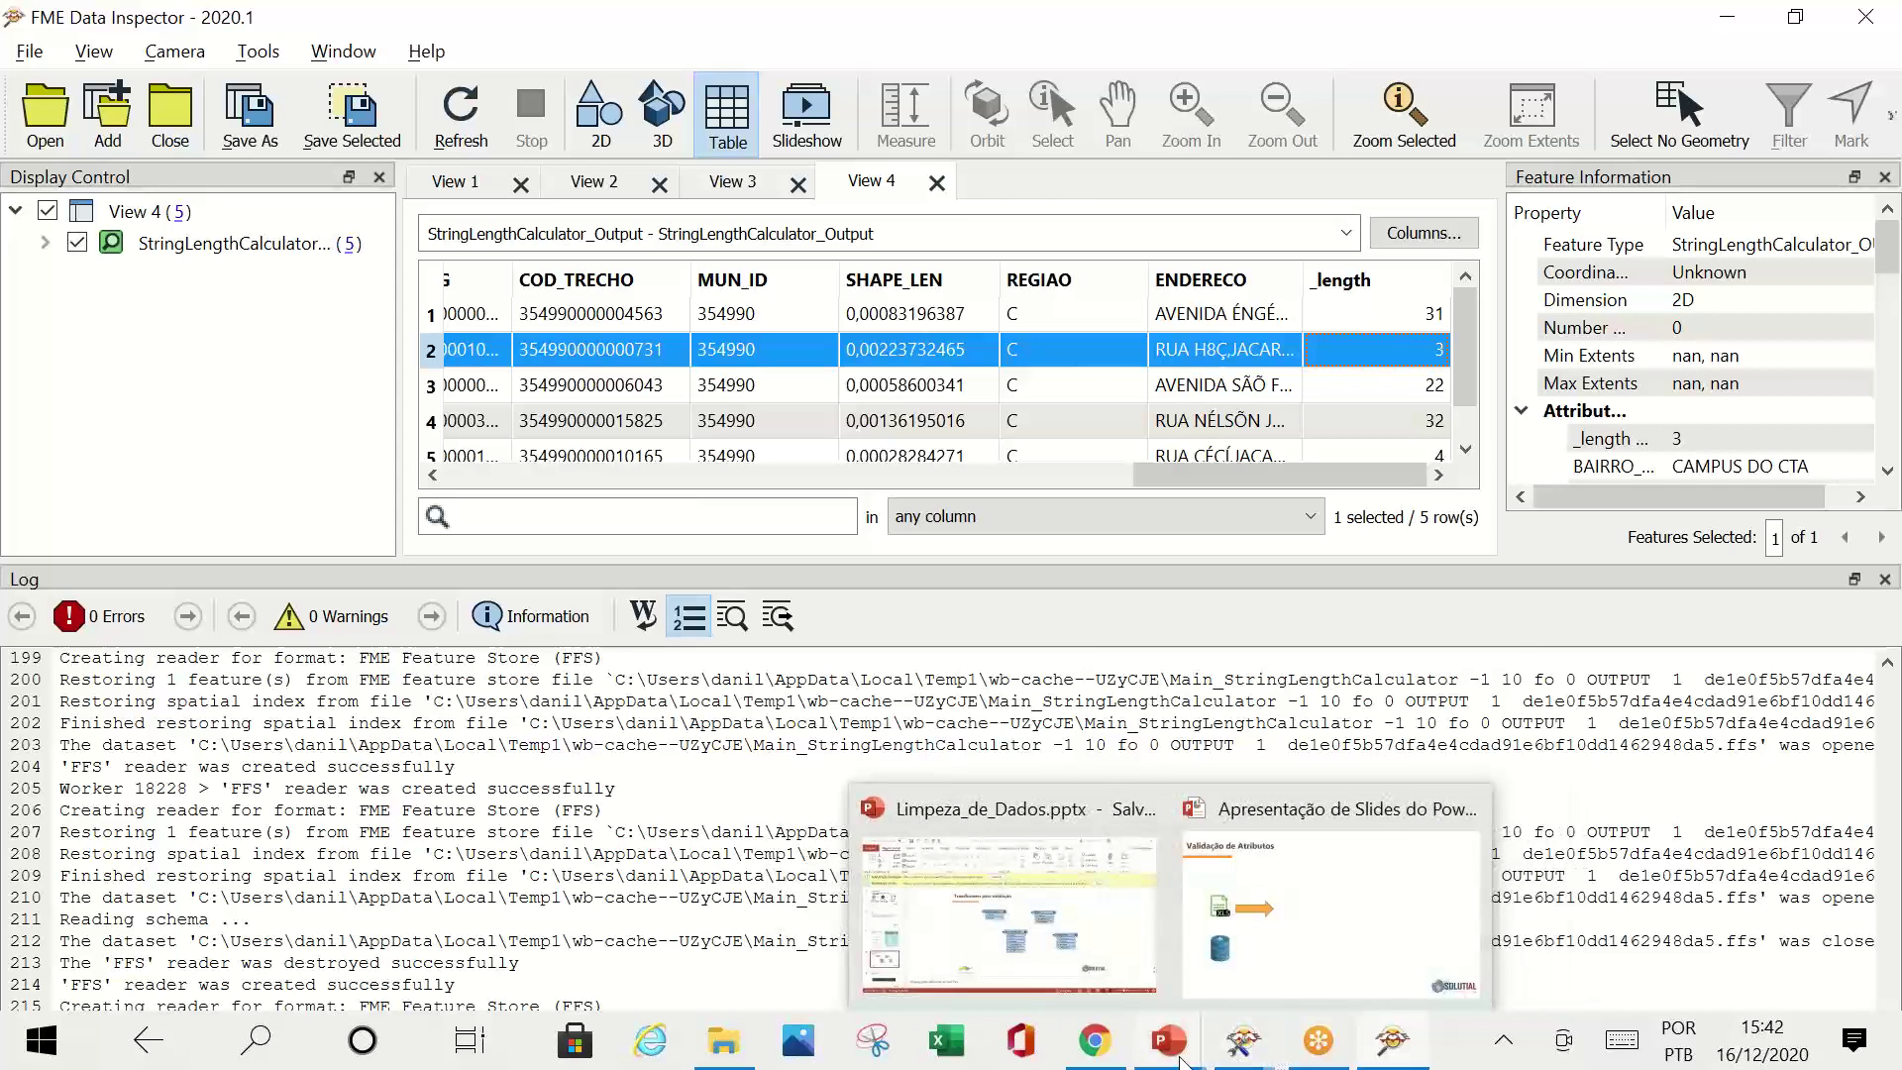
left_click(1309, 971)
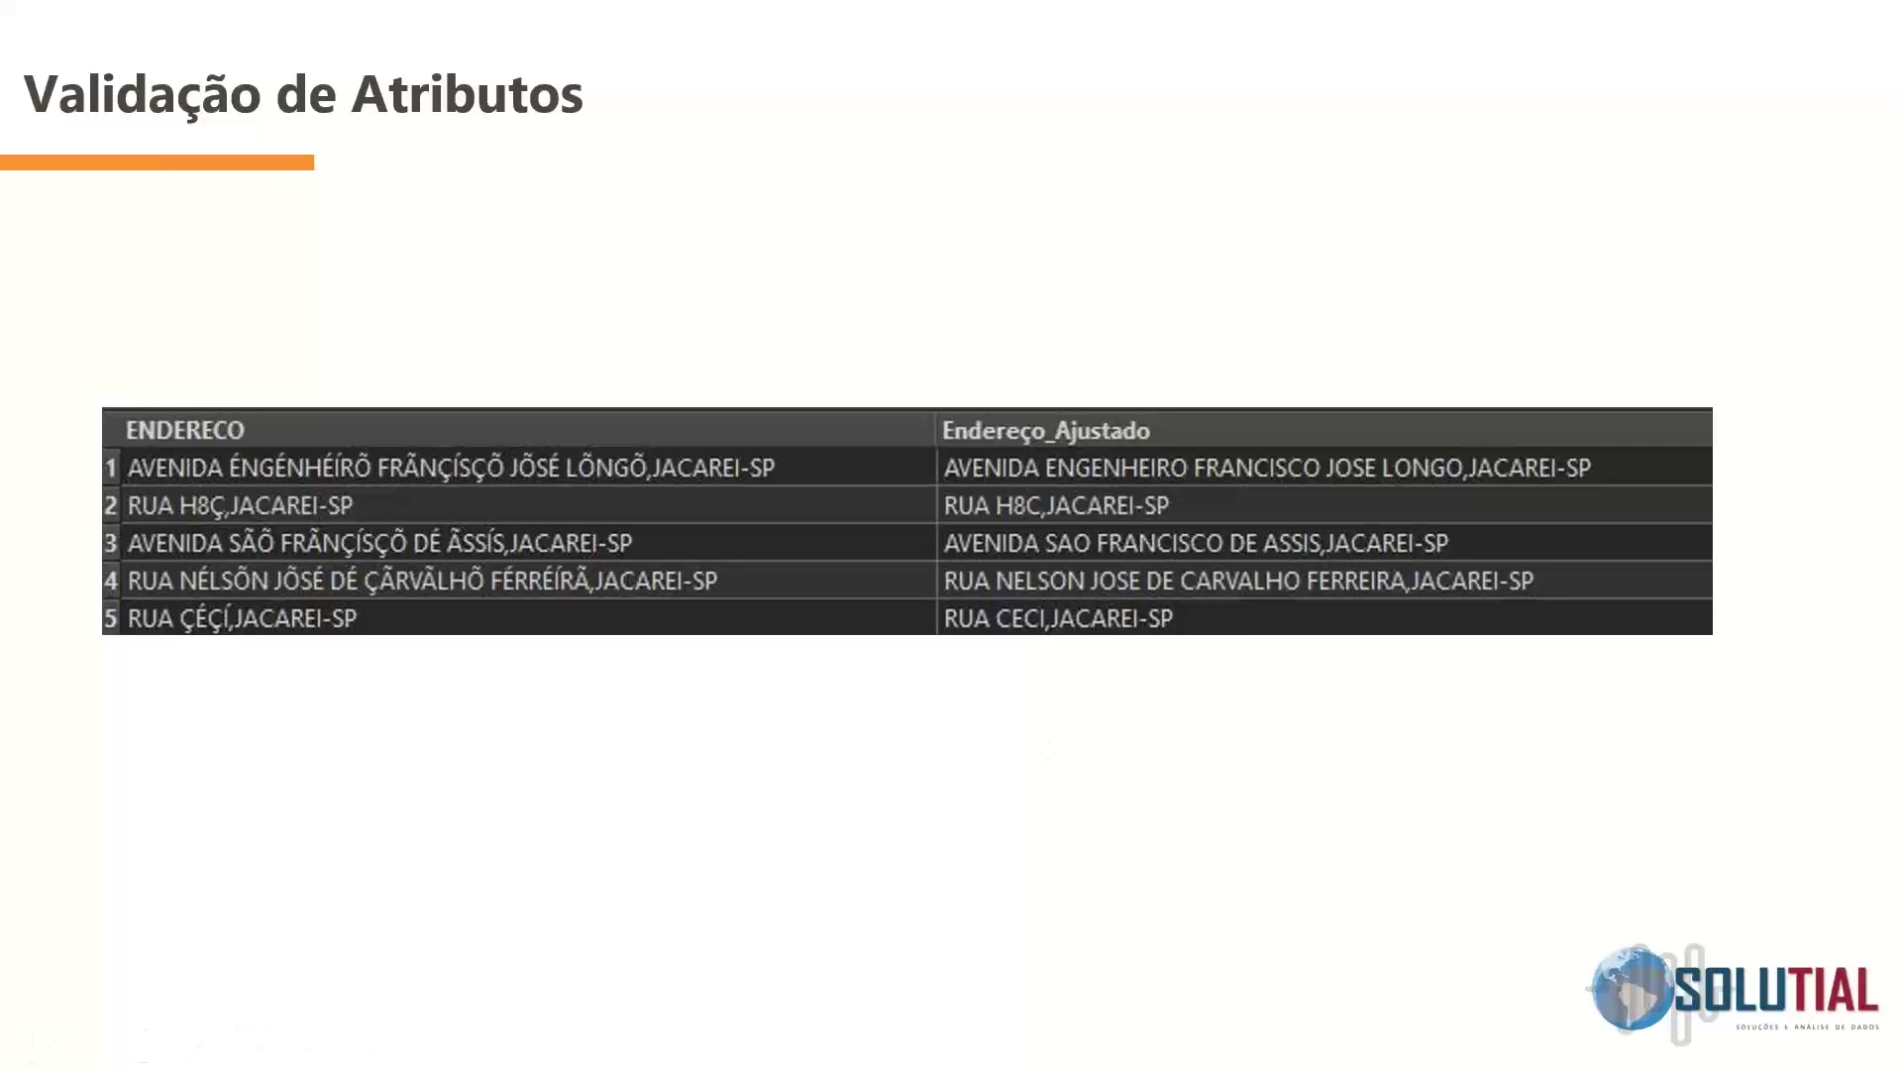
key("Right")
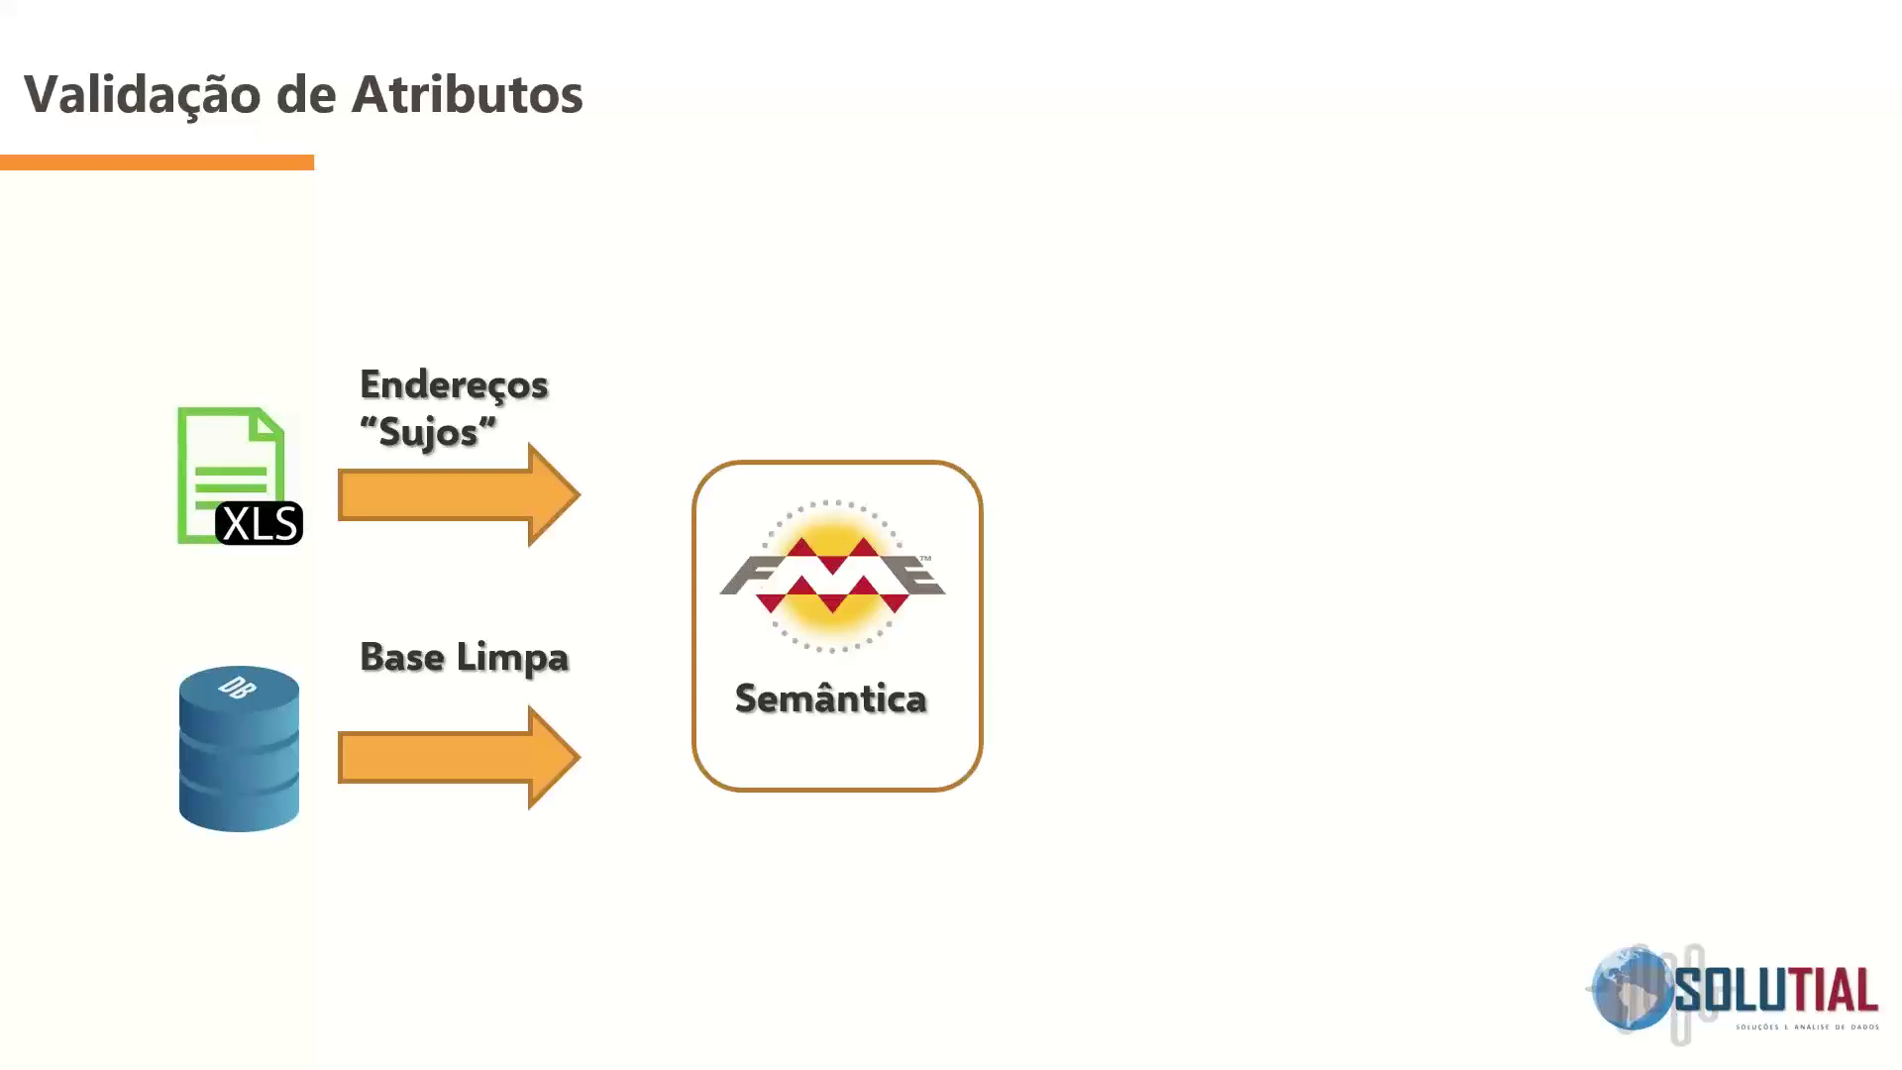
key("Right")
key("Left")
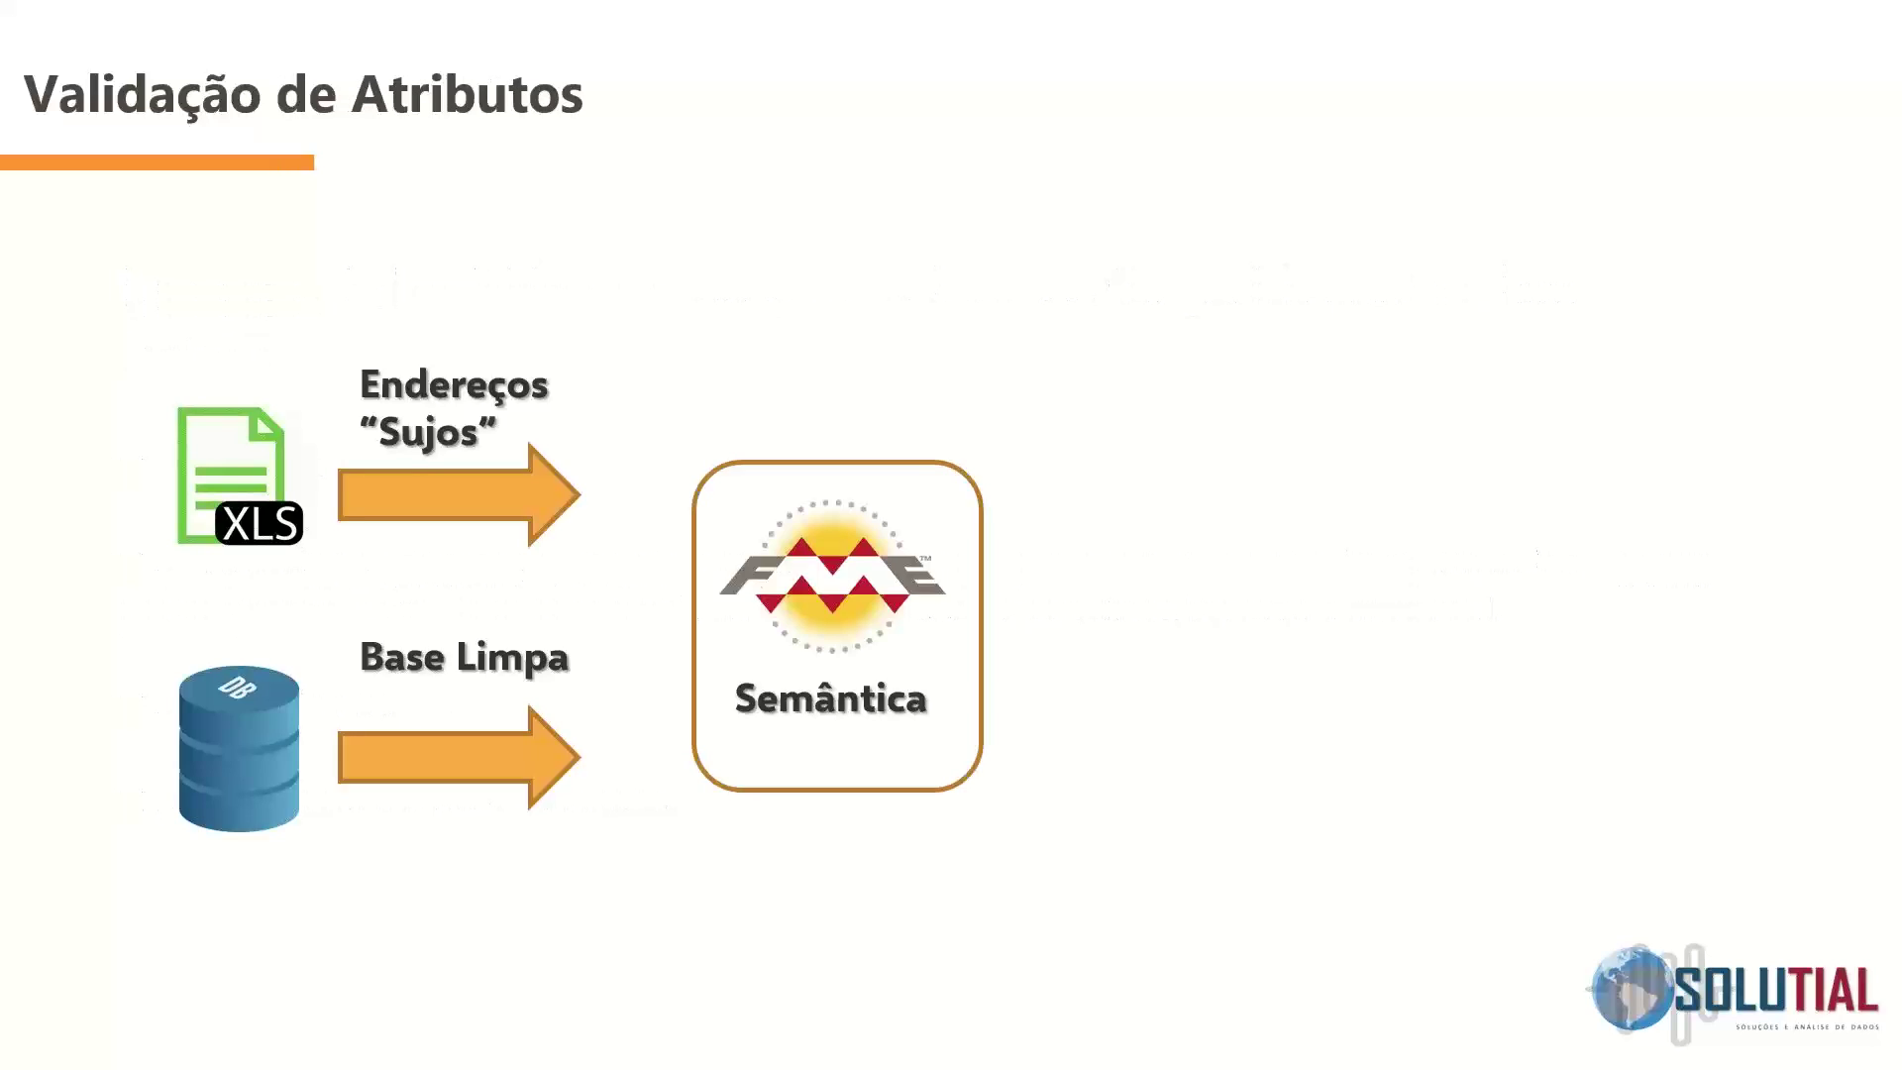
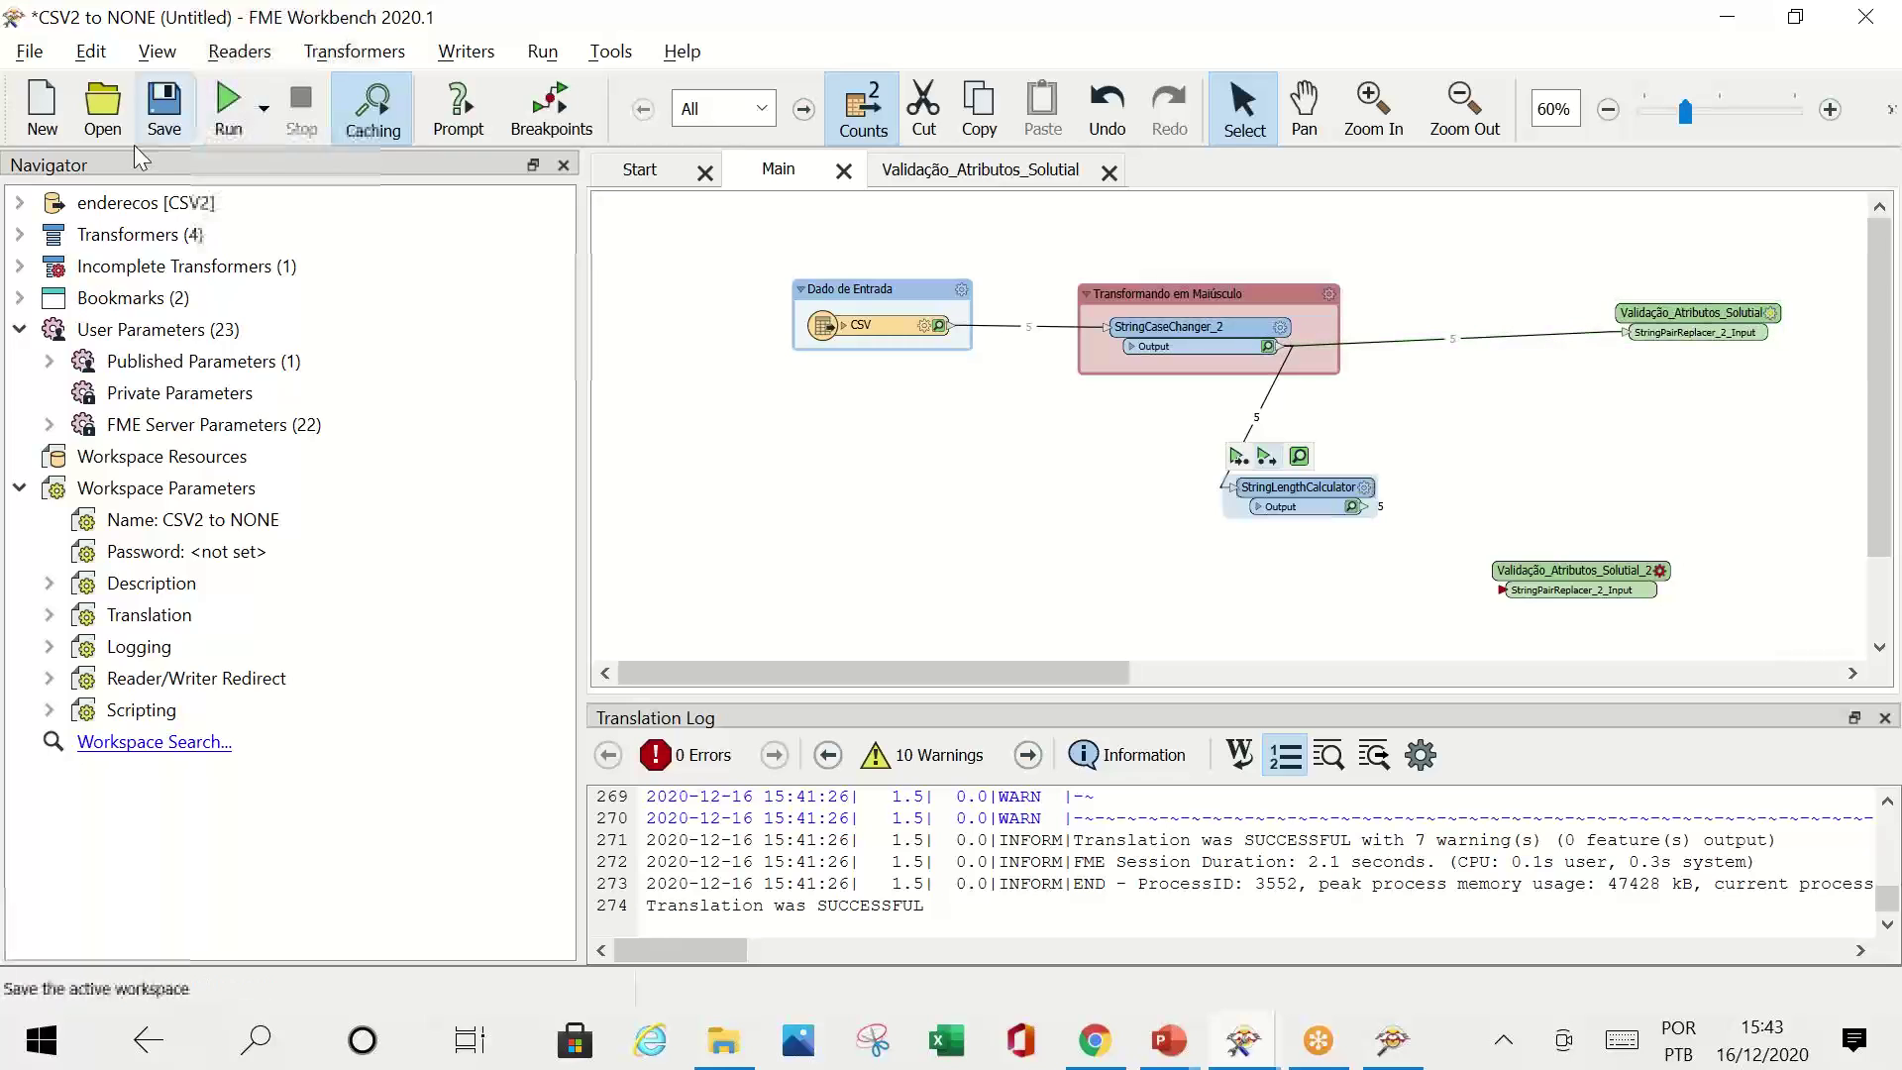
Step: Return to the CSV2 to NONE workspace in FME Workbench and open Workspace_Validação_Semântica in its place, discarding the unsaved changes
left_click(1268, 1052)
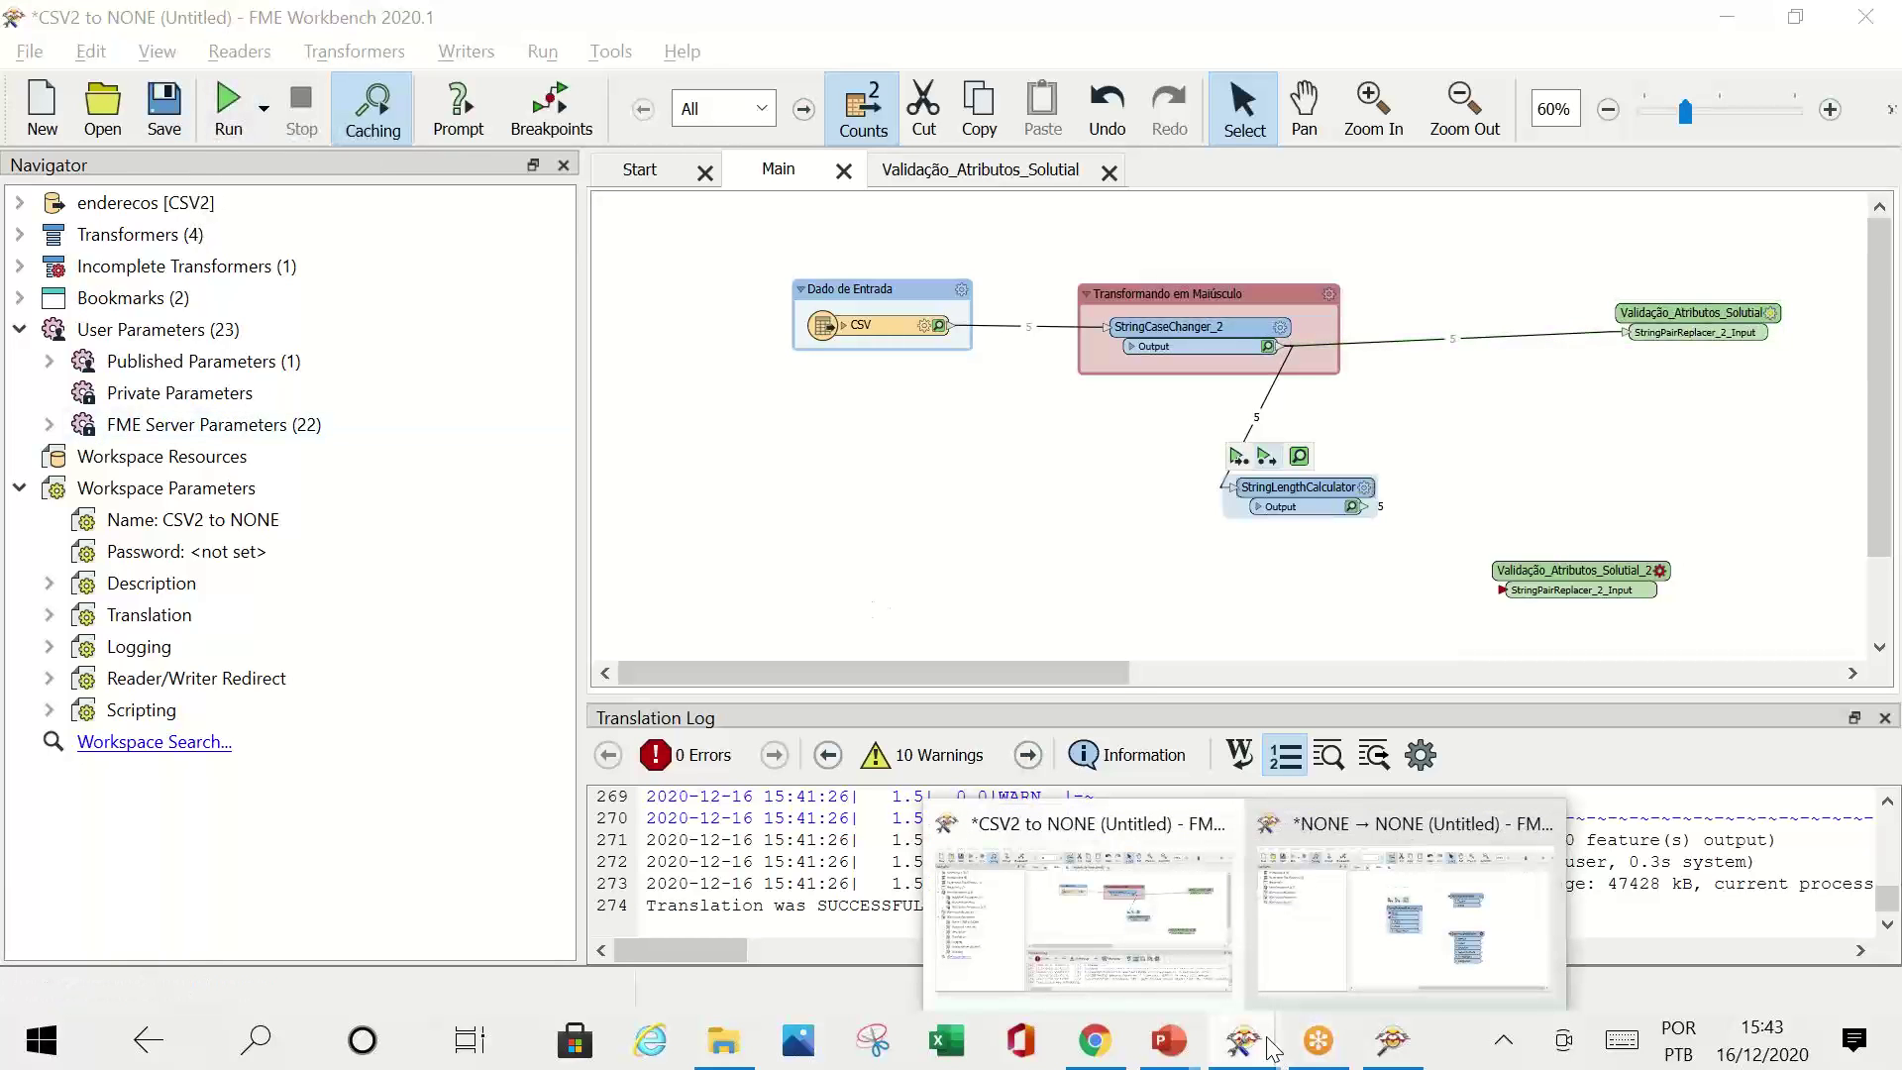
left_click(1161, 954)
left_click(81, 97)
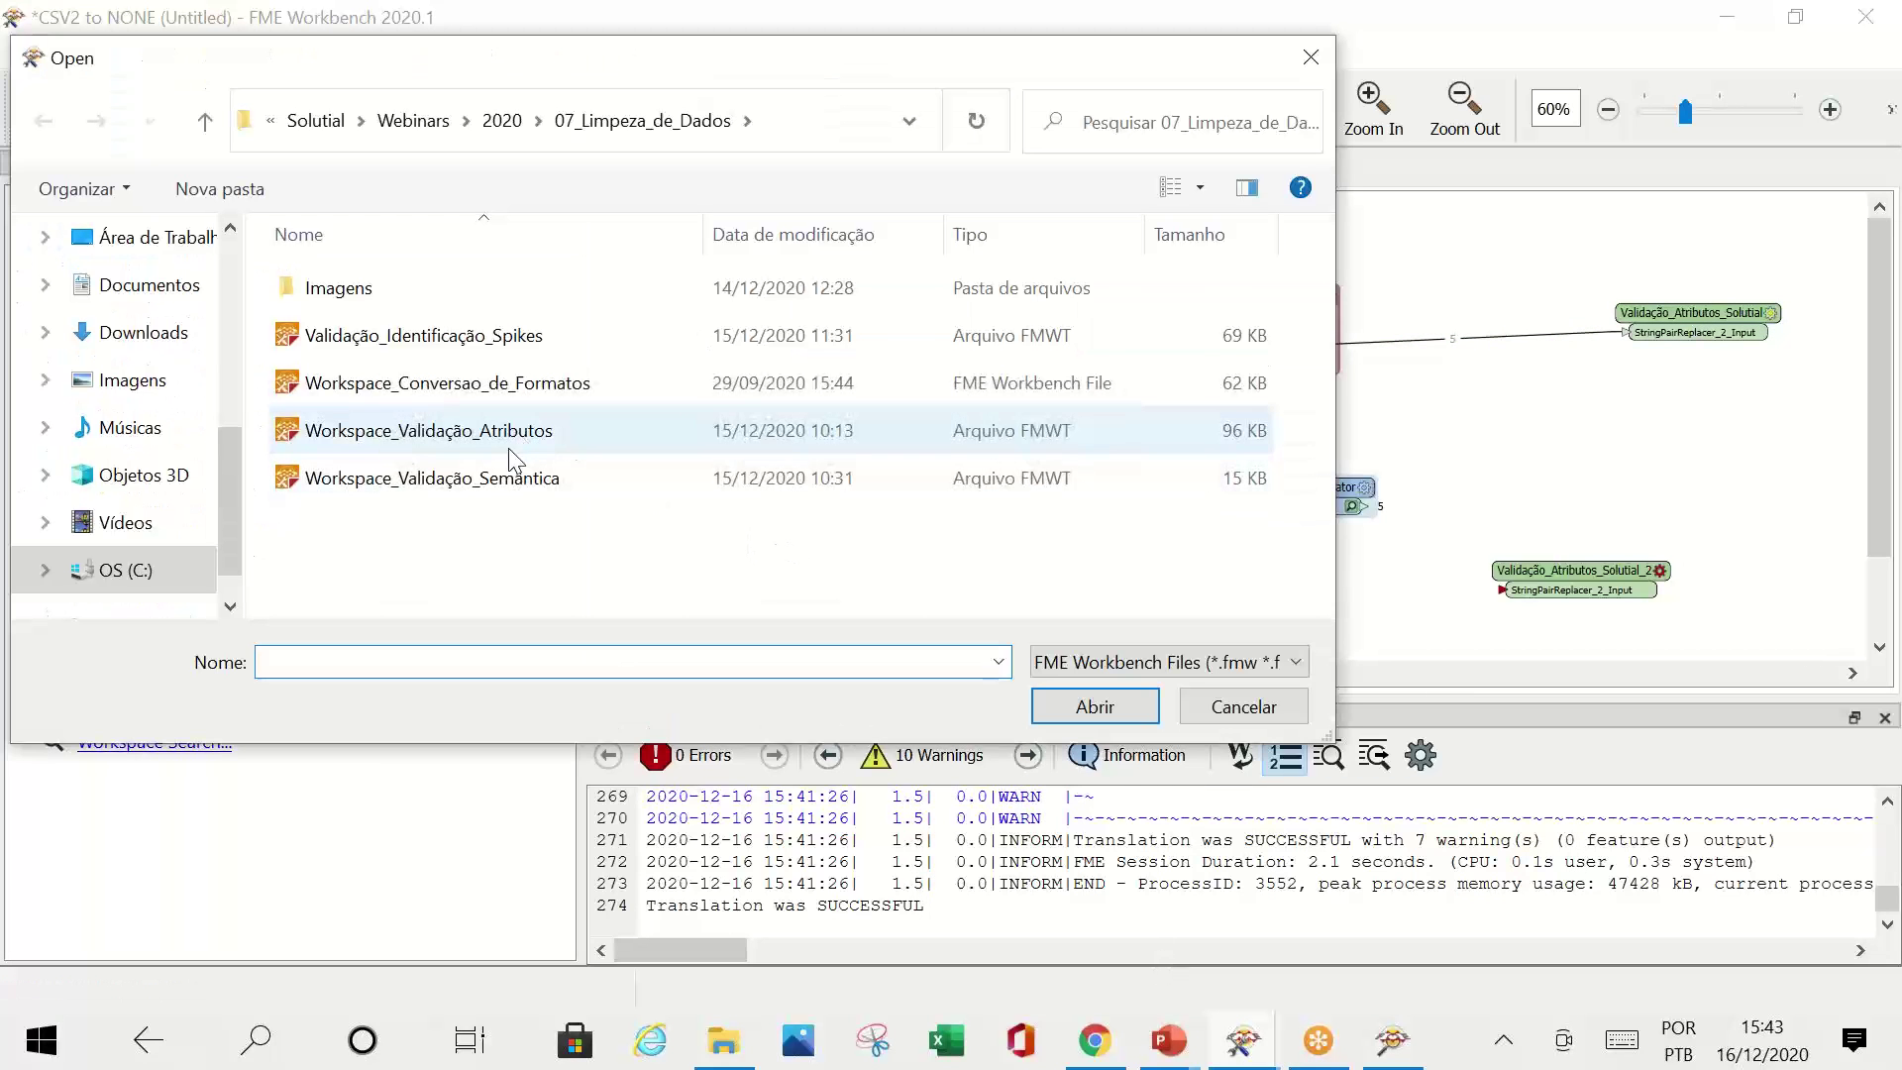
double_click(506, 481)
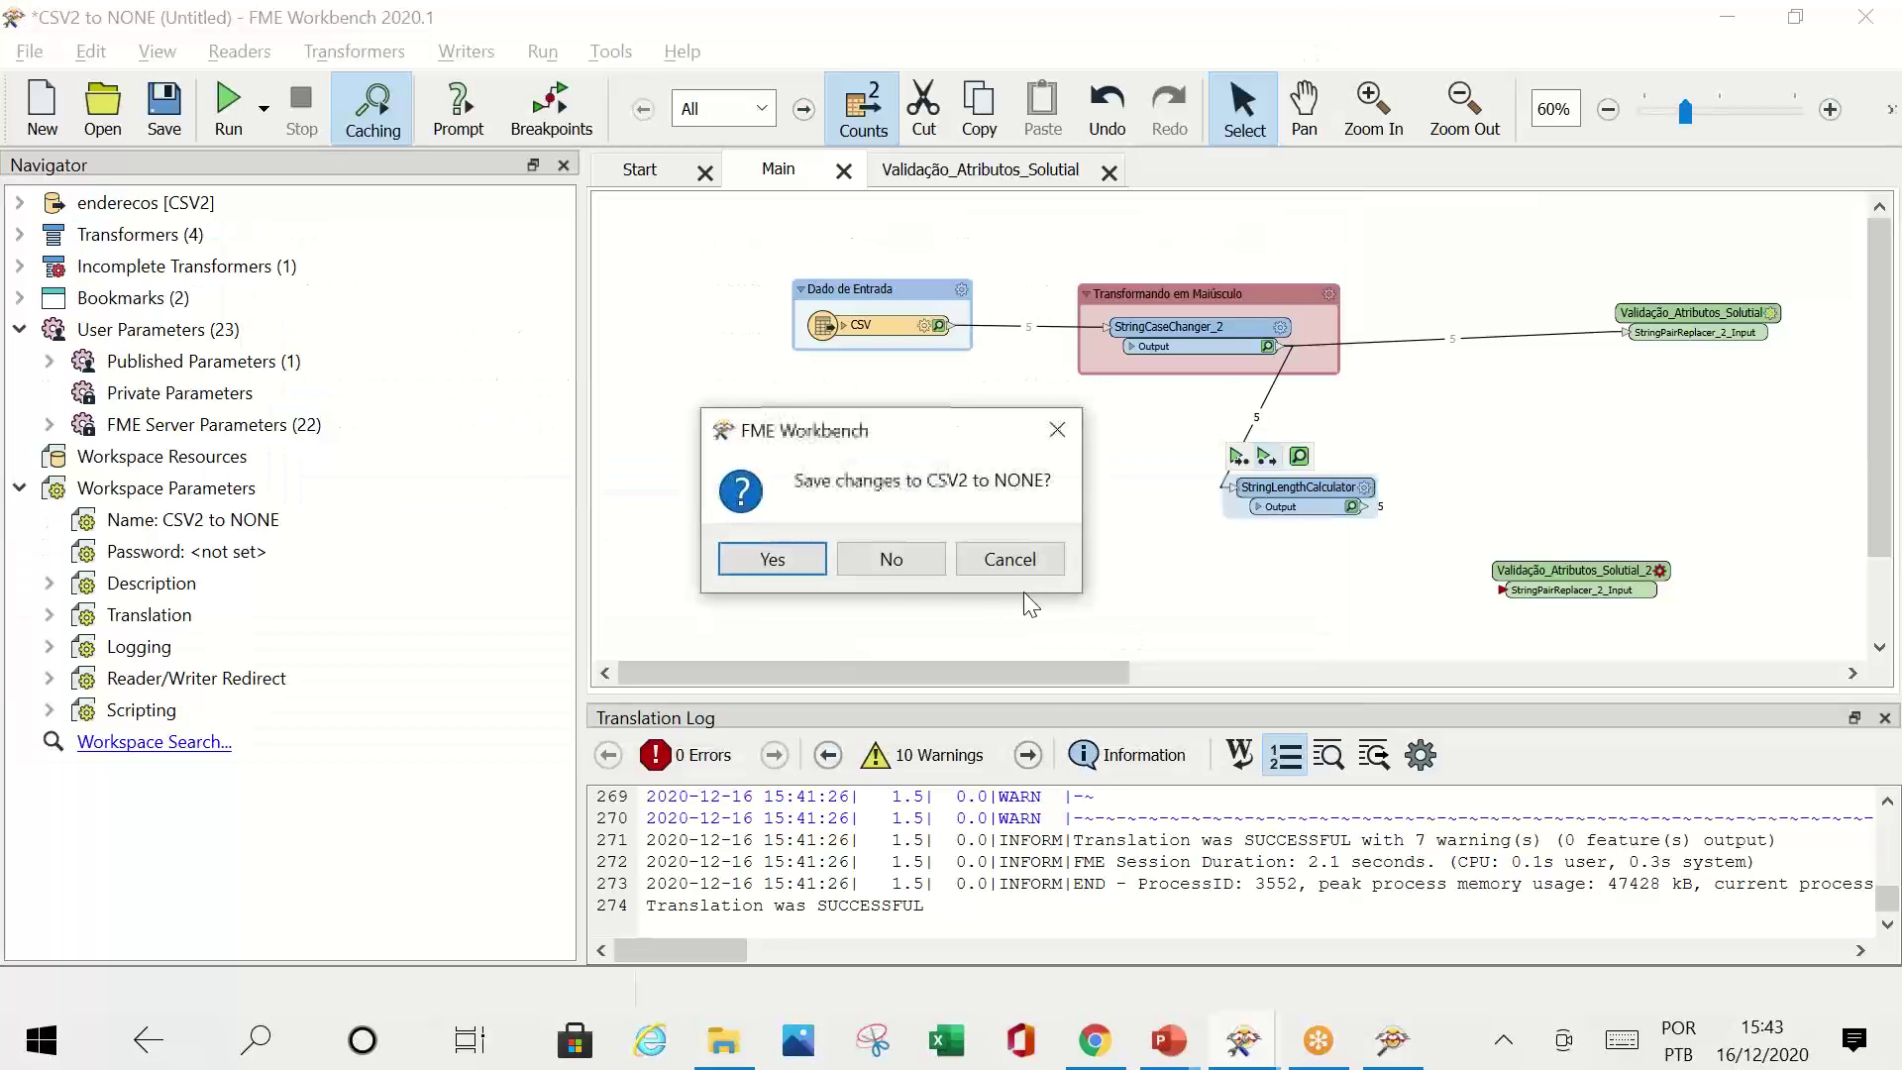
left_click(891, 559)
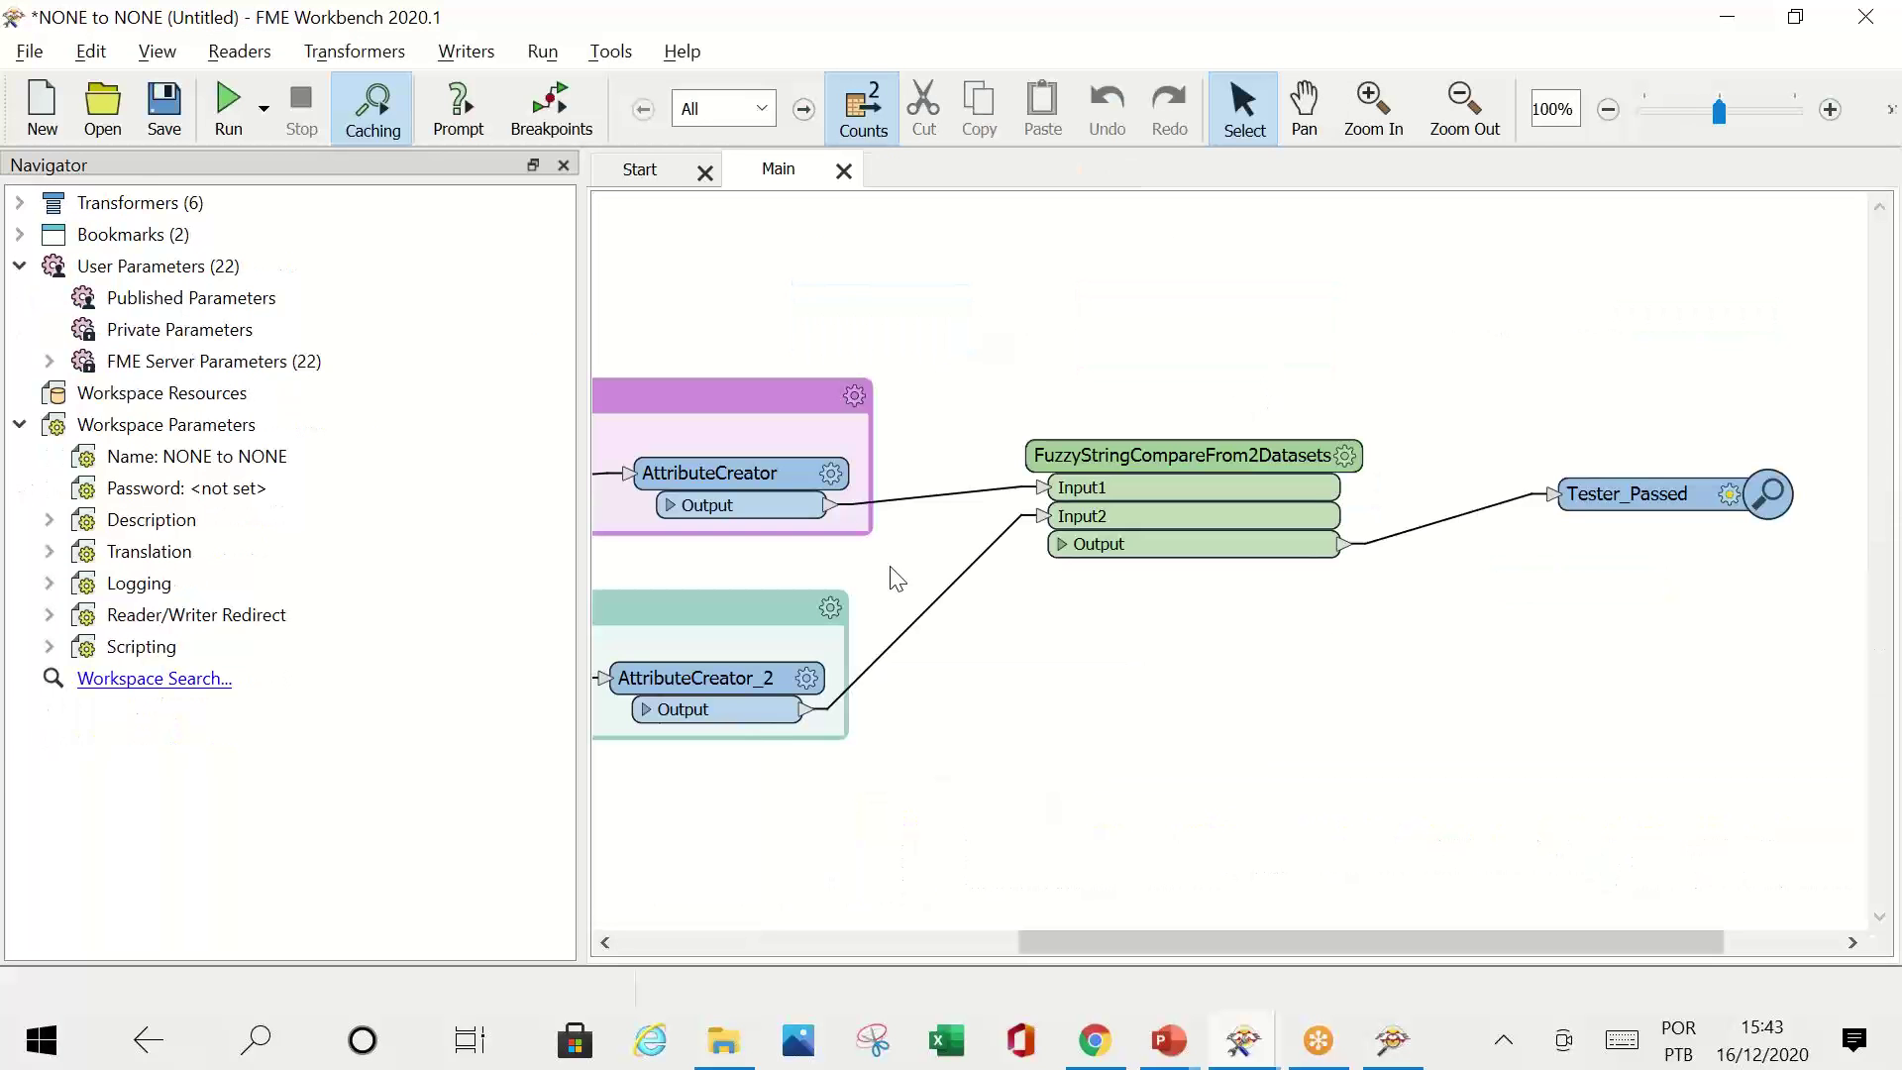
Step: Review the user parameters of the FuzzyStringCompareFrom2Datasets transformer and close them without changes
mouse_move(1195, 942)
left_mouse_down()
mouse_move(908, 917)
mouse_move(1151, 957)
mouse_move(1175, 943)
left_mouse_up()
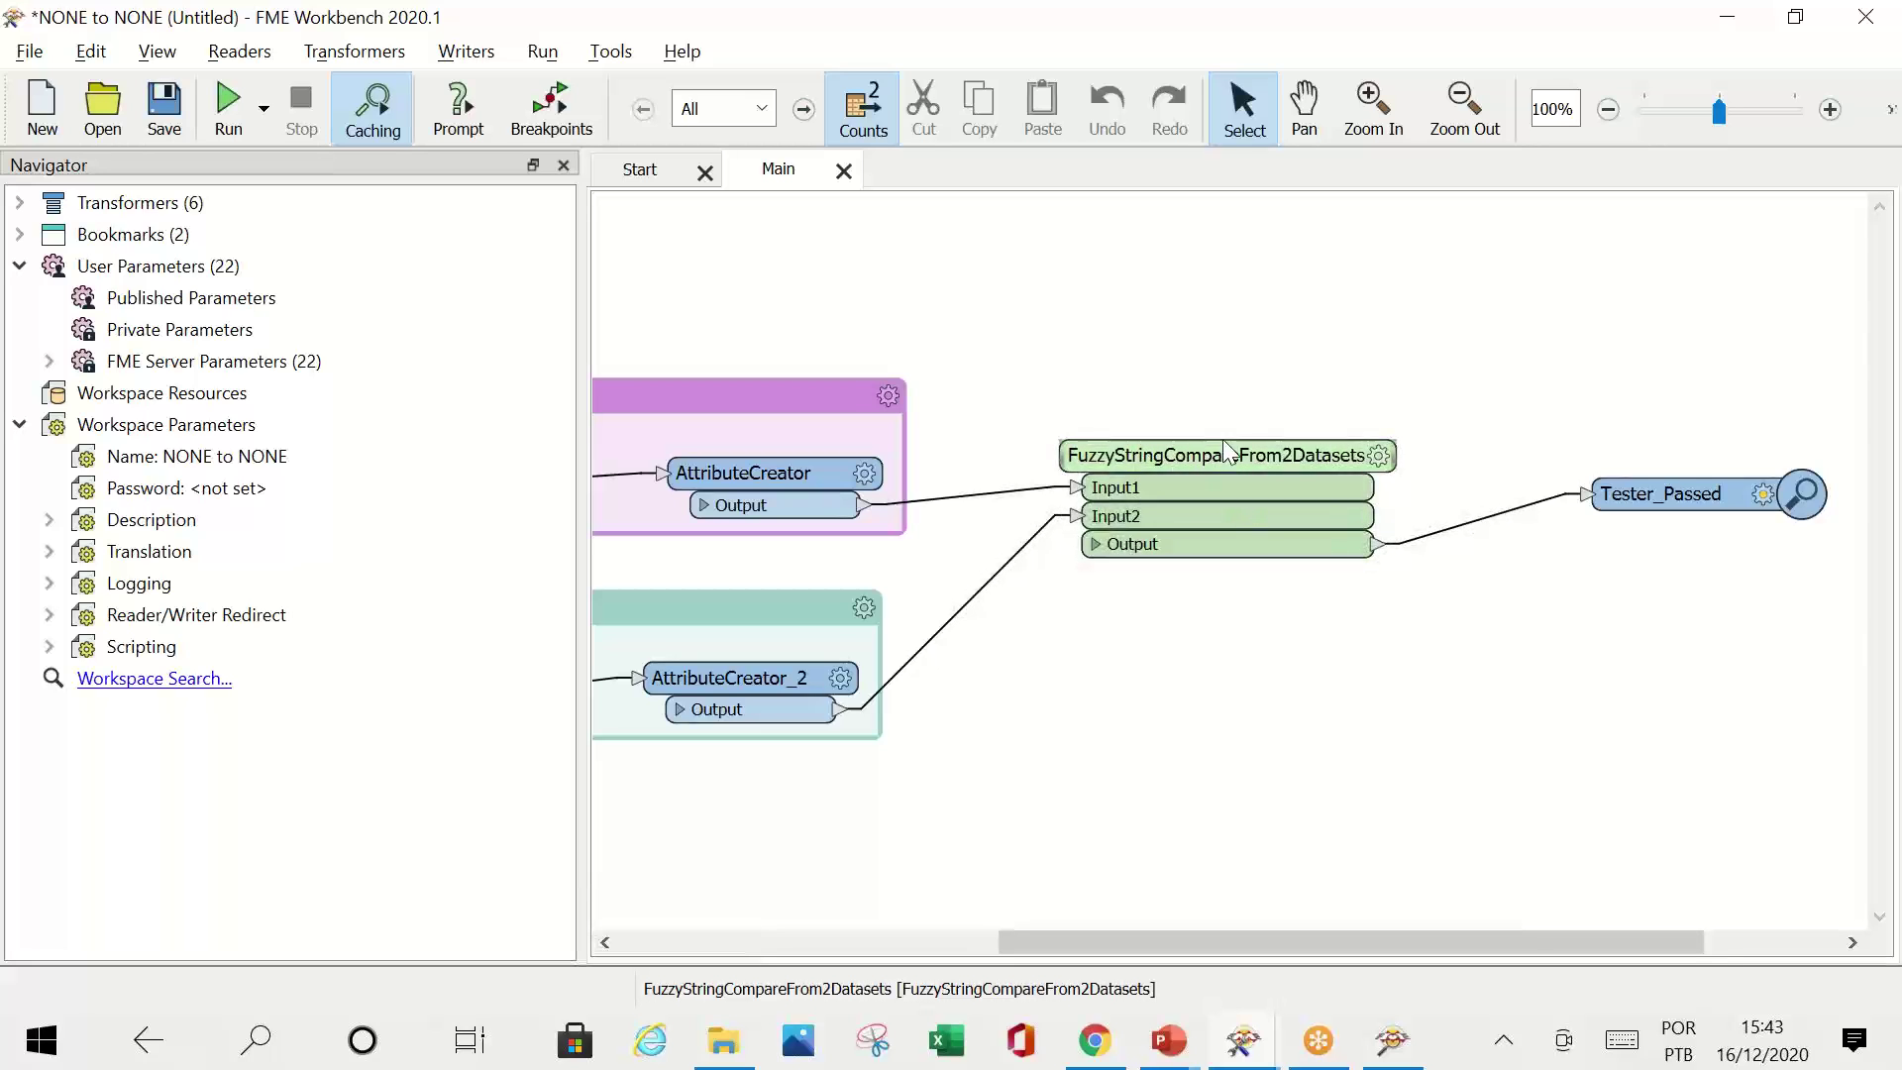
mouse_move(1230, 448)
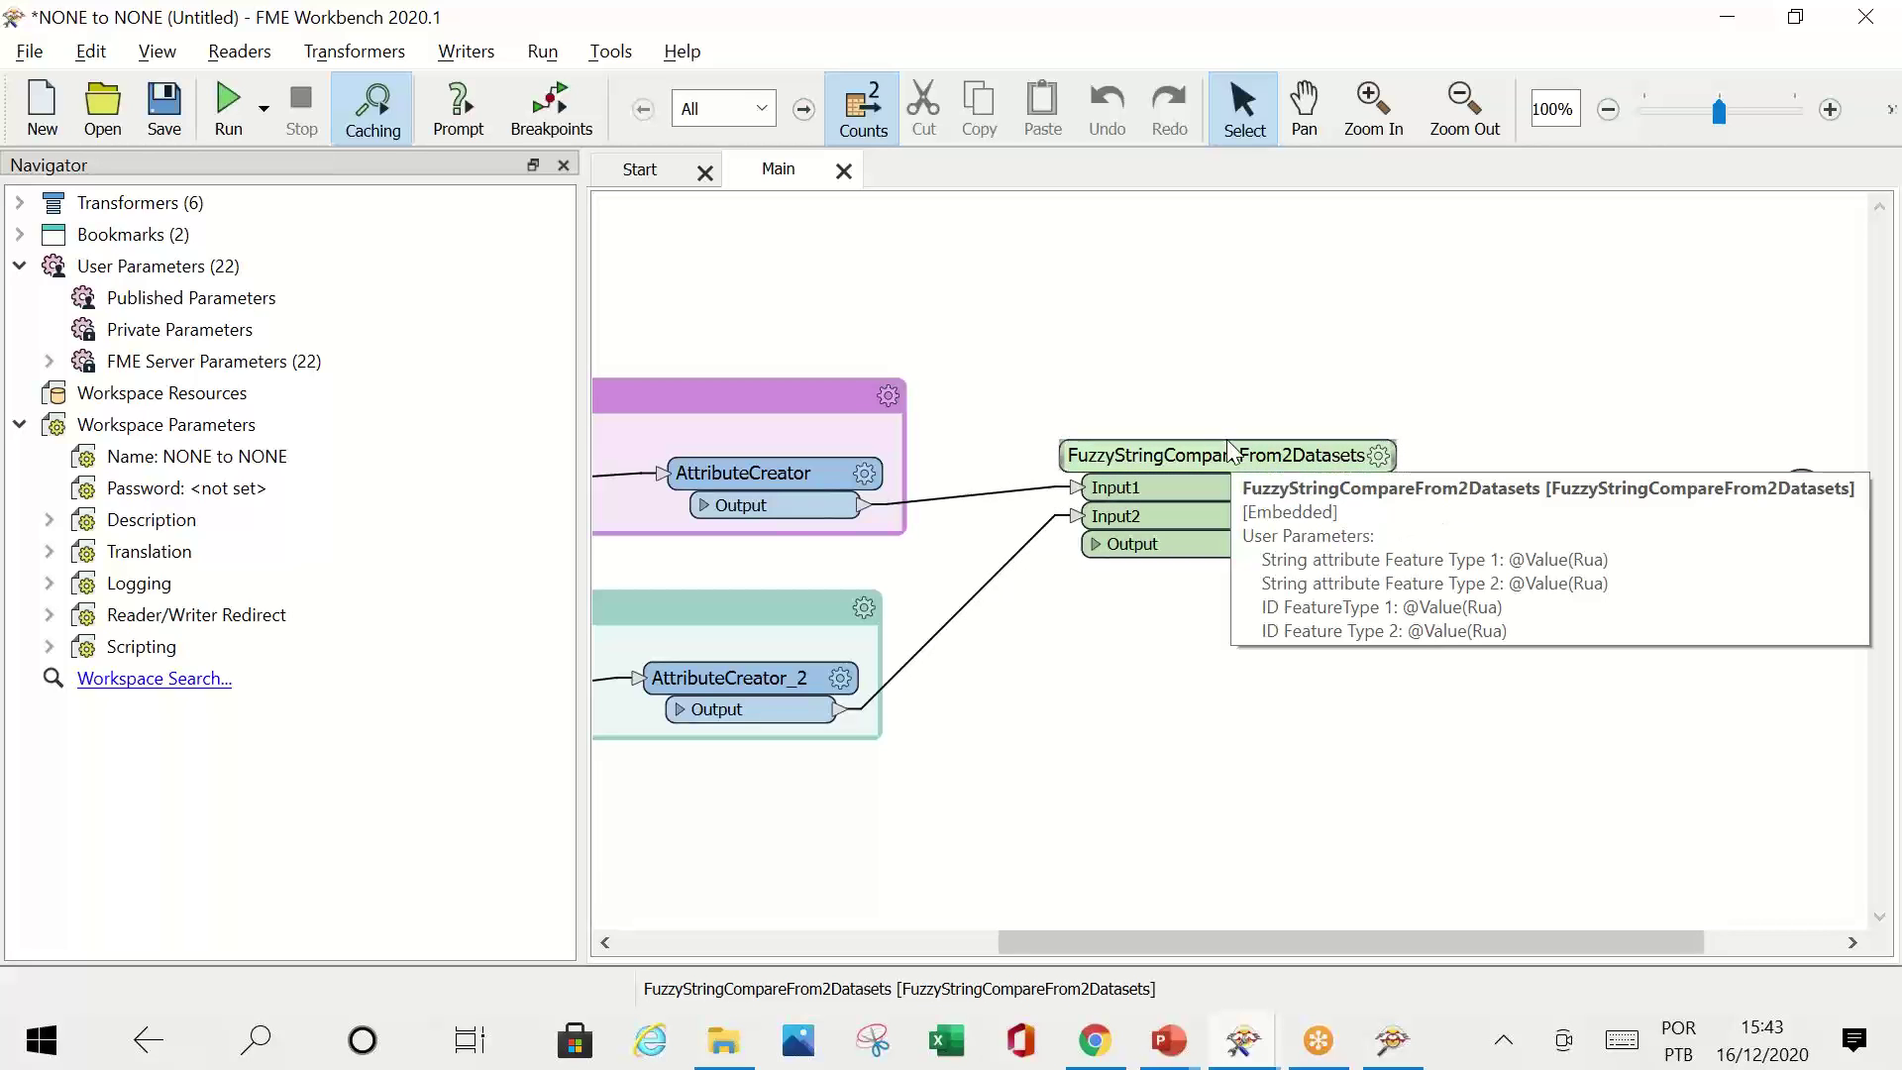
left_click(1205, 486)
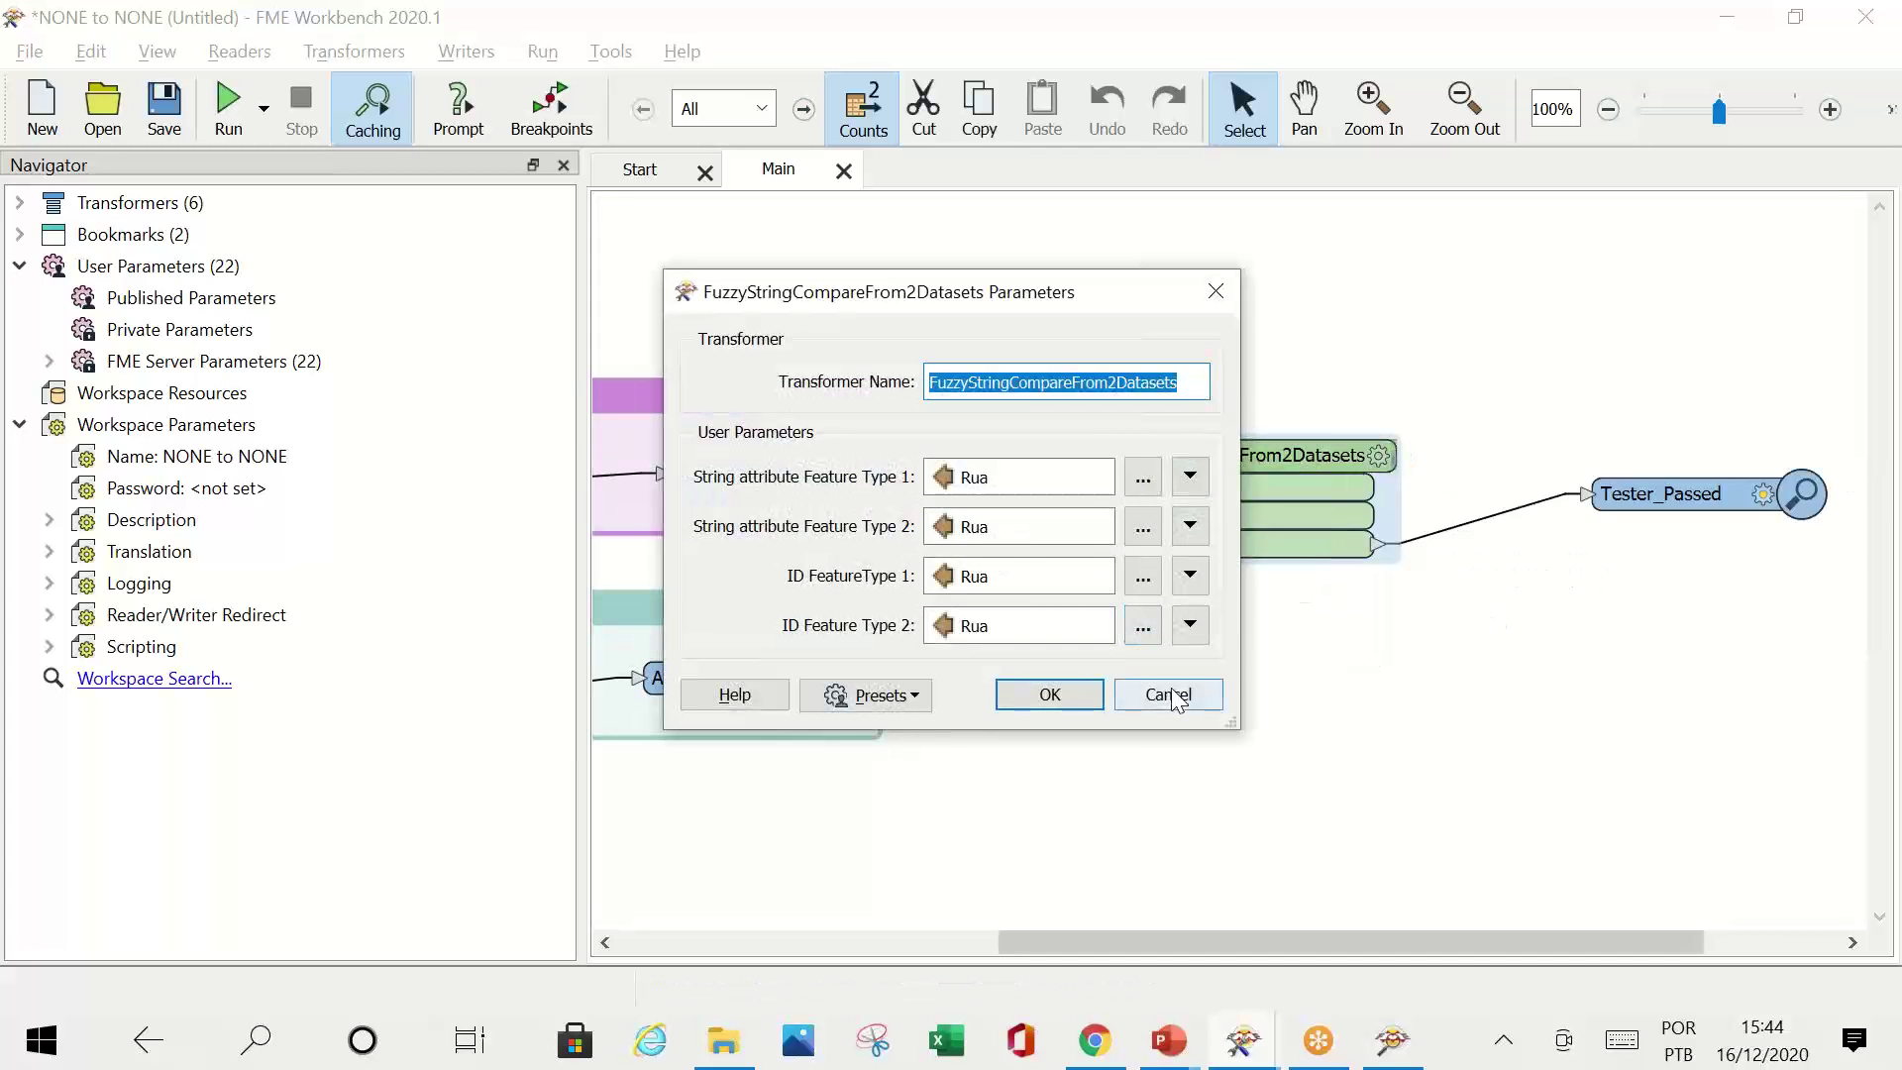
left_click(1168, 693)
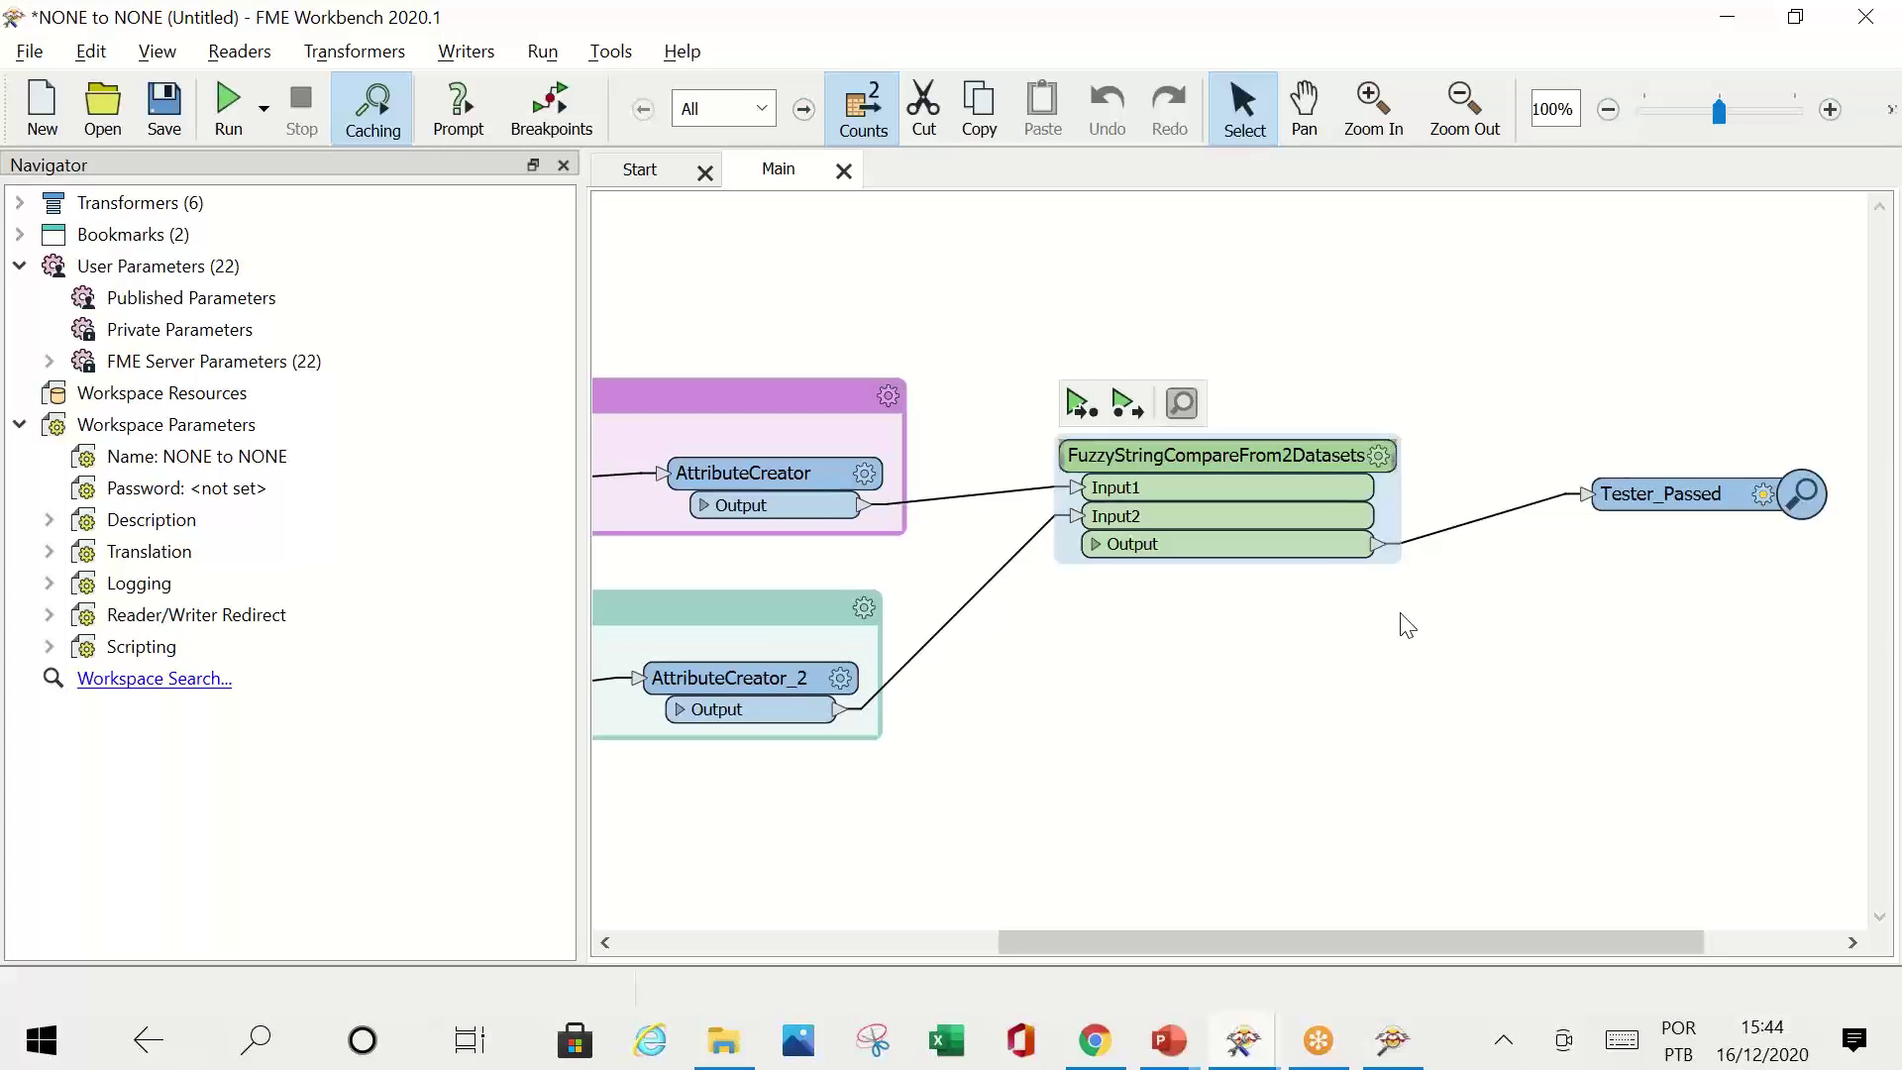
Step: Move the Endereço Errado bookmark up and the Base Correta bookmark down to space them further apart on the canvas
left_click_drag(1468, 947, 1024, 869)
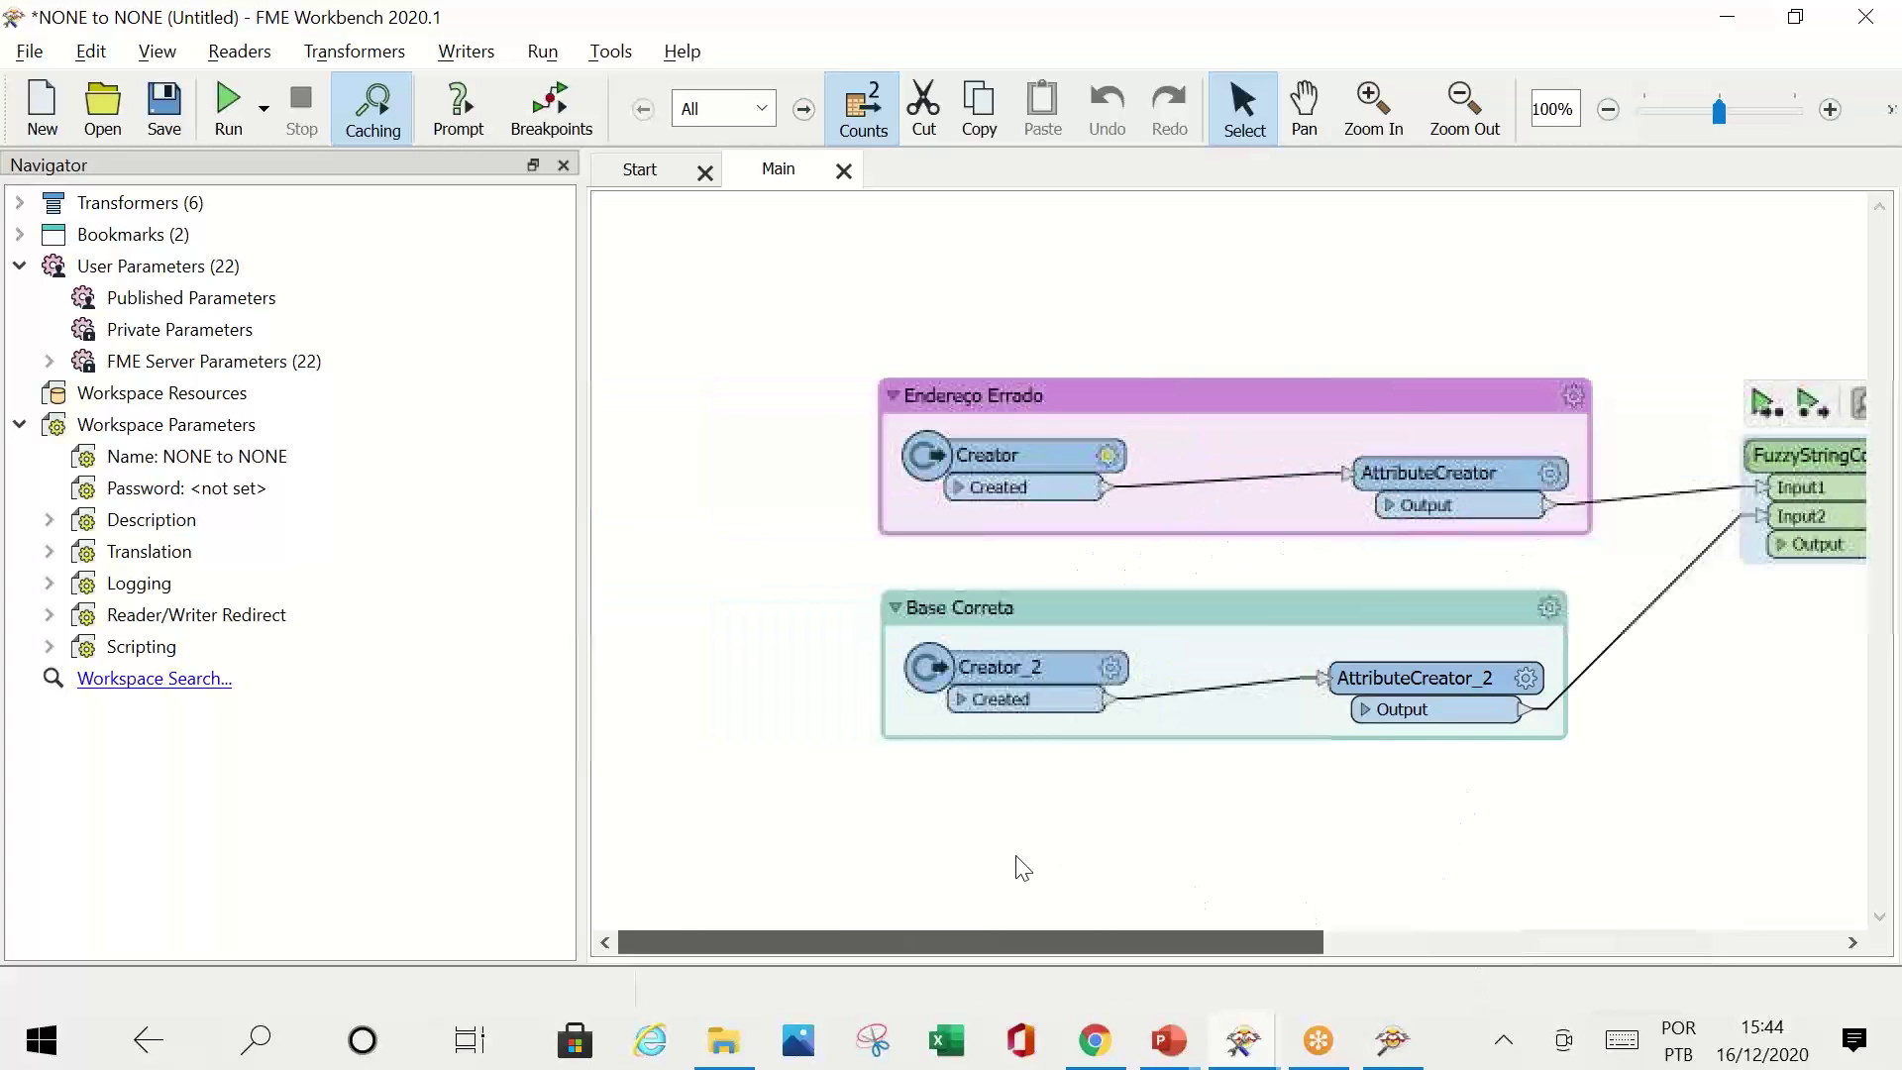
left_click_drag(1124, 400, 1049, 349)
left_click_drag(1070, 607, 1001, 656)
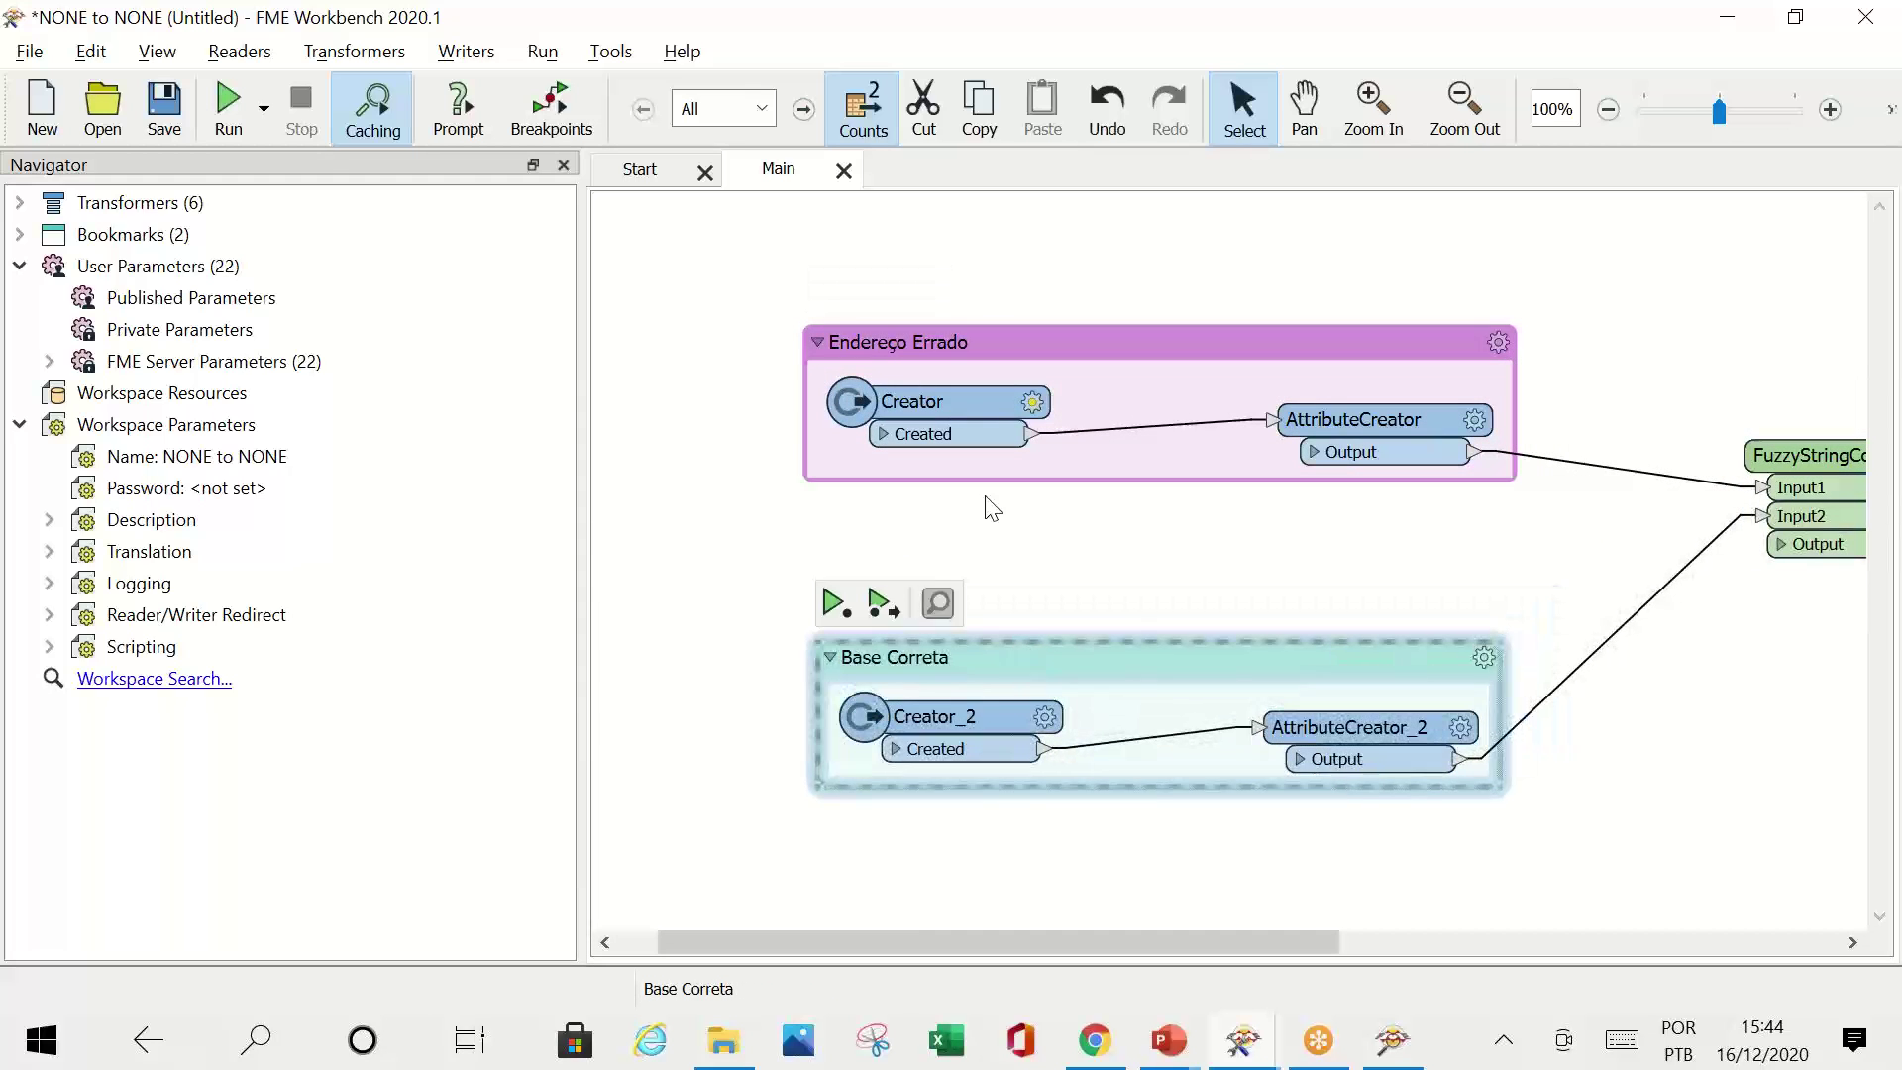
left_click(861, 349)
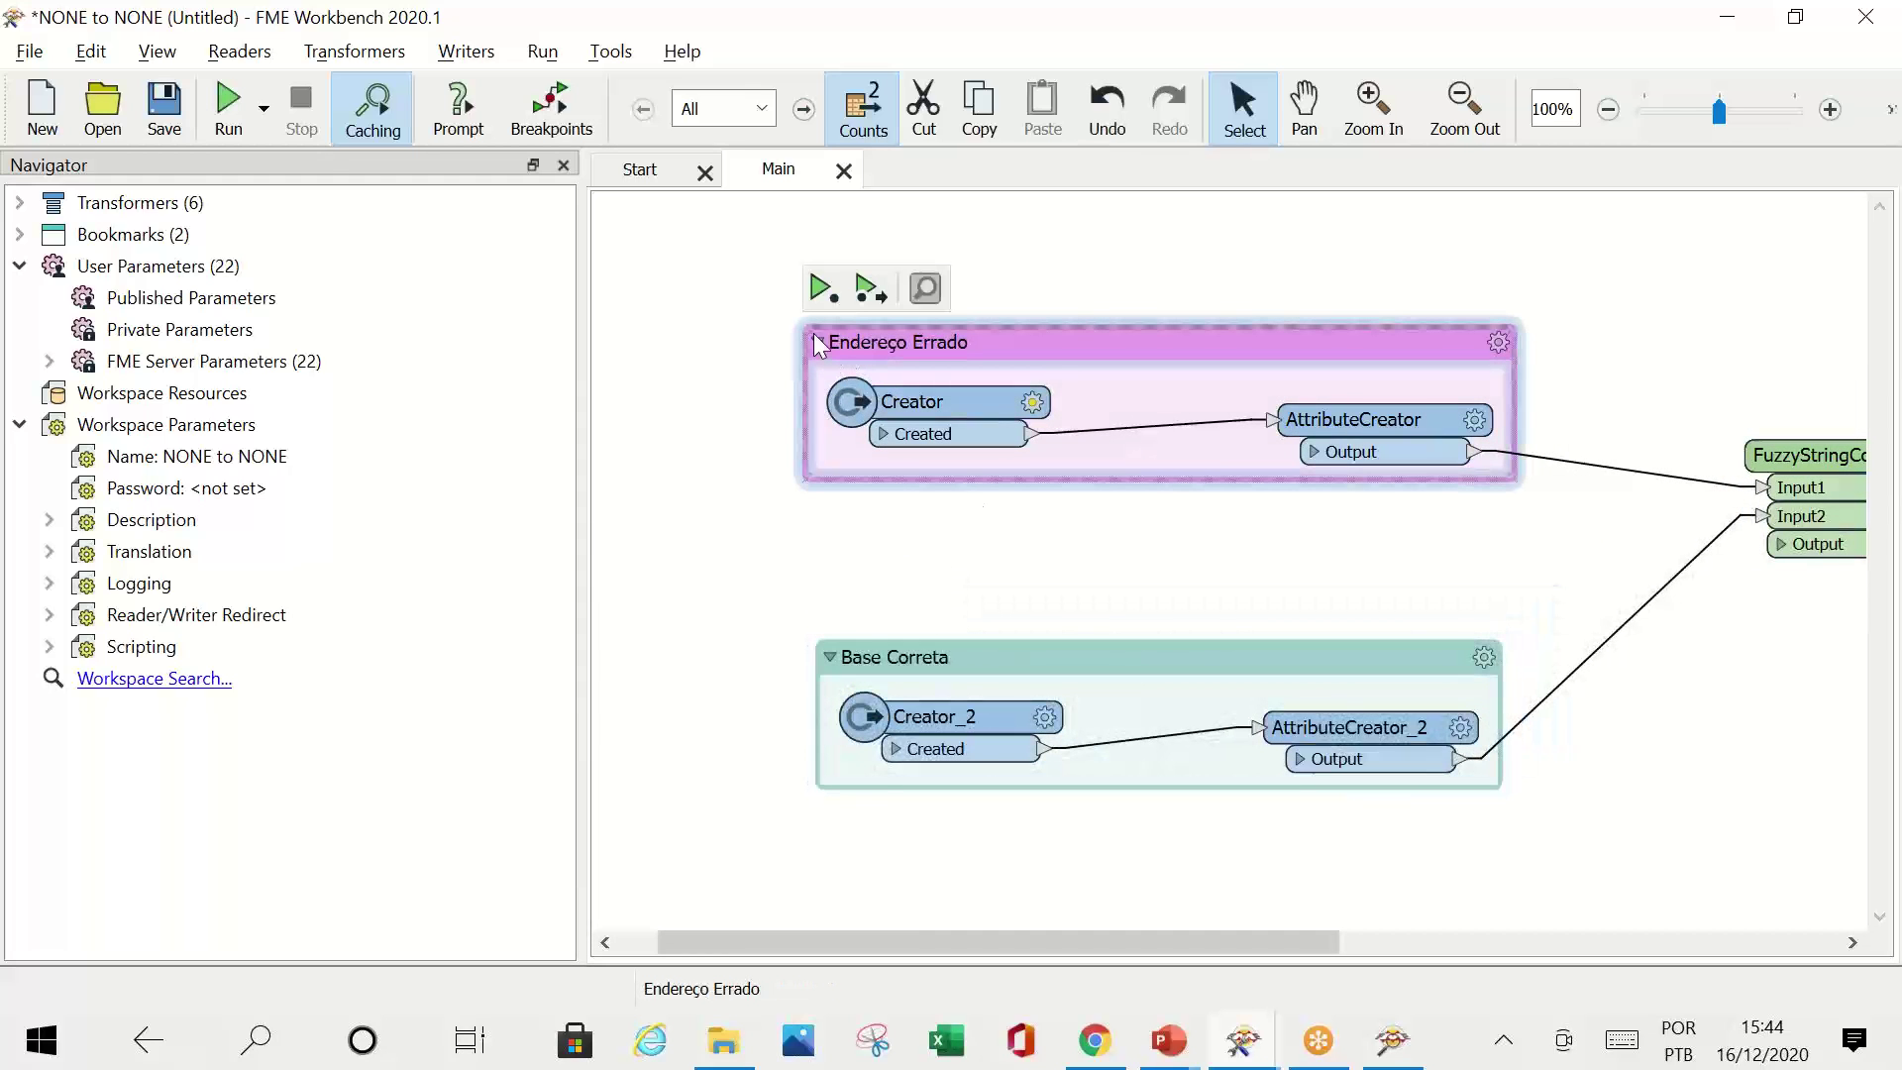
left_click(816, 340)
left_click(816, 341)
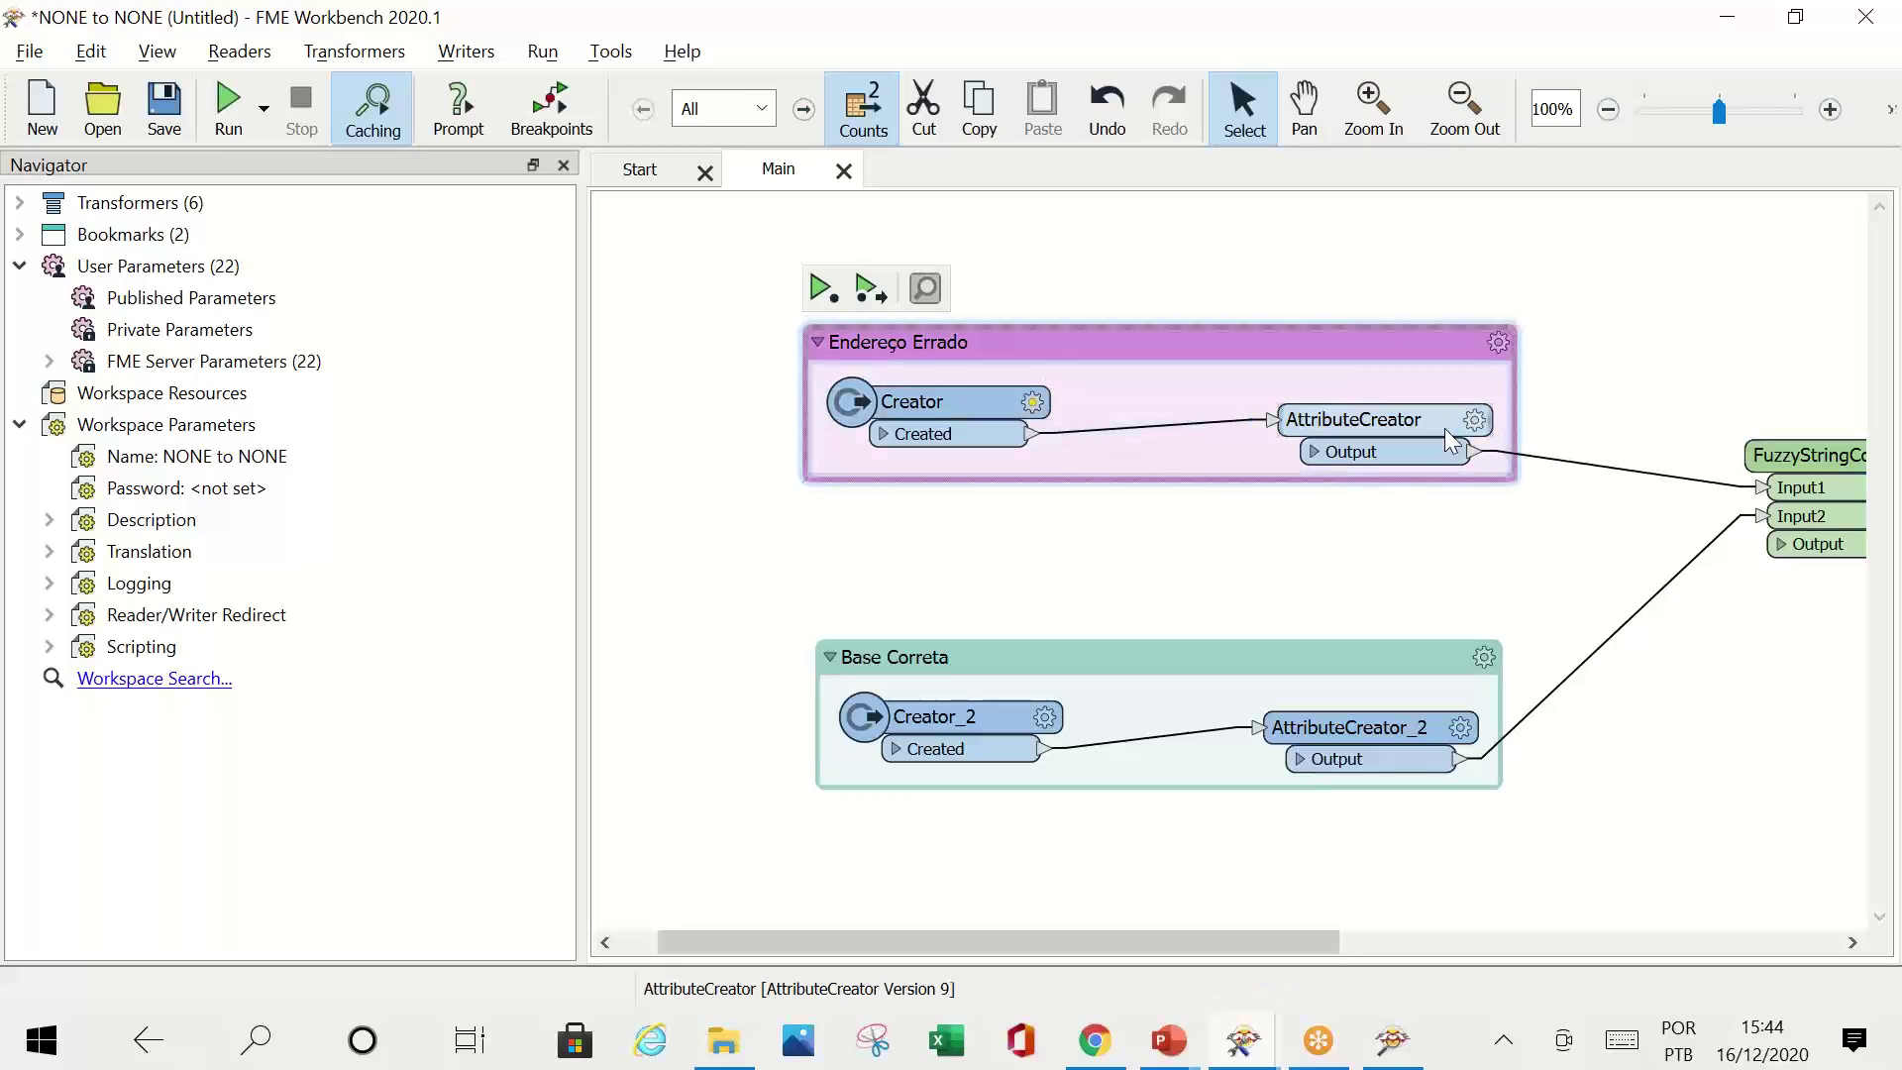
Step: Review the Rua attribute values in AttributeCreator and AttributeCreator_2, leaving both transformers' settings as they are
left_click(1474, 420)
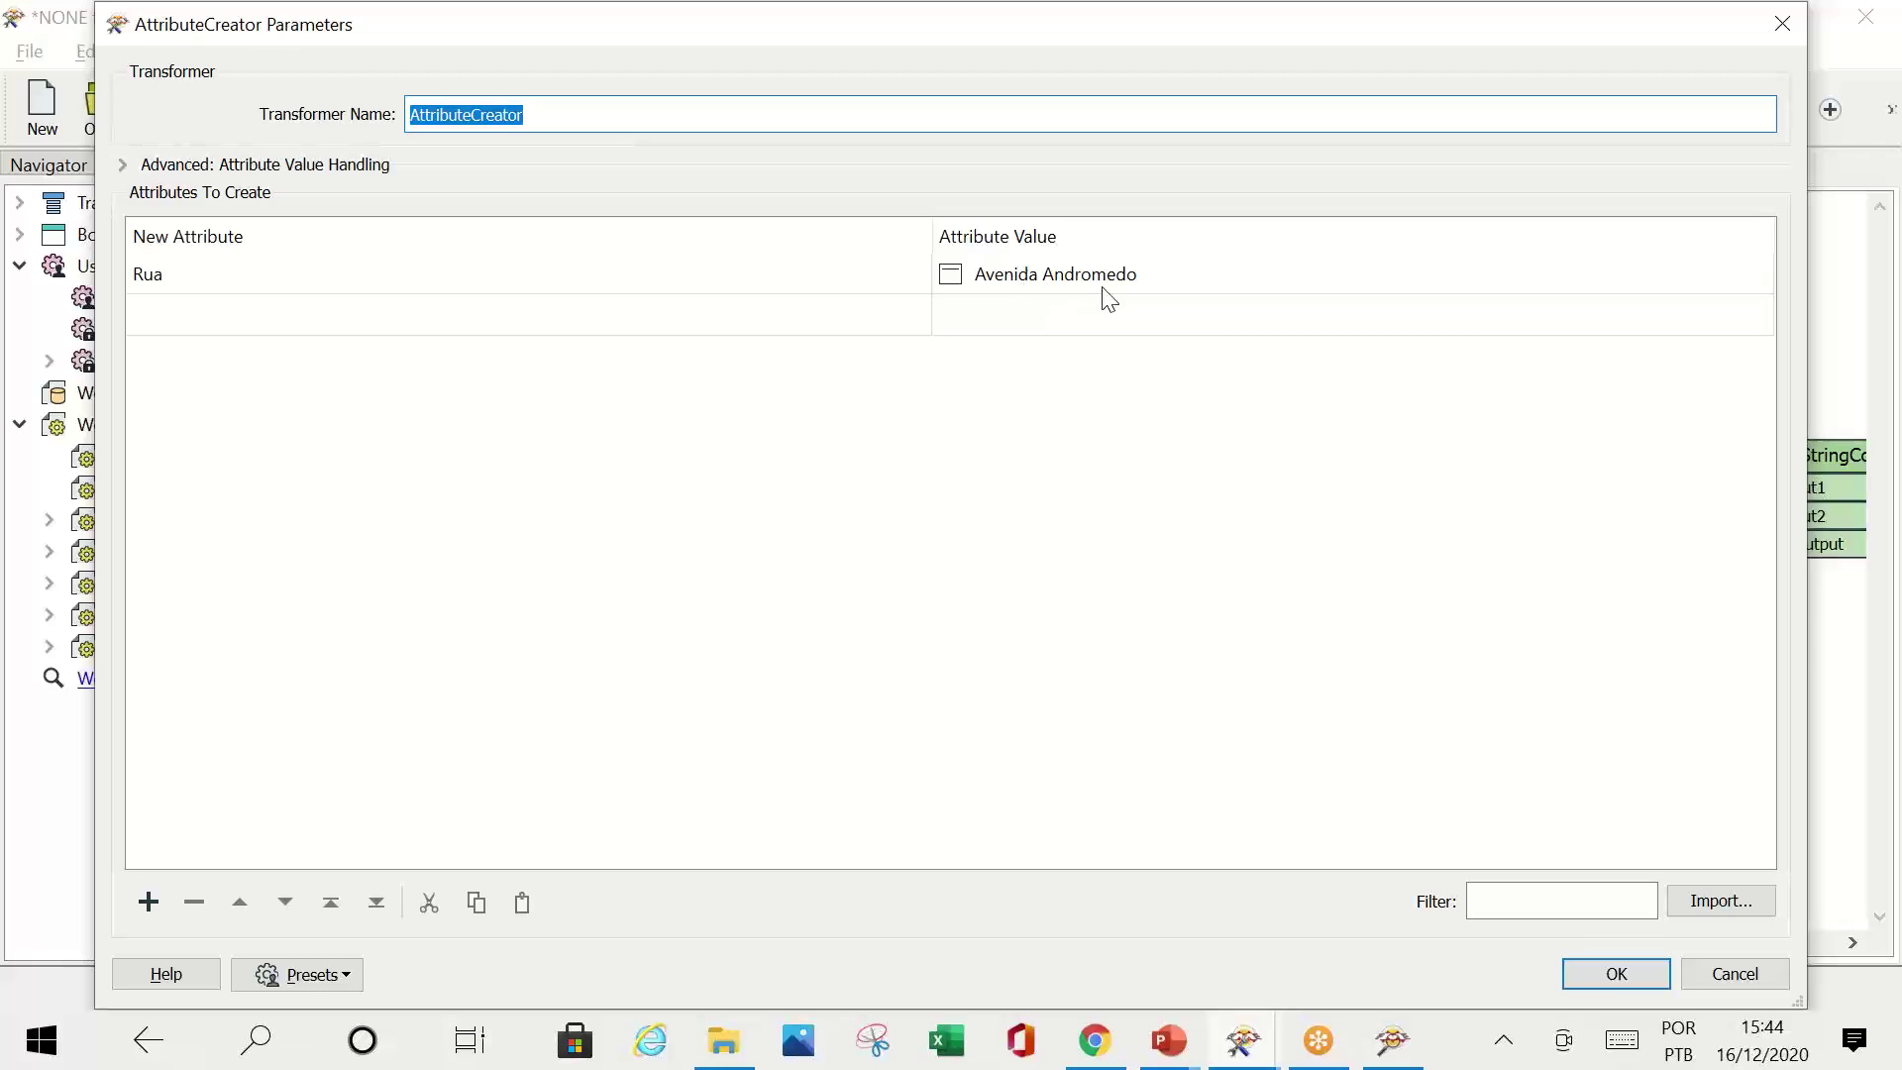
left_click(1616, 974)
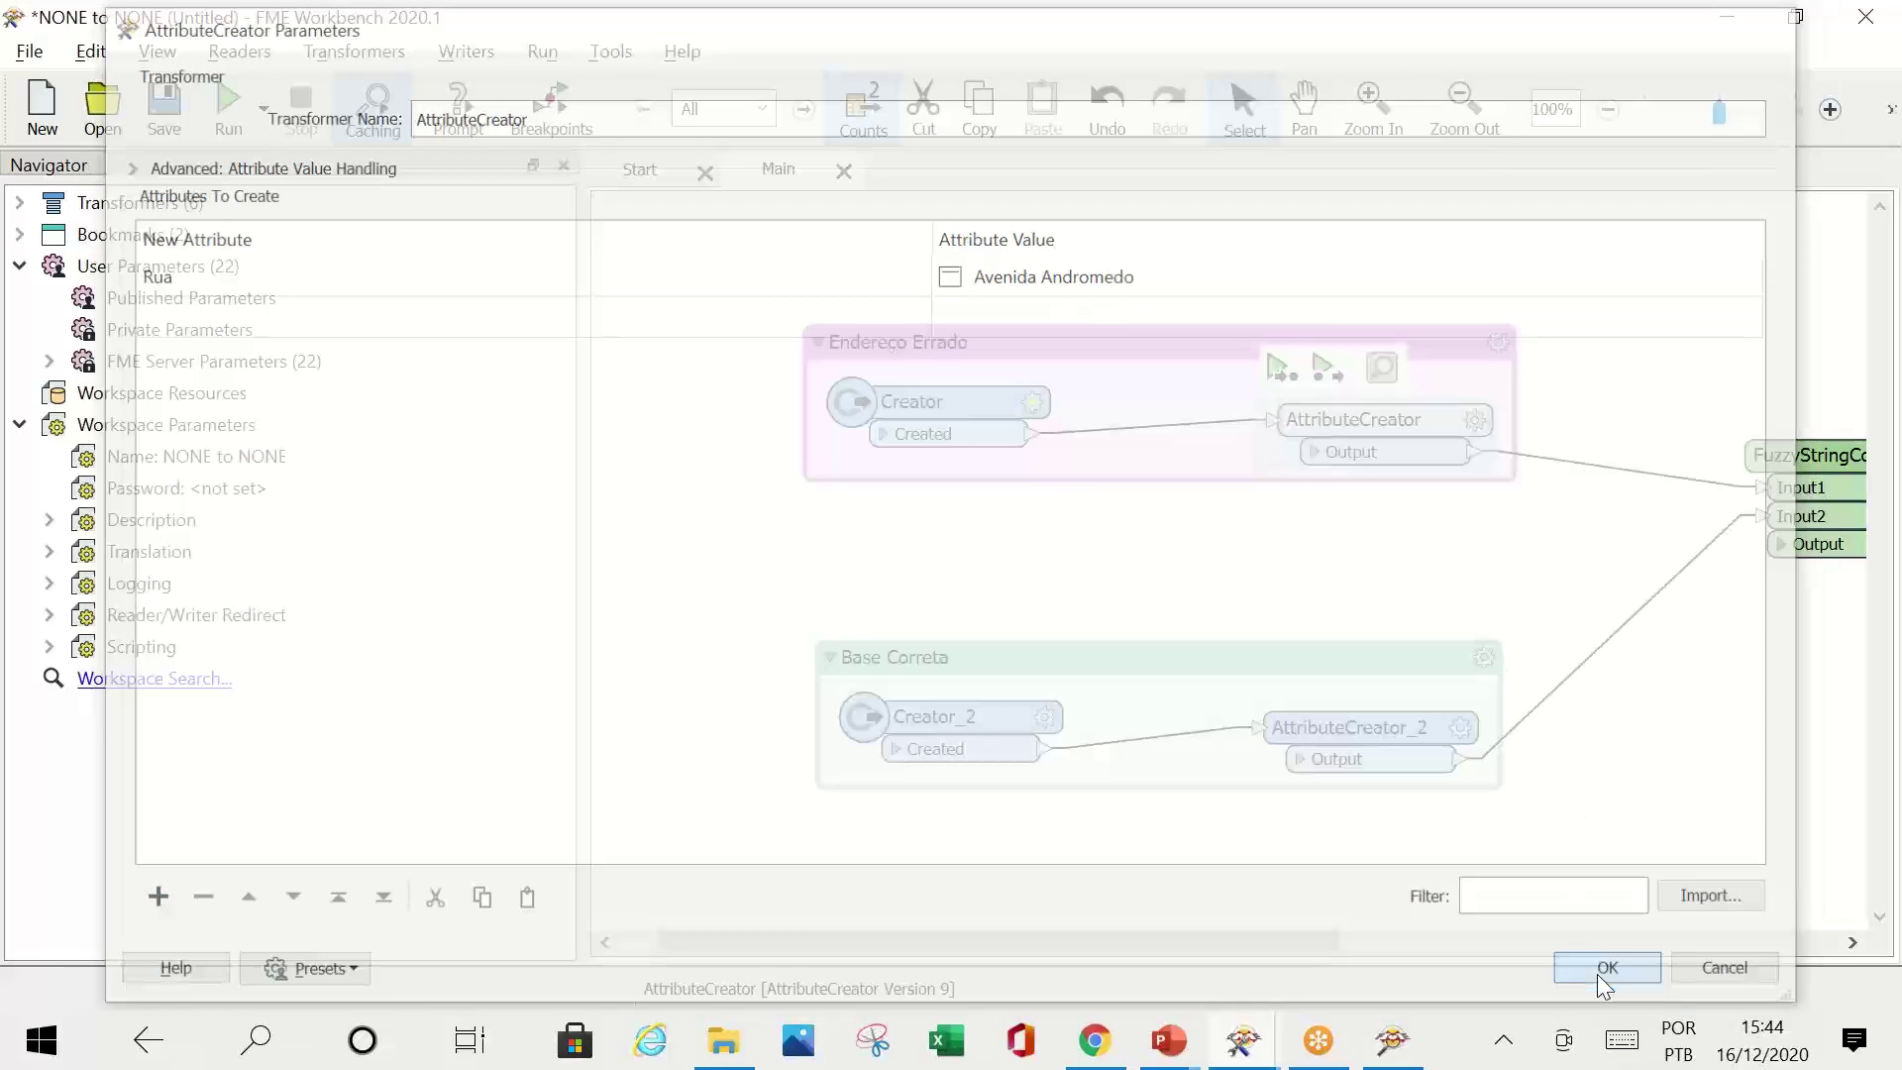
left_click(1460, 728)
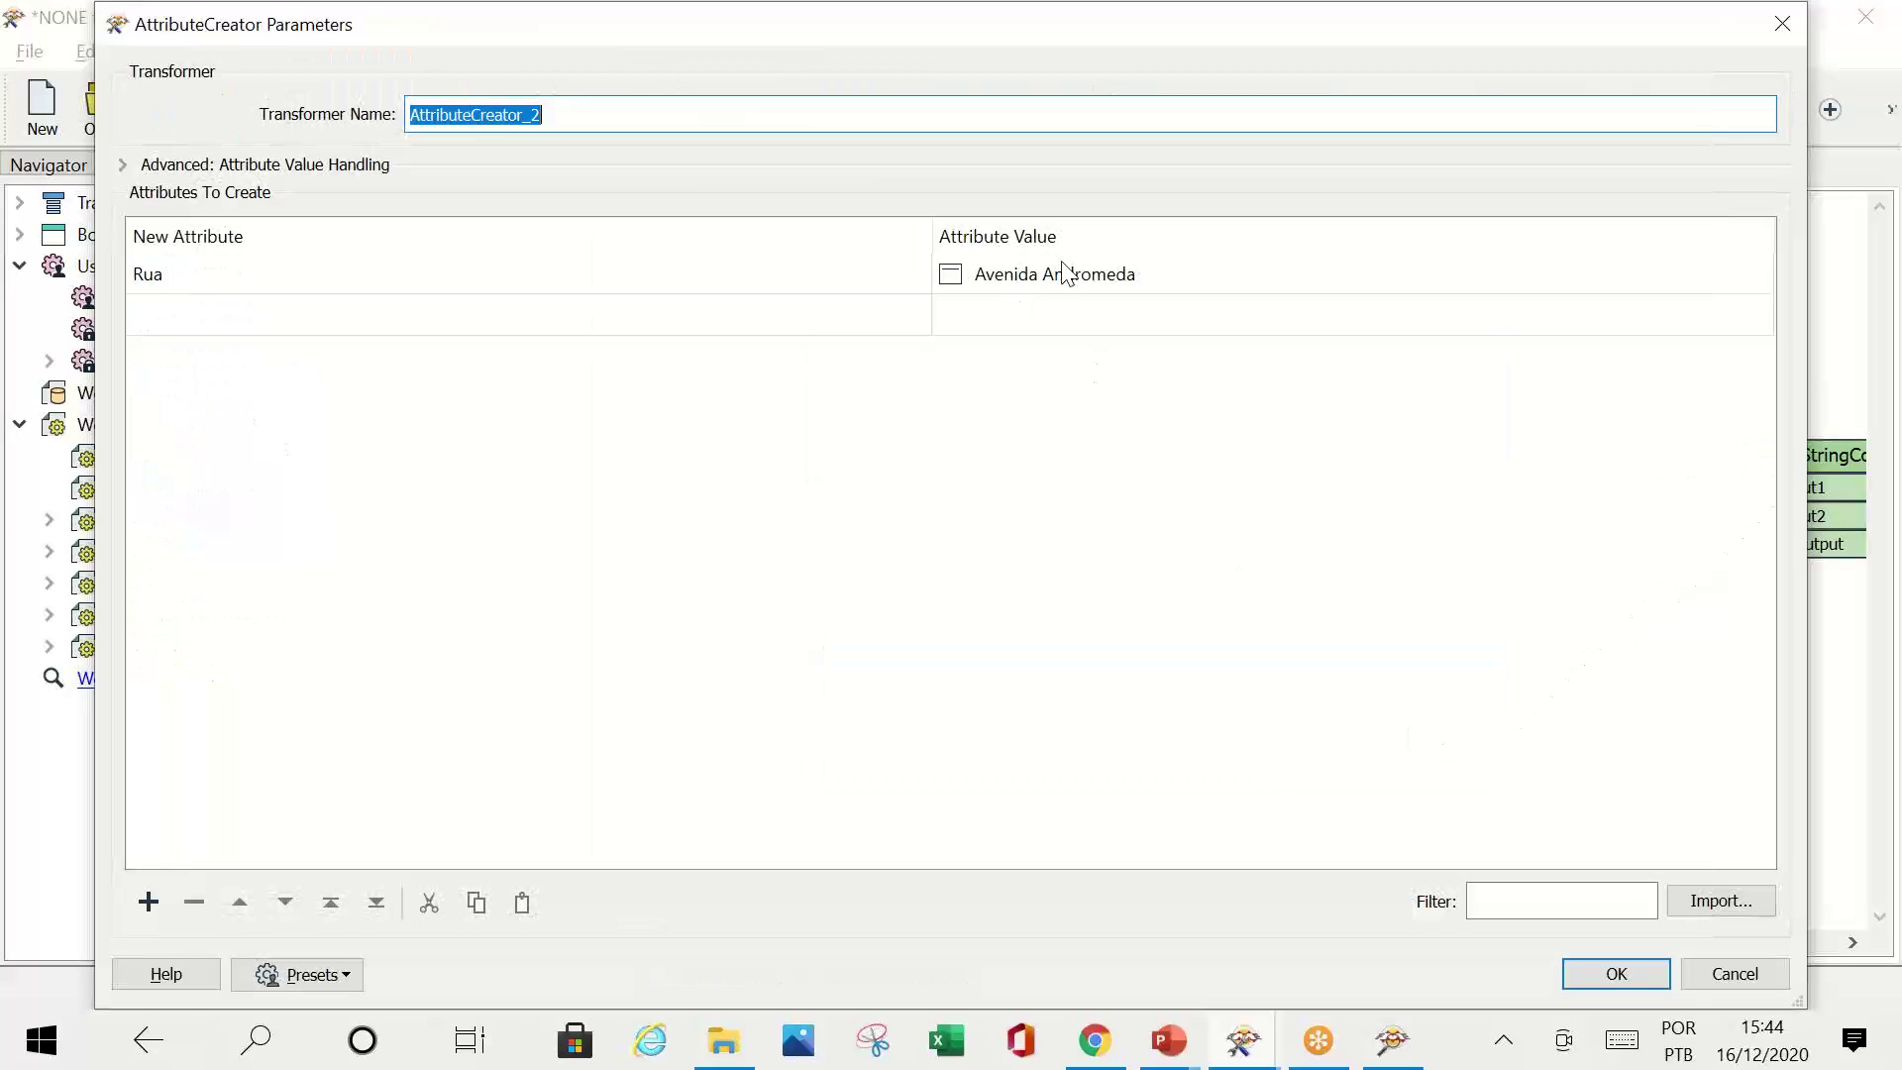
left_click(1659, 974)
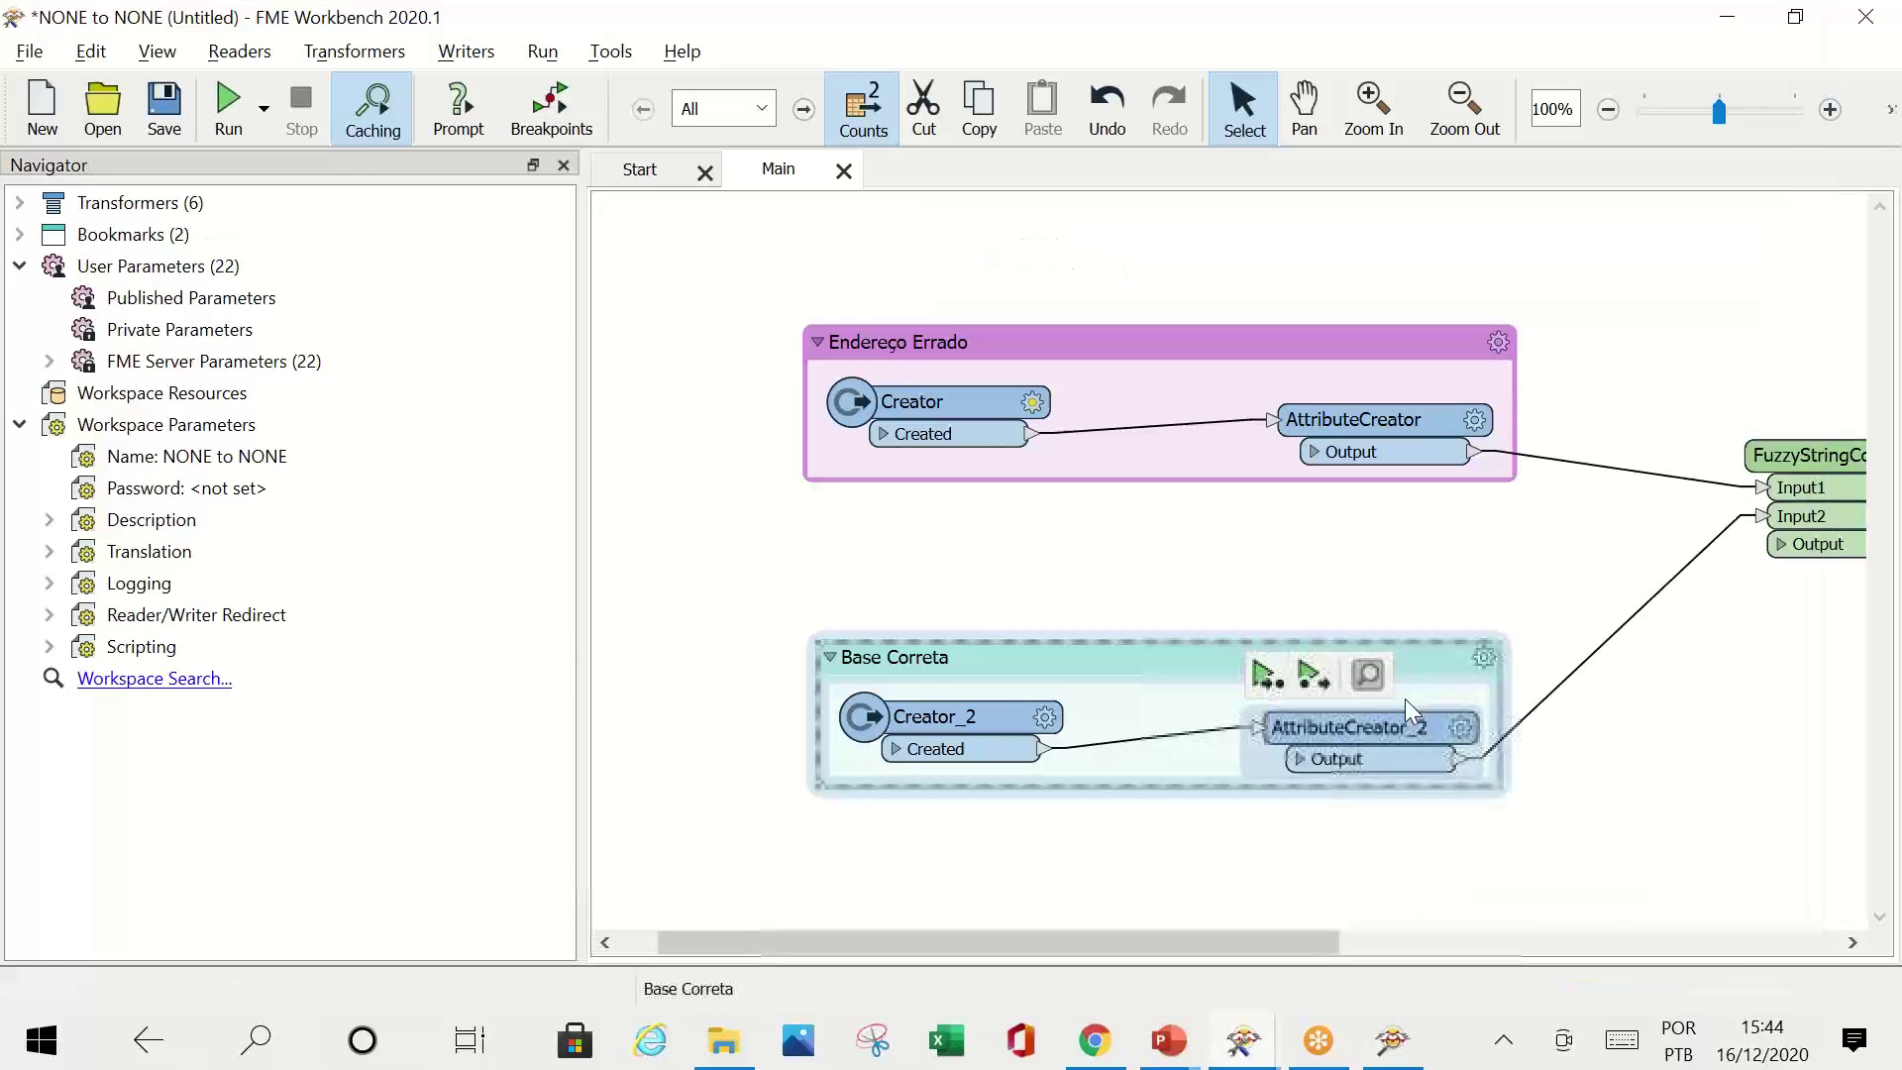
left_click(961, 592)
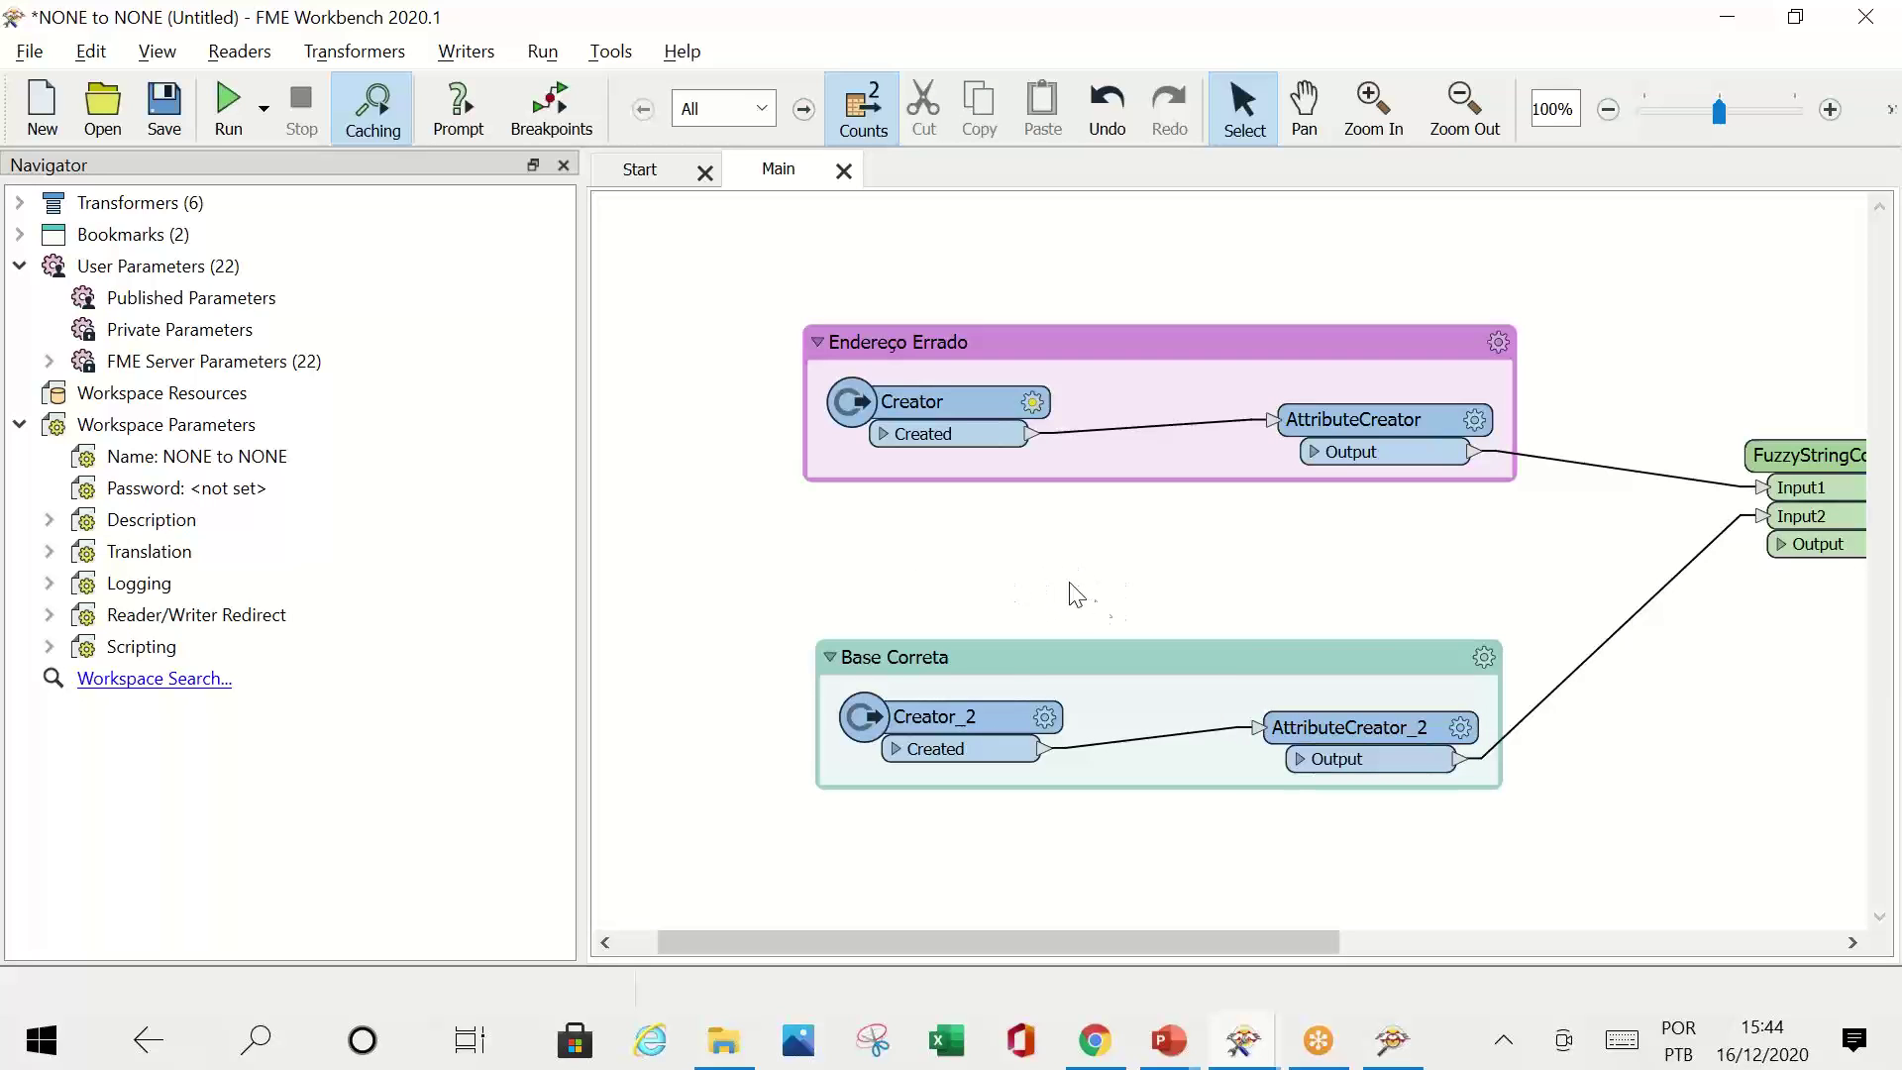
left_click(959, 349)
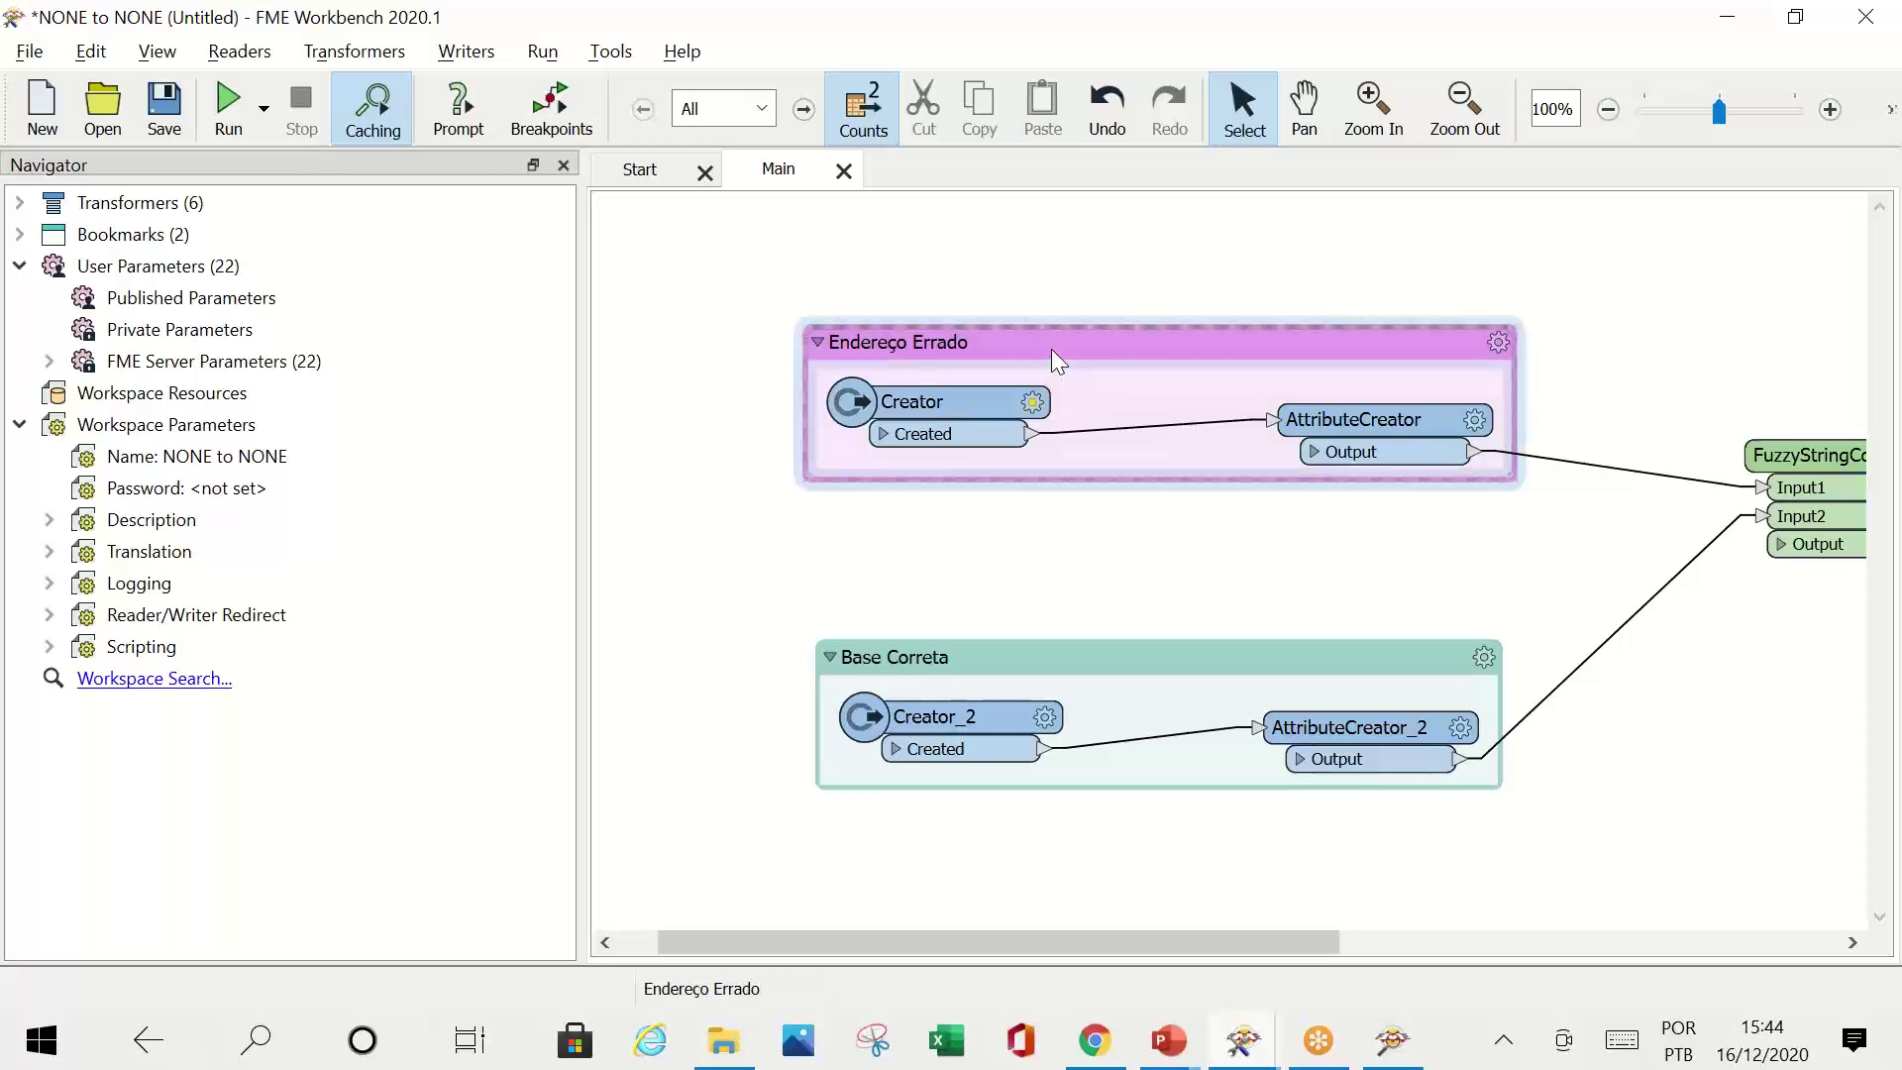
left_click(992, 298)
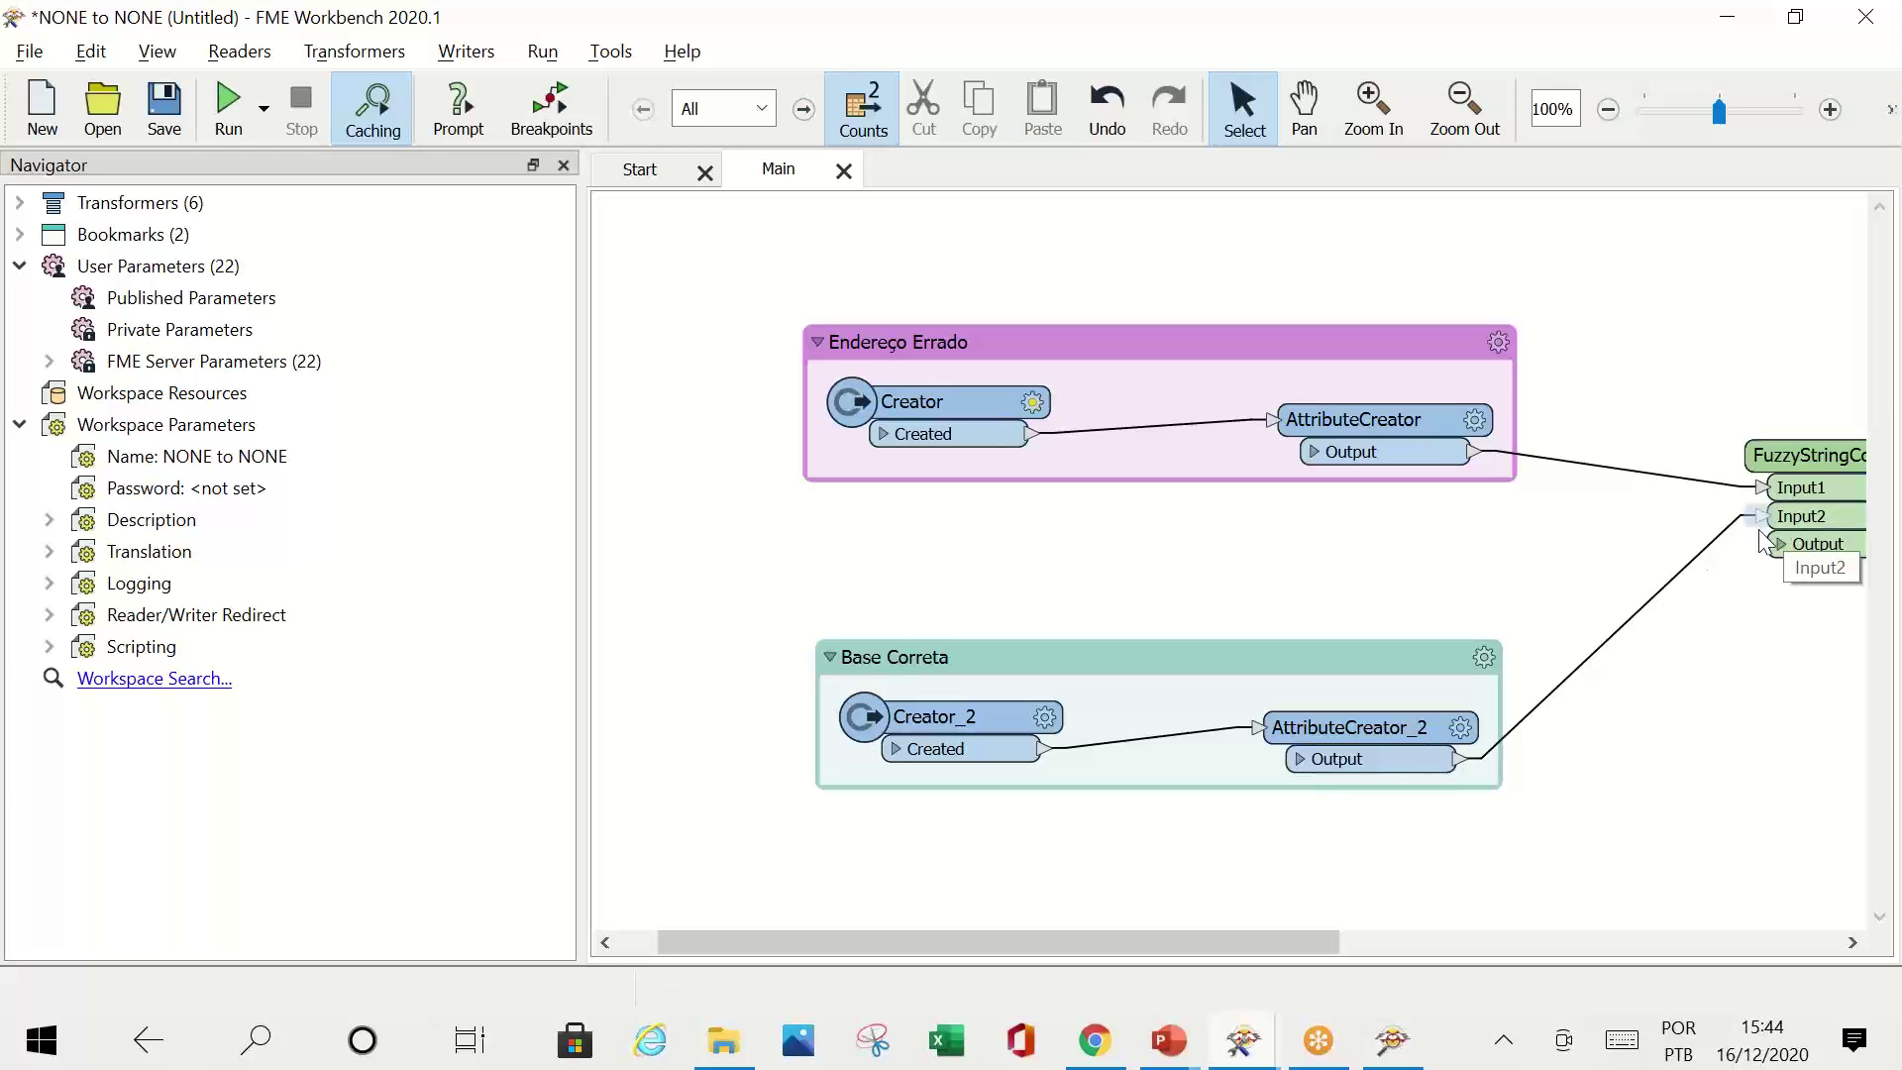
Step: Run the whole workspace and compare str1, ratio_max and String_2_matched_max for Tester_Passed in FME Data Inspector
left_click_drag(1268, 941, 1546, 921)
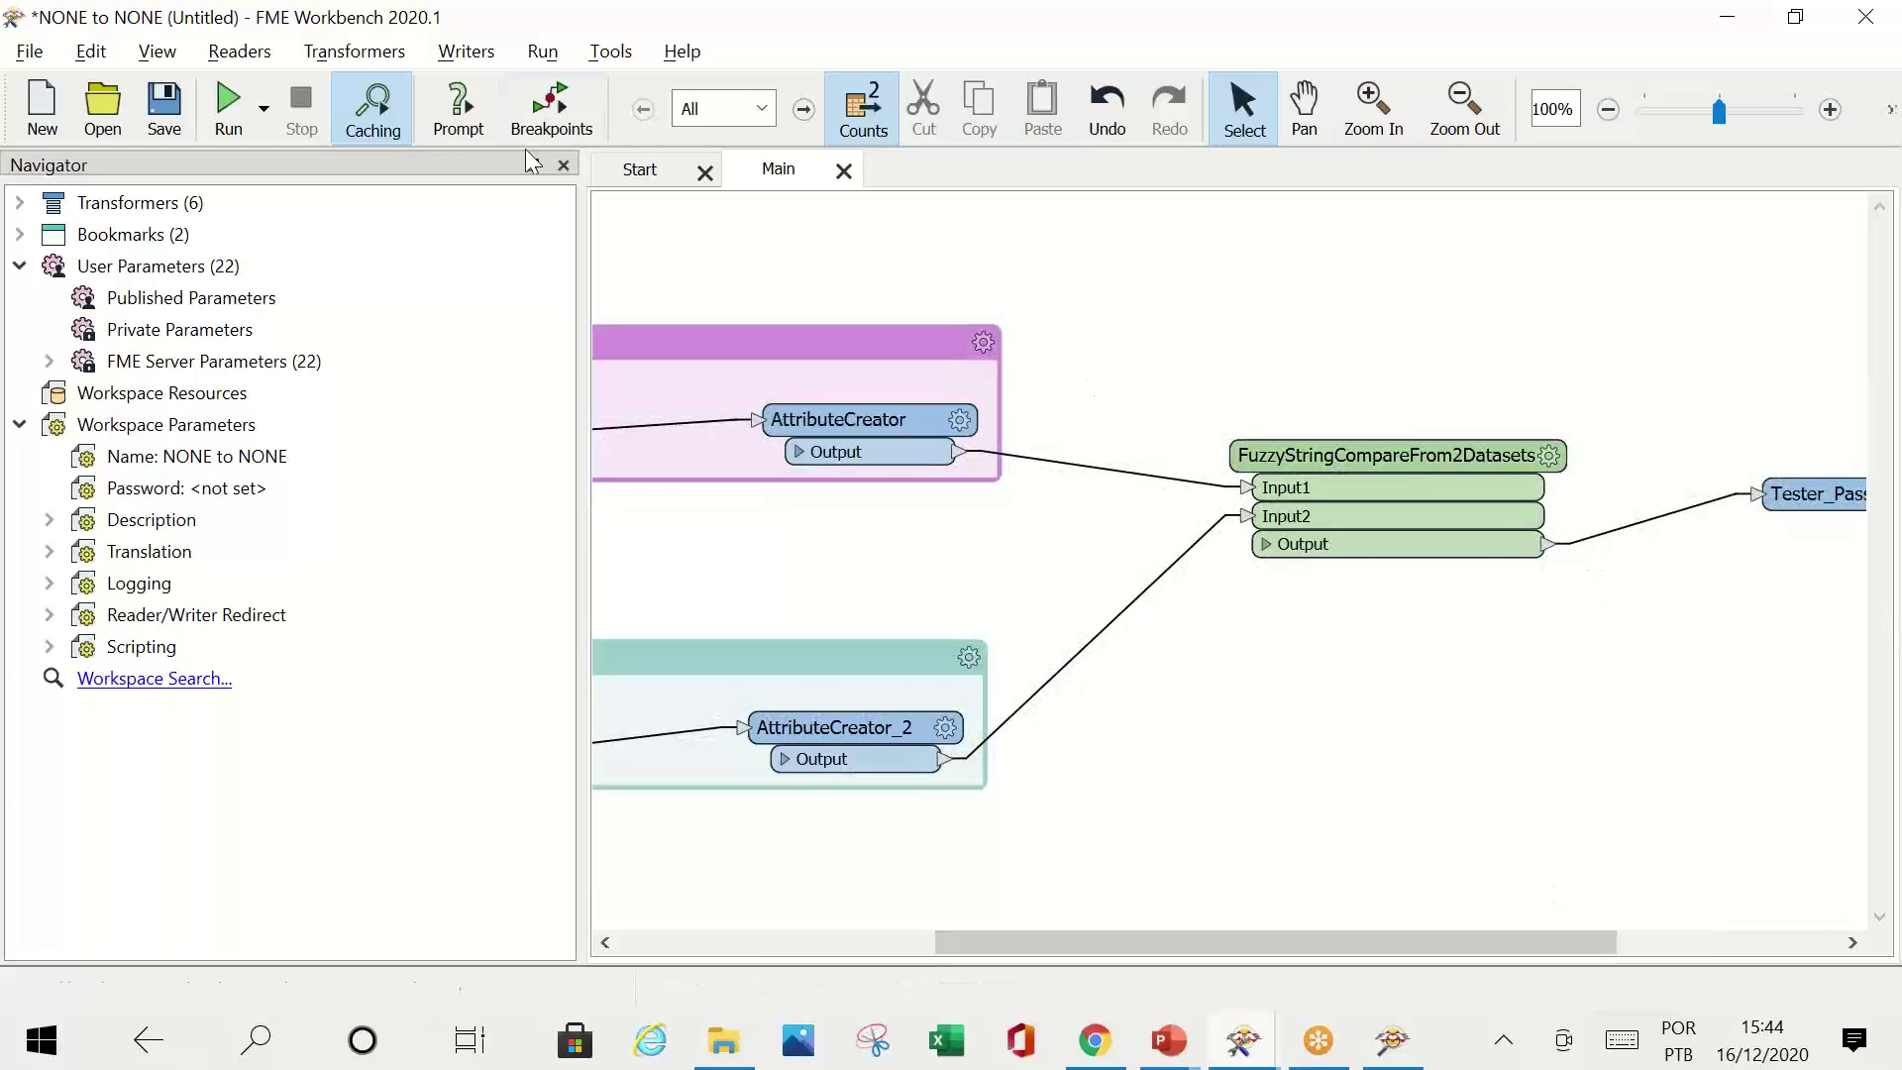
left_click(230, 99)
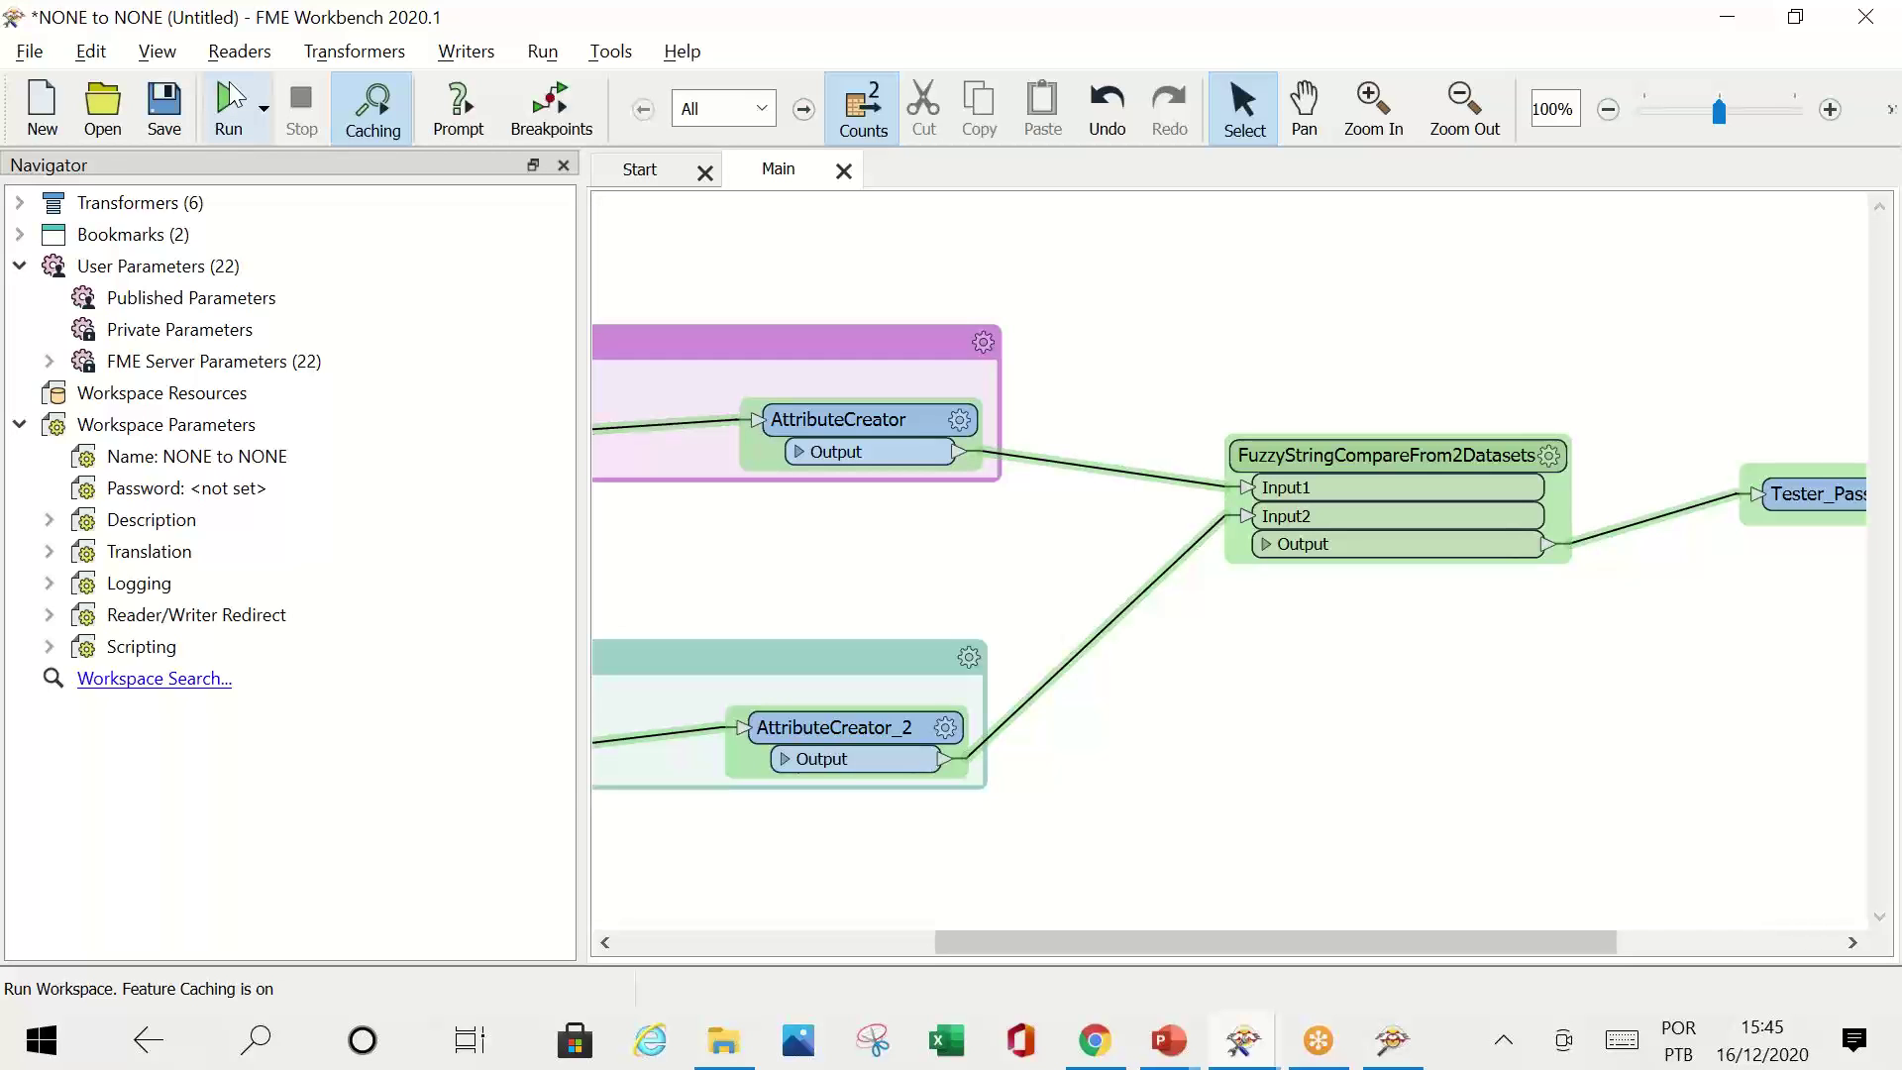
left_click(231, 99)
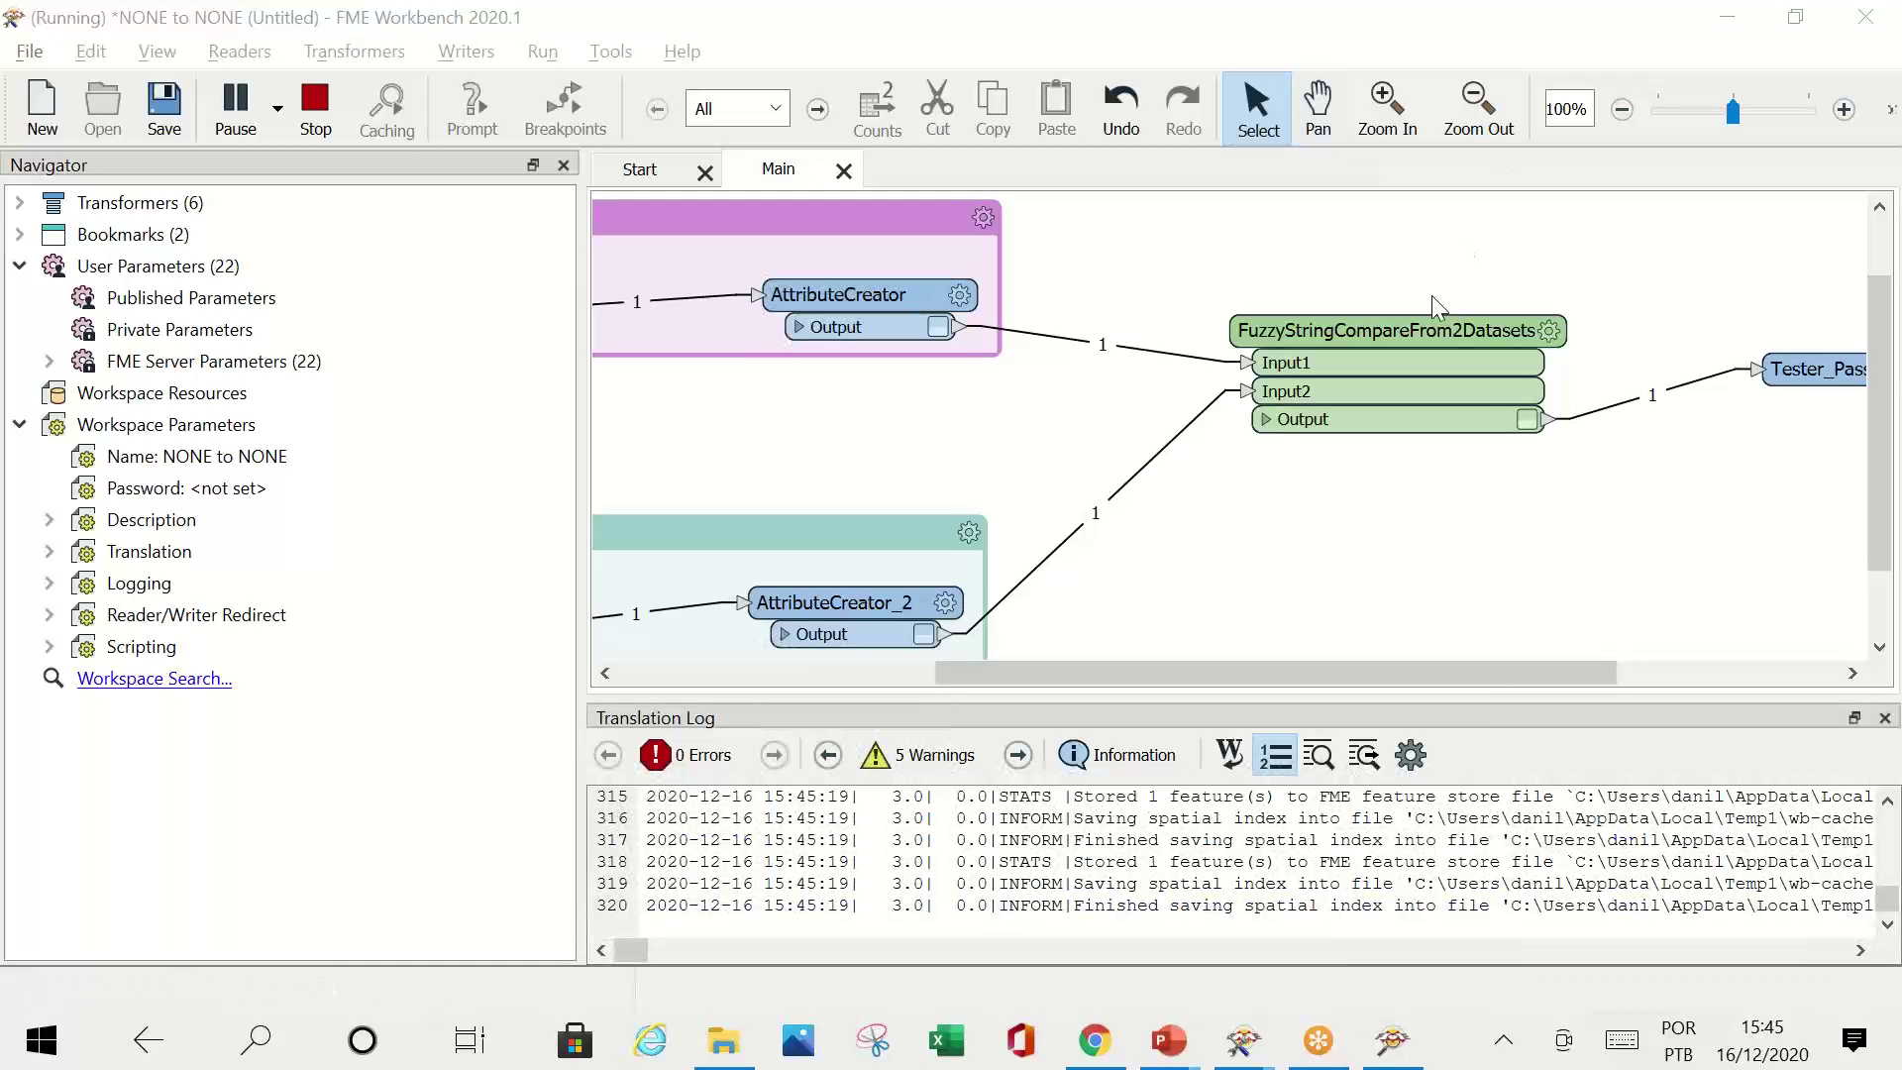
left_click_drag(1269, 673, 1395, 674)
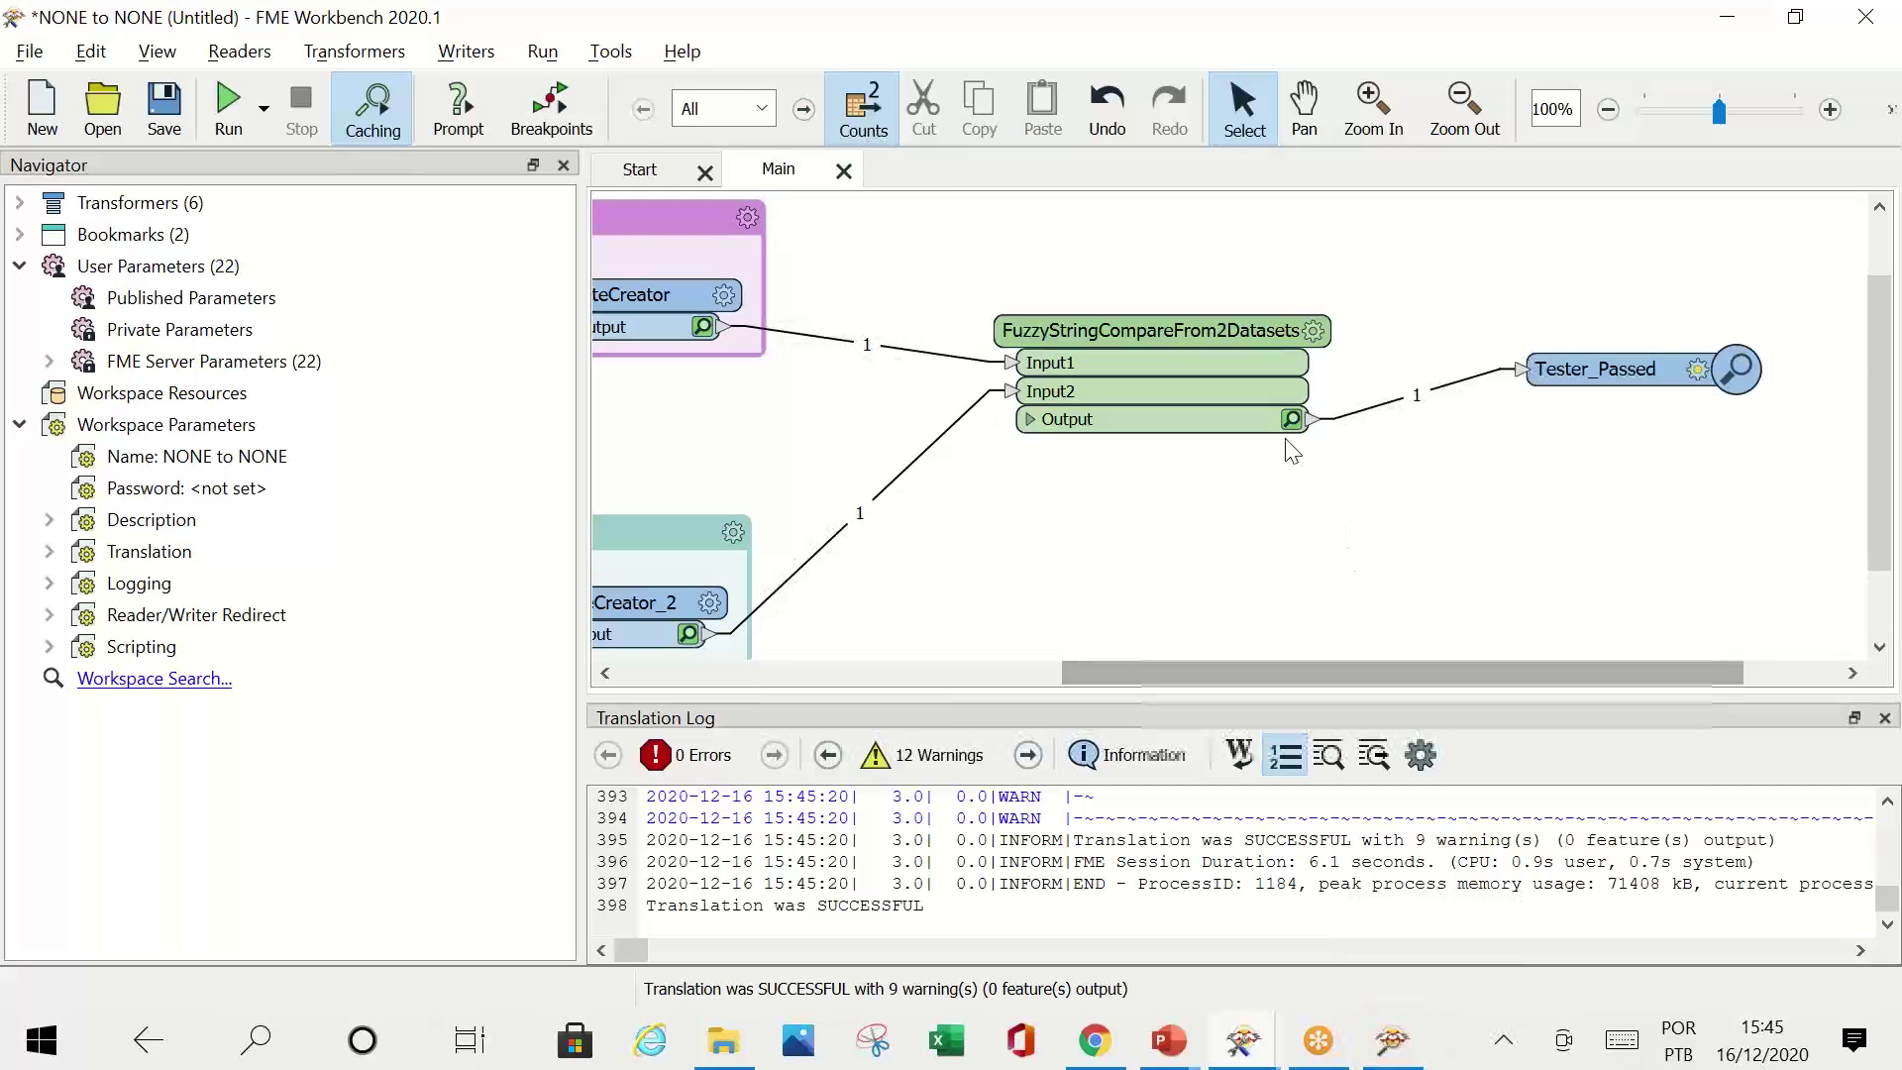
left_click(1392, 1040)
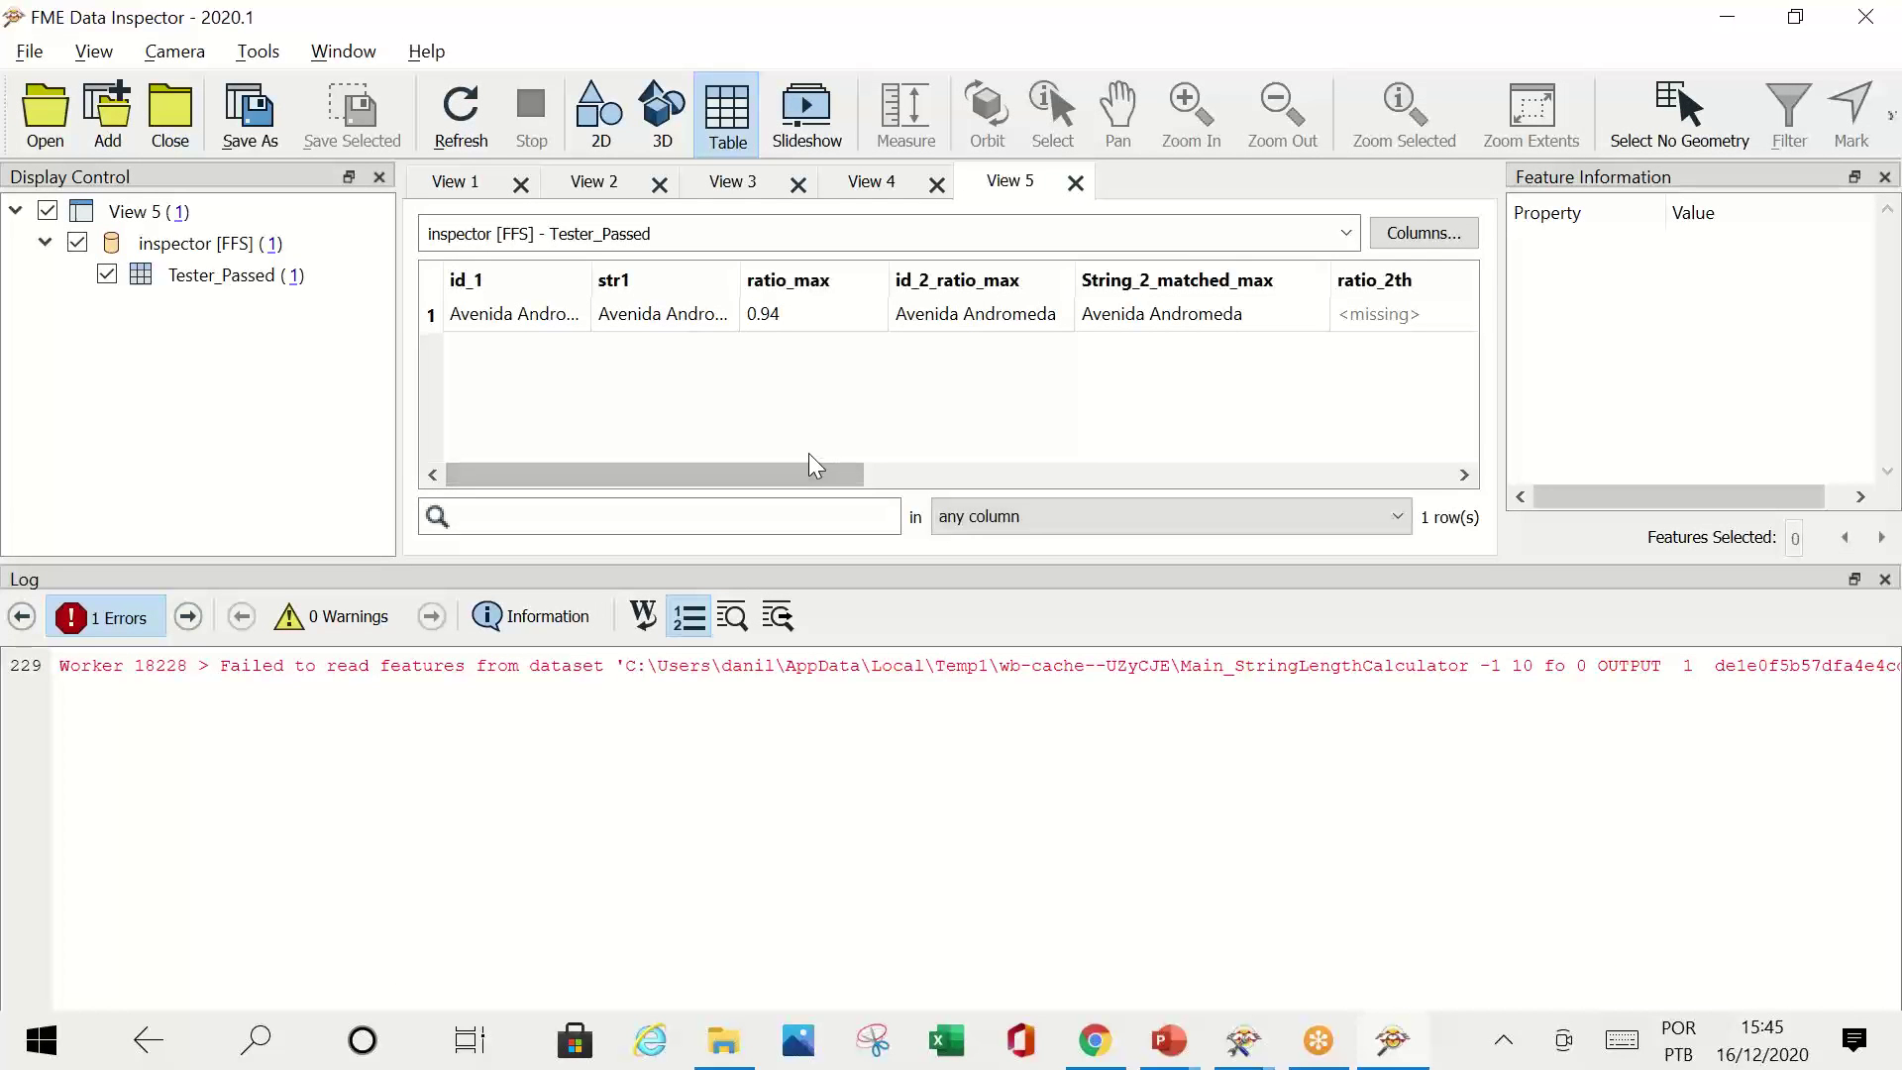
left_click_drag(740, 282, 917, 317)
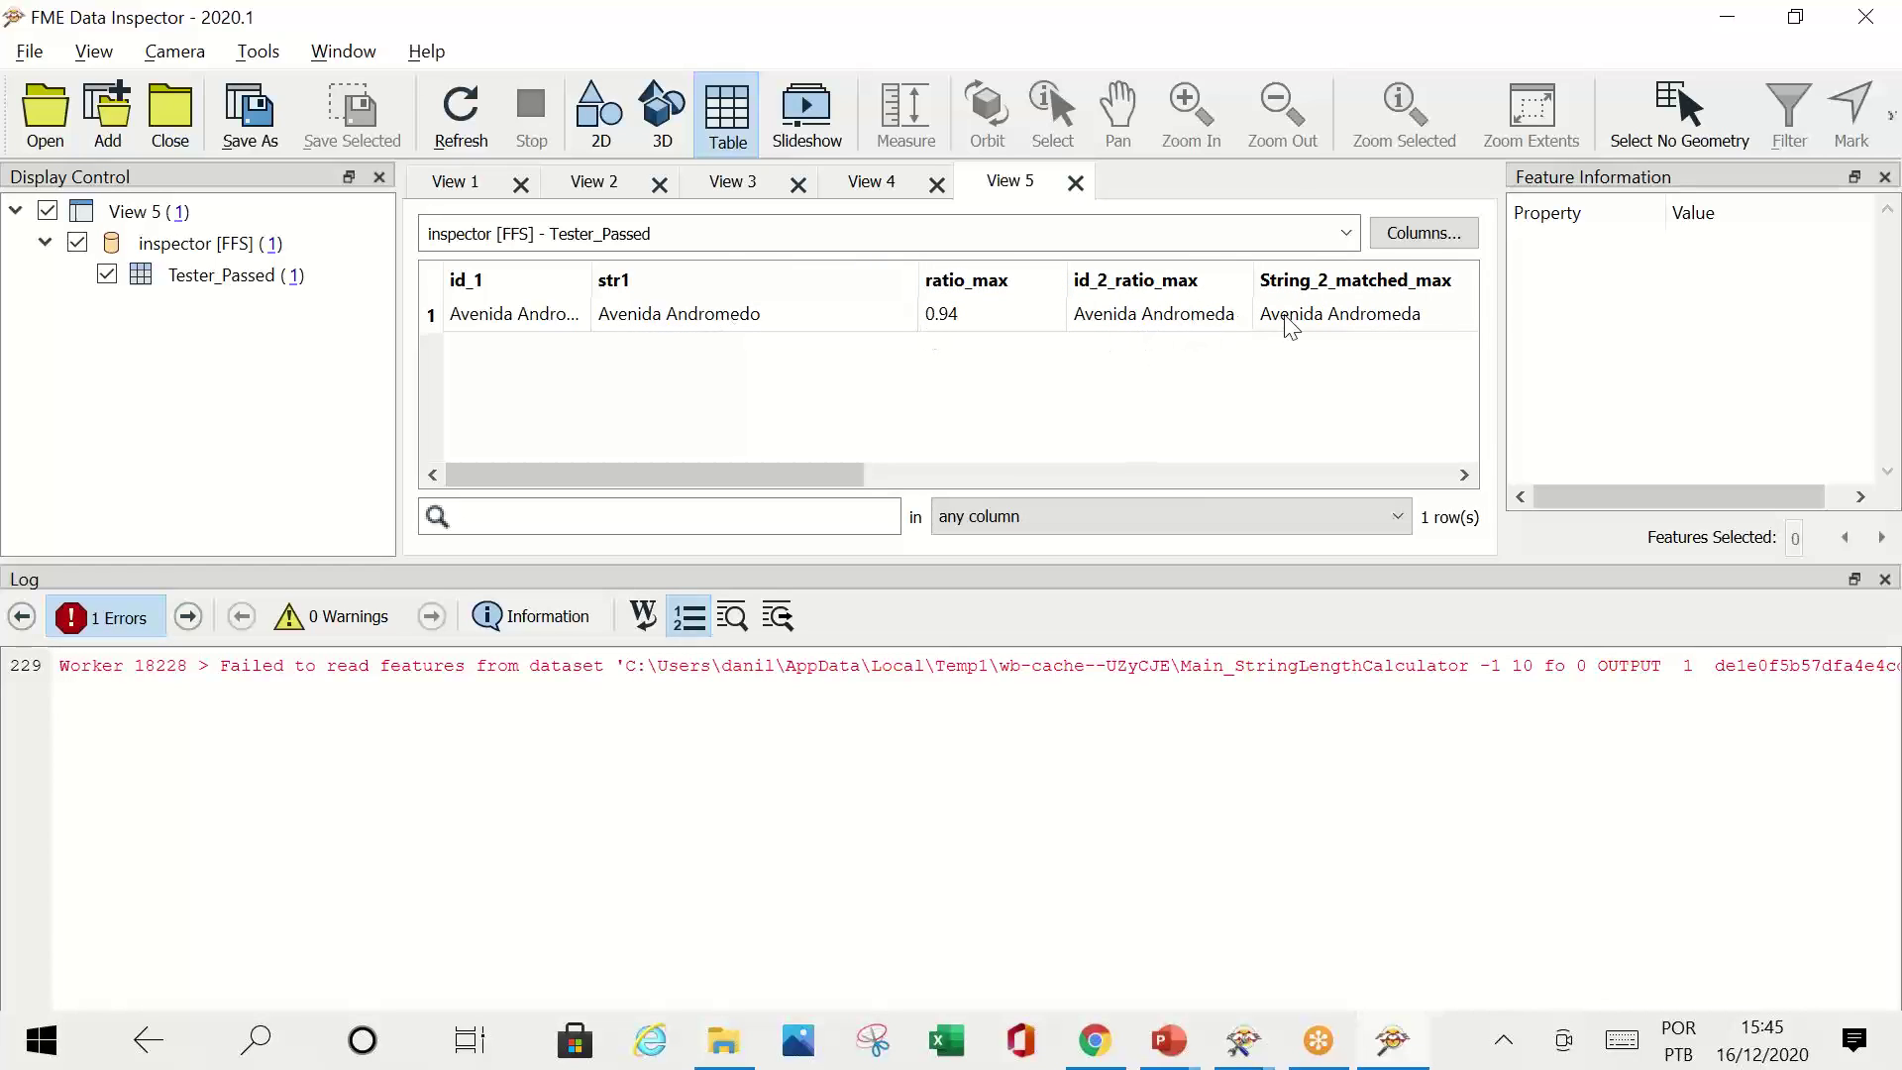
left_click(957, 317)
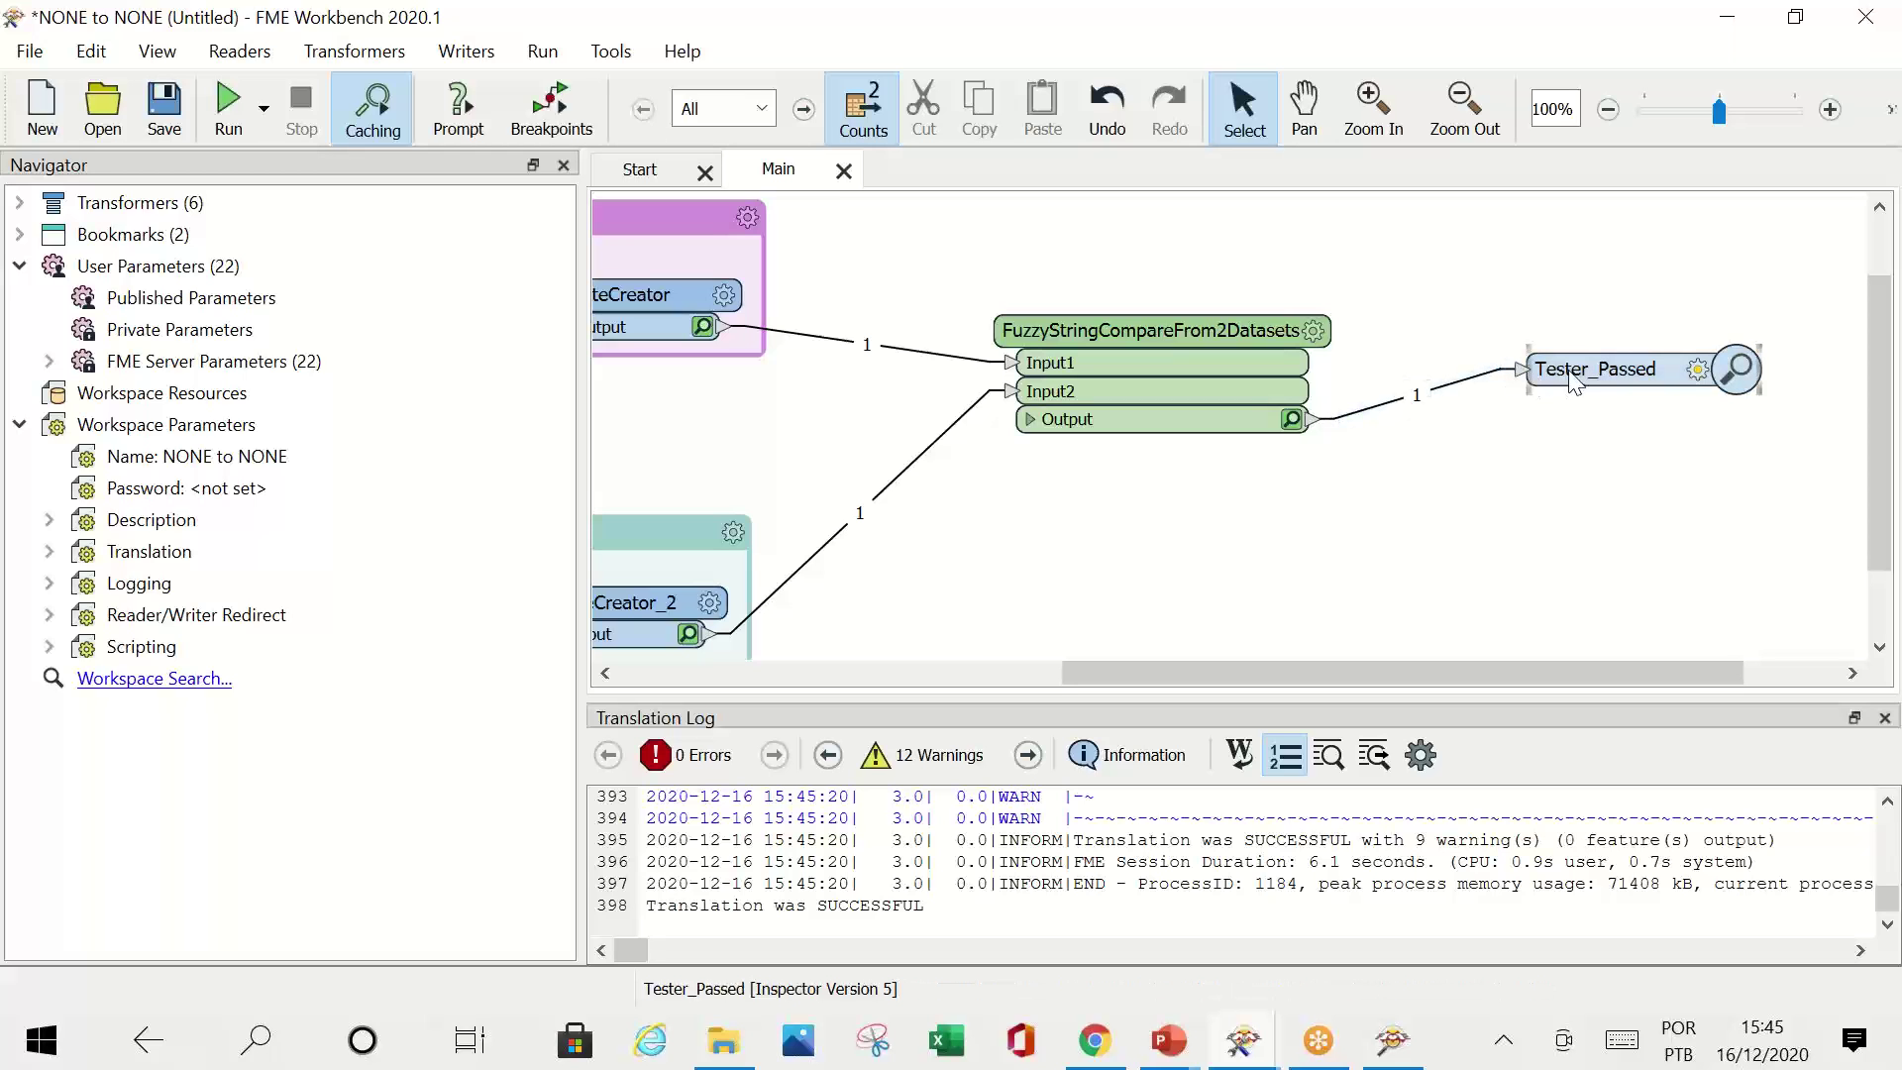
Step: In FME Workbench, replace the Tester_Passed inspector with a Tester transformer after FuzzyStringCompareFrom2Datasets
left_click(1586, 381)
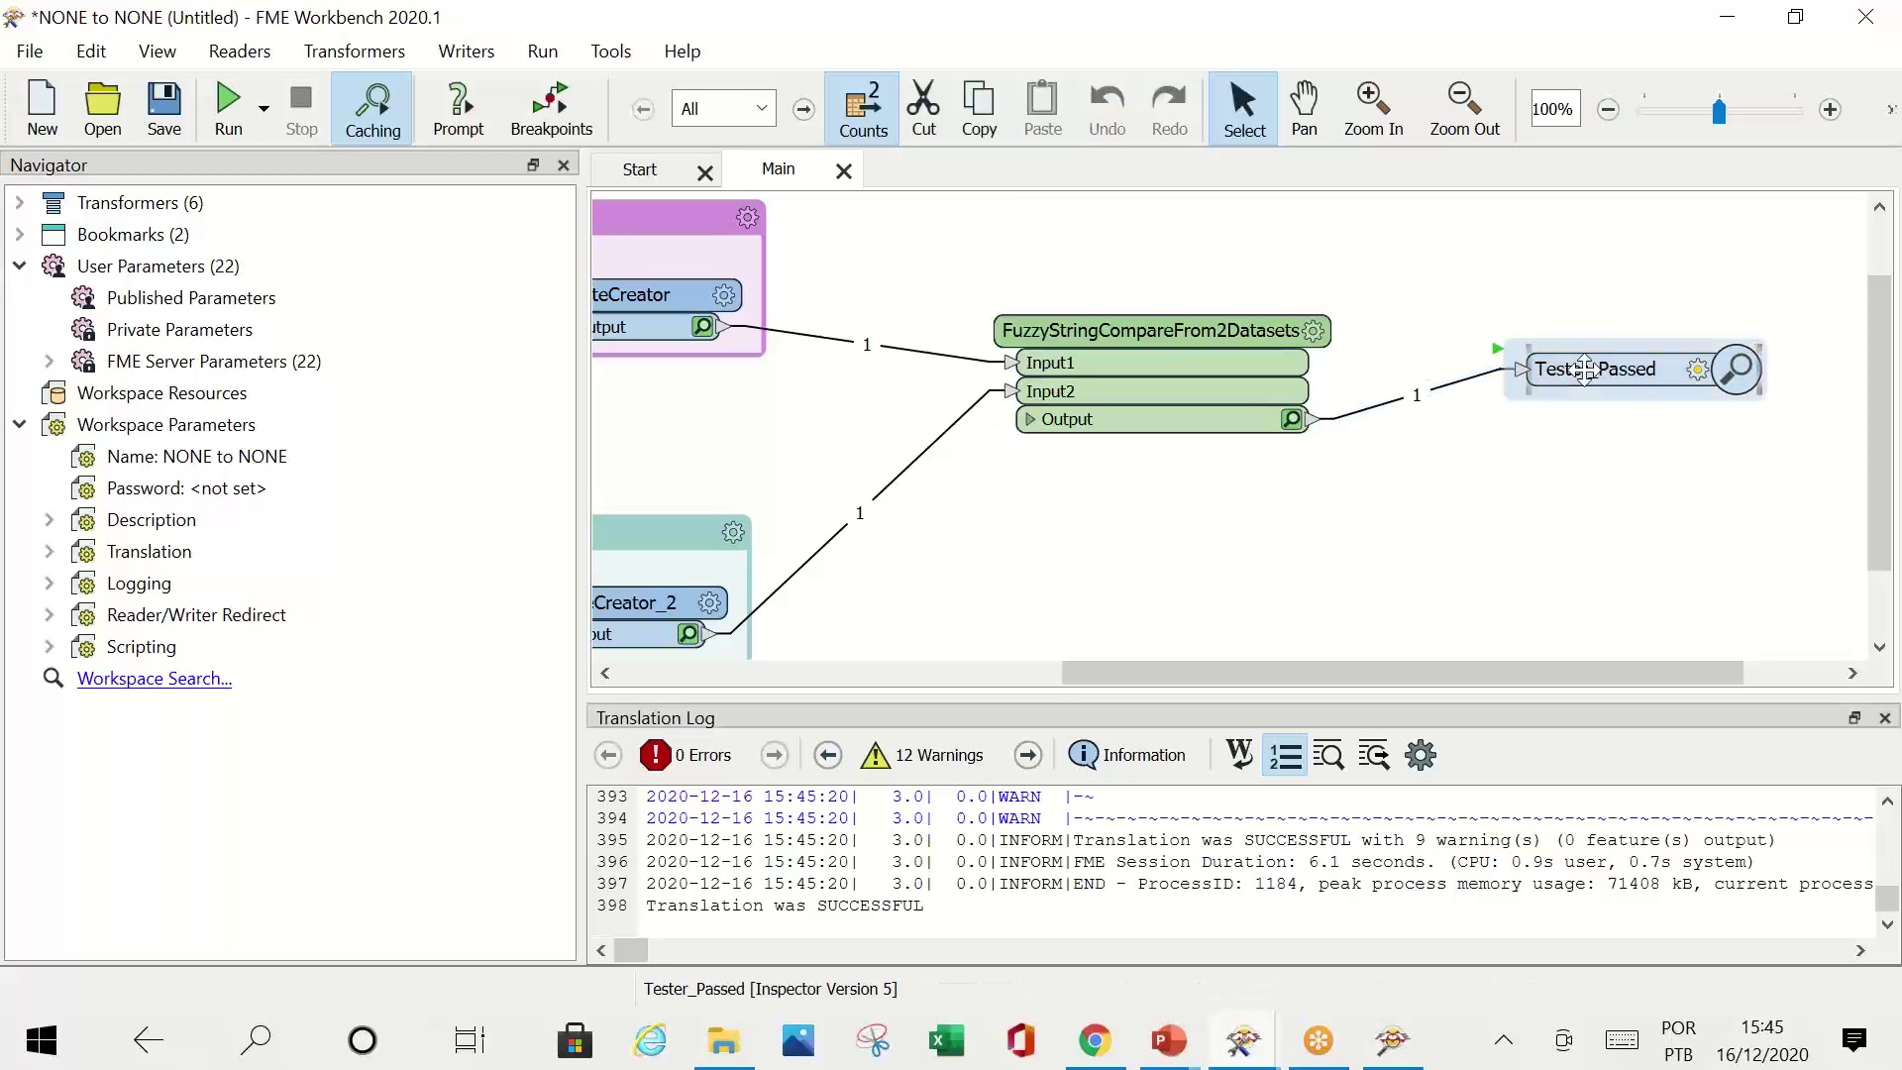
key("Delete")
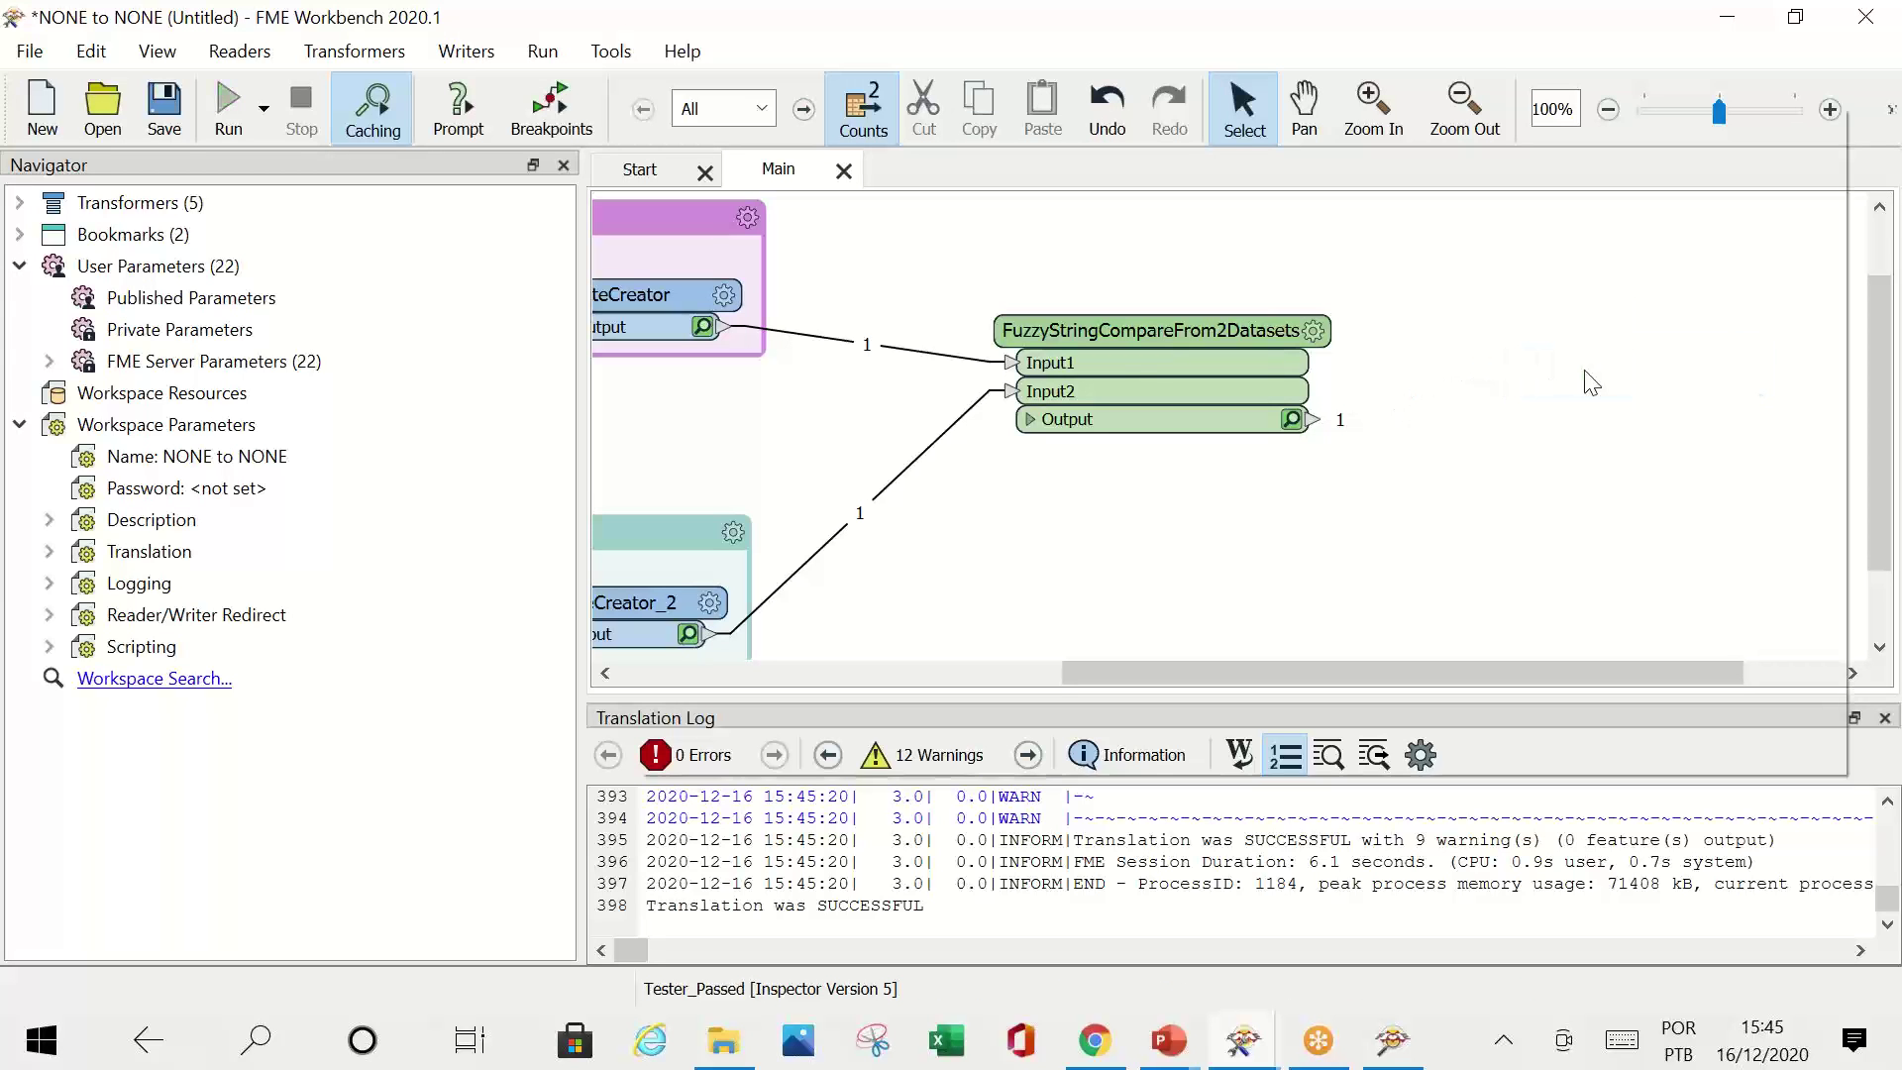
type("tester")
key("Return")
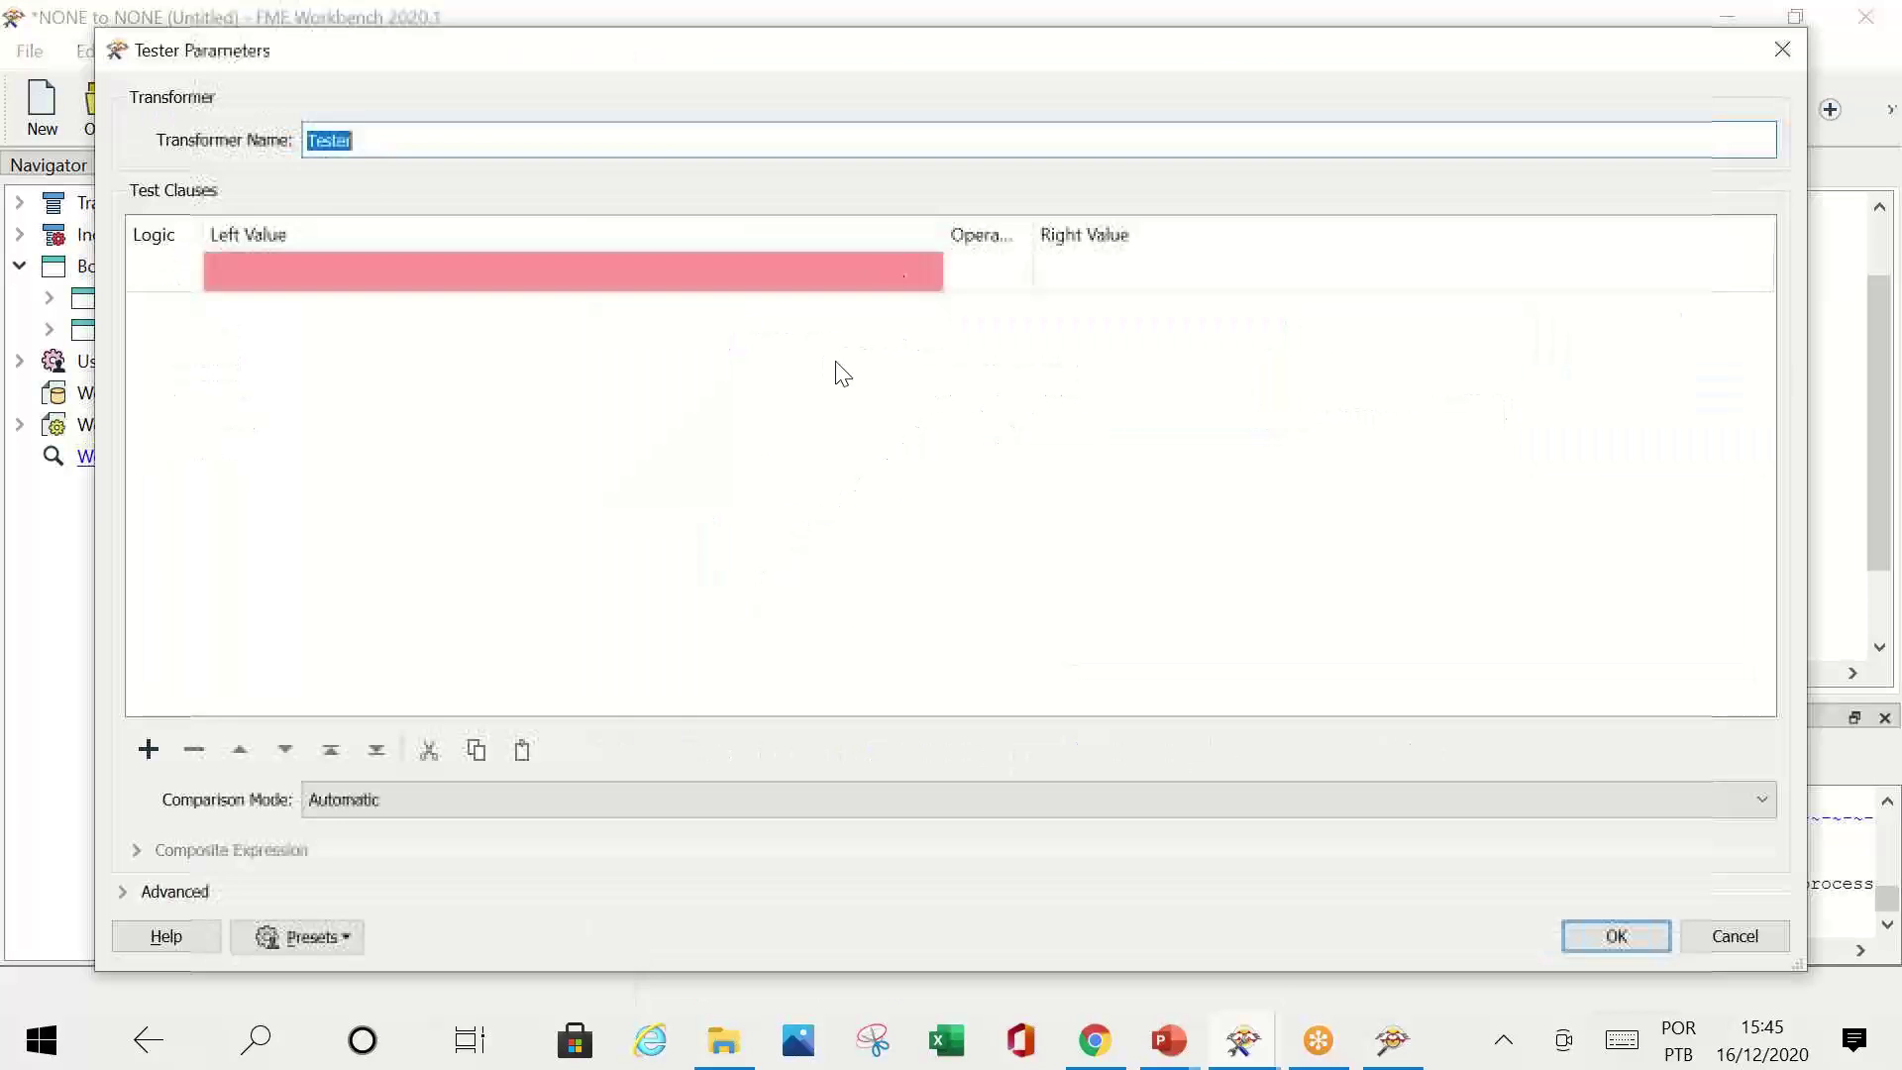
Step: Start the Tester's first test clause with the ratio_max attribute as left value and >= as operator
left_click(906, 268)
left_click(923, 271)
mouse_move(976, 327)
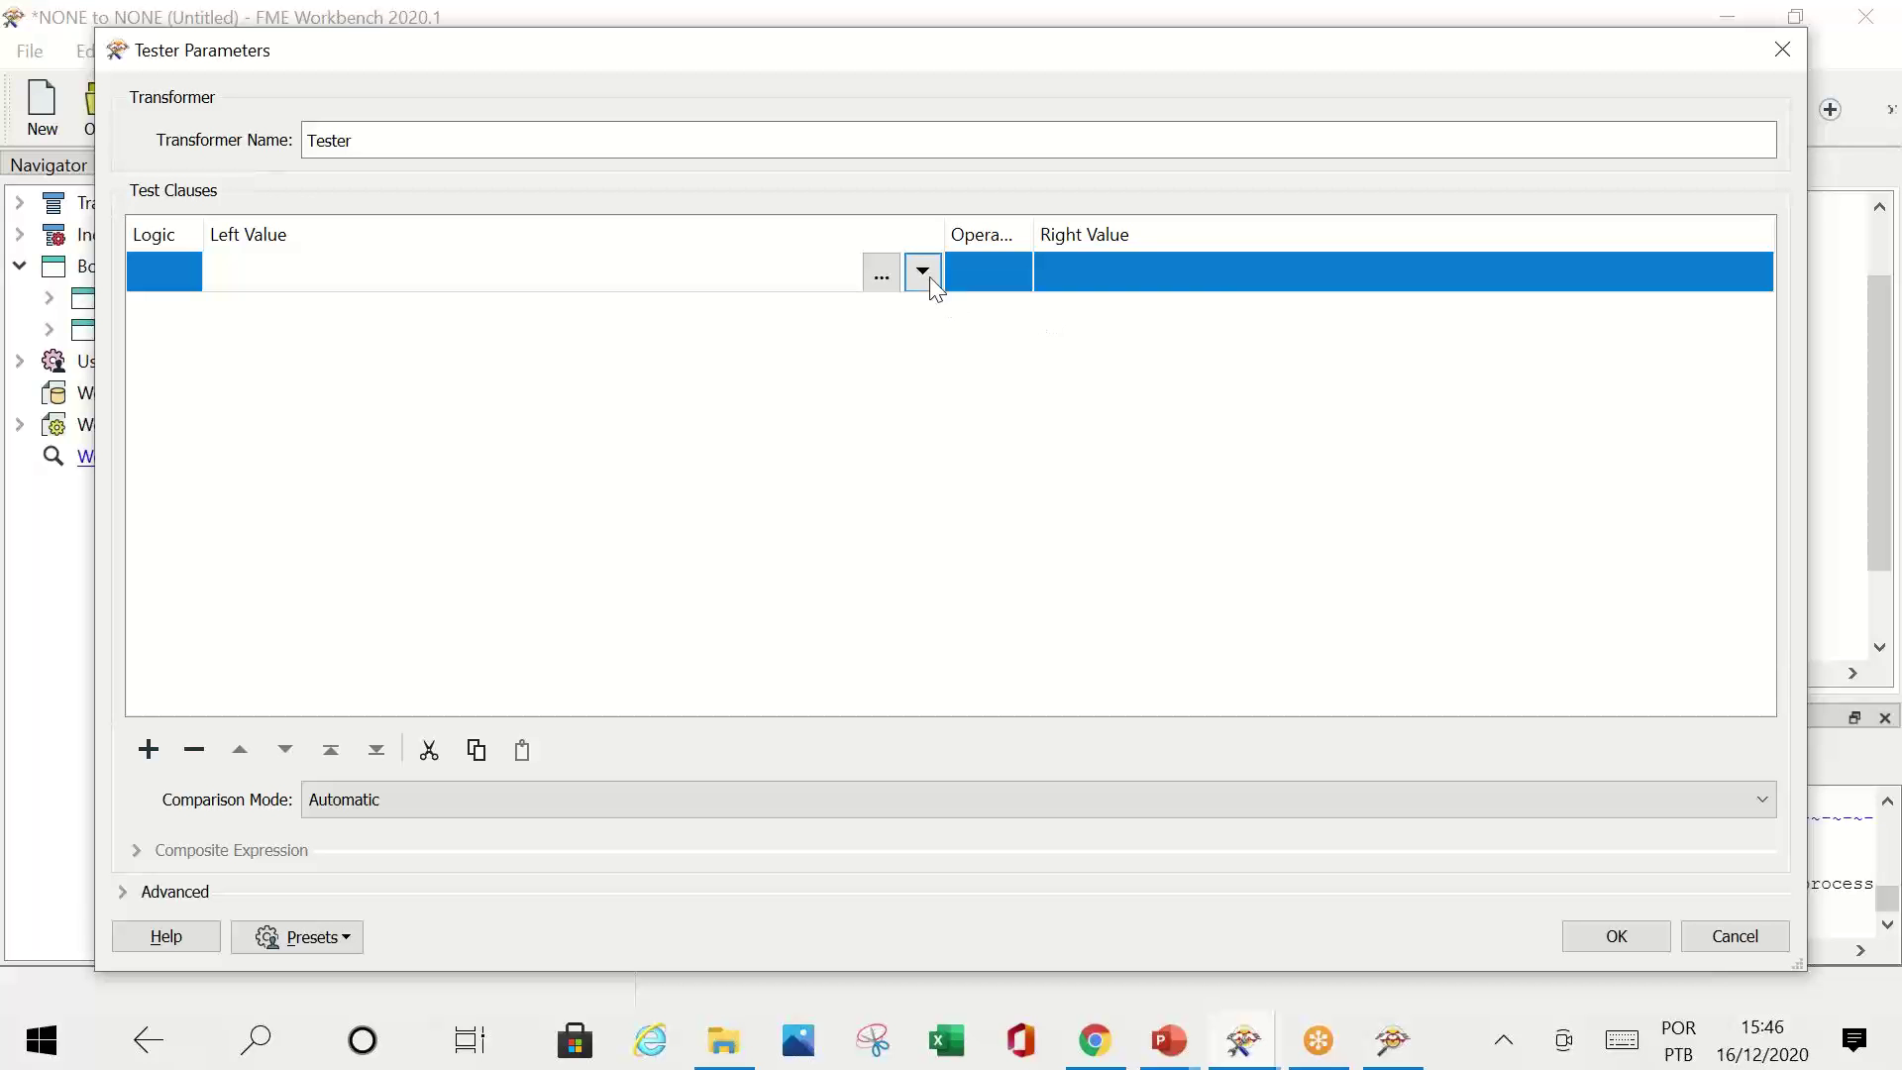
left_click(923, 272)
mouse_move(1192, 311)
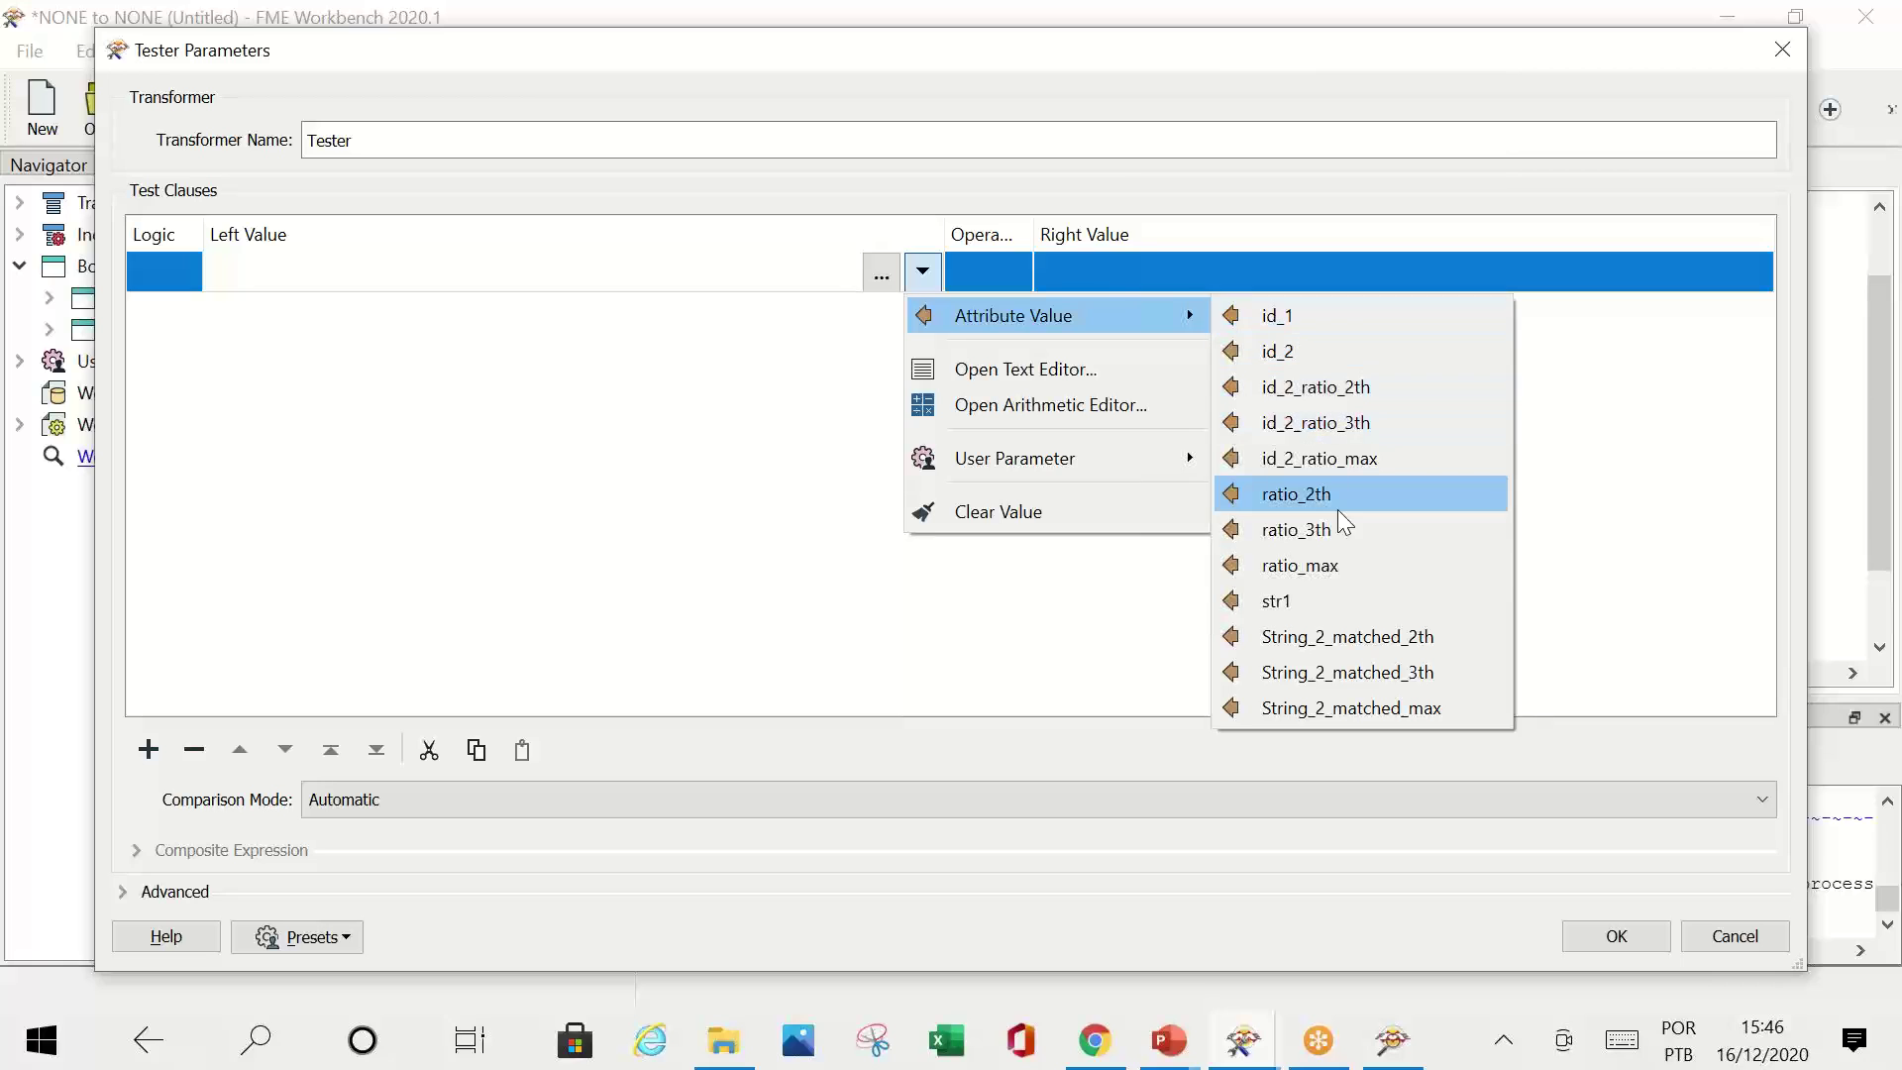
left_click(1347, 569)
left_click(995, 291)
left_click(996, 289)
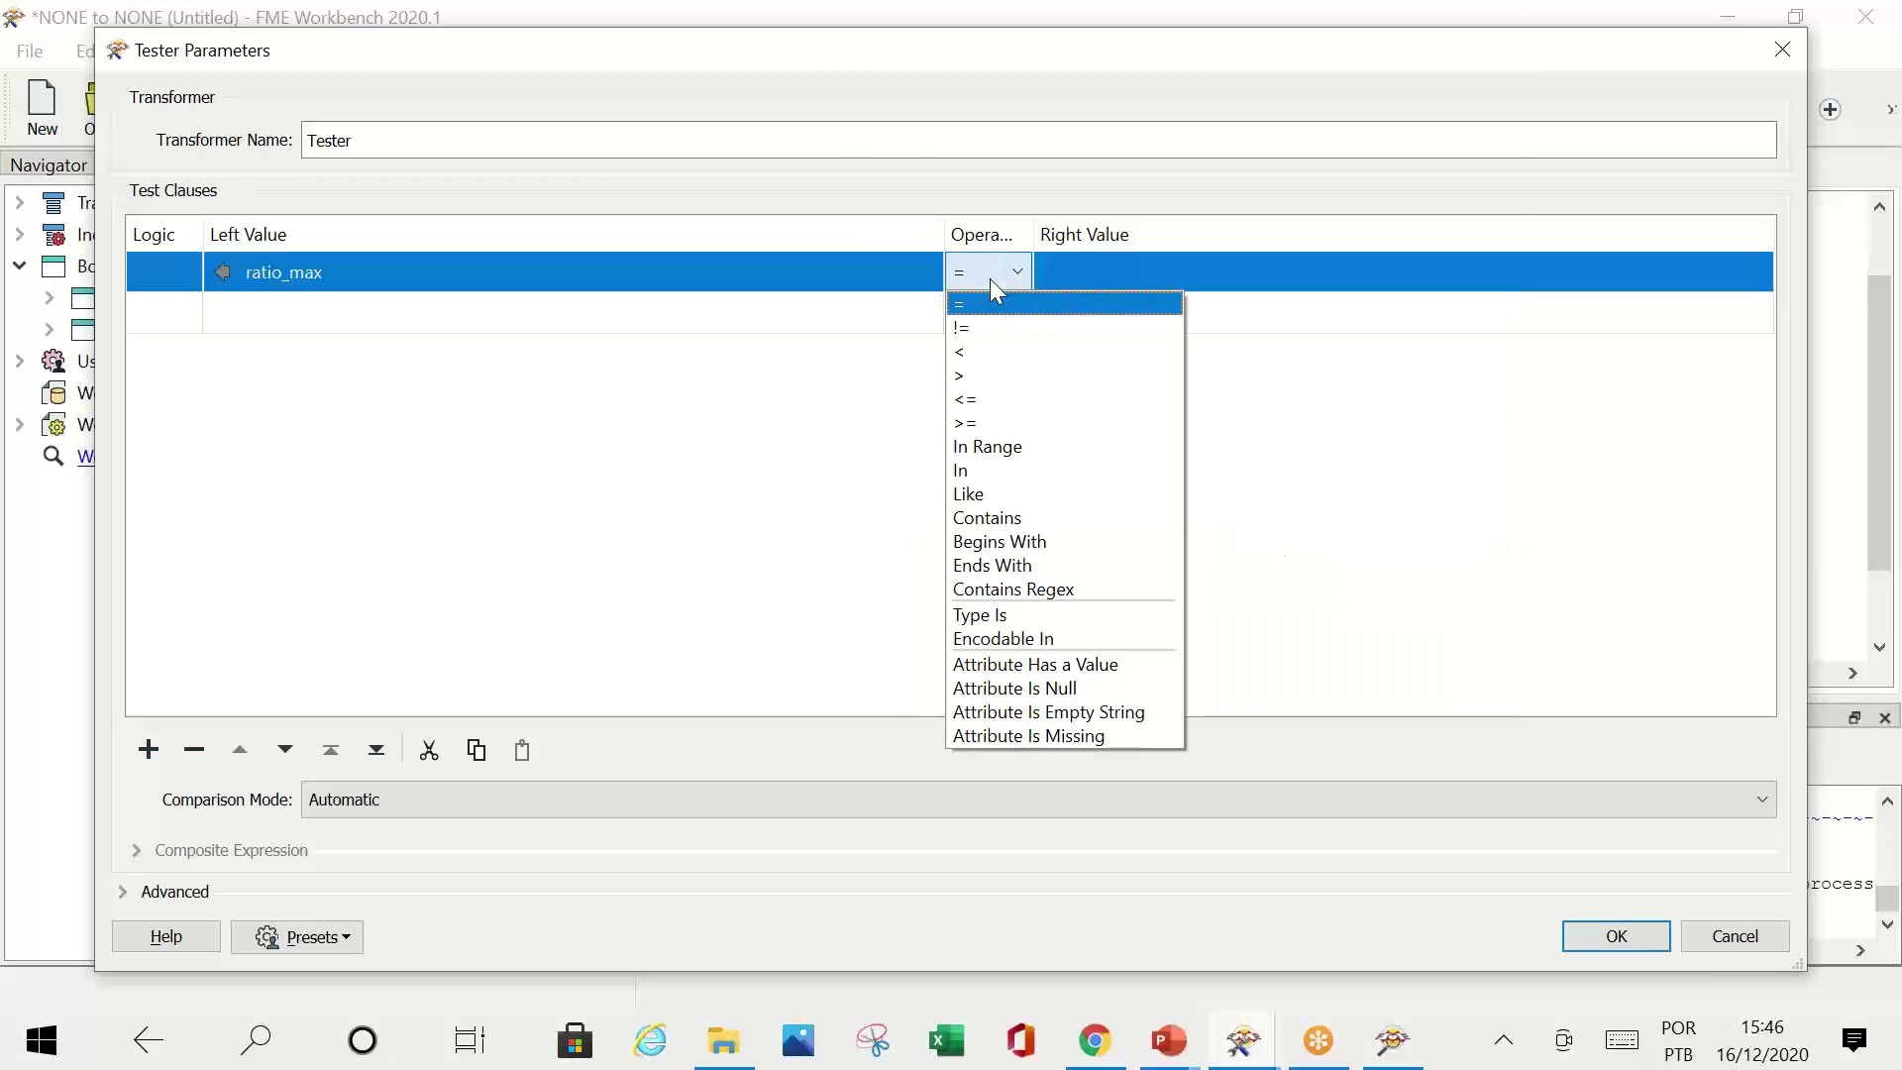
left_click(1003, 413)
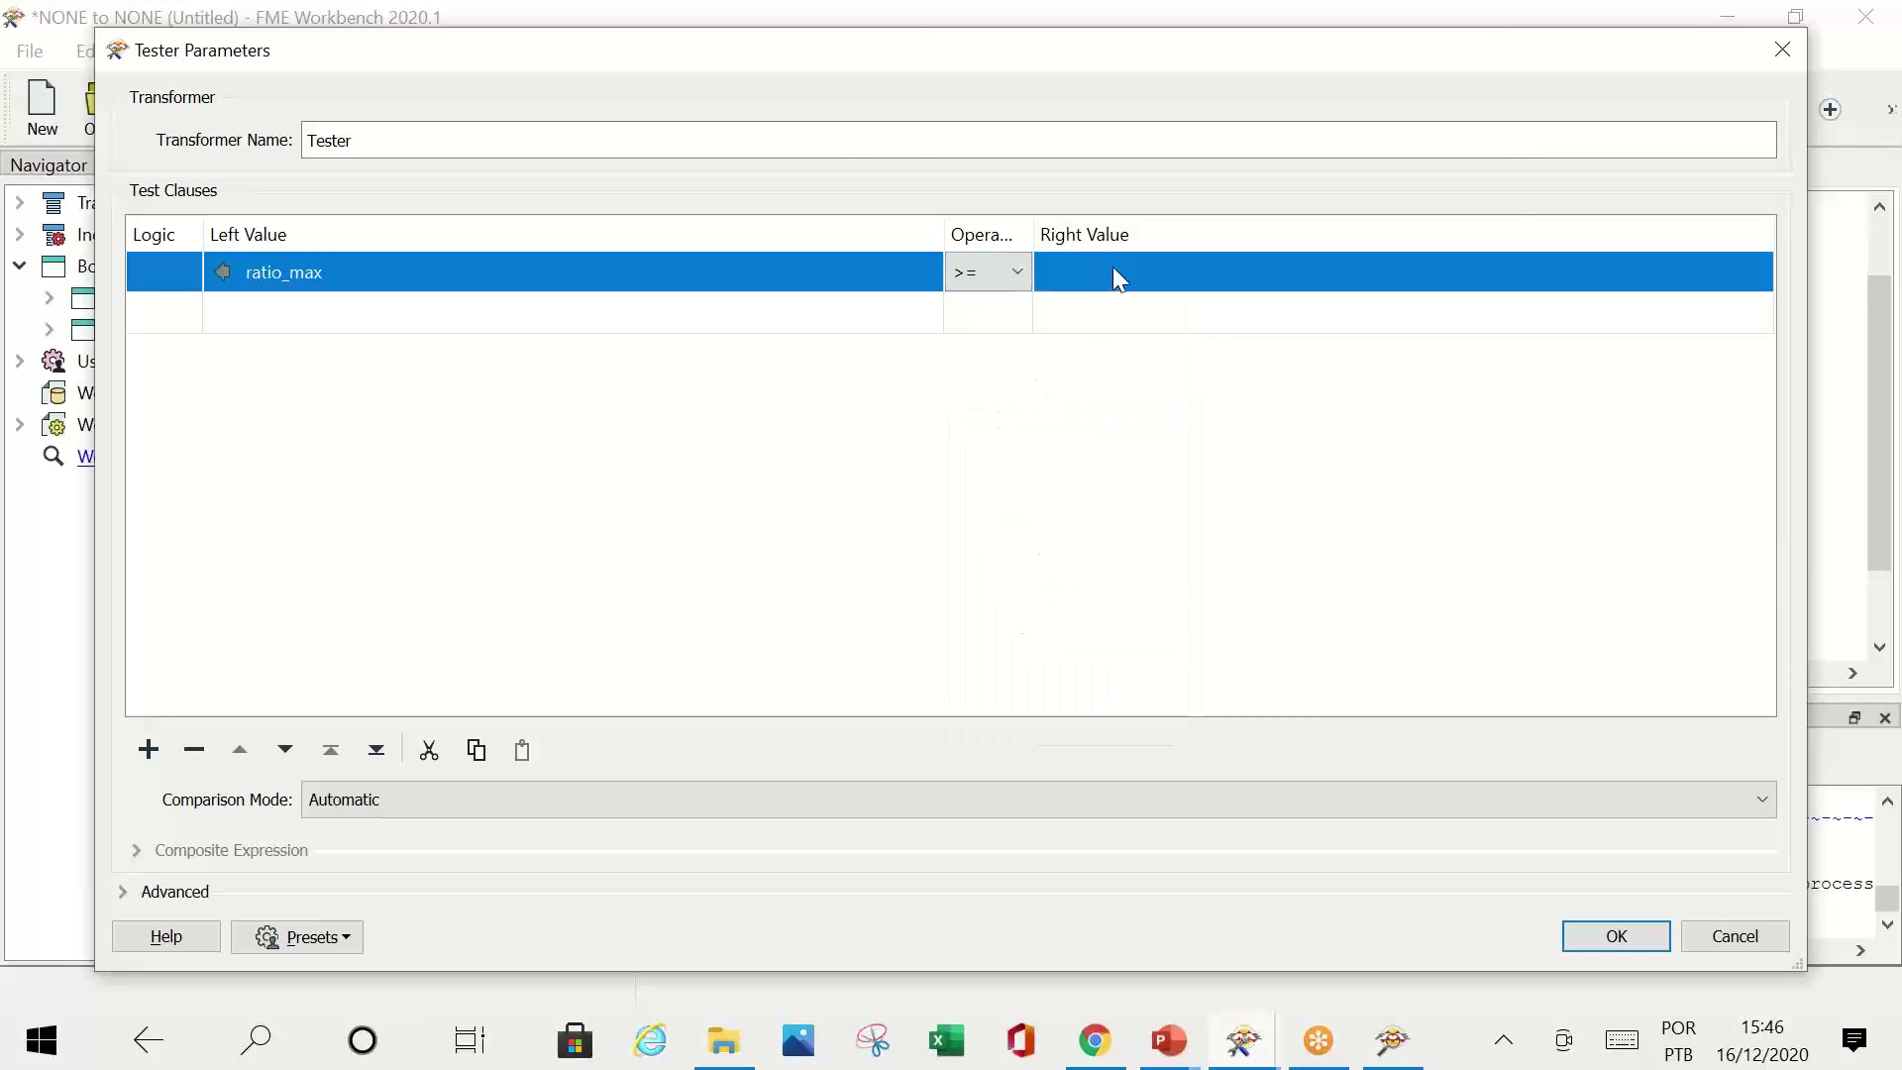
Step: Set the test clause's right value to 0.90 and accept the Tester parameters
left_click(1114, 268)
type("0.")
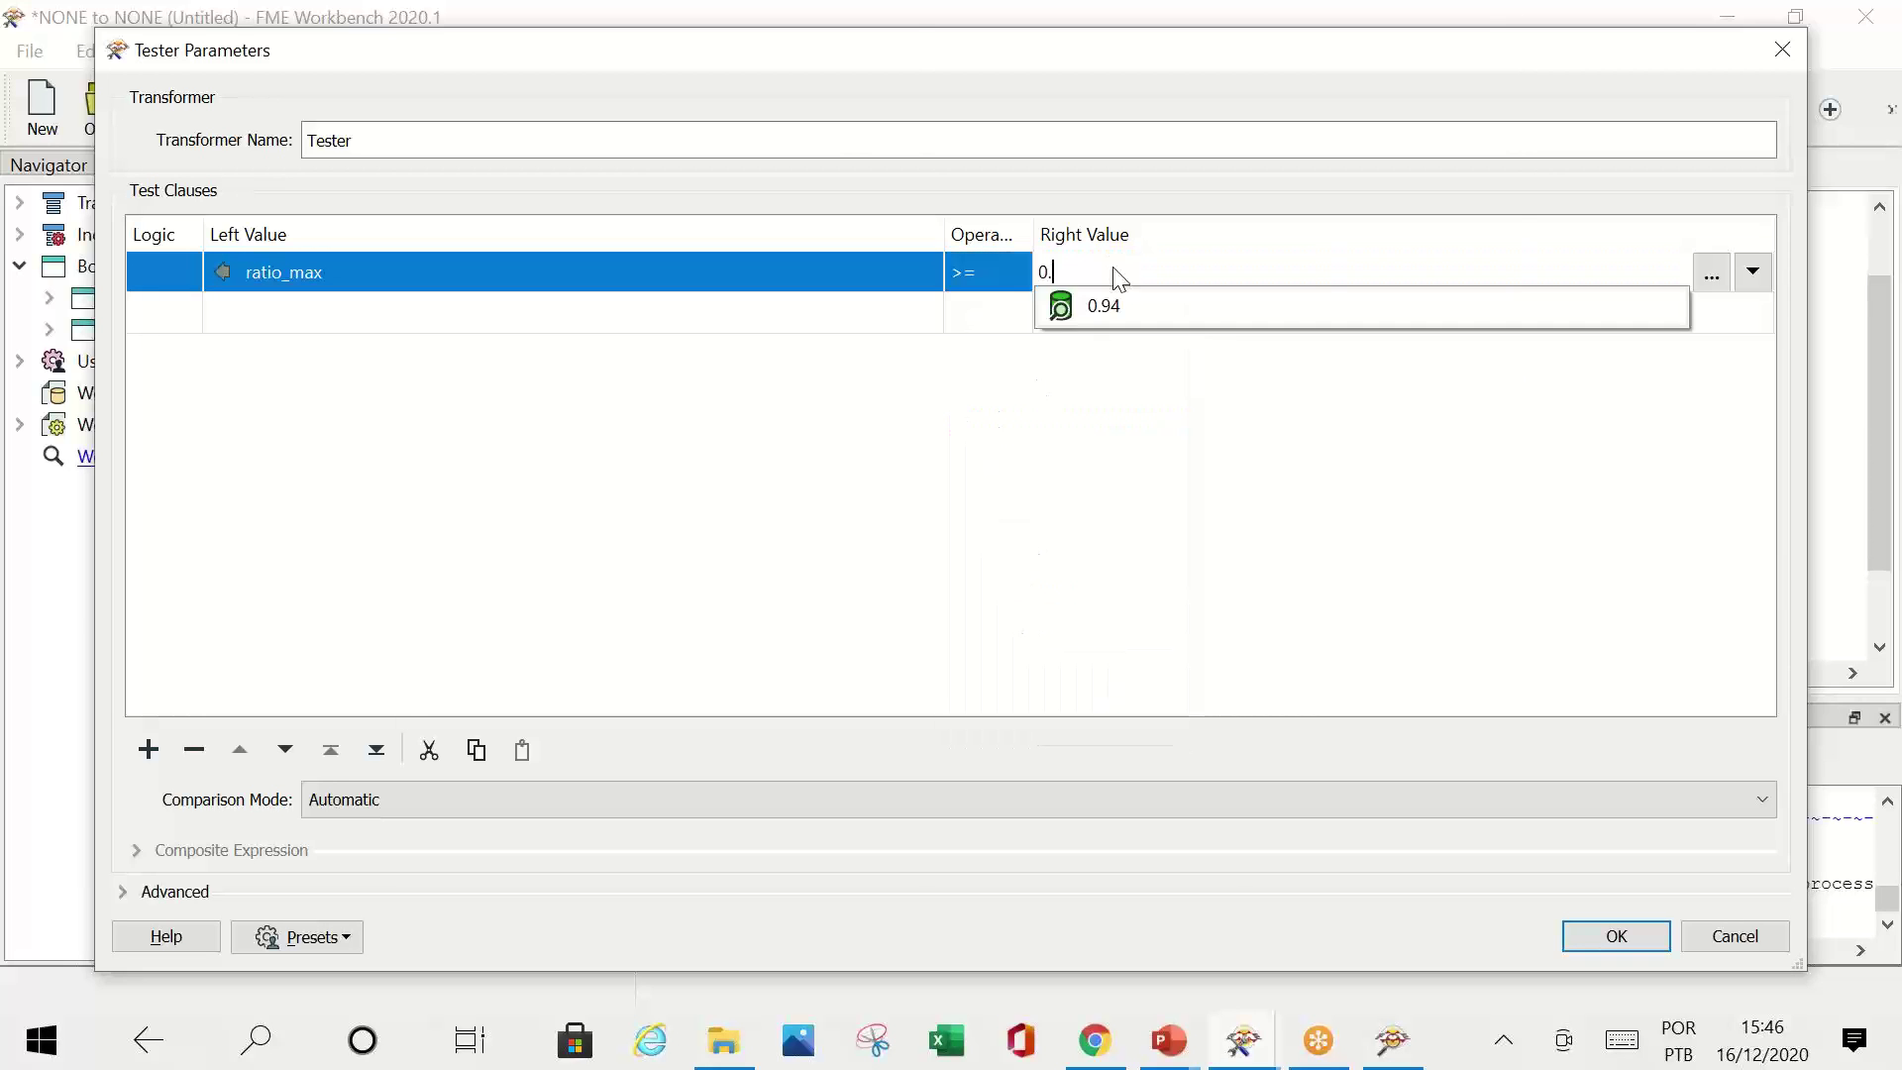
type("0")
key("BackSpace")
type("90")
left_click(1511, 1039)
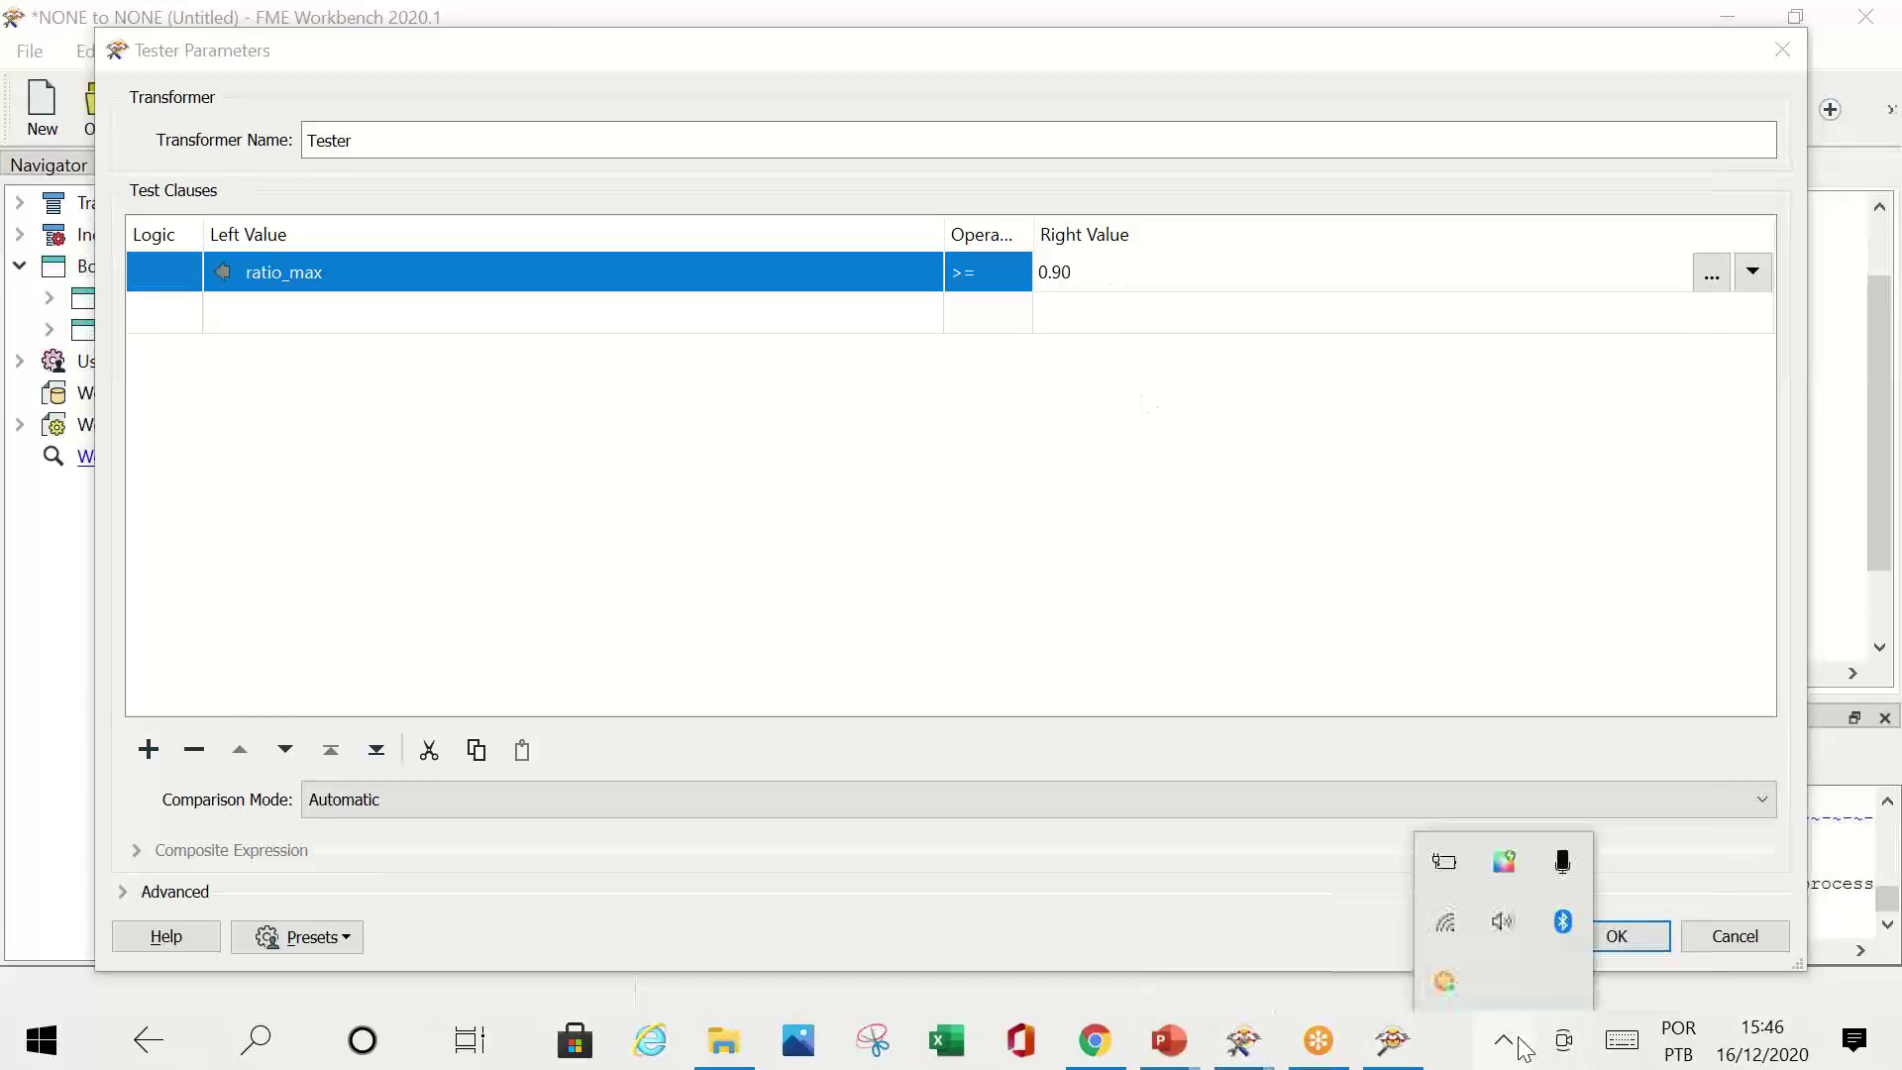
left_click(1505, 1040)
left_click(1623, 939)
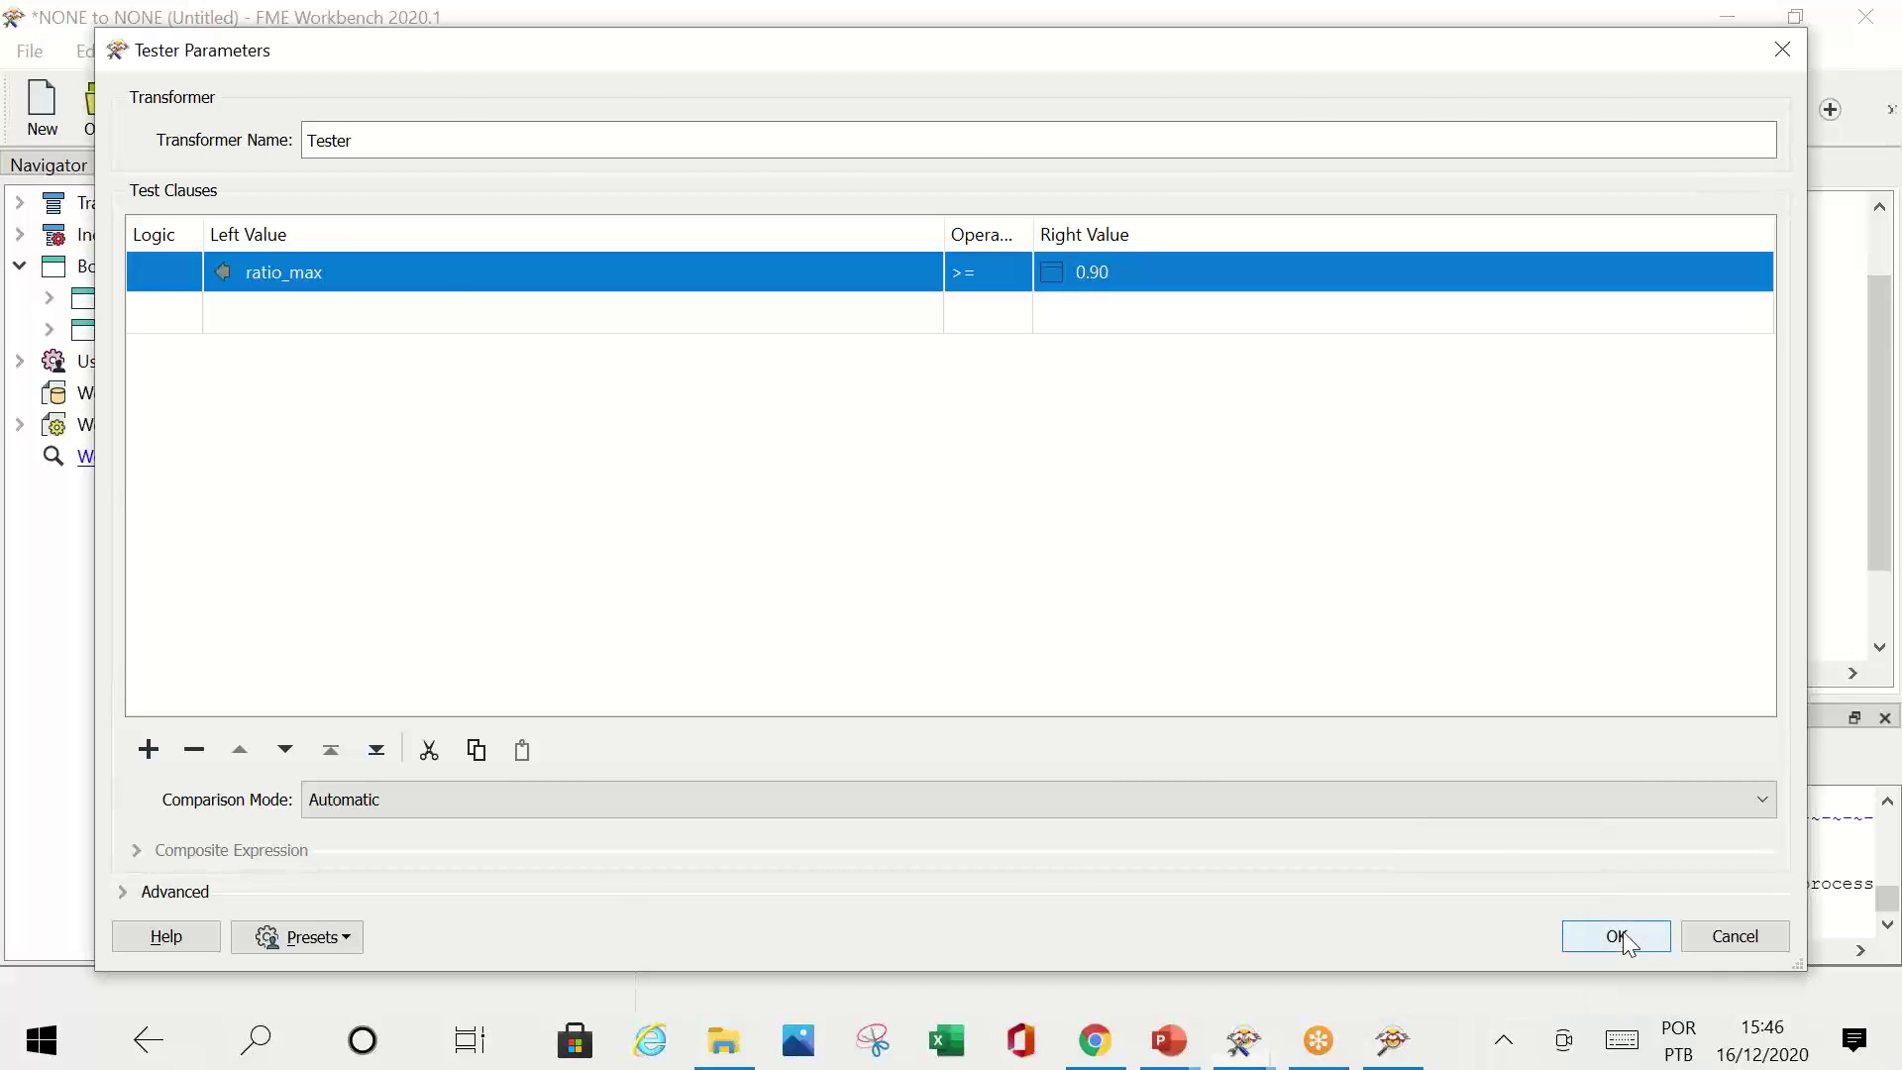
Step: Run the workspace up to the Tester and move the Tester closer to FuzzyStringCompareFrom2Datasets
left_click(1600, 335)
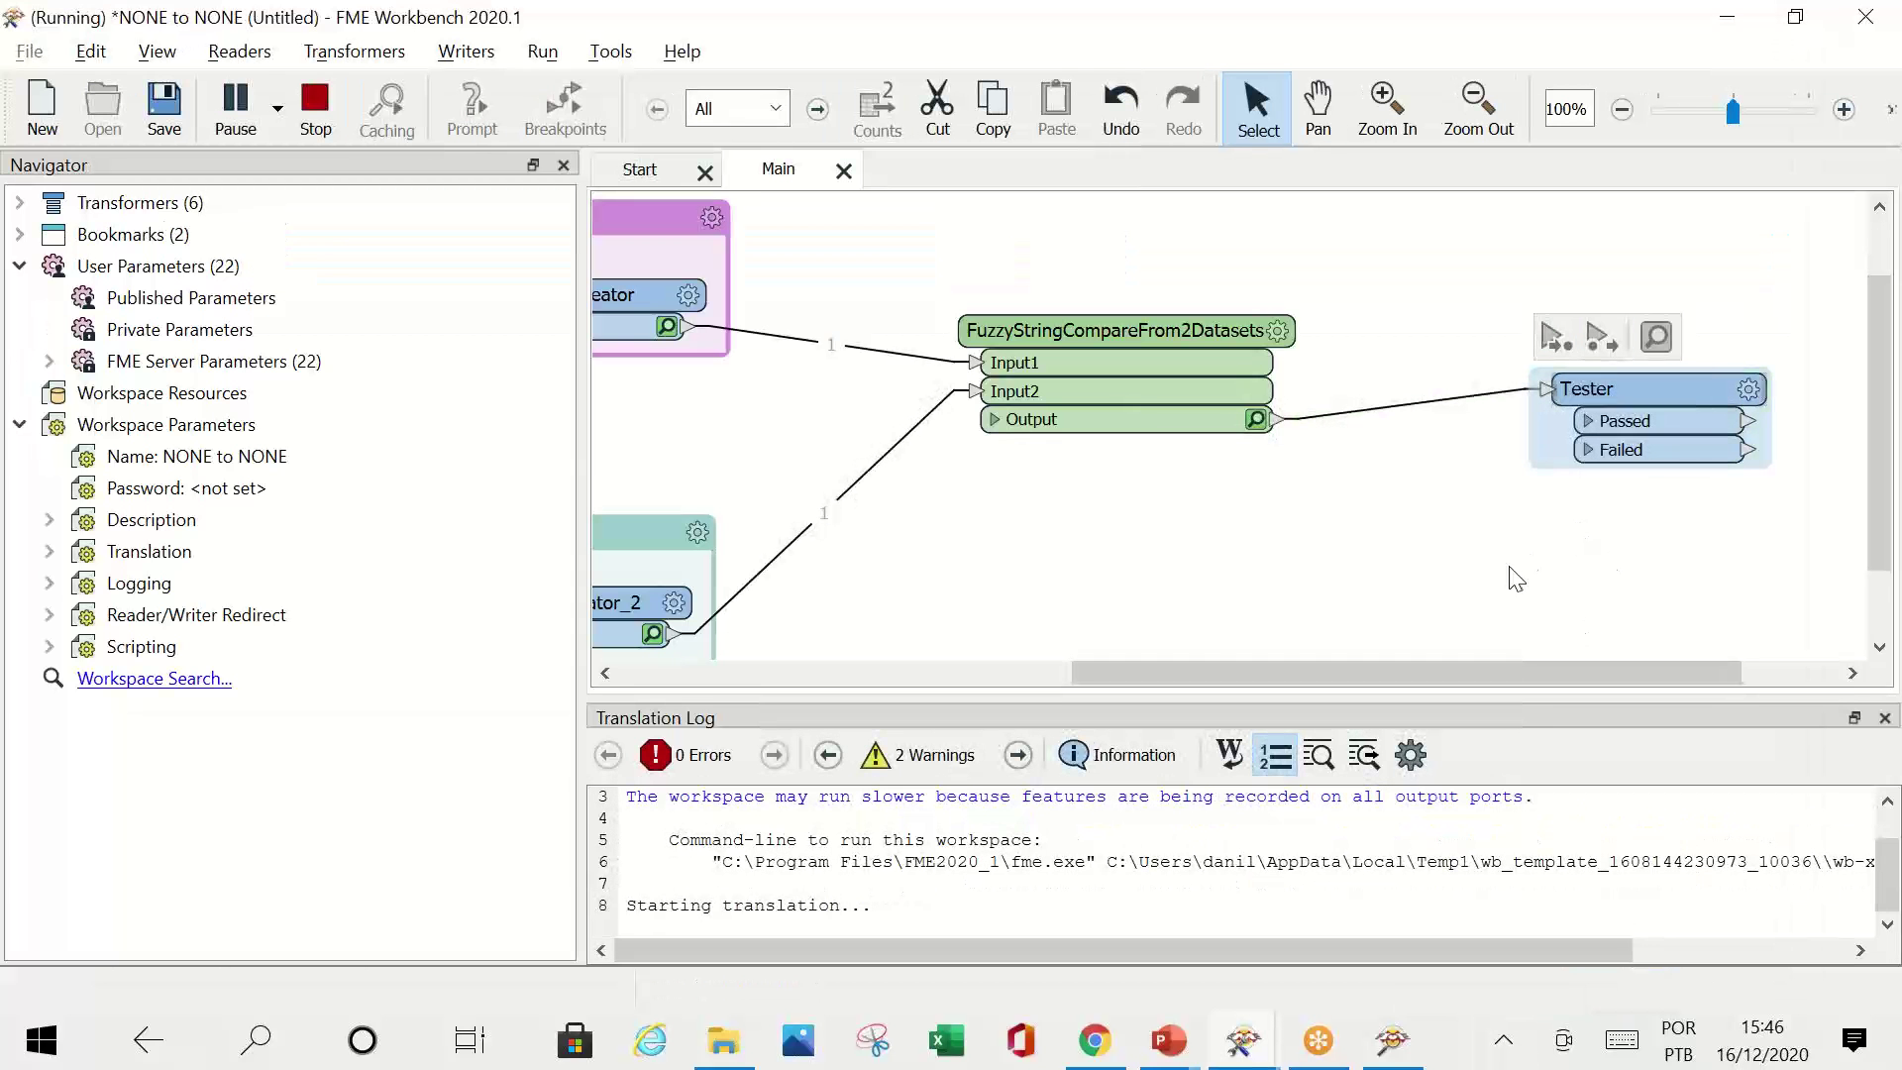
left_click_drag(1691, 424, 1585, 376)
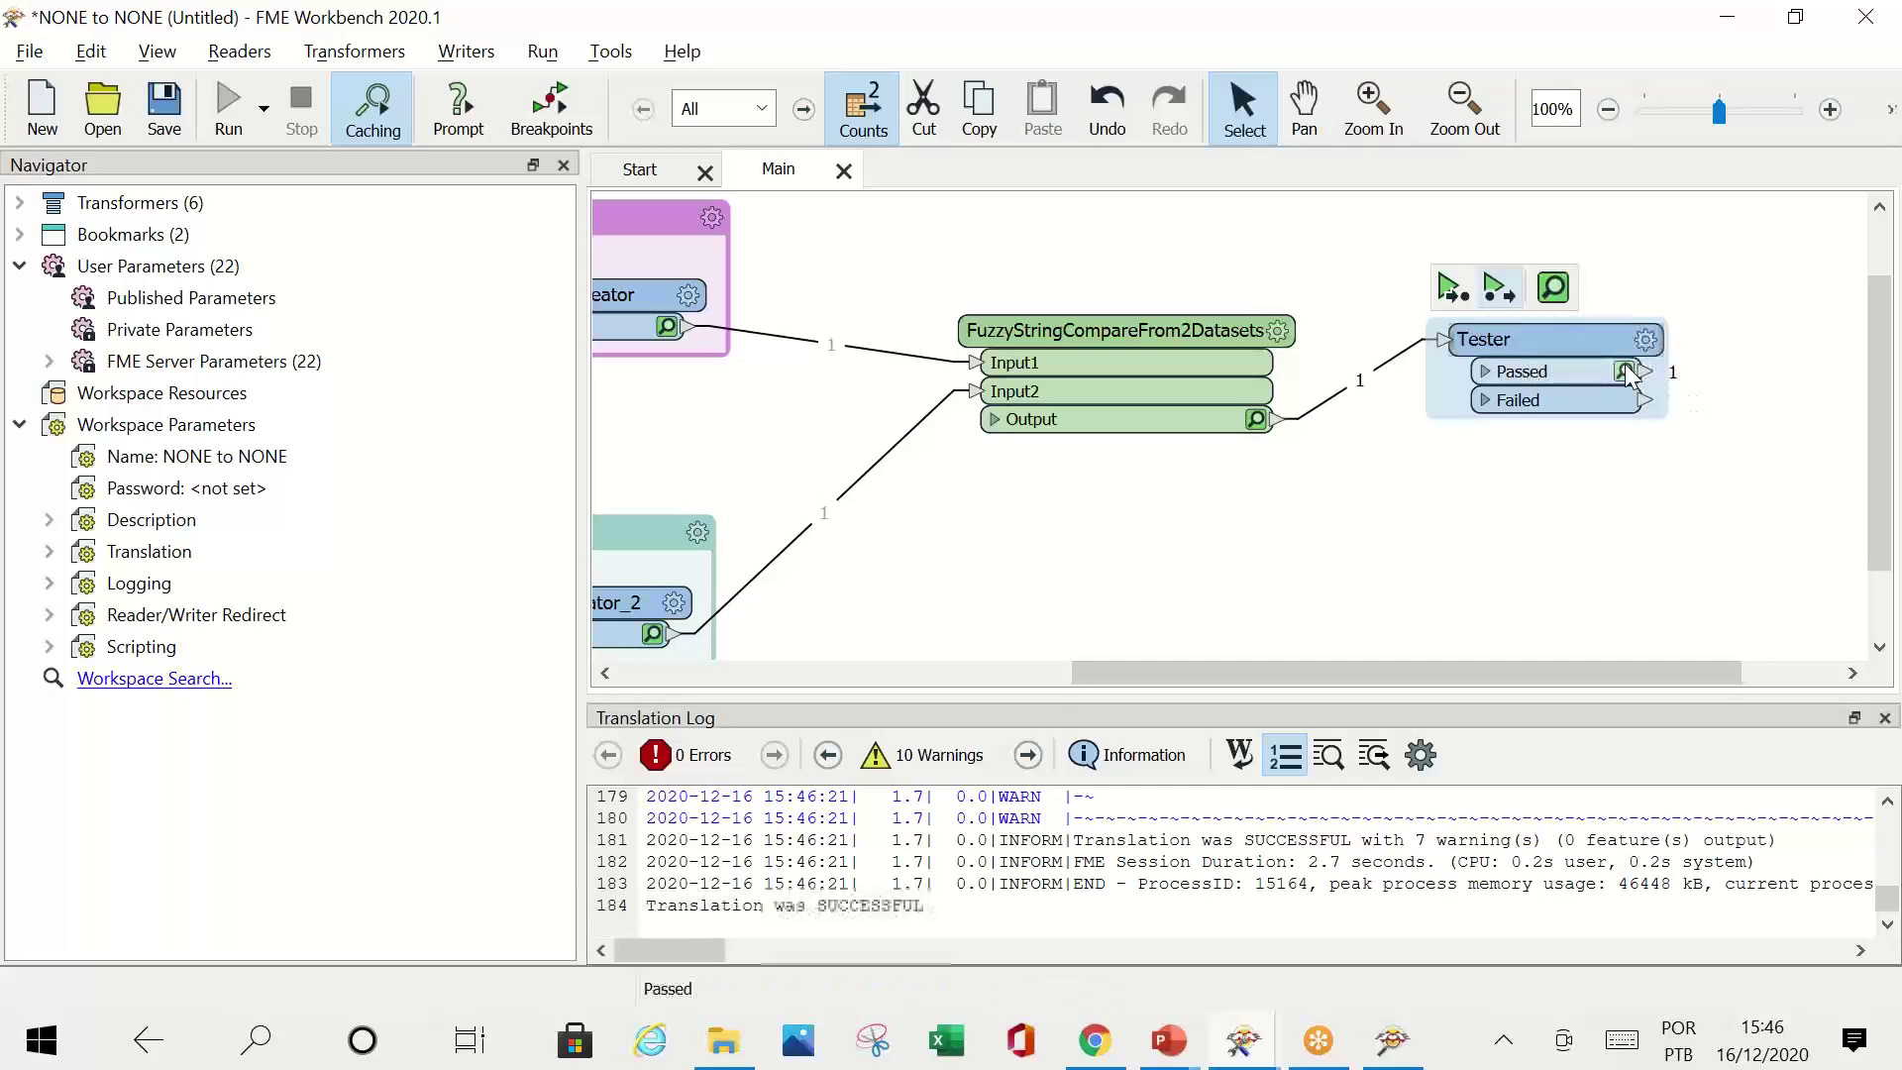
Step: Inspect the Tester's Passed features in FME Data Inspector and check the row's ratio_max and String_2_matched_max values
left_click(1626, 371)
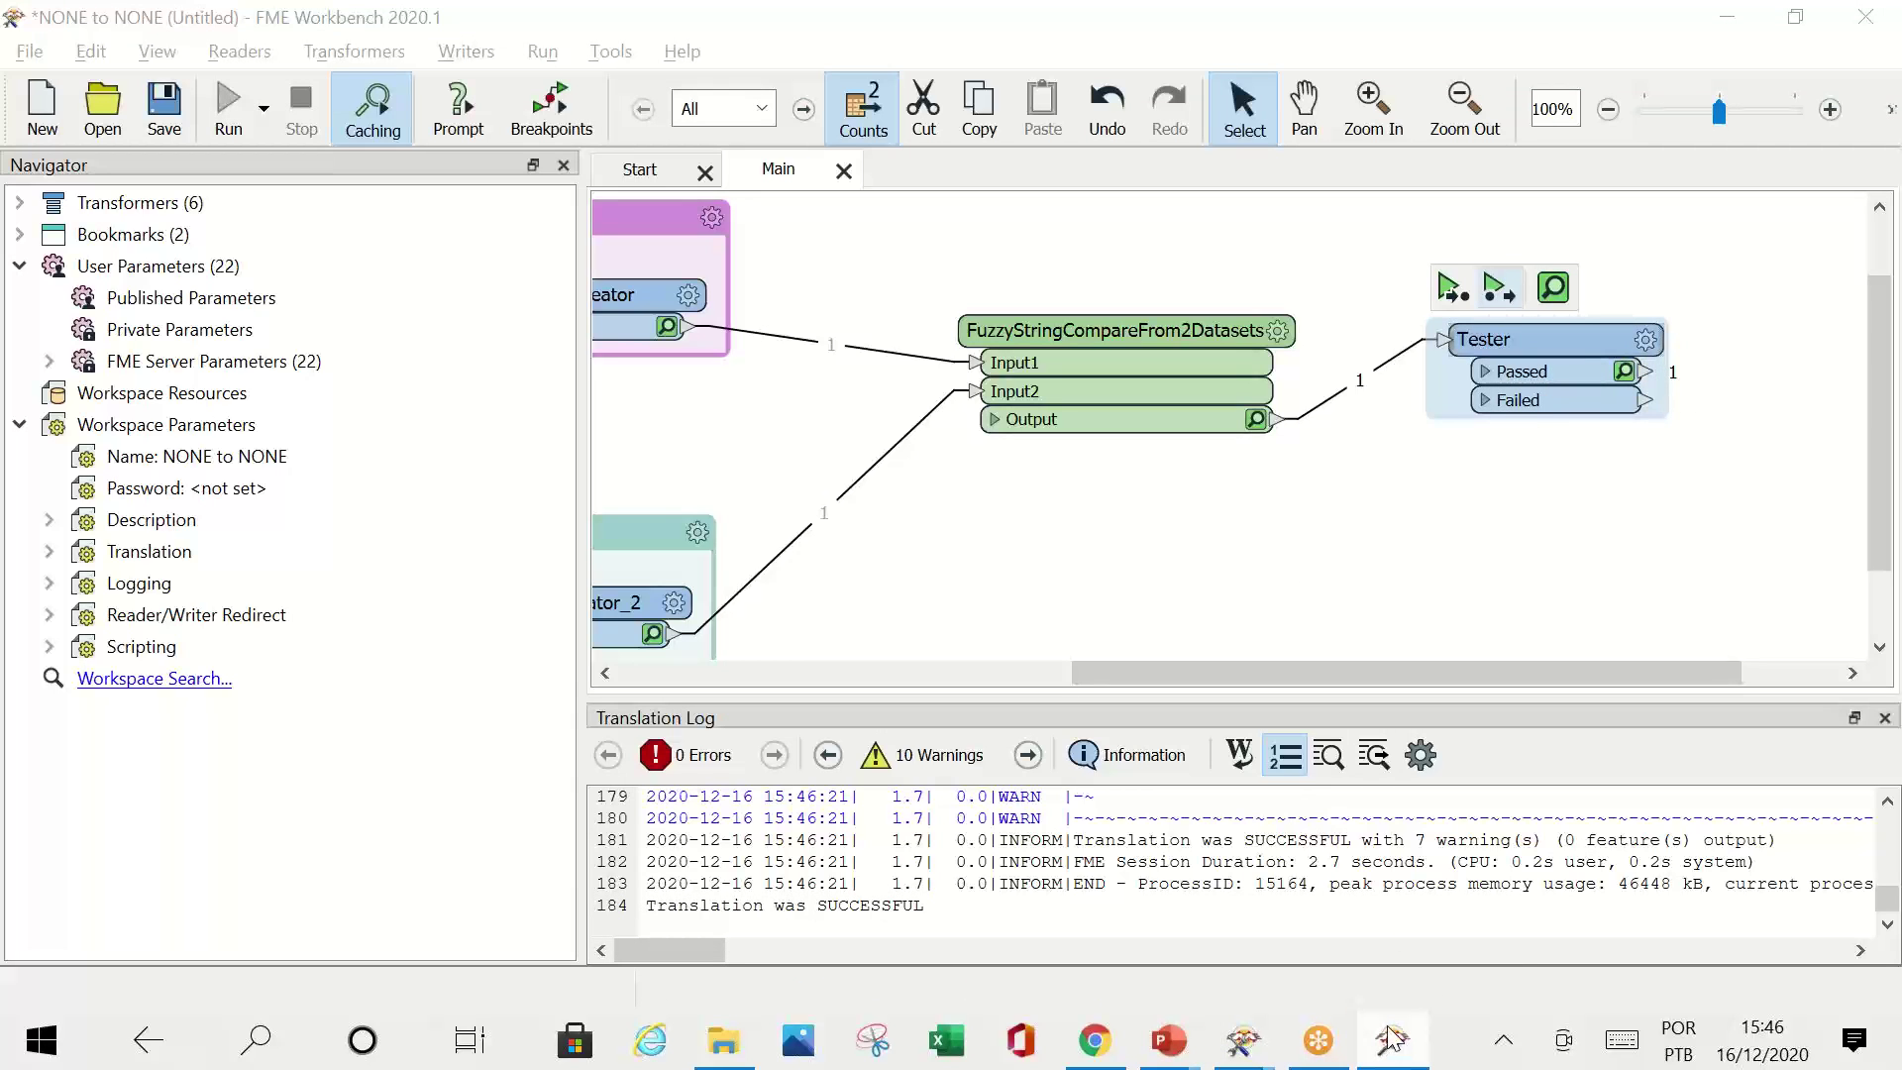
left_click(1507, 1039)
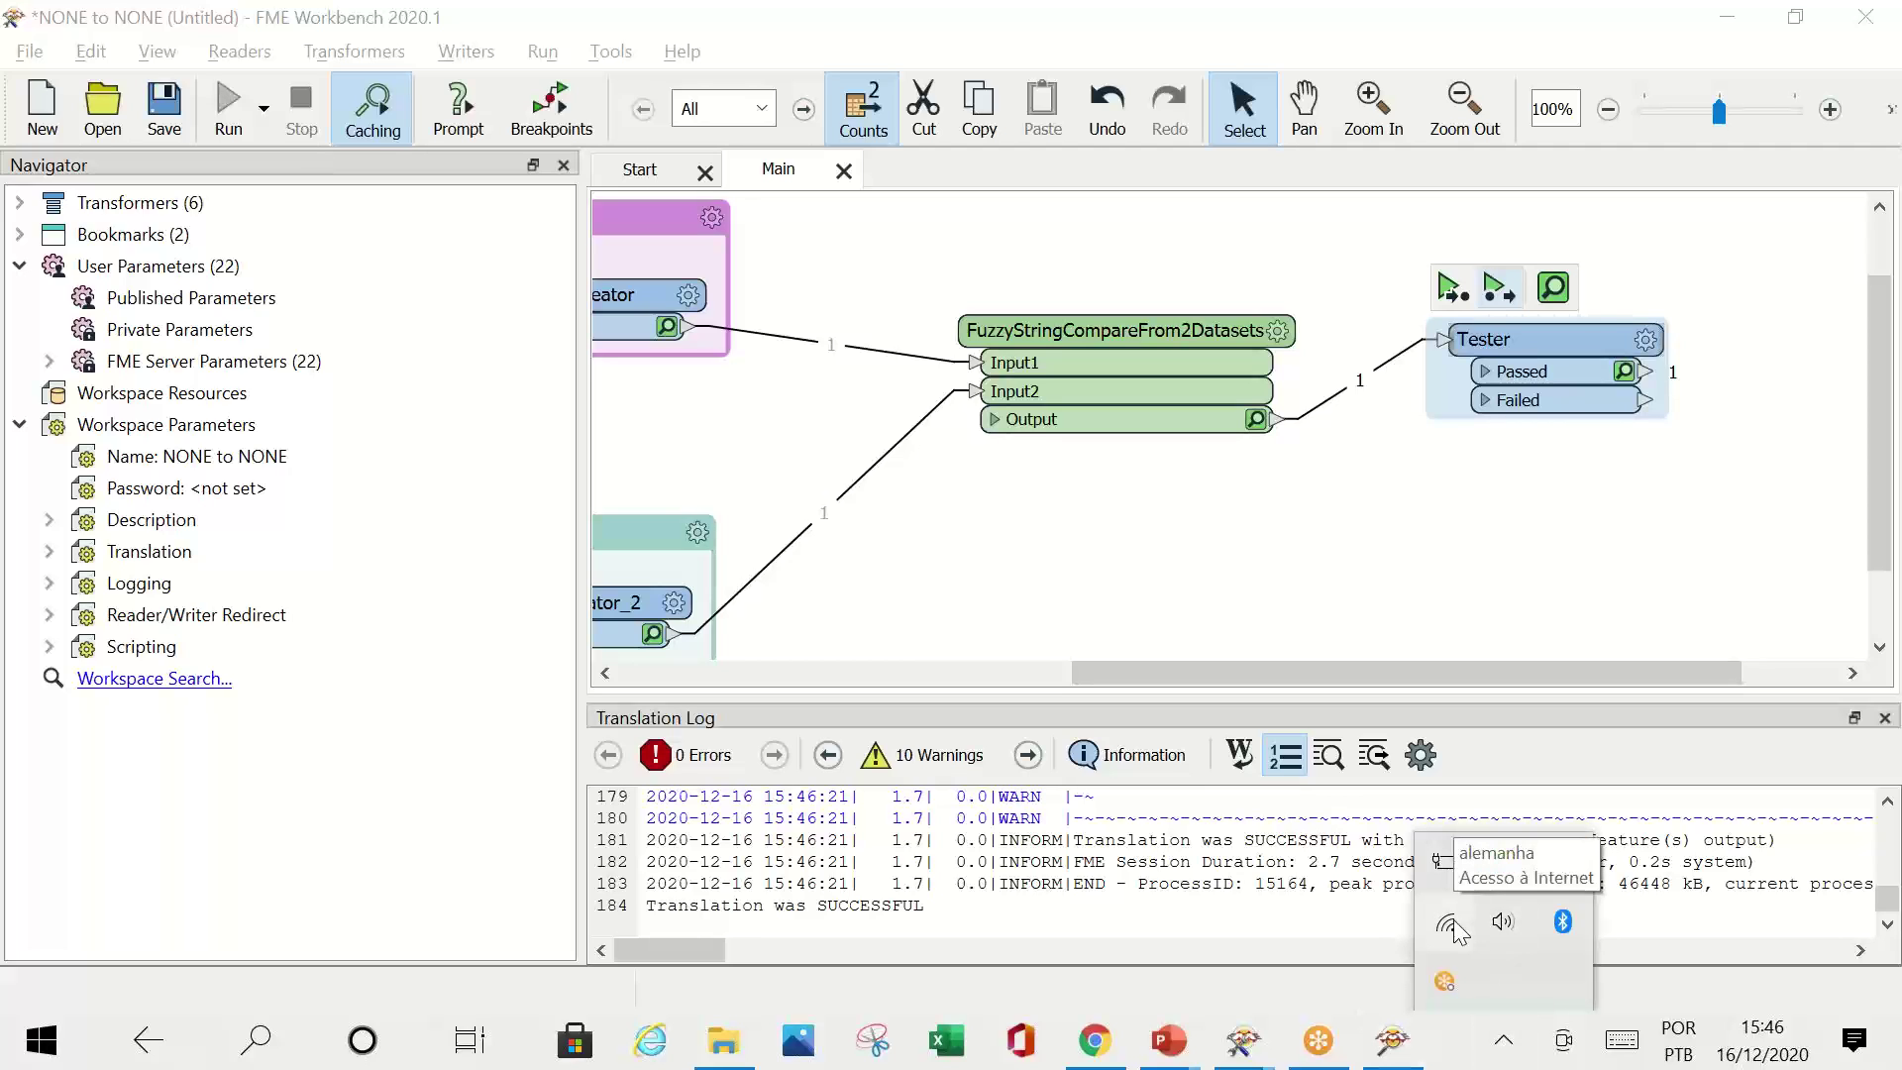
left_click(1288, 44)
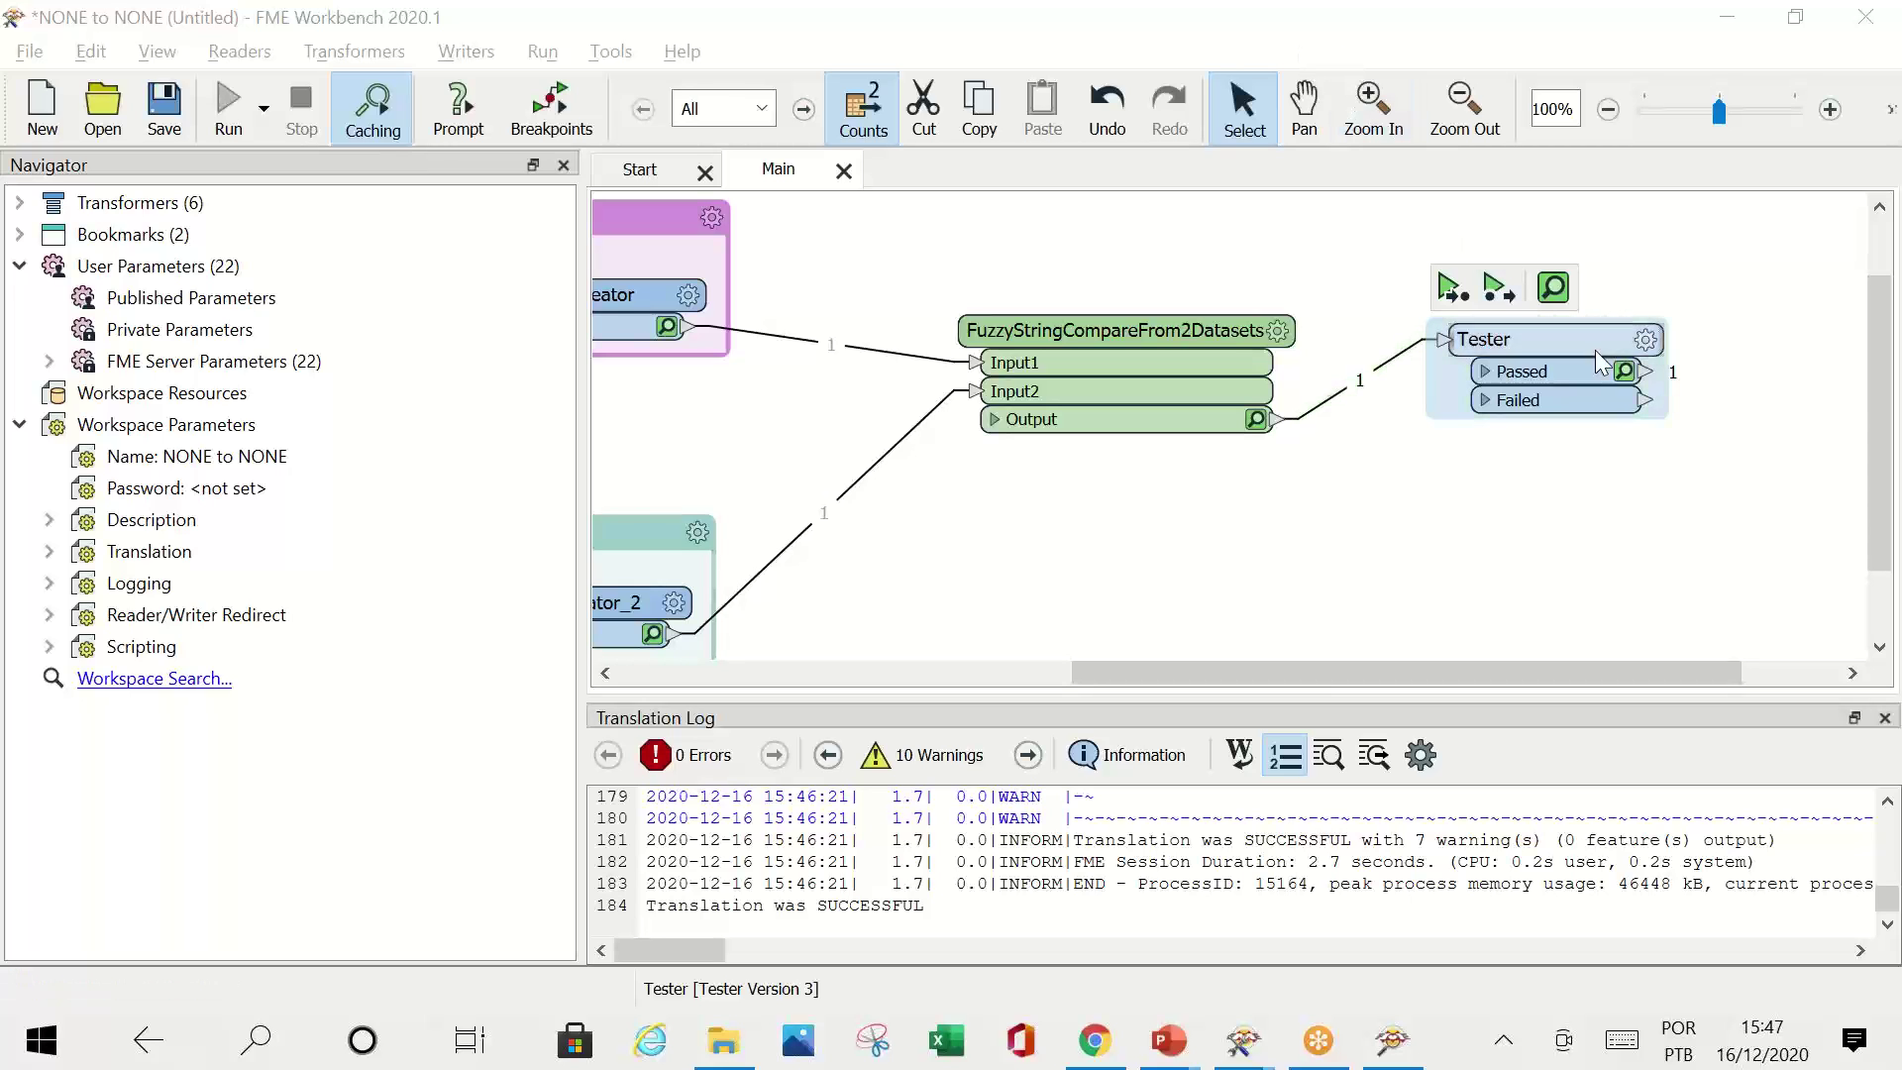
left_click(1625, 373)
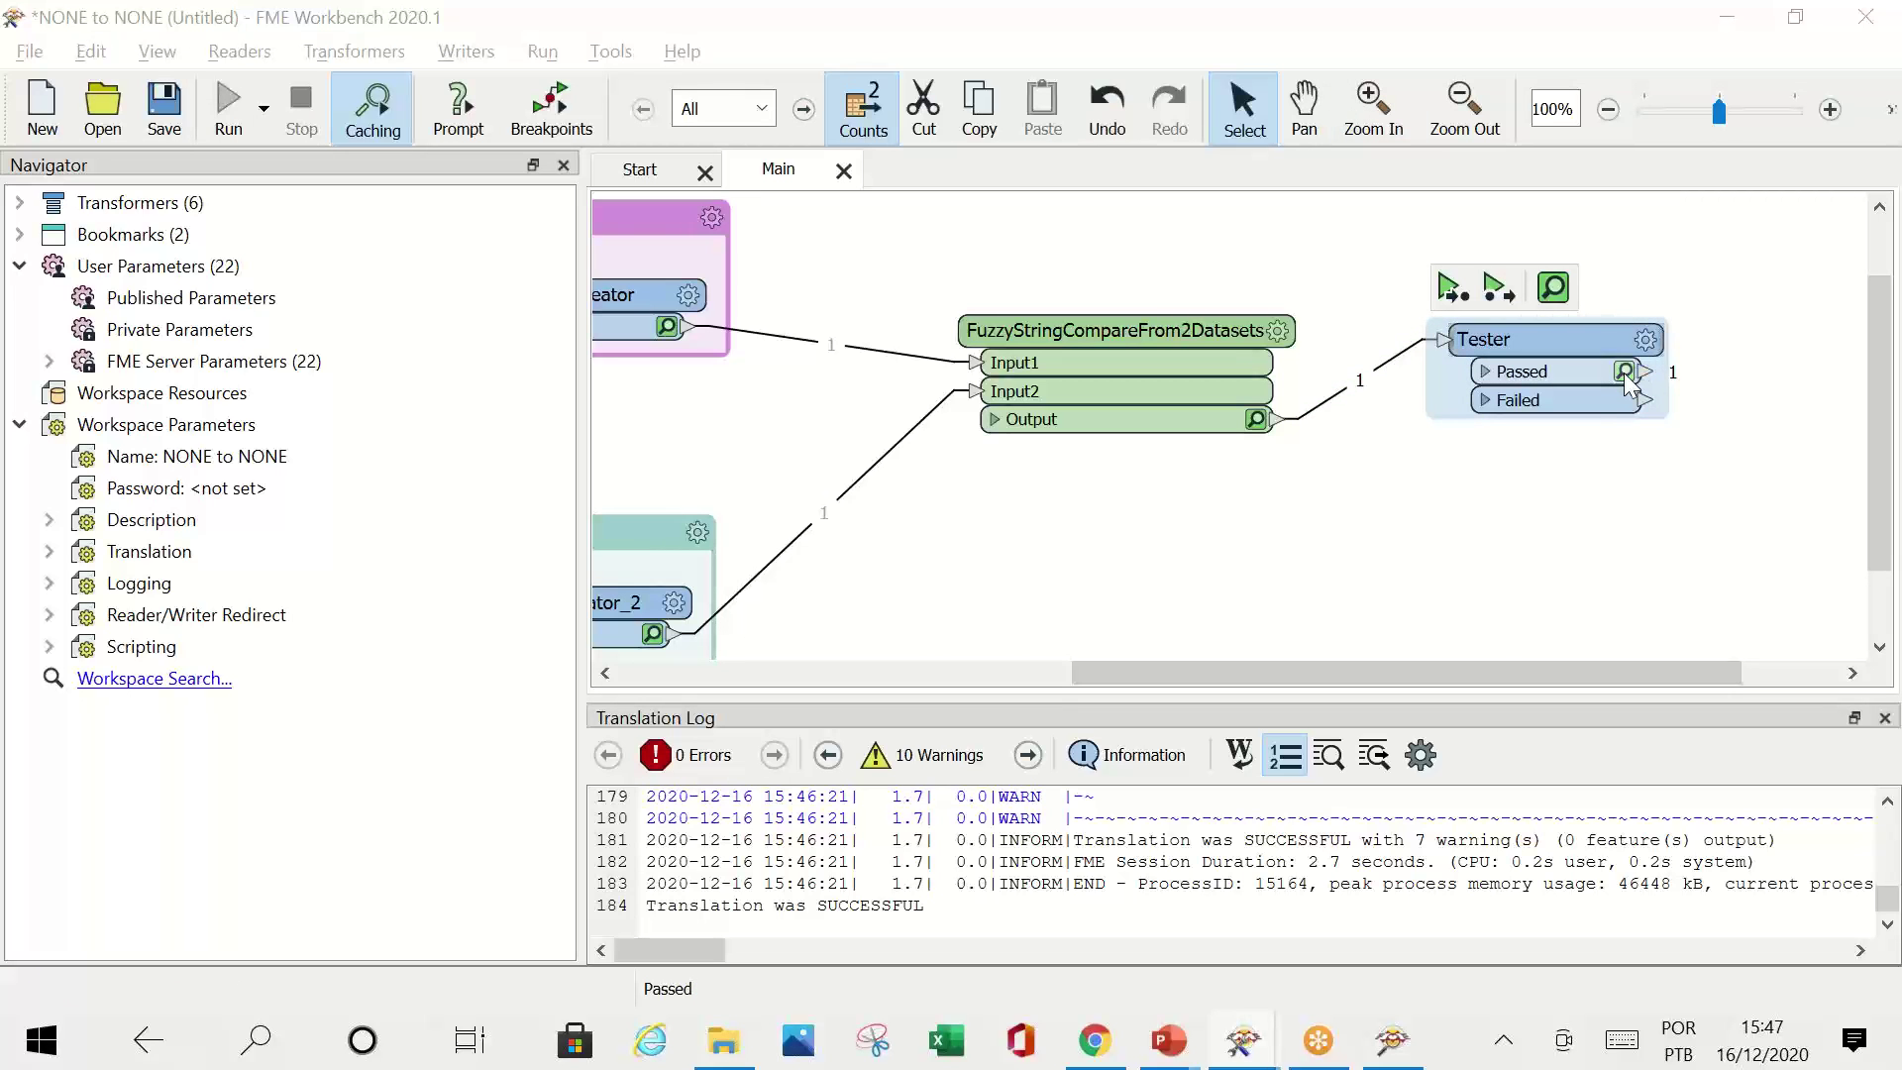
left_click(1393, 1043)
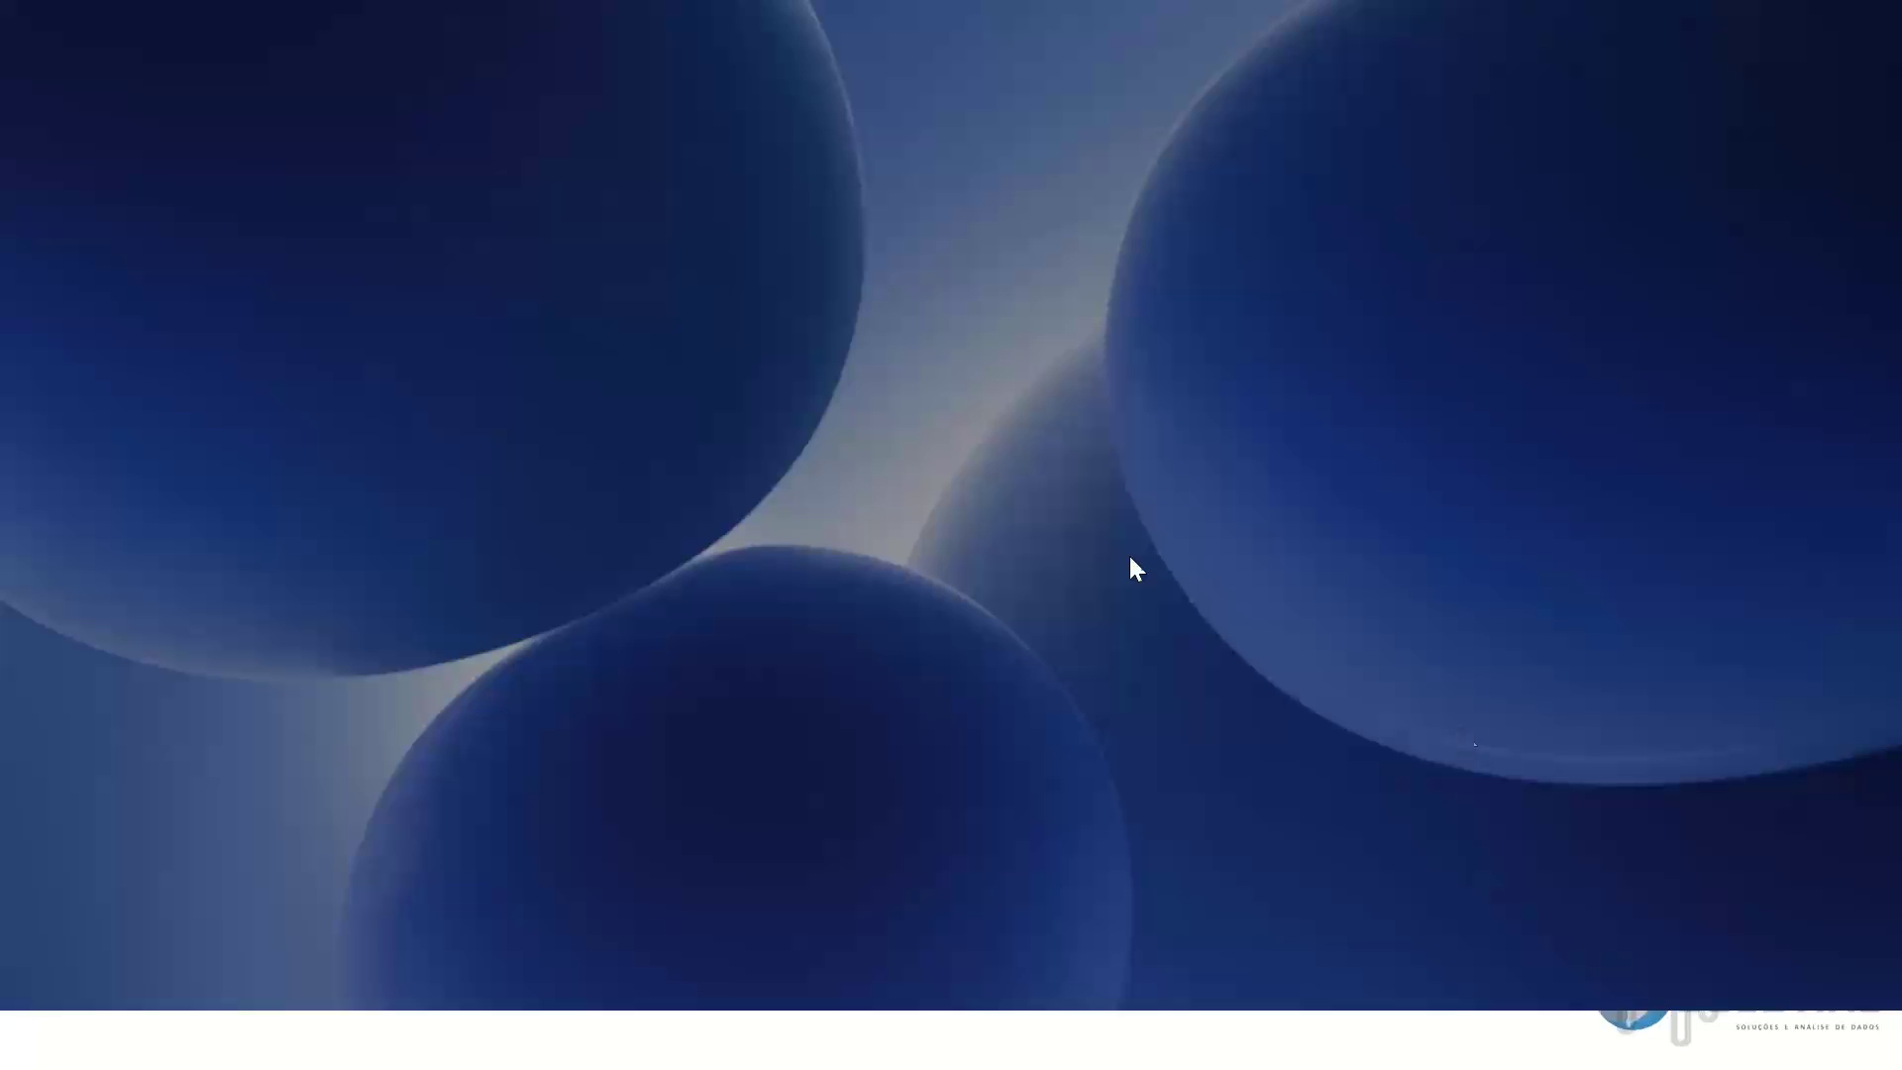
left_click(782, 313)
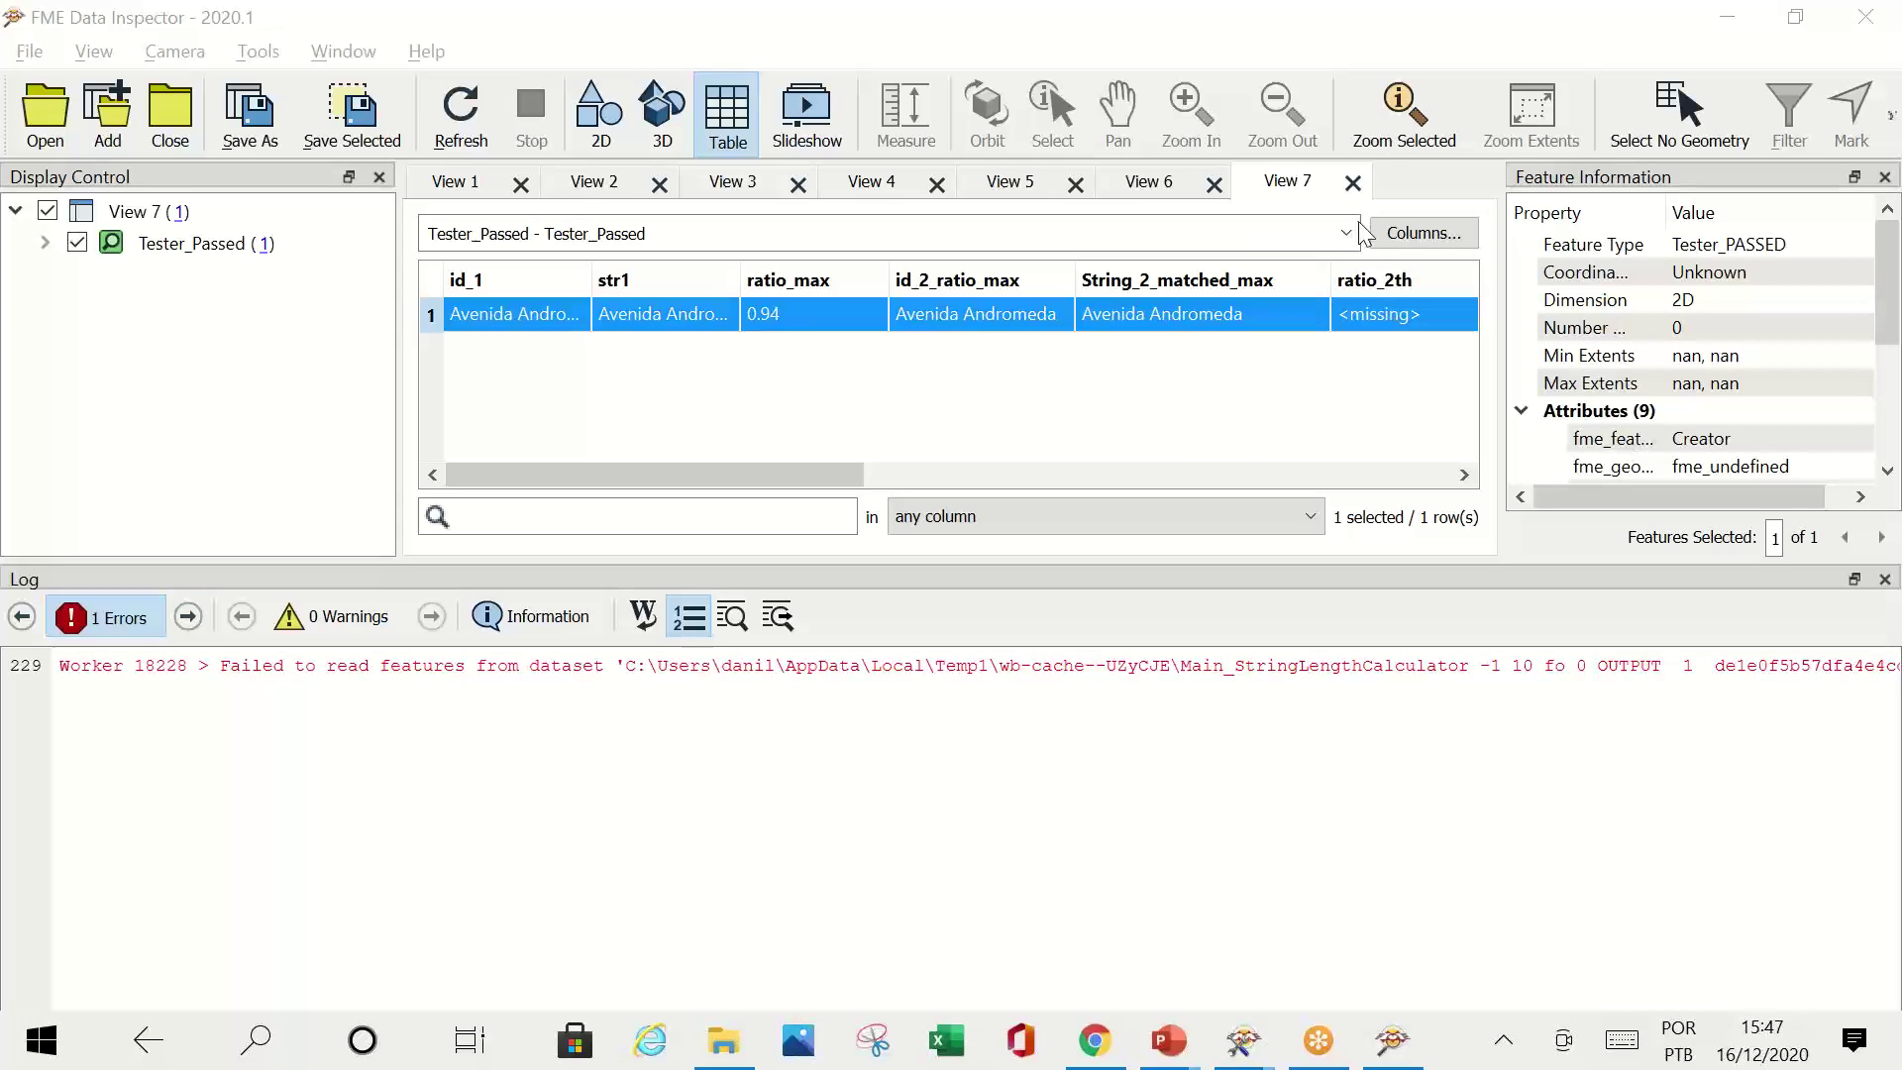
left_click(1273, 372)
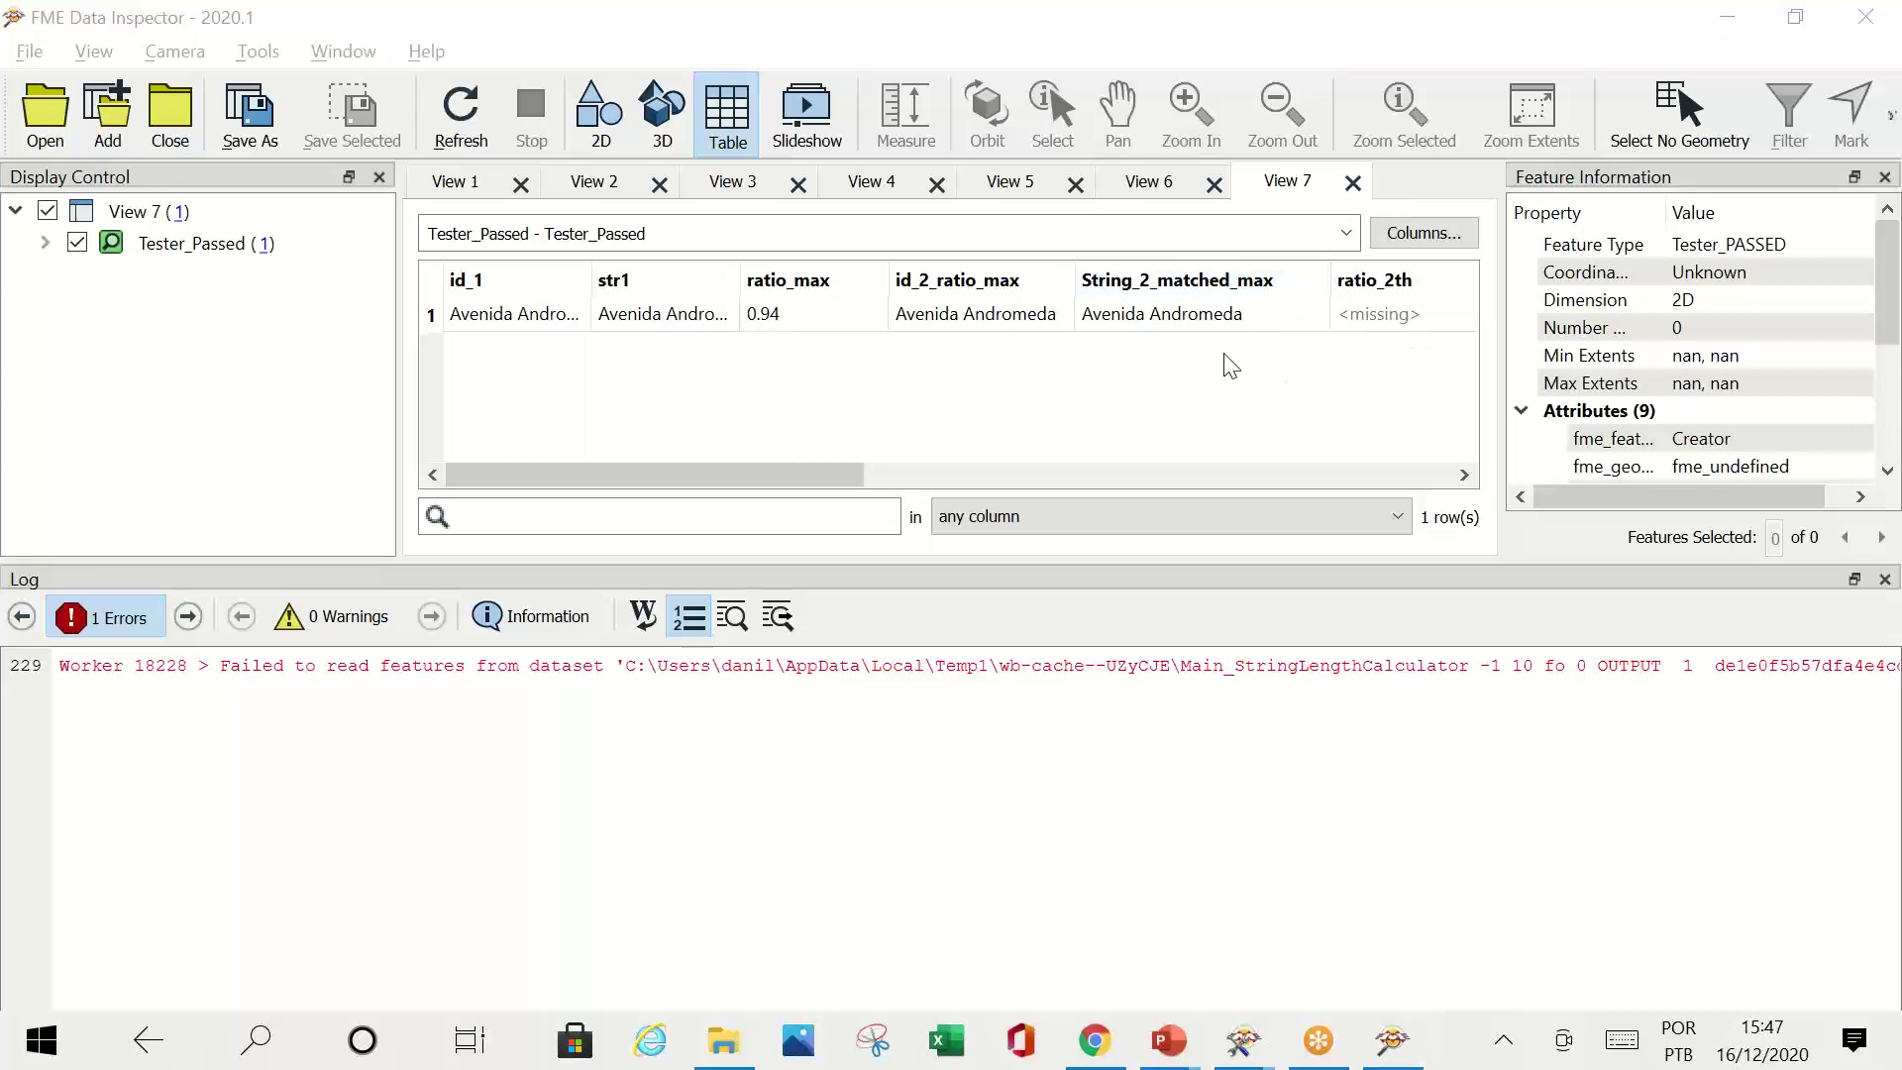
Step: Switch back to the FME Workbench workspace and show a summary annotation above the Tester
mouse_move(1263, 1051)
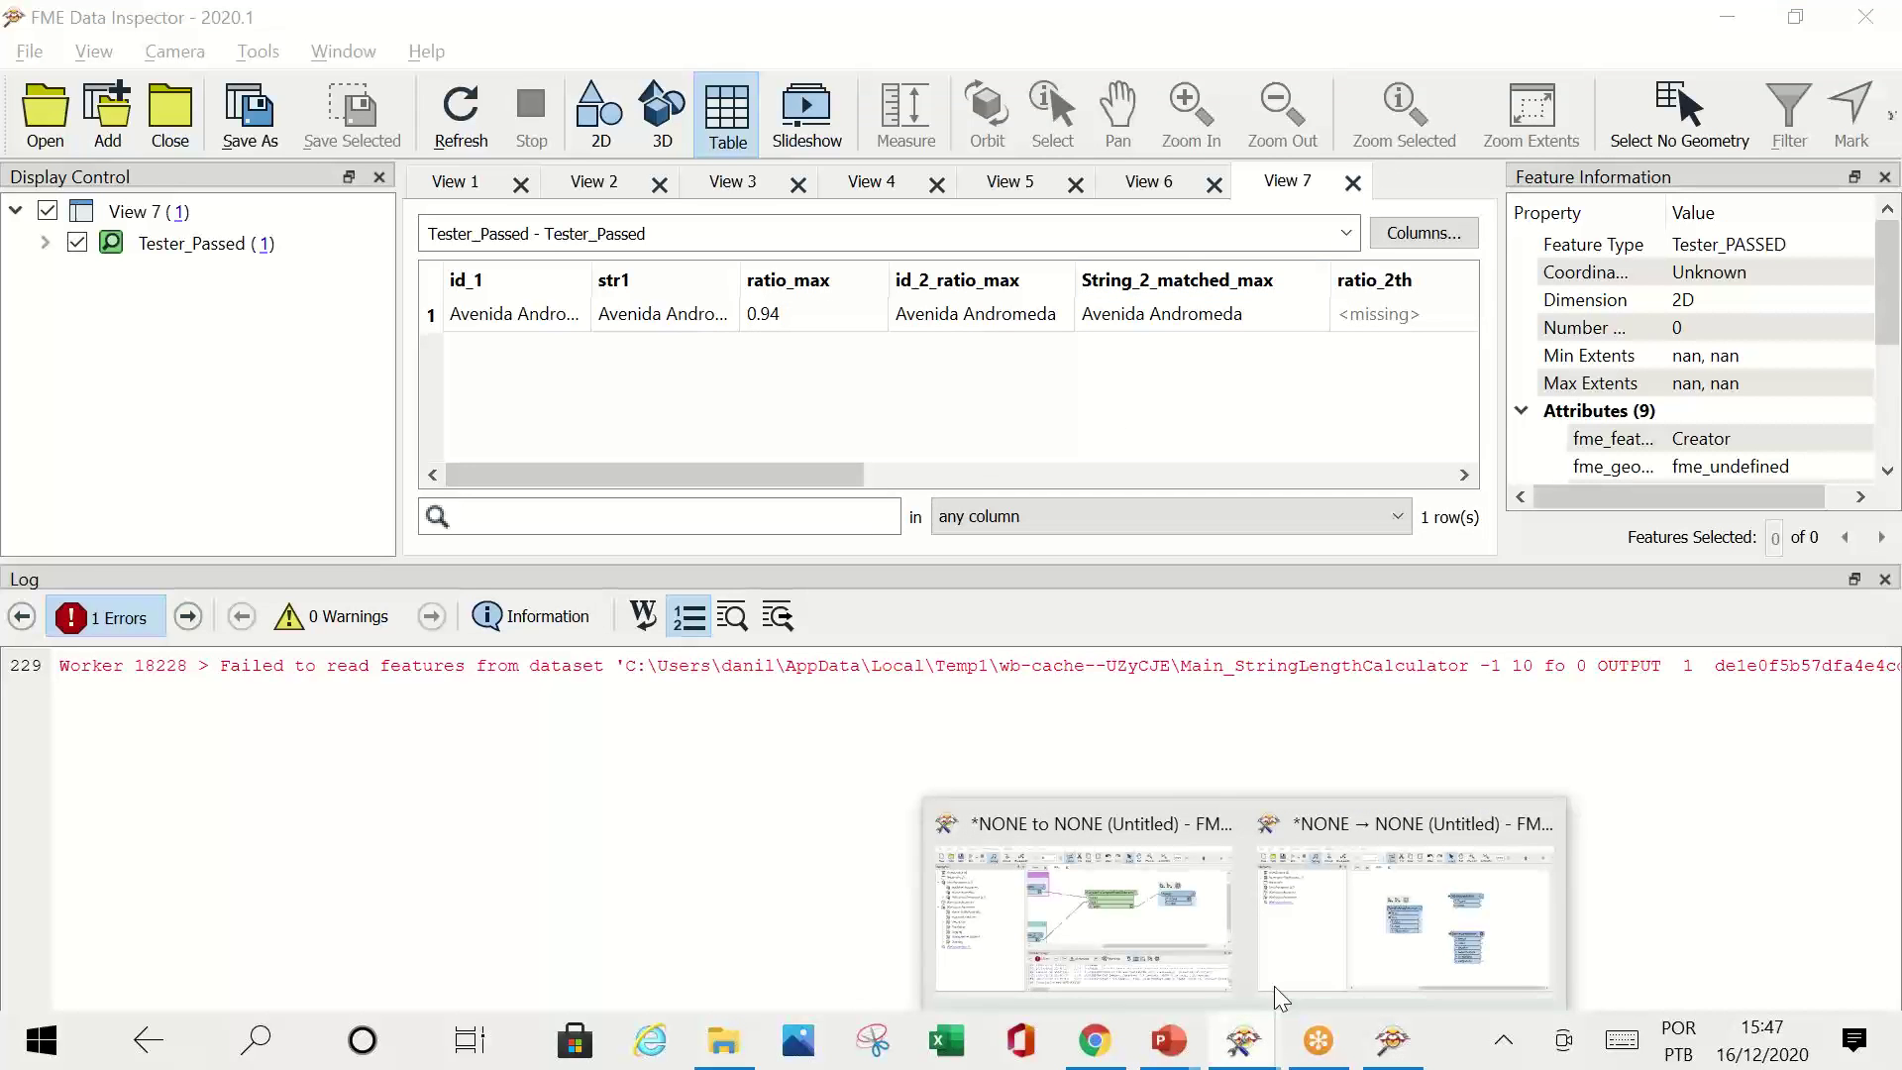
left_click(1152, 916)
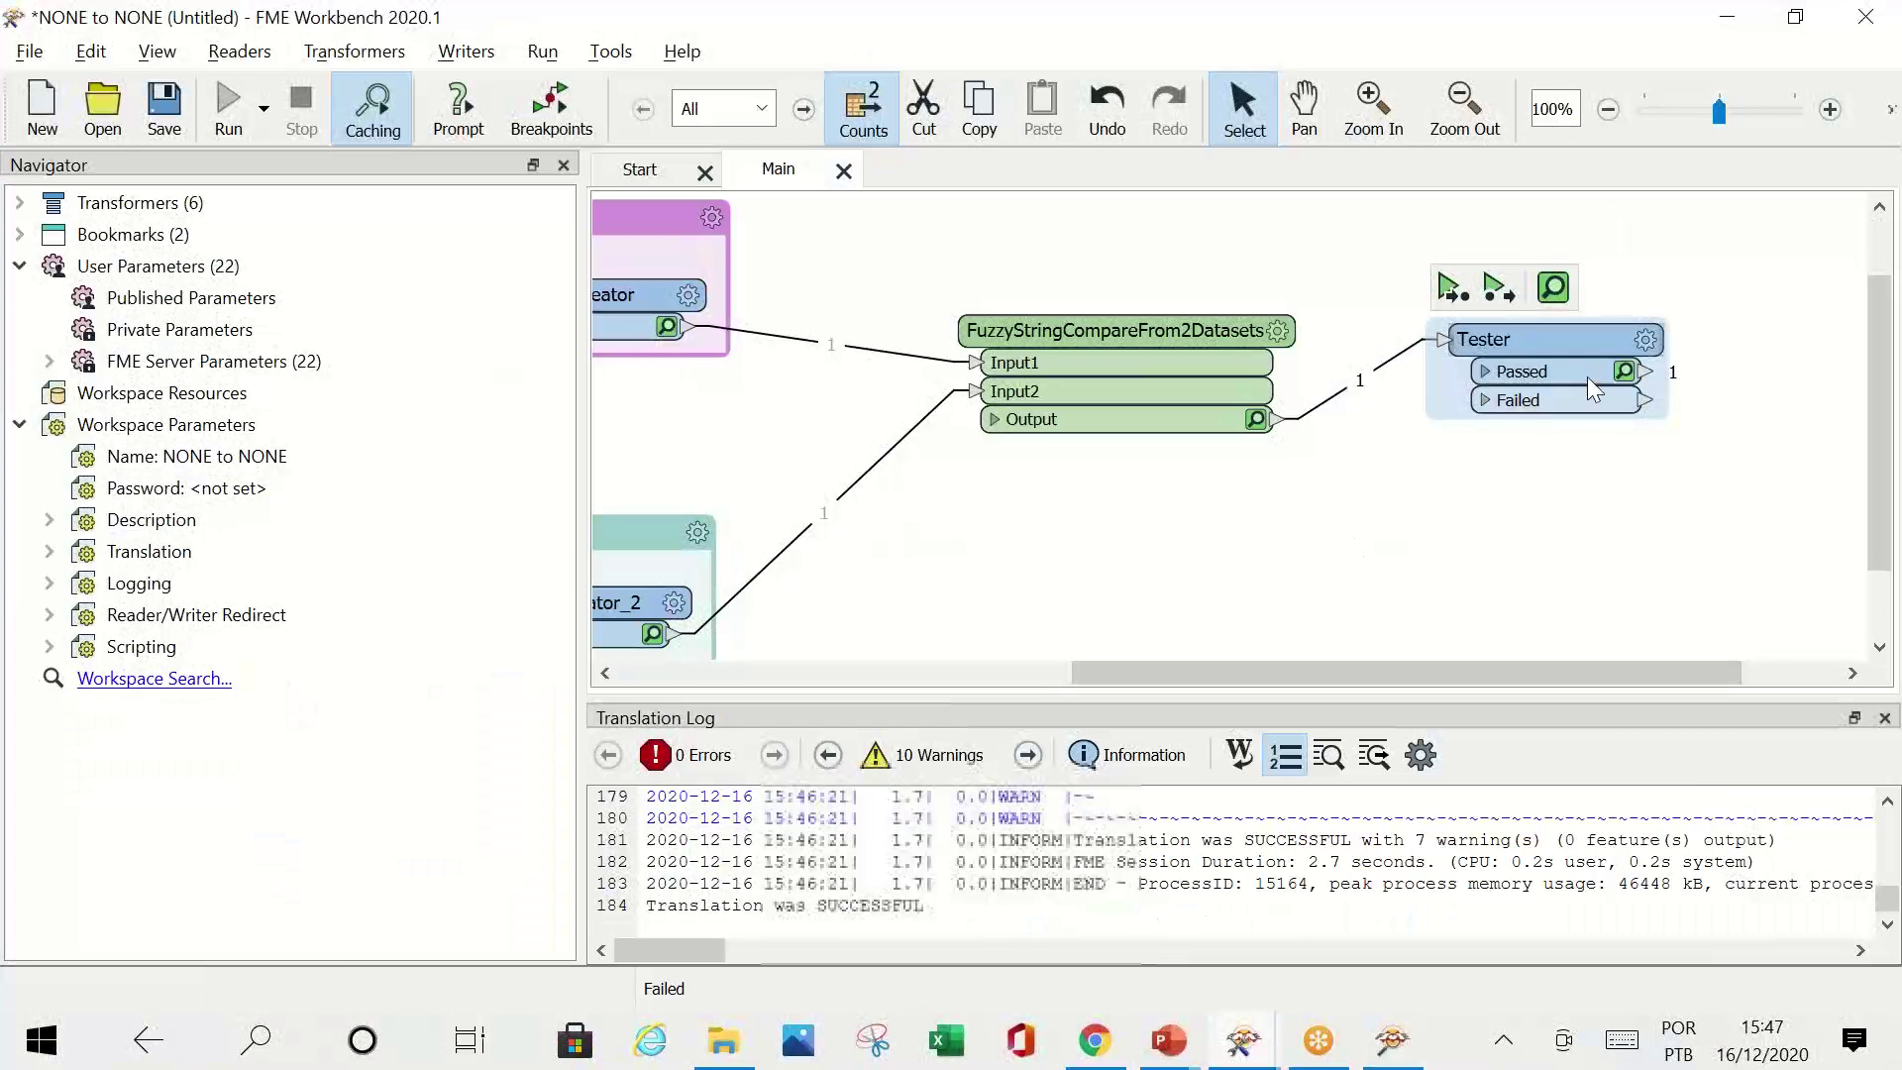
right_click(1575, 337)
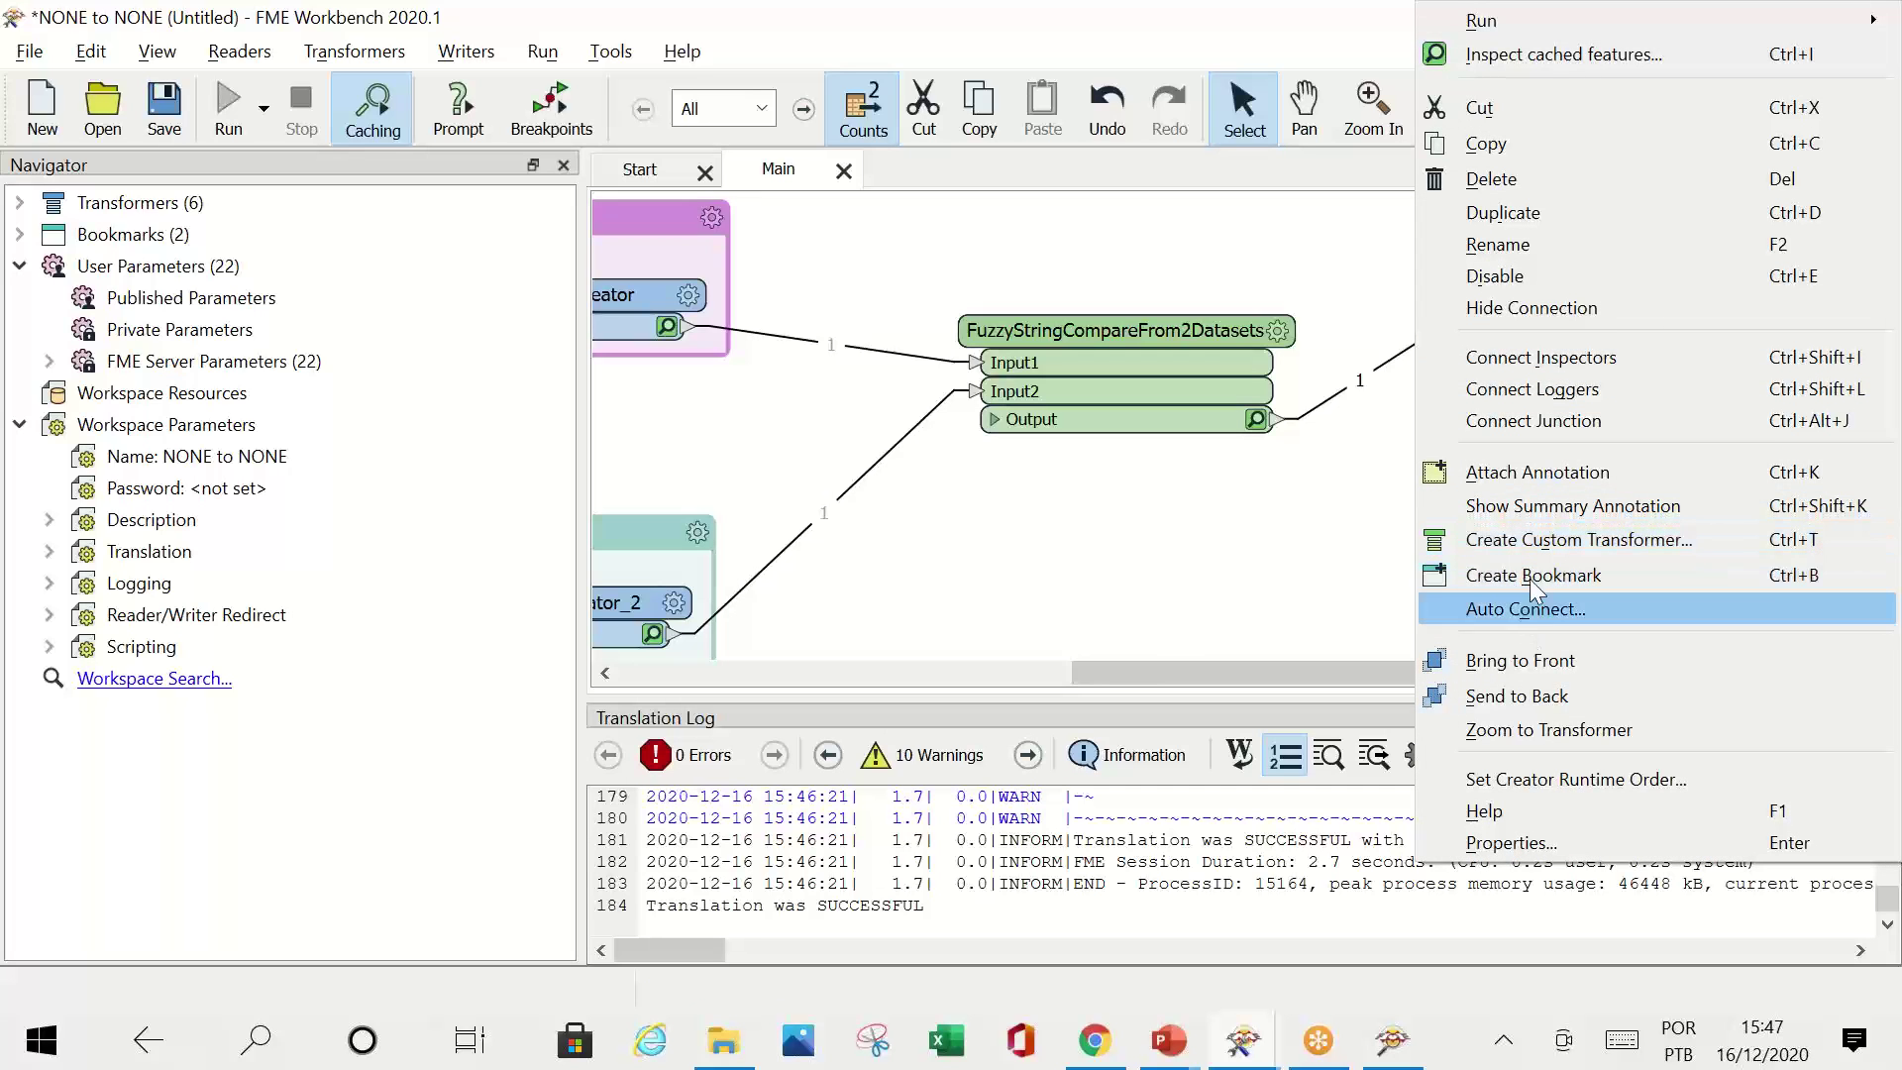
left_click(1526, 506)
left_click_drag(1564, 375, 1464, 331)
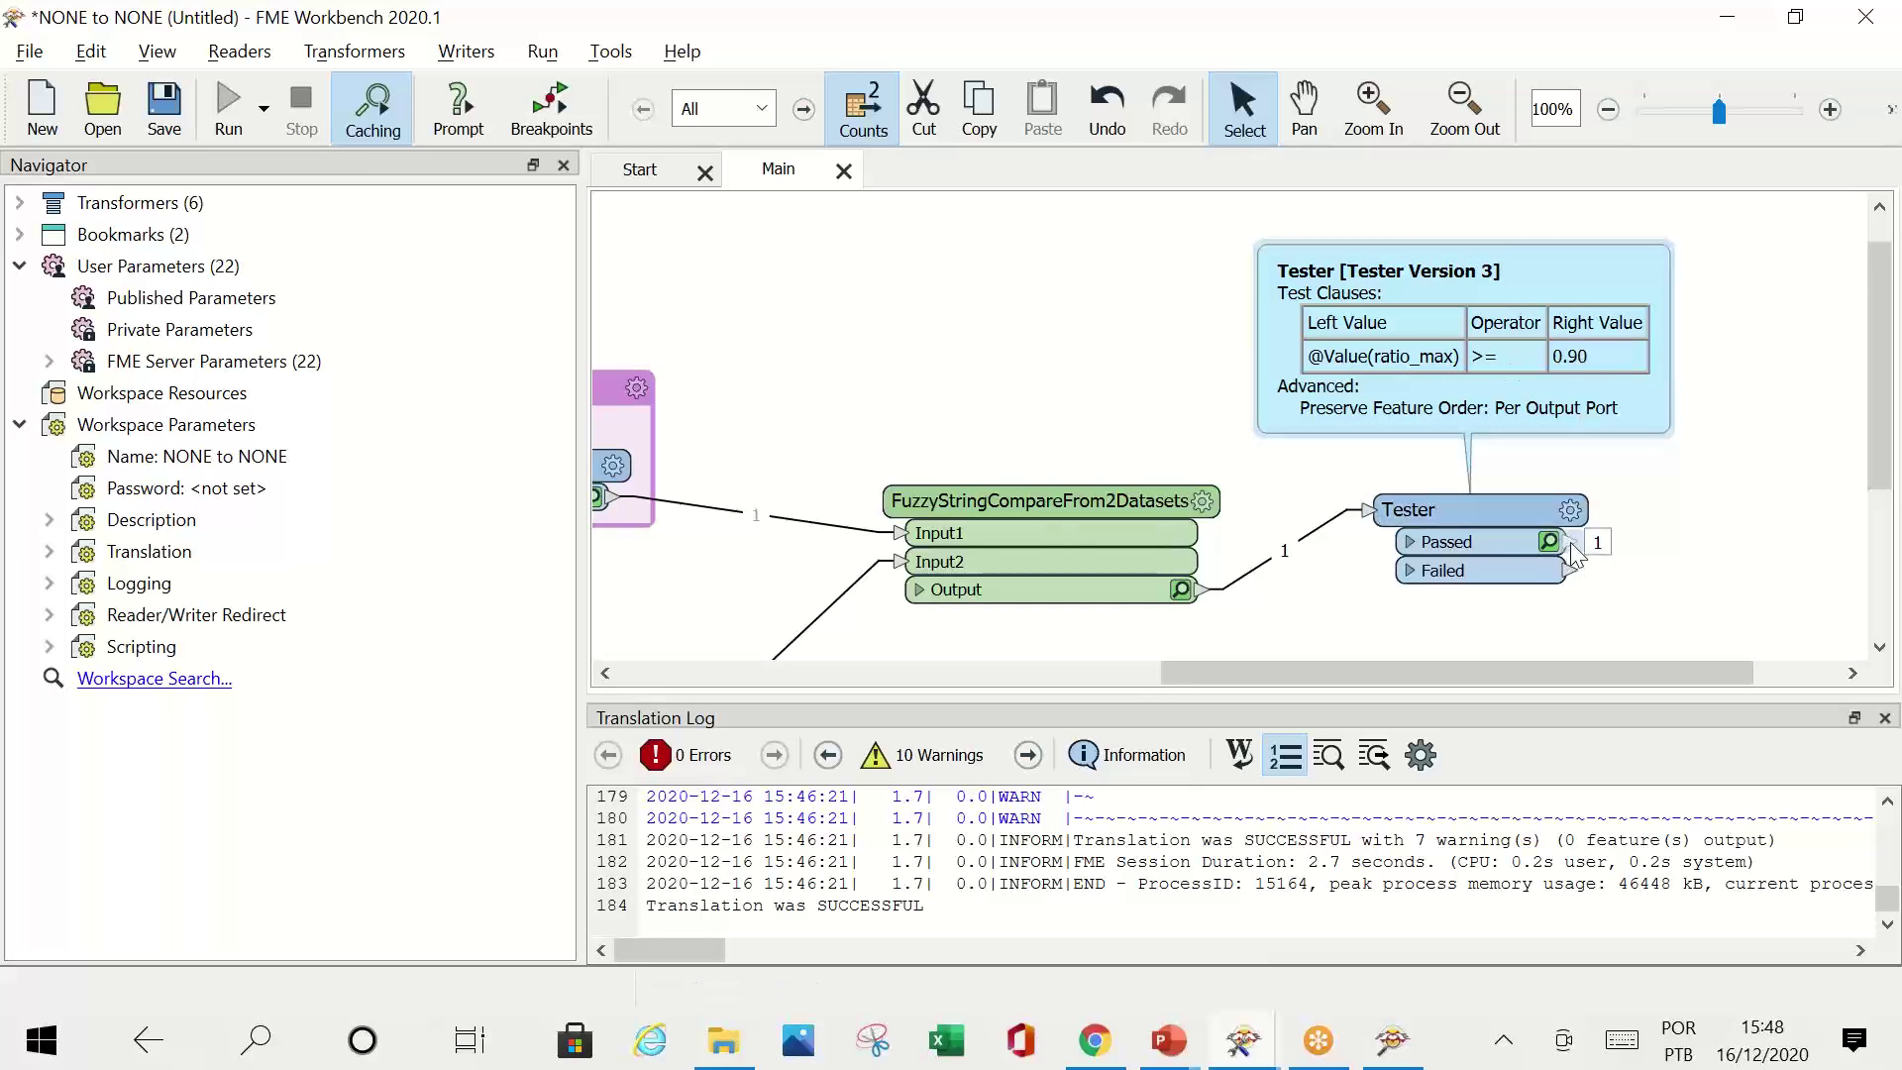
Step: Review the flow from the AttributeCreators to the Tester, switch to the PowerPoint slide show and advance to the Validação Geométrica slide
left_click_drag(1593, 552, 1415, 650)
scroll(1352, 560, "down", 3)
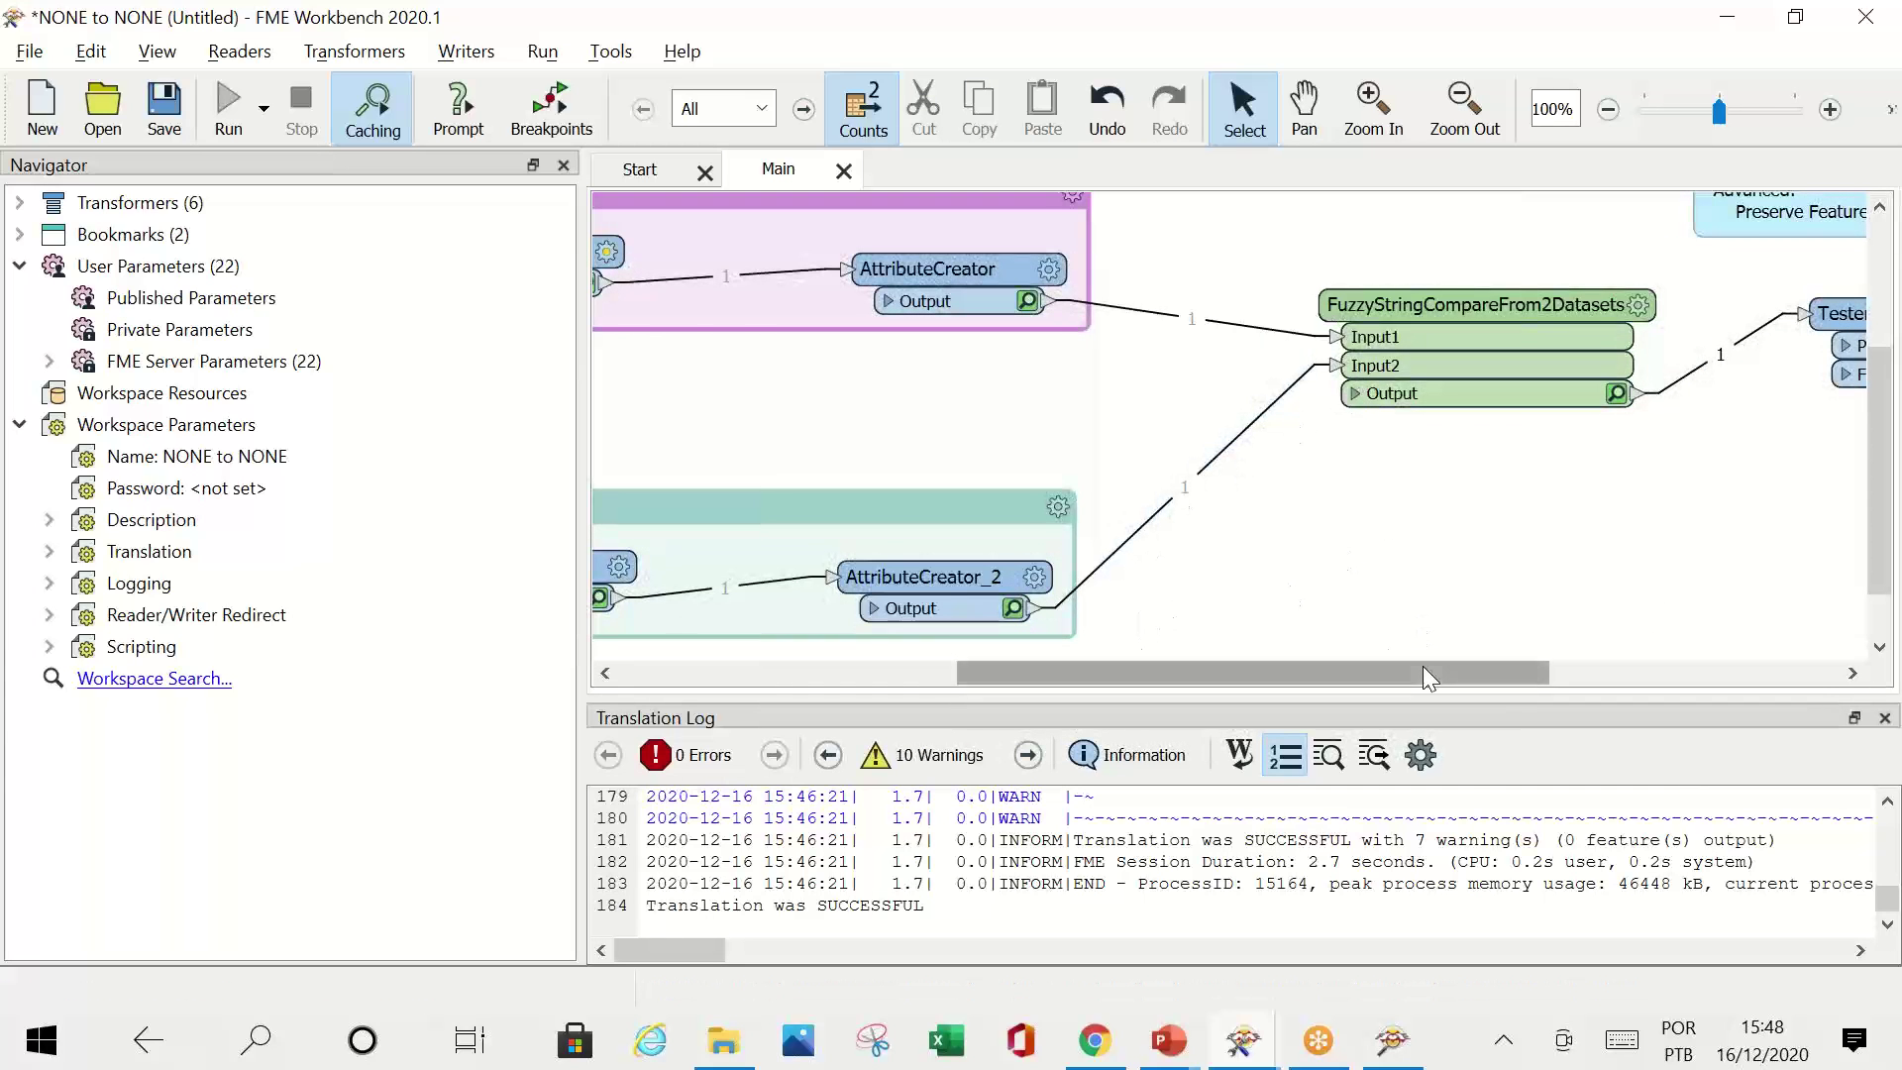
left_click_drag(1426, 673, 1718, 673)
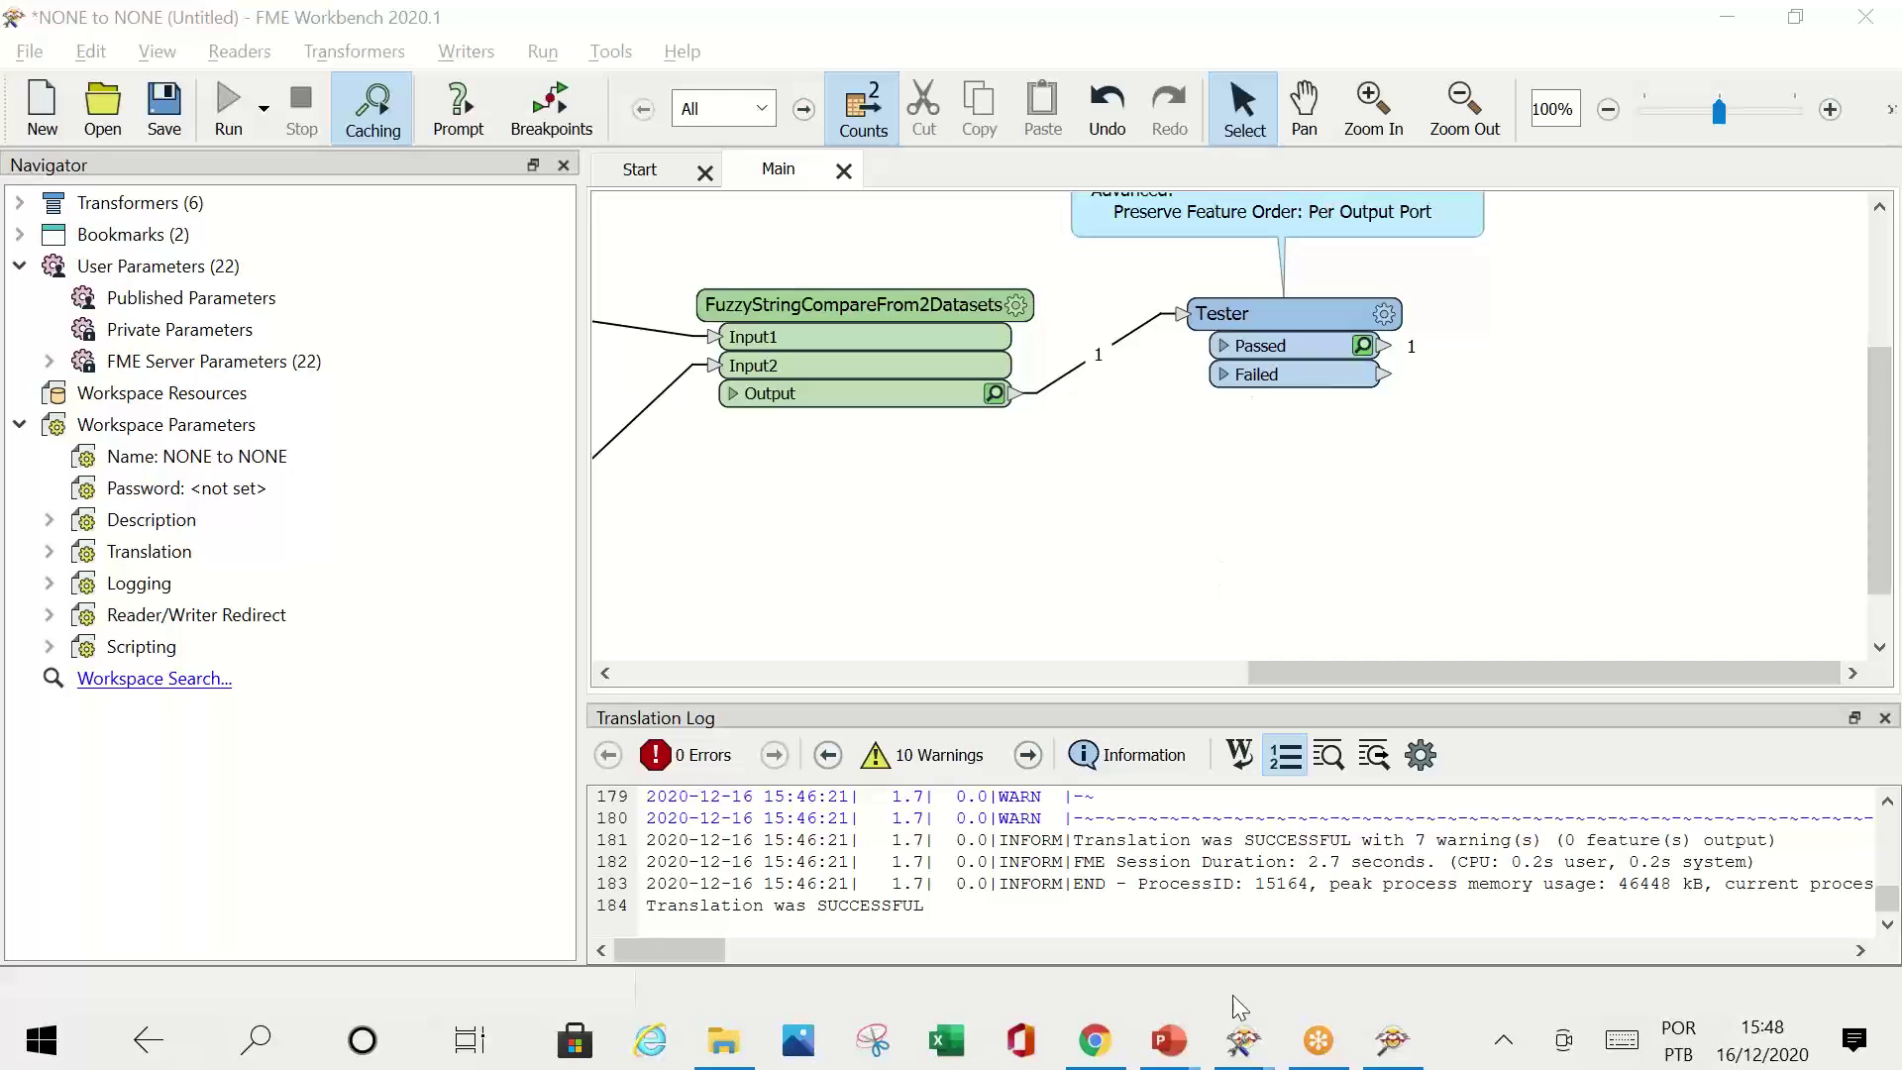
mouse_move(1184, 1035)
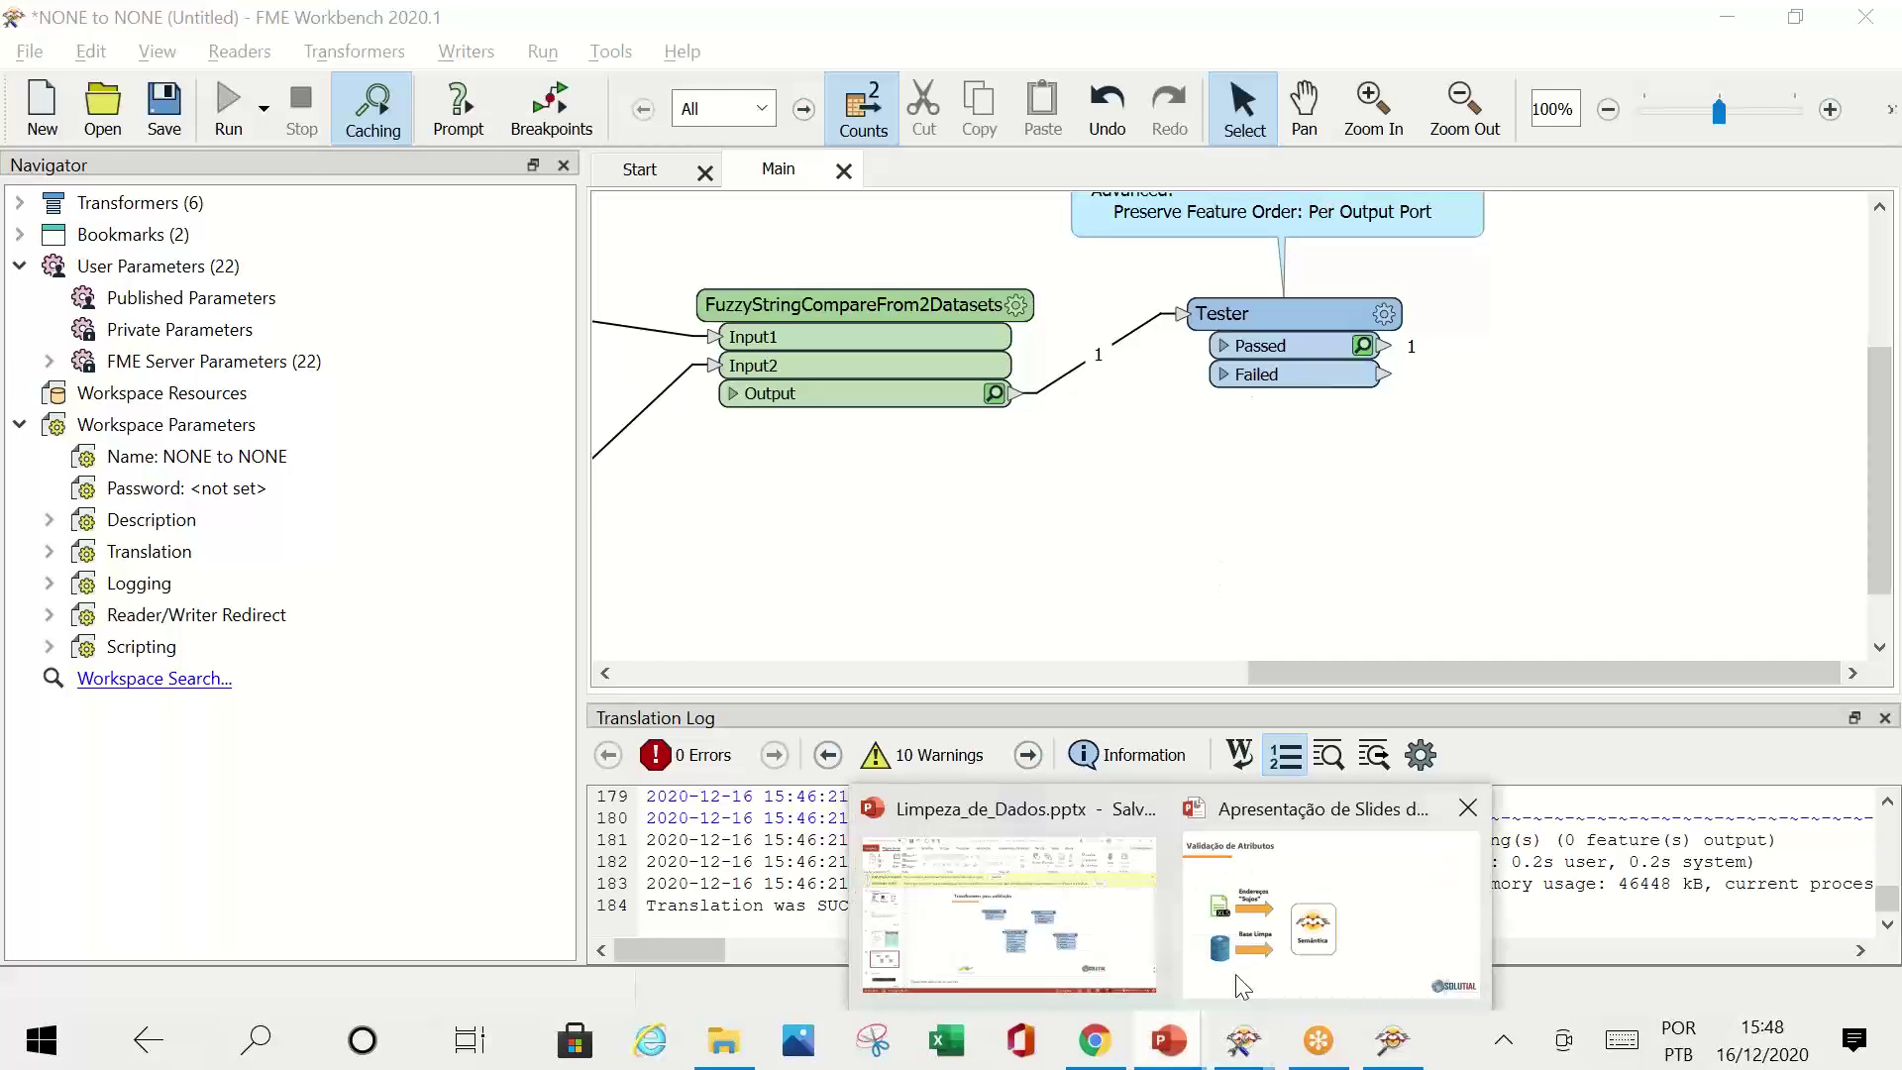
left_click(1308, 921)
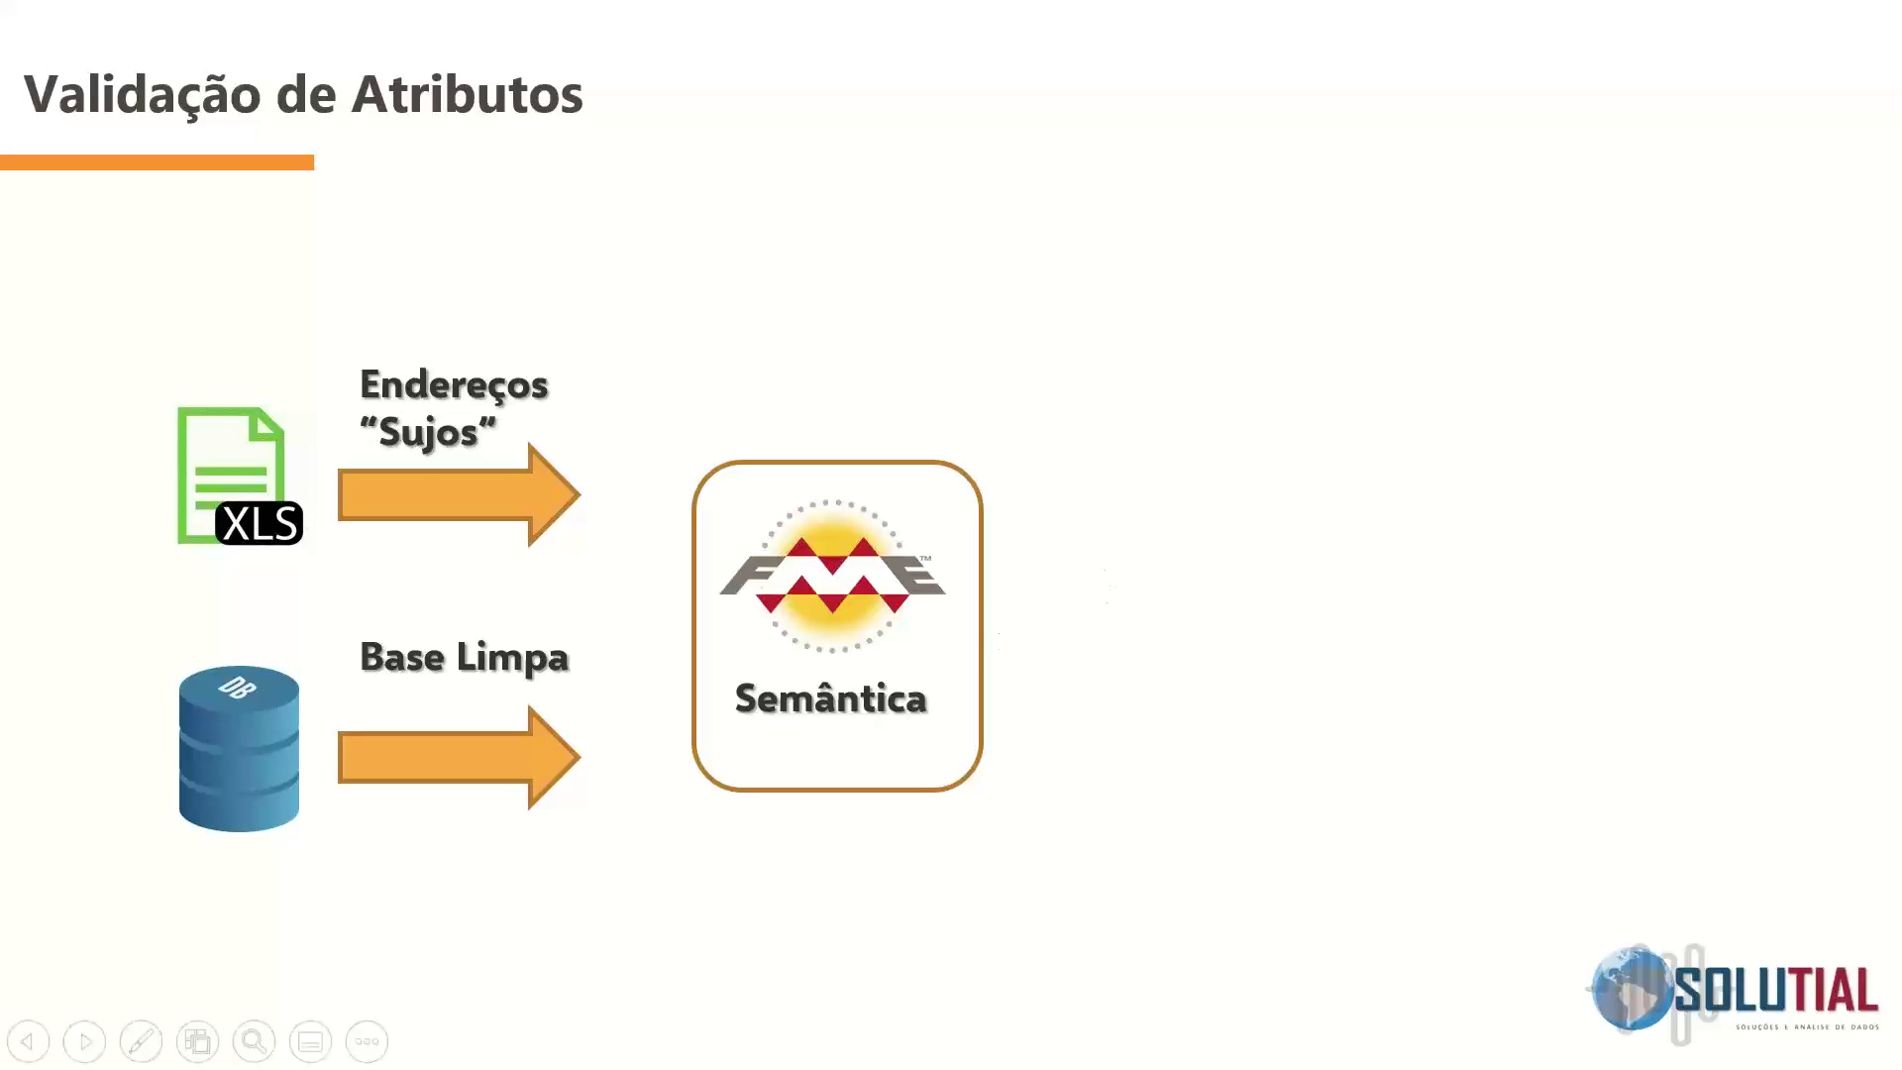
key("Right")
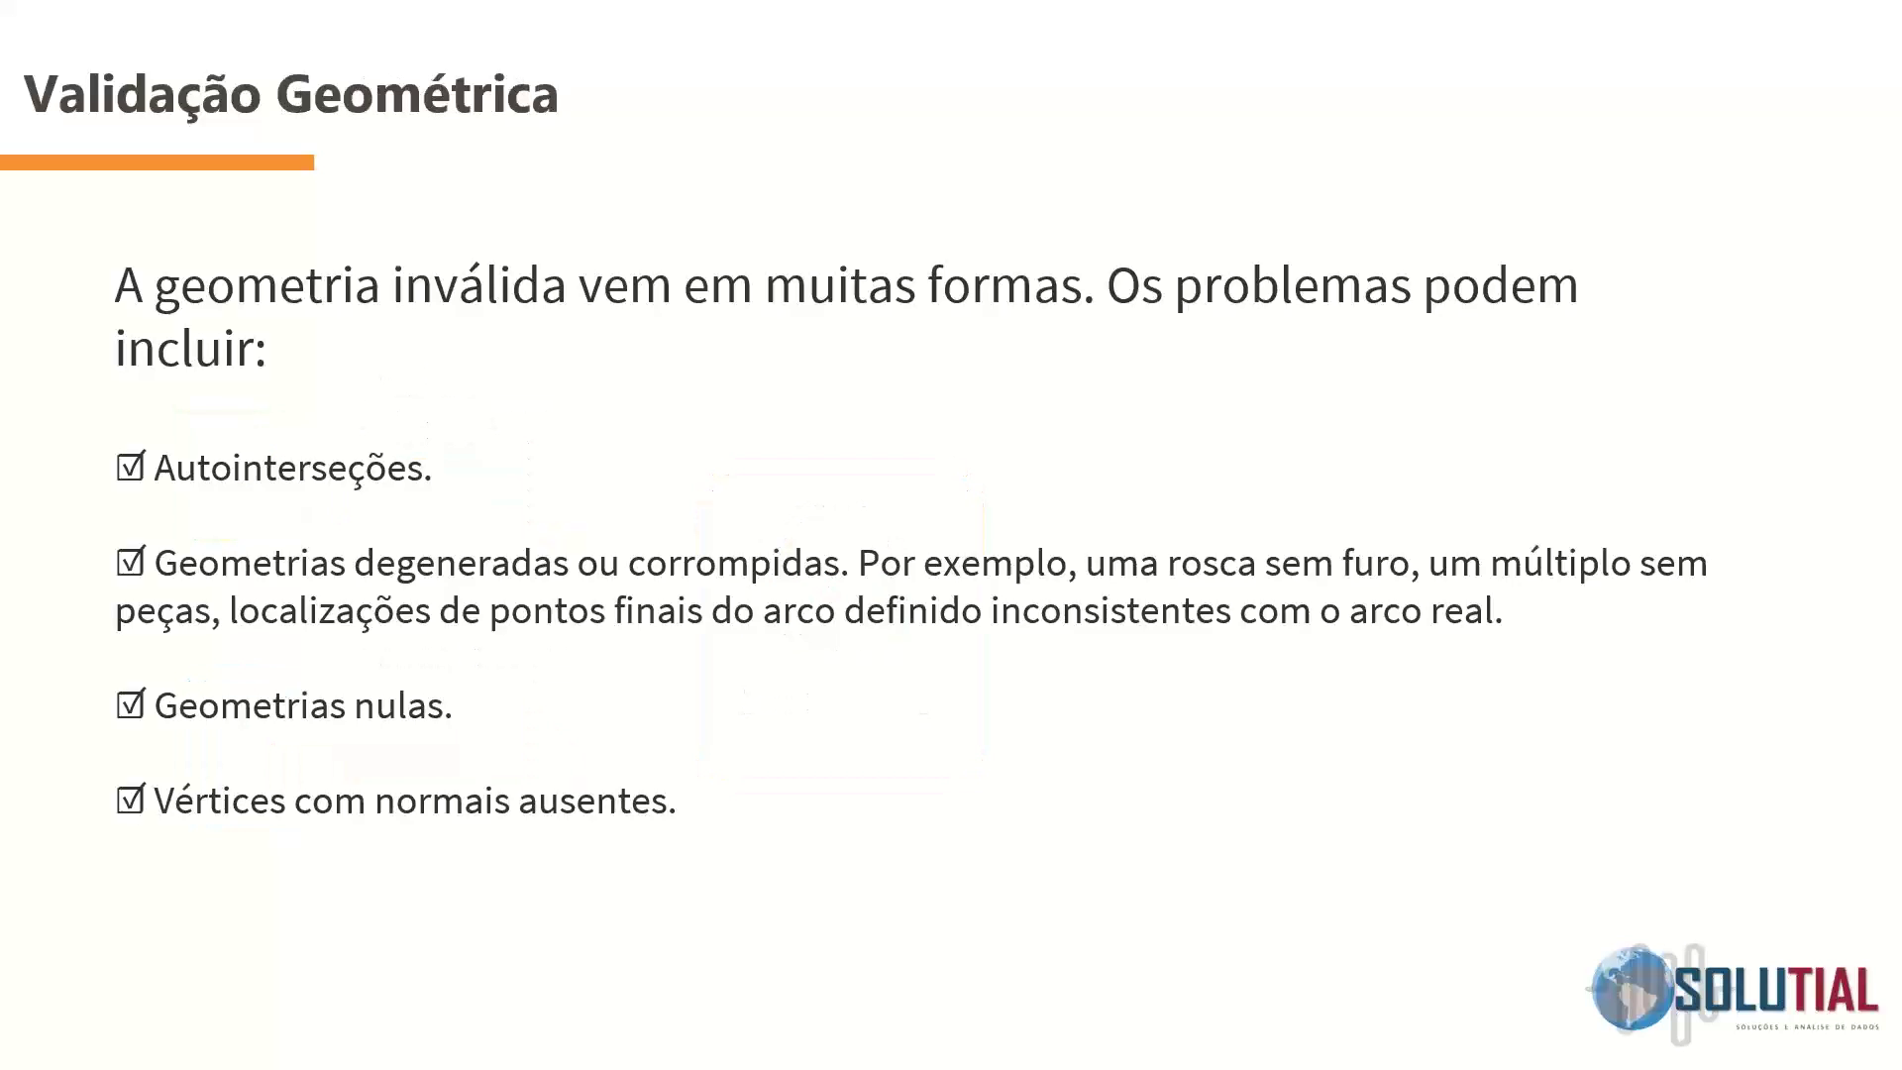
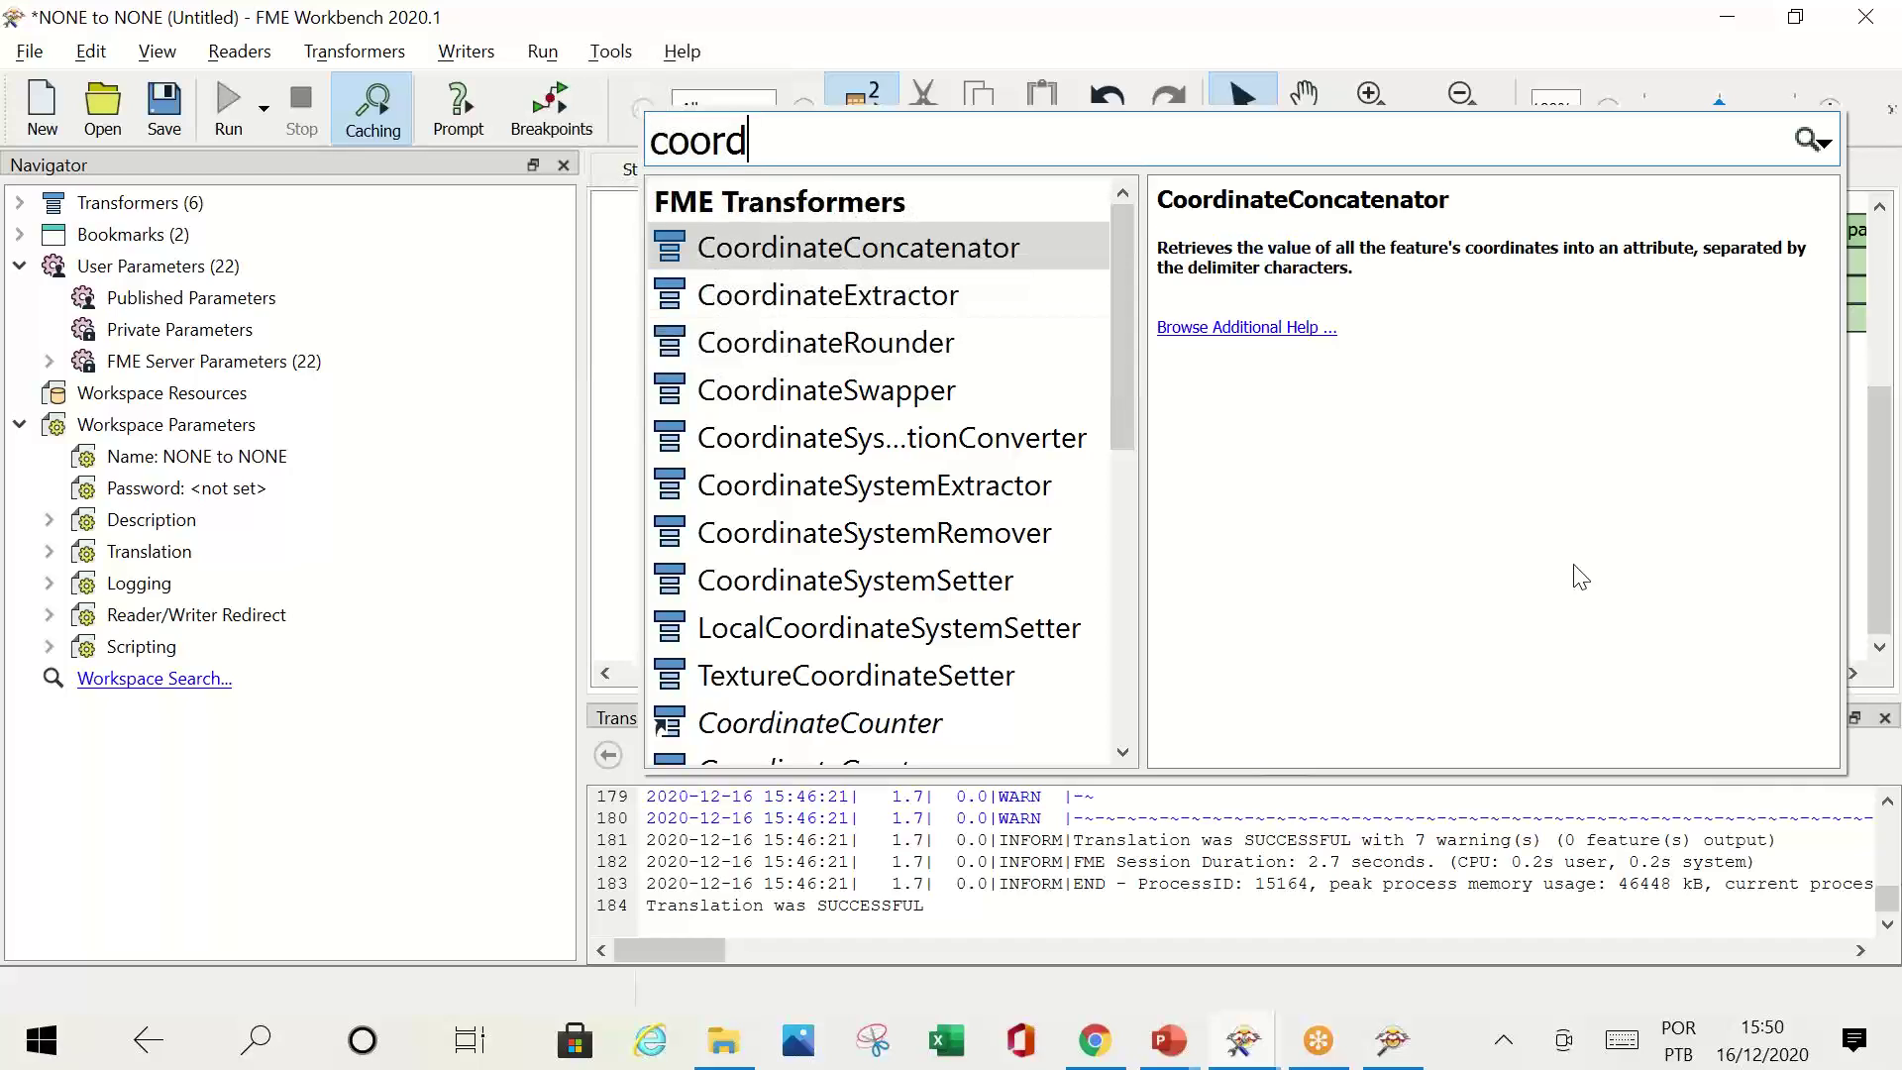
Step: Add a CoordinateExtractor transformer to the FME Workbench canvas above the Base Correta bookmark
double_click(989, 299)
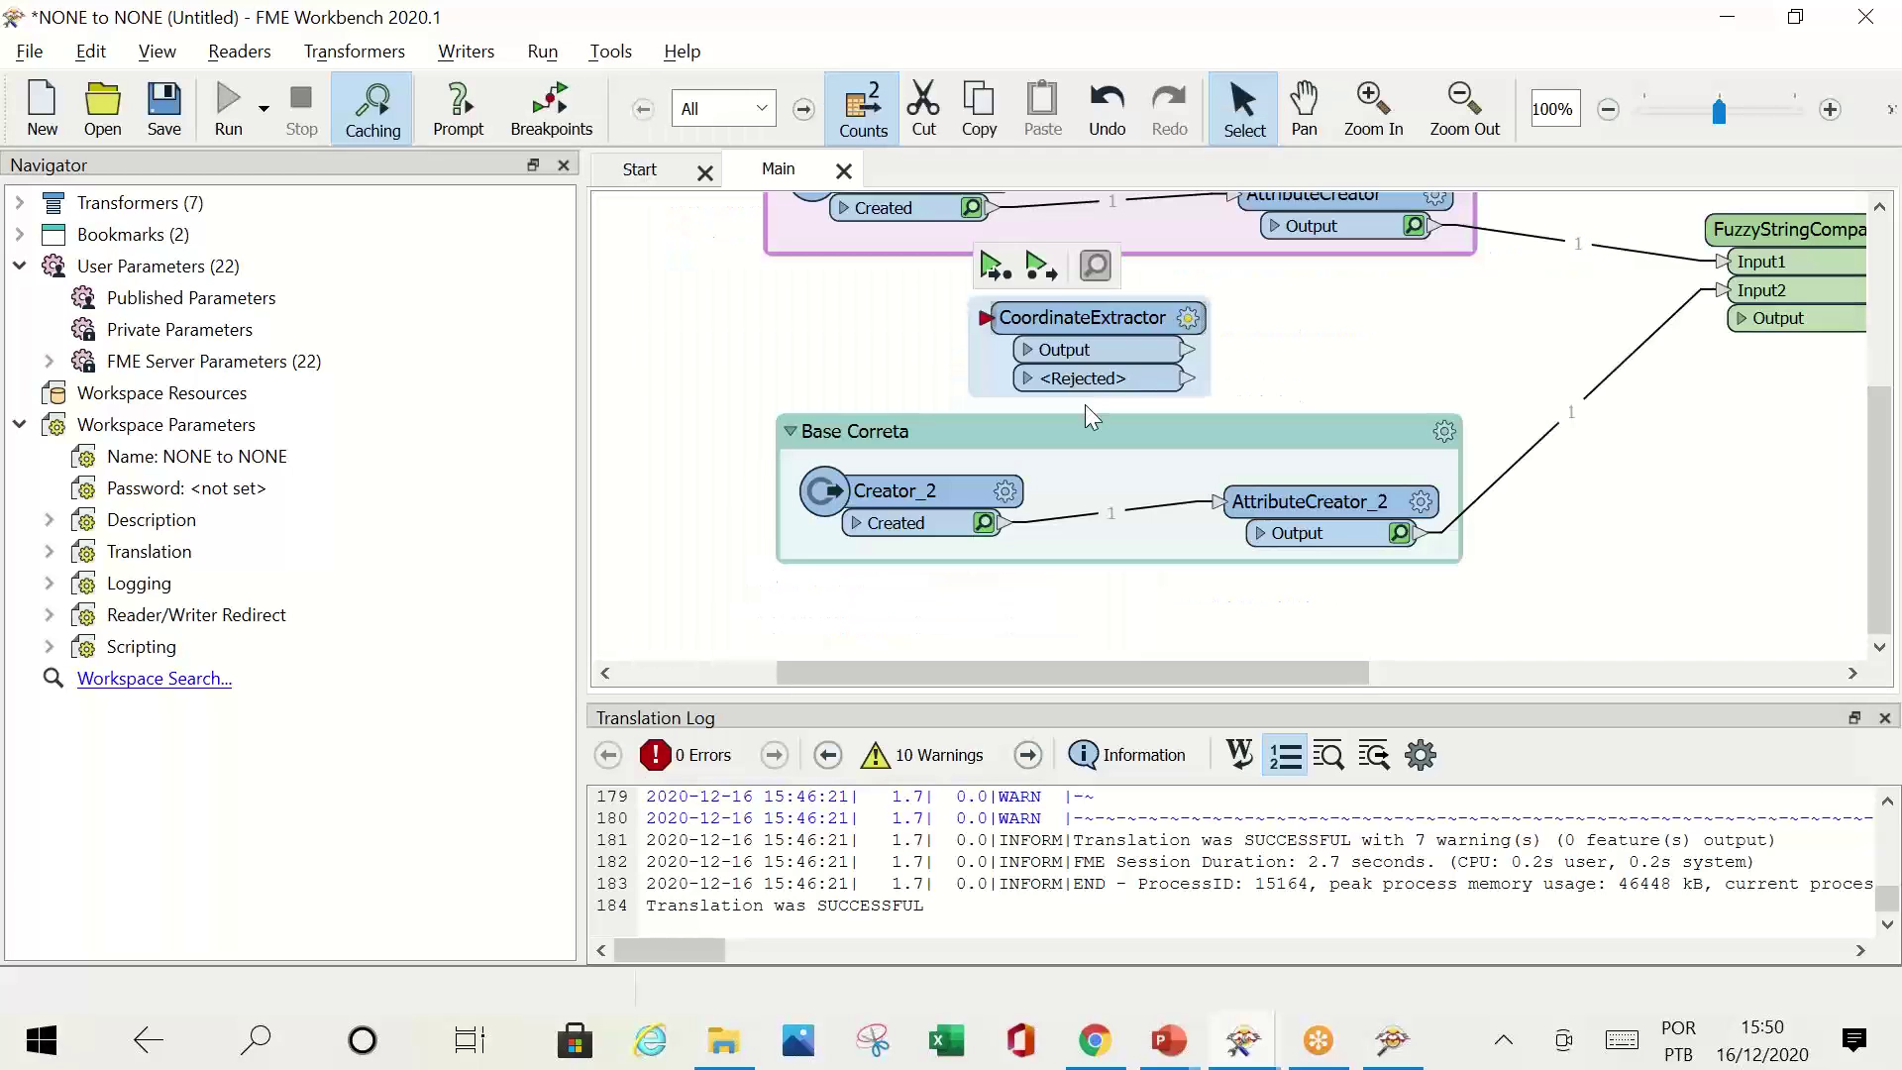
left_click(1188, 317)
left_click(1194, 284)
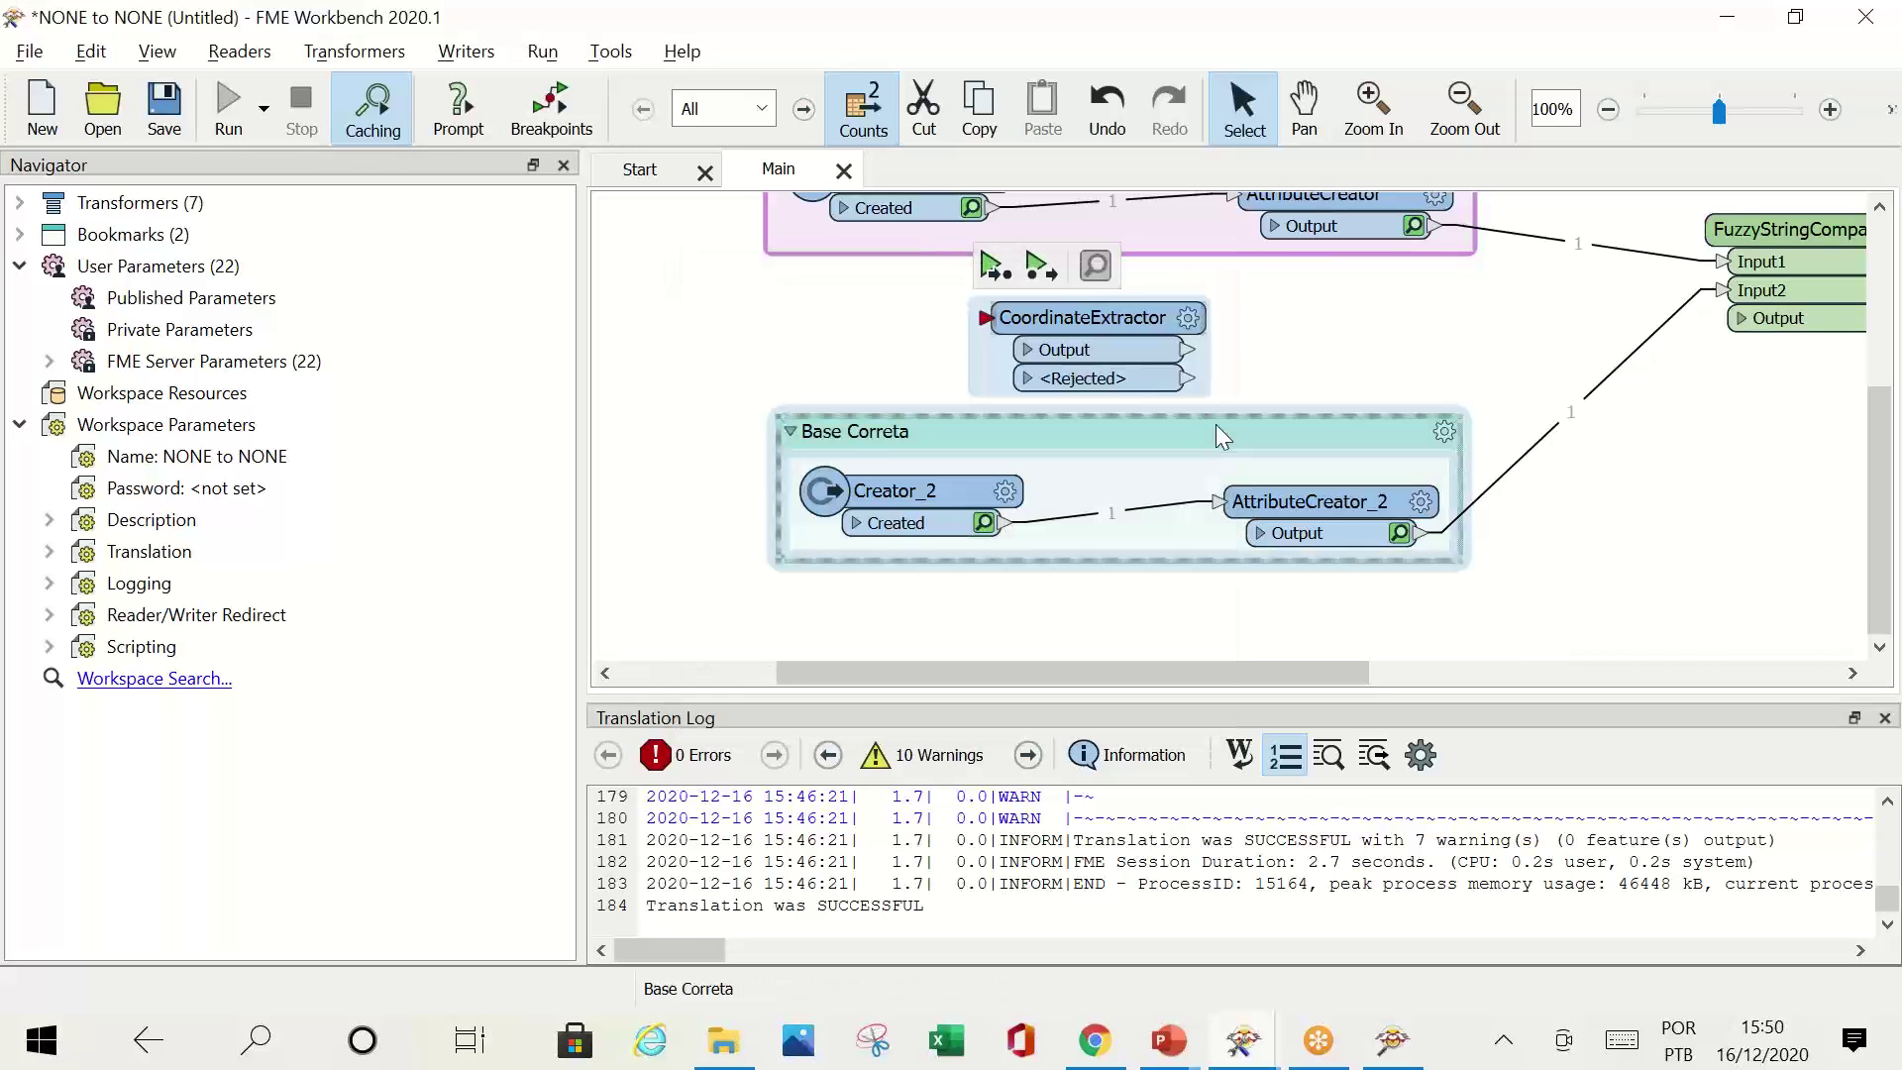
Step: Search for another transformer with "COO"
type("COO")
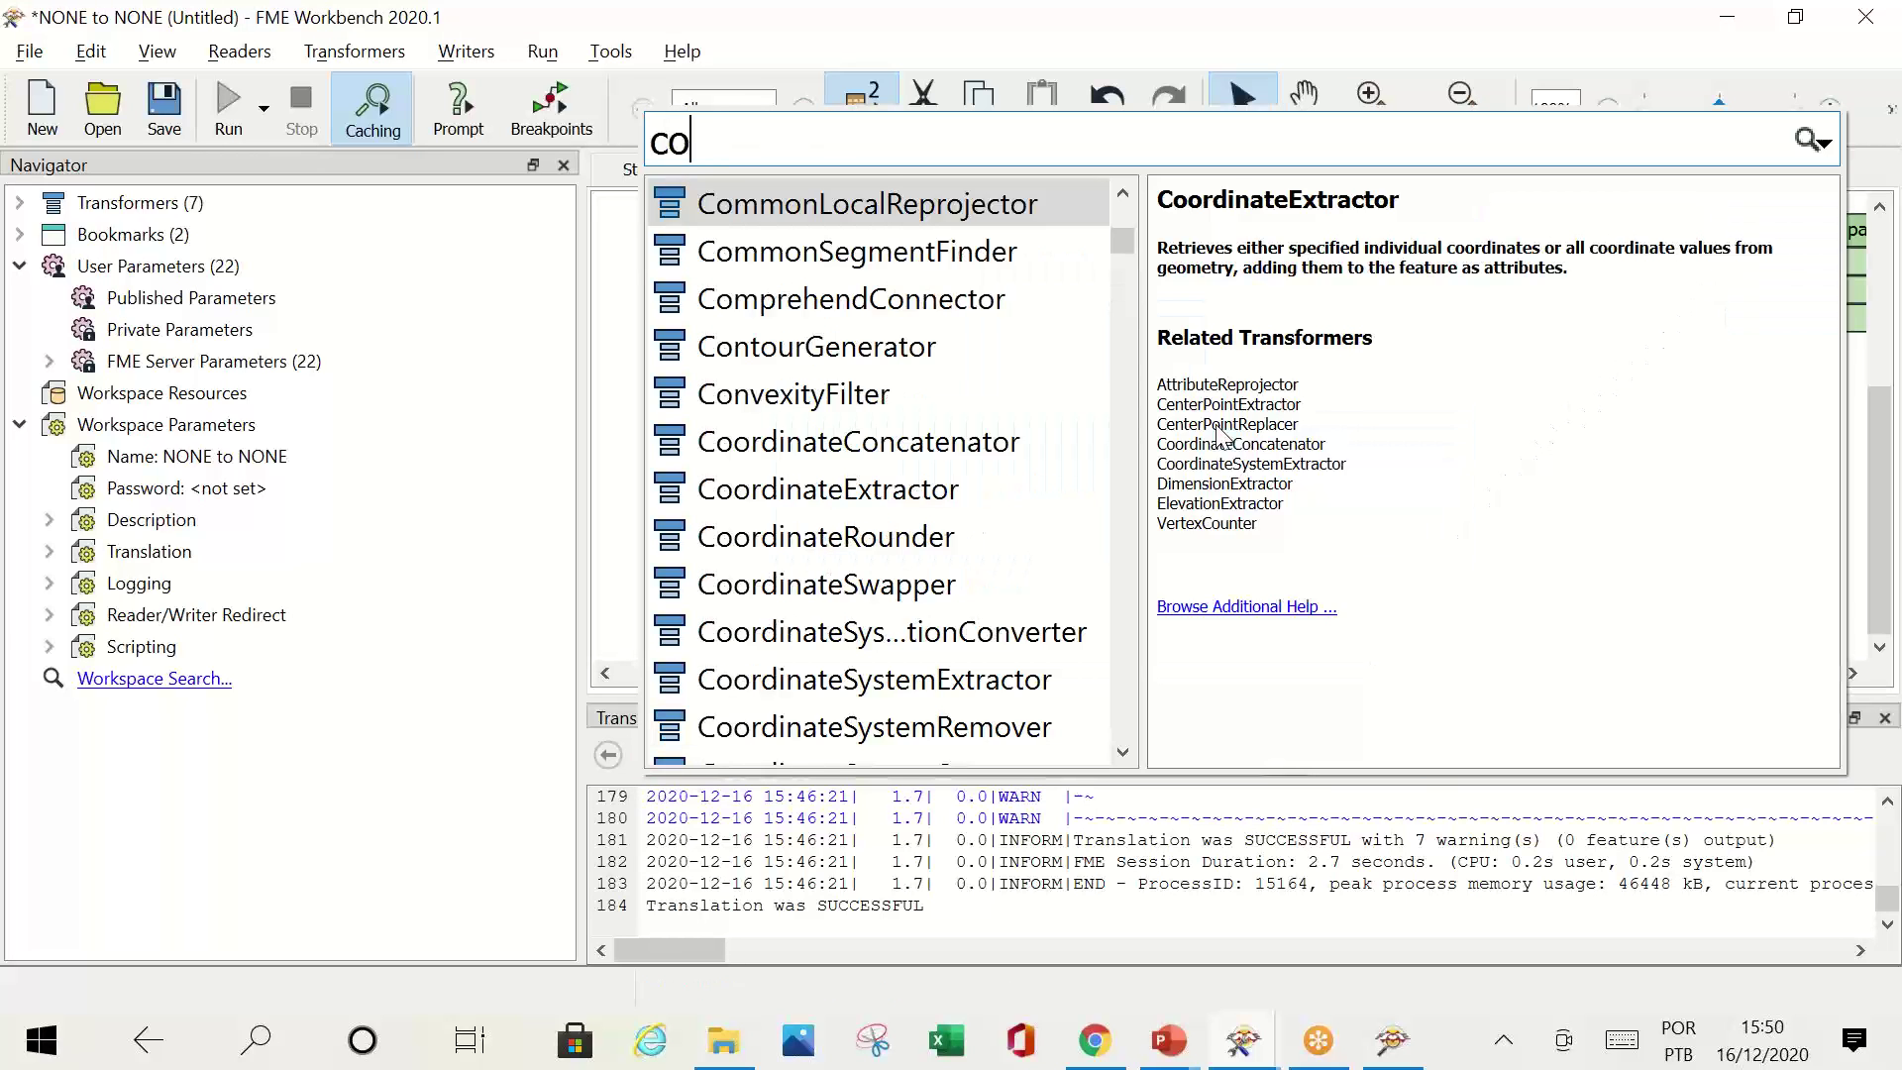
Step: Add a CoordinateSystemExtractor transformer and delete the CoordinateExtractor connected before it
type("rd")
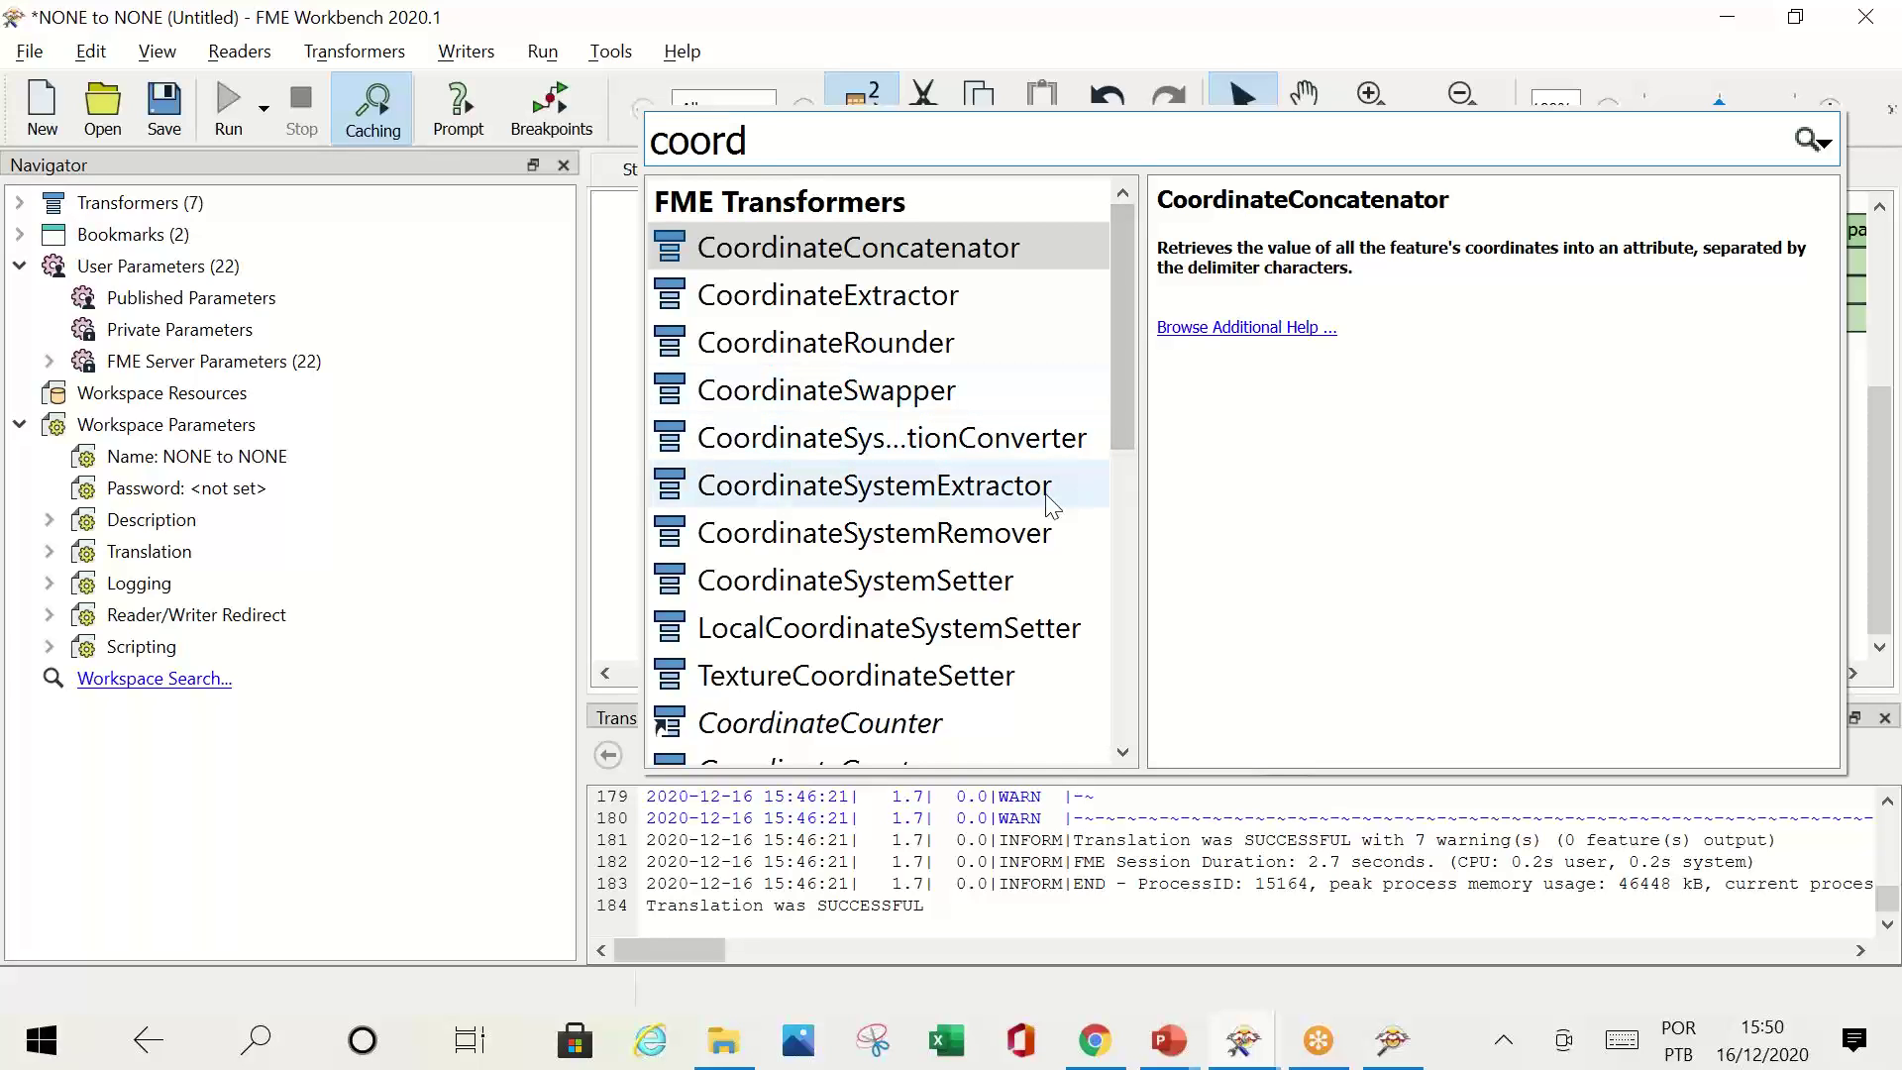
double_click(883, 485)
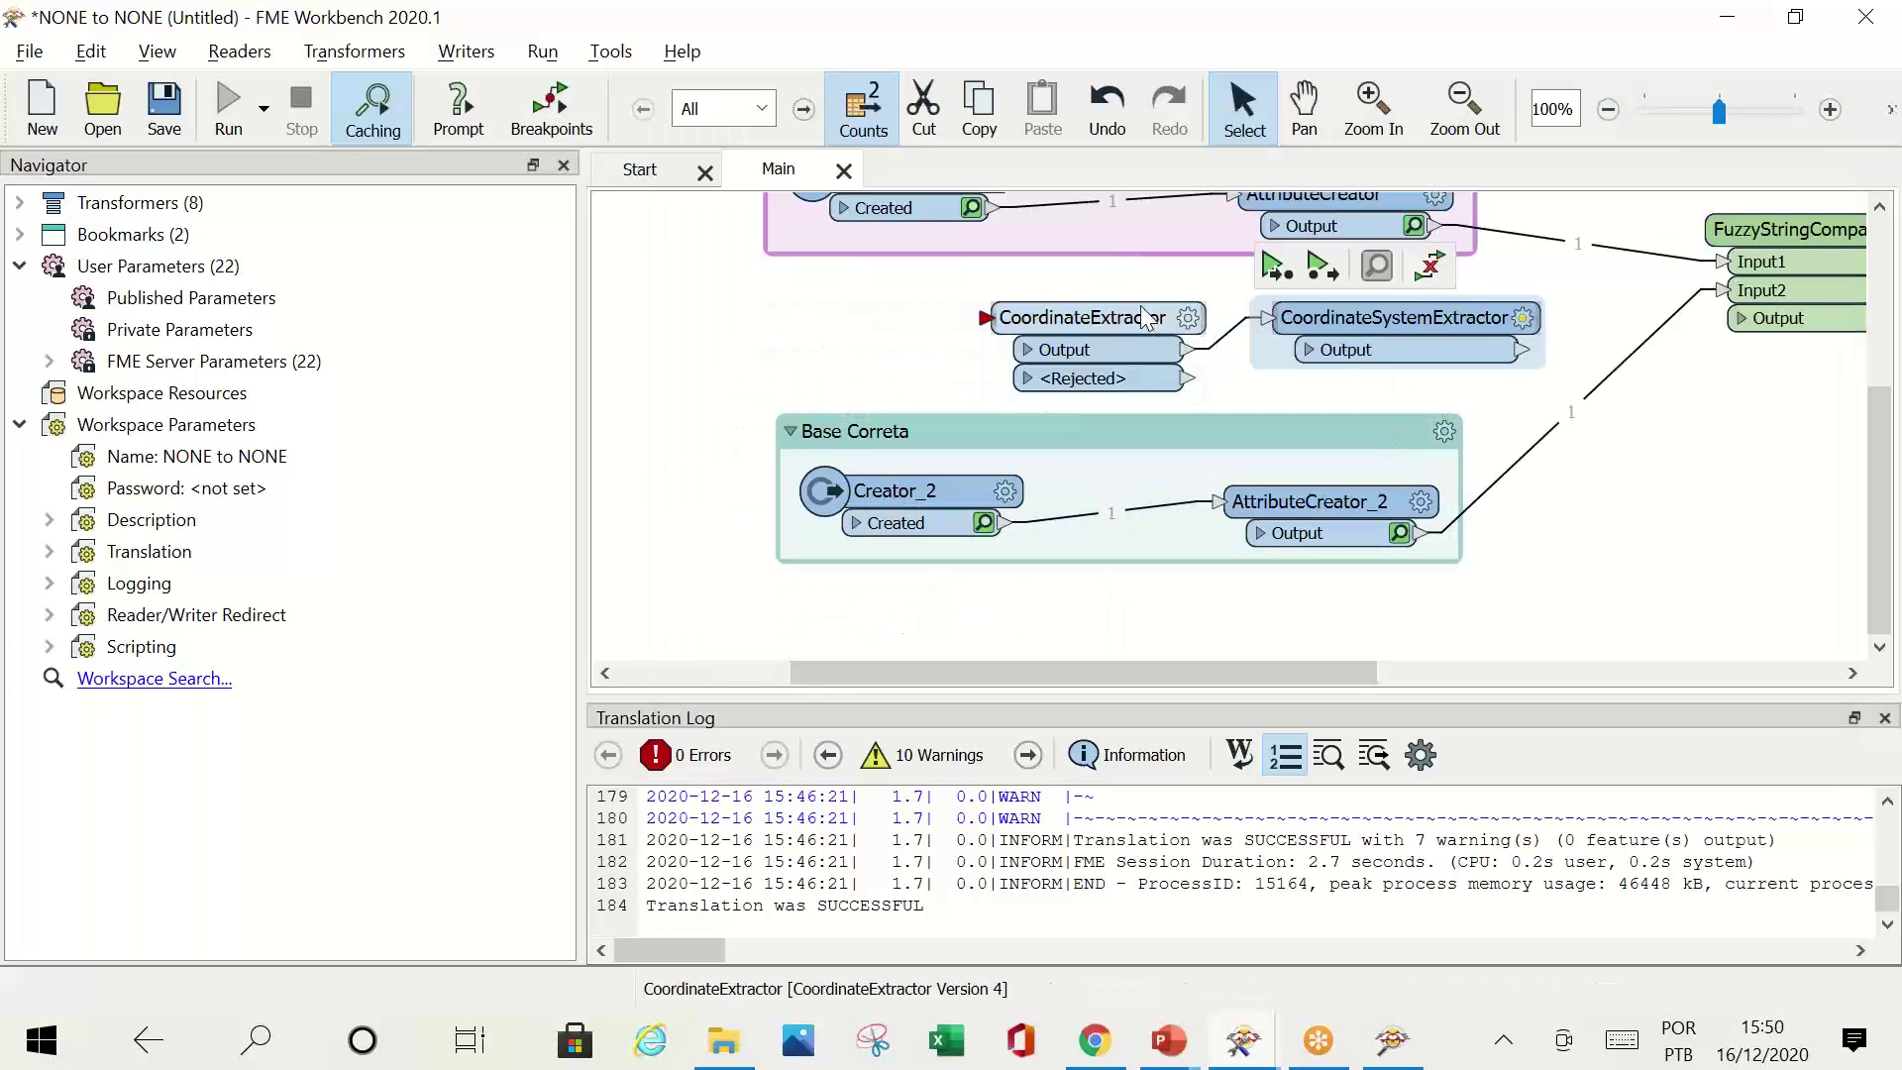
left_click(1152, 317)
key("Delete")
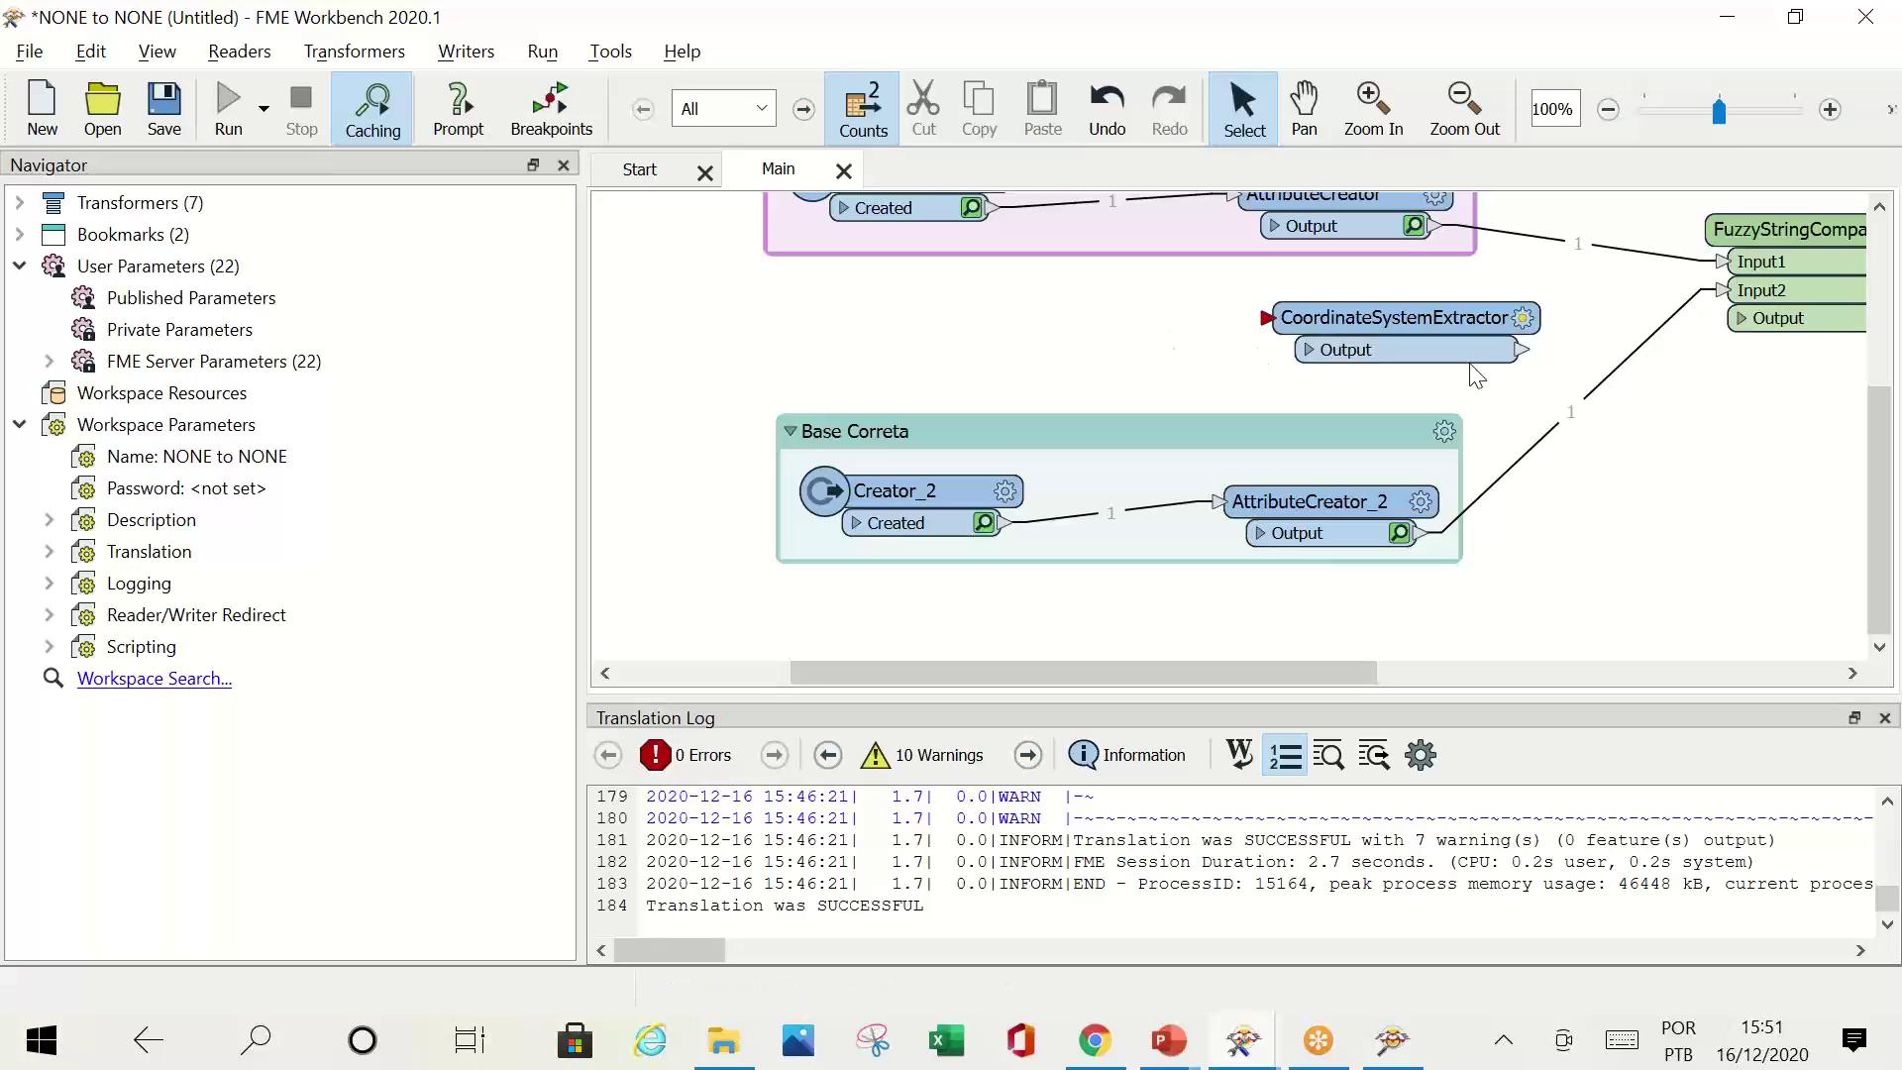
Step: Close the Translation Log and rearrange the canvas, with both bookmarks moved up and the CoordinateSystemExtractor on its own below them
left_click_drag(1456, 357, 1387, 659)
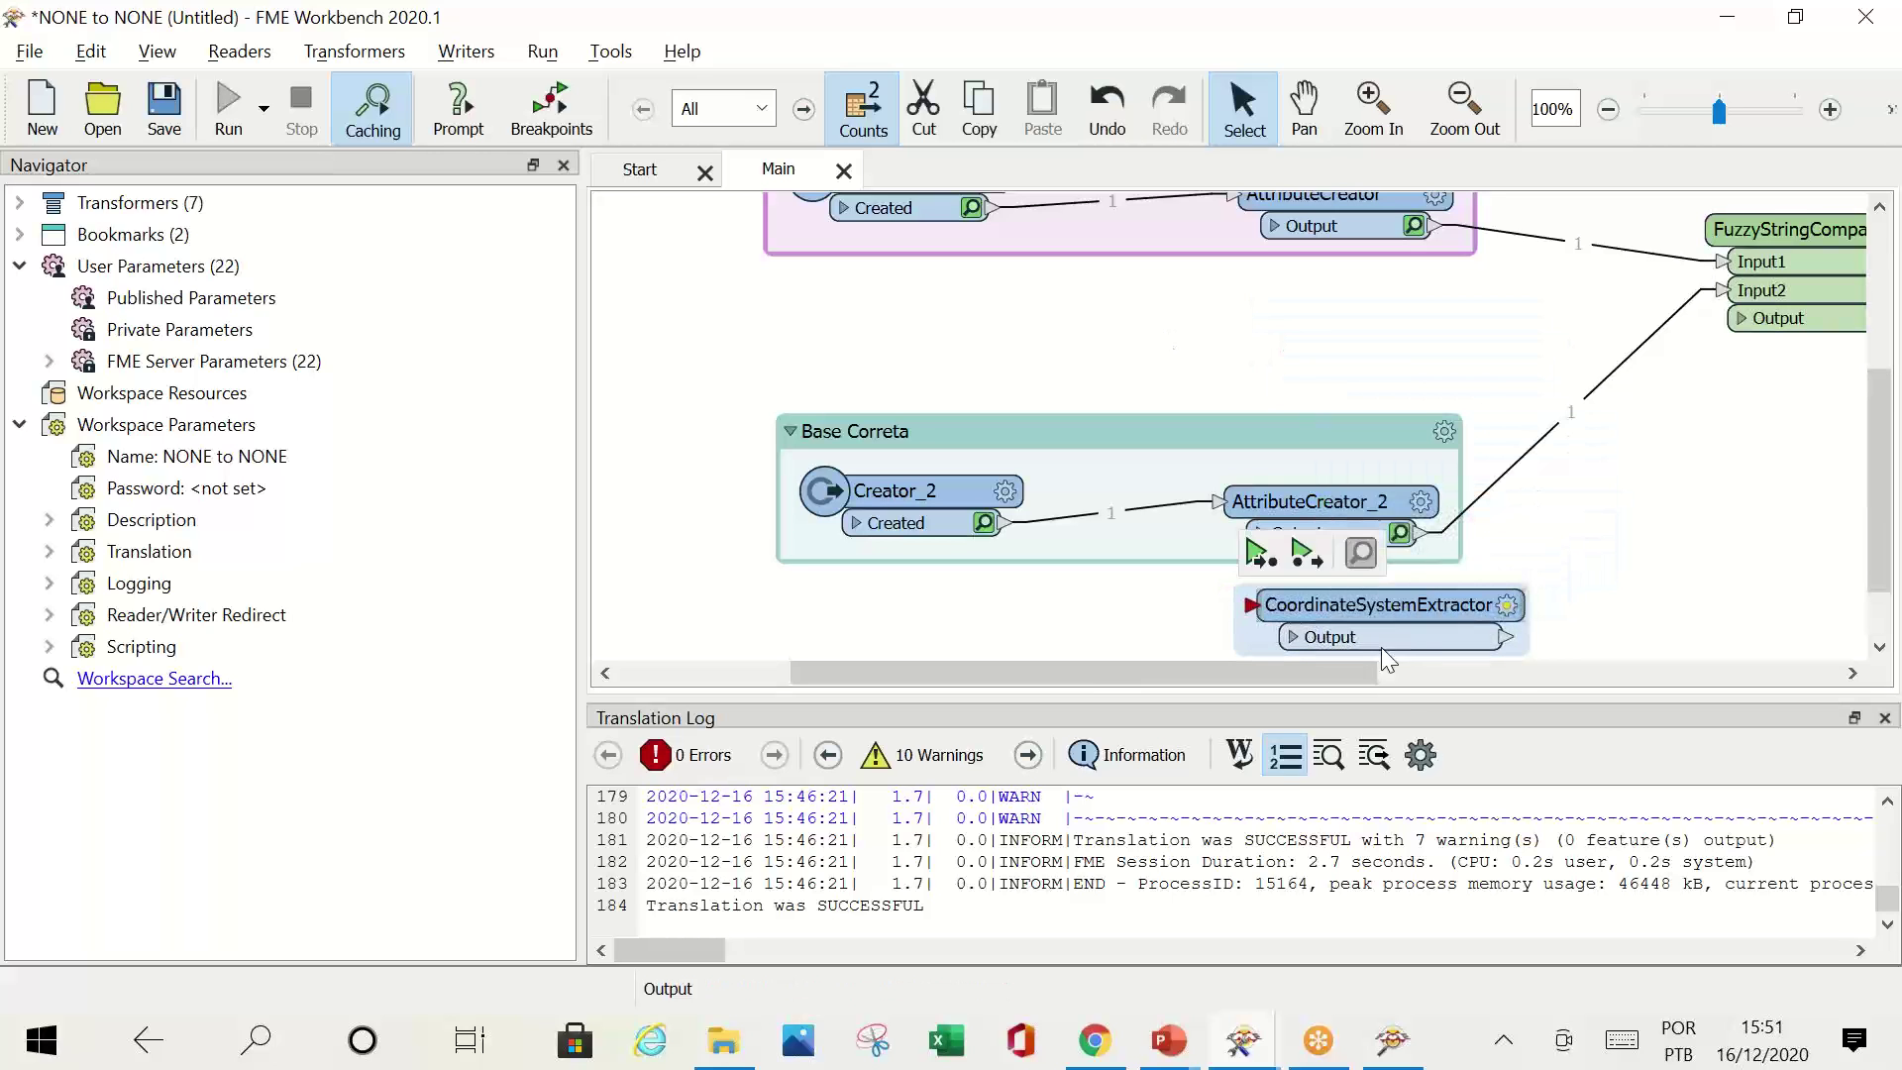
left_click(1886, 717)
left_click_drag(1357, 818, 1179, 883)
left_click_drag(1023, 620, 1029, 486)
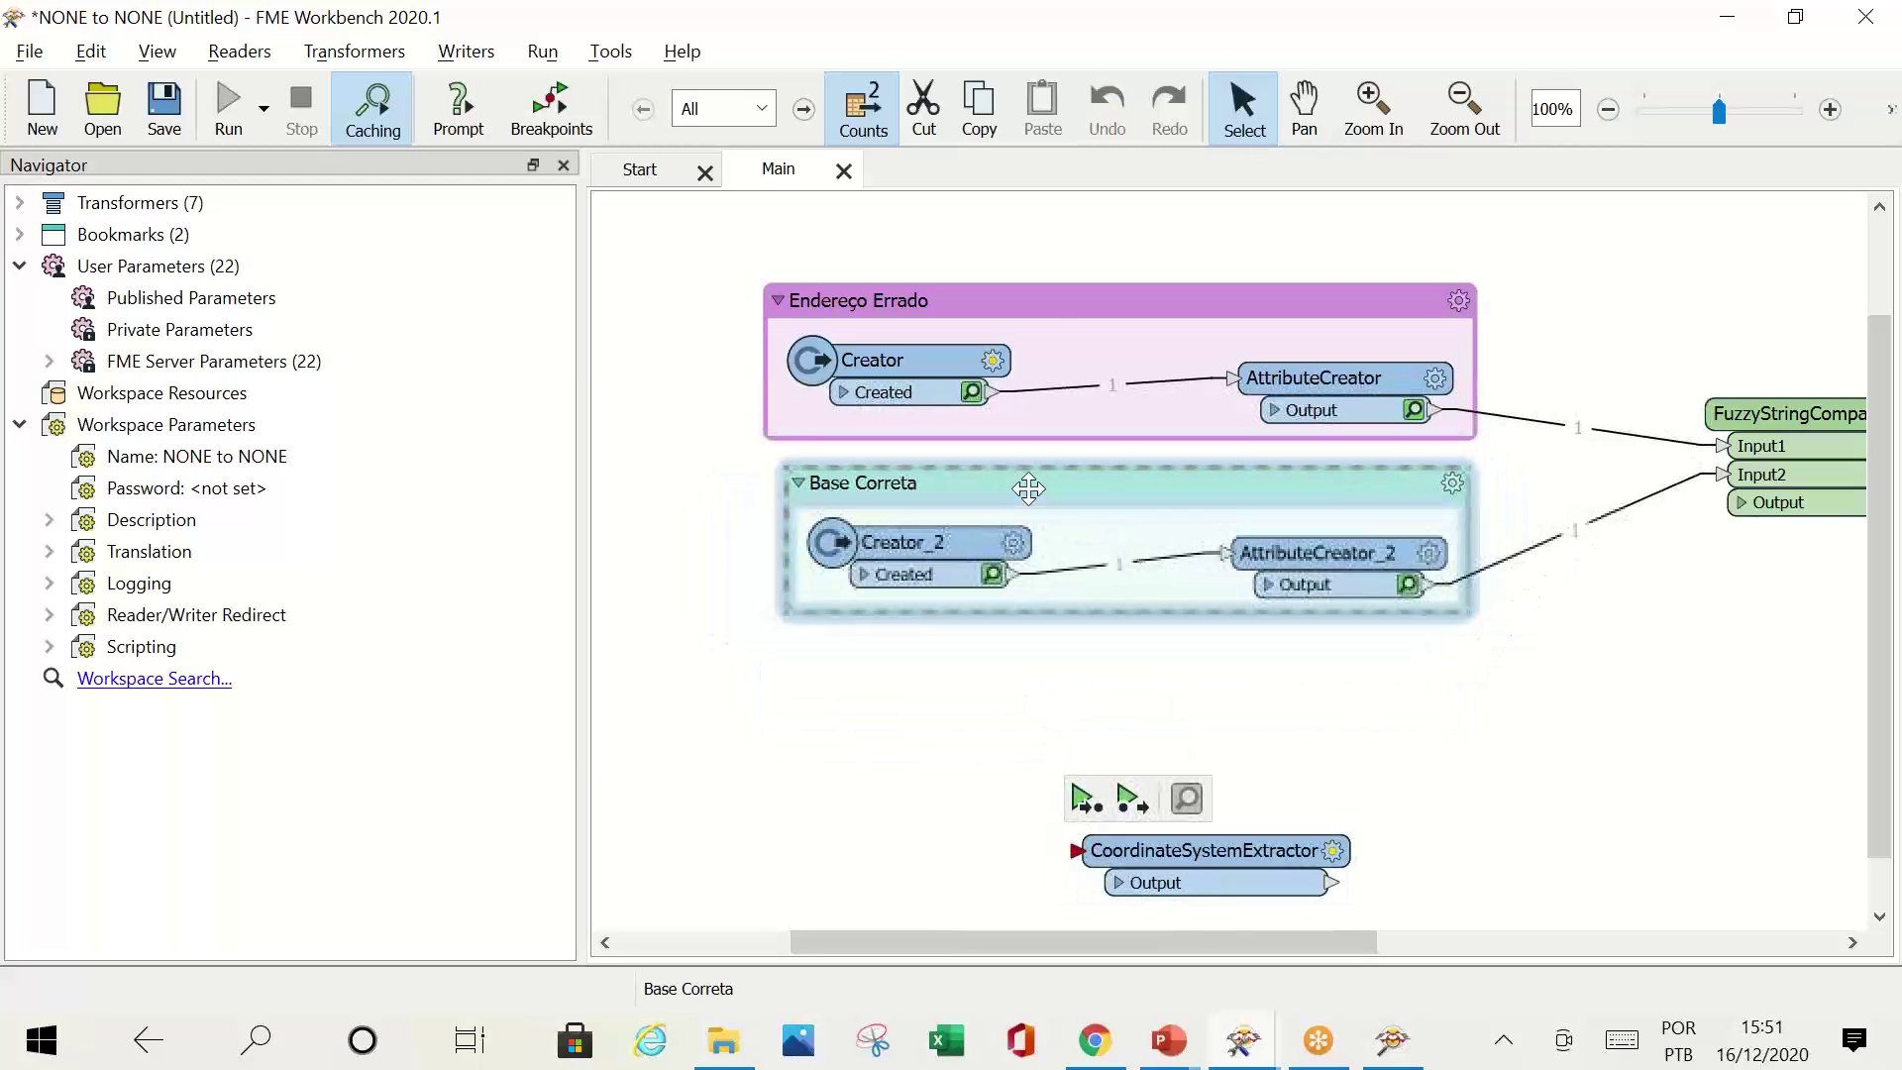
left_click_drag(1050, 313, 1040, 194)
left_click_drag(1088, 501, 1058, 398)
left_click_drag(1217, 882, 1124, 787)
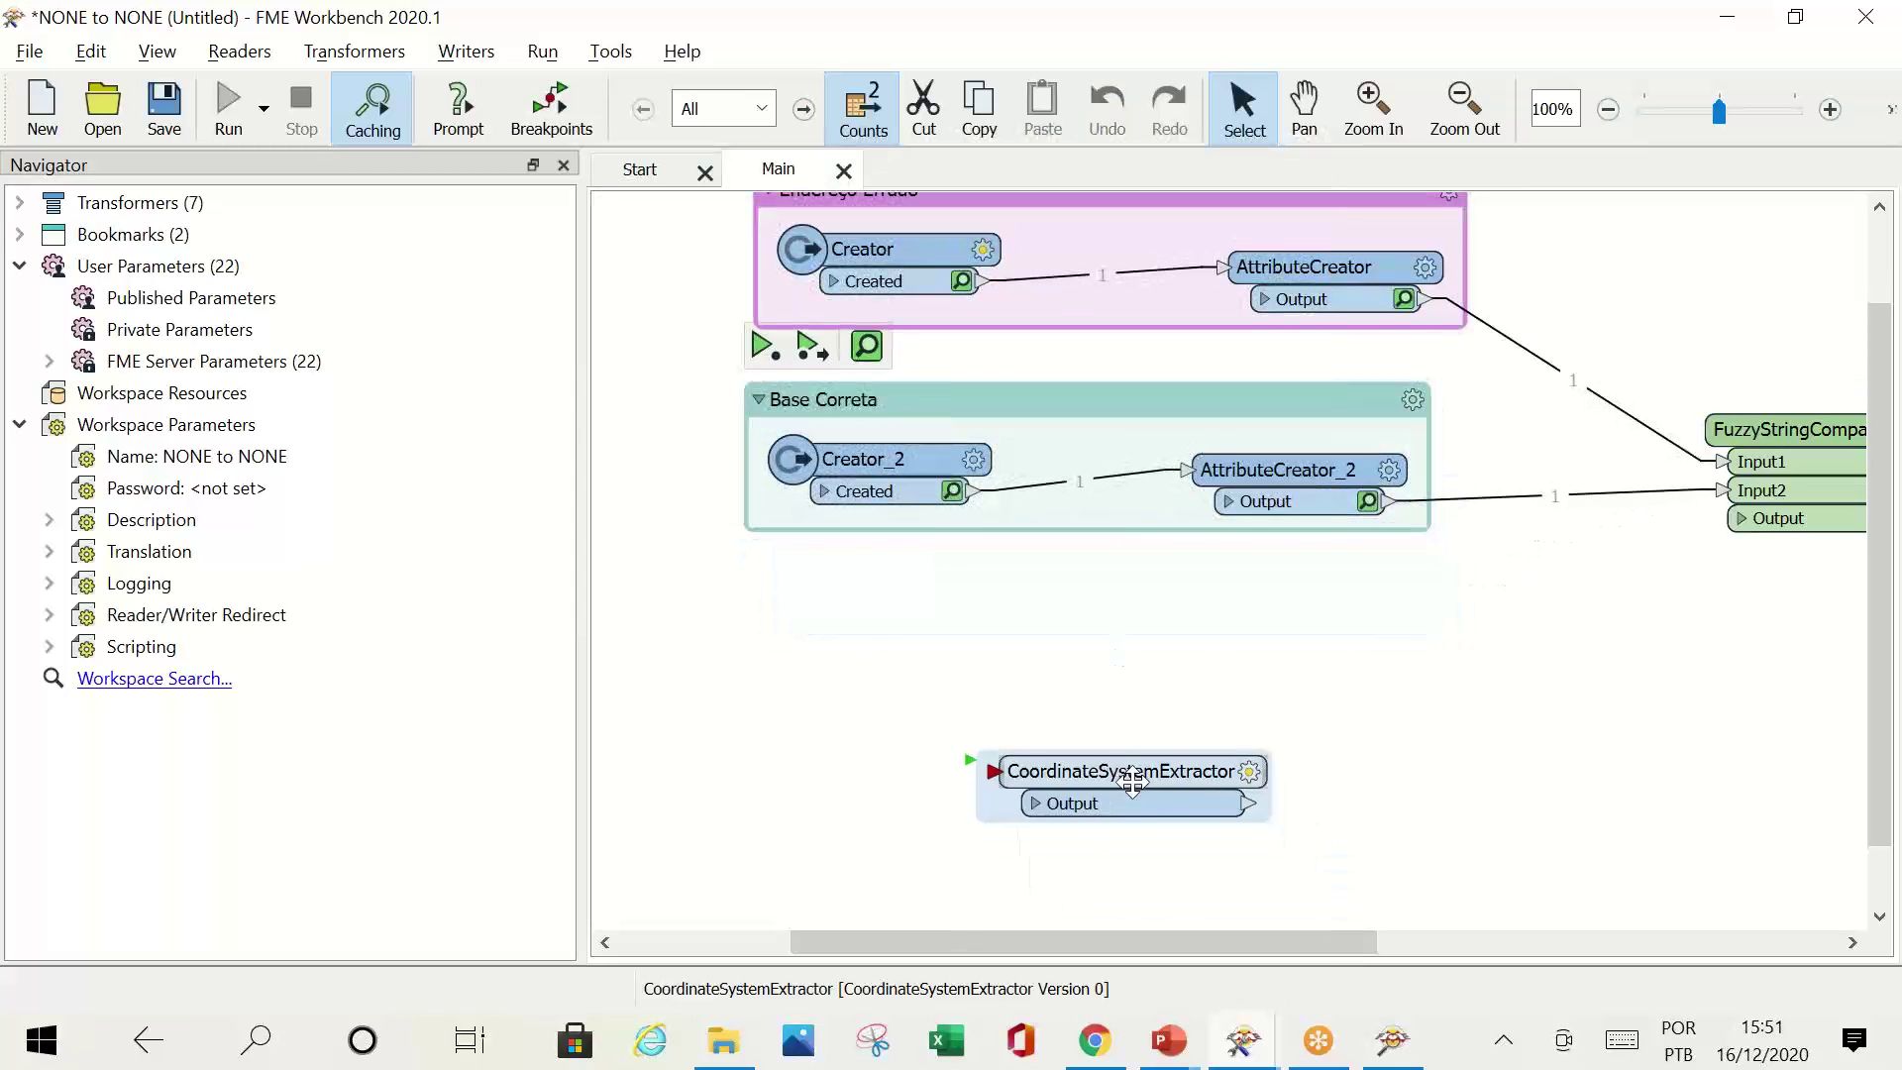
Step: Examine the CoordinateSystemExtractor's parameters, including its transformer name and coordinate system attribute
left_click(1249, 772)
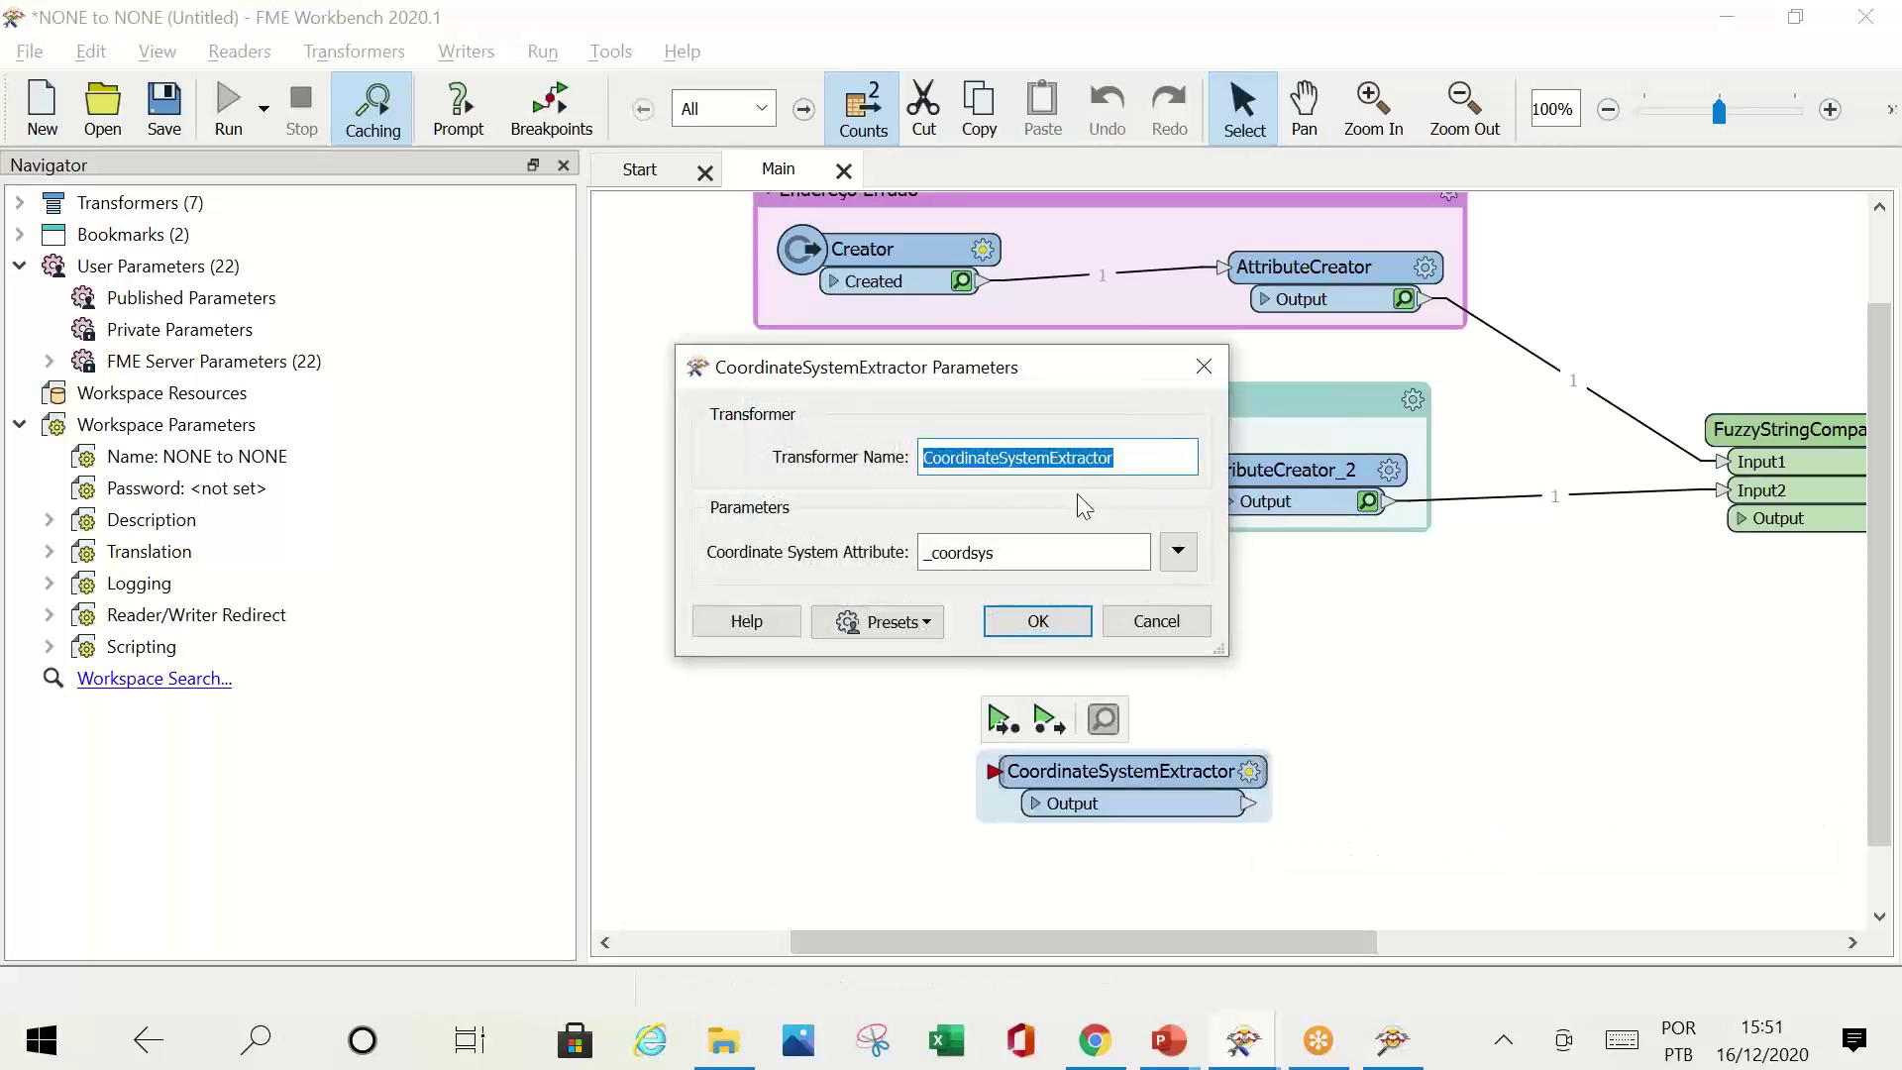
left_click(1125, 457)
double_click(1081, 558)
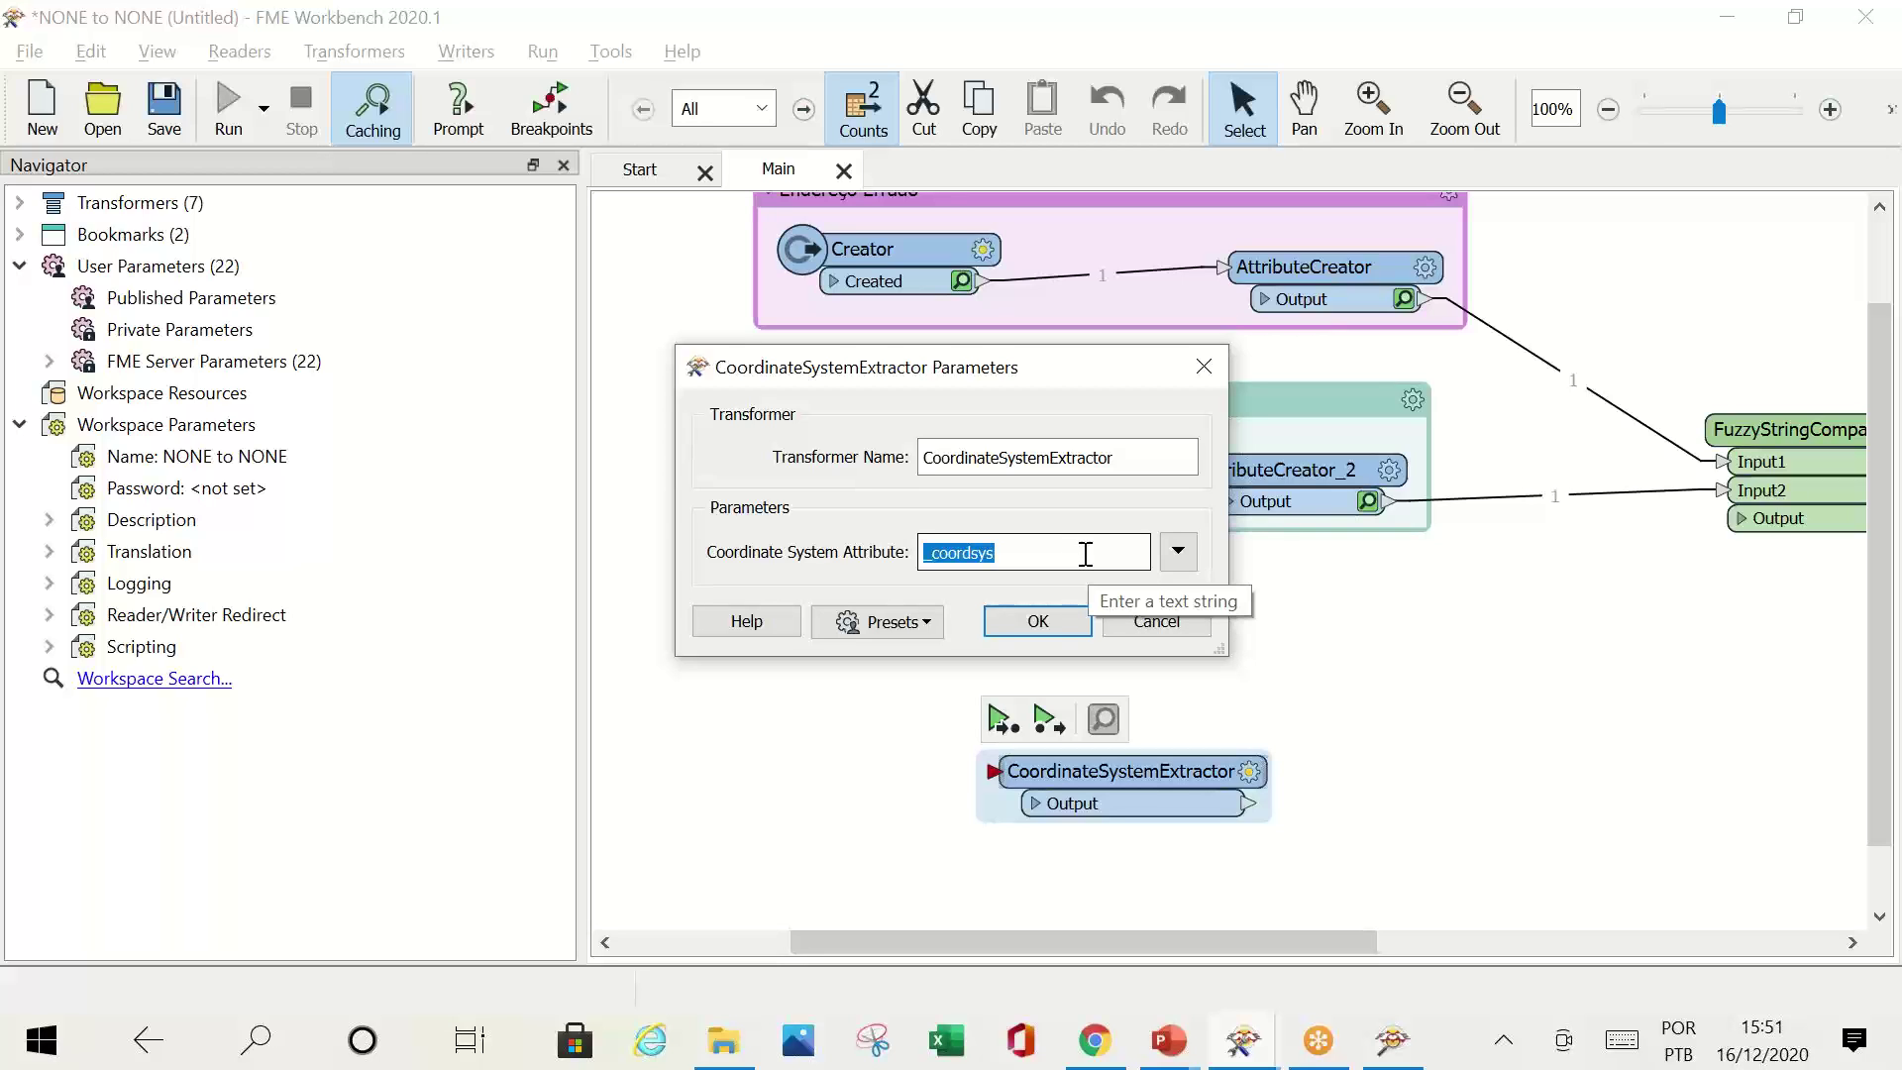
left_click(1170, 628)
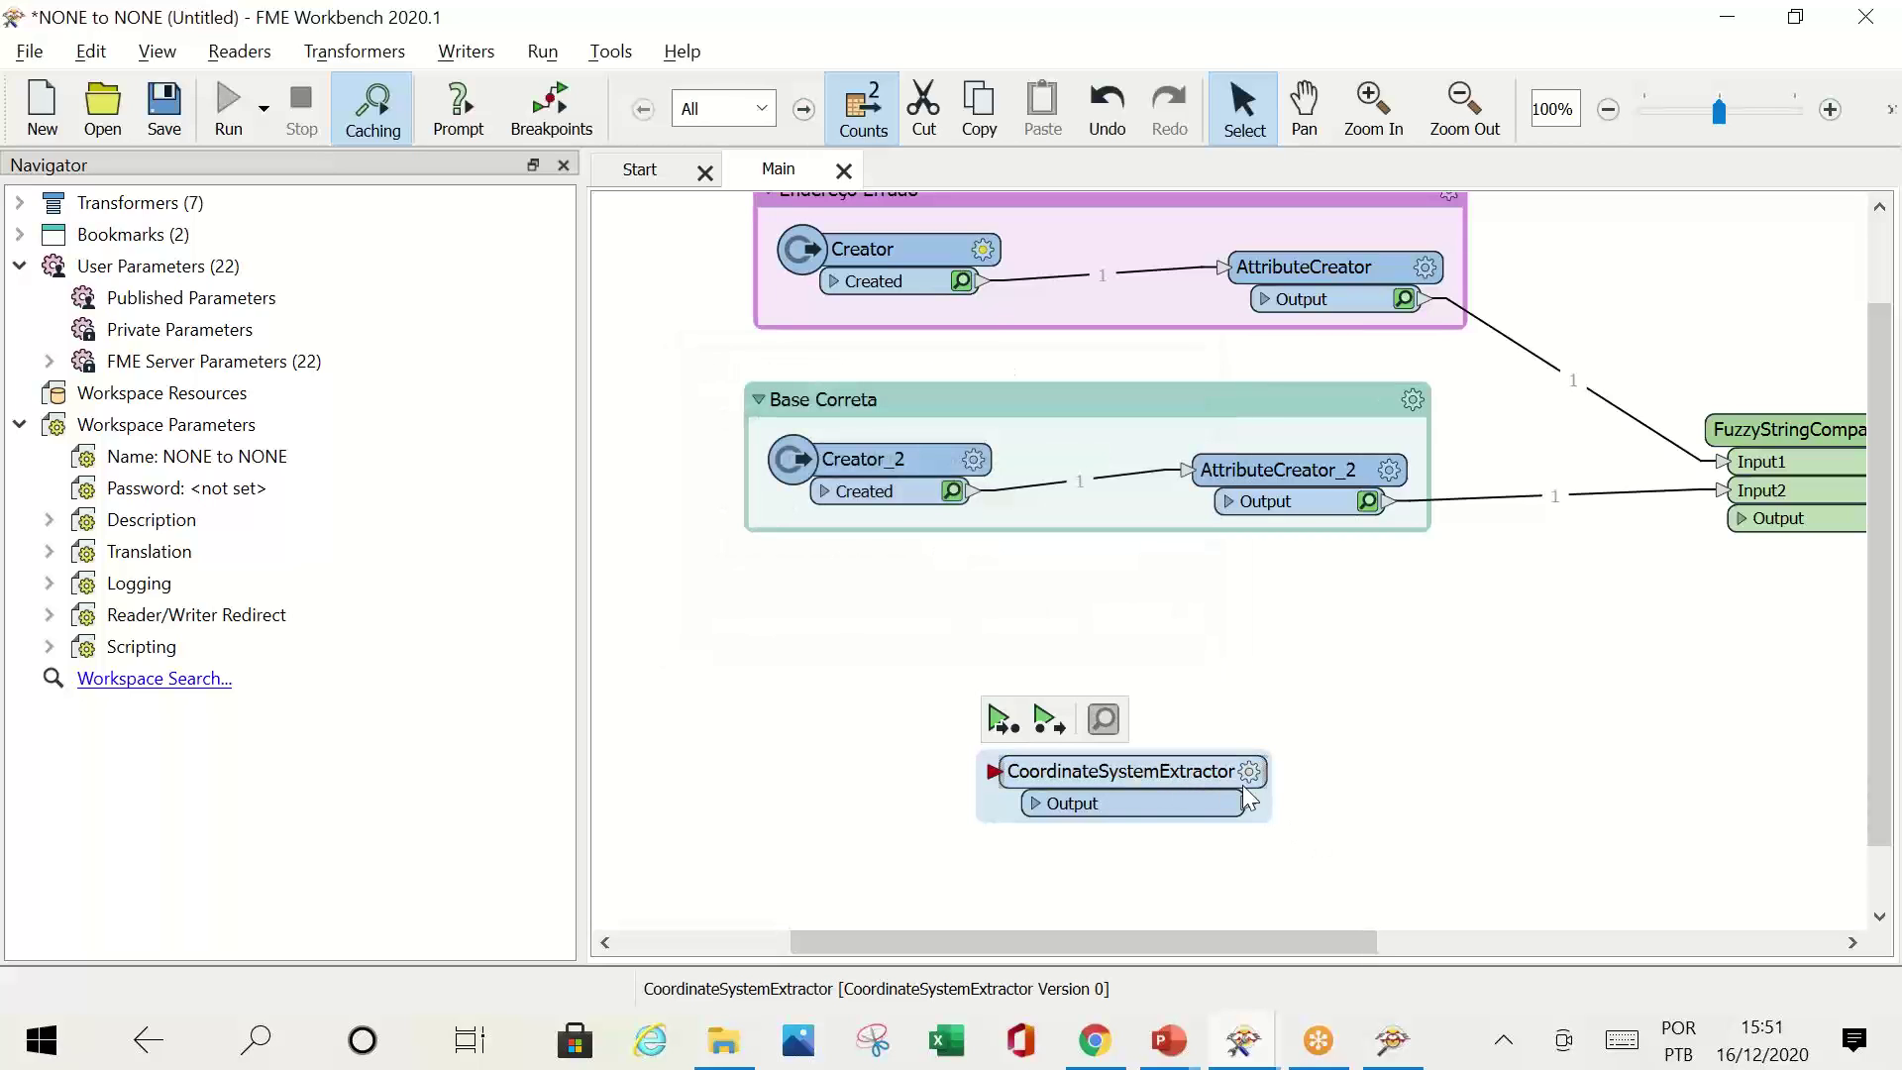
Step: Add a Tester transformer and place it after the CoordinateSystemExtractor, connected to its output
left_click(1337, 796)
type("tesr")
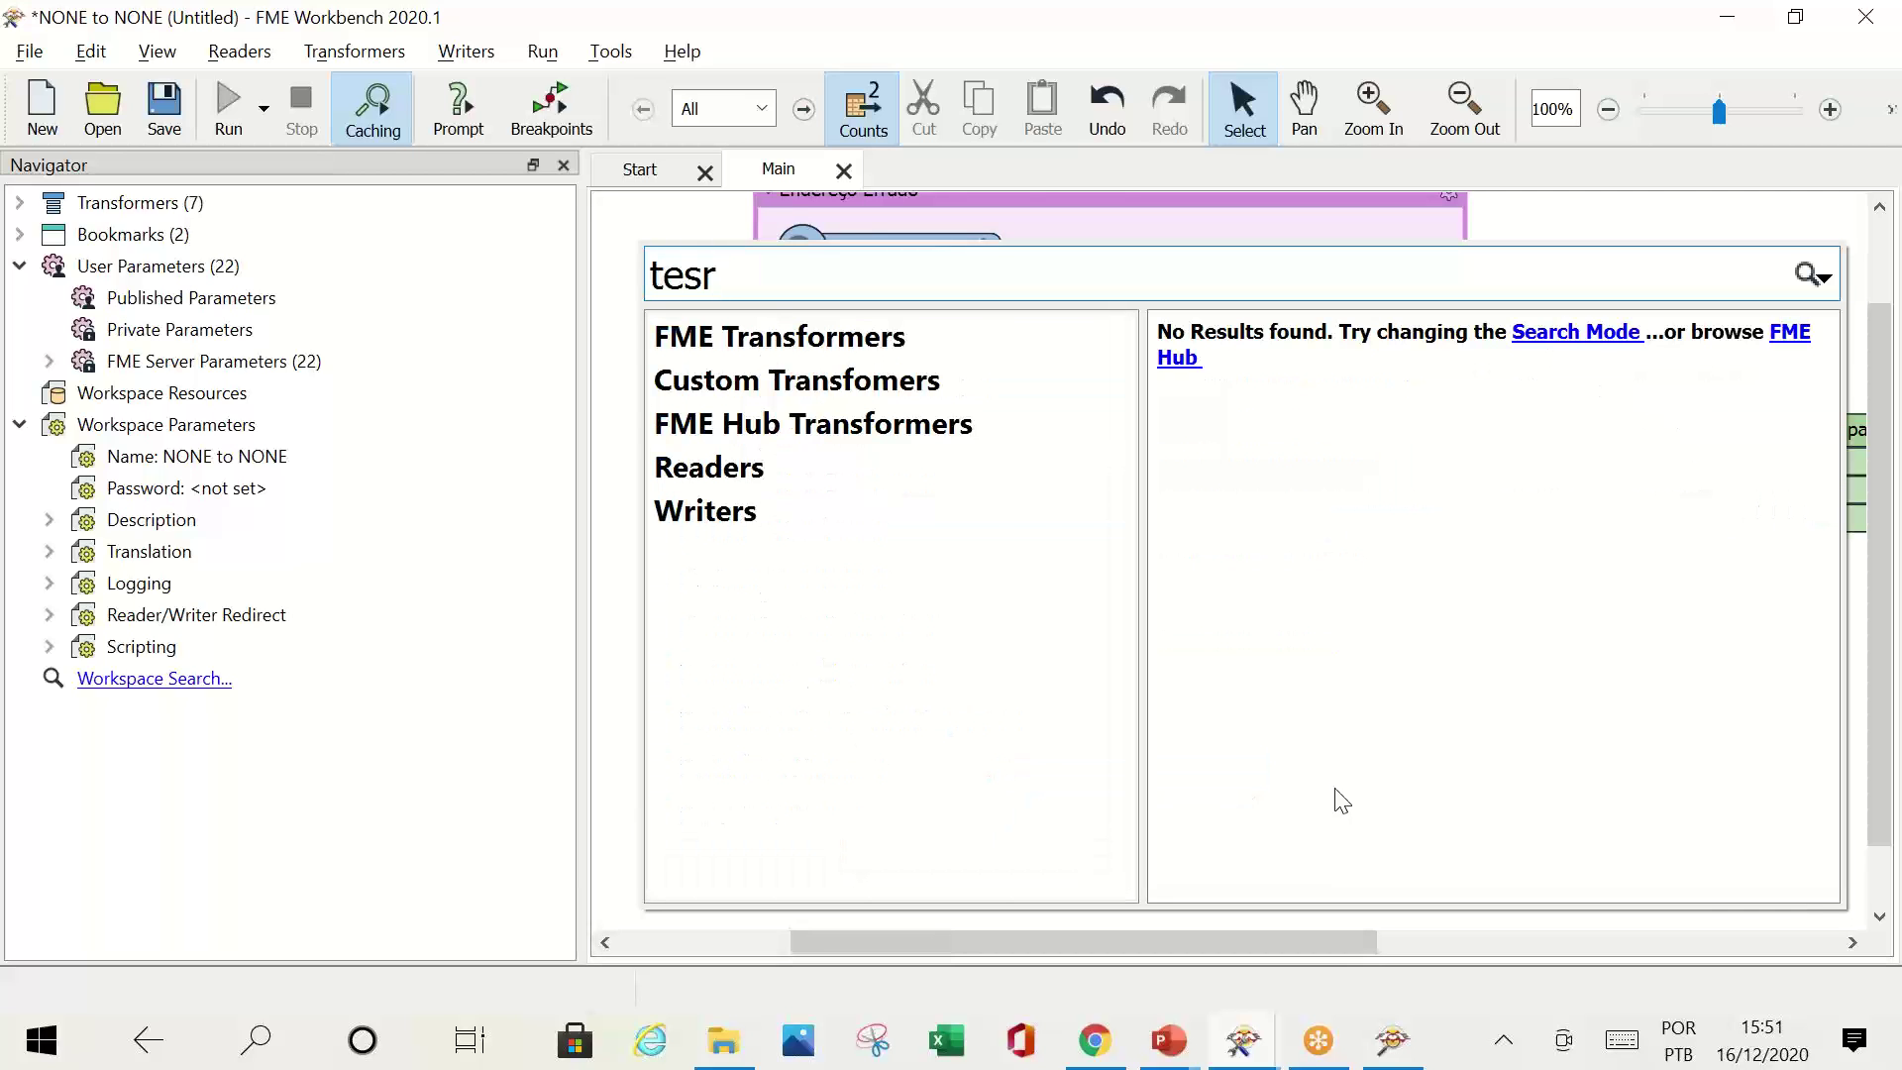
key("BackSpace")
type("ter")
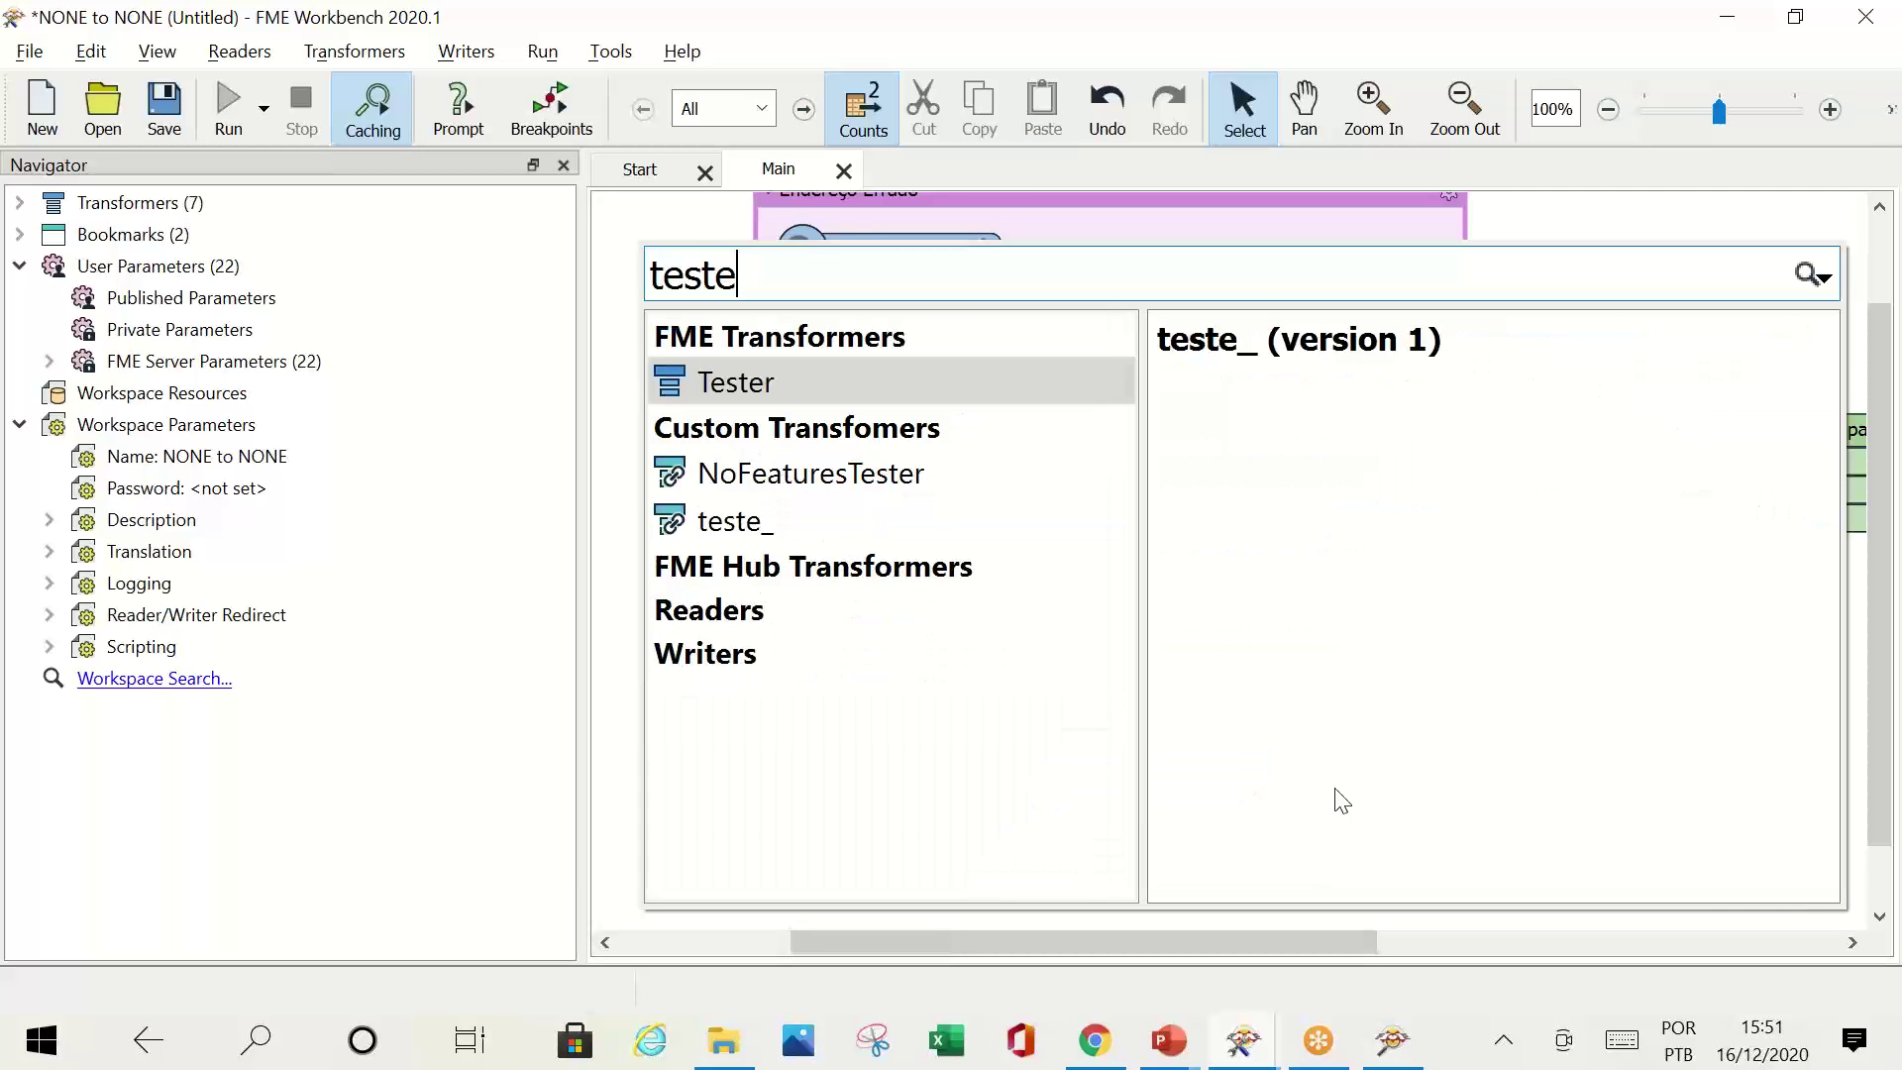
double_click(858, 381)
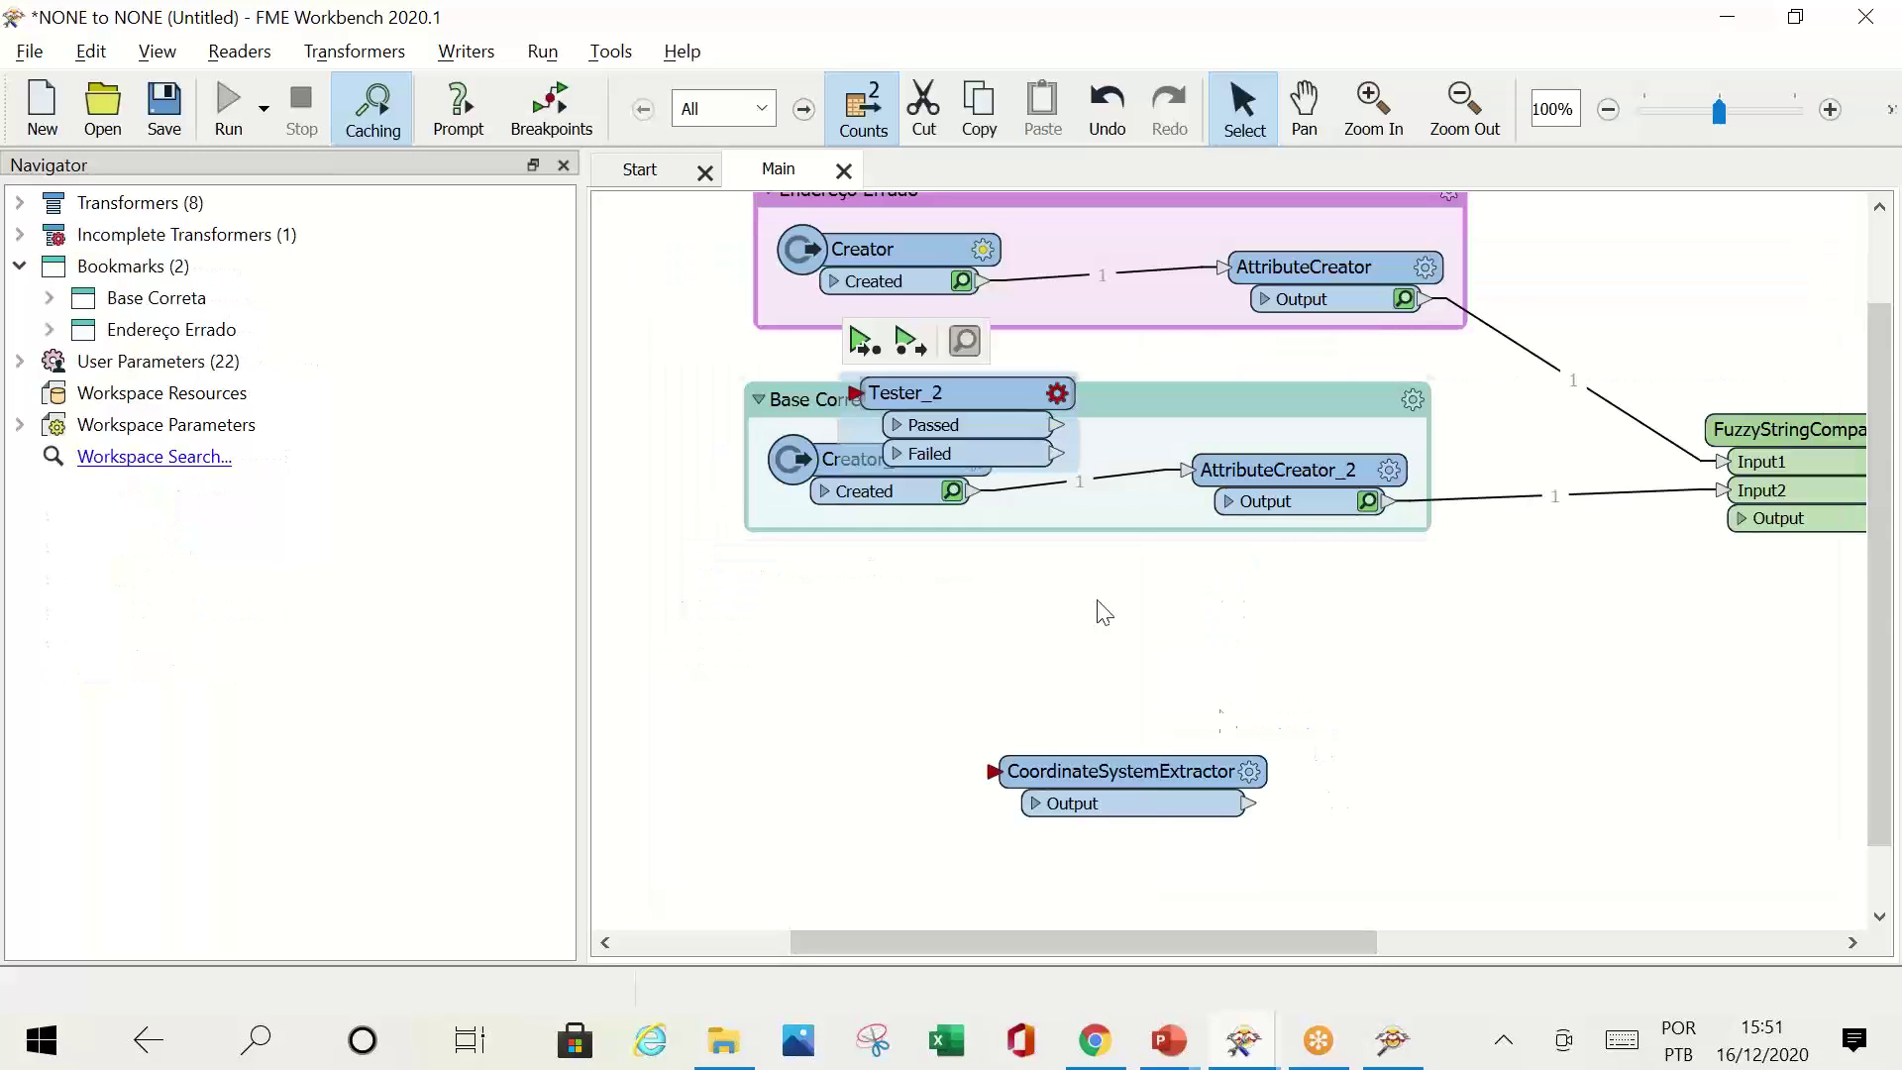
left_click_drag(966, 421, 1483, 797)
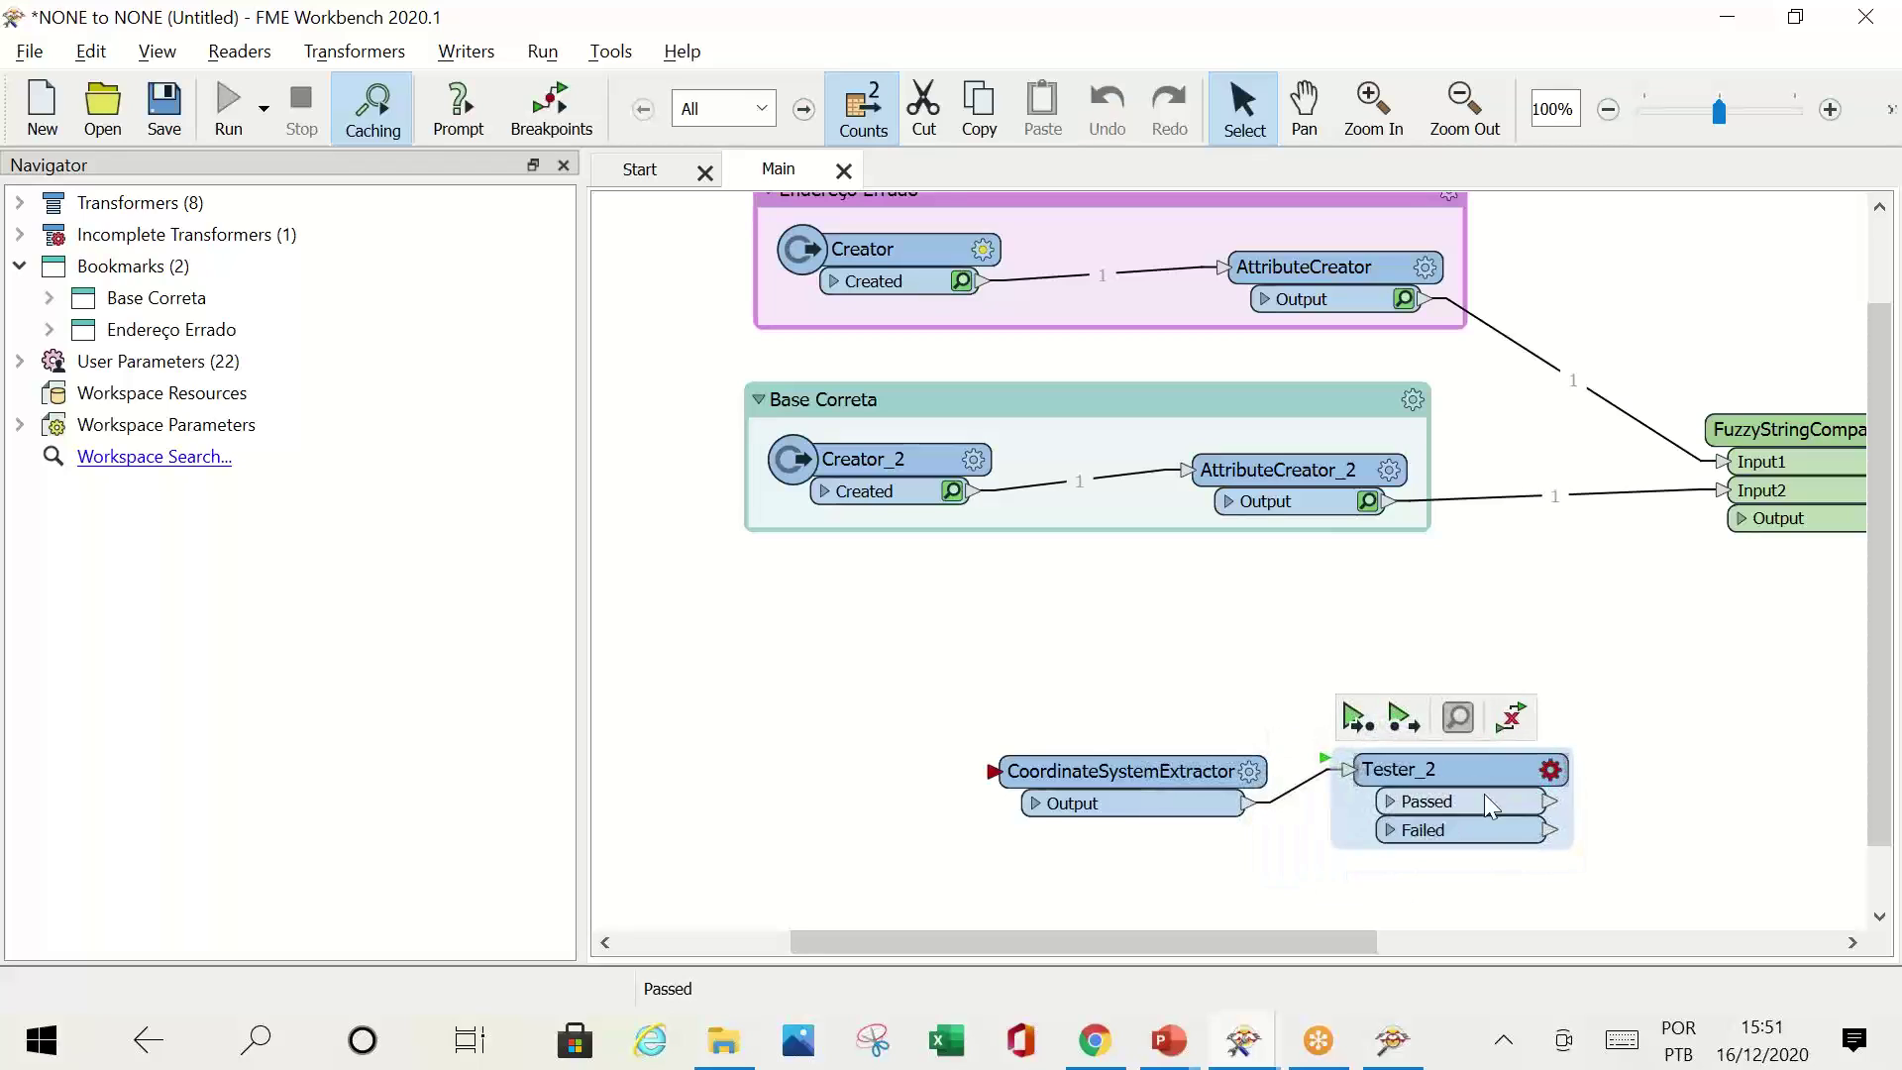
left_click(1552, 838)
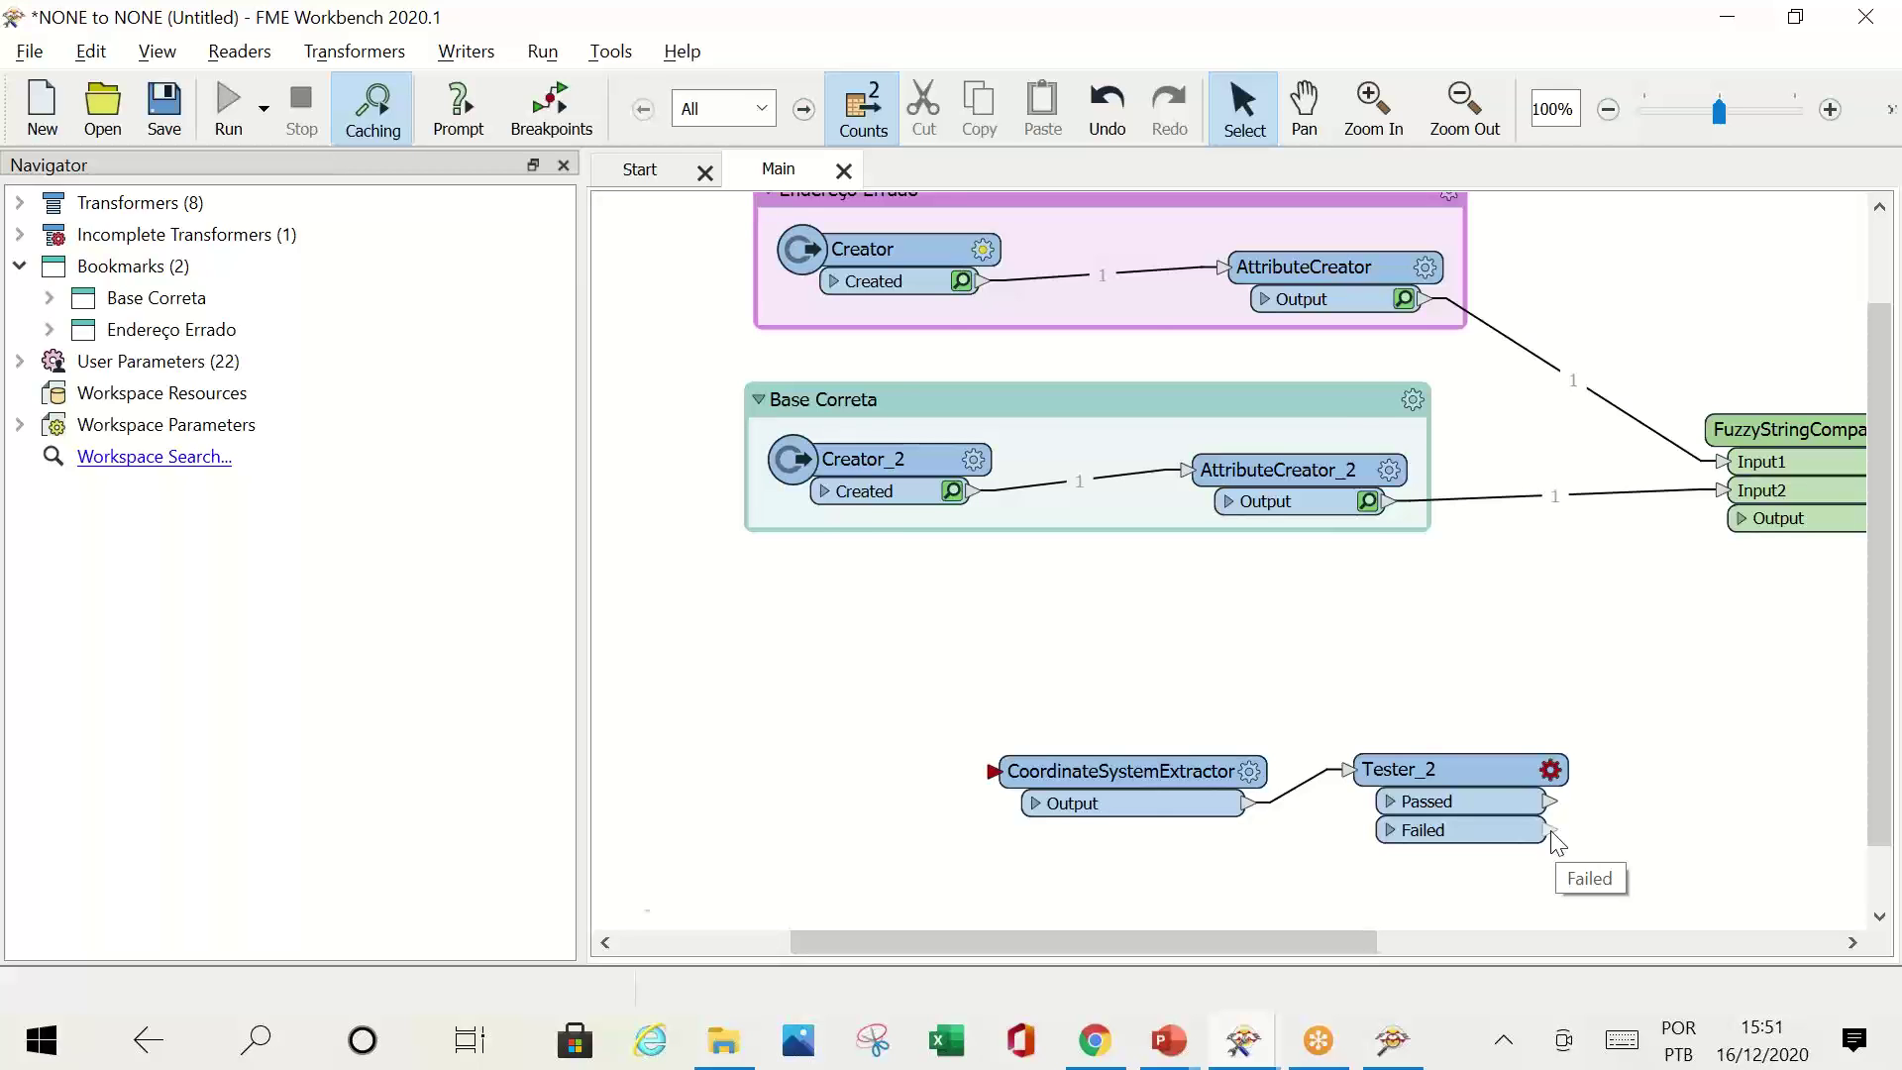
type("repo")
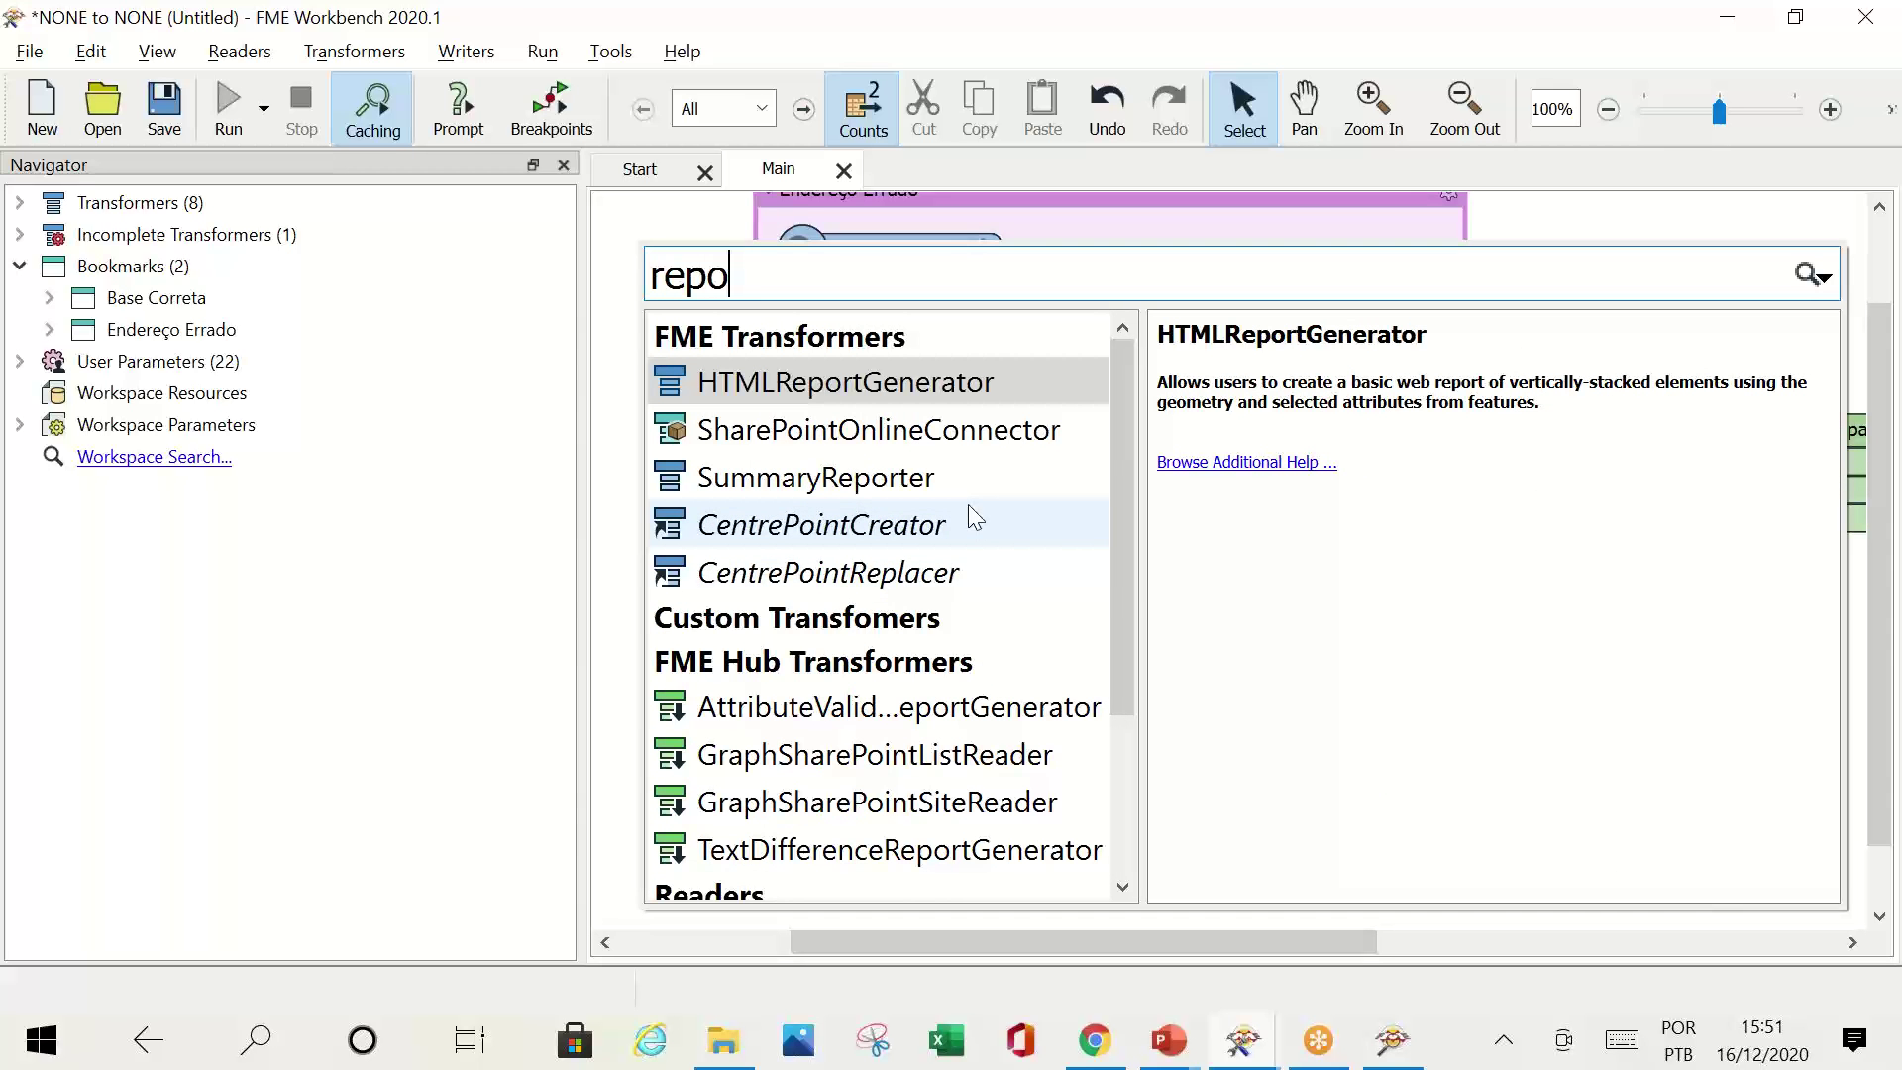
key("BackSpace")
type("ro")
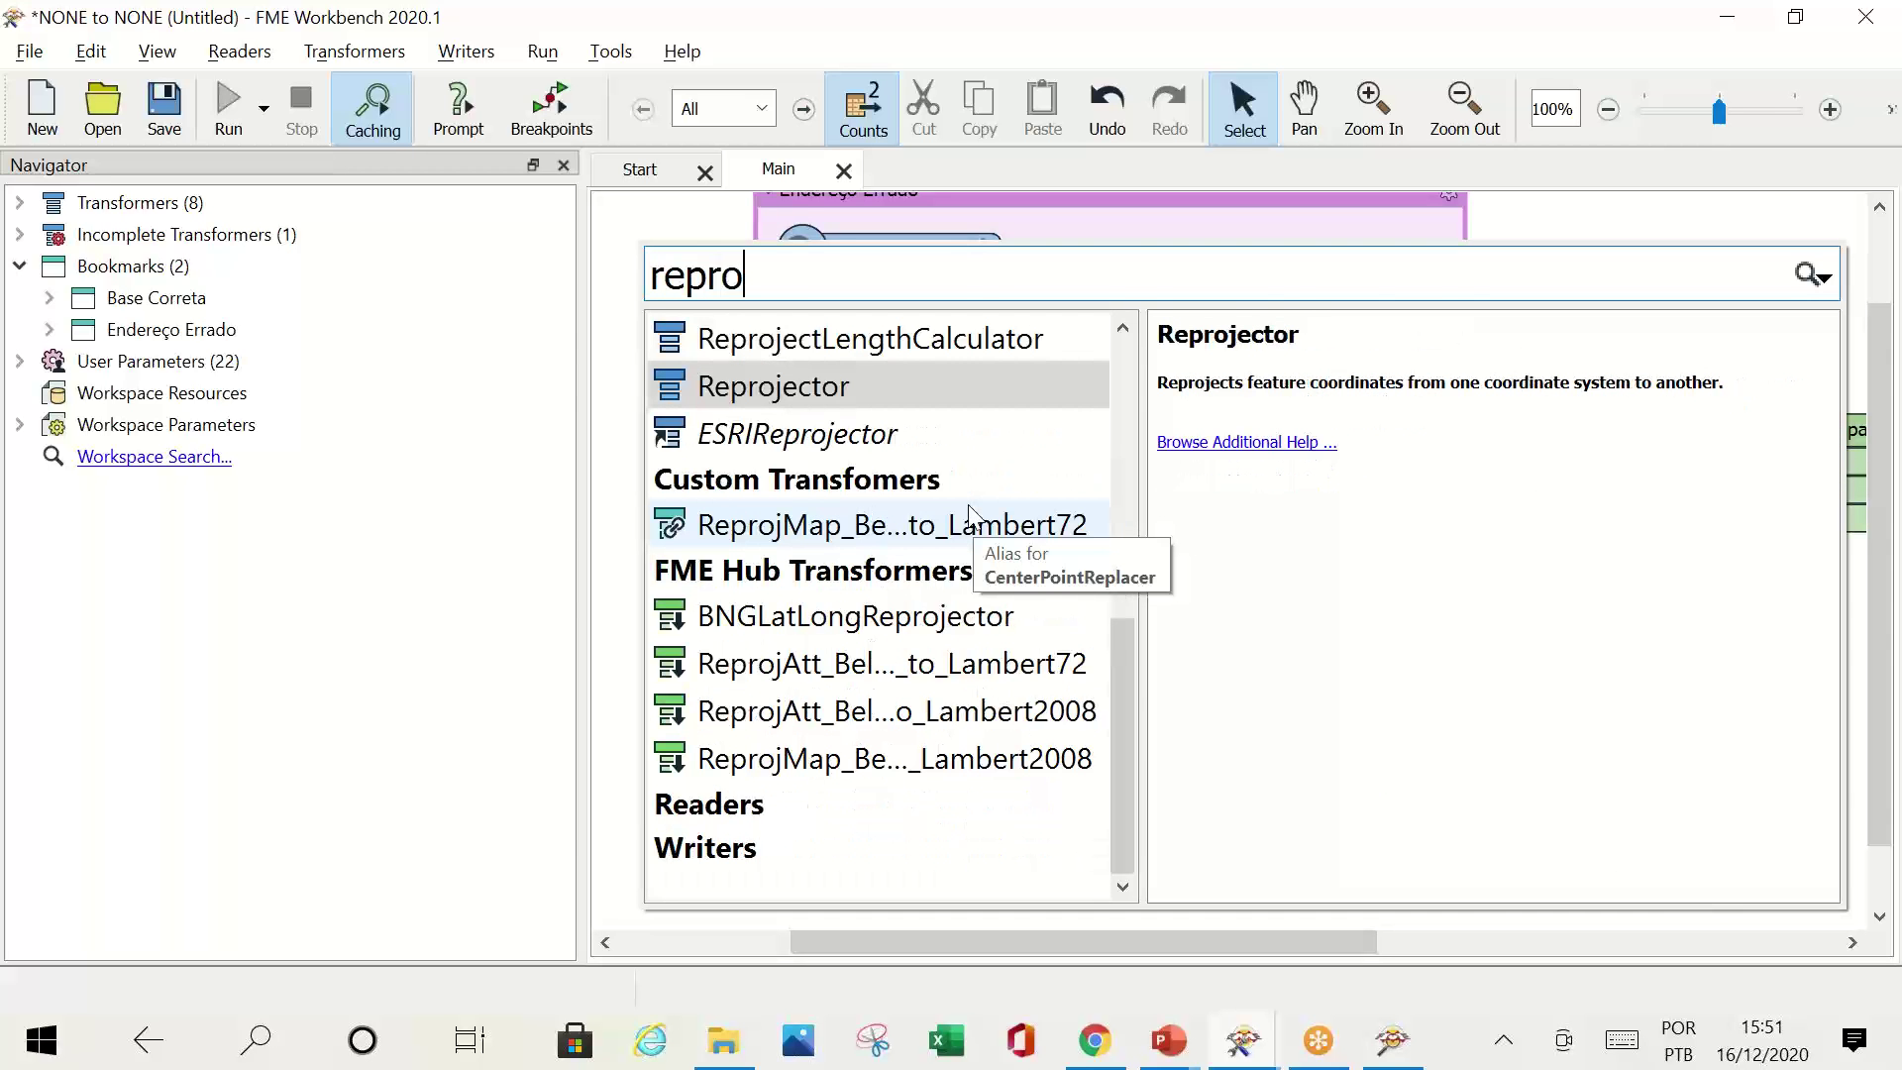
key("Escape")
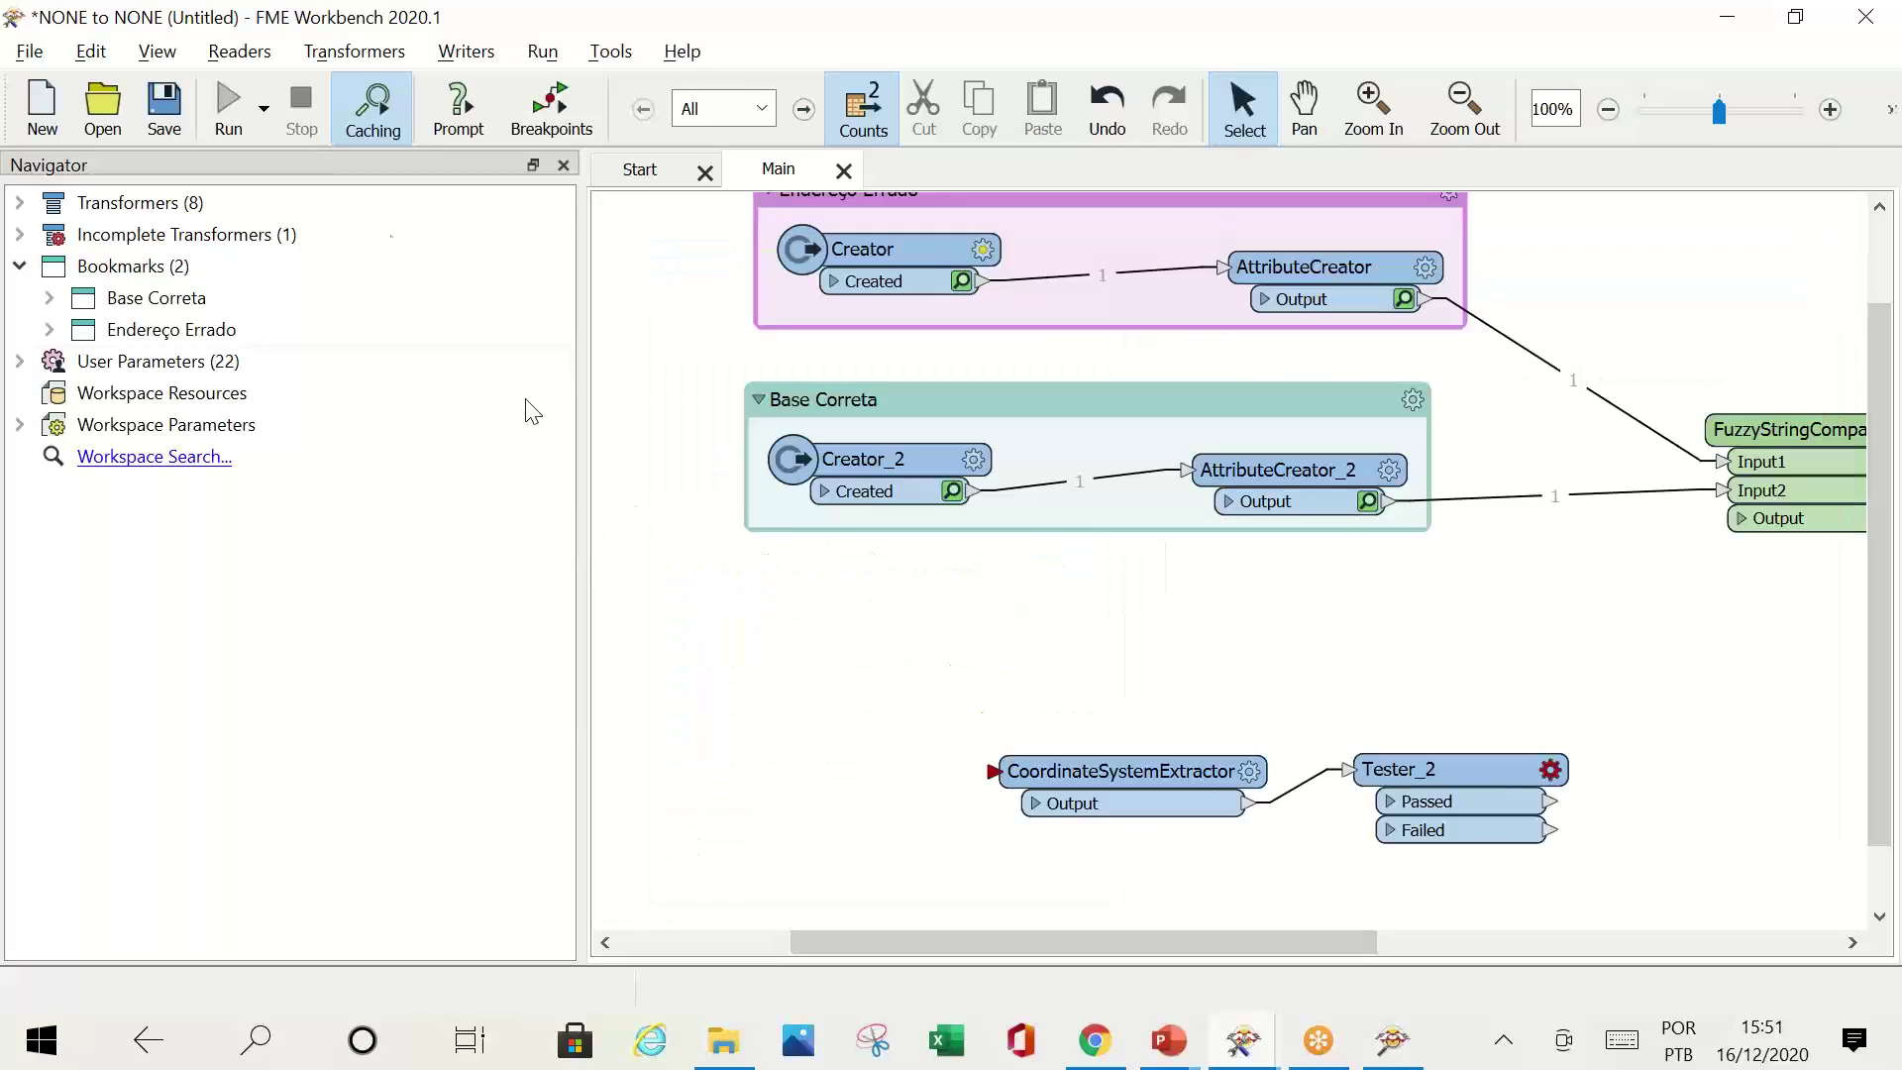
Step: Create a new blank workspace, discarding the changes to the current one
left_click(40, 99)
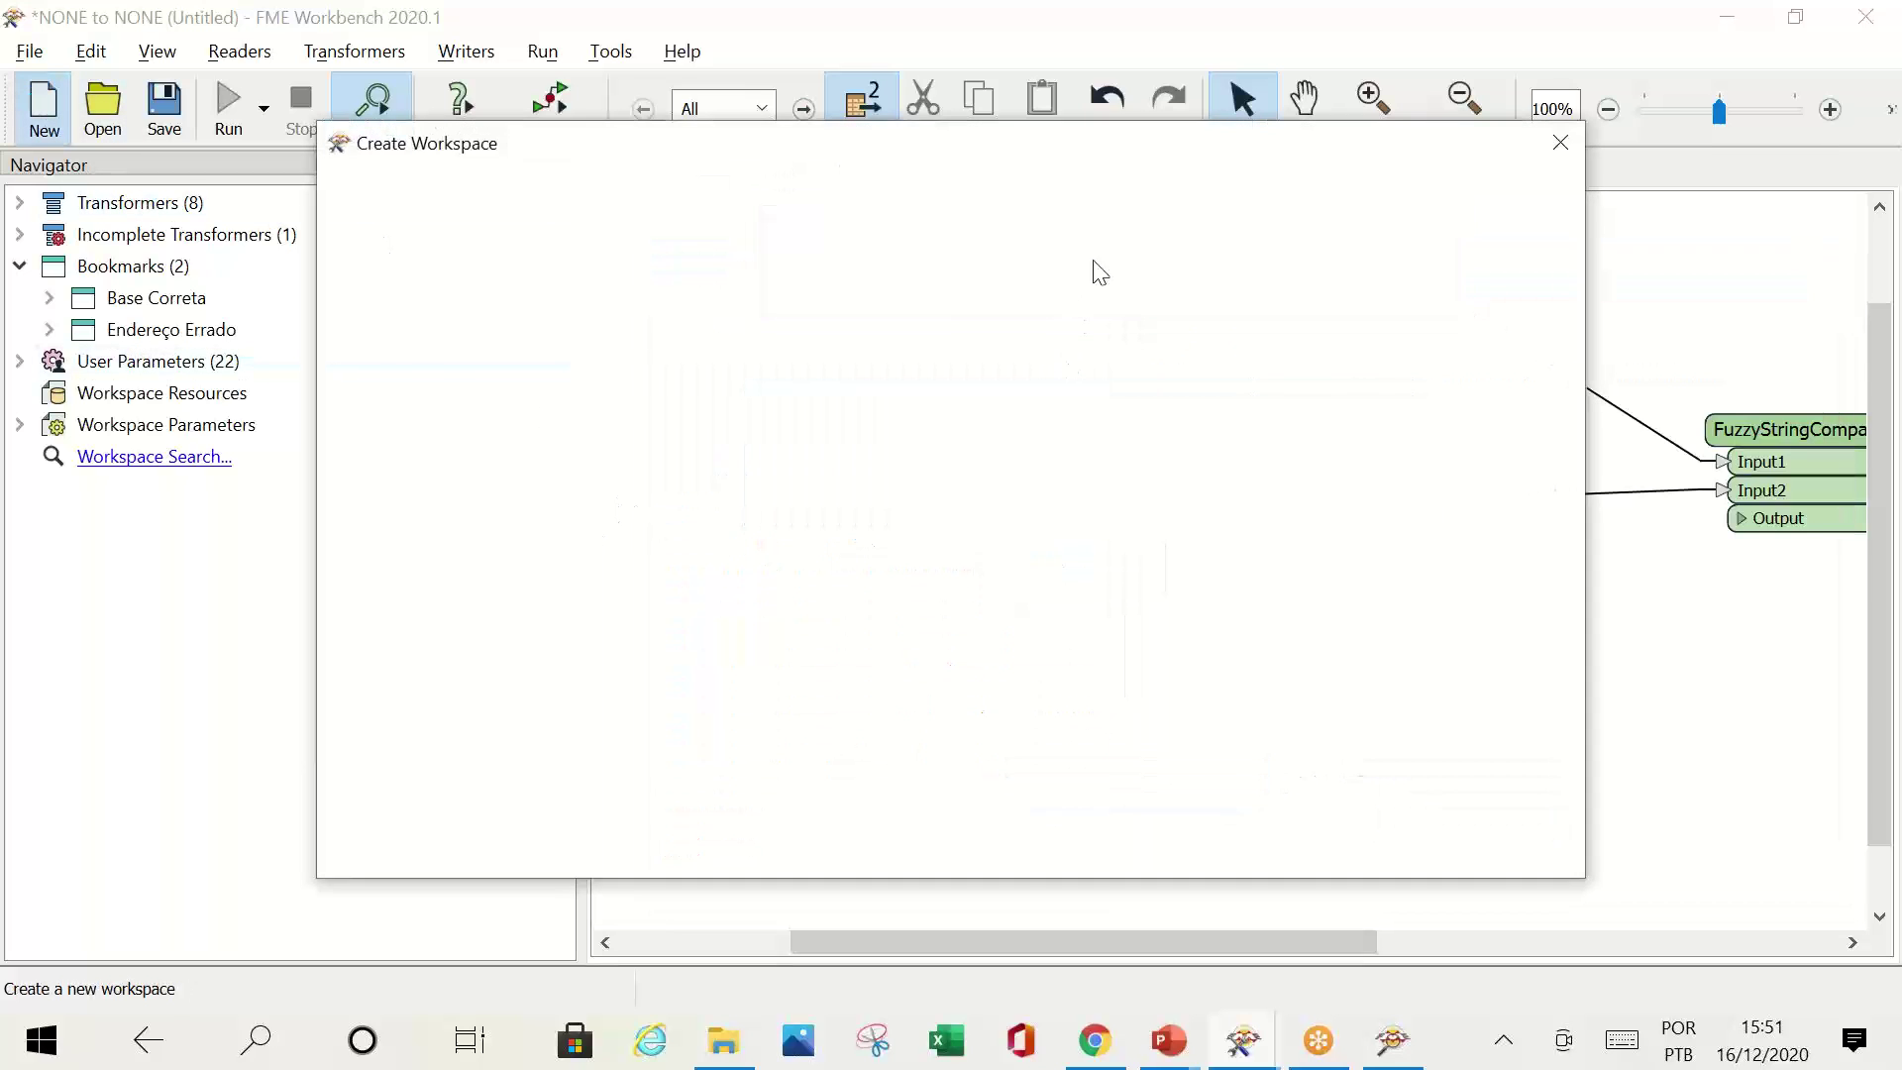
double_click(1140, 217)
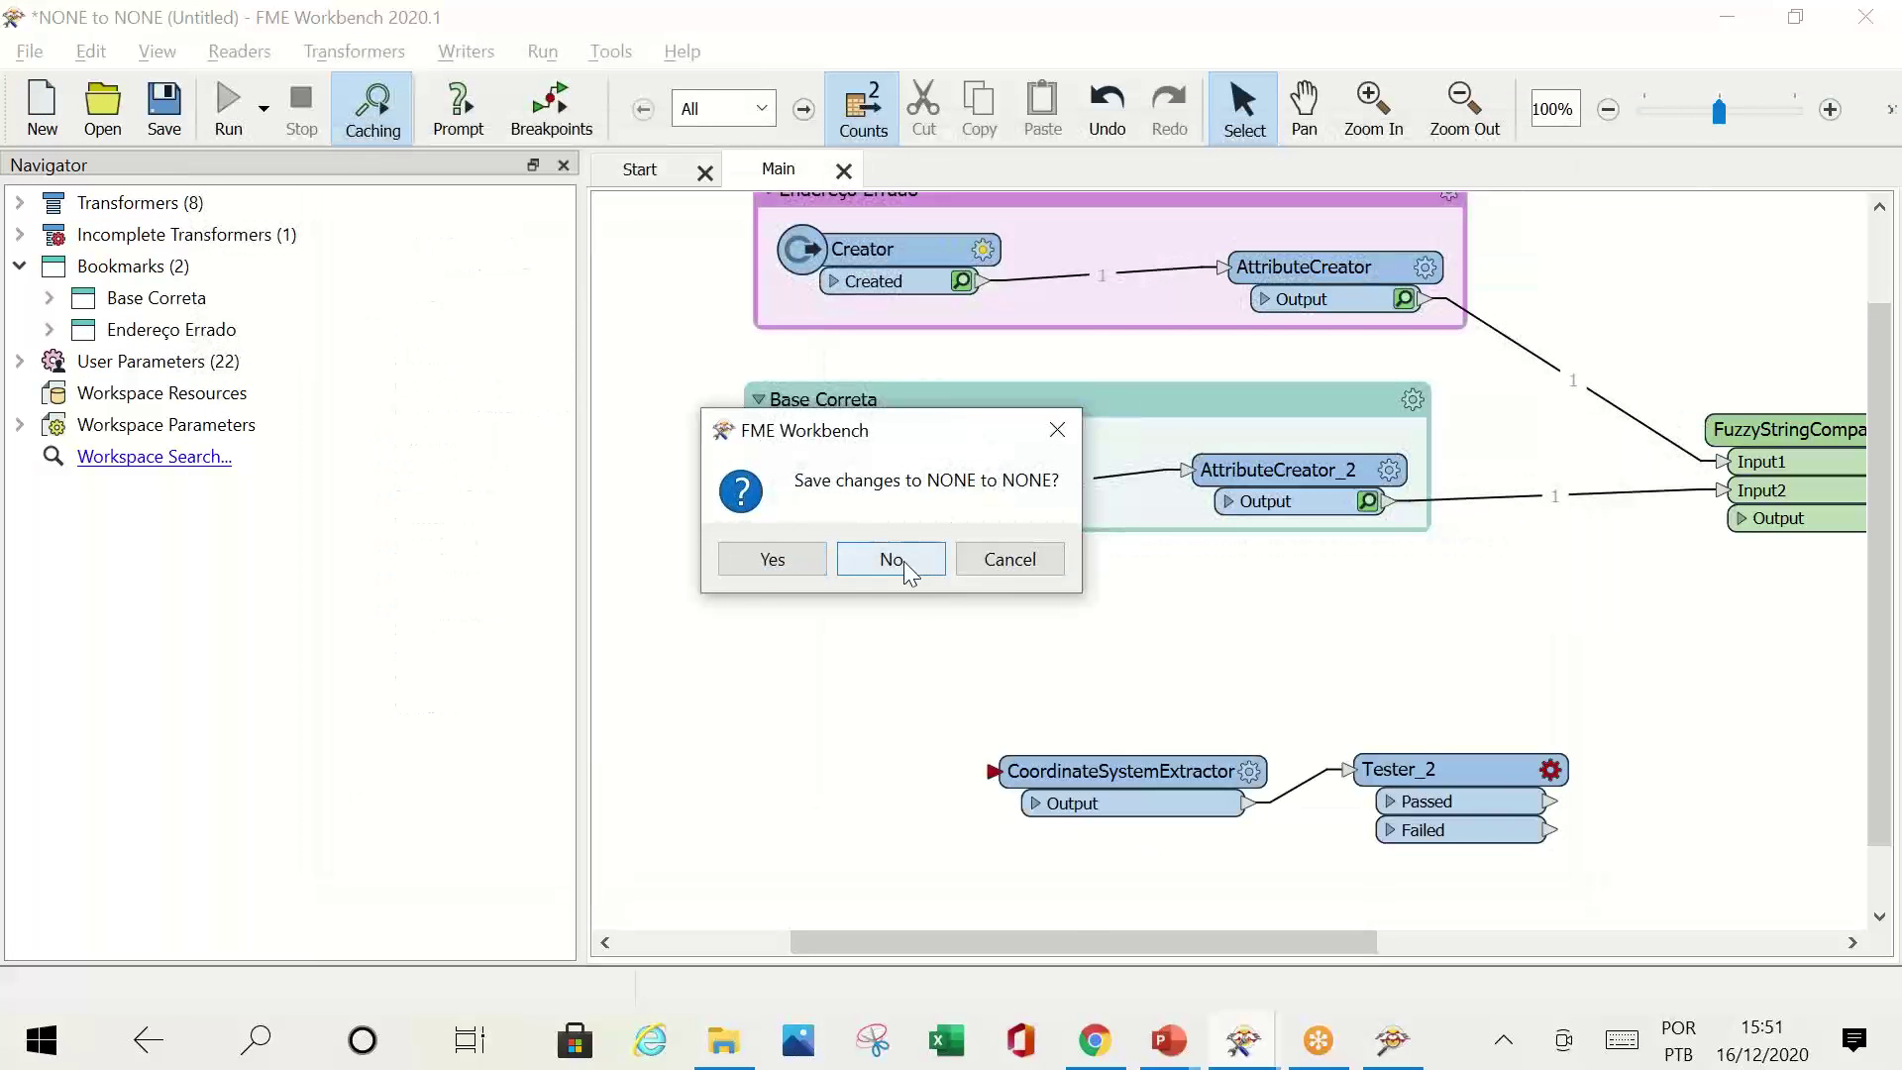
left_click(904, 561)
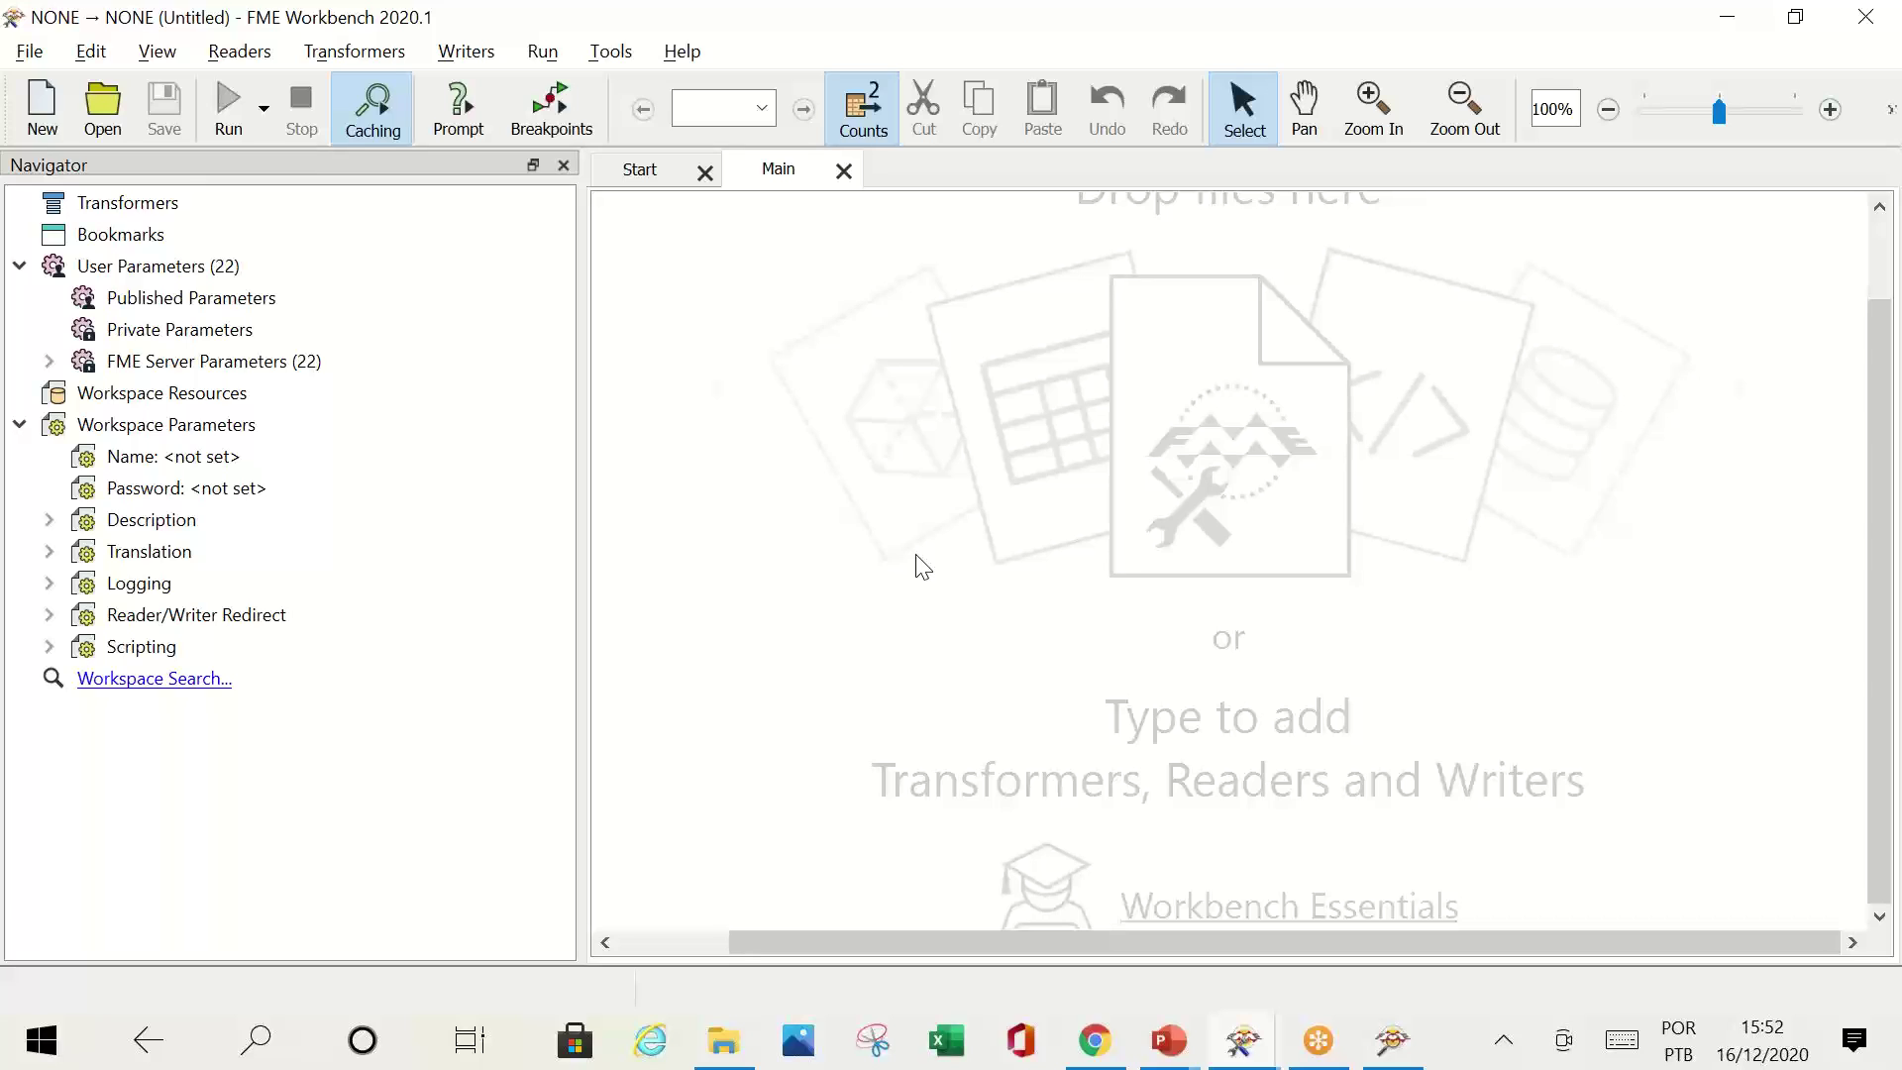
Step: Start adding a MapInfo TAB (MITAB) reader to the empty workspace
type("map")
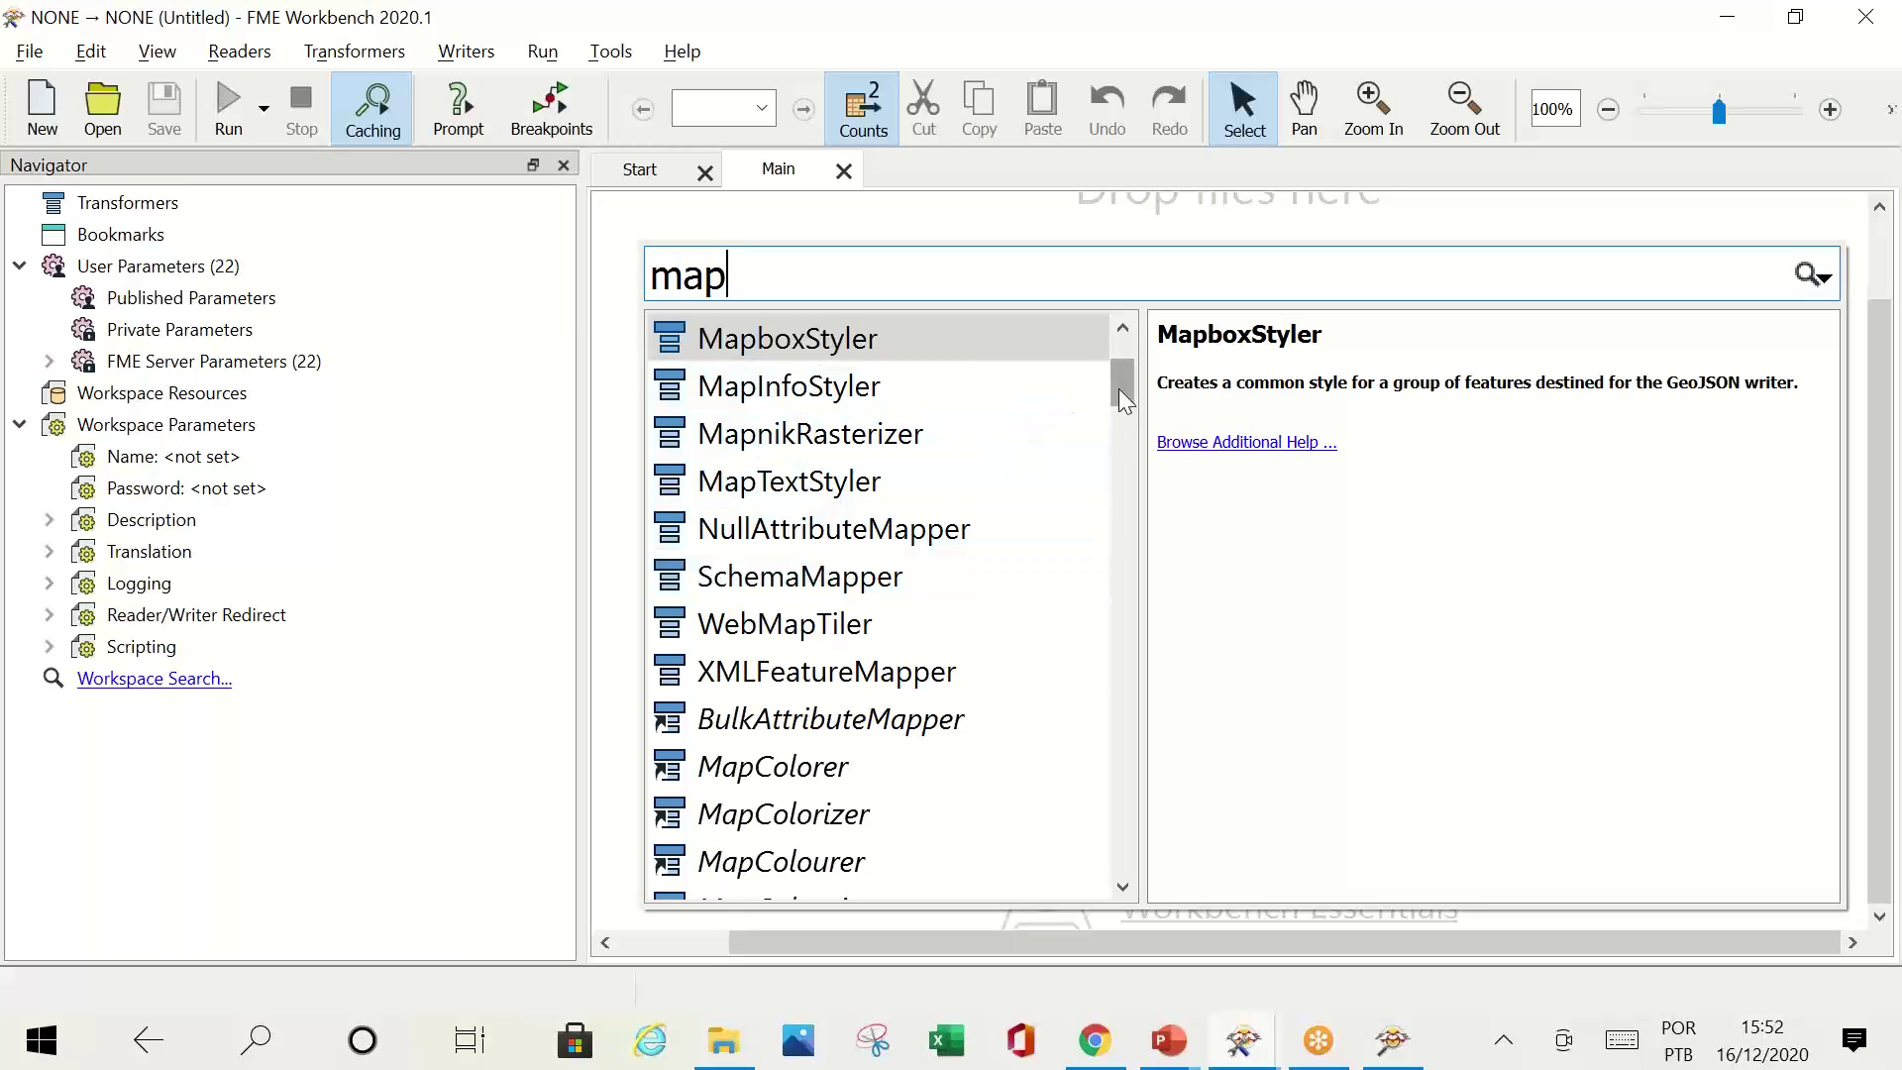
type("in")
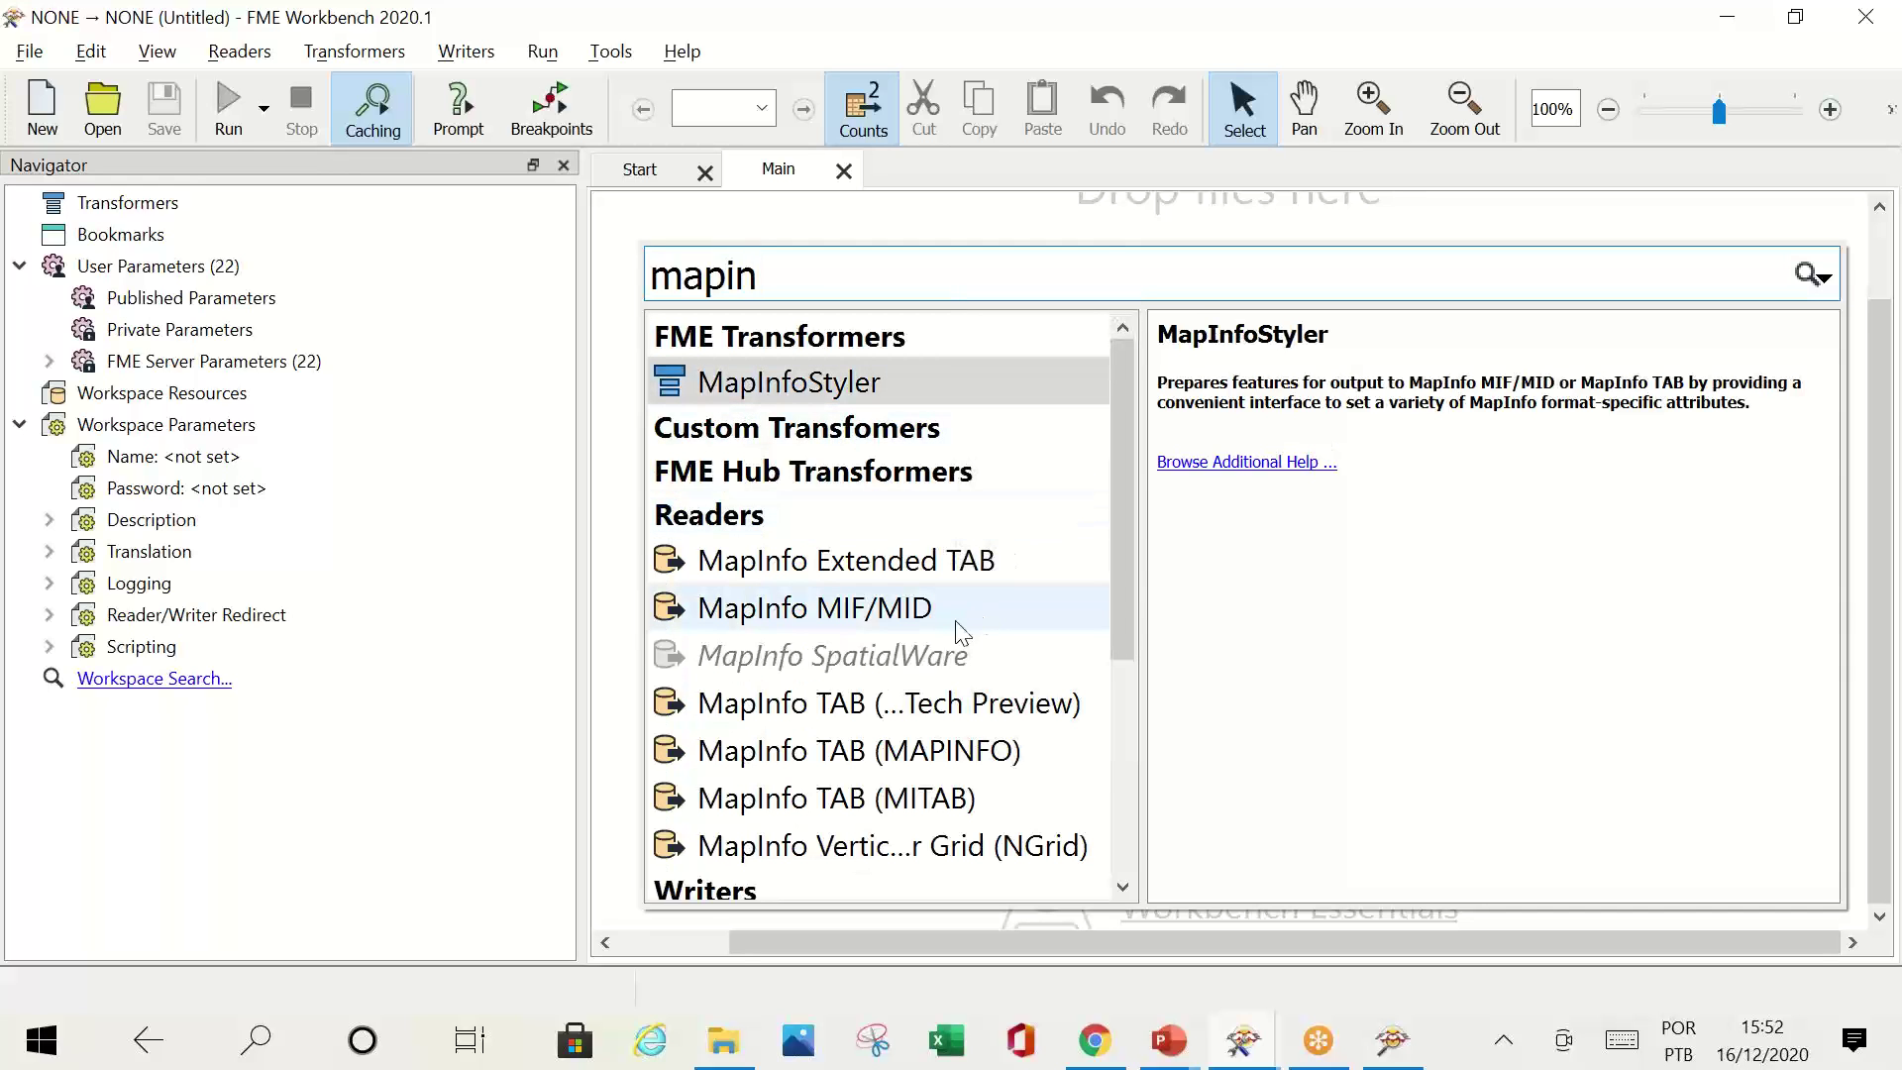
double_click(937, 798)
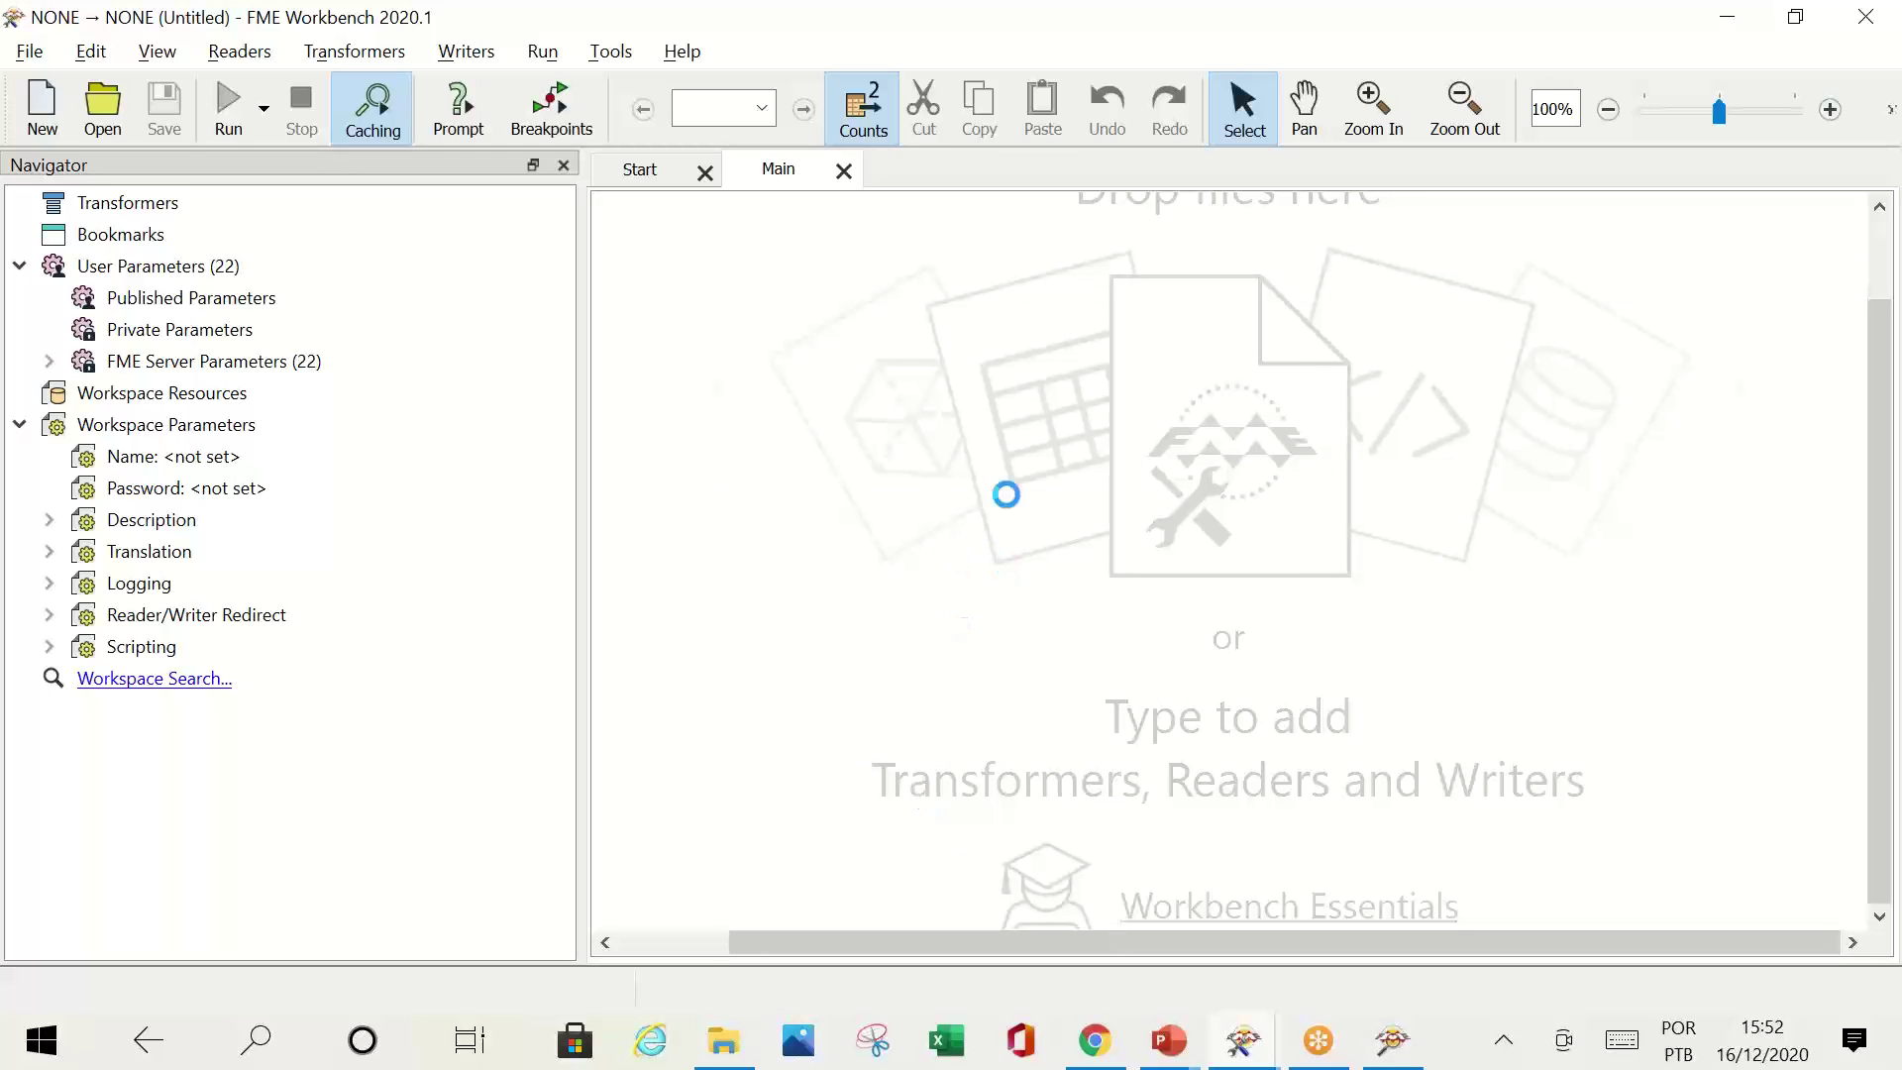
Step: Browse for the reader's dataset in the FMEData2020 folder on drive C
left_click(1213, 461)
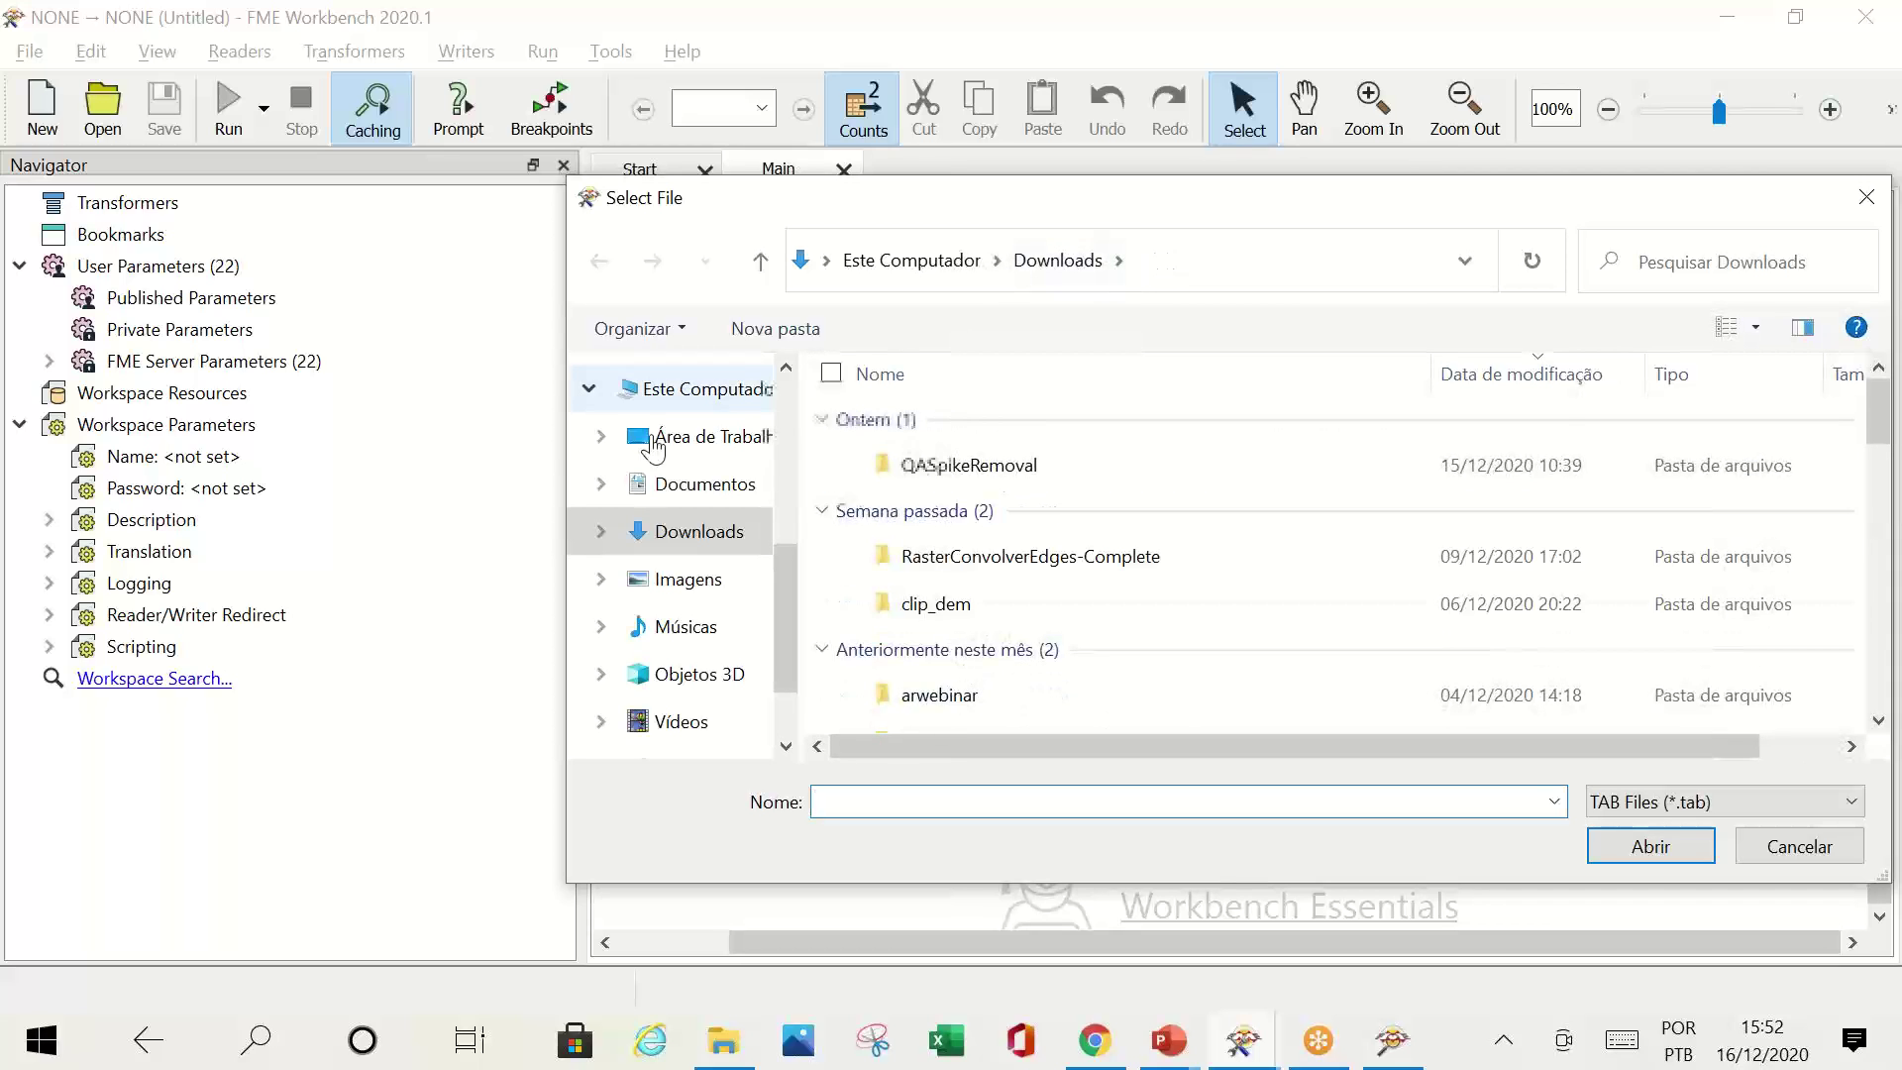
left_click(704, 441)
left_click(1199, 242)
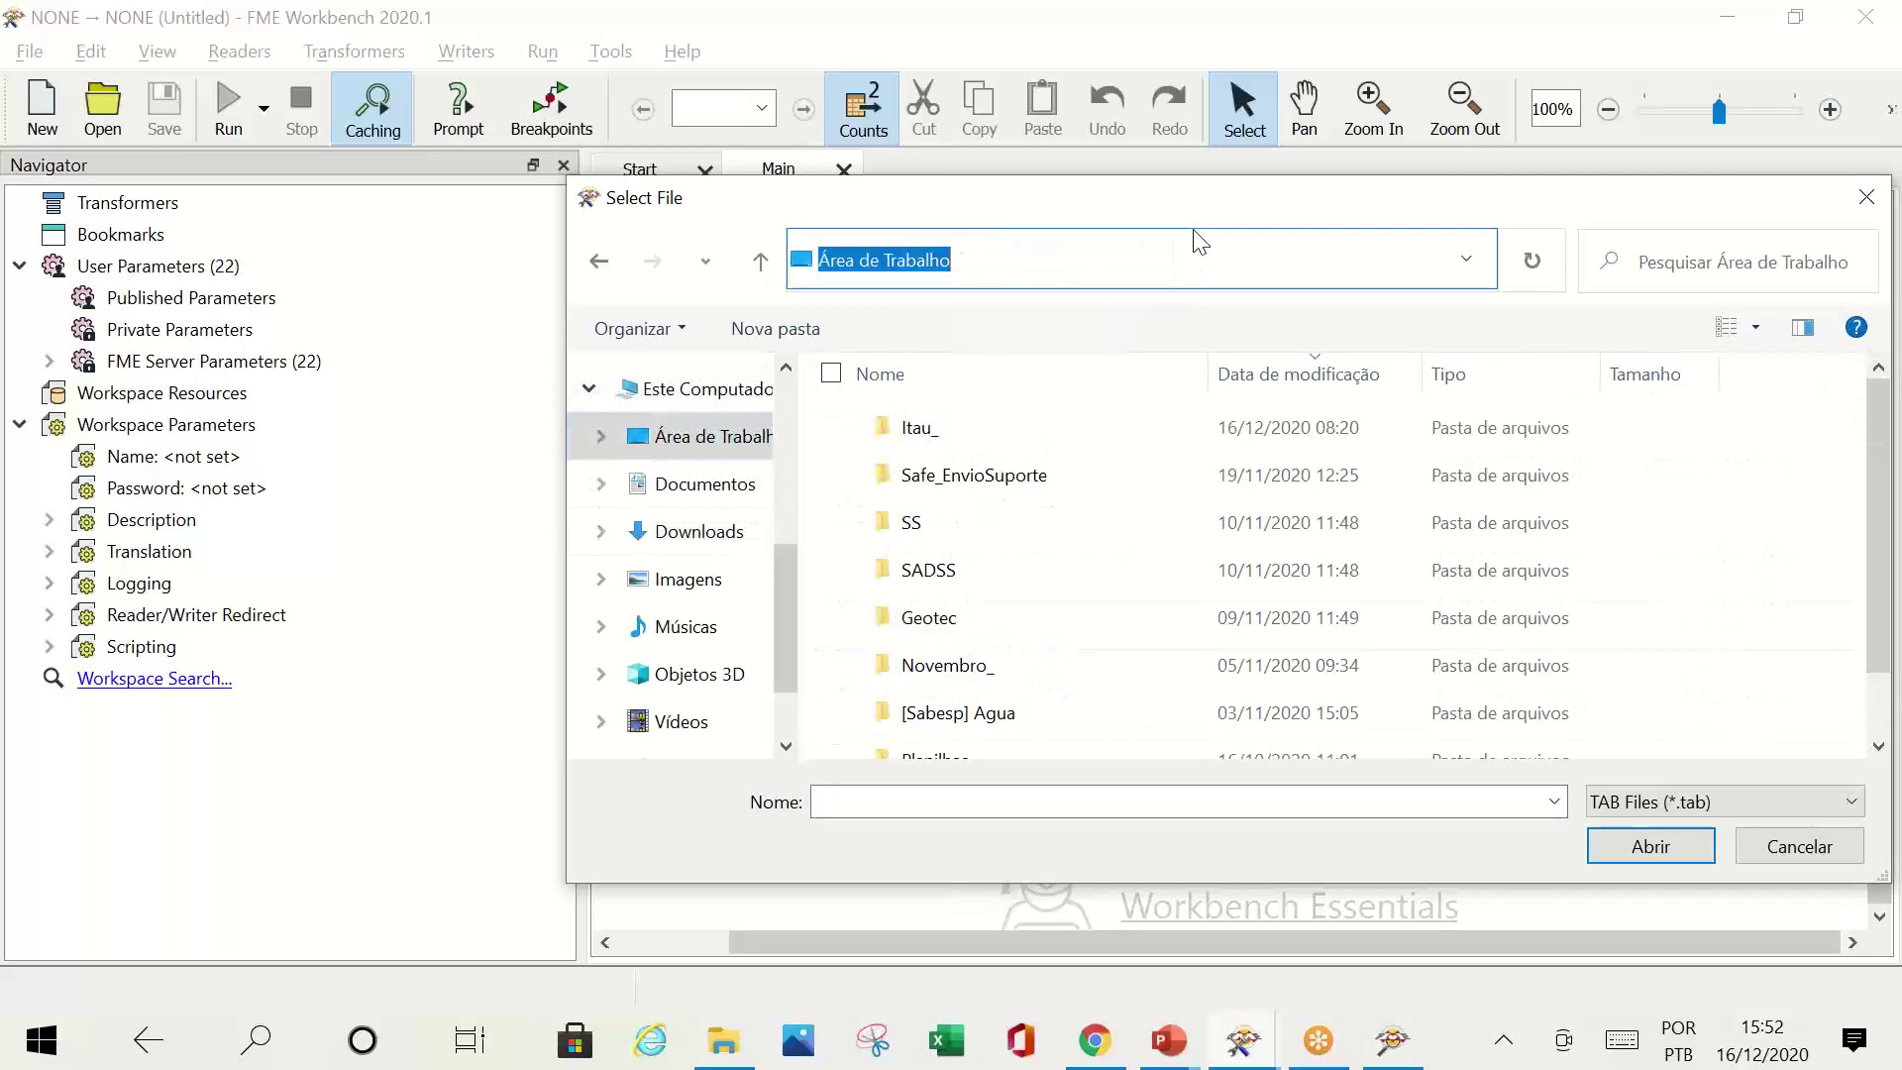
type("c:")
key("Return")
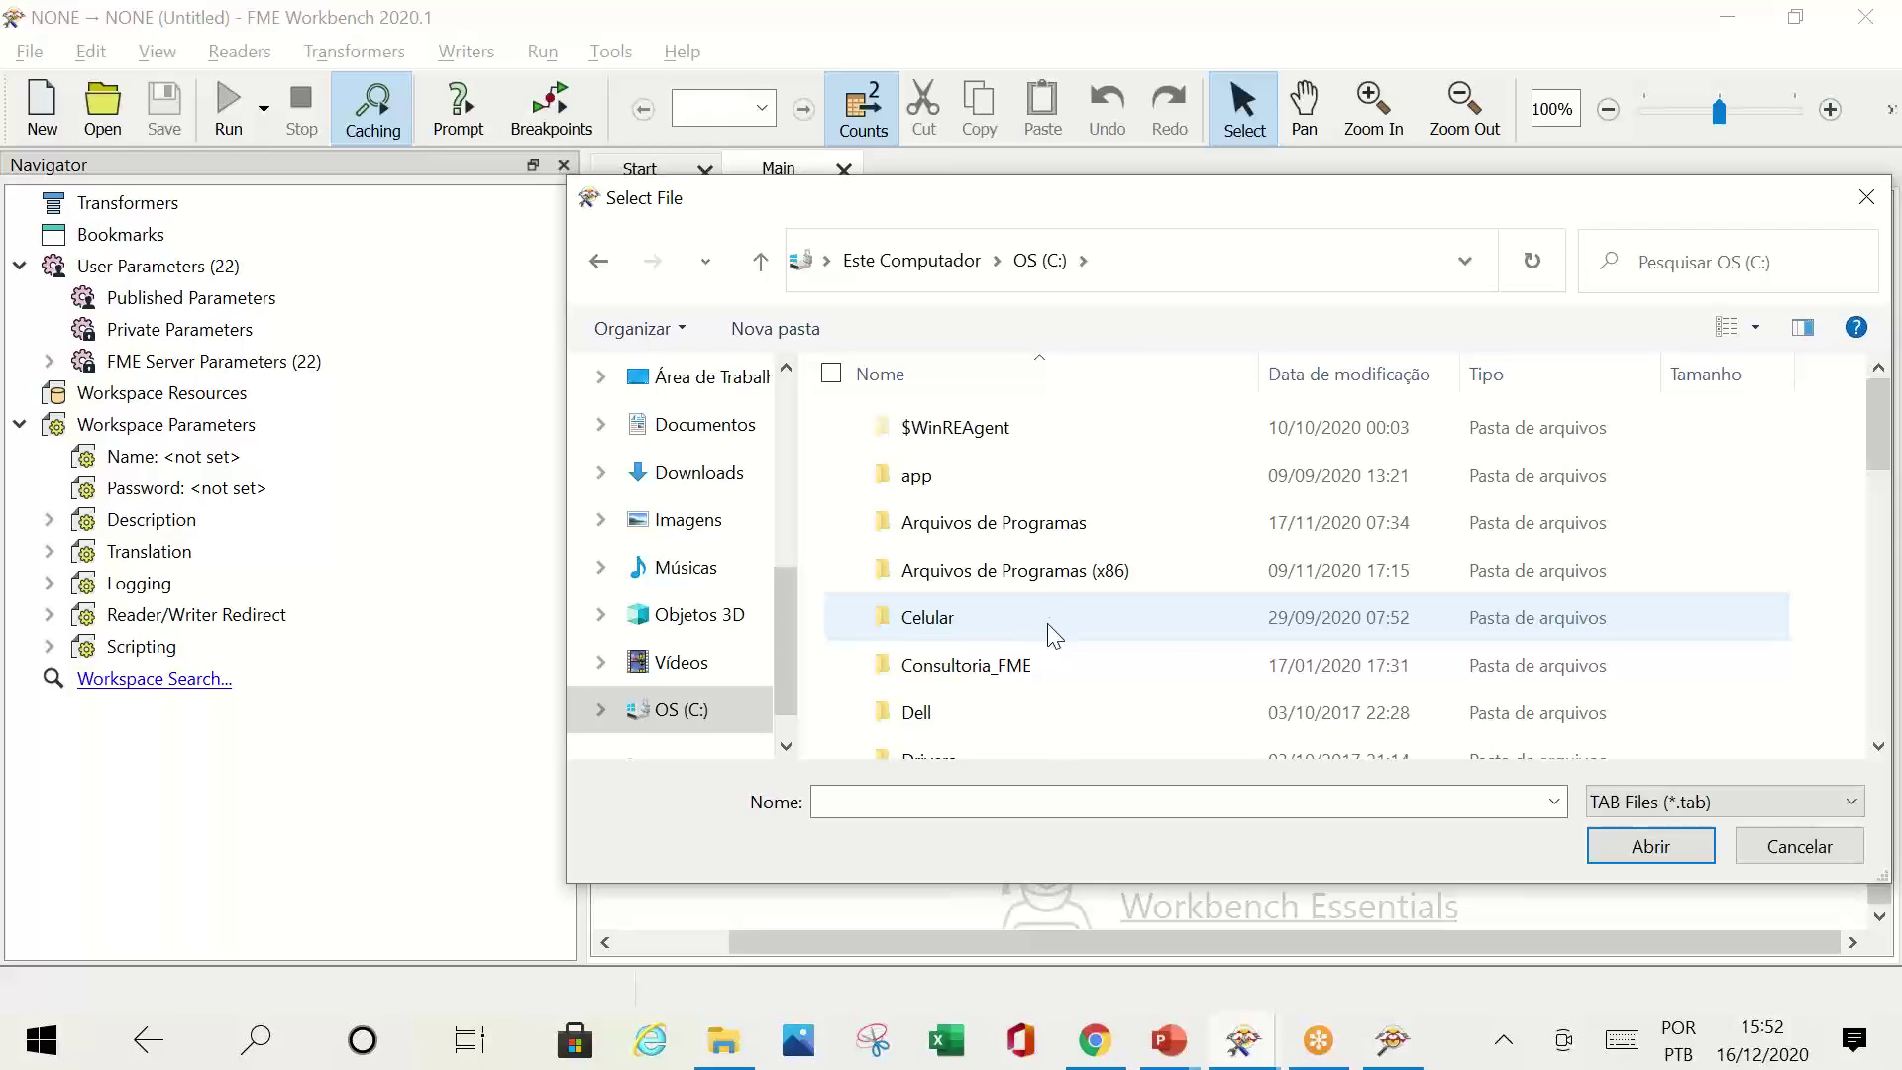
scroll(1049, 634, "down", 2)
double_click(1008, 735)
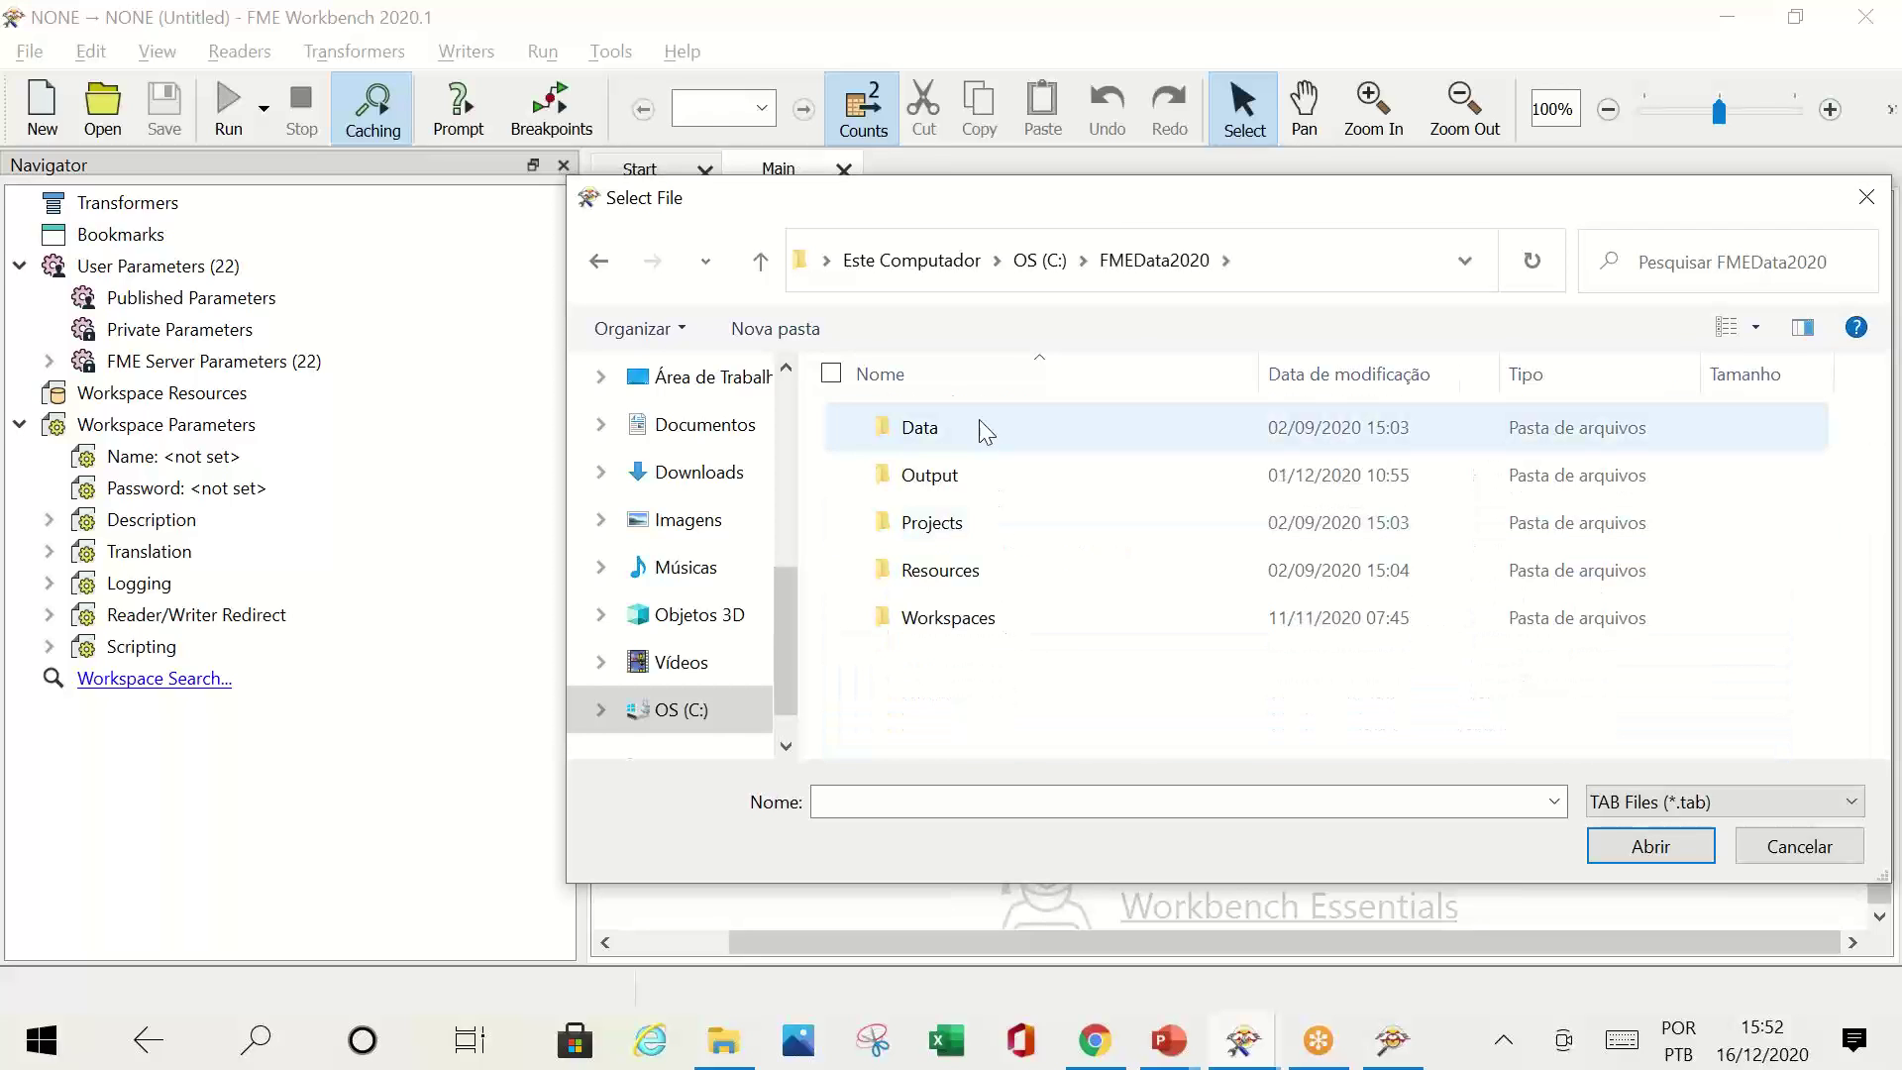
Step: Choose Parks.tab from the Data\Parks folder as the dataset and add the reader with individual feature types
double_click(980, 423)
scroll(1020, 699, "down", 1)
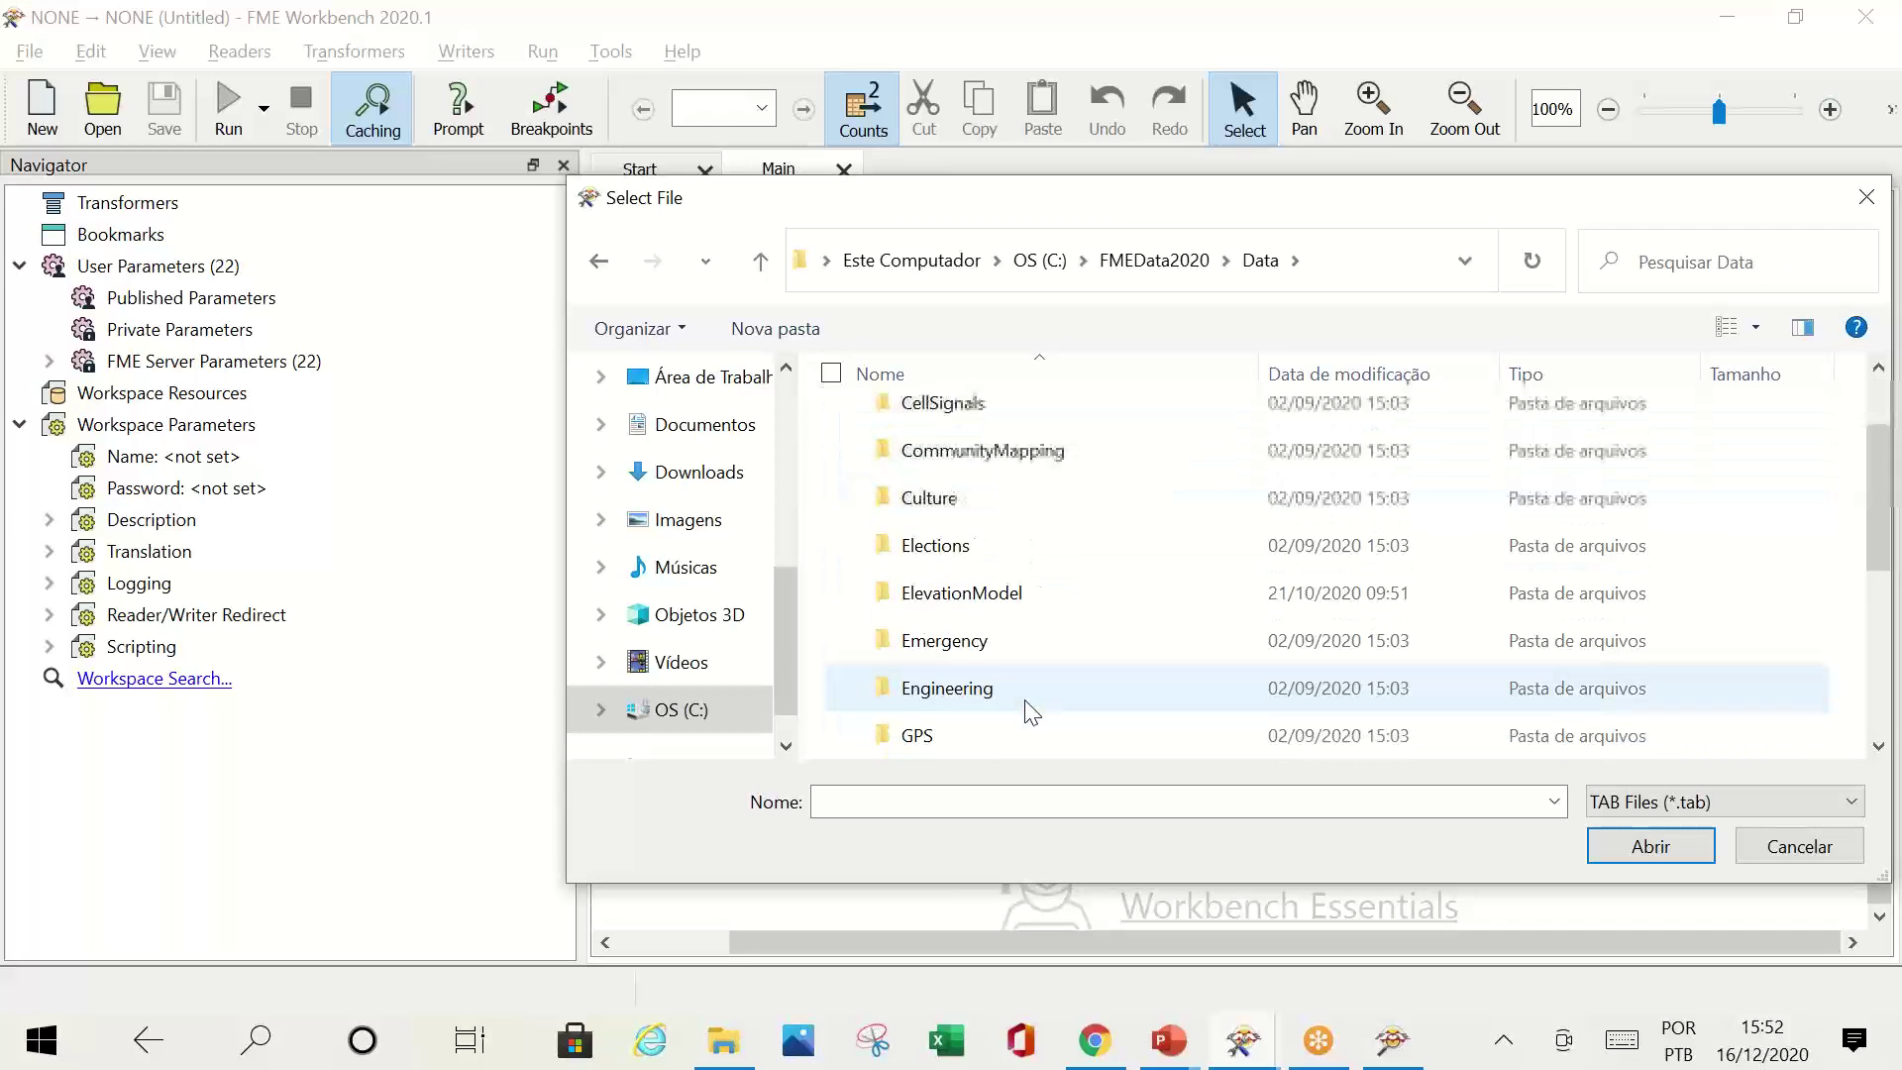
scroll(1031, 712, "down", 3)
left_click(956, 552)
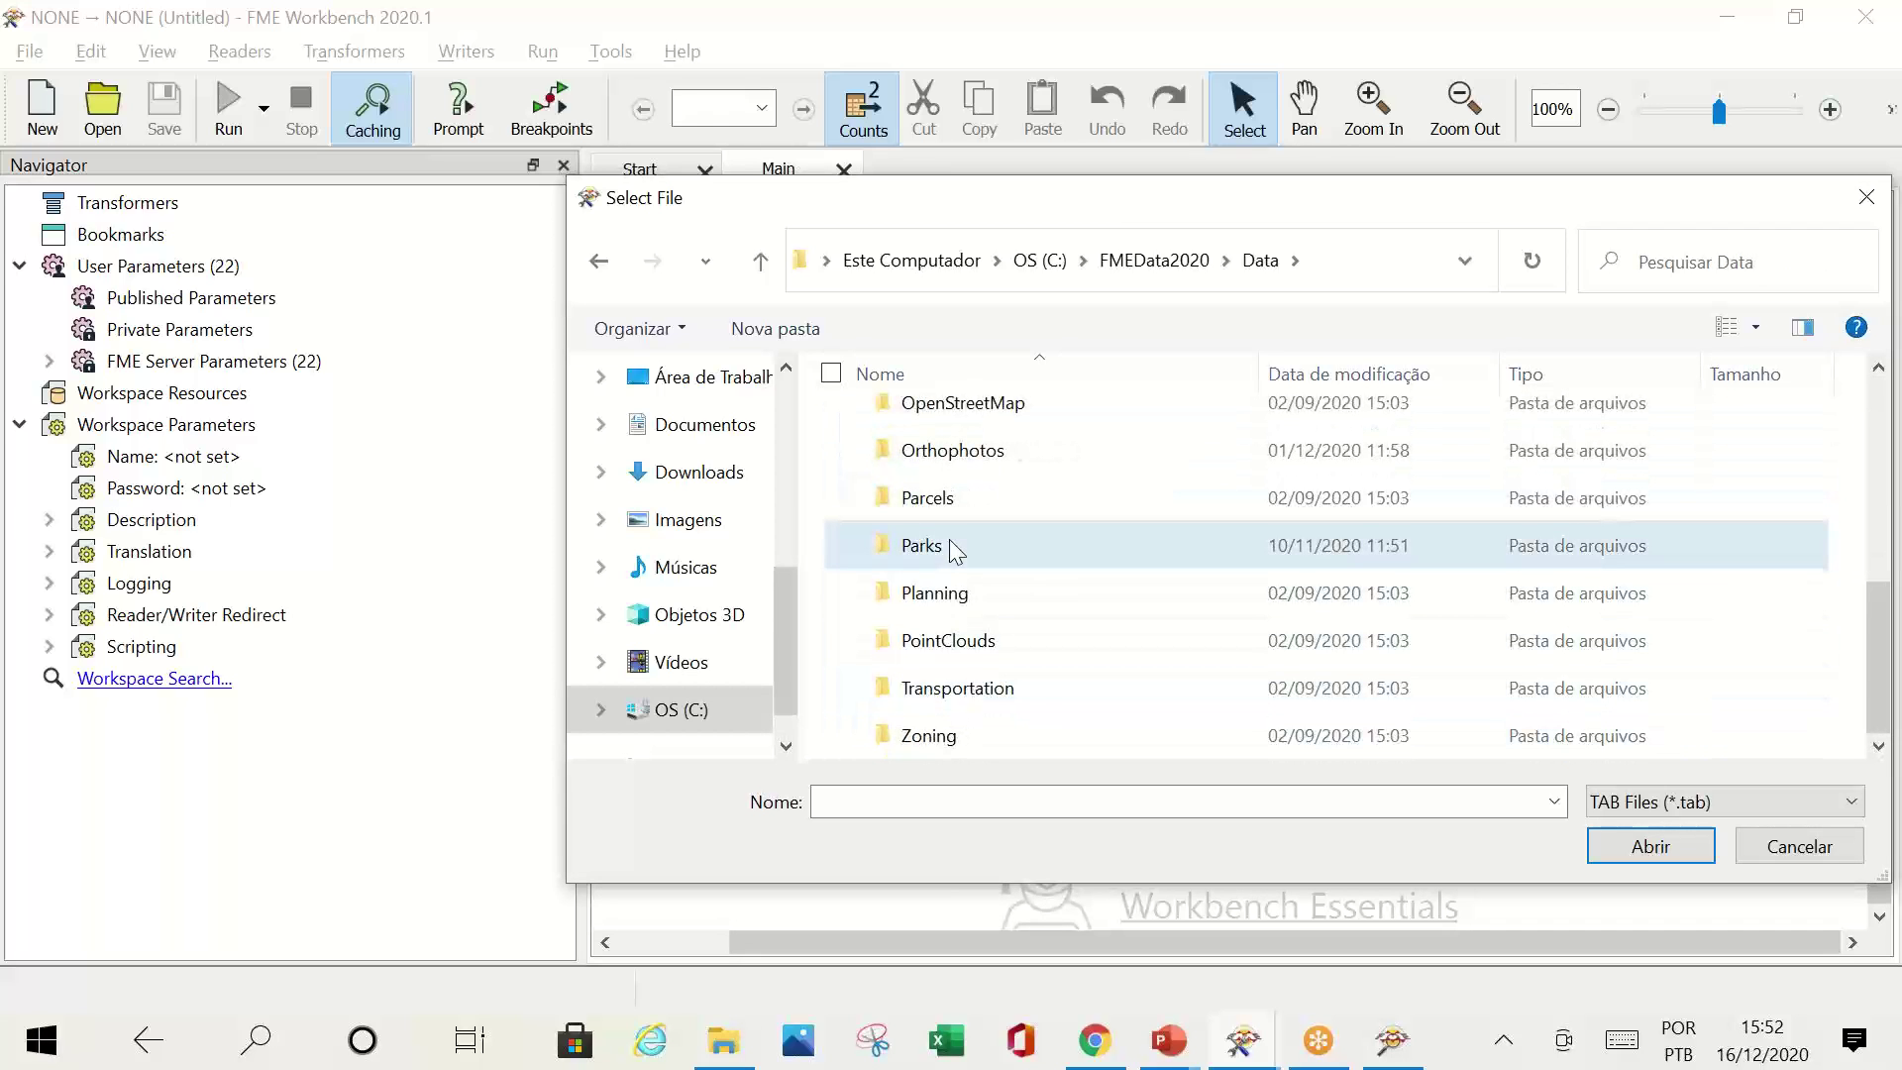
double_click(956, 546)
double_click(960, 433)
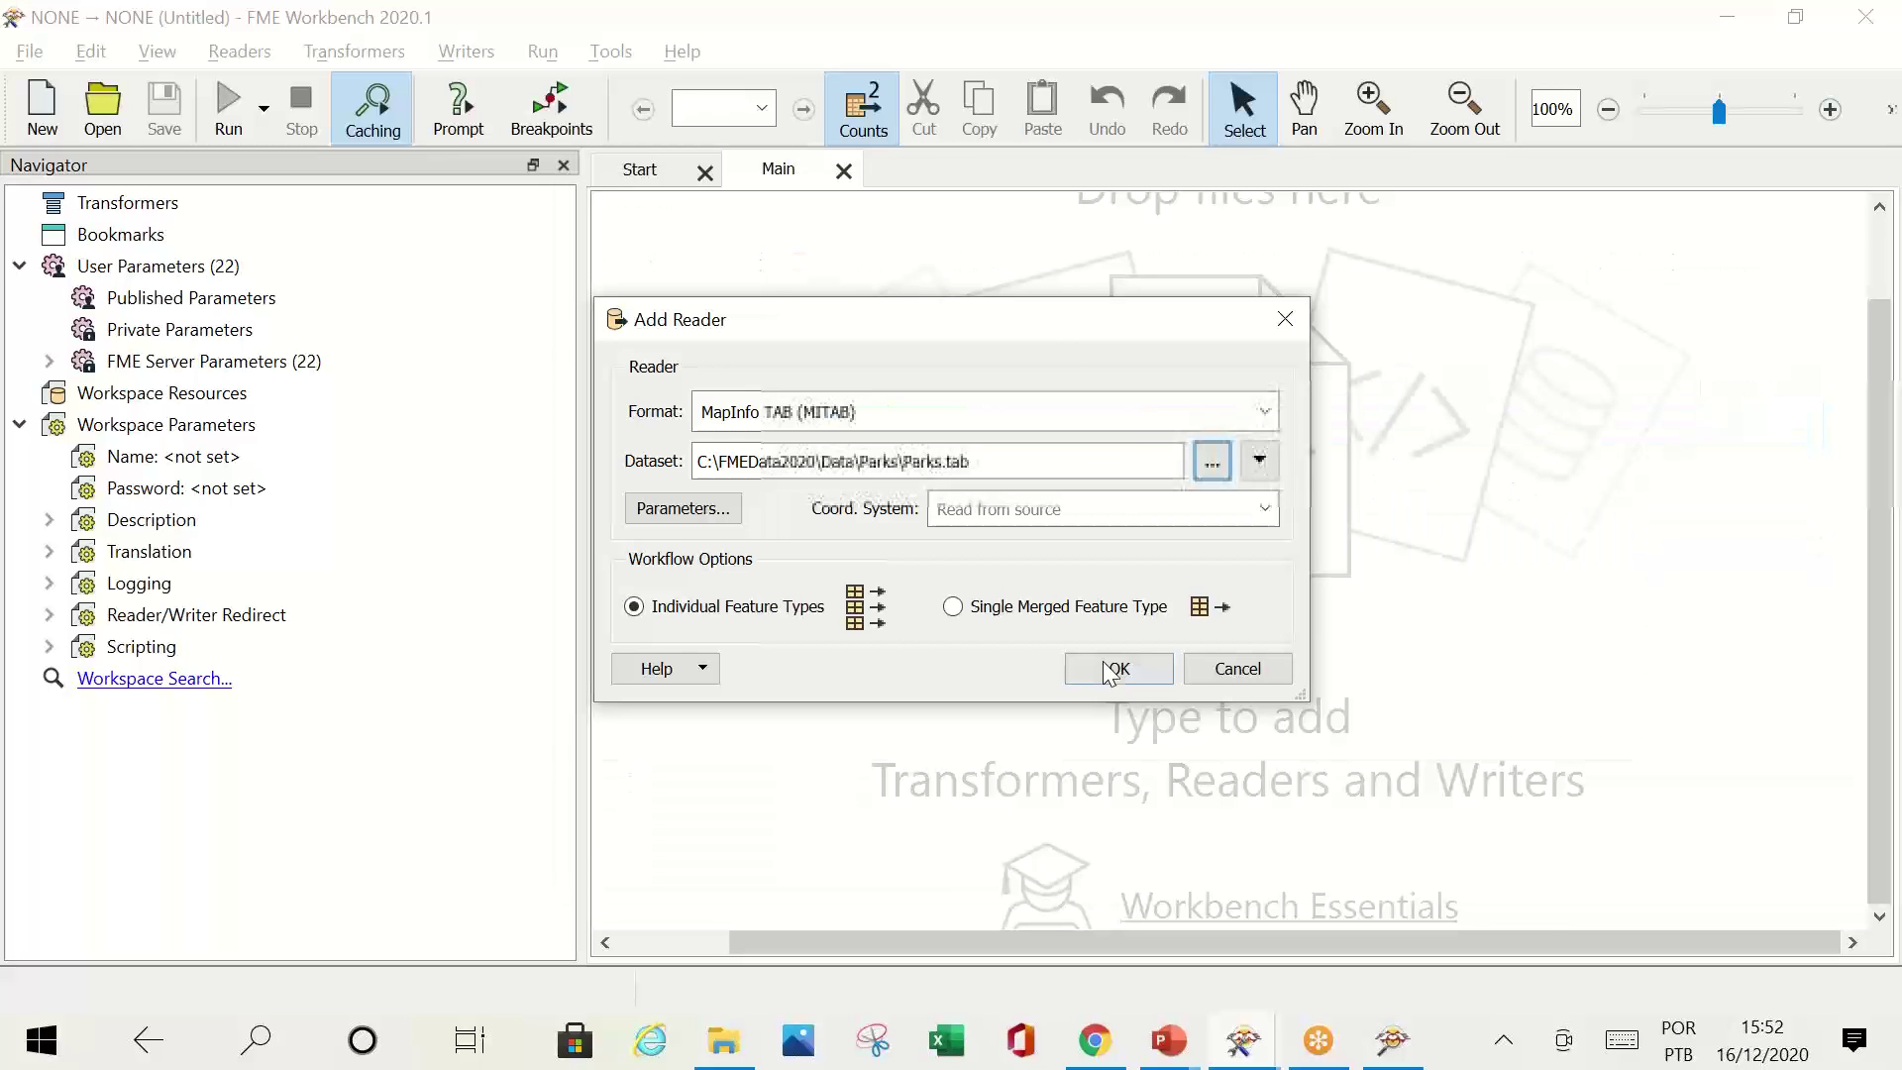
left_click(1111, 670)
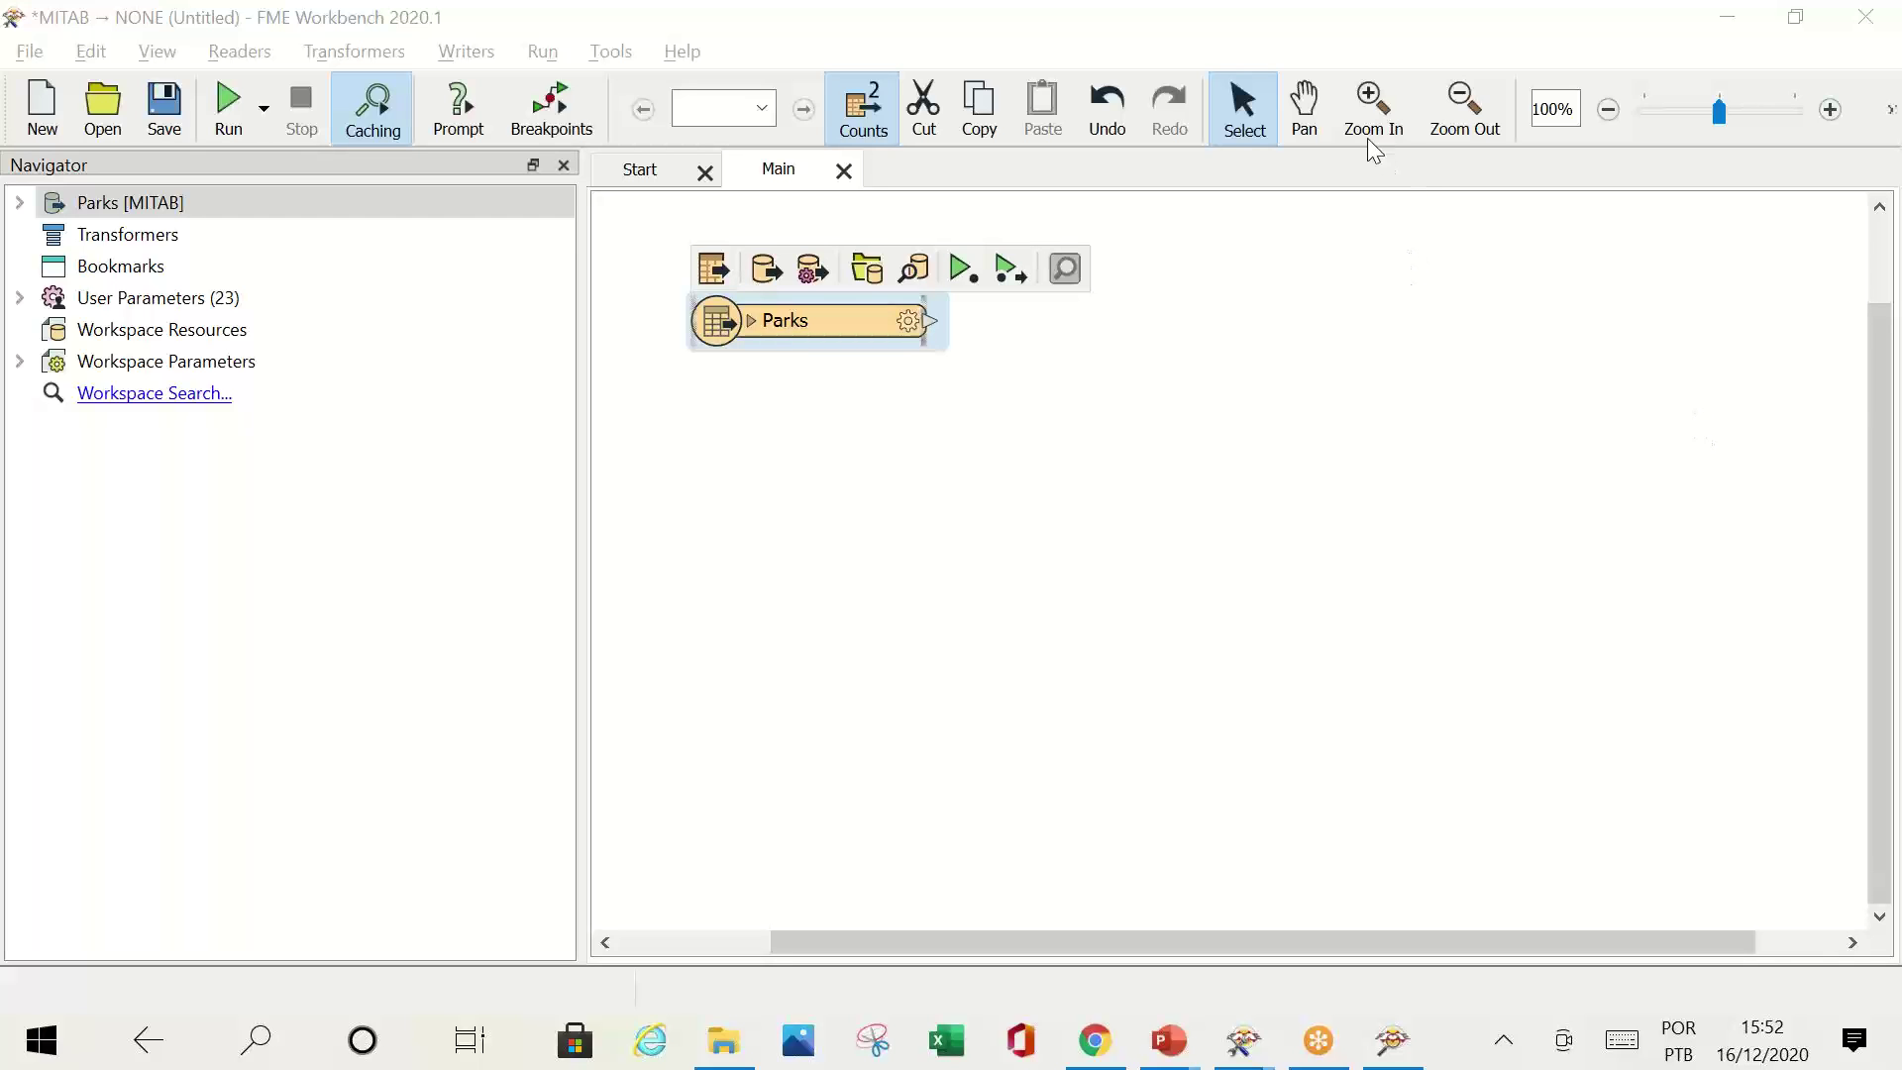
Step: Inspect the Parks source data in FME Data Inspector, then return to the workspace
left_click(1041, 392)
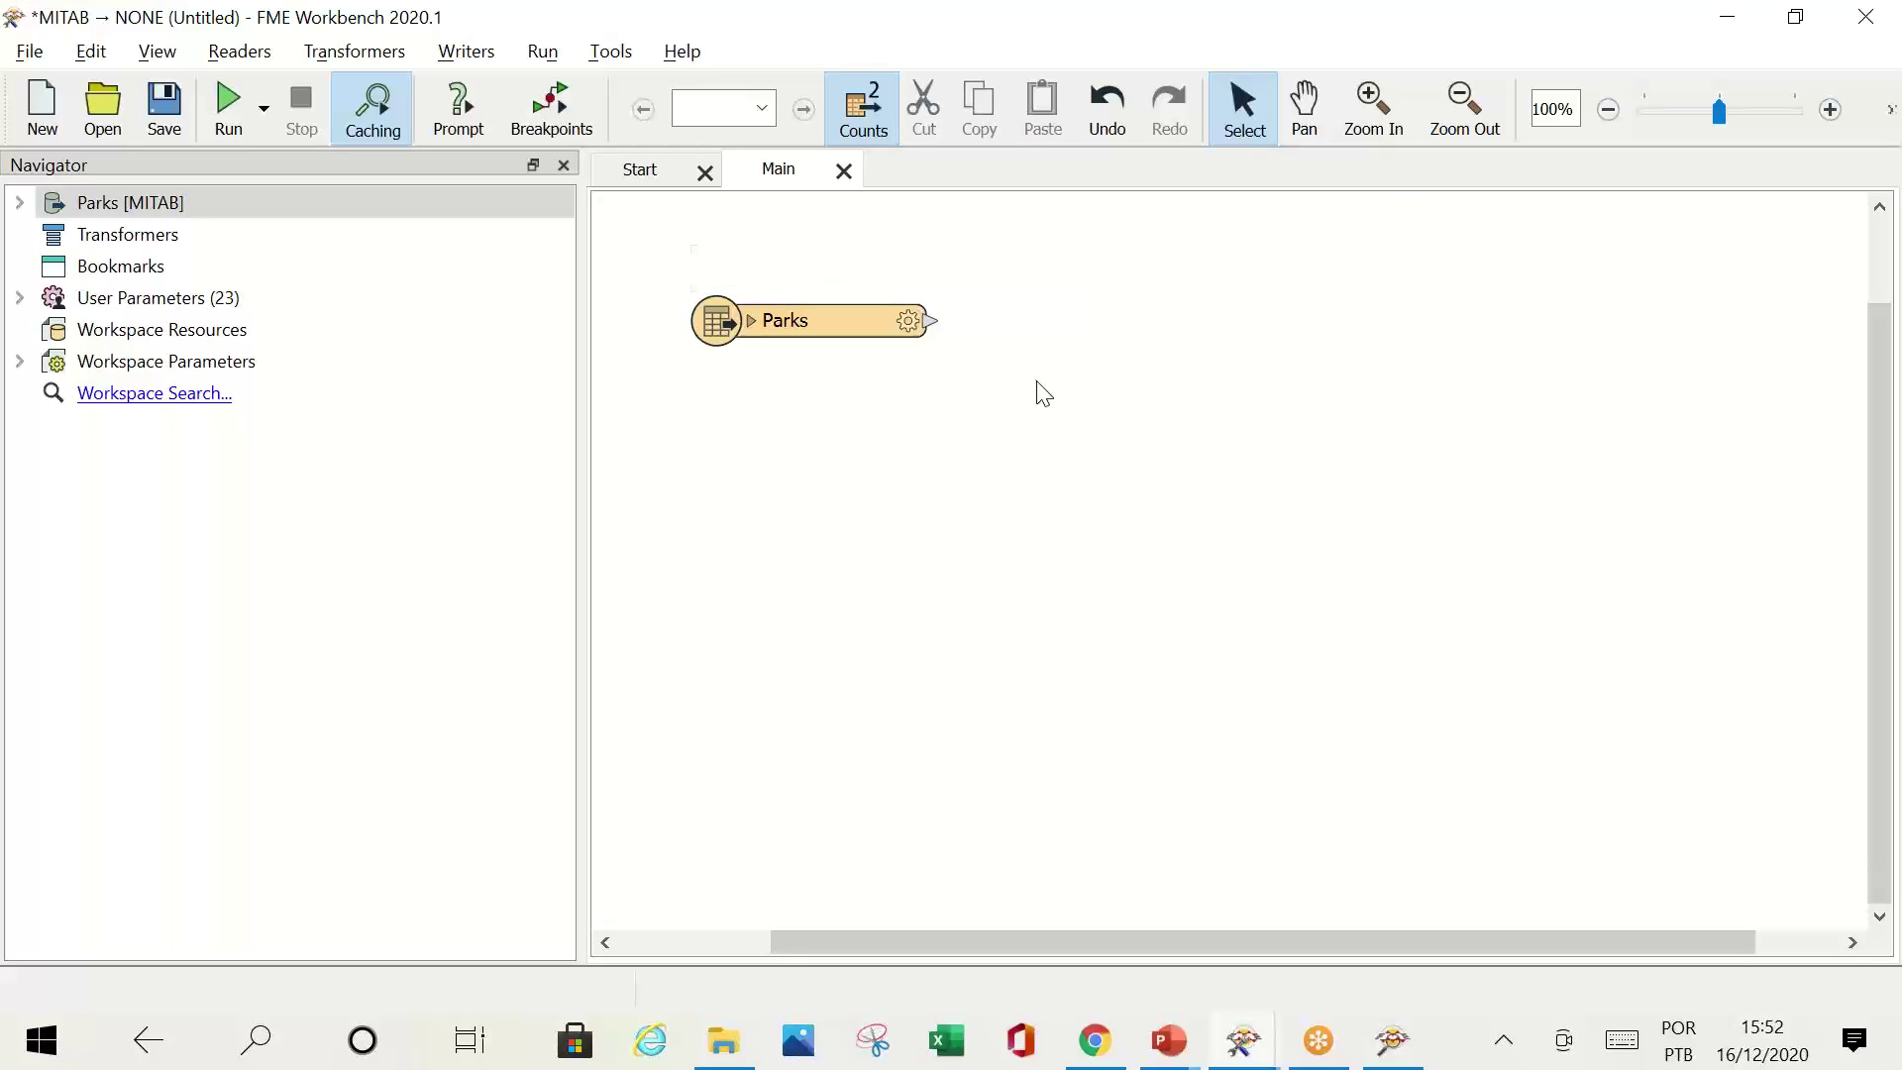
left_click(828, 333)
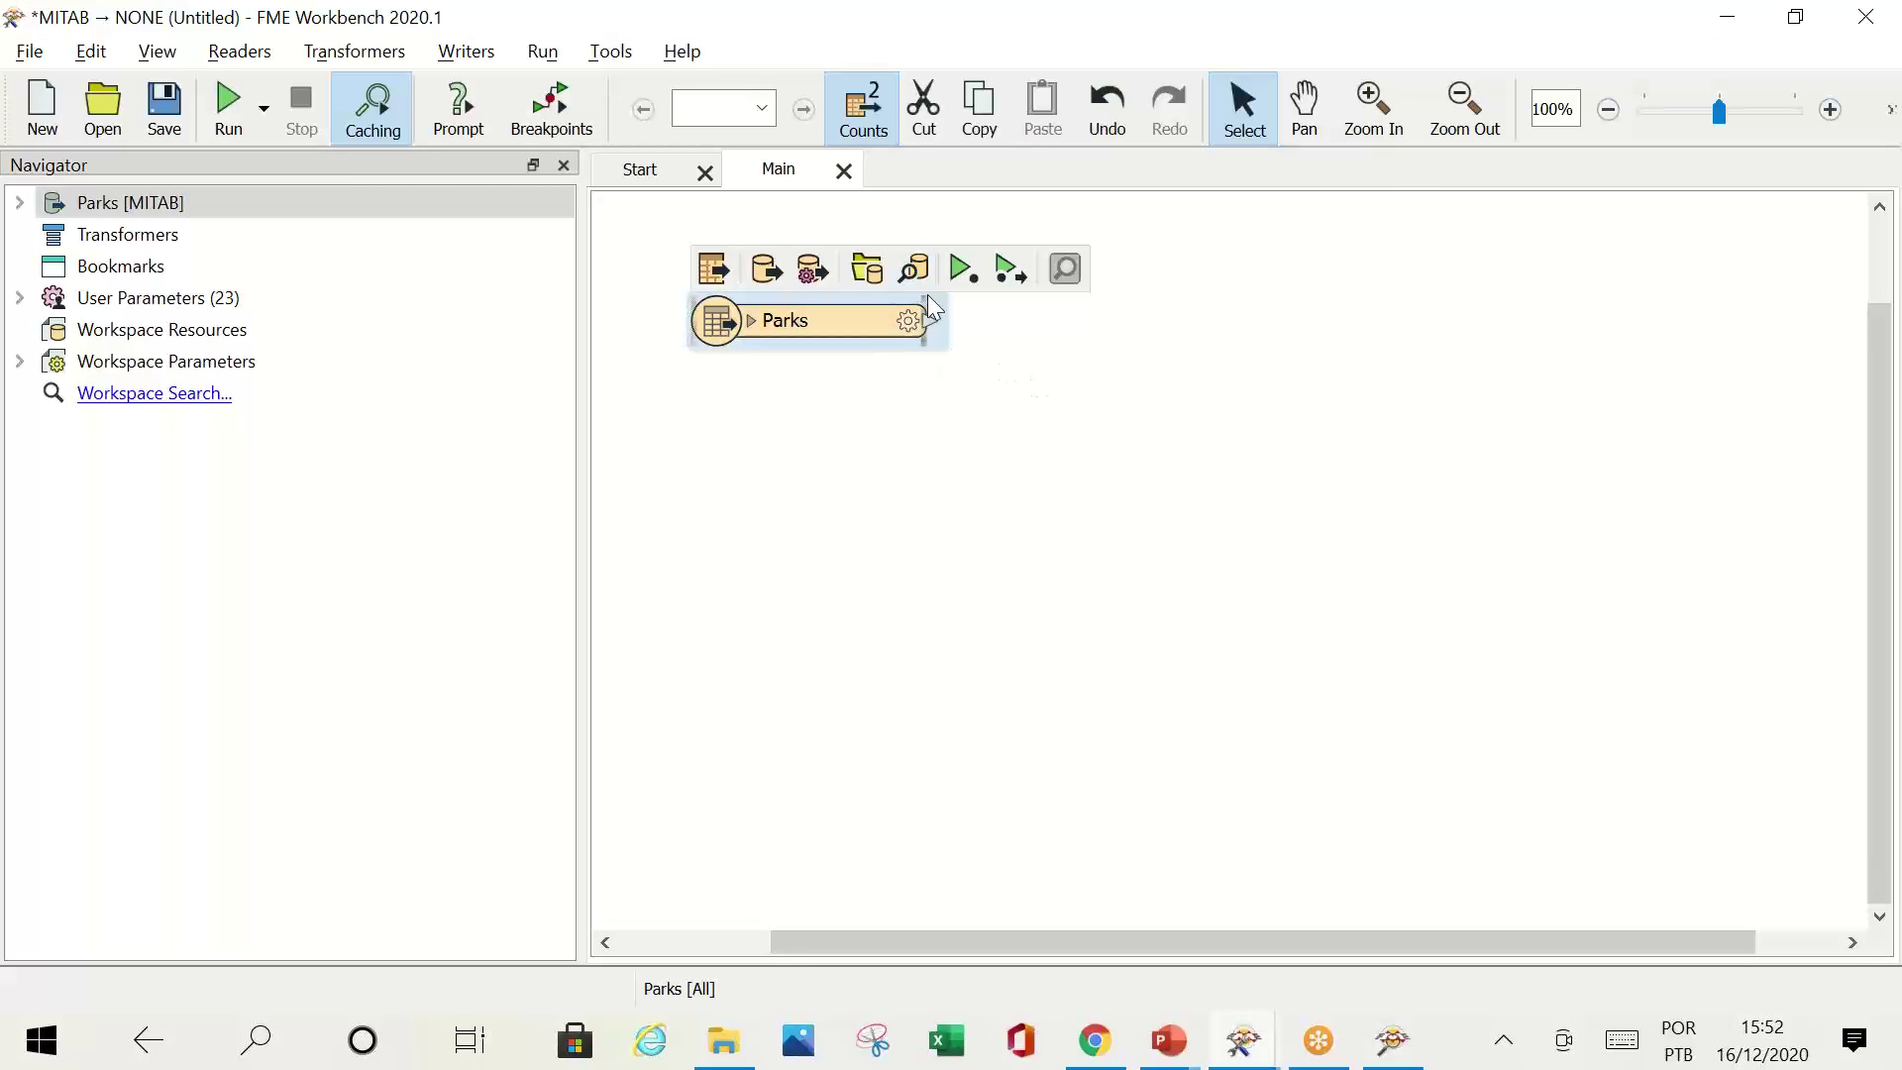
left_click(916, 270)
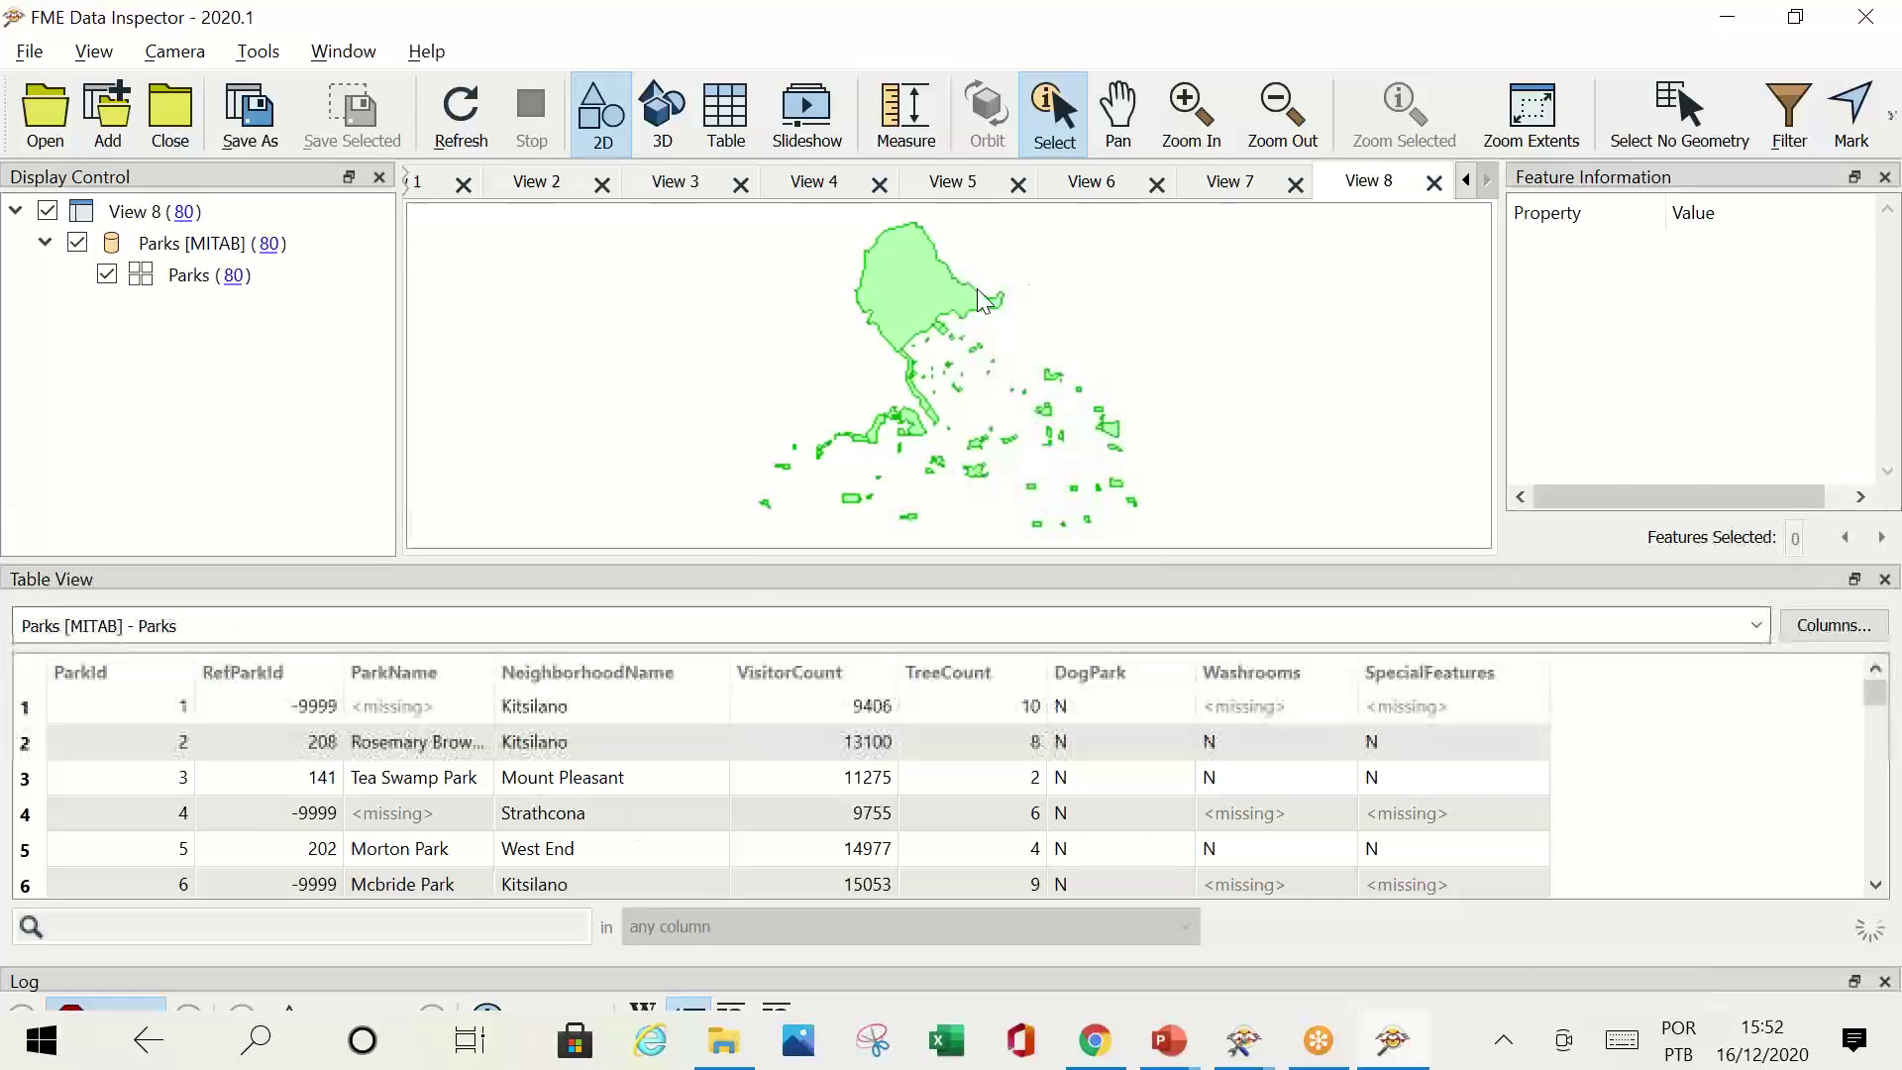
left_click(981, 297)
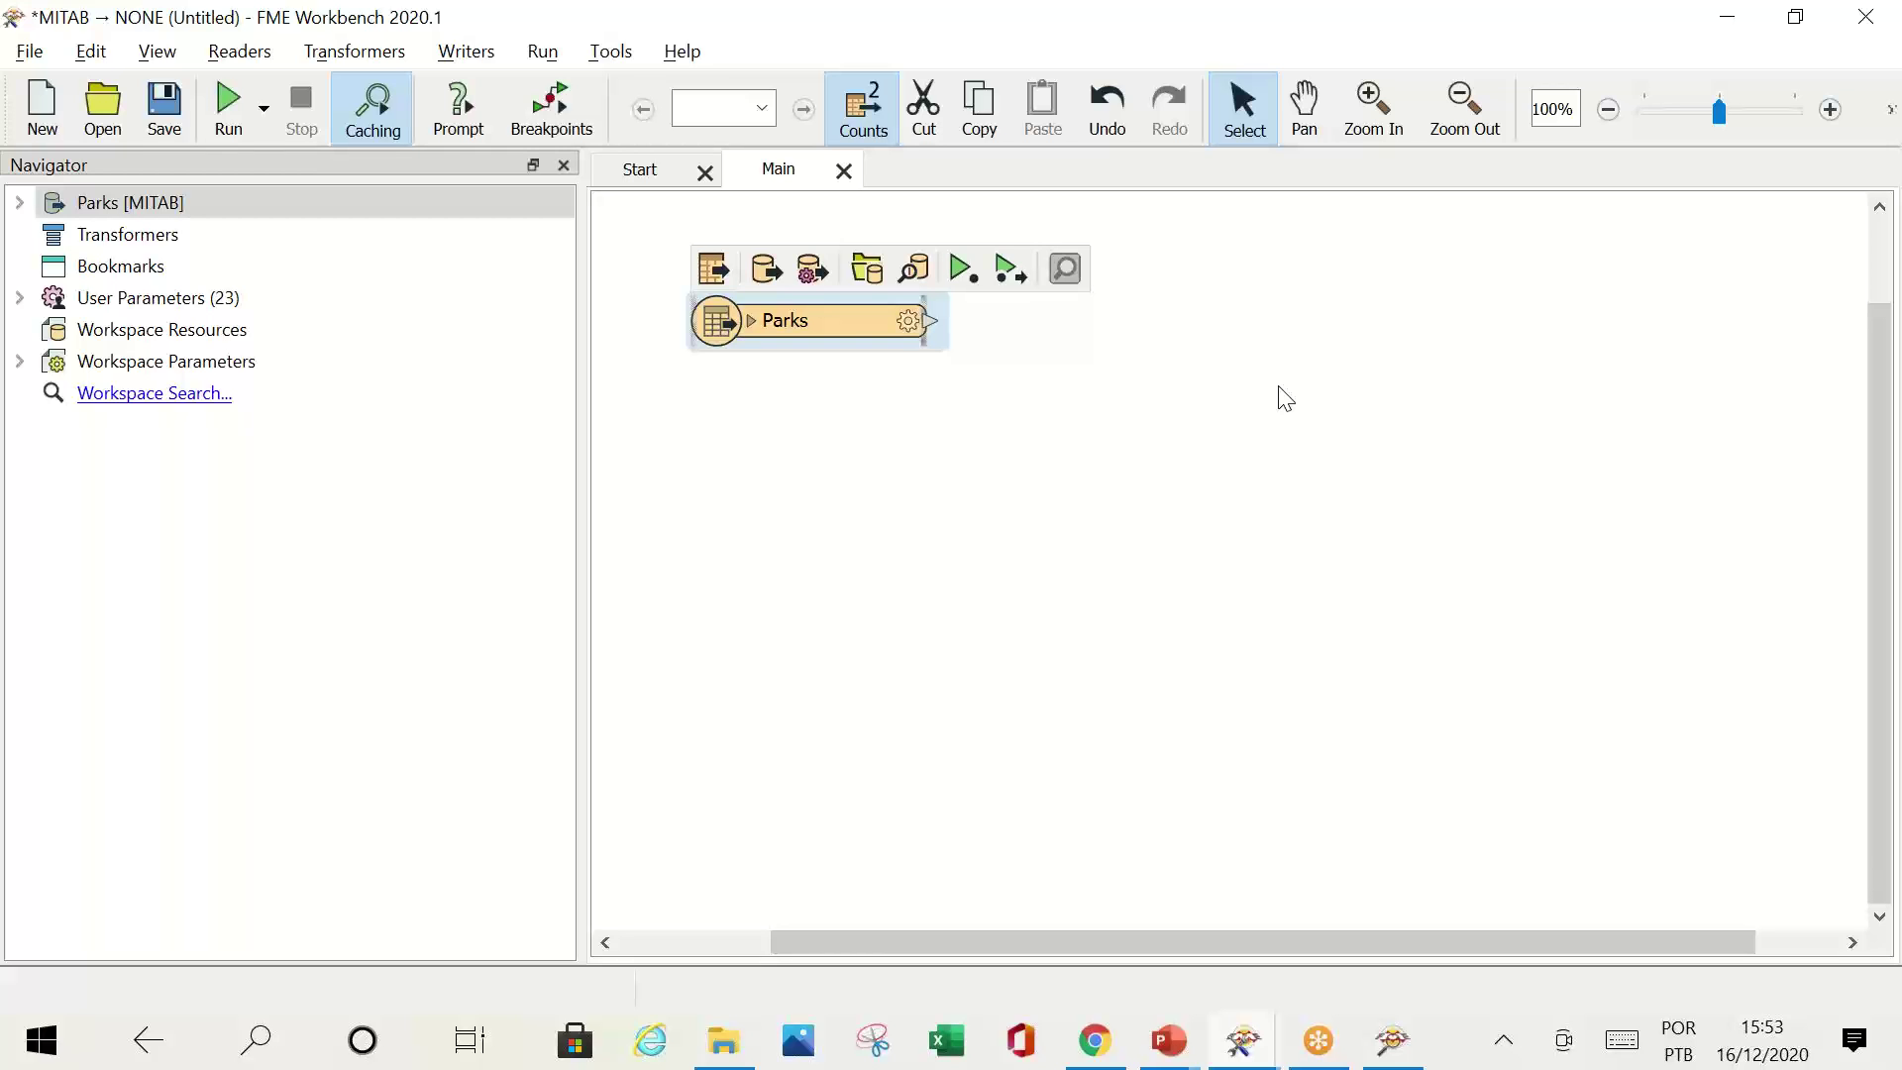
Step: Add a CoordinateSystemExtractor connected to the Parks feature type, keeping _coordsys as its coordinate system attribute
type("coordi")
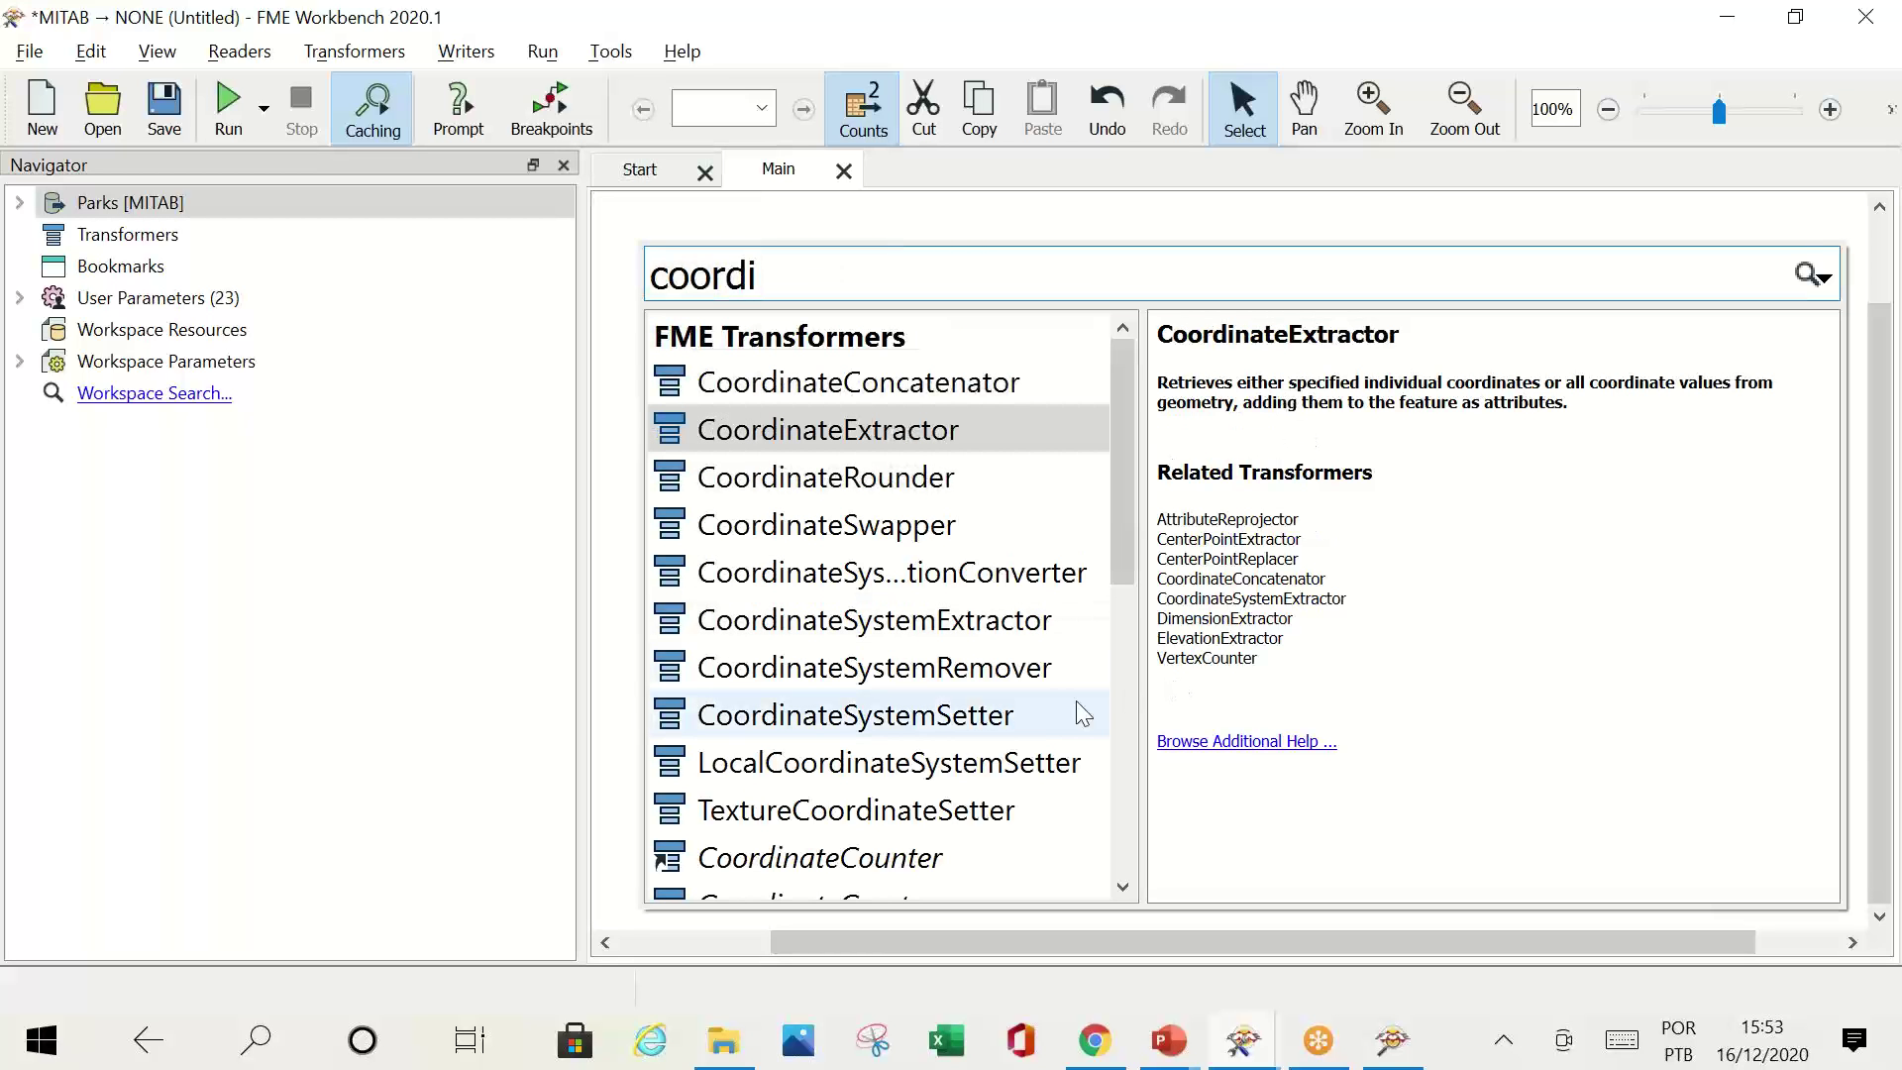
left_click(1020, 621)
left_click_drag(1208, 356, 1223, 471)
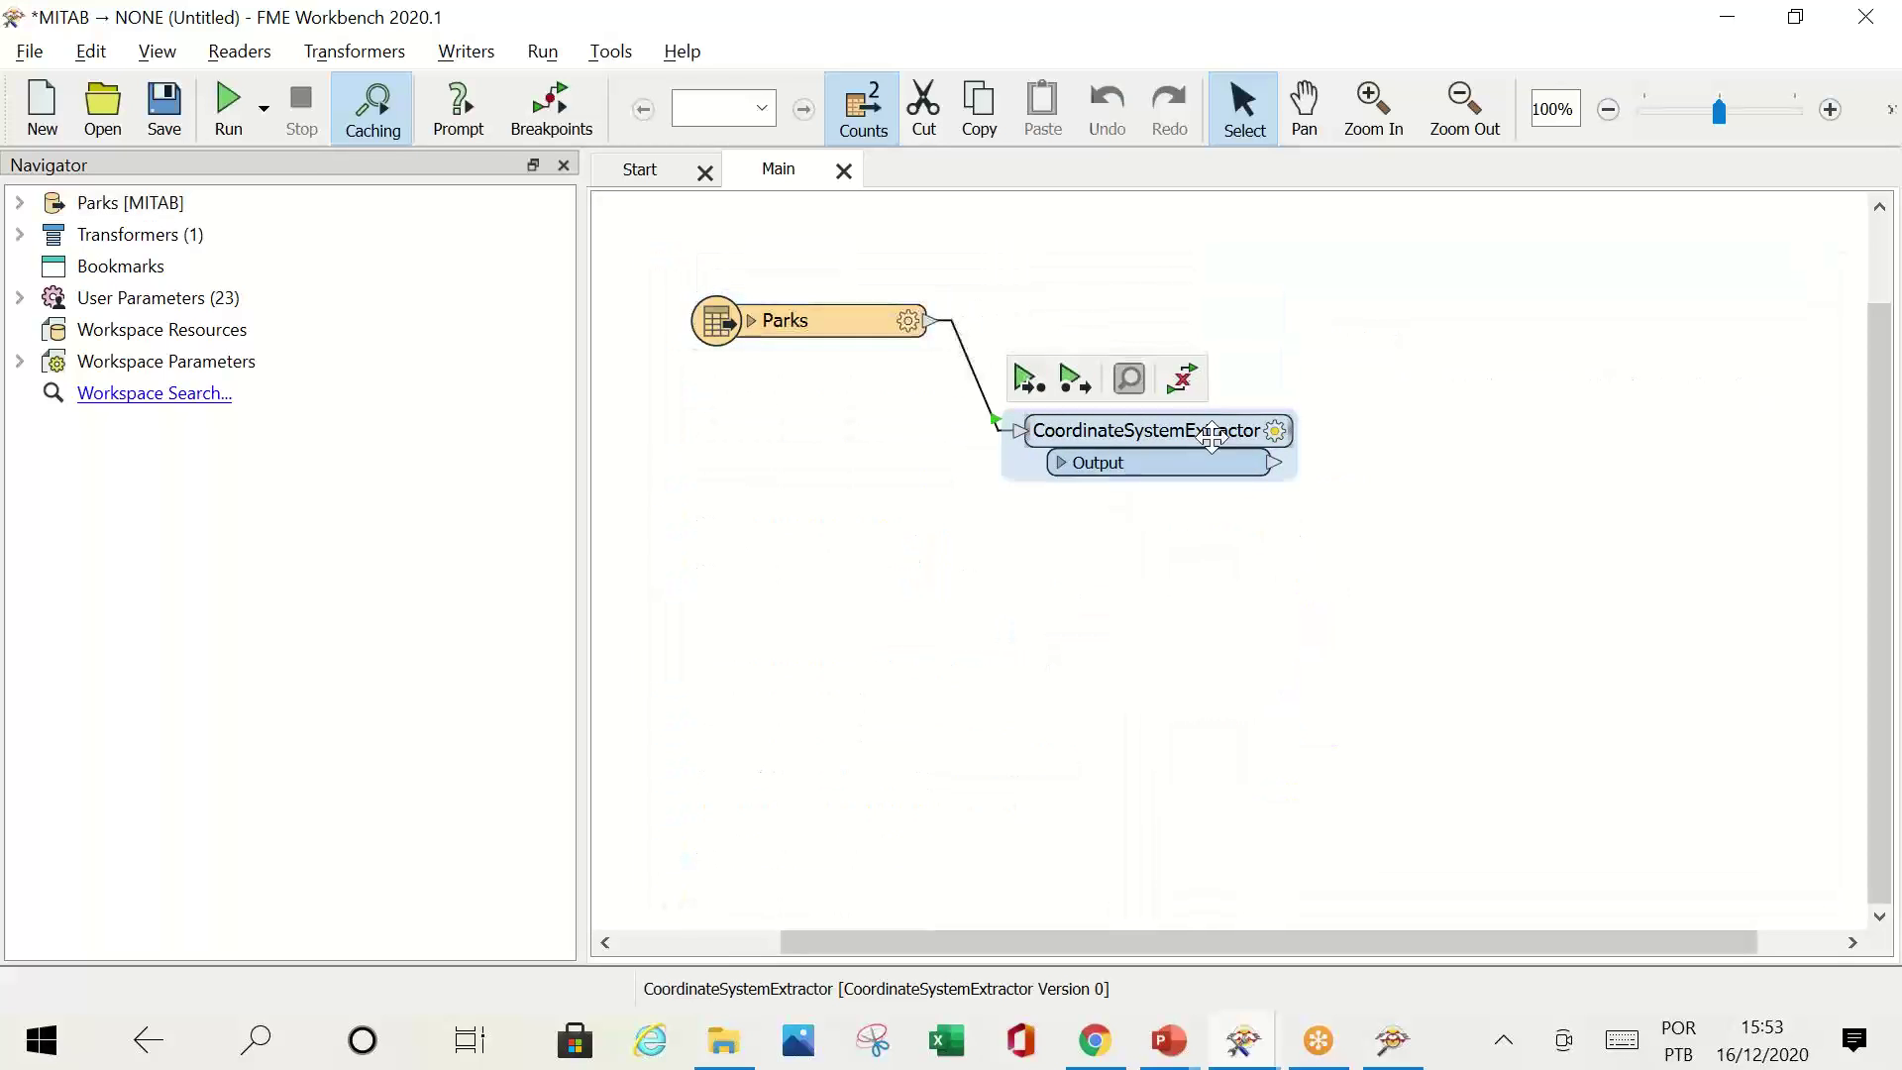
double_click(1191, 424)
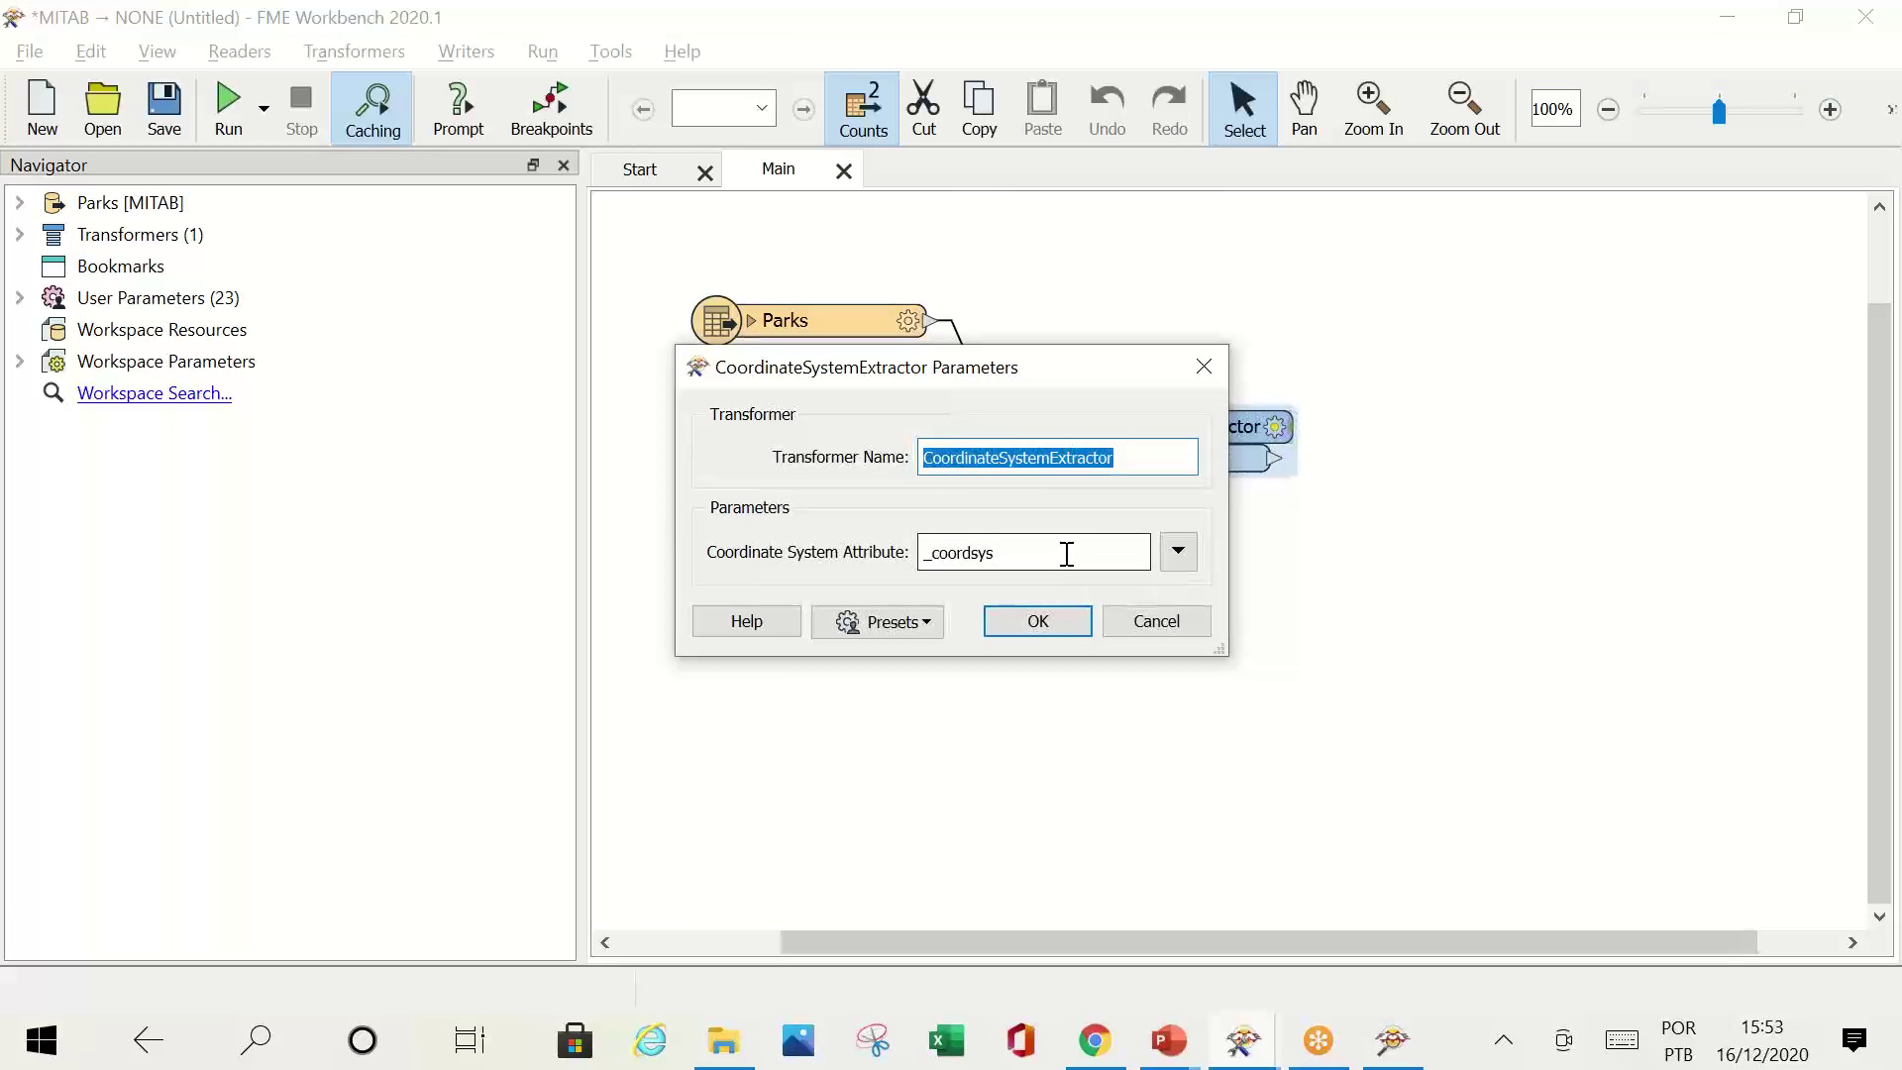
double_click(1061, 552)
left_click(1041, 619)
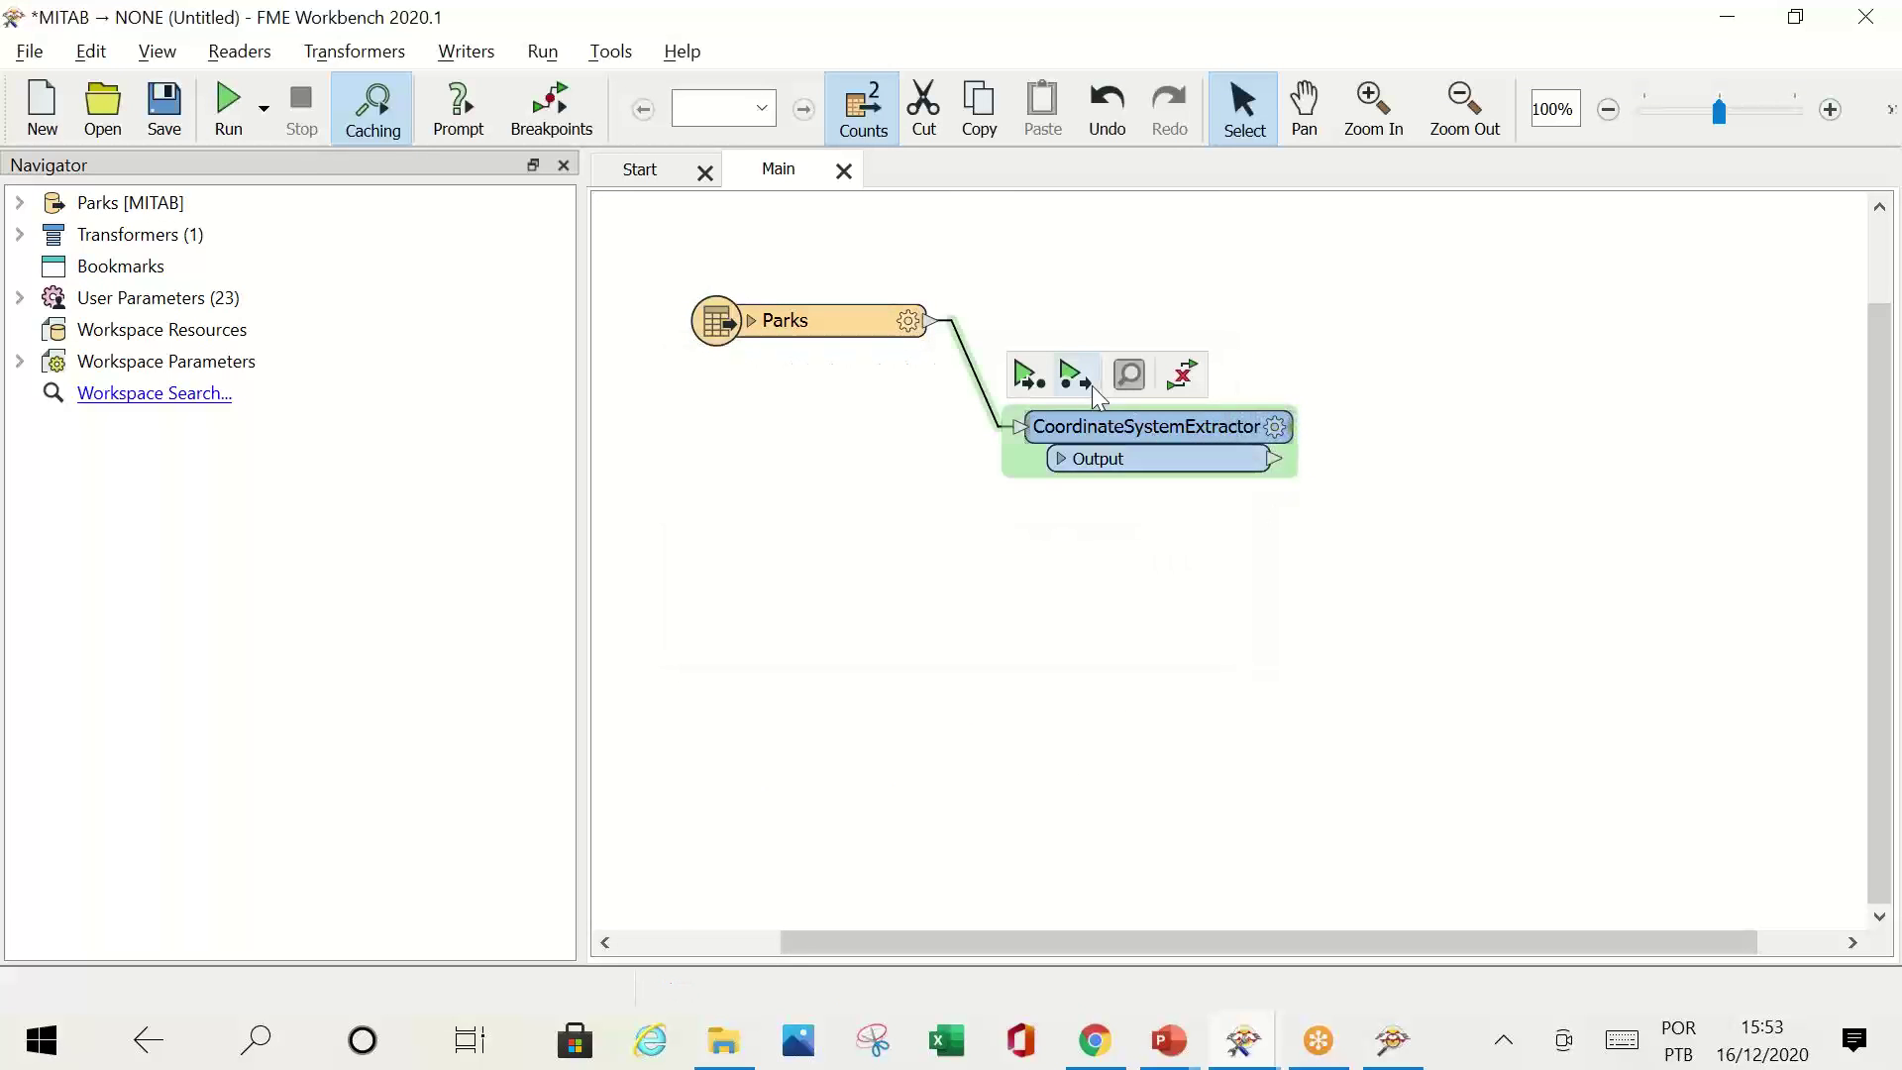
Step: Run the CoordinateSystemExtractor and inspect the first park's _coordsys value of its output in FME Data Inspector
left_click(1076, 365)
left_click(1046, 622)
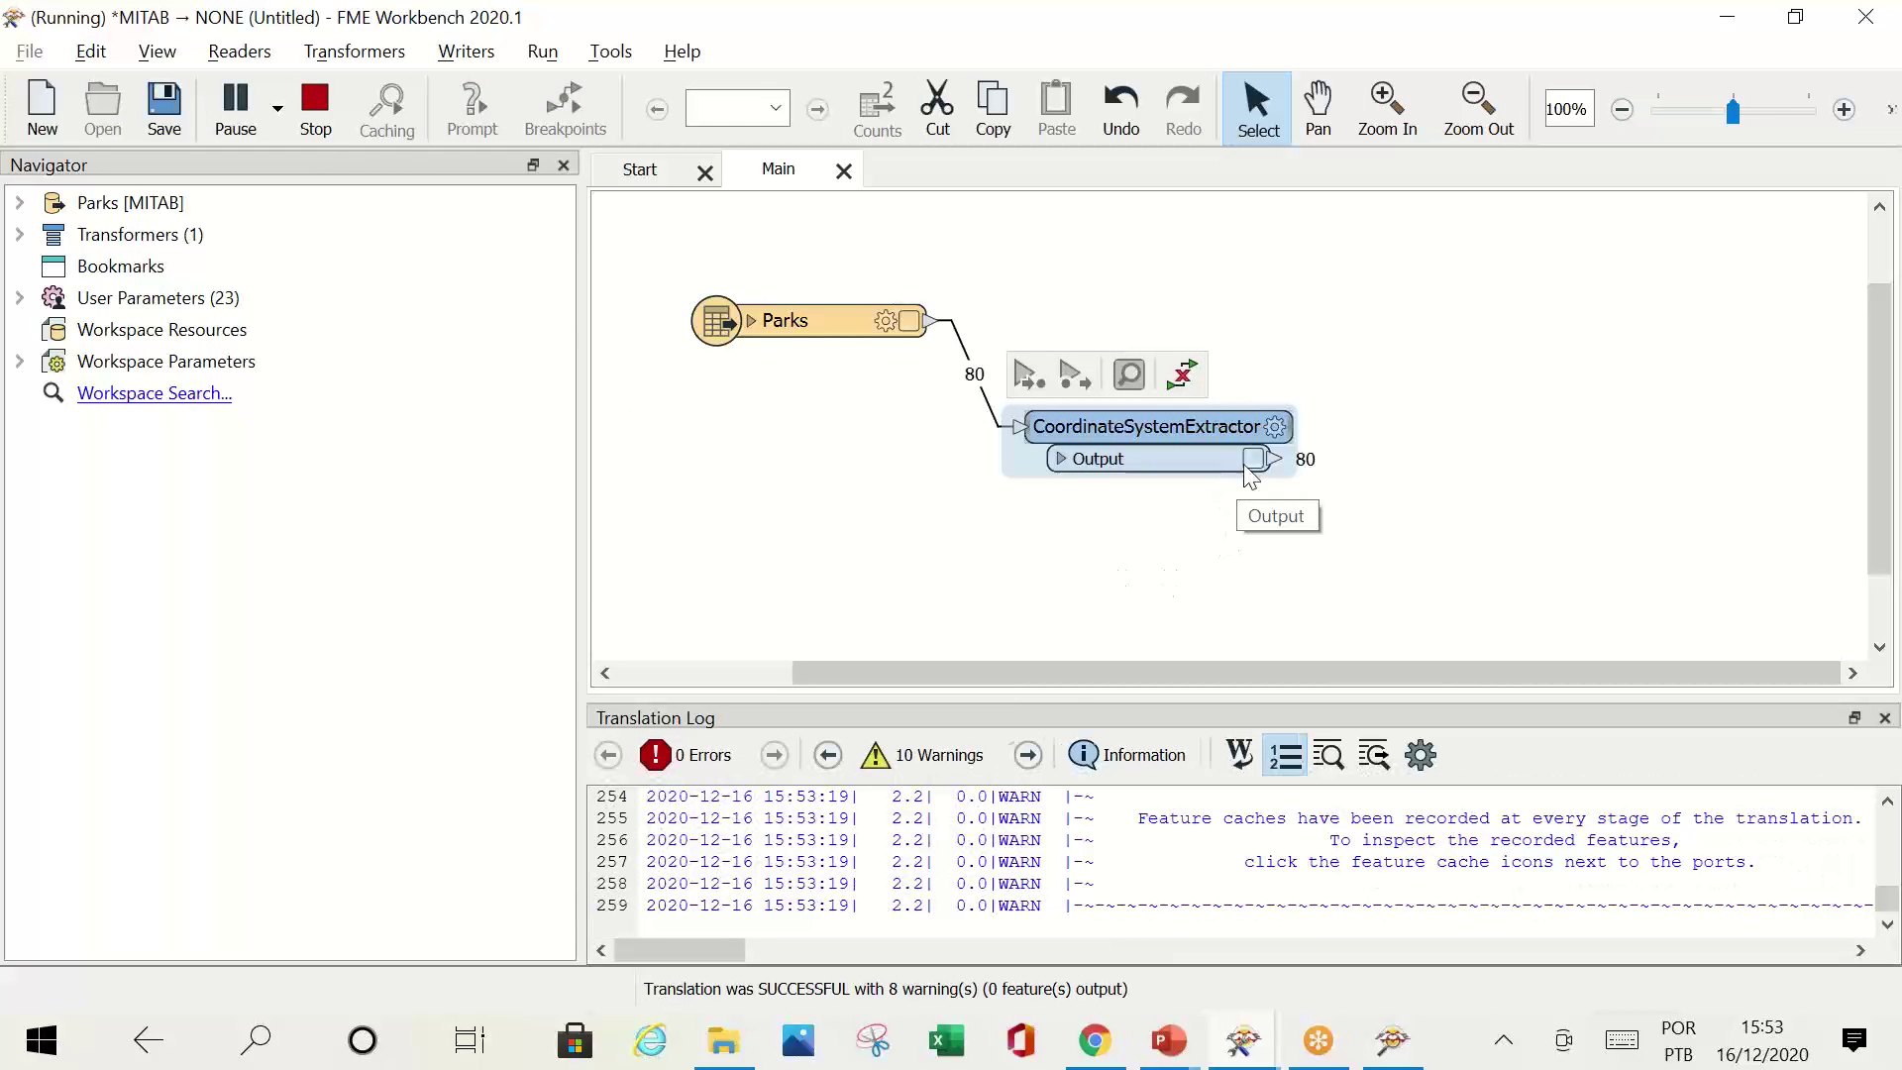
left_click(1404, 1054)
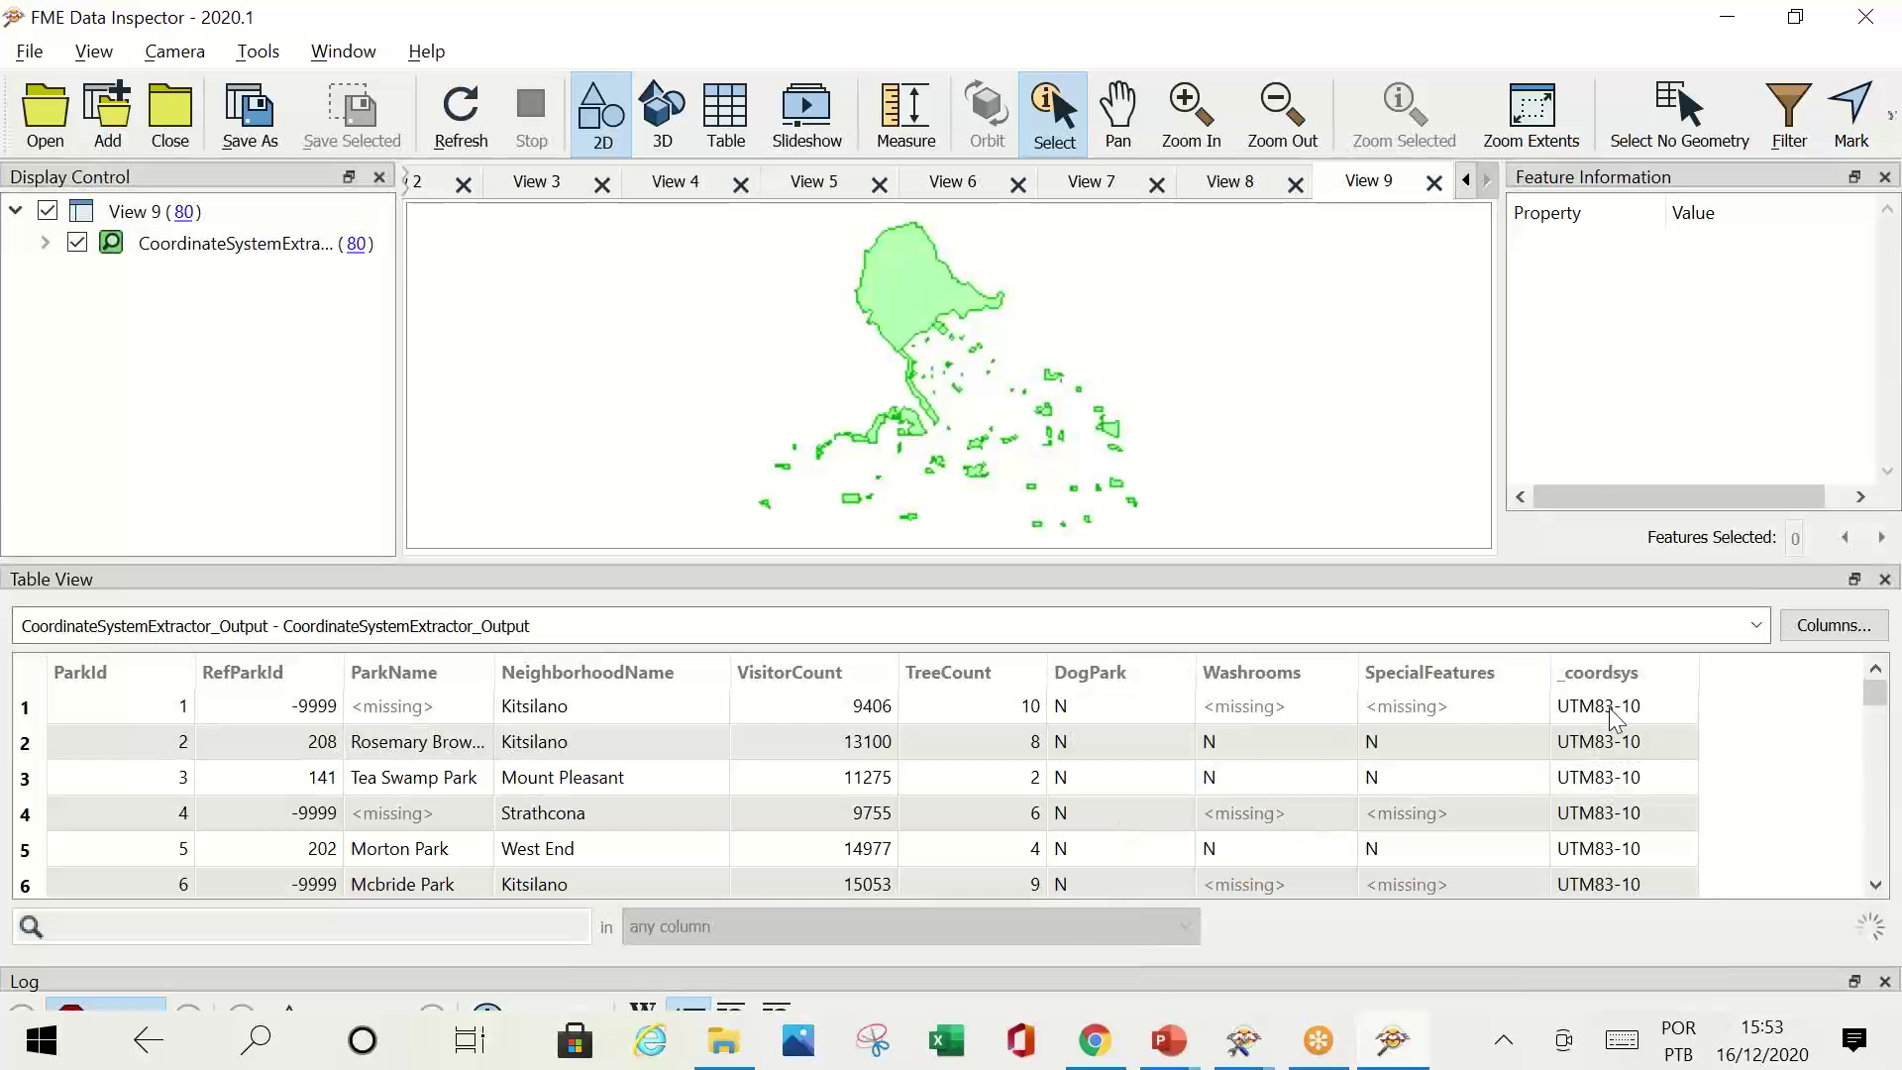
left_click(1610, 705)
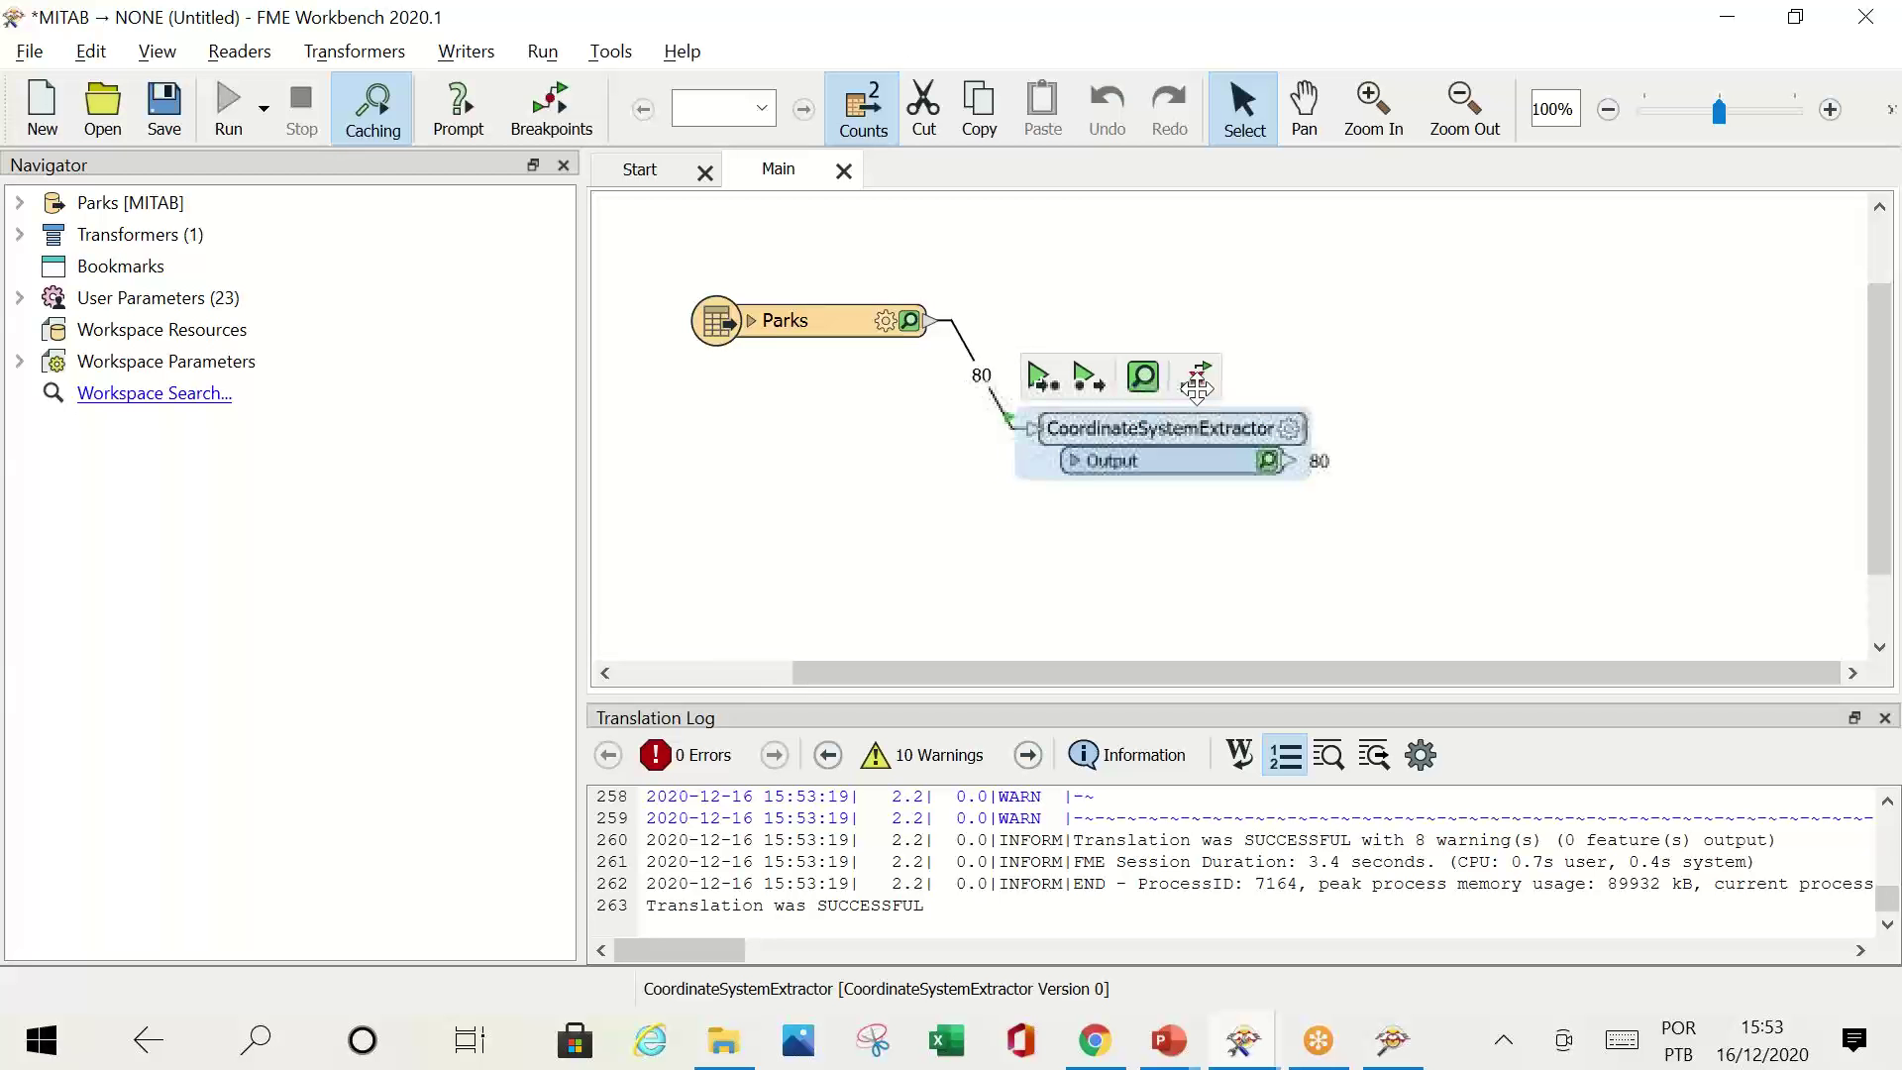
Step: Back in FME Workbench, align the CoordinateSystemExtractor with Parks and add a Tester connected to its Output port
left_click_drag(1184, 425, 1229, 327)
left_click(1417, 522)
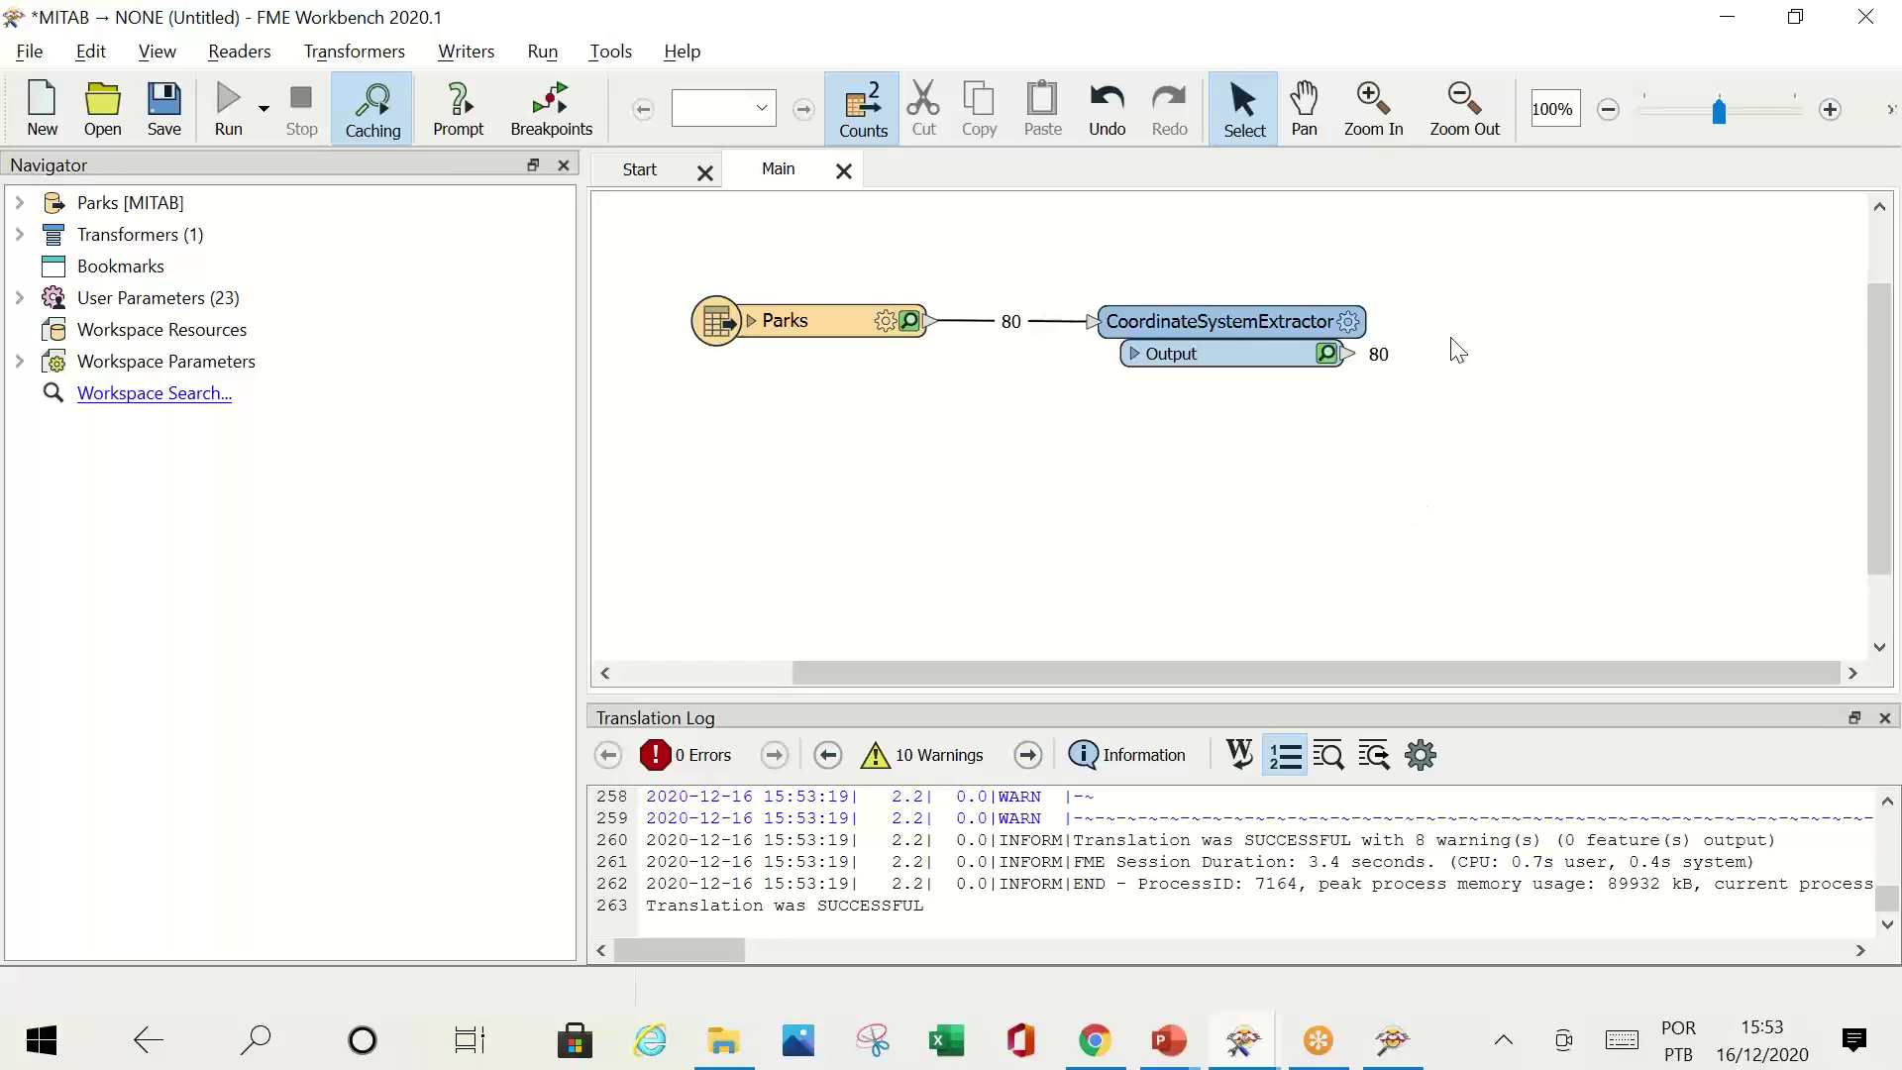
type("tester")
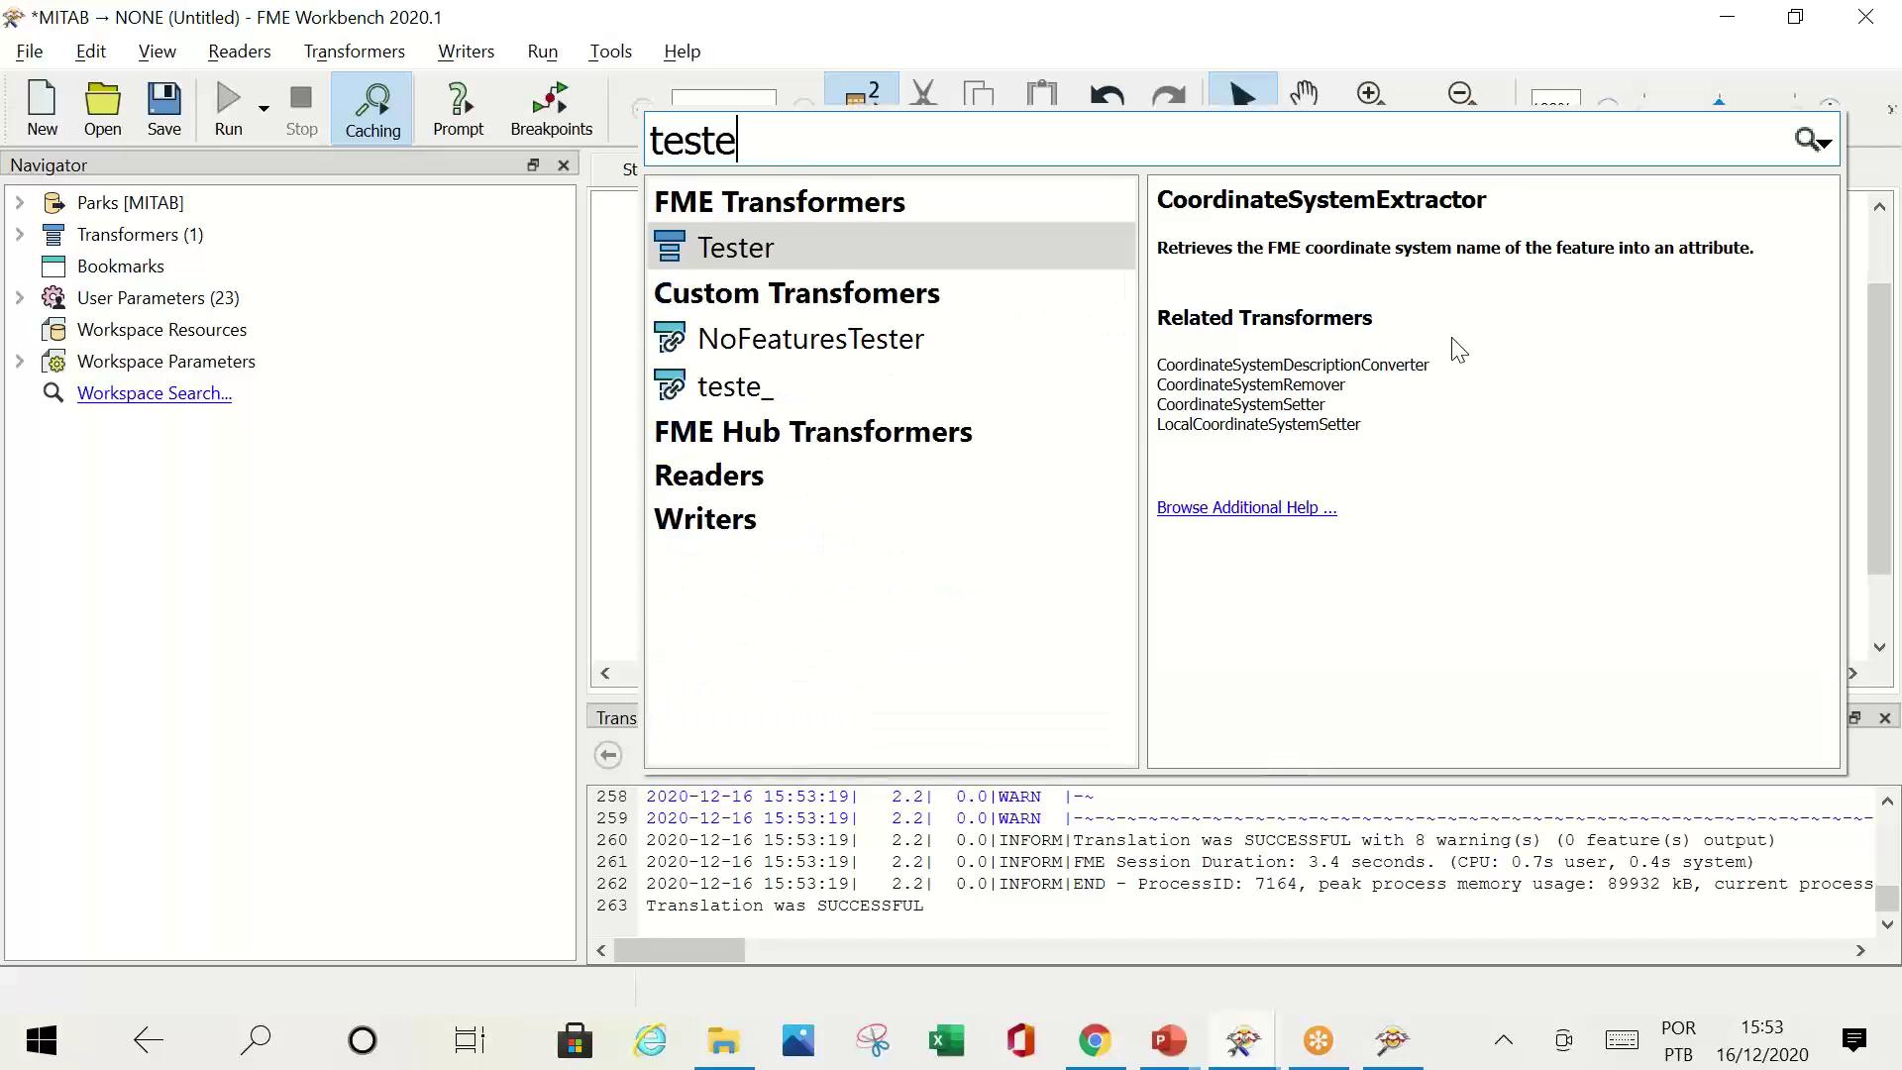
double_click(805, 241)
left_click_drag(969, 325, 1572, 368)
left_click(1633, 355)
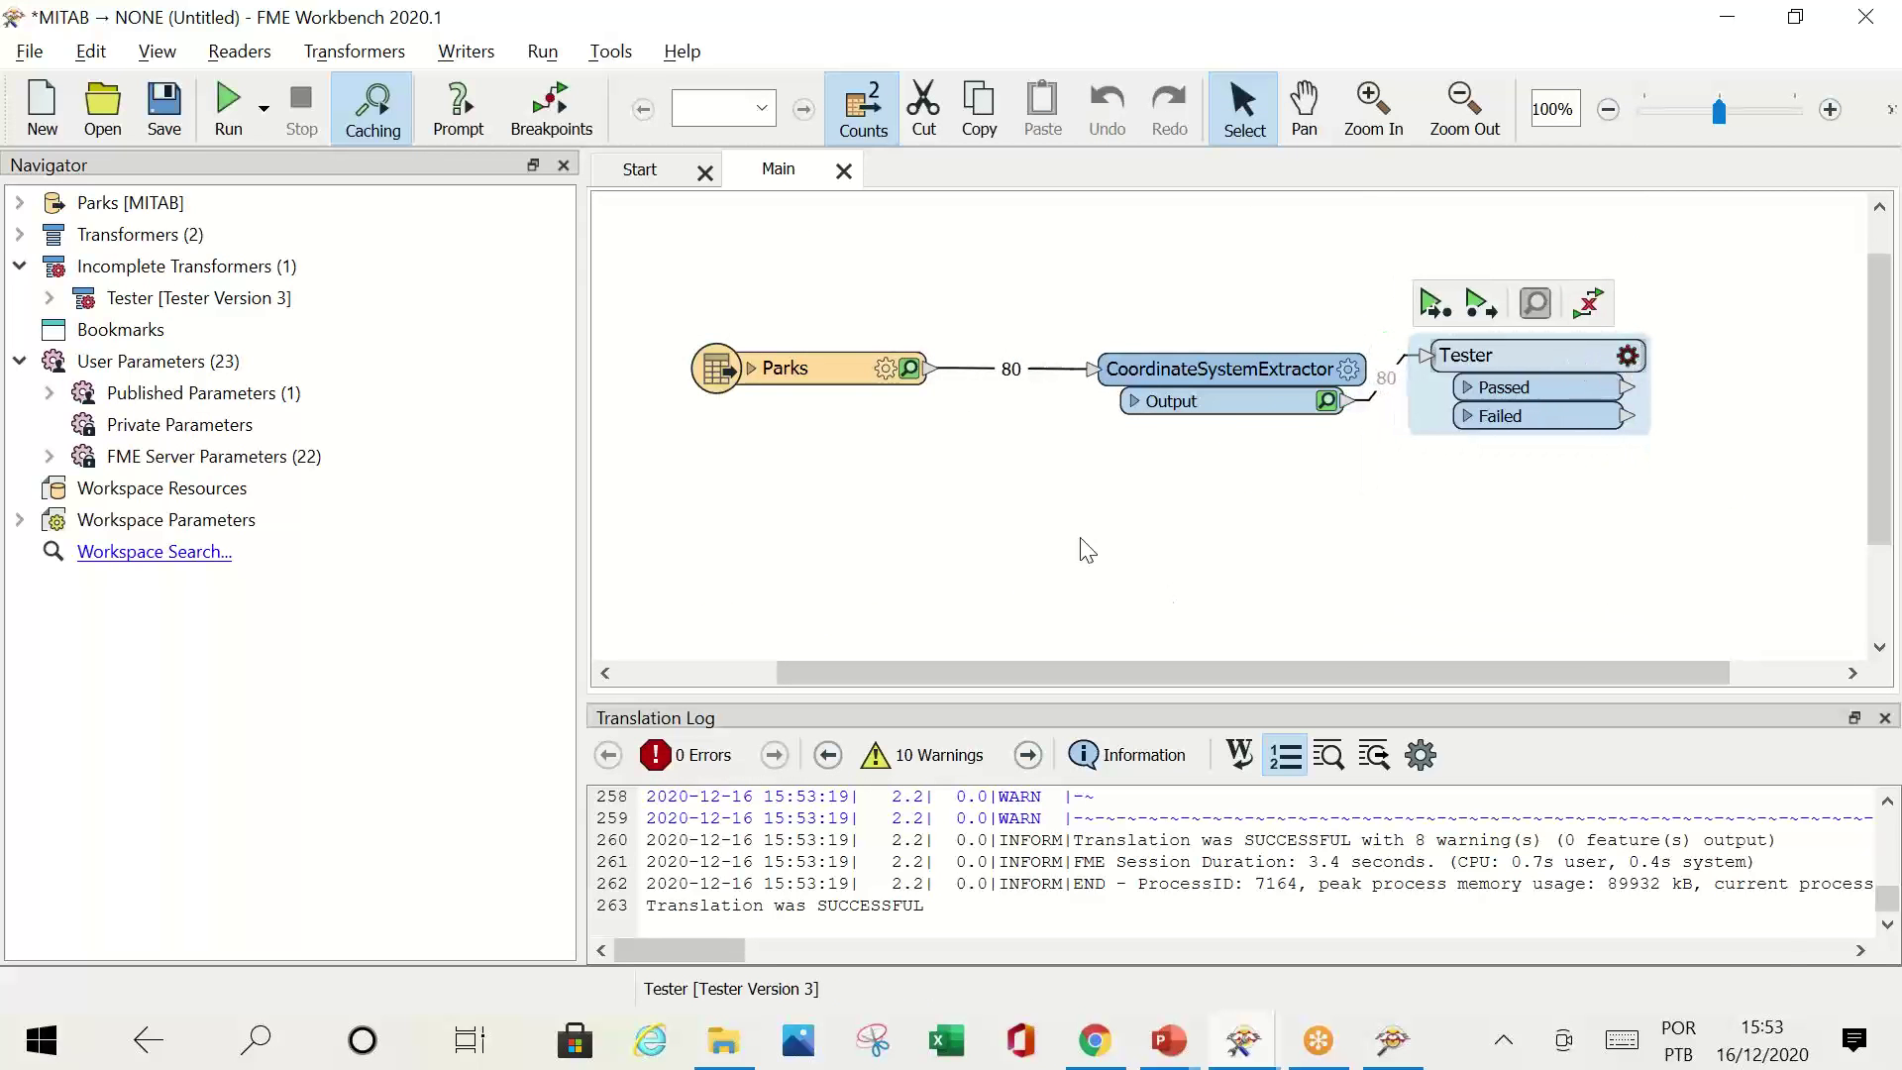
Step: Start the Tester's first test clause with the _coordsys attribute as left value and = as operator
left_click(903, 270)
left_click(925, 274)
mouse_move(1090, 315)
left_click(1353, 319)
left_click(988, 272)
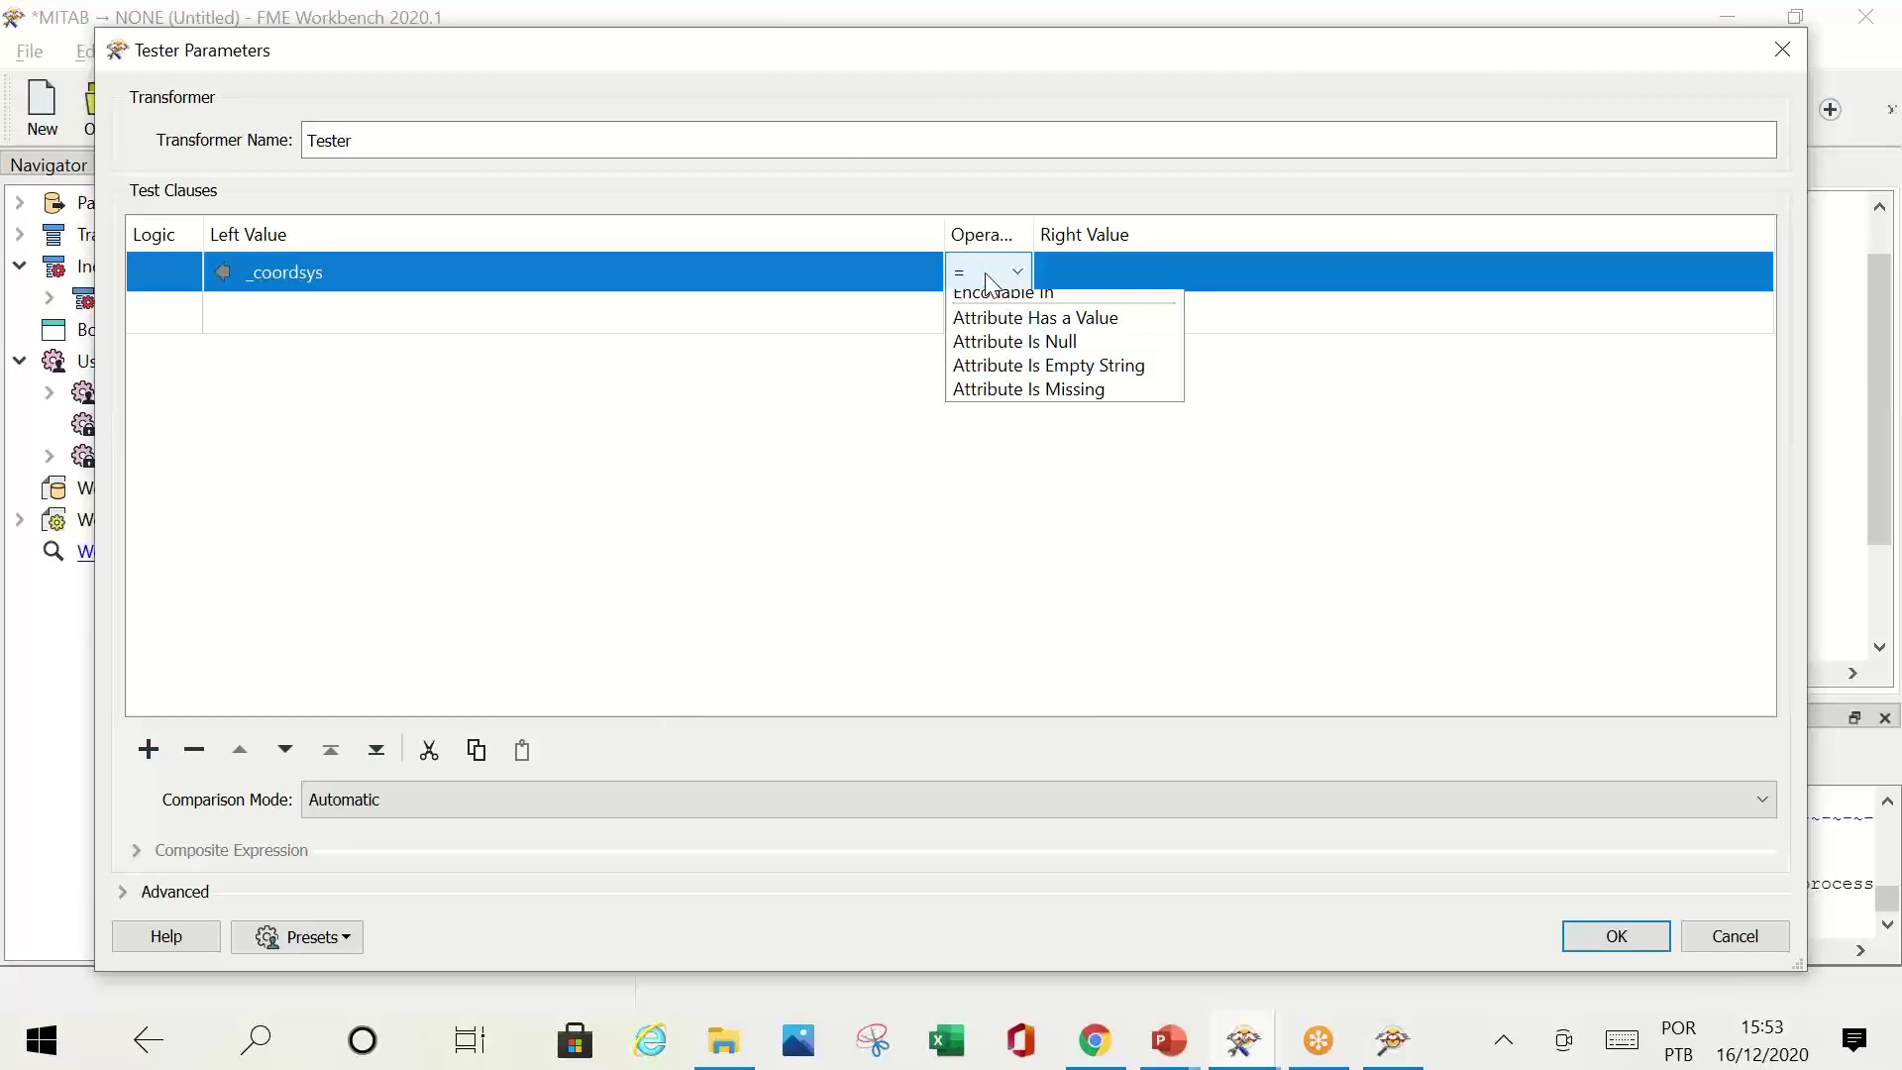
left_click(1116, 270)
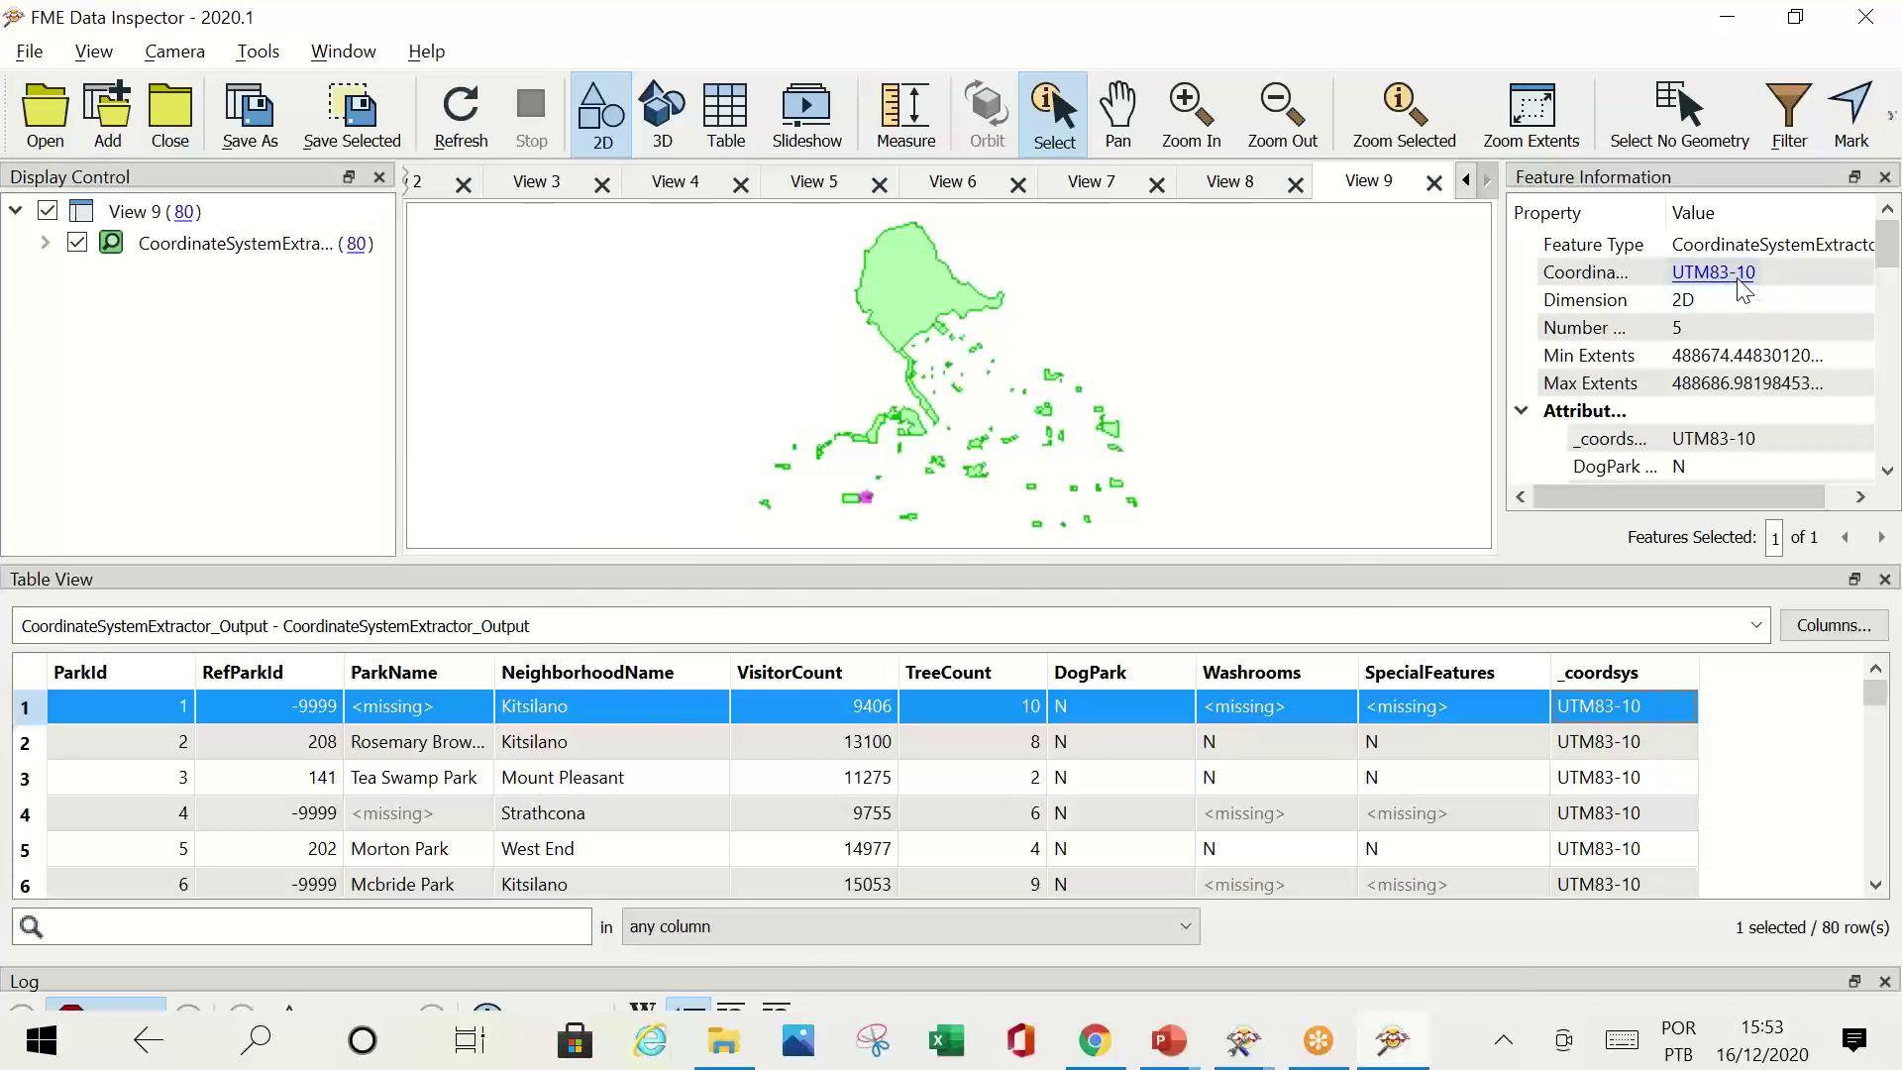
Step: Check the park feature's coordinate system properties in FME Data Inspector, then set the Tester clause's right value to LL84
left_click(1740, 277)
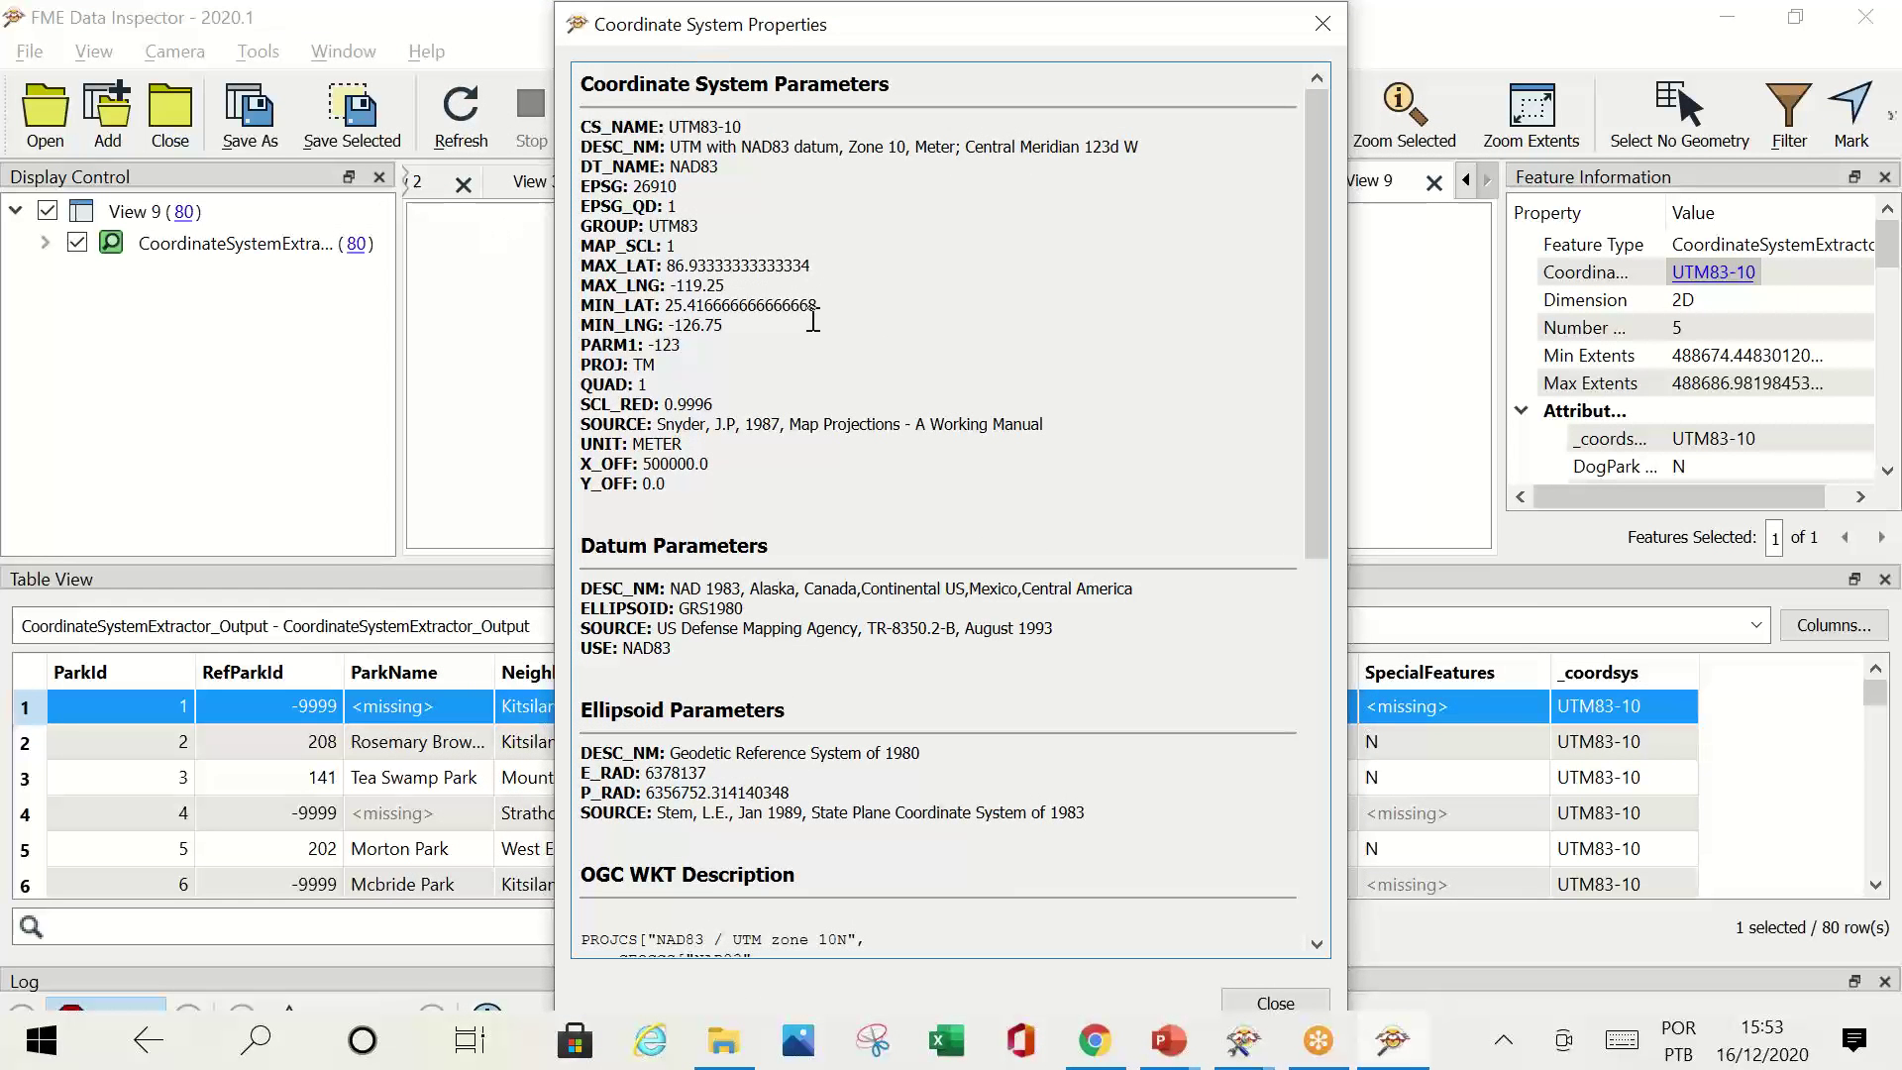
key("Escape")
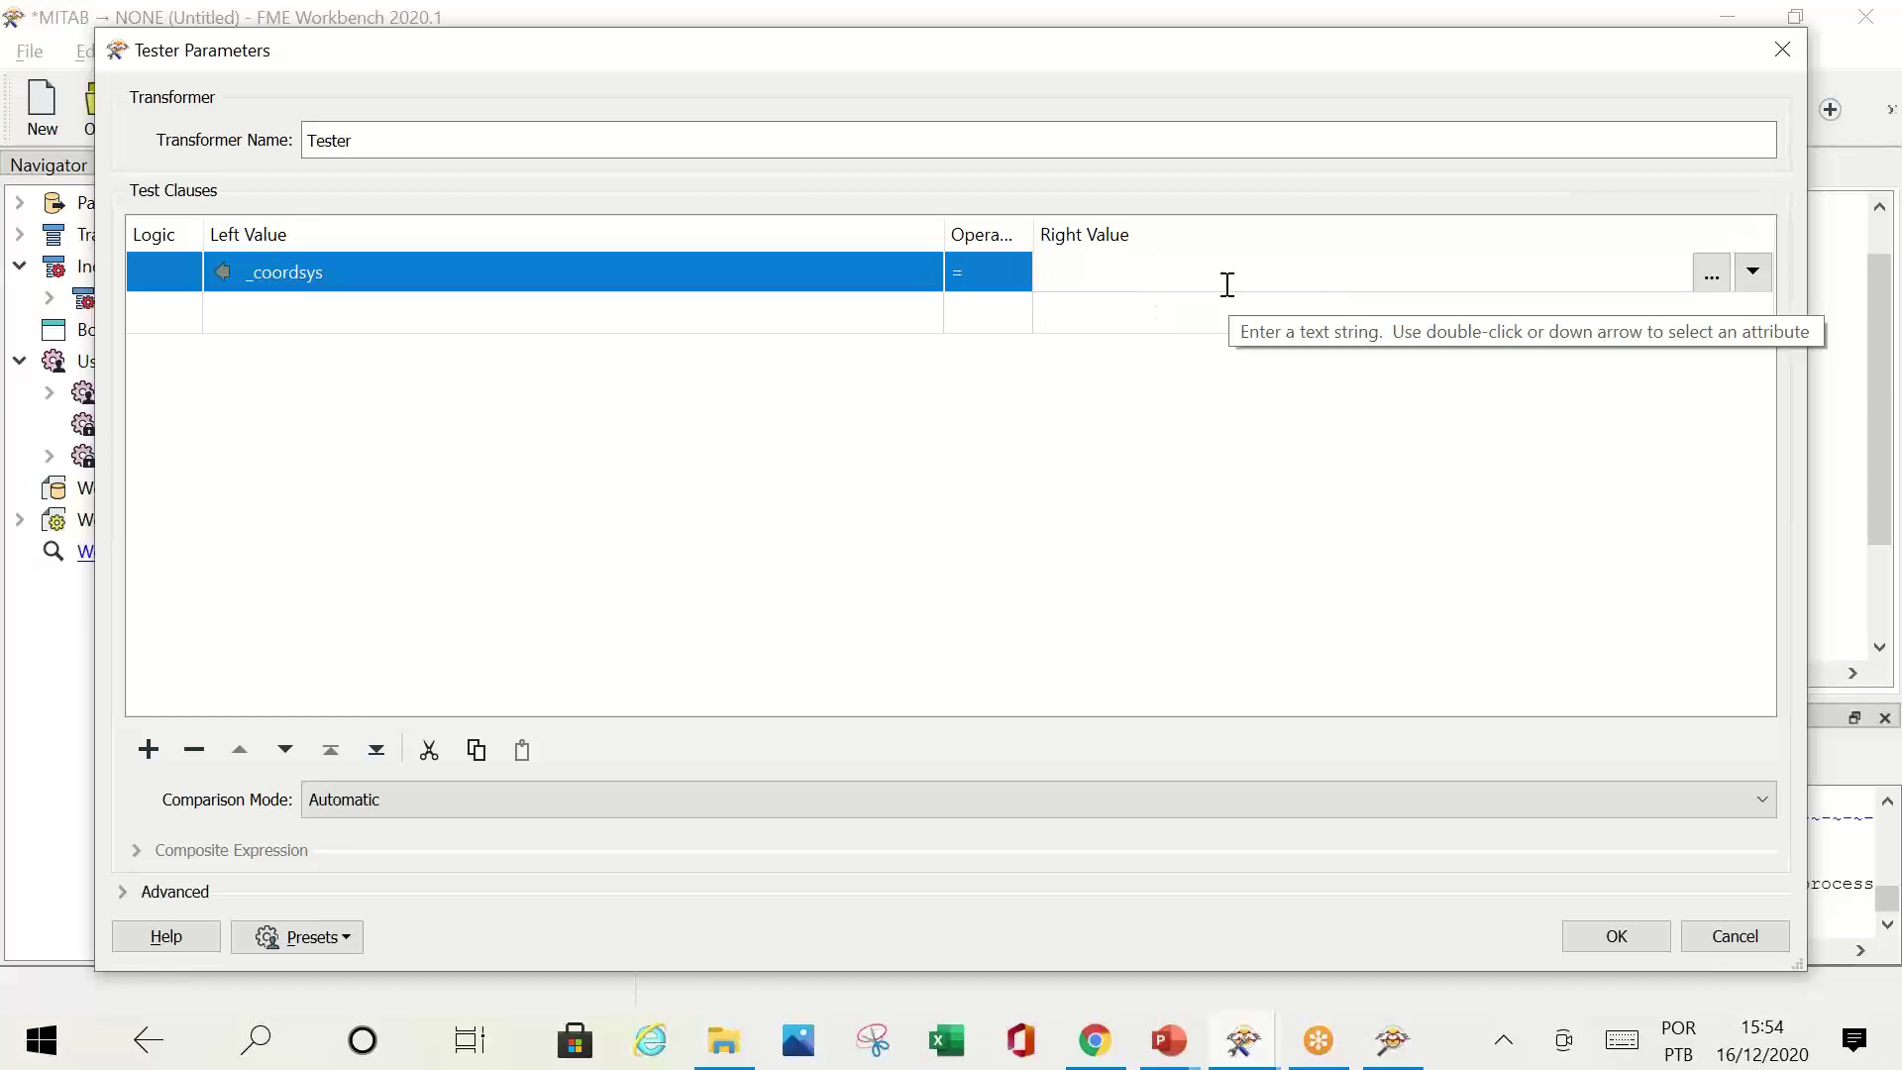
type("l")
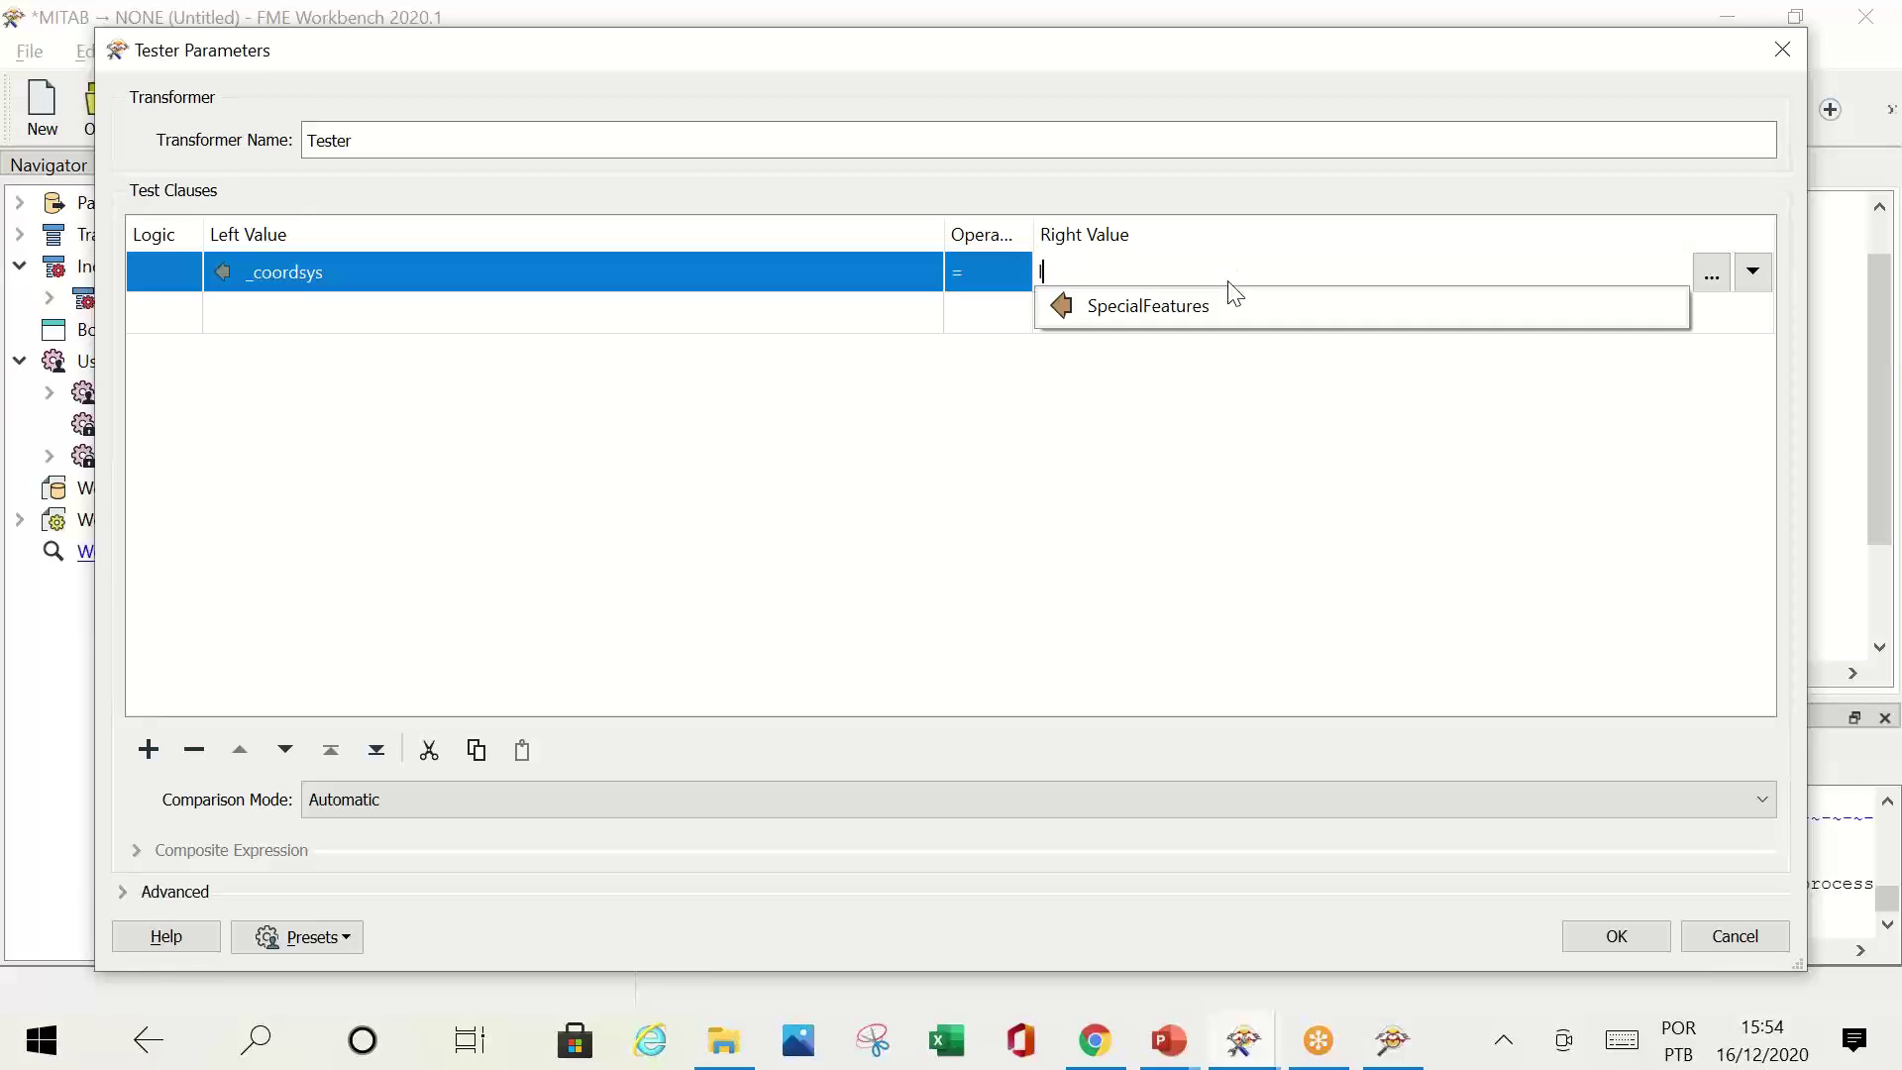
type("LL8")
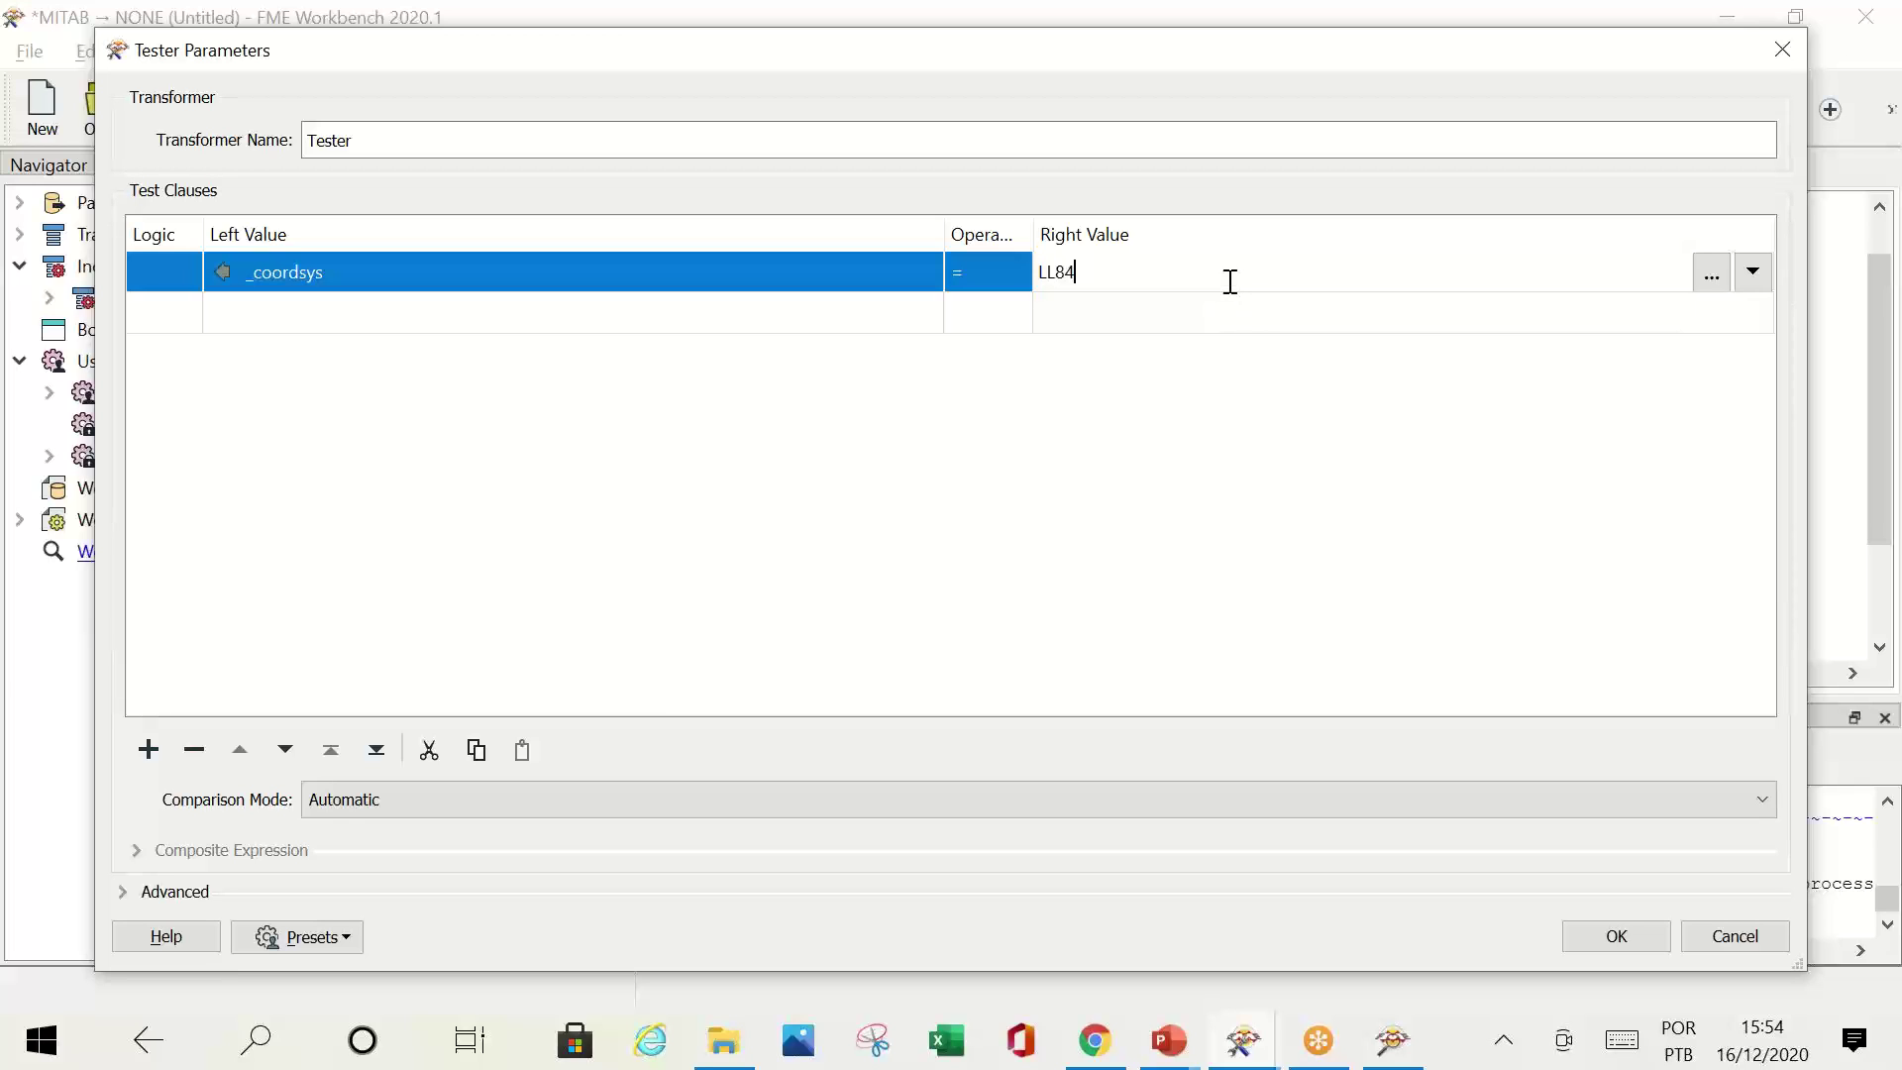
type("4")
left_click(1615, 937)
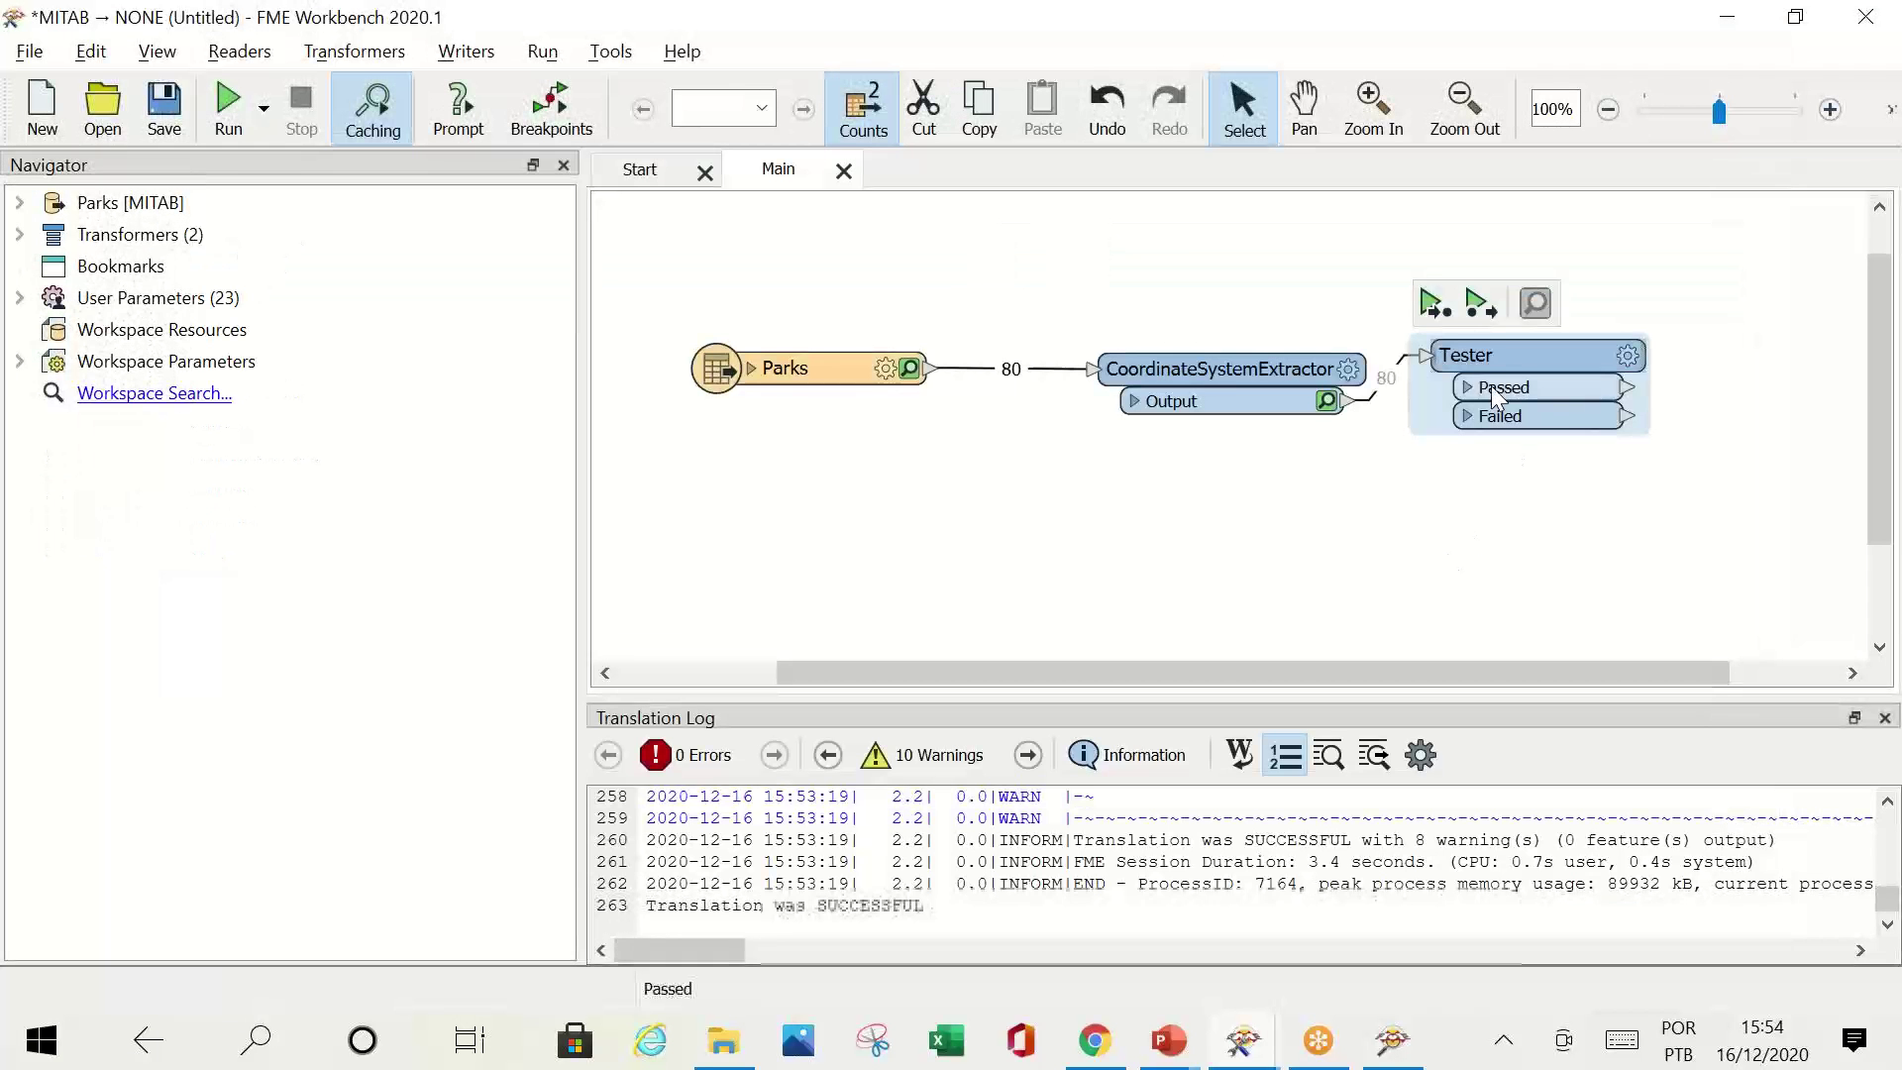
Step: Move the Tester away from the CoordinateSystemExtractor, run the Tester, and shift the CoordinateSystemExtractor slightly upward
left_click_drag(1534, 362, 1536, 365)
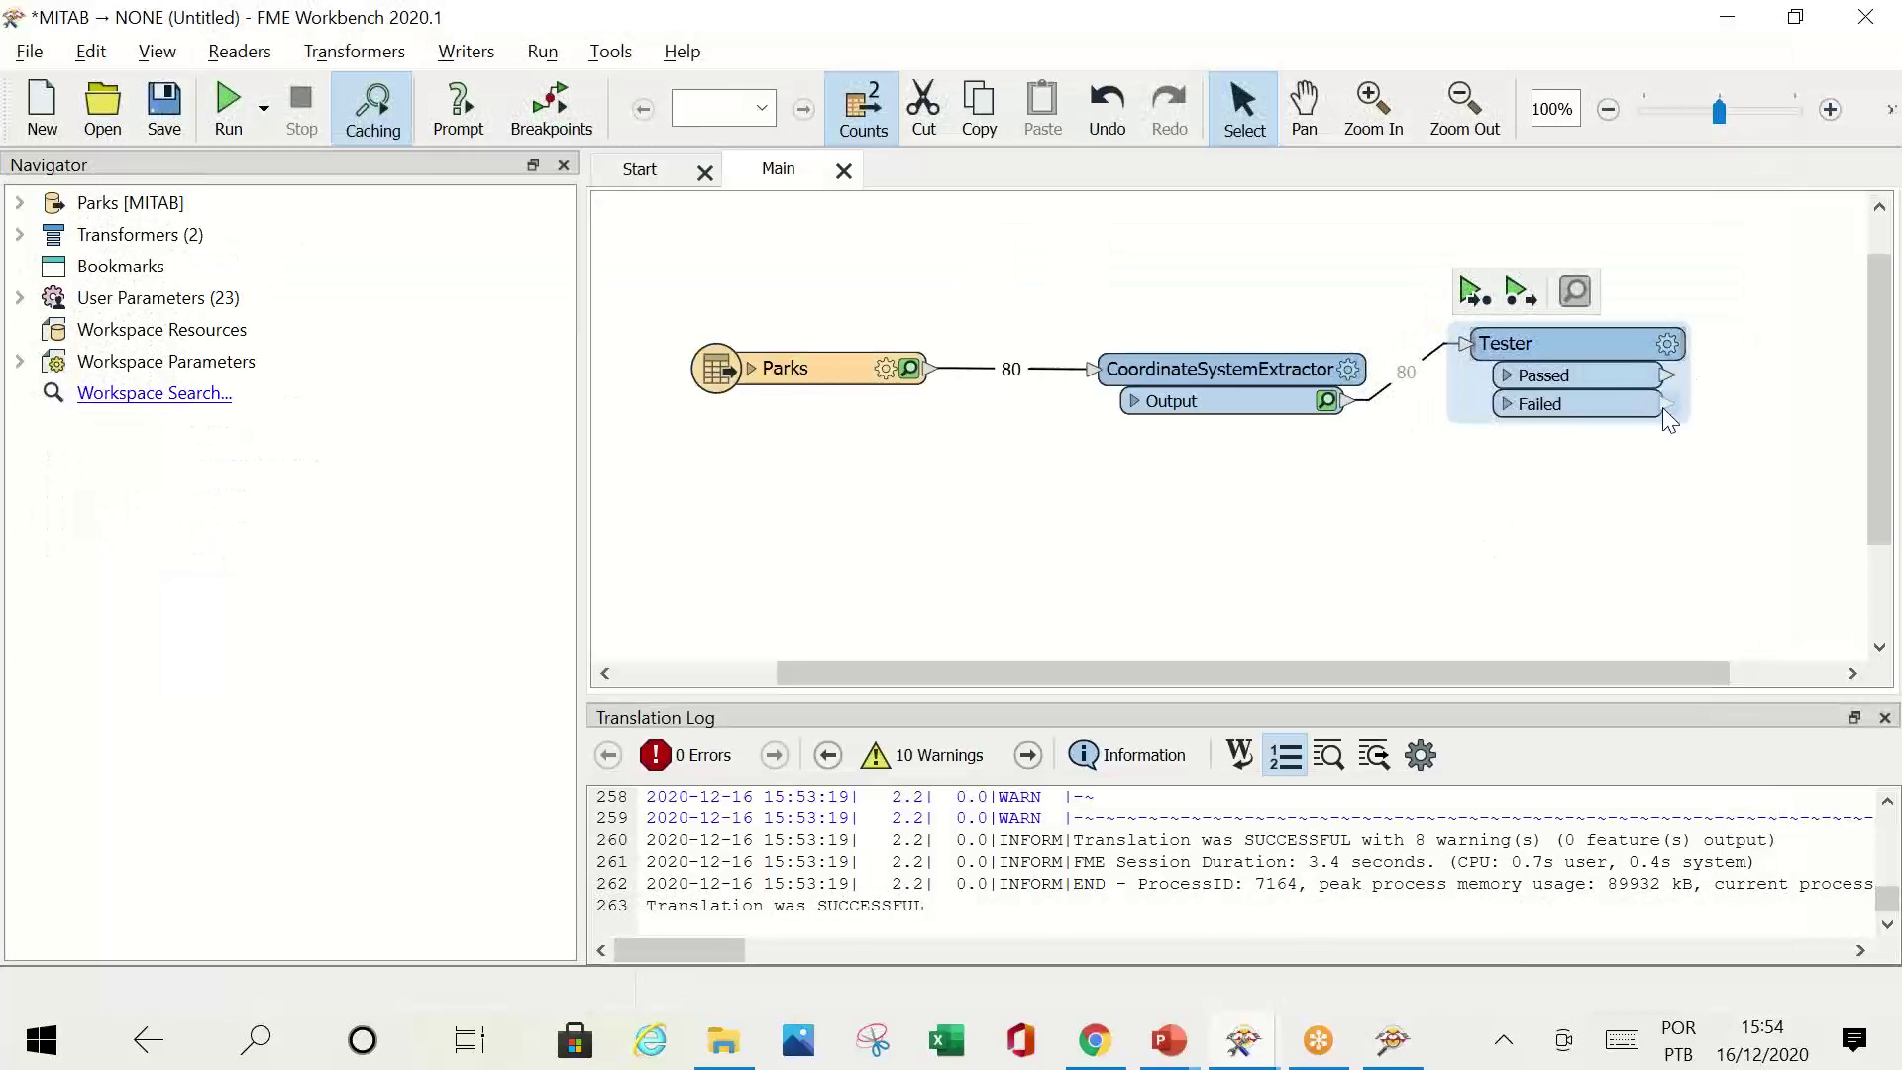
left_click(1474, 290)
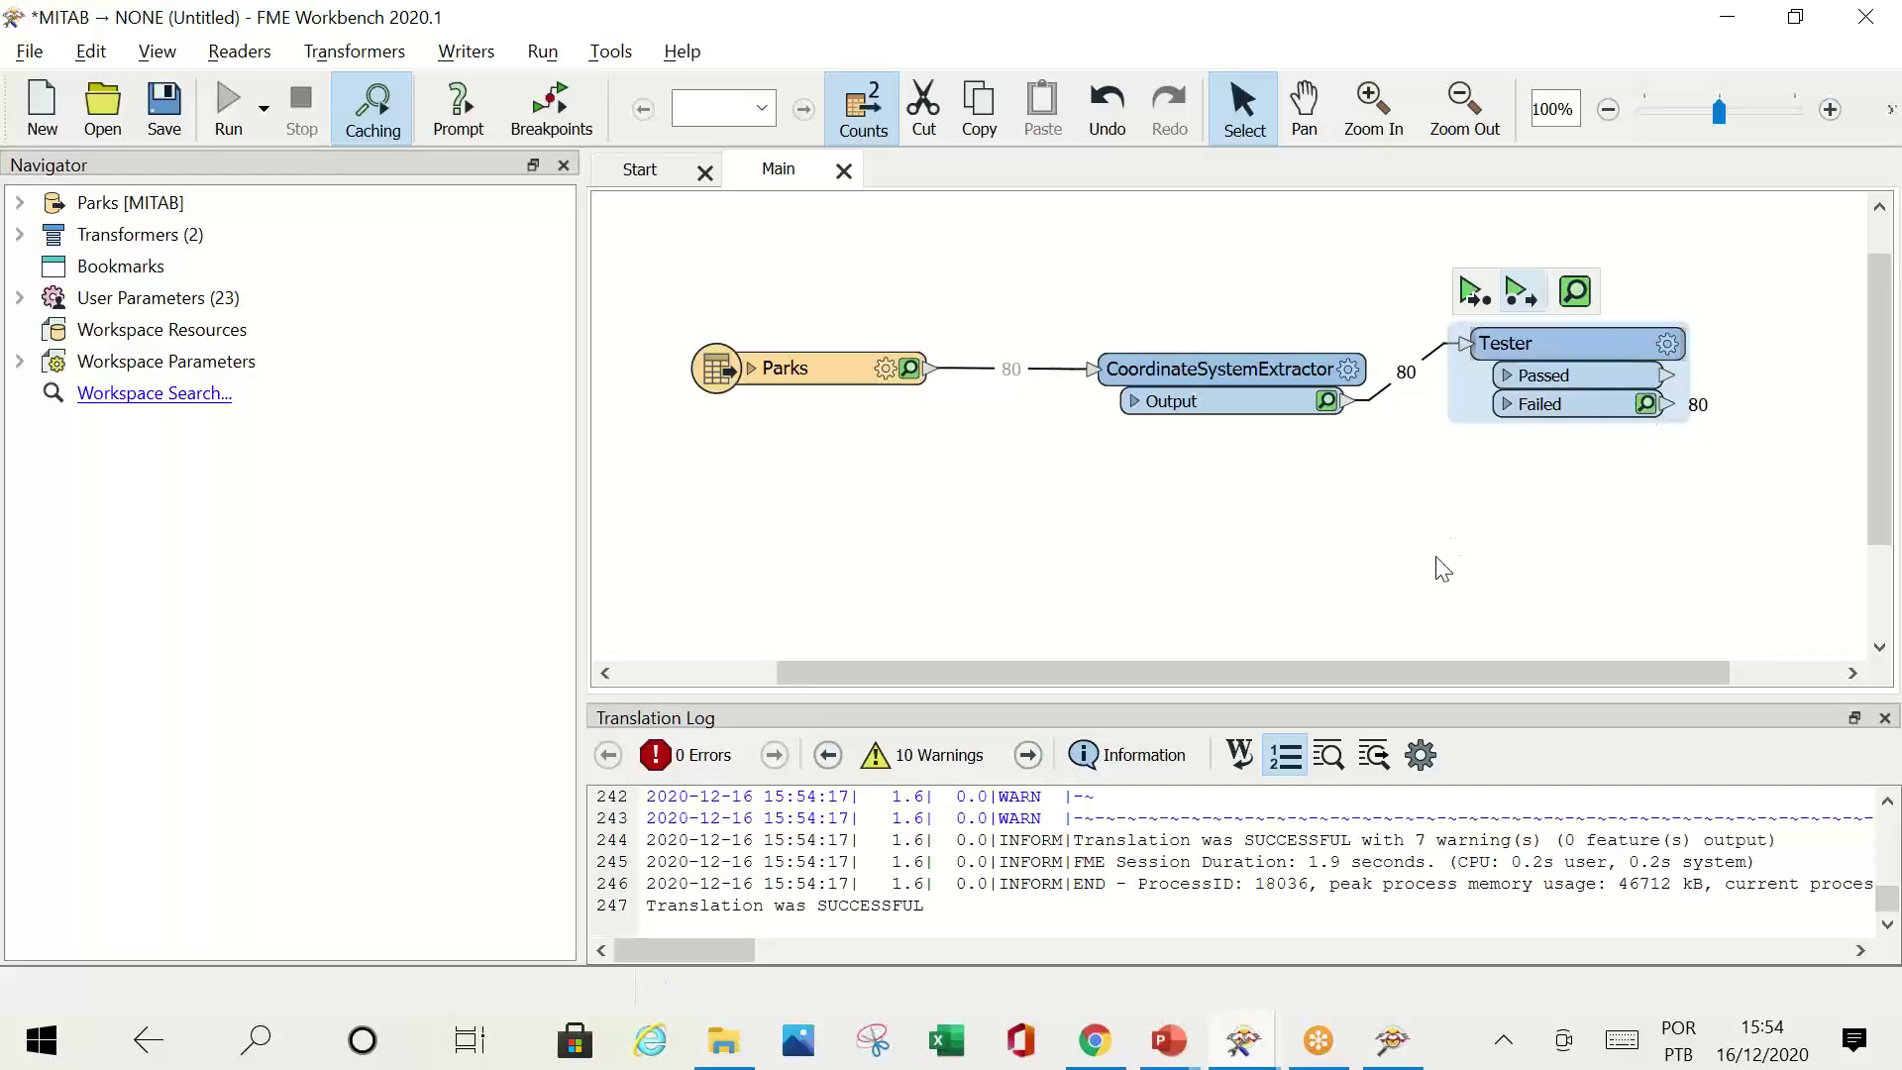
left_click(1664, 491)
left_click_drag(1347, 675, 1498, 670)
left_click(1050, 381)
left_click_drag(1050, 381, 1037, 358)
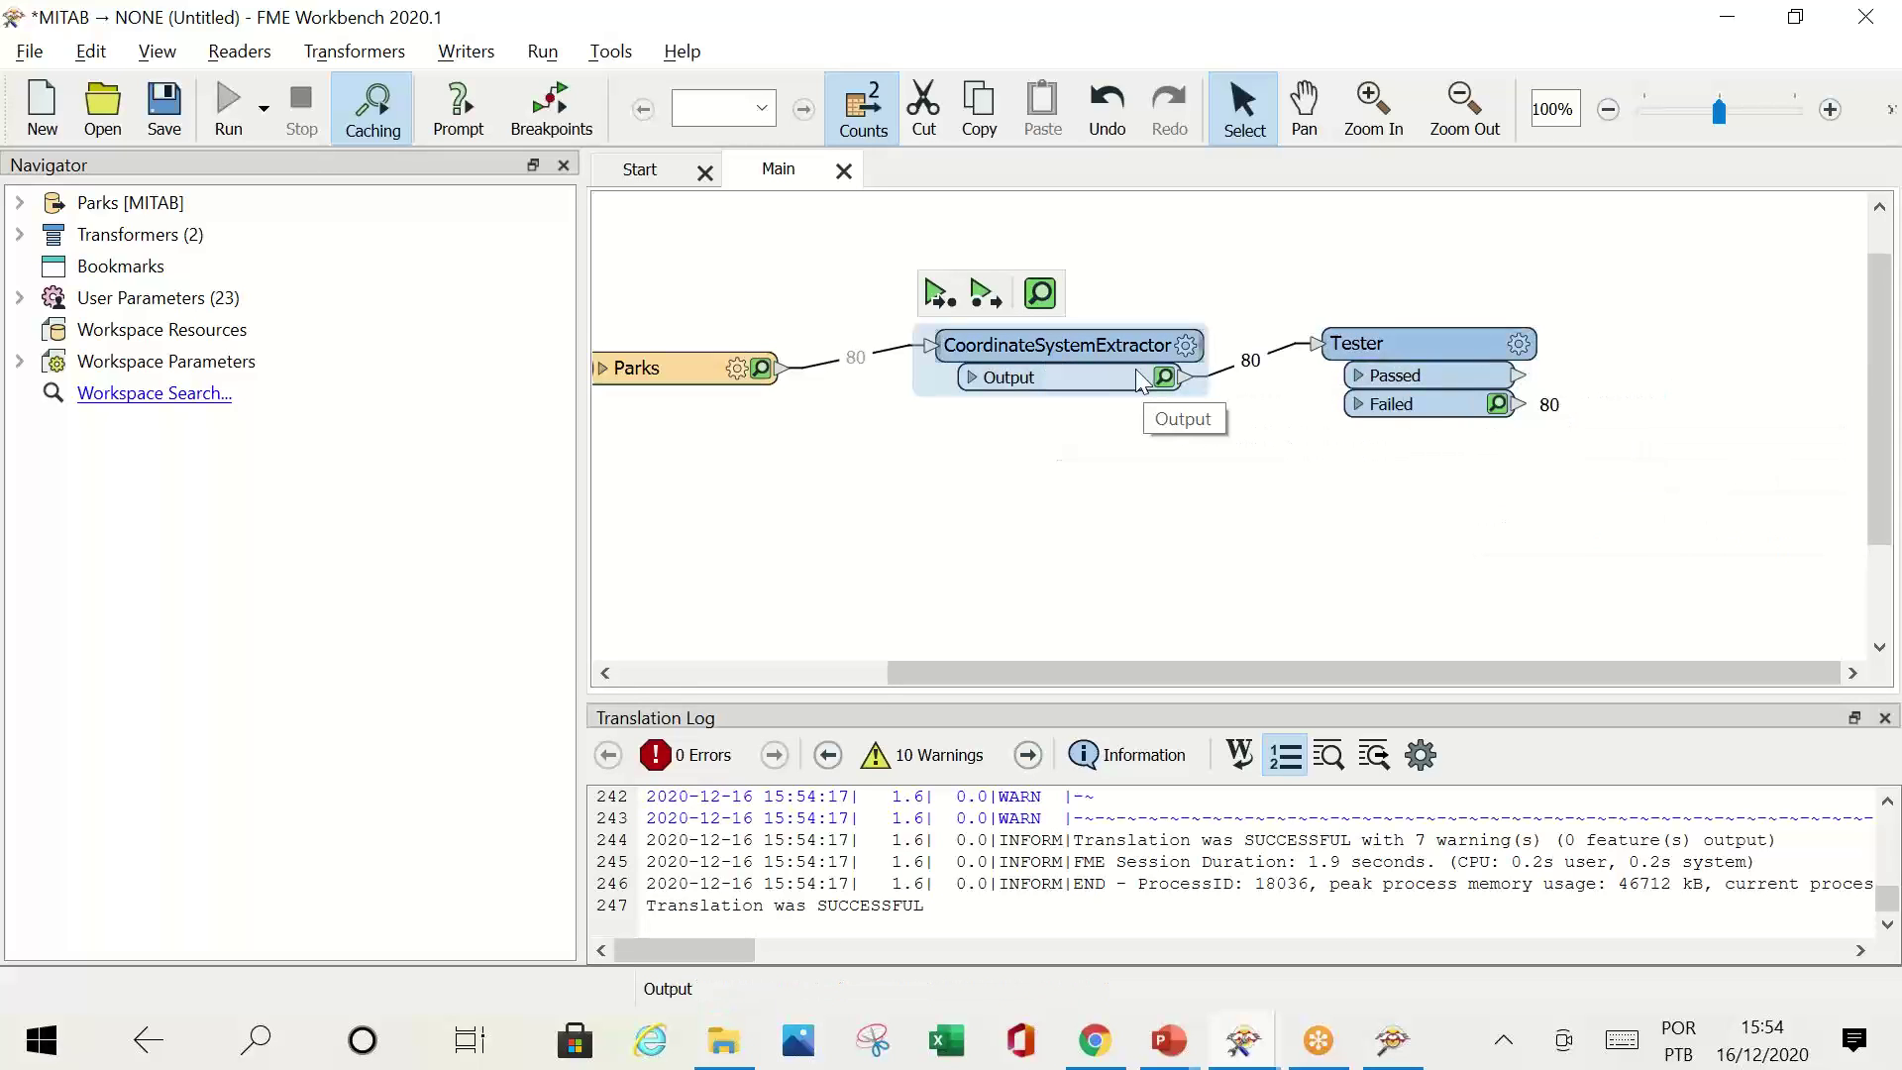
Step: Review the coordinate system attribute name in the CoordinateSystemExtractor's parameters
double_click(1070, 346)
double_click(1043, 551)
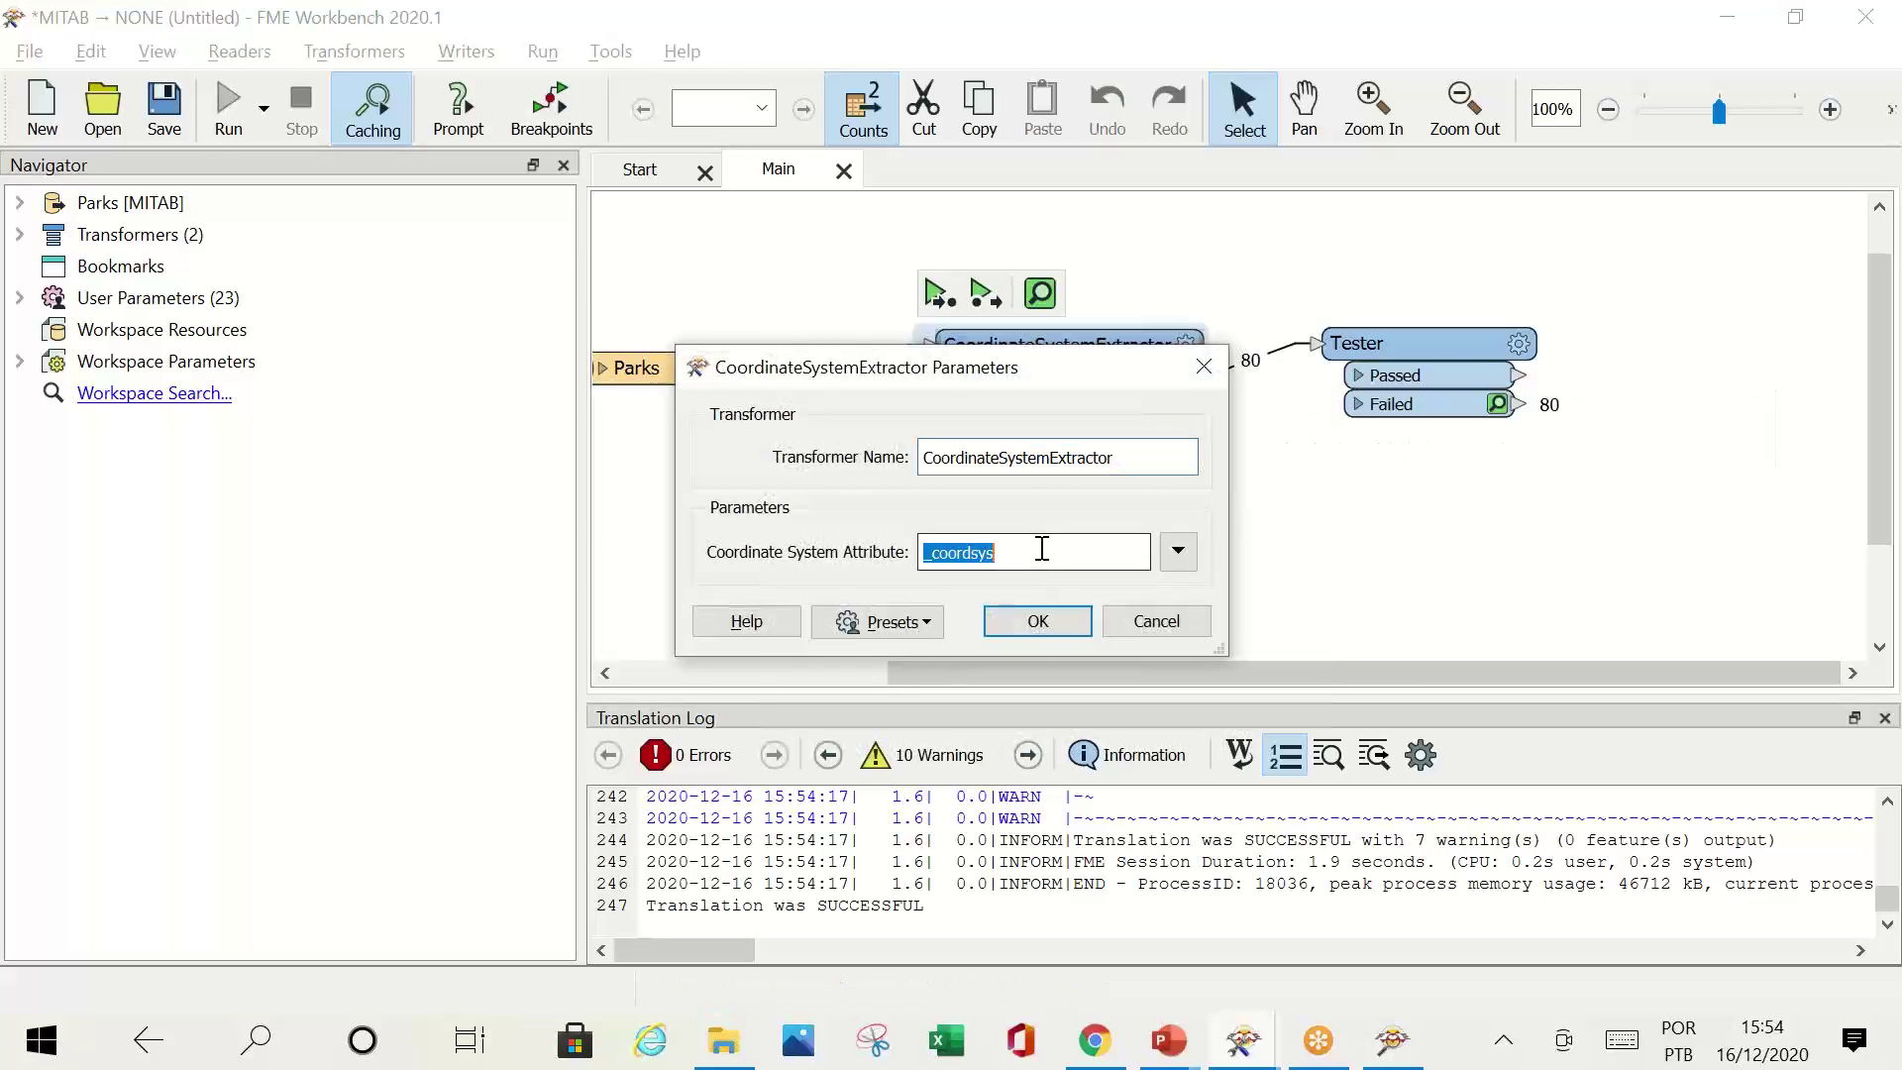
left_click(1039, 621)
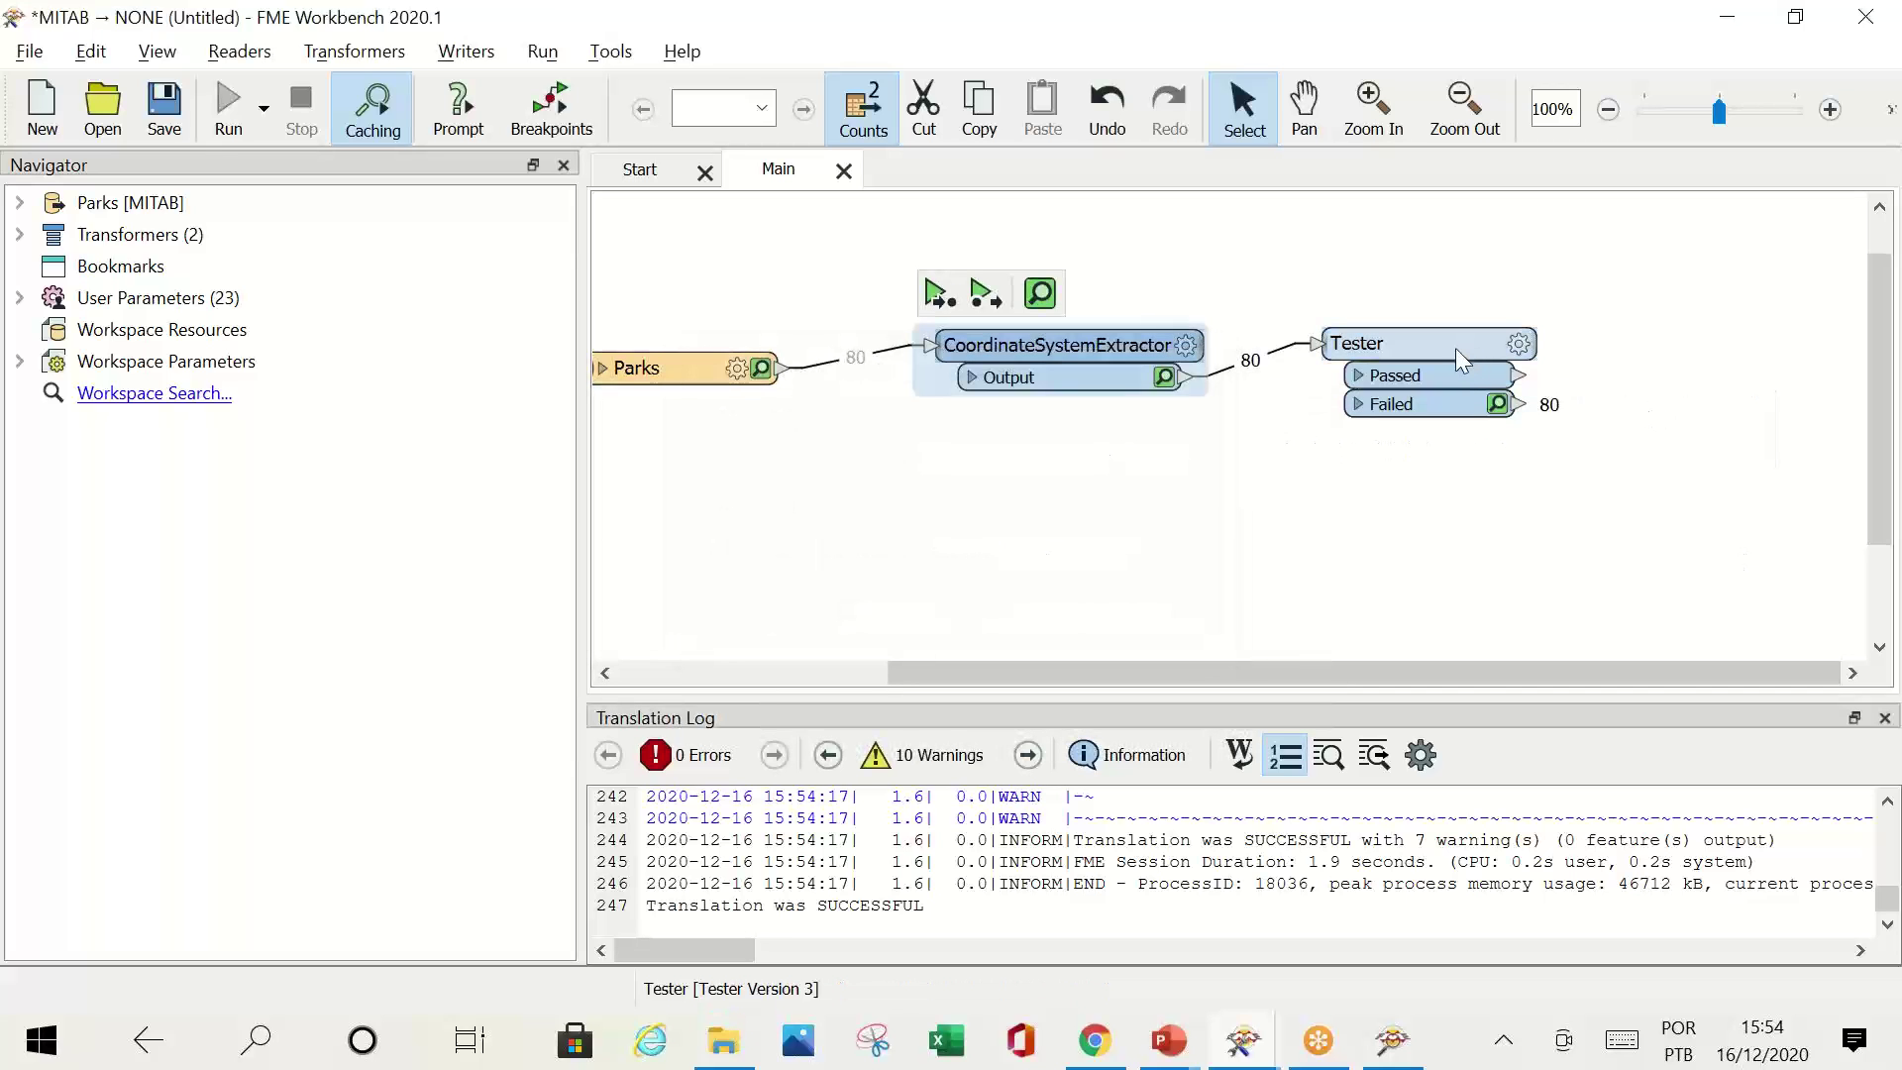
Step: Show the summary annotation of the Tester and reposition the Tester with its annotation on the canvas
right_click(1417, 342)
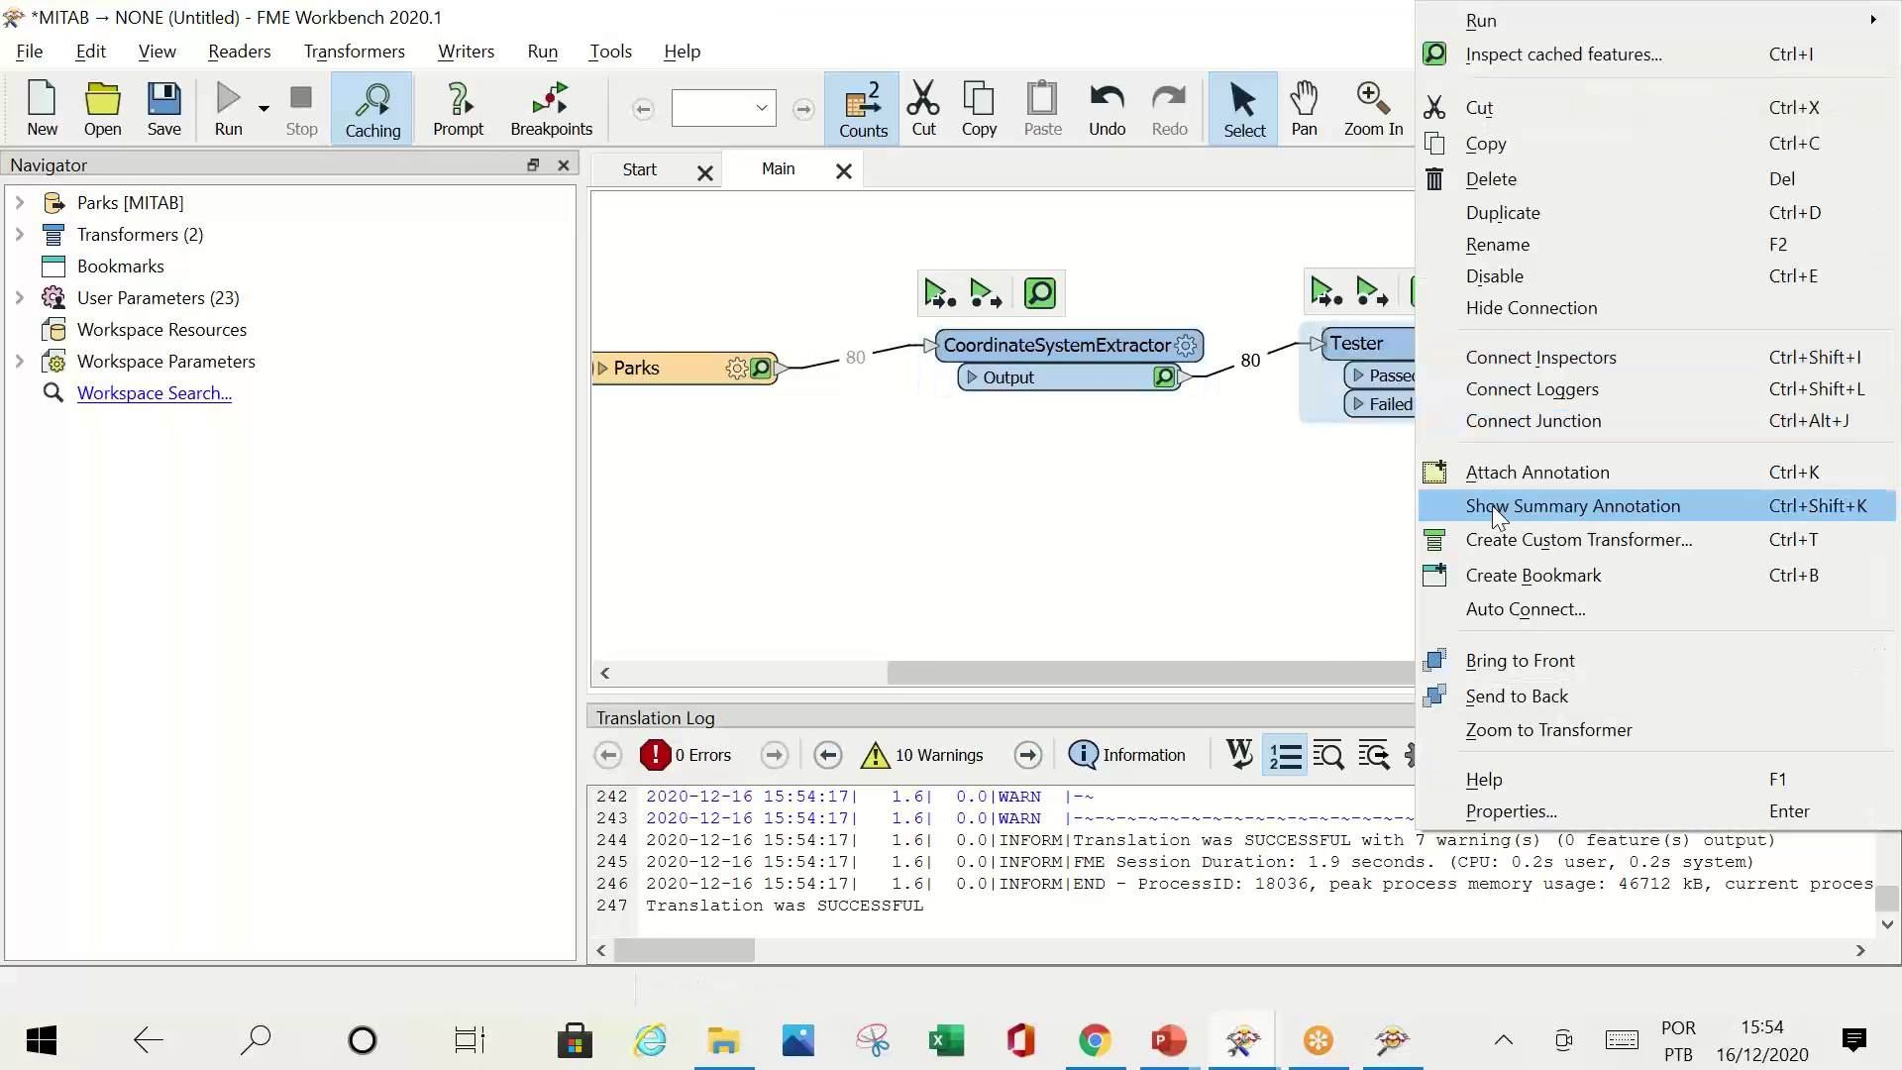
left_click(1517, 510)
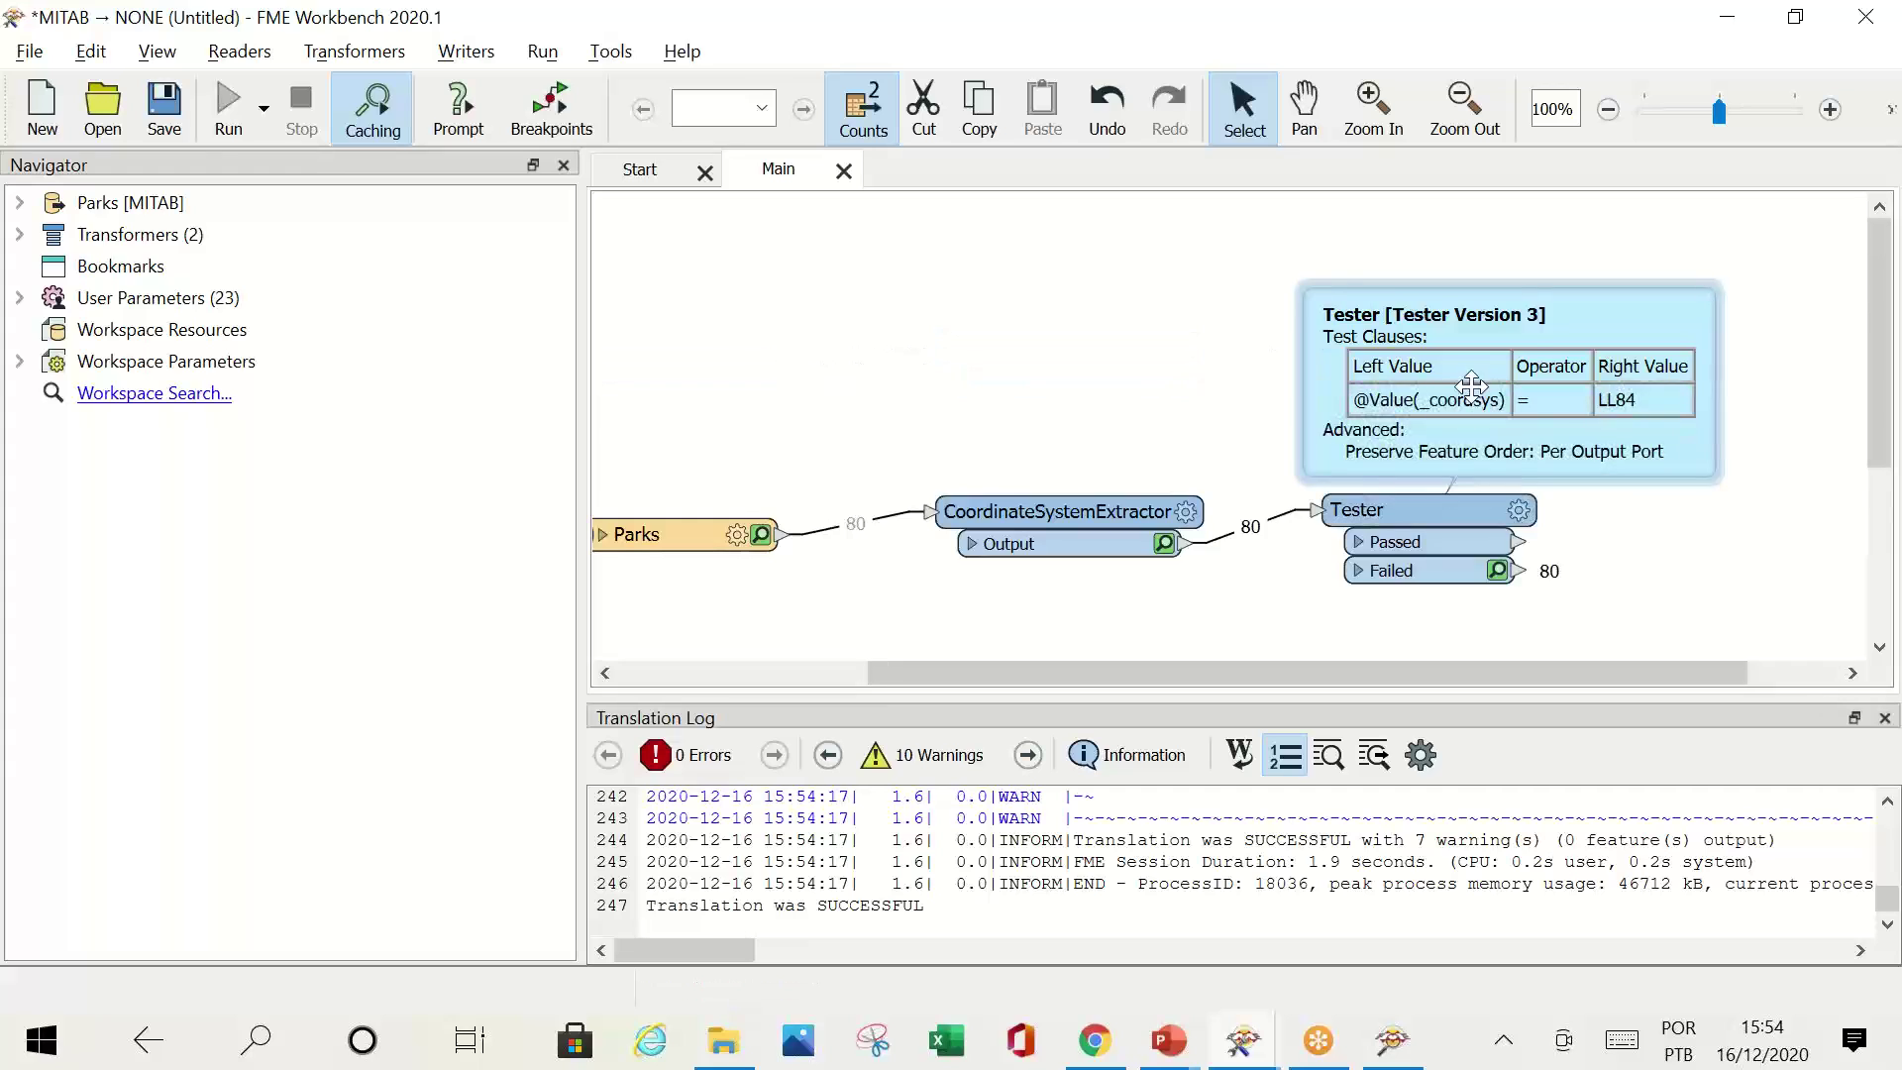
left_click(1476, 525)
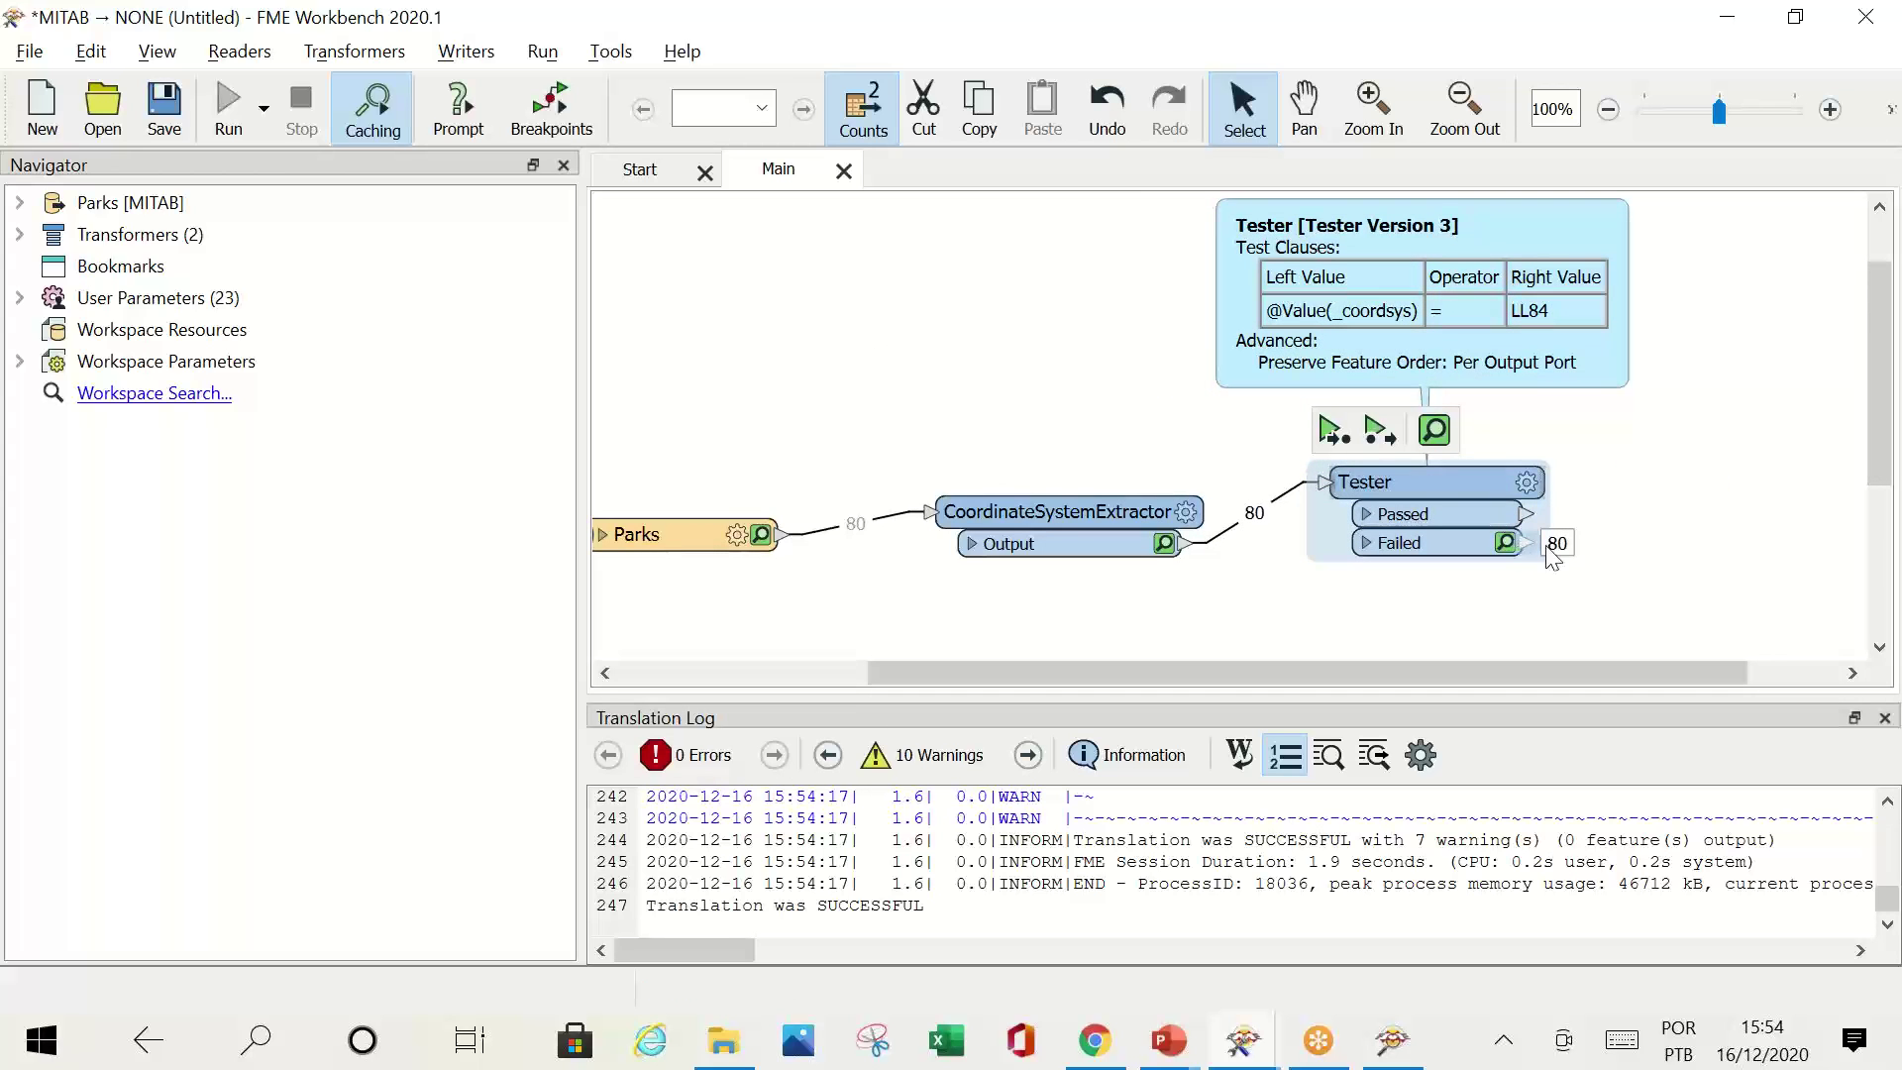
left_click(1564, 606)
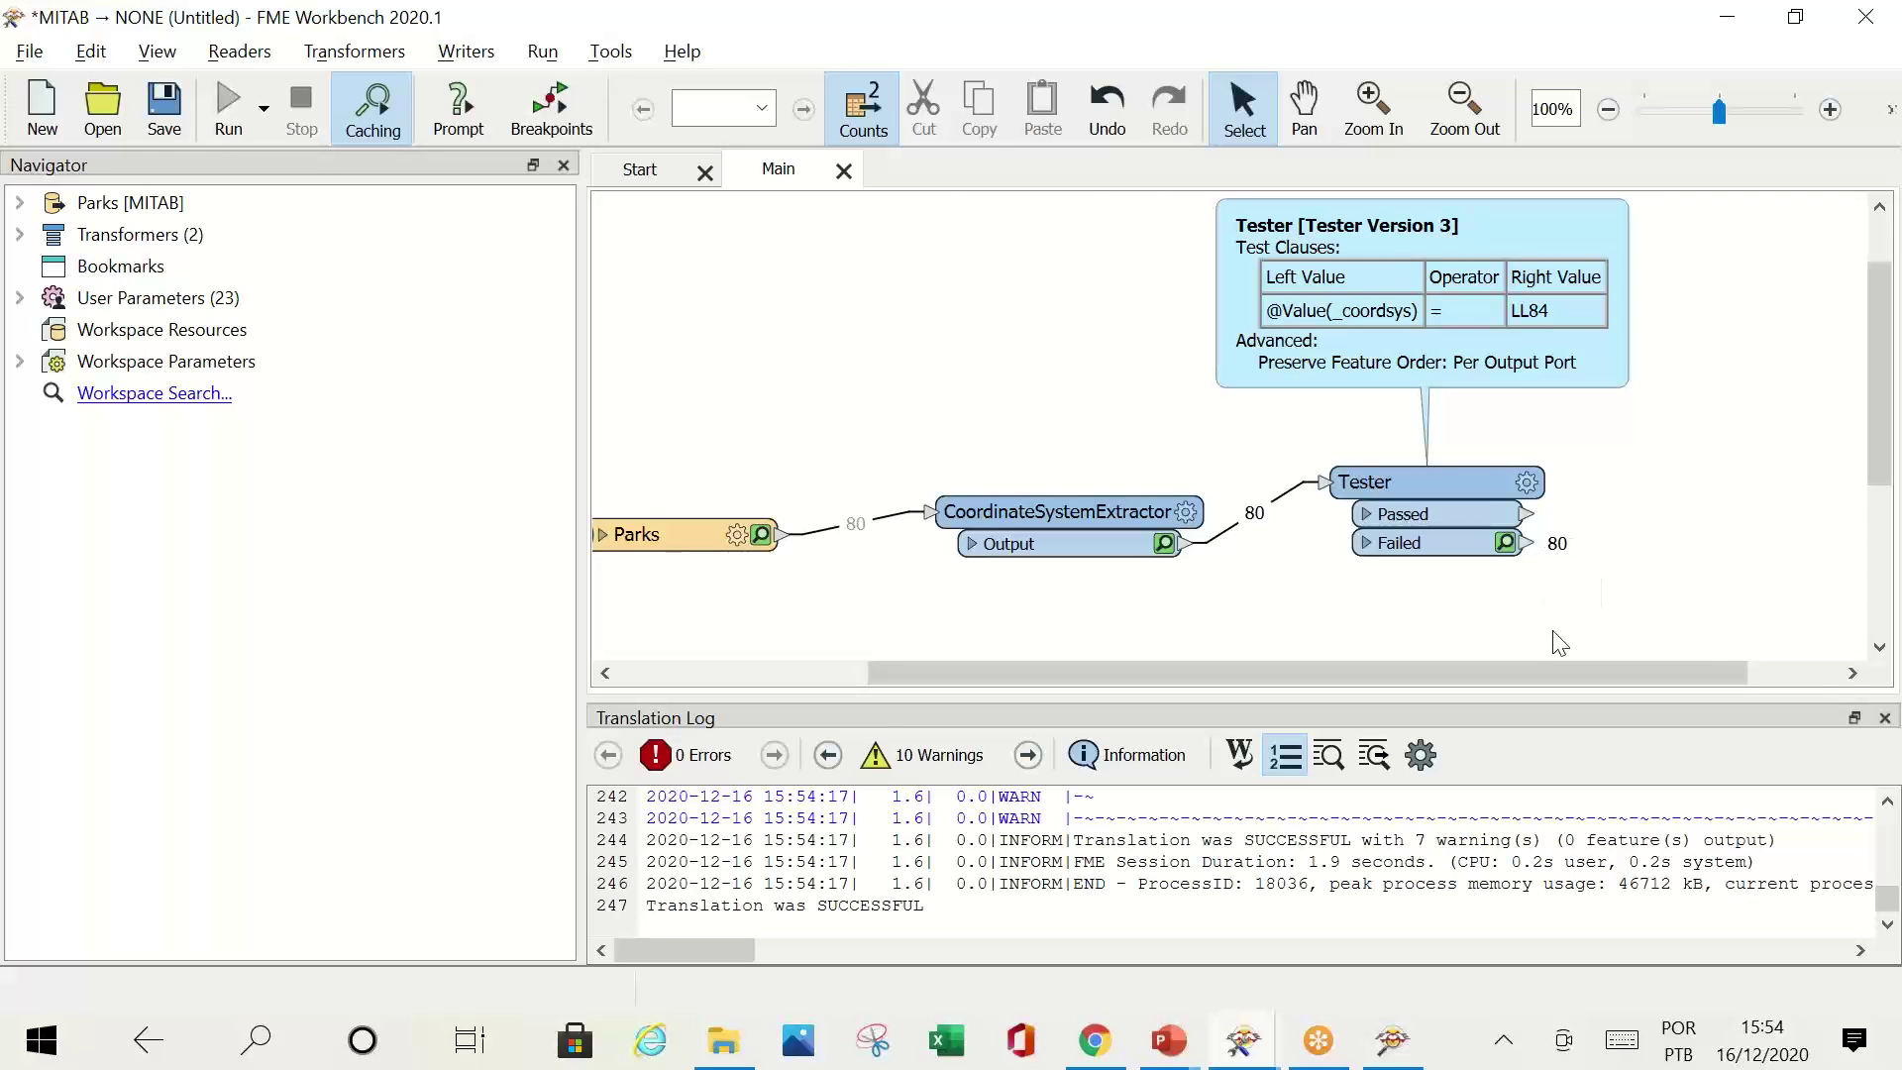
Step: Add a Reprojector transformer and connect it to the Tester's Failed port
type("REPRO")
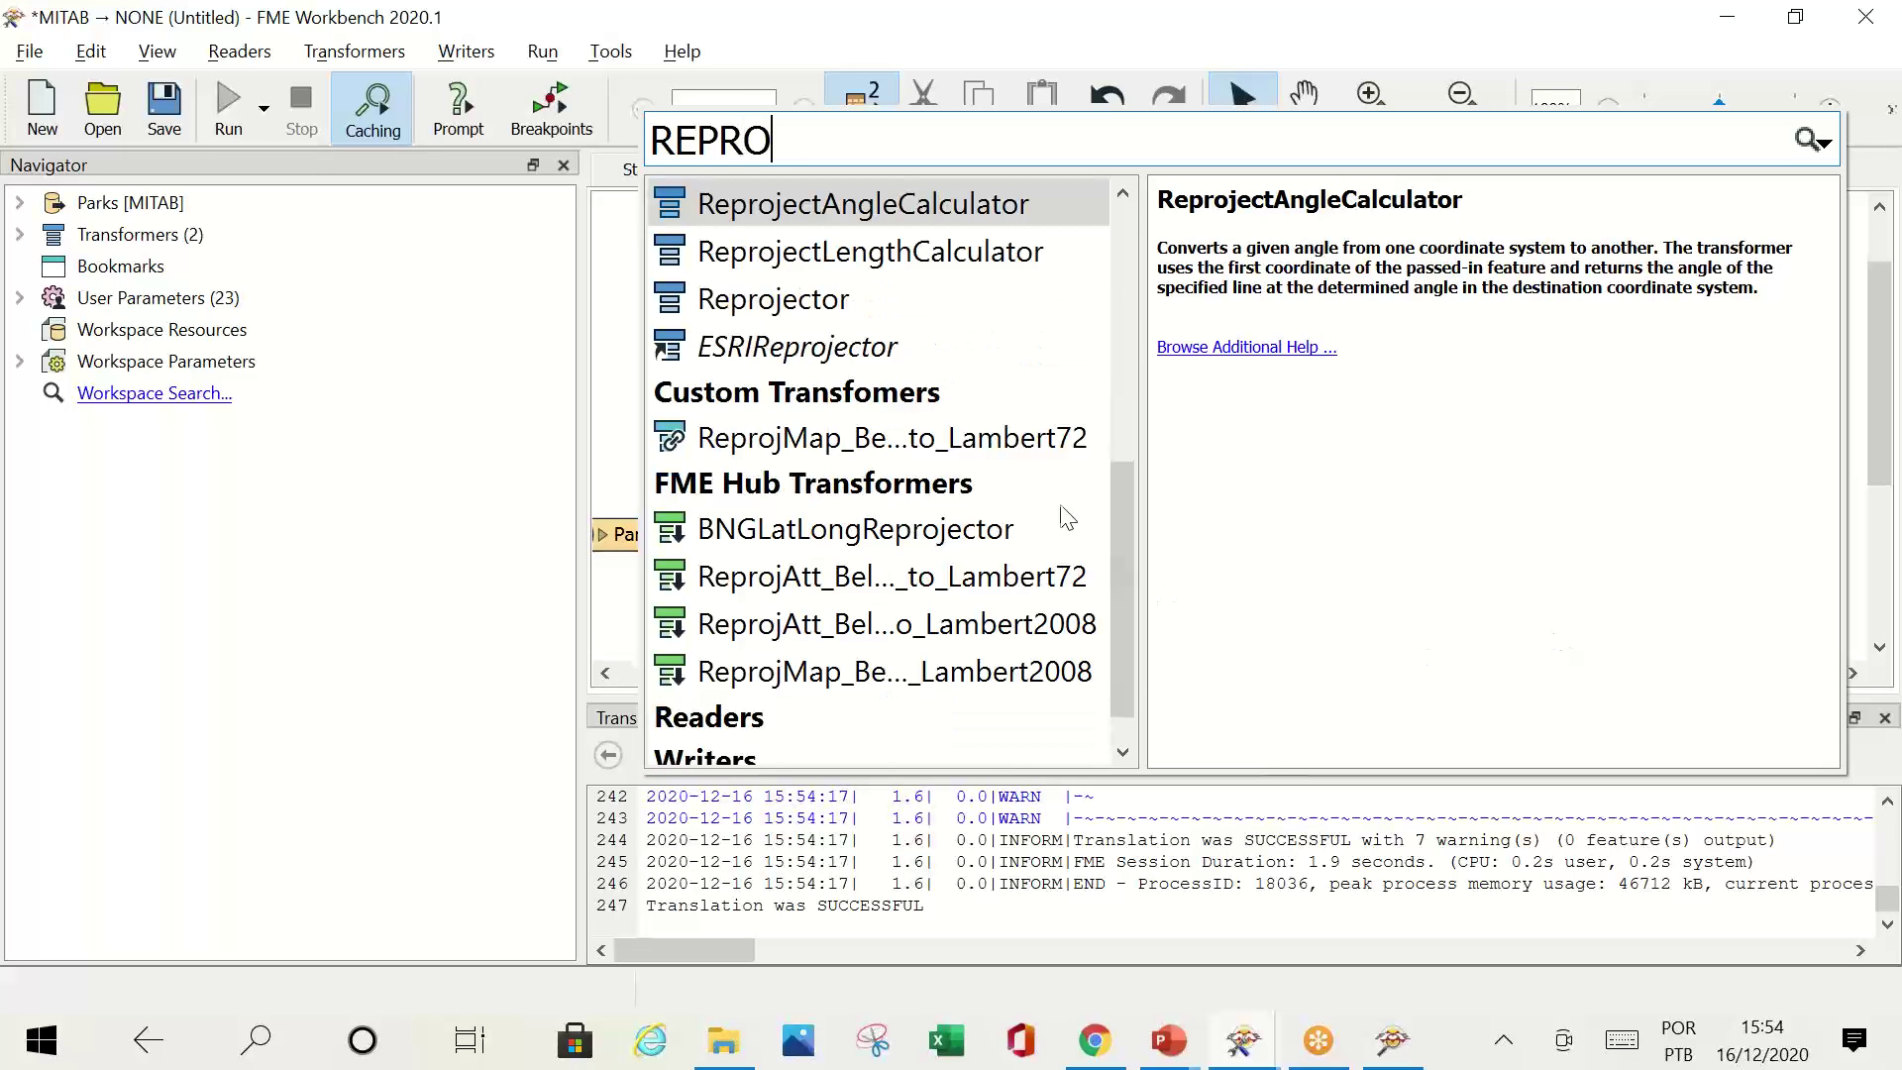
left_click(854, 297)
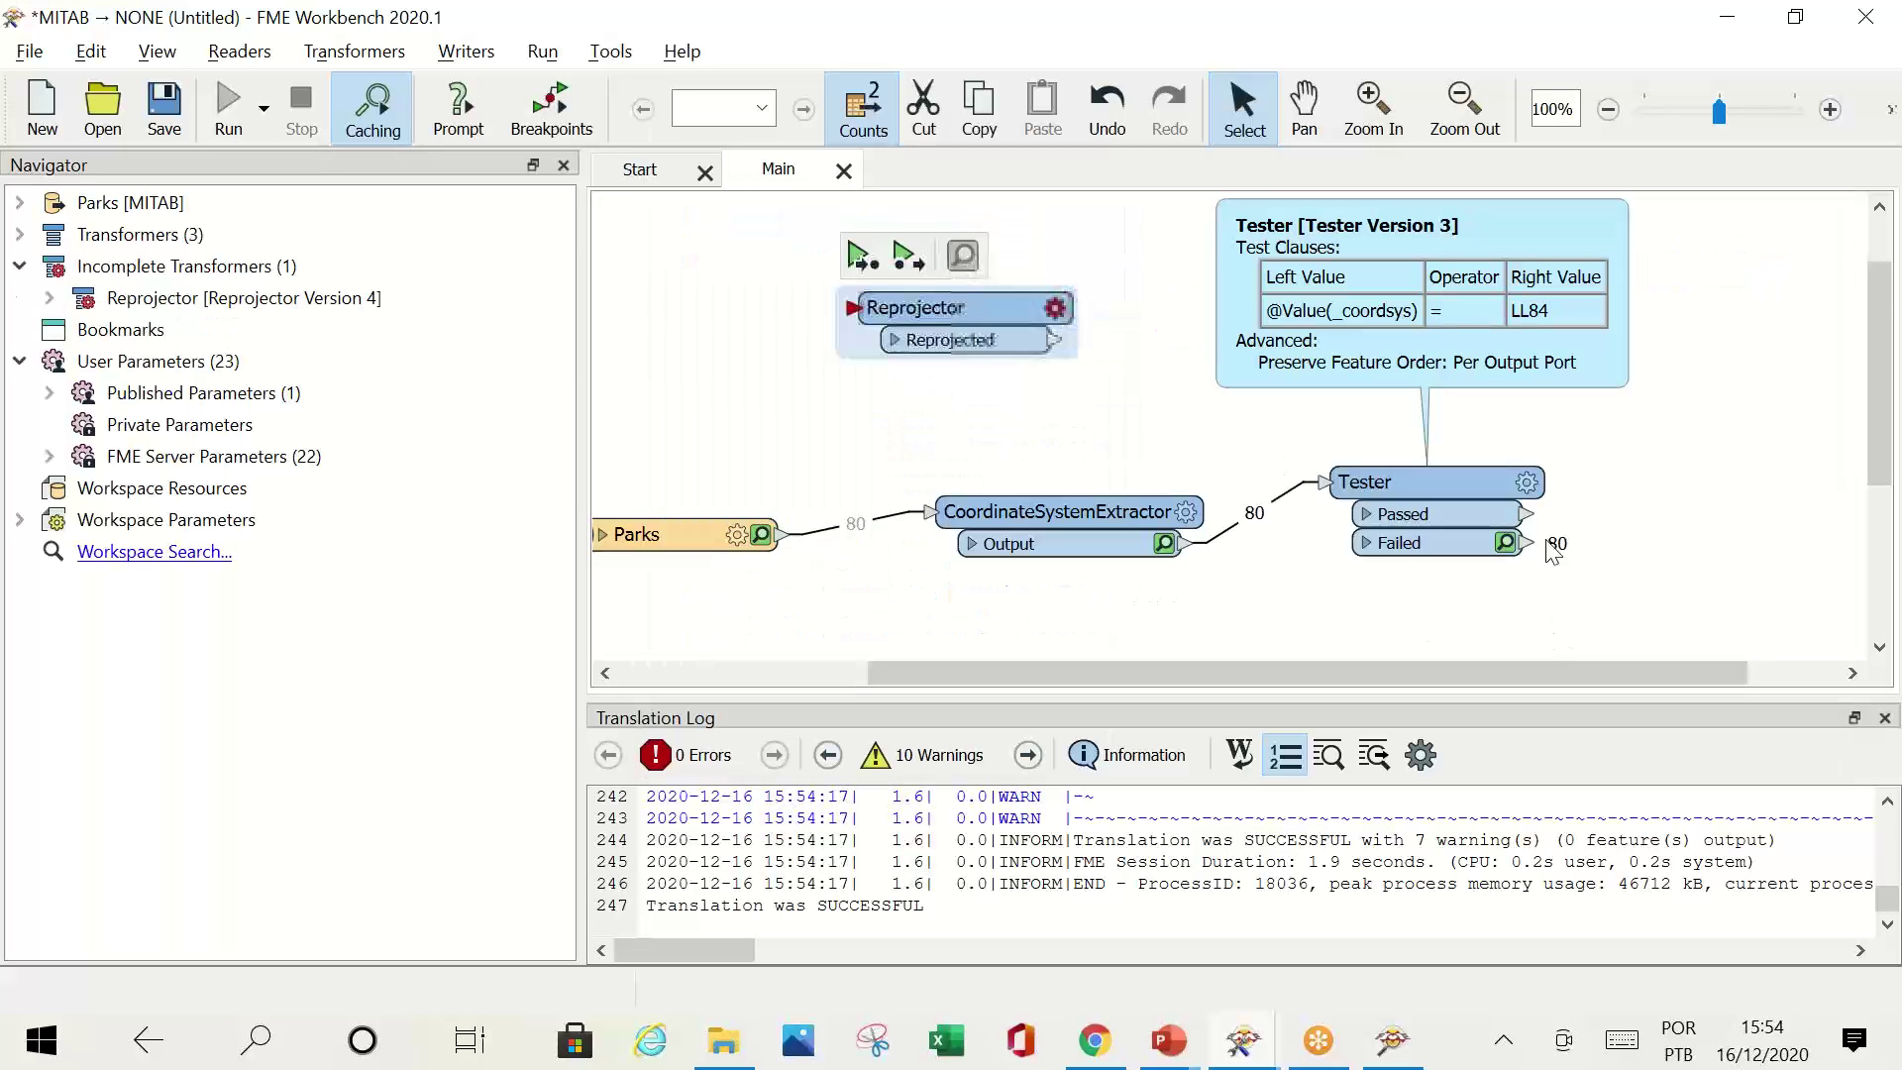
left_click_drag(971, 359, 1592, 622)
Step: Set the Reprojector's destination coordinate system to LL84 and adjust its position below the Tester
left_click(1765, 622)
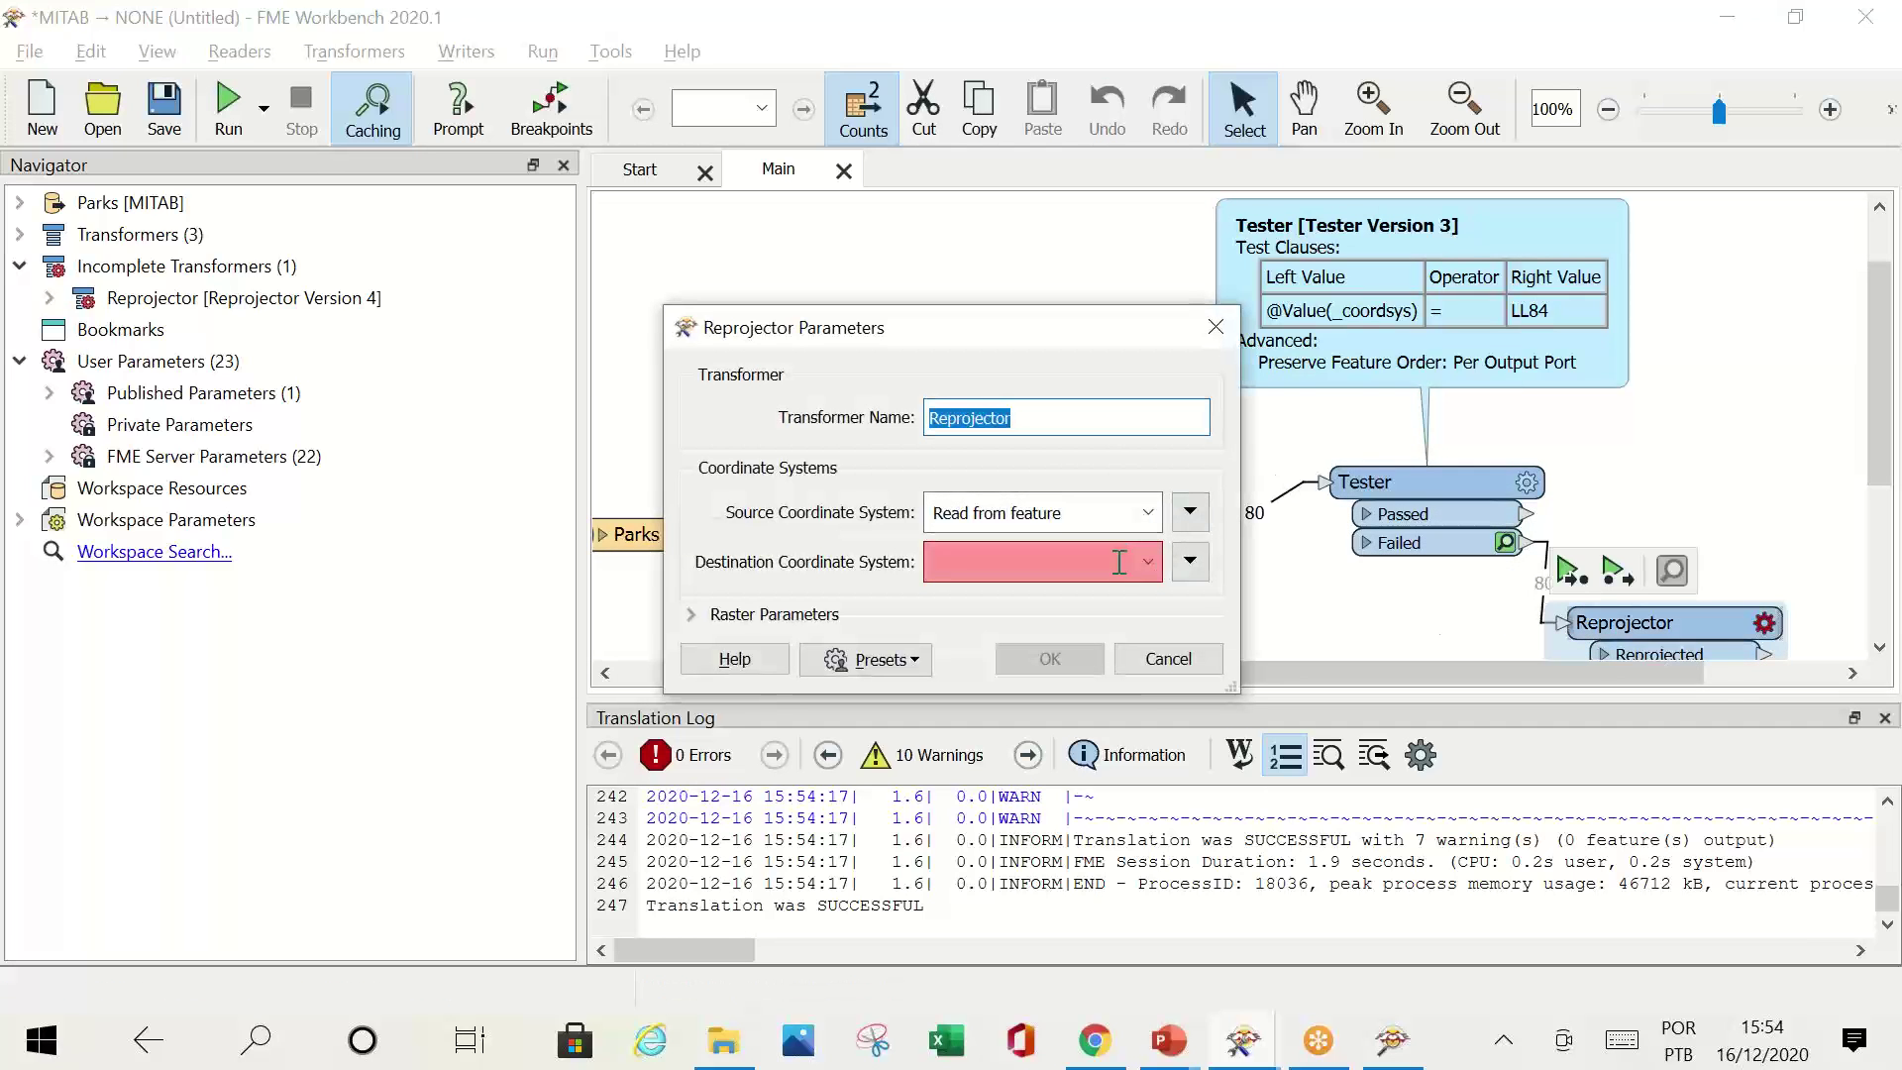
left_click(1120, 562)
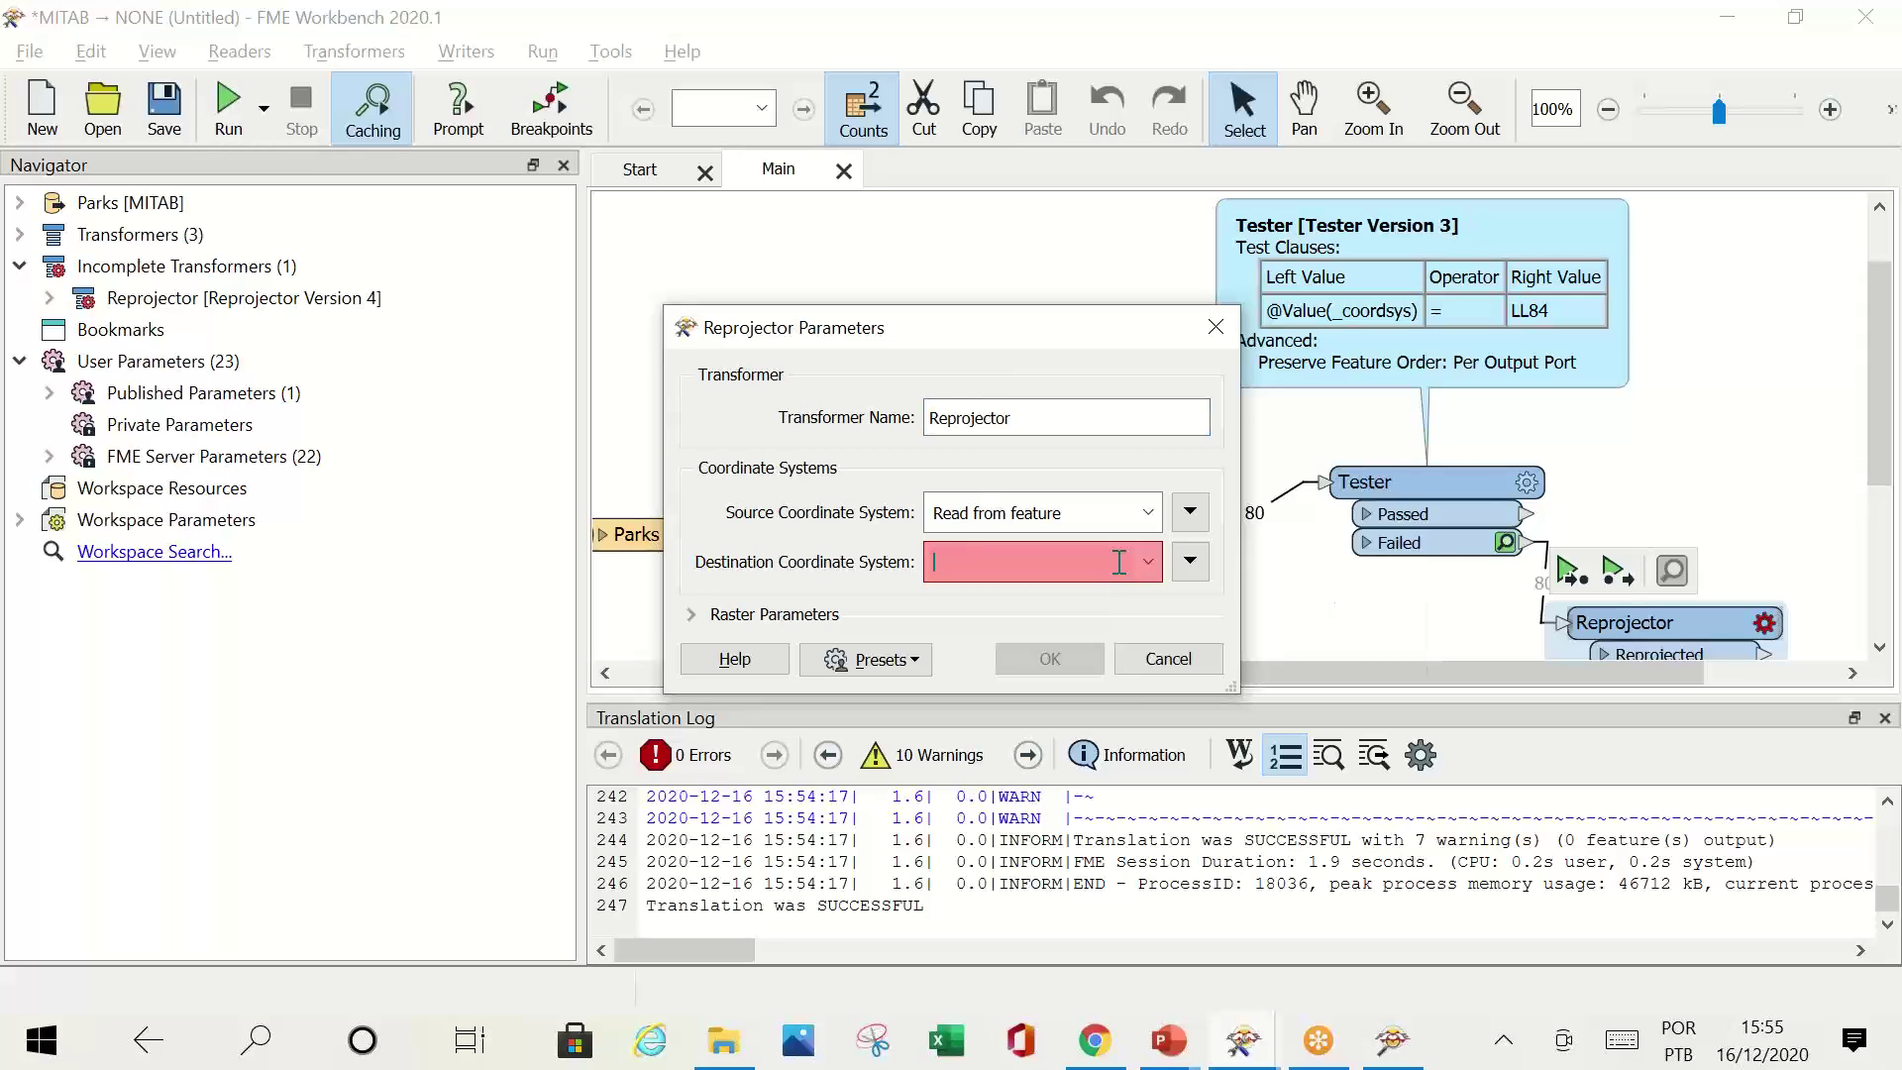
type("LL")
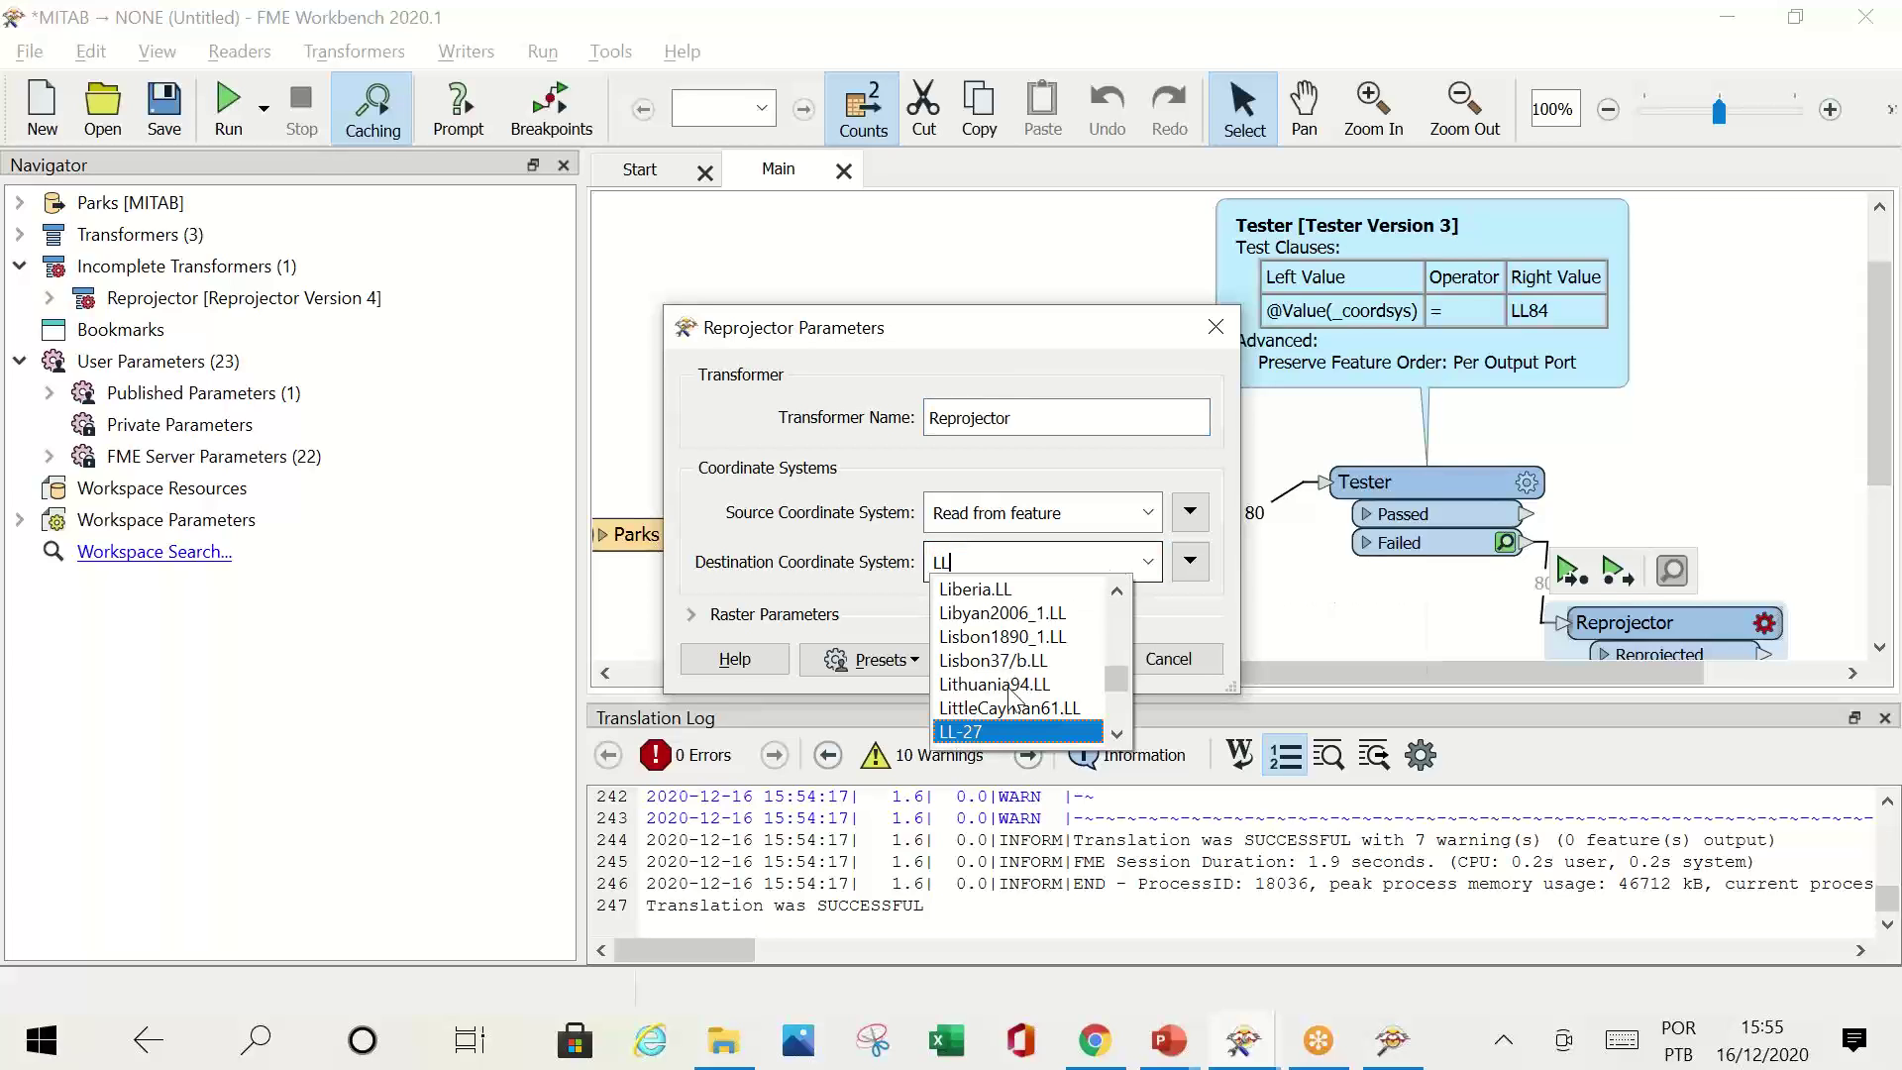
type("84")
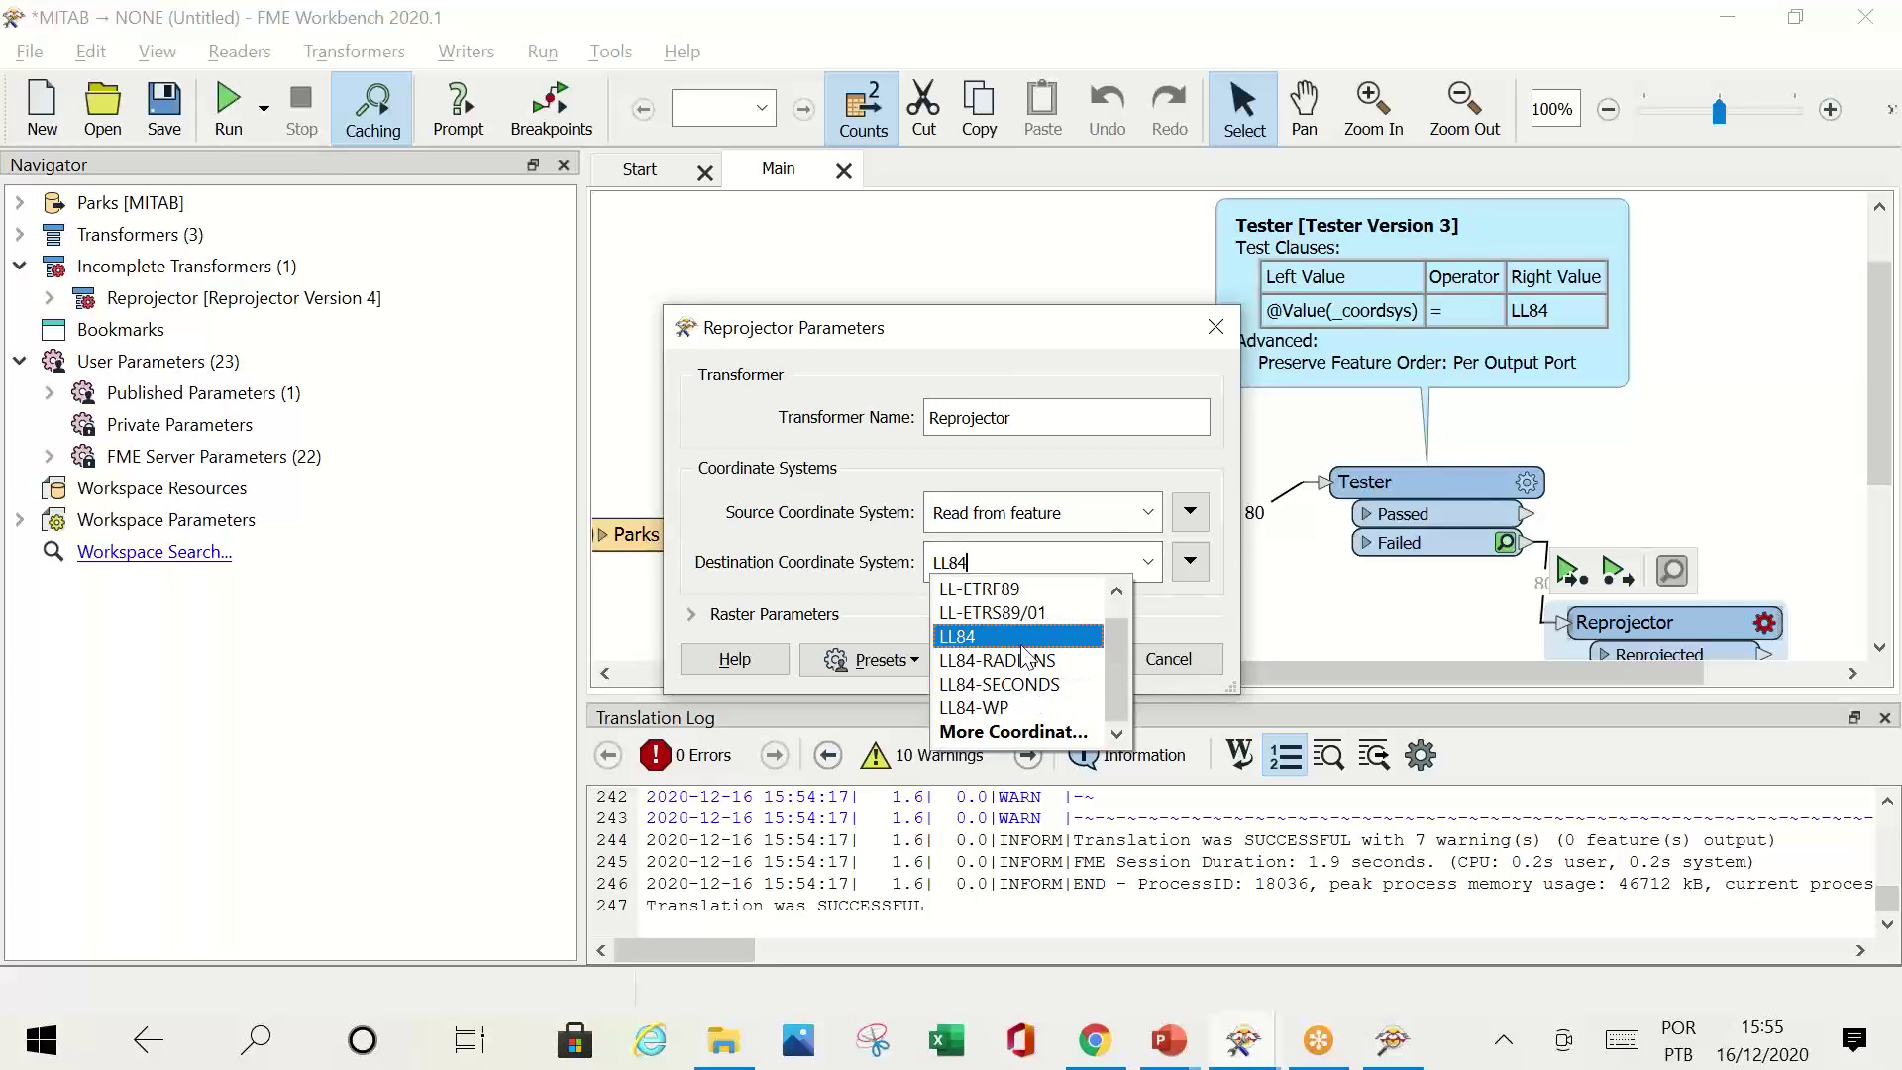
left_click(1026, 639)
left_click(1029, 652)
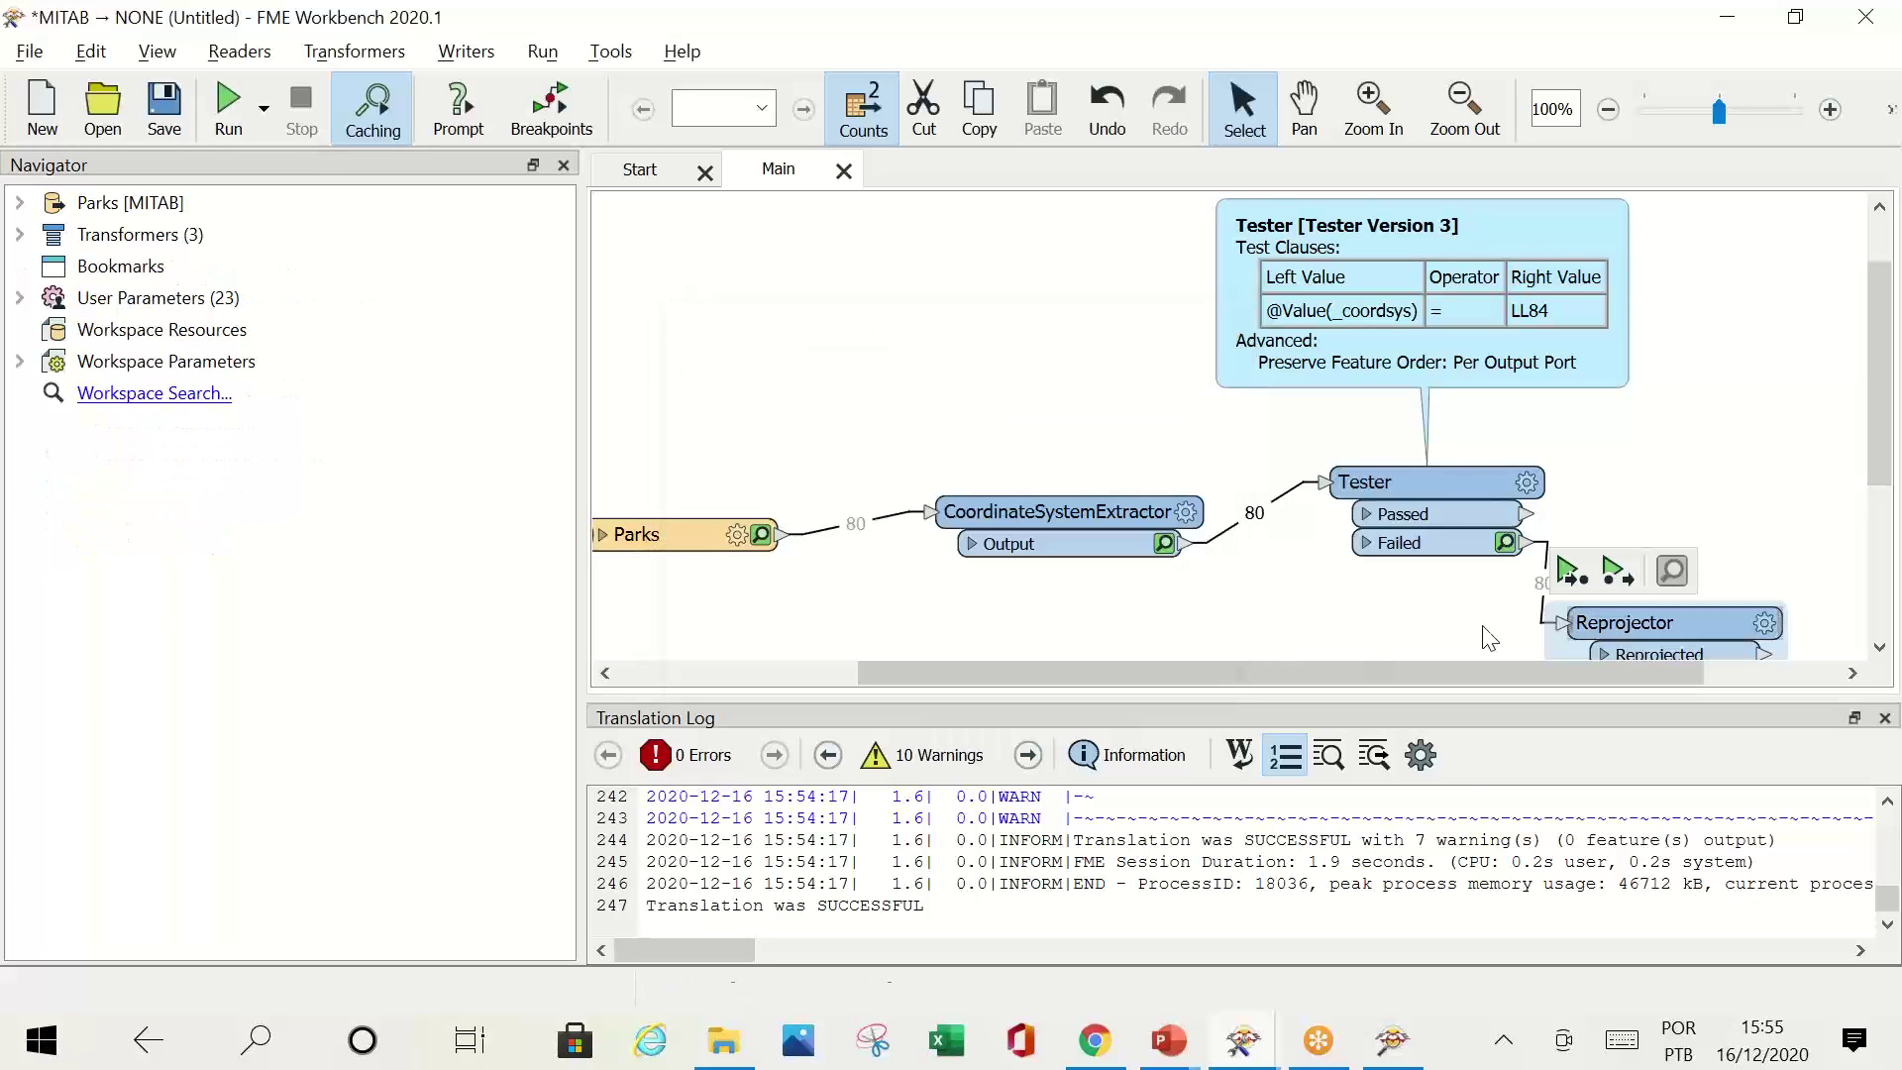
left_click_drag(1623, 636, 1635, 624)
scroll(1756, 540, "down", 2)
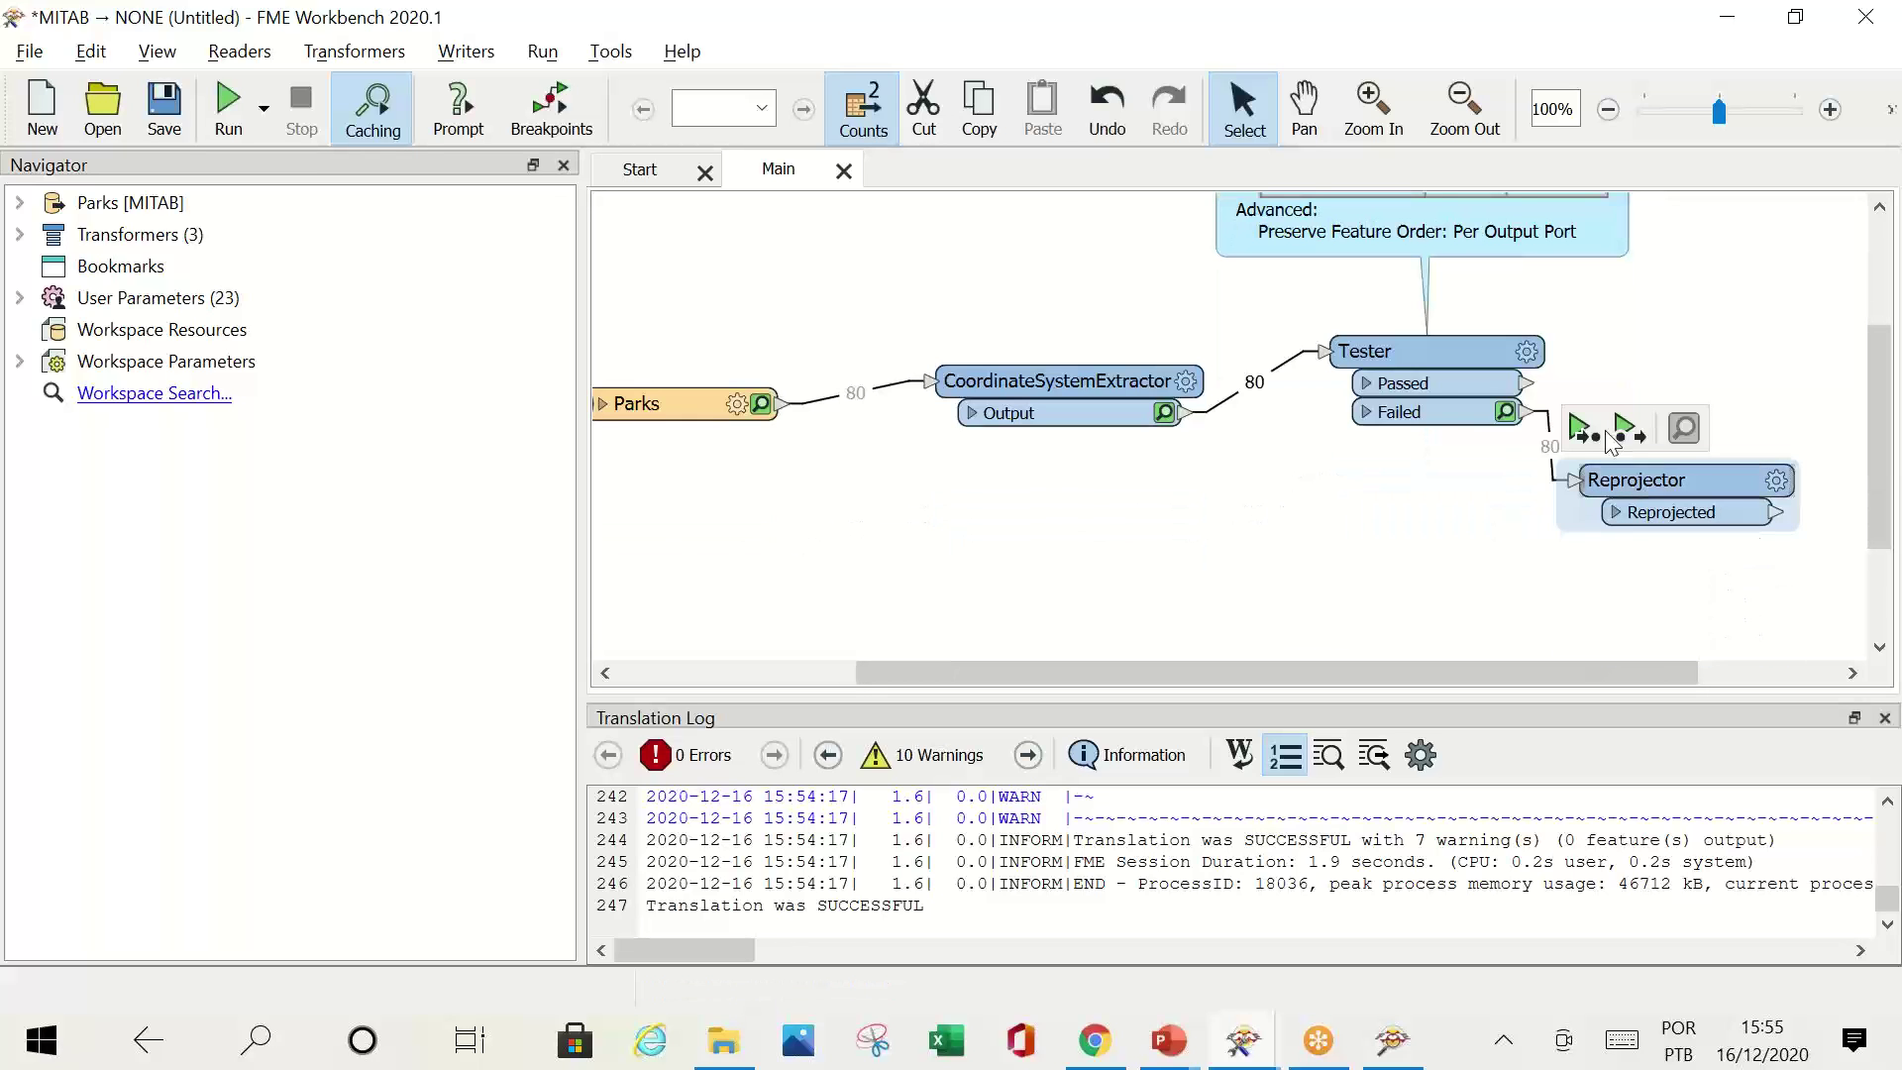
scroll(1436, 317, "up", 1)
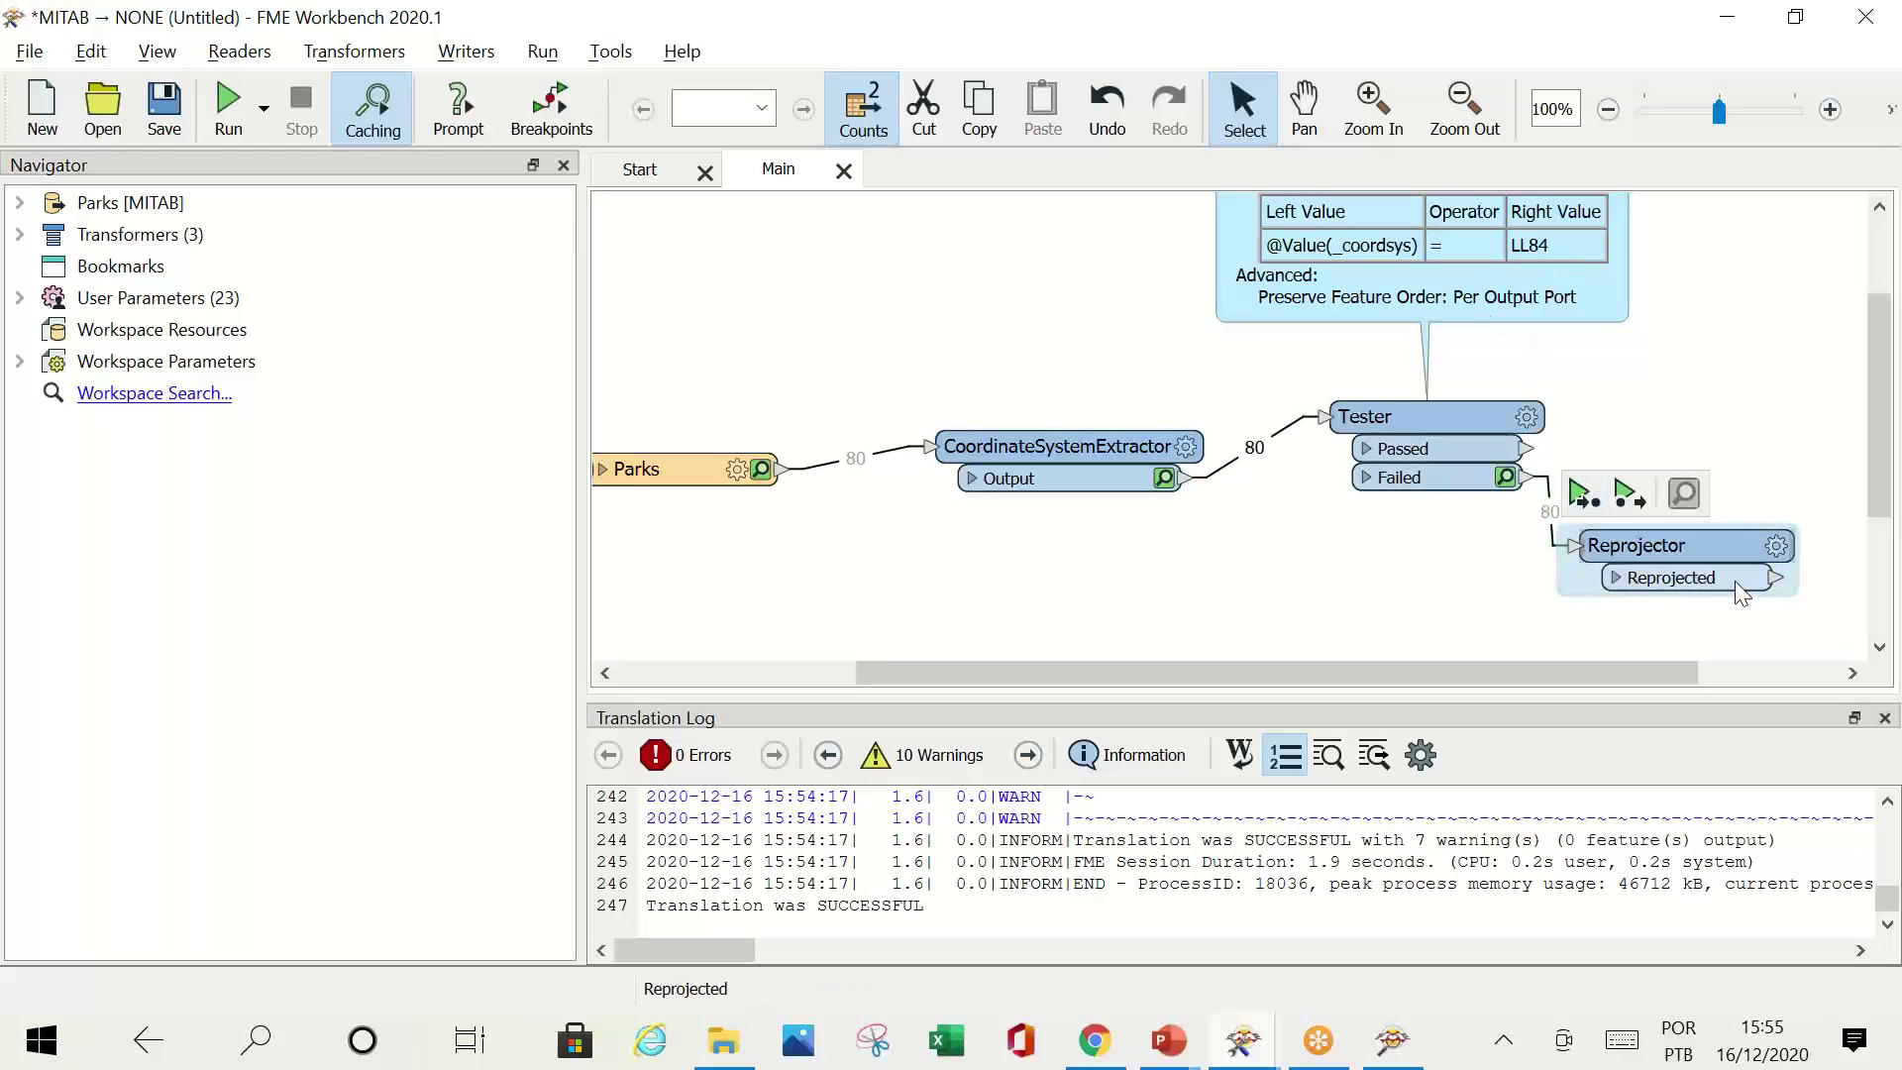
Step: Insert a junction on the Reprojector's Reprojected port, move it up level with the Tester, and connect the Tester's Passed port to it
right_click(1778, 574)
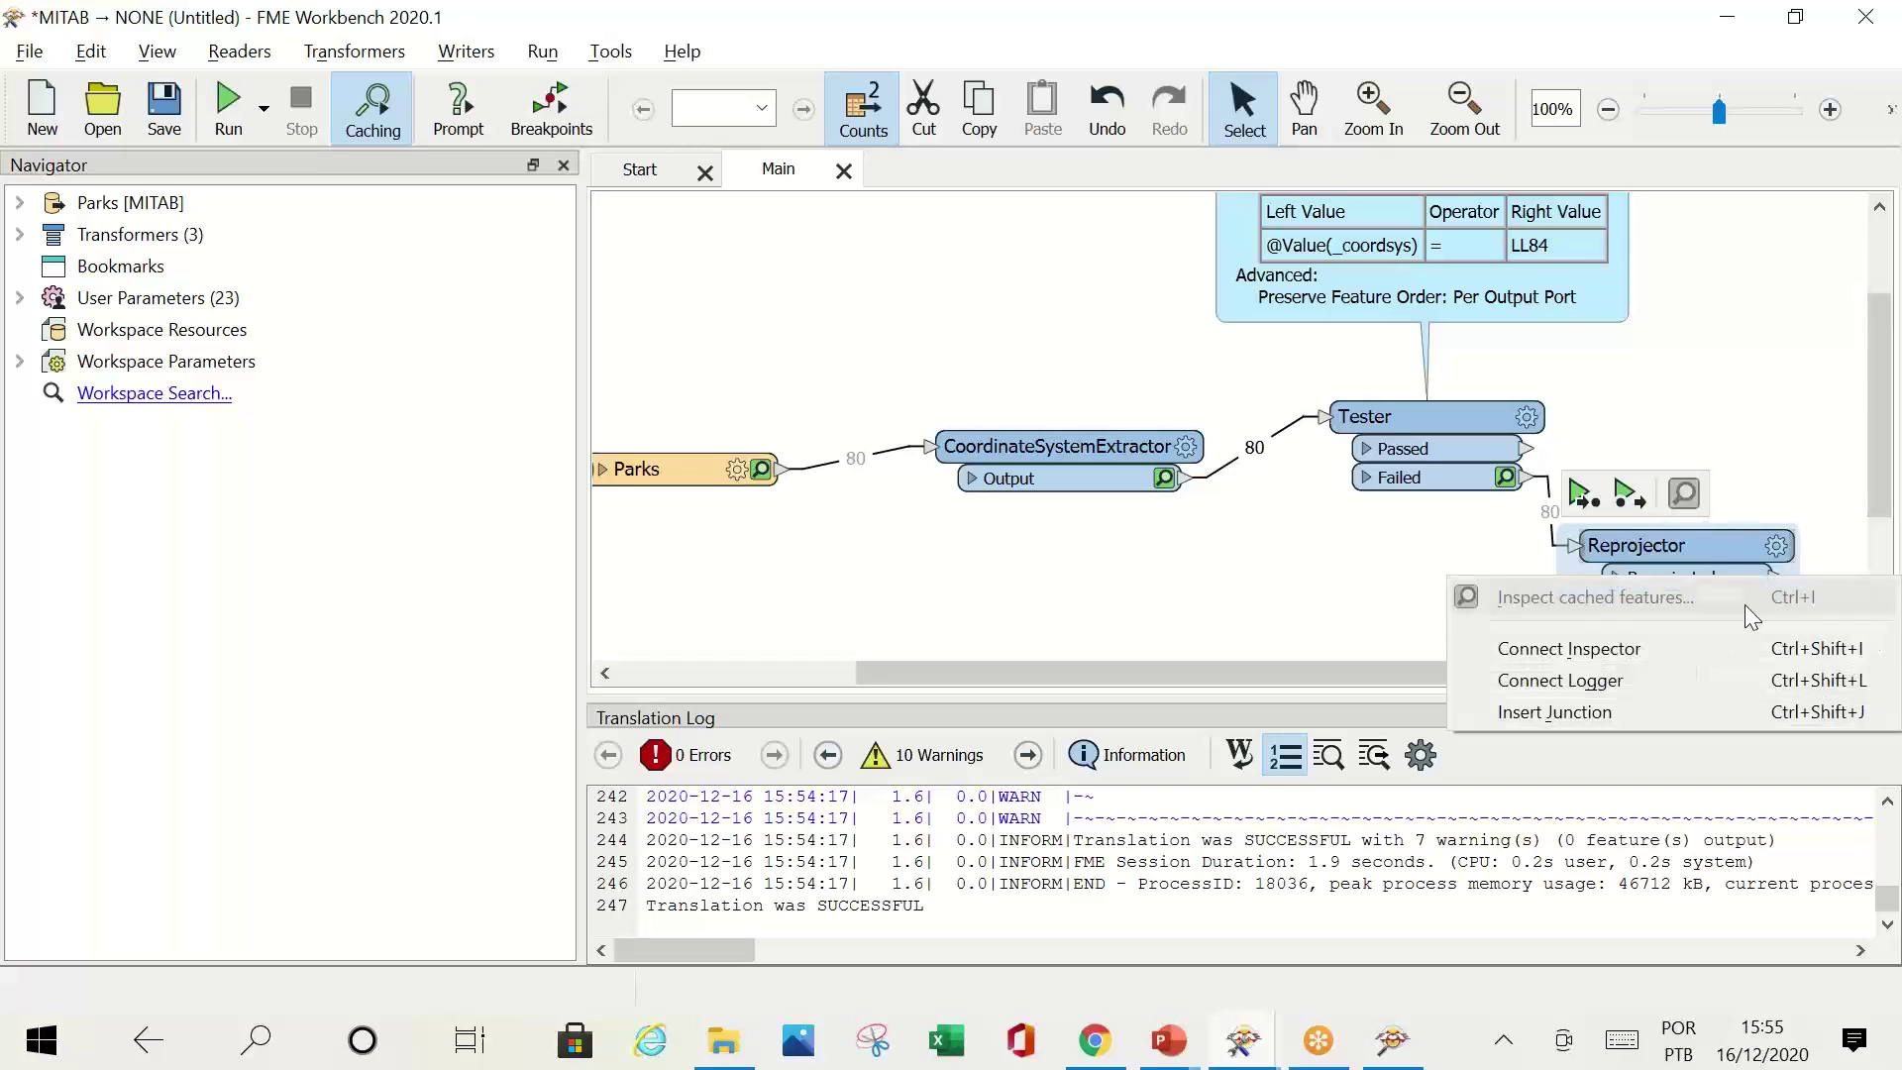
left_click(1631, 709)
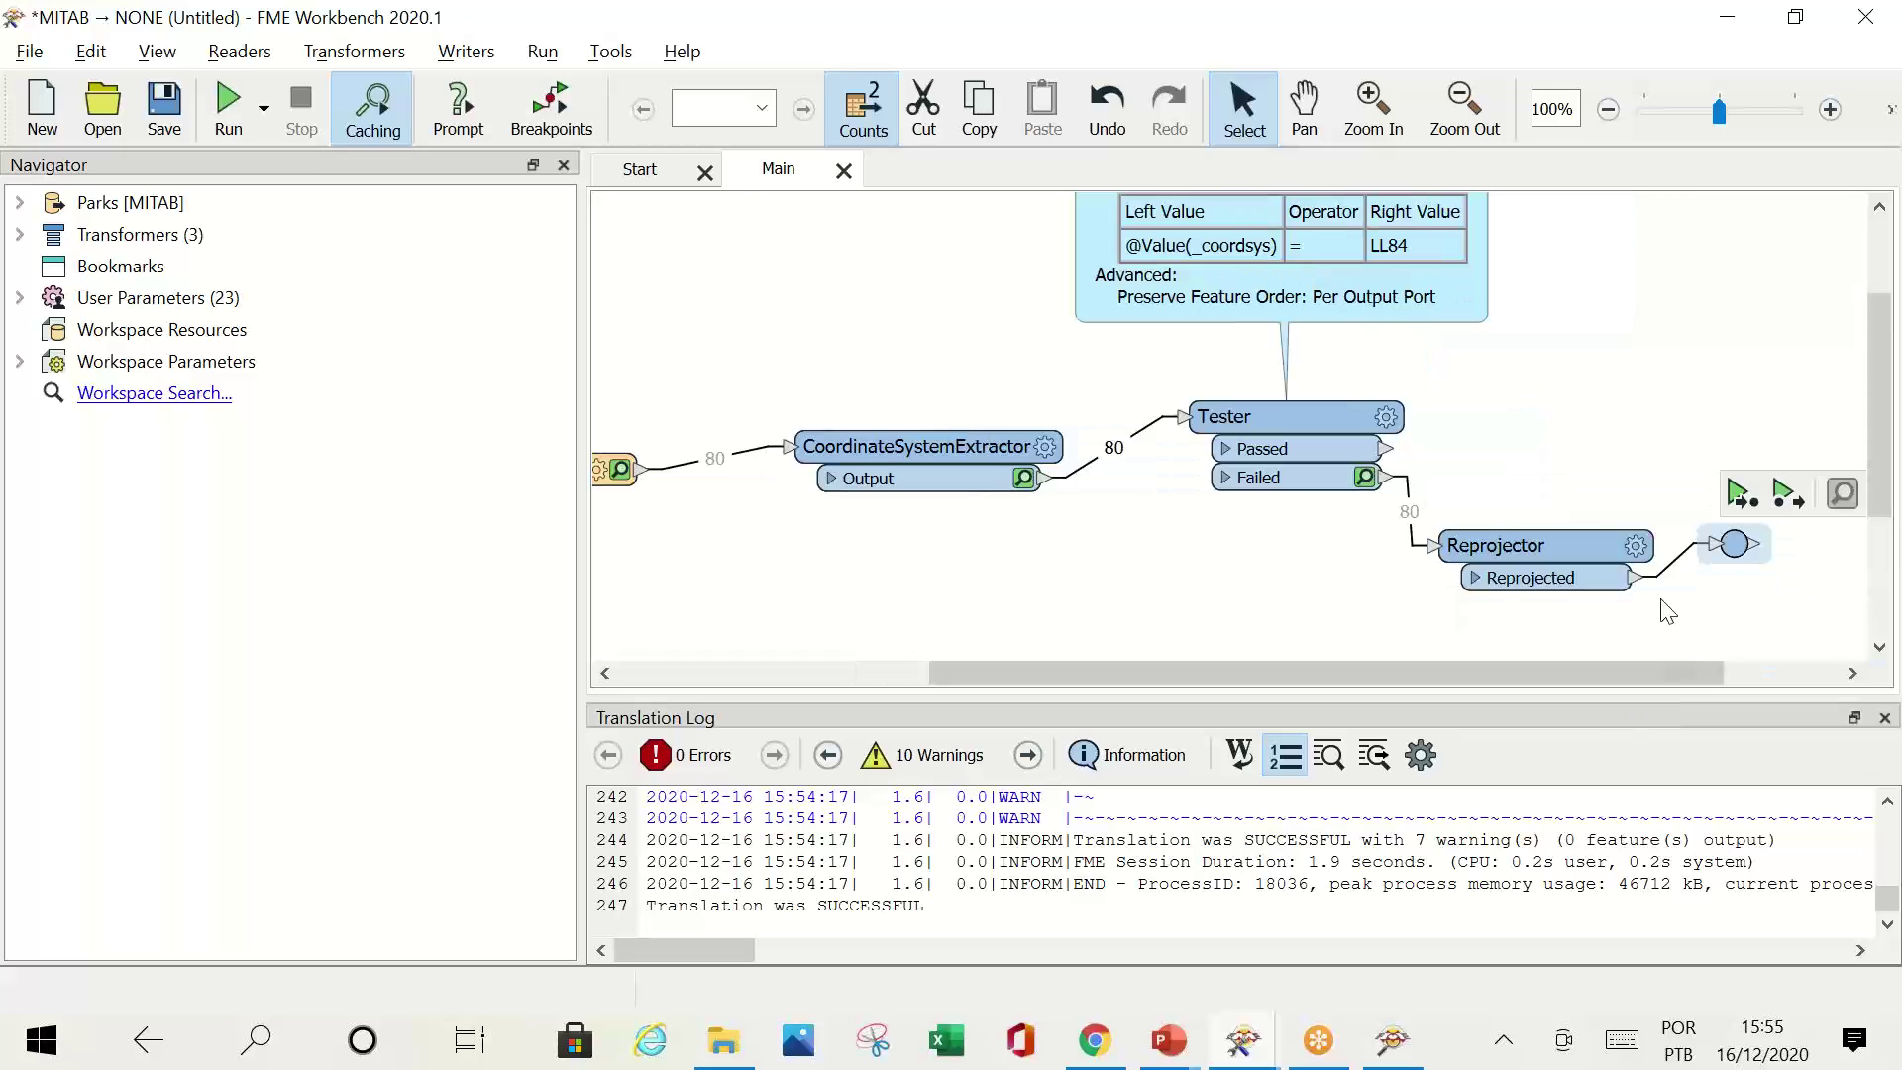
left_click_drag(1734, 545, 1724, 464)
left_click_drag(1385, 449, 1754, 448)
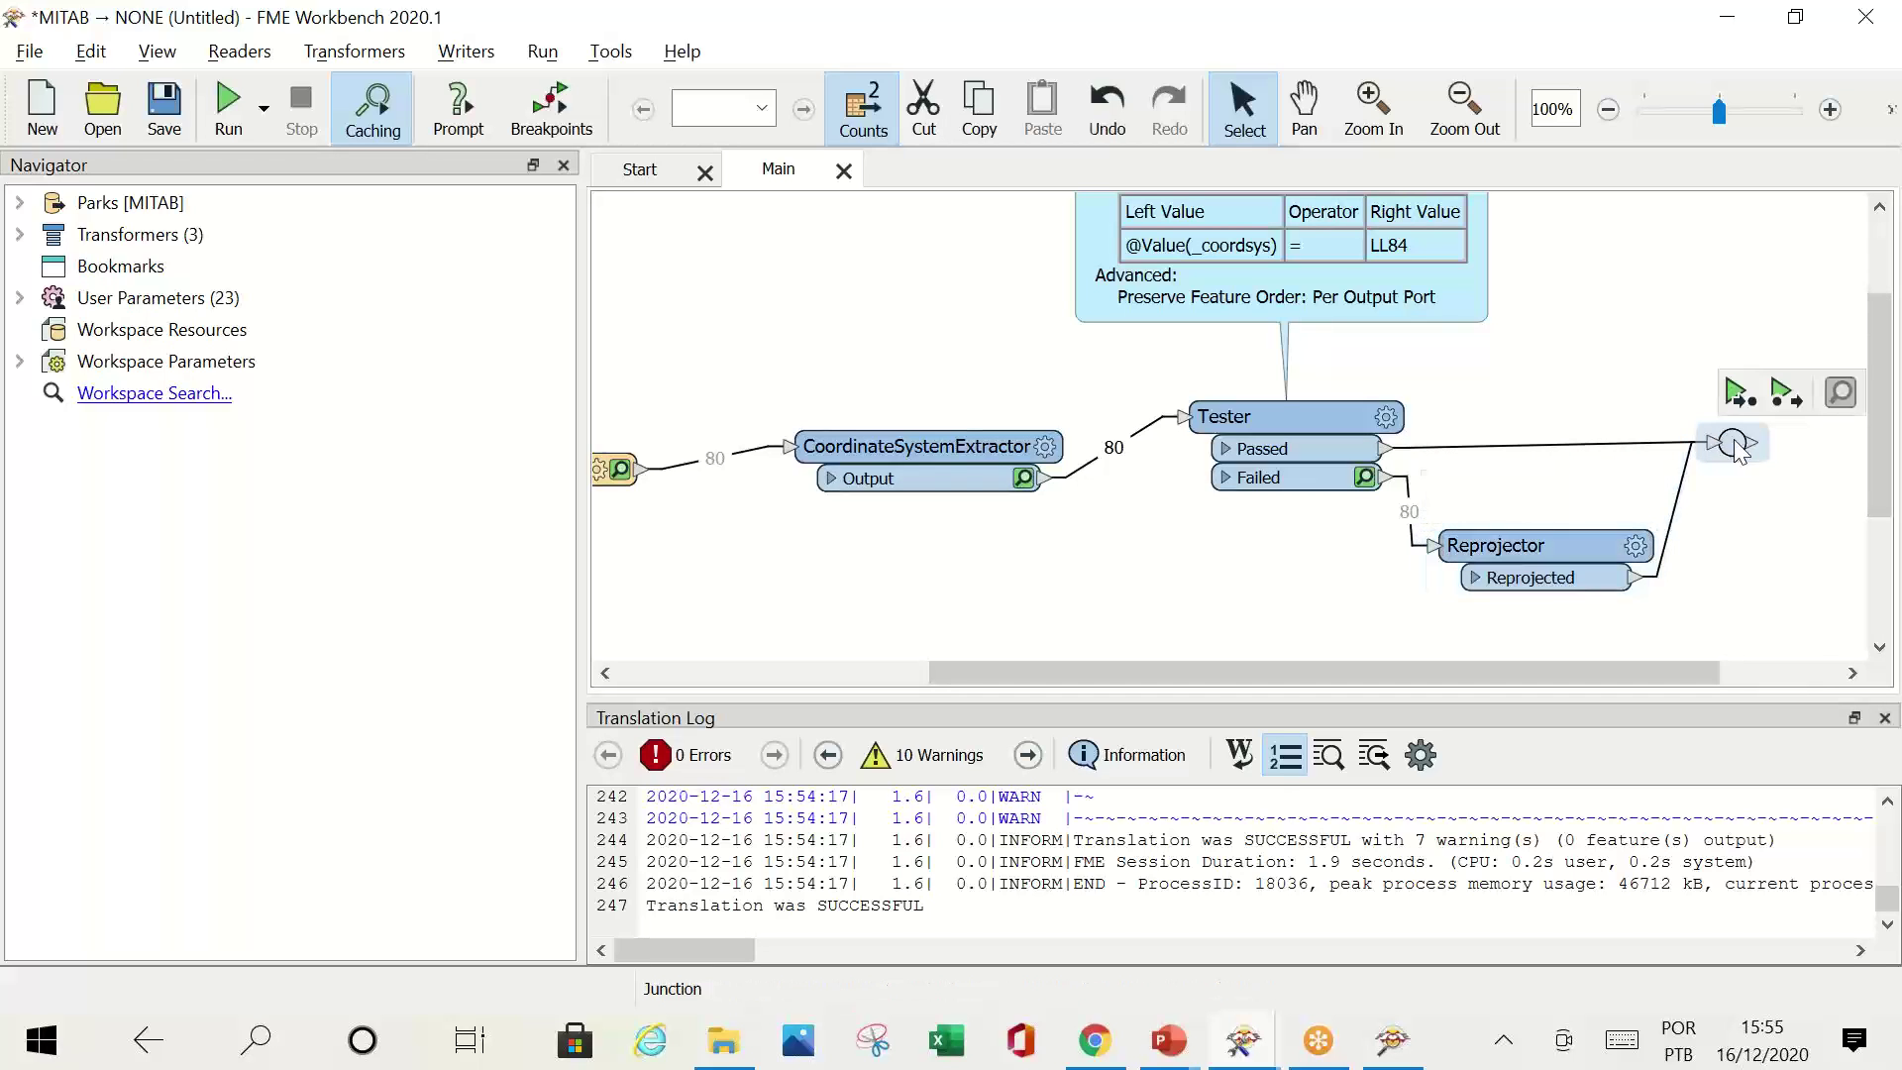
Step: Run the workspace up to the junction, including the required upstream Reprojector
left_click(1739, 394)
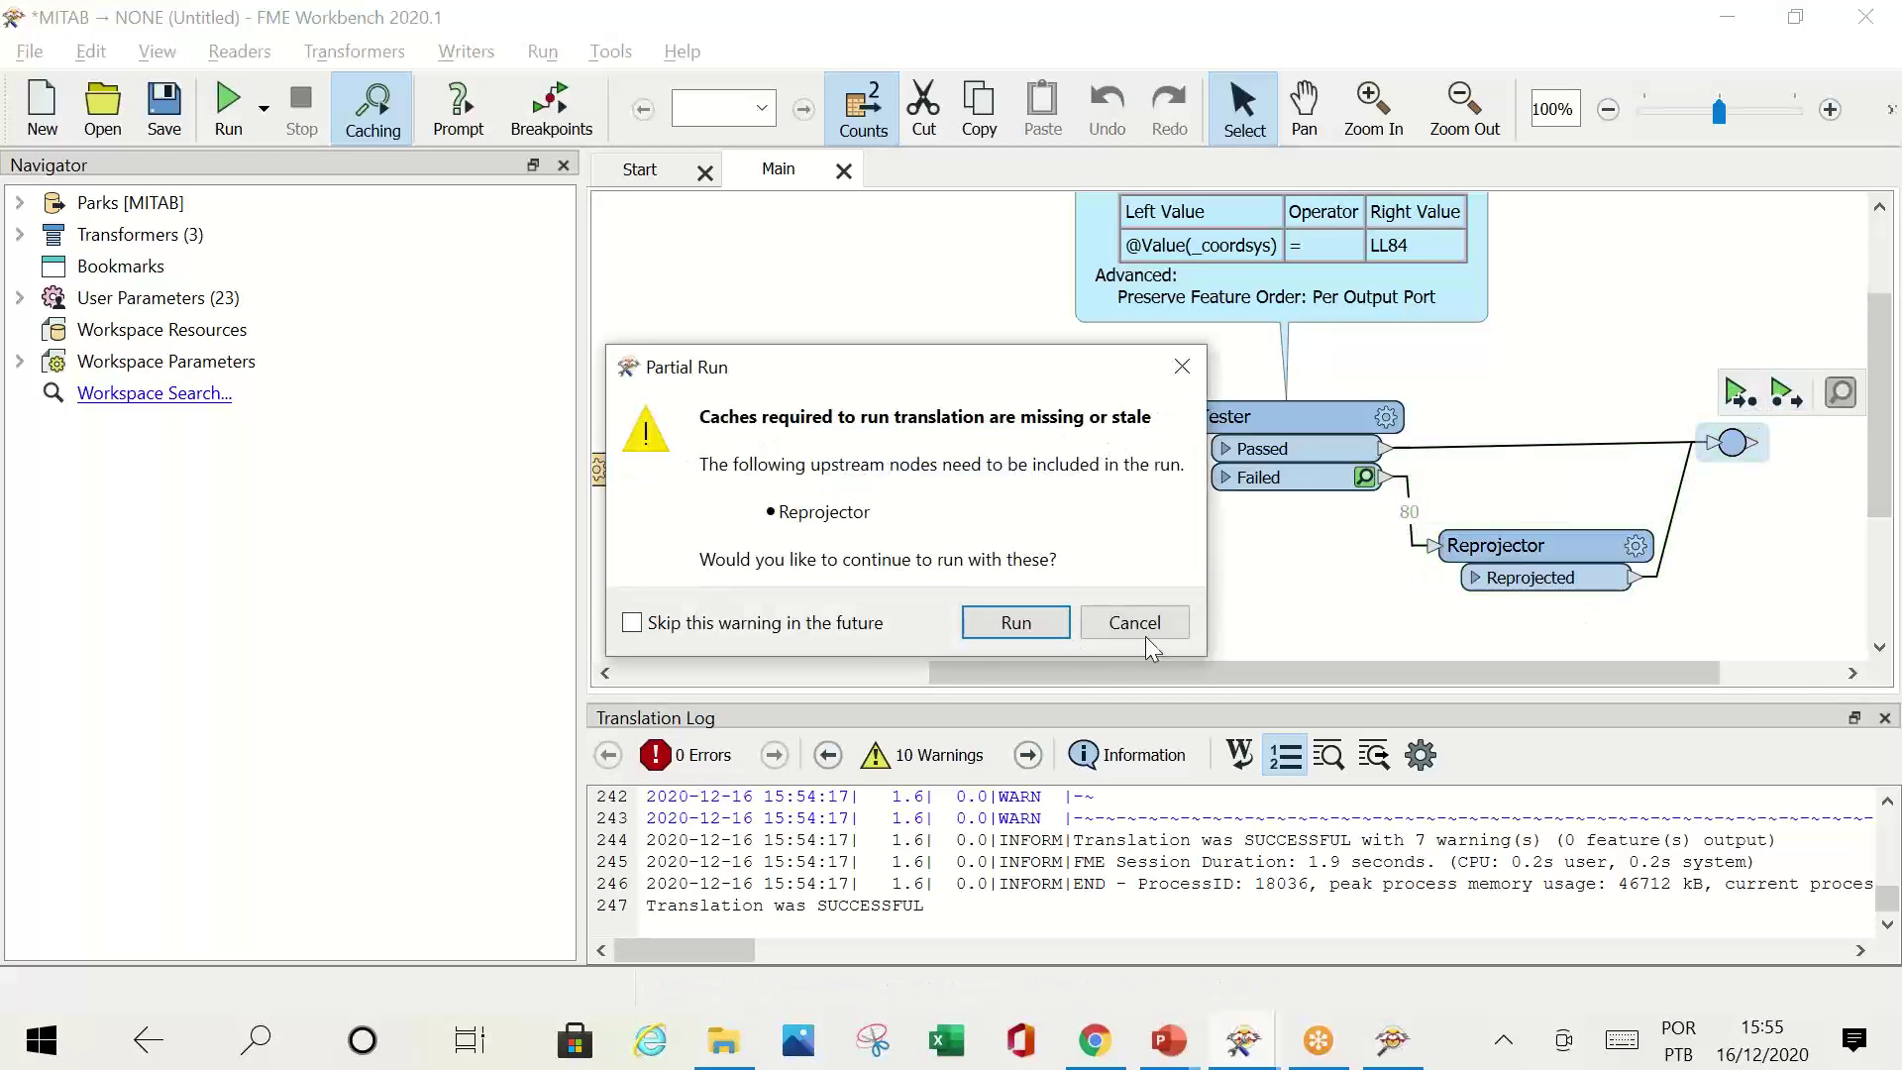
left_click(1009, 625)
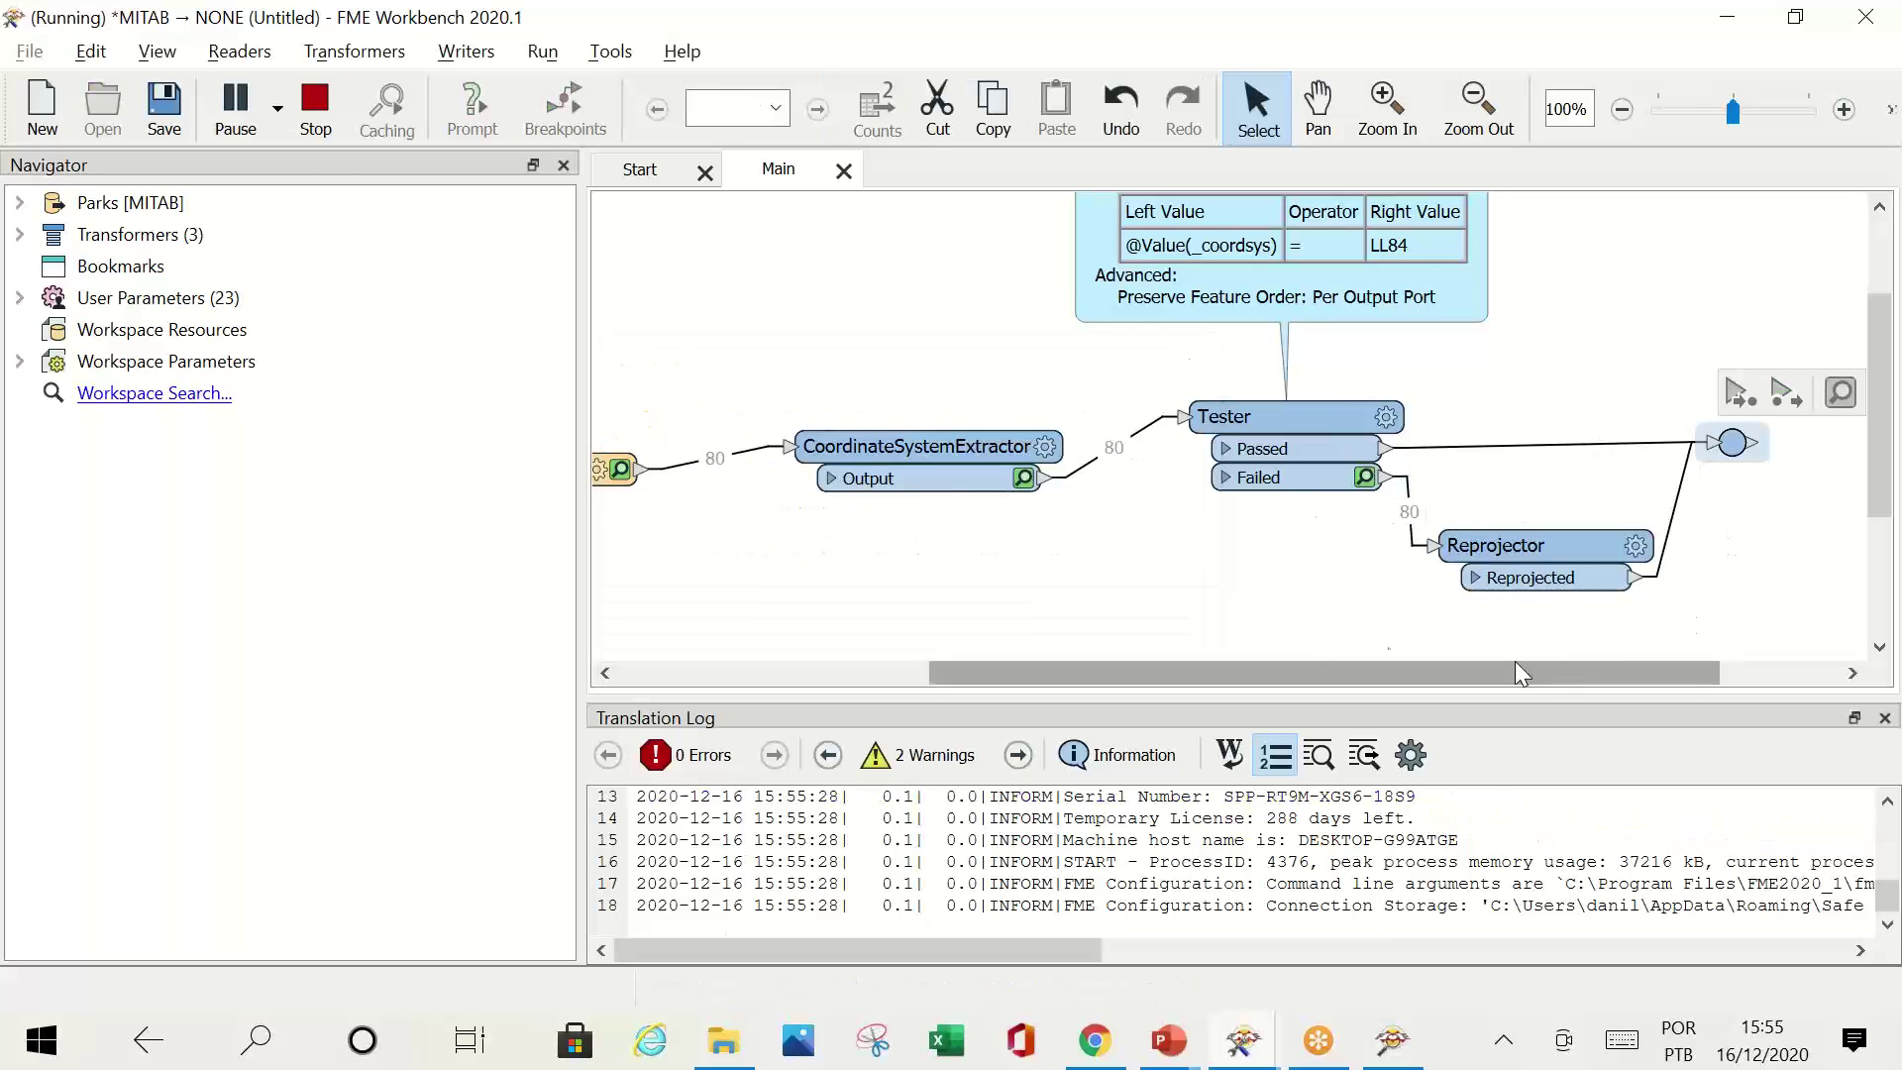
scroll(1238, 605, "down", 1)
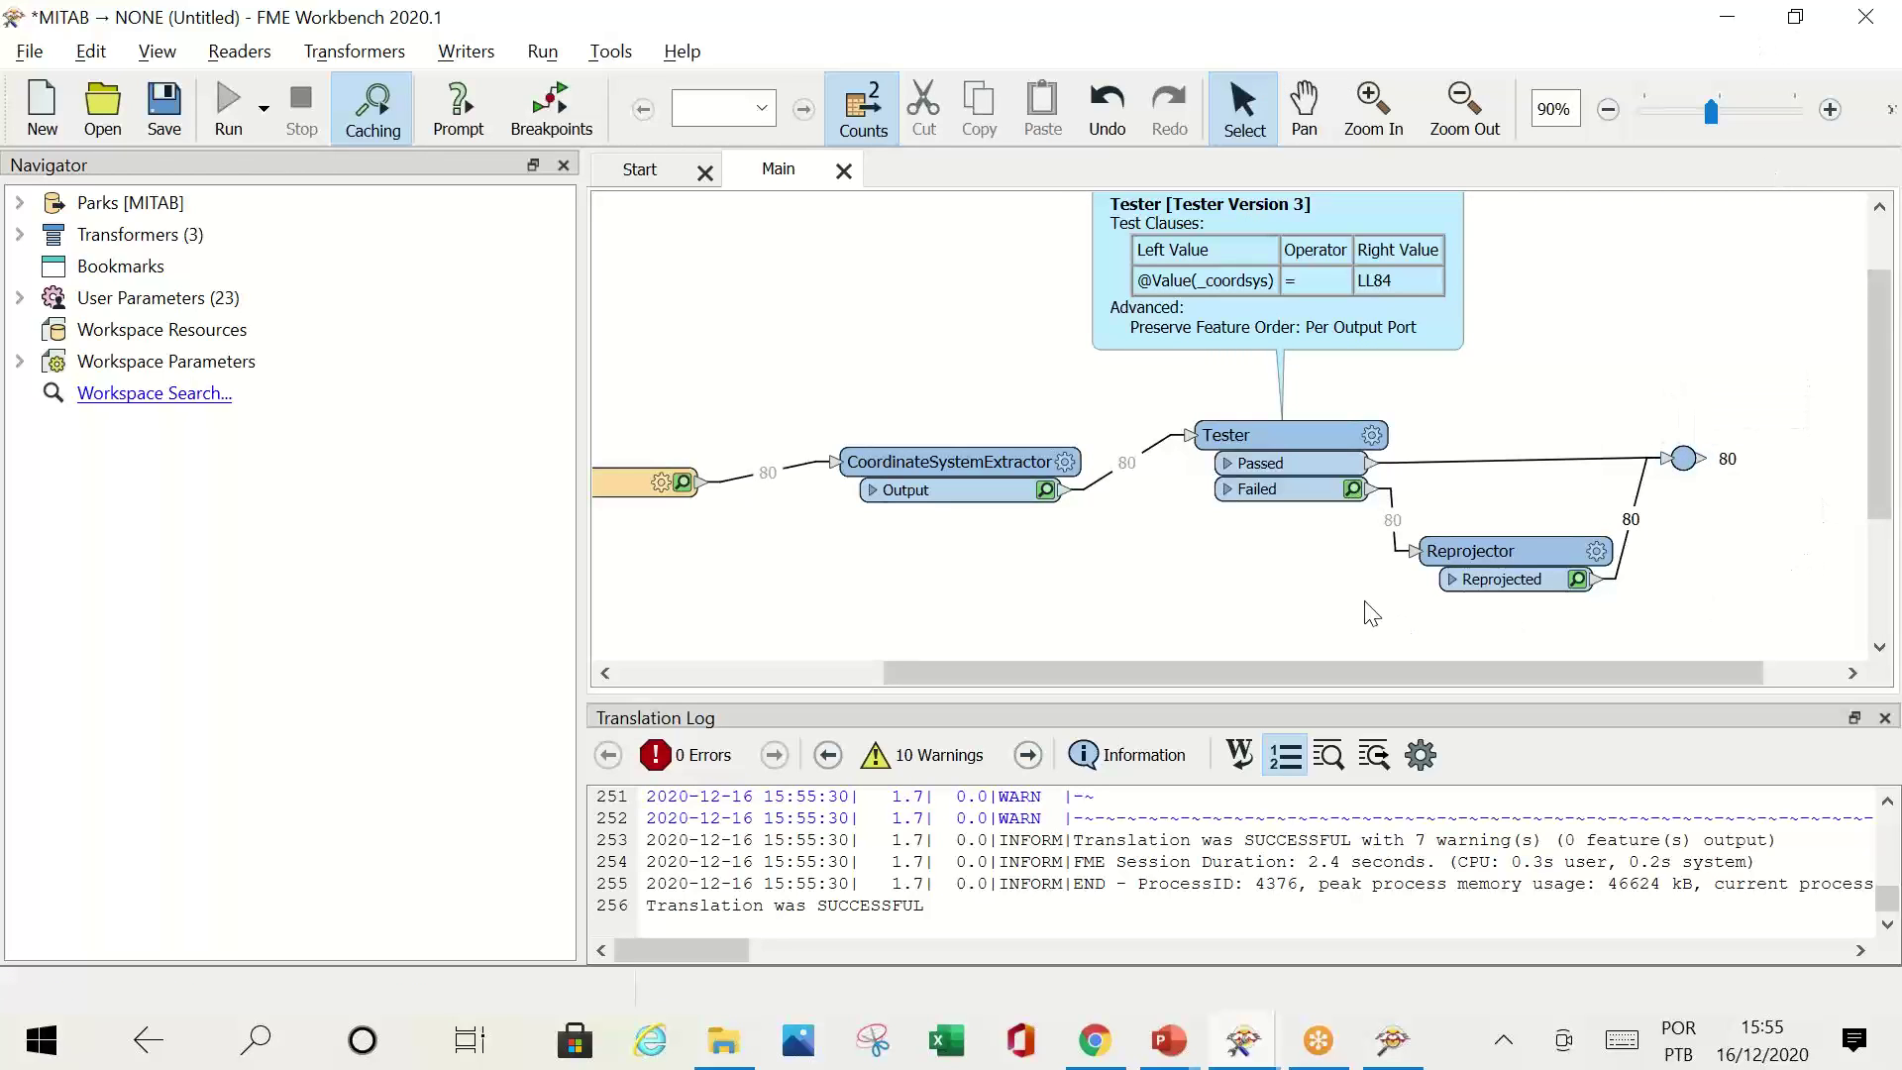
Step: Switch to the PowerPoint slide show and magnify the contour image on the slide about identifying and removing spikes
key("alt+Tab")
mouse_move(1180, 1036)
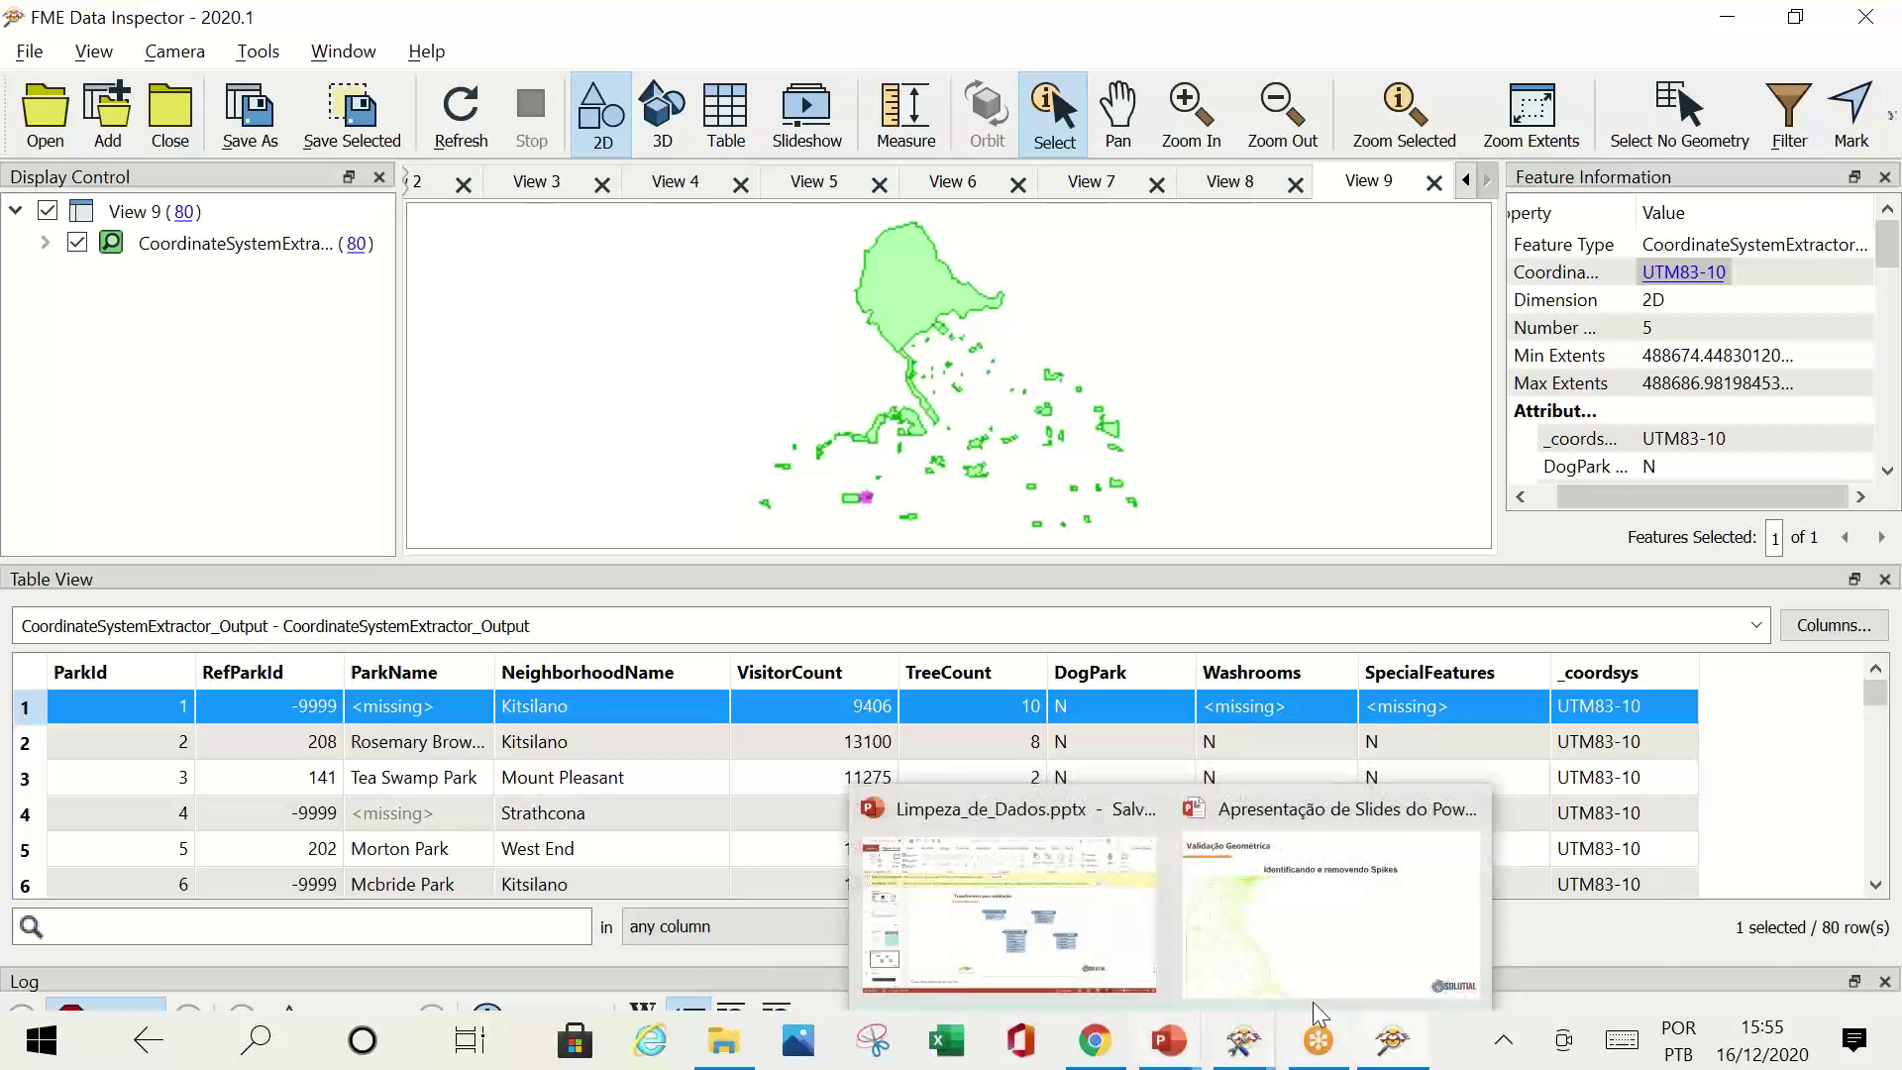
left_click(1318, 942)
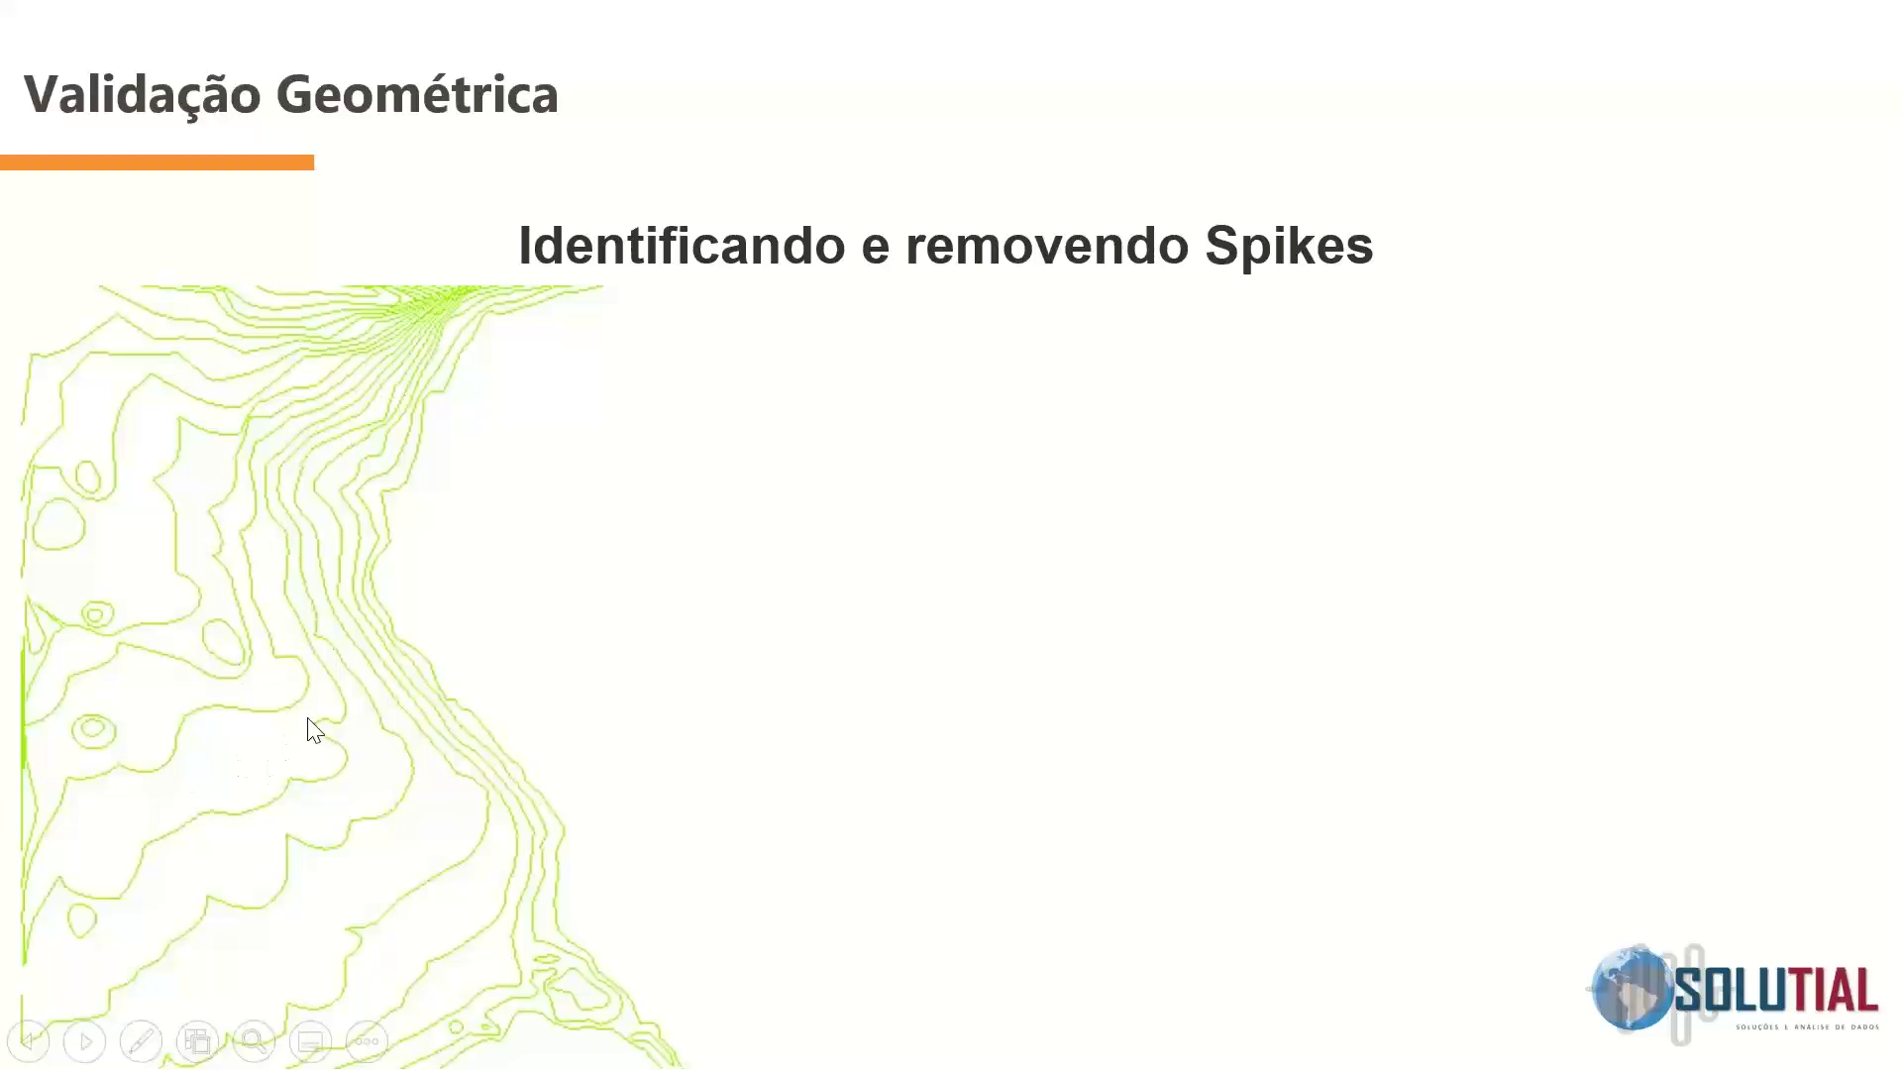
left_click(367, 936)
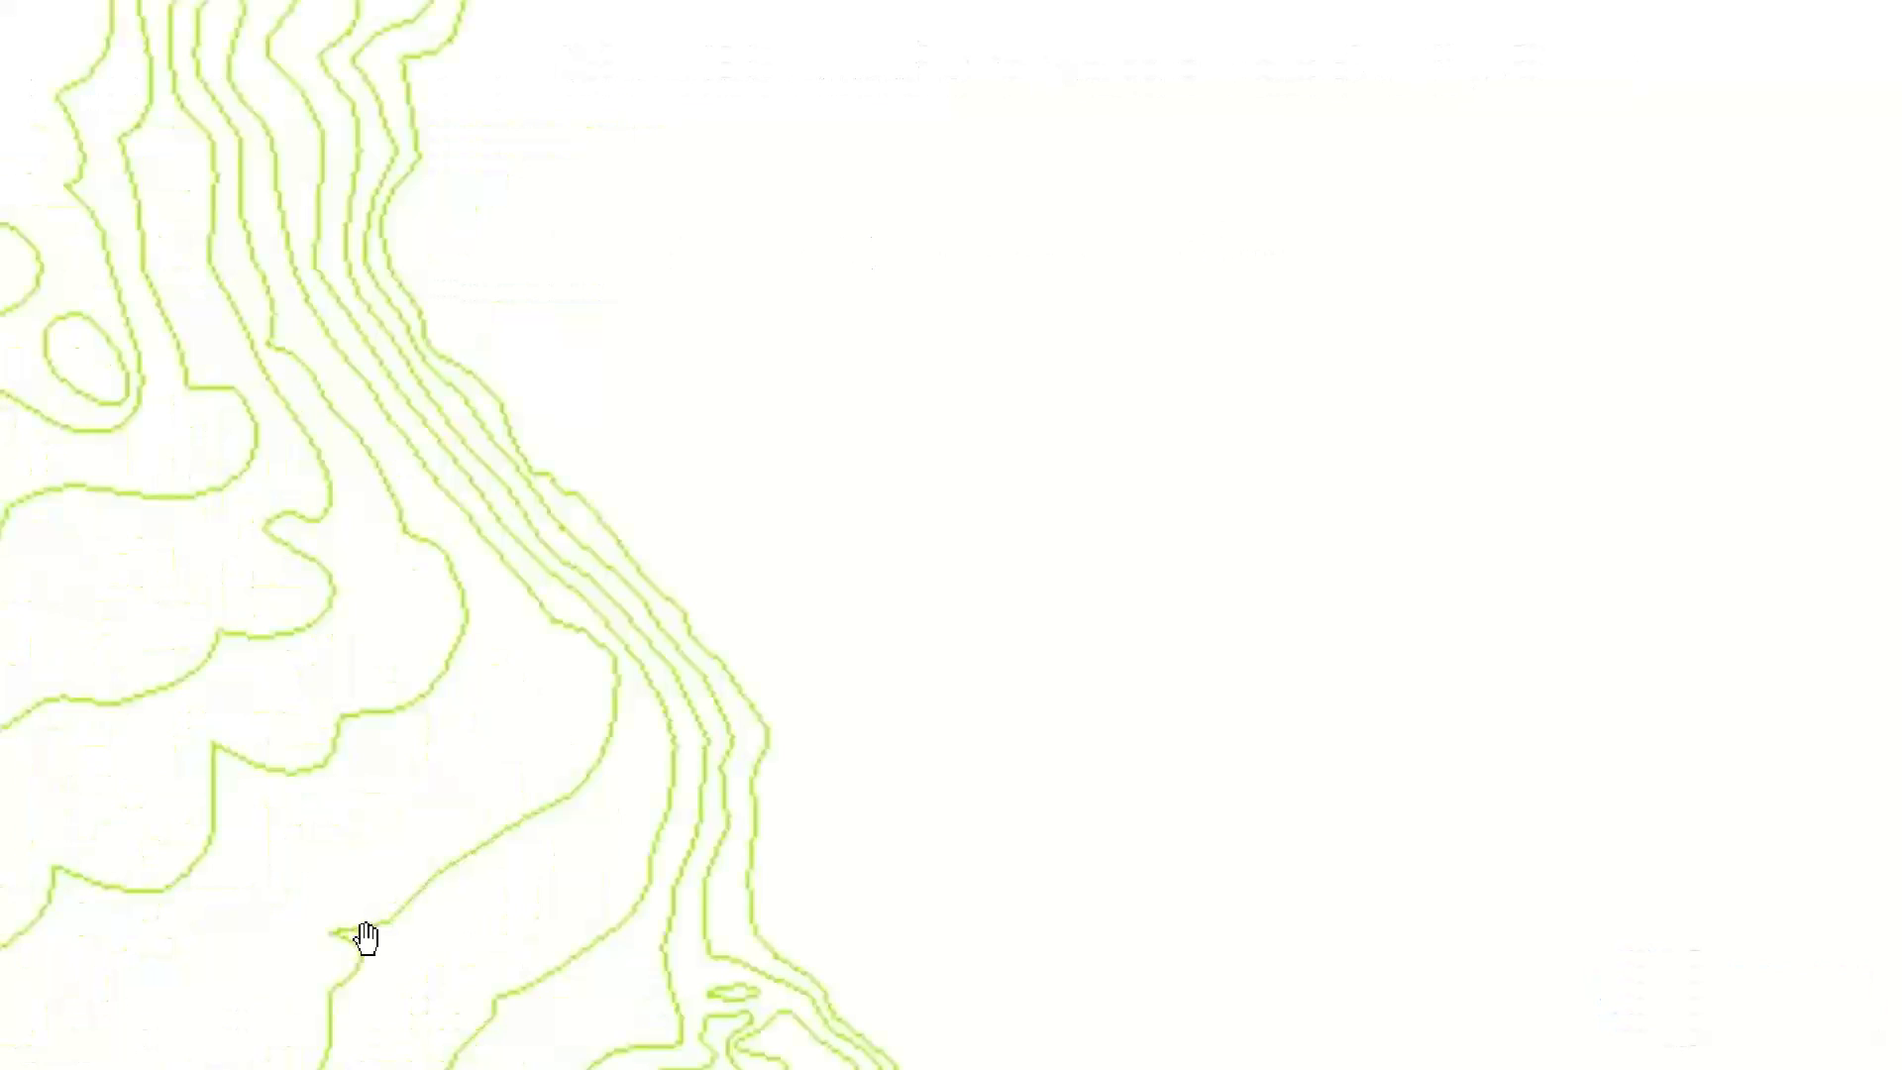
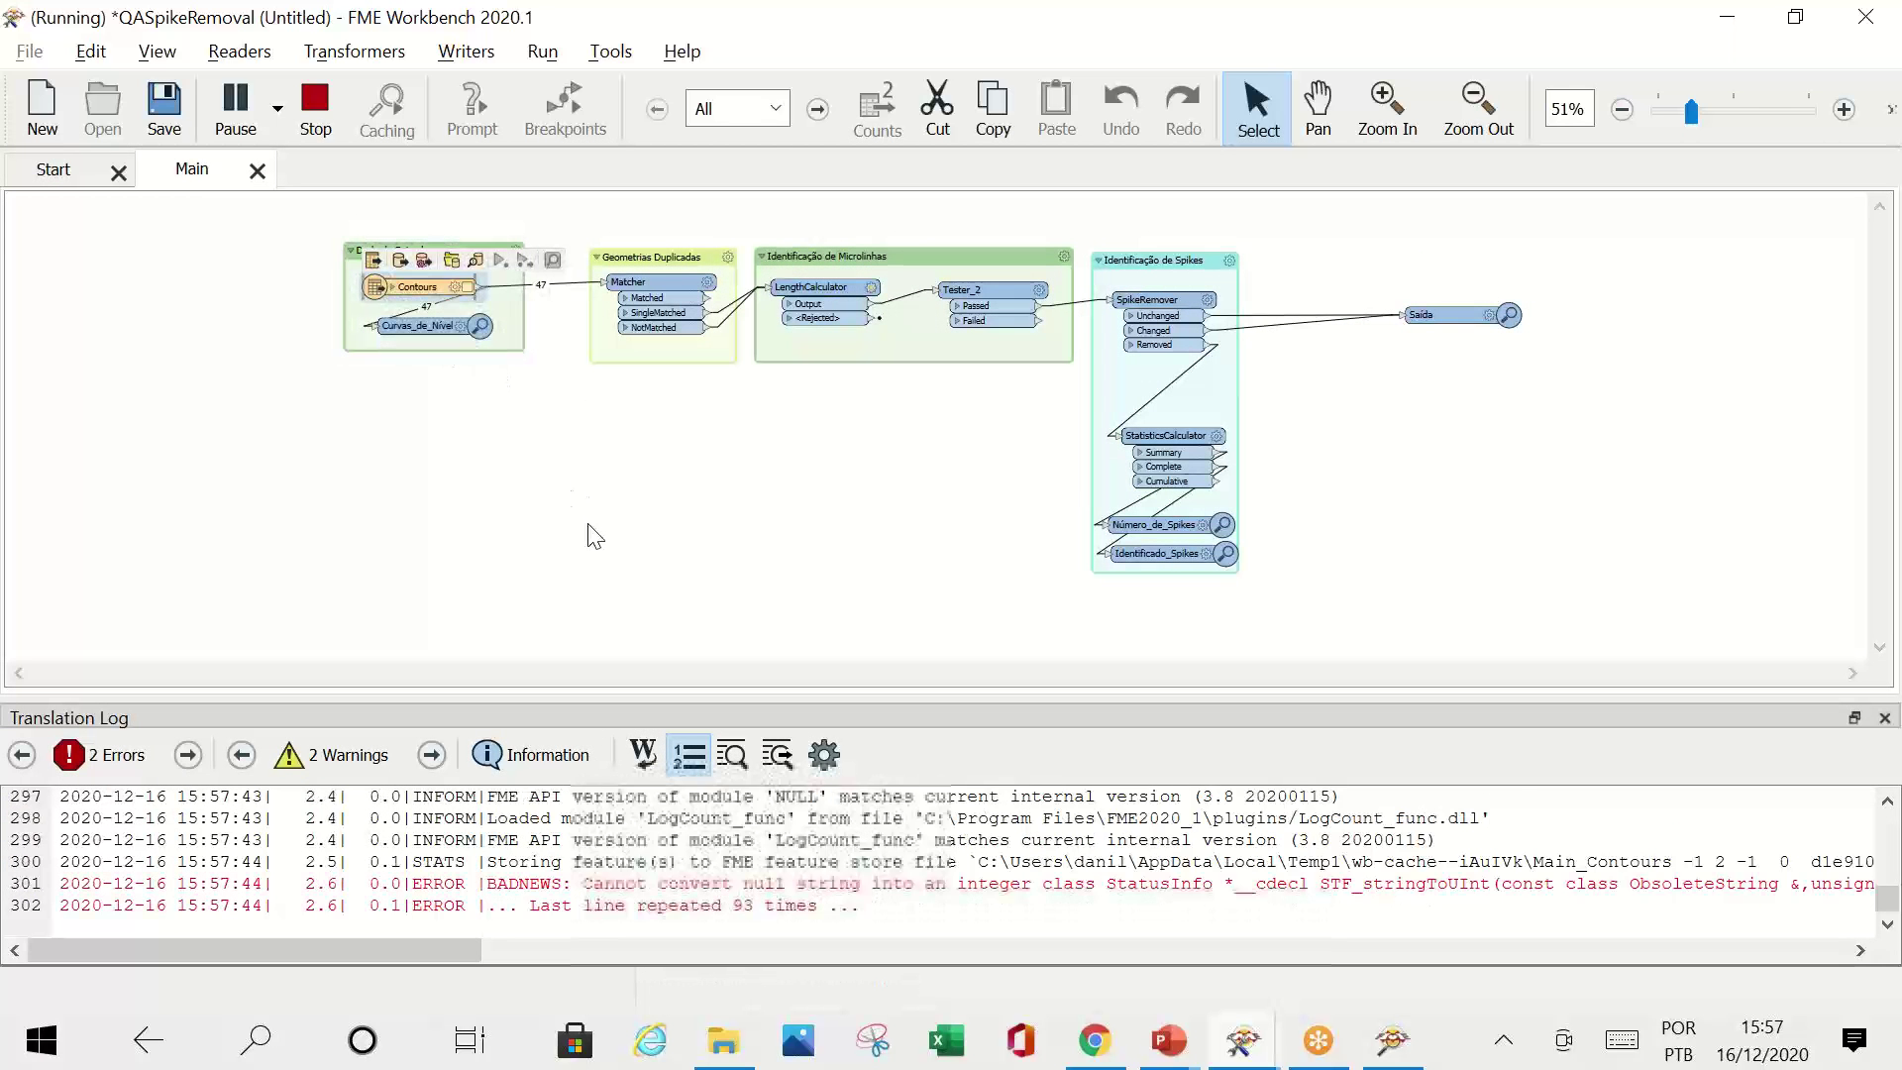
Step: Switch to FME Data Inspector and examine the sharp corners of the Contours lines up close for spikes
left_click(1379, 1048)
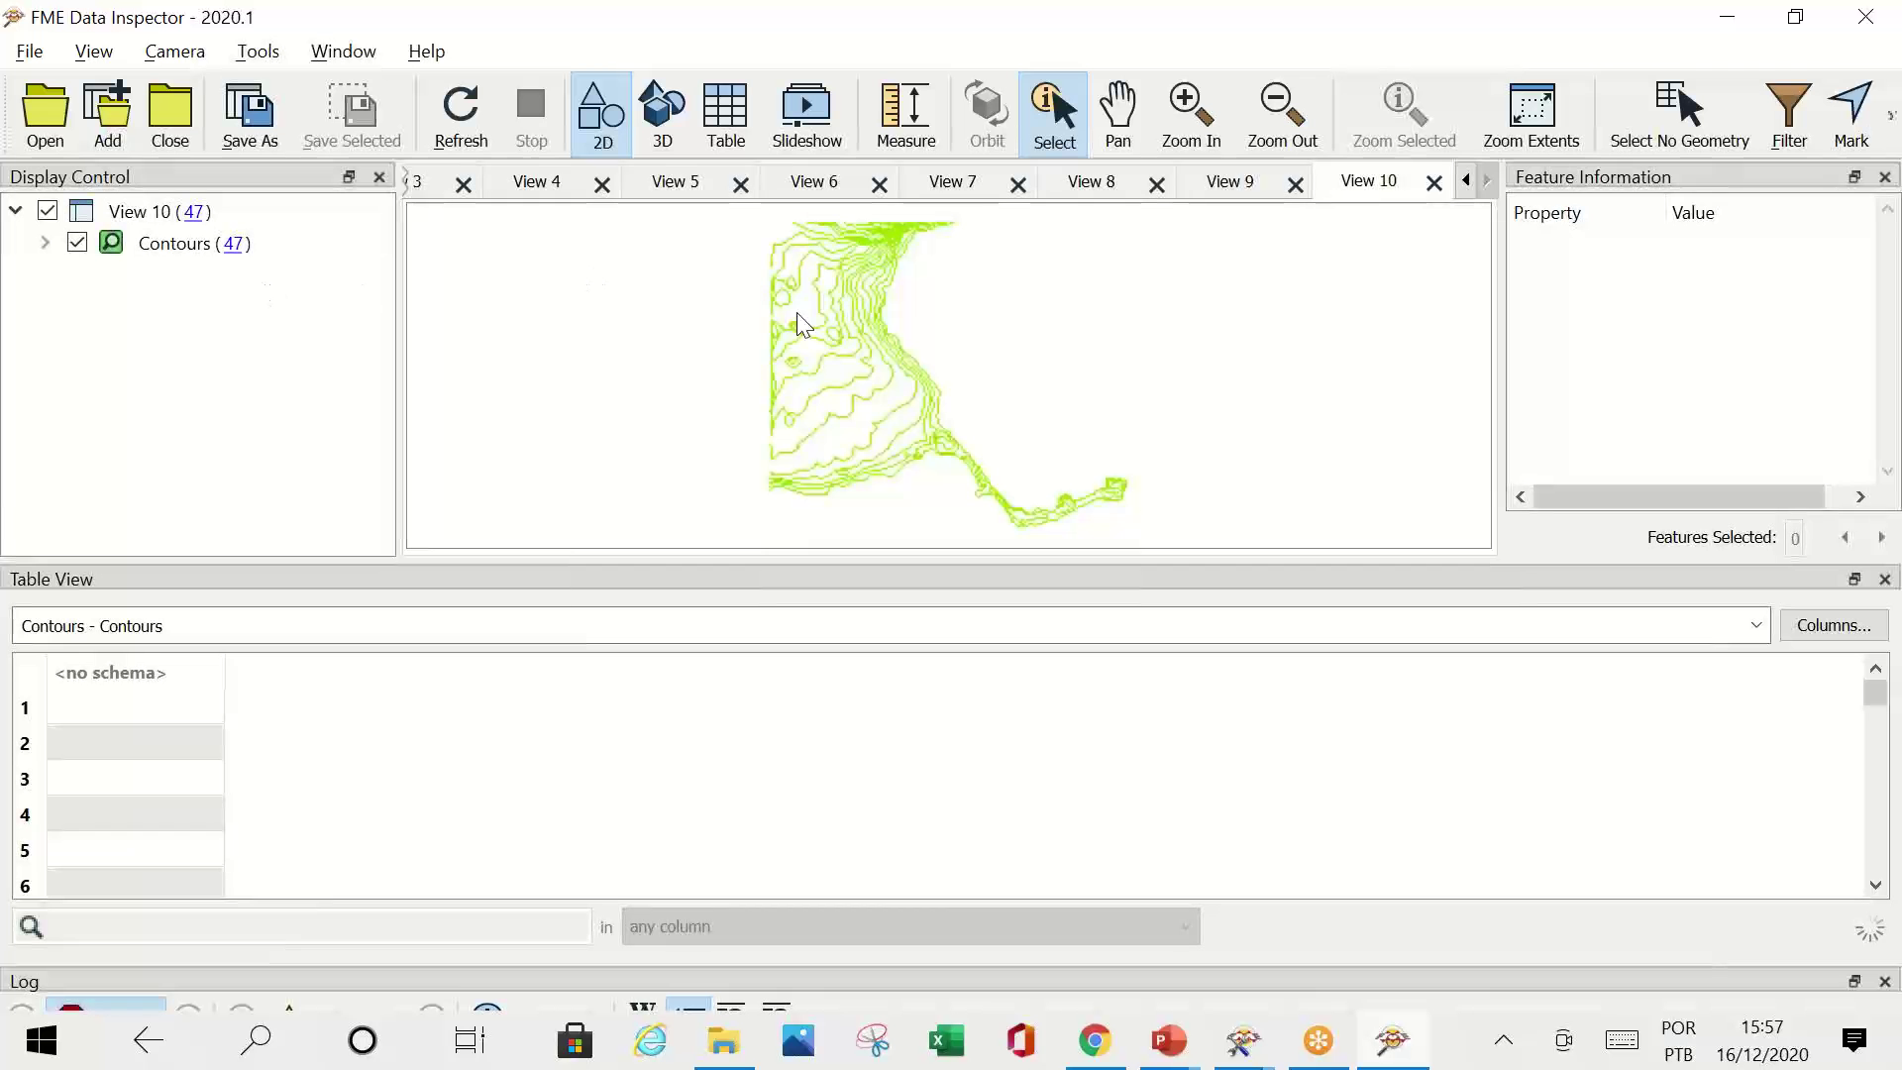
scroll(875, 406, "up", 6)
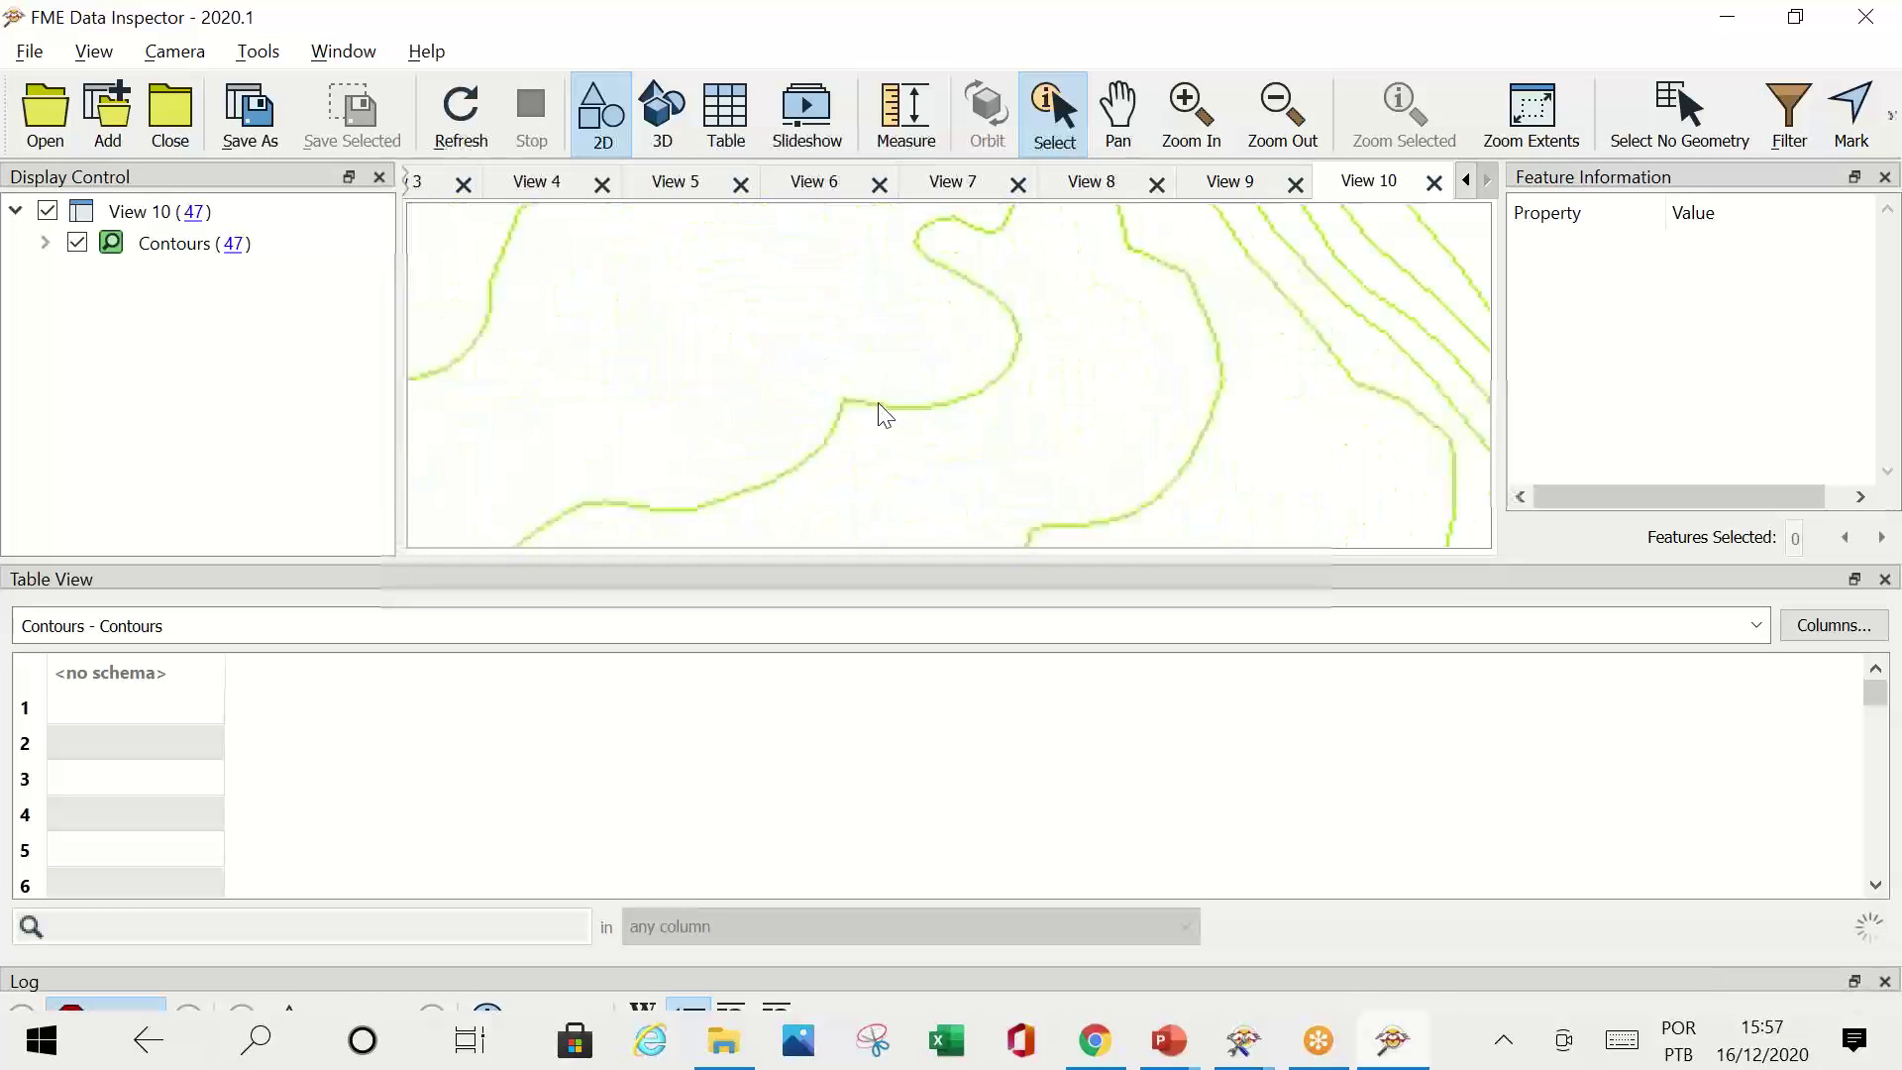
scroll(788, 428, "up", 5)
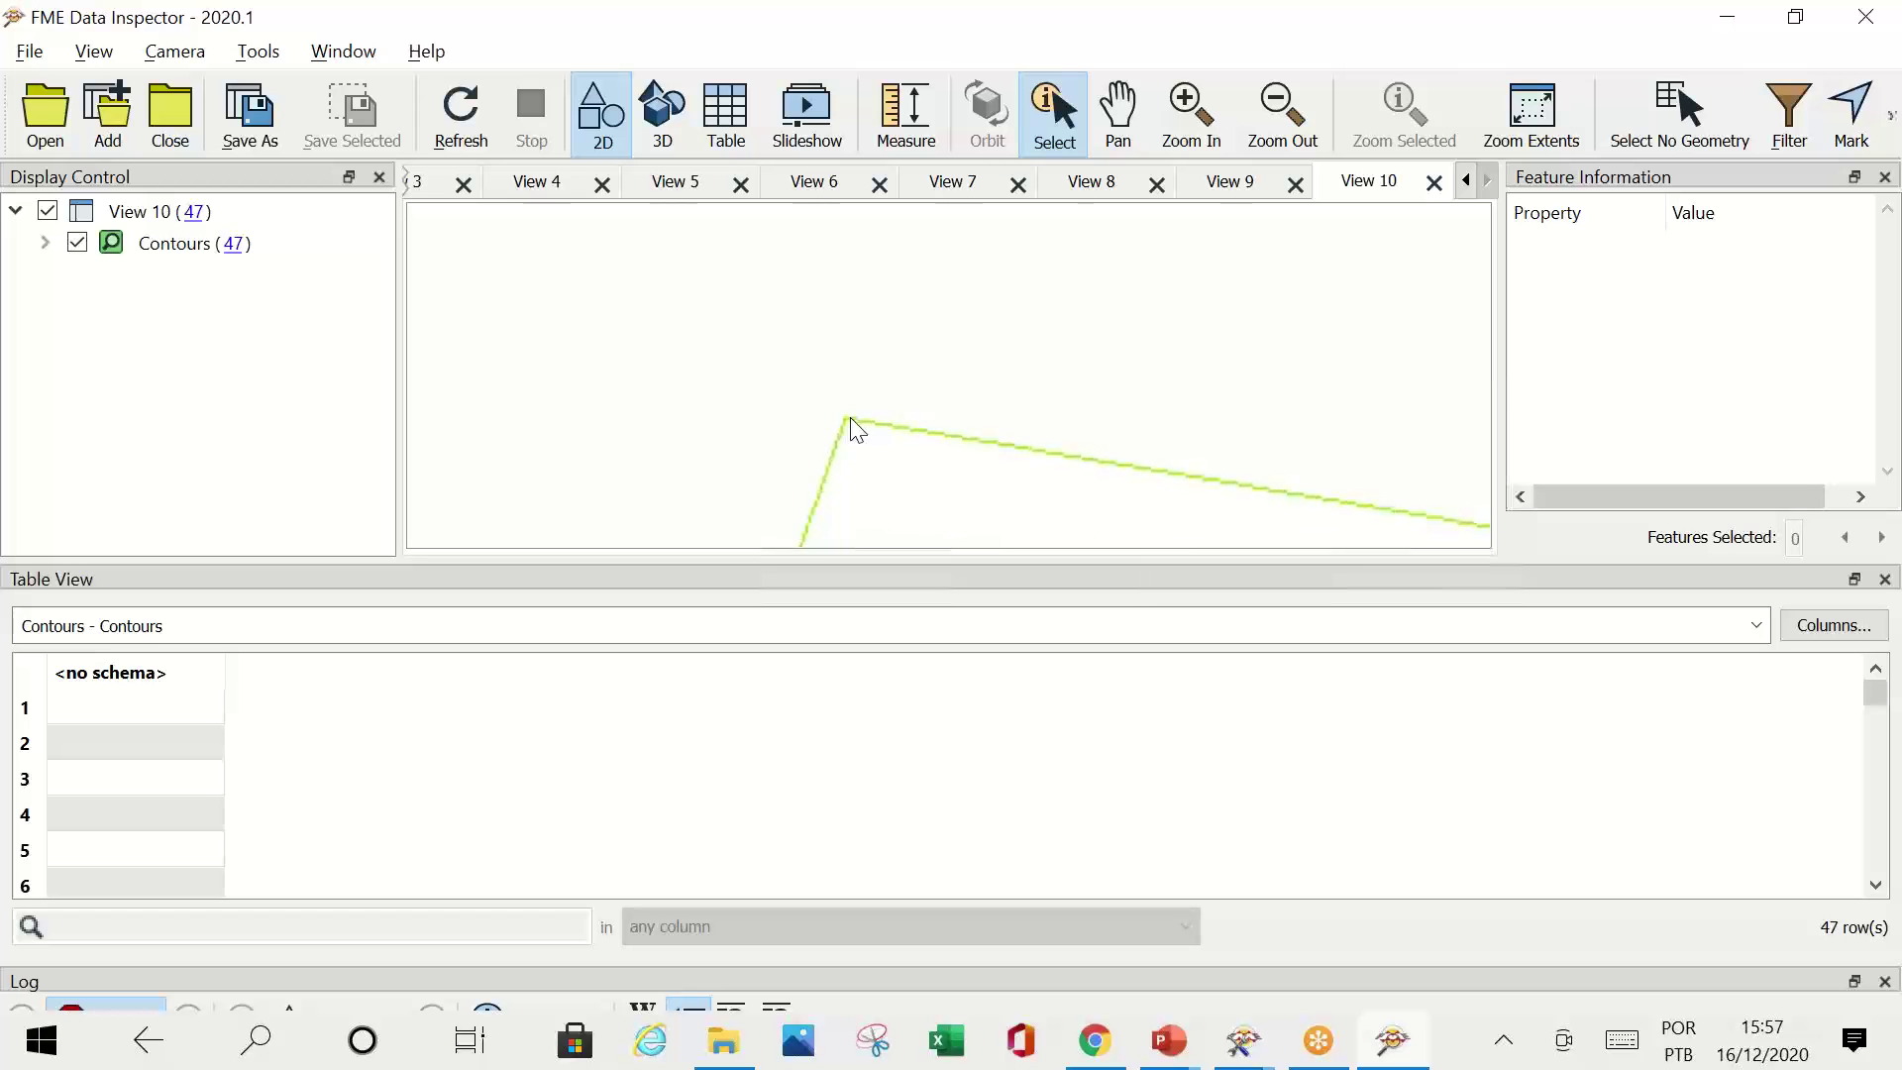
scroll(856, 457, "down", 6)
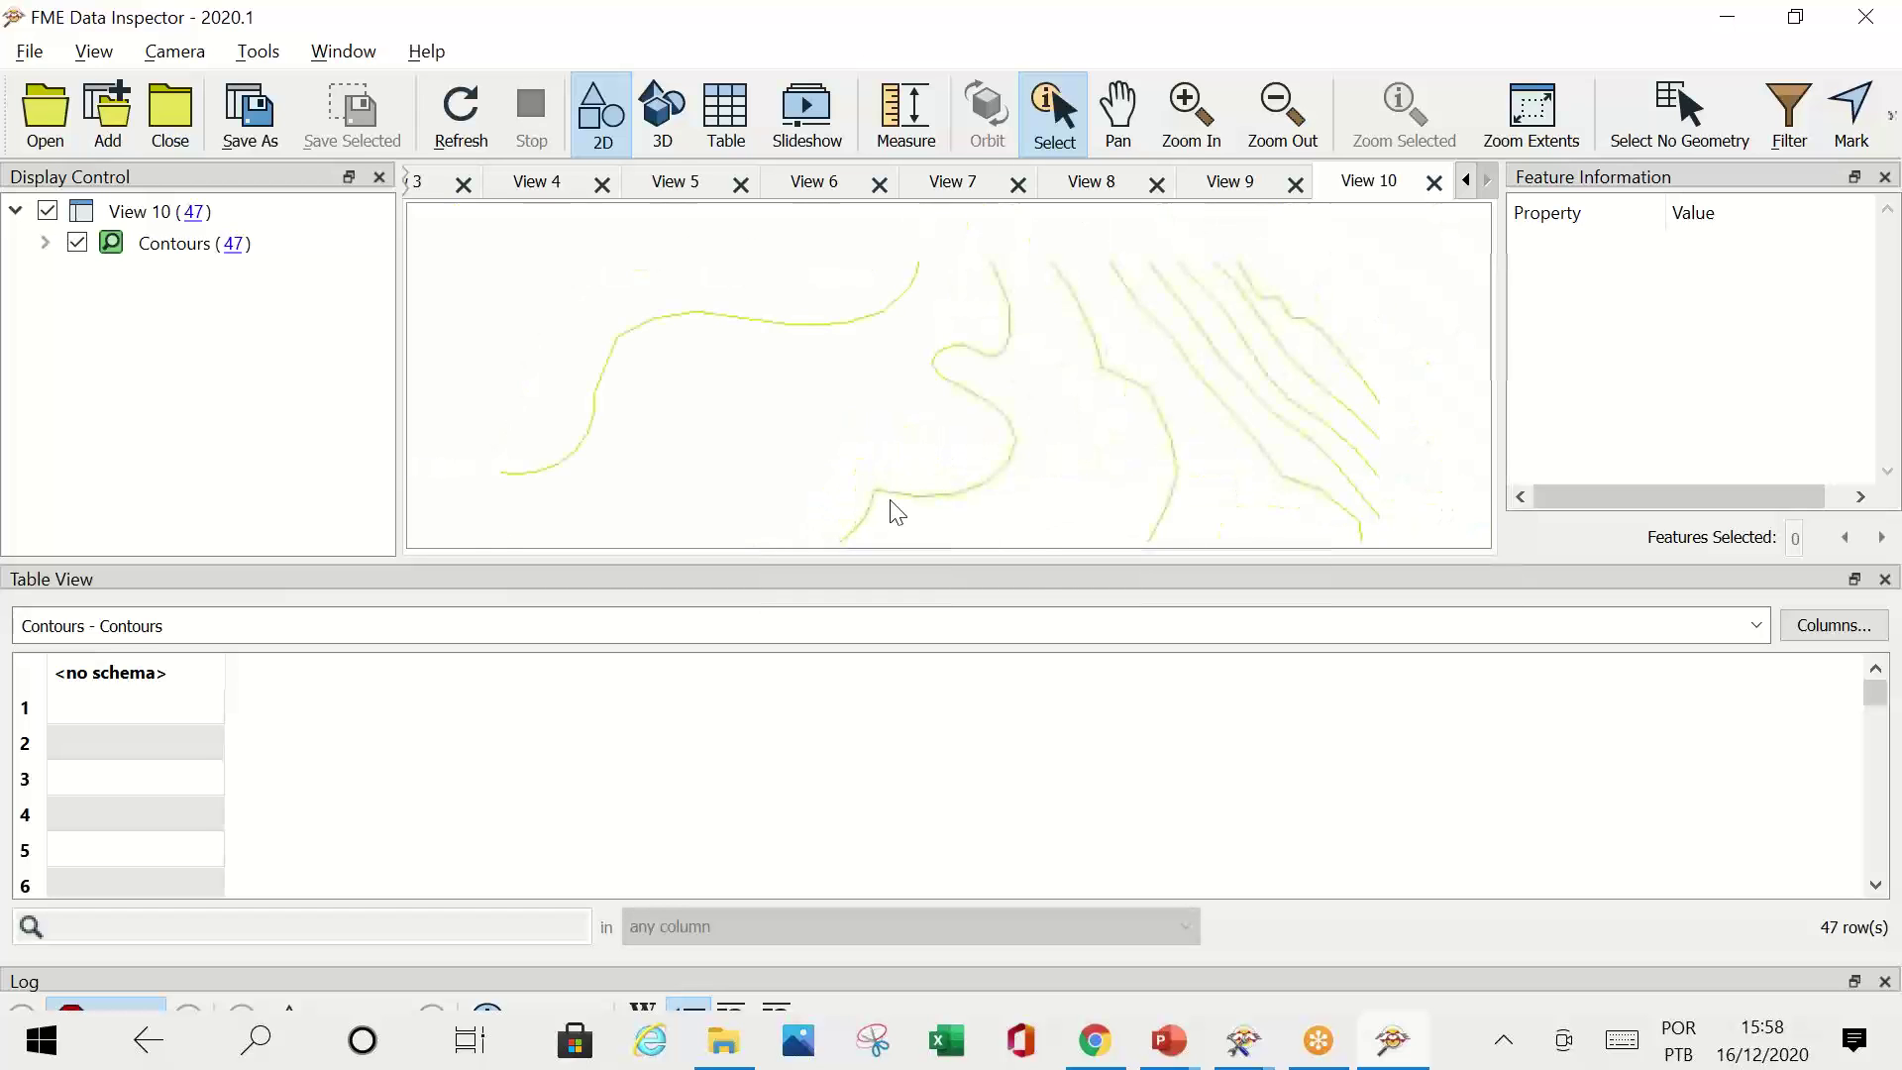
scroll(456, 245, "up", 4)
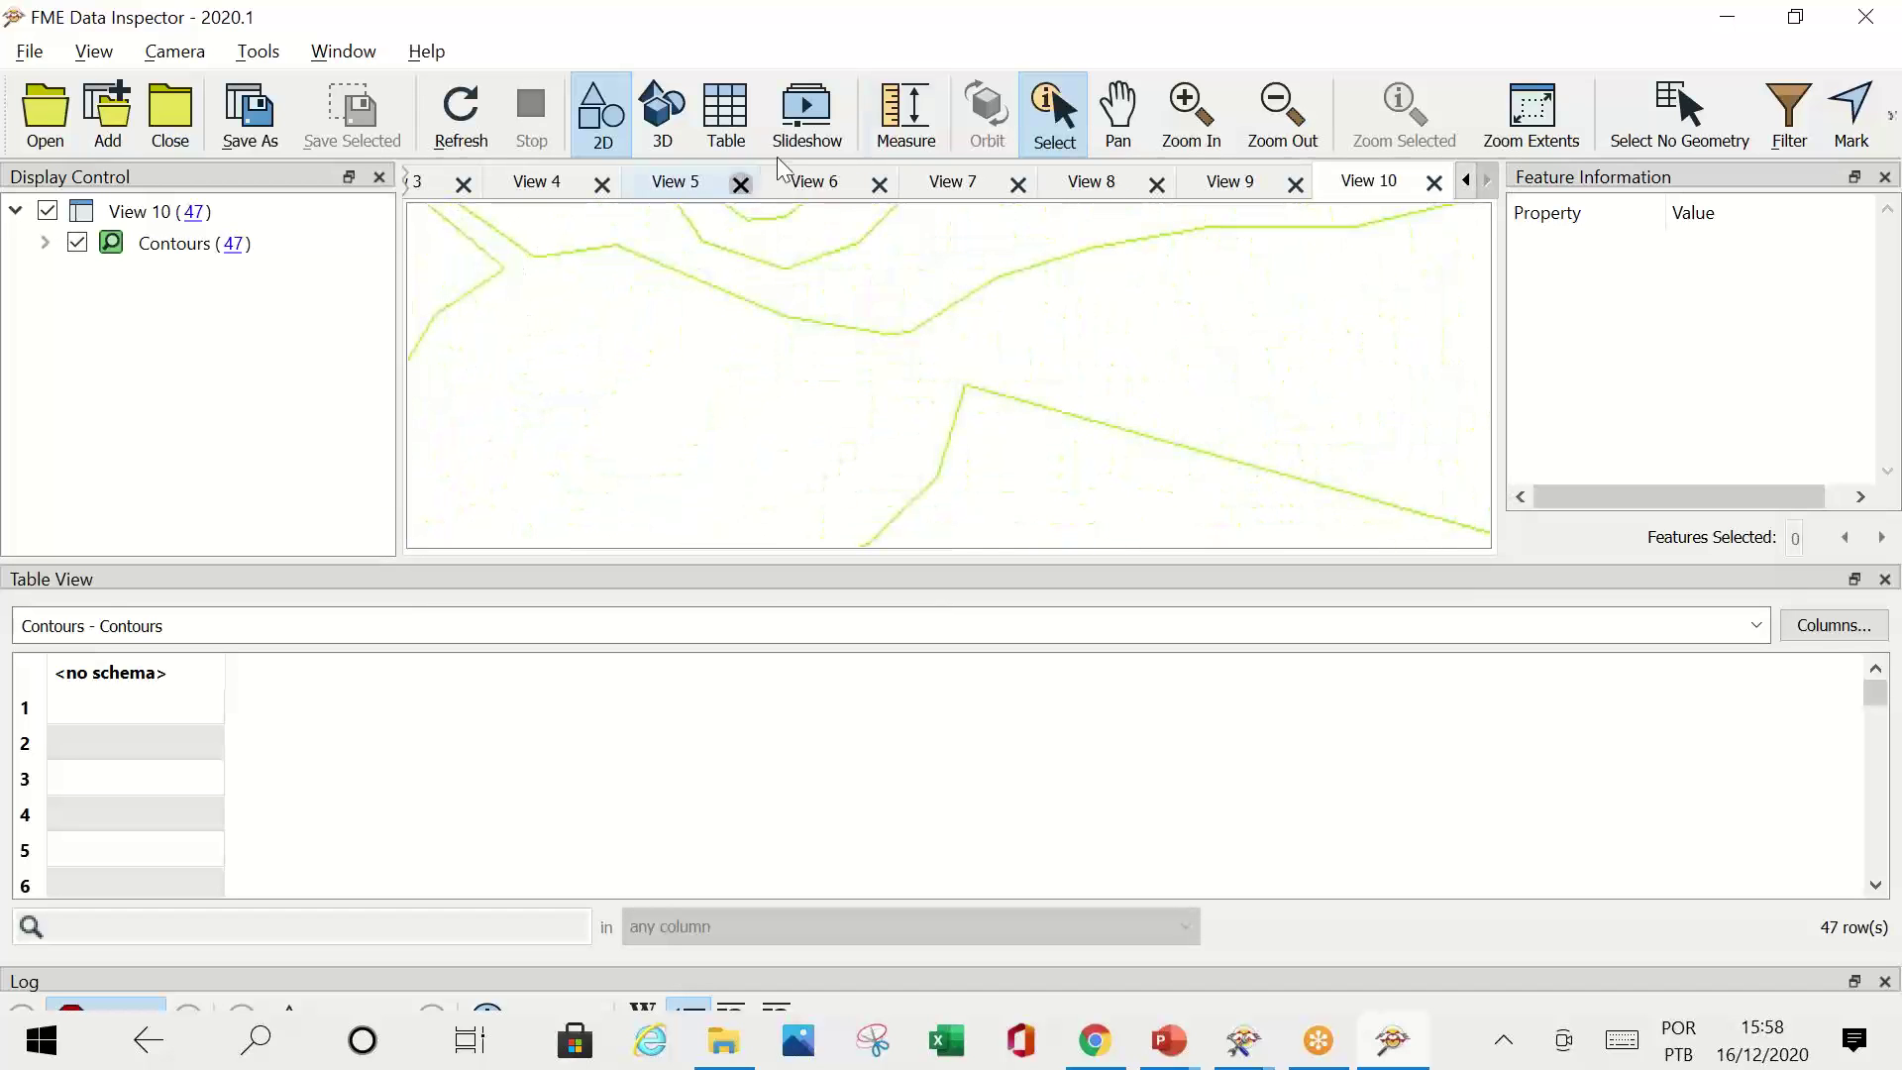
Step: Examine the rest of the Contours lines for spikes, from the western closed loops to the dense northern bundle
left_click(1117, 113)
left_click_drag(820, 293, 841, 327)
scroll(834, 302, "down", 3)
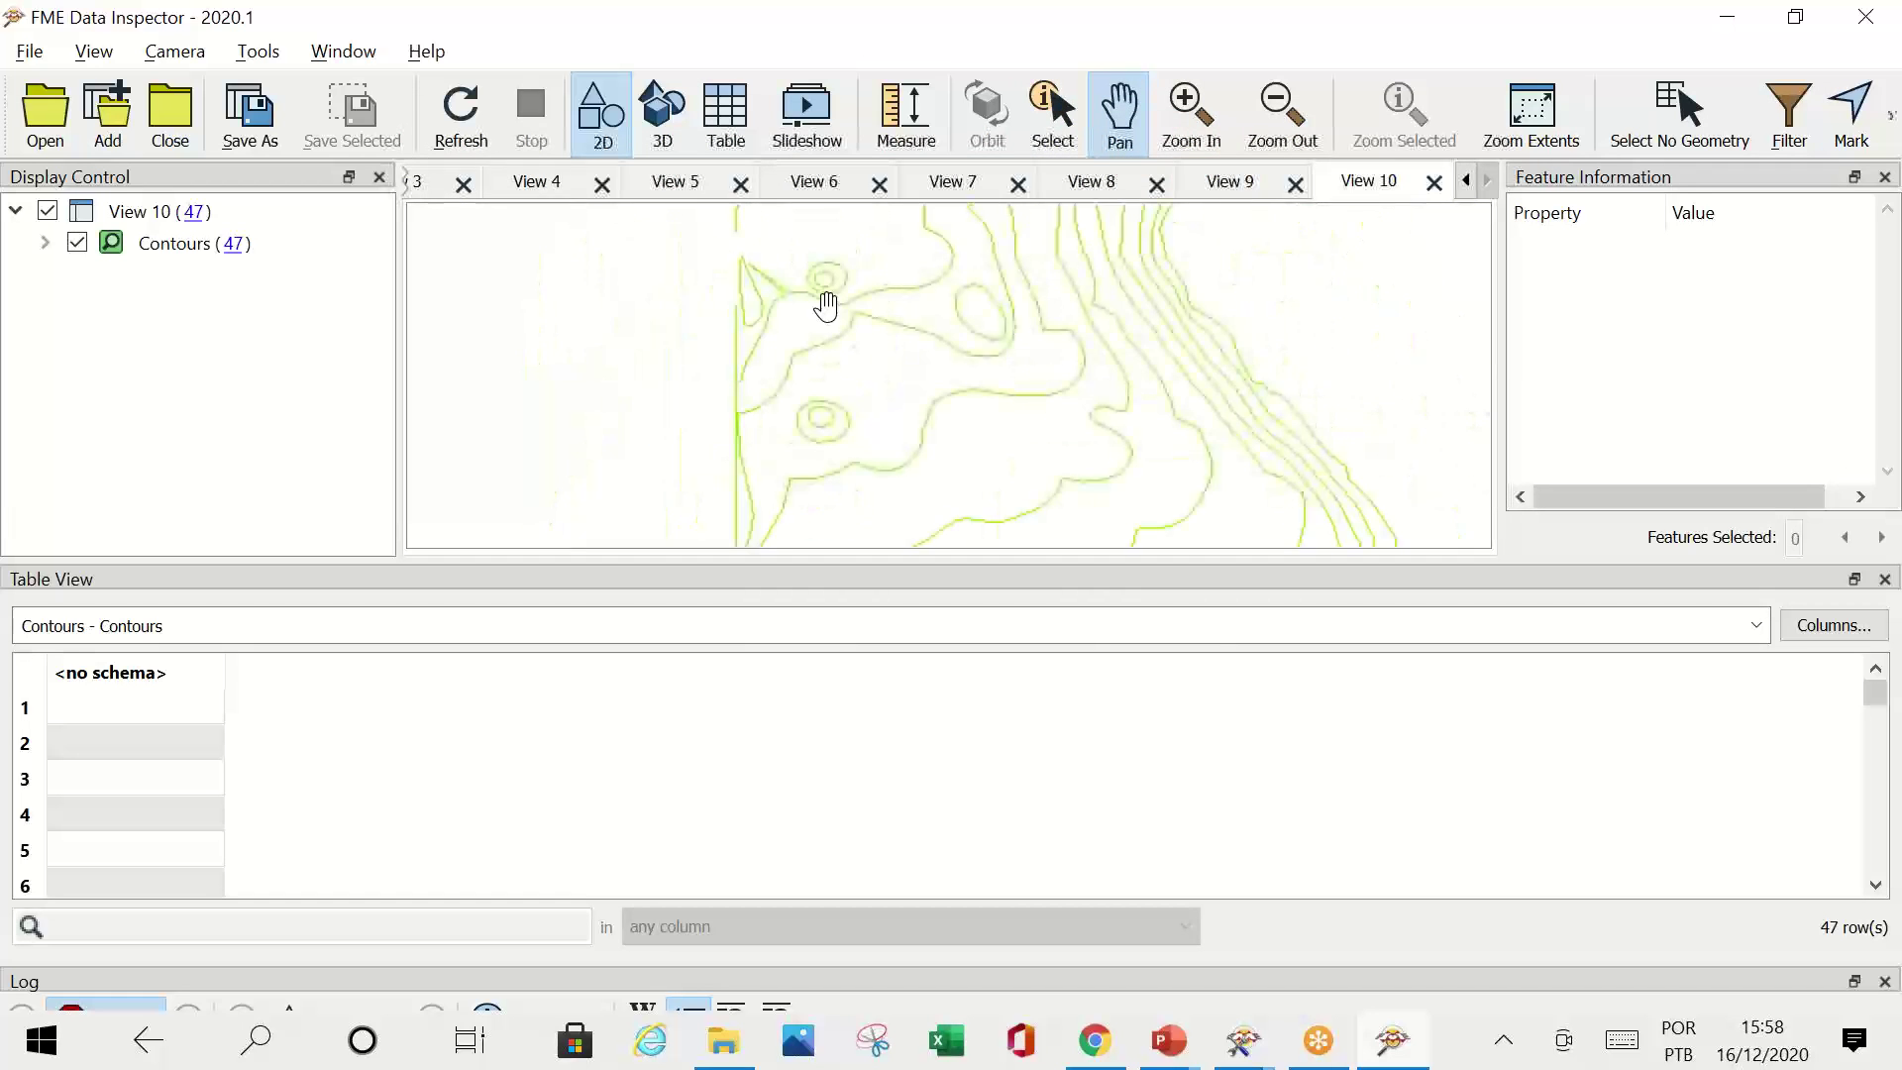
left_click_drag(1080, 525, 997, 403)
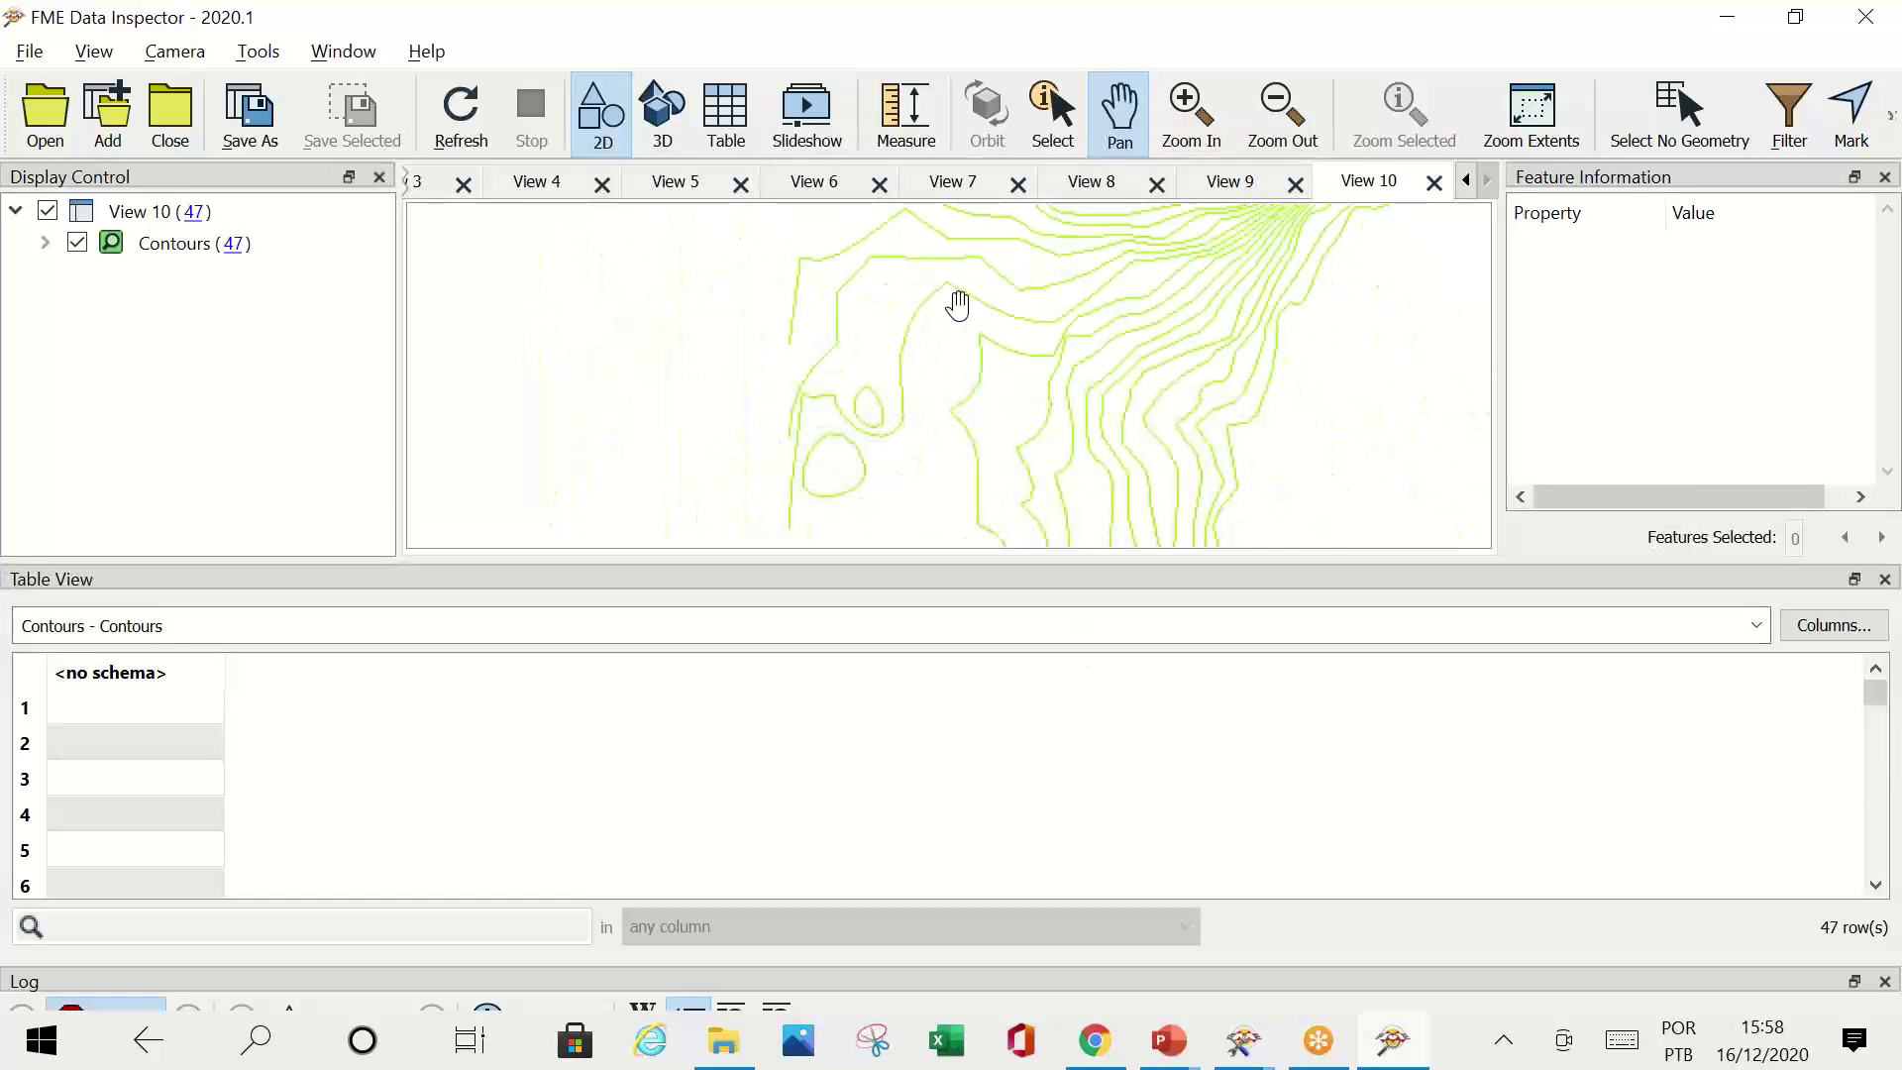
scroll(958, 305, "up", 3)
left_click_drag(1214, 396, 1041, 341)
scroll(849, 502, "down", 5)
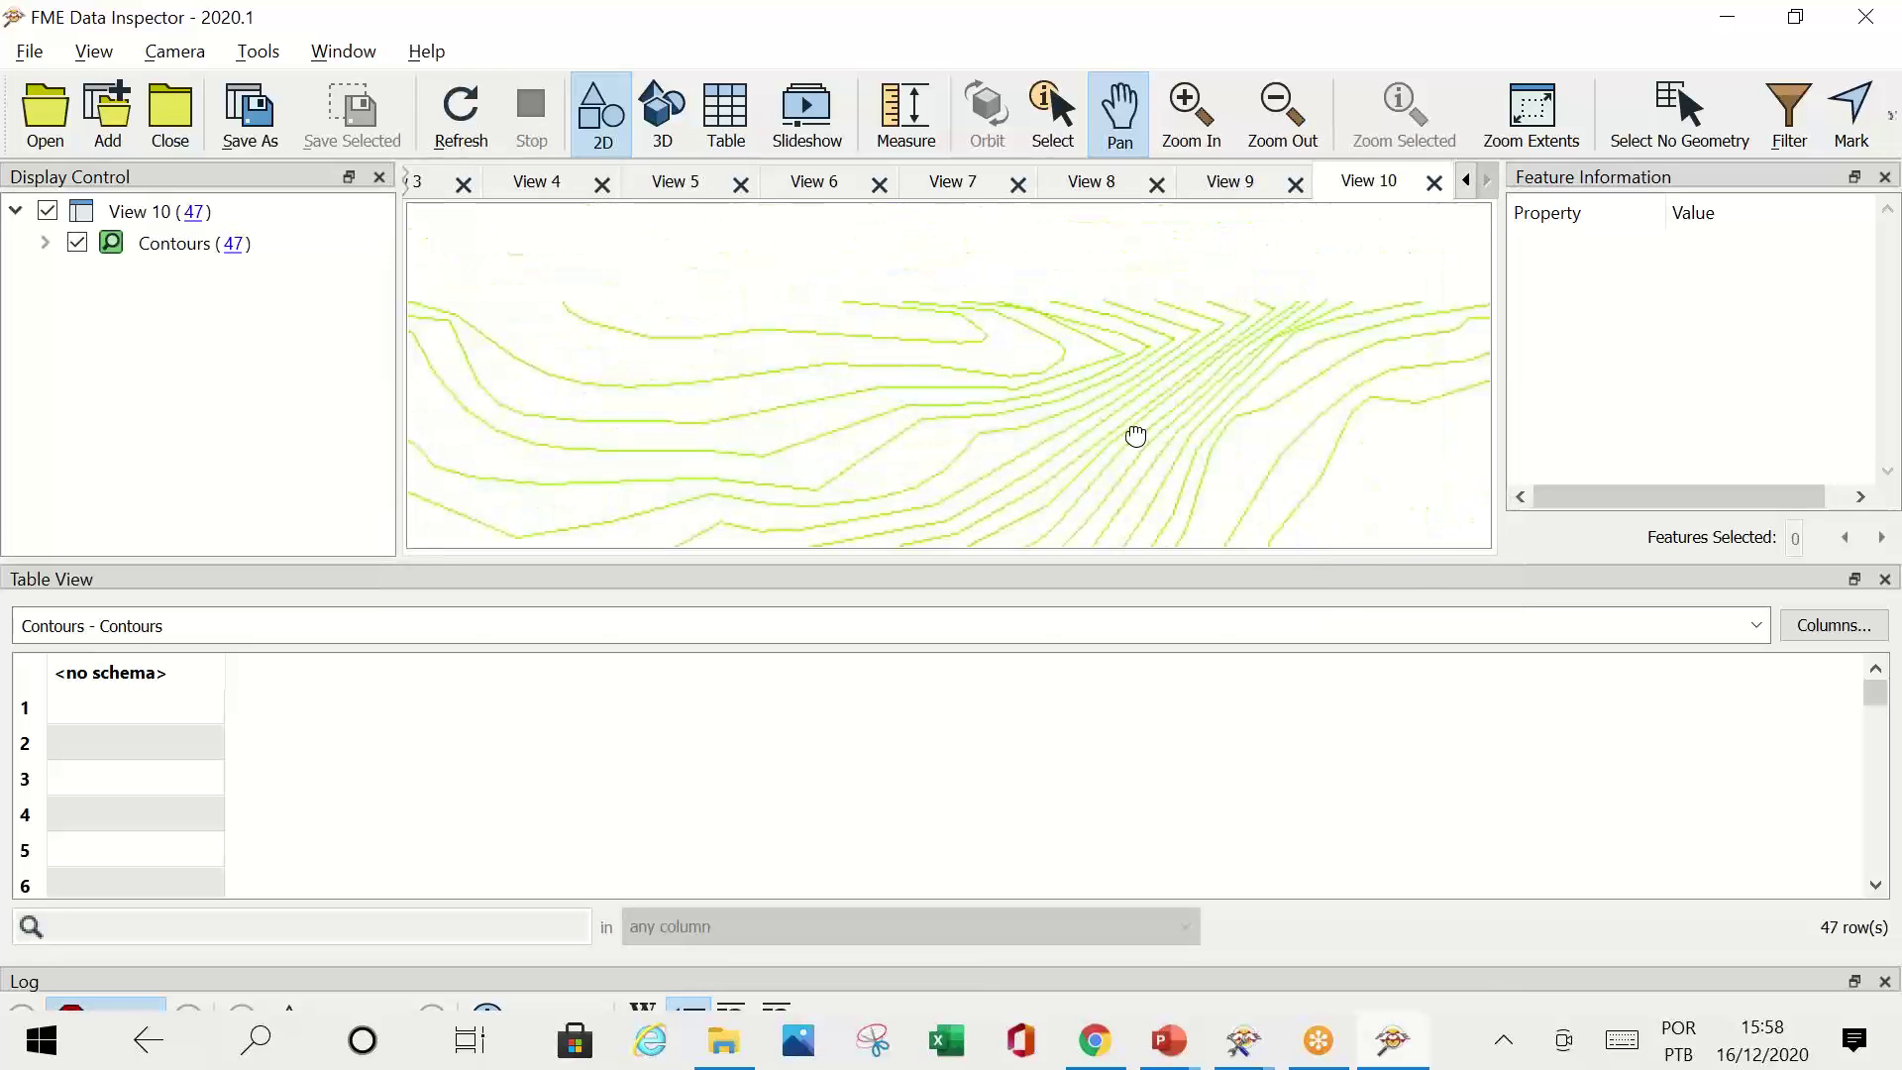
scroll(819, 383, "up", 5)
scroll(876, 323, "up", 1)
scroll(1045, 258, "down", 2)
scroll(1041, 327, "up", 3)
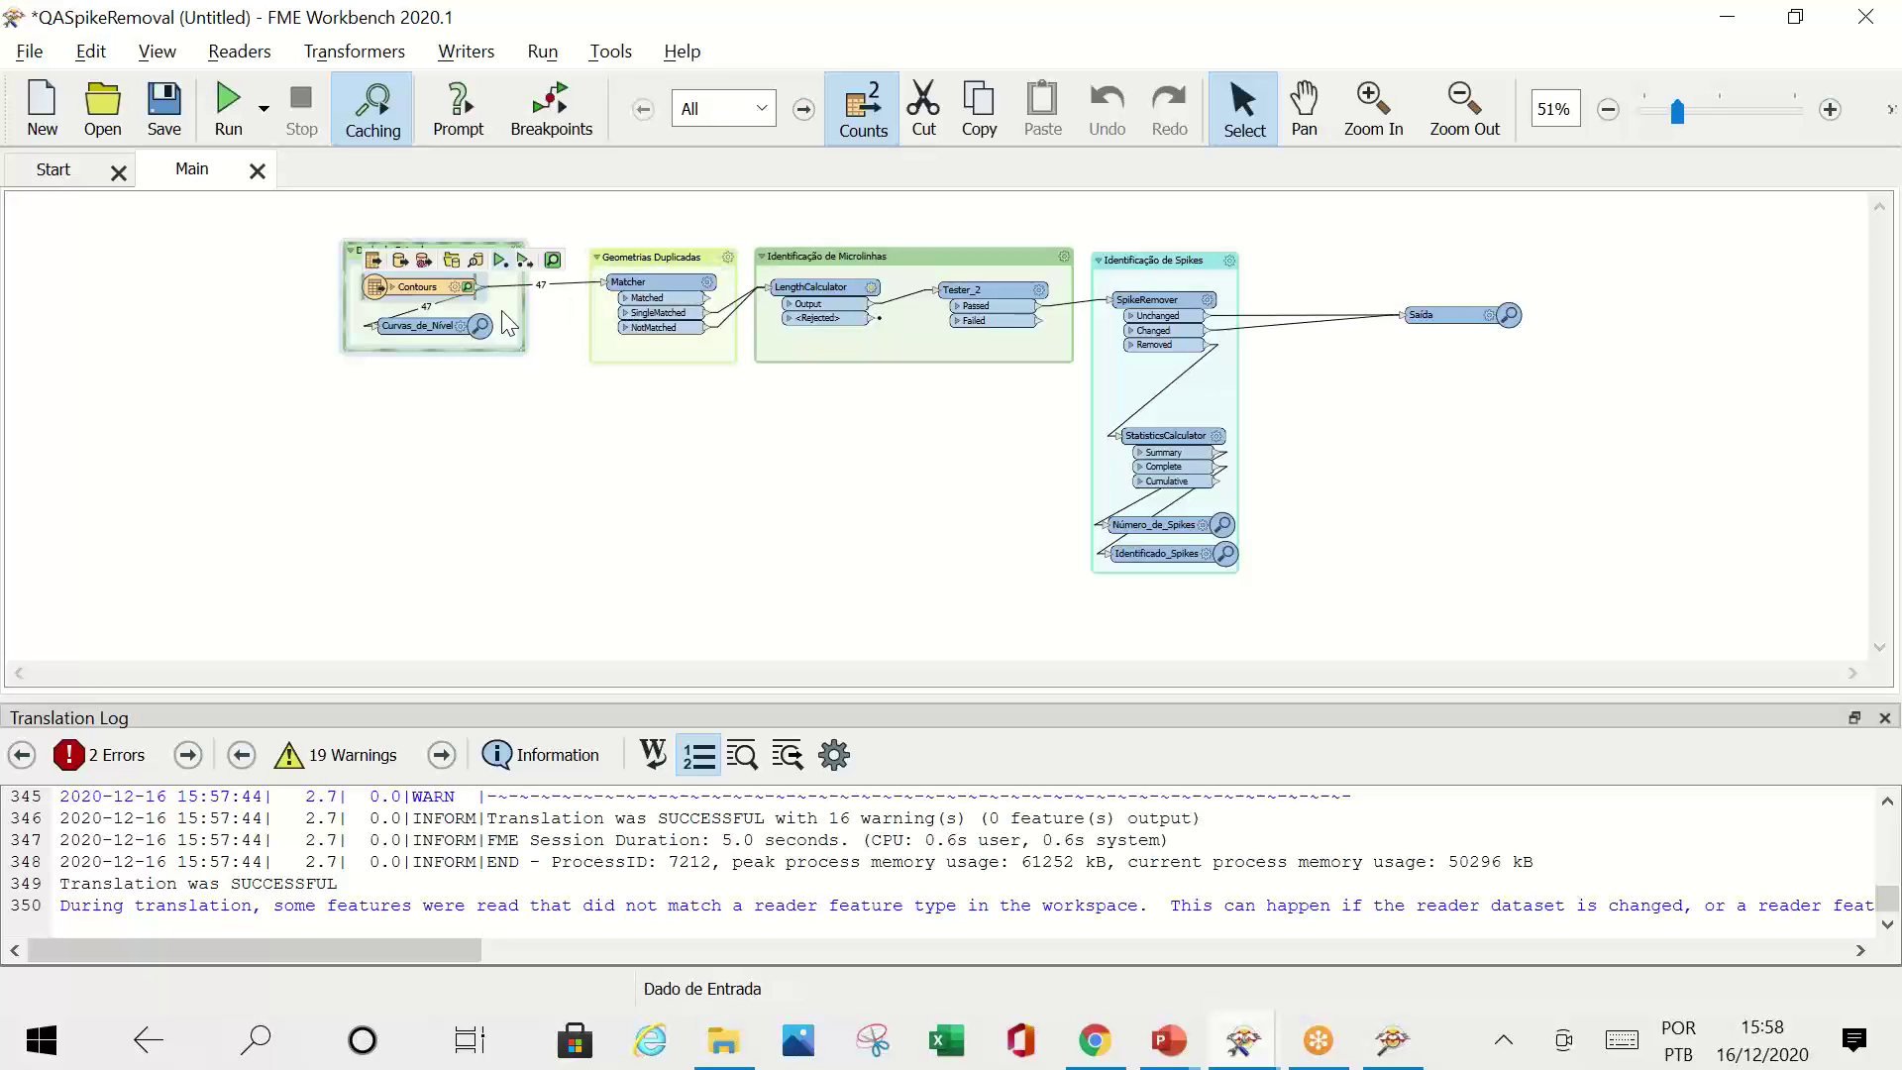
Step: Switch to the Limpeza_de_Dados.pptx presentation in PowerPoint and open slide 13 about identifying and removing spikes
scroll(513, 299, "up", 3)
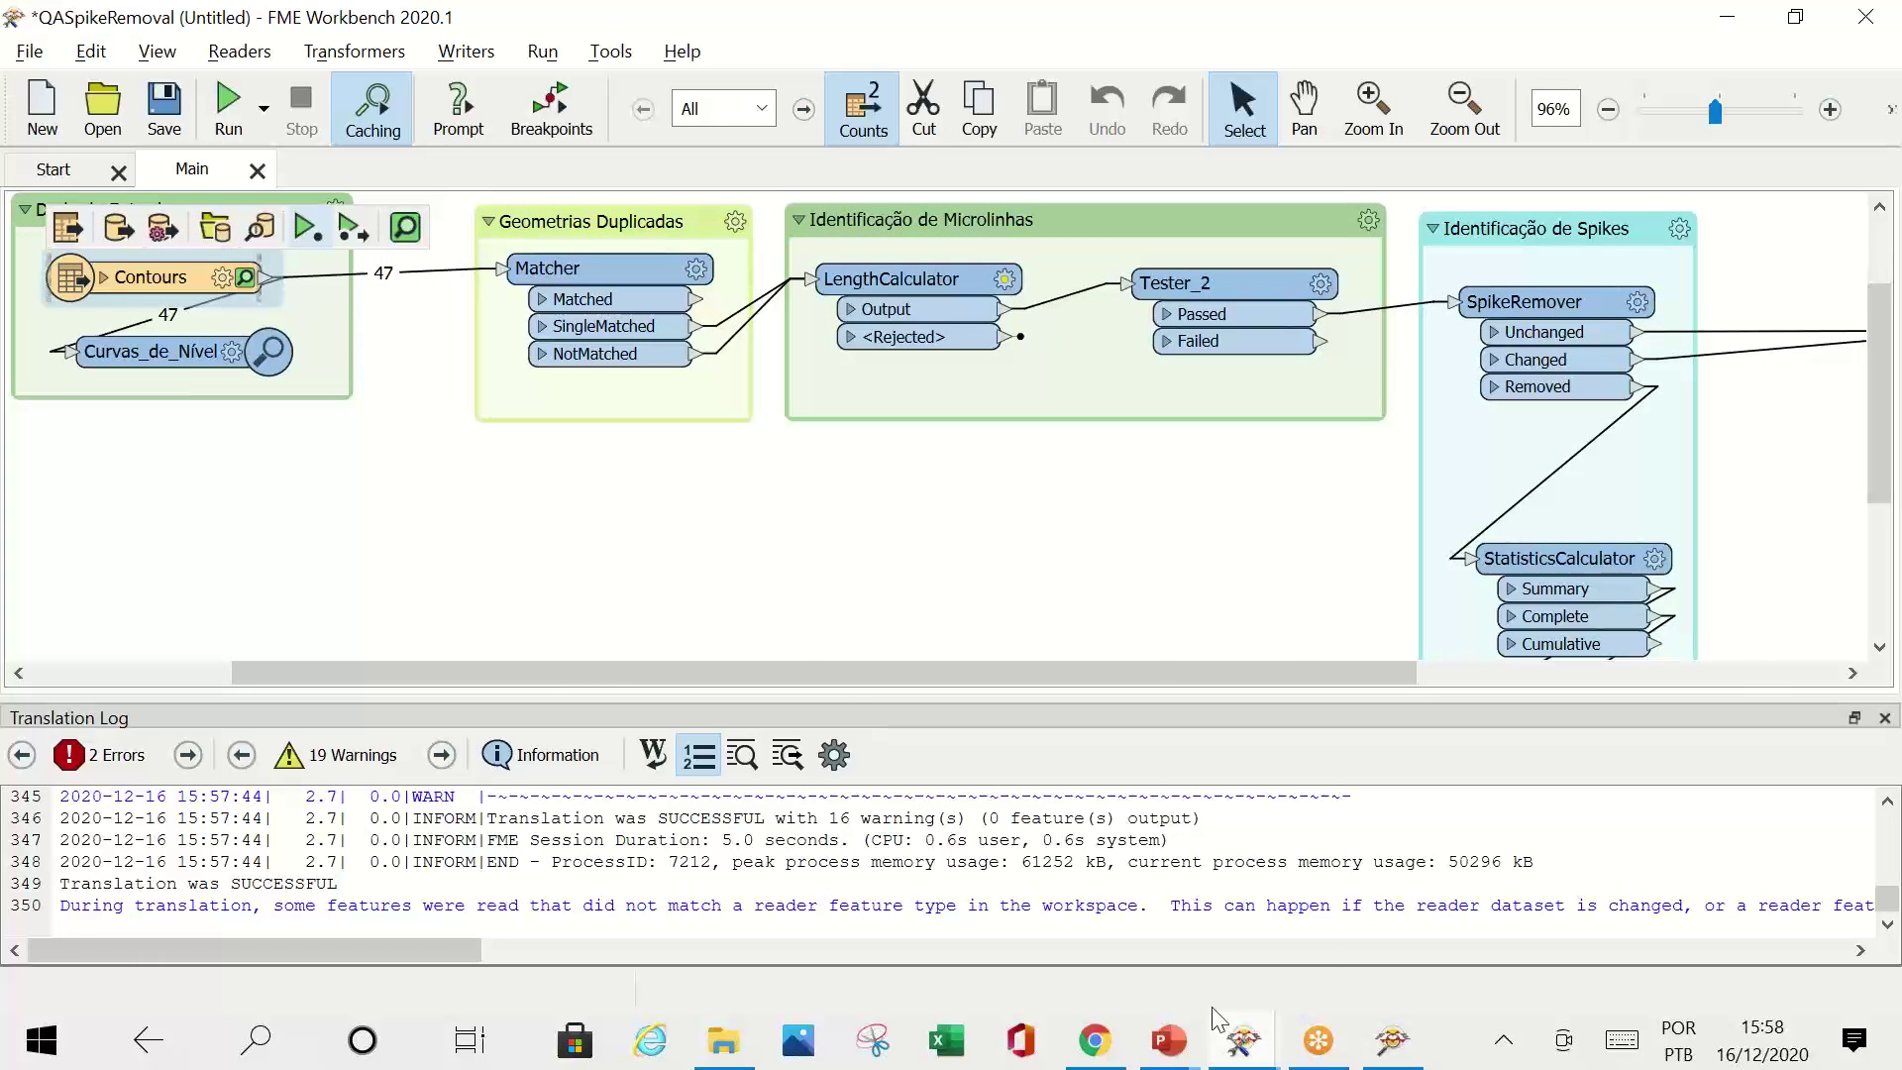
key("alt+Tab")
key("alt+Tab")
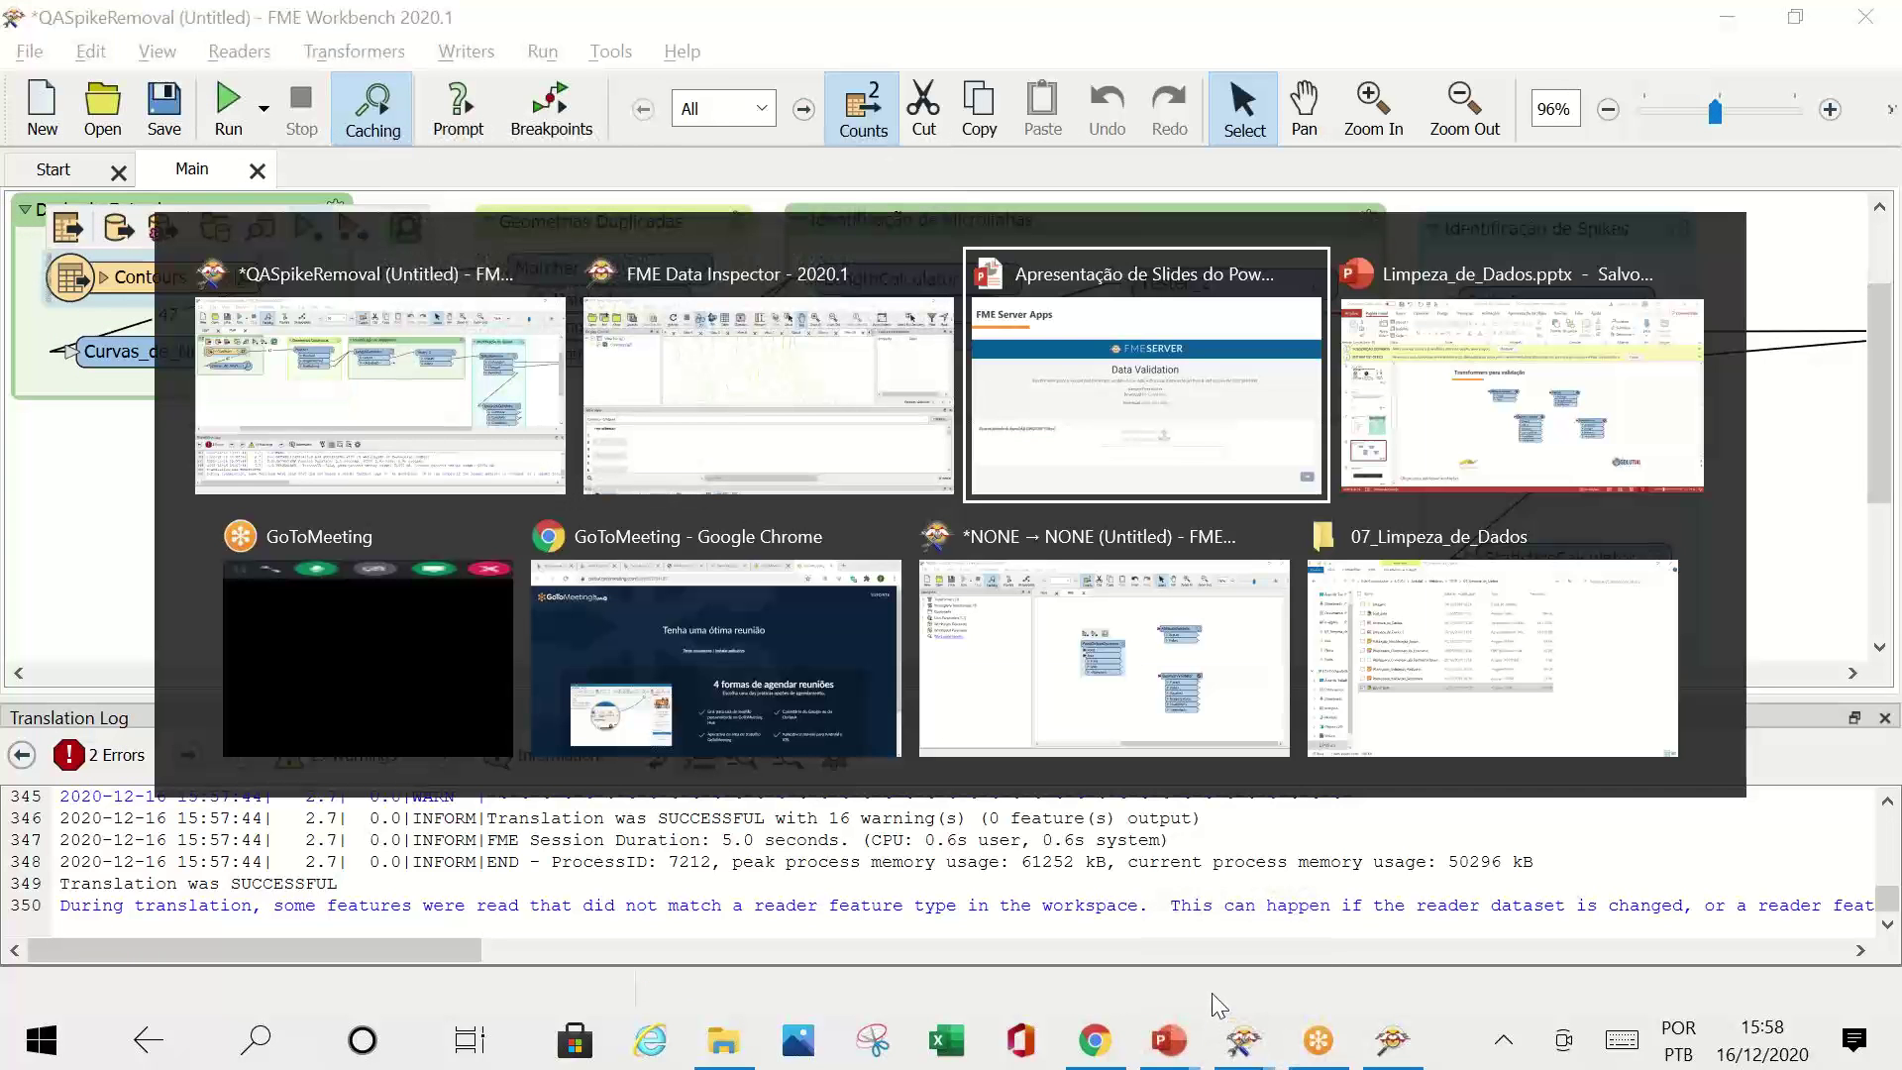
key("alt+Tab")
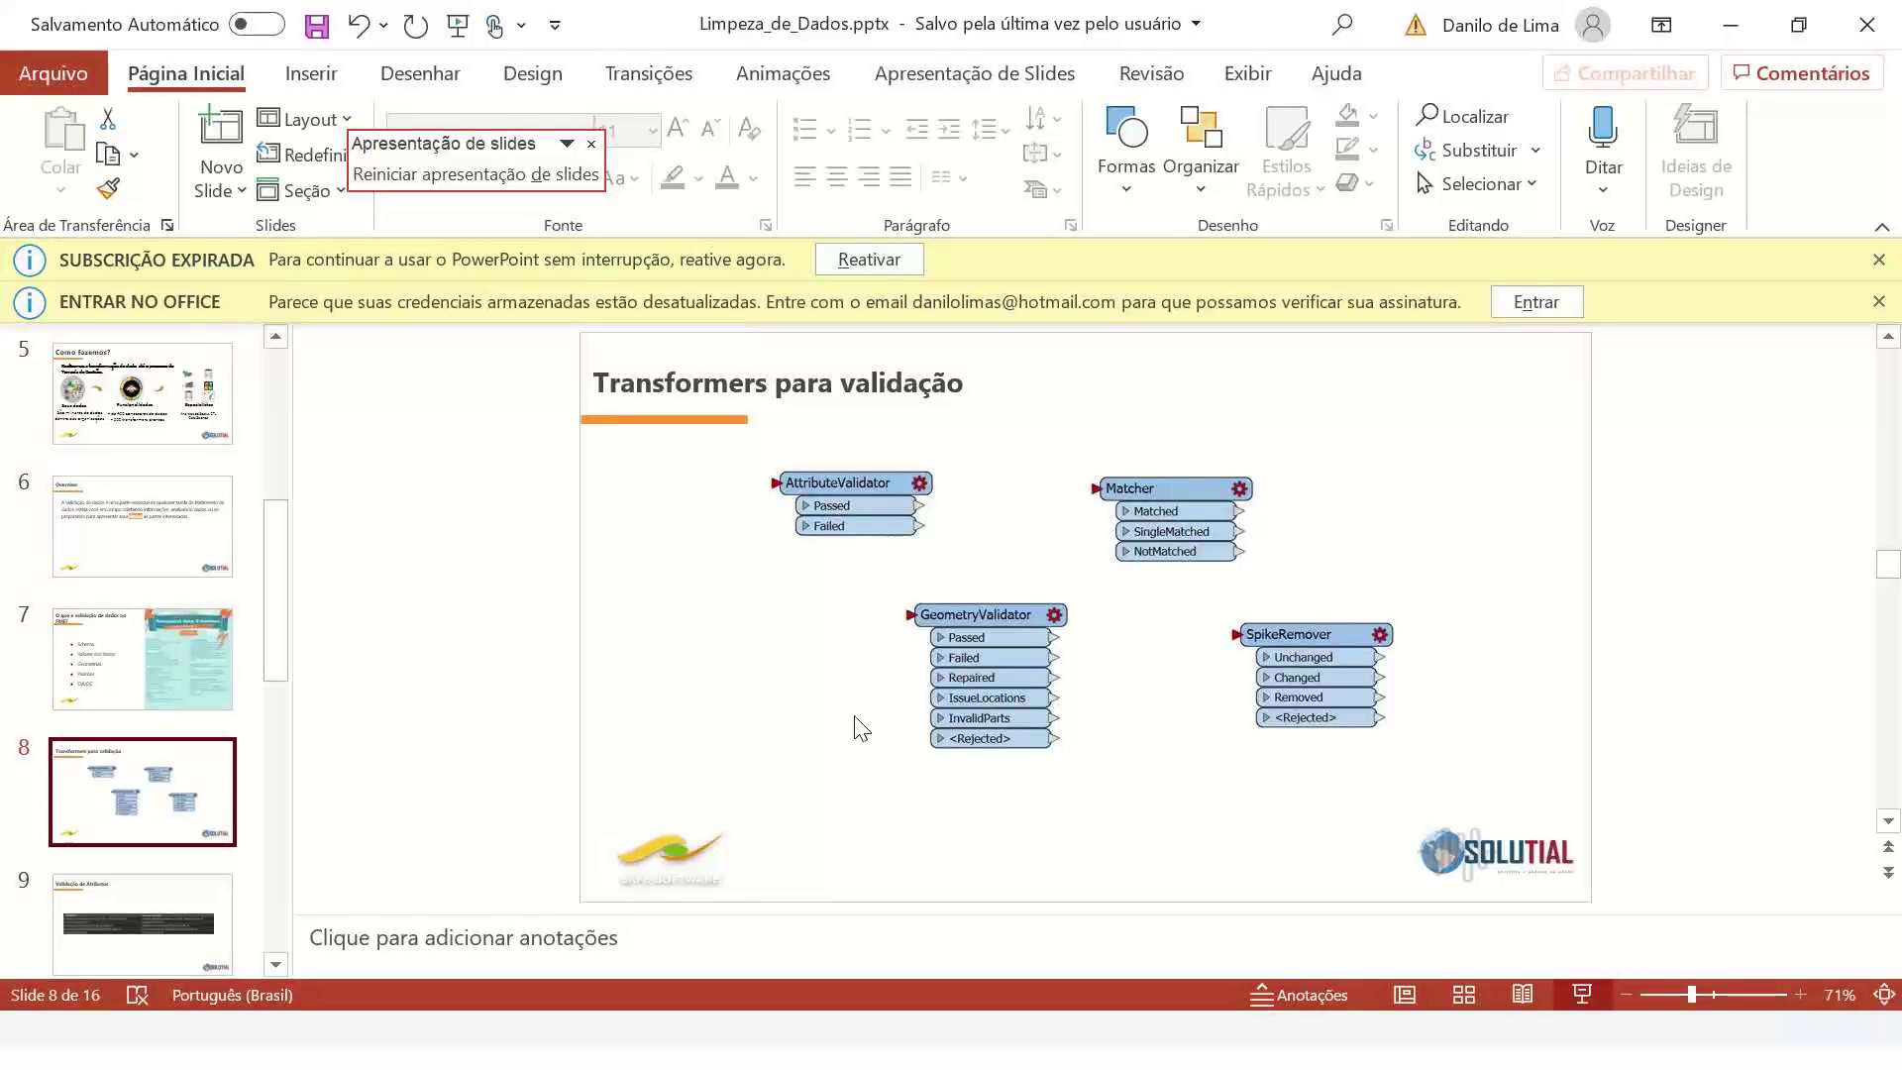
scroll(854, 723, "down", 2)
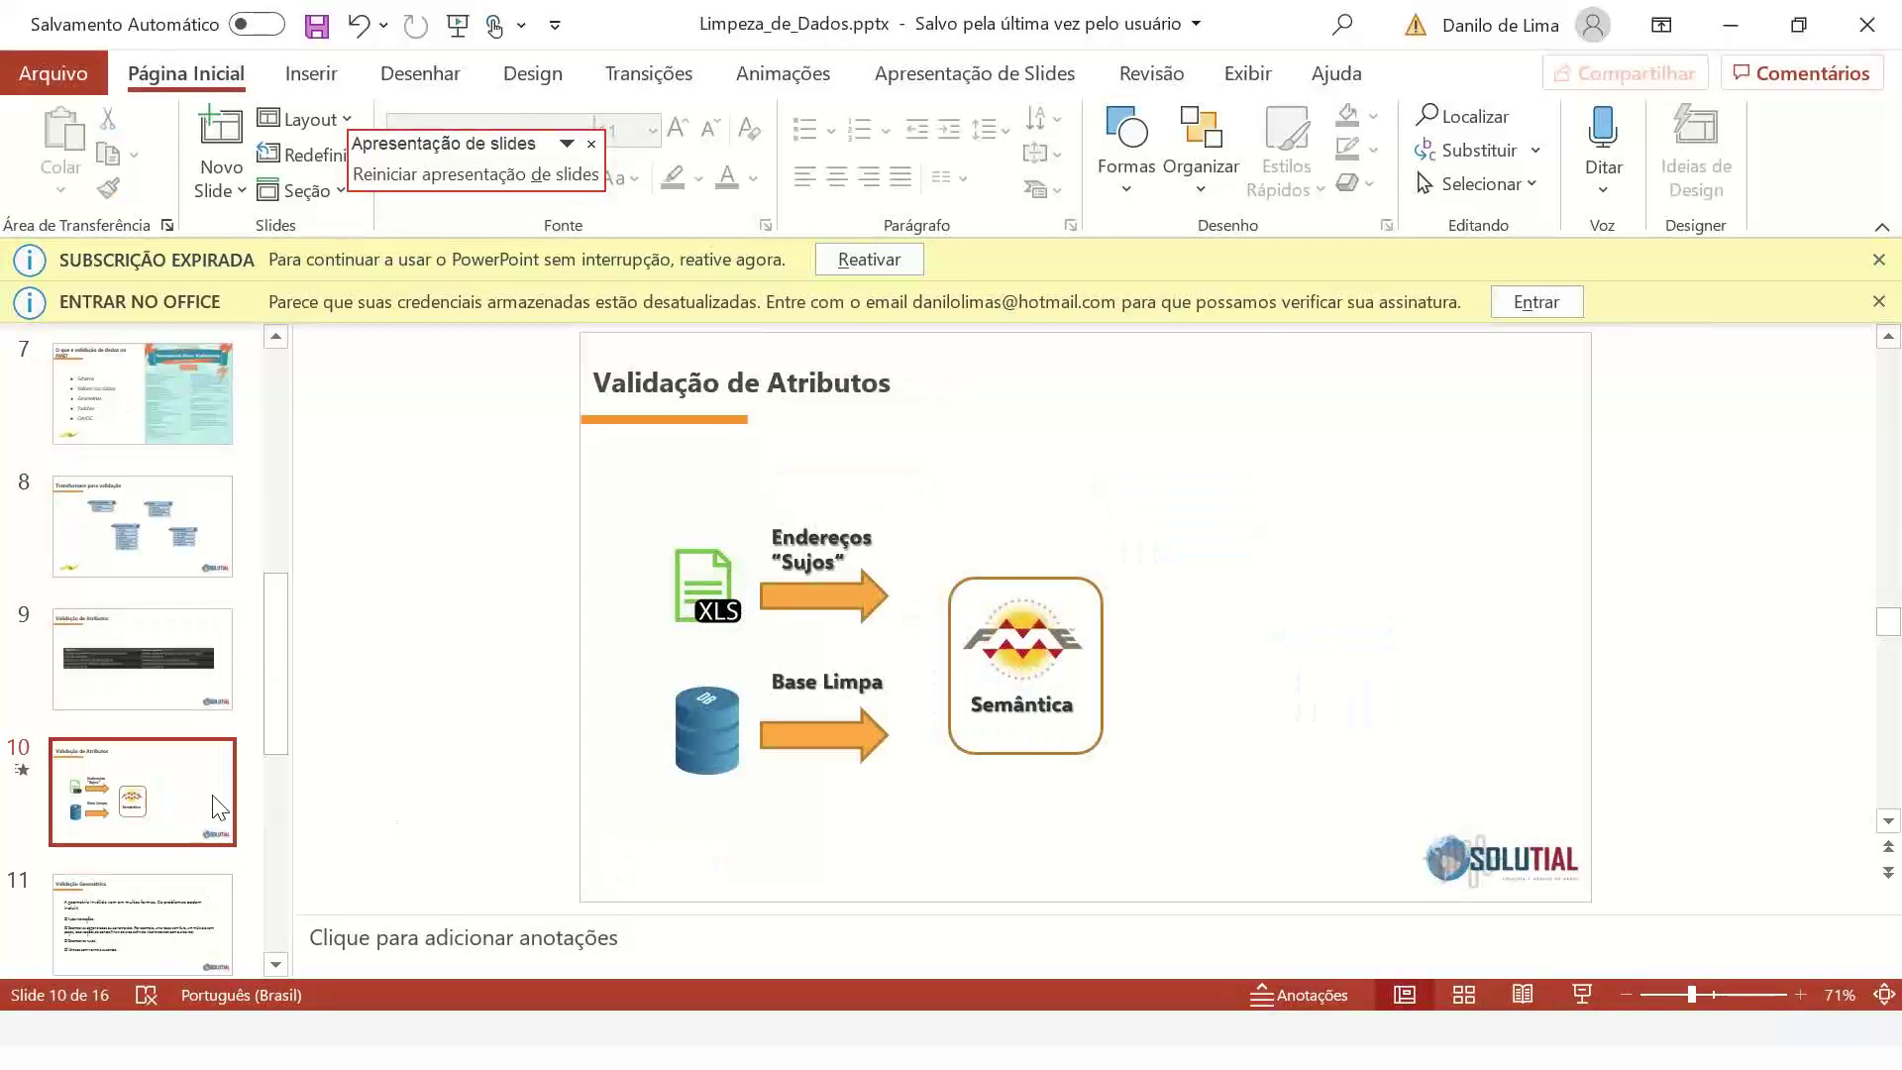
scroll(271, 686, "down", 2)
scroll(181, 793, "down", 3)
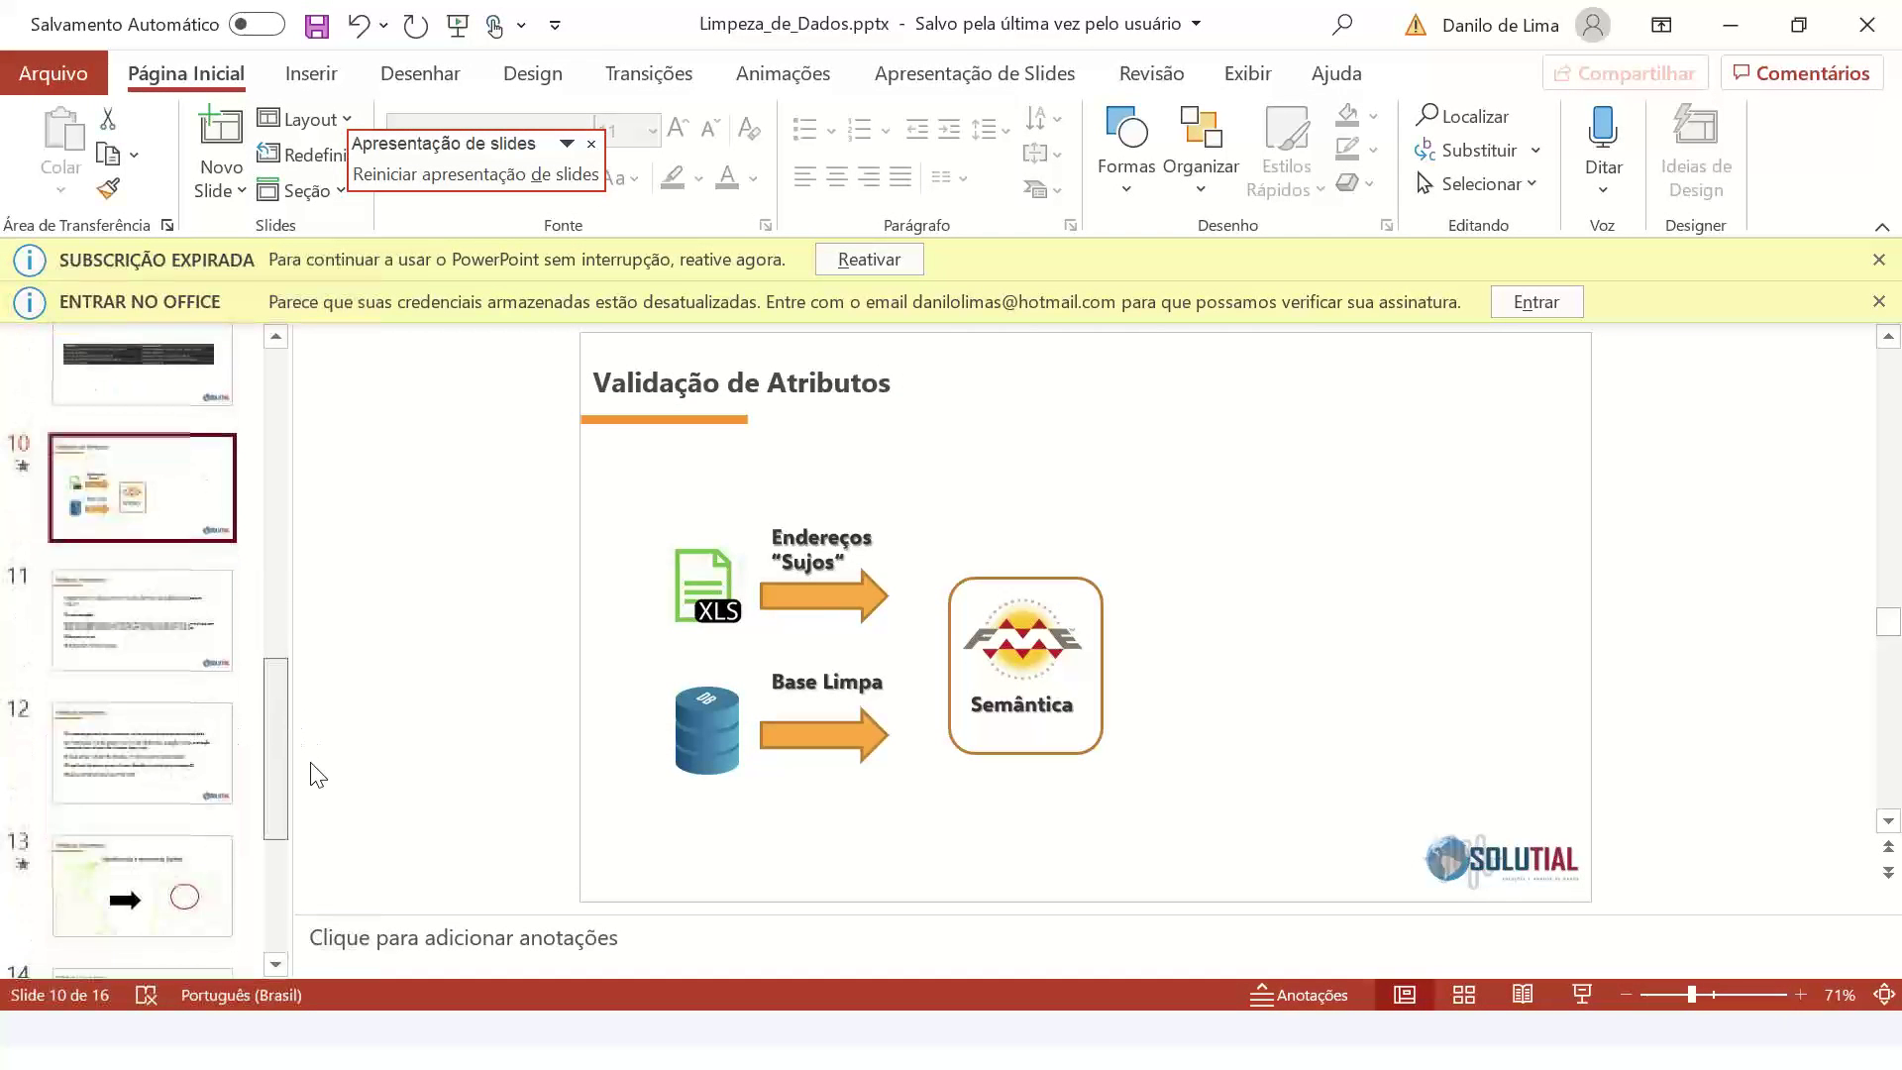
left_click(181, 858)
scroll(778, 745, "down", 1)
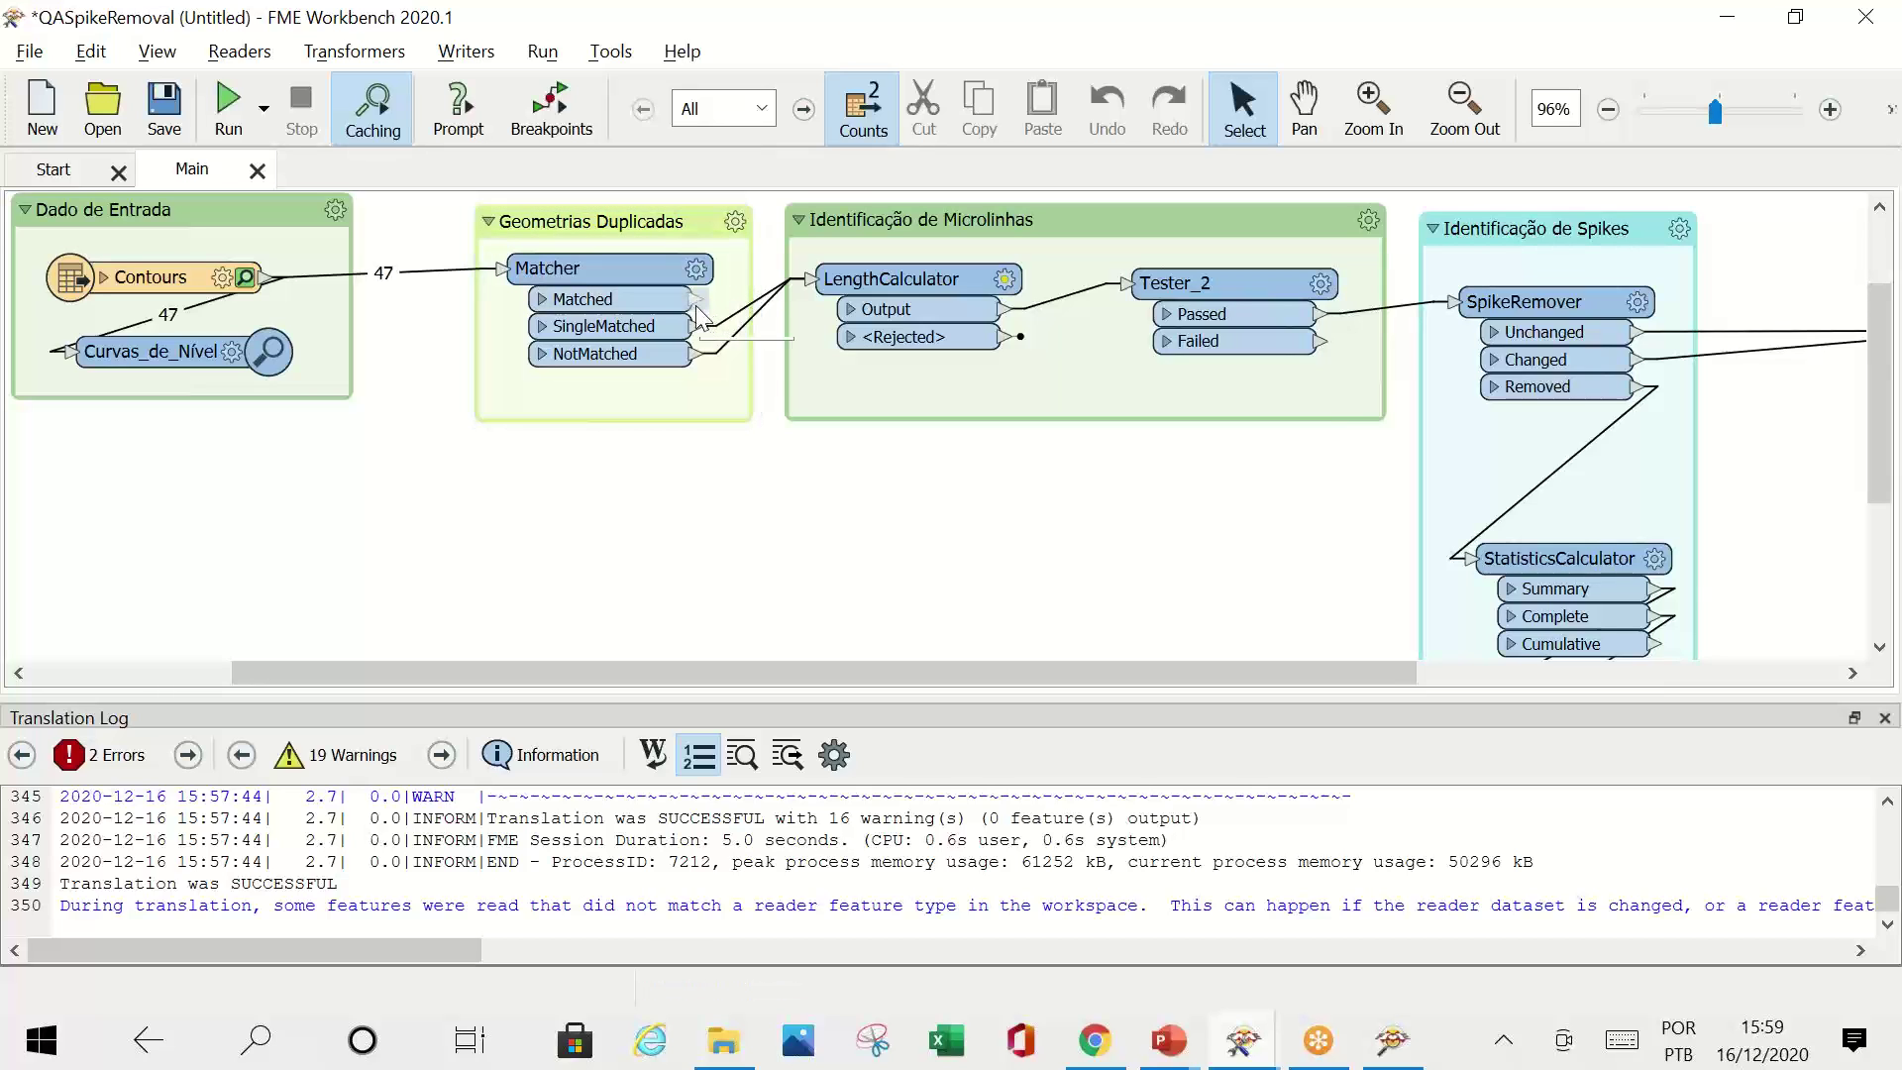
right_click(678, 521)
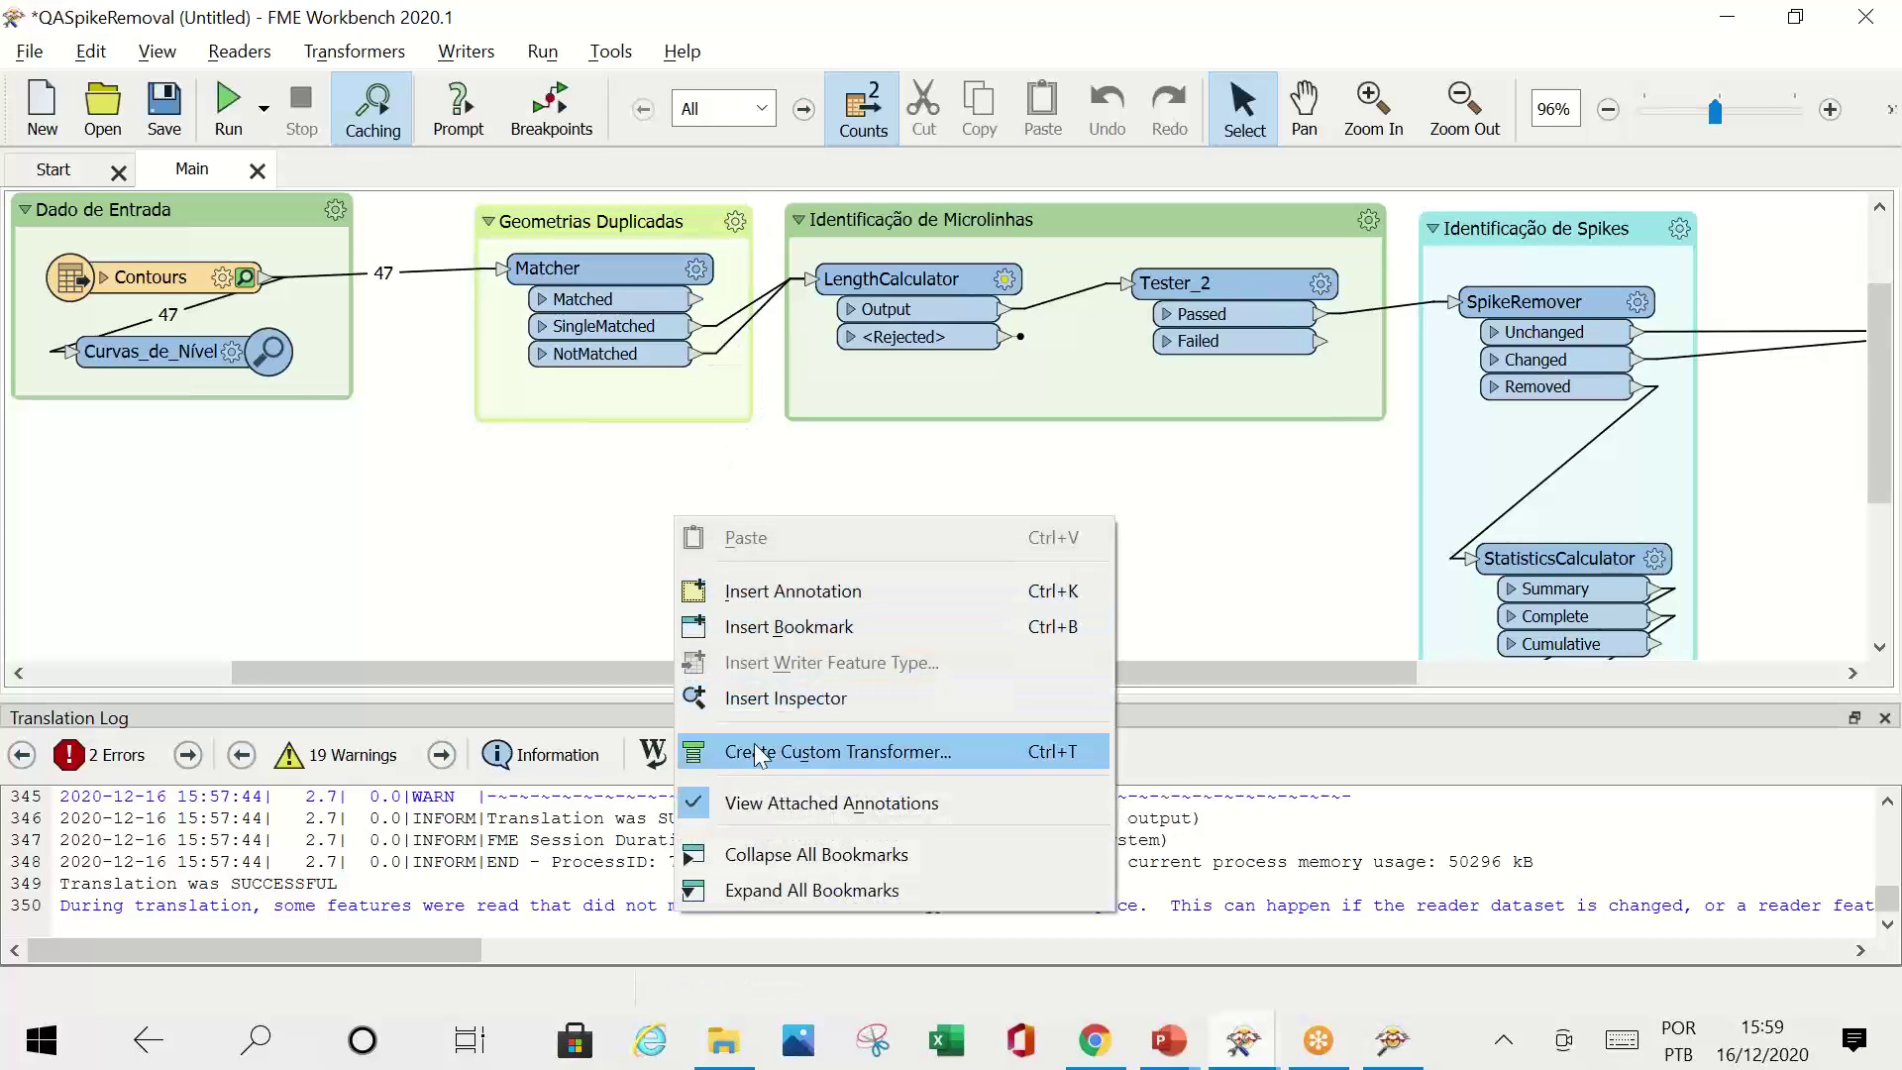
left_click(544, 595)
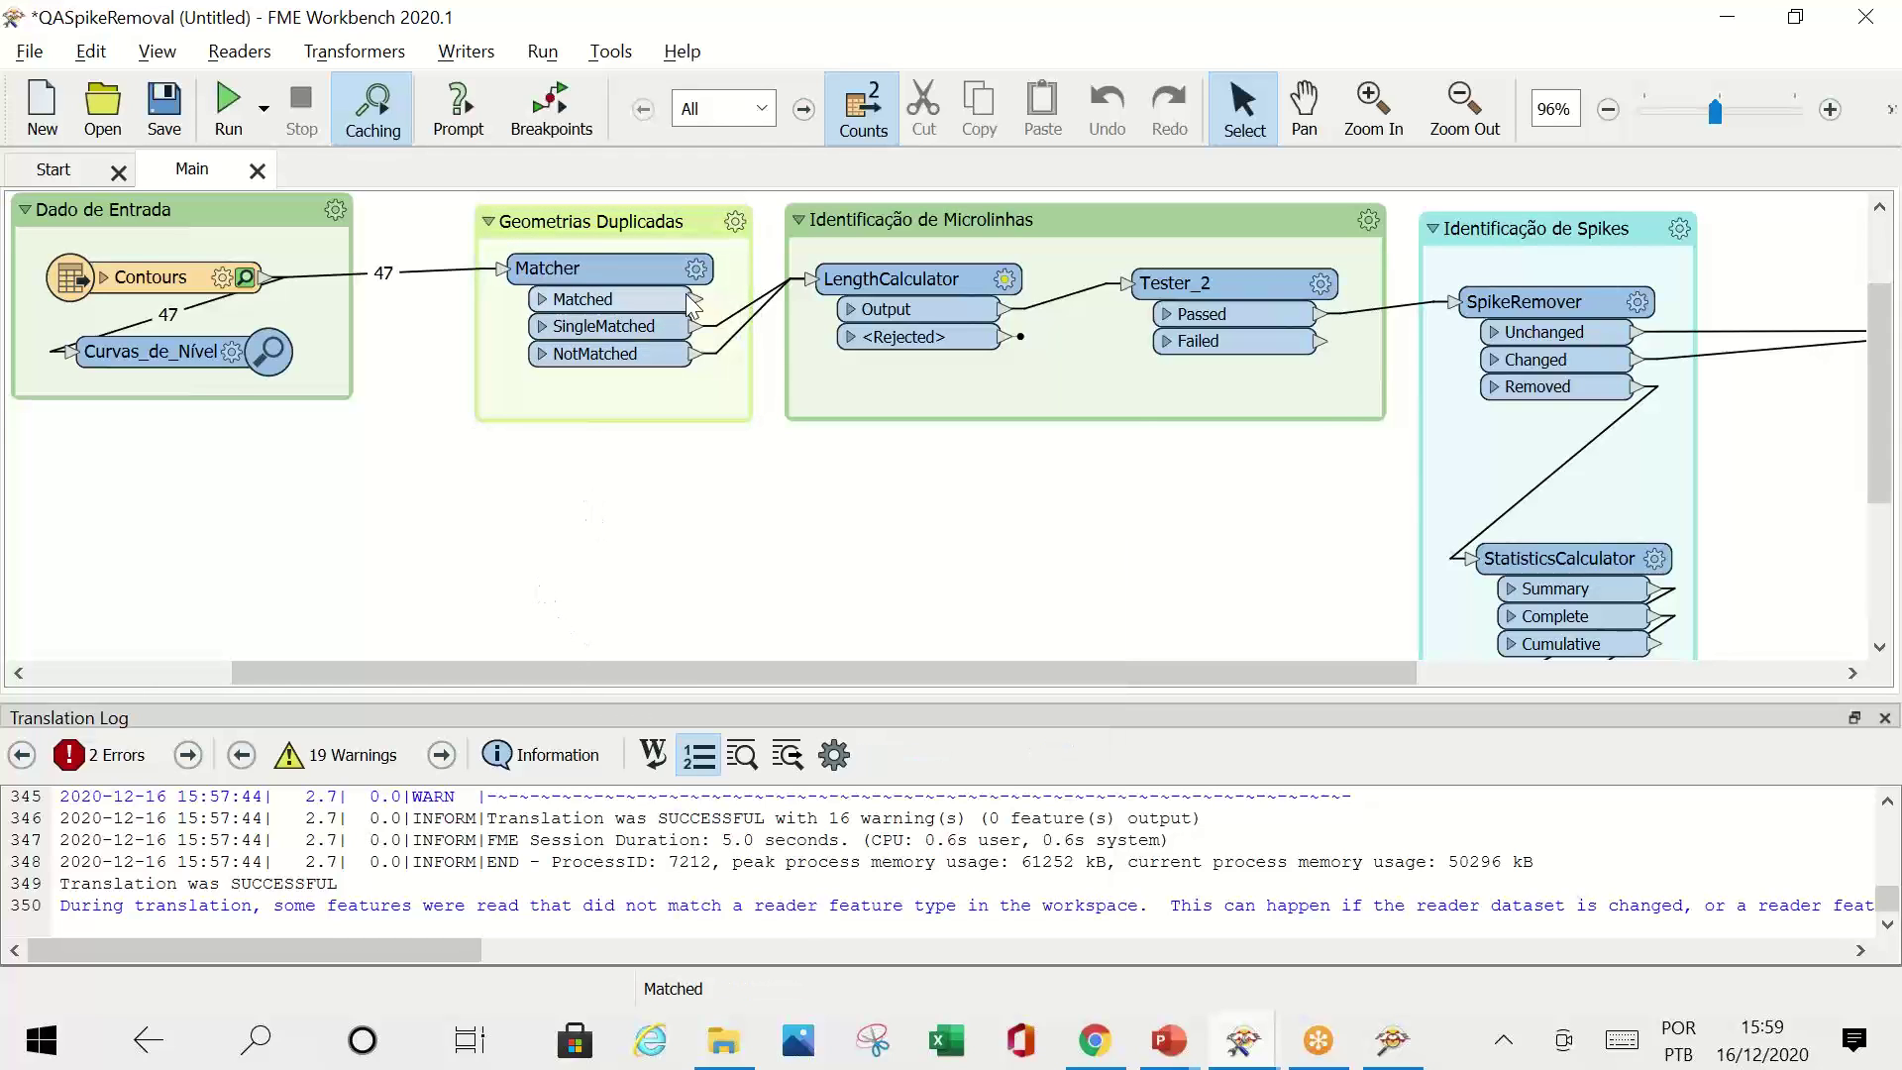
left_click(682, 401)
left_click(721, 551)
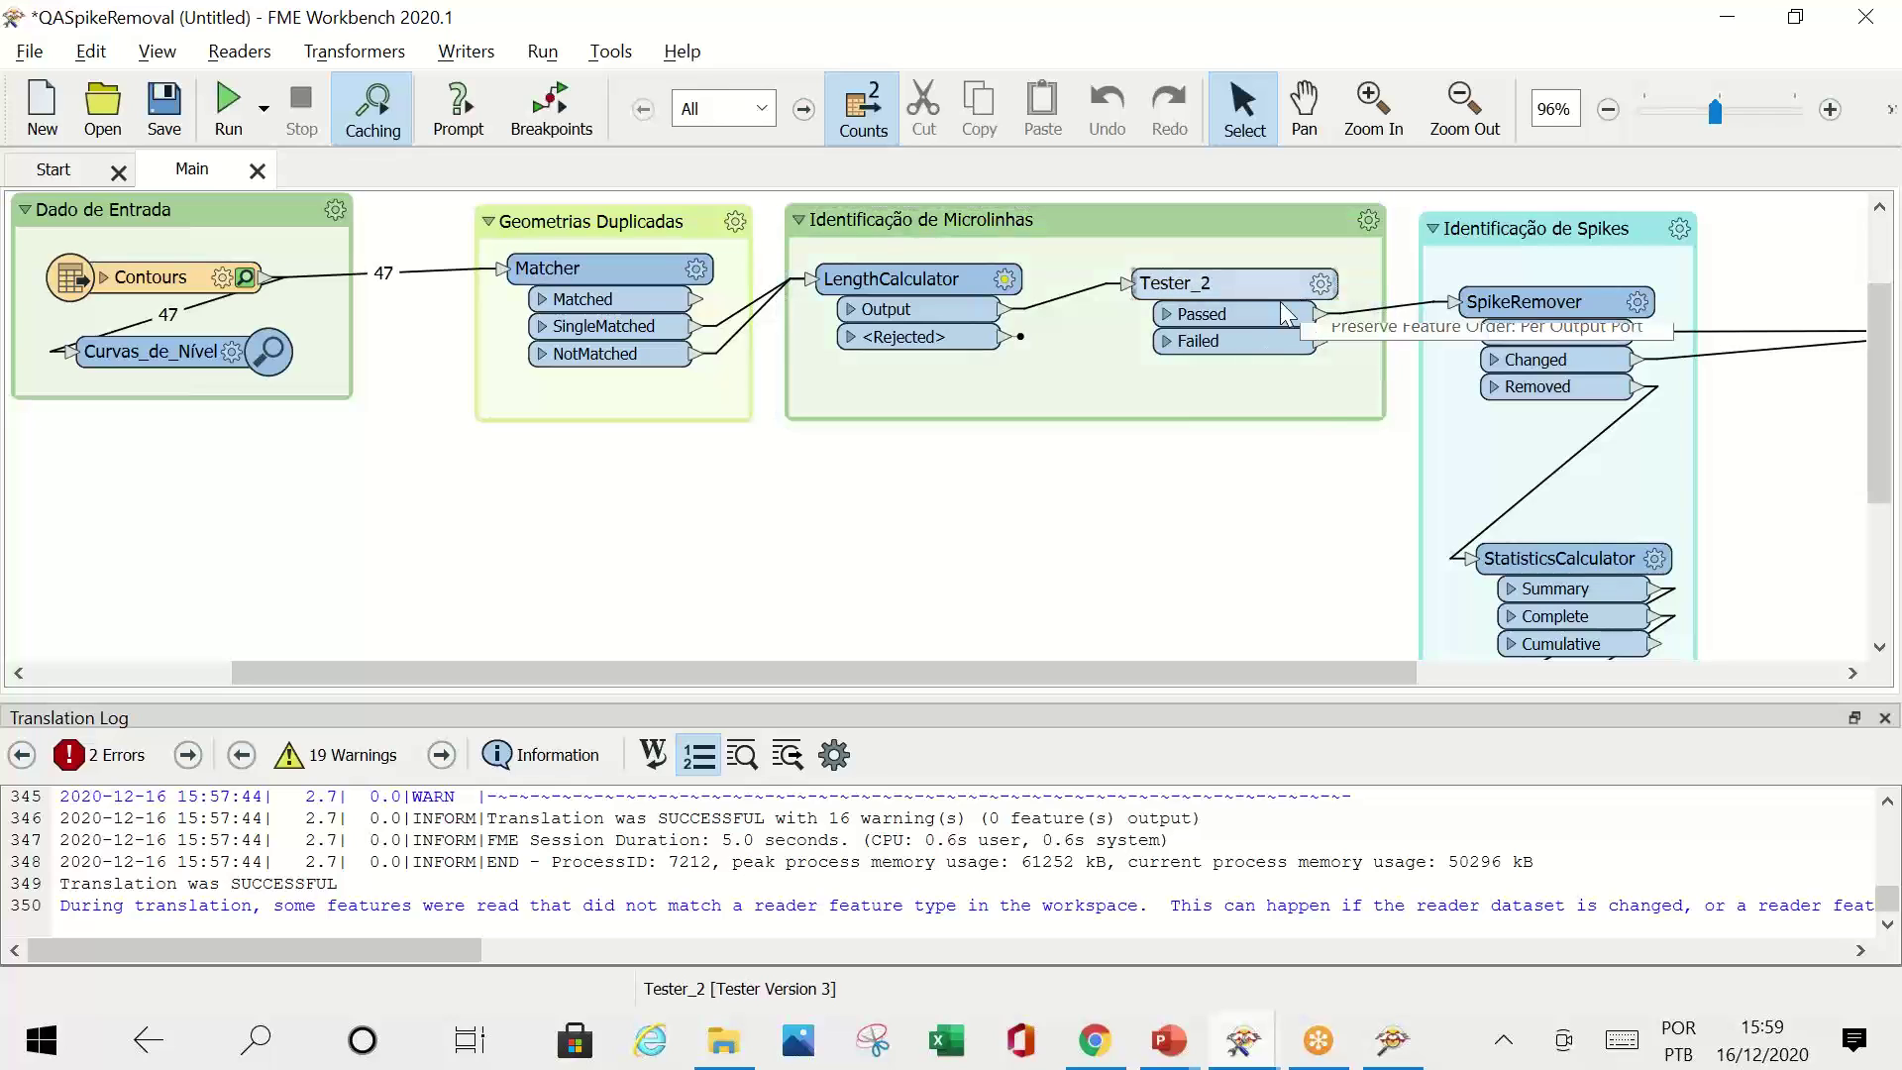
Step: Review the LengthCalculator's parameters and accept length dimension 2, multiplier 1 and length attribute _length
left_click(1006, 282)
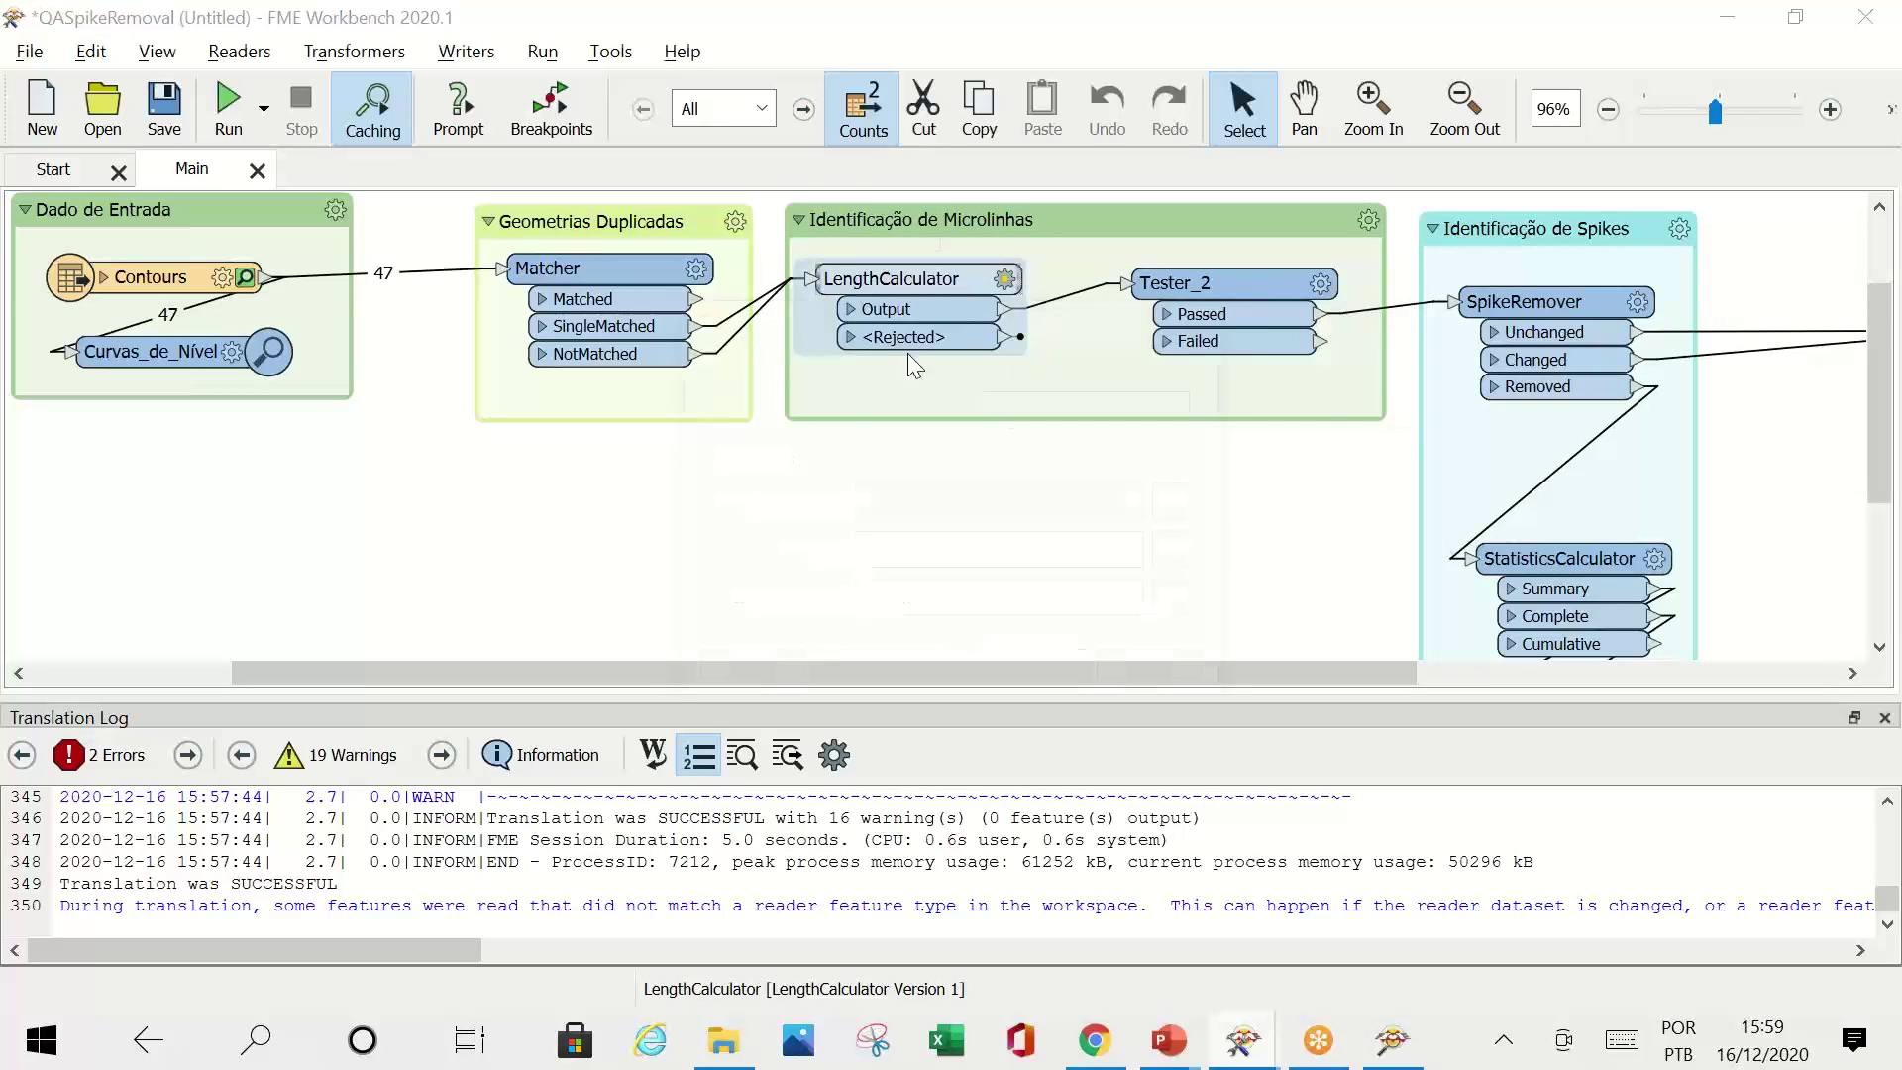
left_click(883, 497)
left_click(945, 604)
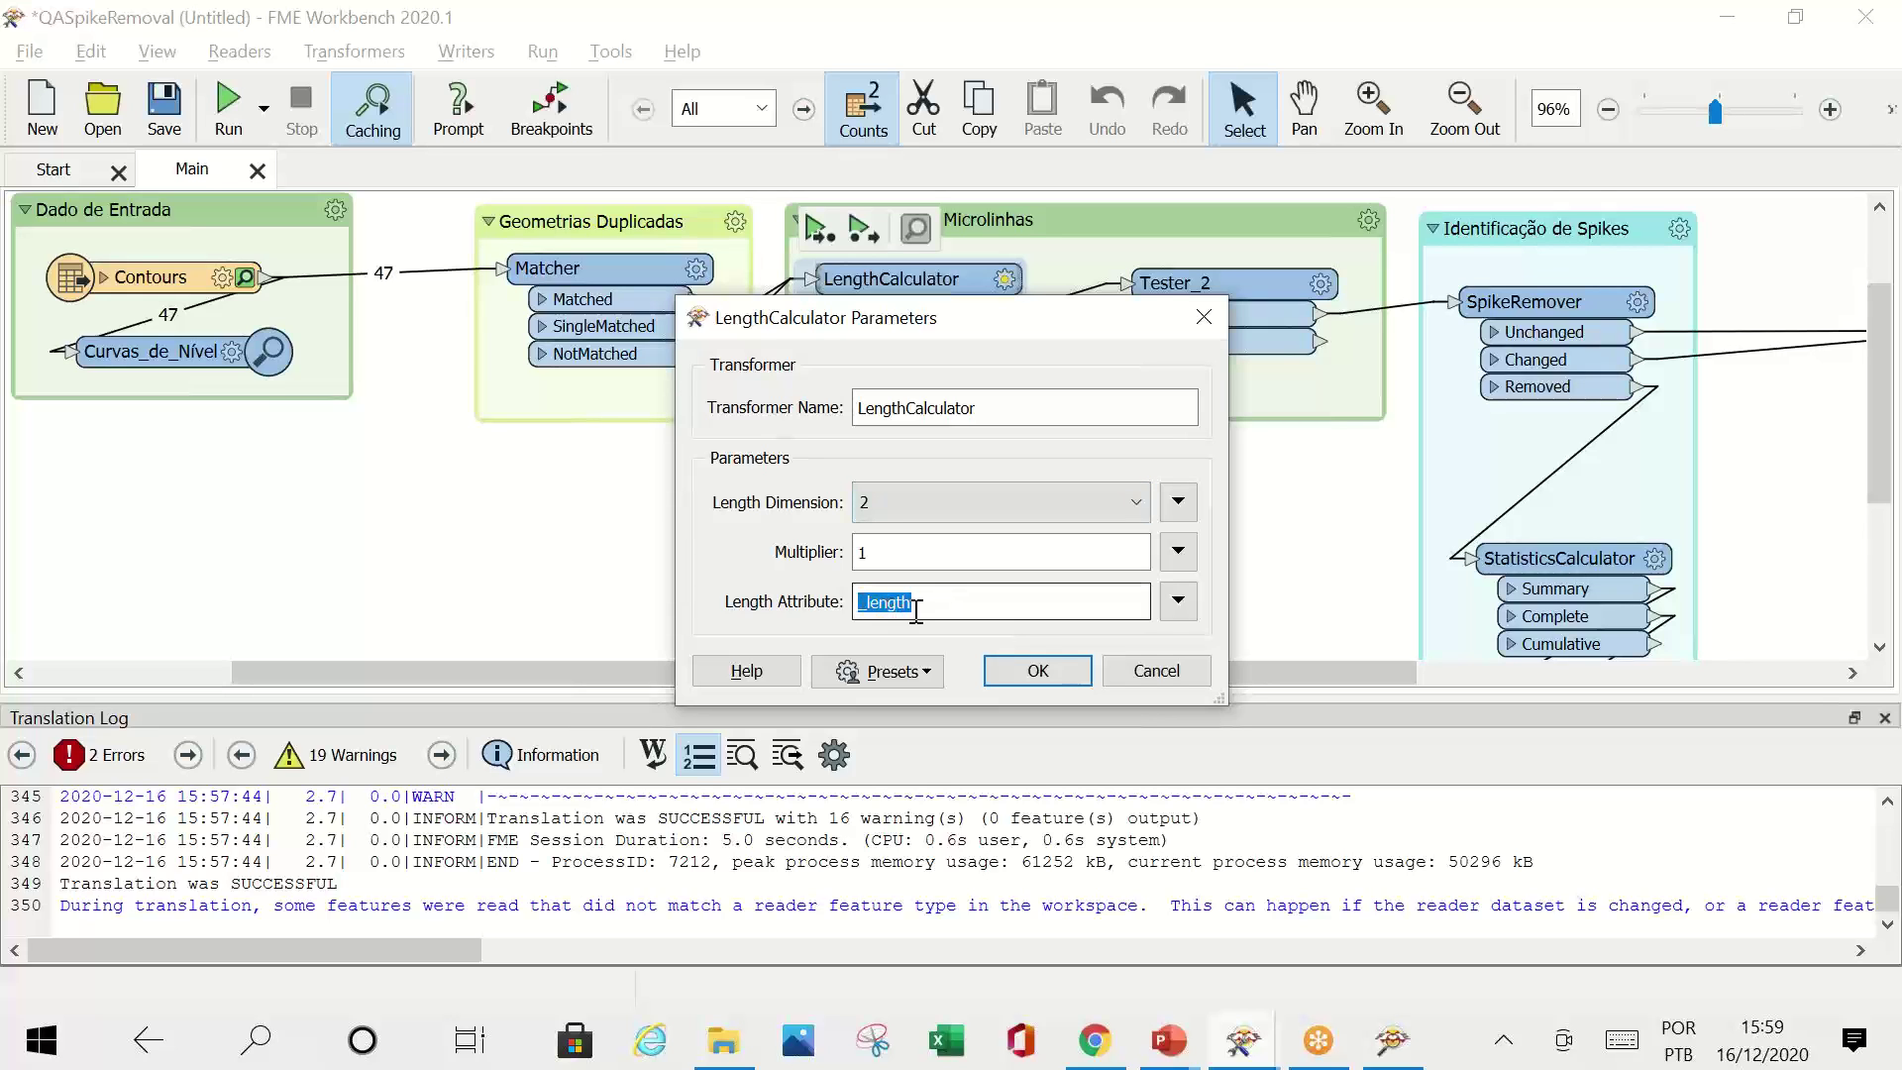
left_click(934, 596)
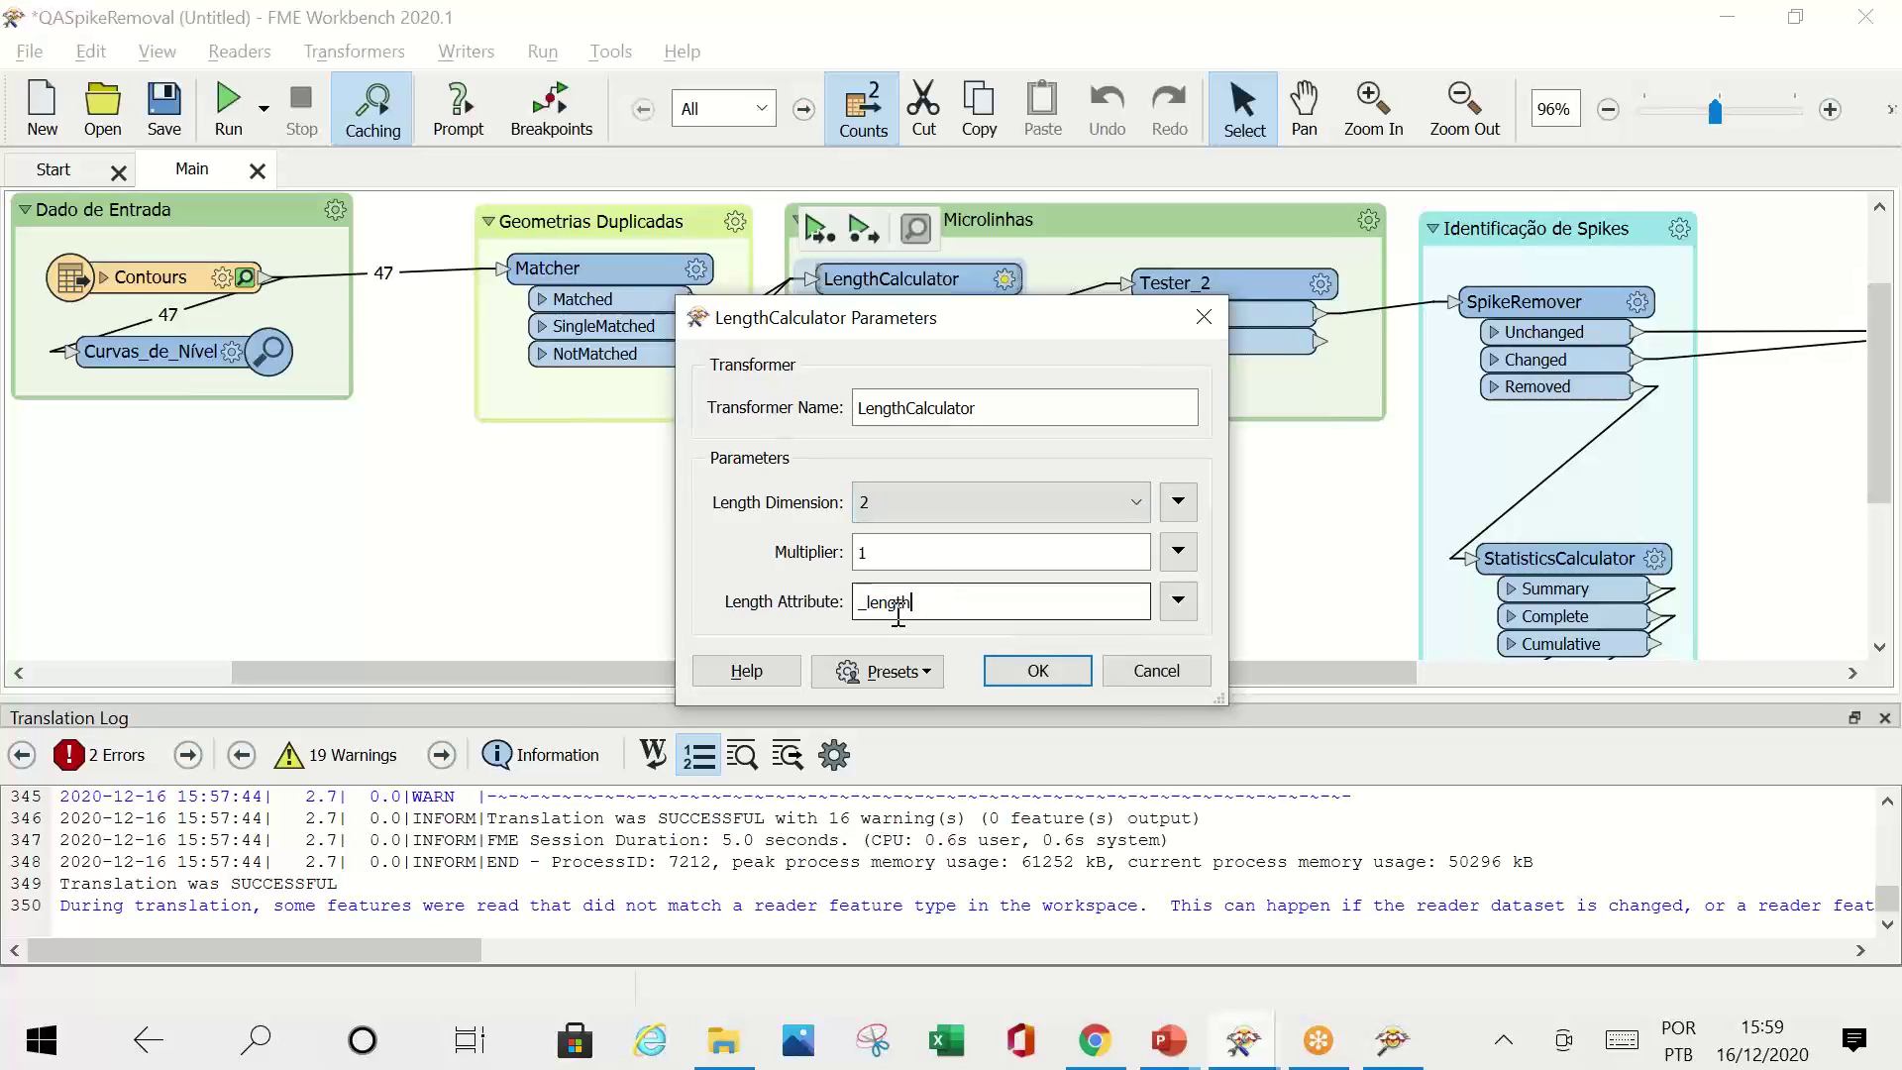
left_click(1017, 672)
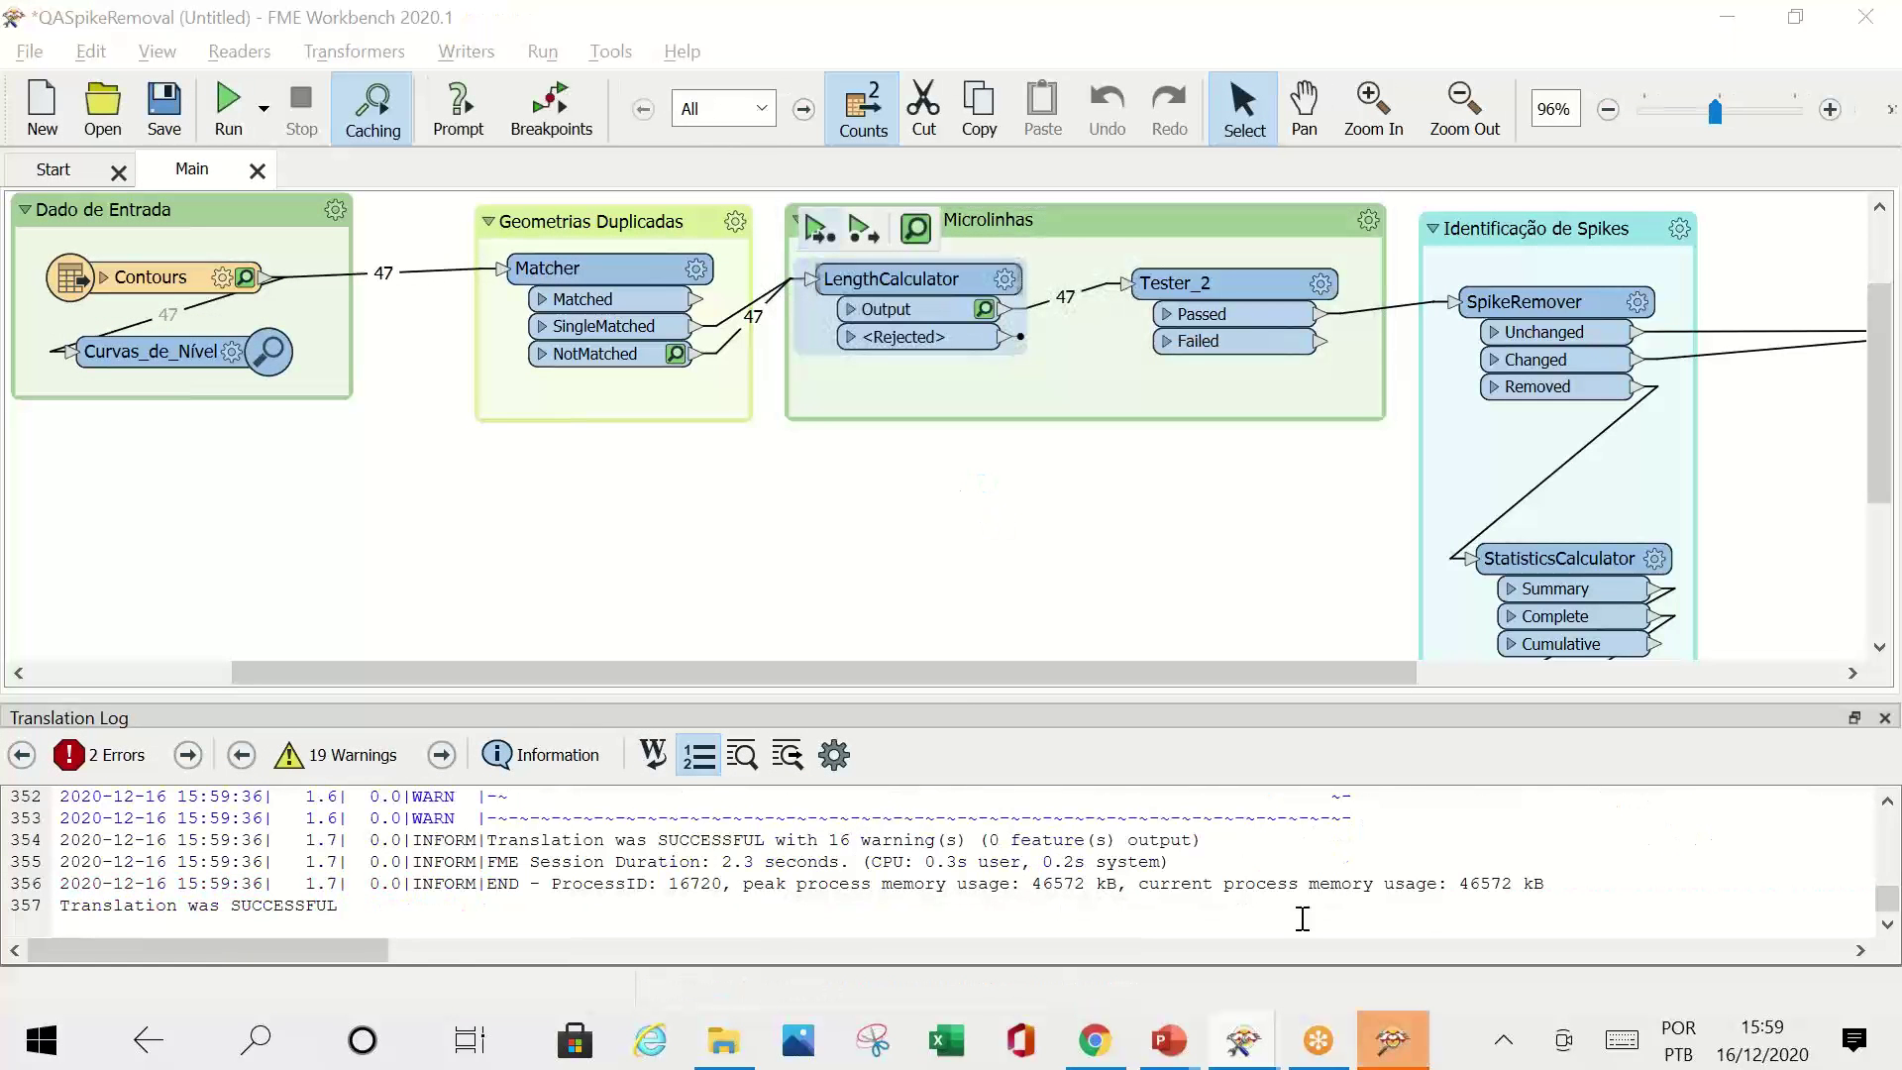
Step: Switch to FME Data Inspector and select rows 2 to 4 of the LengthCalculator output one by one to inspect their _length values
left_click(1367, 1045)
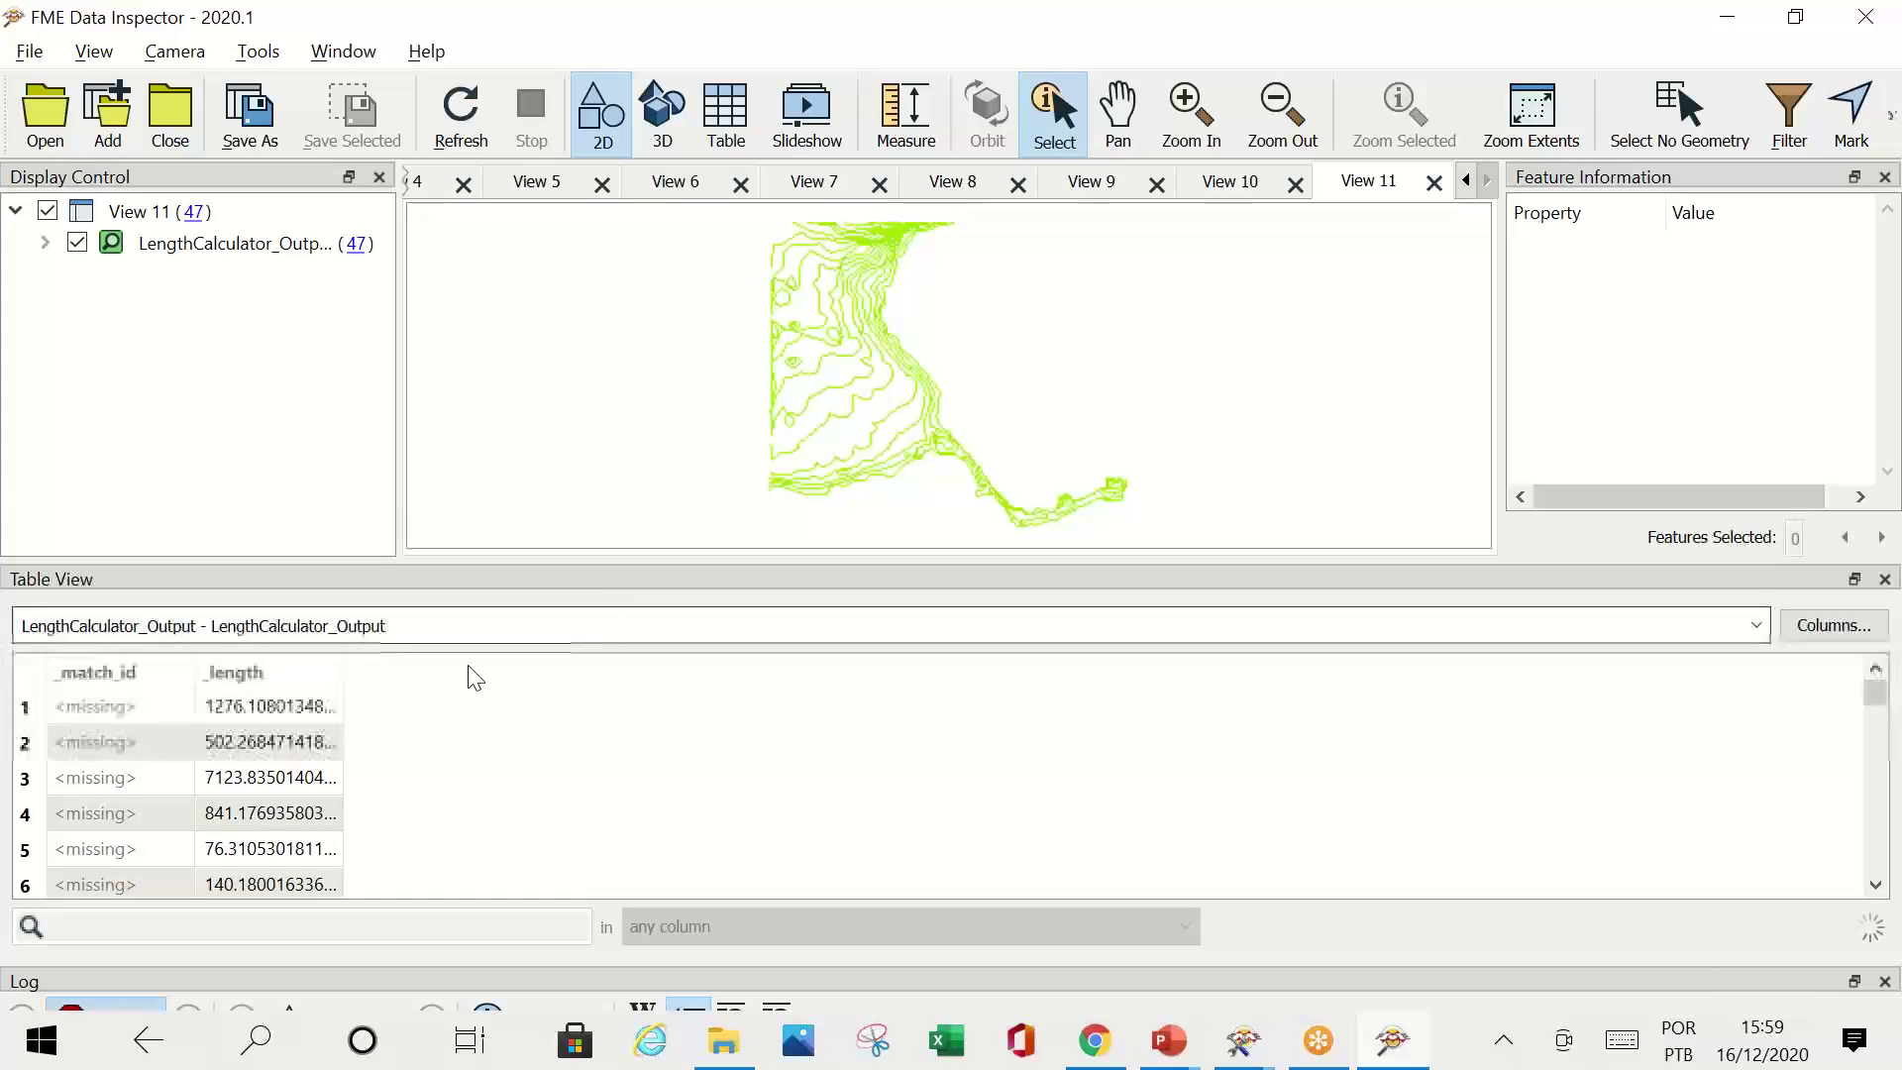
left_click(228, 748)
left_click(238, 781)
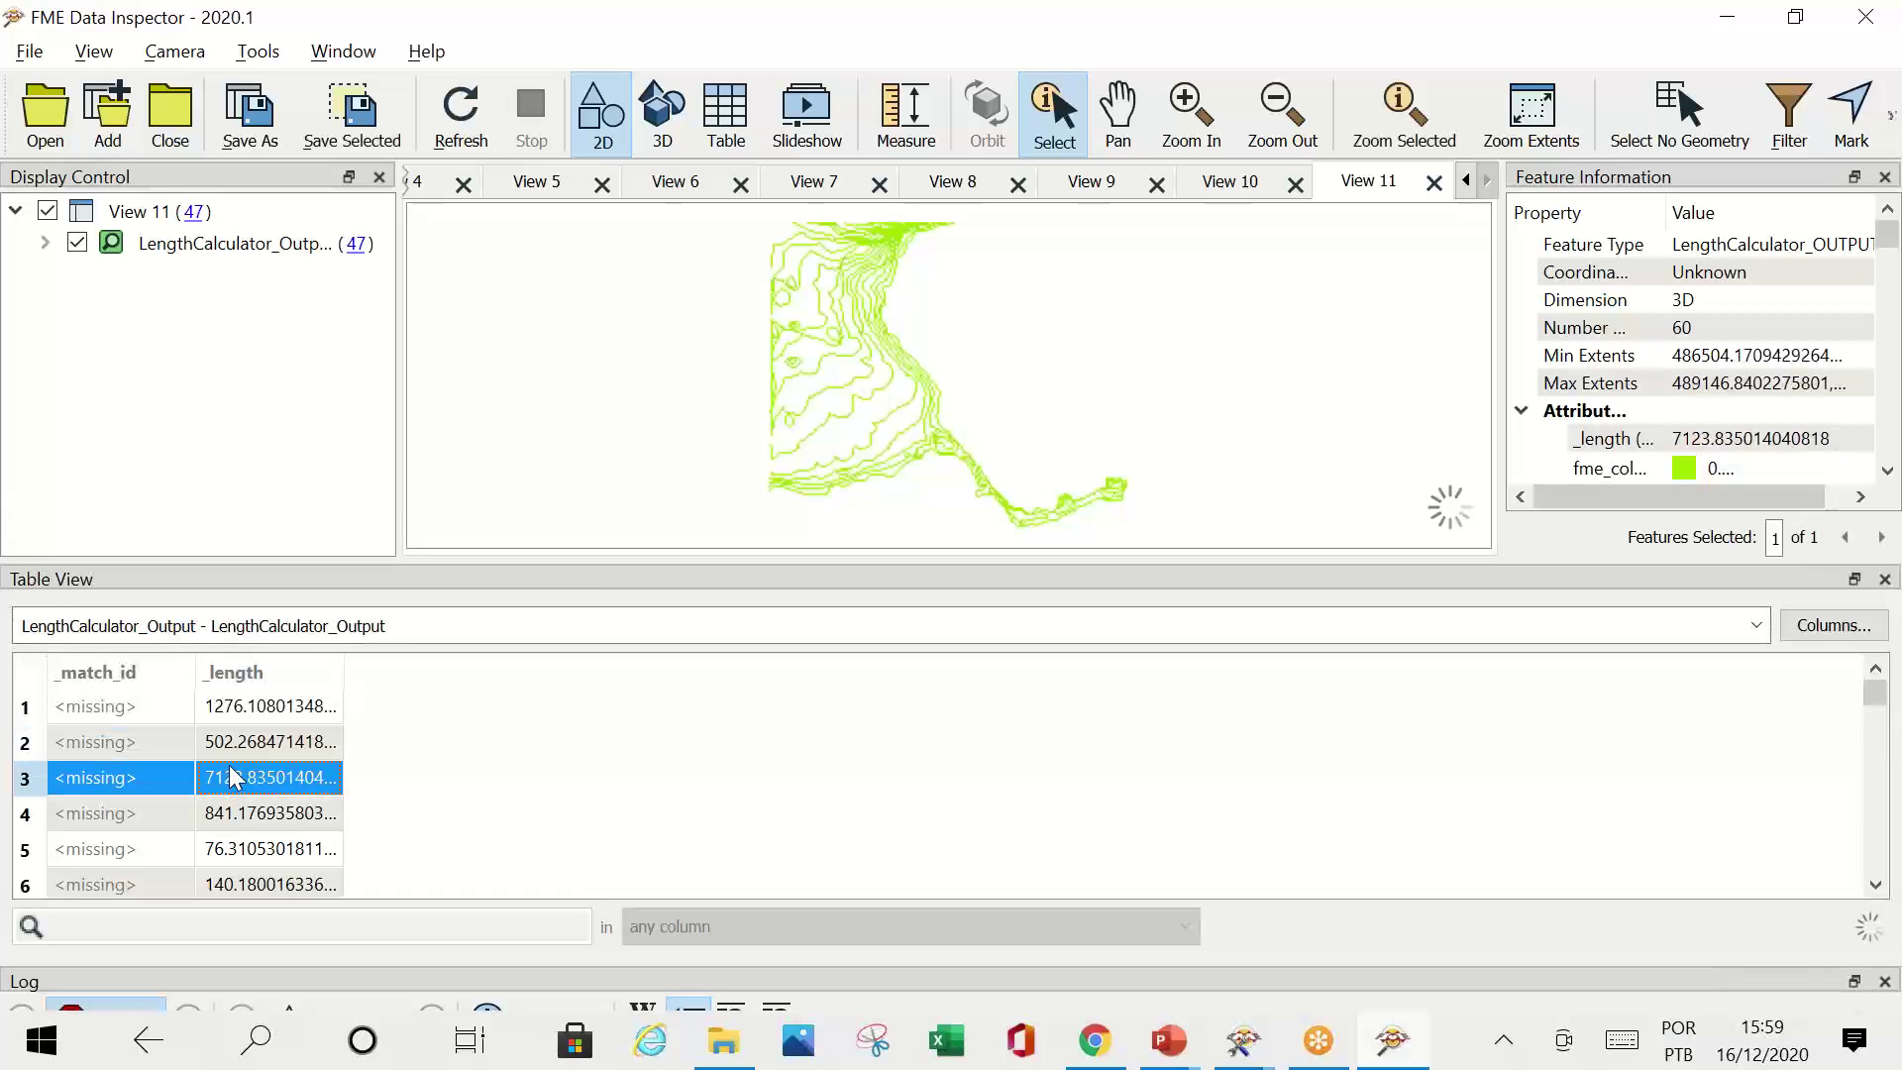
left_click(241, 817)
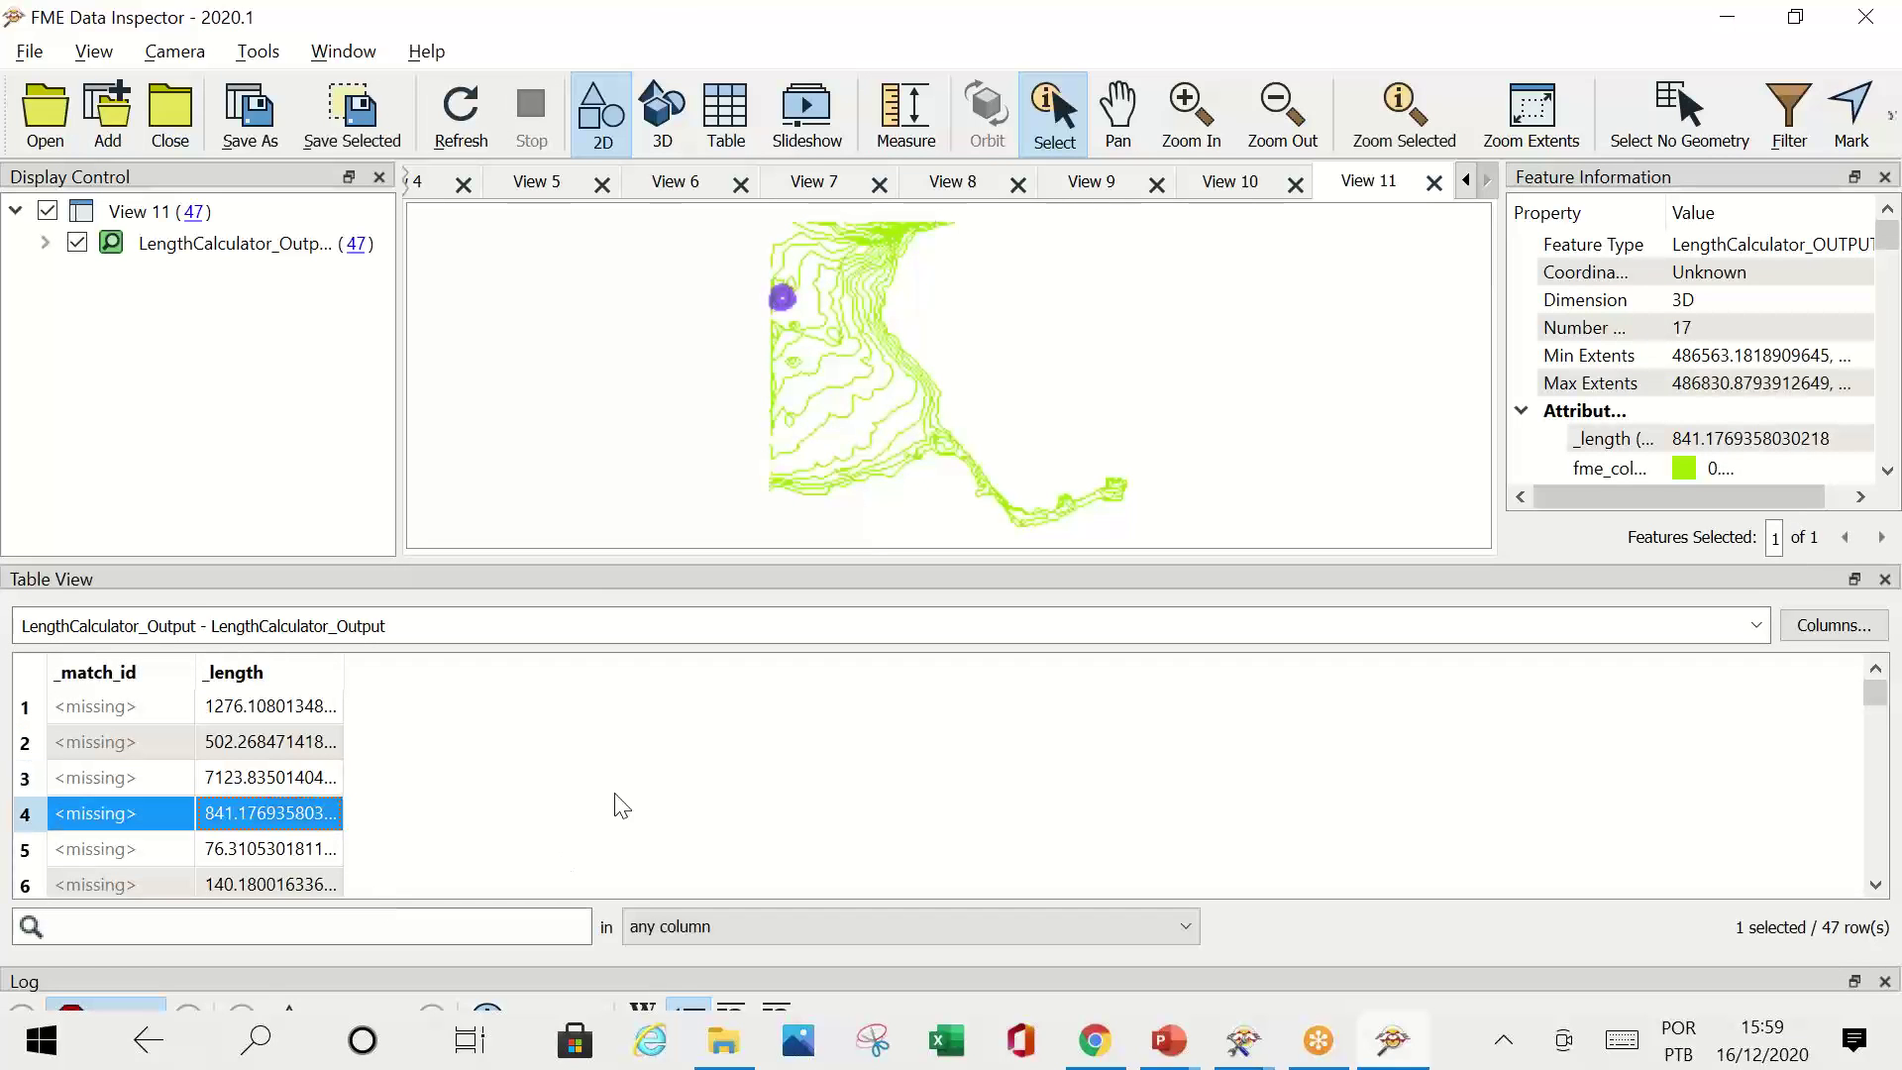
Step: Switch to FME Workbench, review Tester_2's test clause _length <= 10 and accept its parameters
key("alt+Tab")
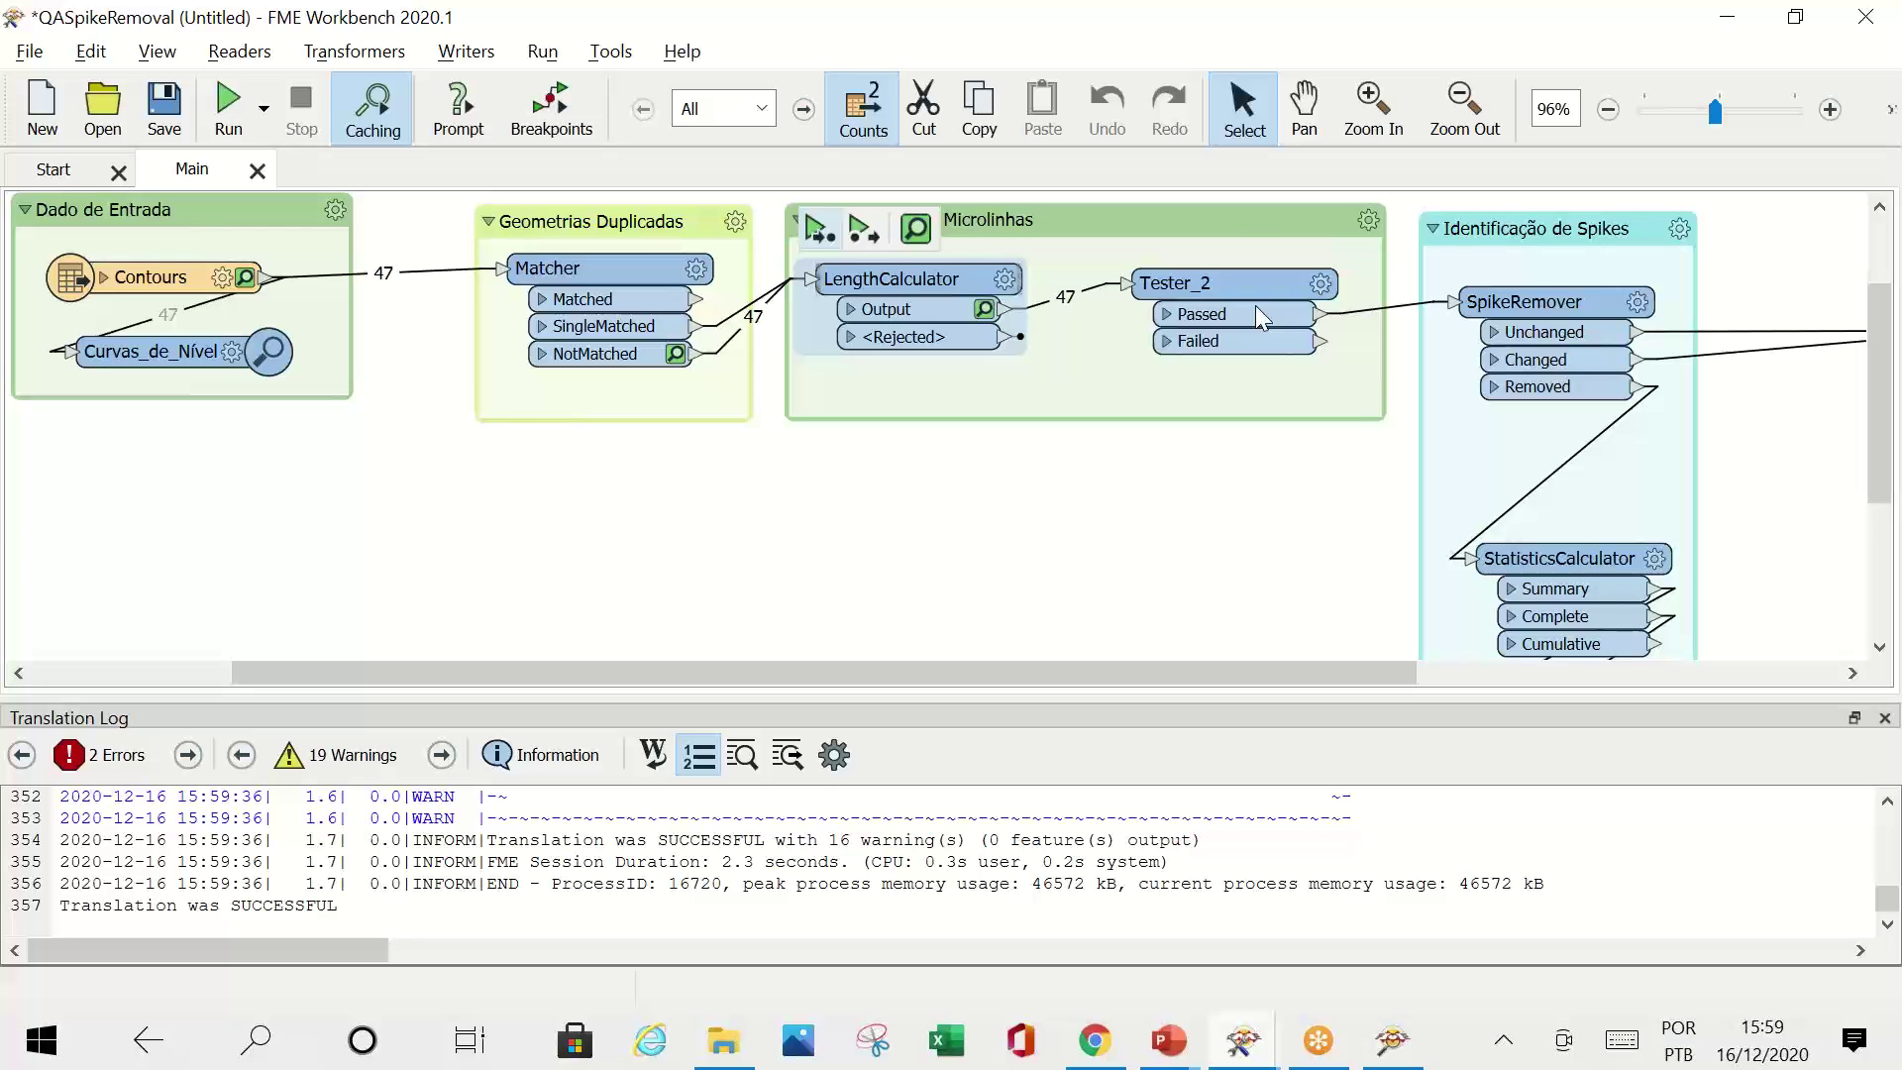
left_click(1310, 297)
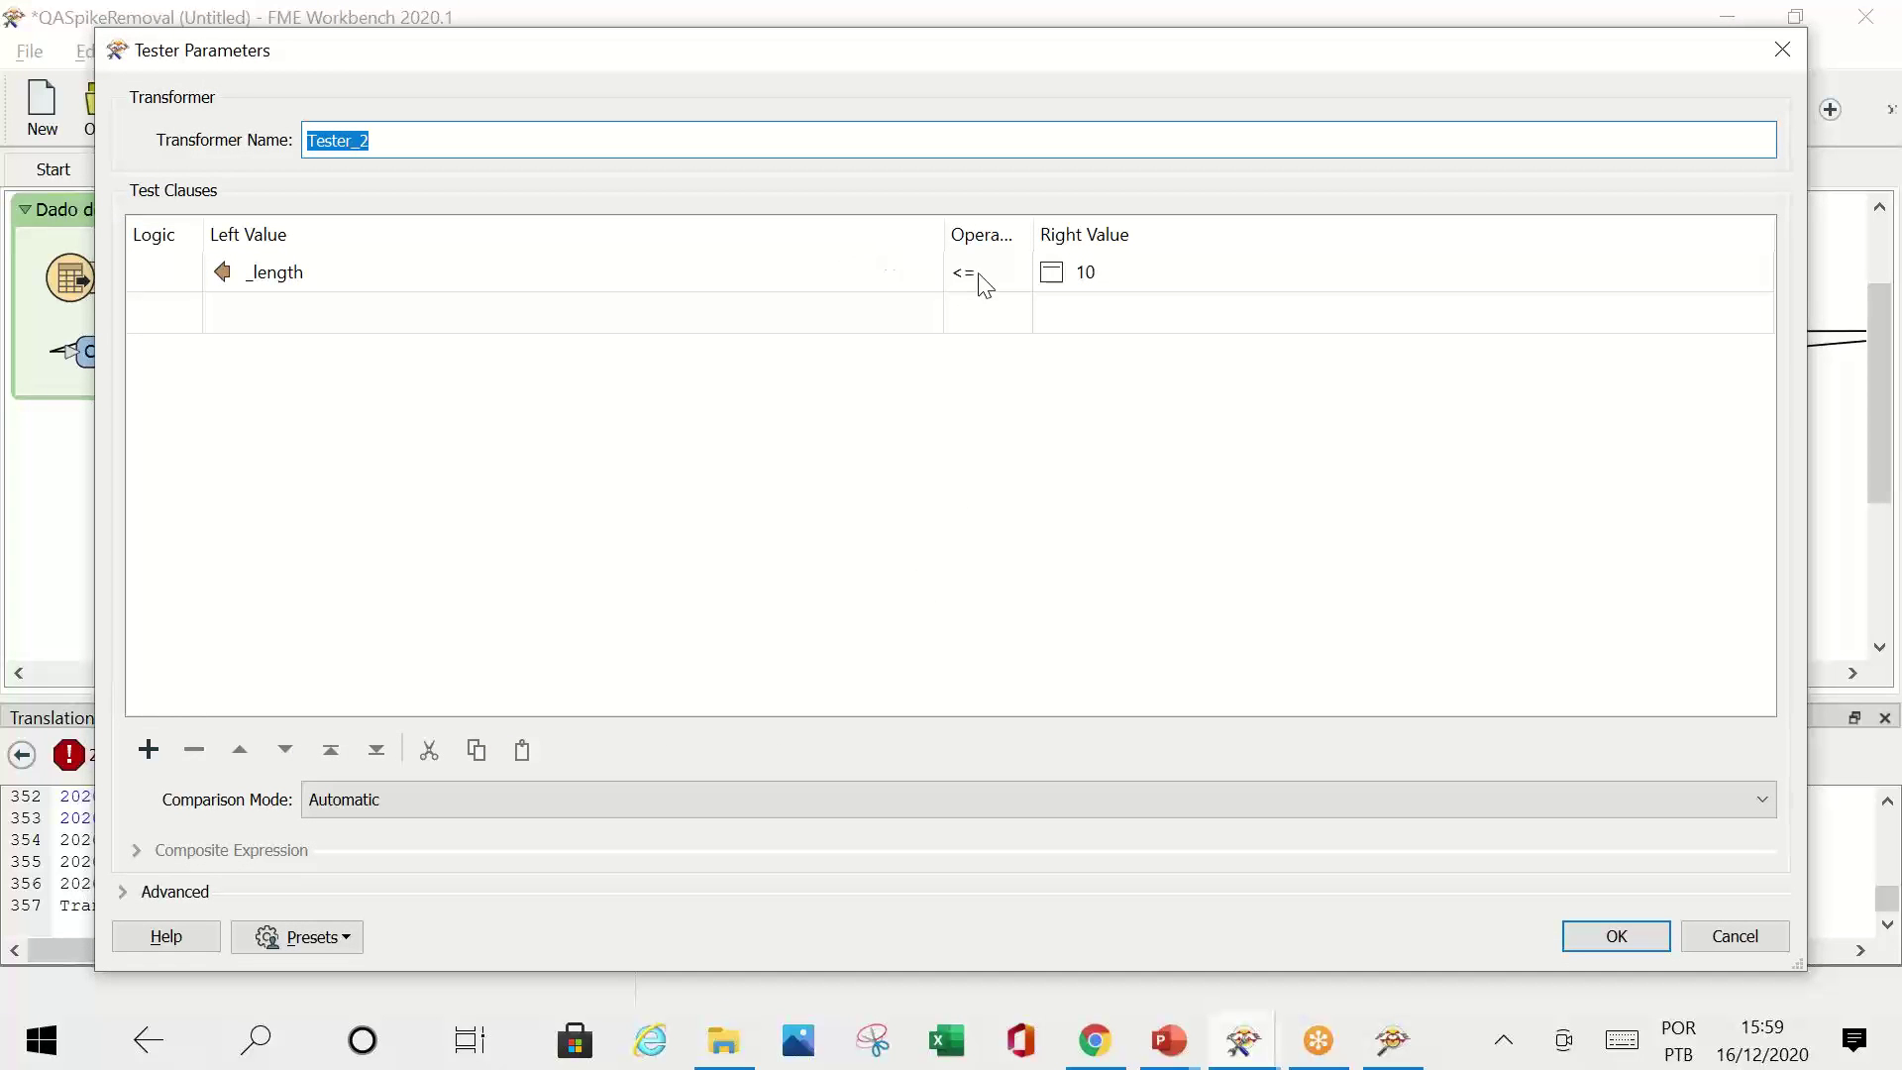
left_click(1109, 275)
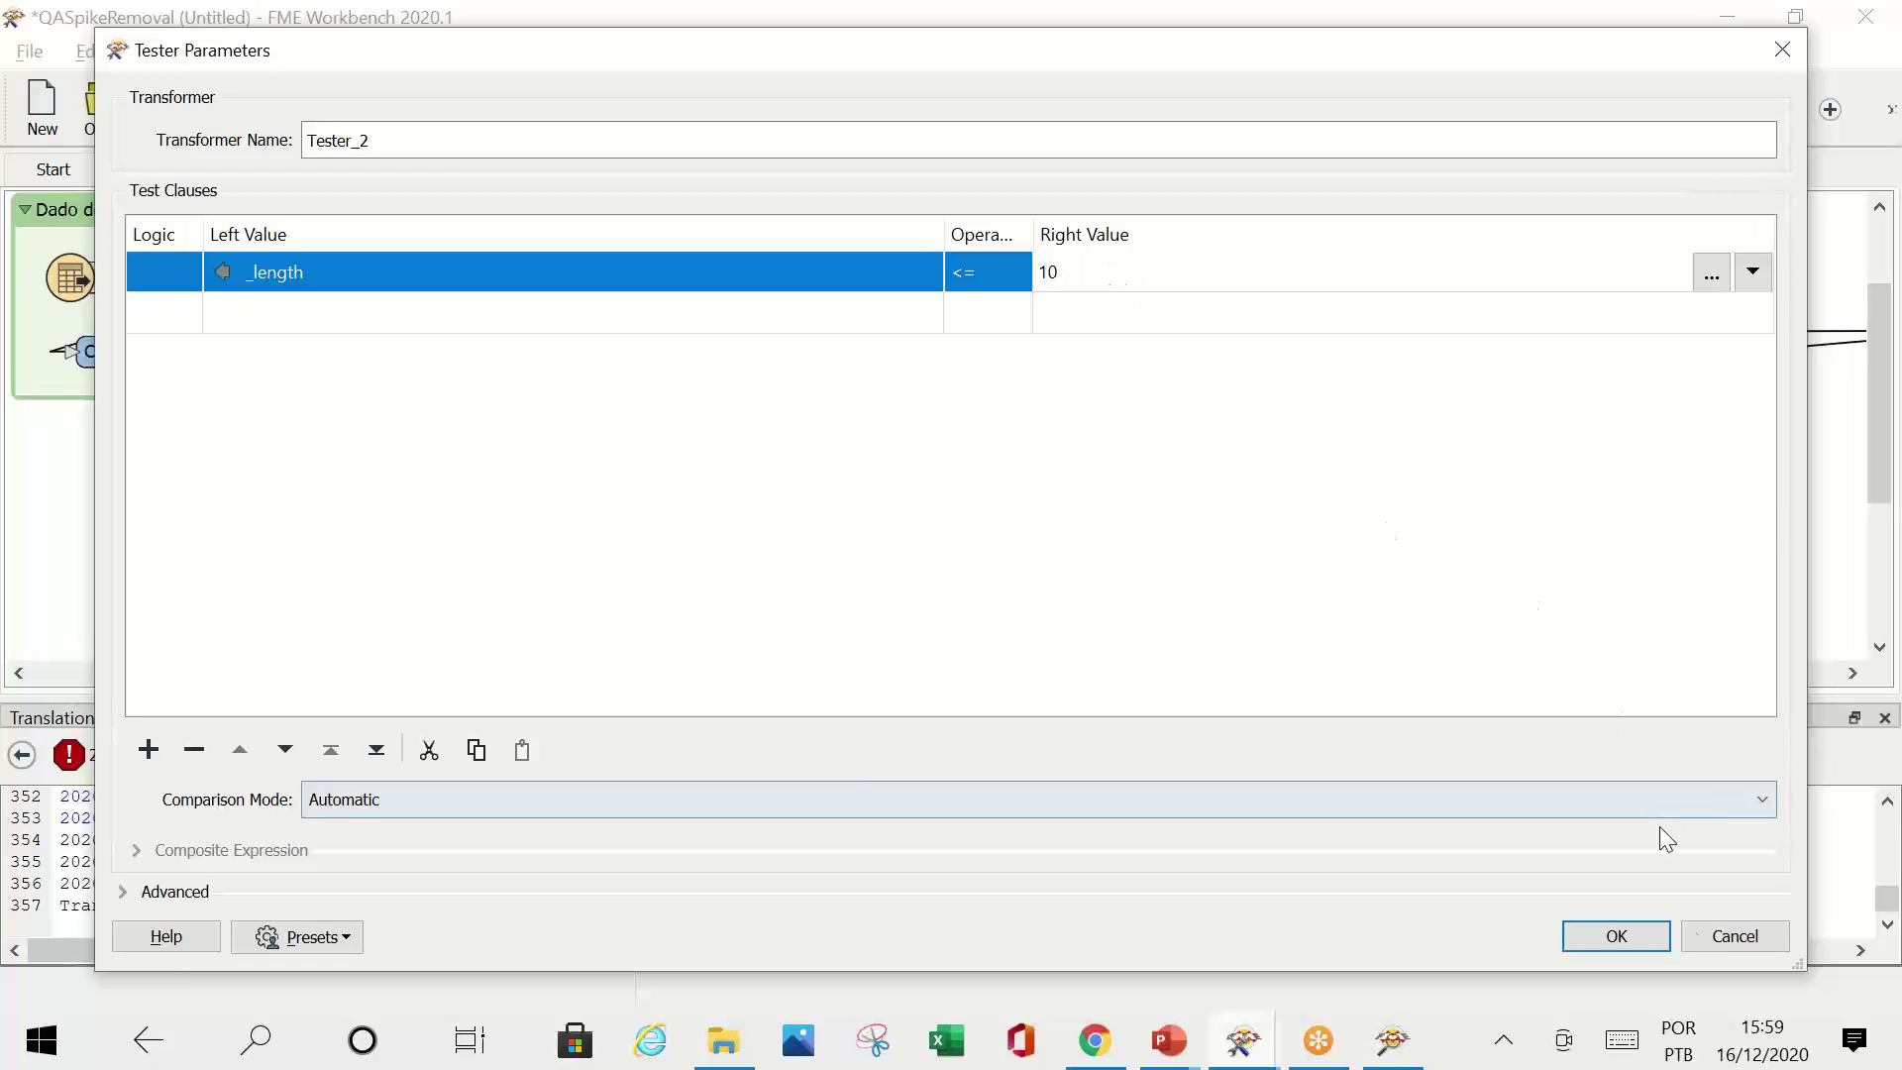
left_click(1616, 936)
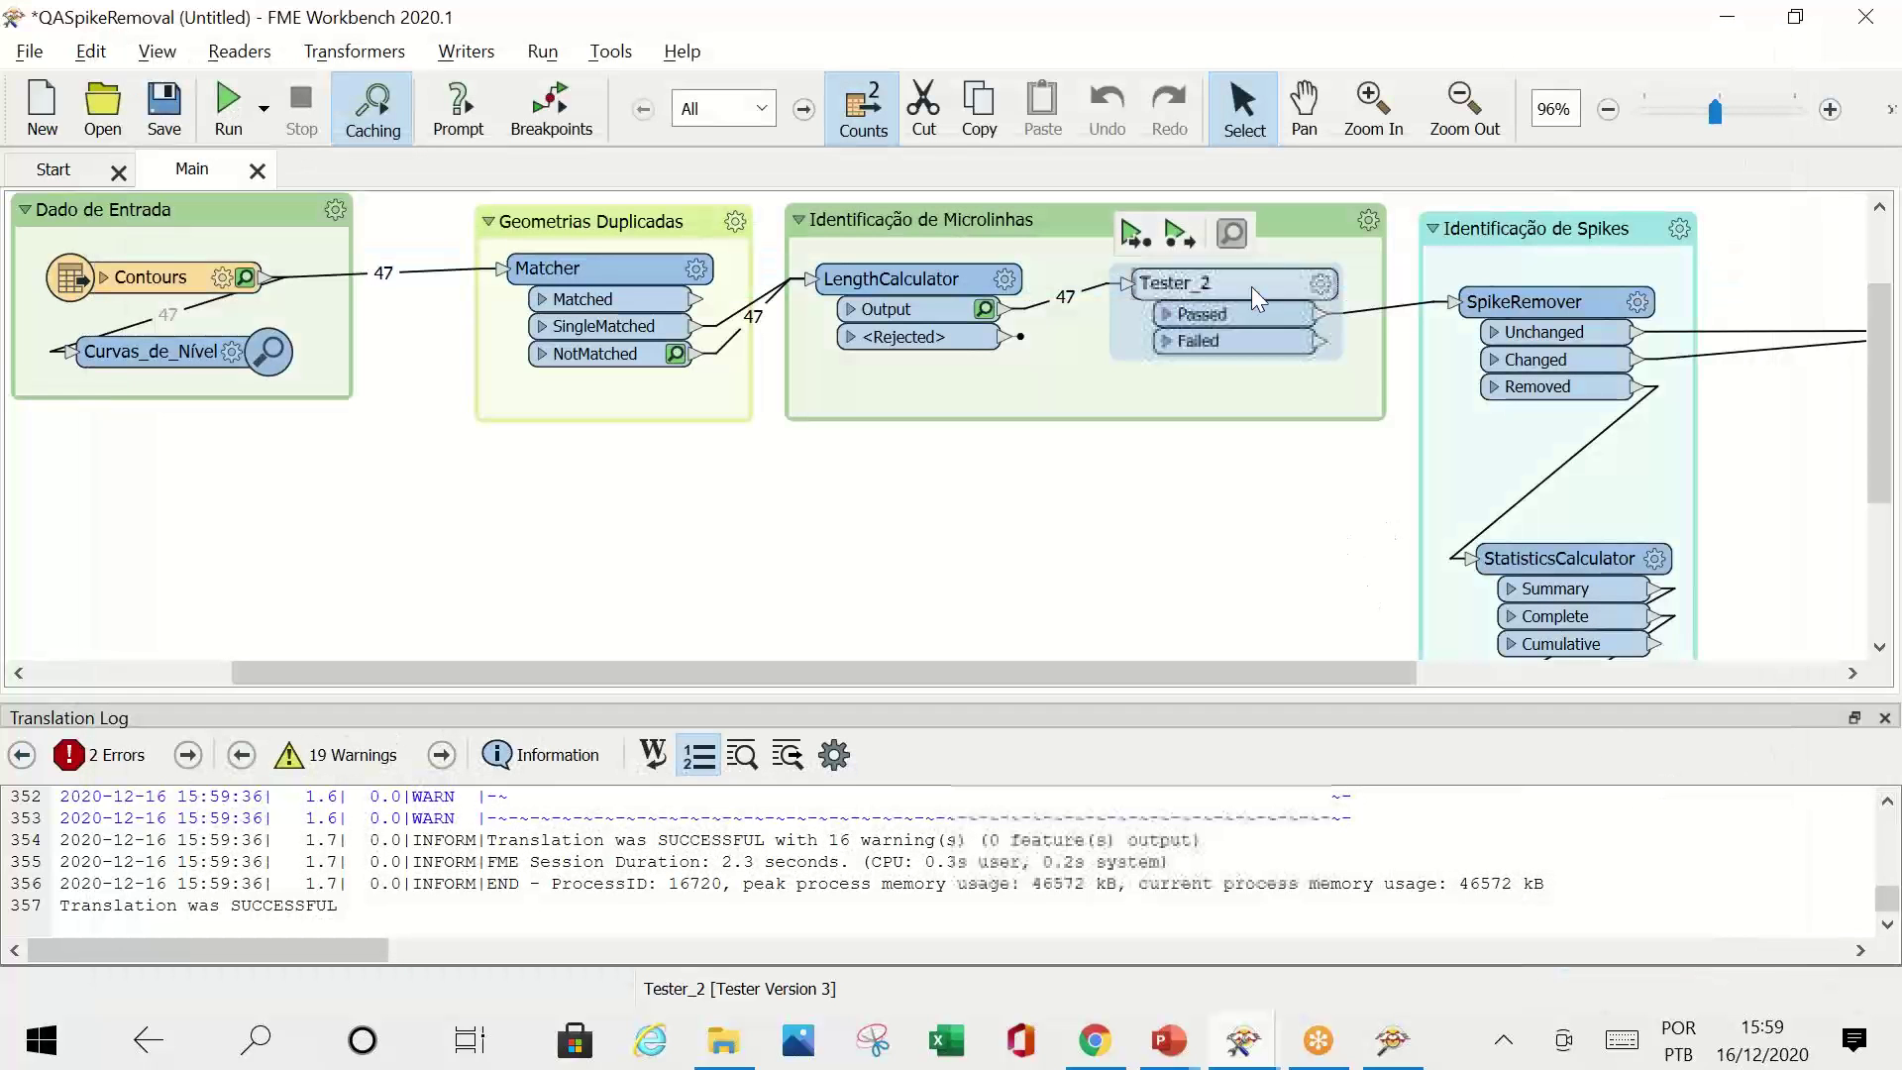
Step: Run the workspace up to Tester_2 in the Identificação de Microlinhas bookmark and bring its output ports into view
mouse_move(1316, 285)
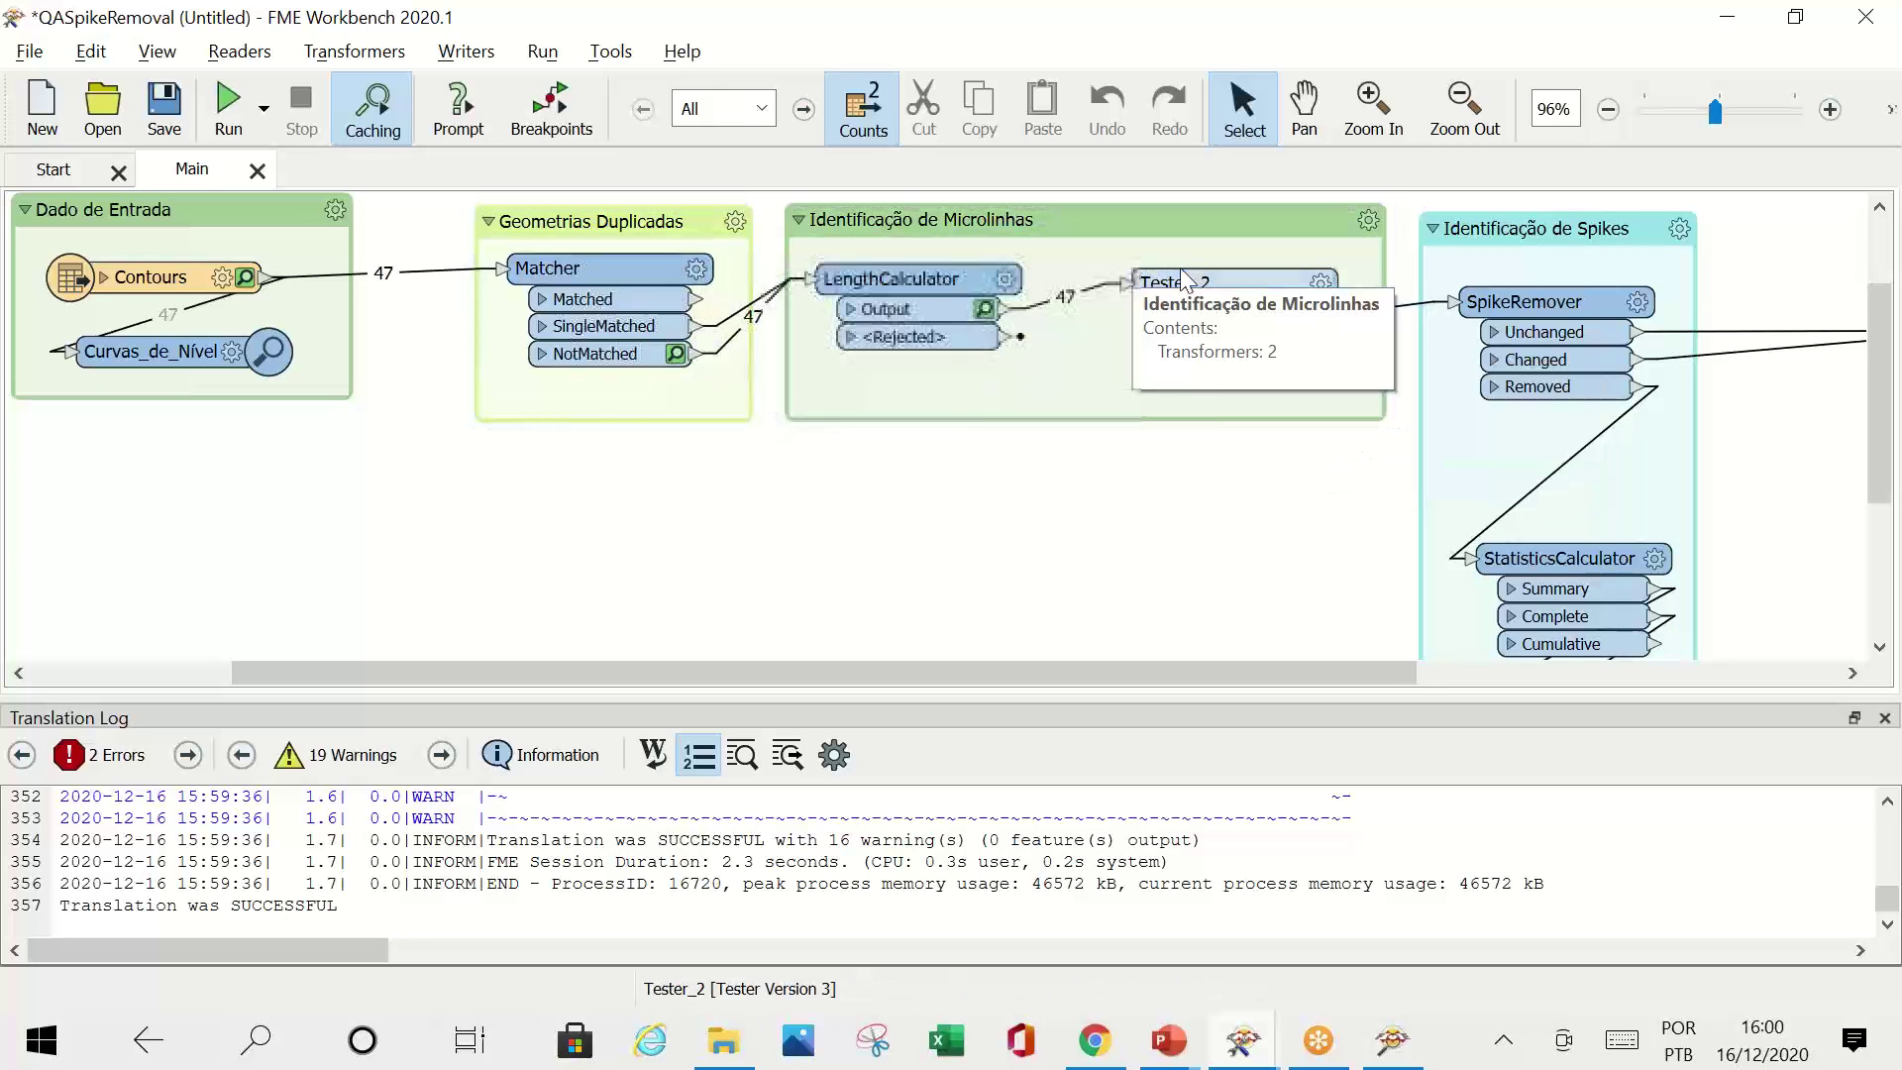
mouse_move(1176, 287)
key("ctrl+r")
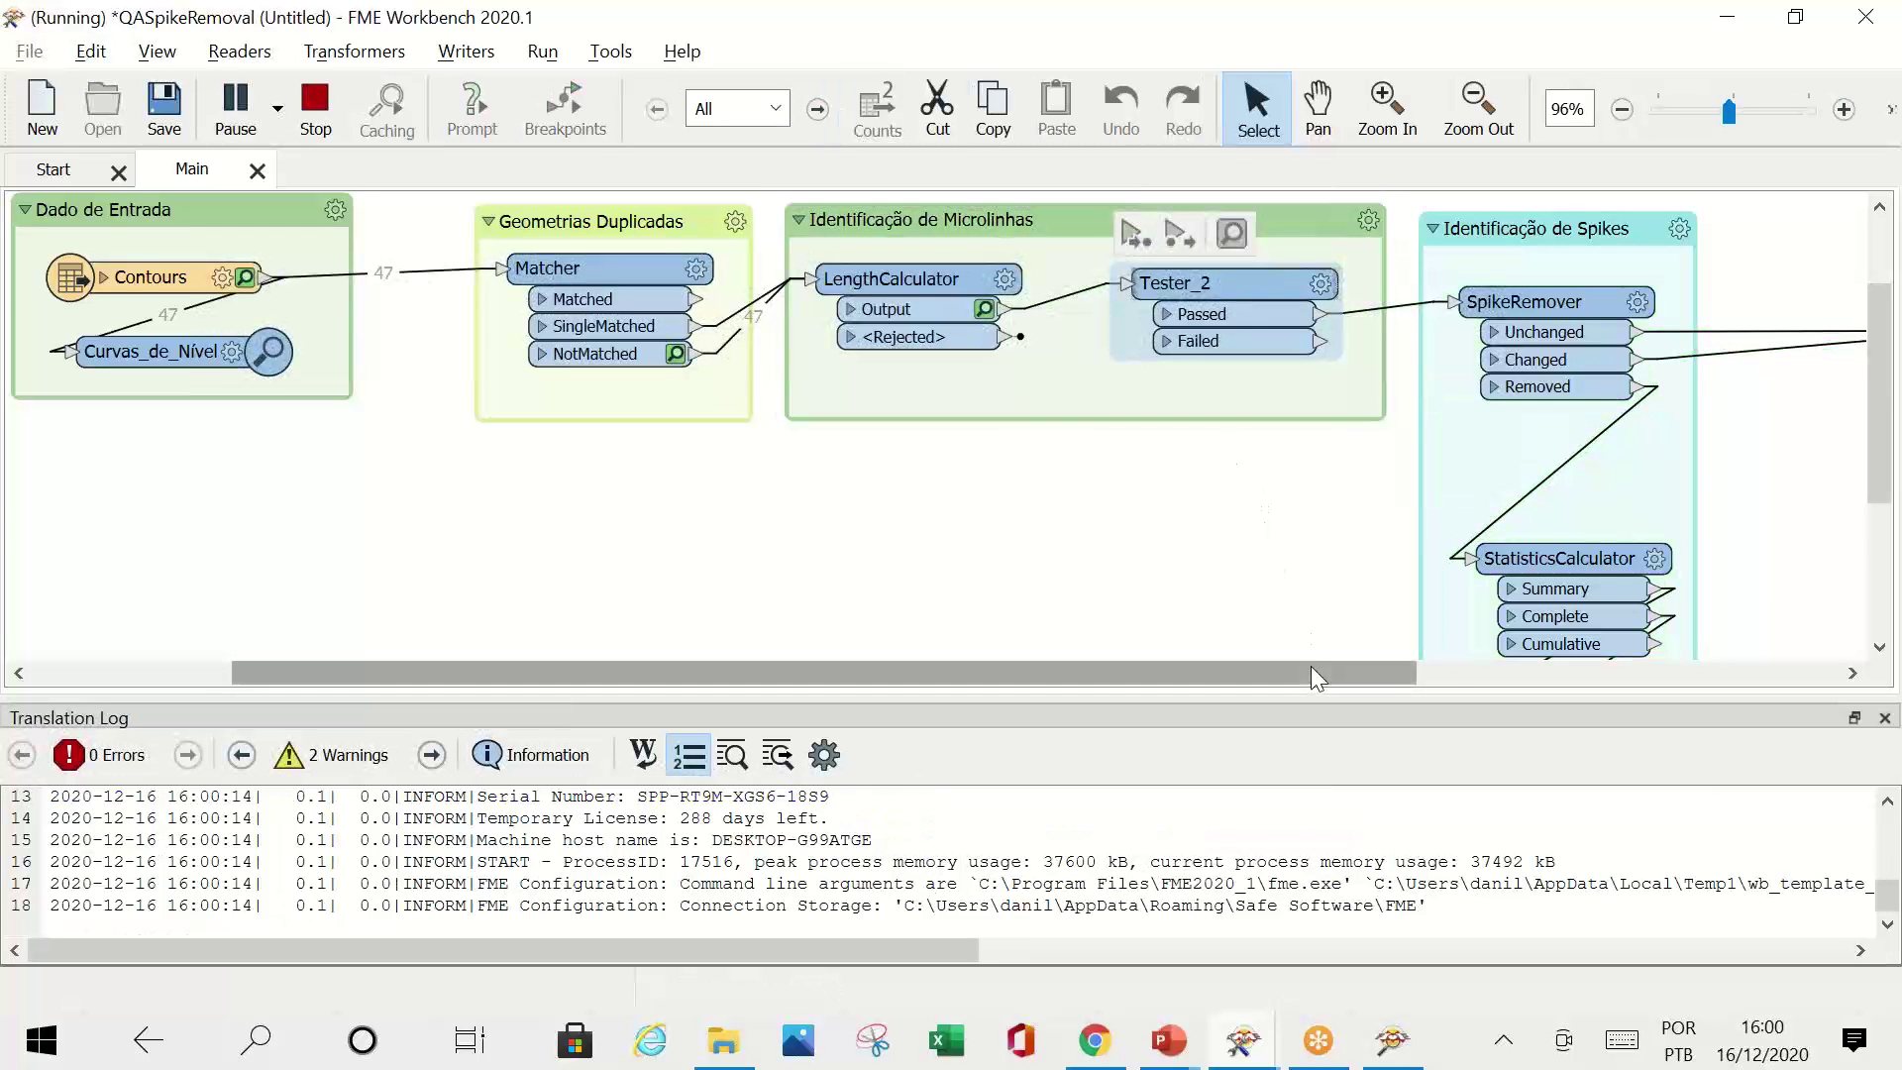
left_click_drag(1311, 669, 1446, 666)
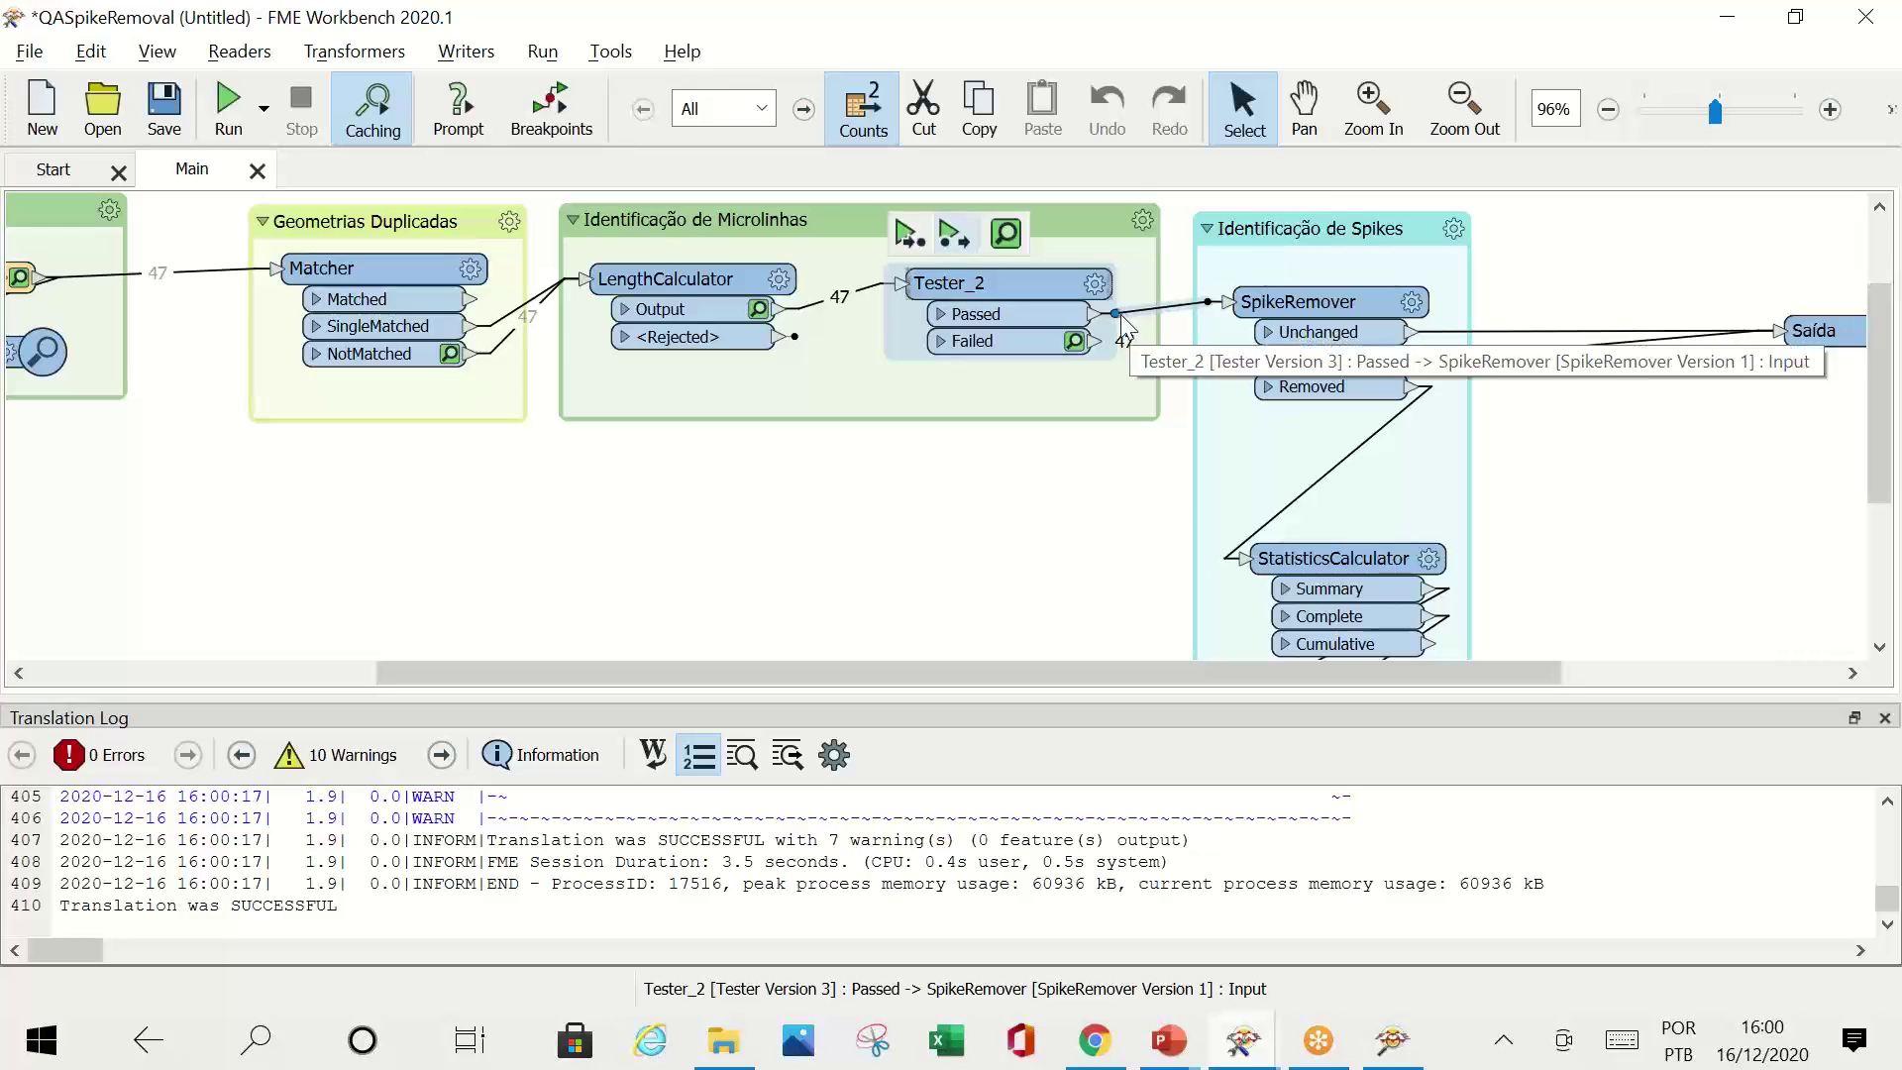
Step: Change the Tester_2 comparison operator to >= so that the clause tests _length >= 10
left_click(1093, 284)
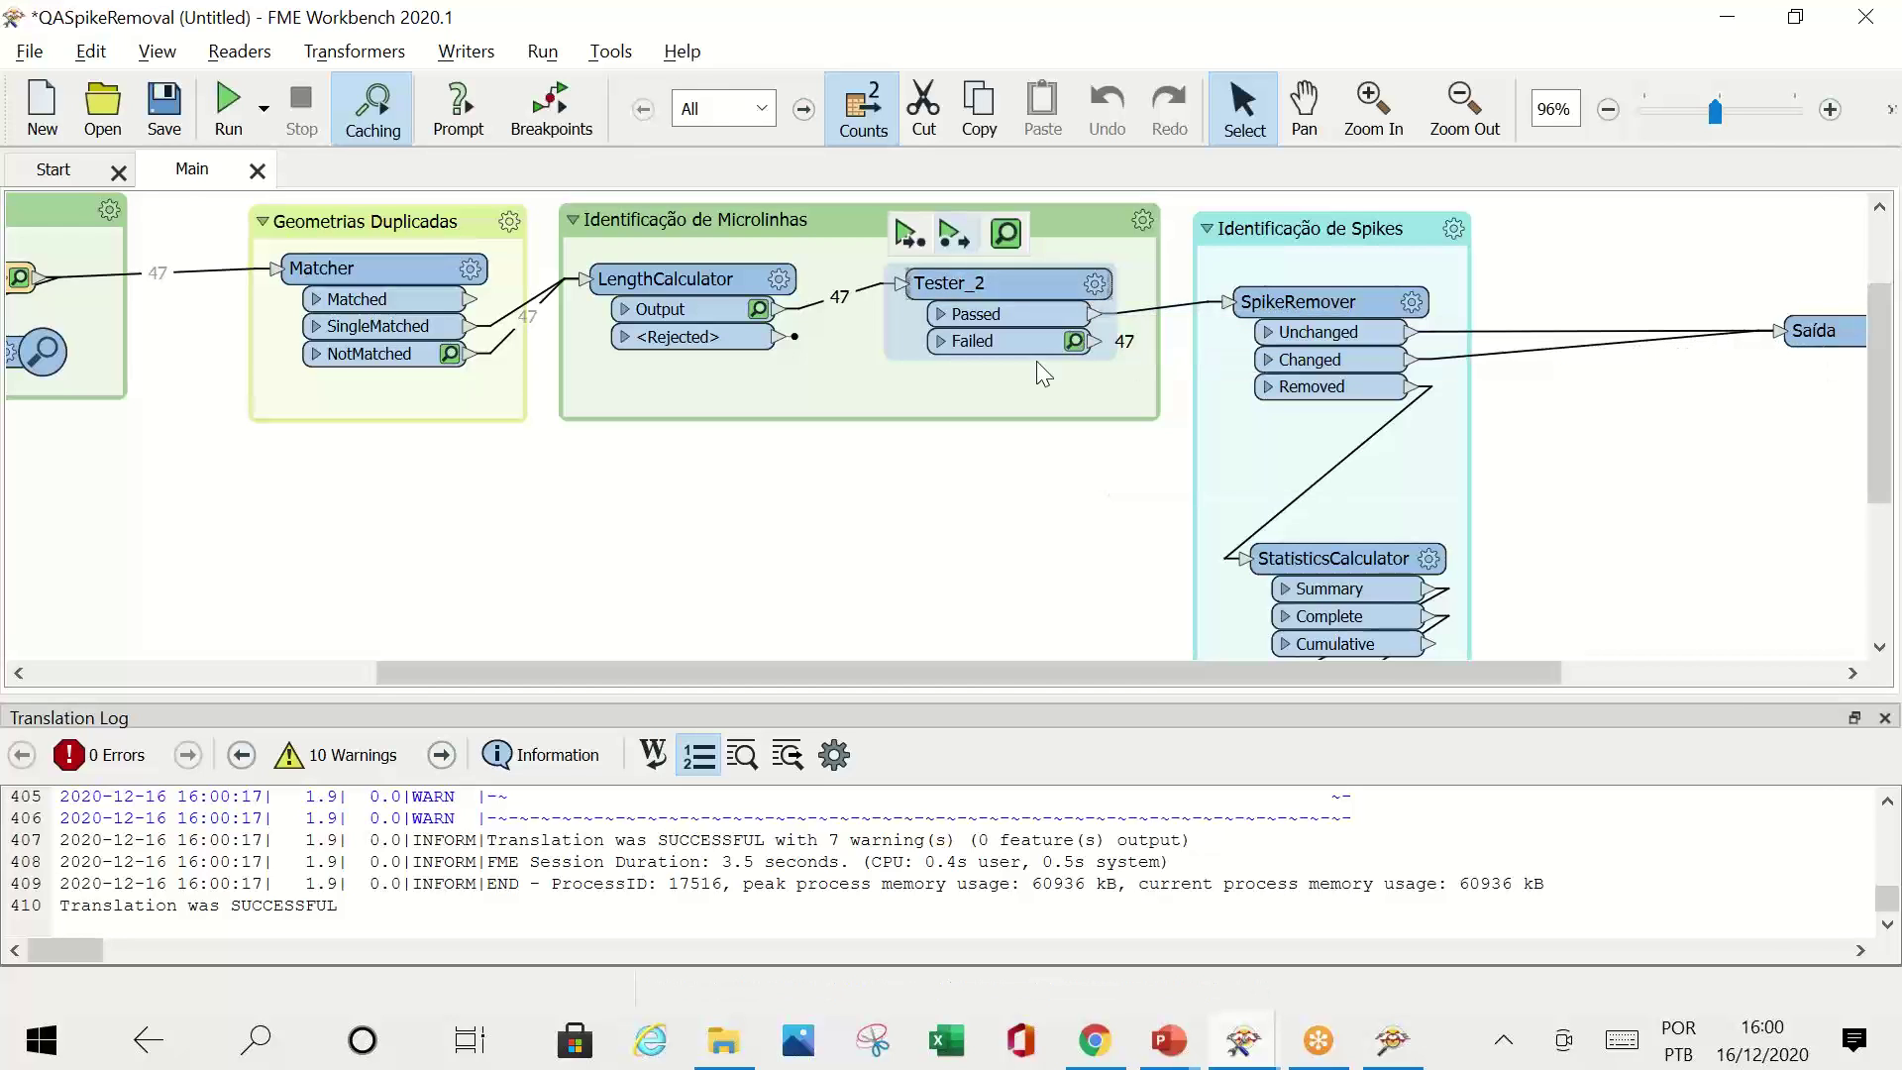
left_click(976, 272)
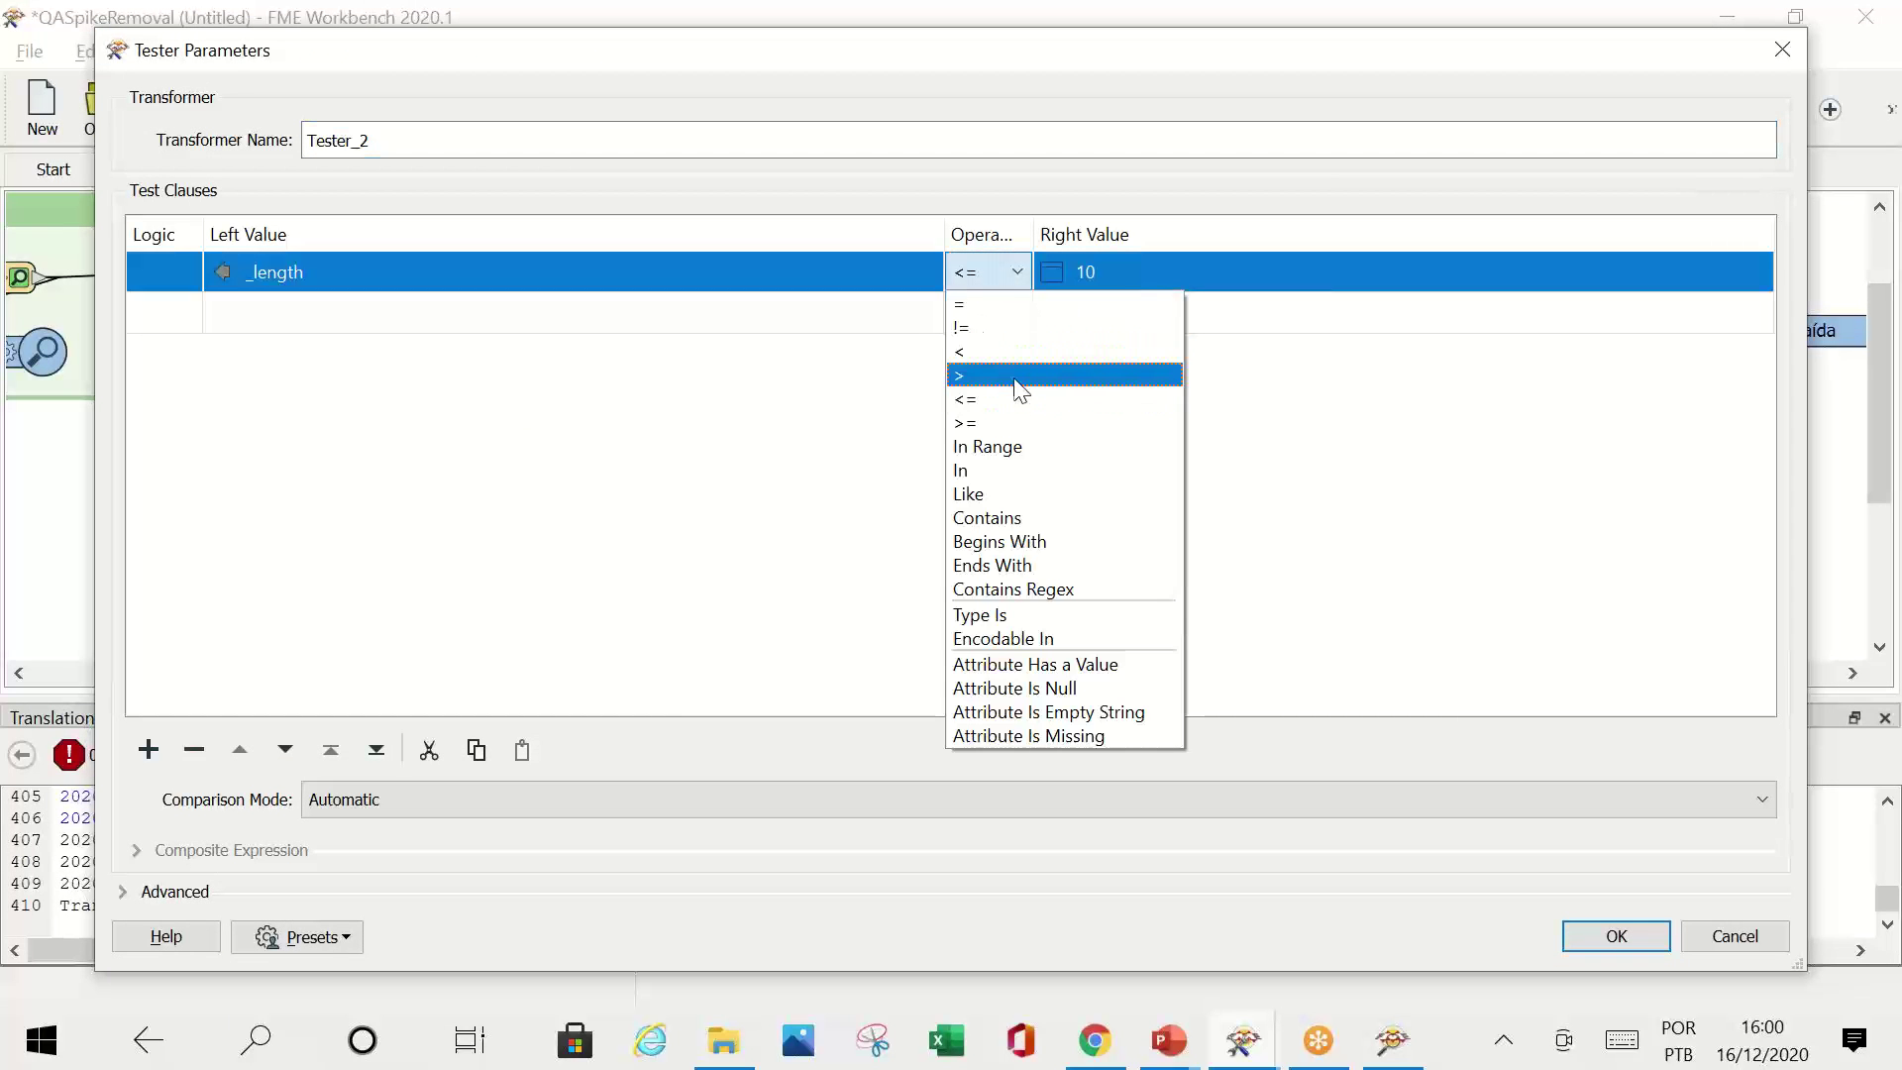
left_click(1020, 423)
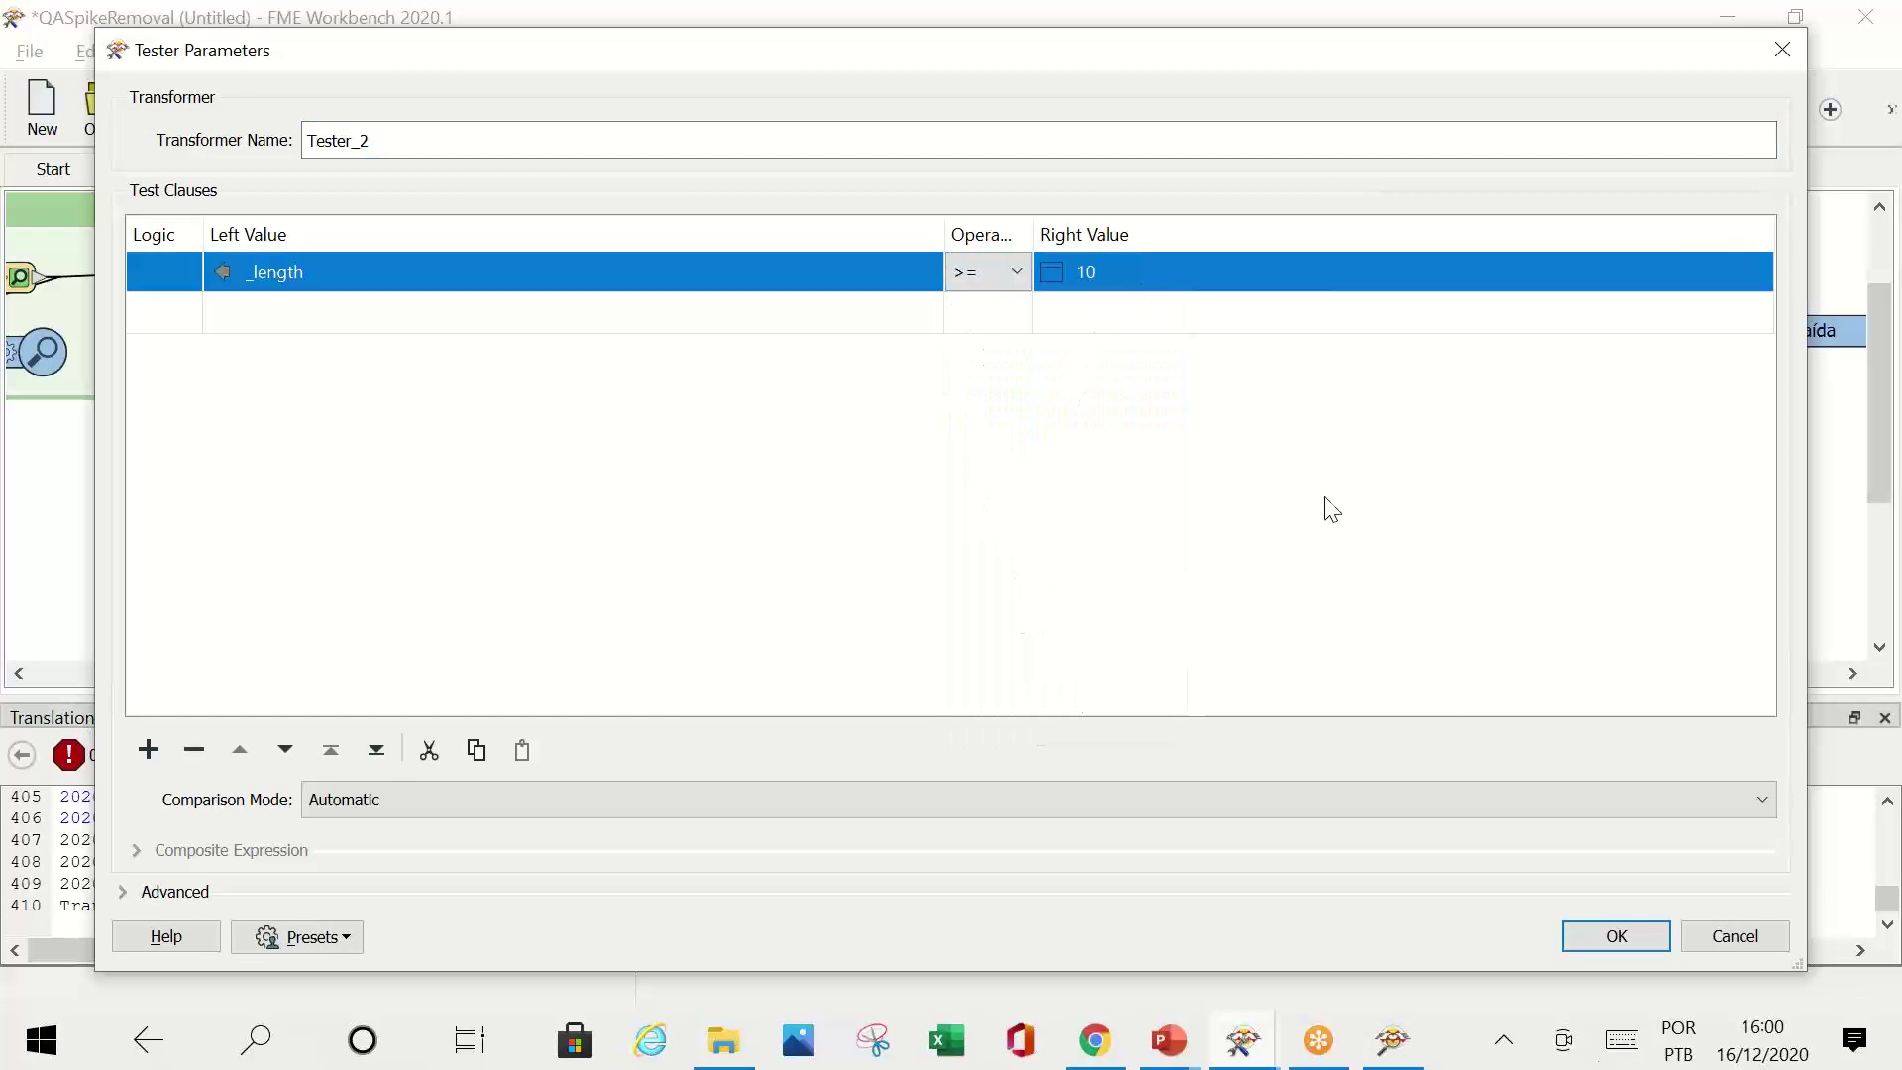
left_click(1615, 936)
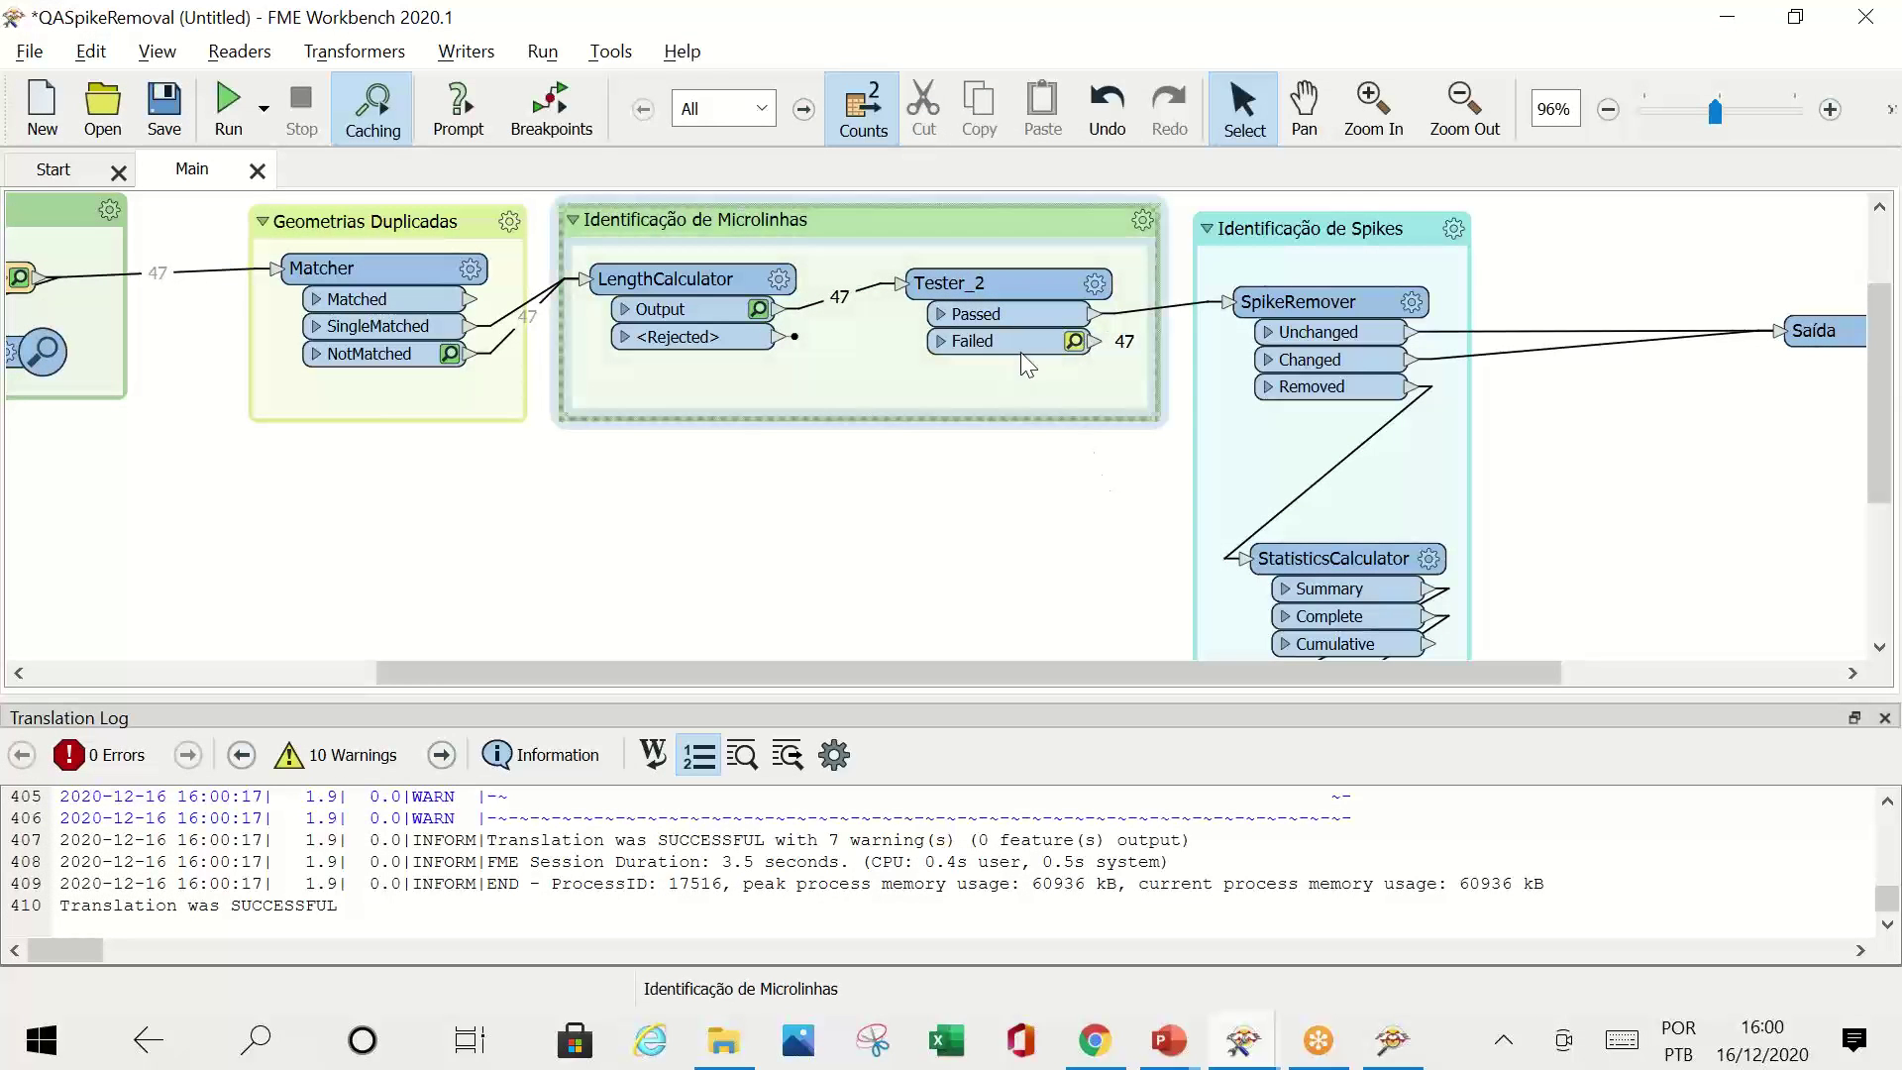
Step: Make room and add a LineCombiner, connecting Tester_2's Failed port to it and its Line port to SpikeRemover
left_click_drag(1252, 242, 1322, 246)
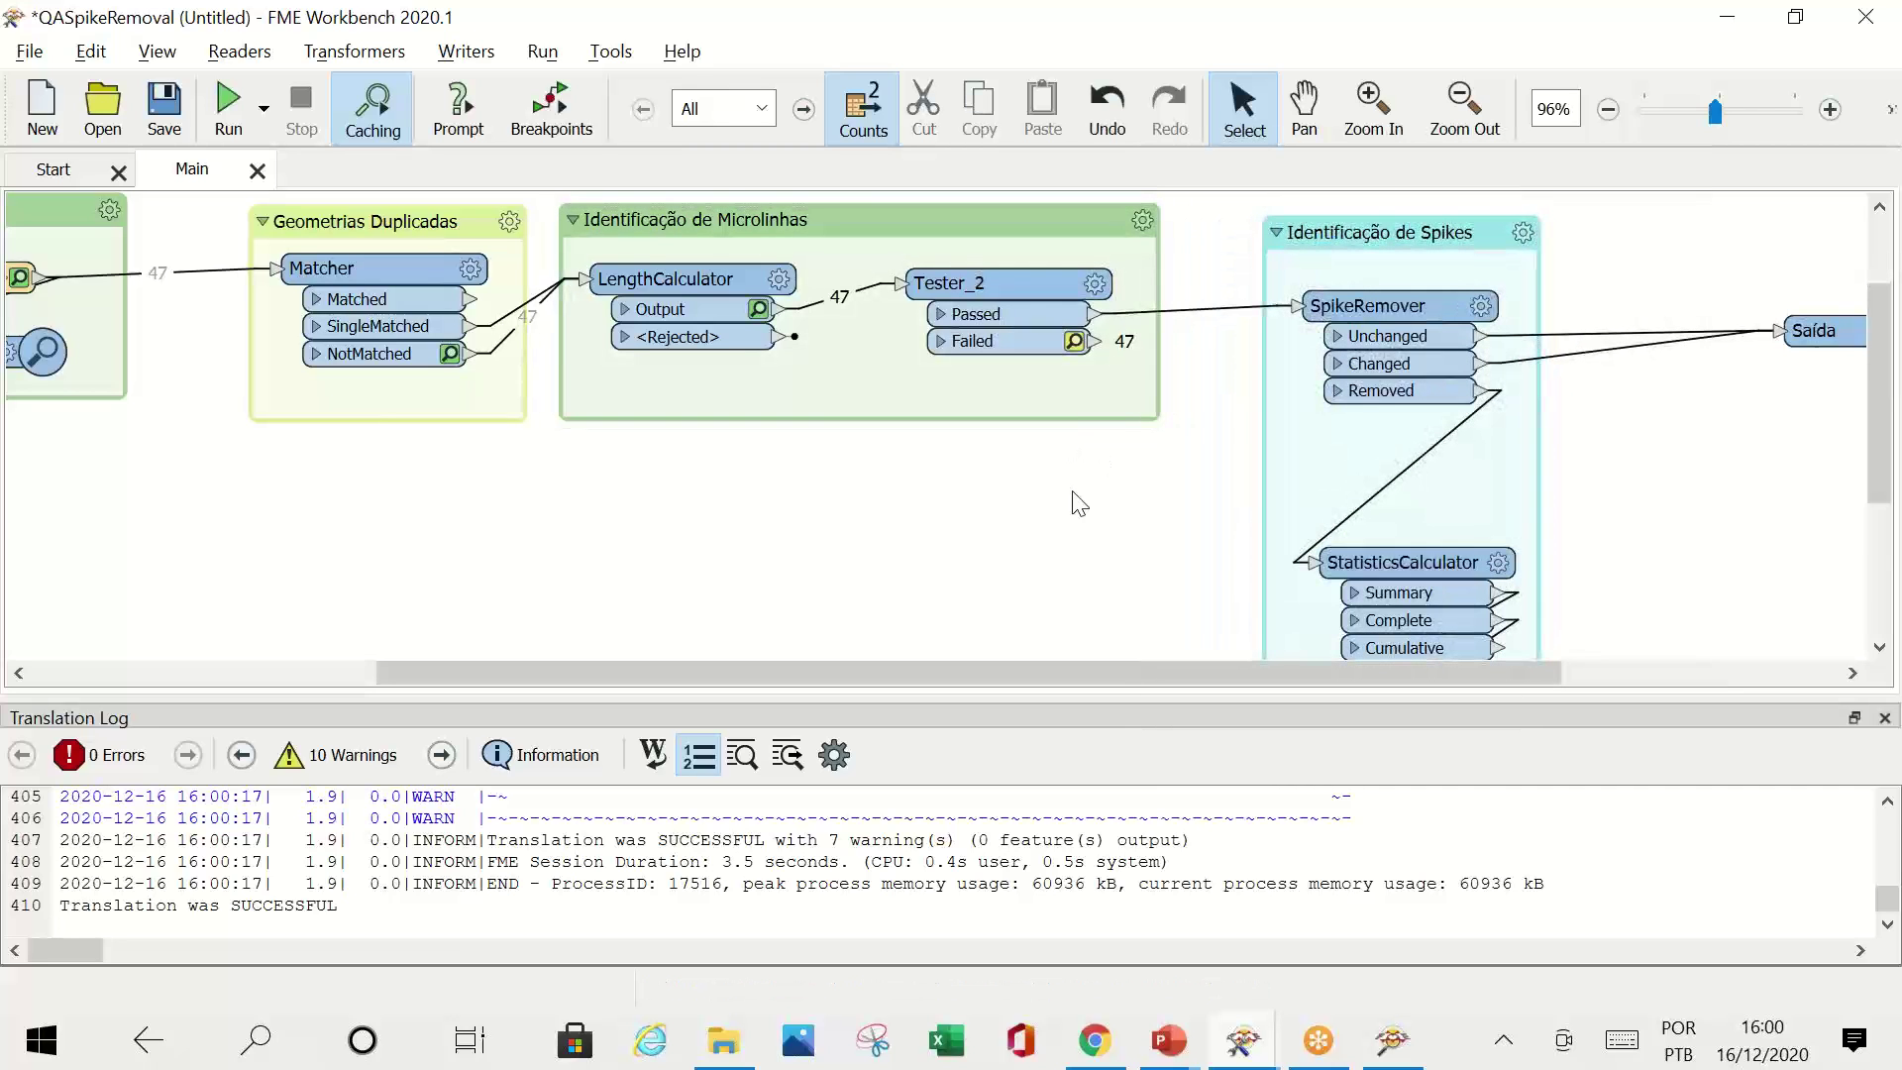
type("LINE")
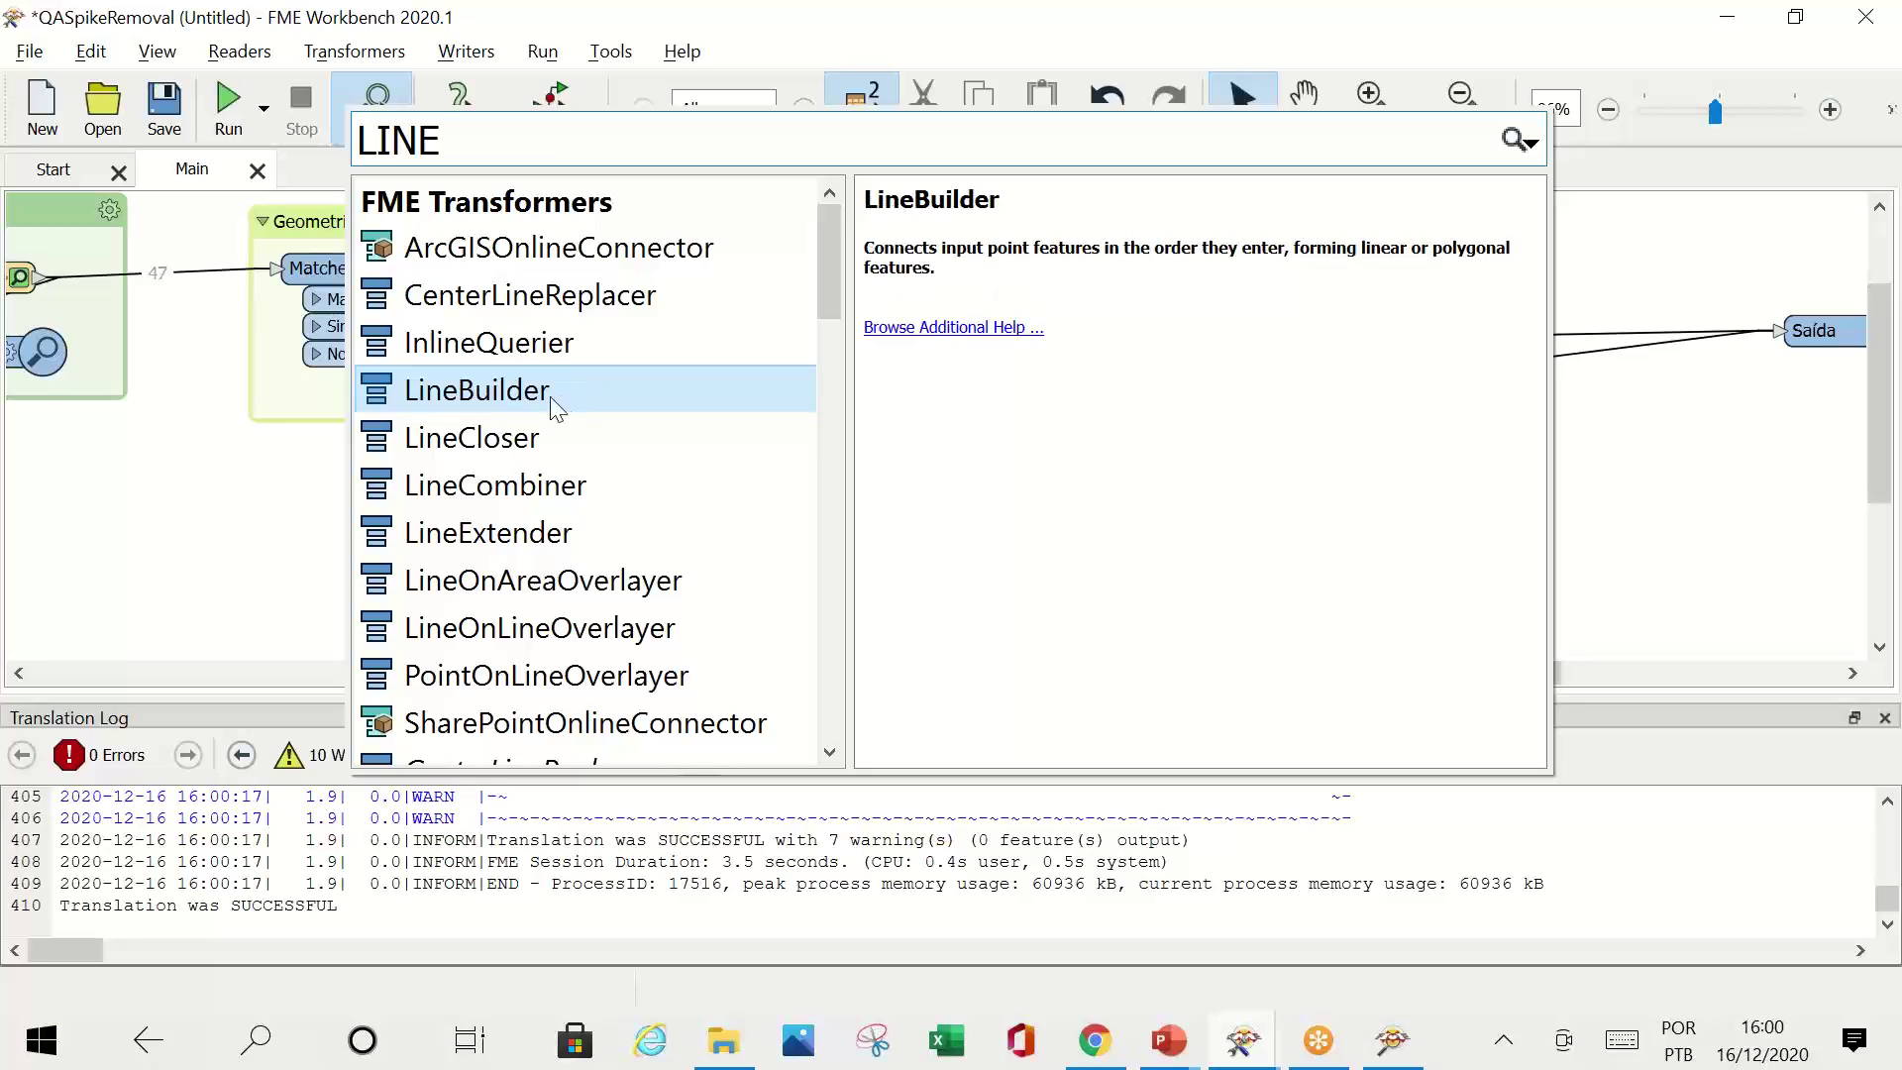
double_click(535, 488)
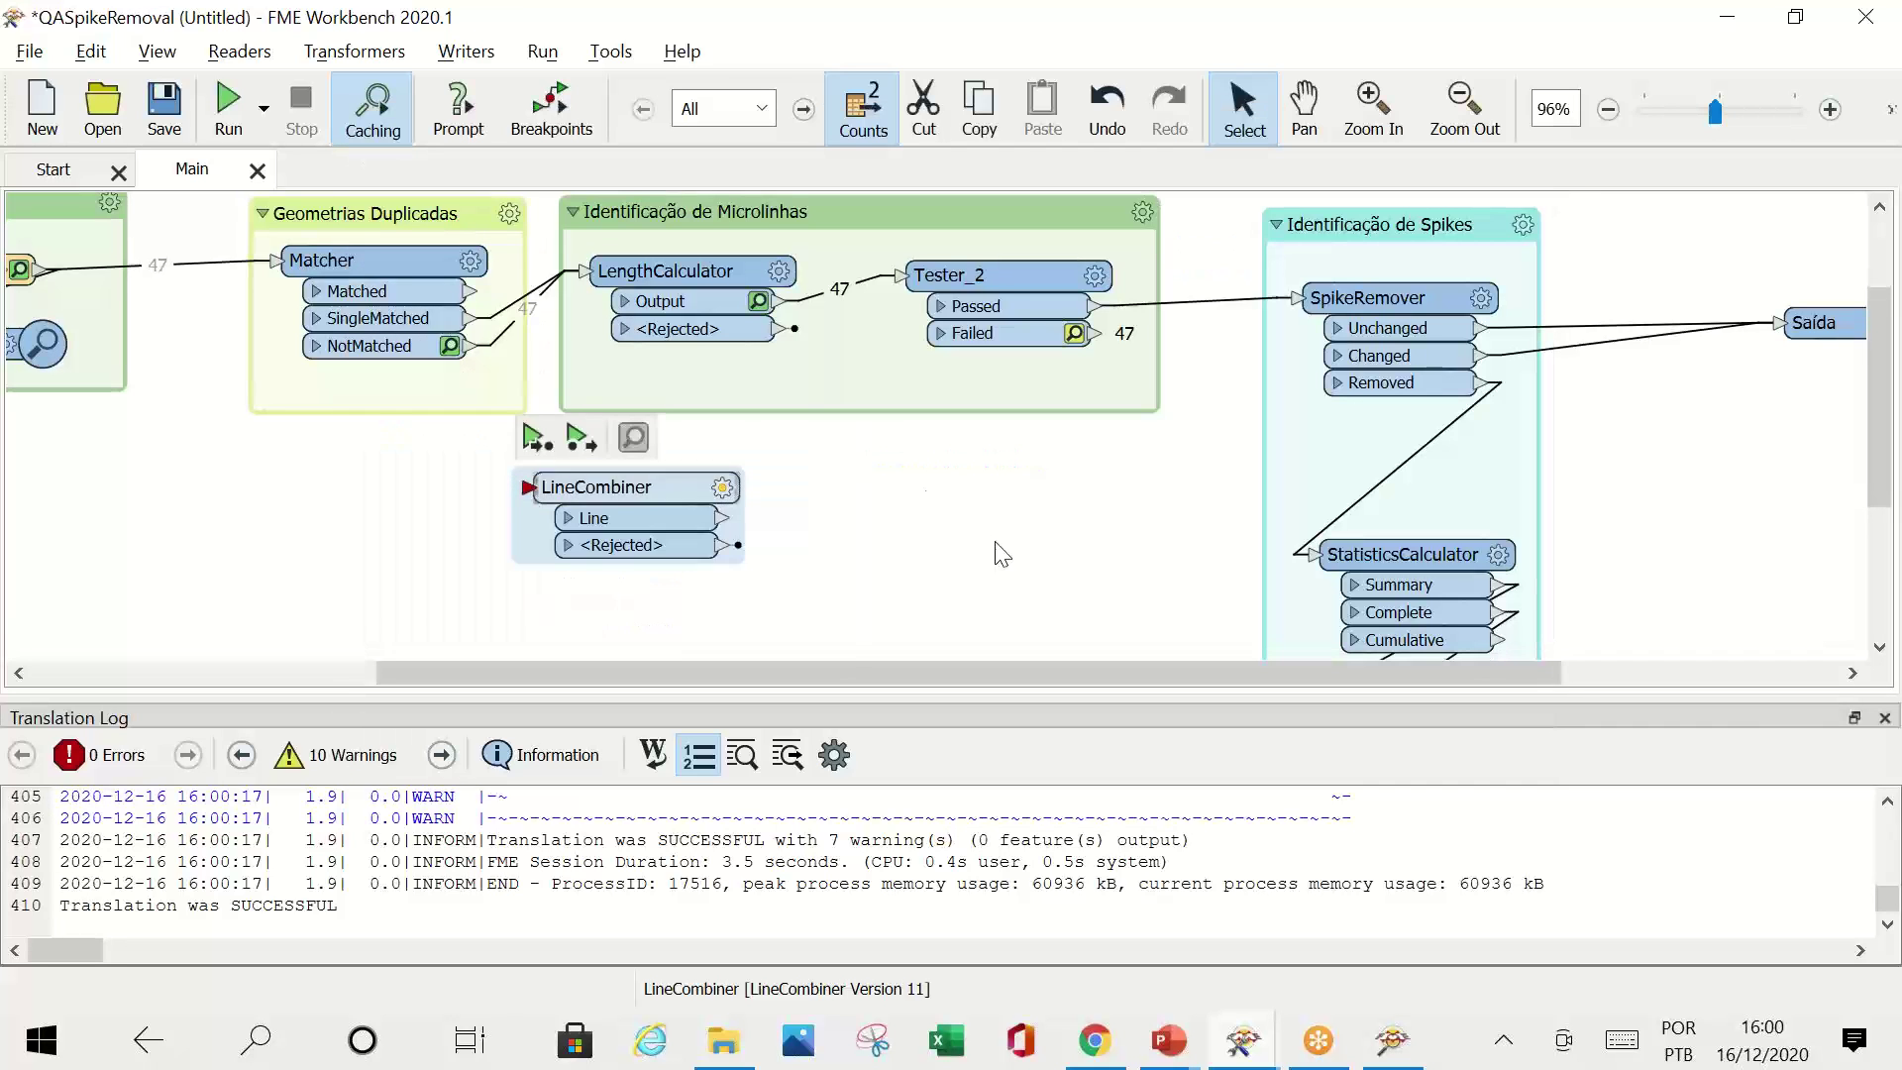
left_click_drag(650, 519, 1035, 533)
left_click_drag(1099, 342, 1073, 474)
left_click_drag(1201, 498, 1298, 297)
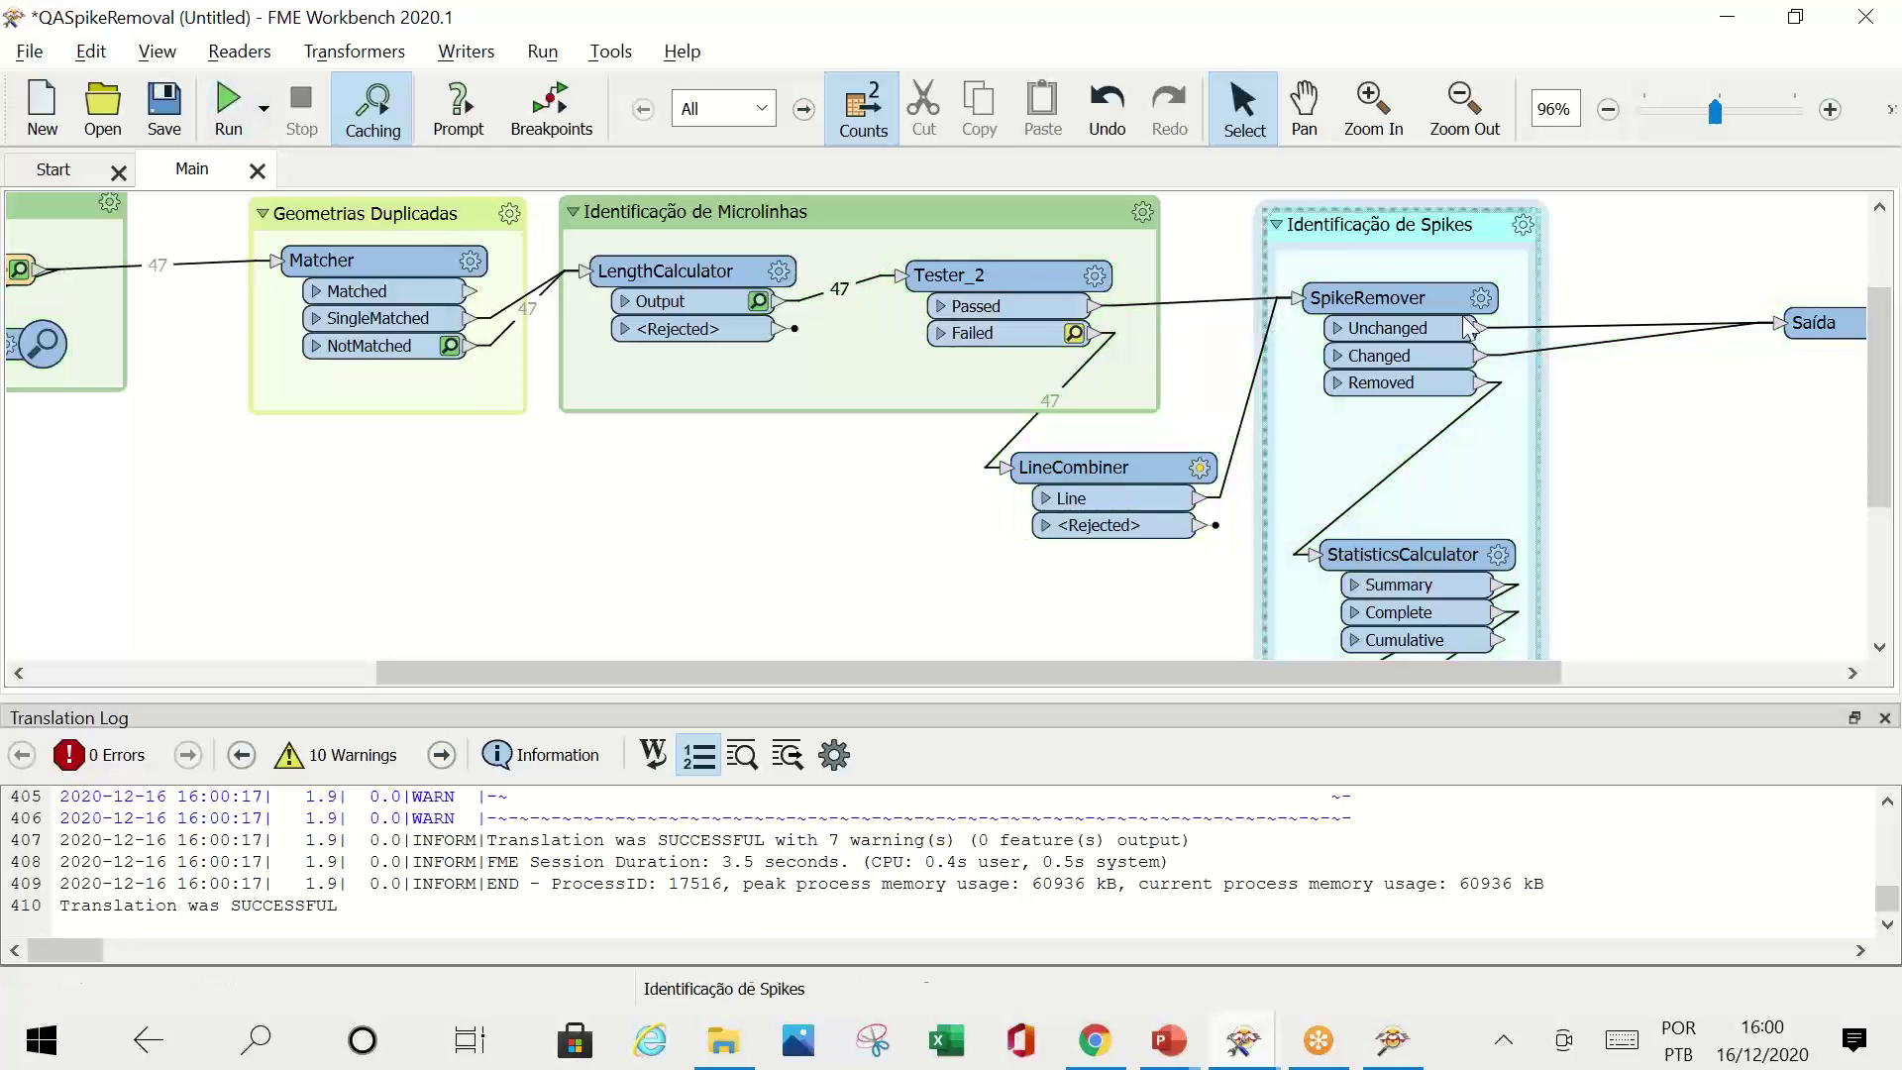
Step: Run the workspace up to SpikeRemover, and recheck Tester_2's test clause before accepting it
mouse_move(1347, 295)
left_click(1300, 245)
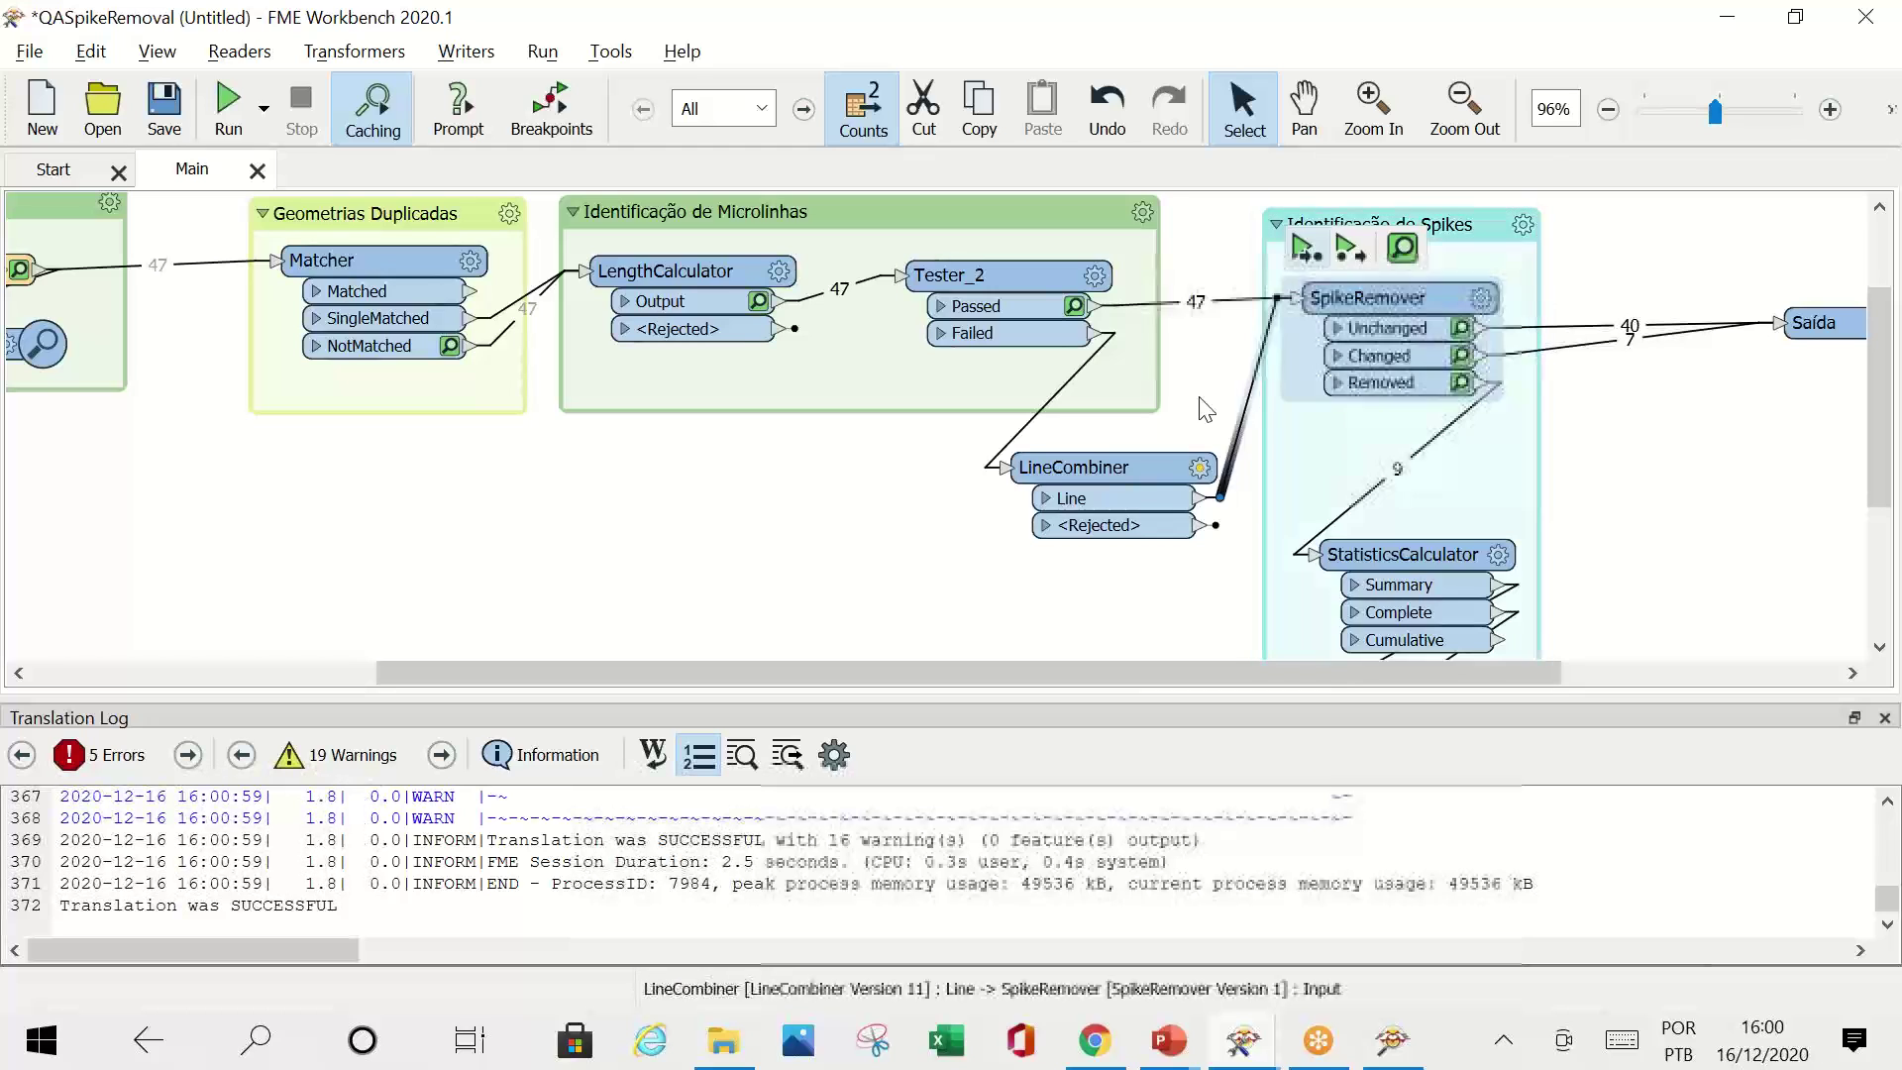
double_click(926, 332)
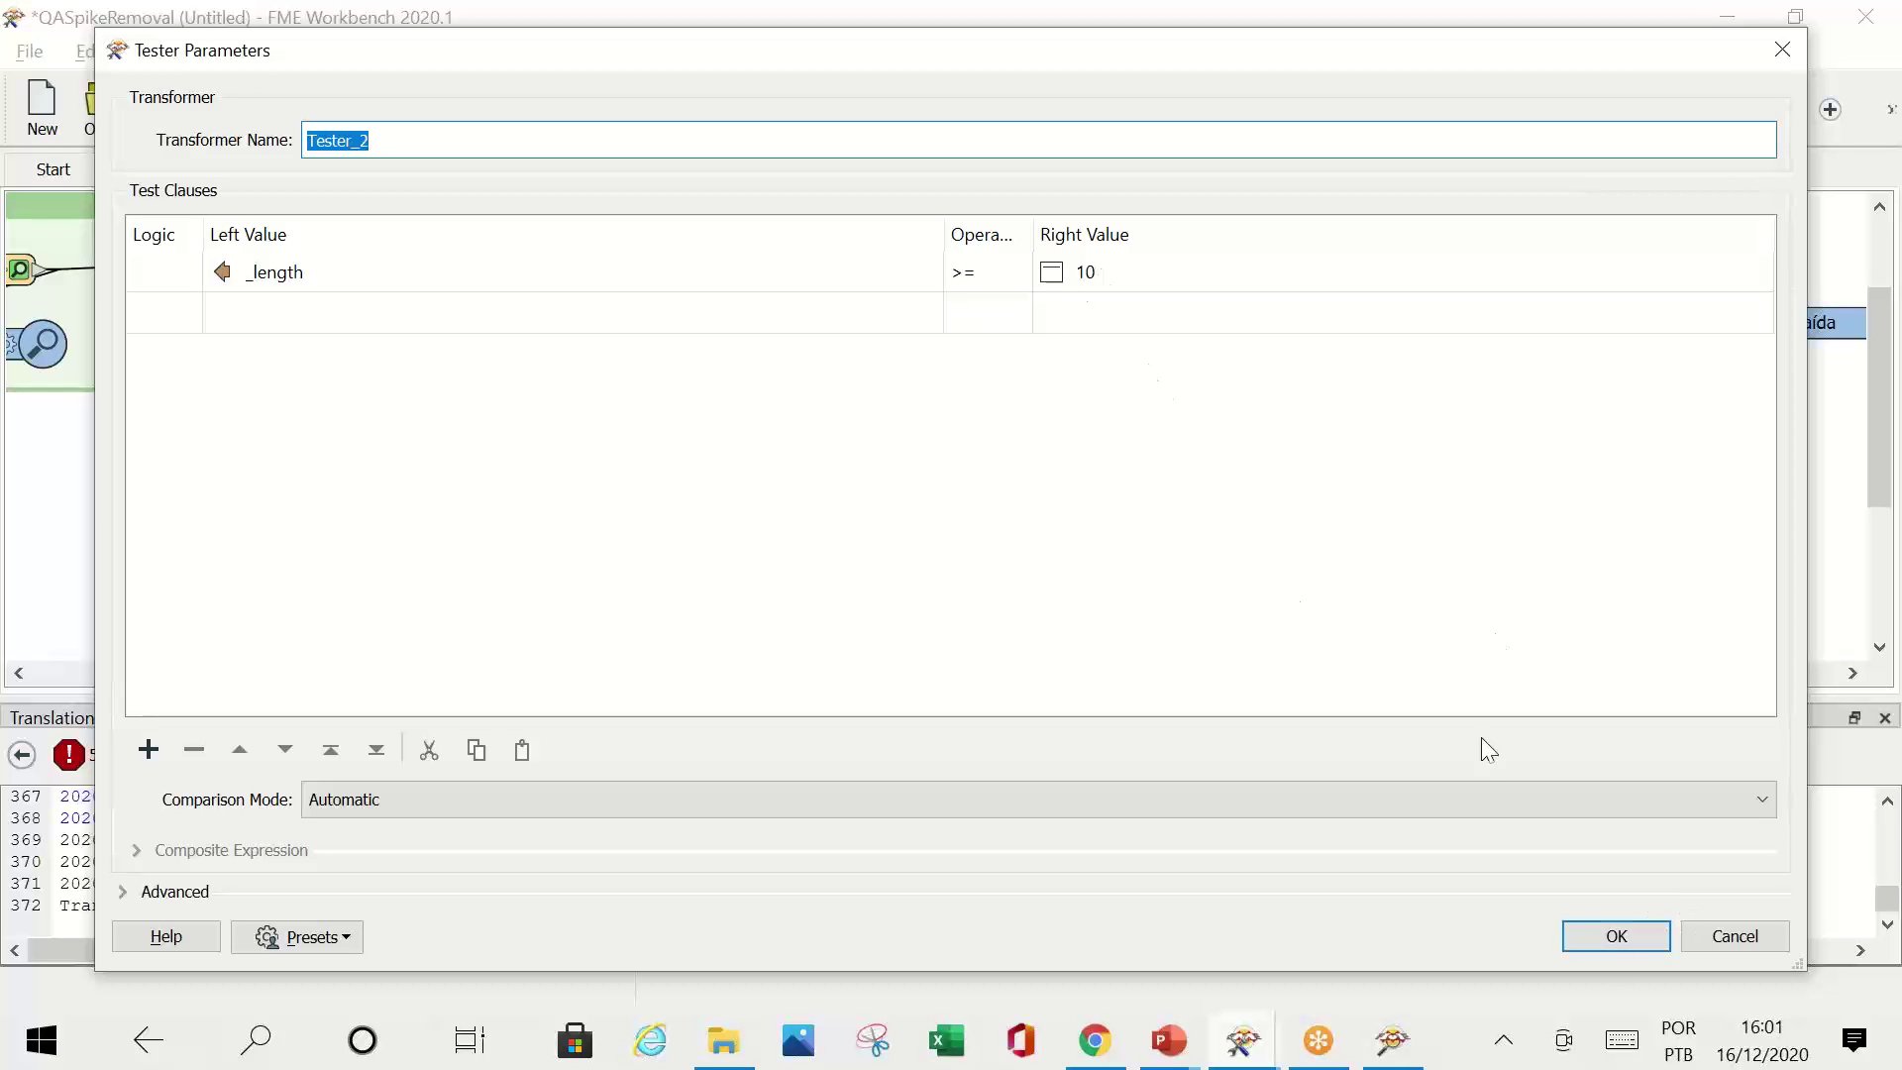
left_click(1596, 936)
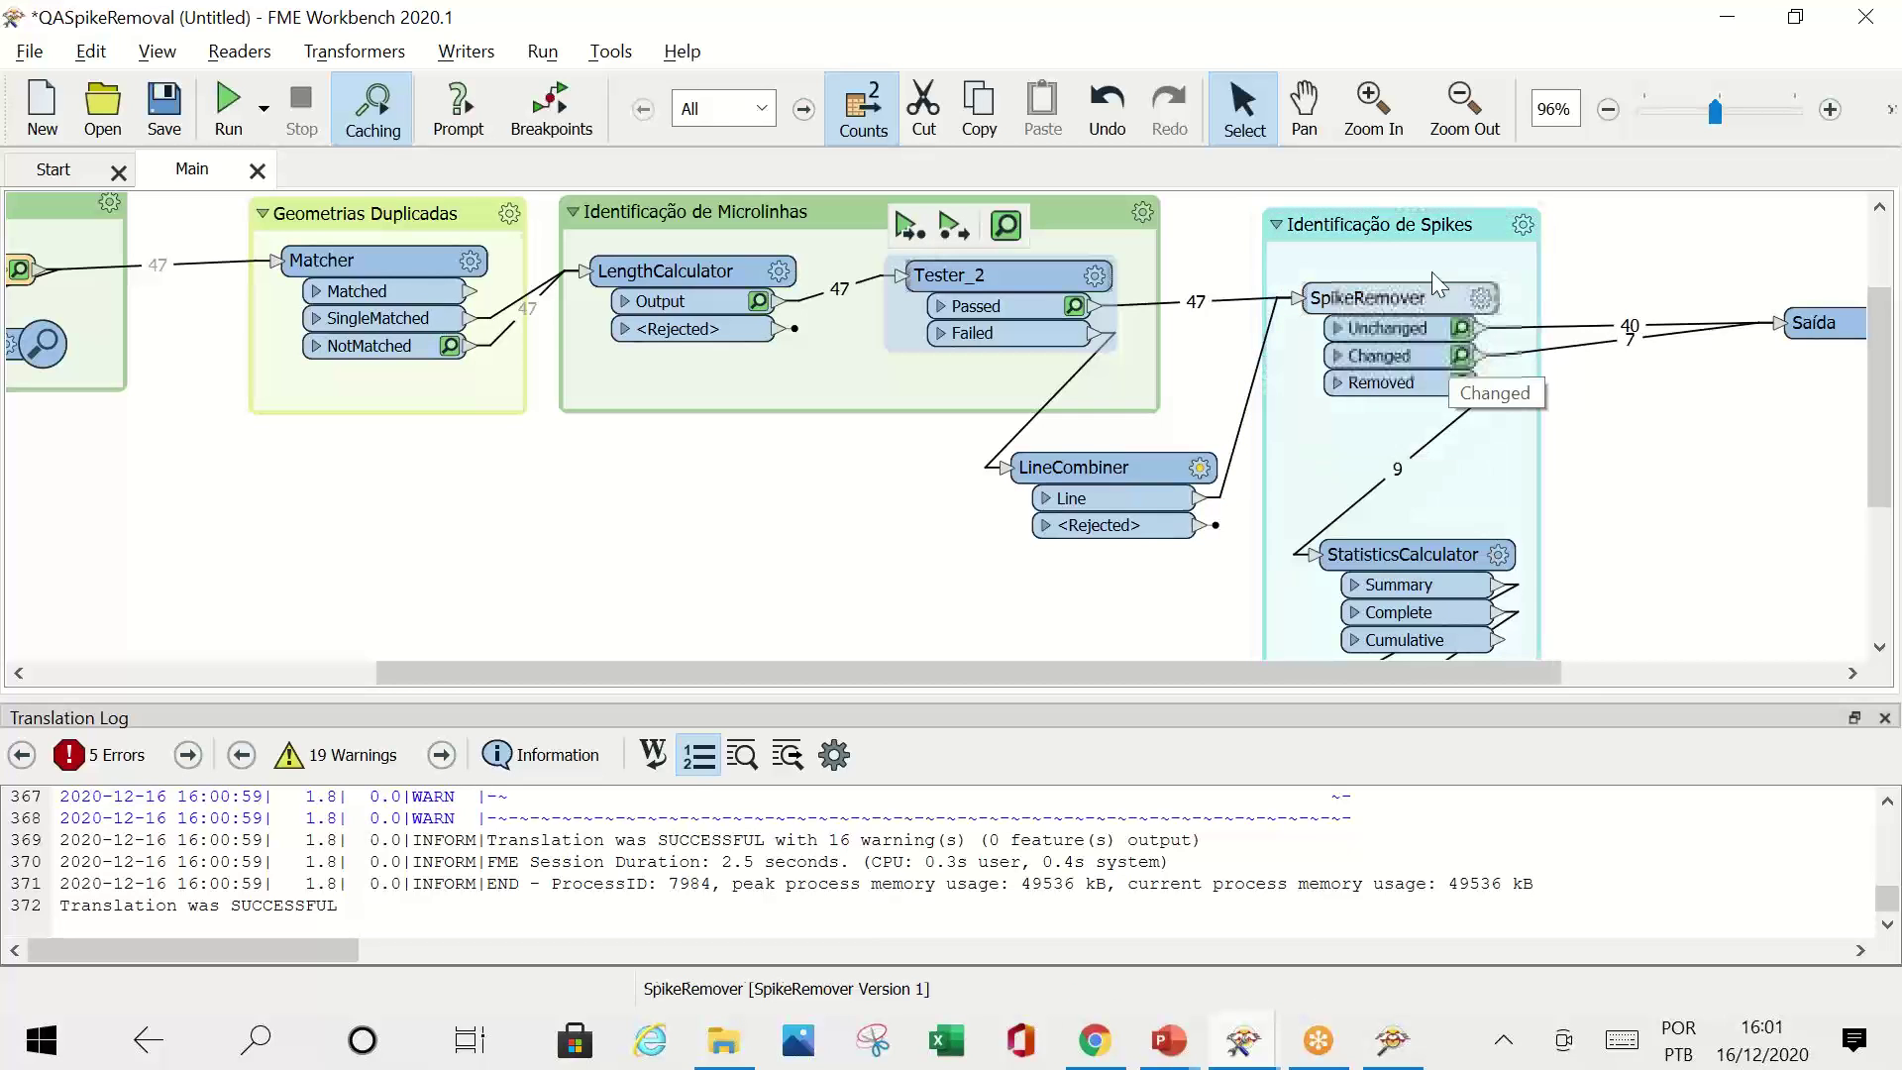
Step: Inspect the cached features of SpikeRemover's Unchanged port in FME Data Inspector
left_click_drag(1387, 673, 1611, 684)
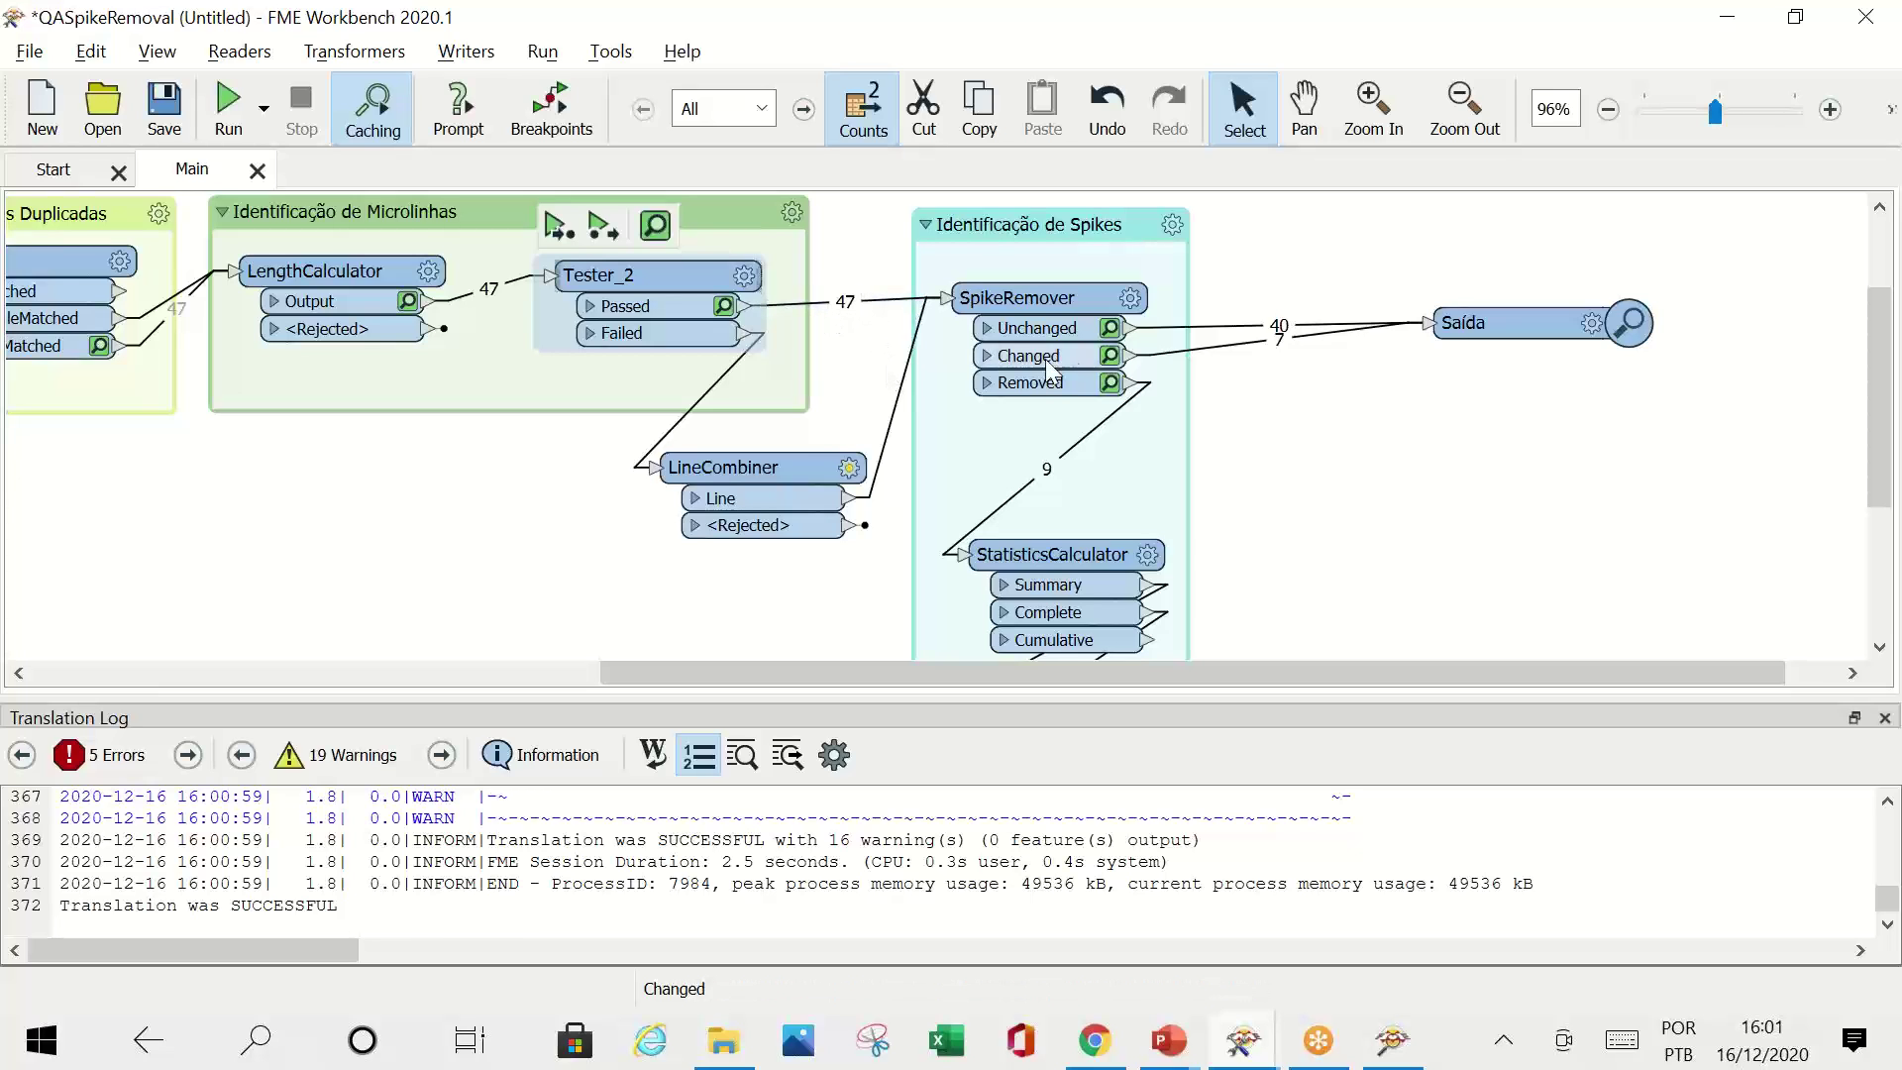
left_click_drag(1170, 323, 1216, 320)
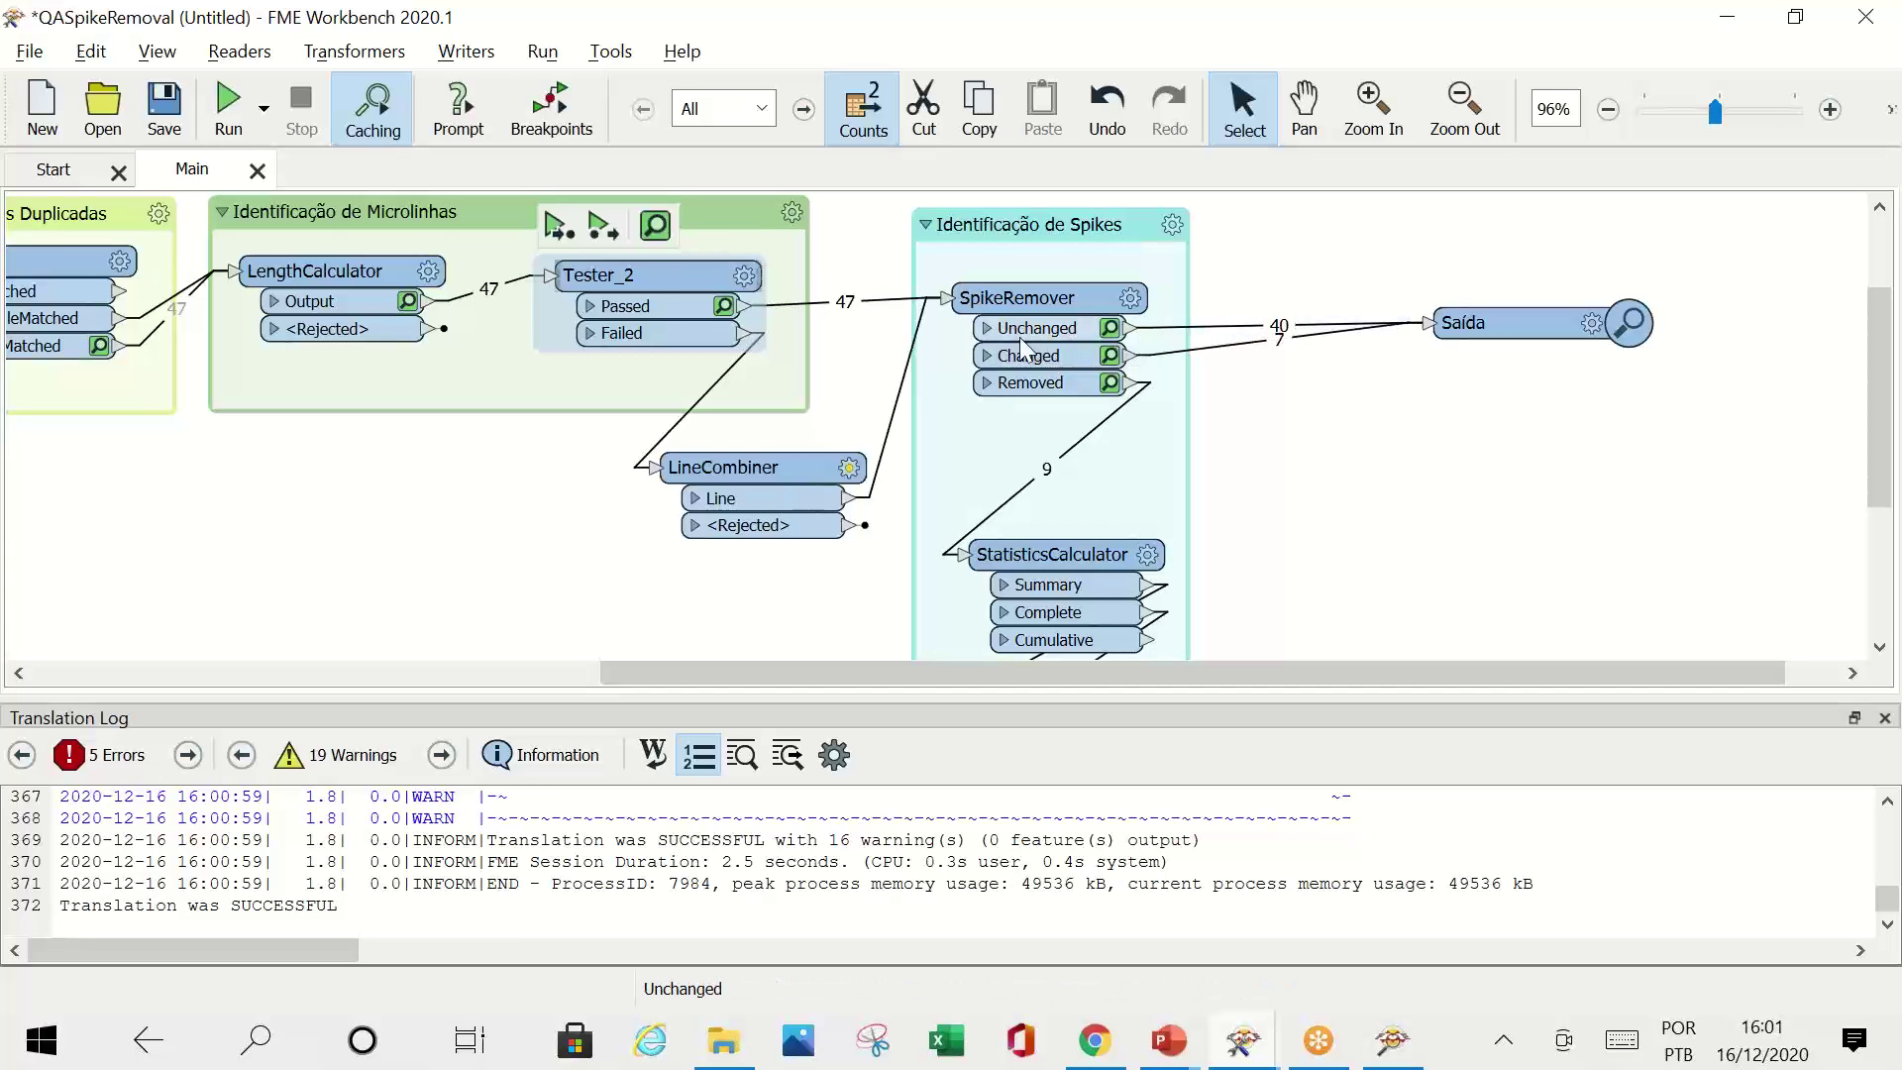
scroll(1021, 331, "up", 5)
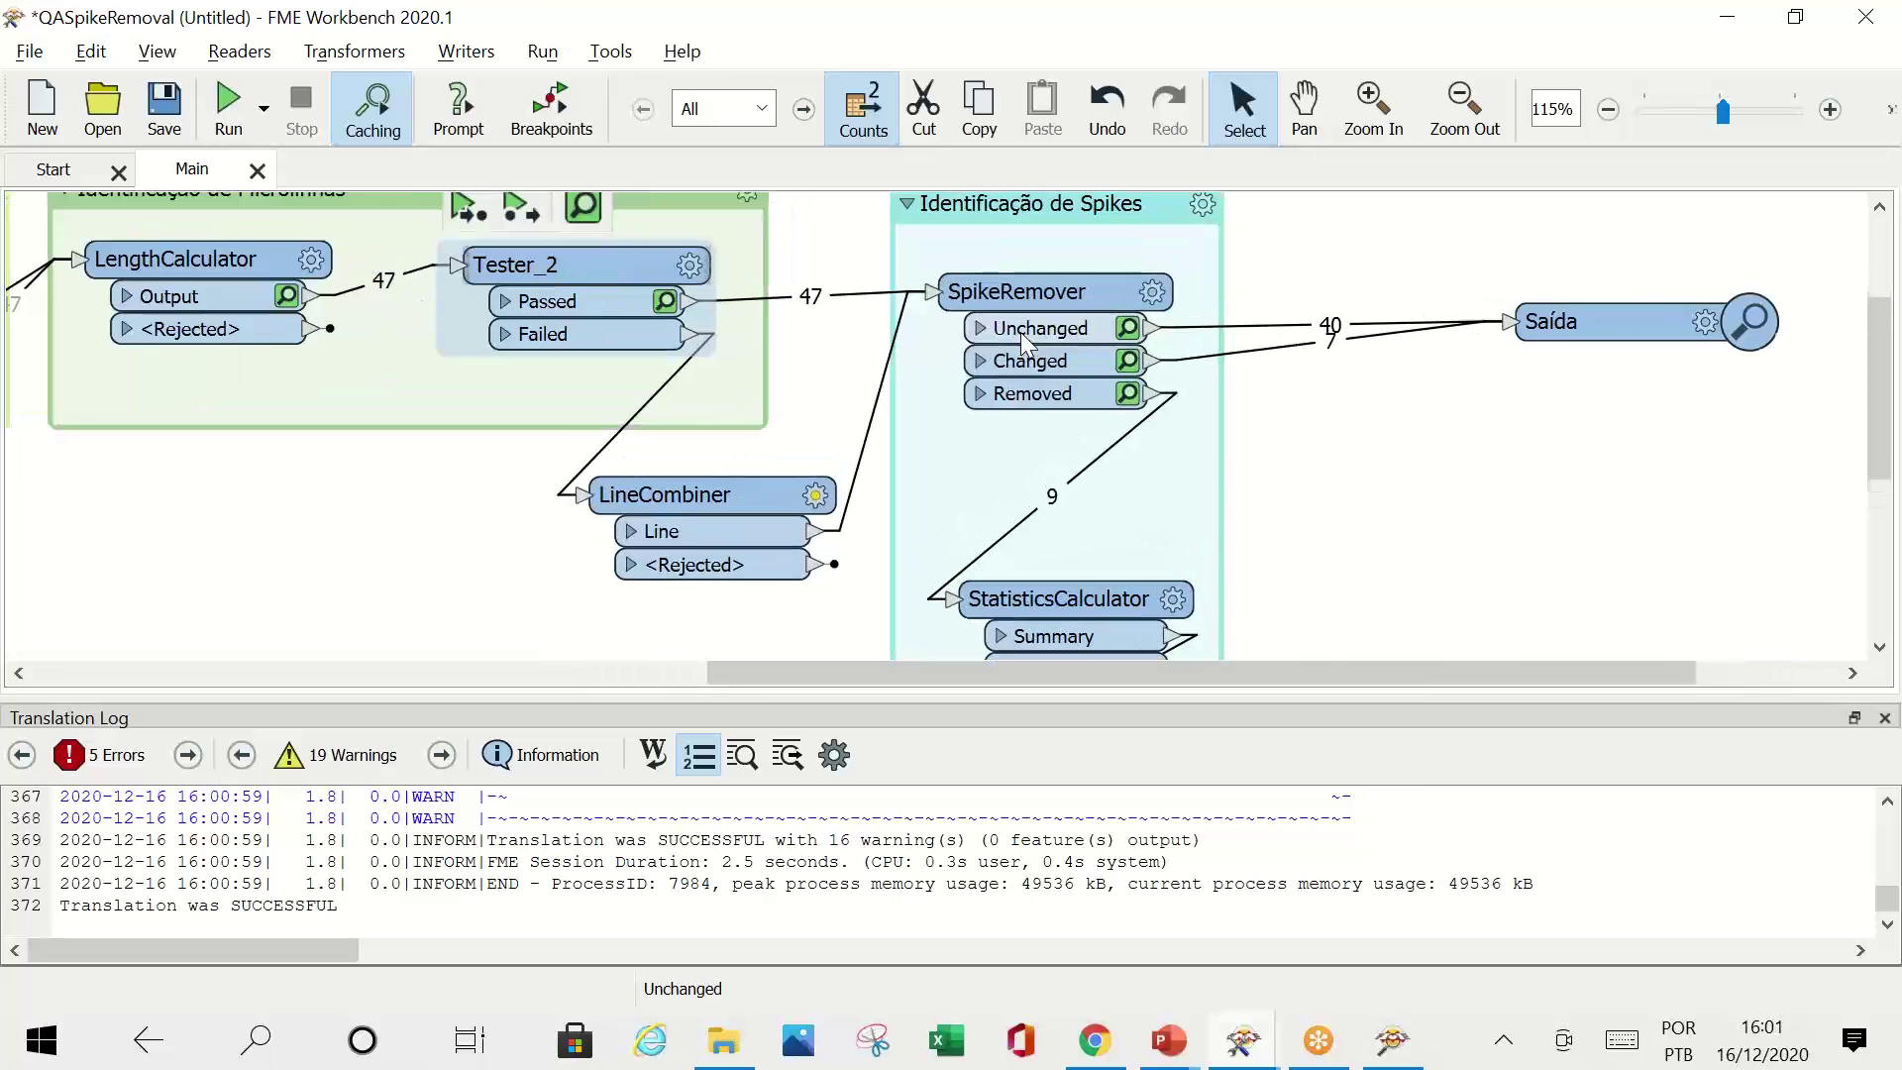
scroll(1021, 331, "up", 1)
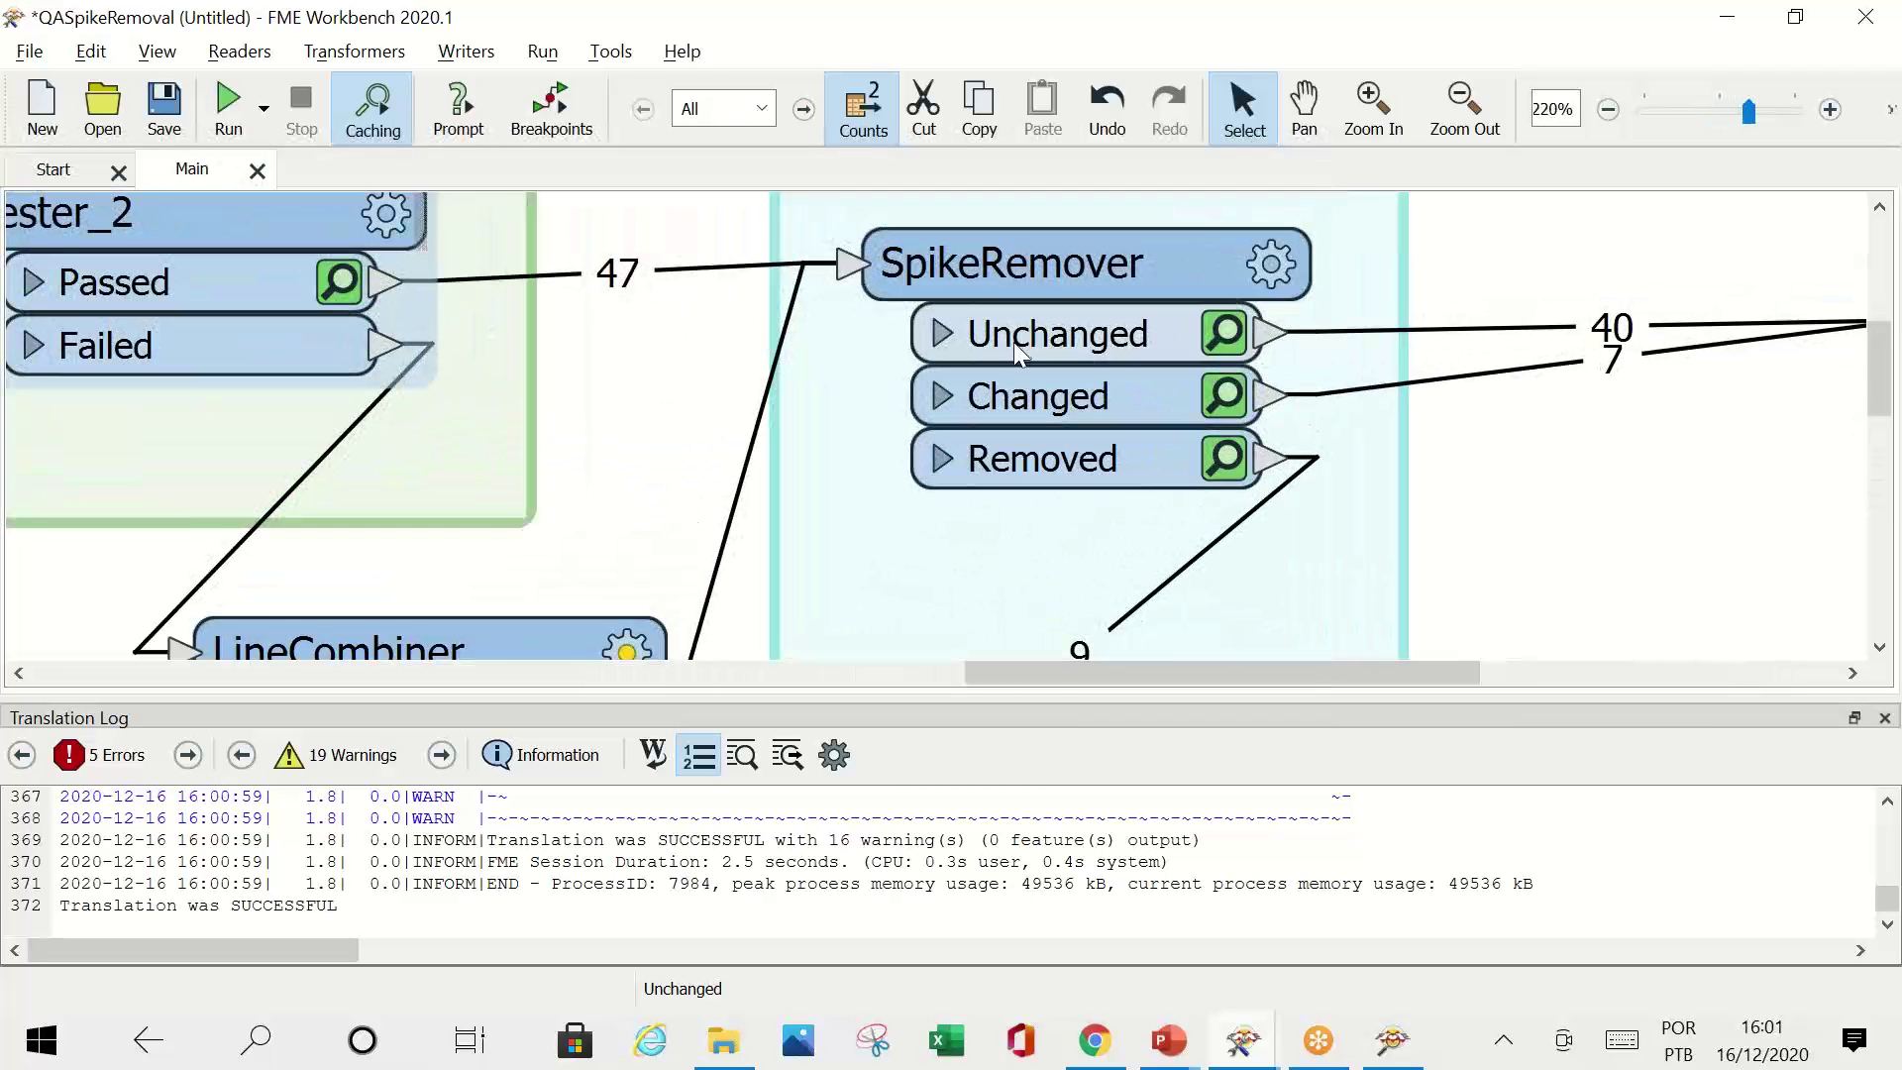
left_click(1232, 344)
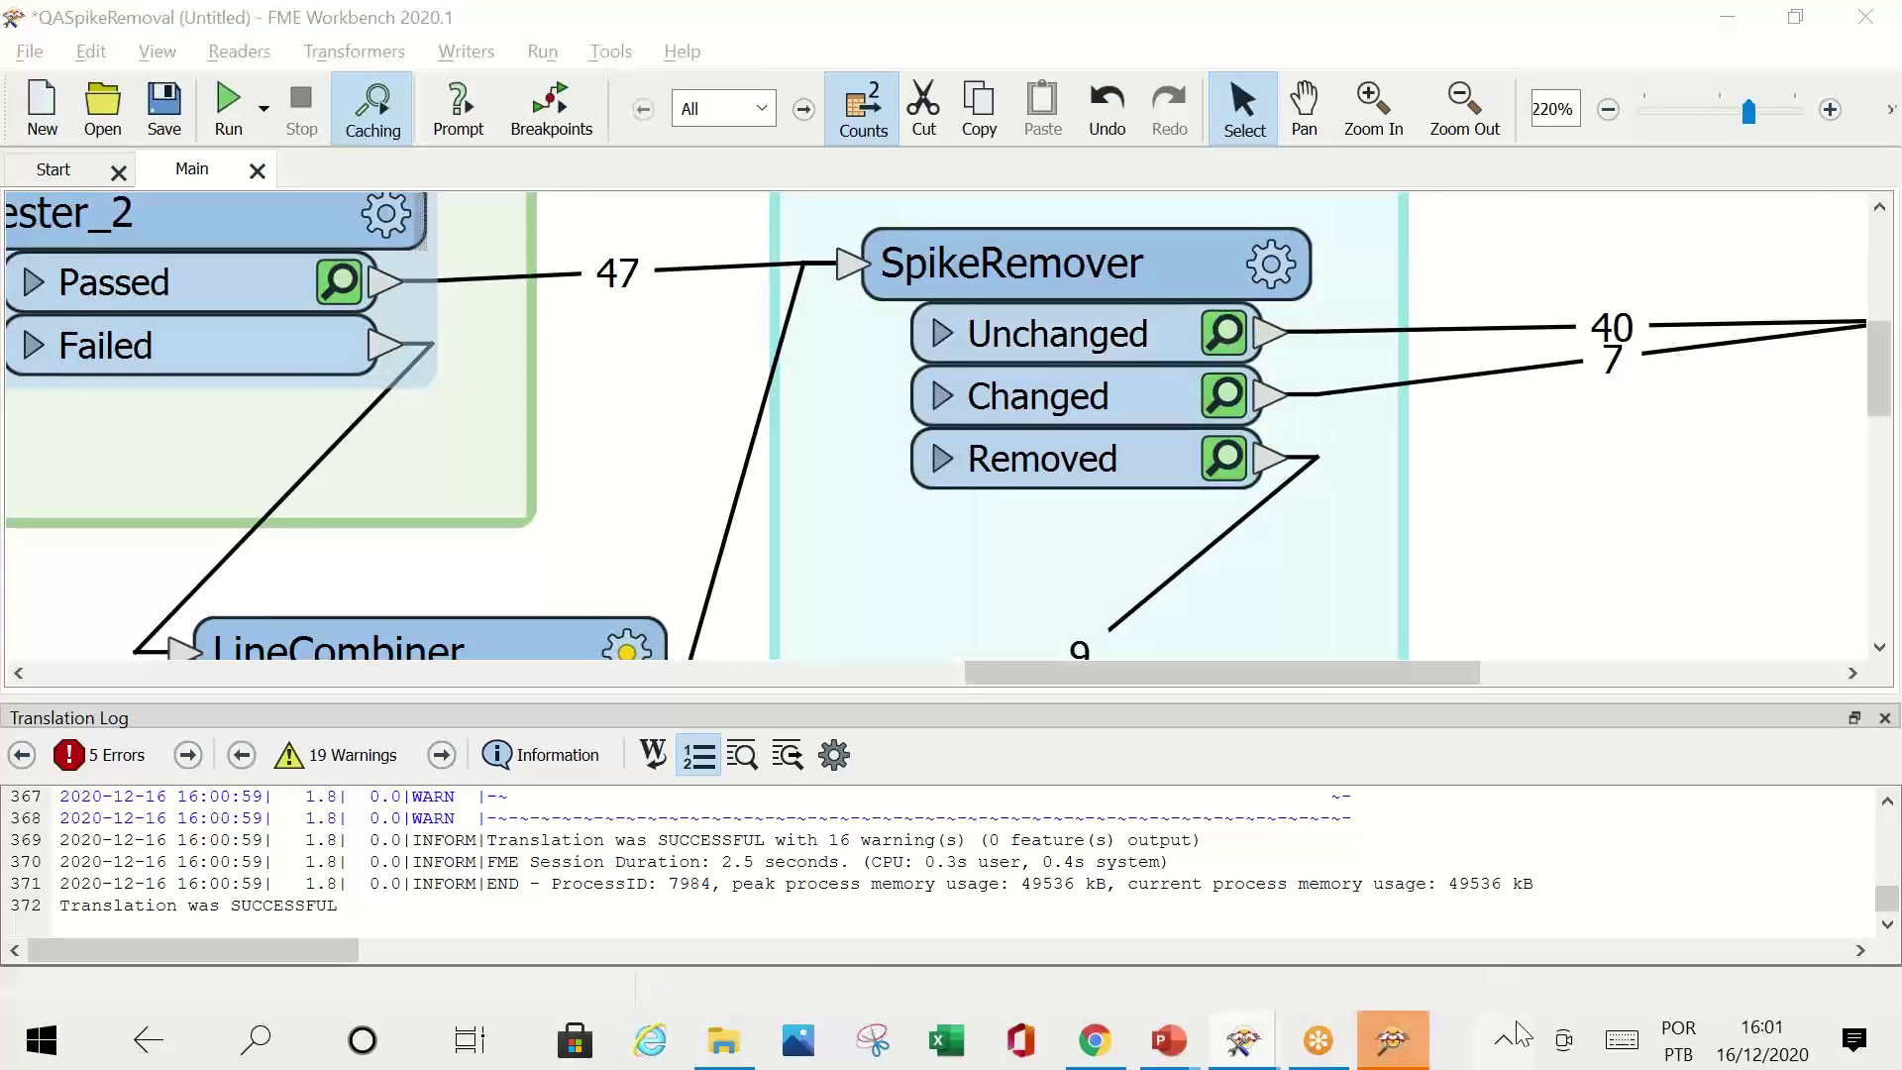
left_click(1392, 1042)
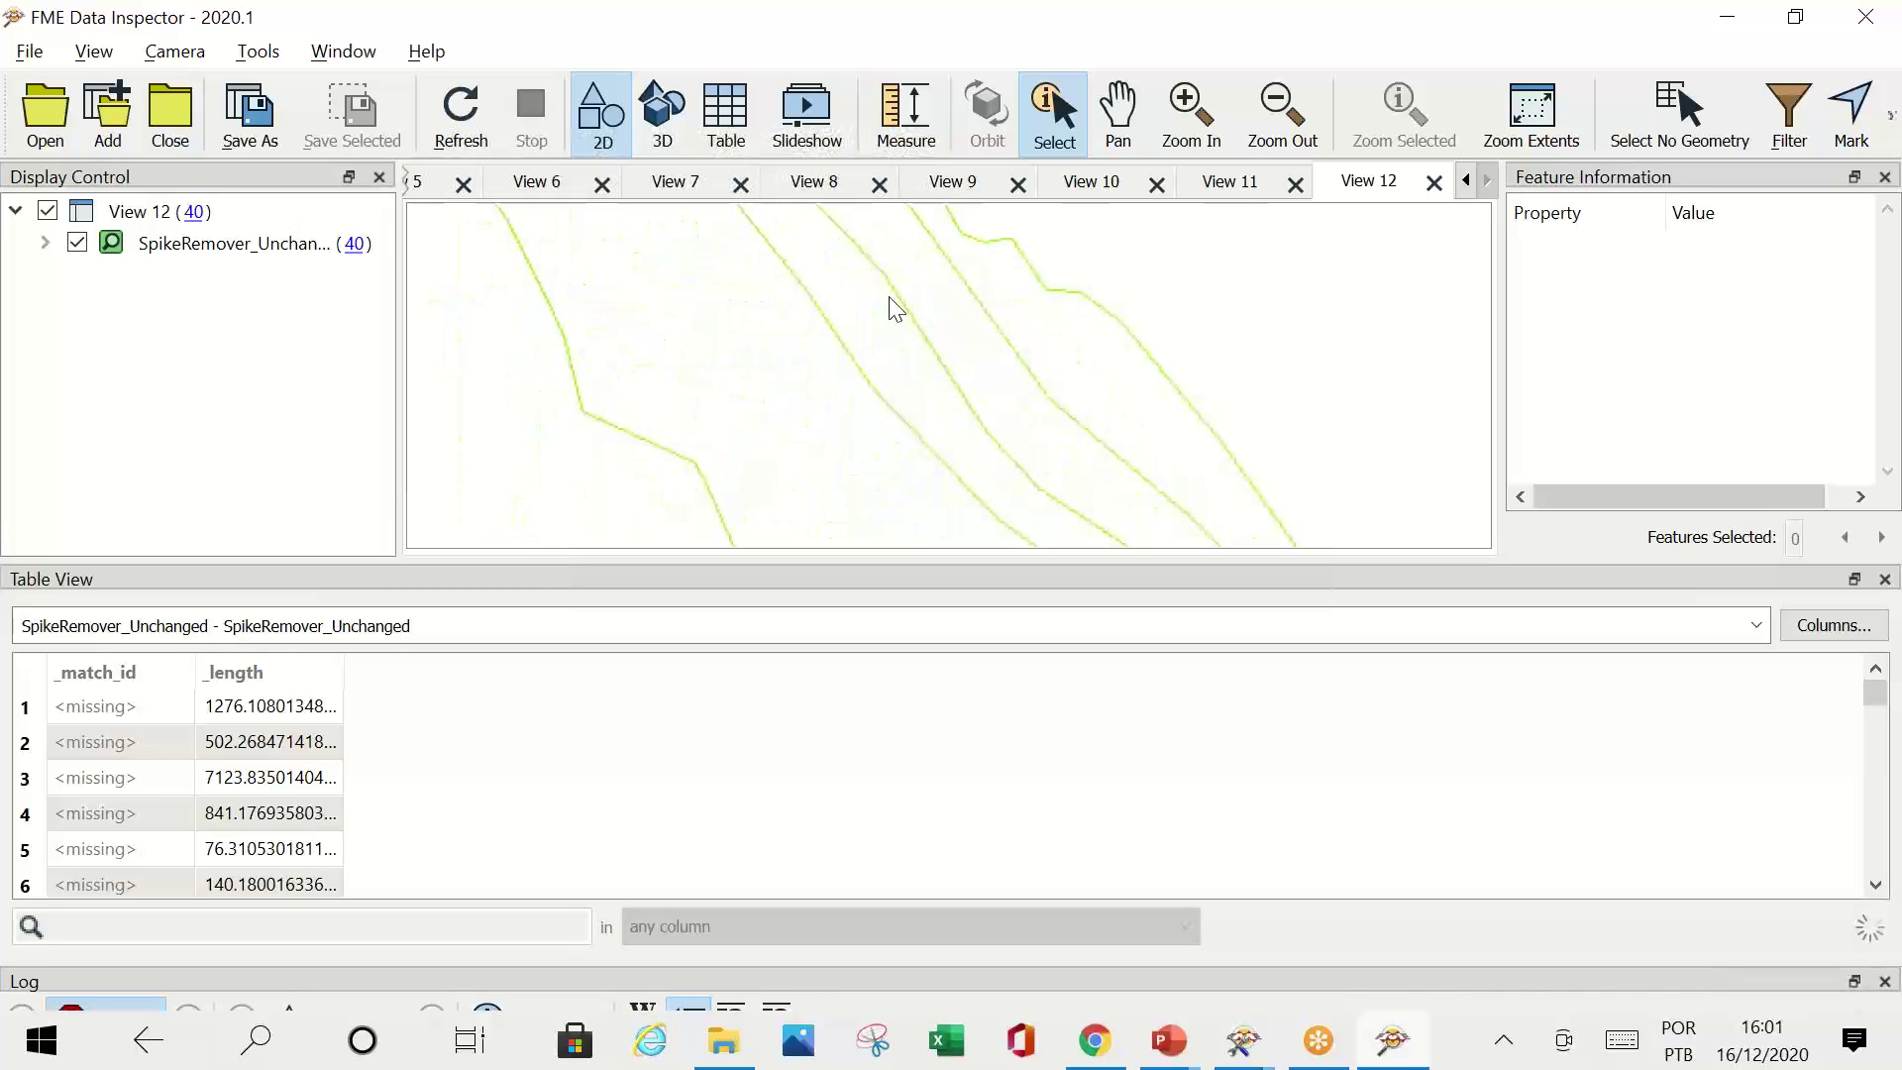
Step: Return to FME Workbench, open SpikeRemover's Changed output in FME Data Inspector and examine the corrected contour lines up close
key("alt+Tab")
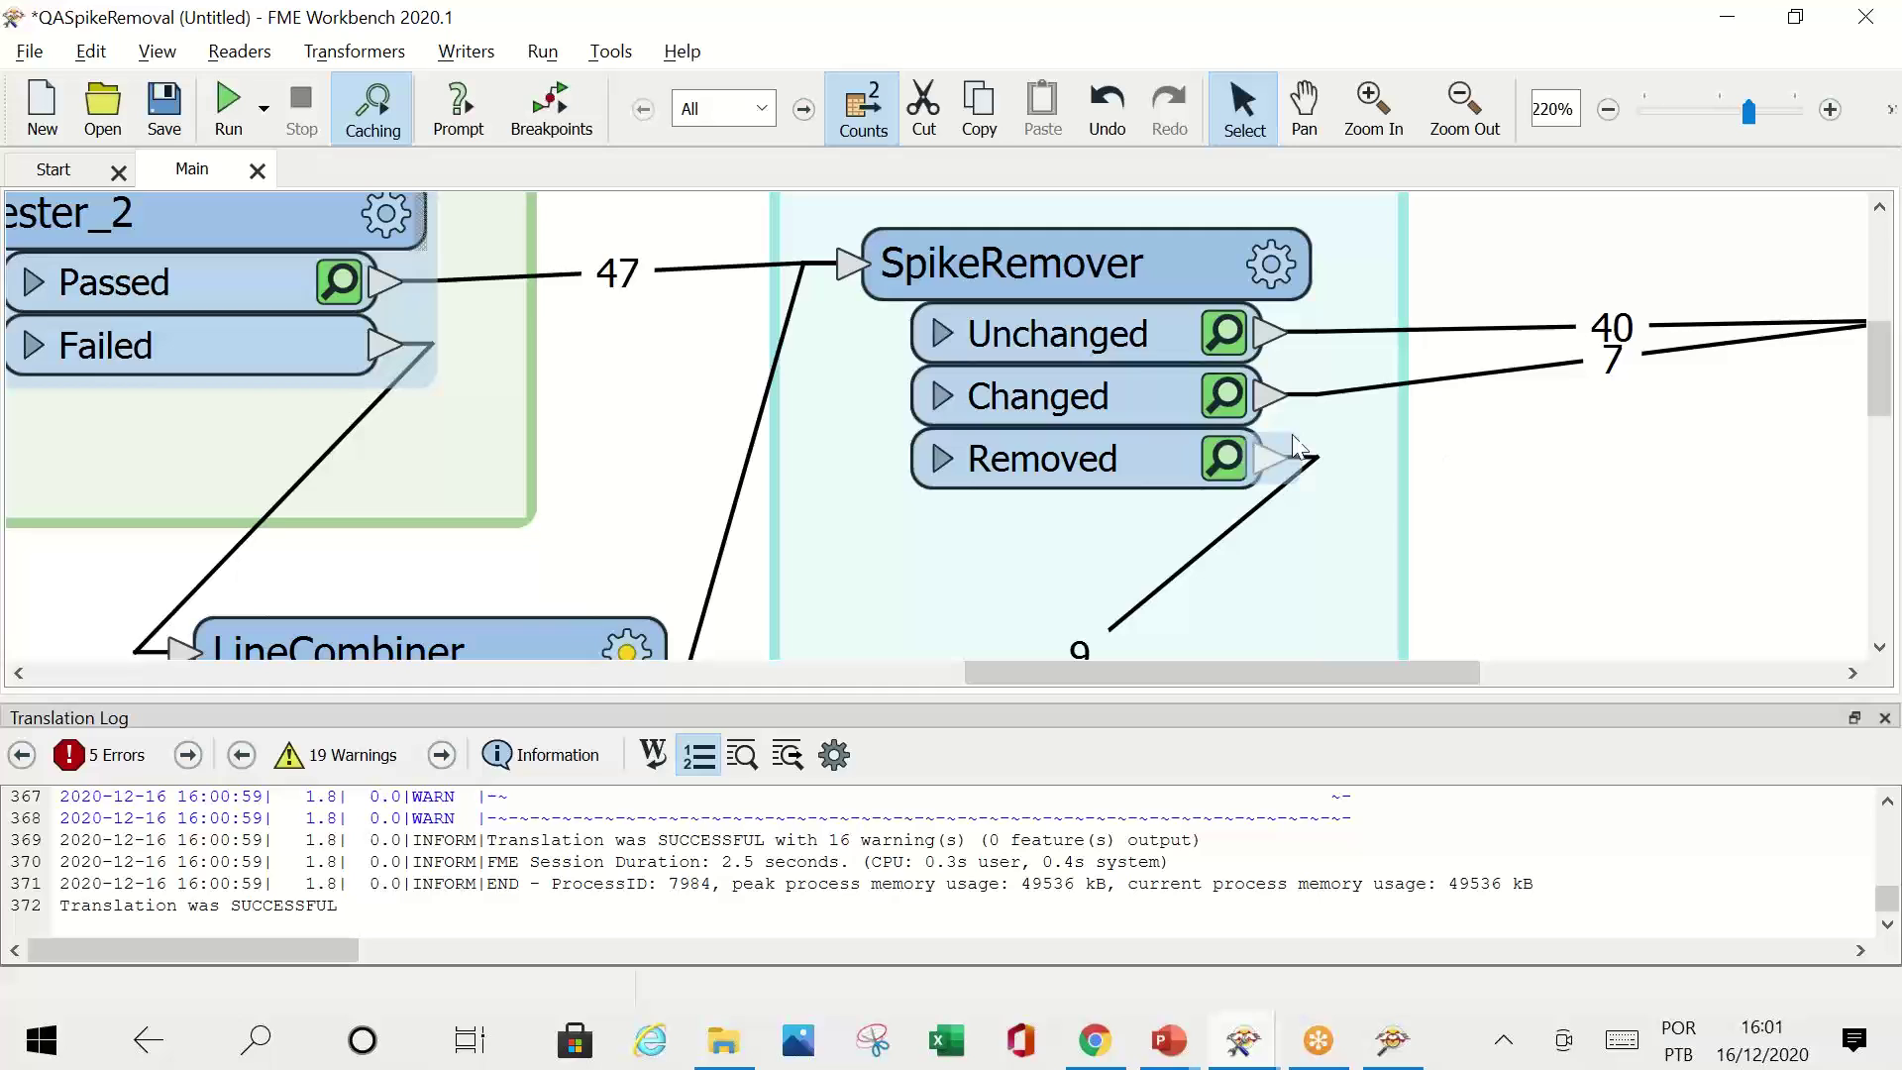
scroll(1585, 401, "down", 5)
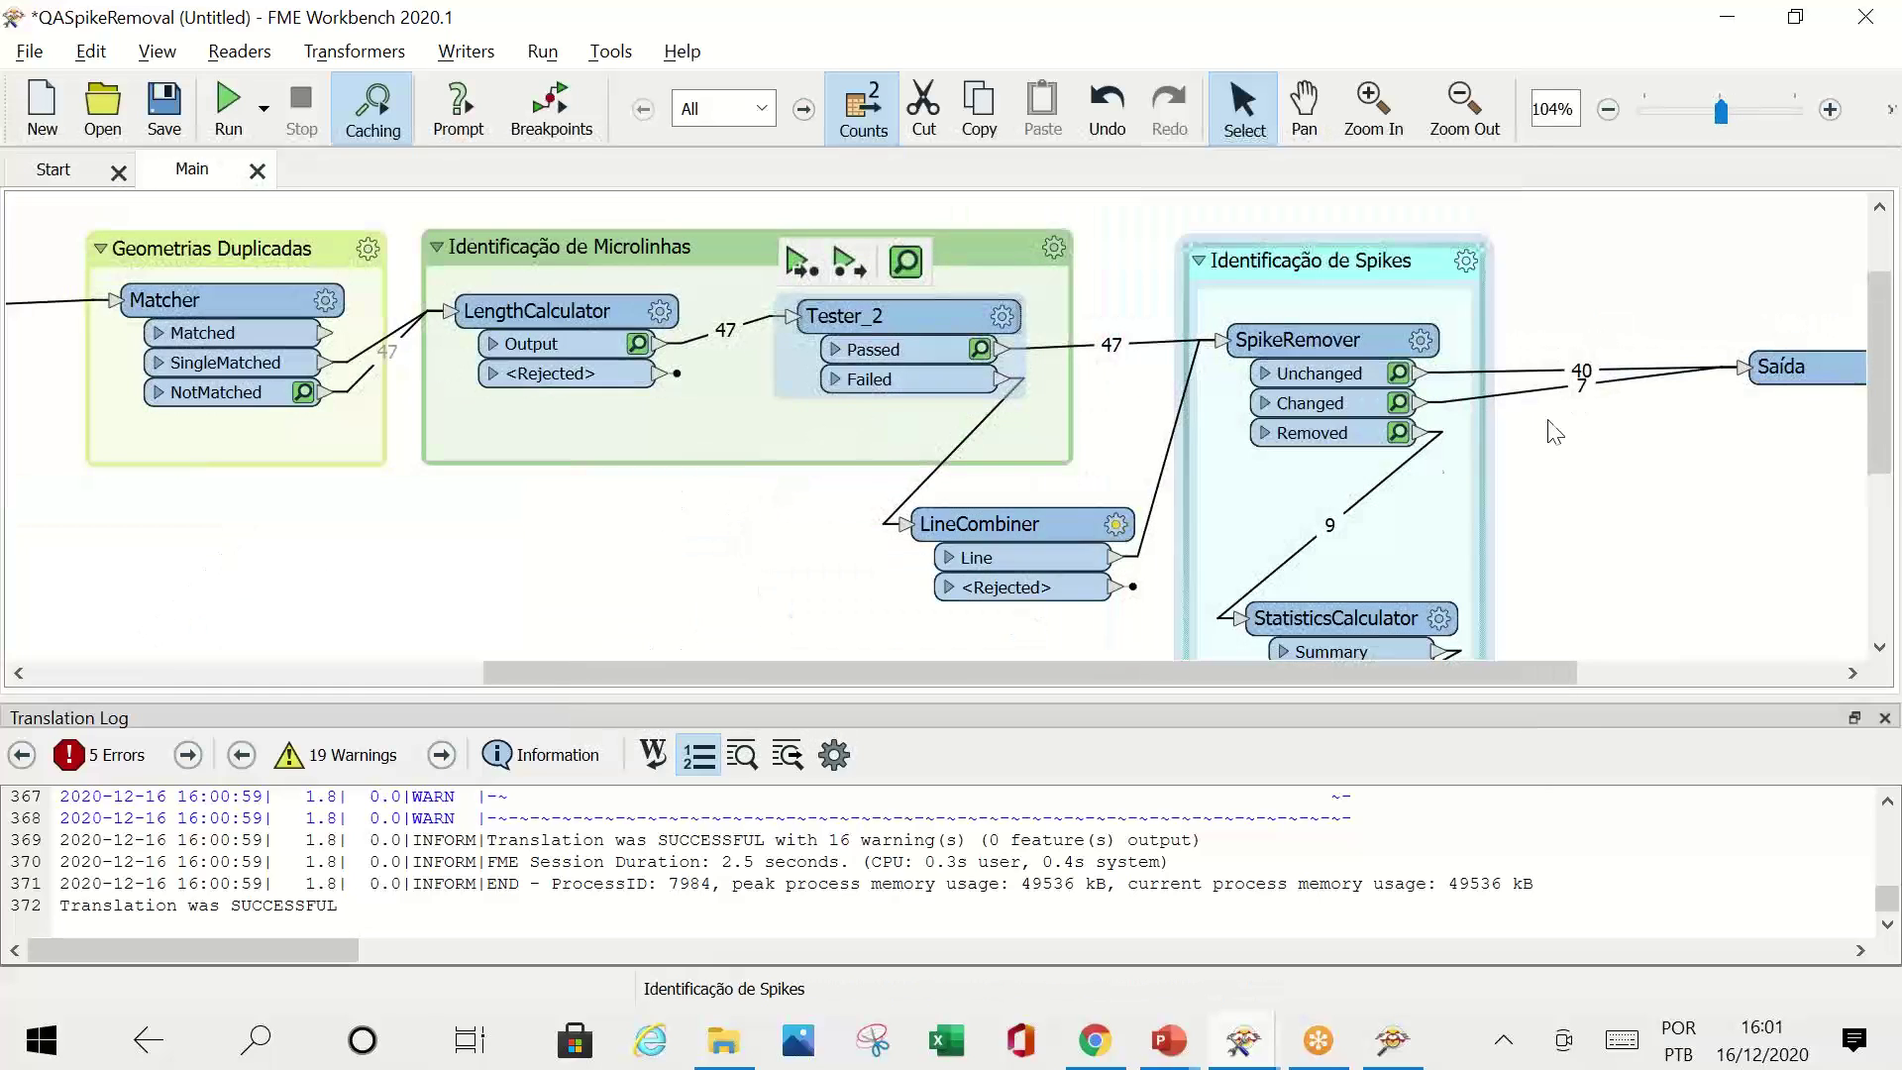
left_click(1400, 403)
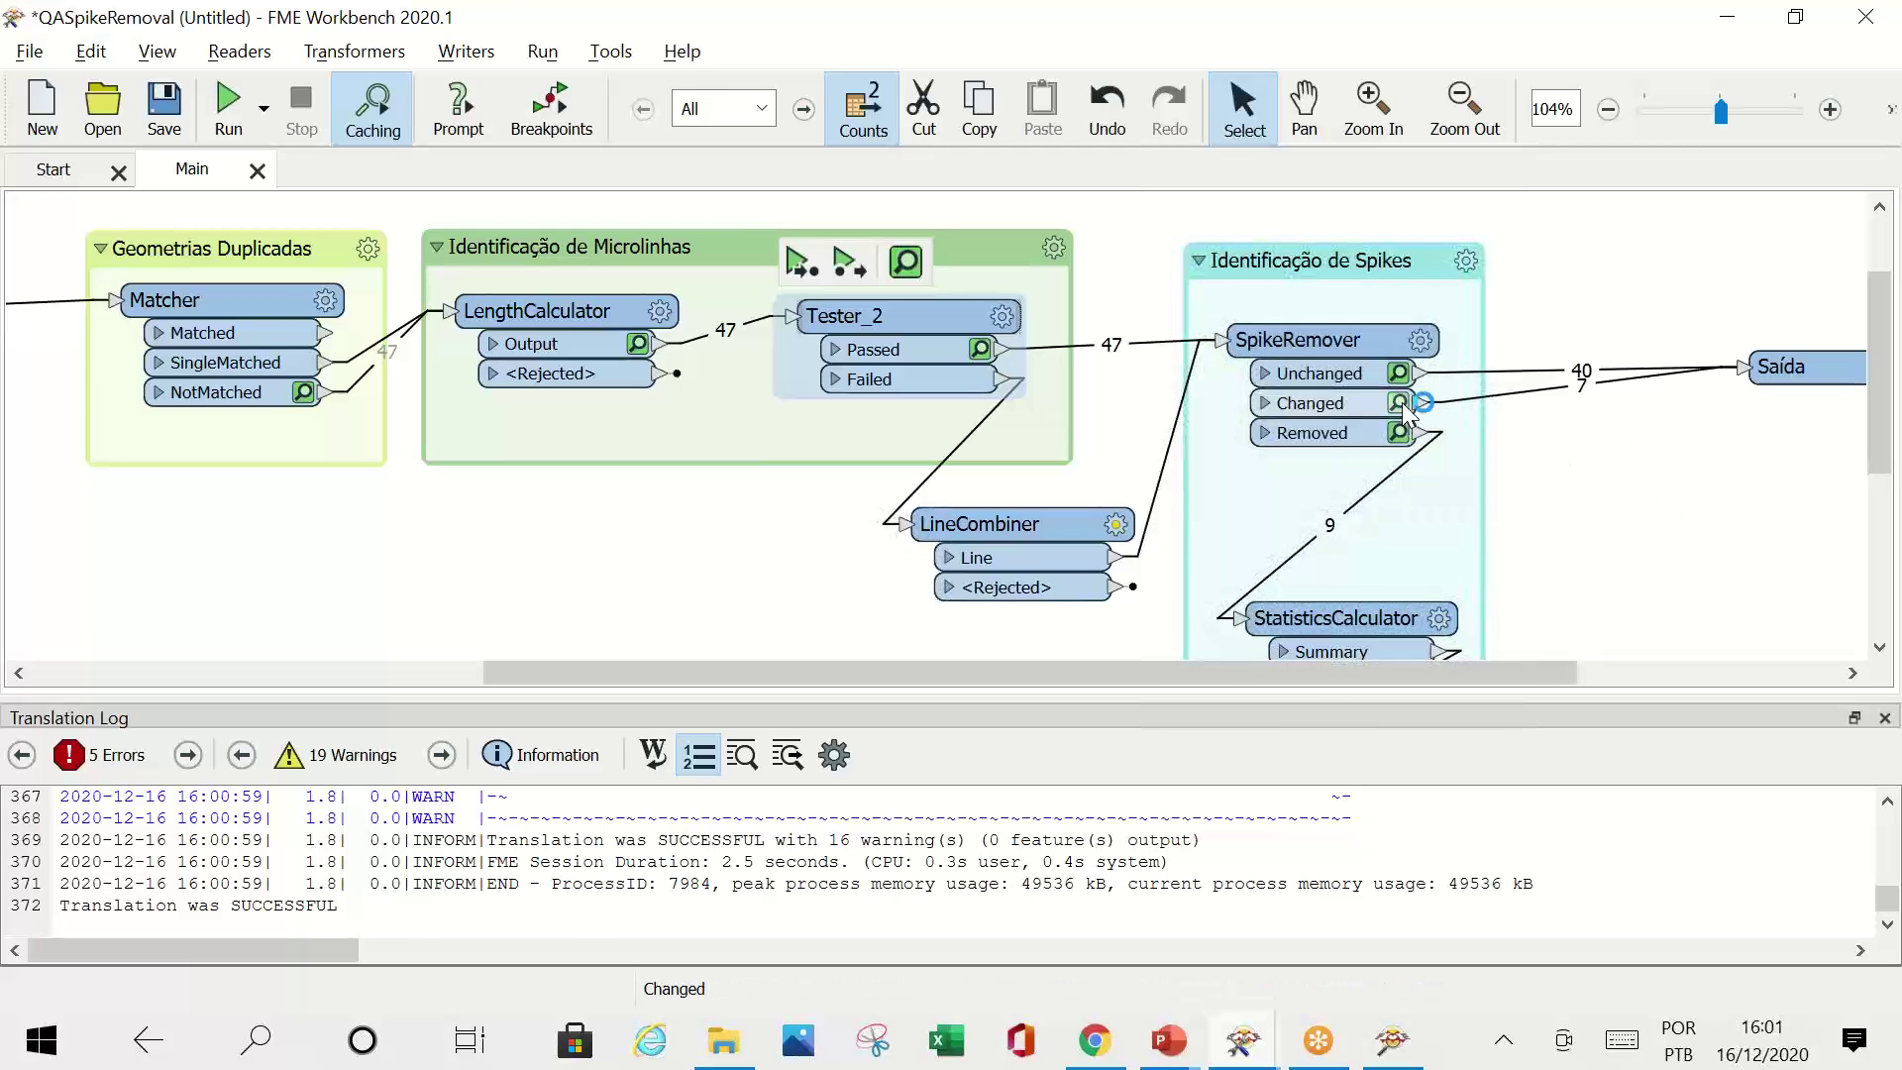
left_click(1400, 1046)
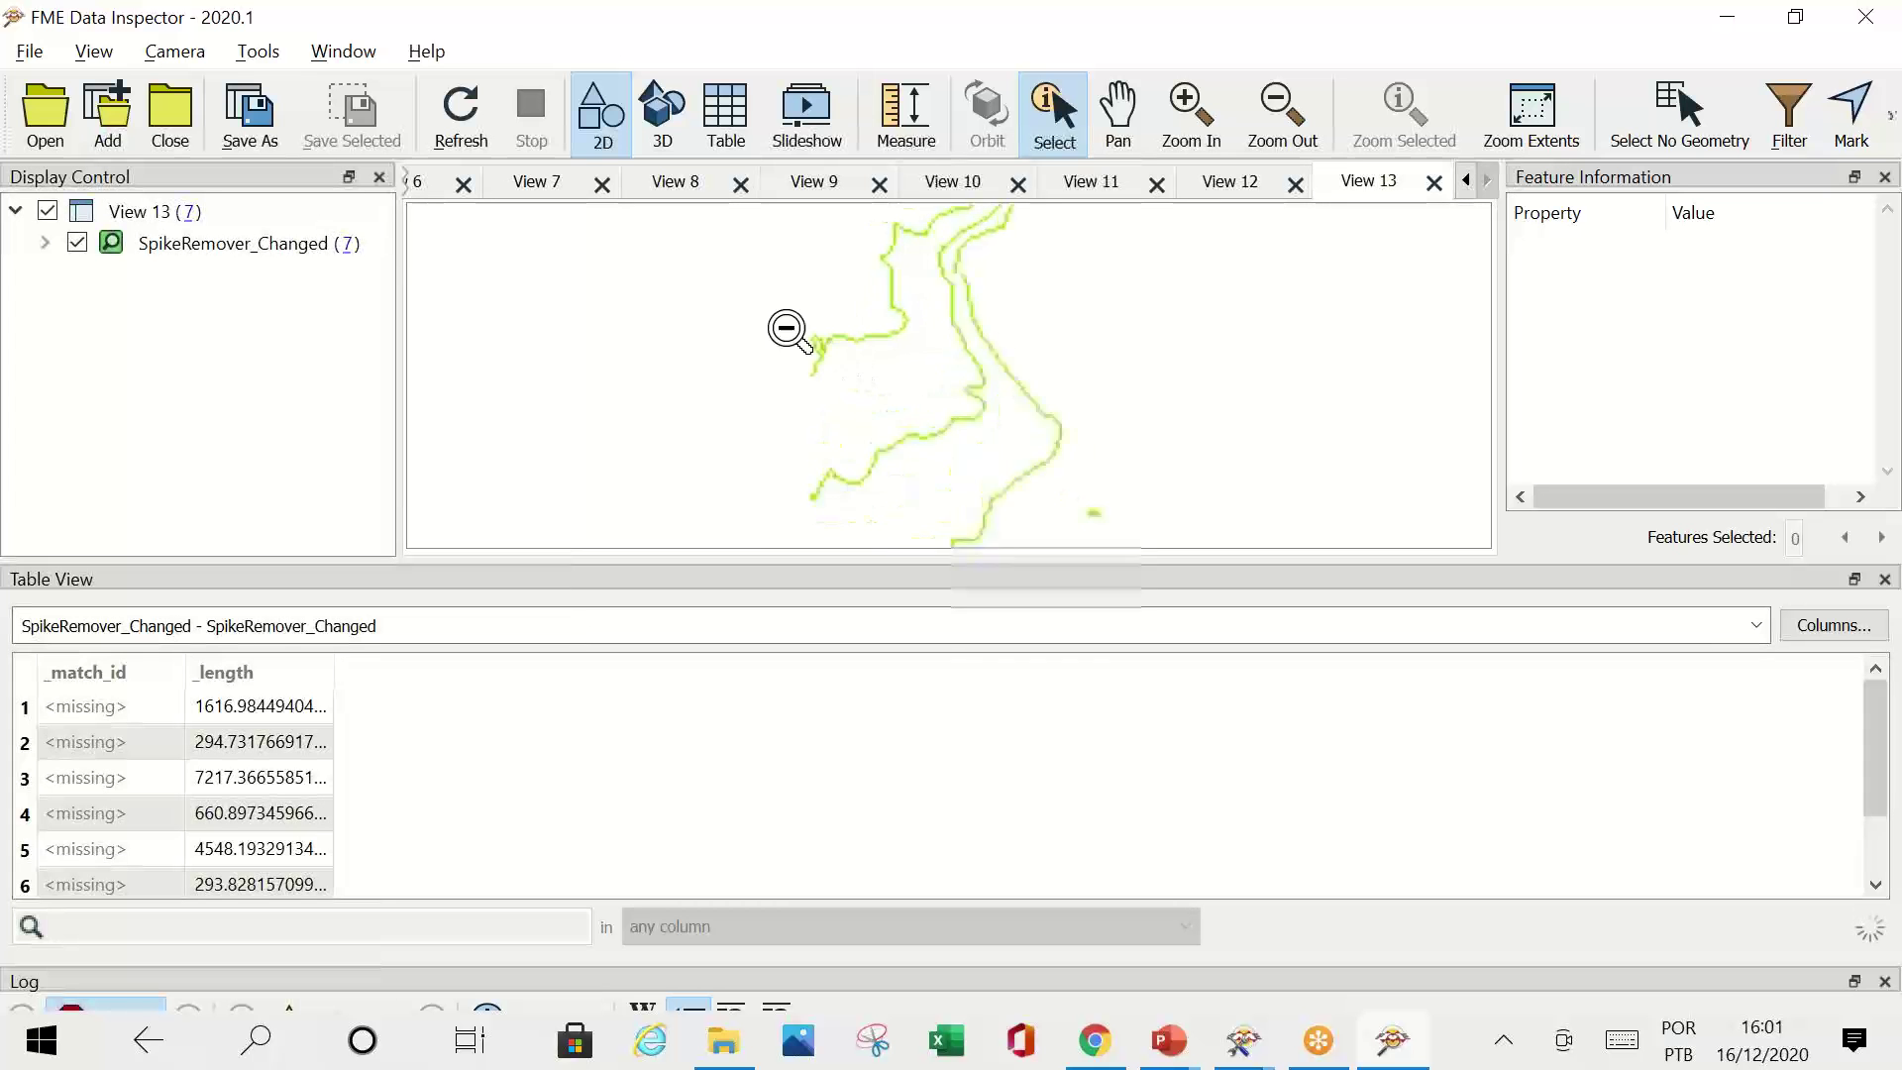
scroll(798, 332, "up", 8)
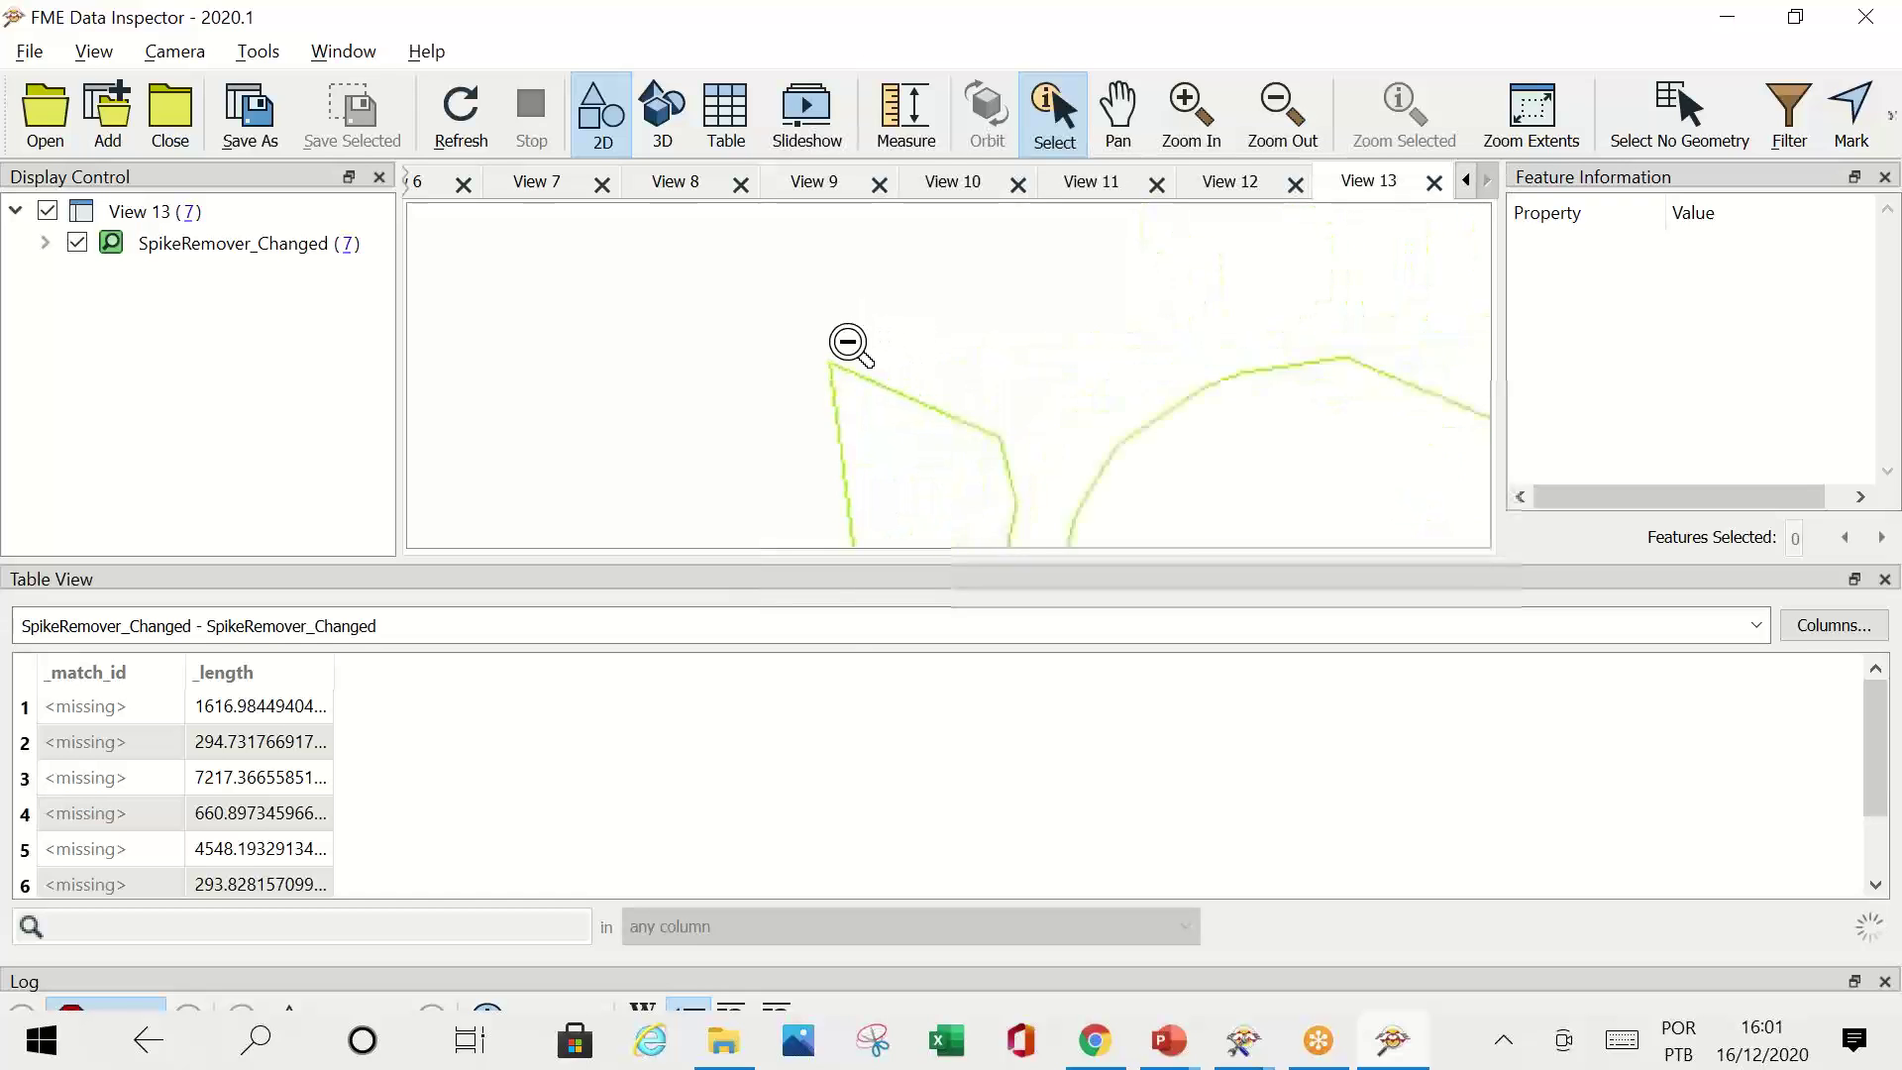
scroll(861, 401, "up", 2)
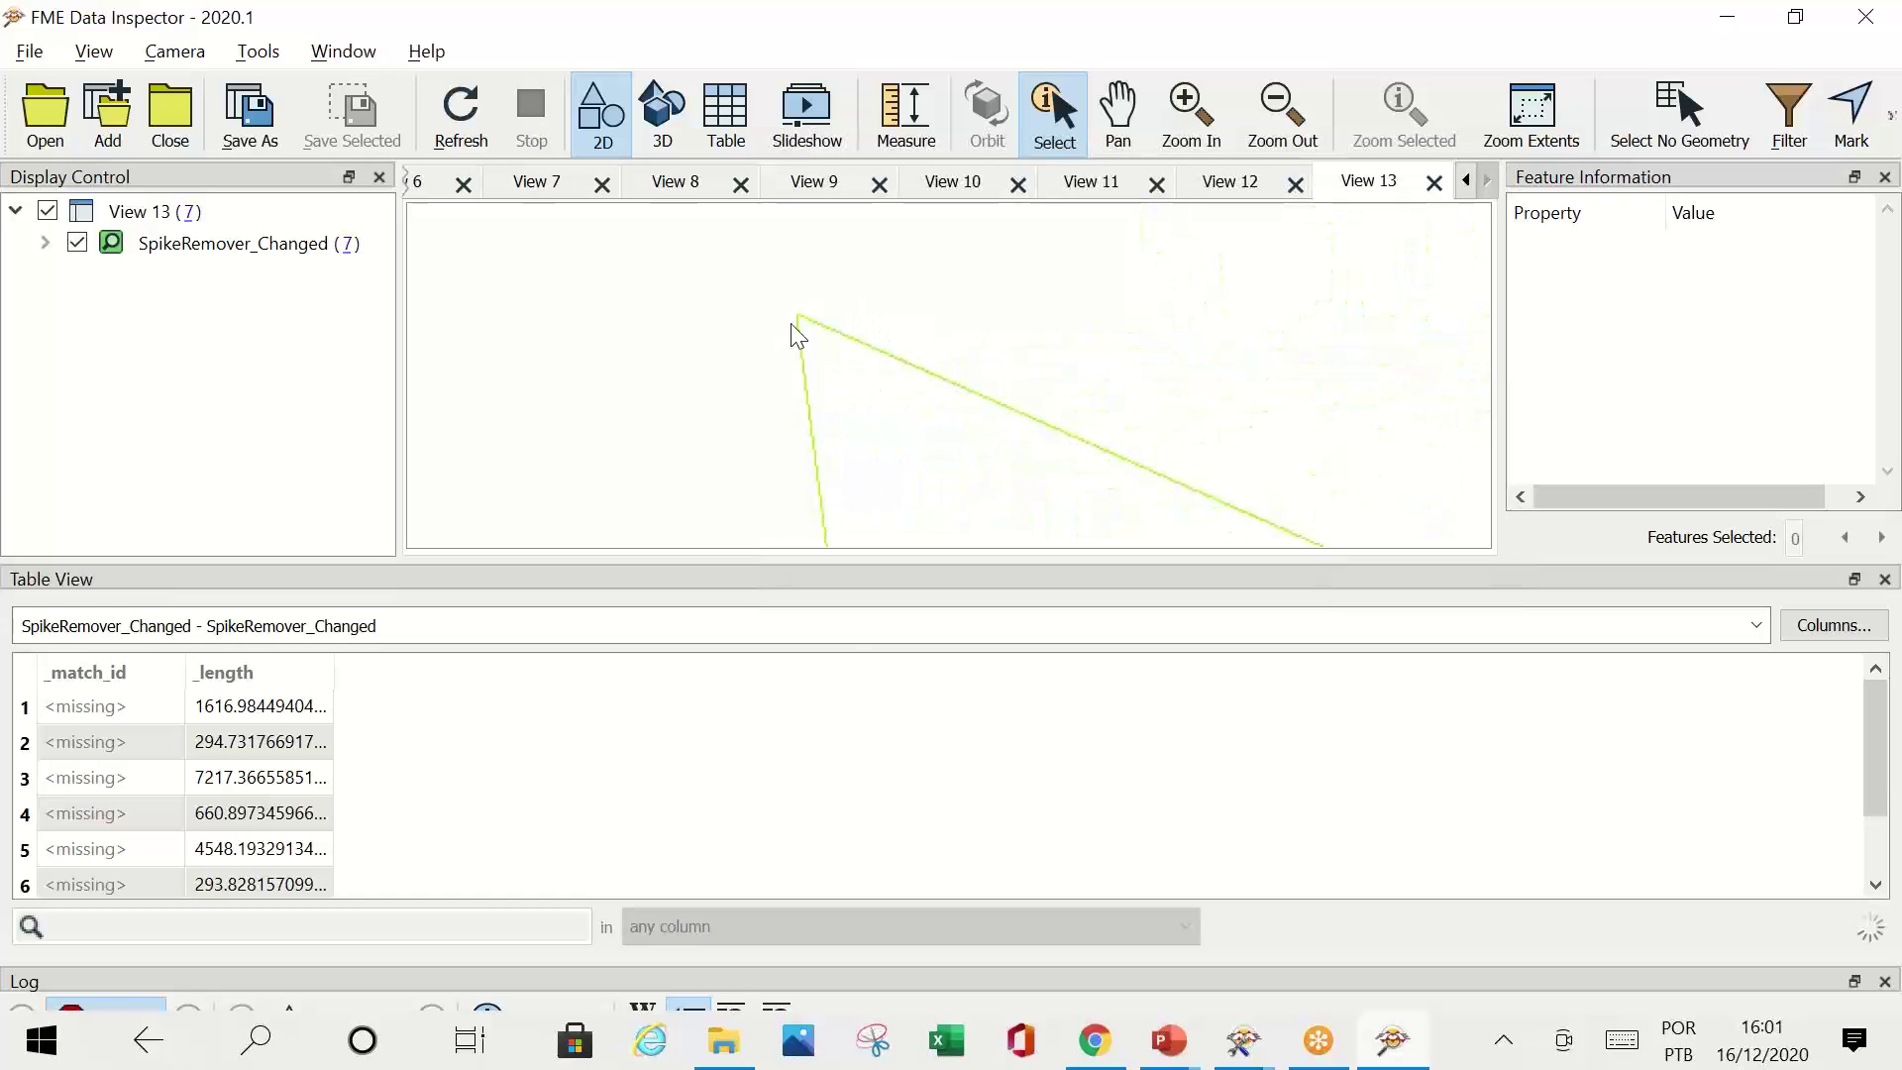
scroll(847, 386, "down", 6)
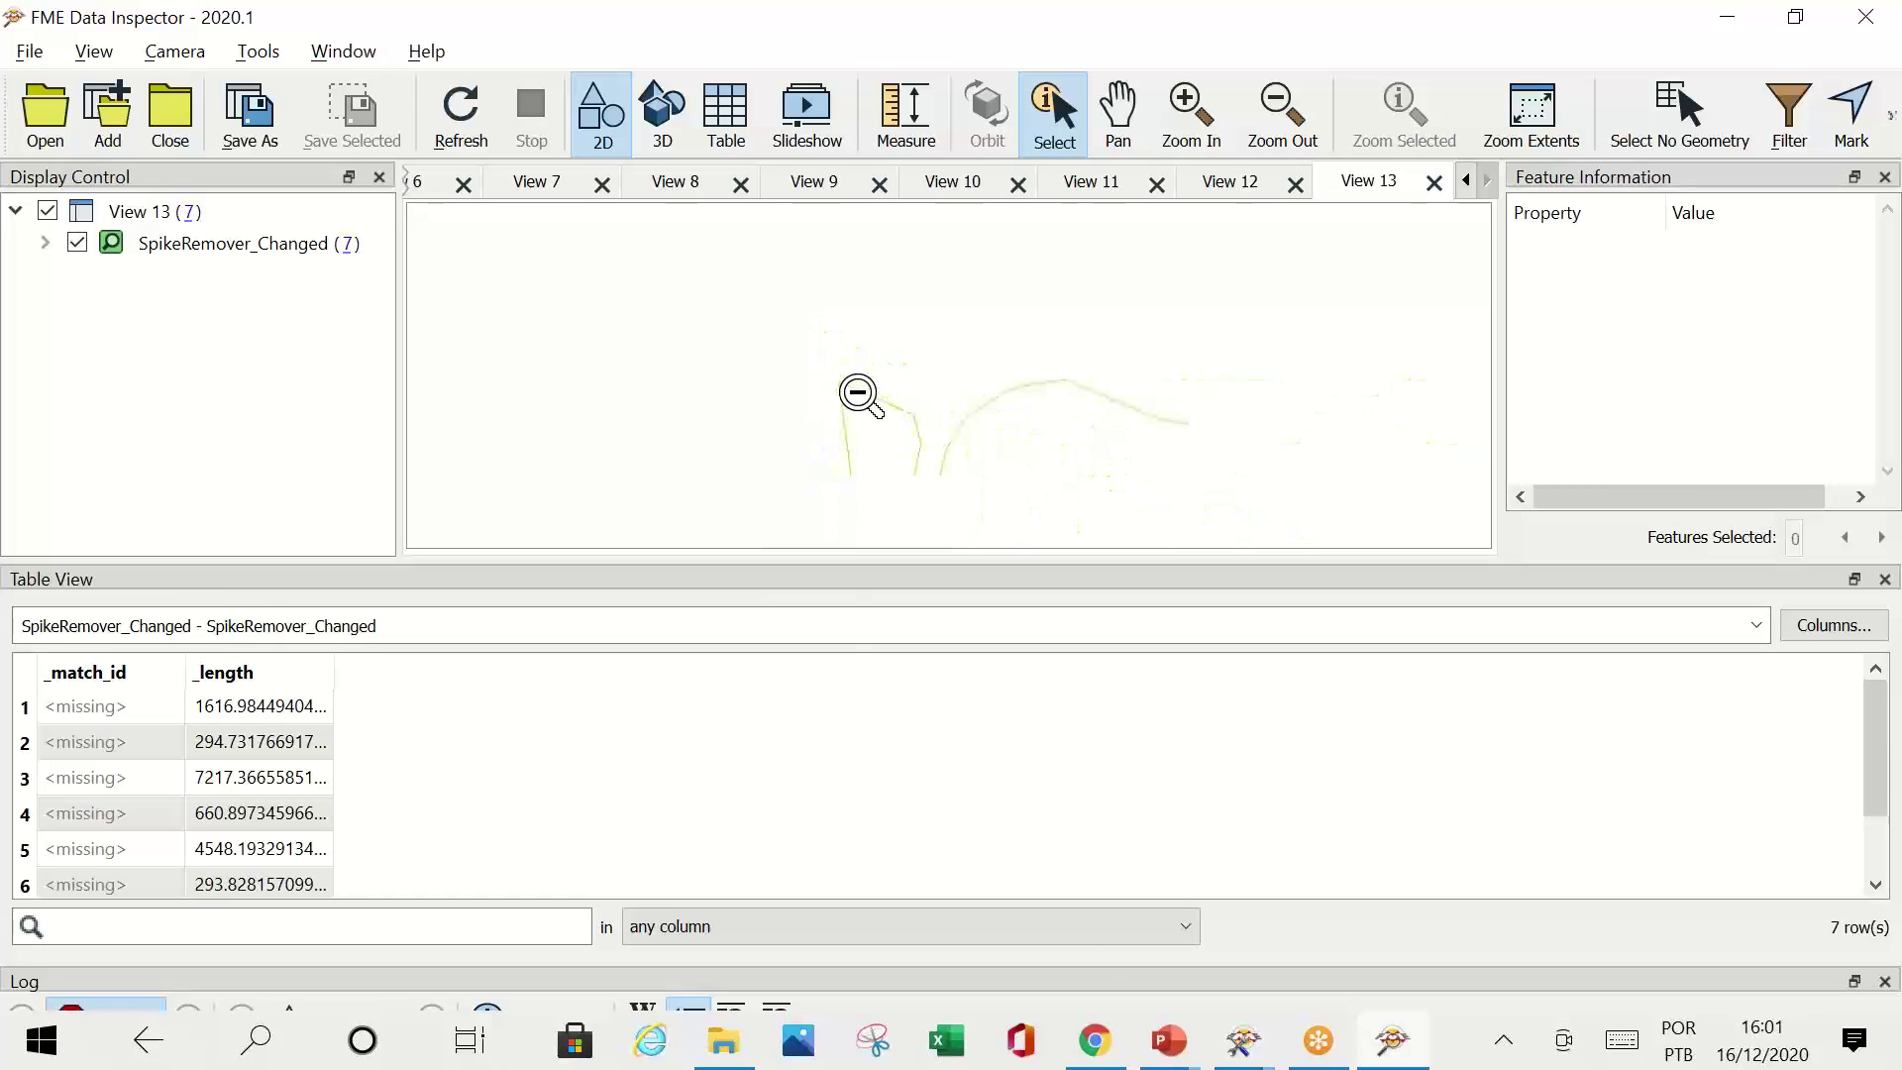
scroll(1122, 366, "down", 3)
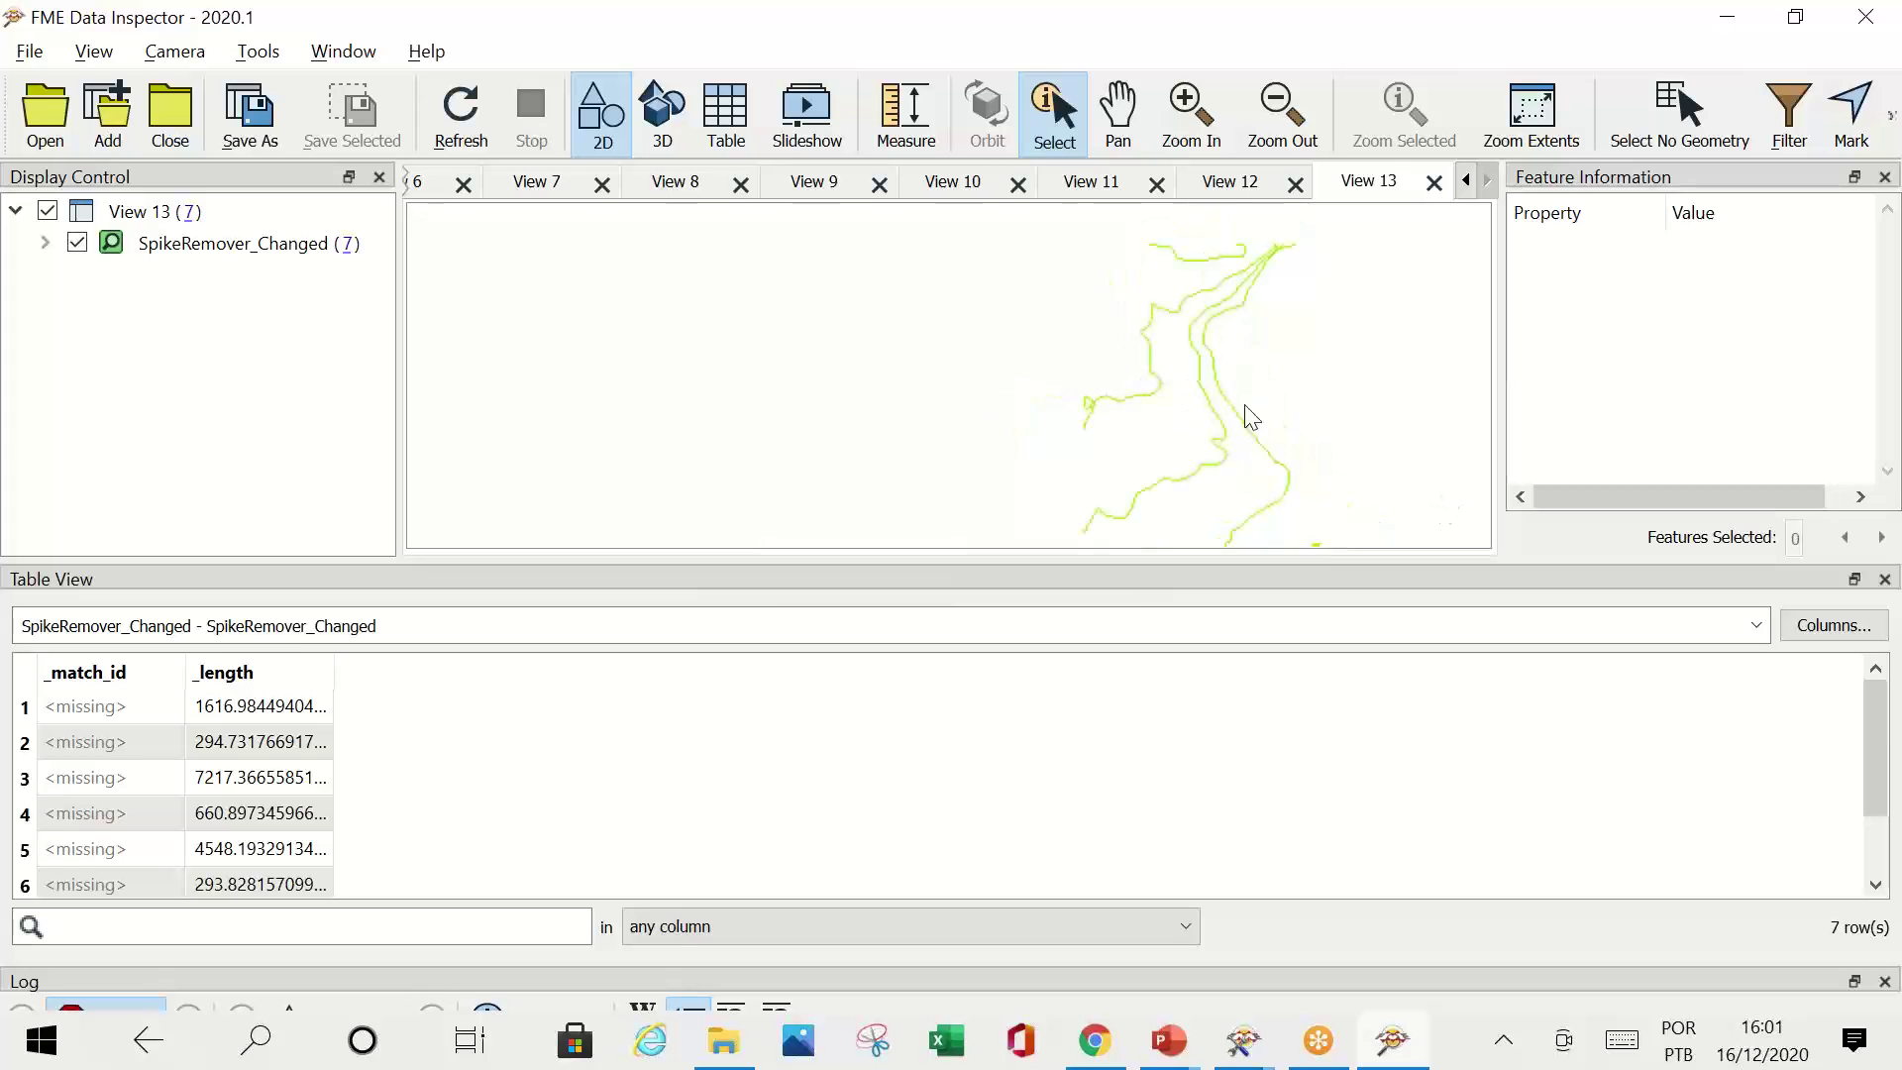
scroll(1265, 271, "up", 5)
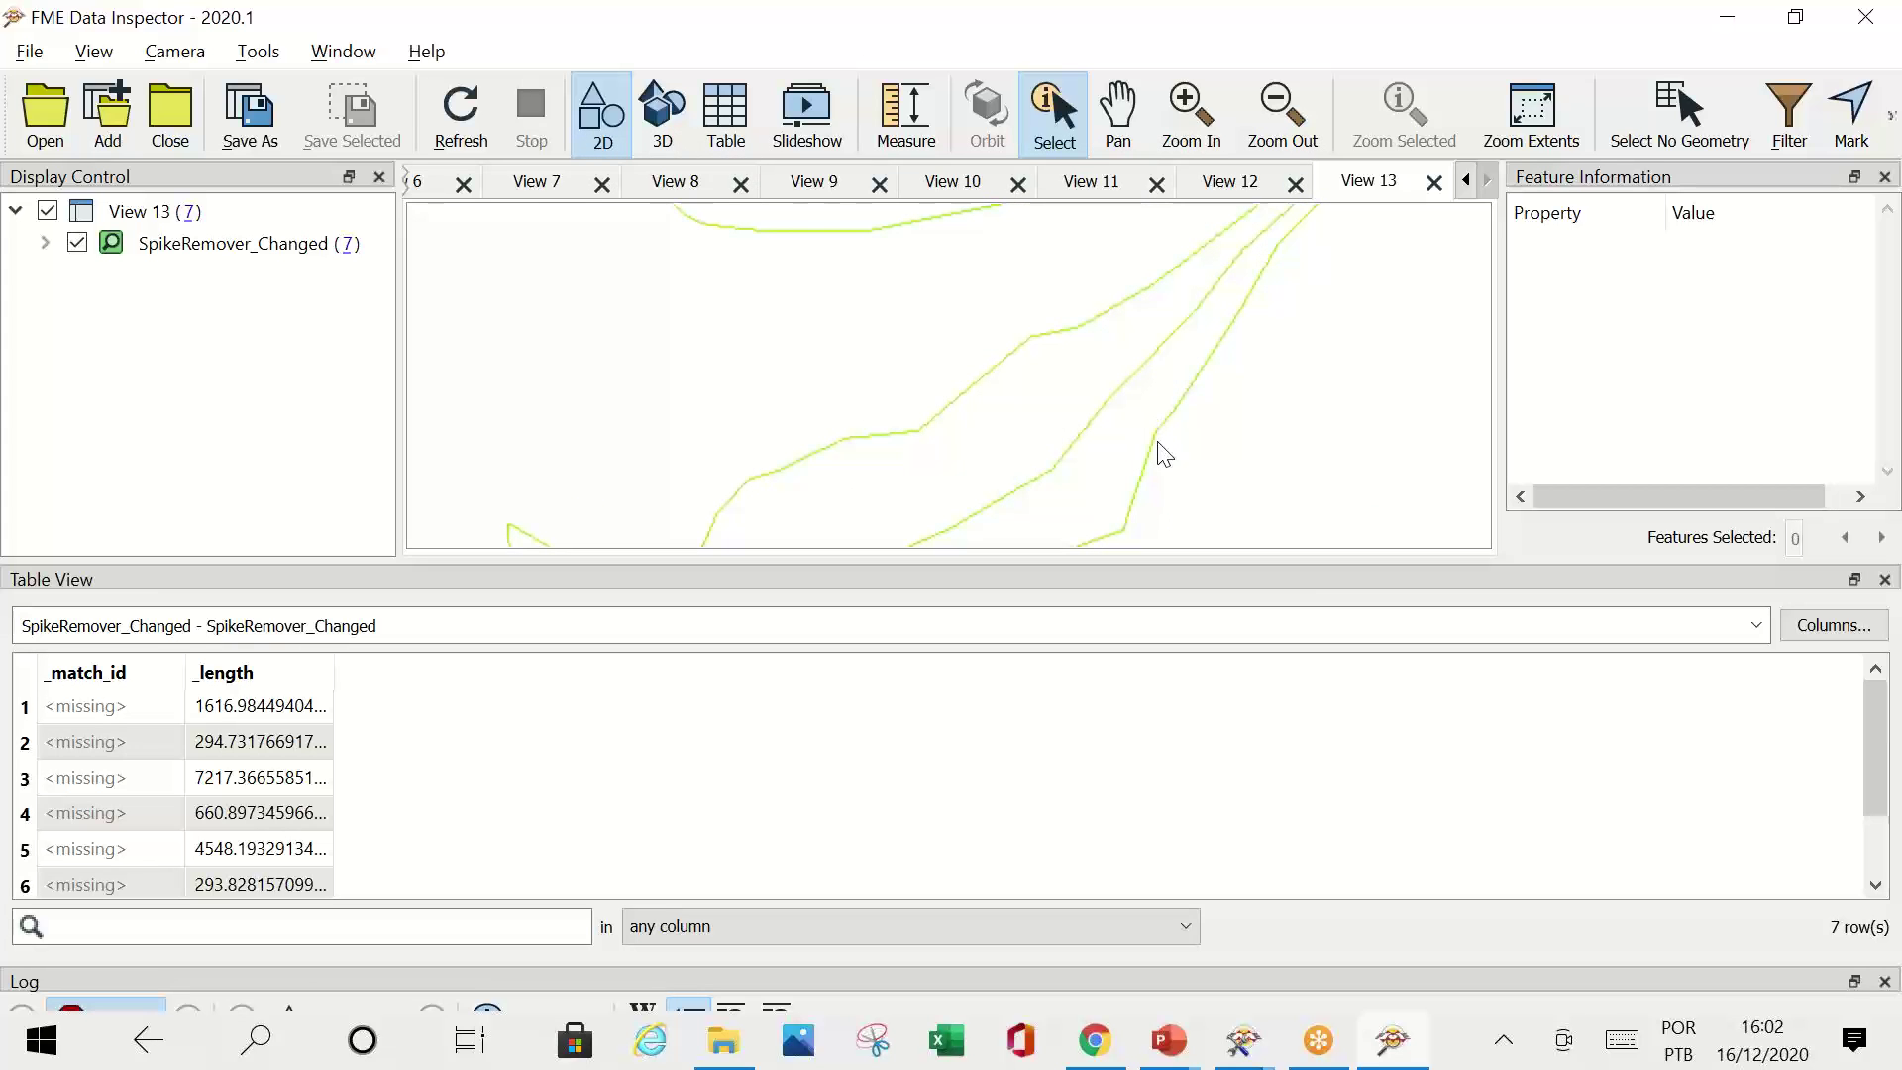
Step: Return to FME Workbench and run the workspace from StatisticsCalculator in the Identificação de Spikes bookmark
key("alt+Tab")
scroll(1367, 539, "down", 3)
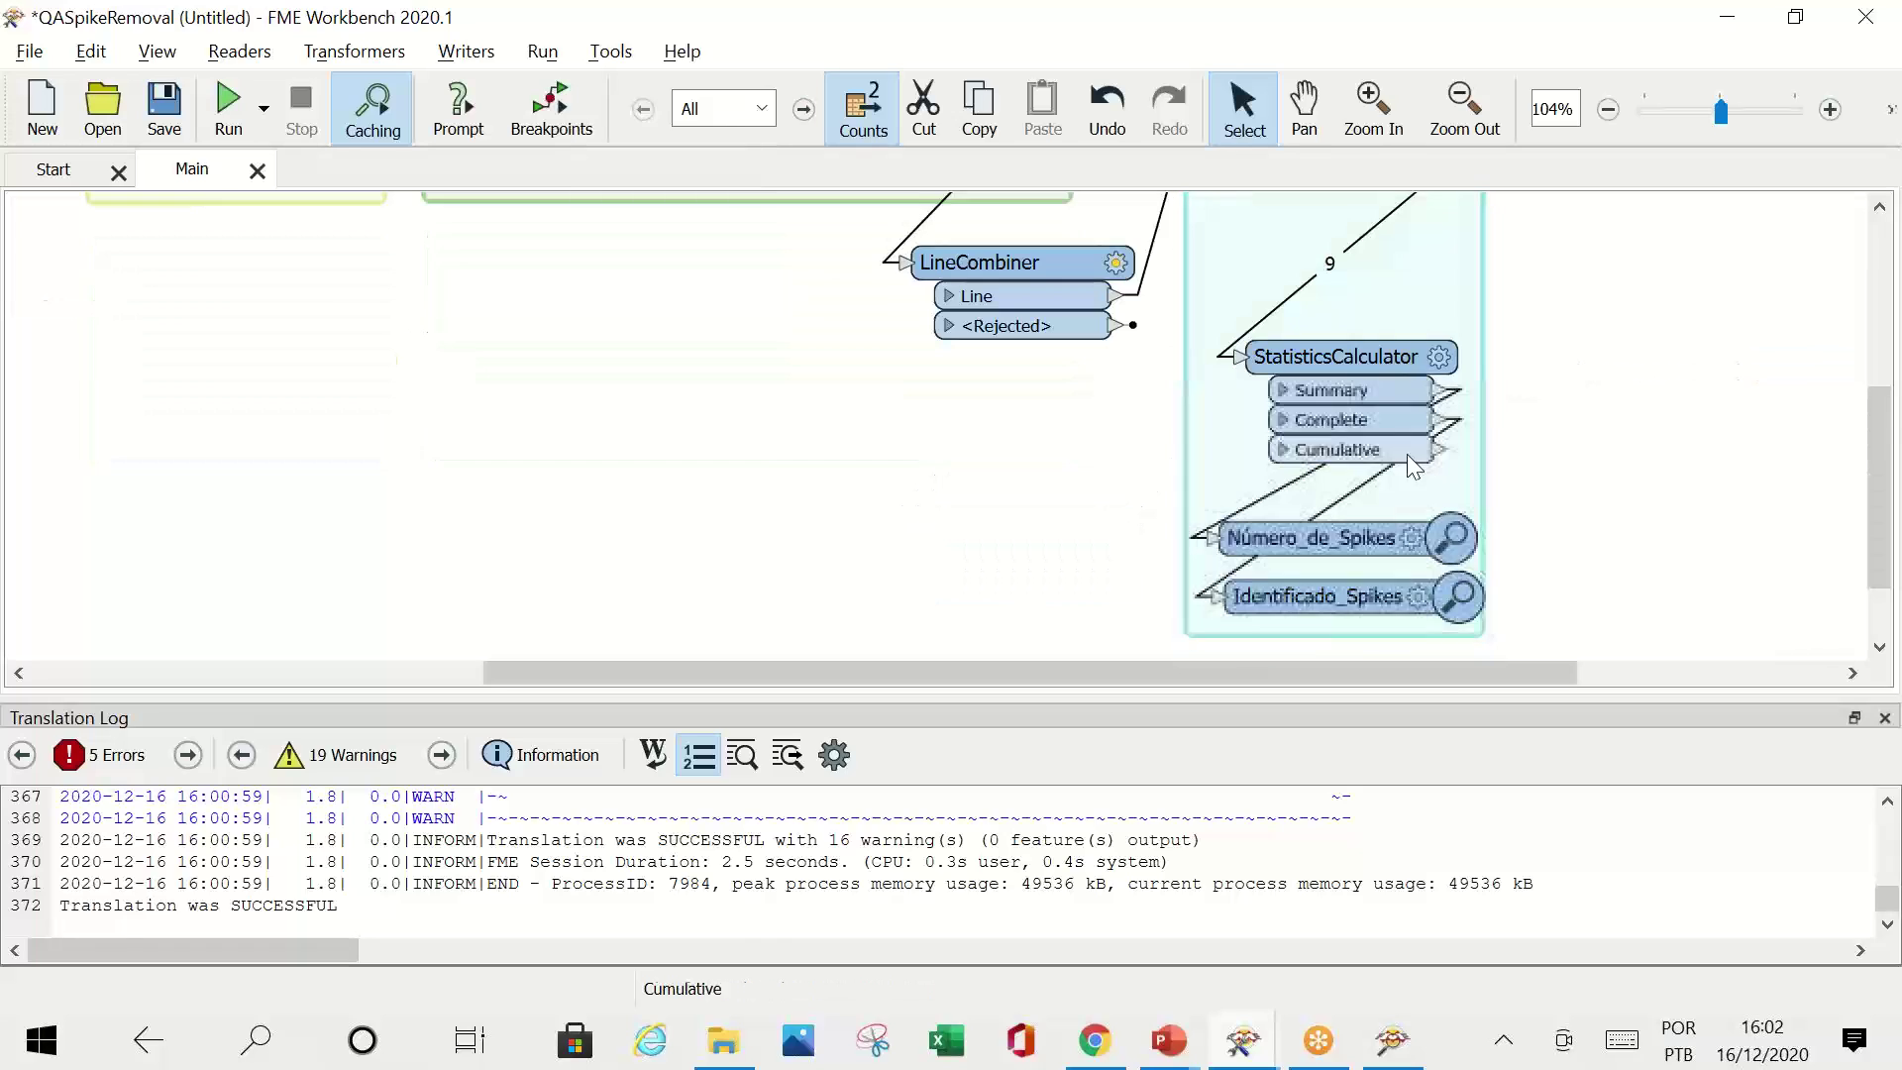
mouse_move(1355, 368)
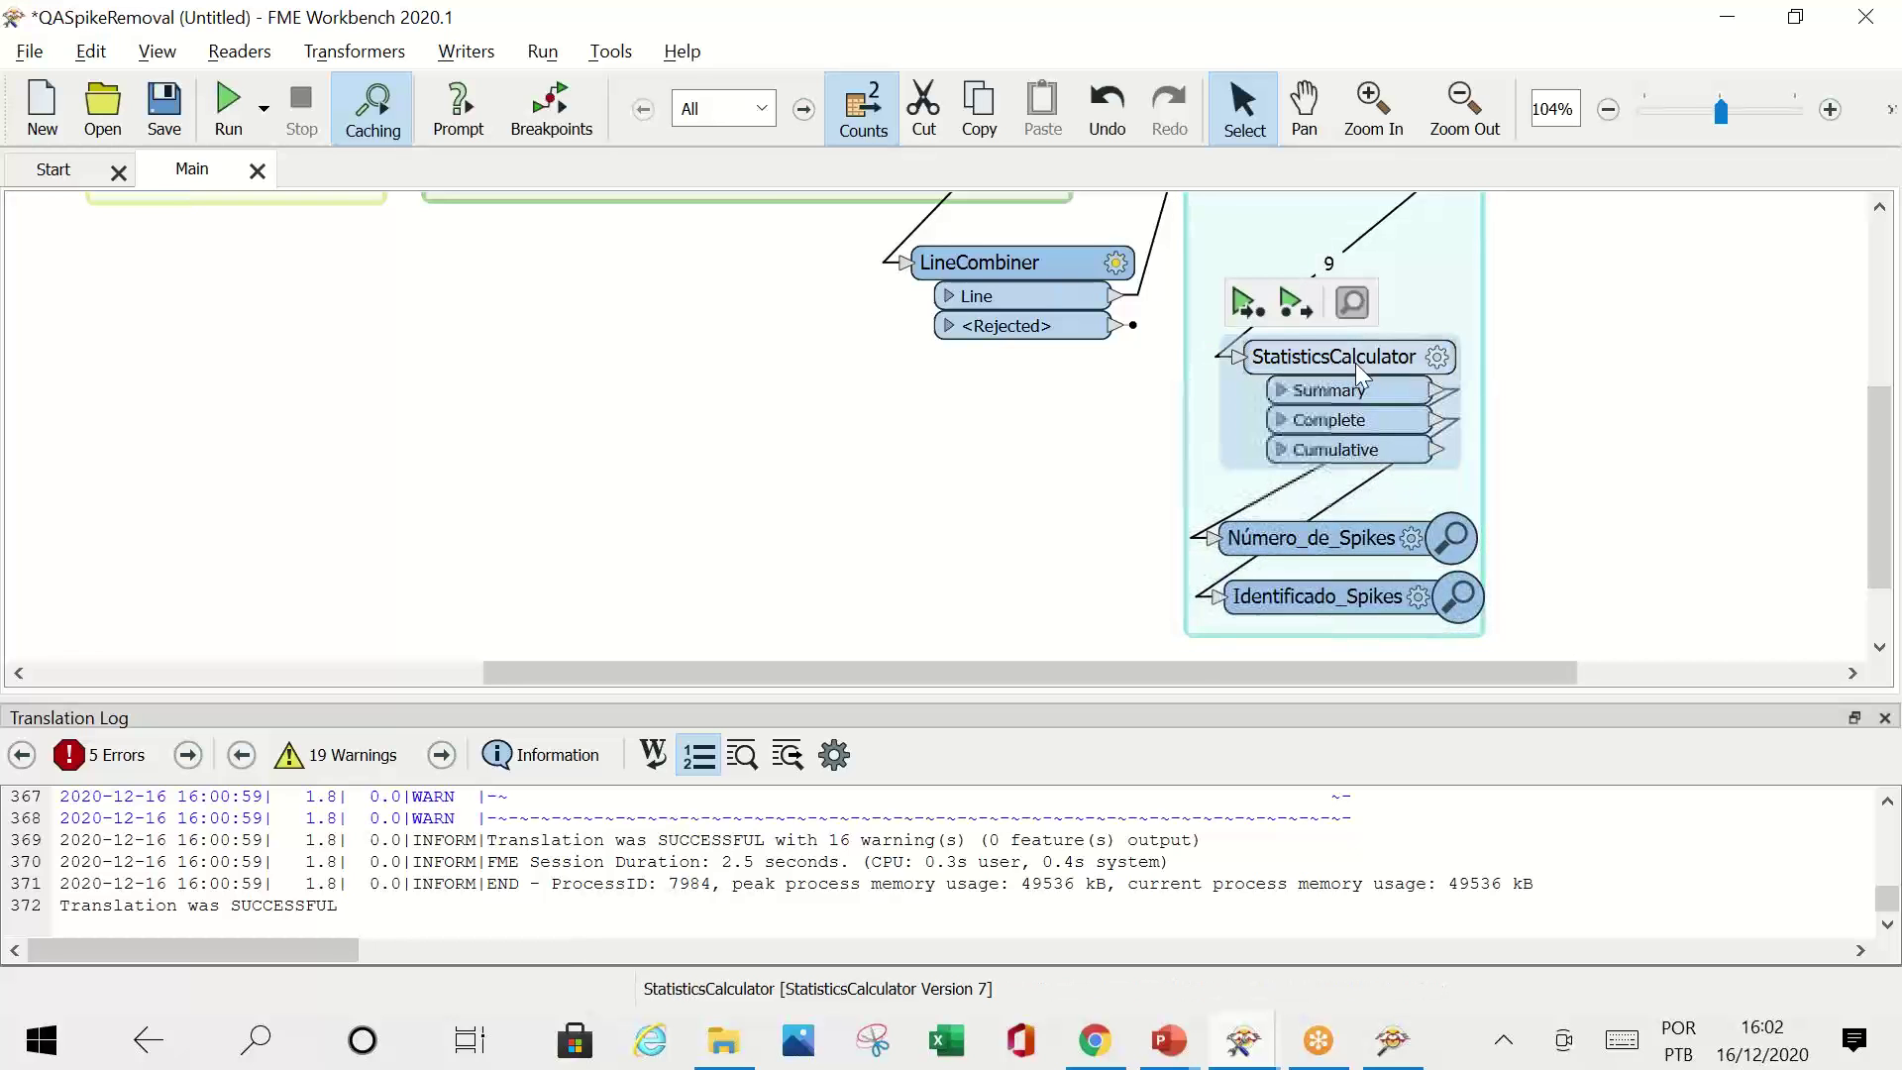
left_click(1285, 302)
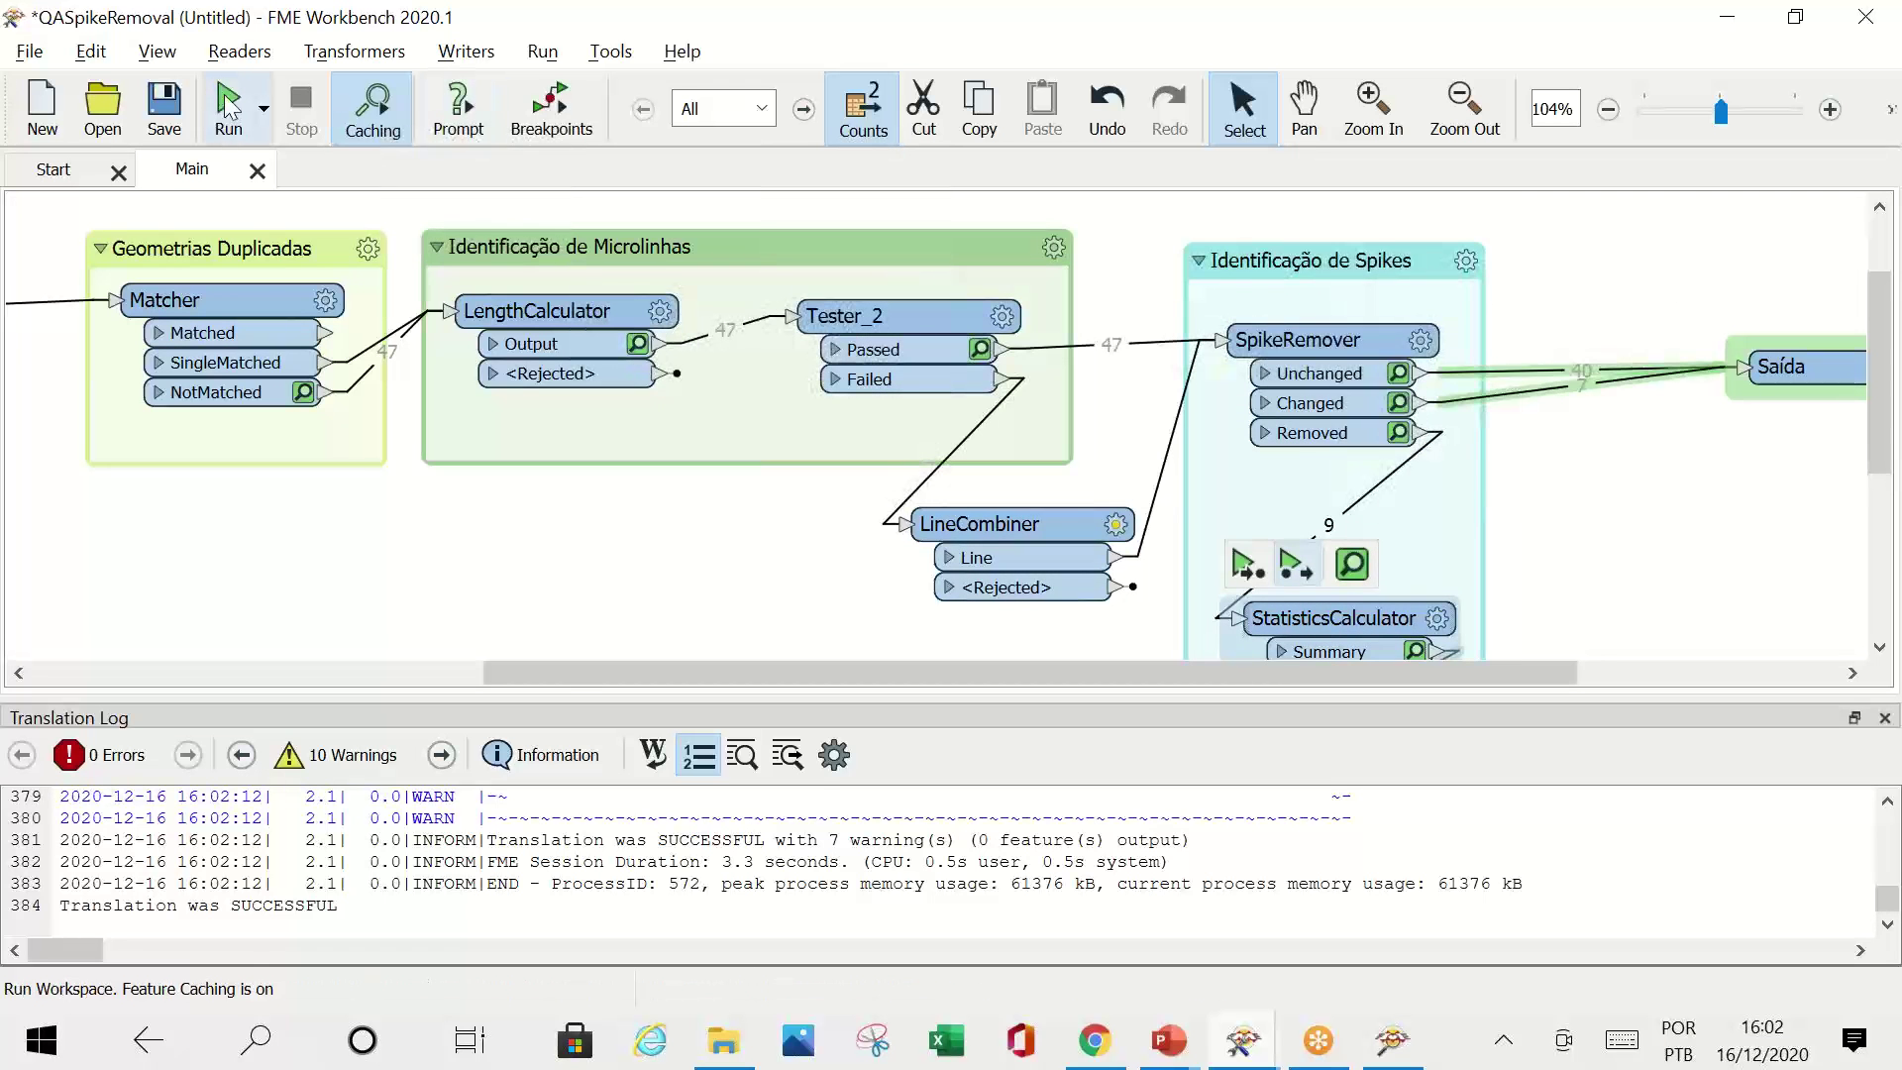
Step: Run the whole workspace and bring up its inspector output in FME Data Inspector
left_click(228, 104)
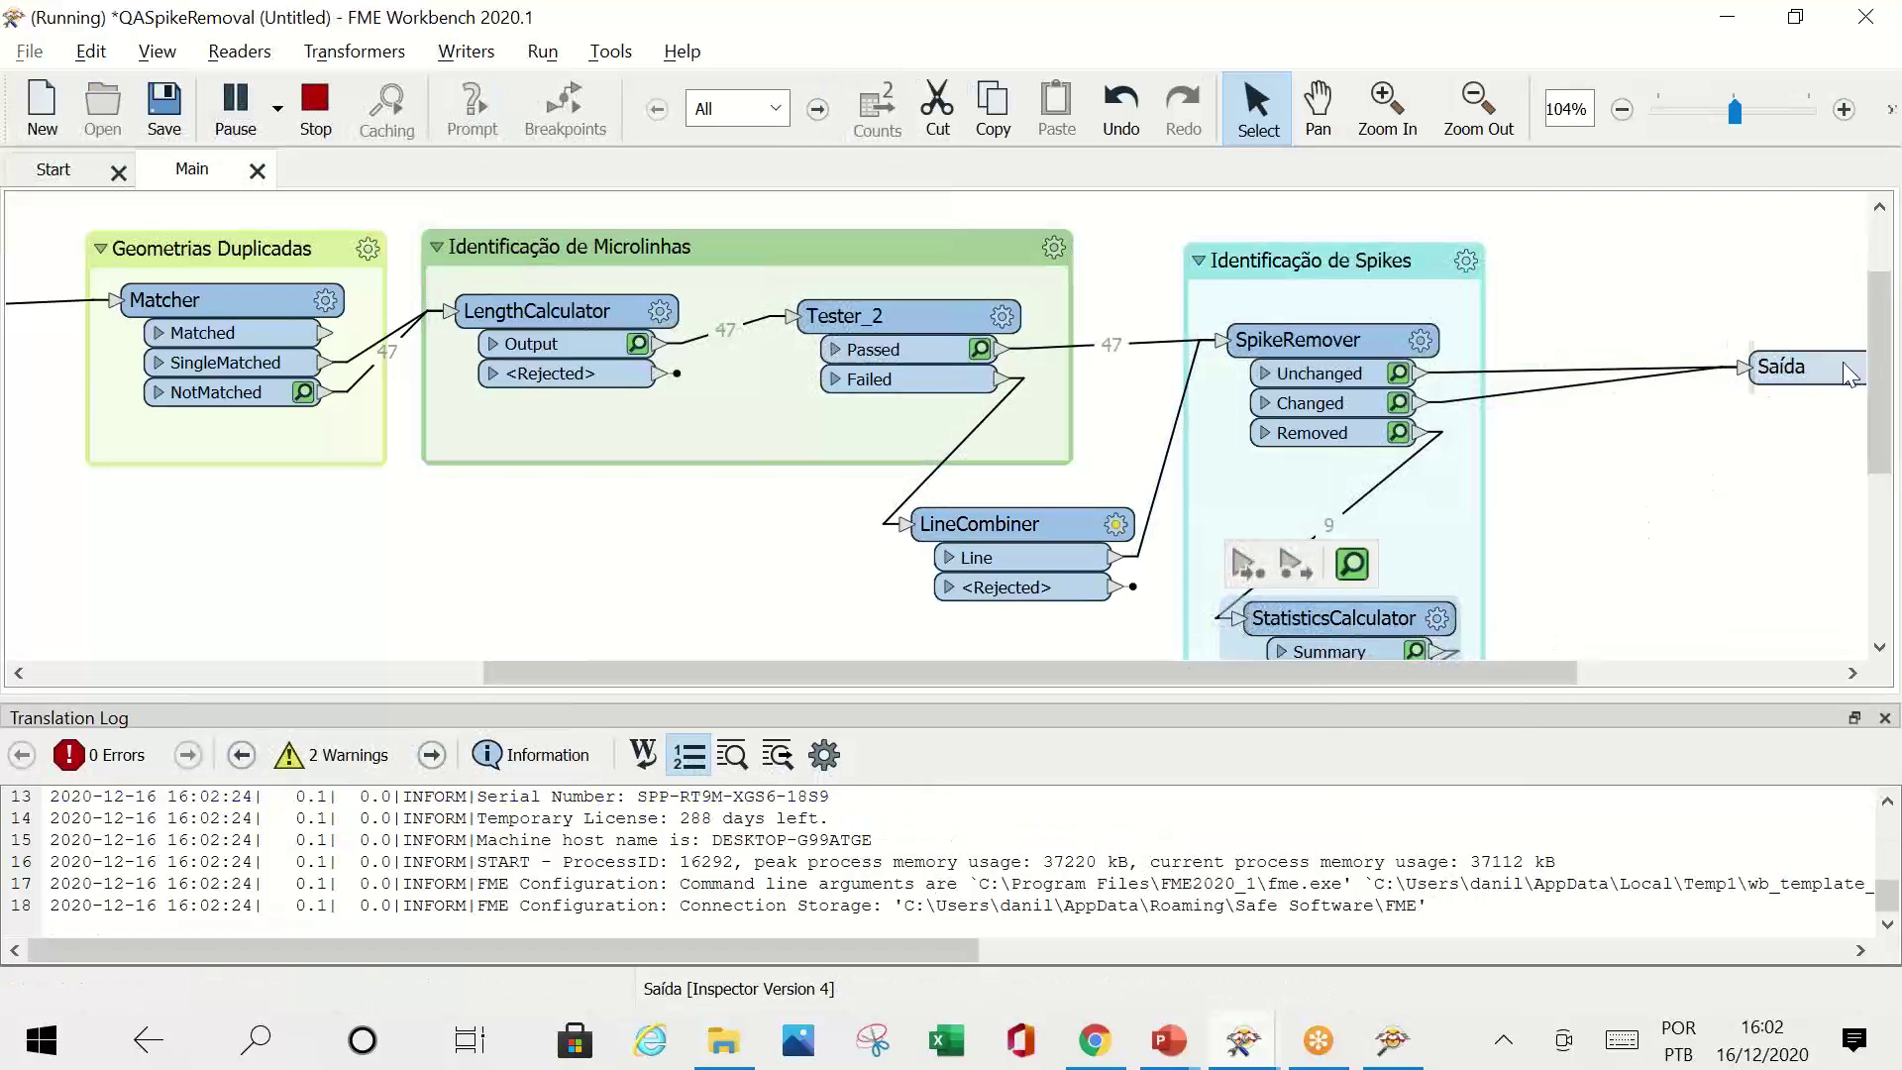
scroll(1674, 570, "down", 2)
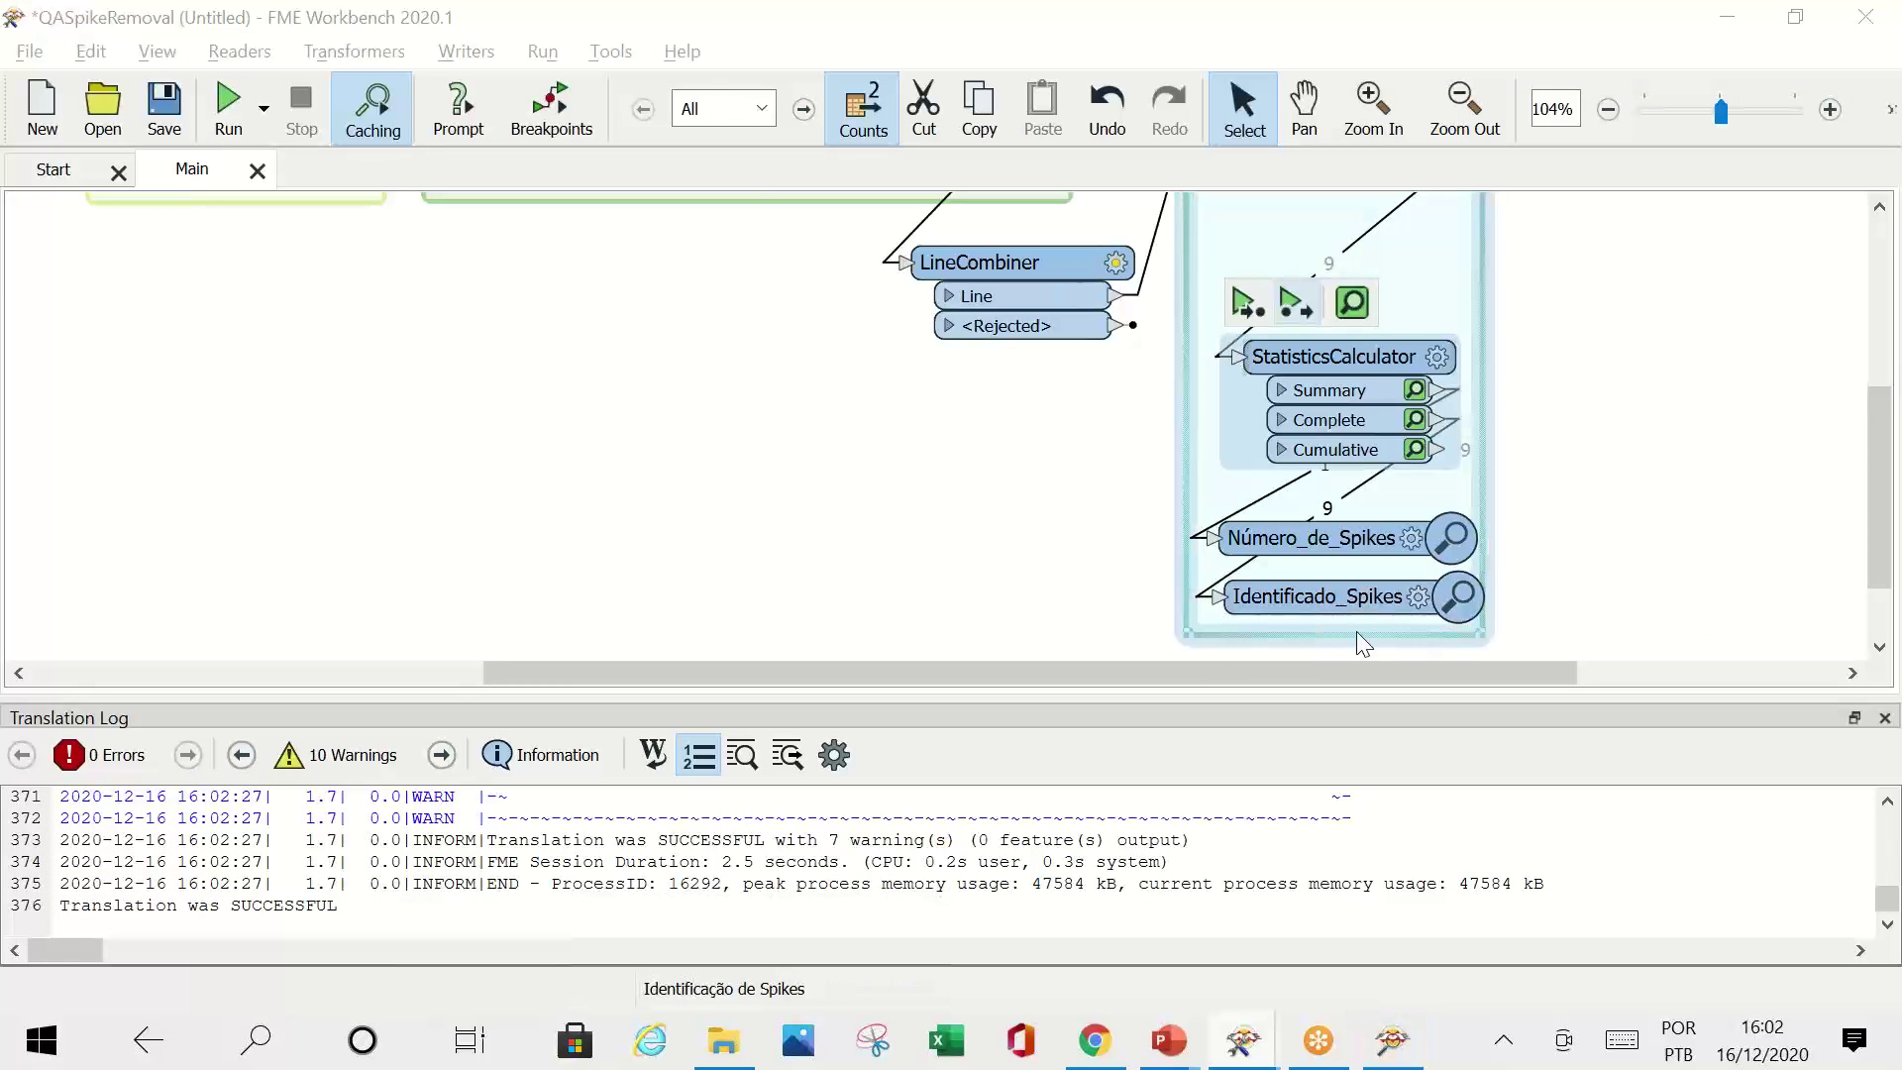
left_click(1377, 1060)
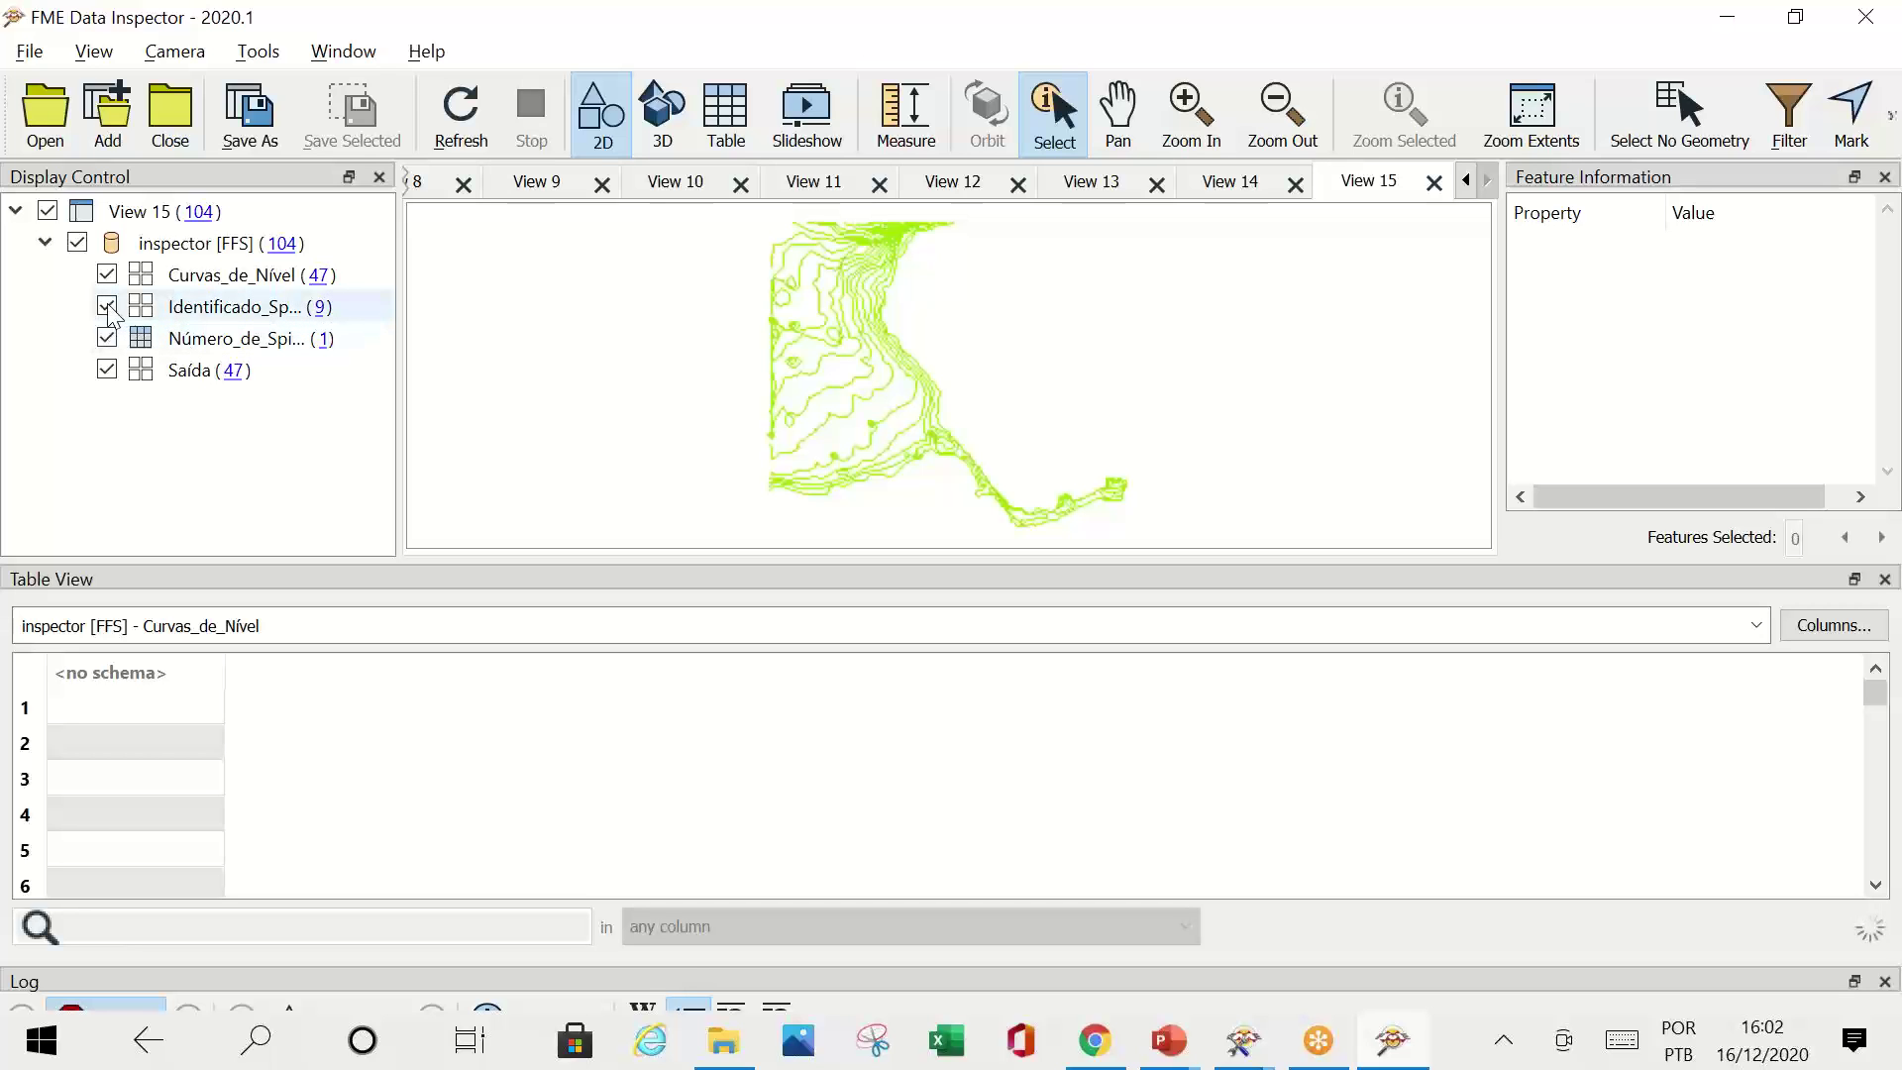
Step: Set the Identificado_Spikes point symbol to Icon with icon G6 and apply the drawing style
double_click(132, 311)
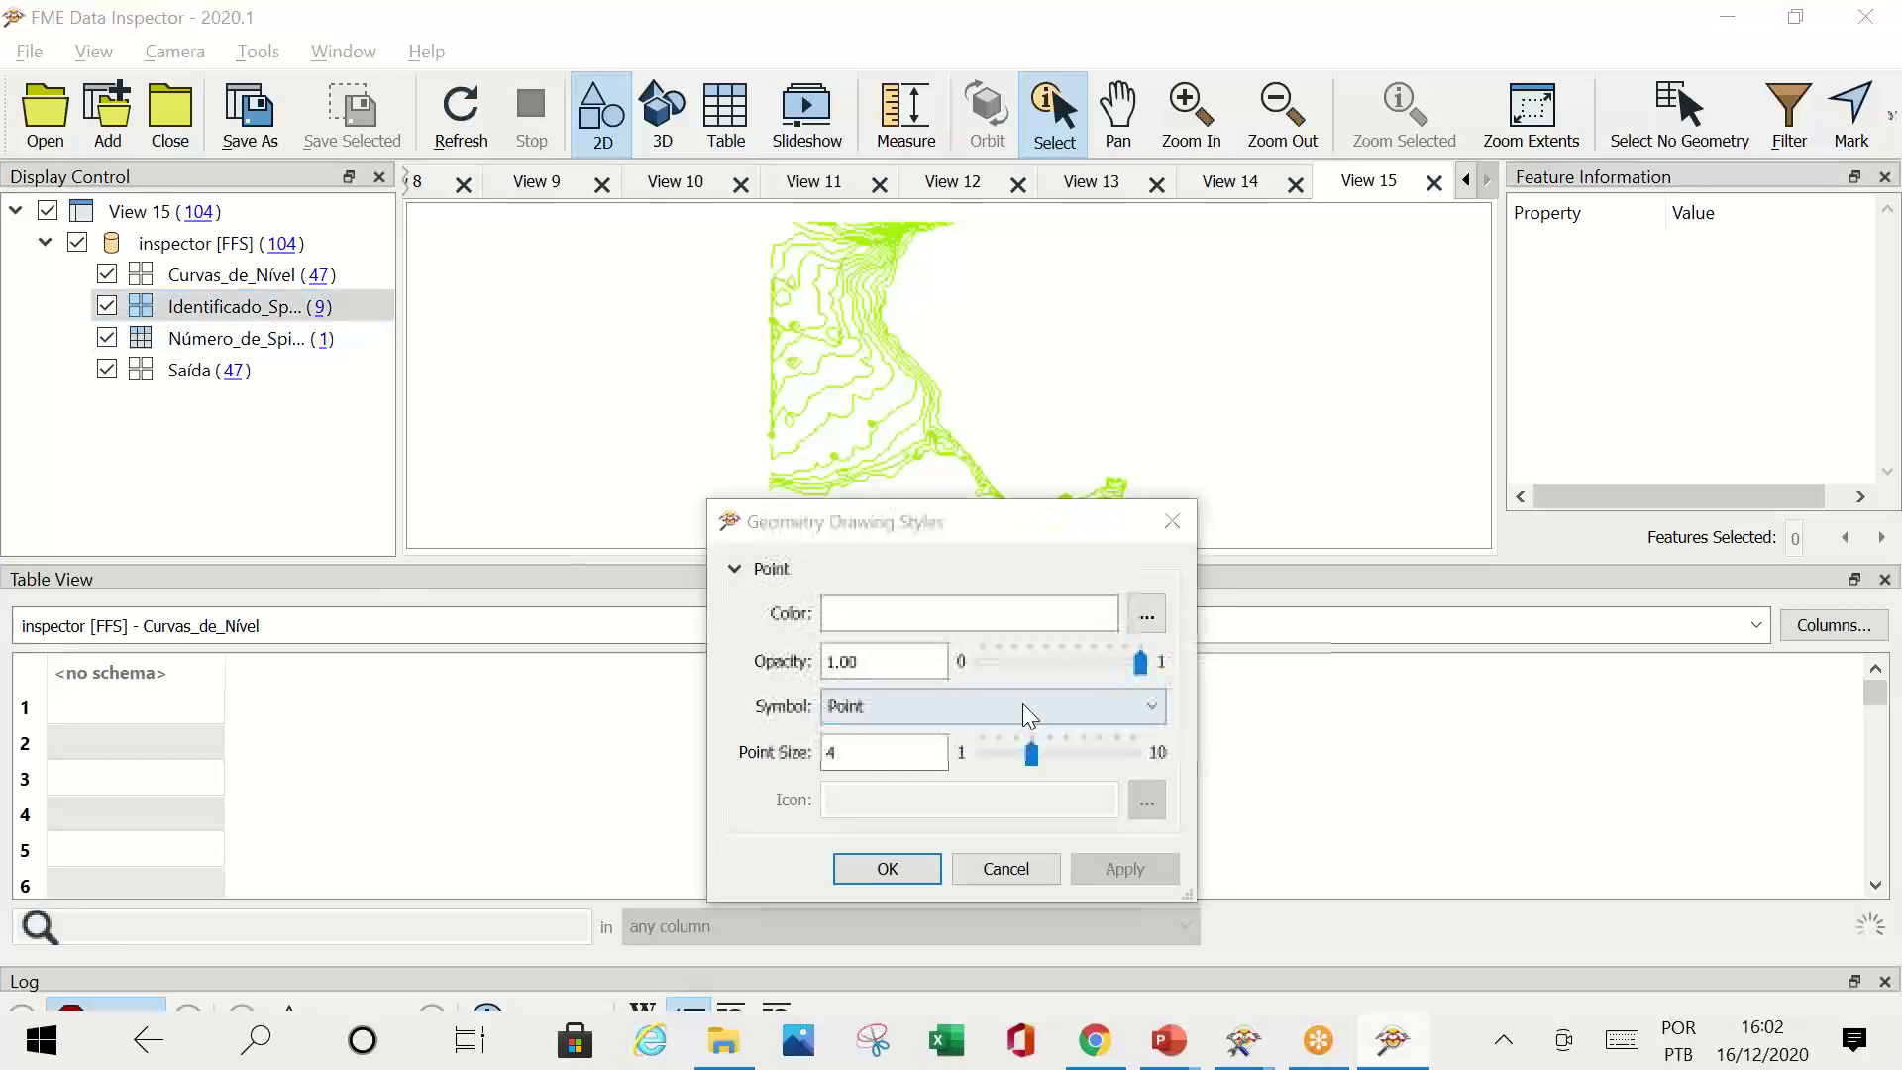
left_click(1003, 710)
left_click(934, 756)
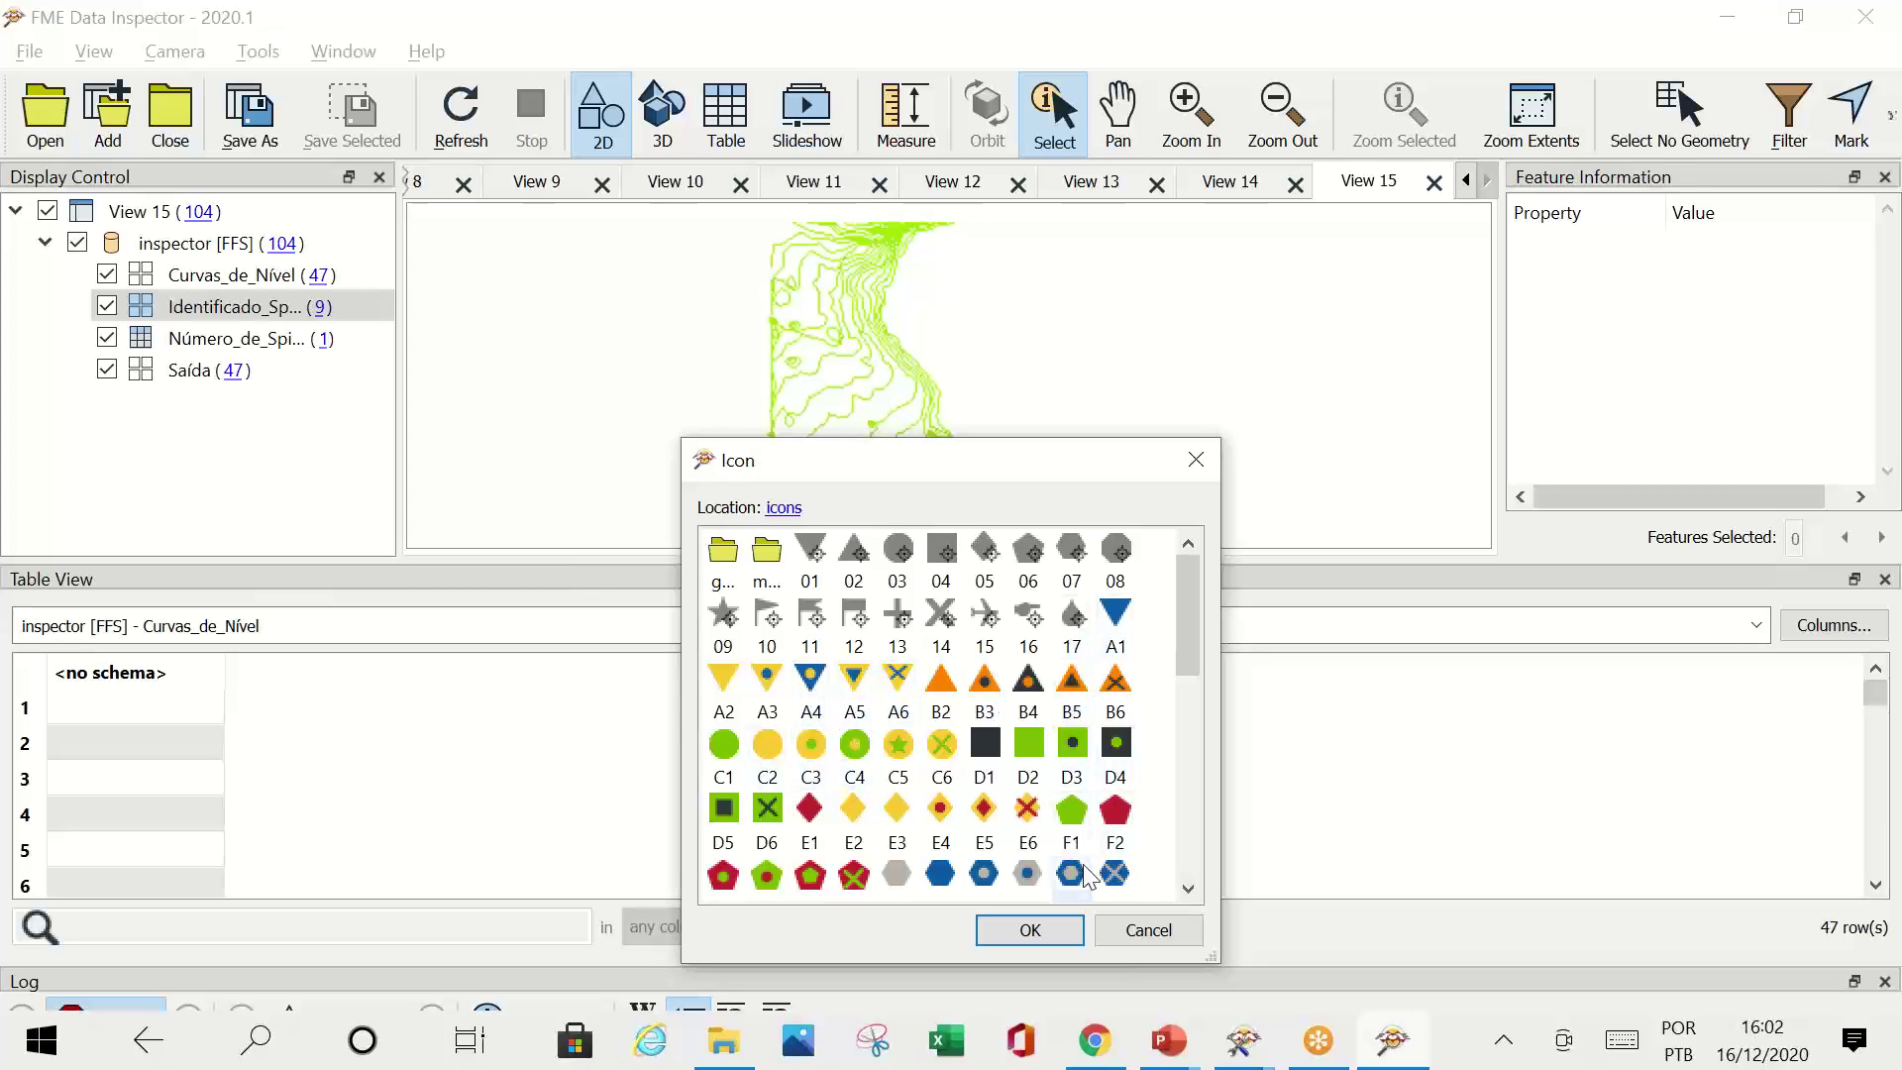
left_click(1058, 930)
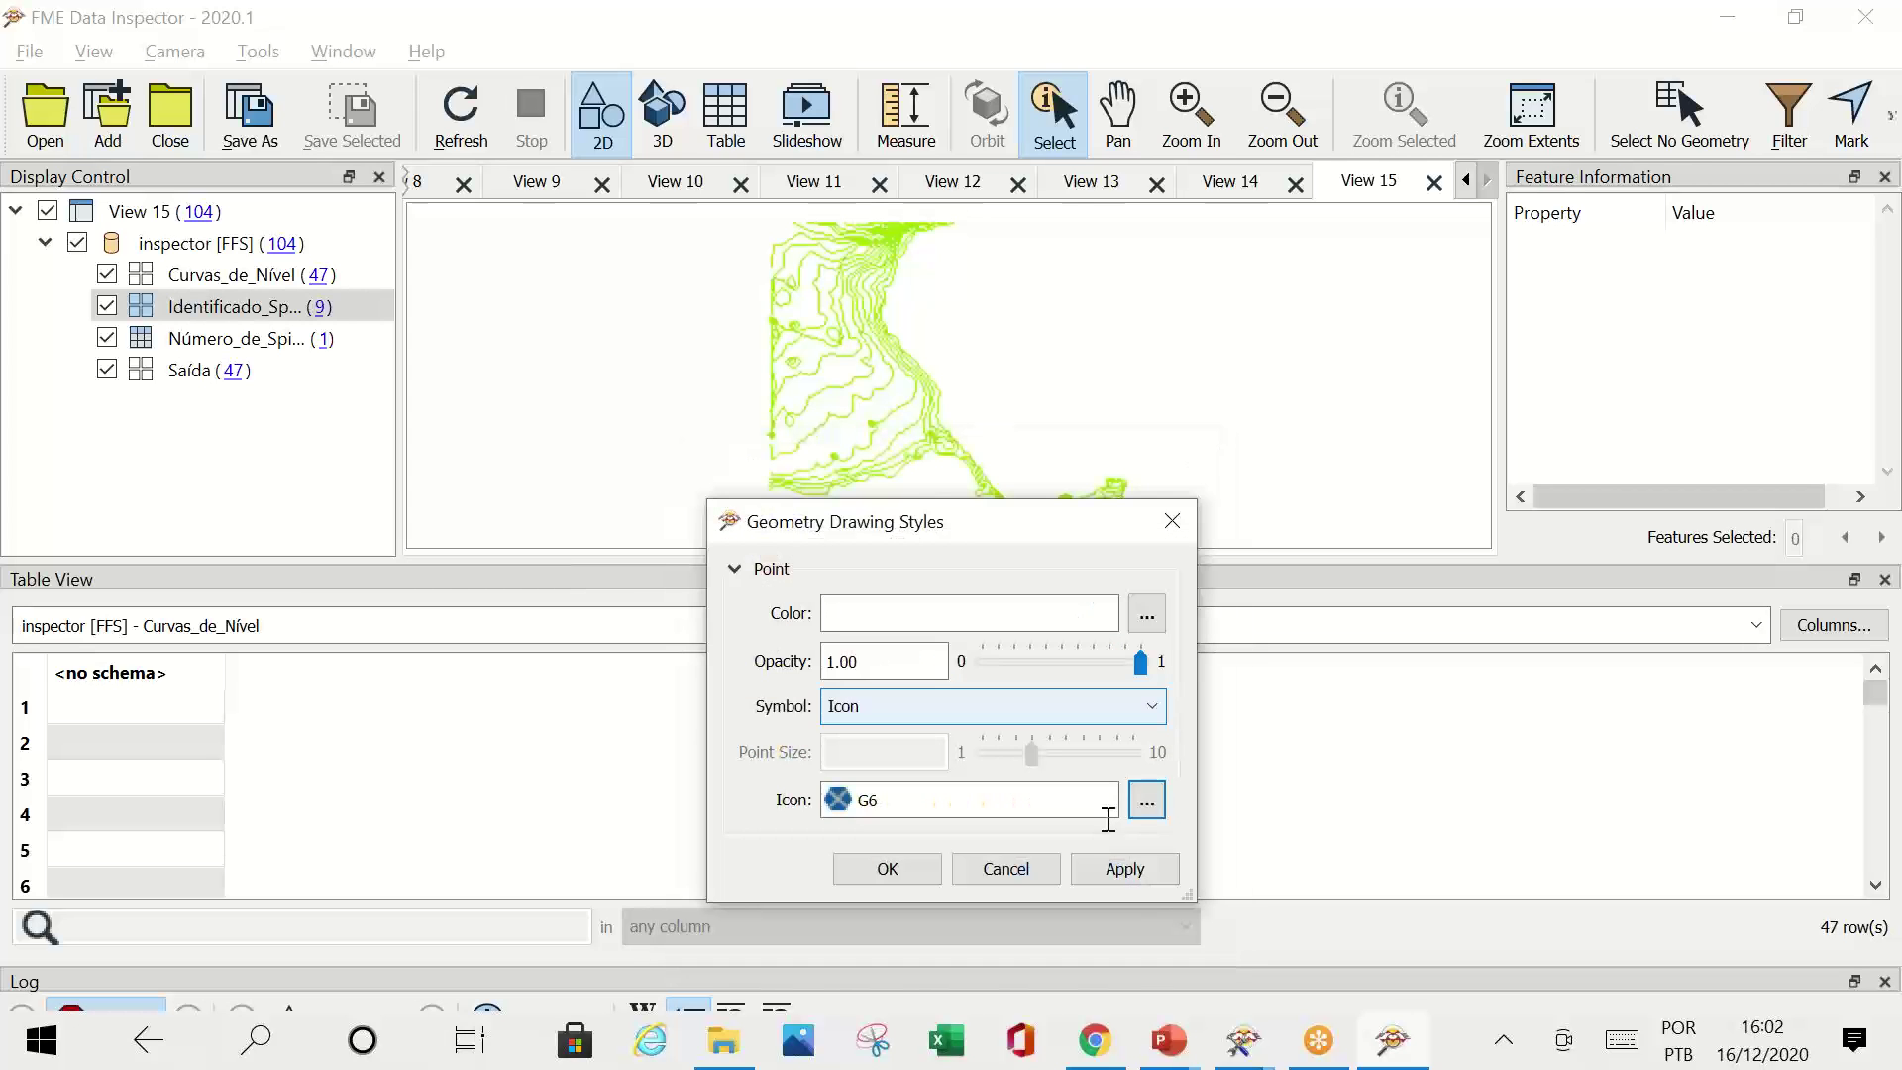
left_click(1135, 870)
left_click(887, 868)
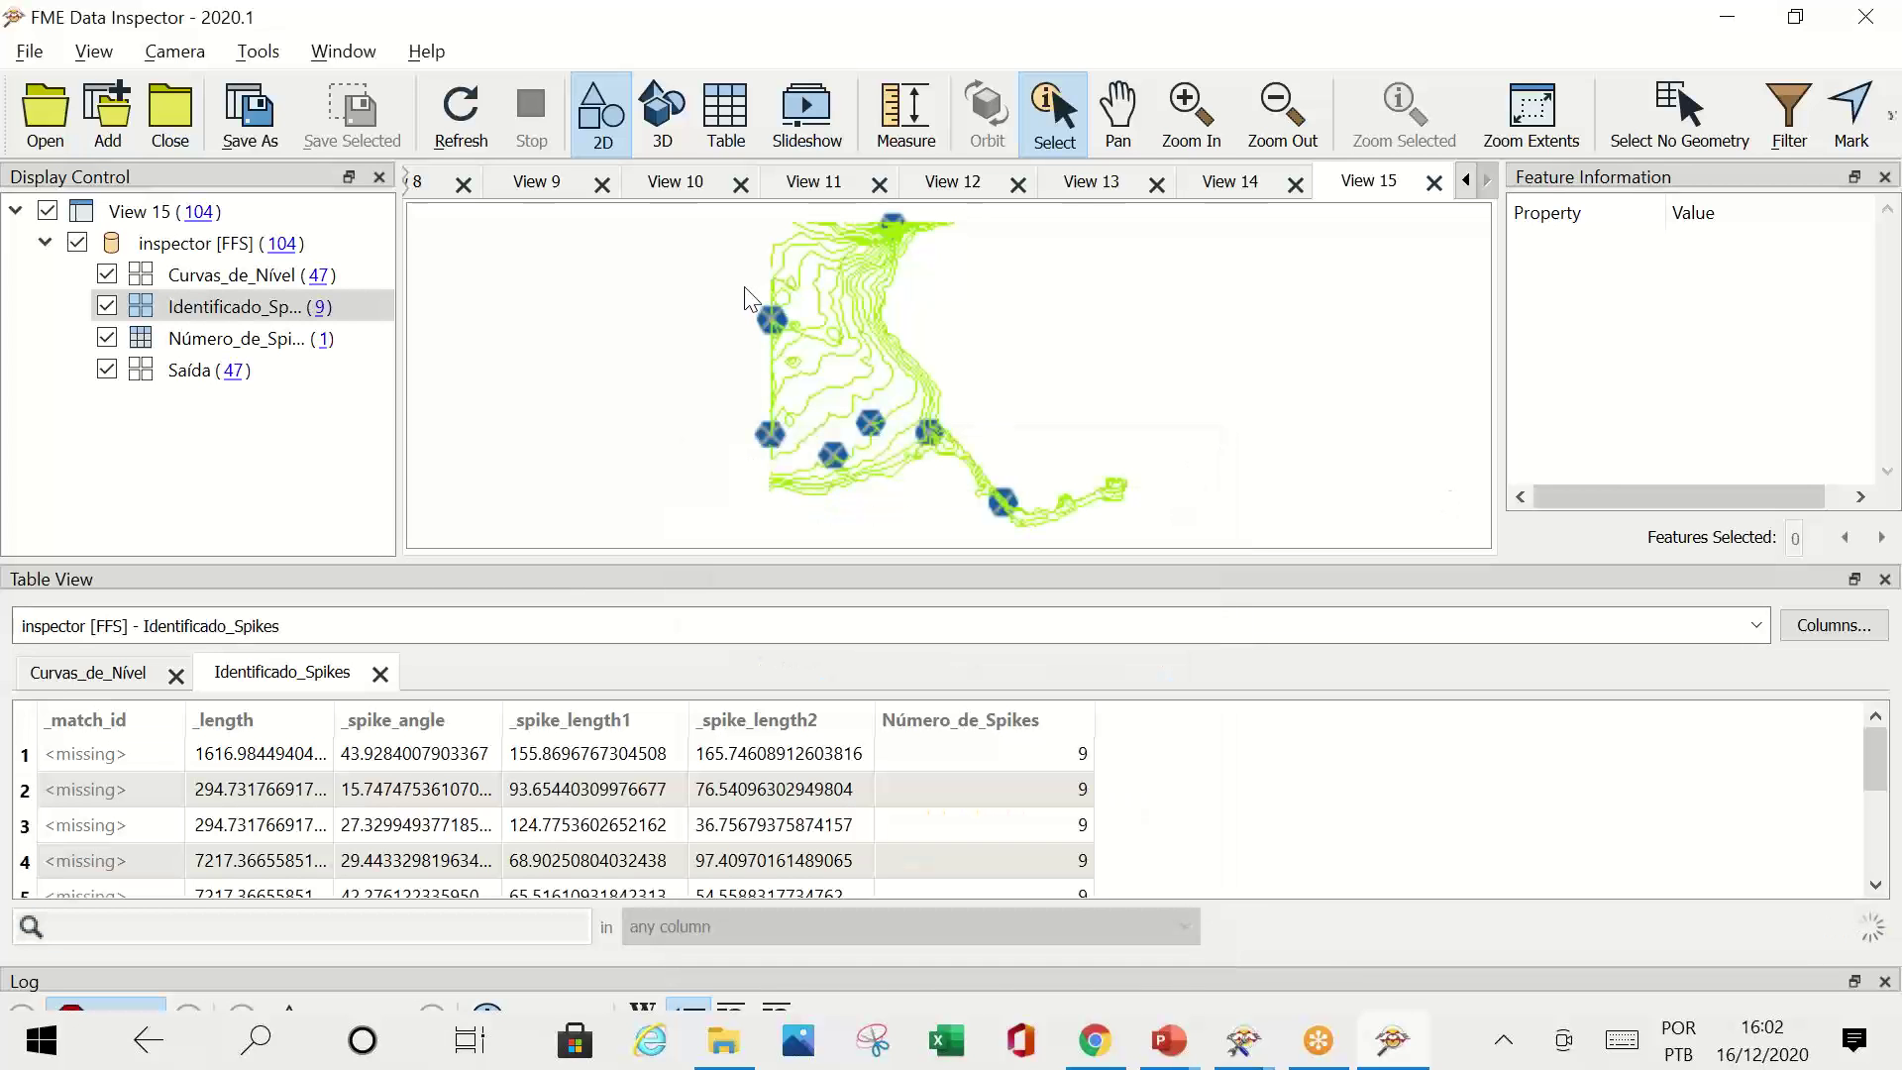
Step: Inspect the northernmost spike marker up close and select the Curvas_de_Nível contour whose vertex it marks
scroll(868, 212, "up", 5)
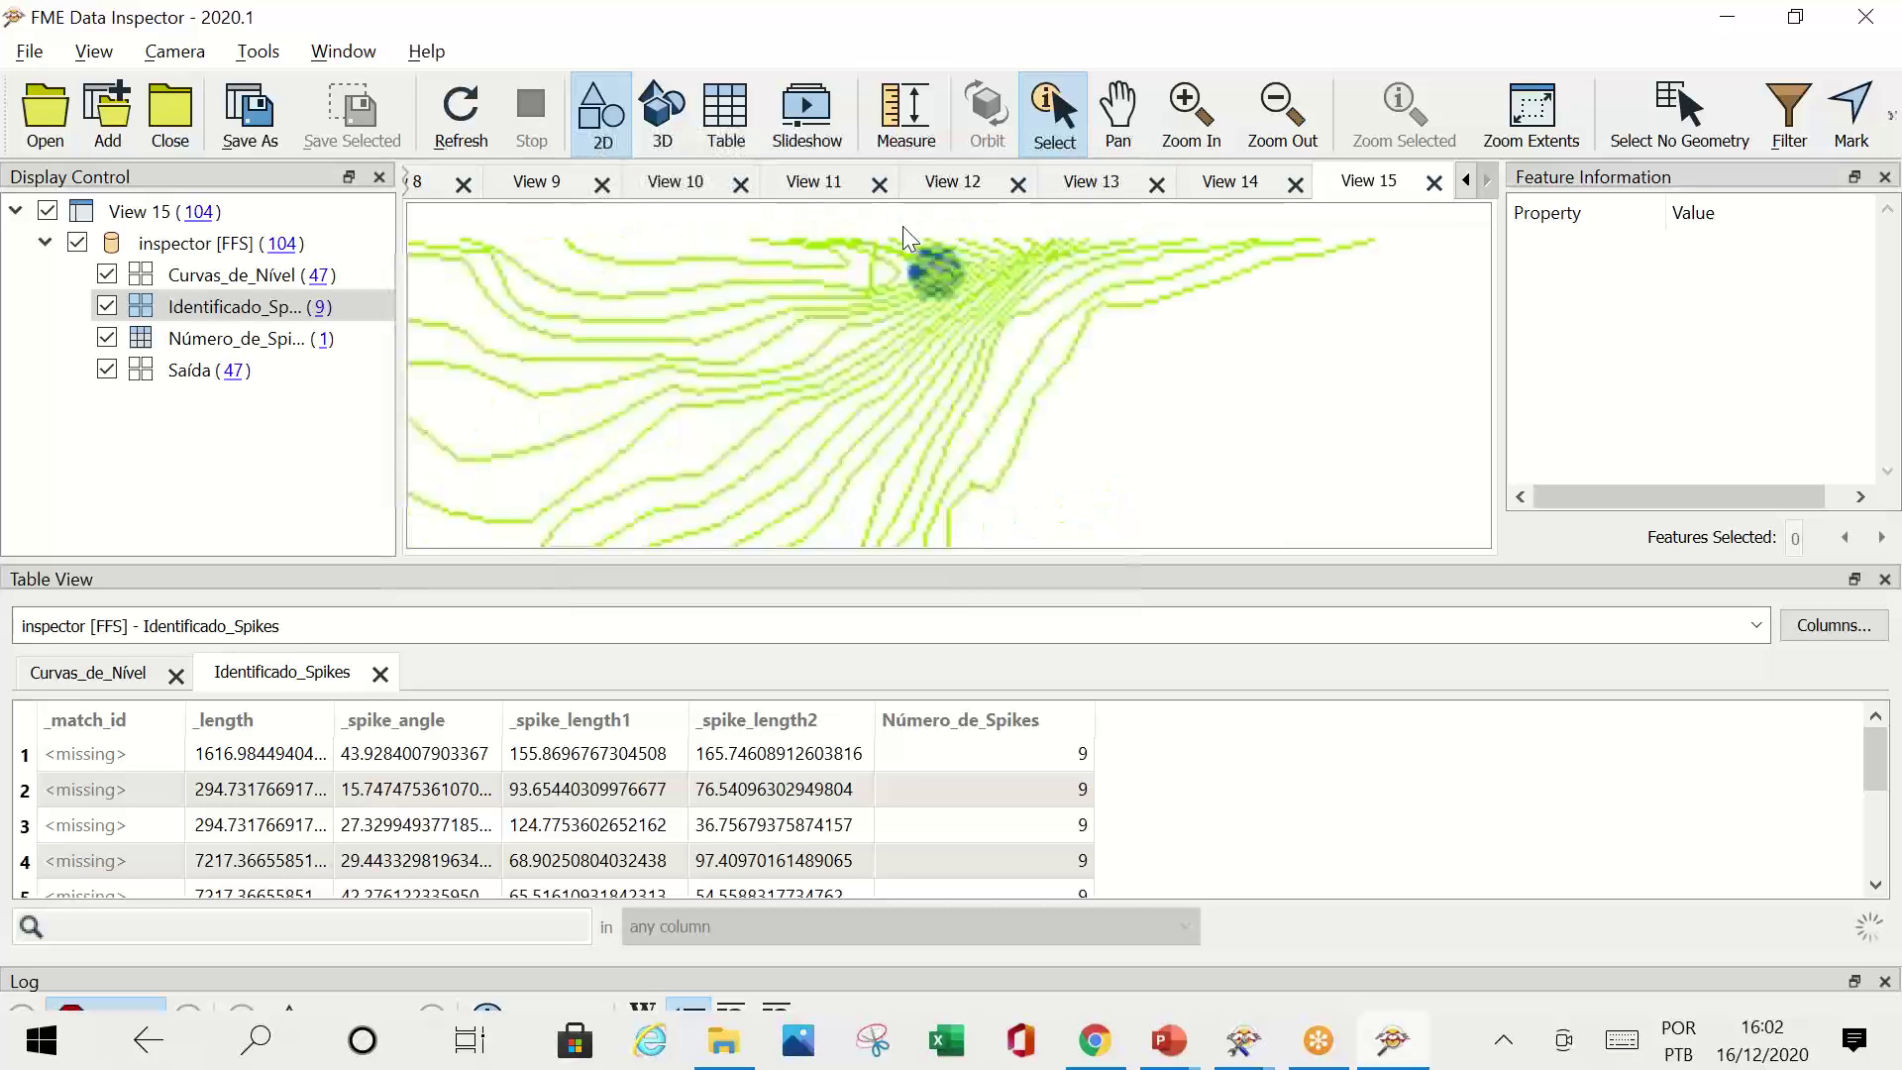
scroll(960, 273, "up", 5)
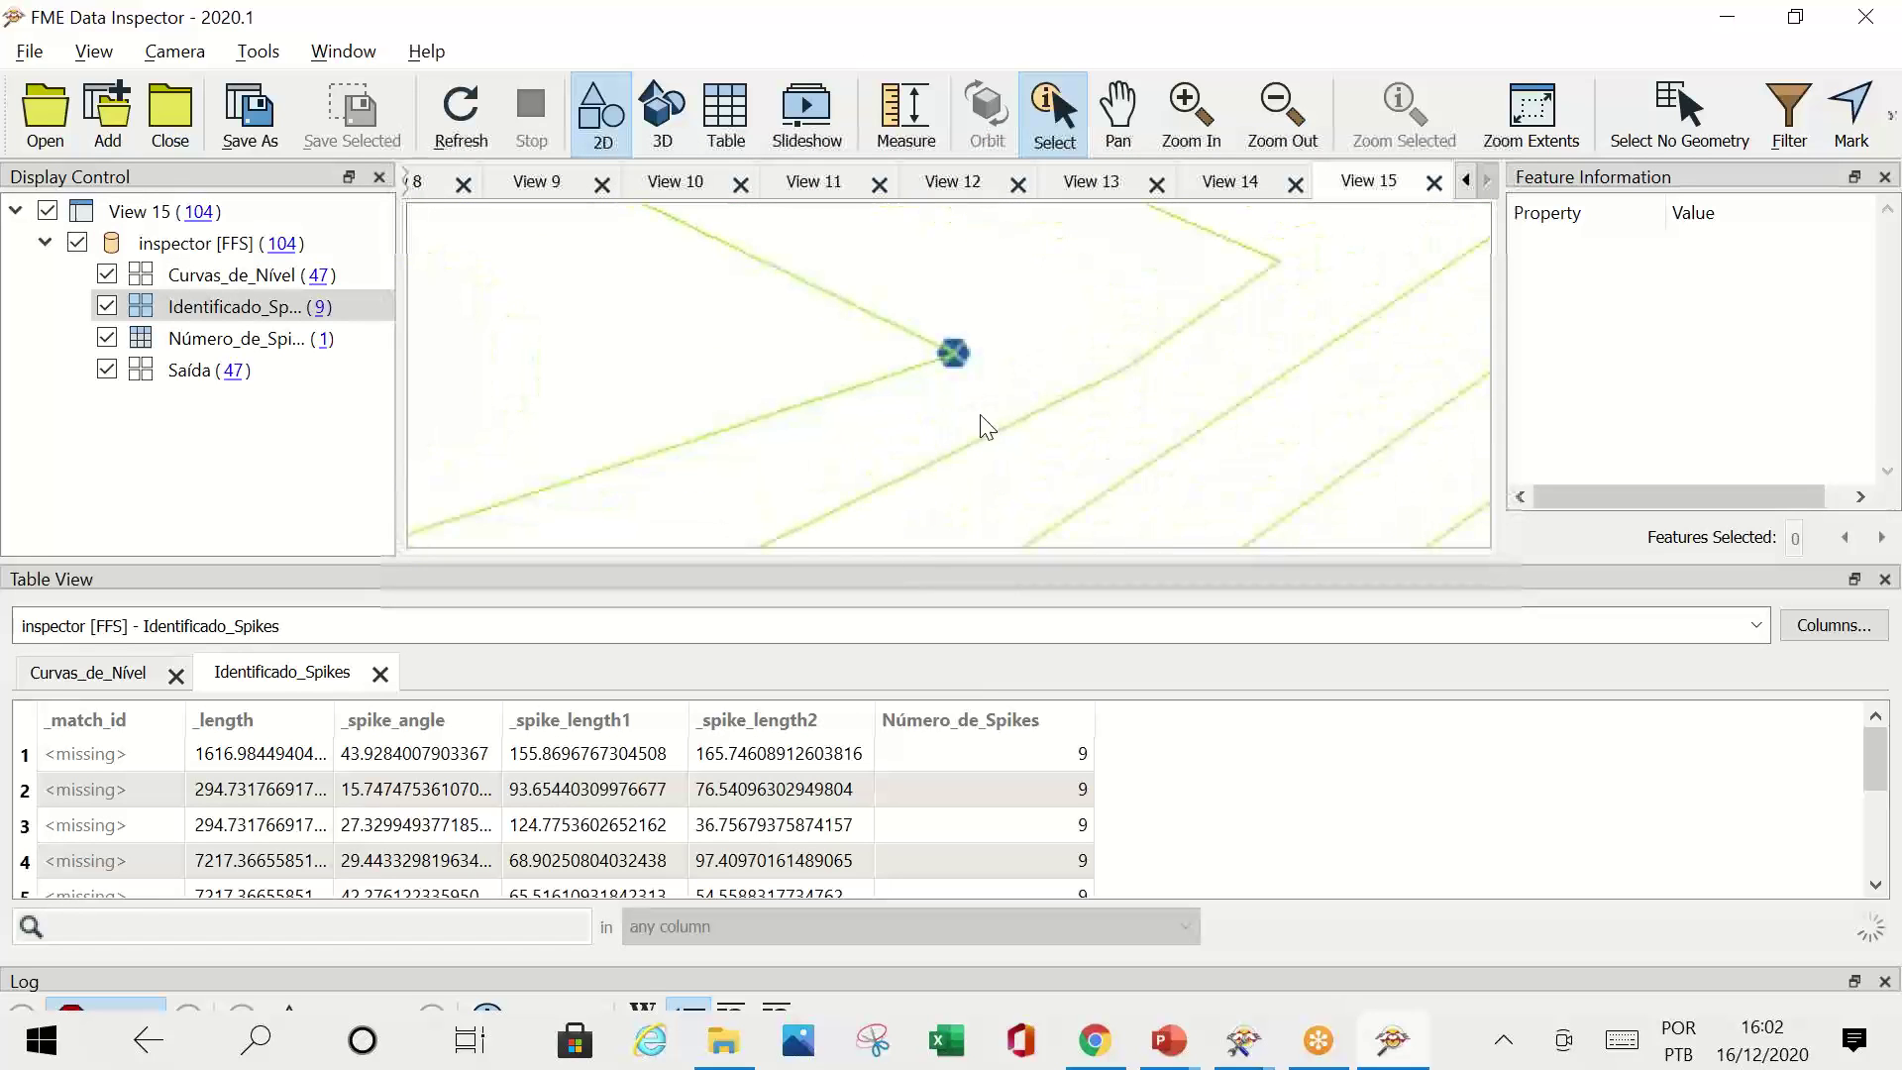
scroll(885, 279, "up", 2)
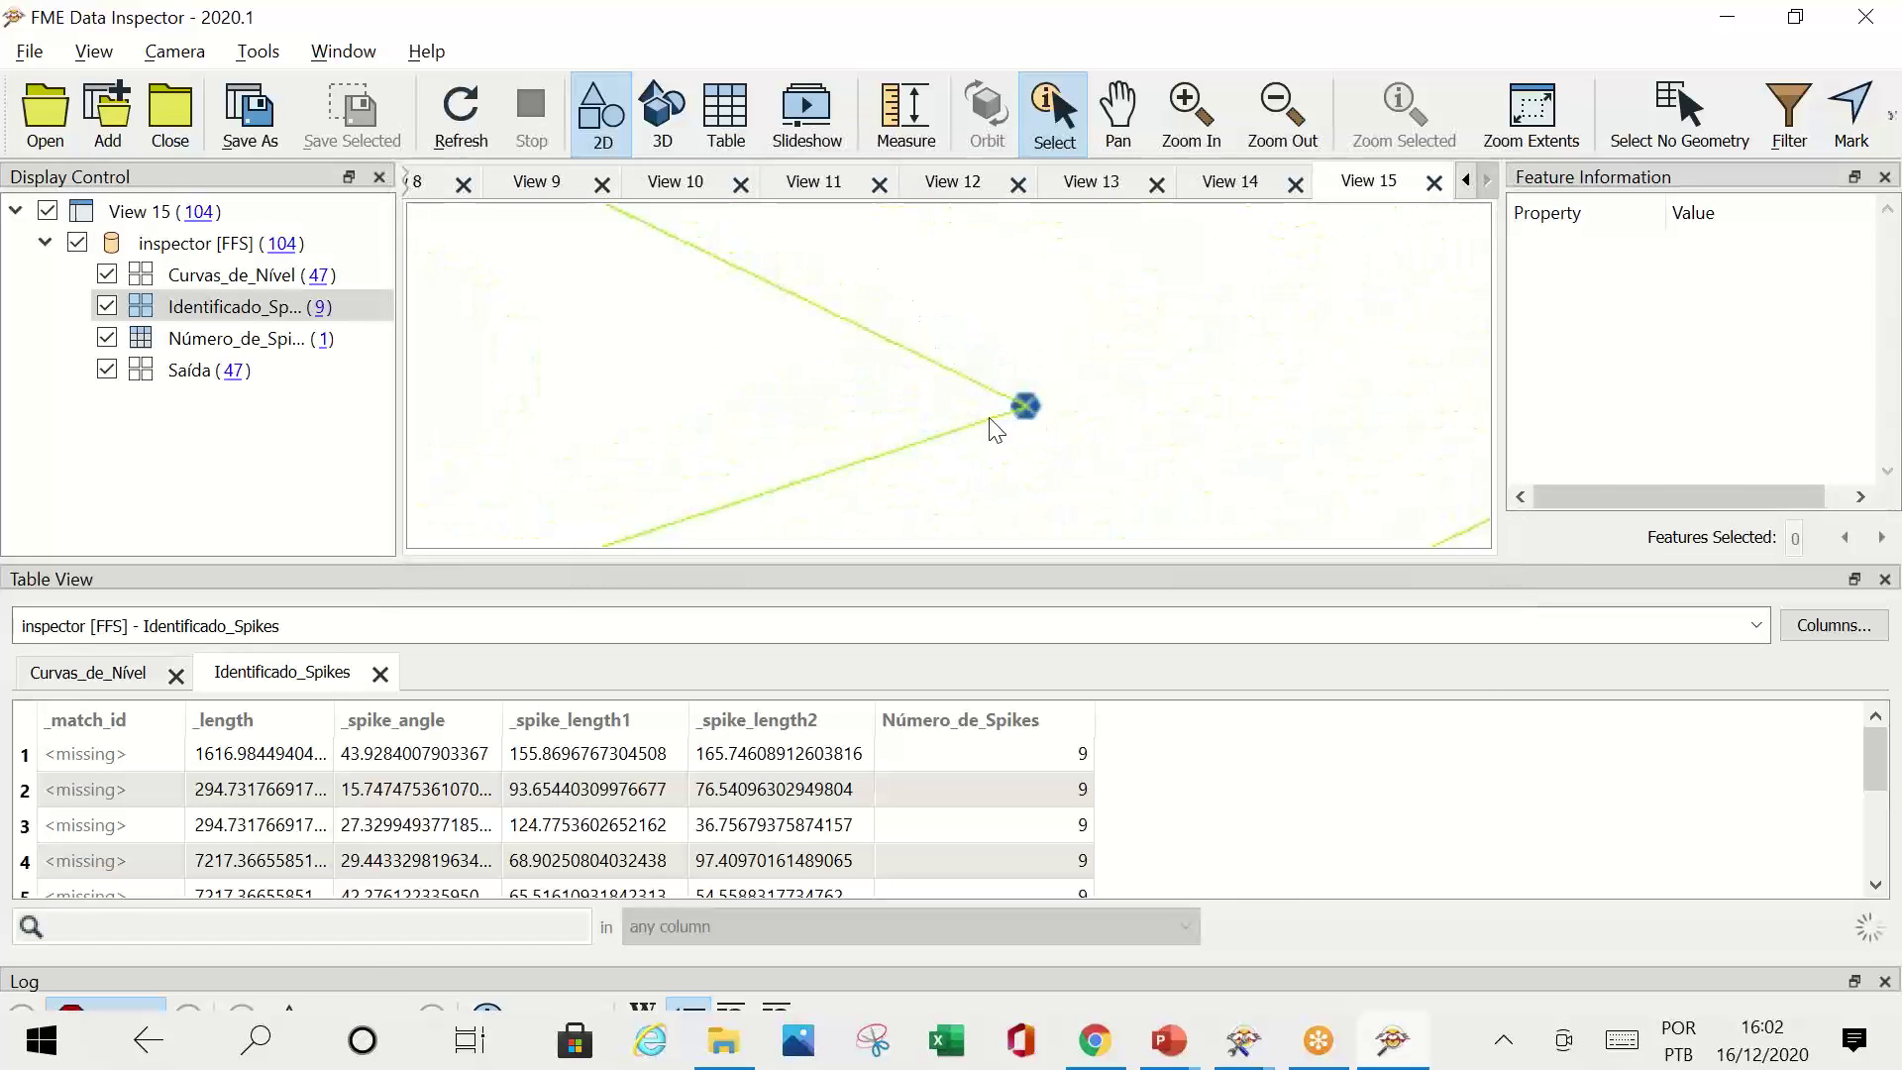
left_click(994, 427)
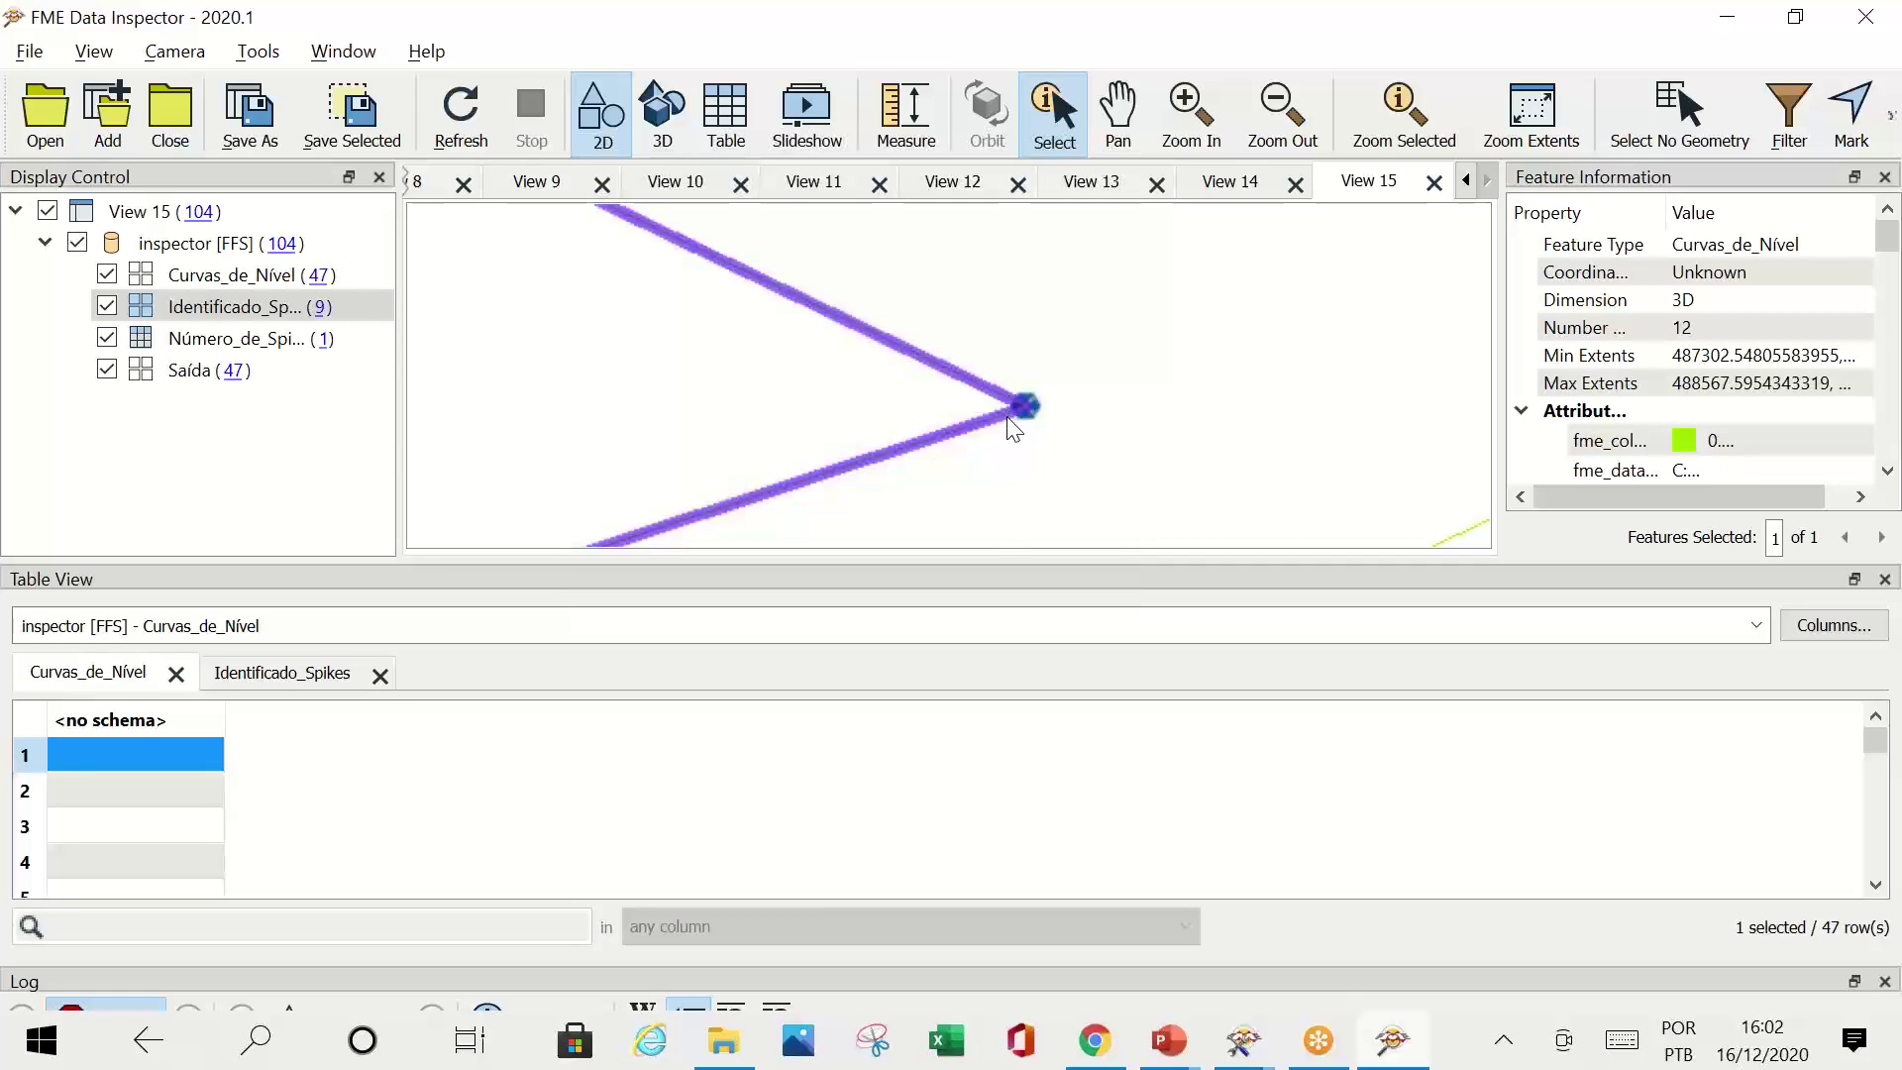
Step: Hide Identificado_Spikes, Número_de_Spikes and Saída to examine the original Curvas_de_Nível contours alone
left_click(108, 308)
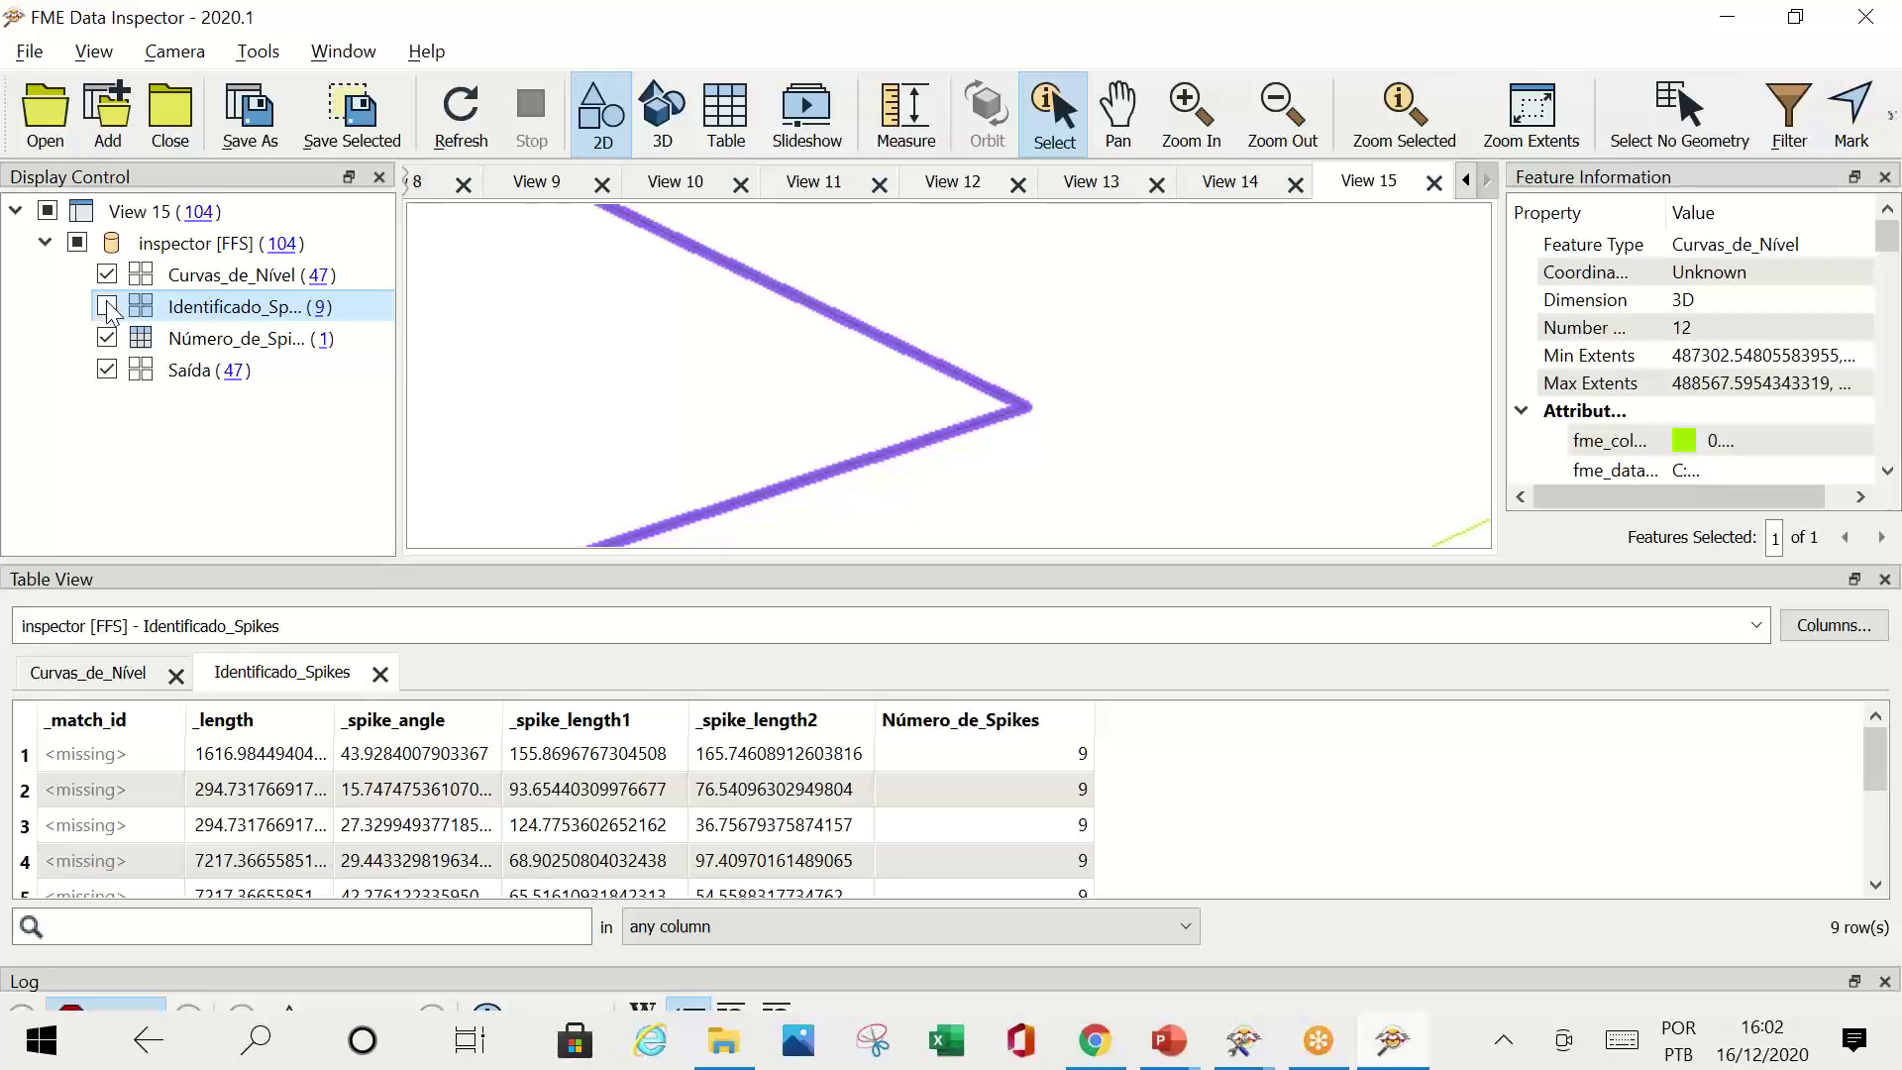
left_click(108, 339)
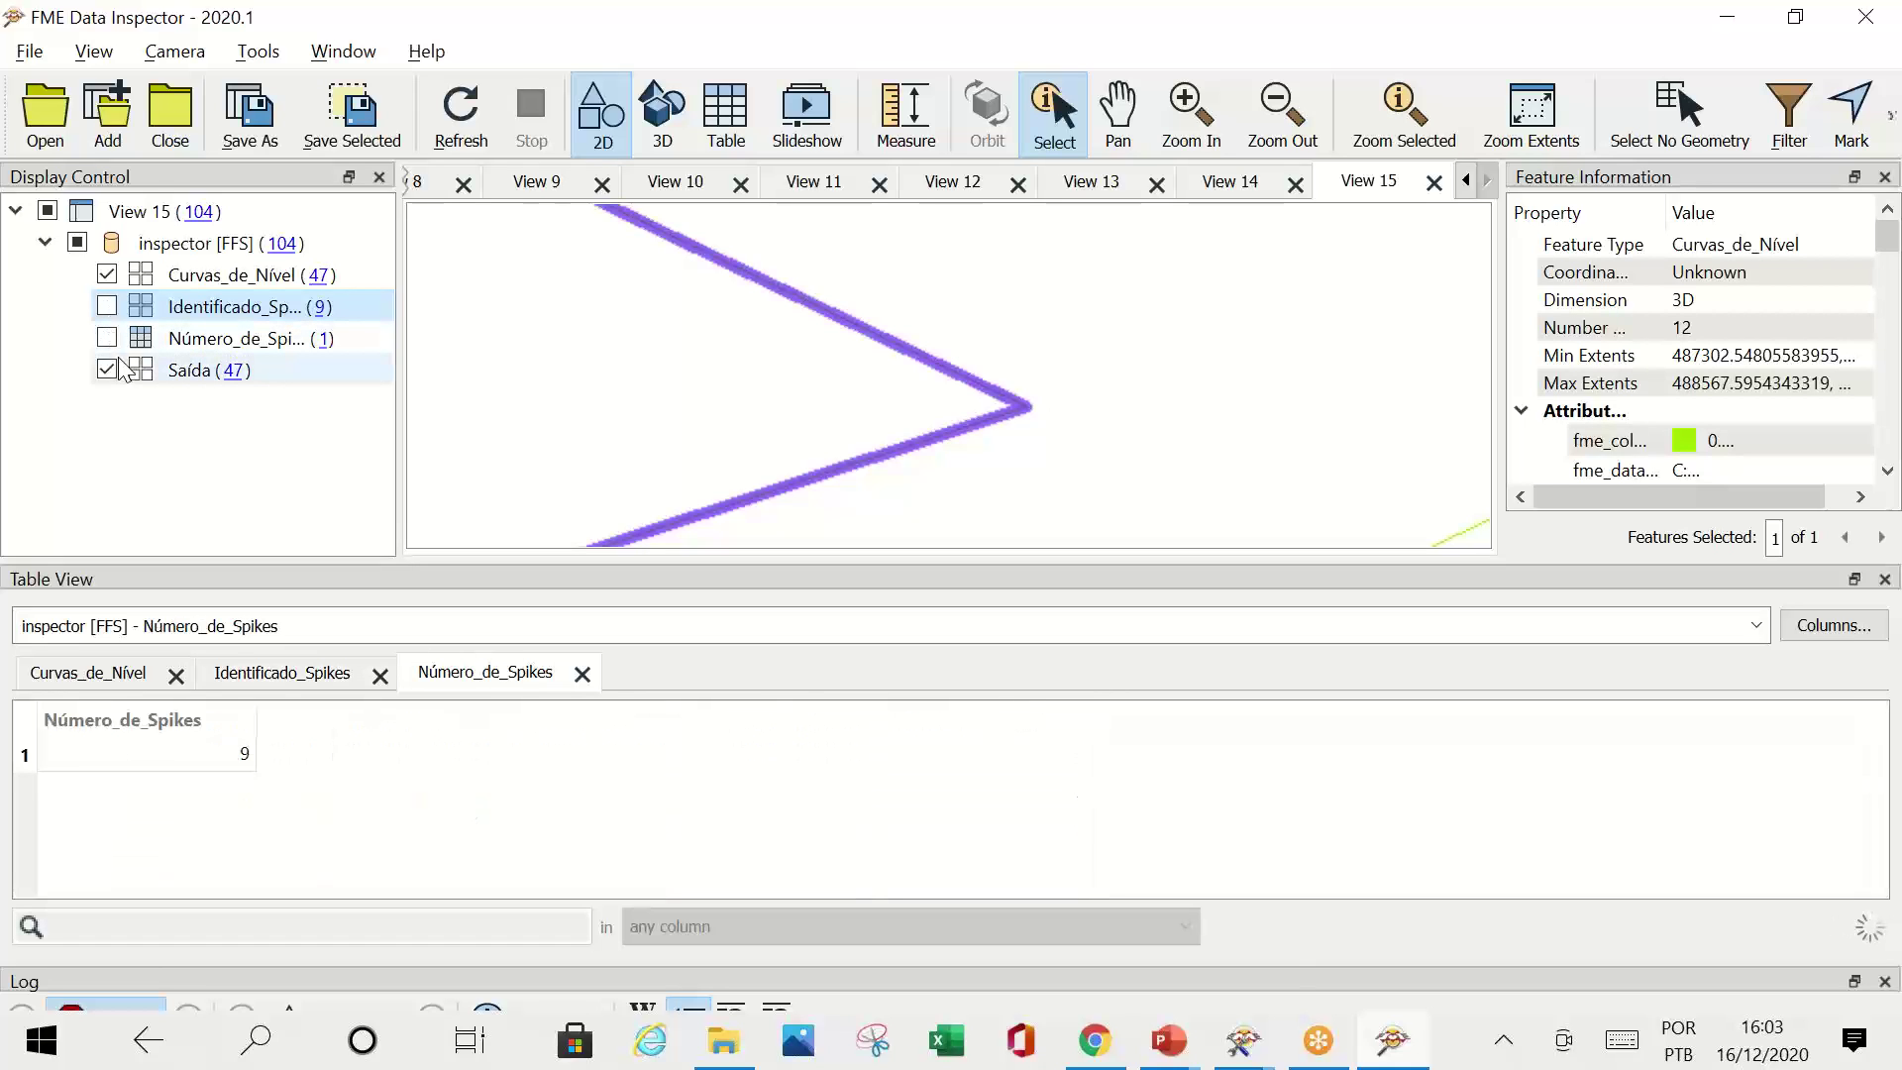
left_click(108, 371)
left_click(637, 424)
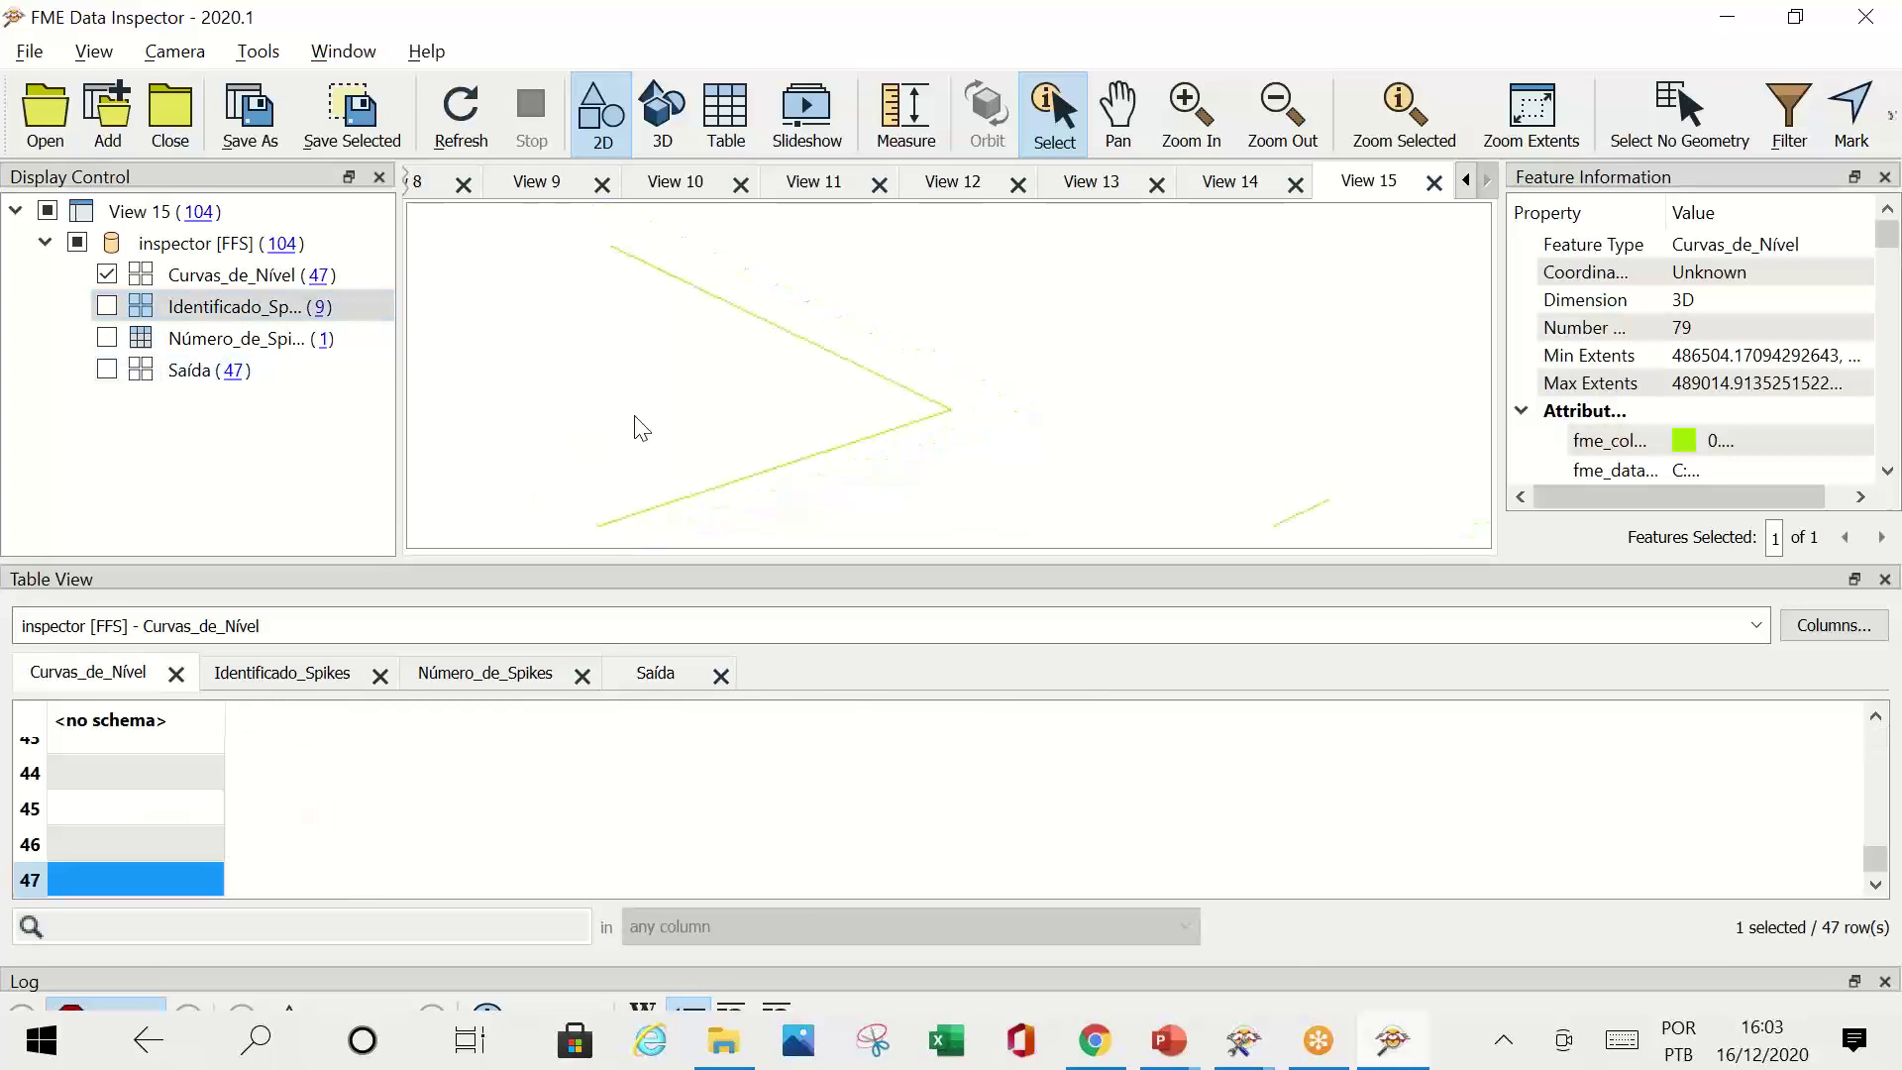
Step: Replace the Curvas_de_Nível layer with Saída in the view and examine the corrected contours
left_click(107, 275)
left_click(107, 370)
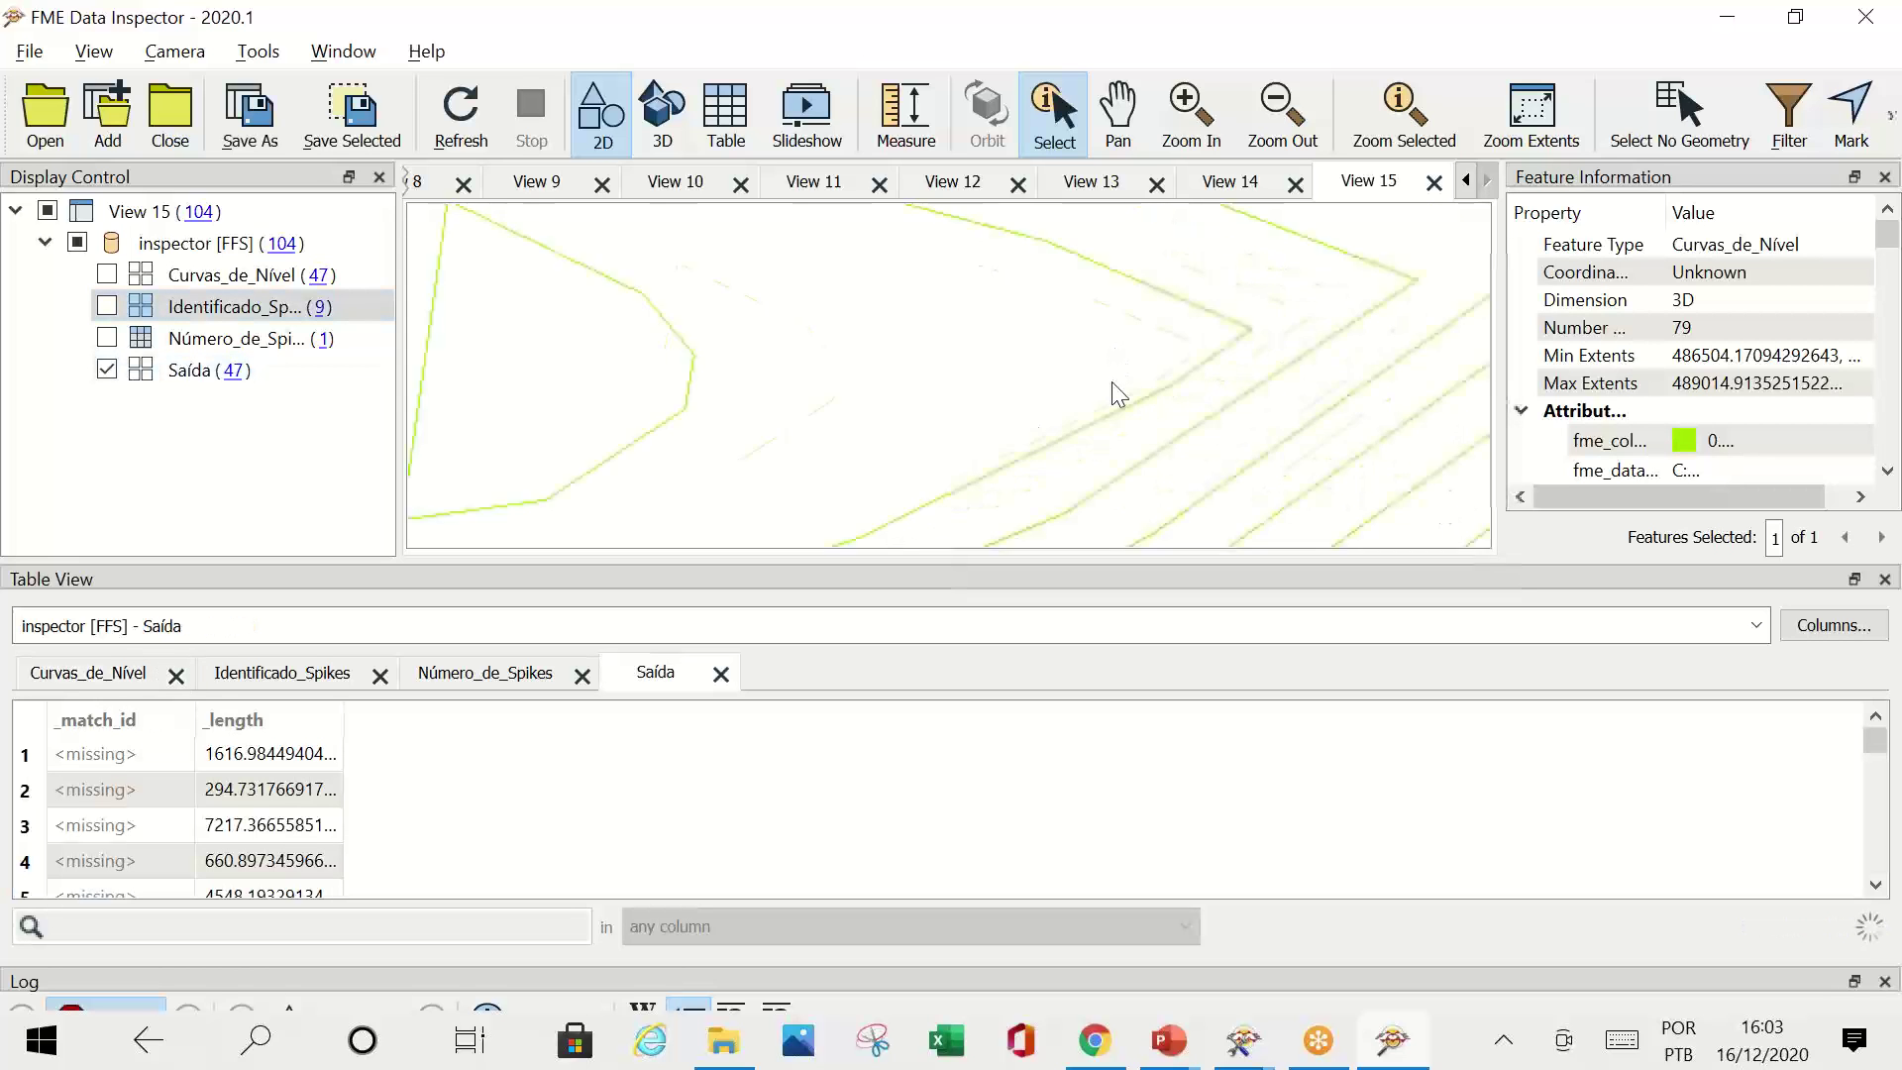
scroll(1070, 411, "down", 5)
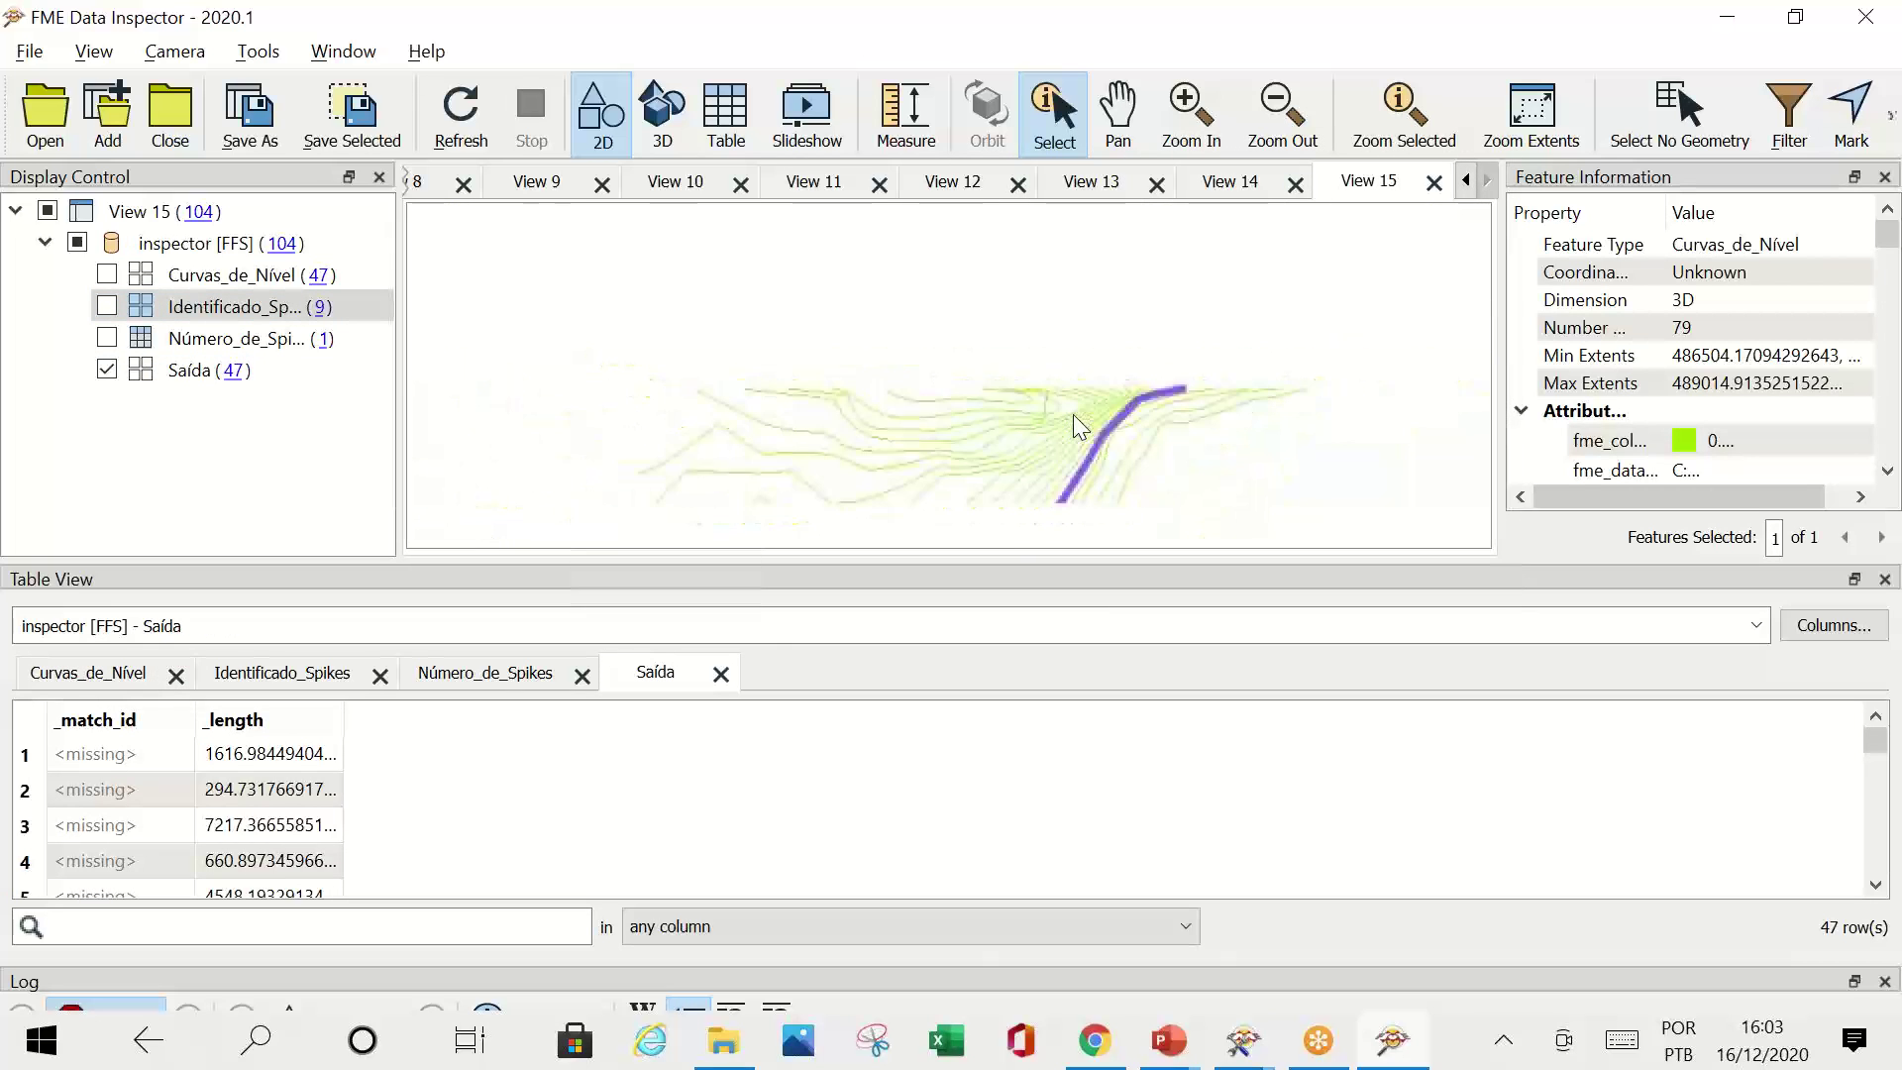
Step: Overlay the Identificado_Spikes markers on Saída and examine the marker on the contours' western edge
left_click(107, 306)
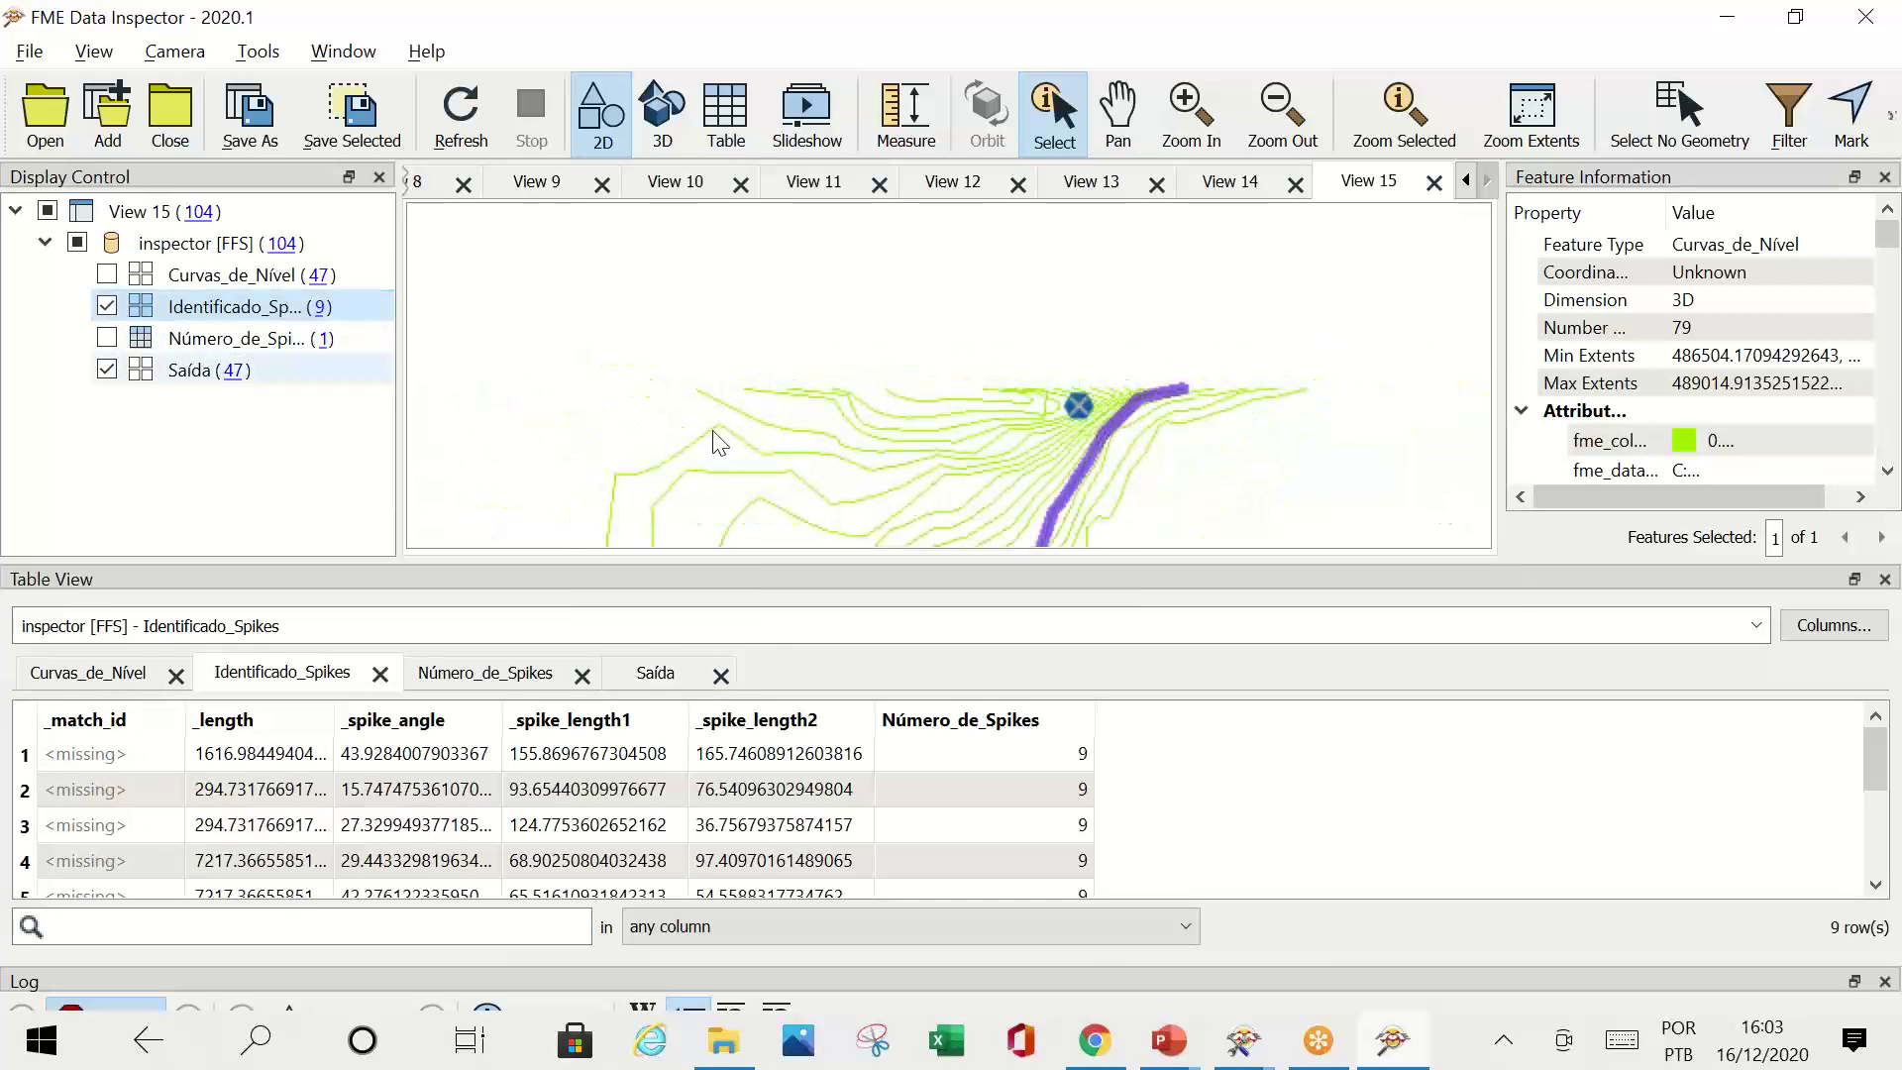
left_click(1118, 111)
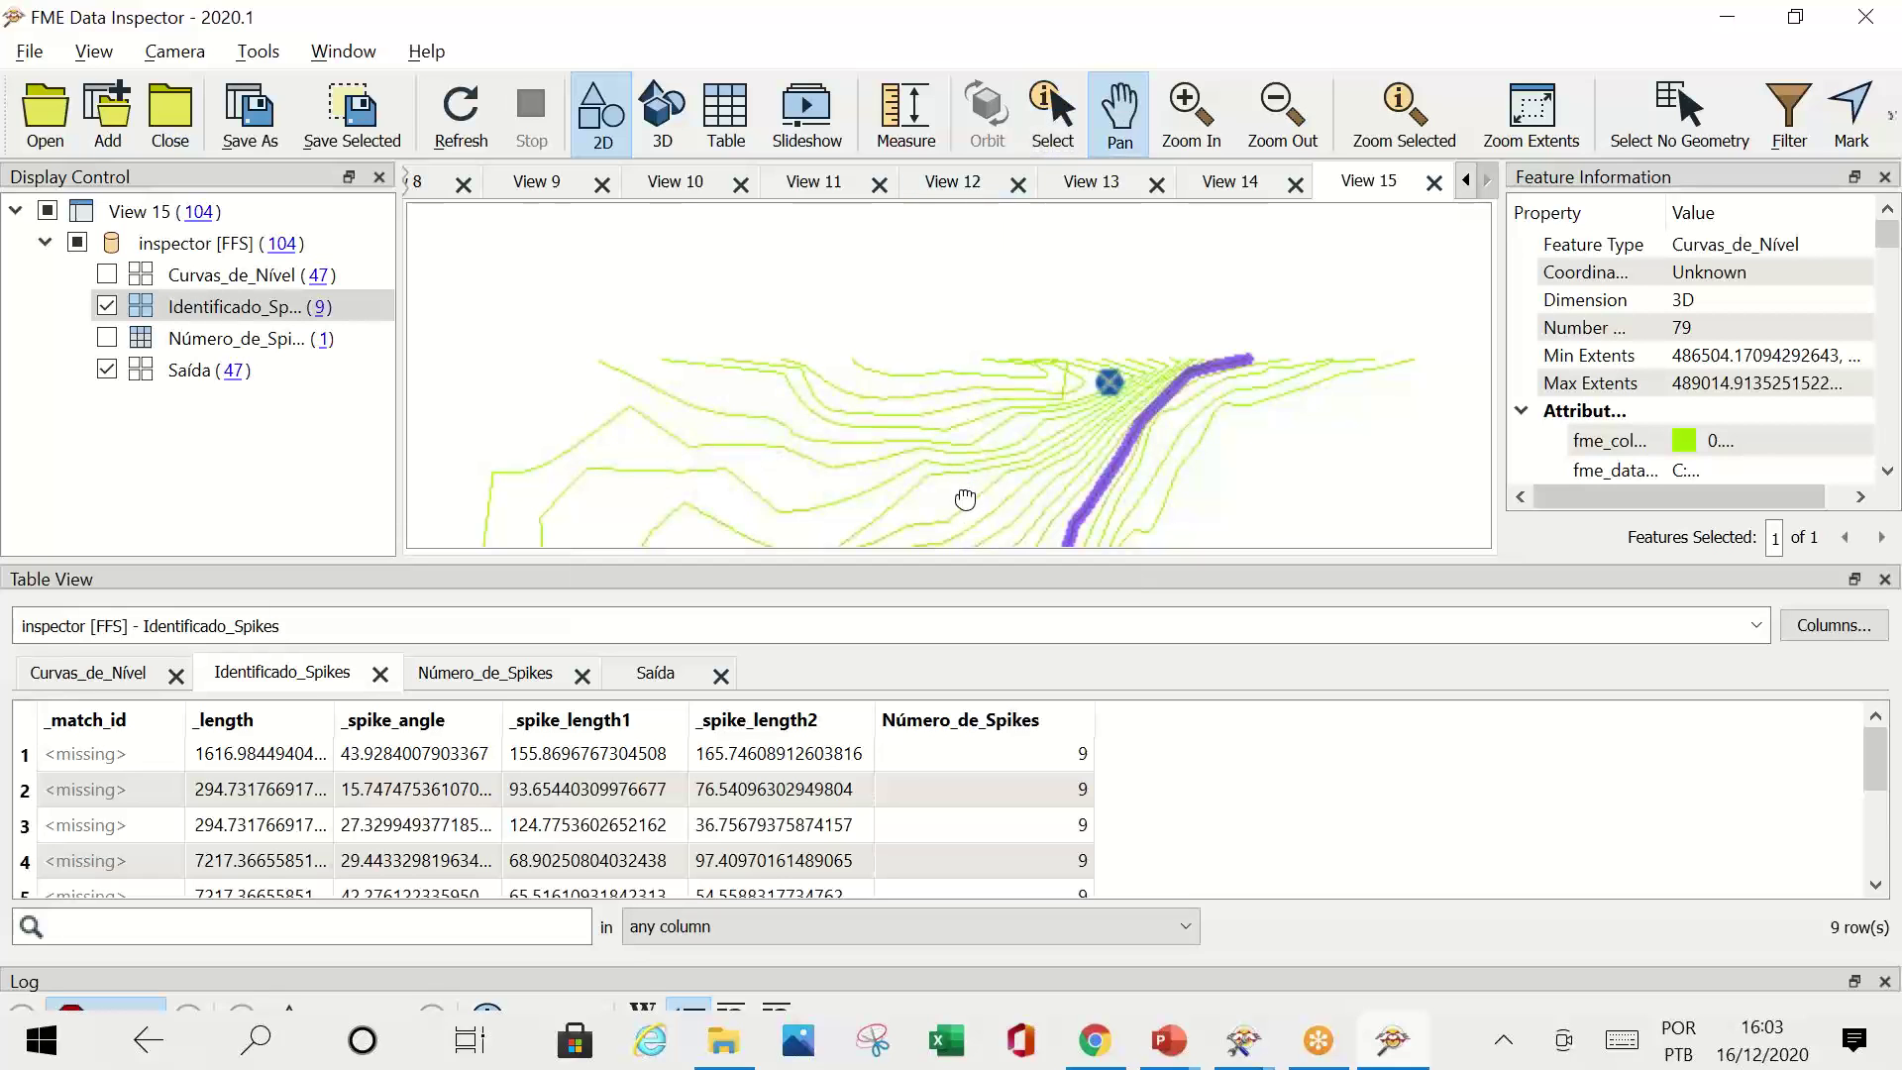
scroll(974, 433, "up", 3)
scroll(1031, 459, "up", 2)
left_click_drag(1032, 459, 988, 425)
scroll(769, 323, "up", 4)
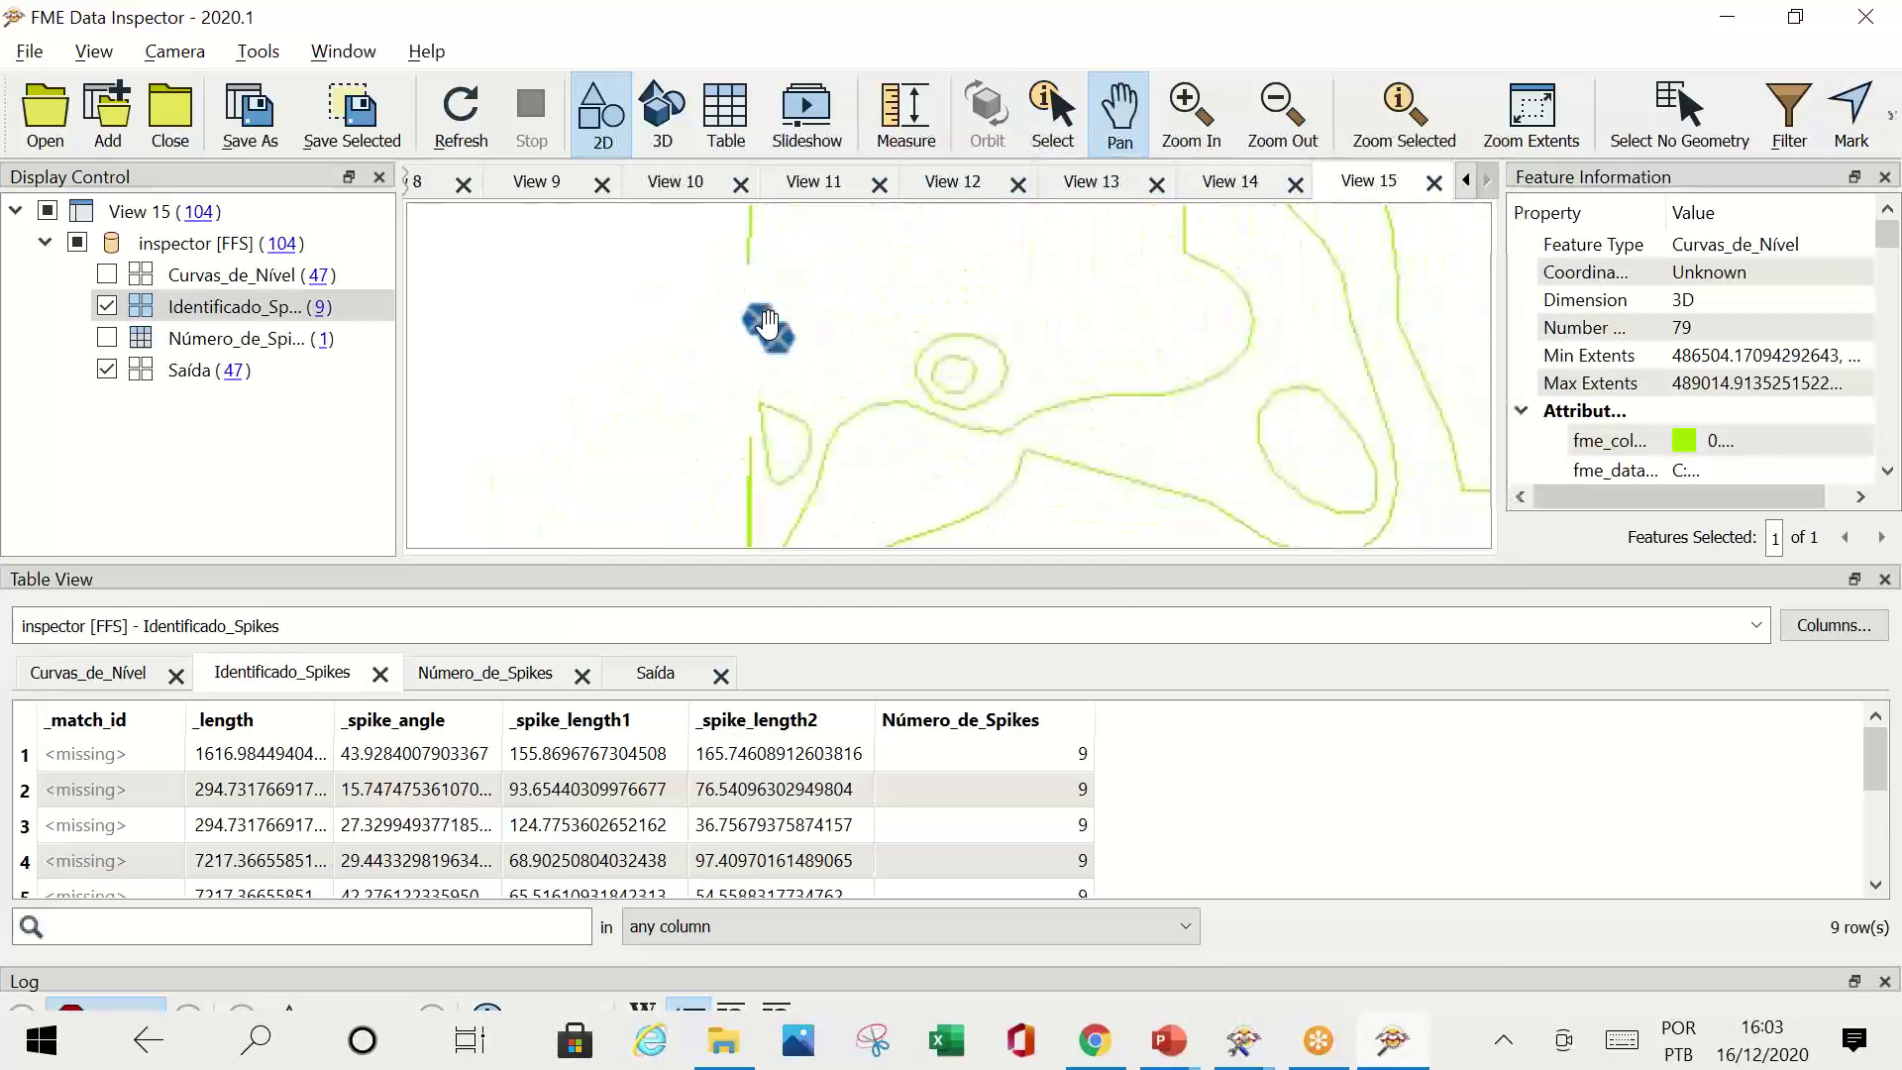
scroll(769, 317, "down", 4)
left_click_drag(719, 300, 810, 396)
Step: Show Curvas_de_Nível and hide Saída to examine the original spike at the western edge marker
left_click(107, 275)
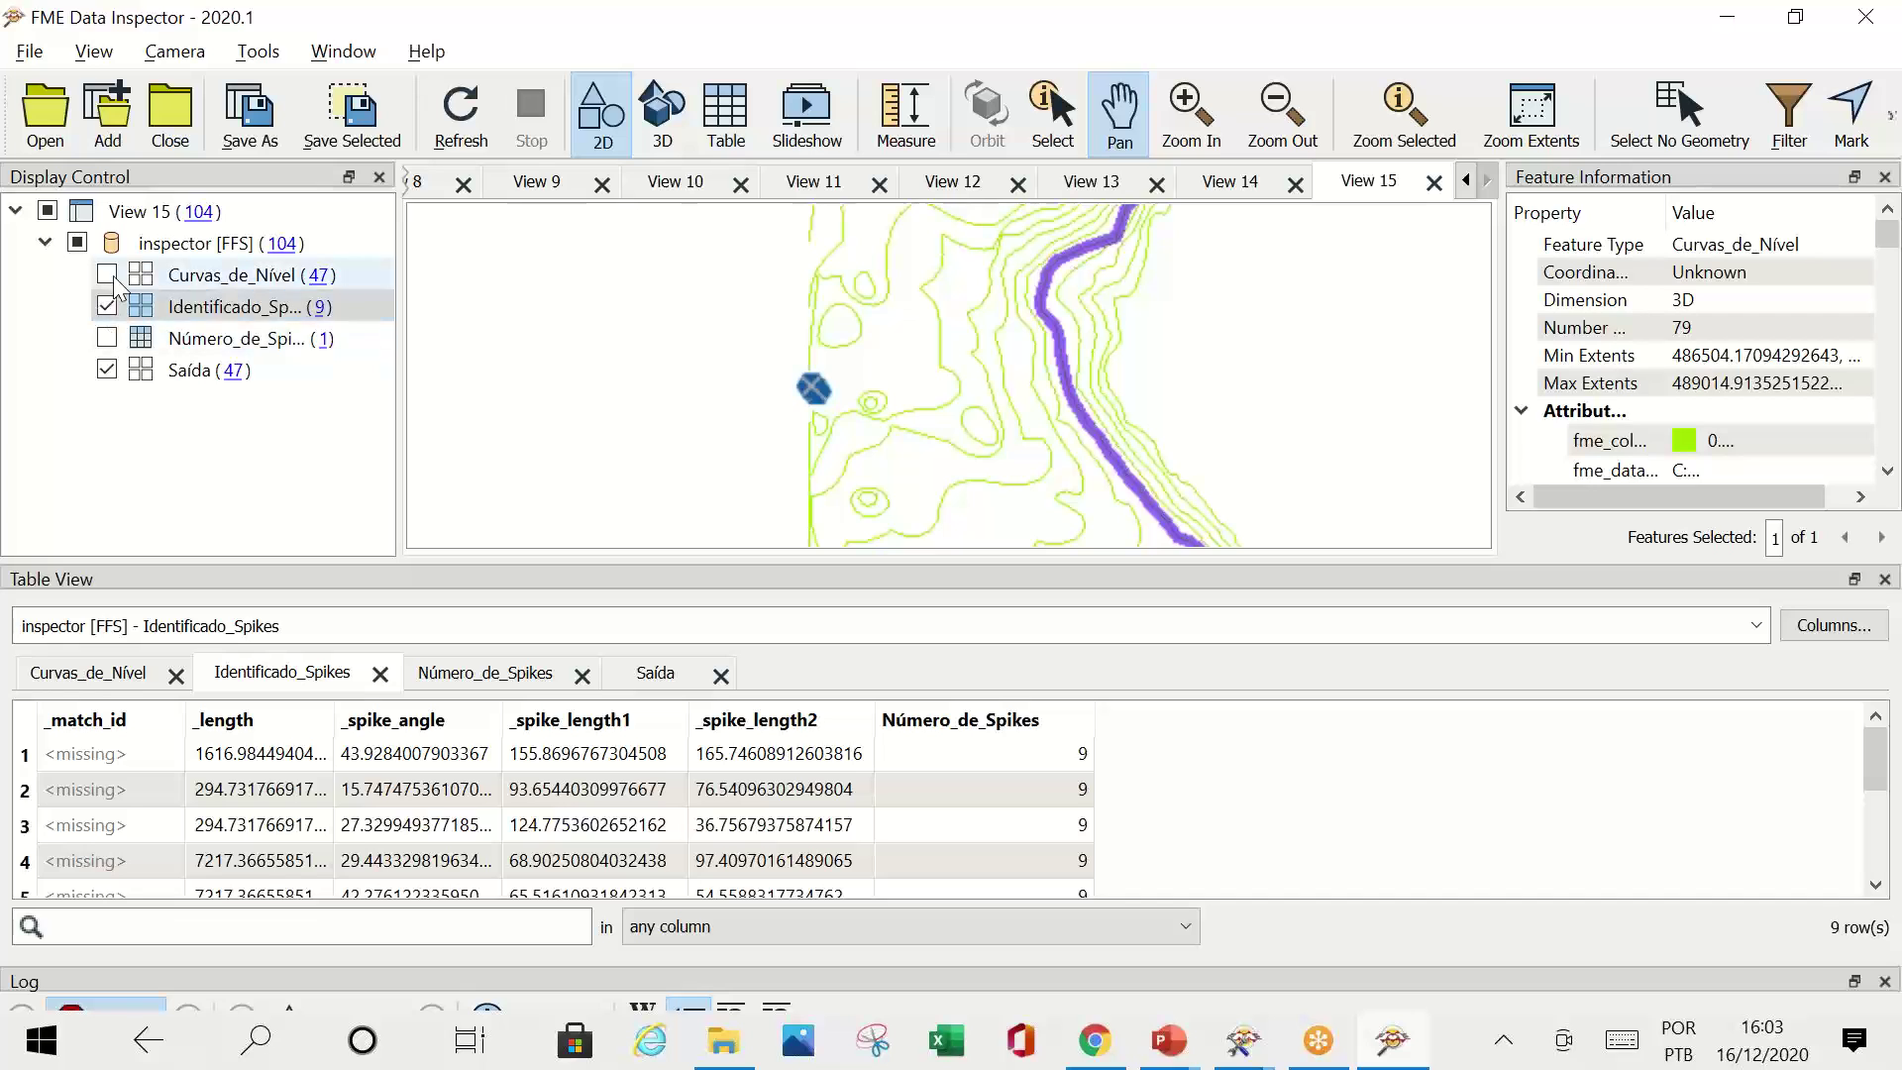
scroll(793, 377, "up", 4)
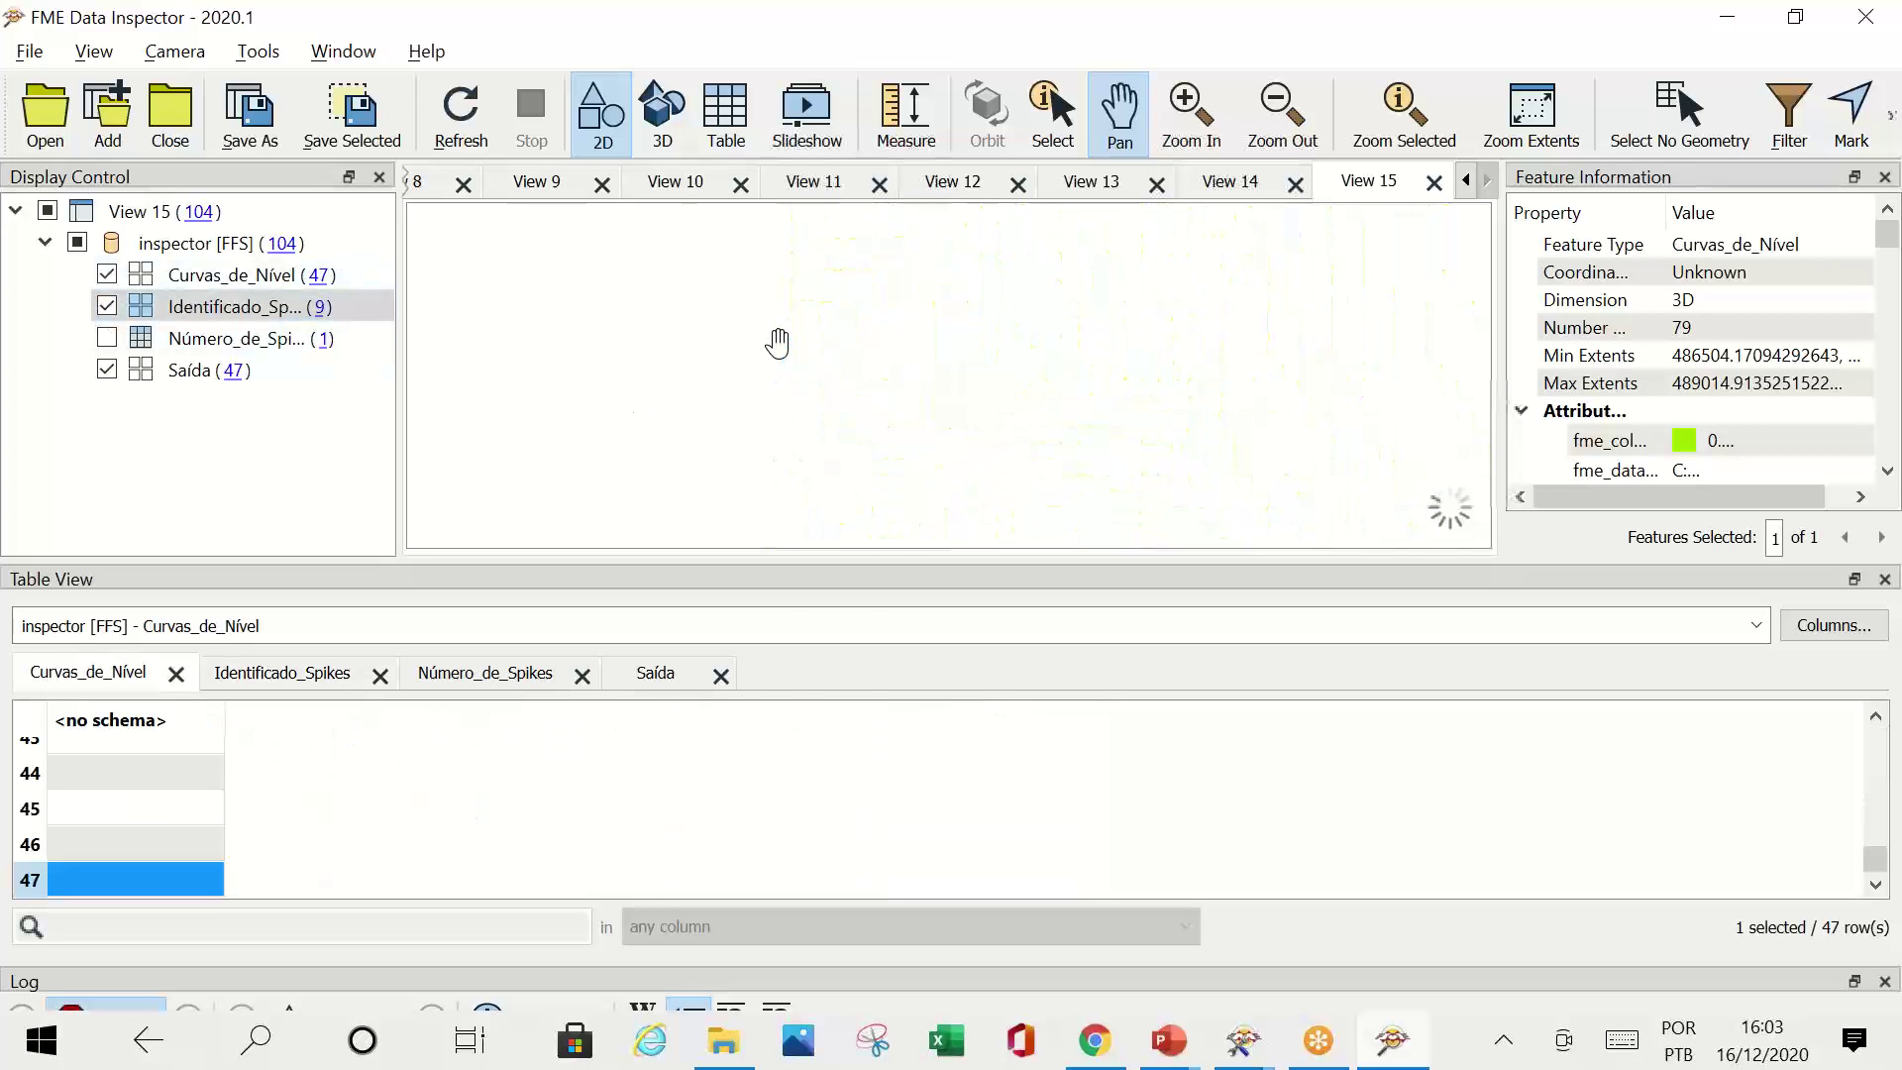
left_click(107, 370)
scroll(851, 377, "up", 2)
scroll(850, 377, "up", 3)
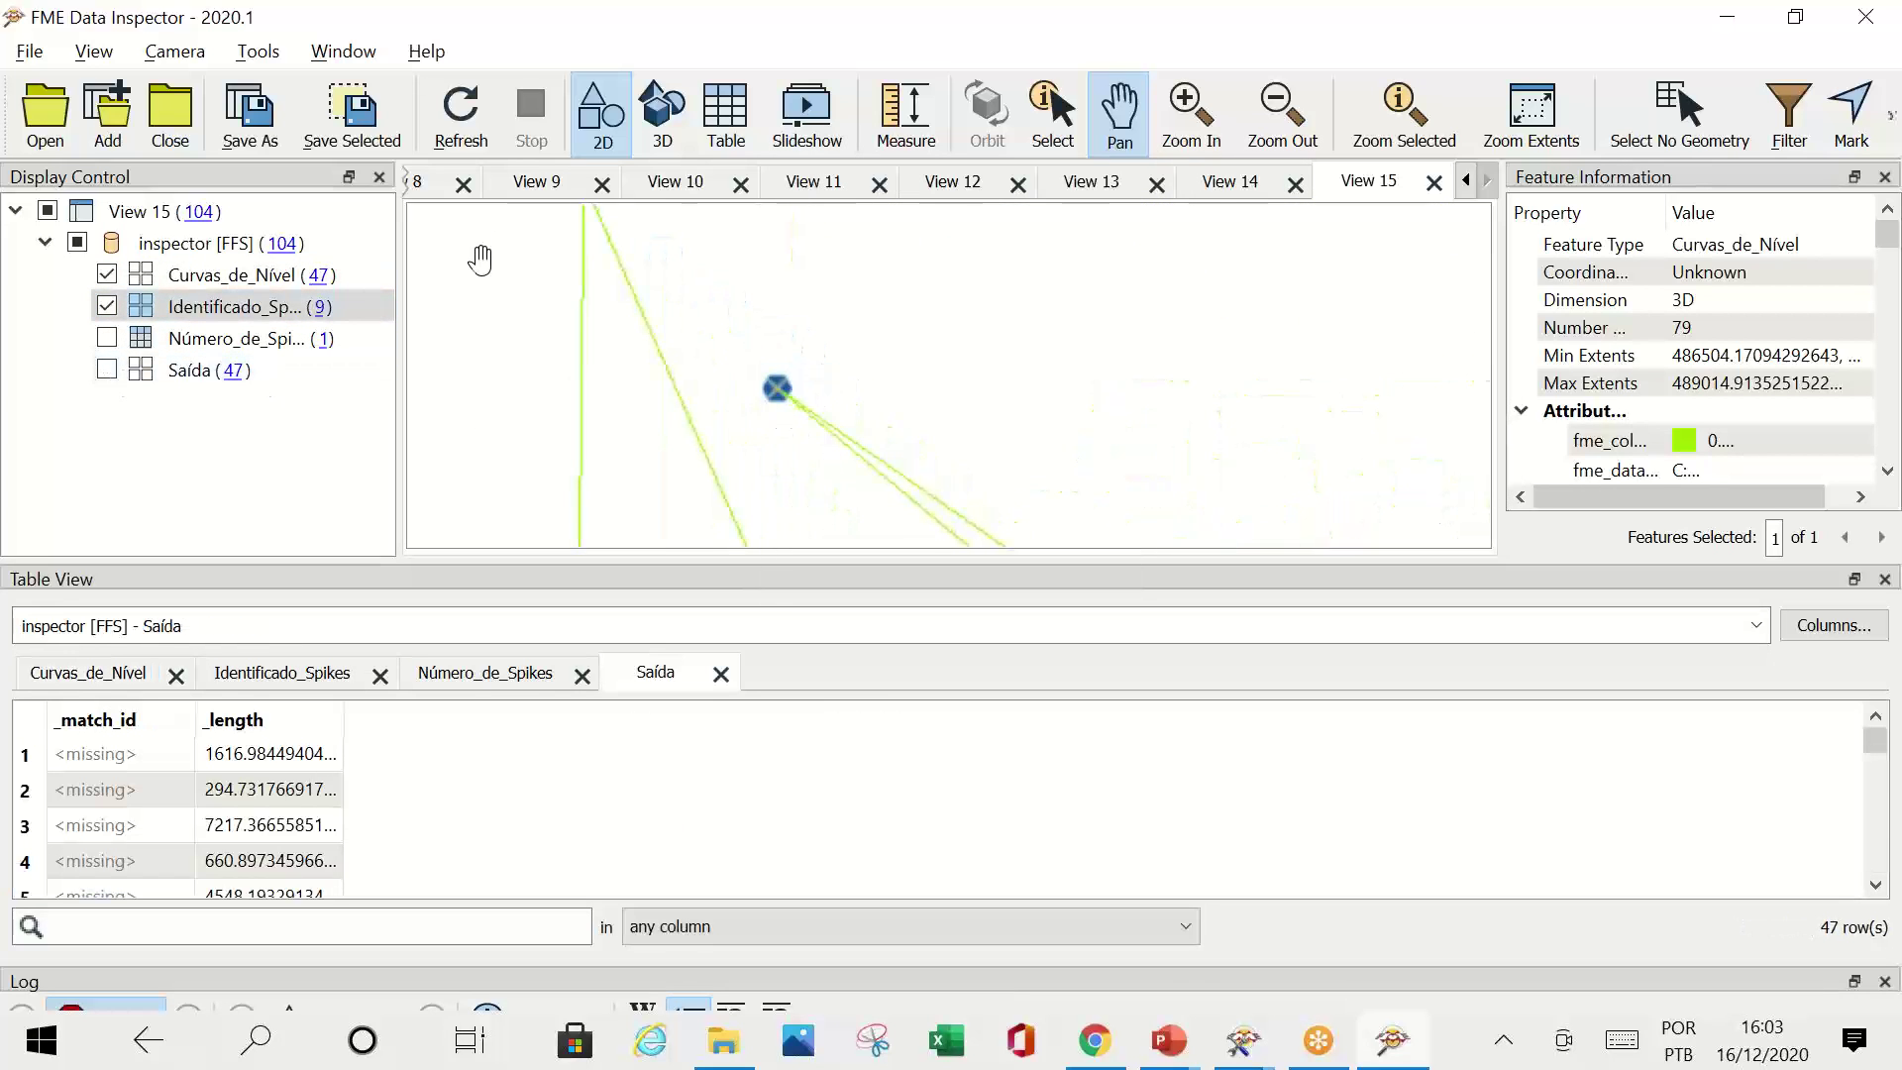
scroll(743, 392, "down", 3)
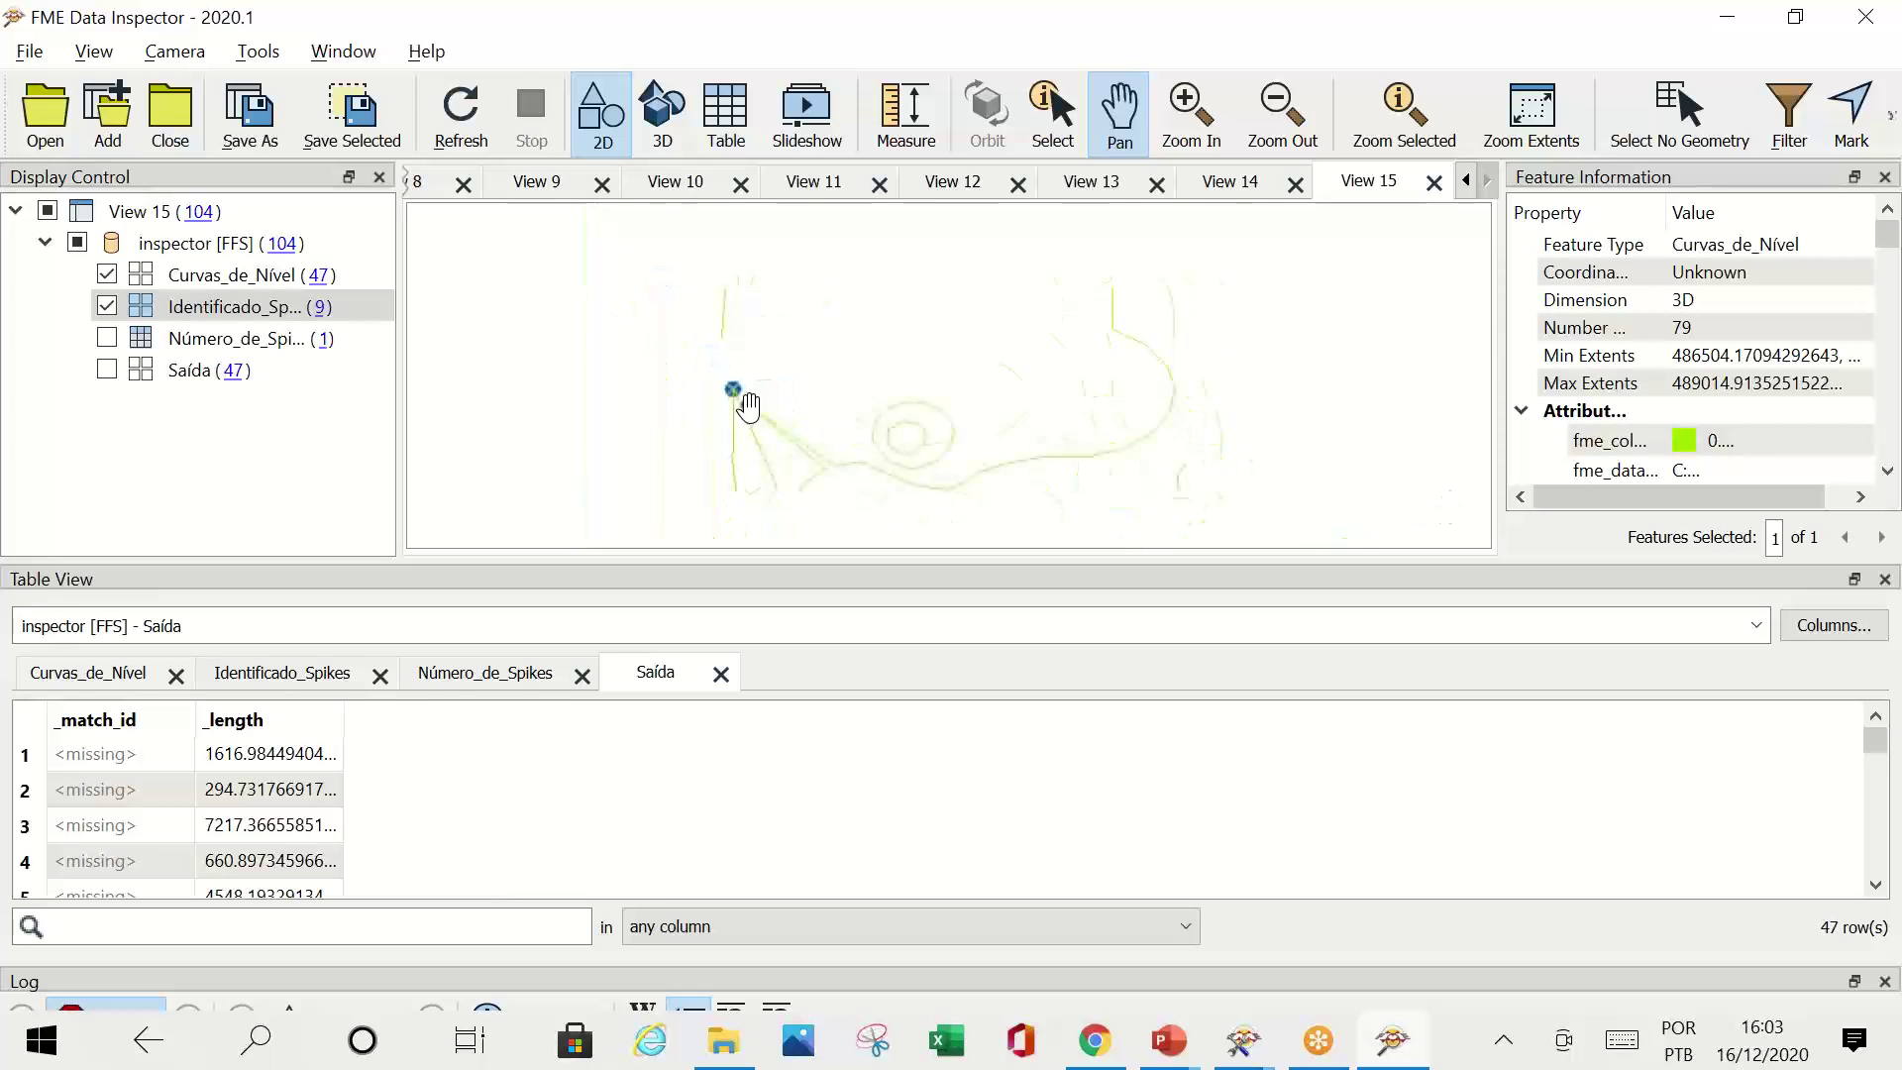
left_click_drag(889, 464, 819, 371)
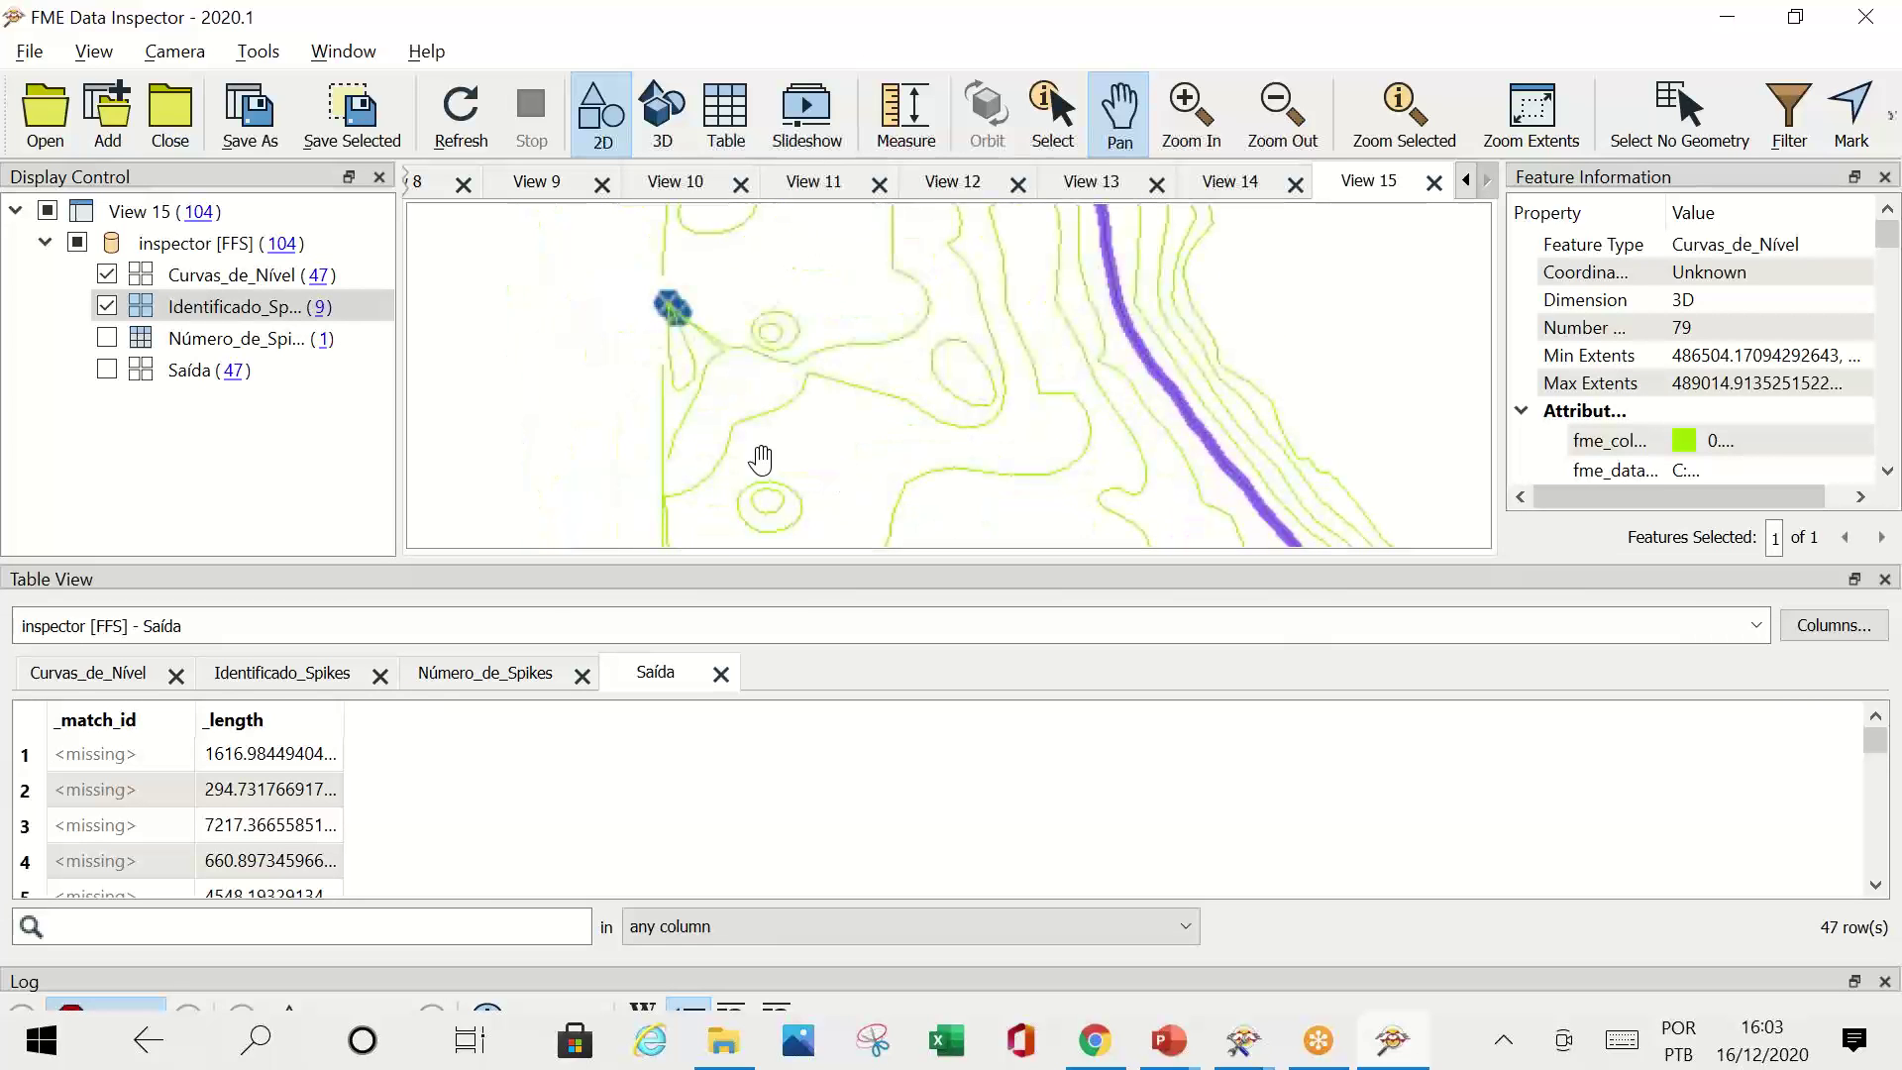
Step: Display only the Saída layer and examine the corrected contour where the western spike was removed
left_click(107, 308)
left_click(107, 274)
left_click(107, 370)
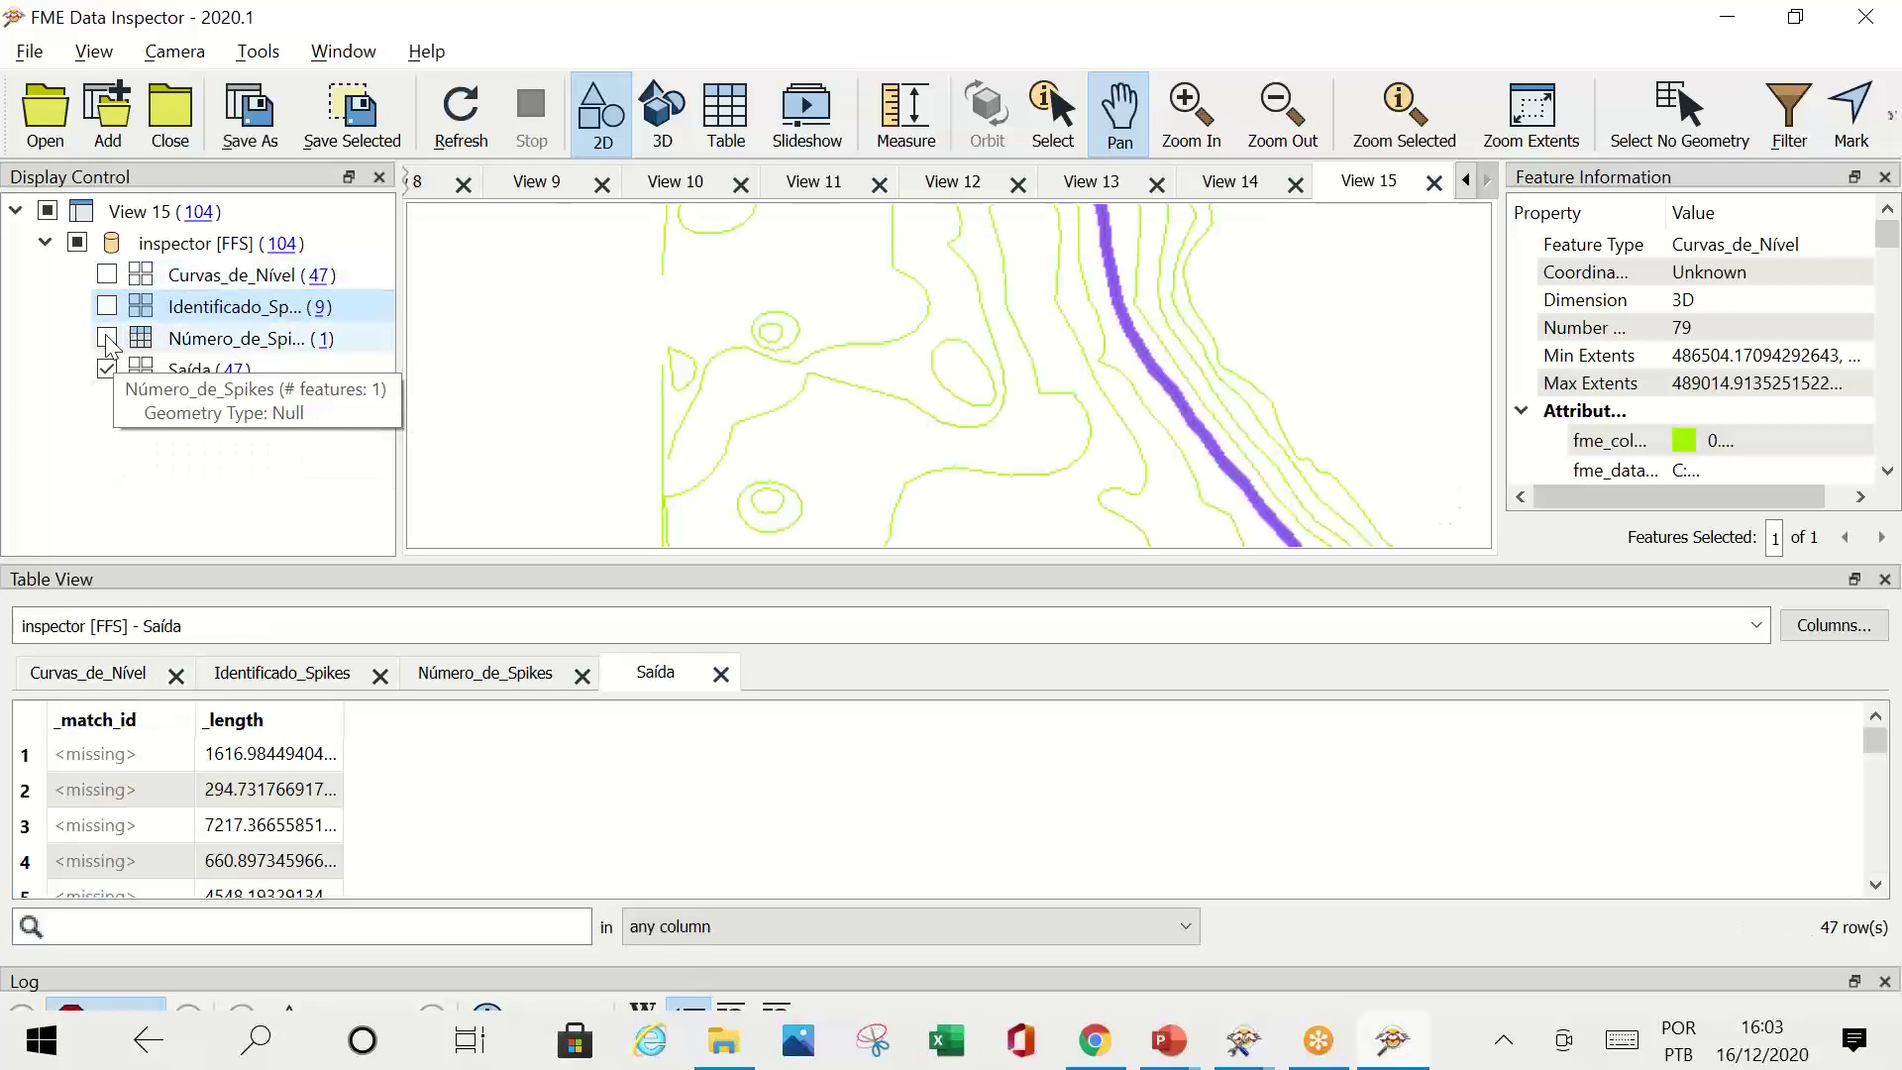
left_click(107, 339)
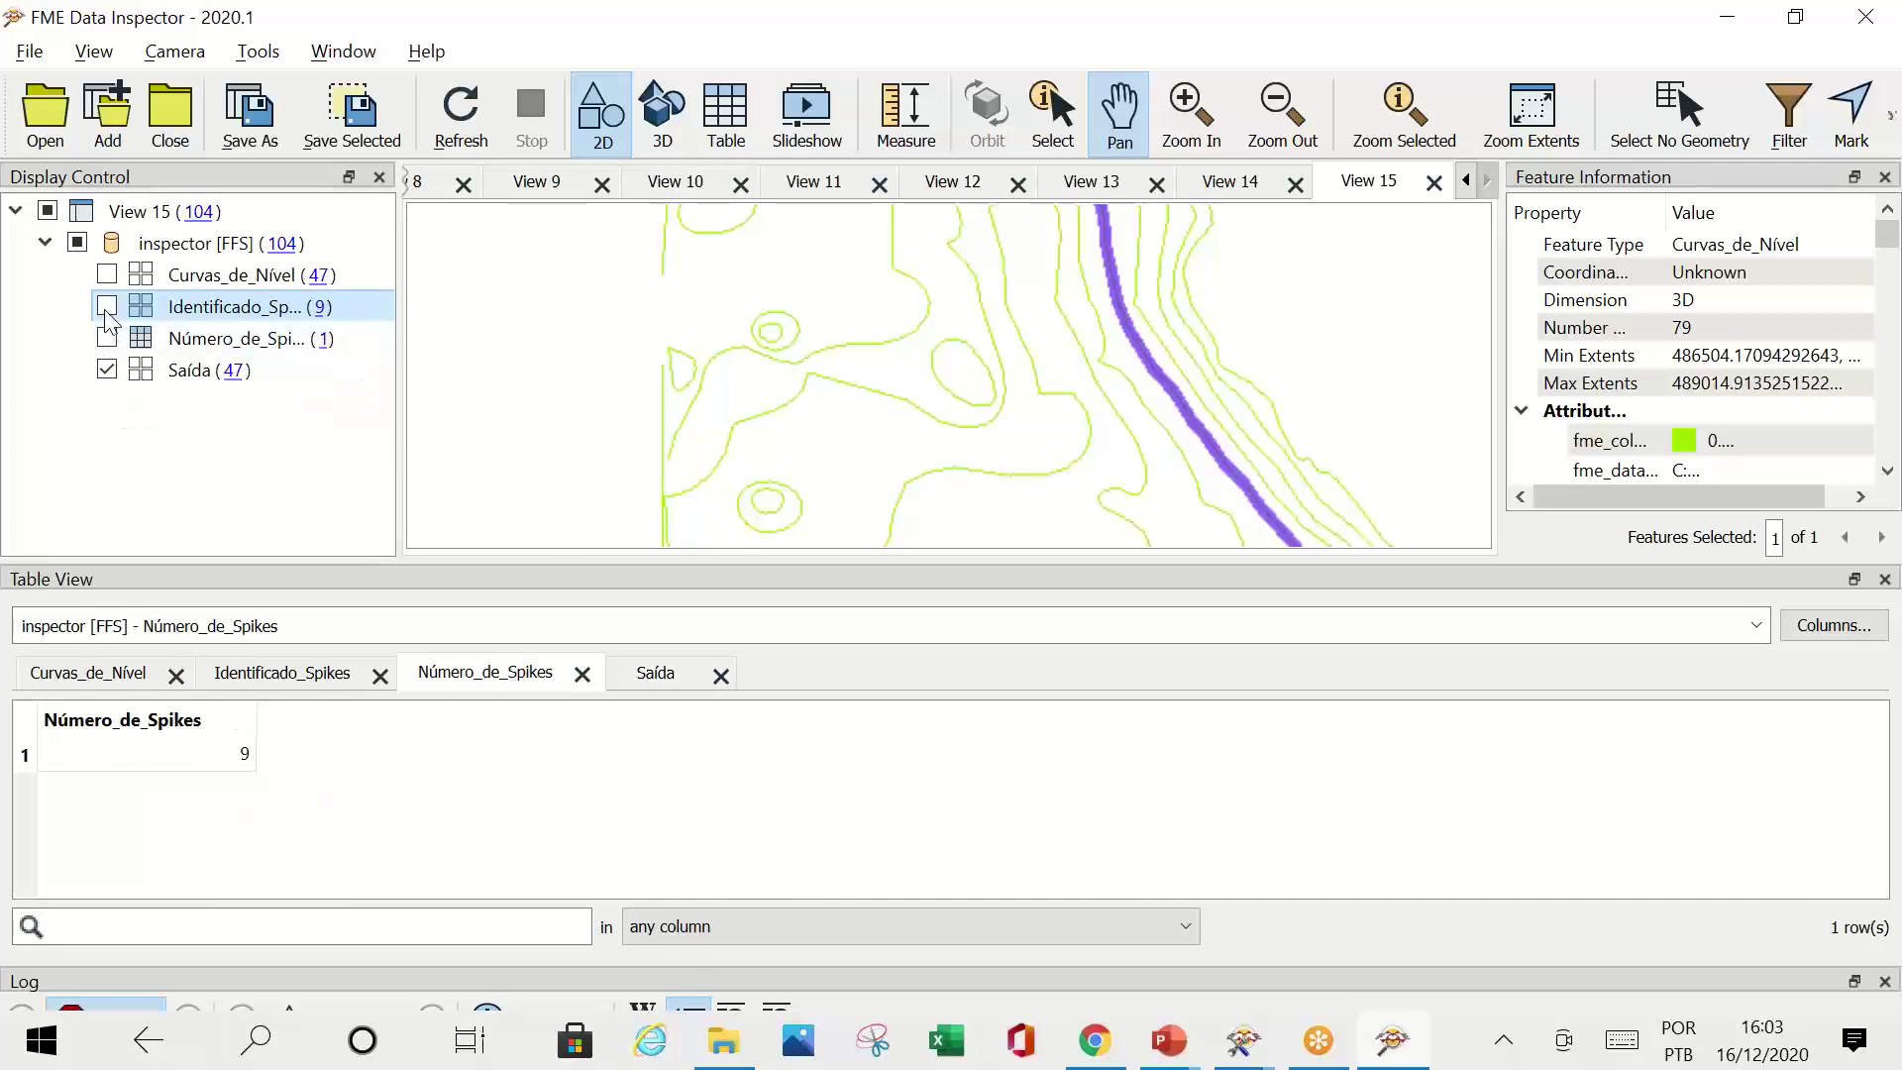
left_click(107, 308)
left_click(107, 277)
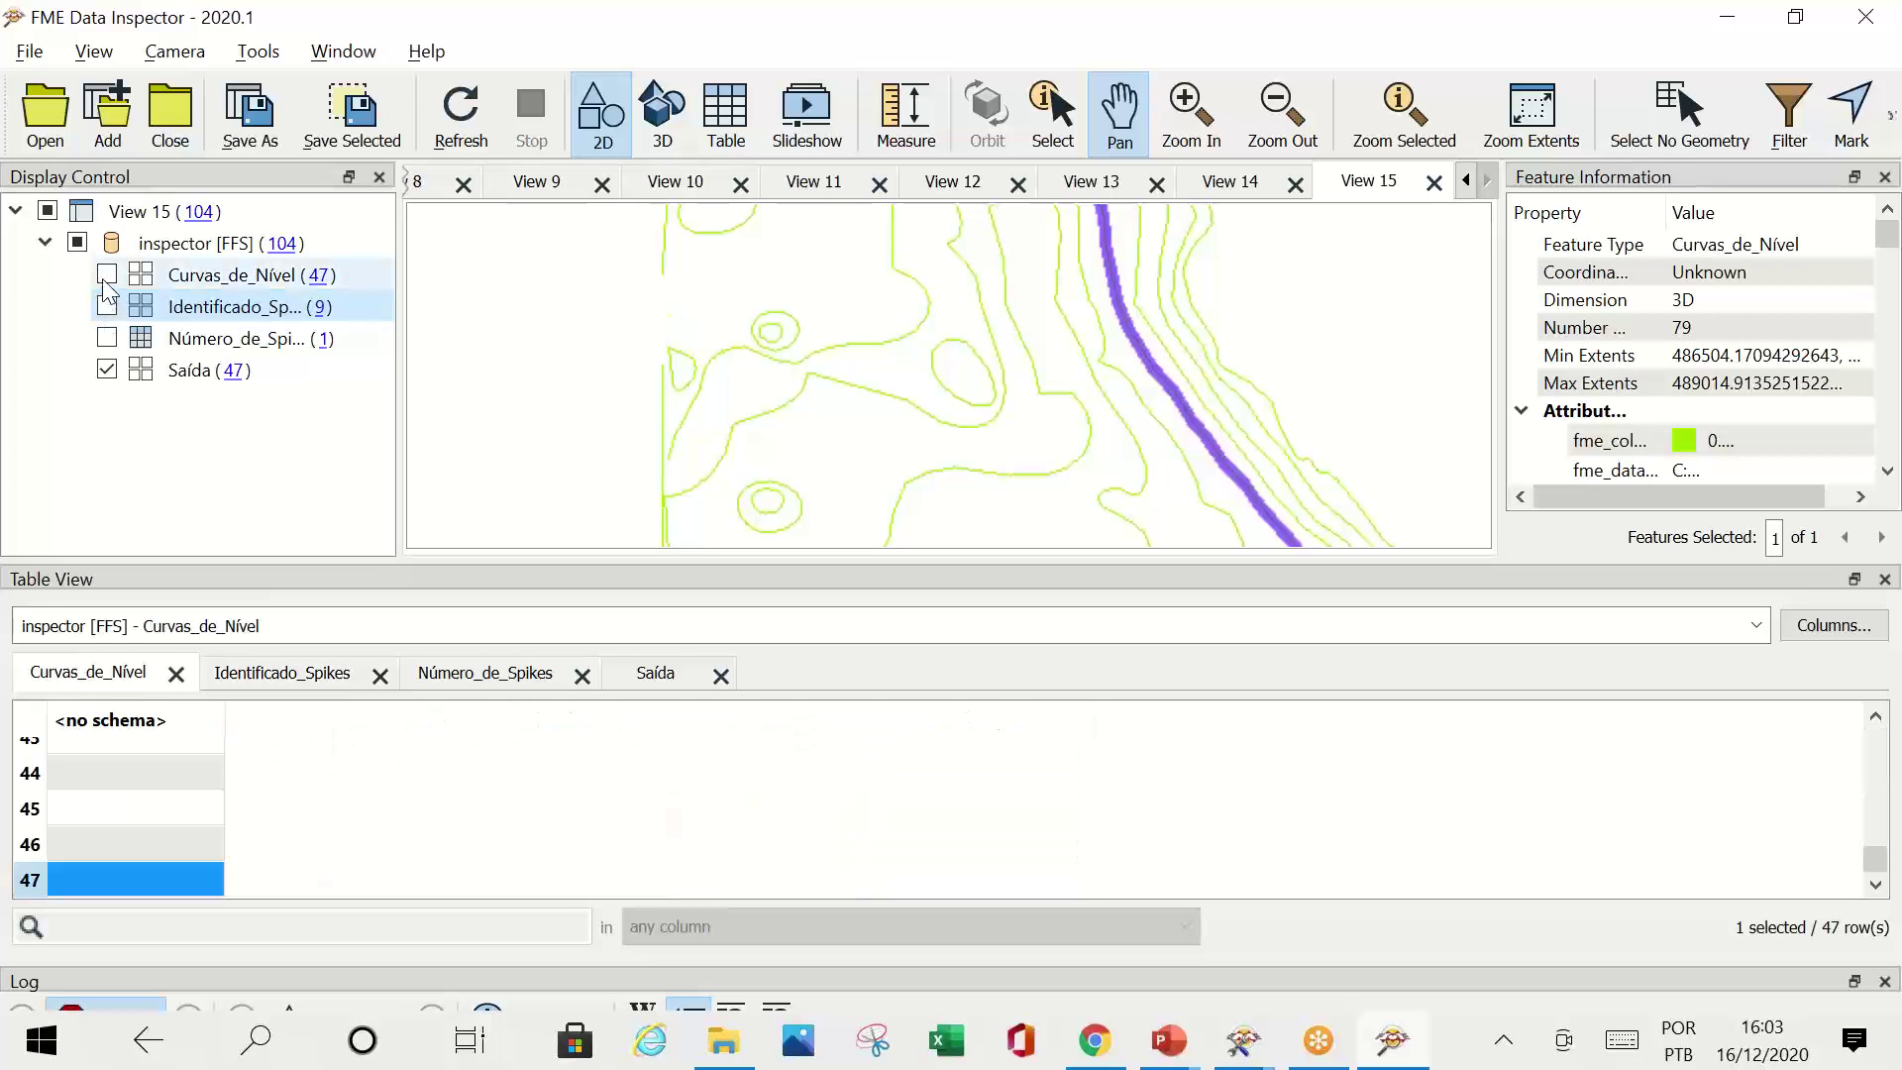
scroll(680, 327, "up", 5)
scroll(853, 505, "up", 2)
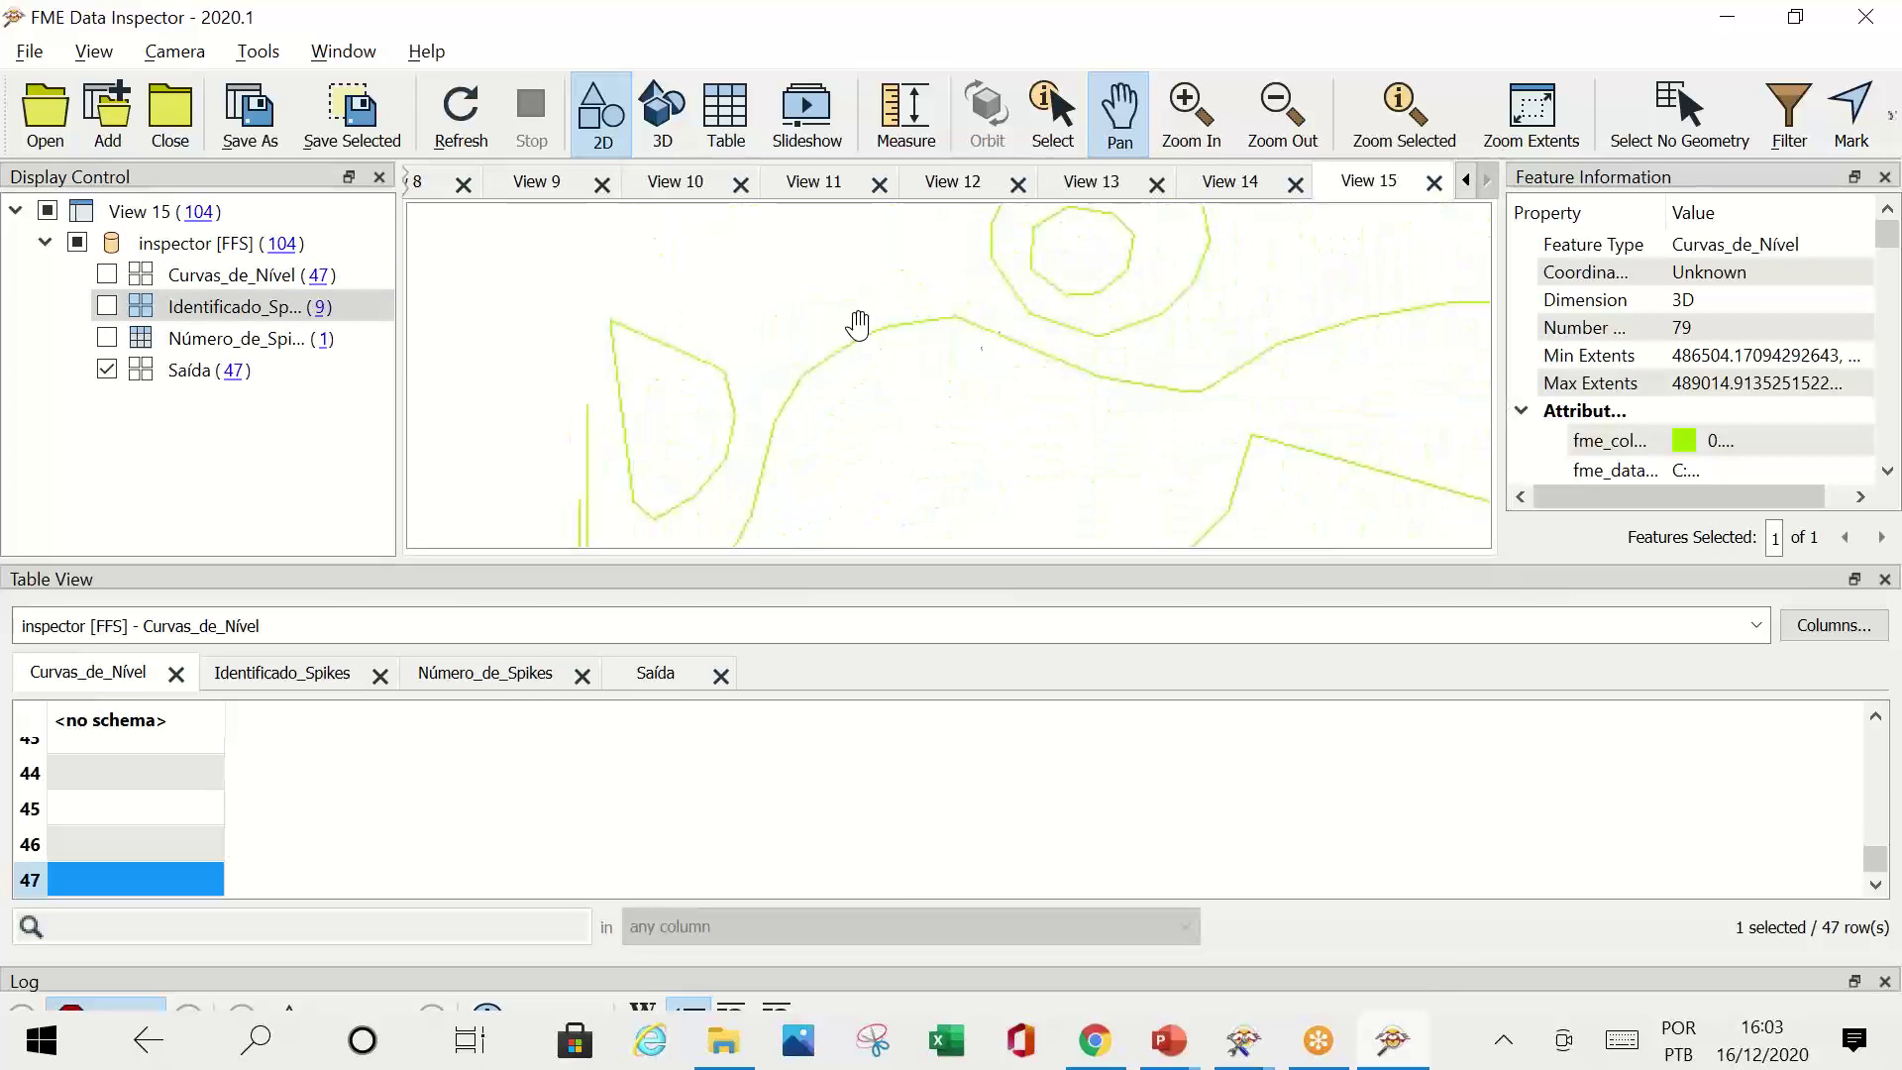
Step: Toggle Identificado_Spikes and Número_de_Spikes to review their attribute tables, leaving both layers hidden
left_click(107, 306)
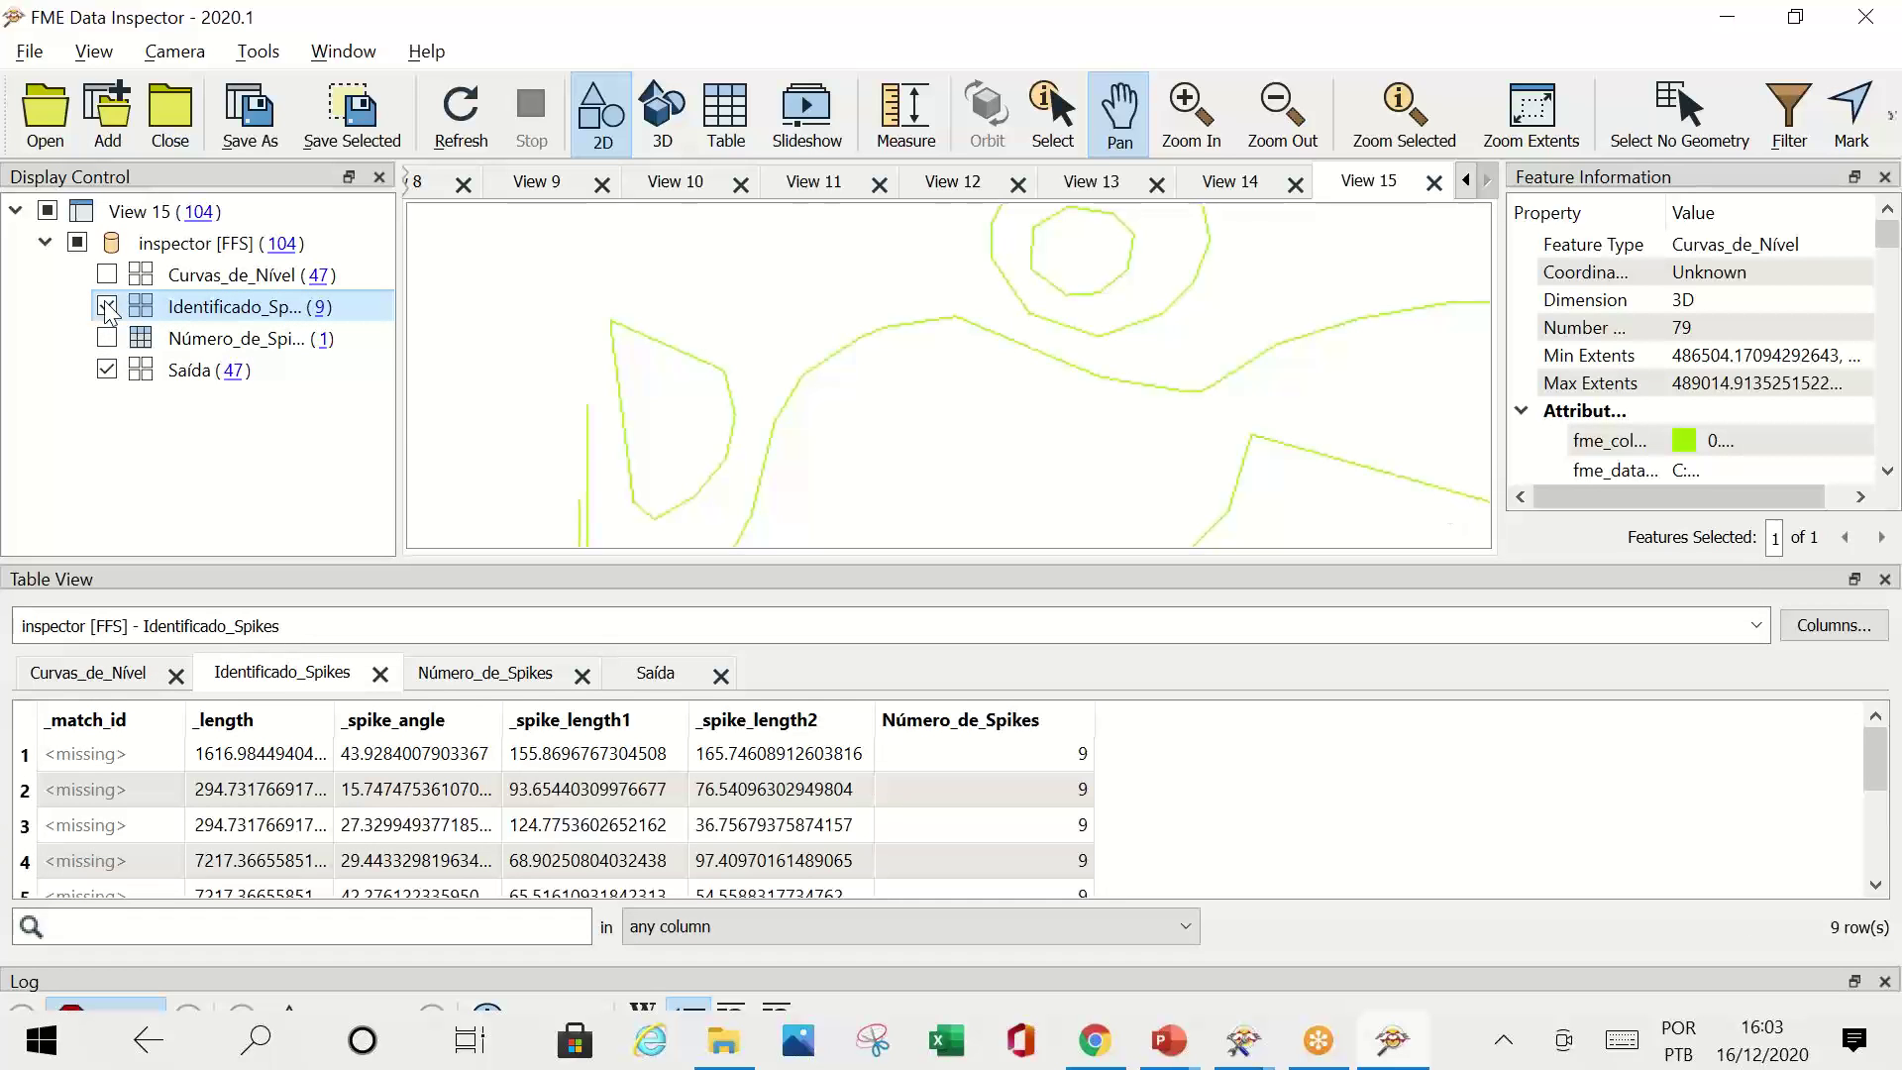
left_click(107, 308)
left_click(107, 339)
left_click(107, 339)
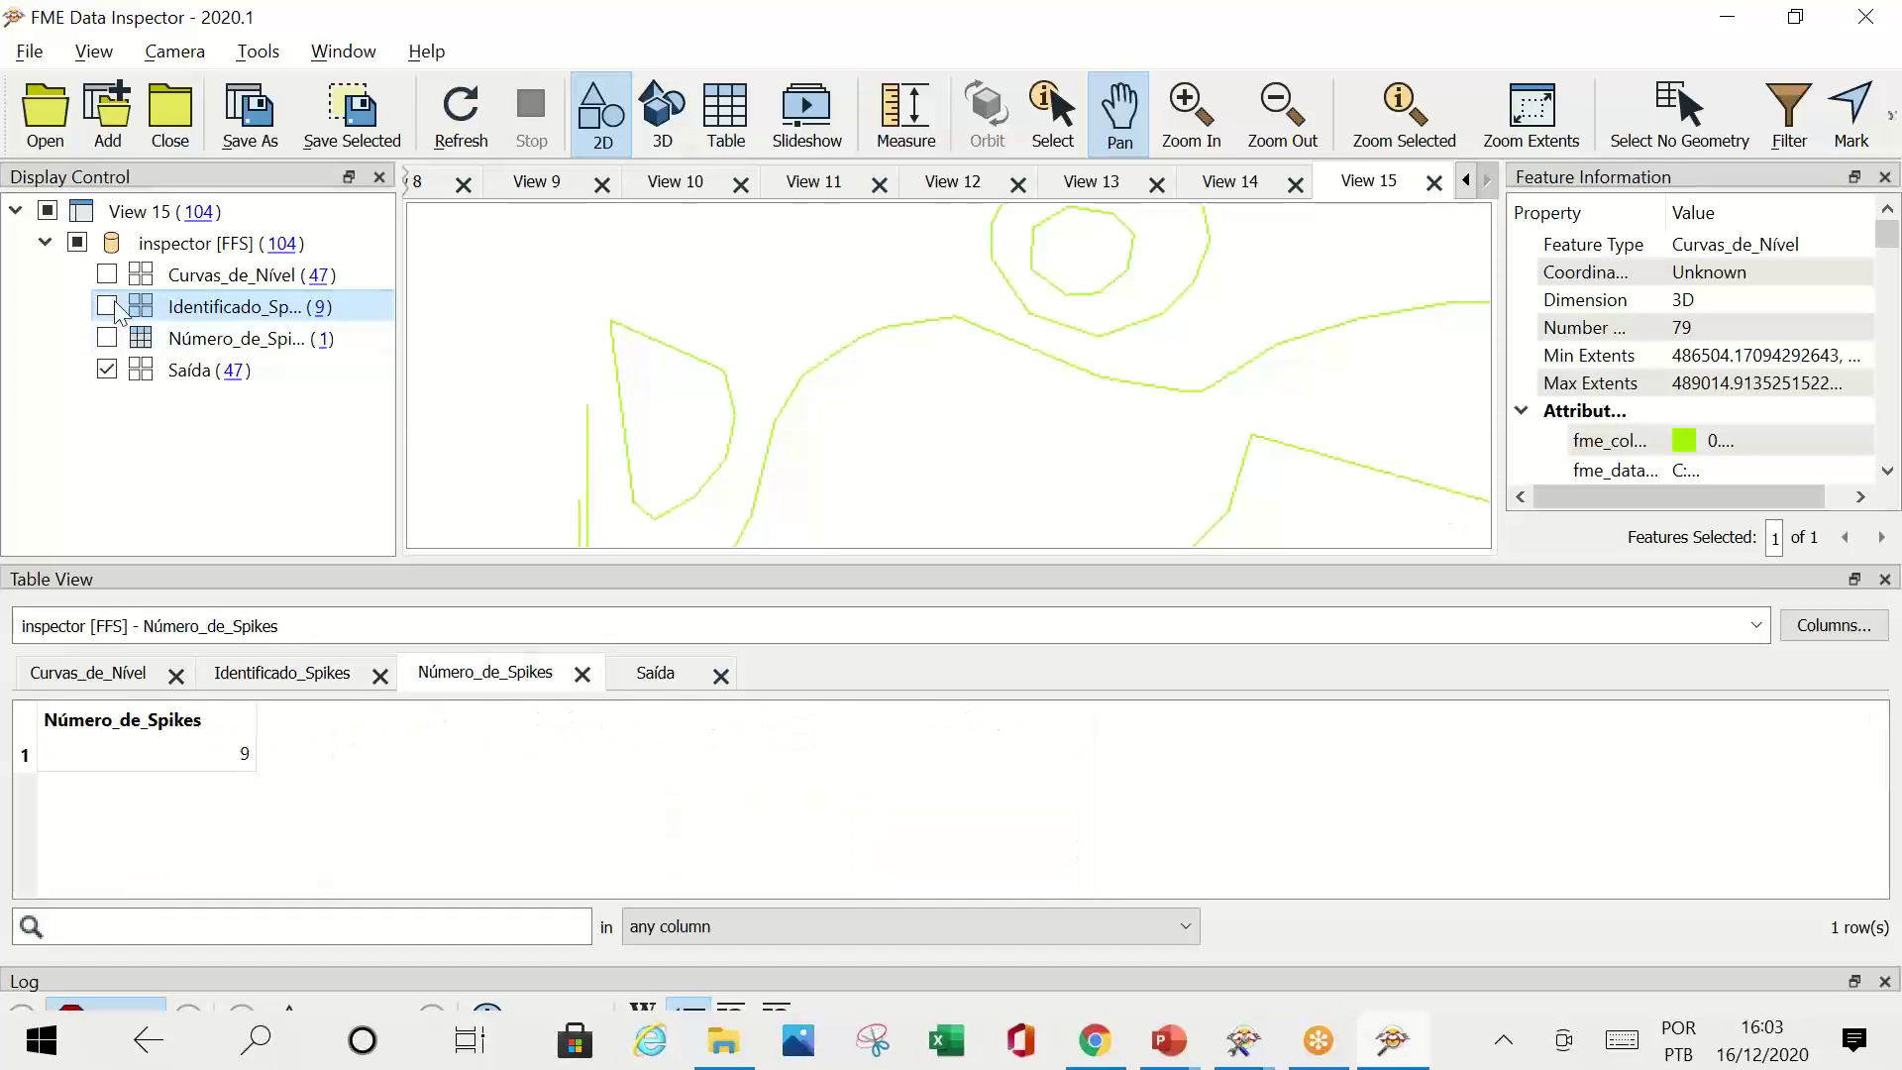
Step: Restyle the Saída contour lines in black (0,0,0) with a line width of 3
double_click(141, 369)
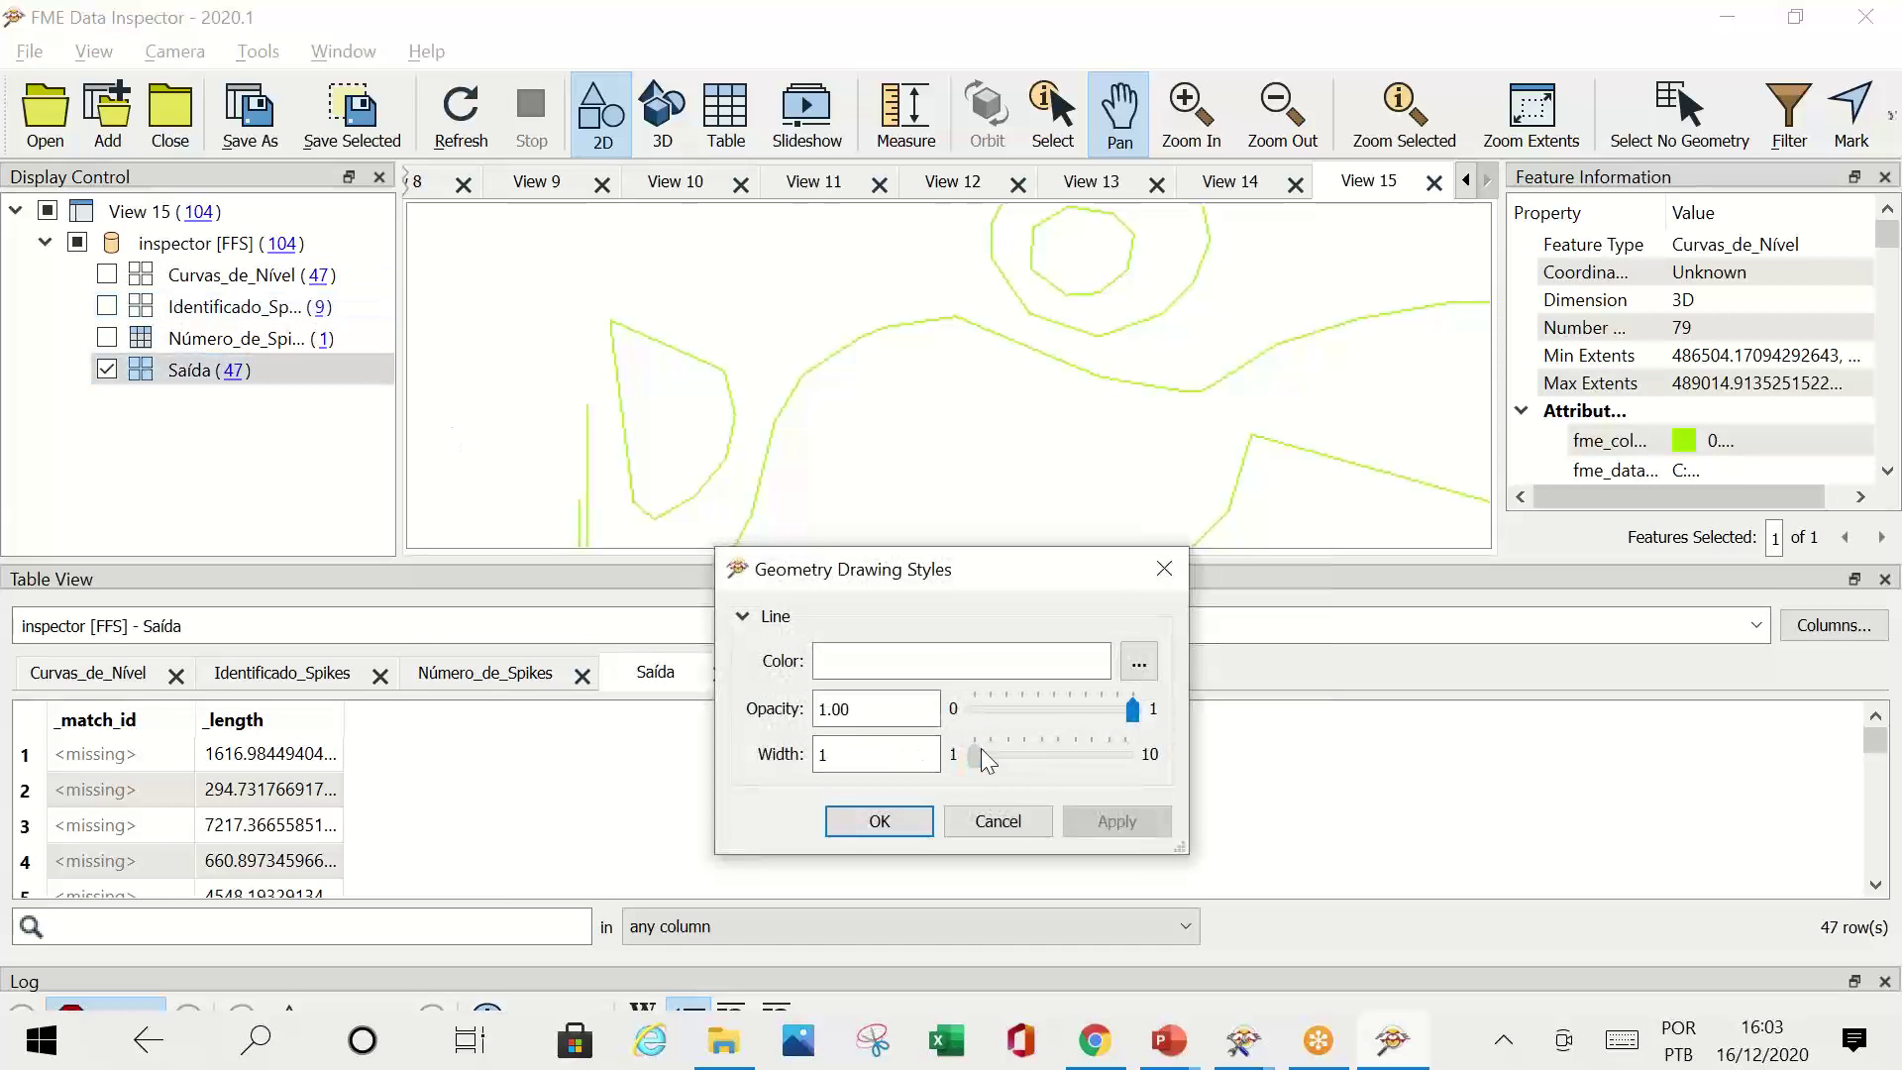
left_click(1140, 661)
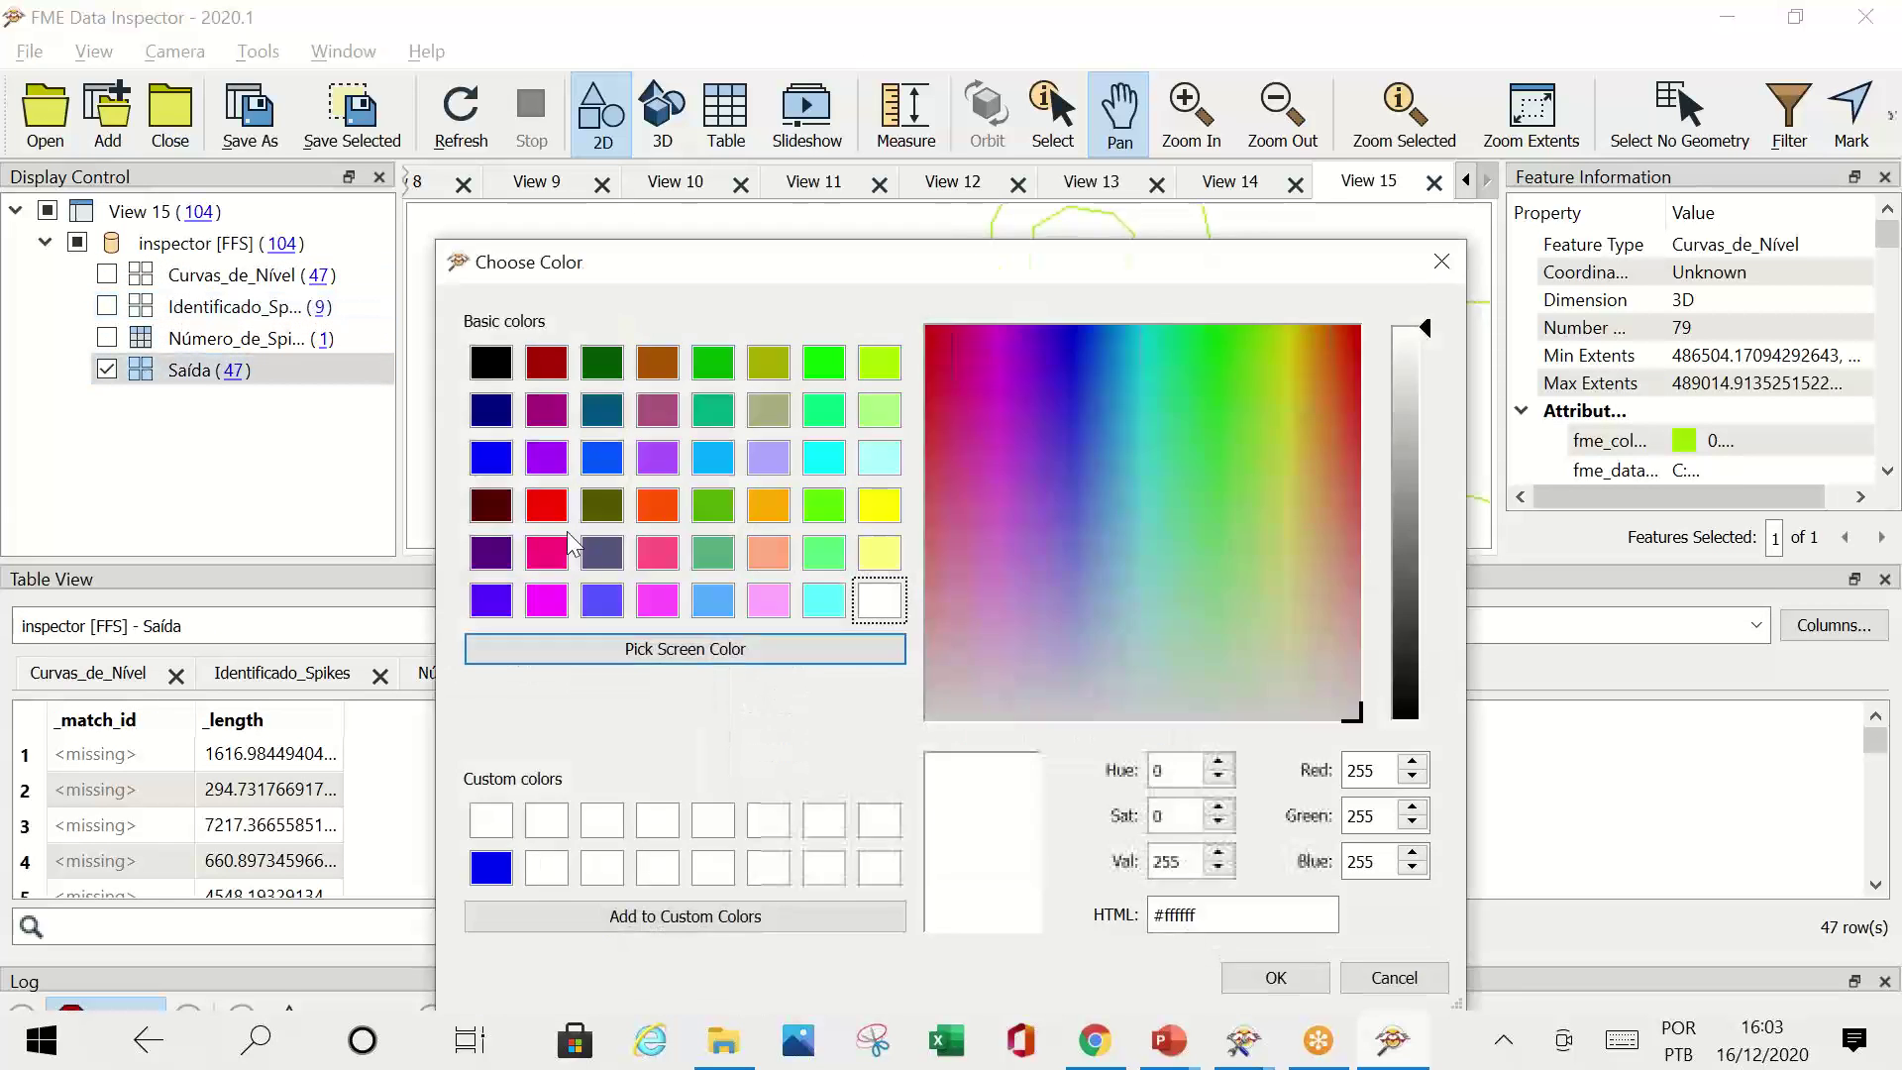
left_click(488, 381)
left_click(1273, 977)
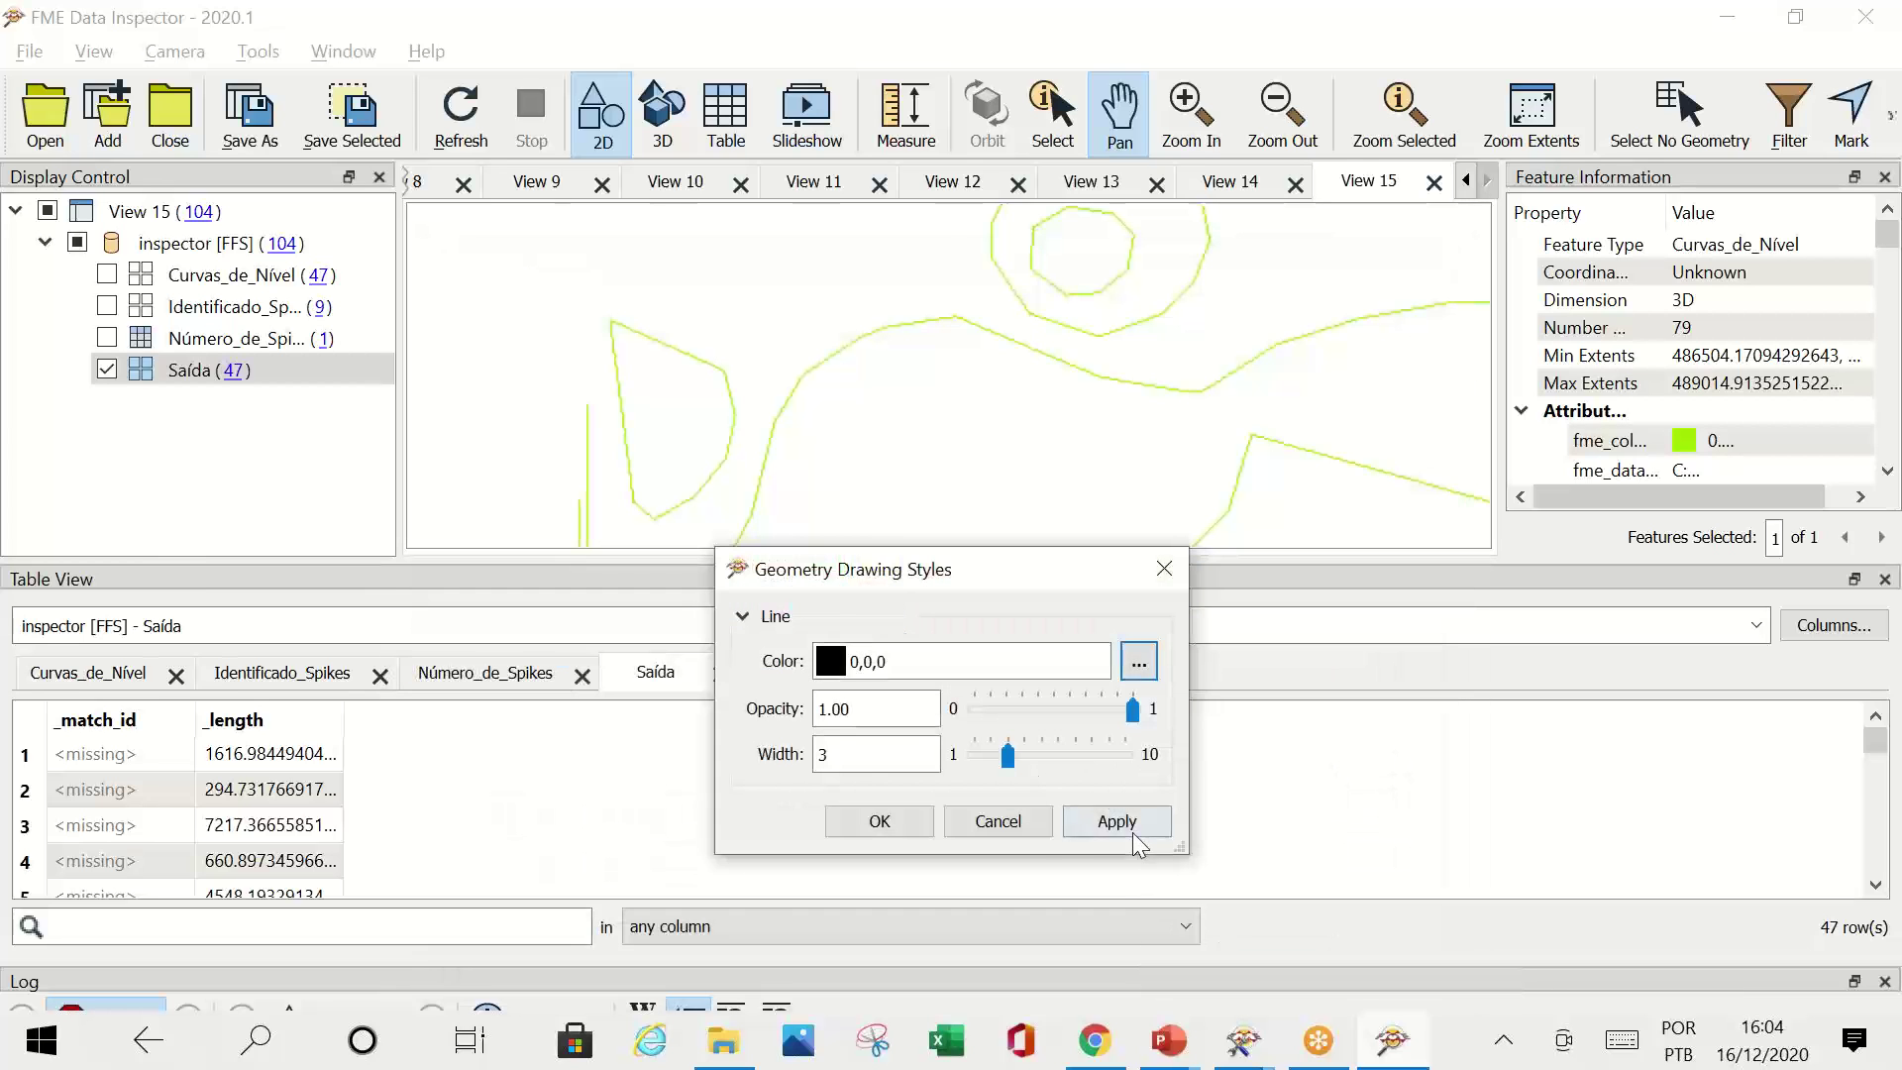
left_click(1116, 822)
key("Return")
Step: Overlay Curvas_de_Nível on Saída and examine the contour segment where the original spike lines meet the corrected line
left_click(108, 276)
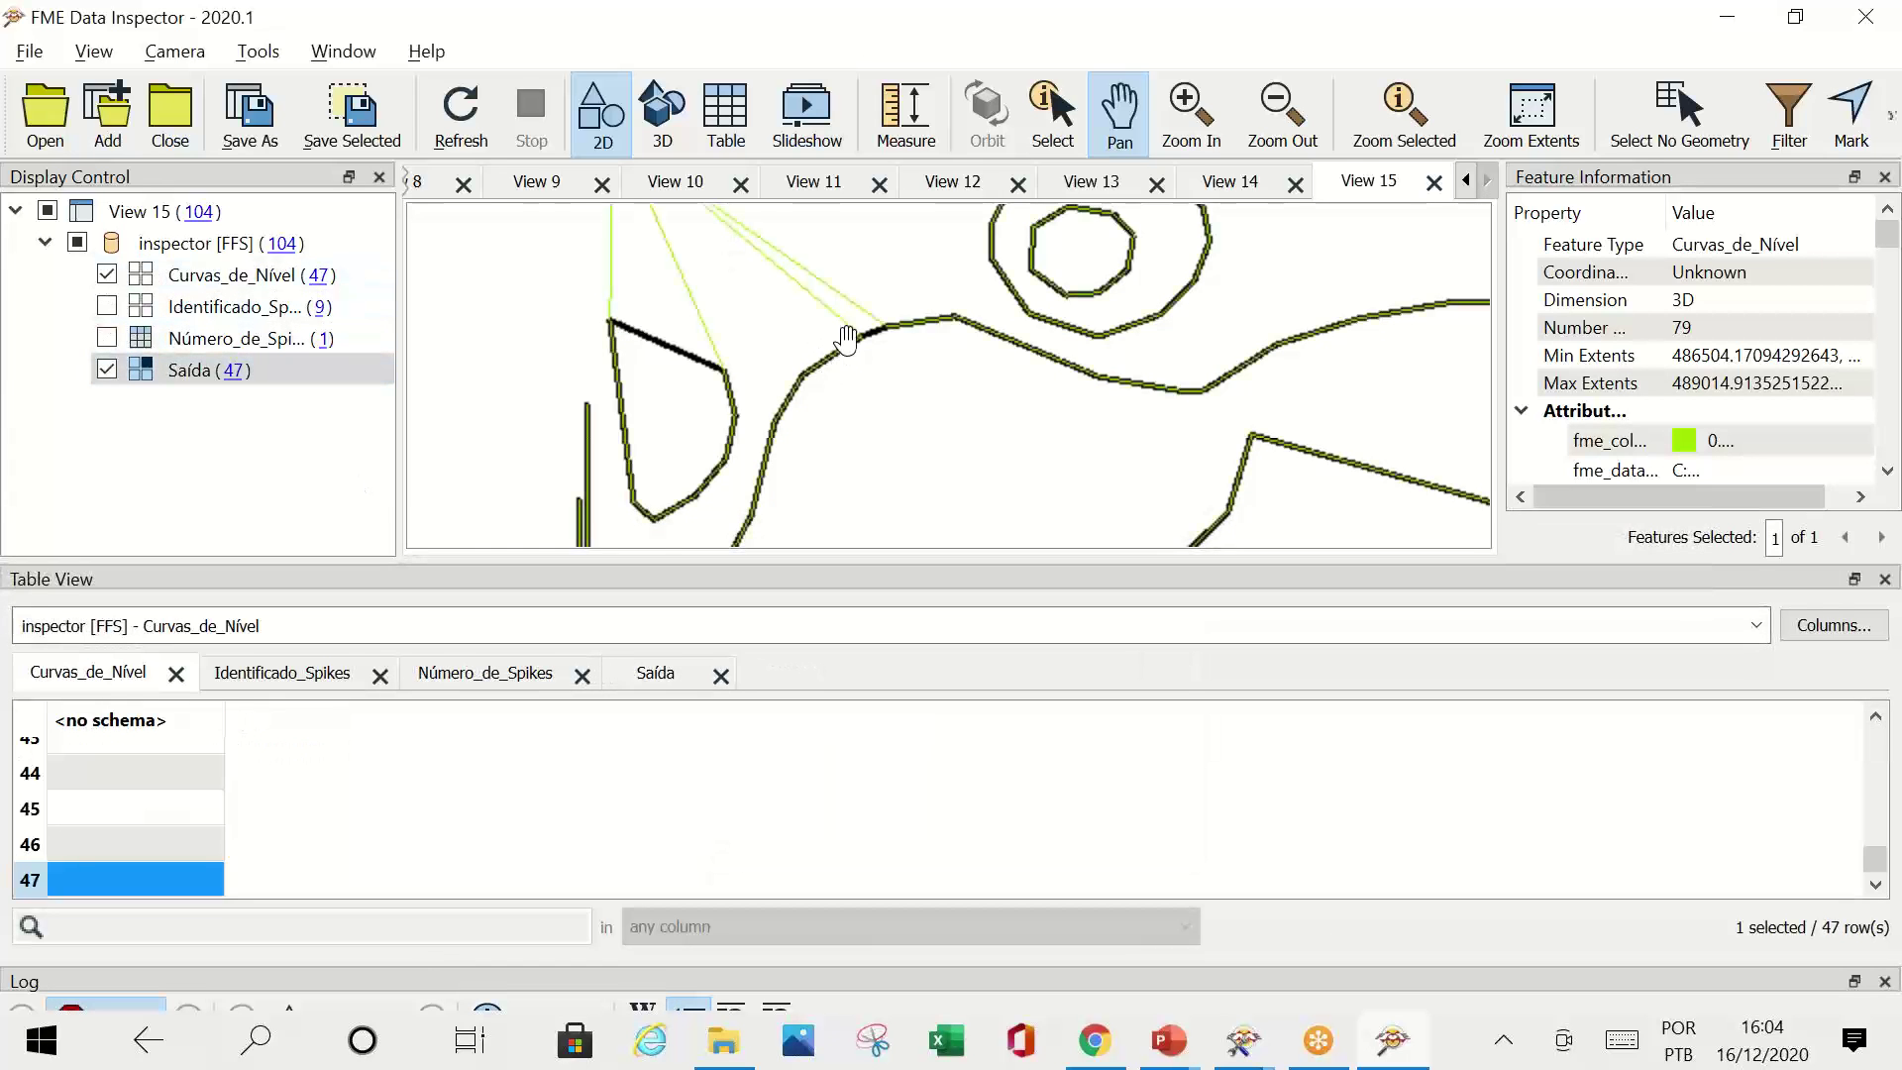
scroll(879, 324, "up", 4)
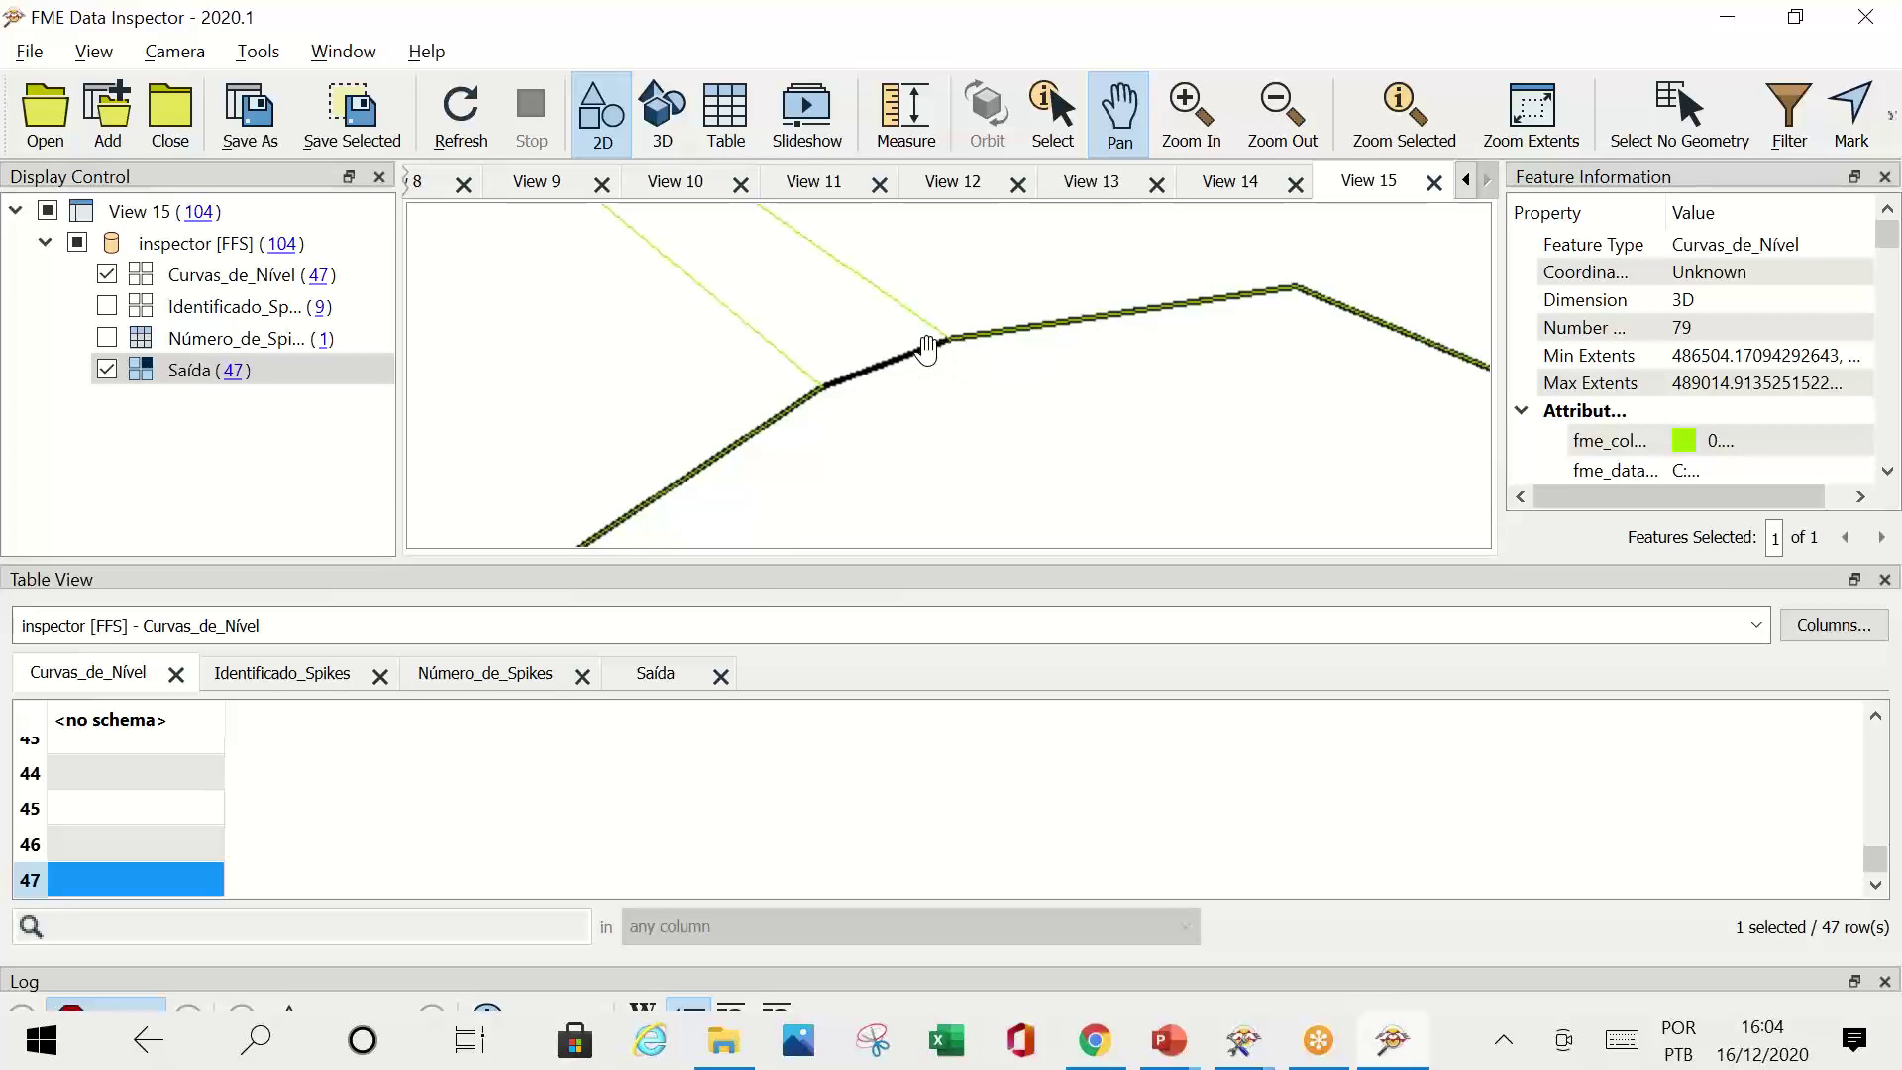
scroll(862, 339, "down", 1)
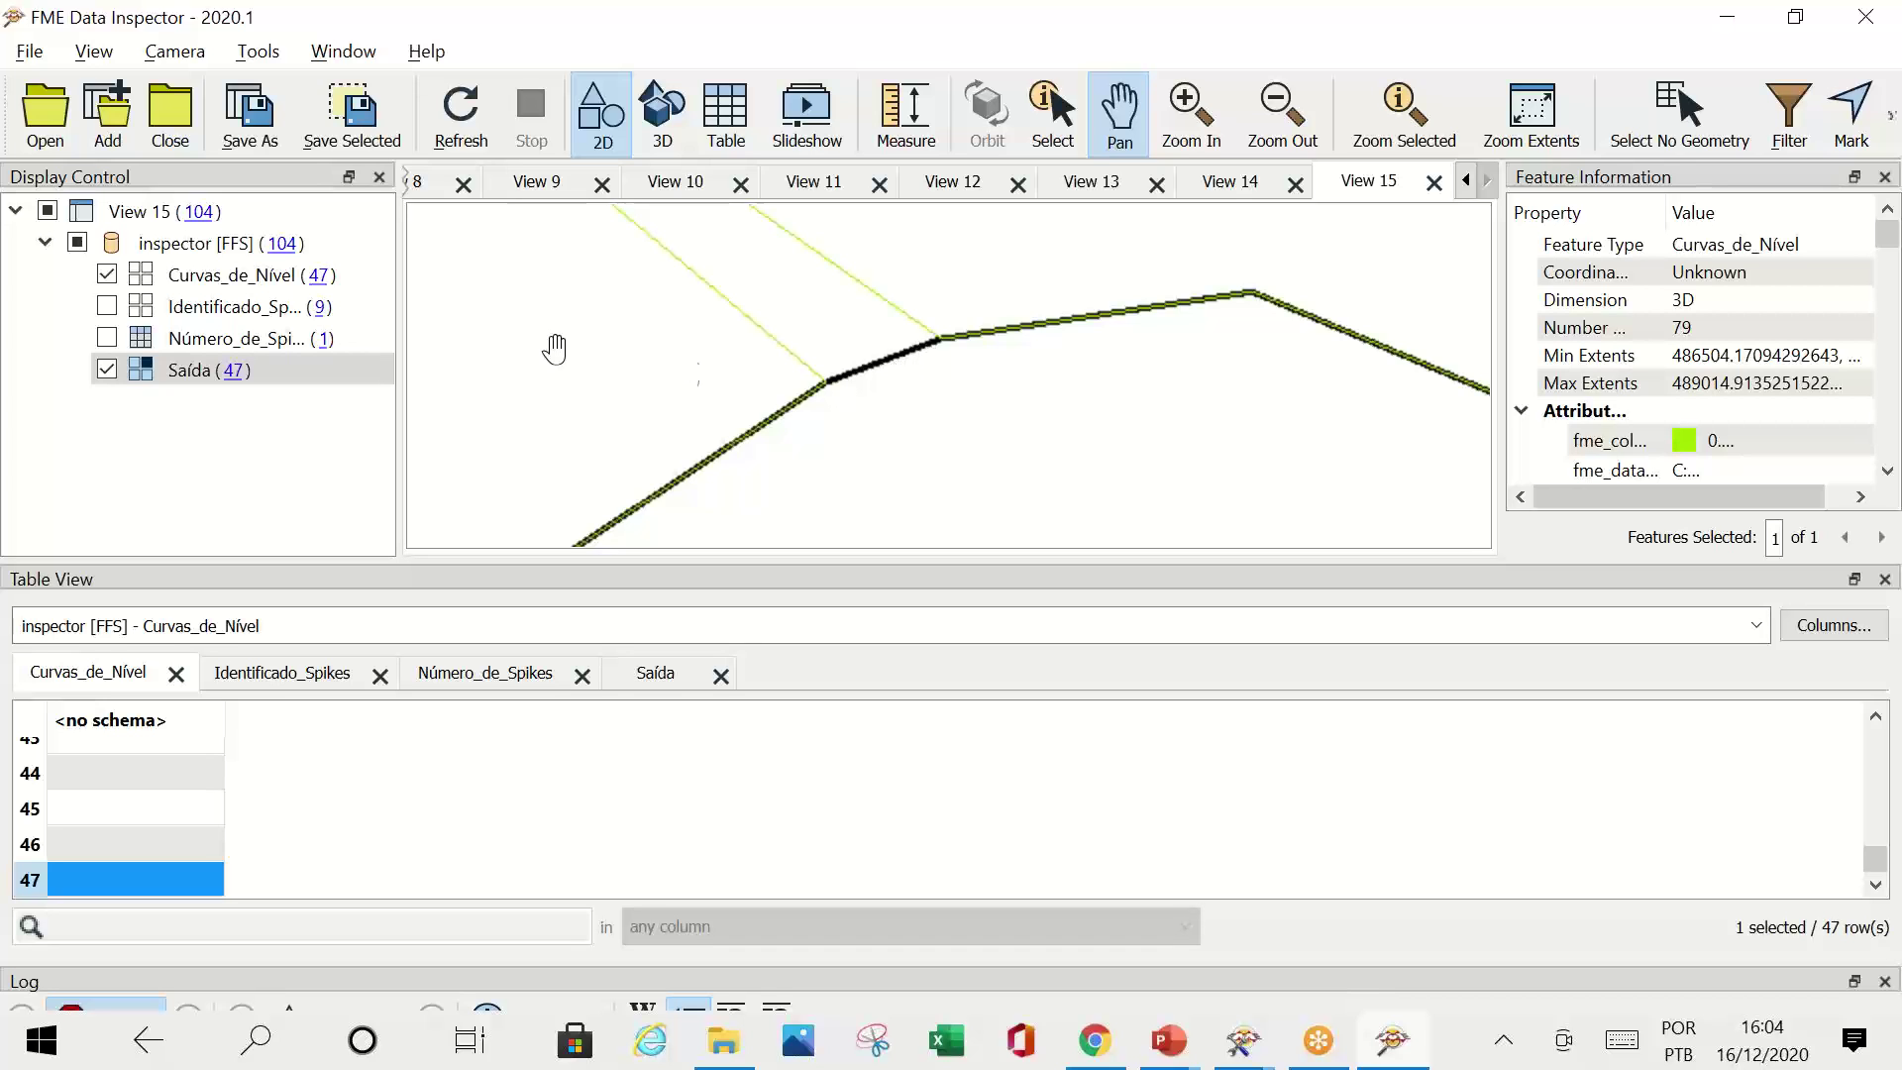
Step: Hide Curvas_de_Nível and Saída, show Número_de_Spikes and review the spike count in its table
left_click(107, 274)
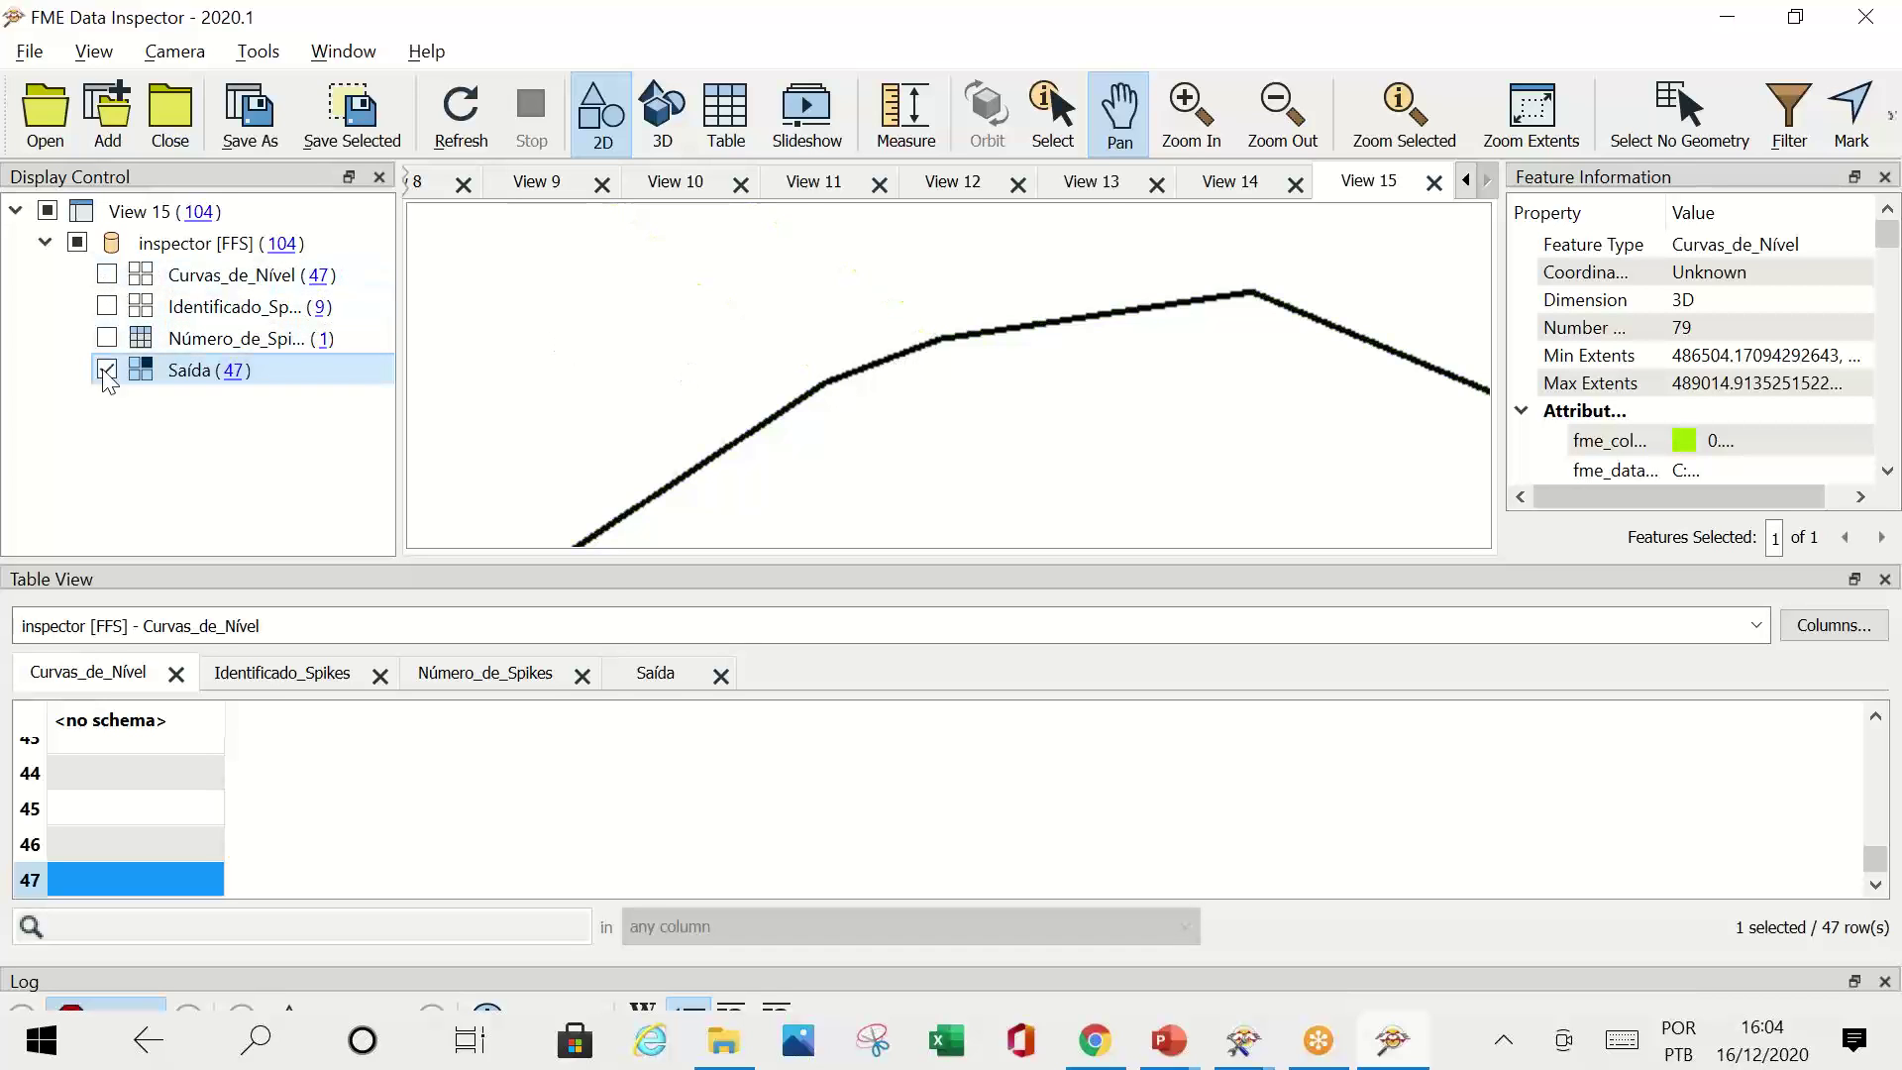
left_click(107, 370)
left_click(107, 339)
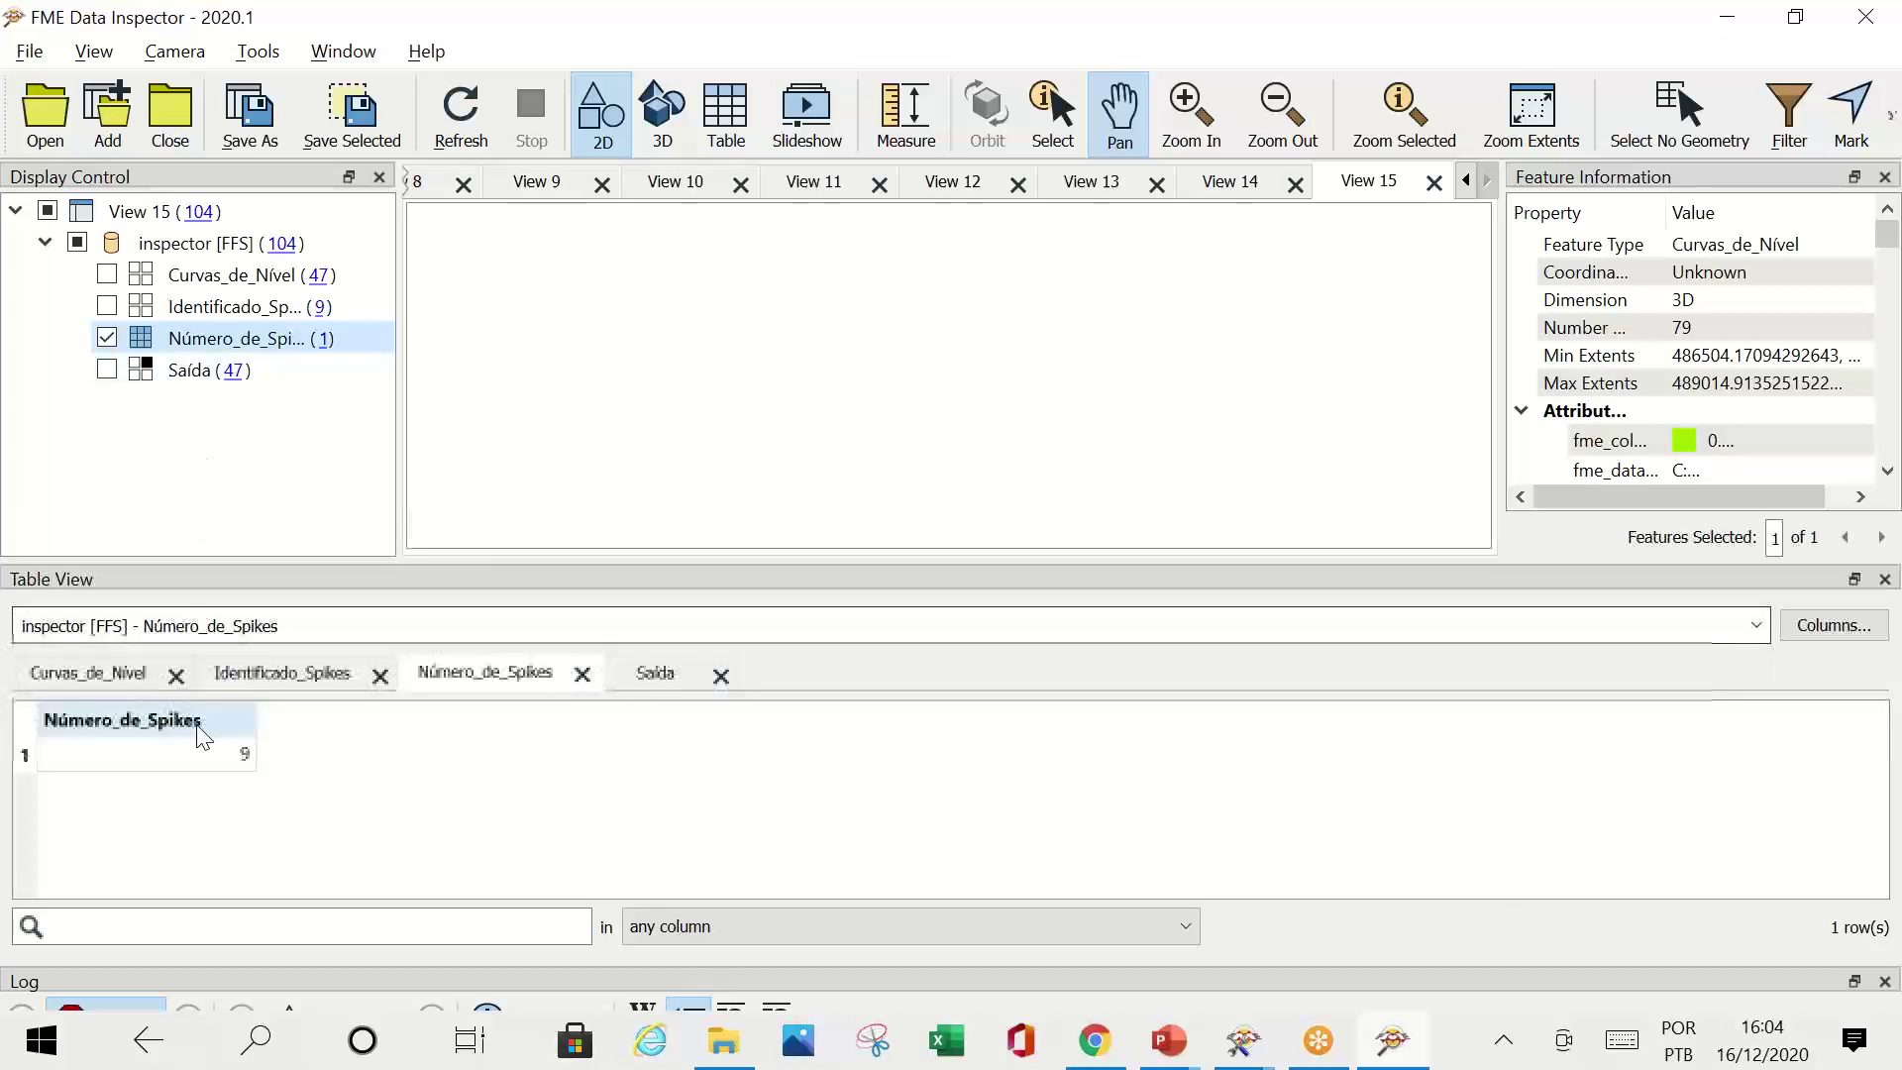
left_click(200, 755)
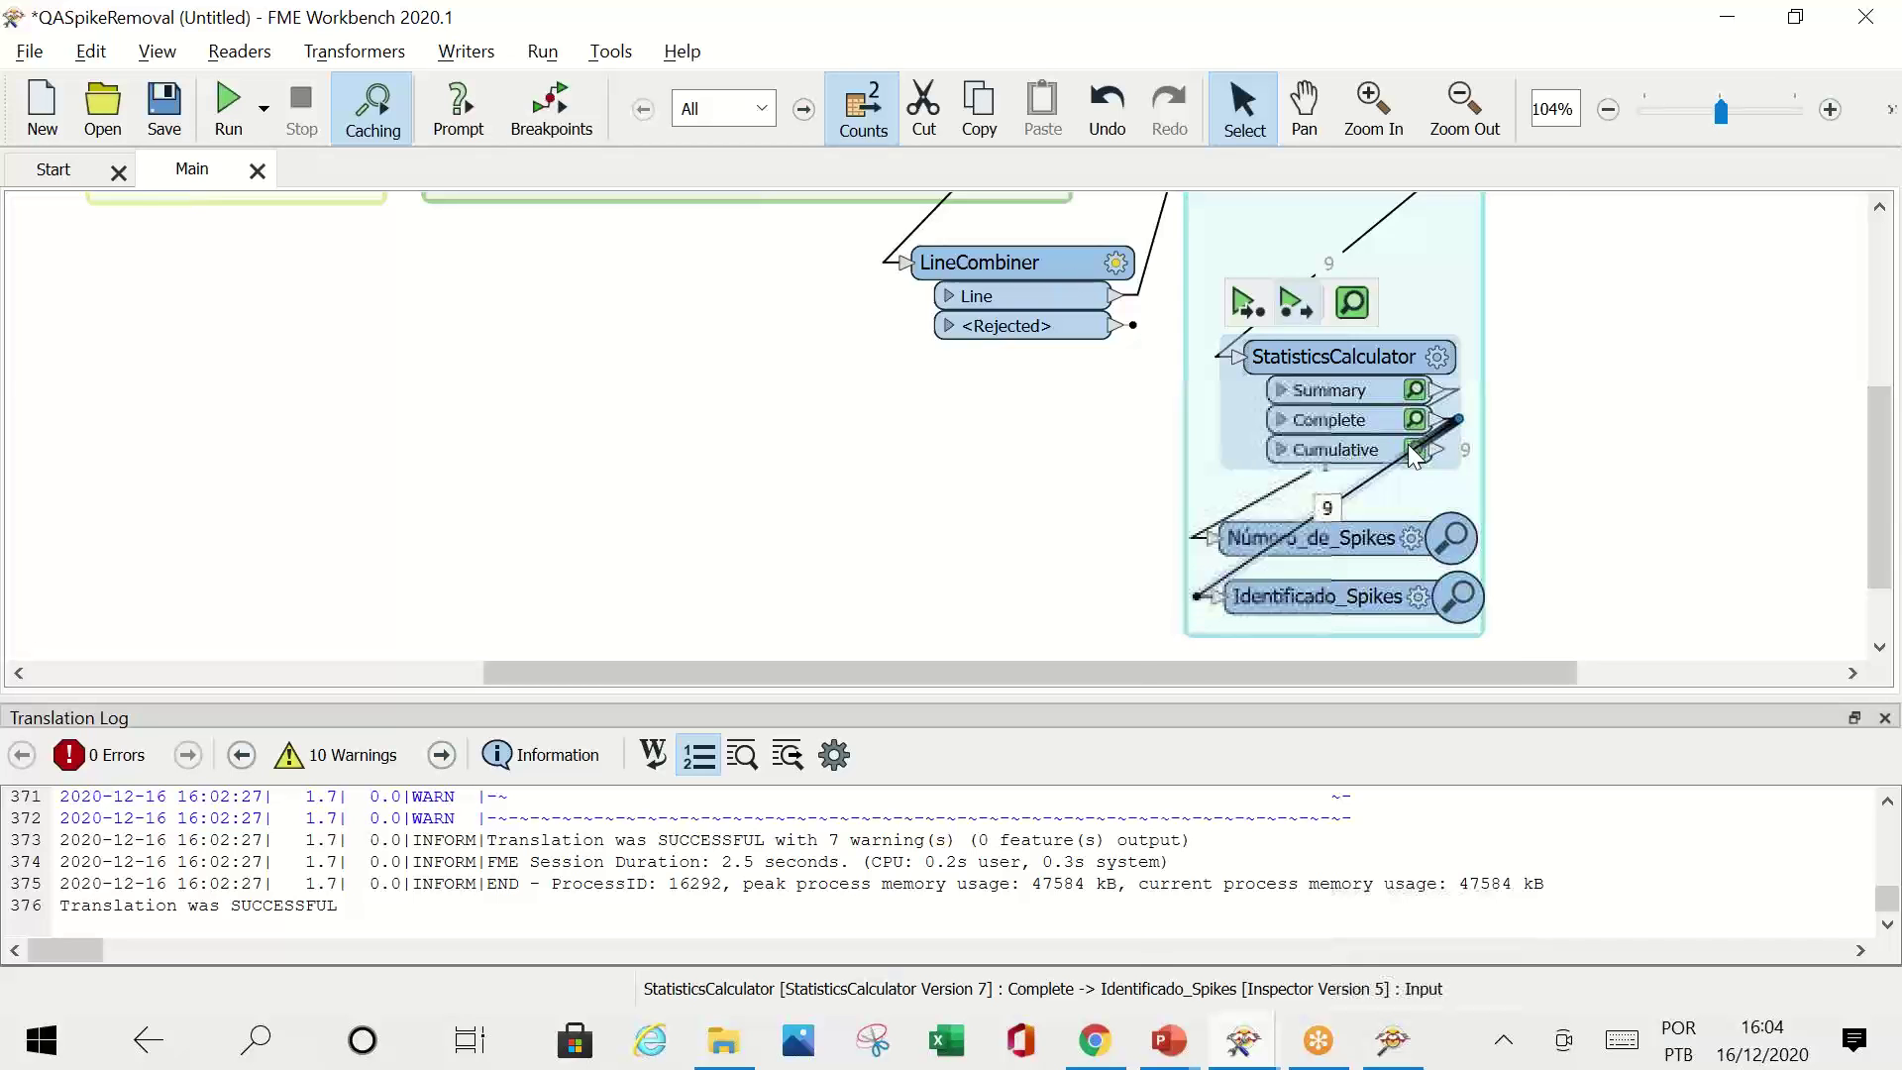
Step: Switch to FME Workbench and delete the Número_de_Spikes inspector connected to the StatisticsCalculator's Summary output
scroll(1322, 347, "up", 3)
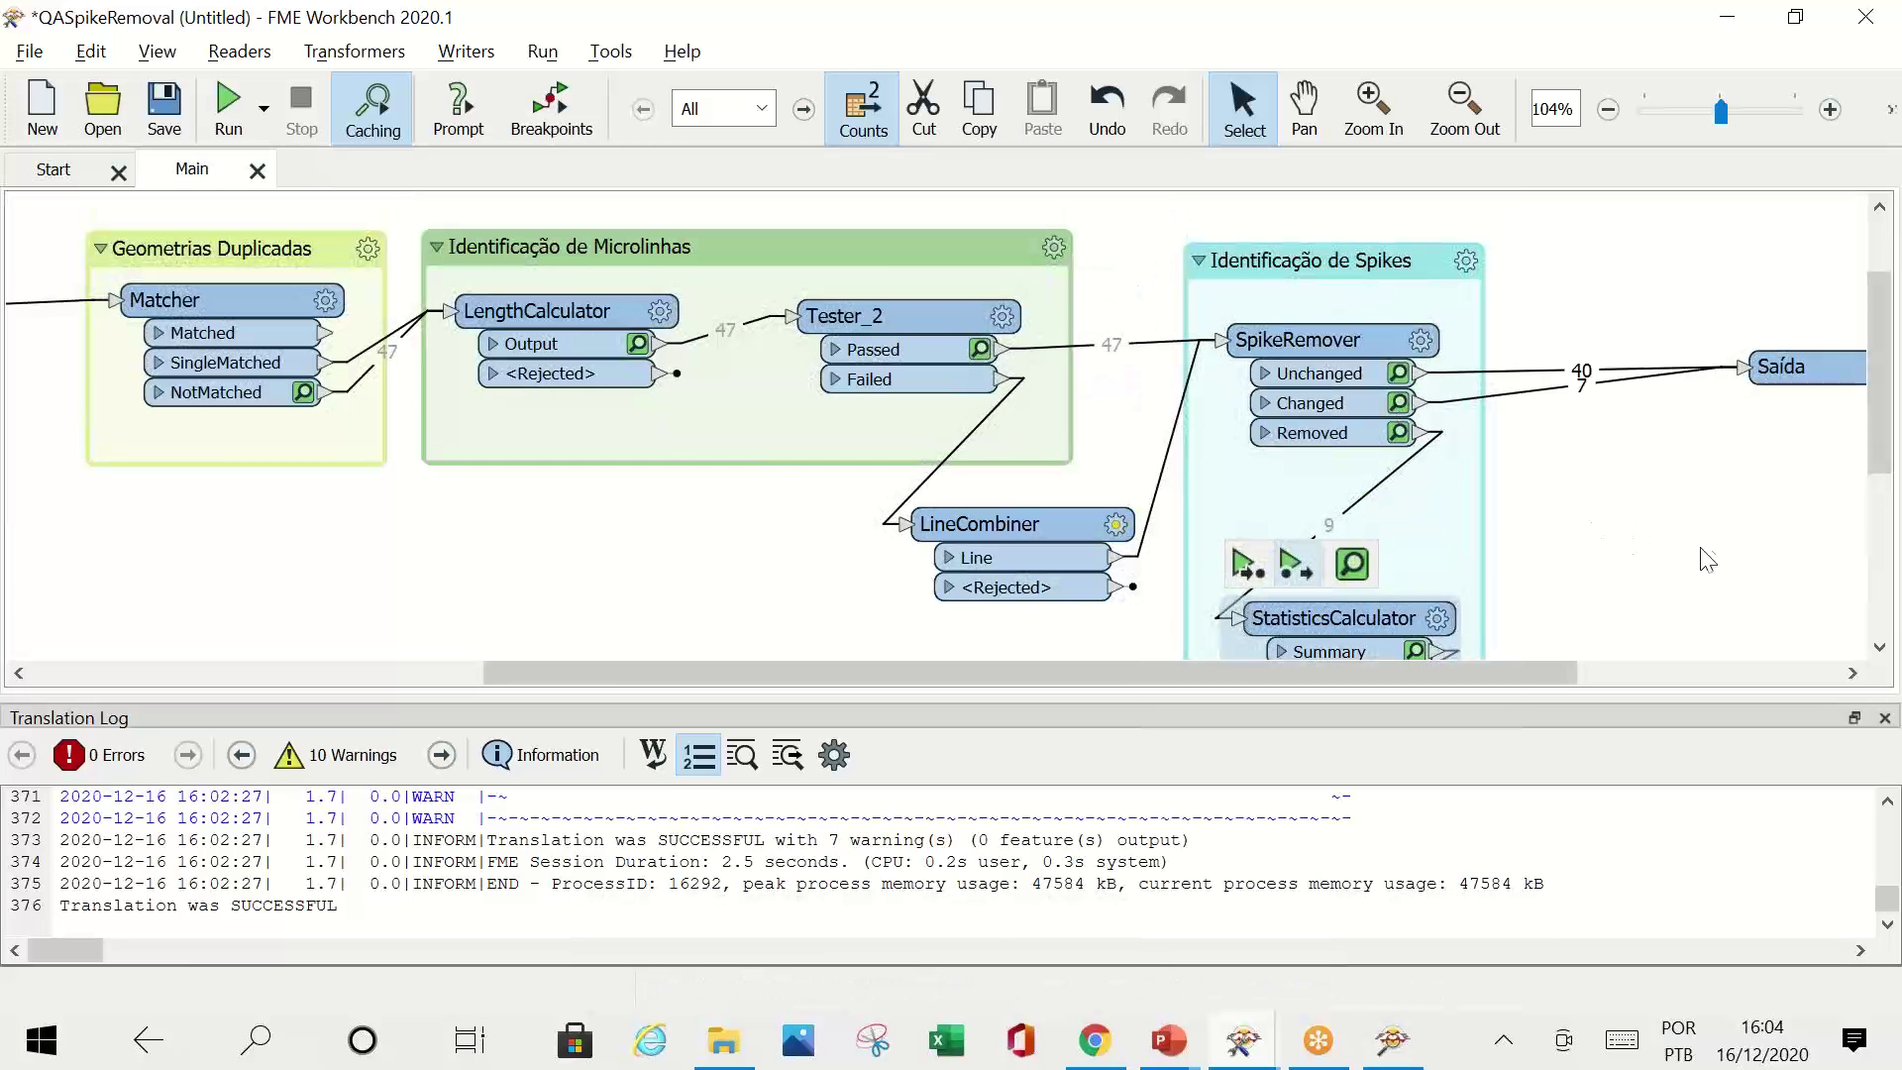
scroll(1715, 550, "down", 2)
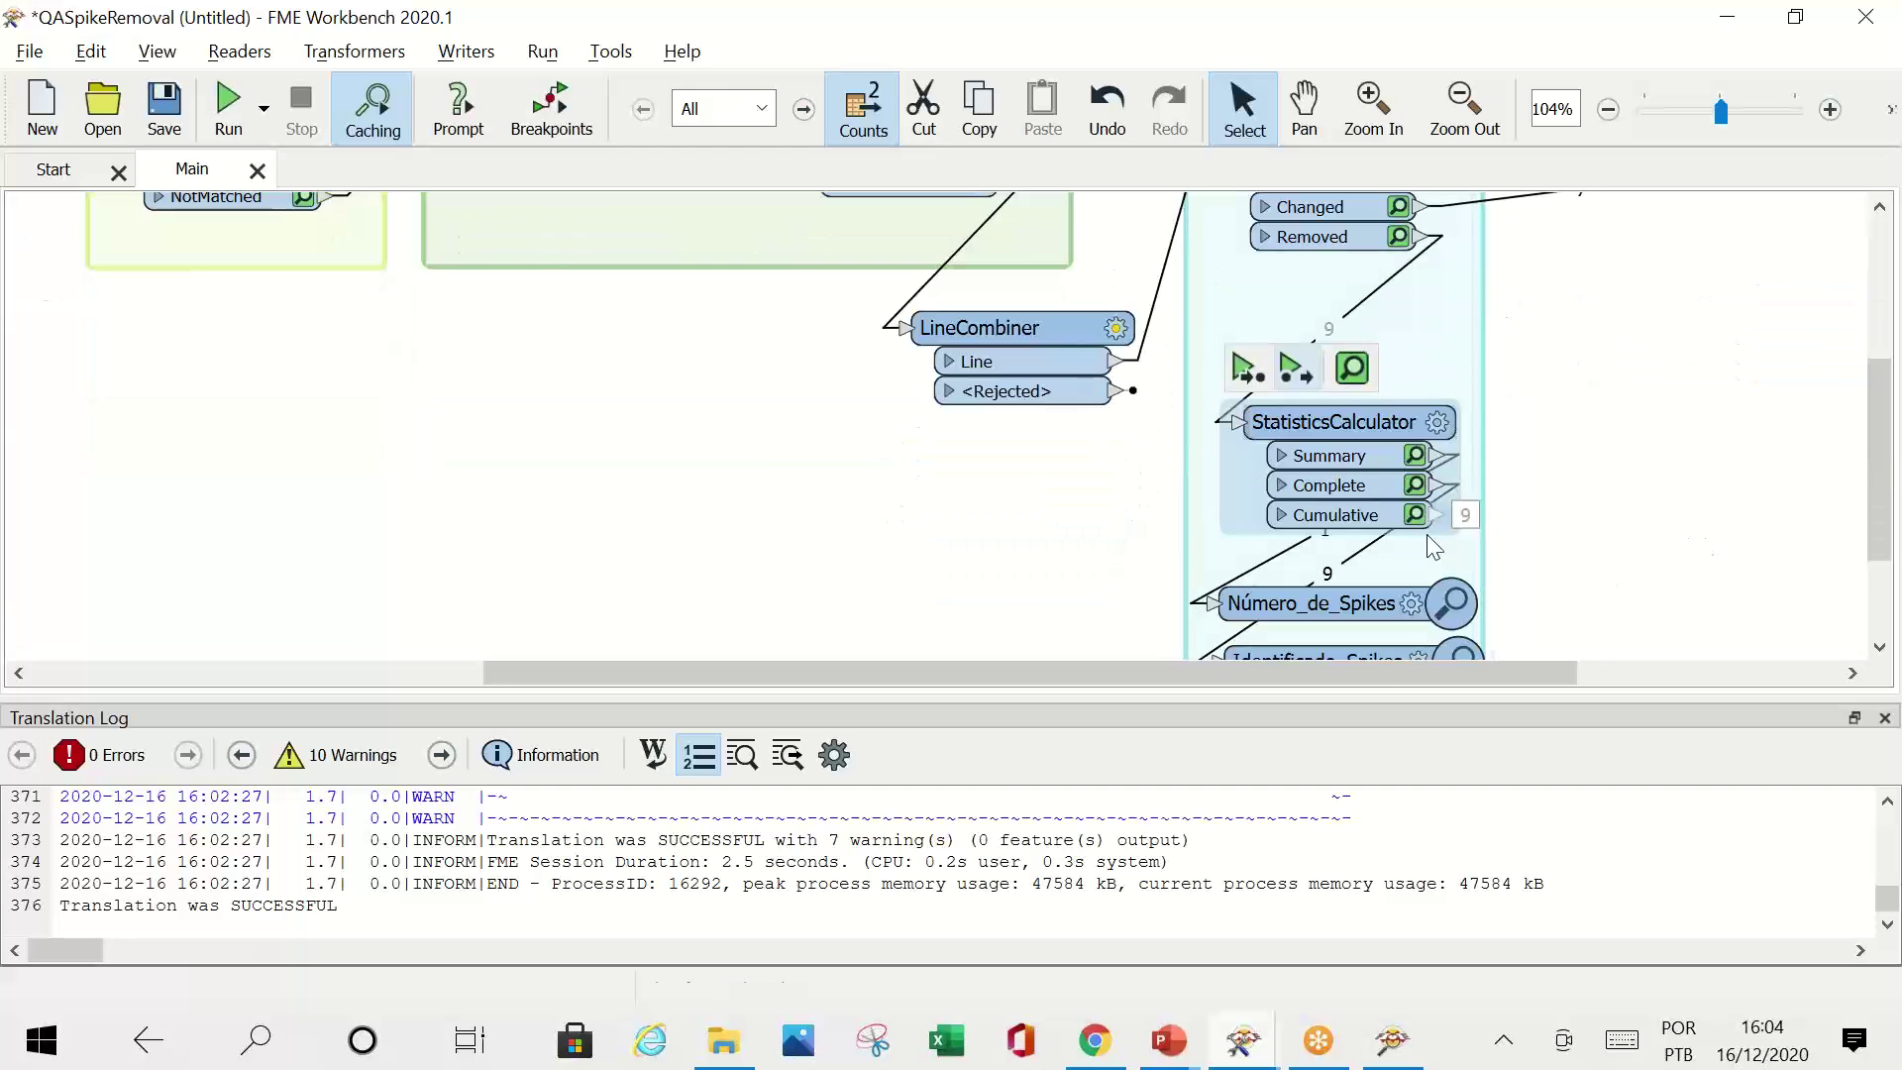
left_click_drag(1368, 599, 1734, 458)
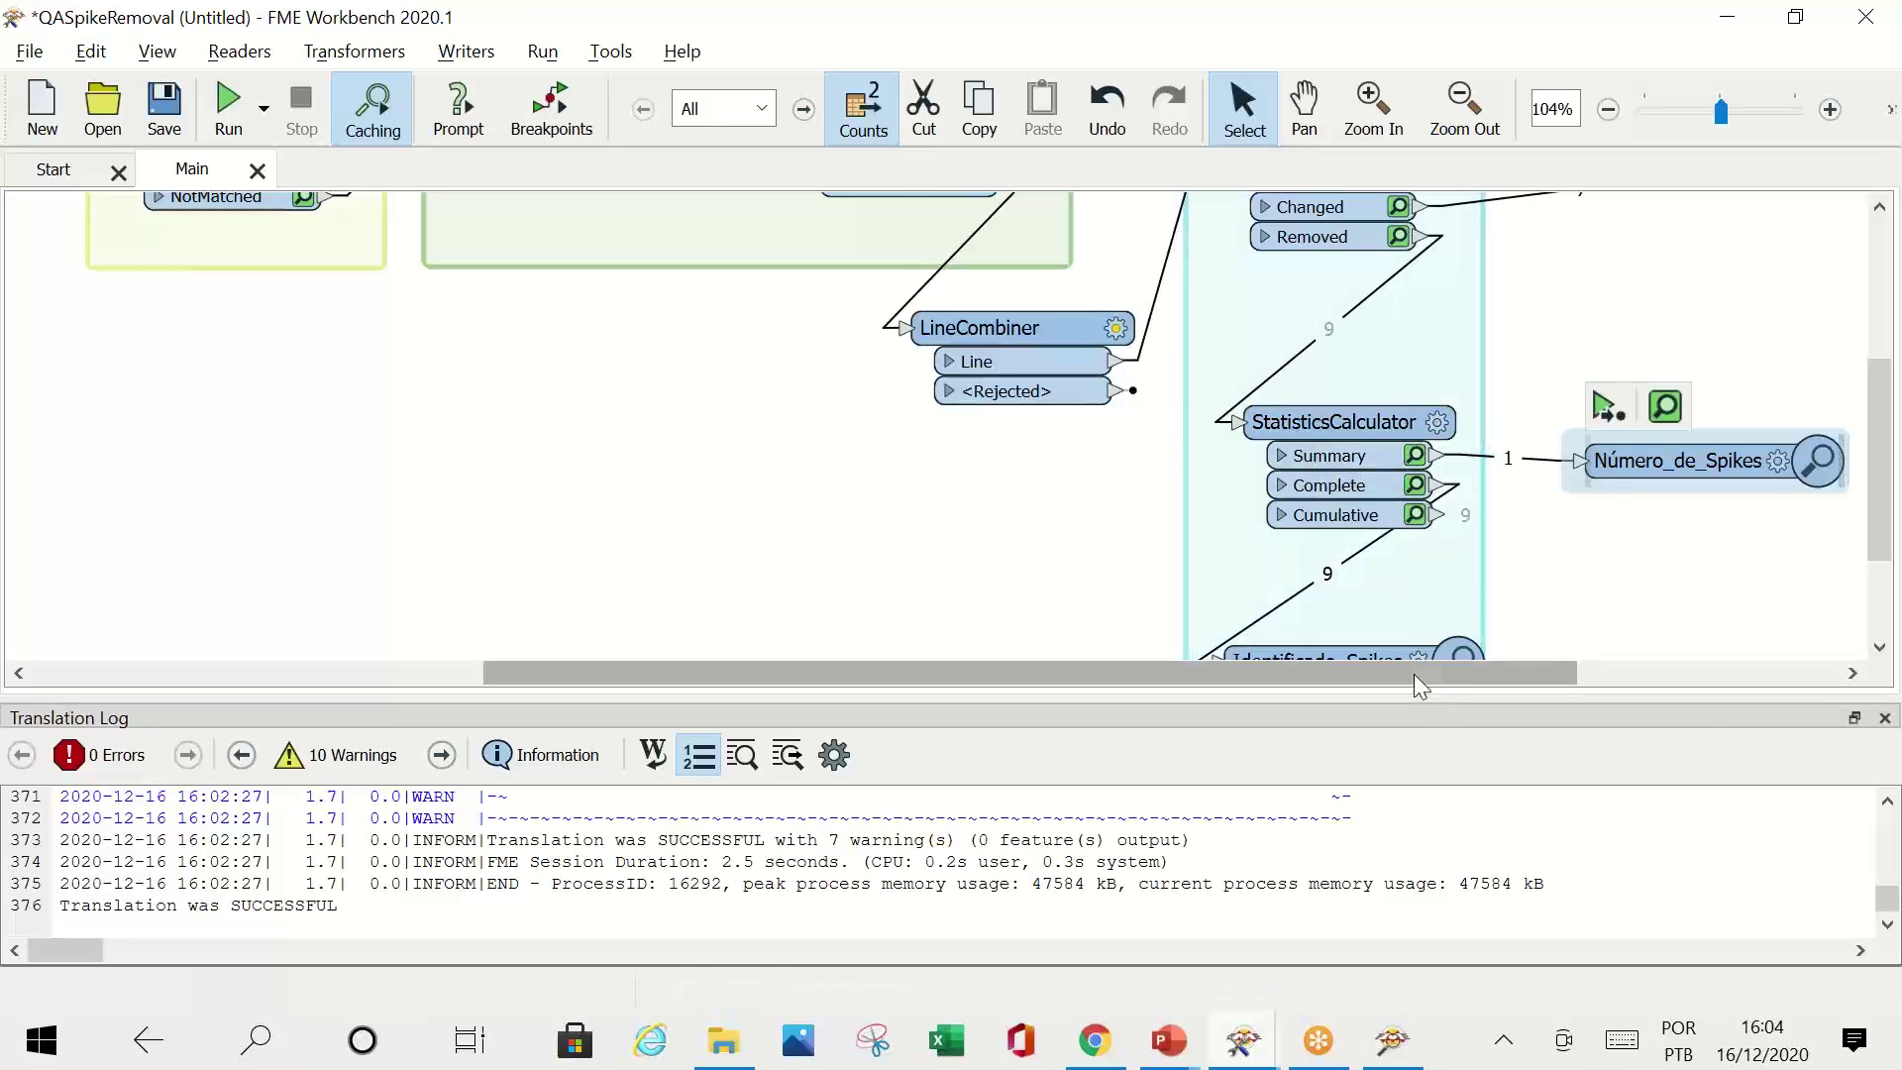
left_click_drag(1422, 673, 1555, 673)
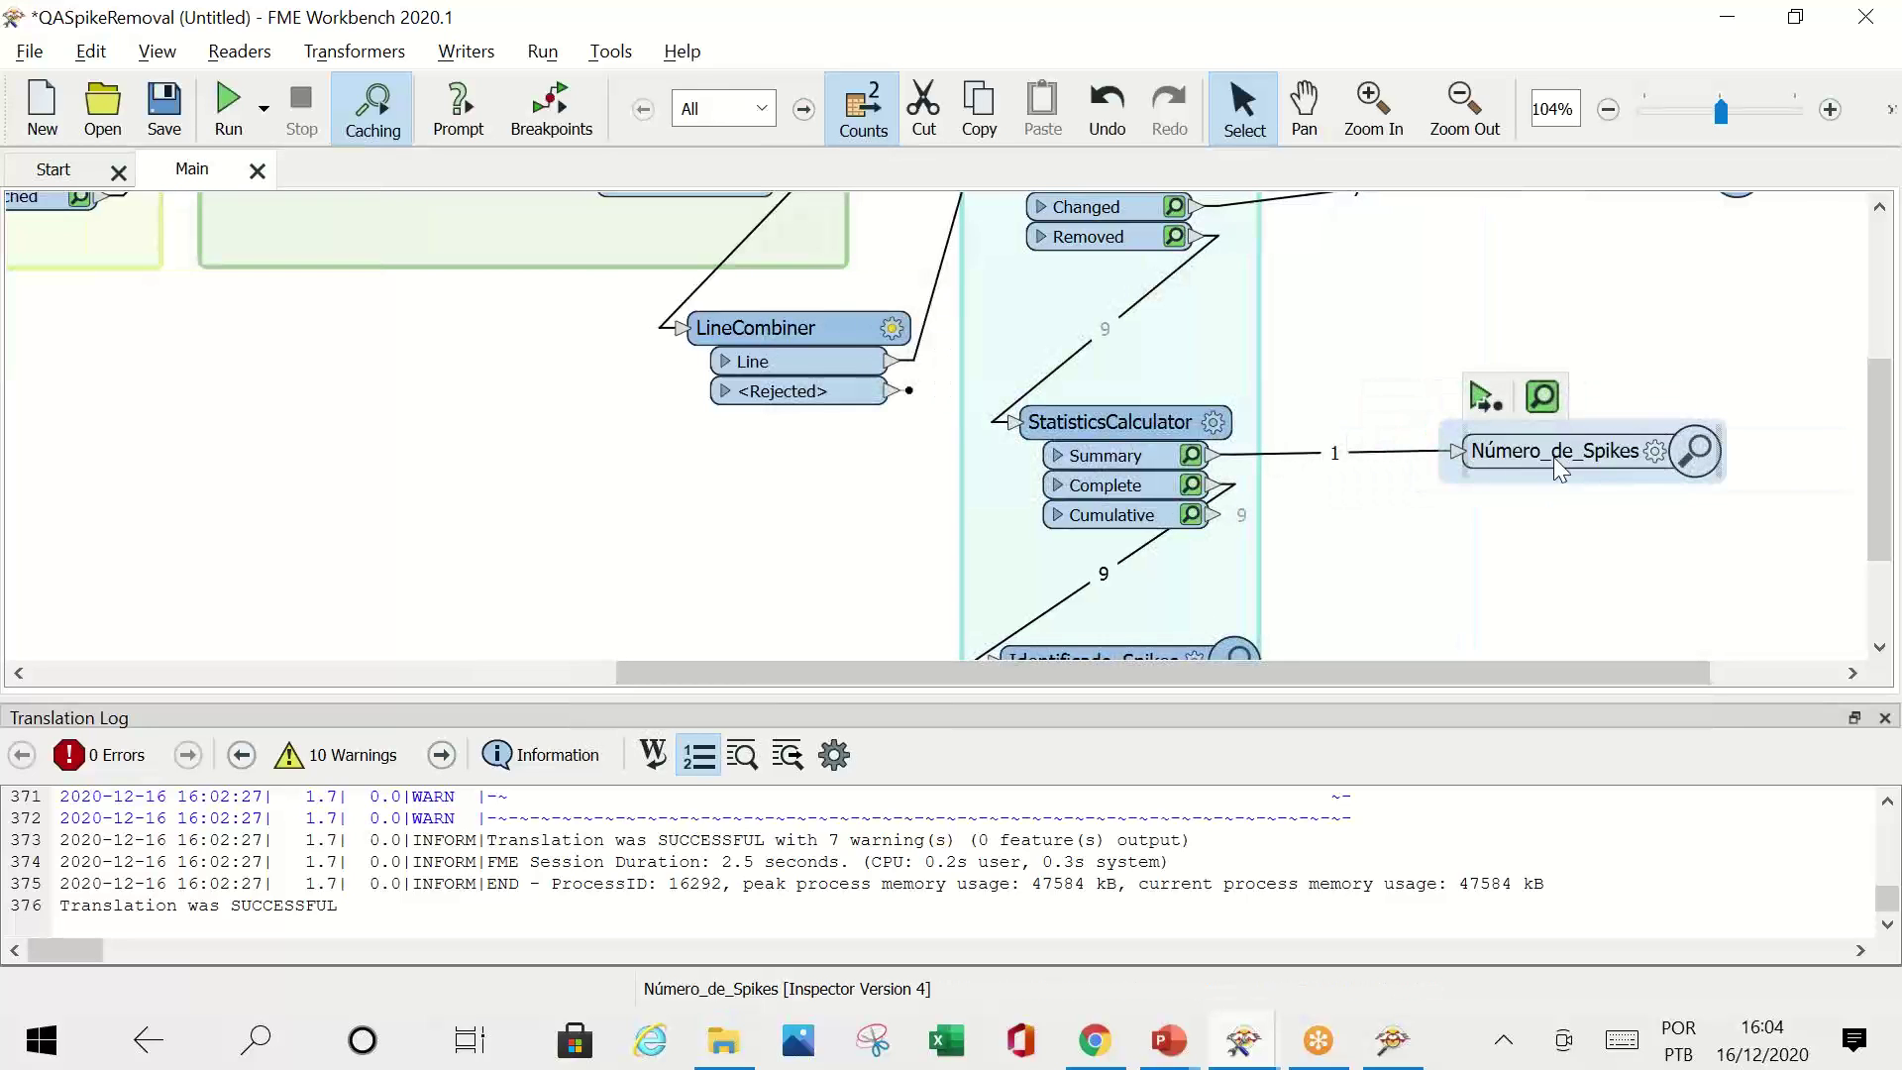
key("Delete")
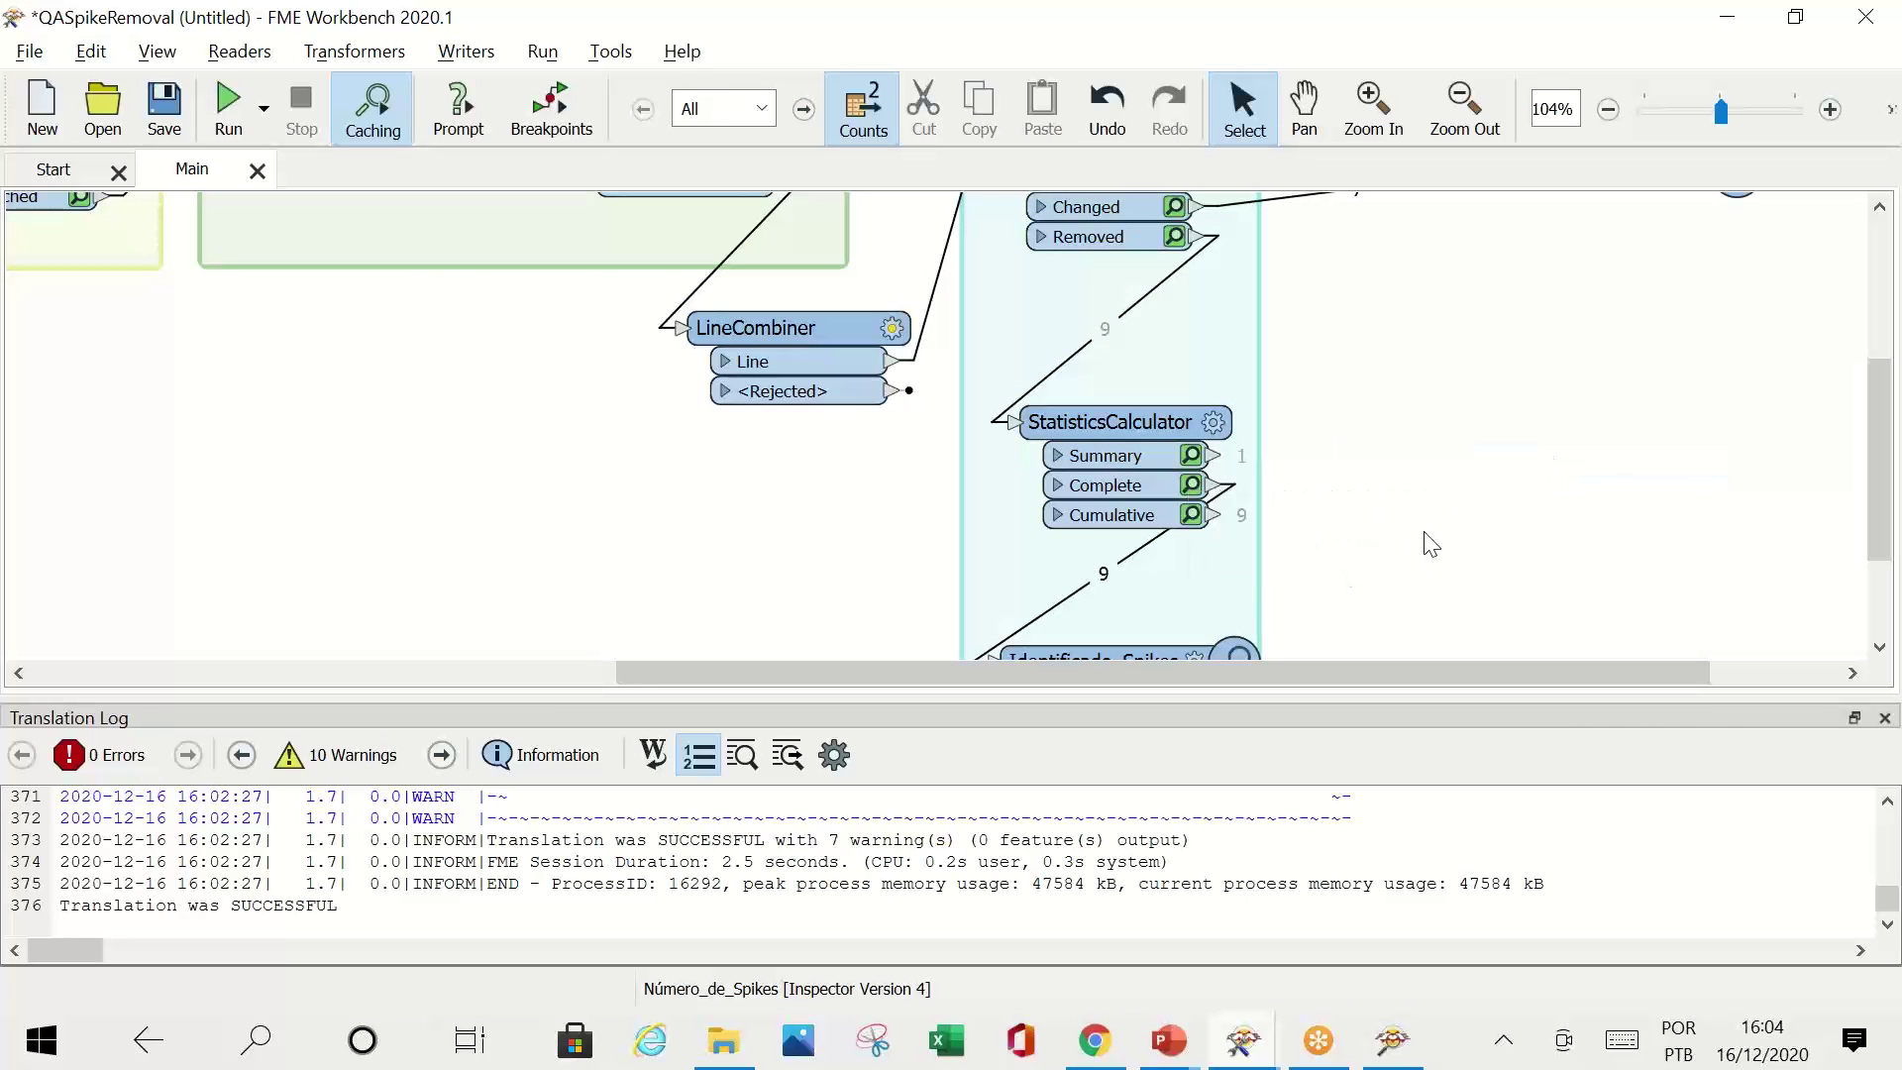
type("EXCEL")
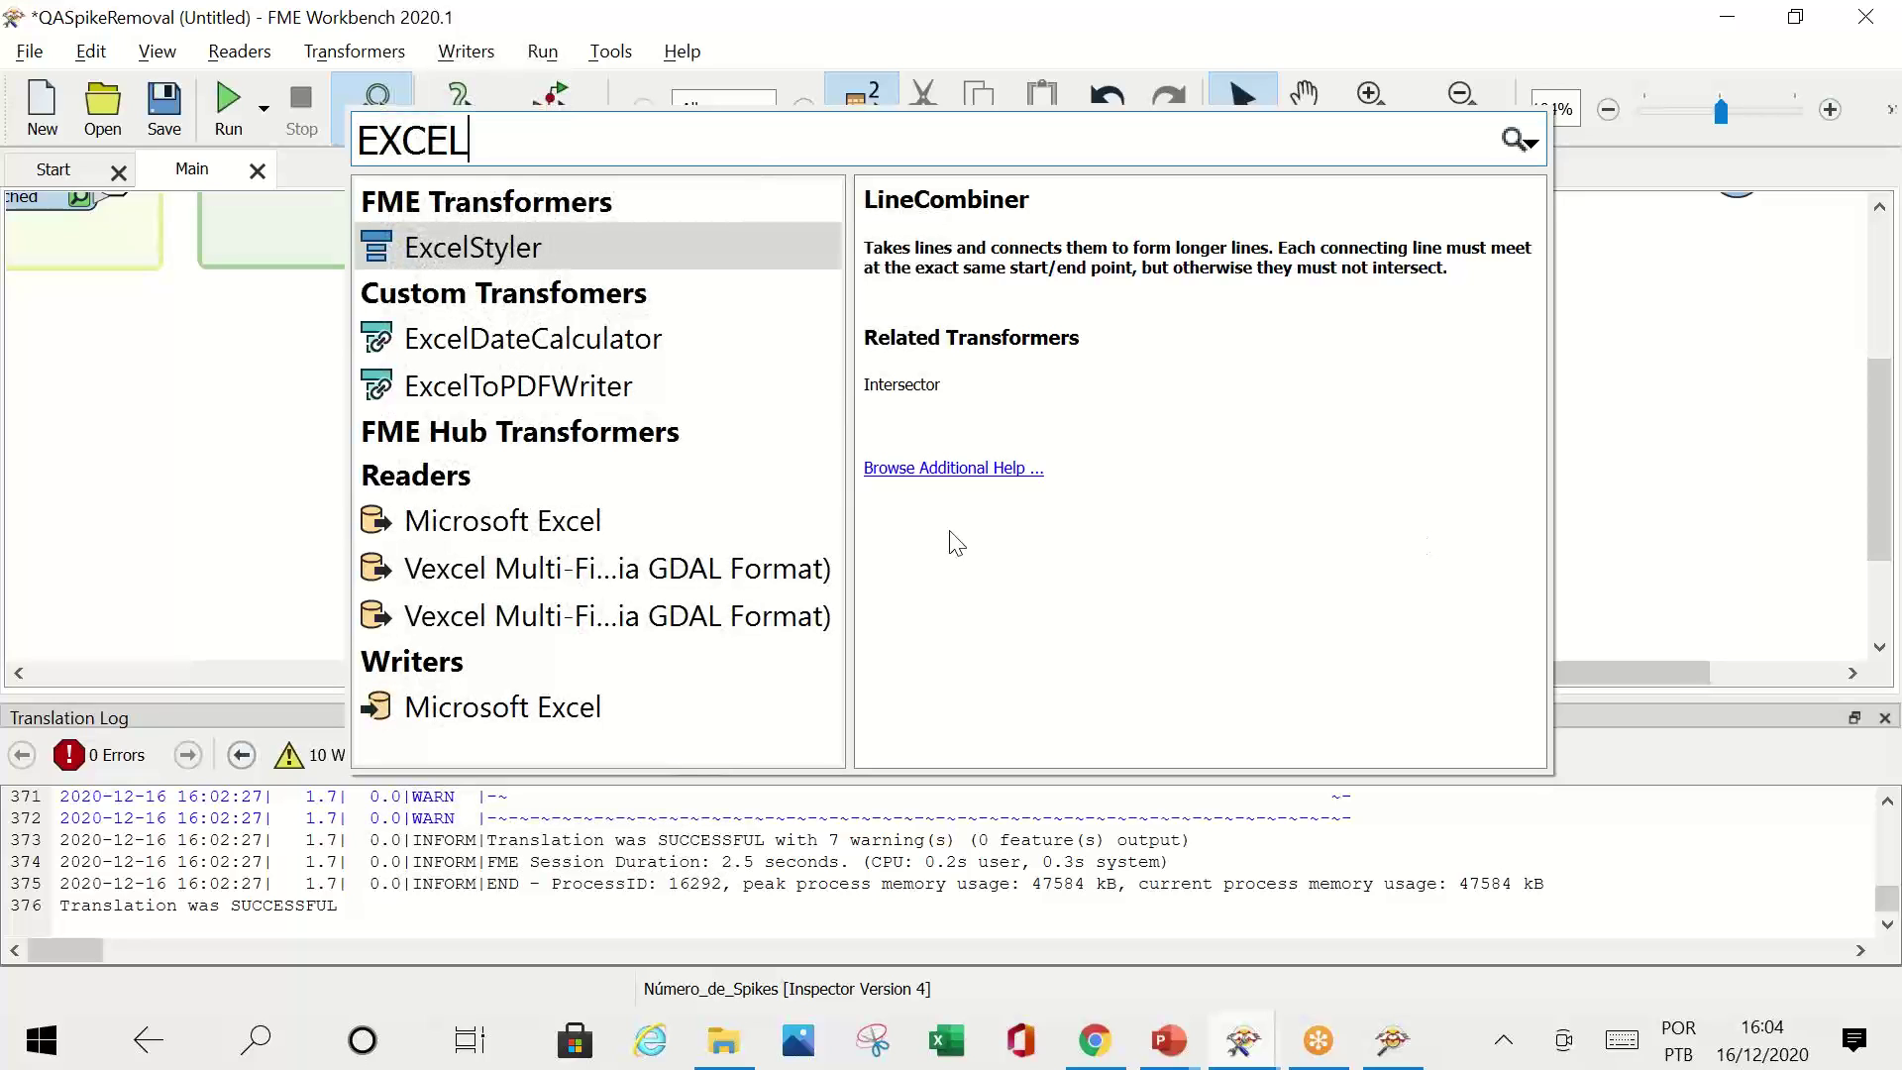
double_click(506, 706)
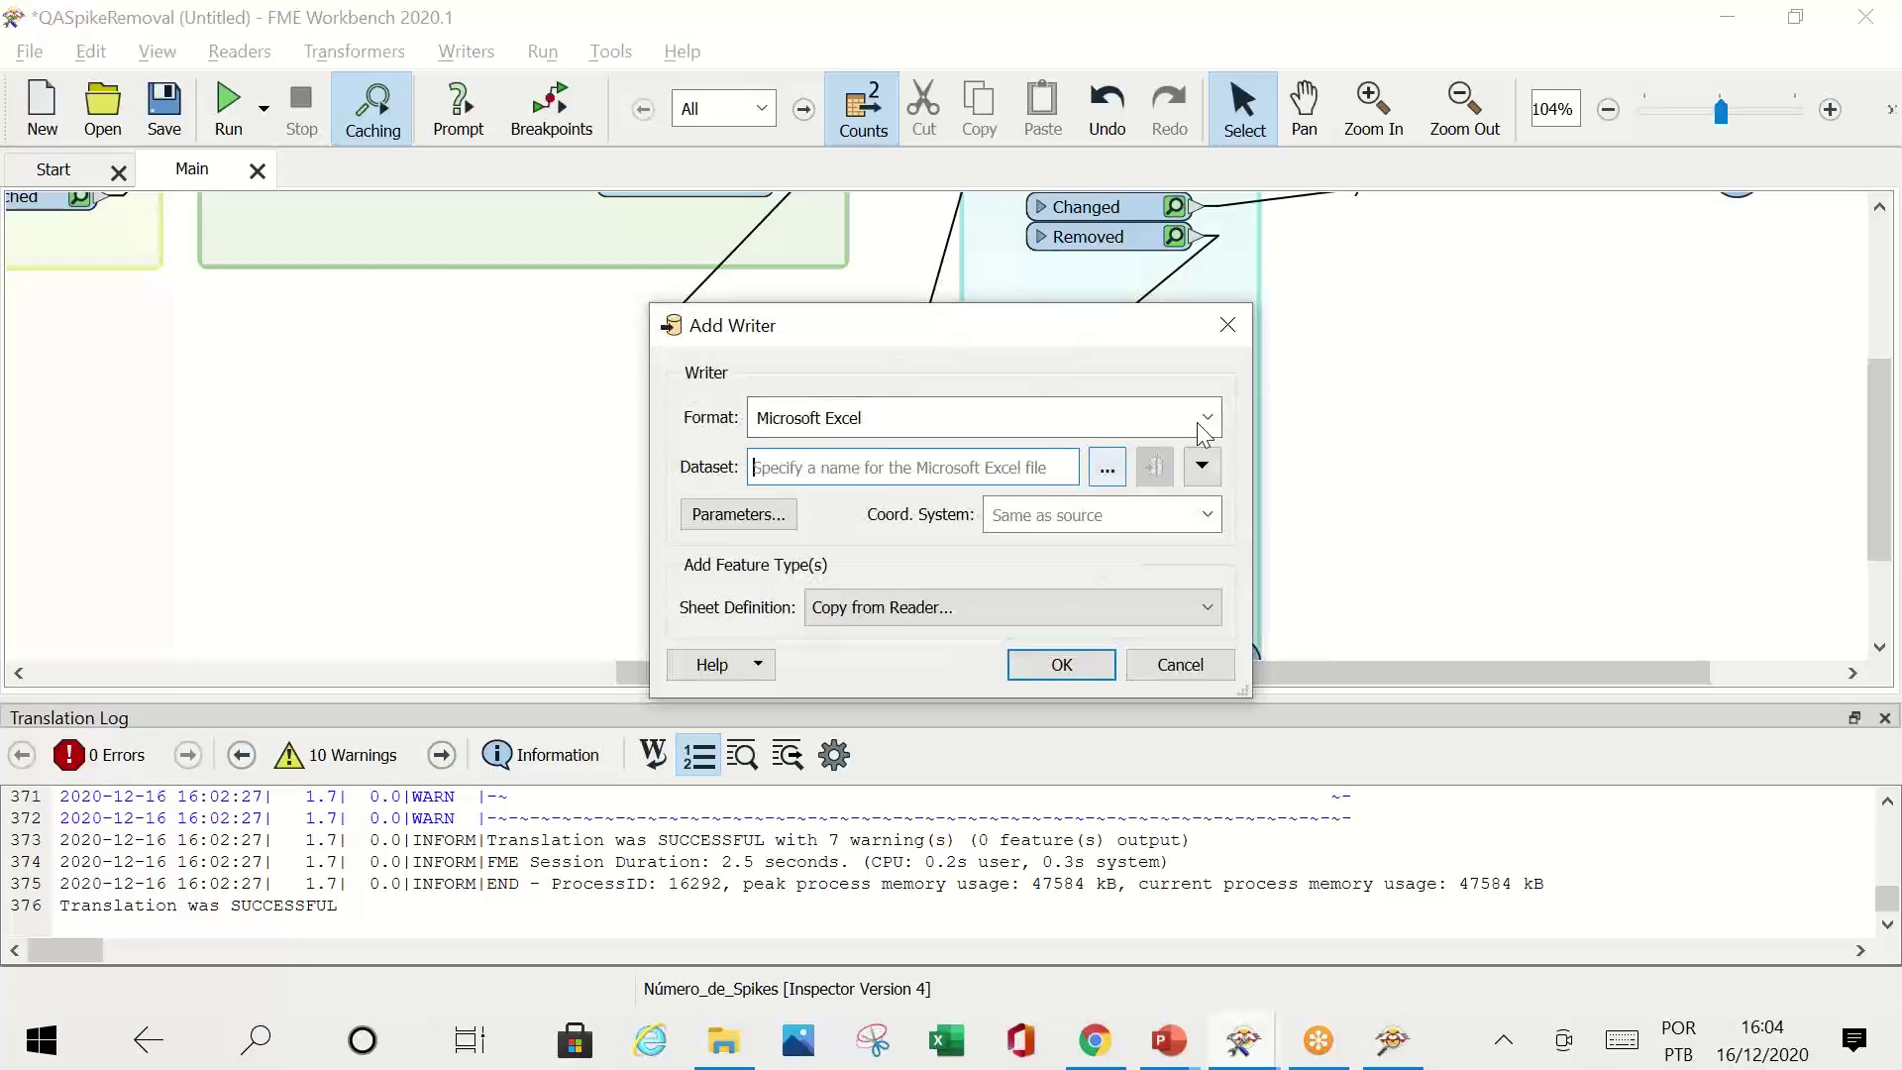
left_click(1219, 337)
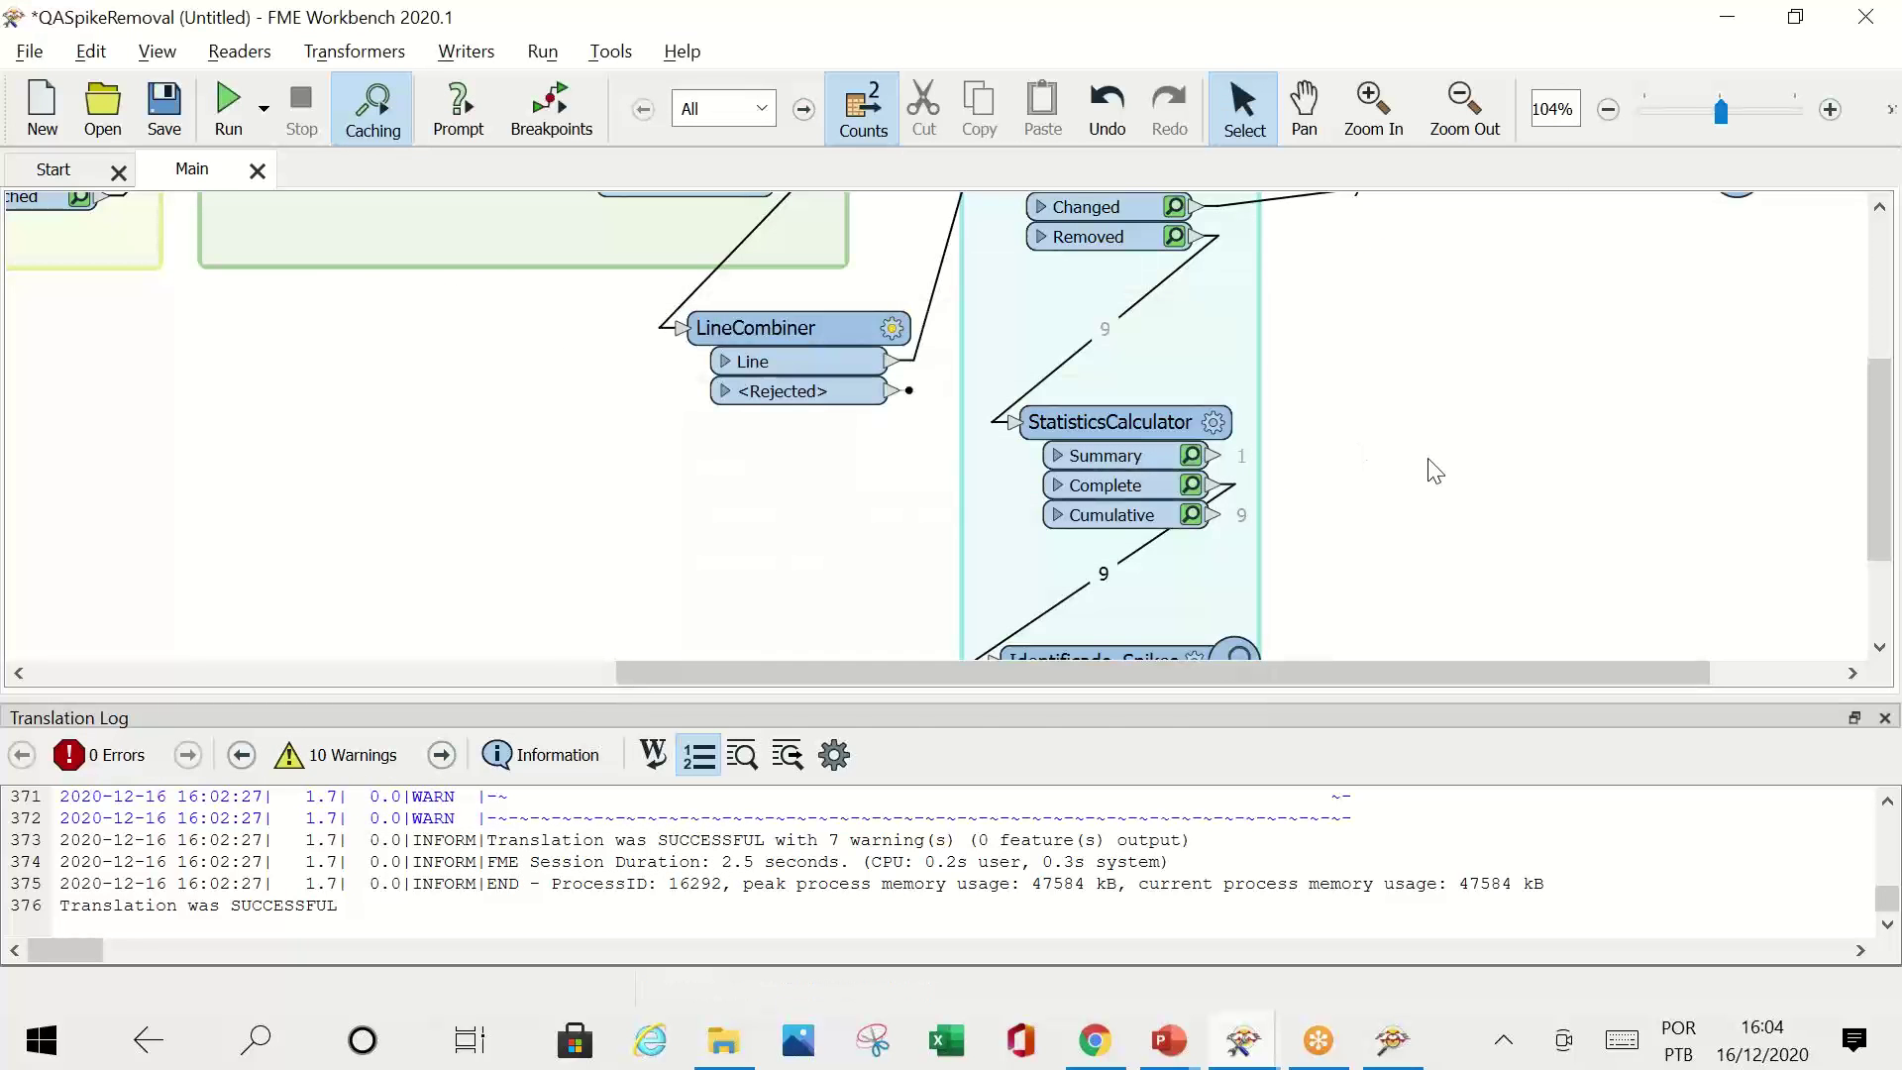
Step: Add an Emailer transformer and place it to the right of the StatisticsCalculator, outside the Identificação de Spikes bookmark
type("EM")
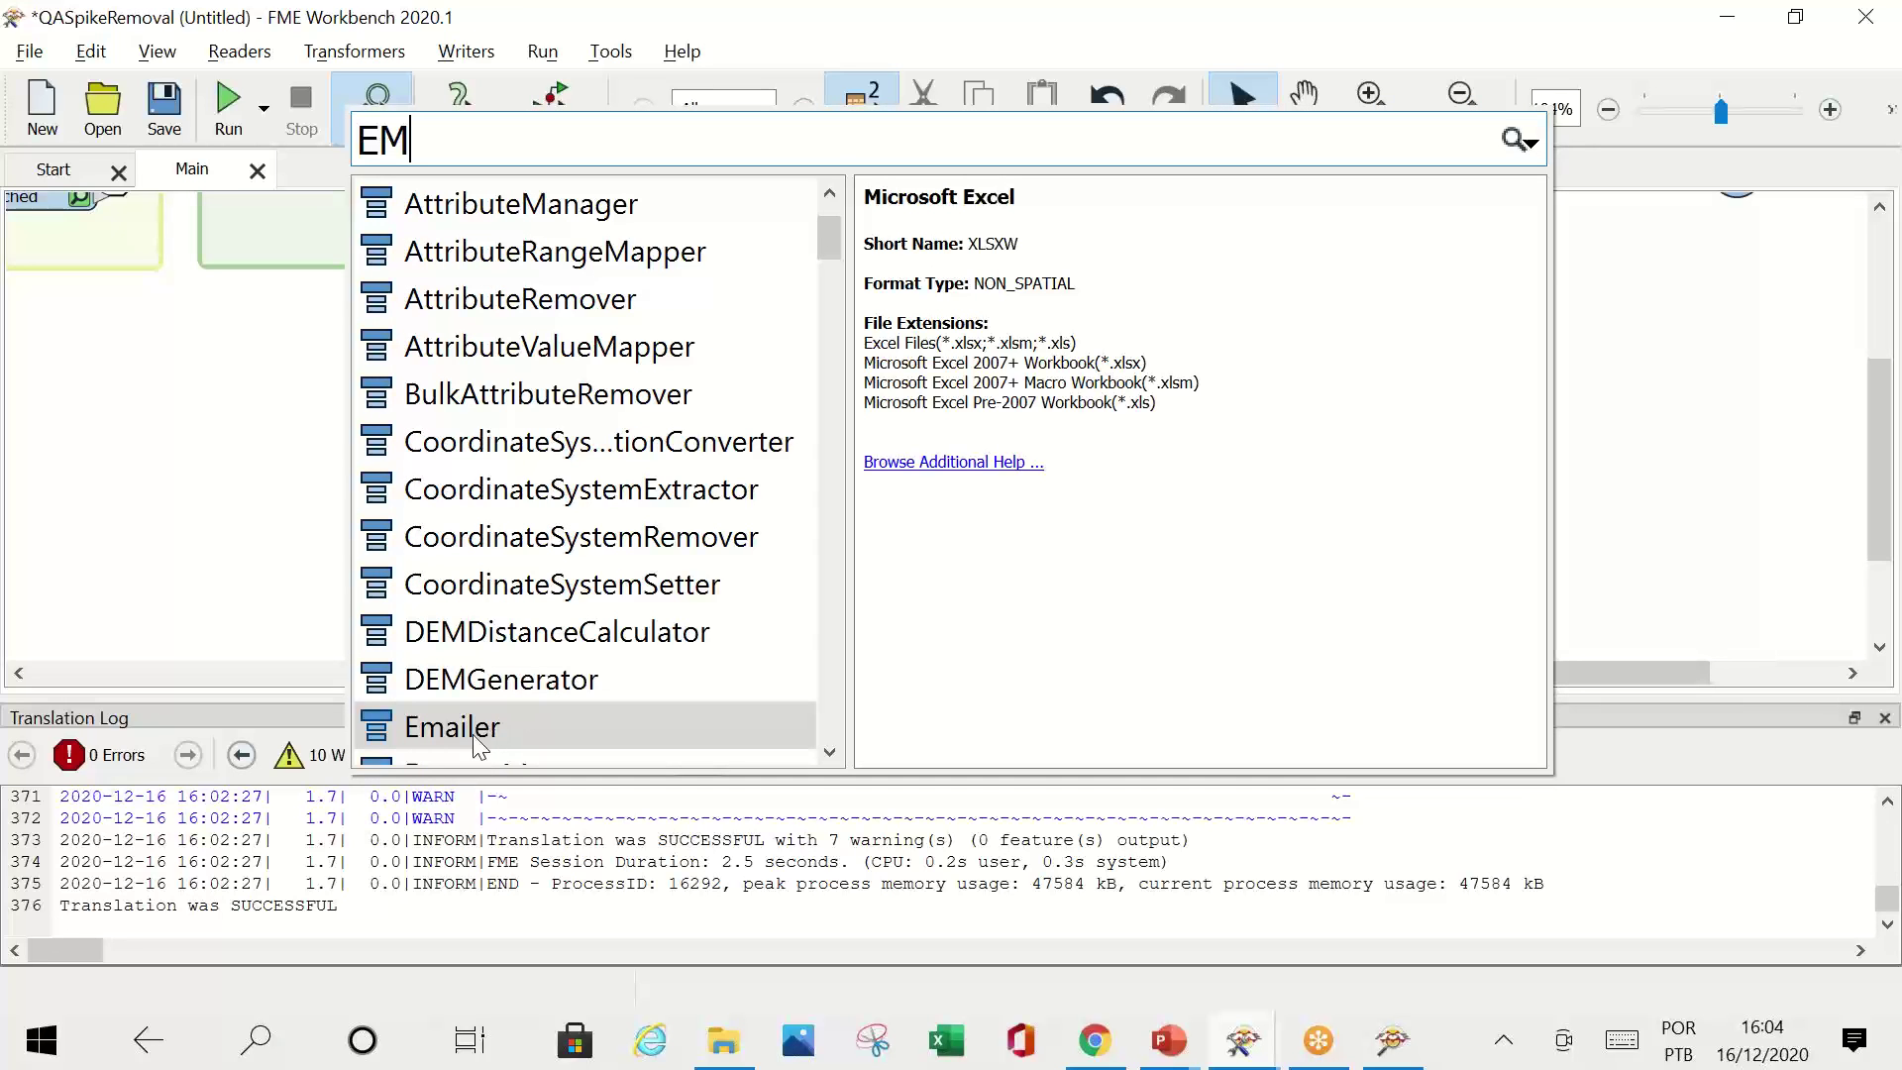
type("AILER")
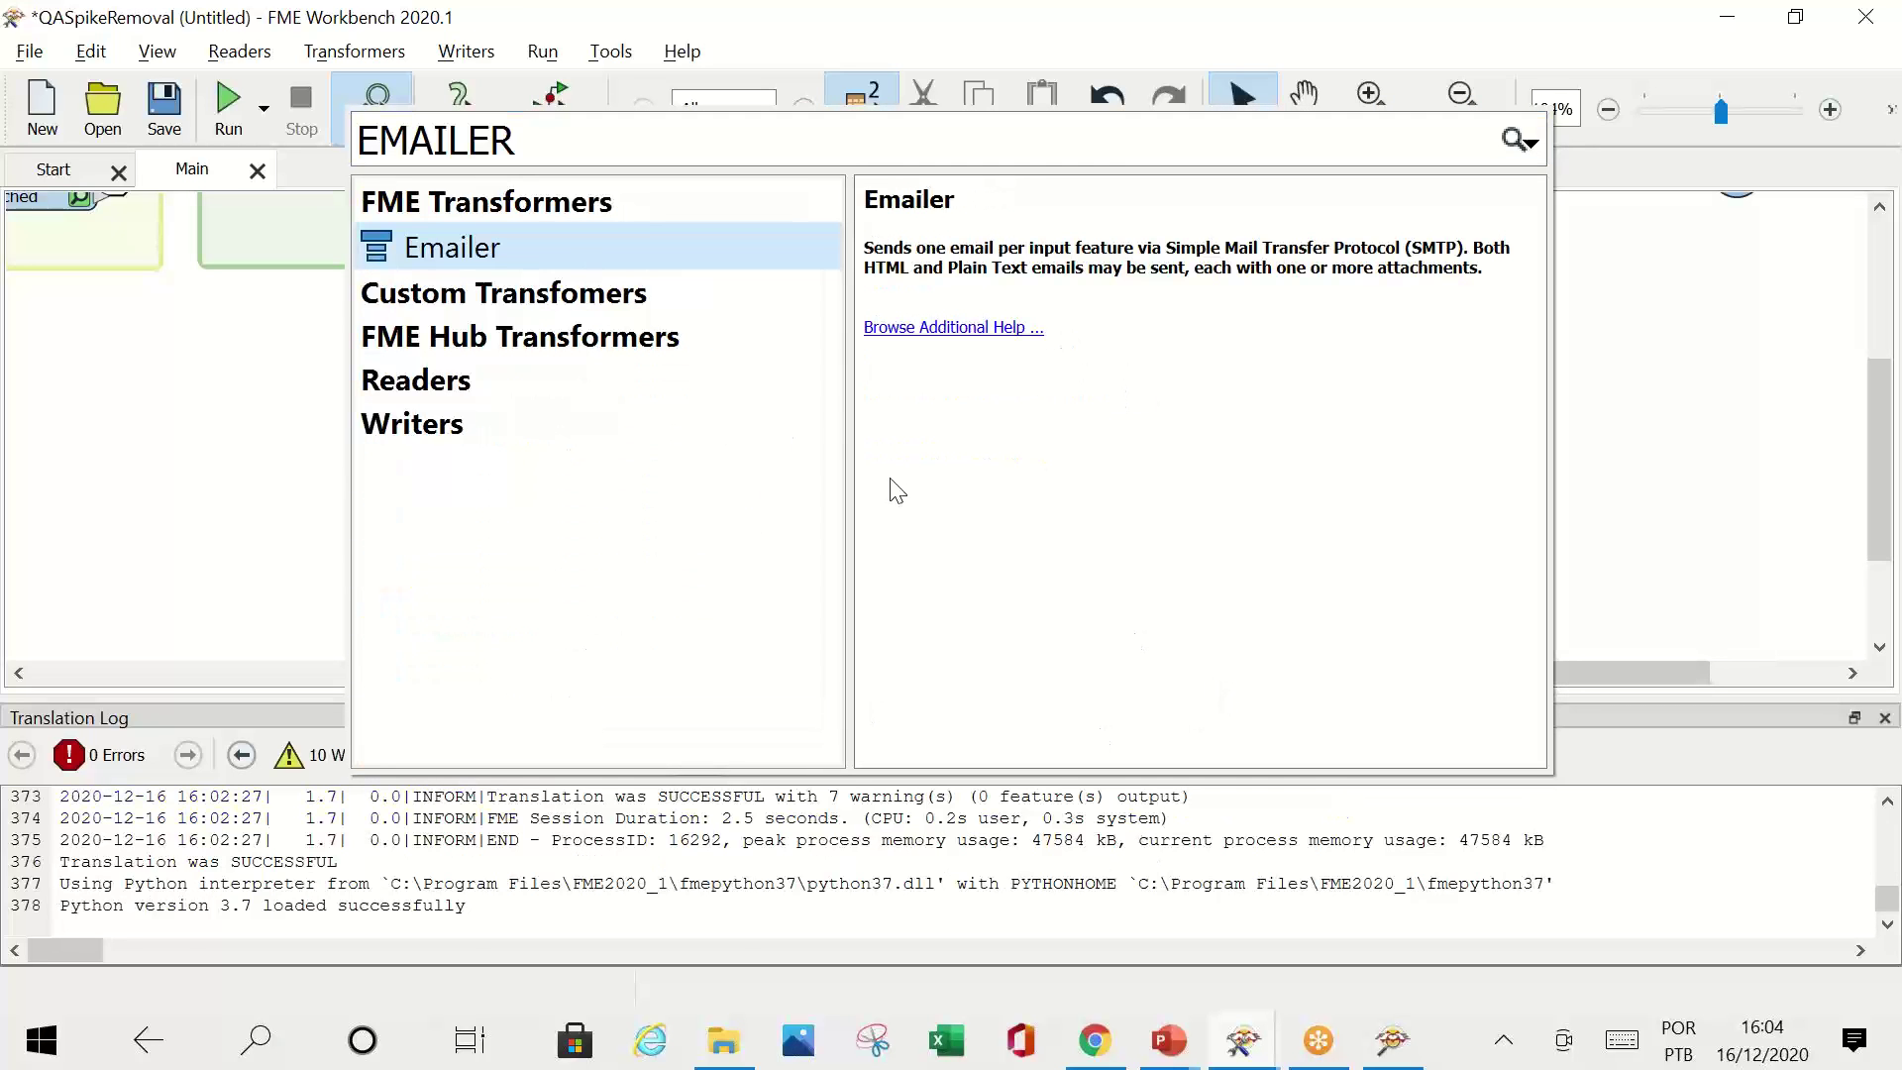
double_click(539, 249)
left_click_drag(594, 351, 1526, 552)
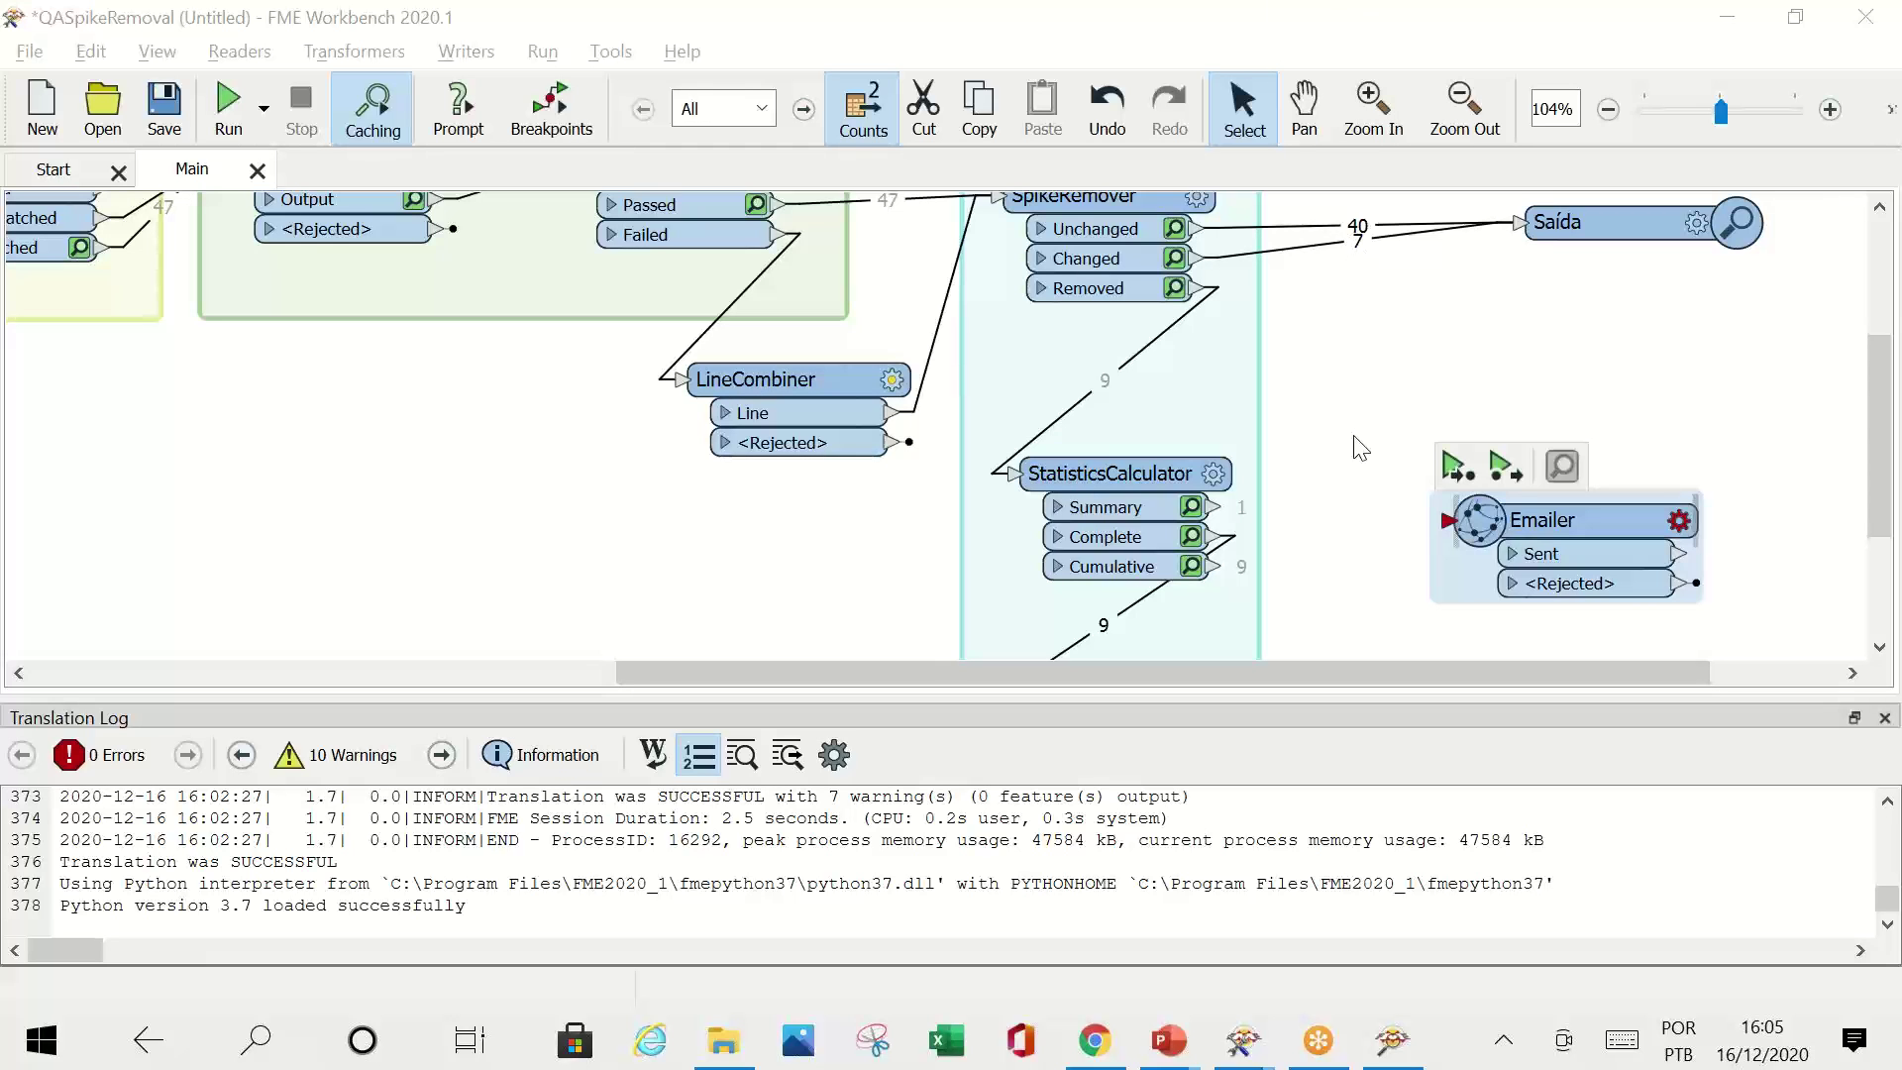
Step: Switch to the Limpeza_de_Dados PowerPoint presentation, view the FME Server Apps slide and end the slideshow
key("alt+Tab")
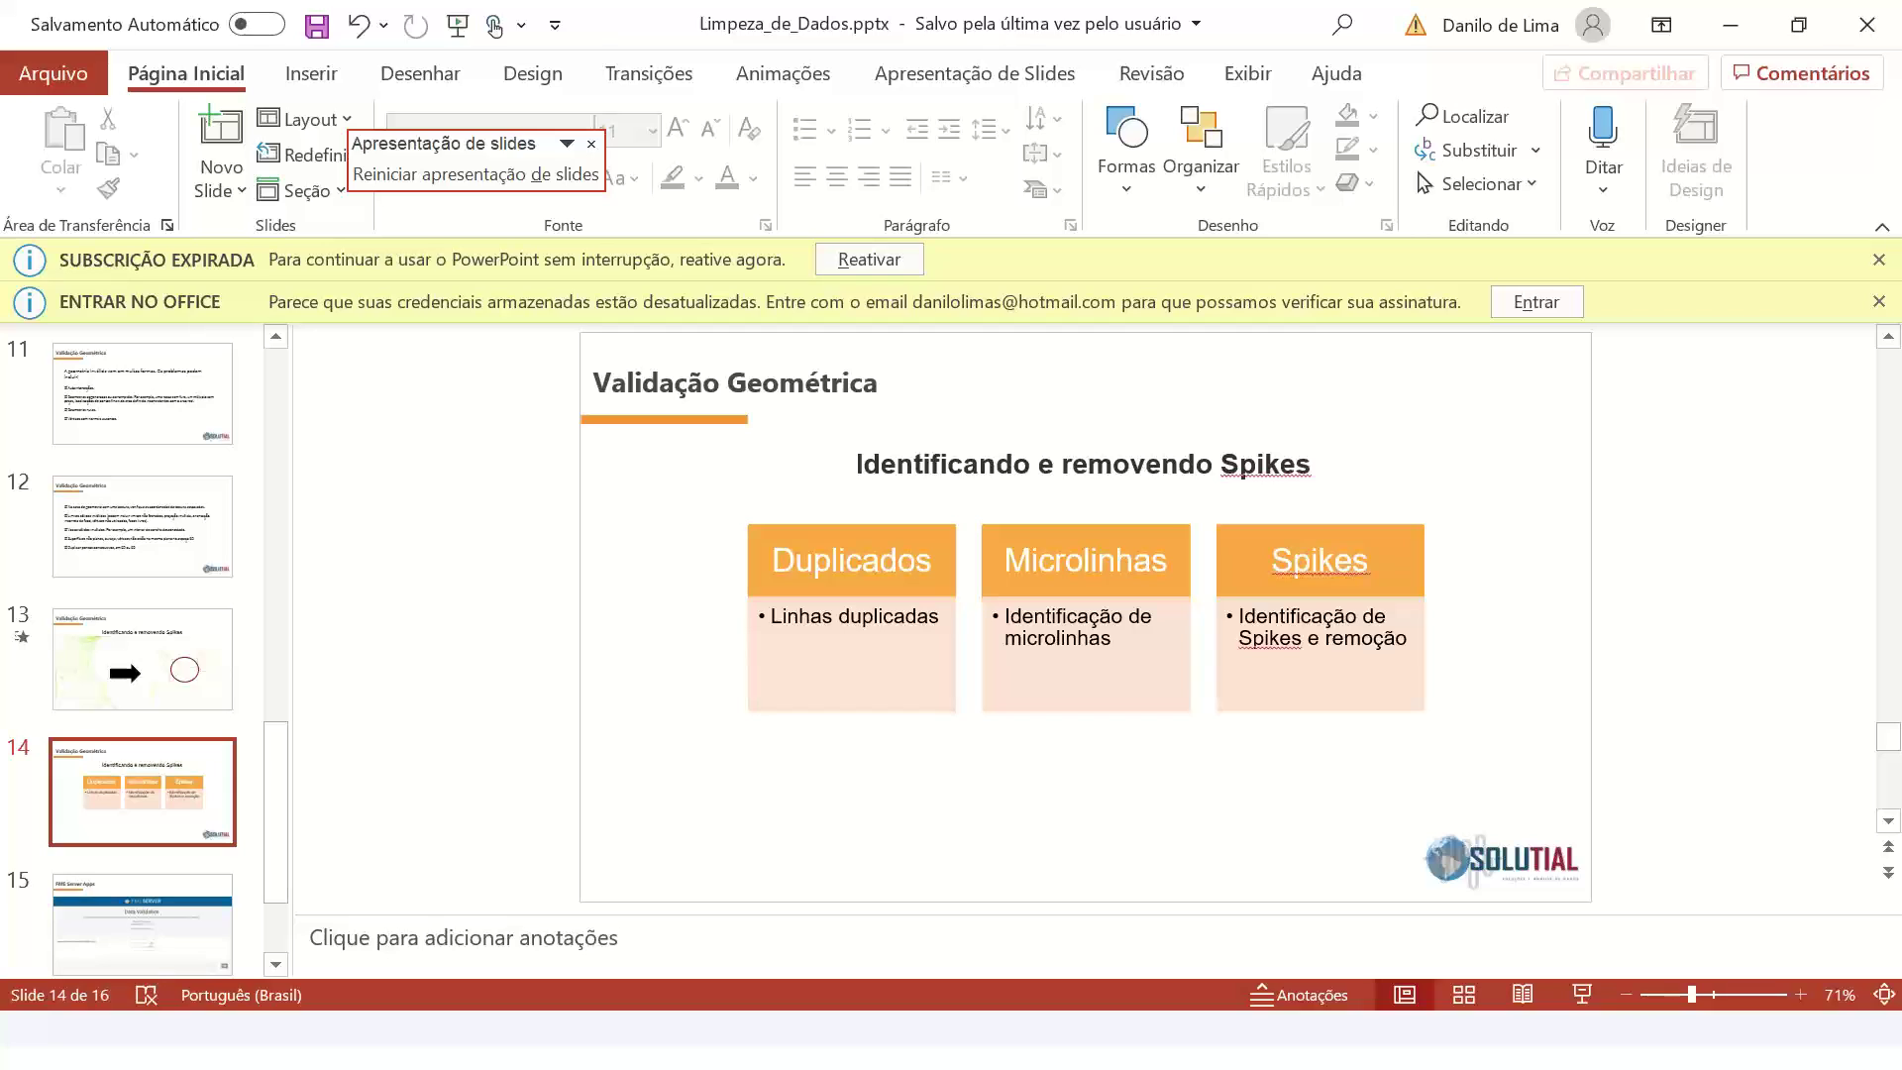
key("alt+Tab")
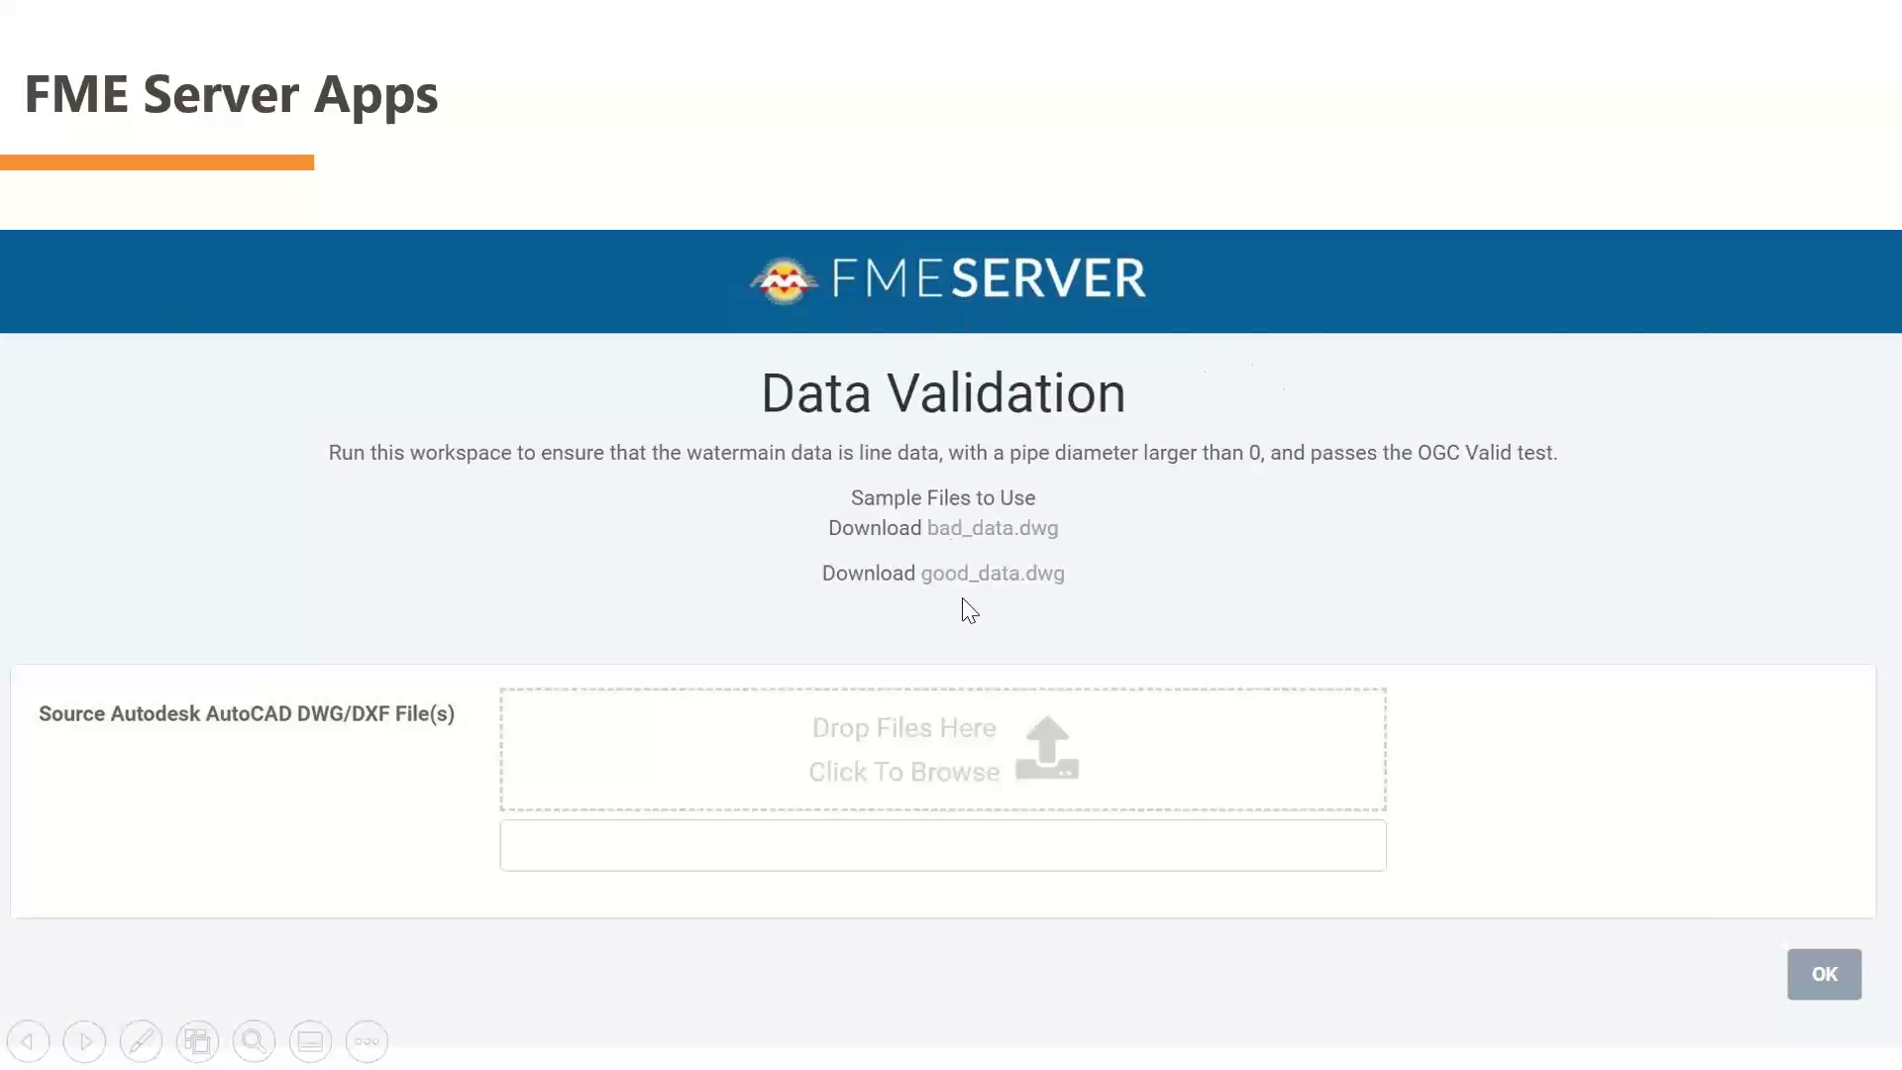
key("alt+Tab")
key("alt+Tab")
key("Escape")
Step: Switch to Chrome and bring up the already open FME Server Data Validation page
key("super+d")
key("alt+Tab")
key("super+d")
key("alt+Tab")
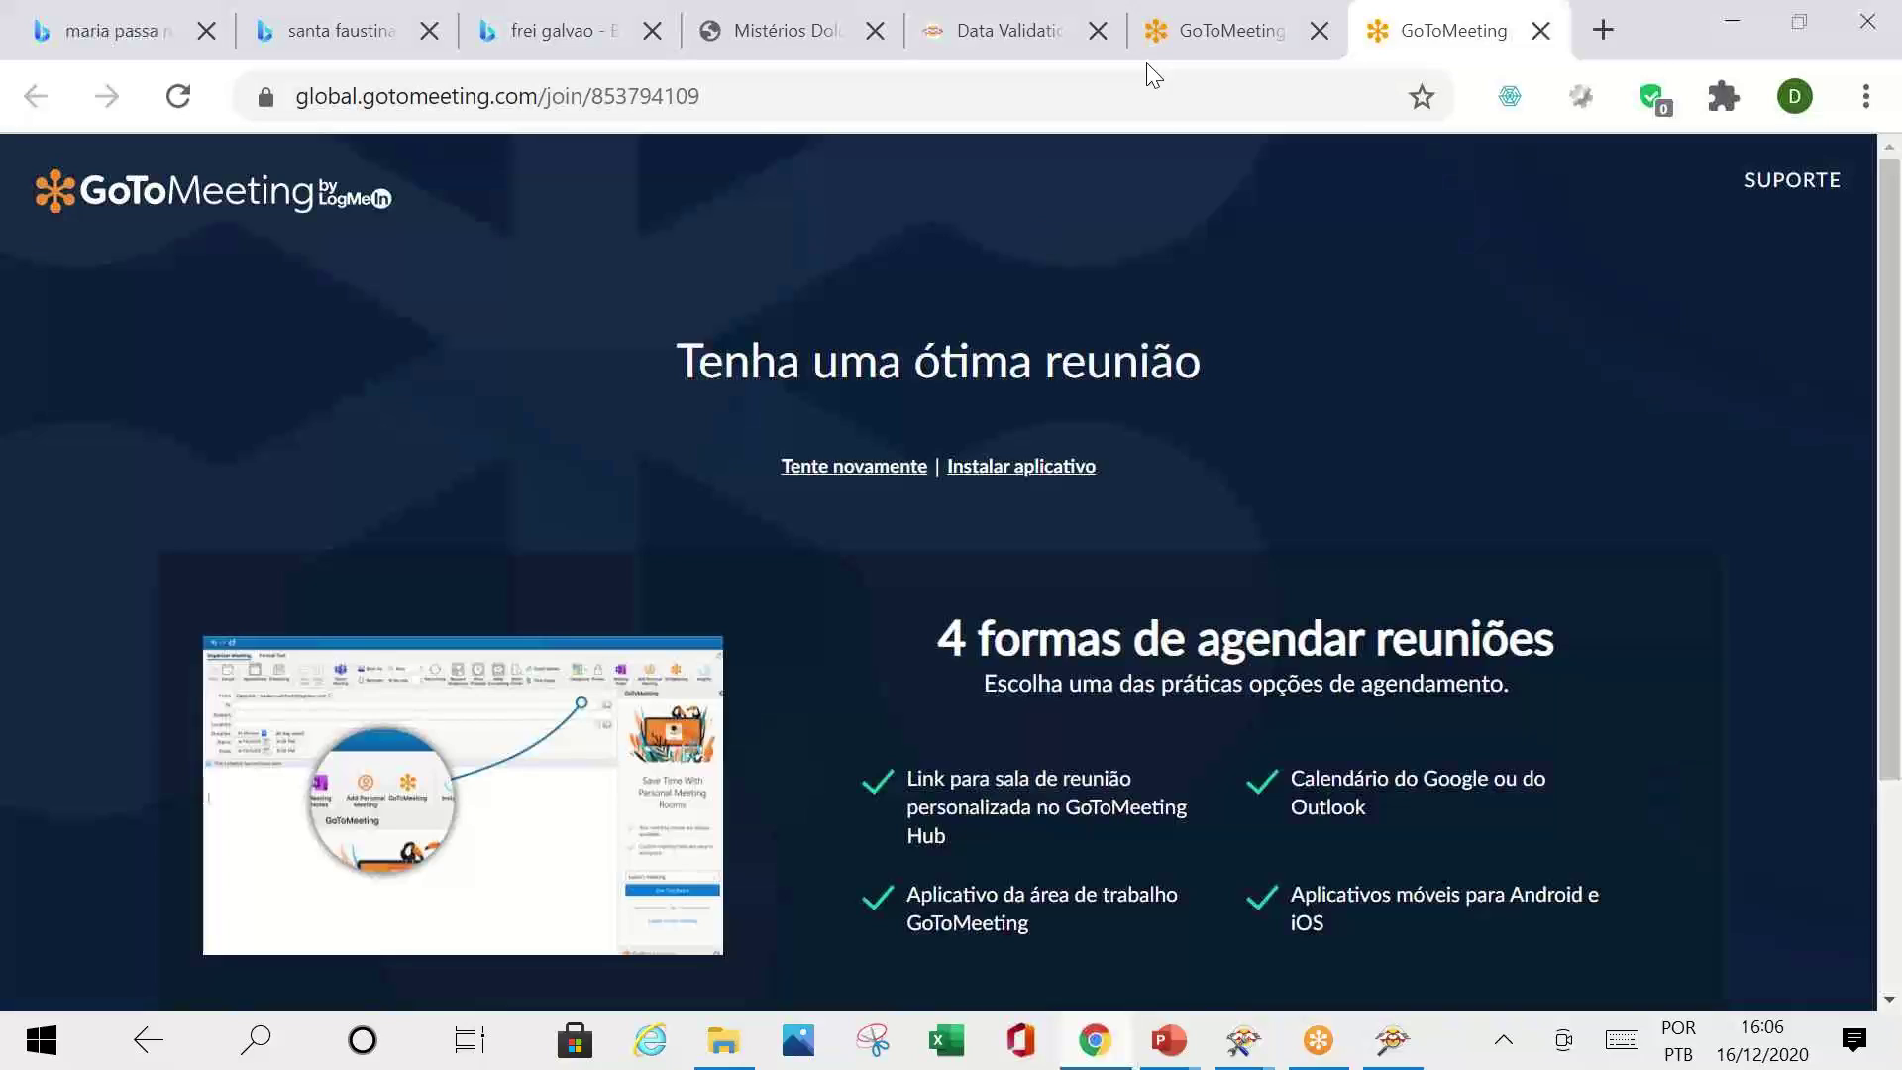
left_click(1239, 35)
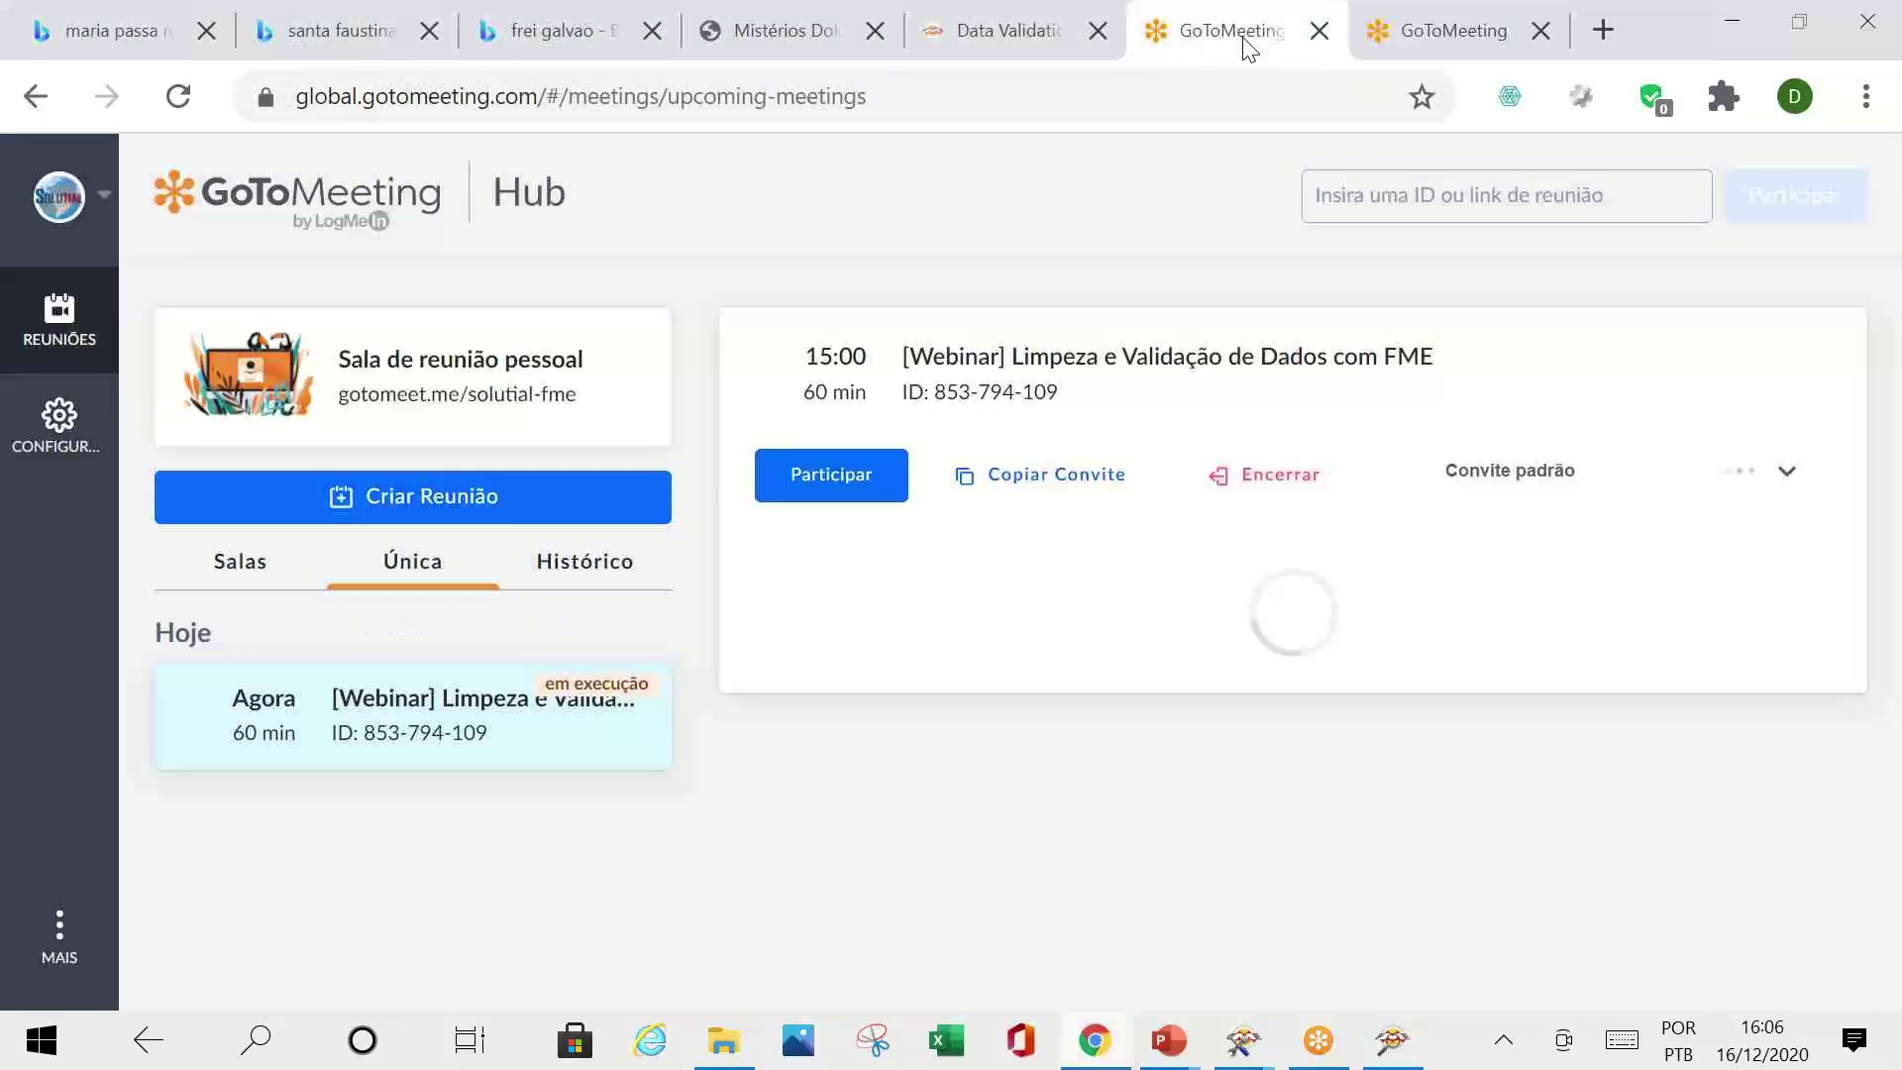
left_click(1007, 42)
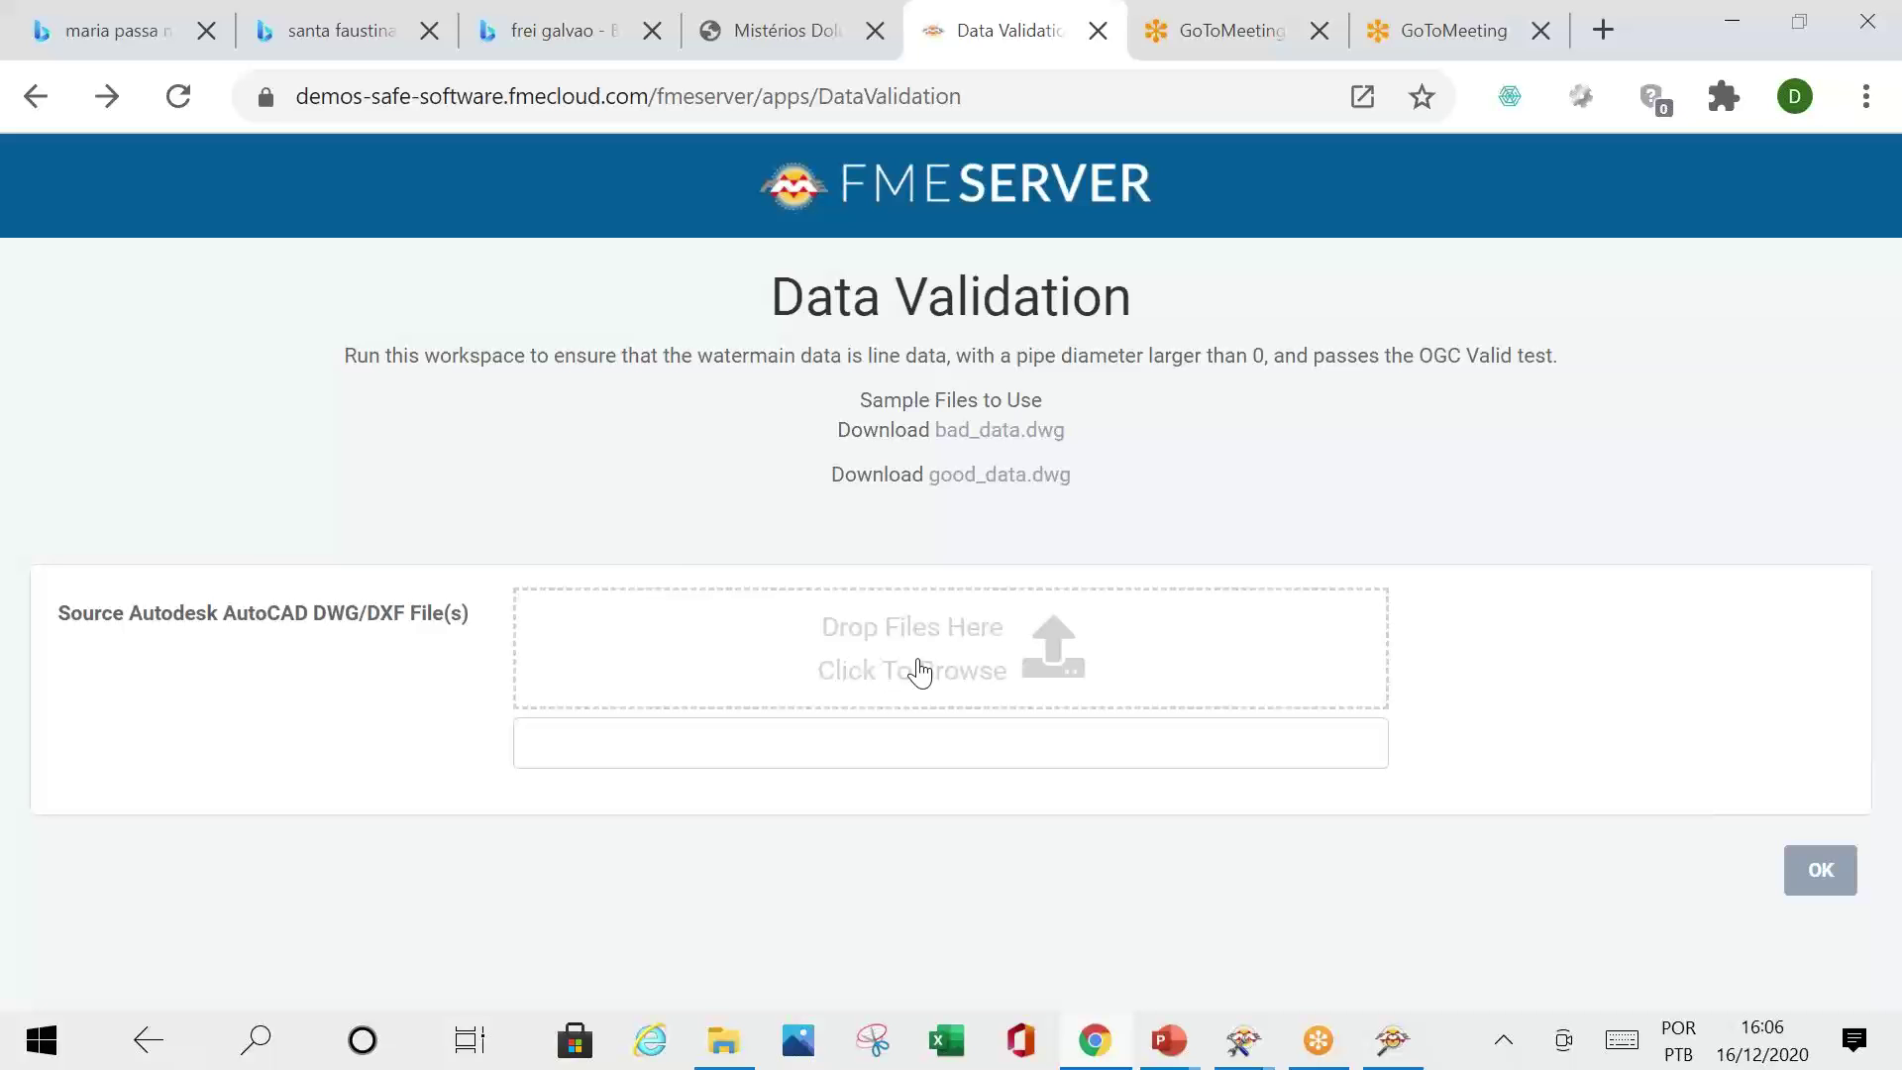
Step: Upload bad_data.dwg from the 07_Limpeza_de_Dados folder as the source DWG file and run the Data Validation app
left_click(723, 1041)
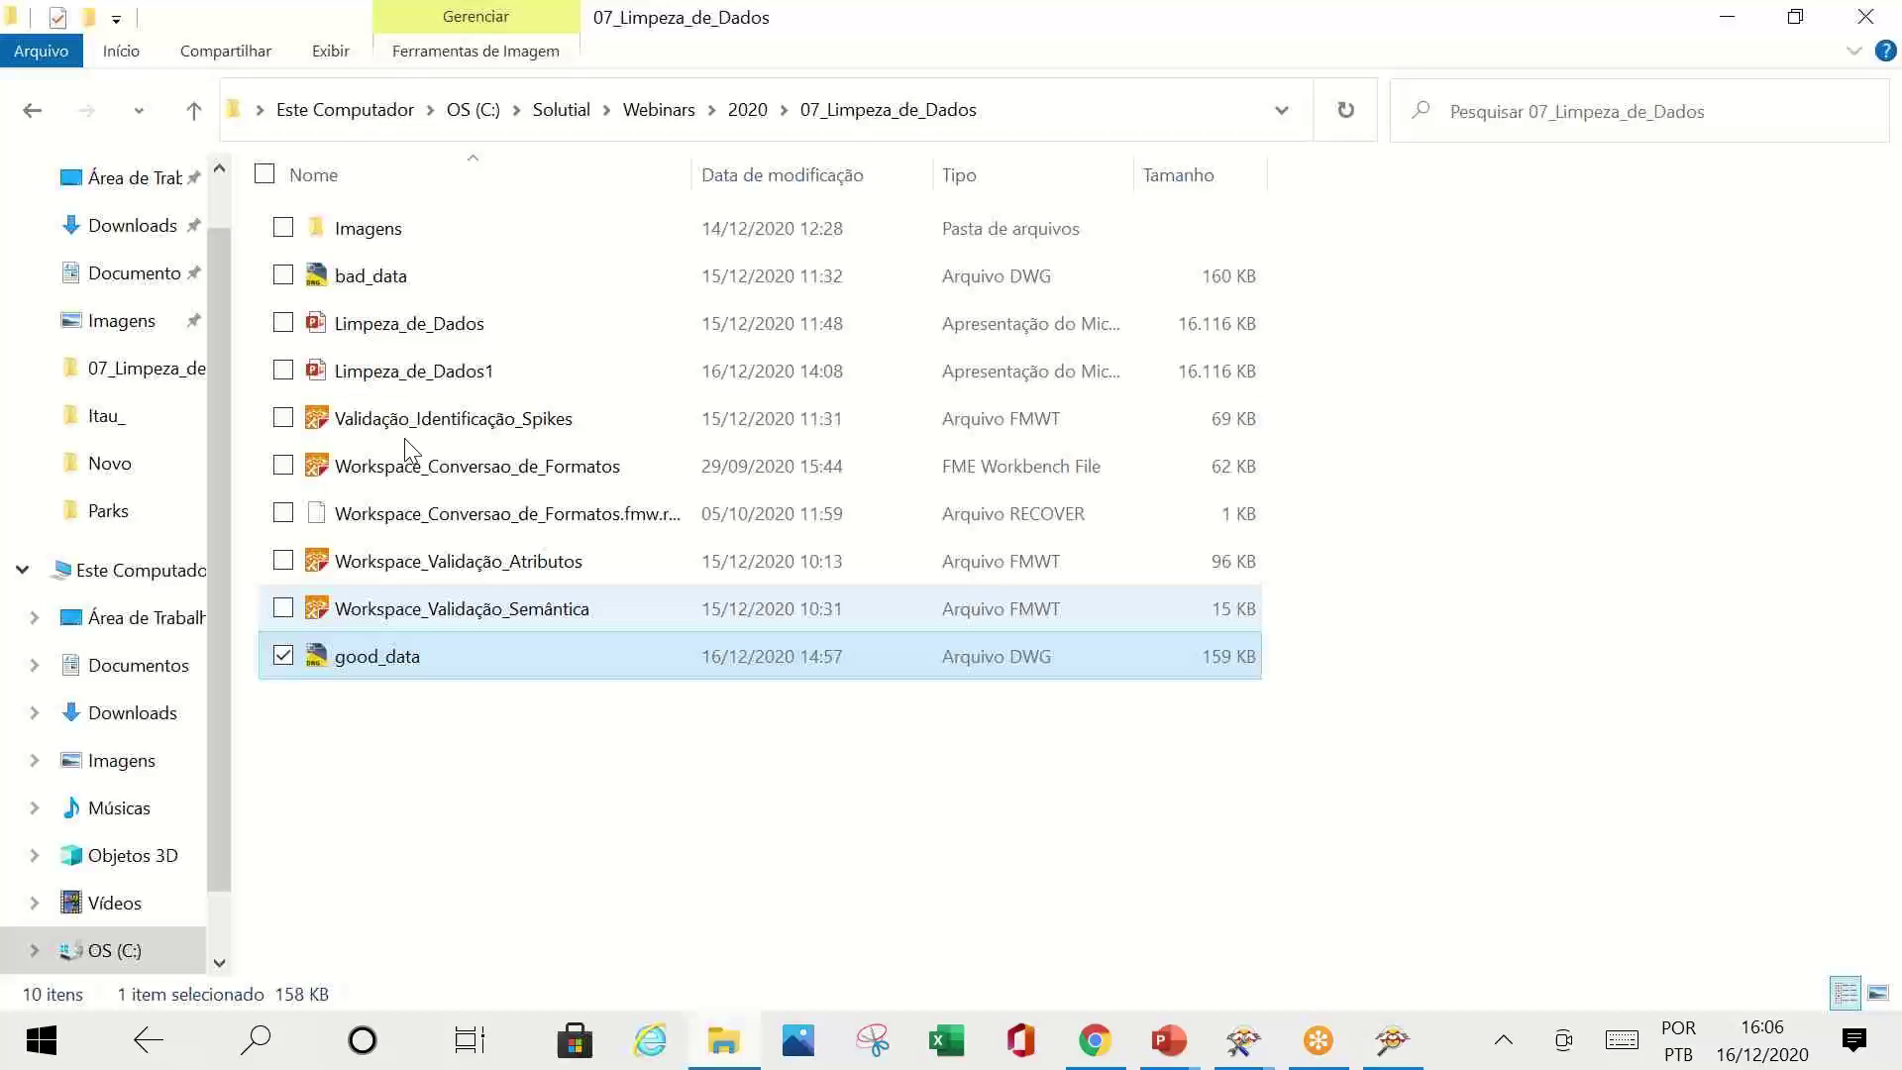
left_click_drag(391, 656, 1069, 674)
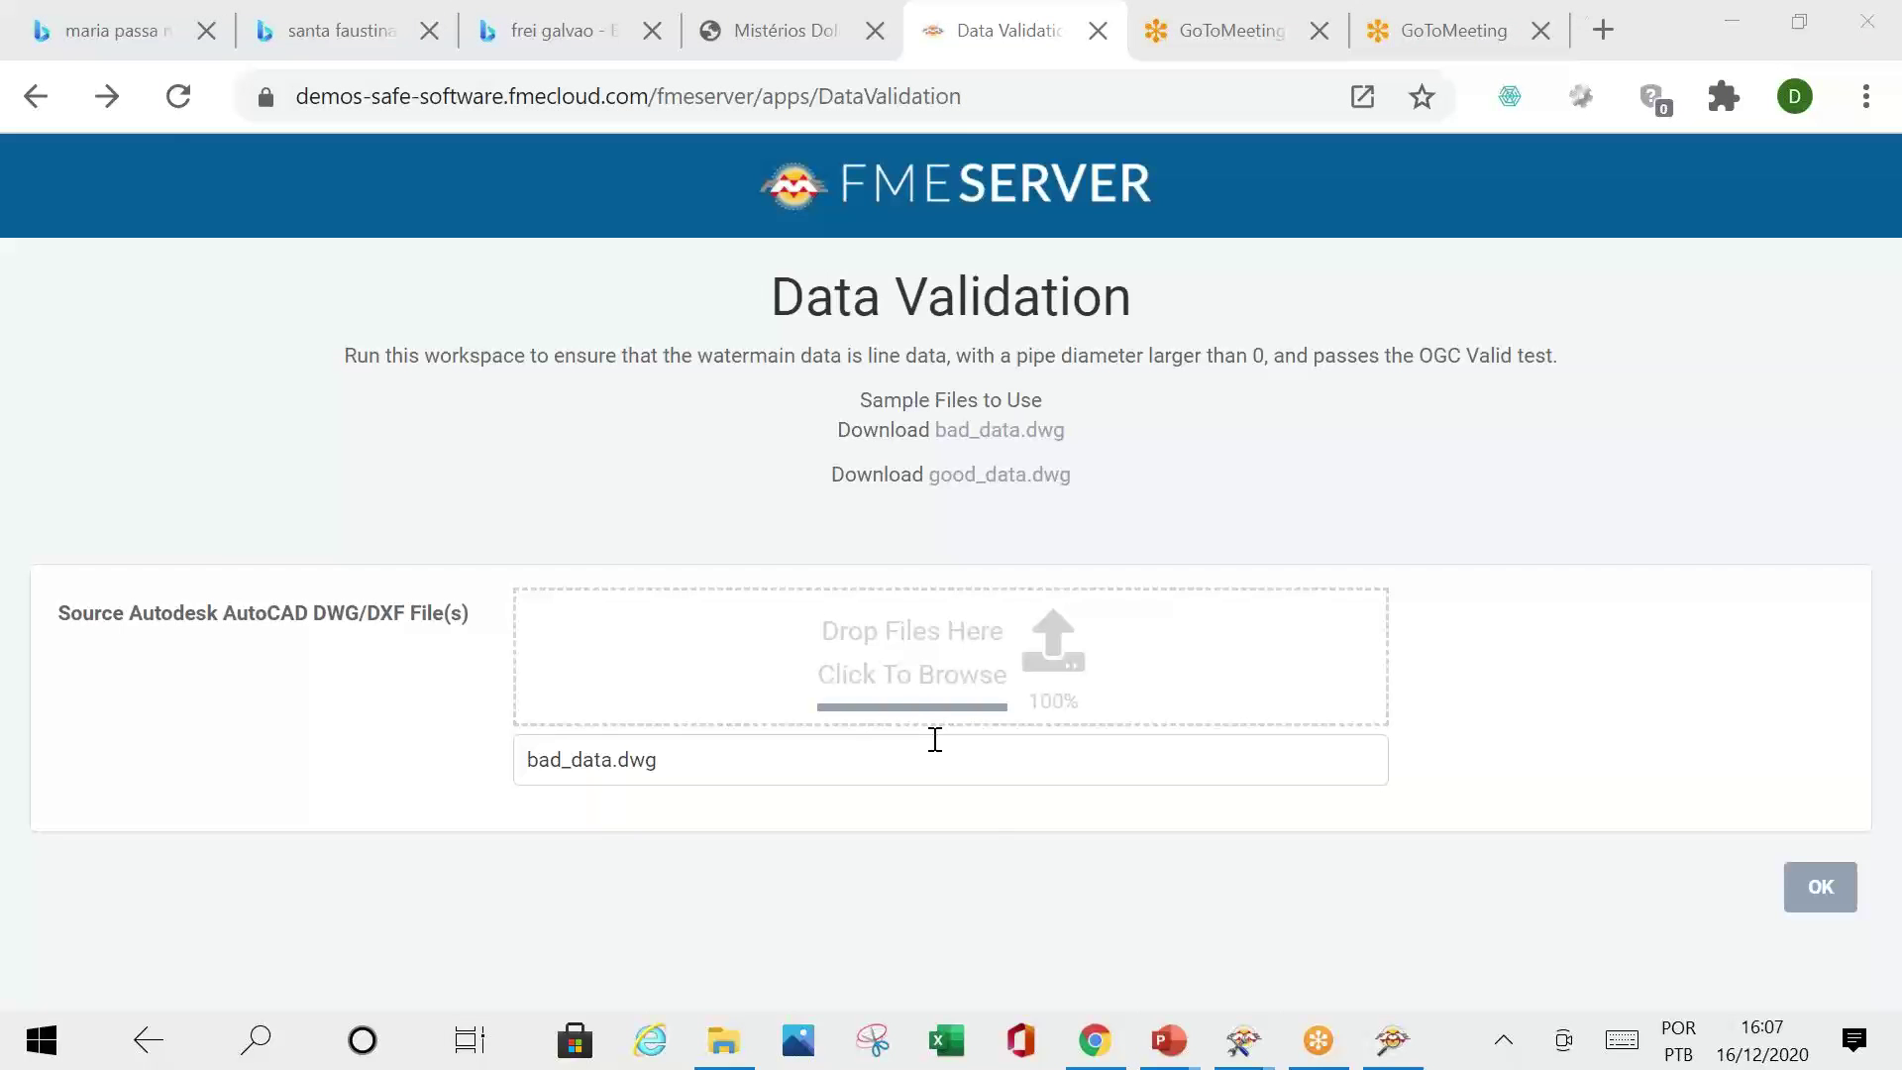
left_click(1819, 886)
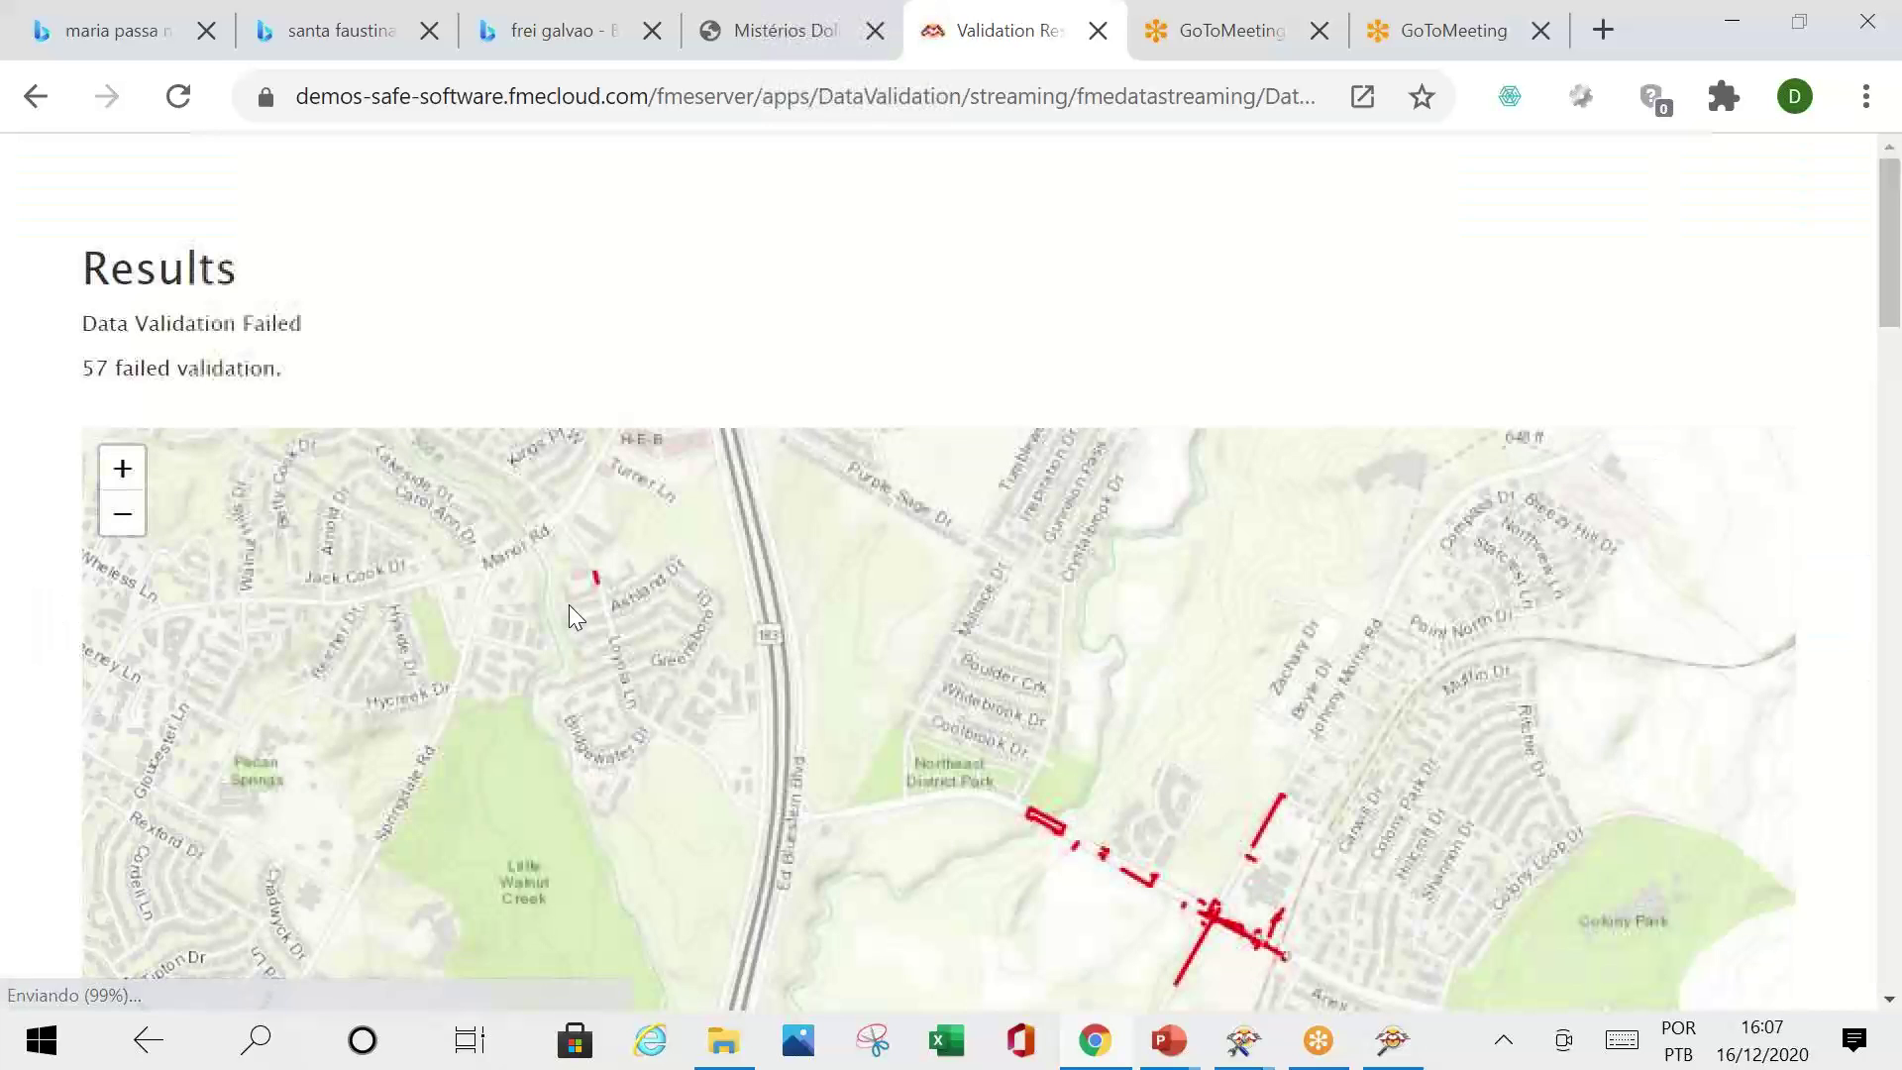
Step: Examine the results page's web address, highlighting its fmedatastreaming portion
left_click(1209, 98)
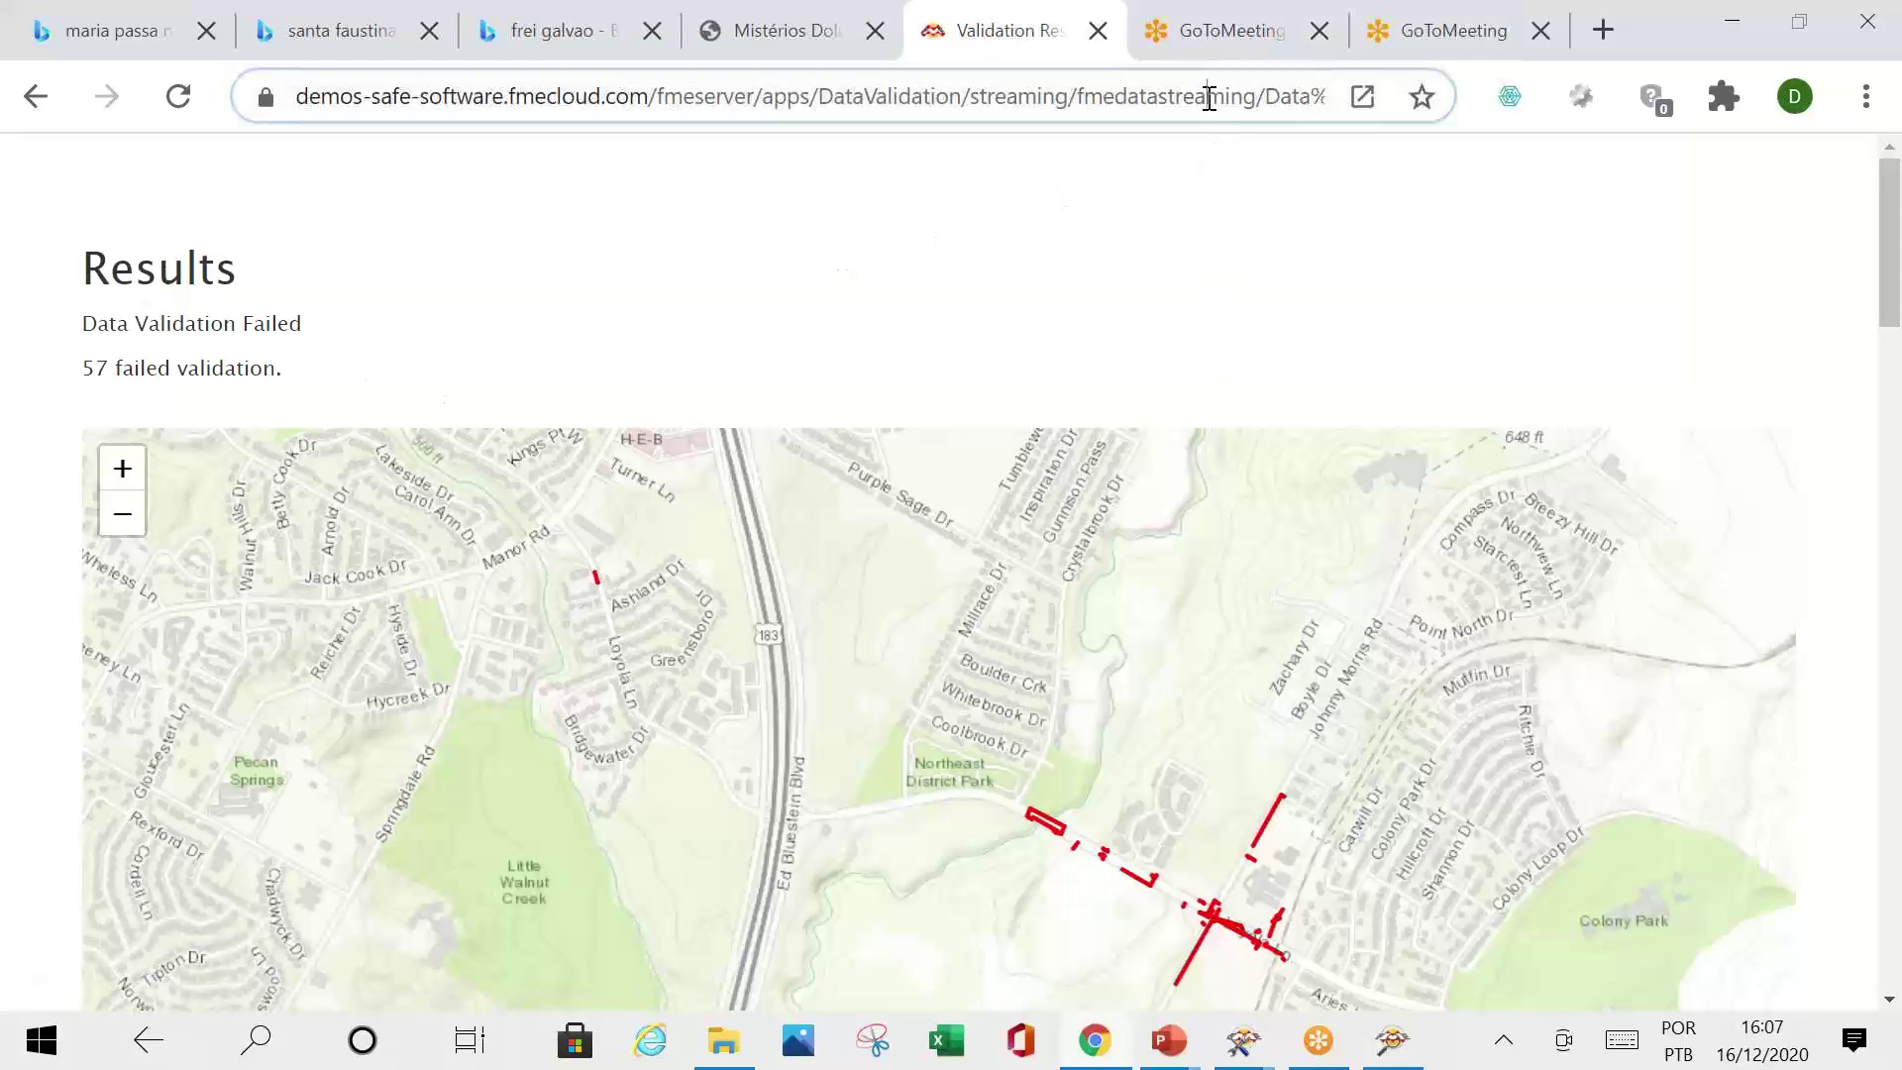
left_click(1234, 103)
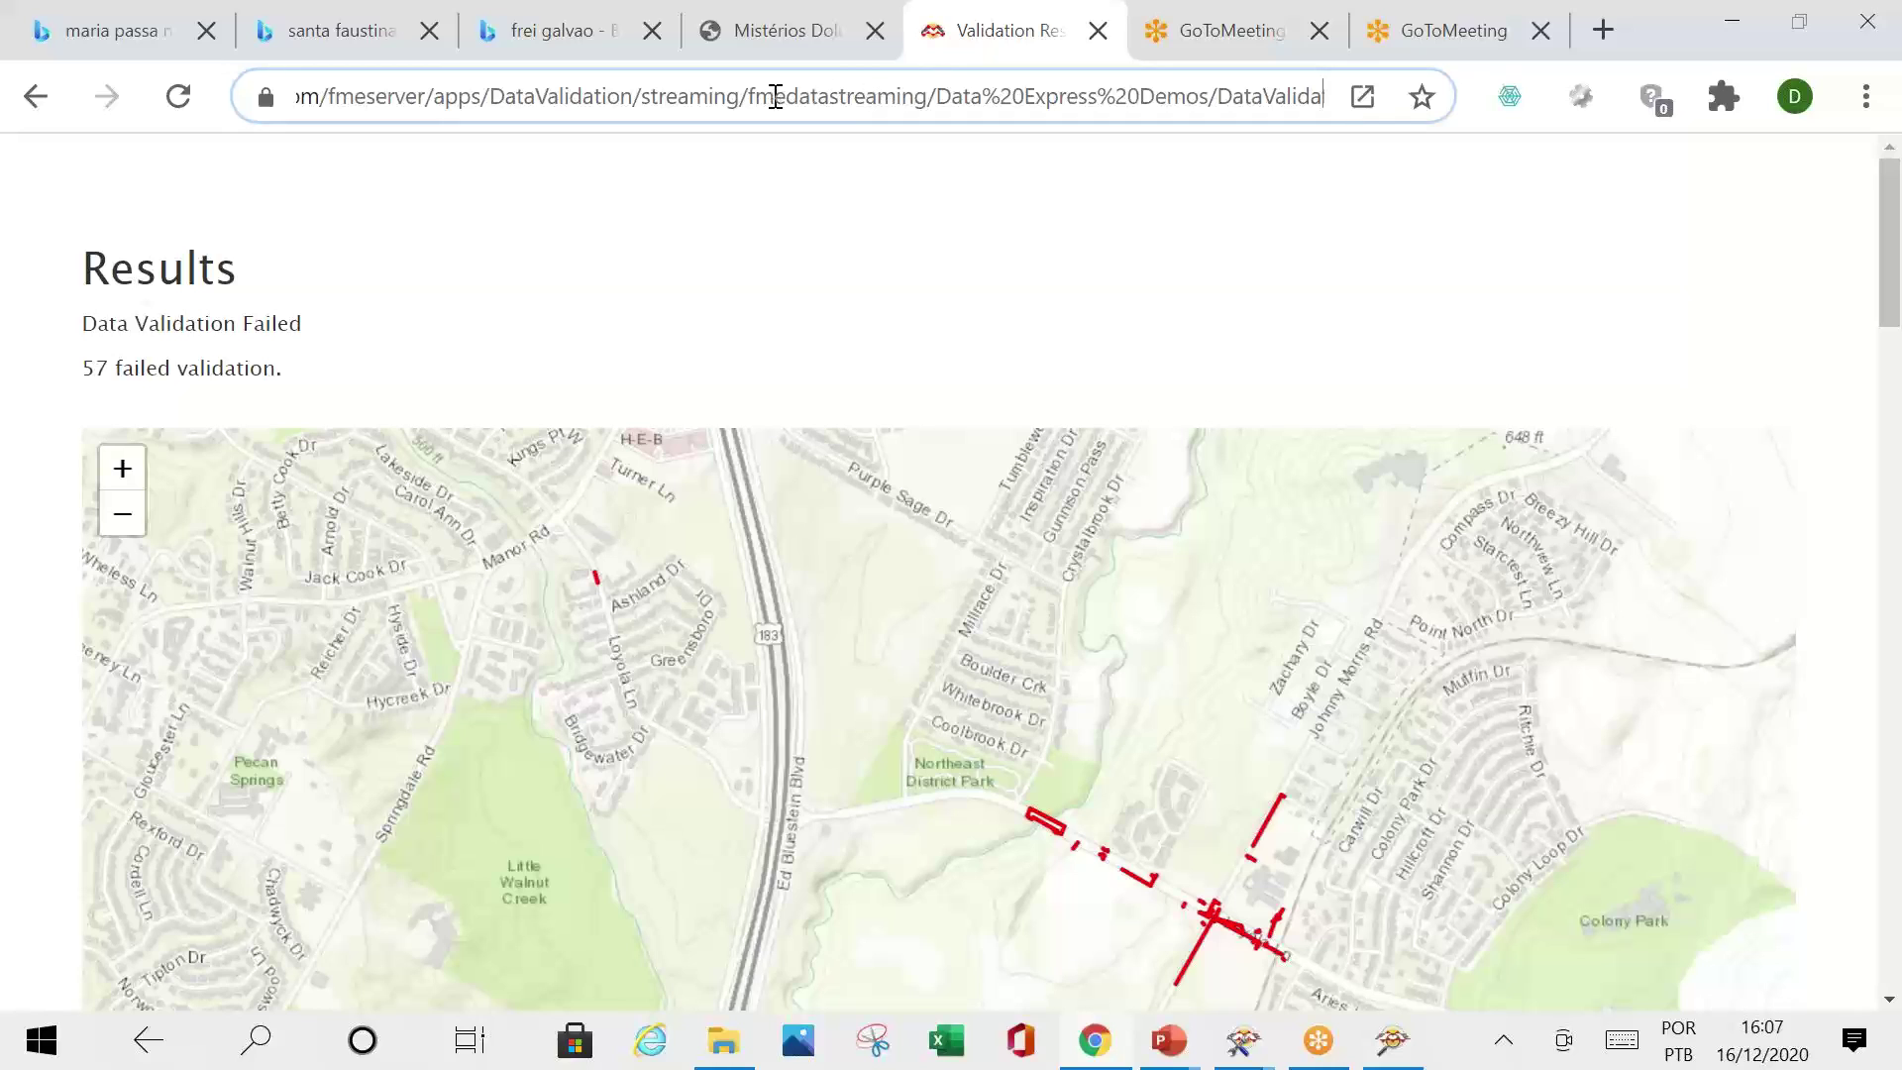
left_click_drag(755, 98, 928, 117)
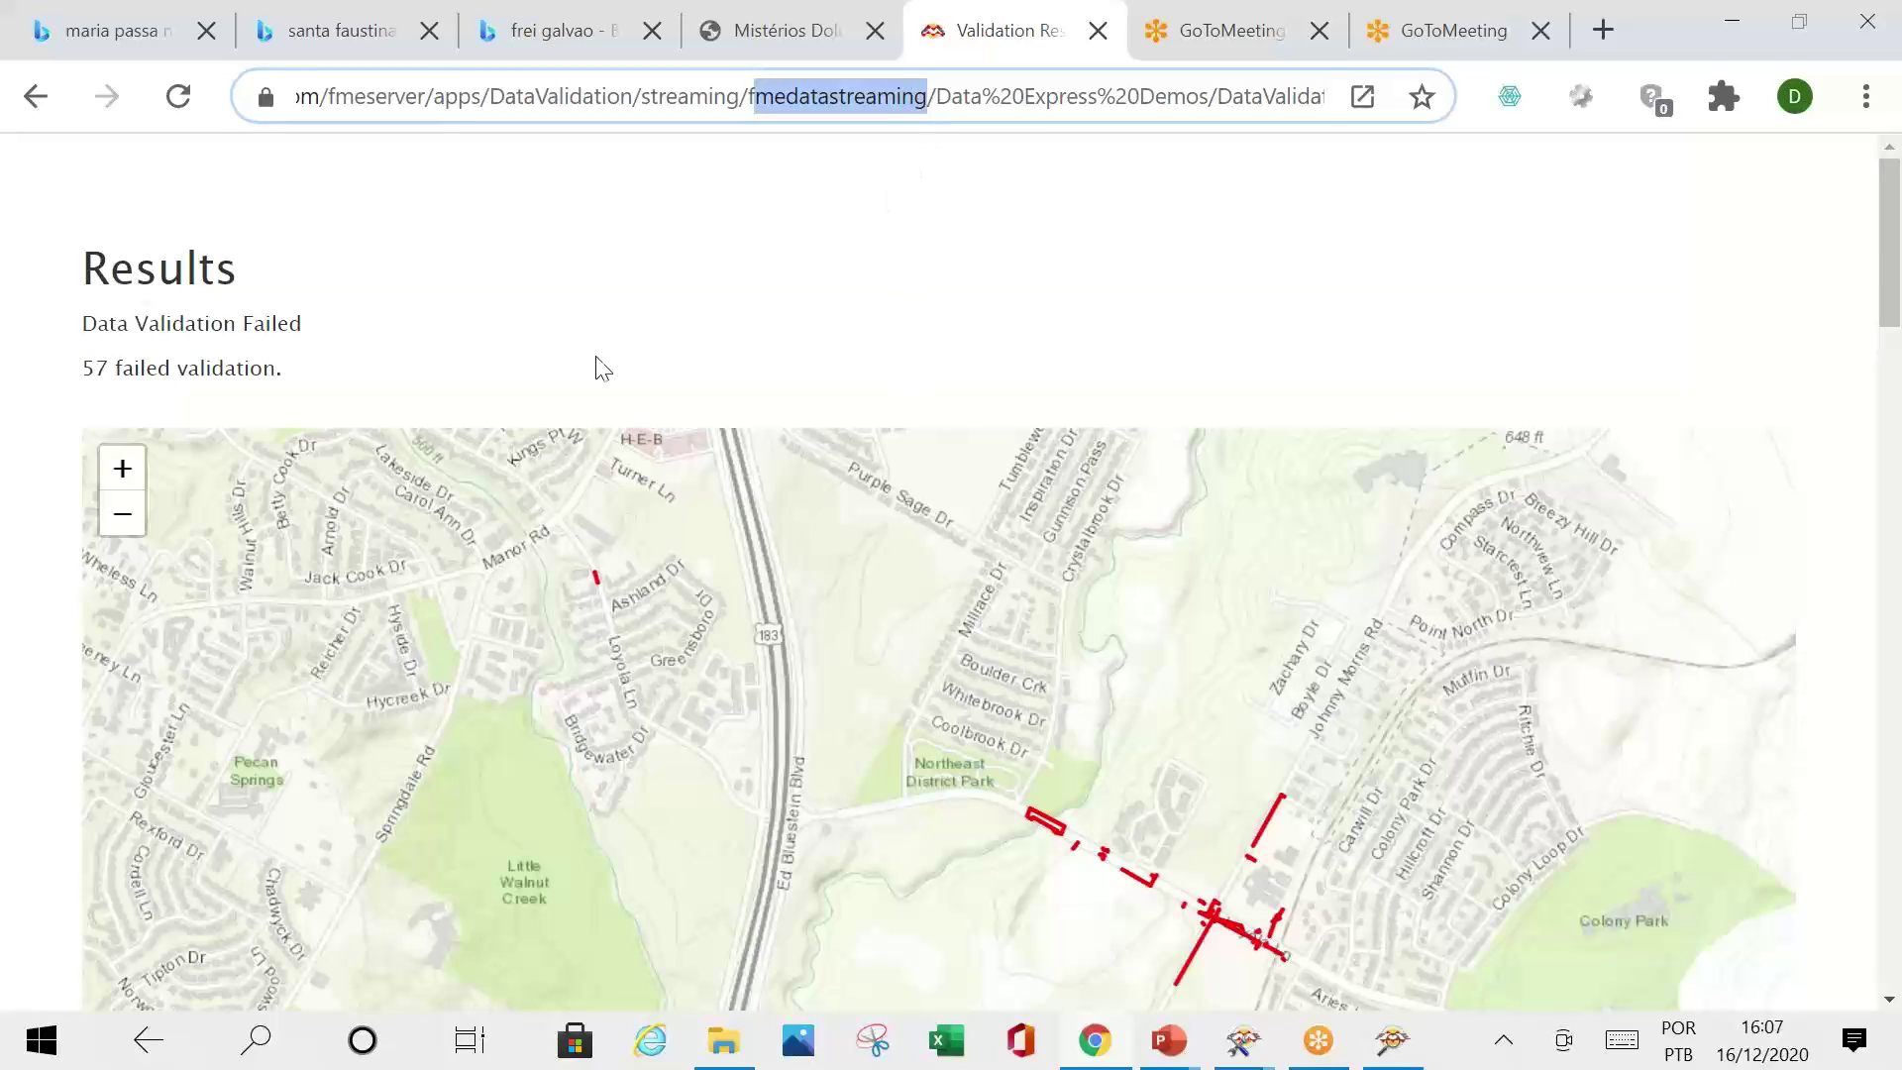
Step: Review the validation results summary, the failed features on the map and the Error Remarks in the table below
left_click_drag(78, 269, 220, 260)
left_click(184, 323)
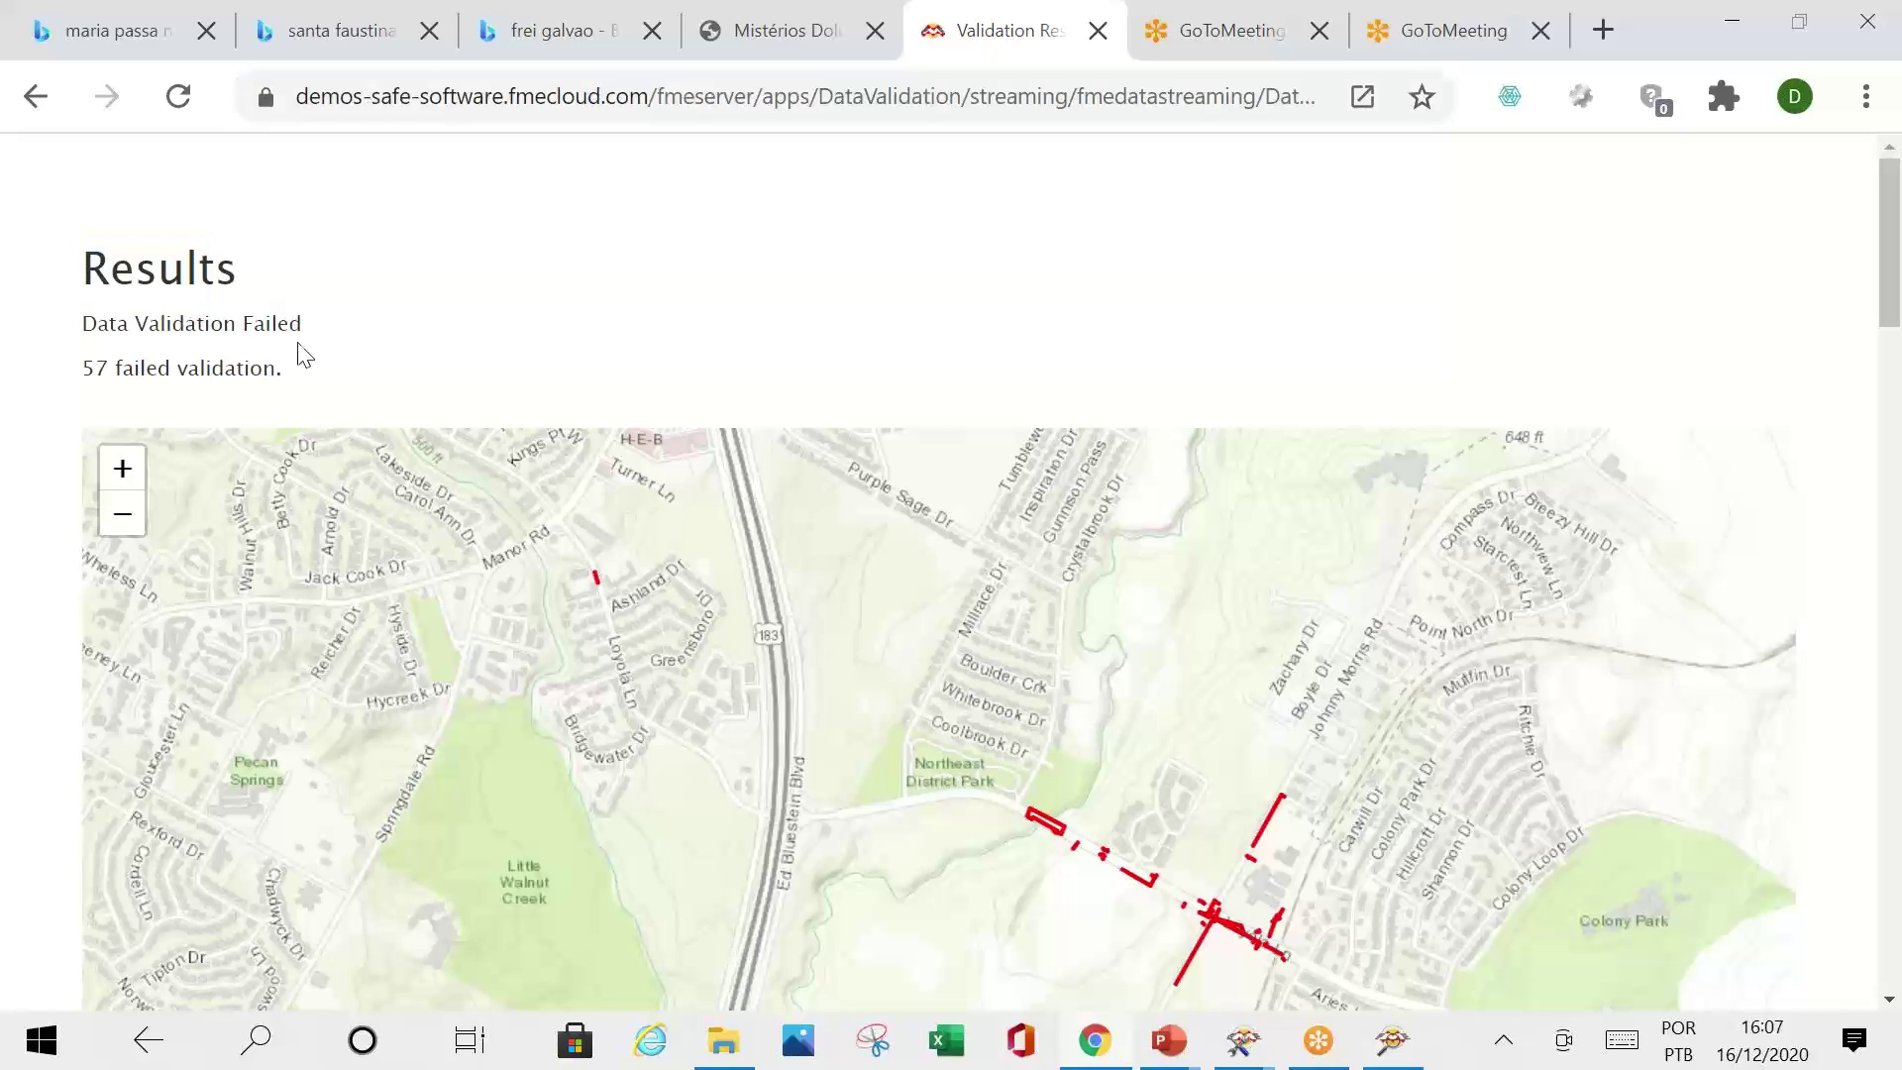
left_click_drag(302, 325, 76, 365)
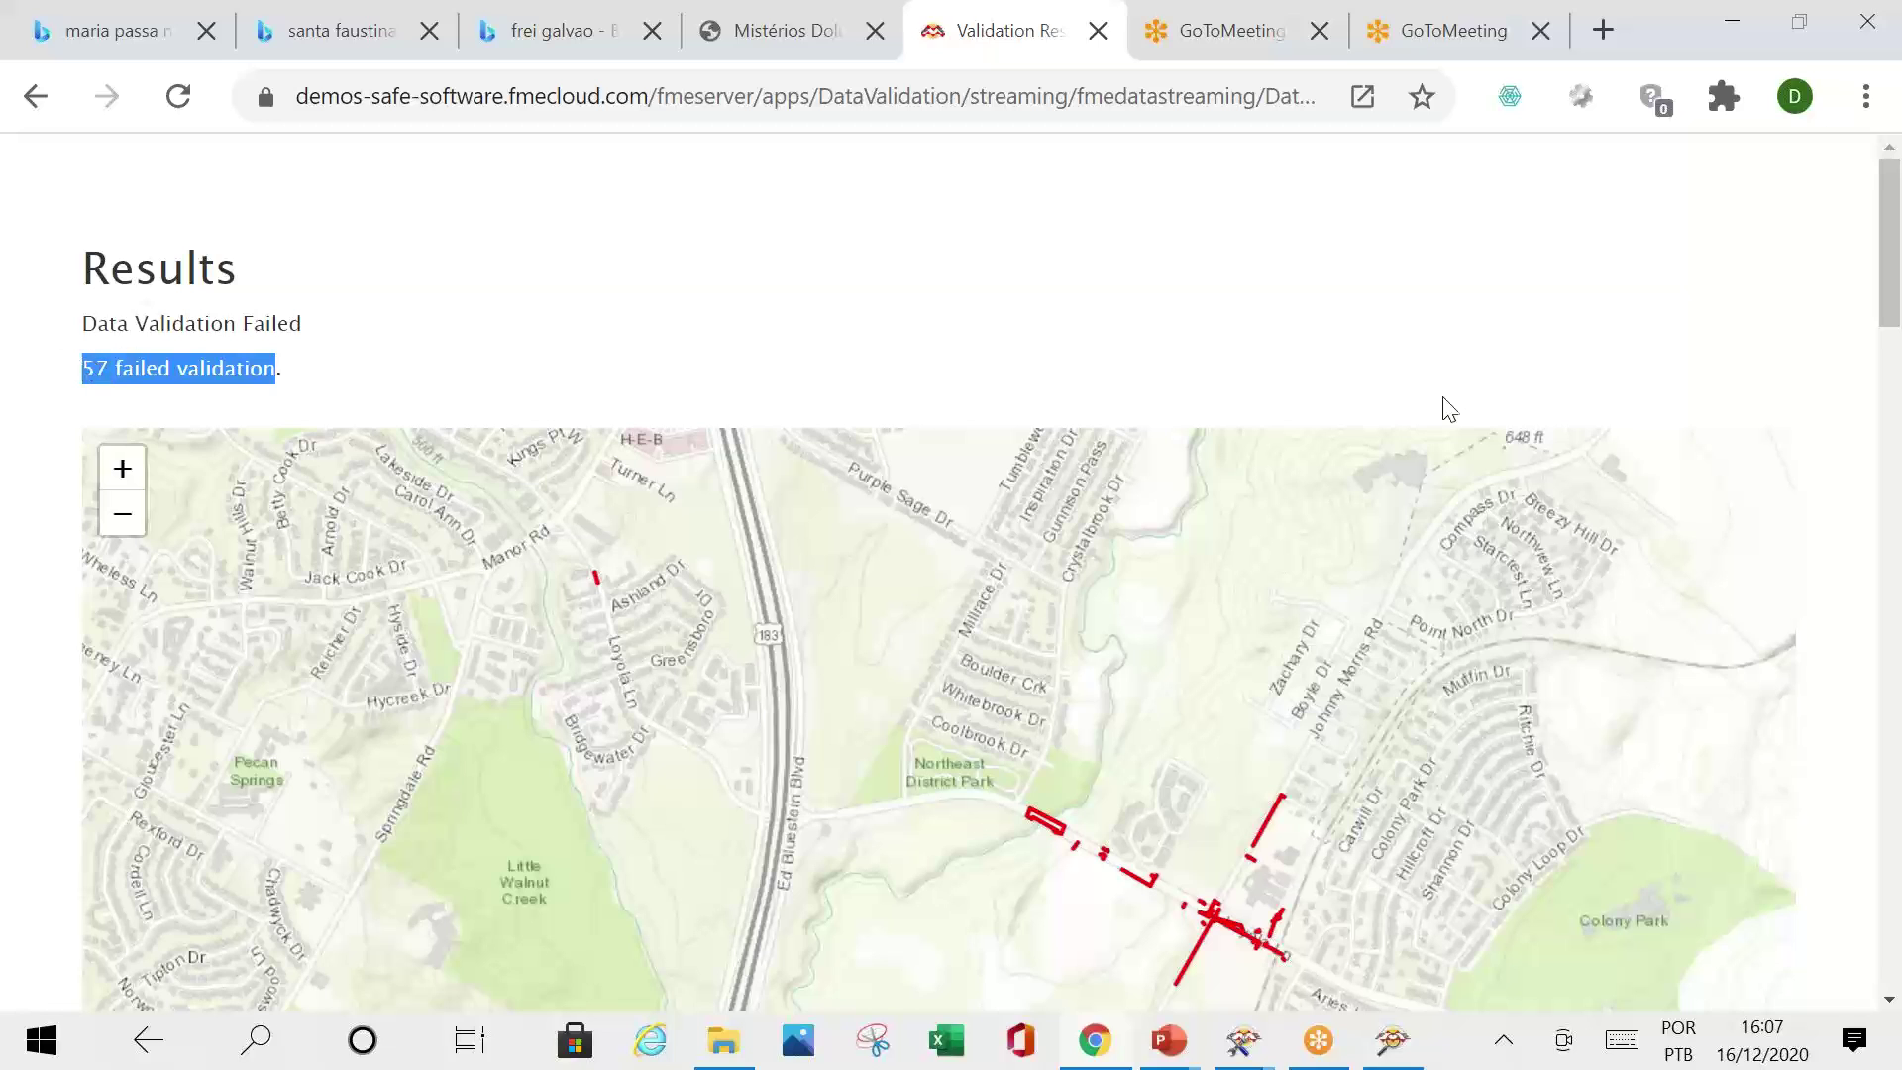
left_click_drag(1892, 349, 1892, 437)
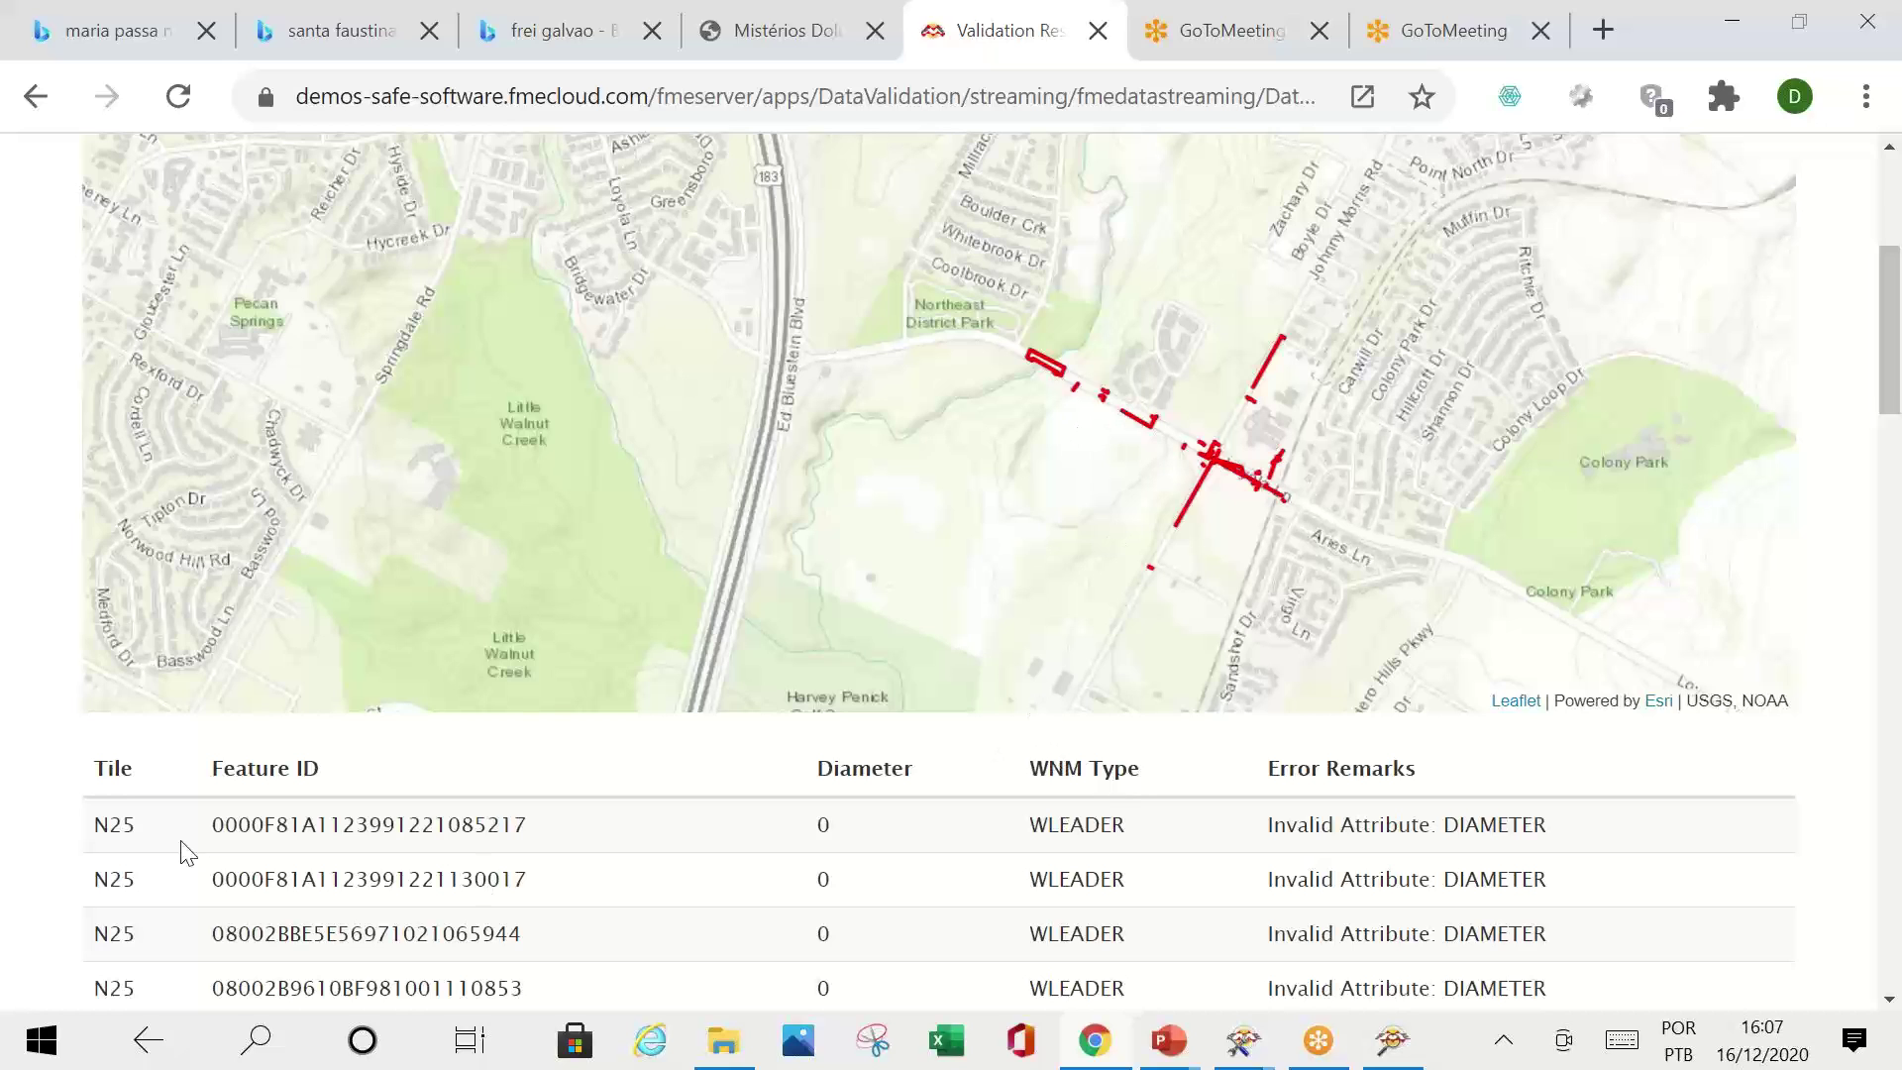
scroll(168, 823, "down", 1)
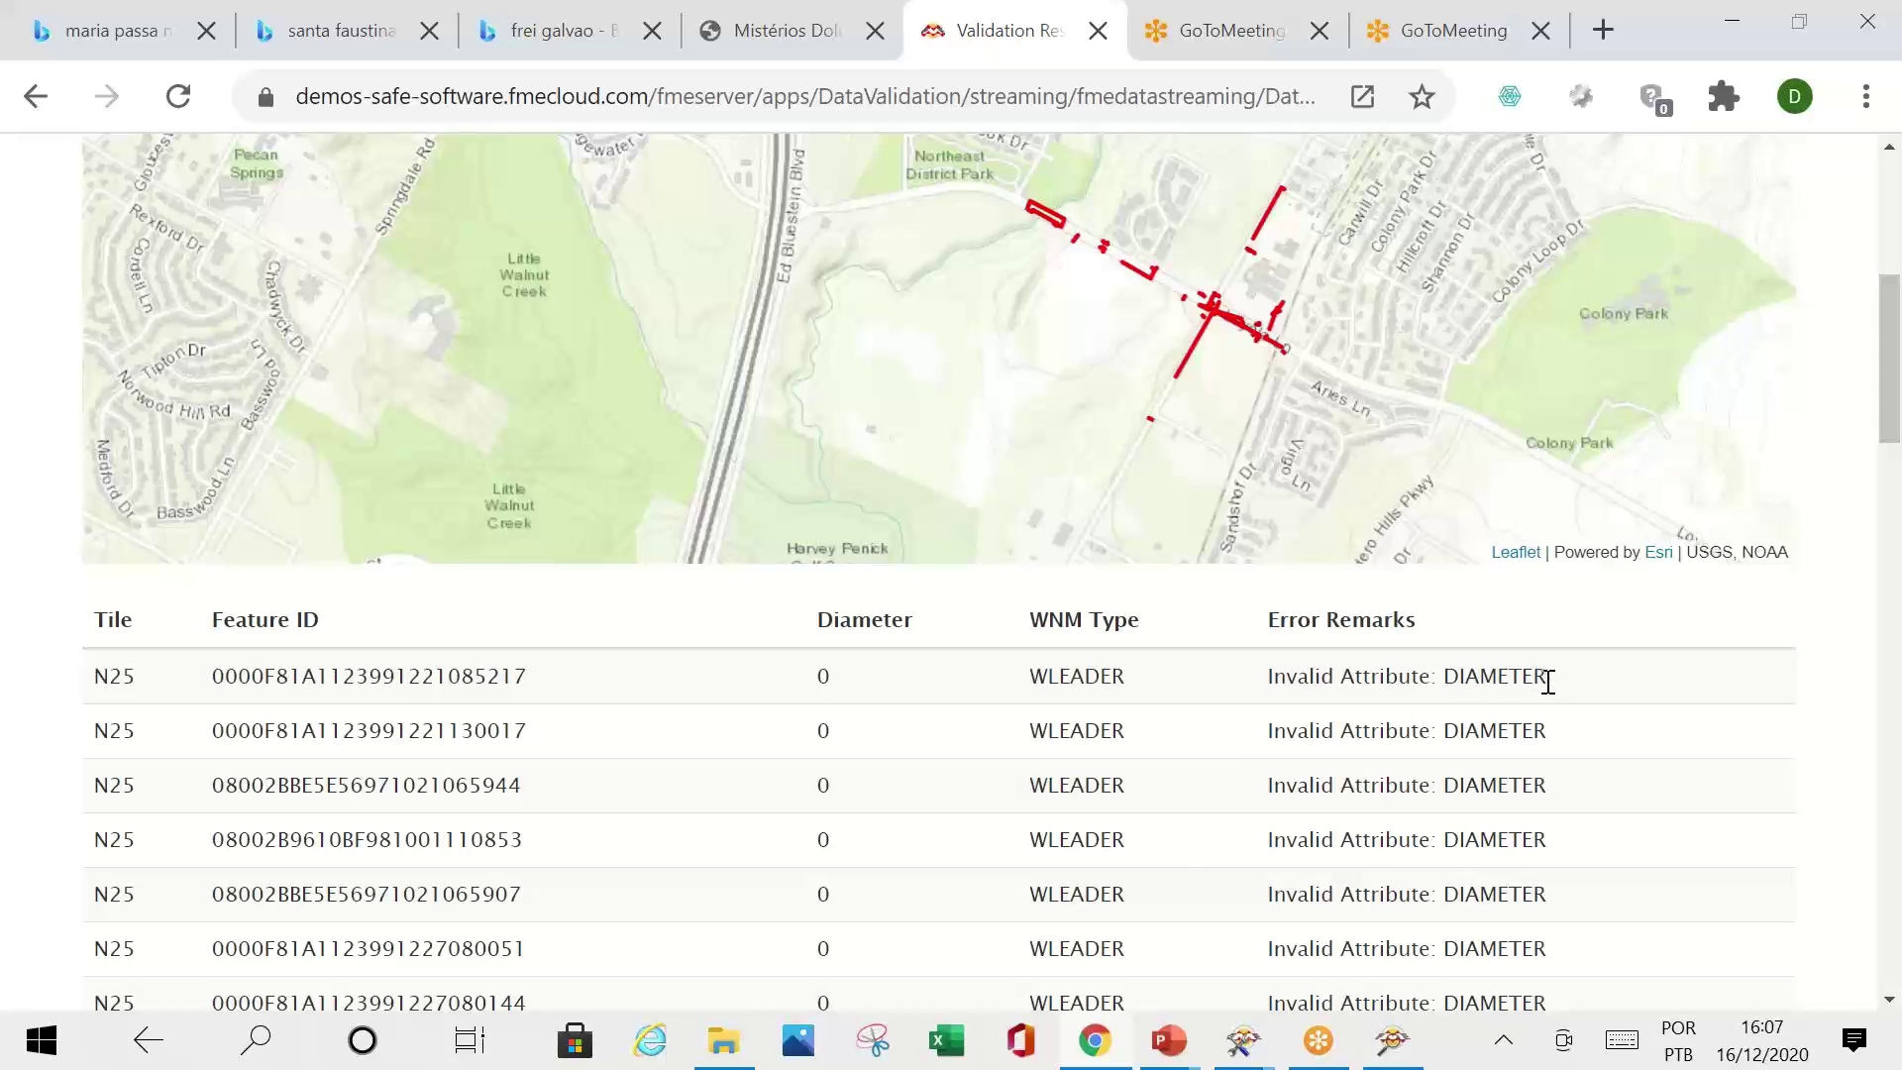
Step: Examine the Error Remarks through the end of the table, highlighting a DIAMETER entry and an Invalid Geometry entry, and return to the results summary
left_click_drag(1549, 681, 1454, 684)
scroll(1505, 753, "down", 6)
left_click_drag(1442, 485, 1272, 472)
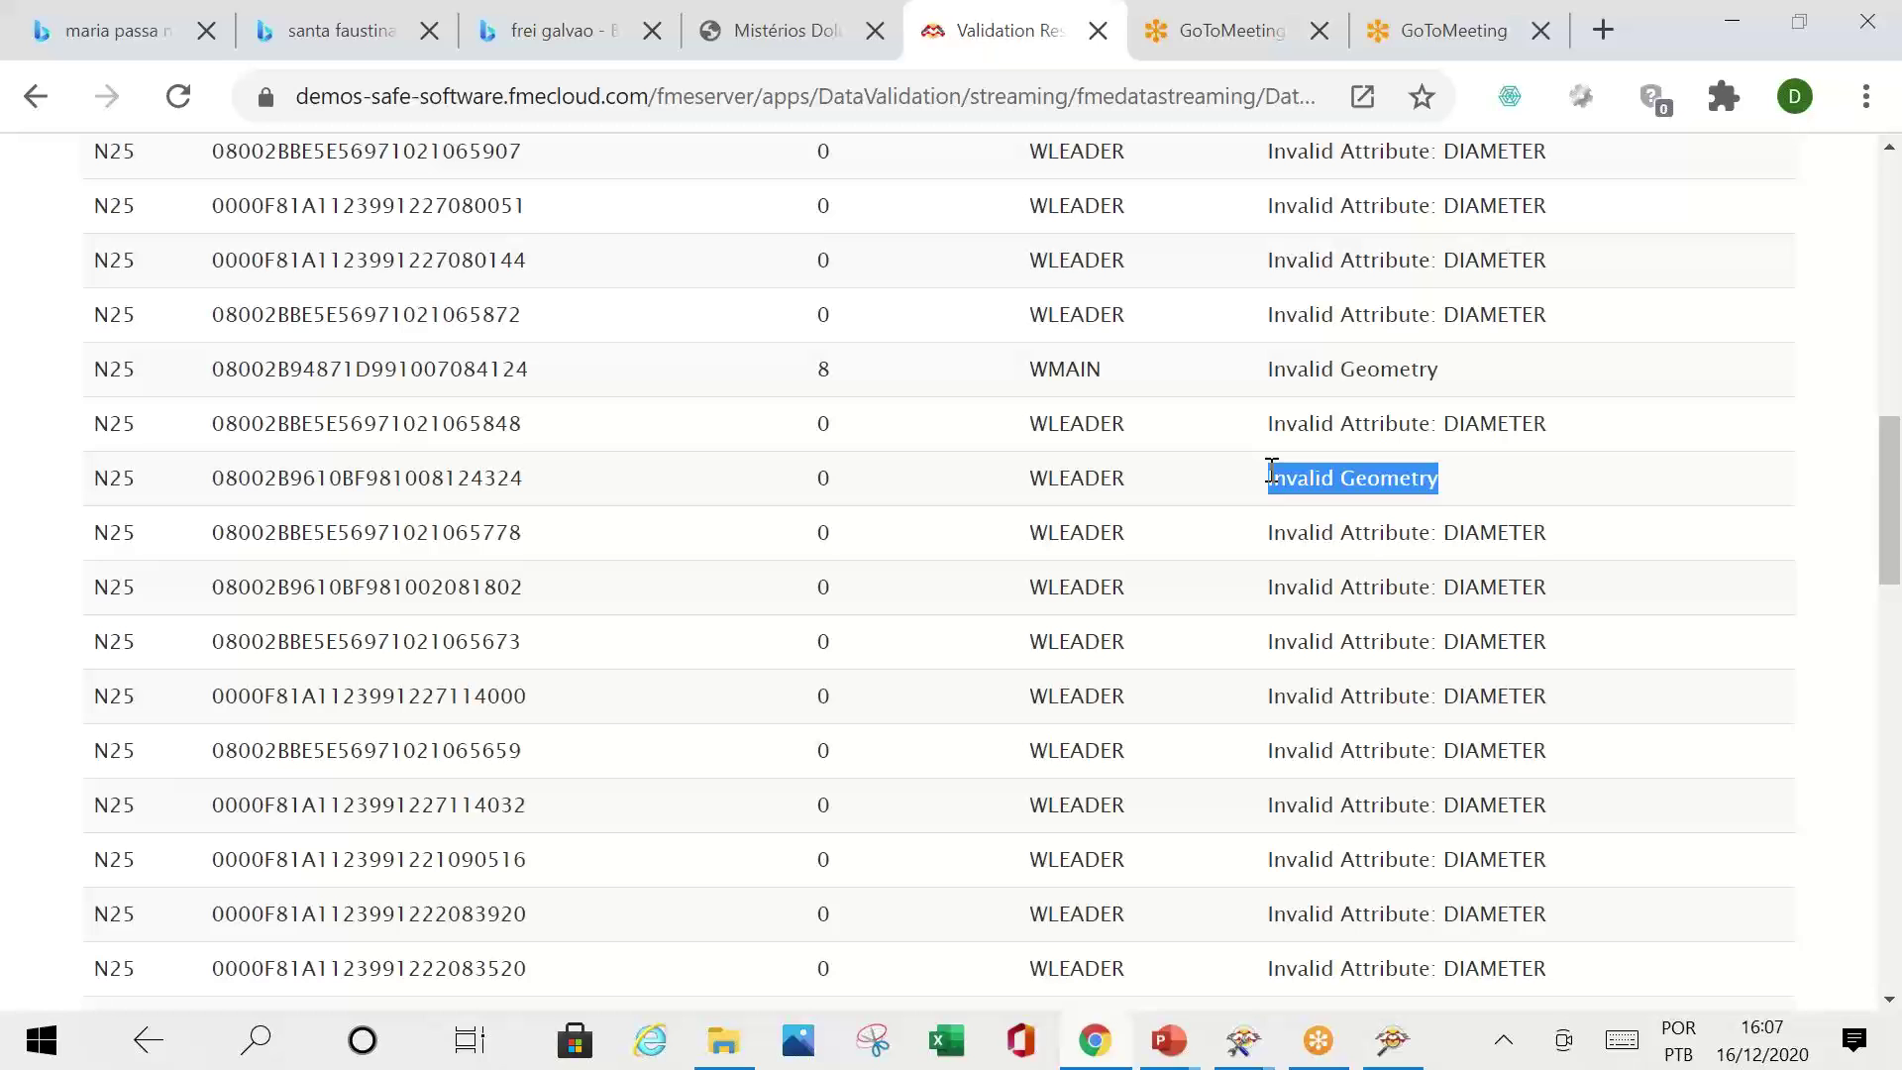
scroll(1453, 838, "down", 10)
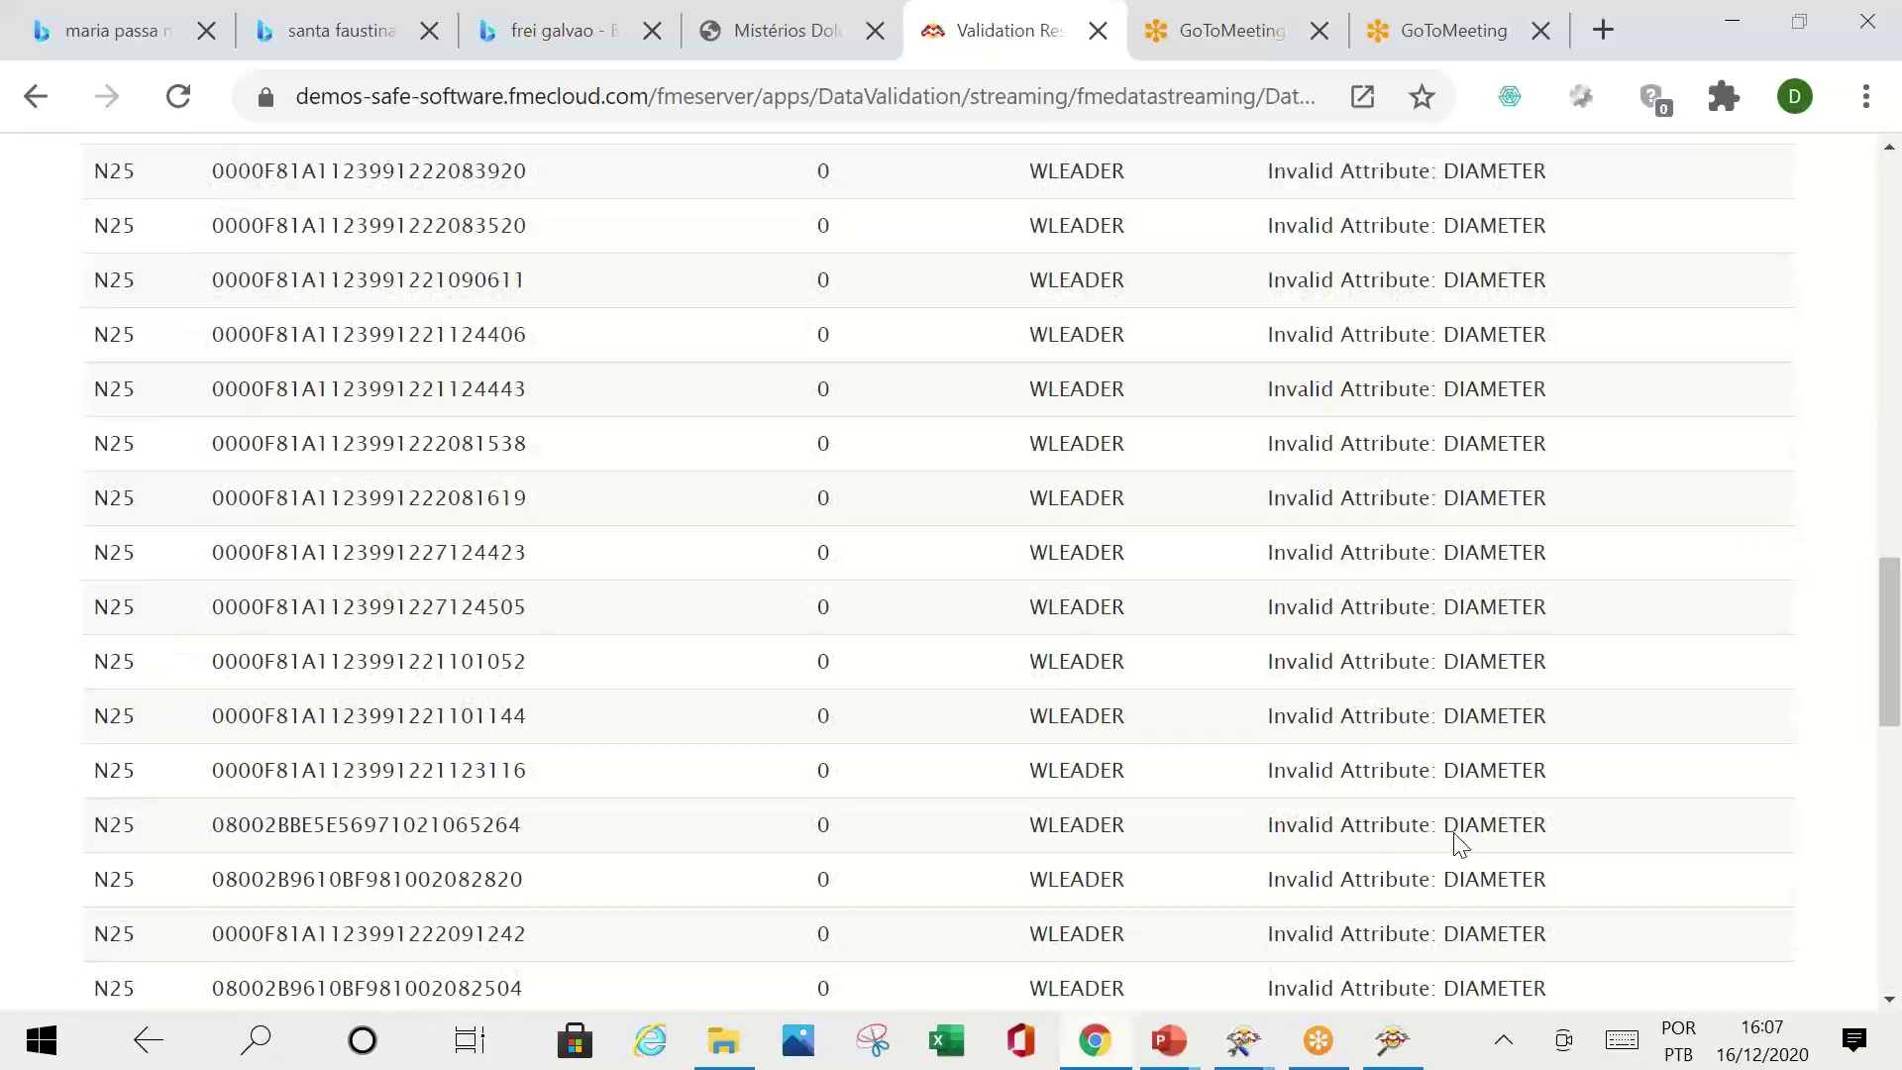
scroll(1434, 809, "down", 6)
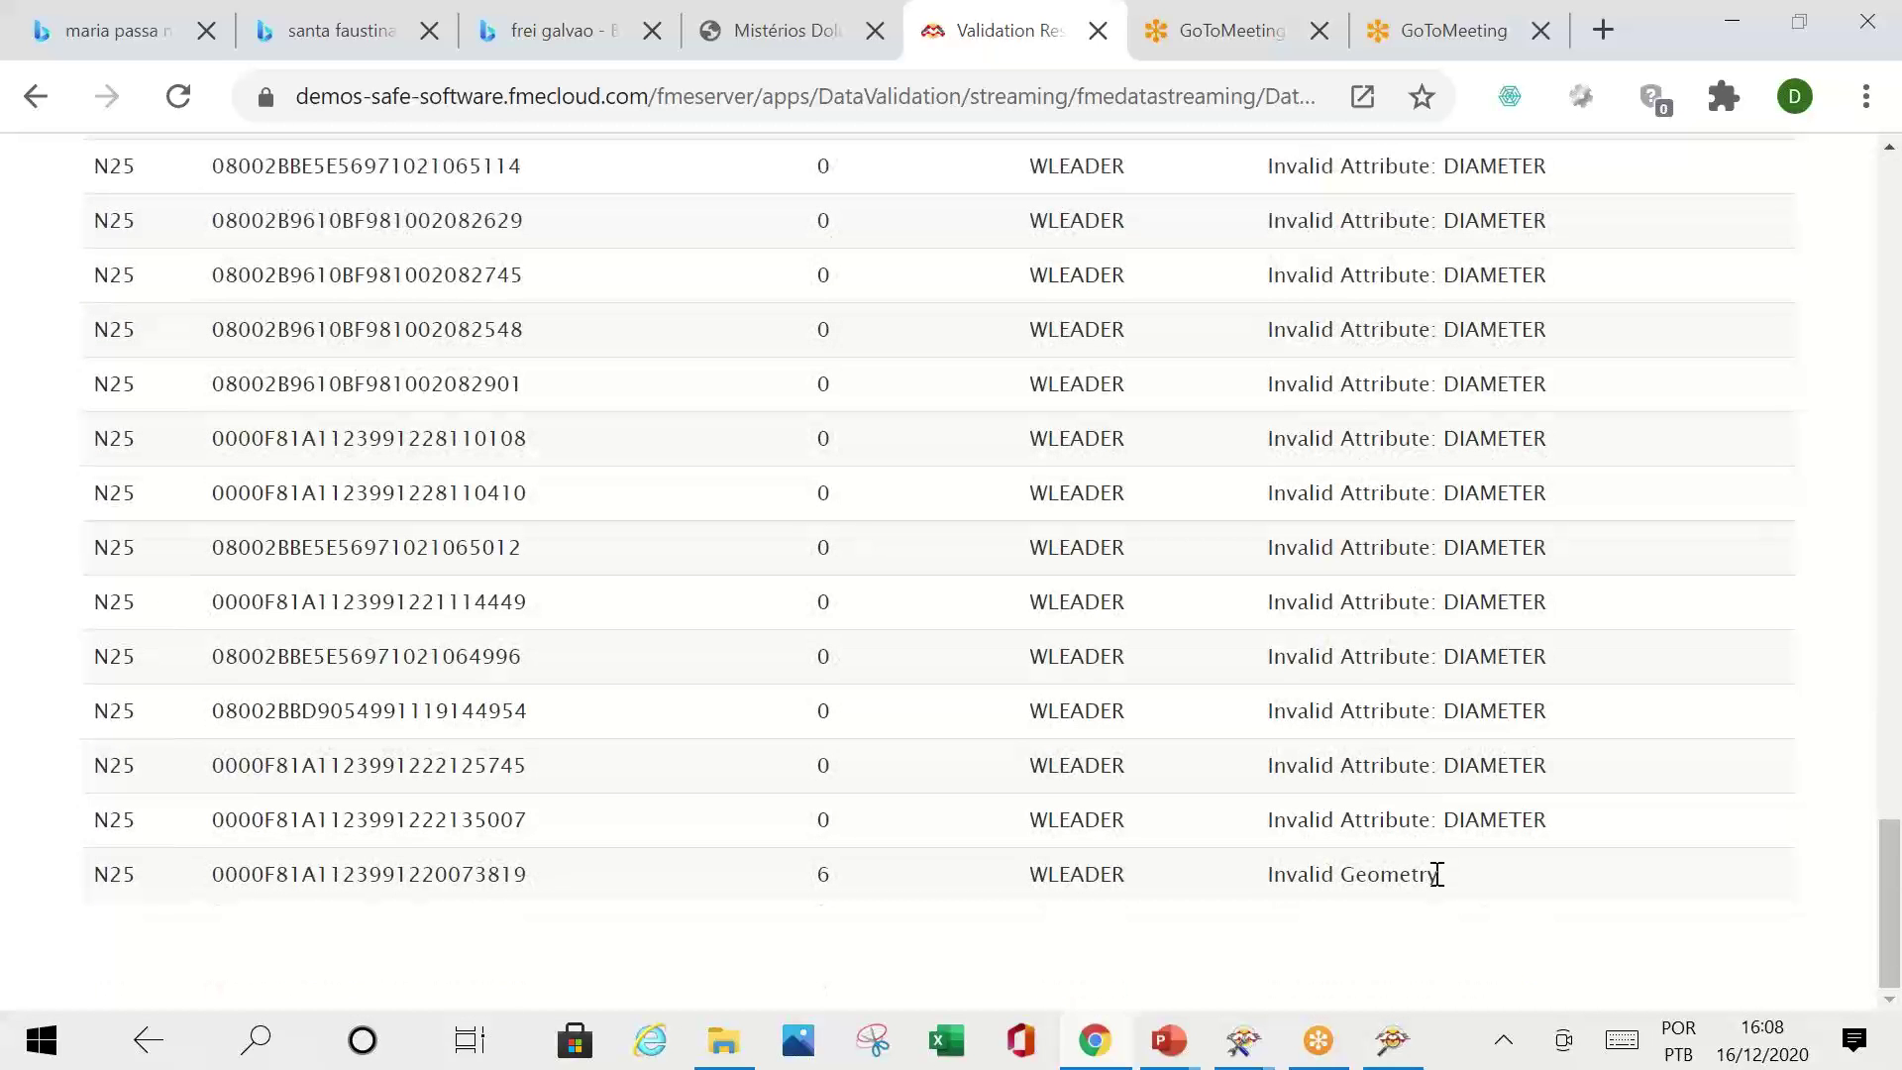
scroll(1365, 490, "up", 20)
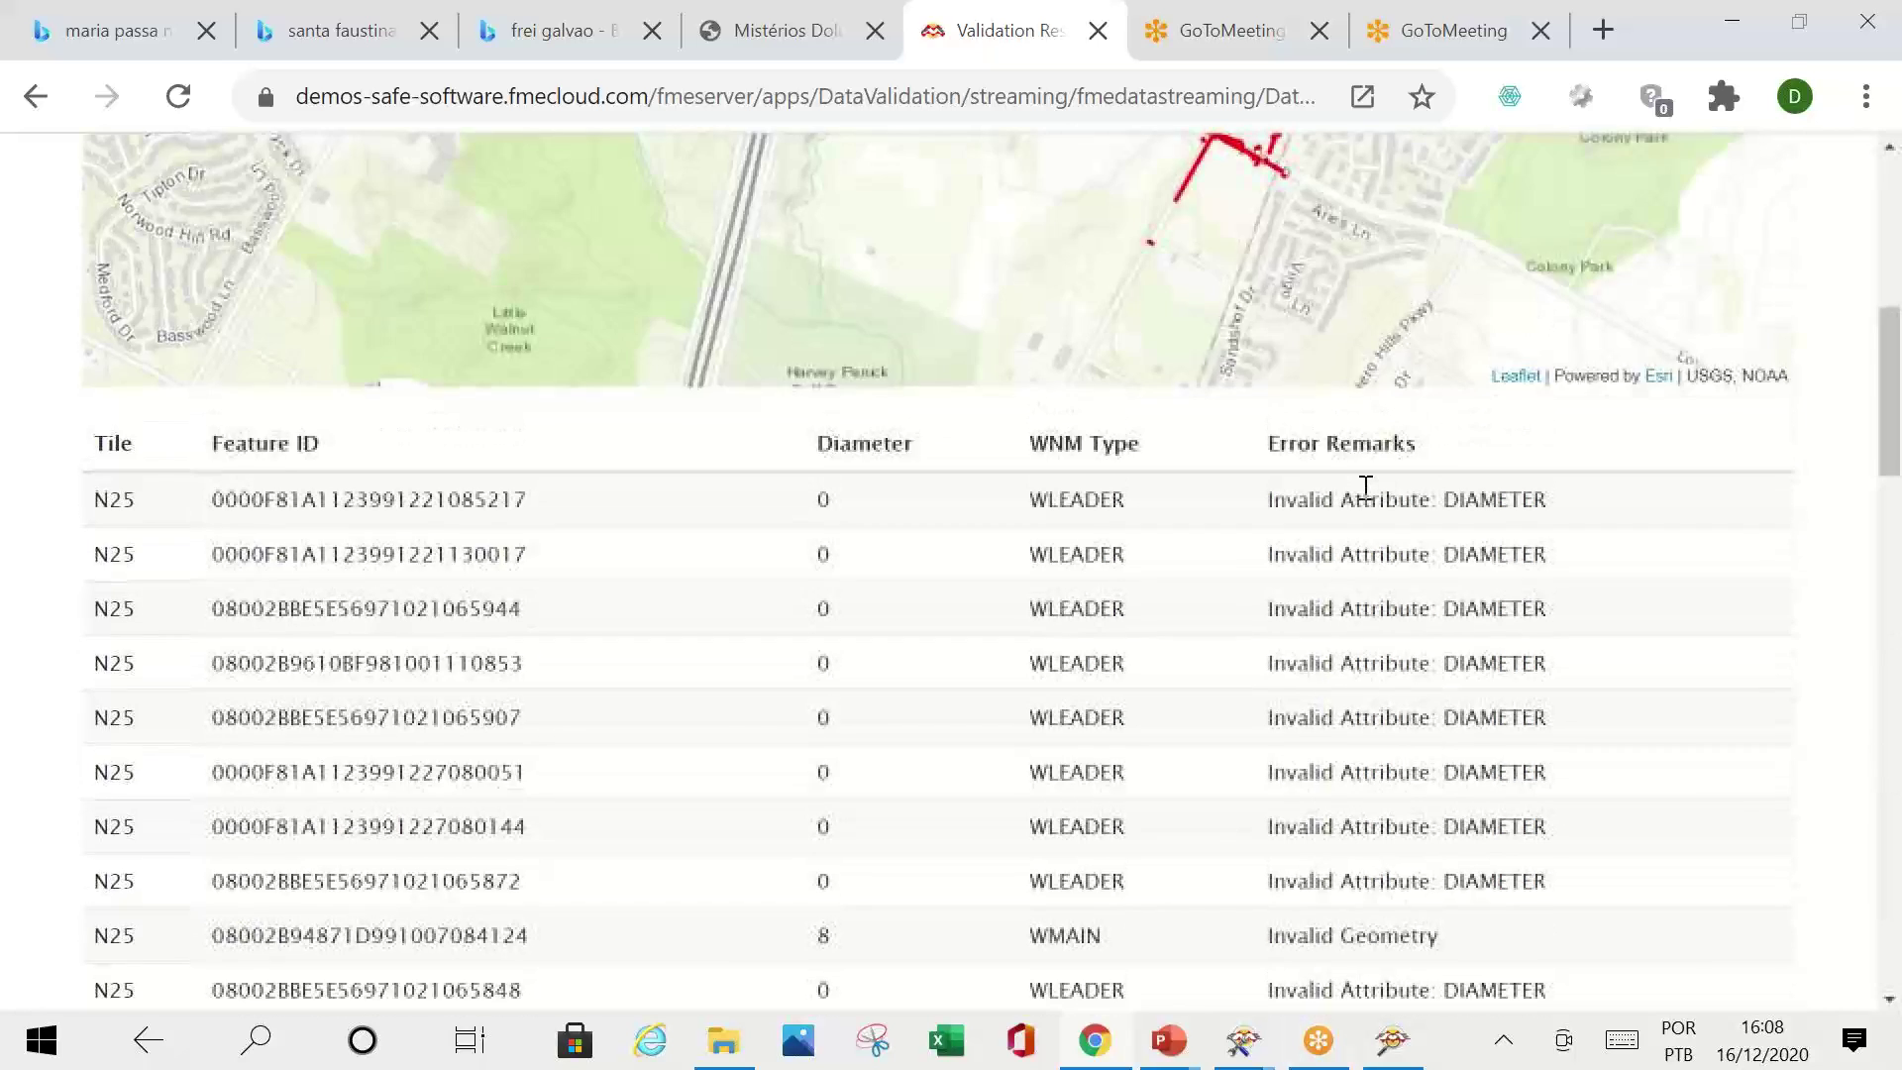
scroll(1365, 487, "up", 5)
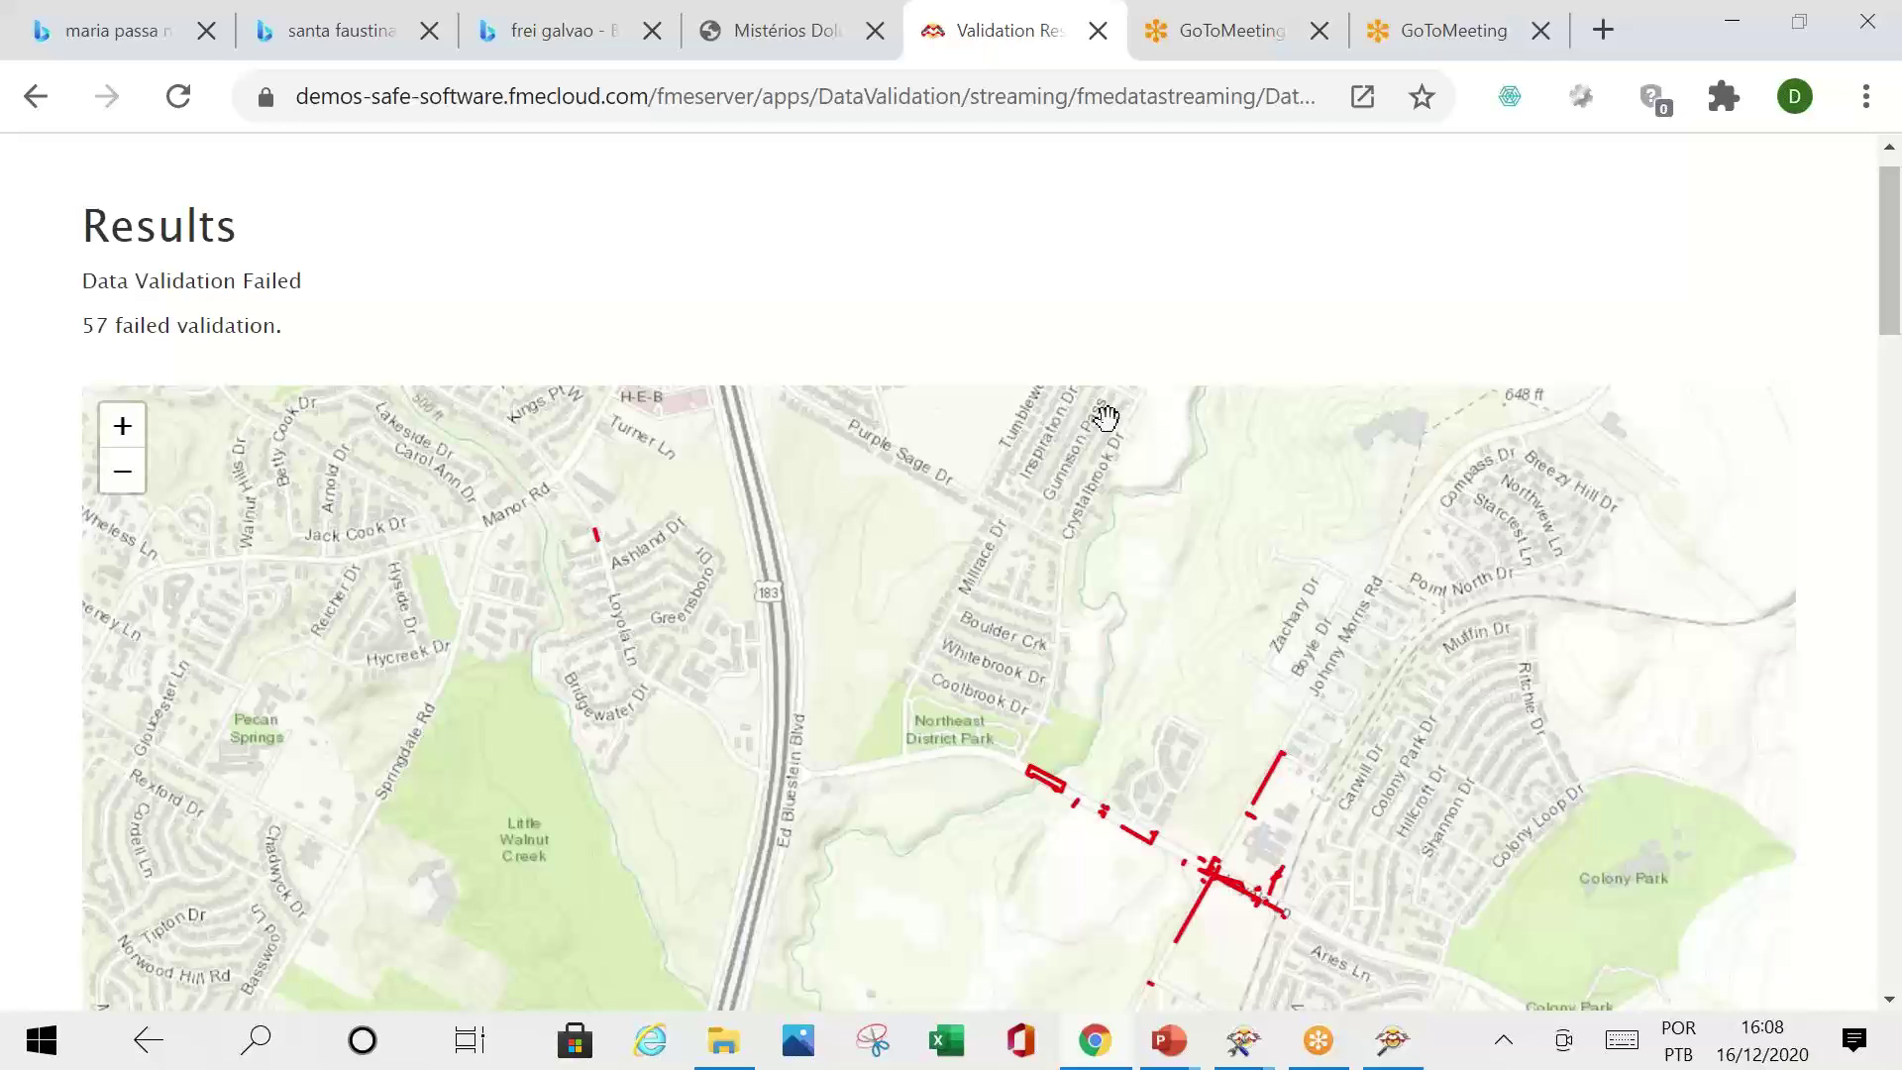
Step: Return to the Data Validation form, run it with good_data.dwg from the 07_Limpeza_de_Dados folder, and view the resulting features on the map
left_click(35, 96)
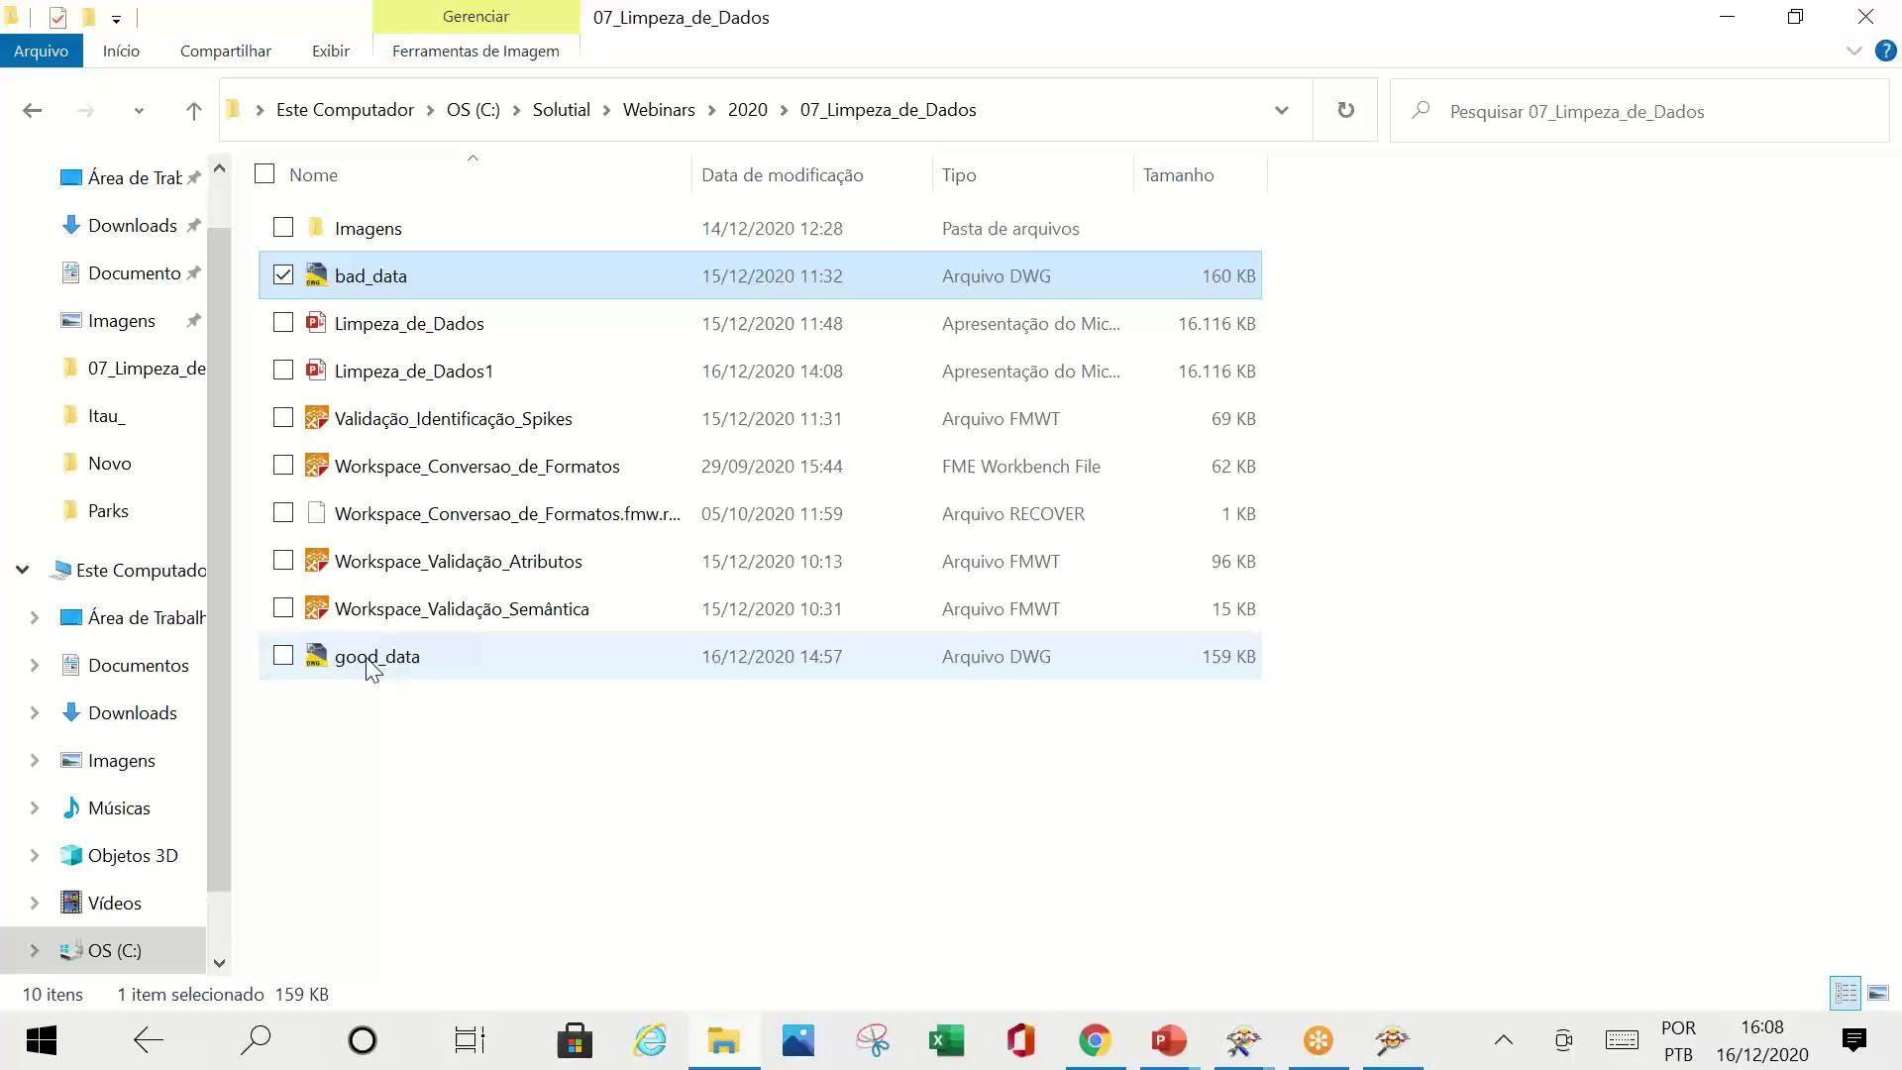
left_click_drag(365, 667, 1159, 705)
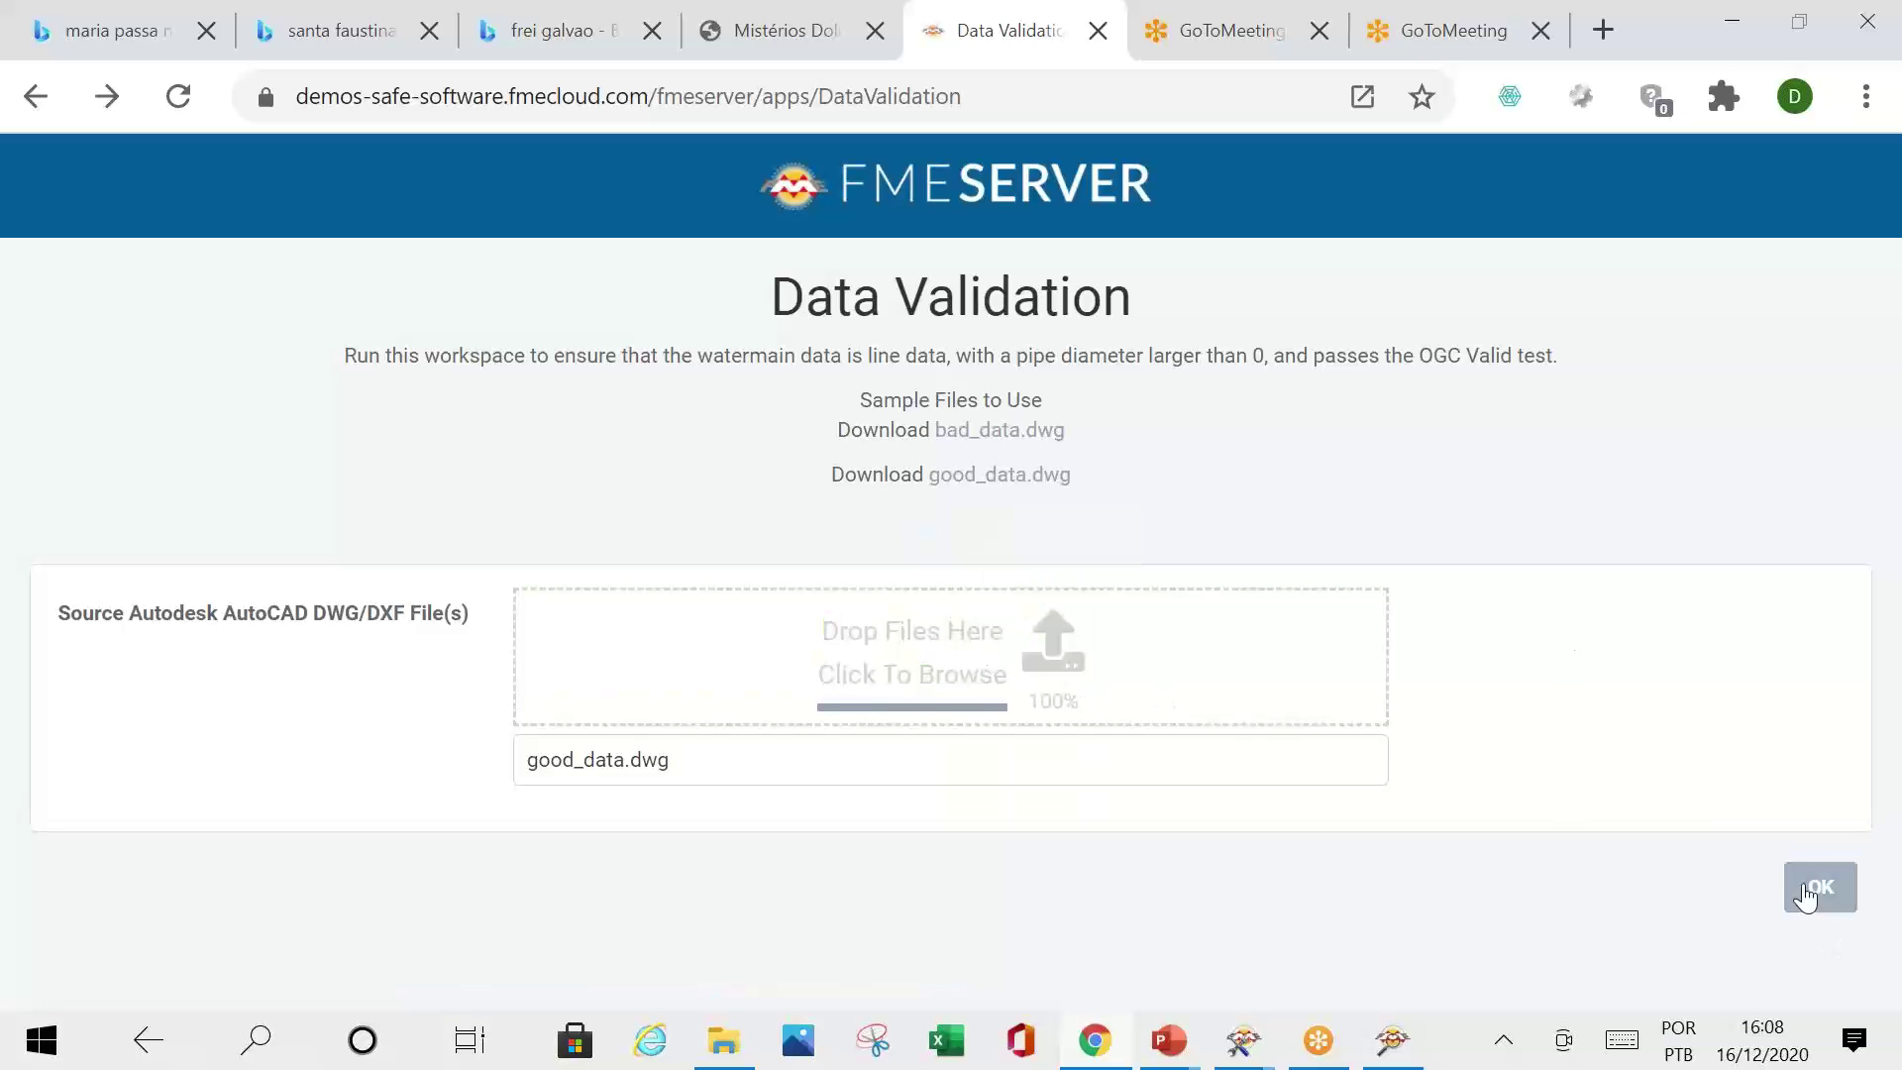
left_click(1808, 880)
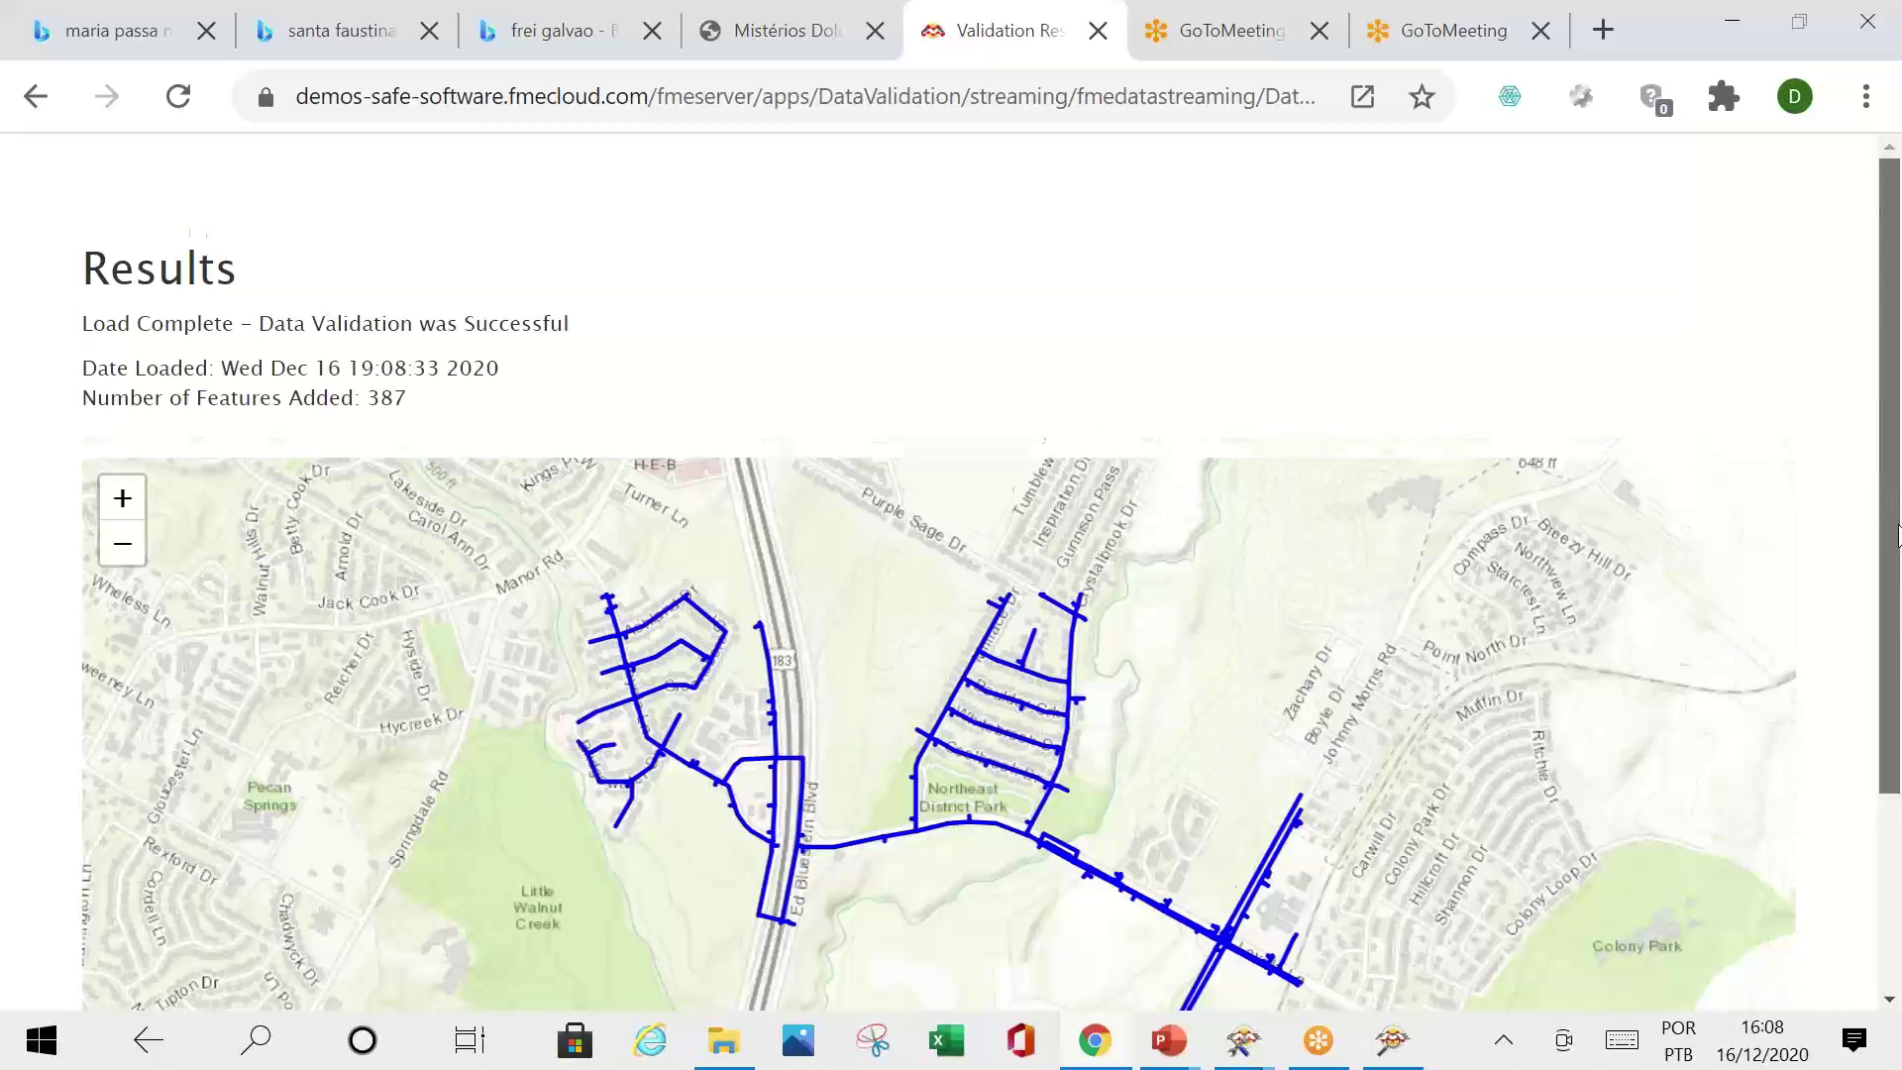
left_click_drag(1888, 508, 1899, 837)
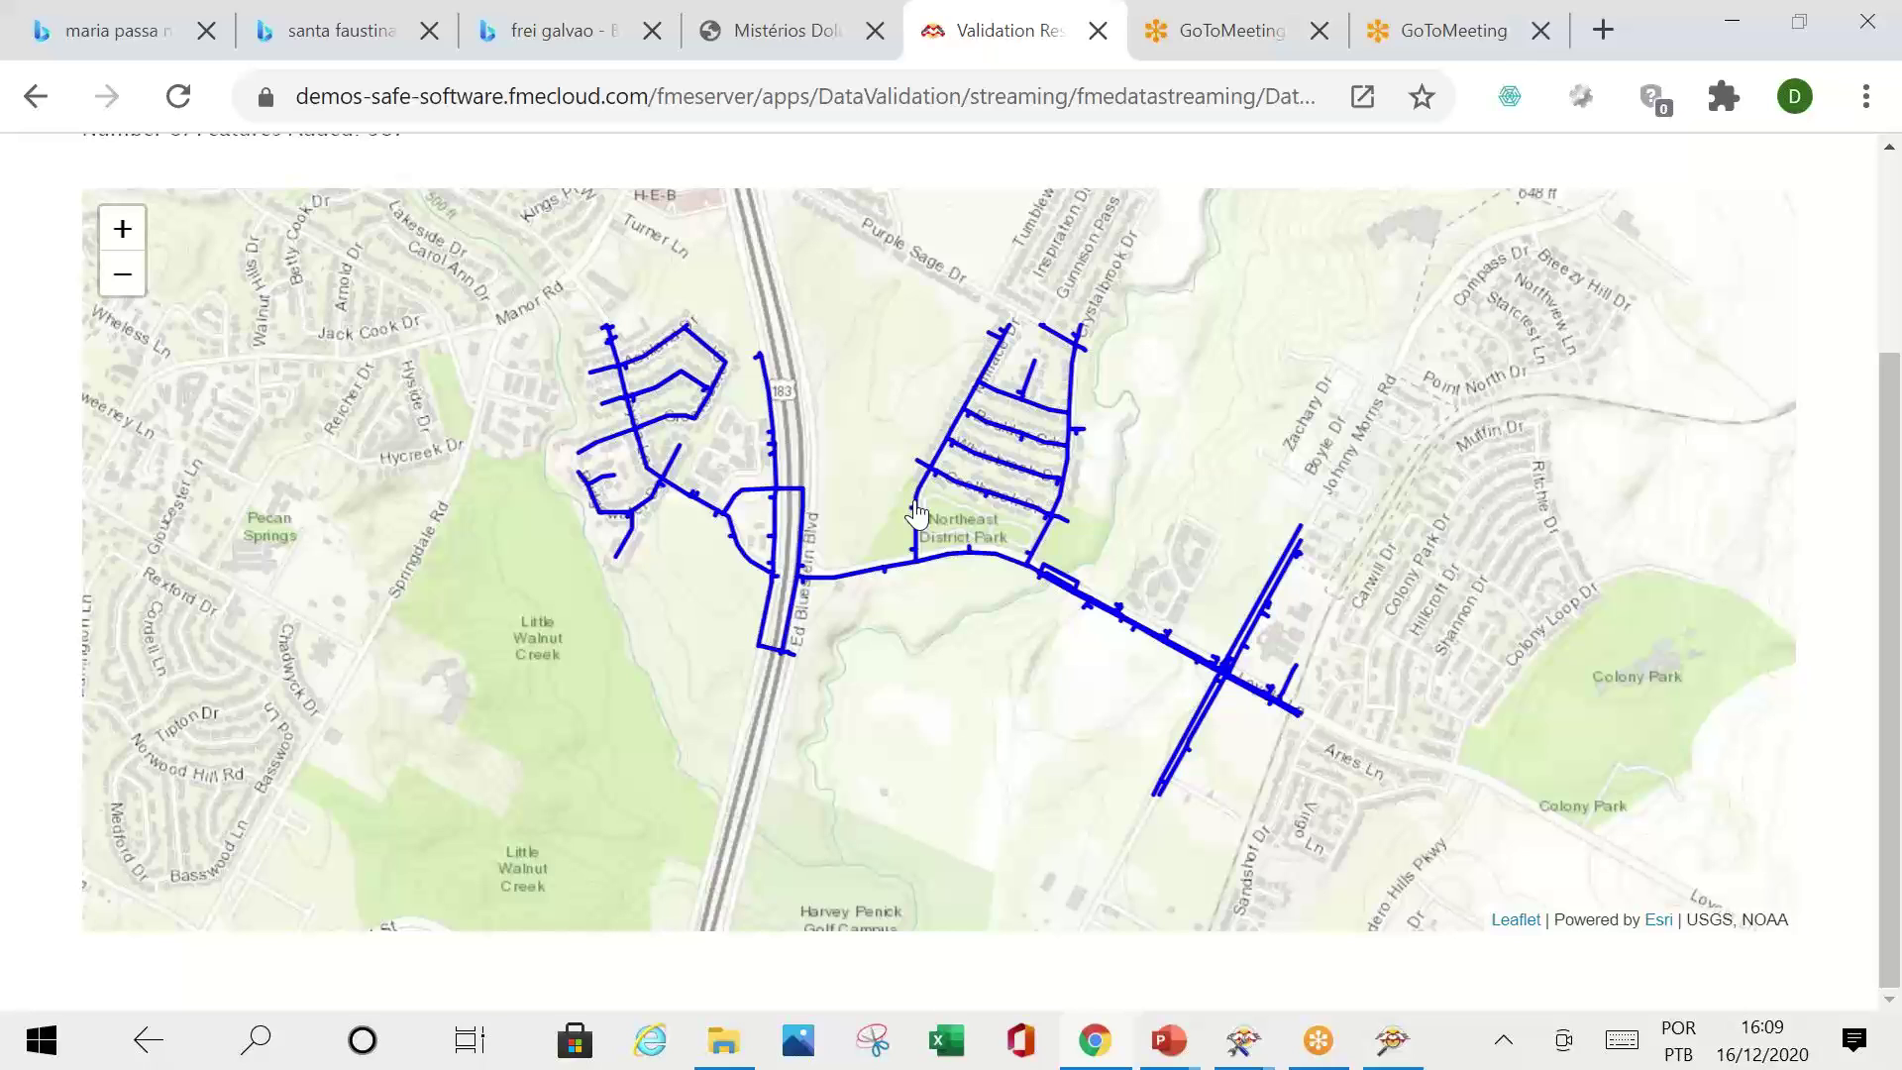
Step: Switch to the Limpeza_de_Dados presentation in PowerPoint, start the slide show from slide 14 and go to the closing Contatos slide
key("alt+Tab")
key("alt+Tab")
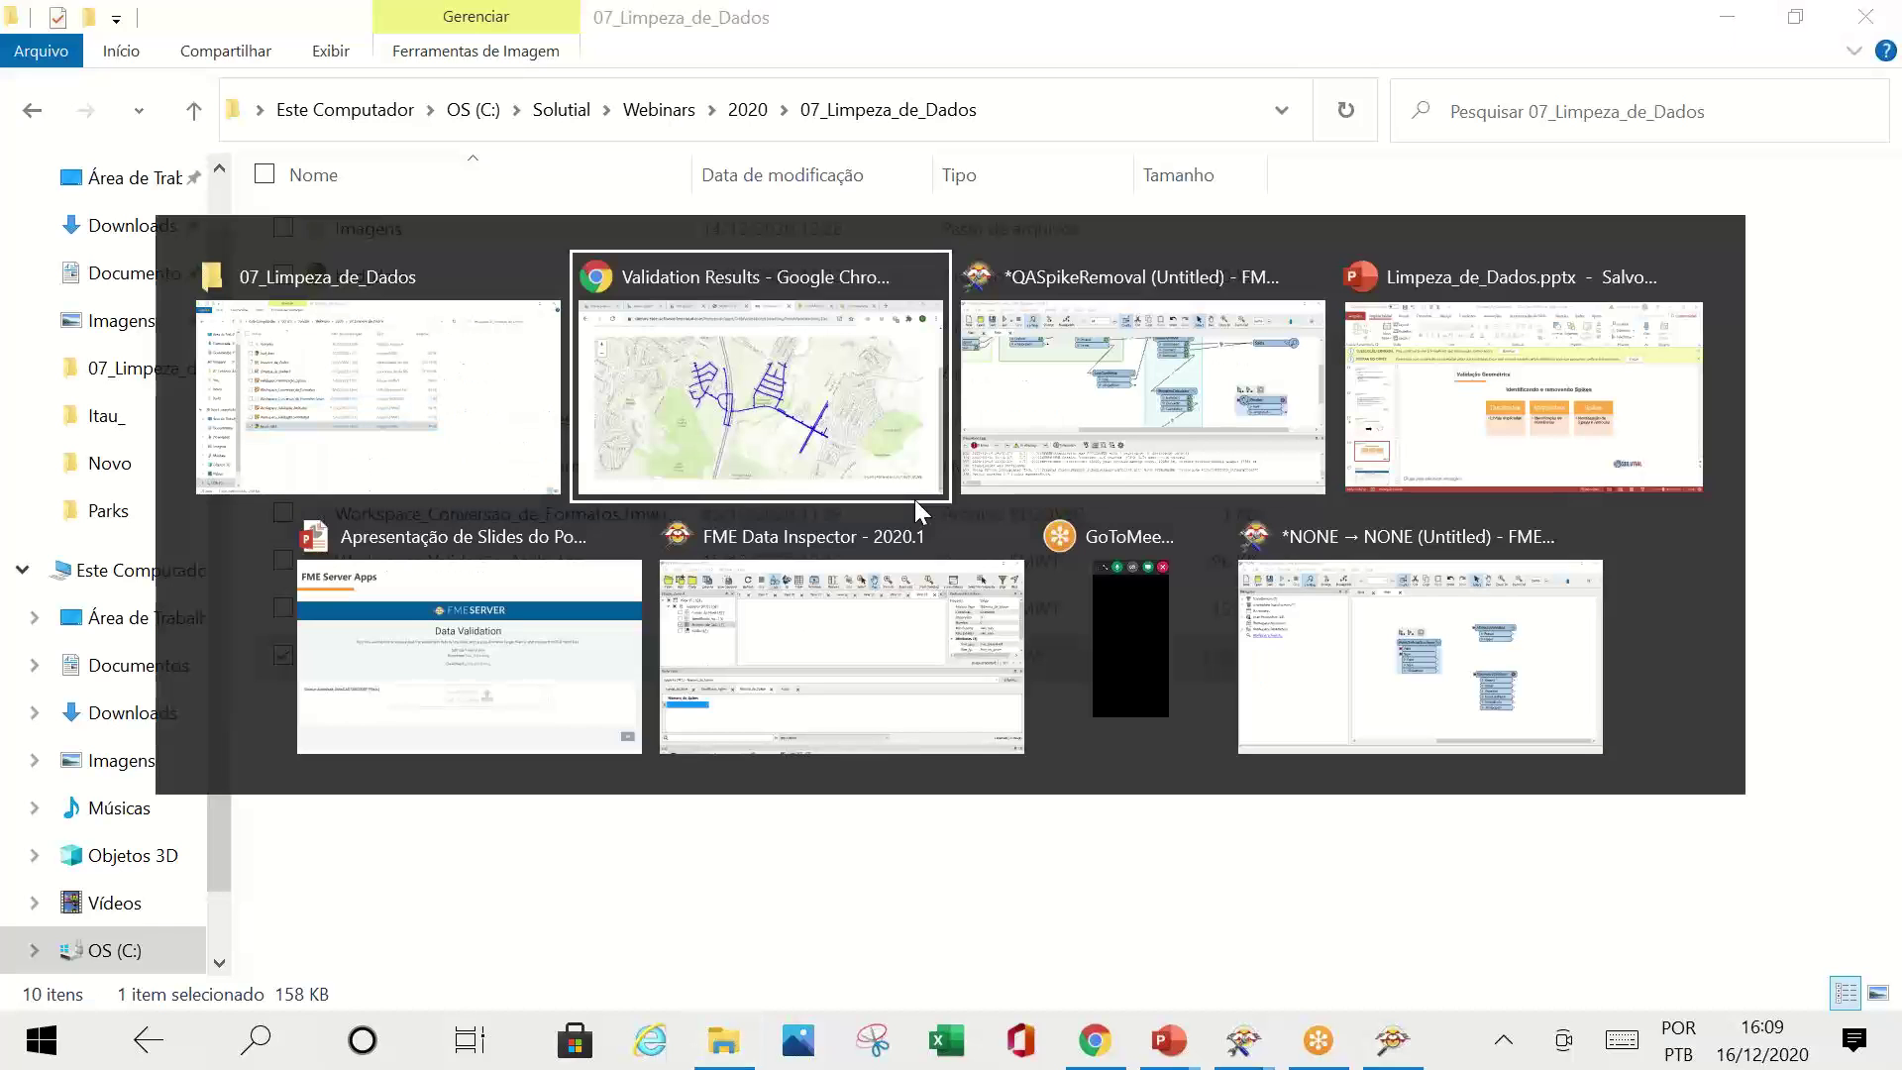
key("alt+Tab")
key("alt+Tab")
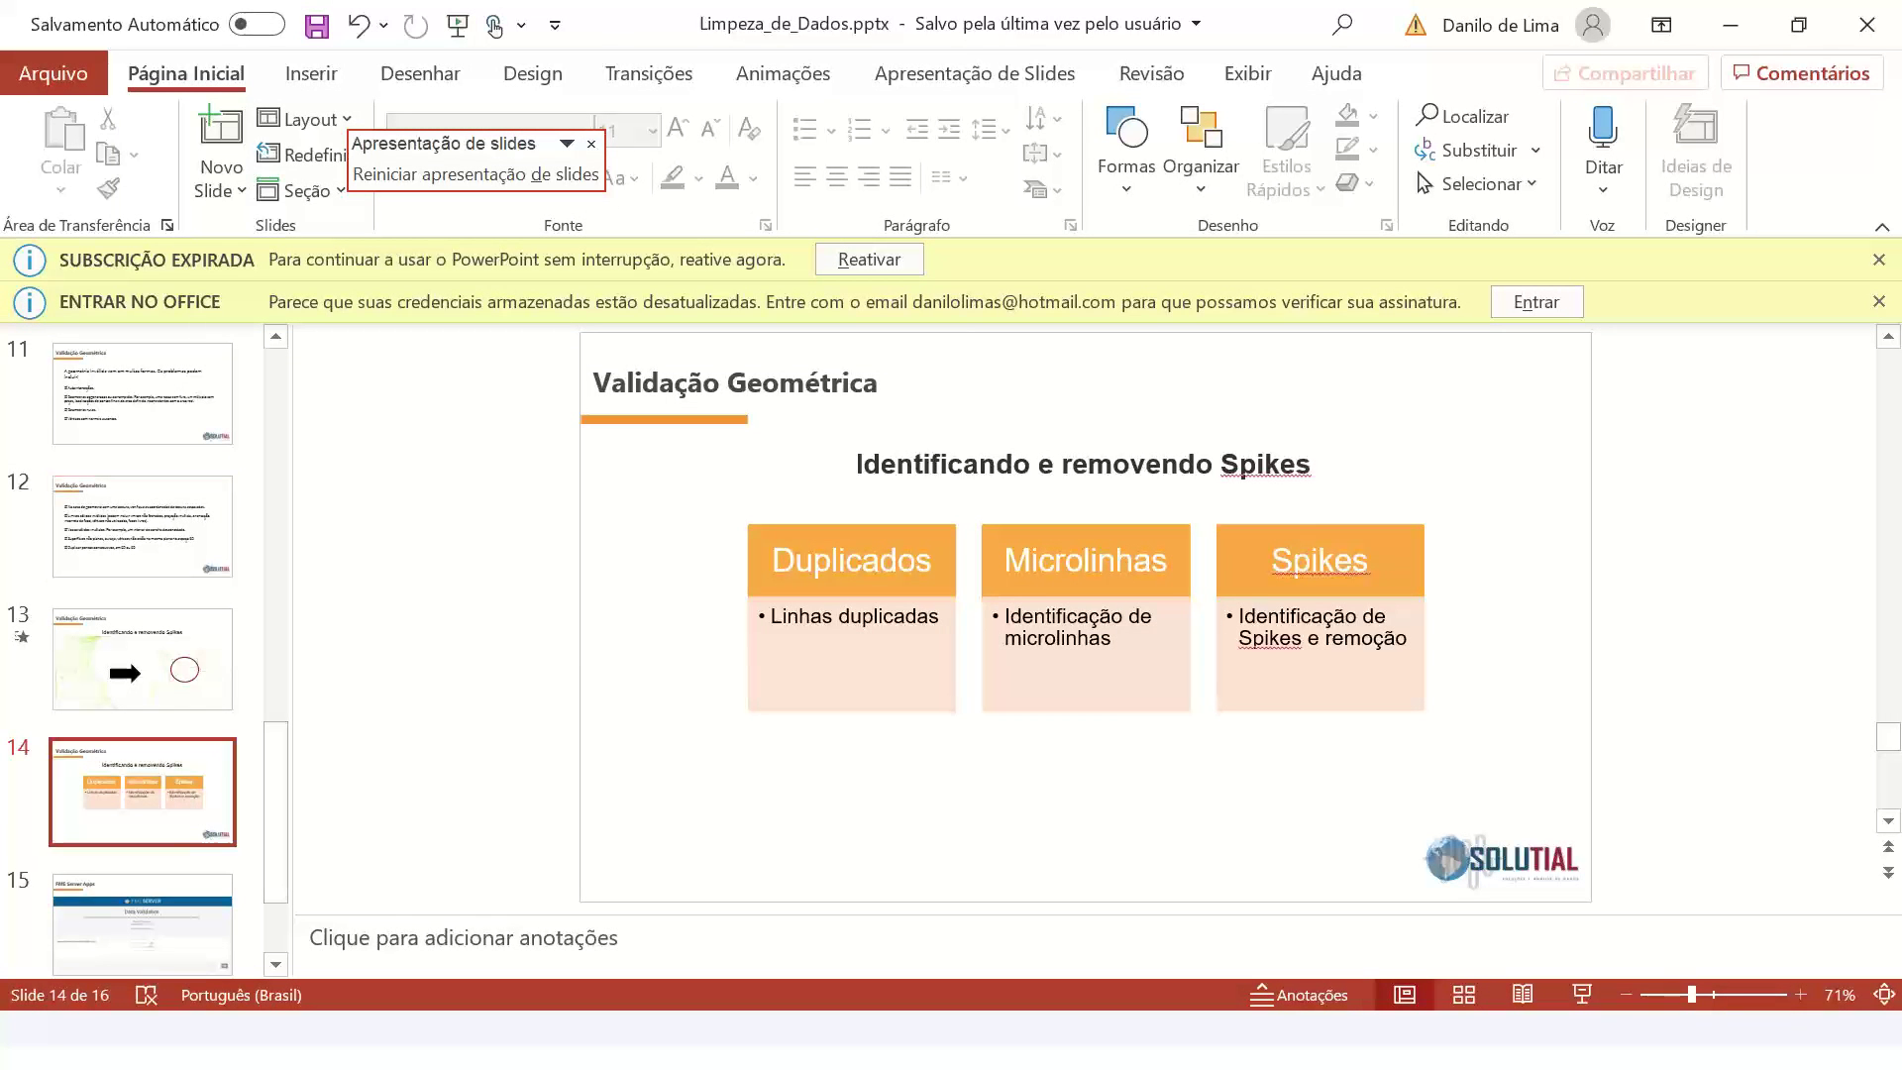
scroll(144, 654, "down", 2)
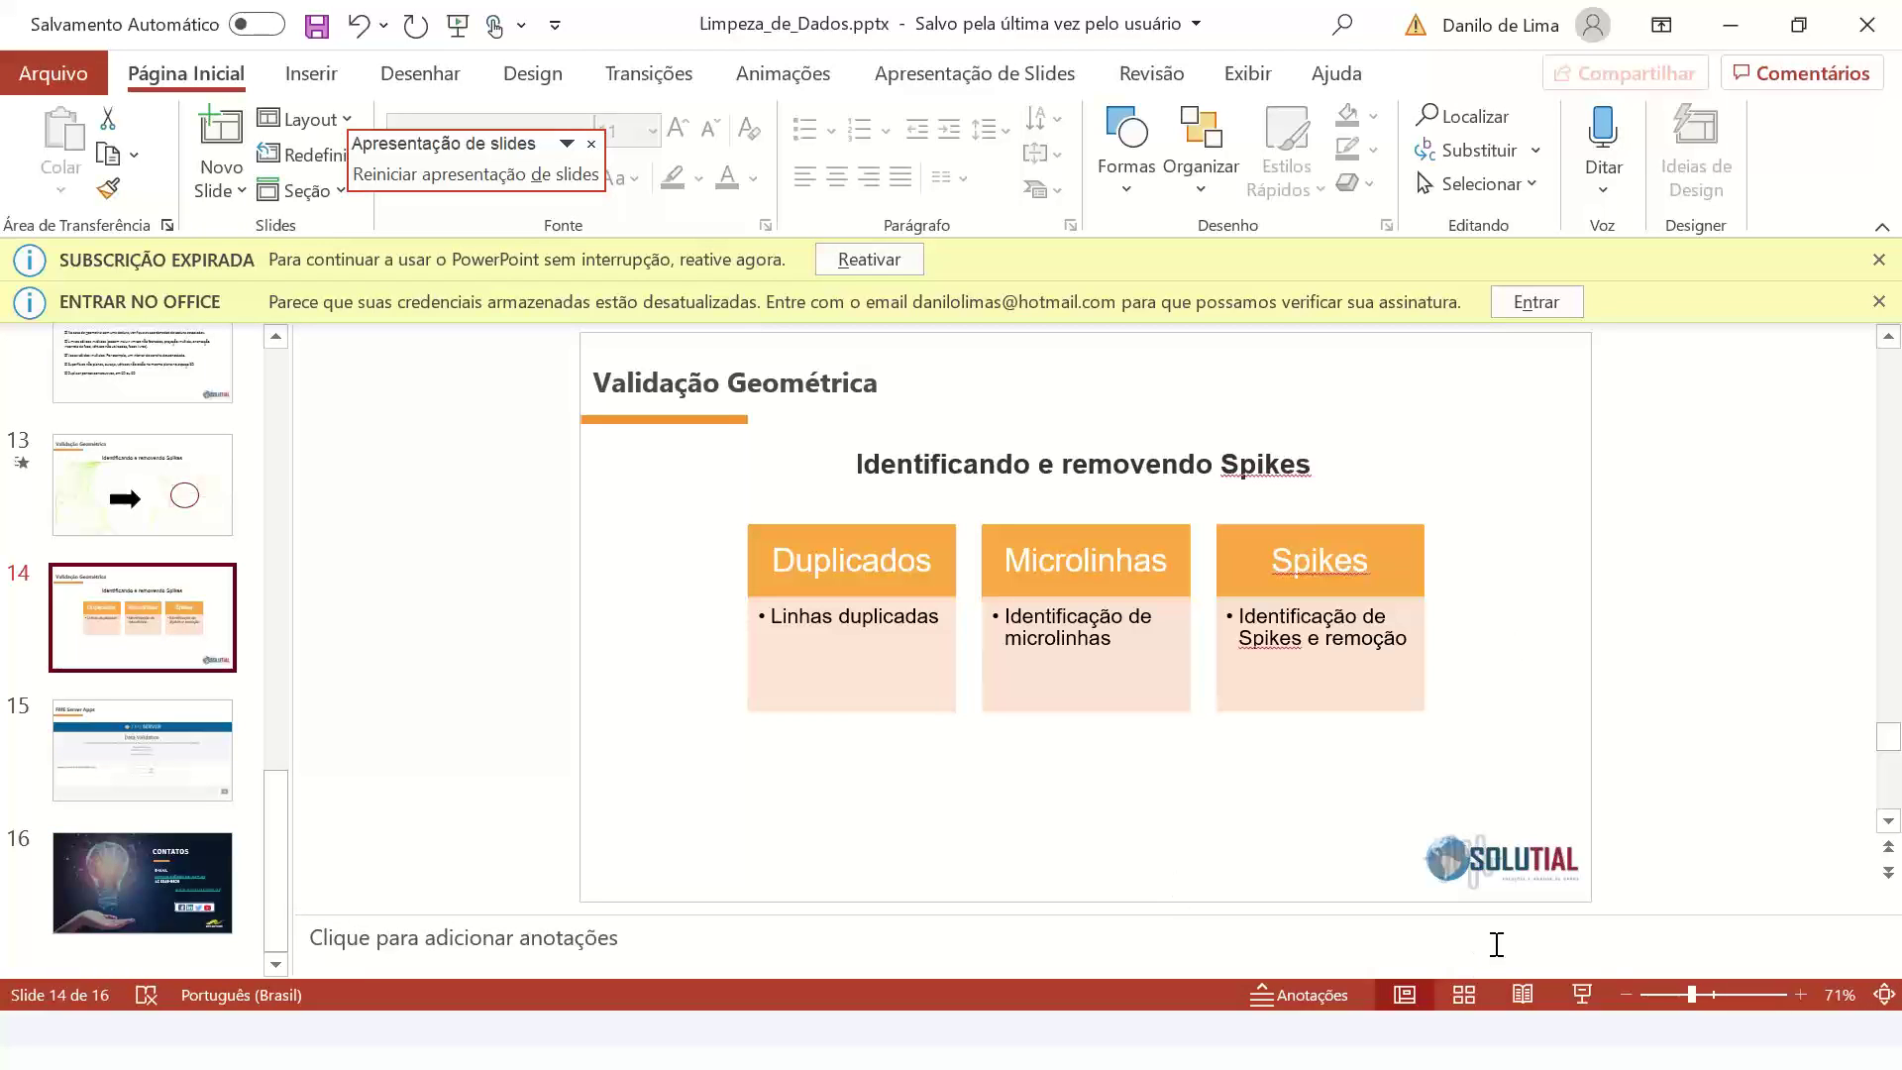
left_click(1587, 991)
scroll(1570, 931, "down", 2)
scroll(1569, 931, "up", 1)
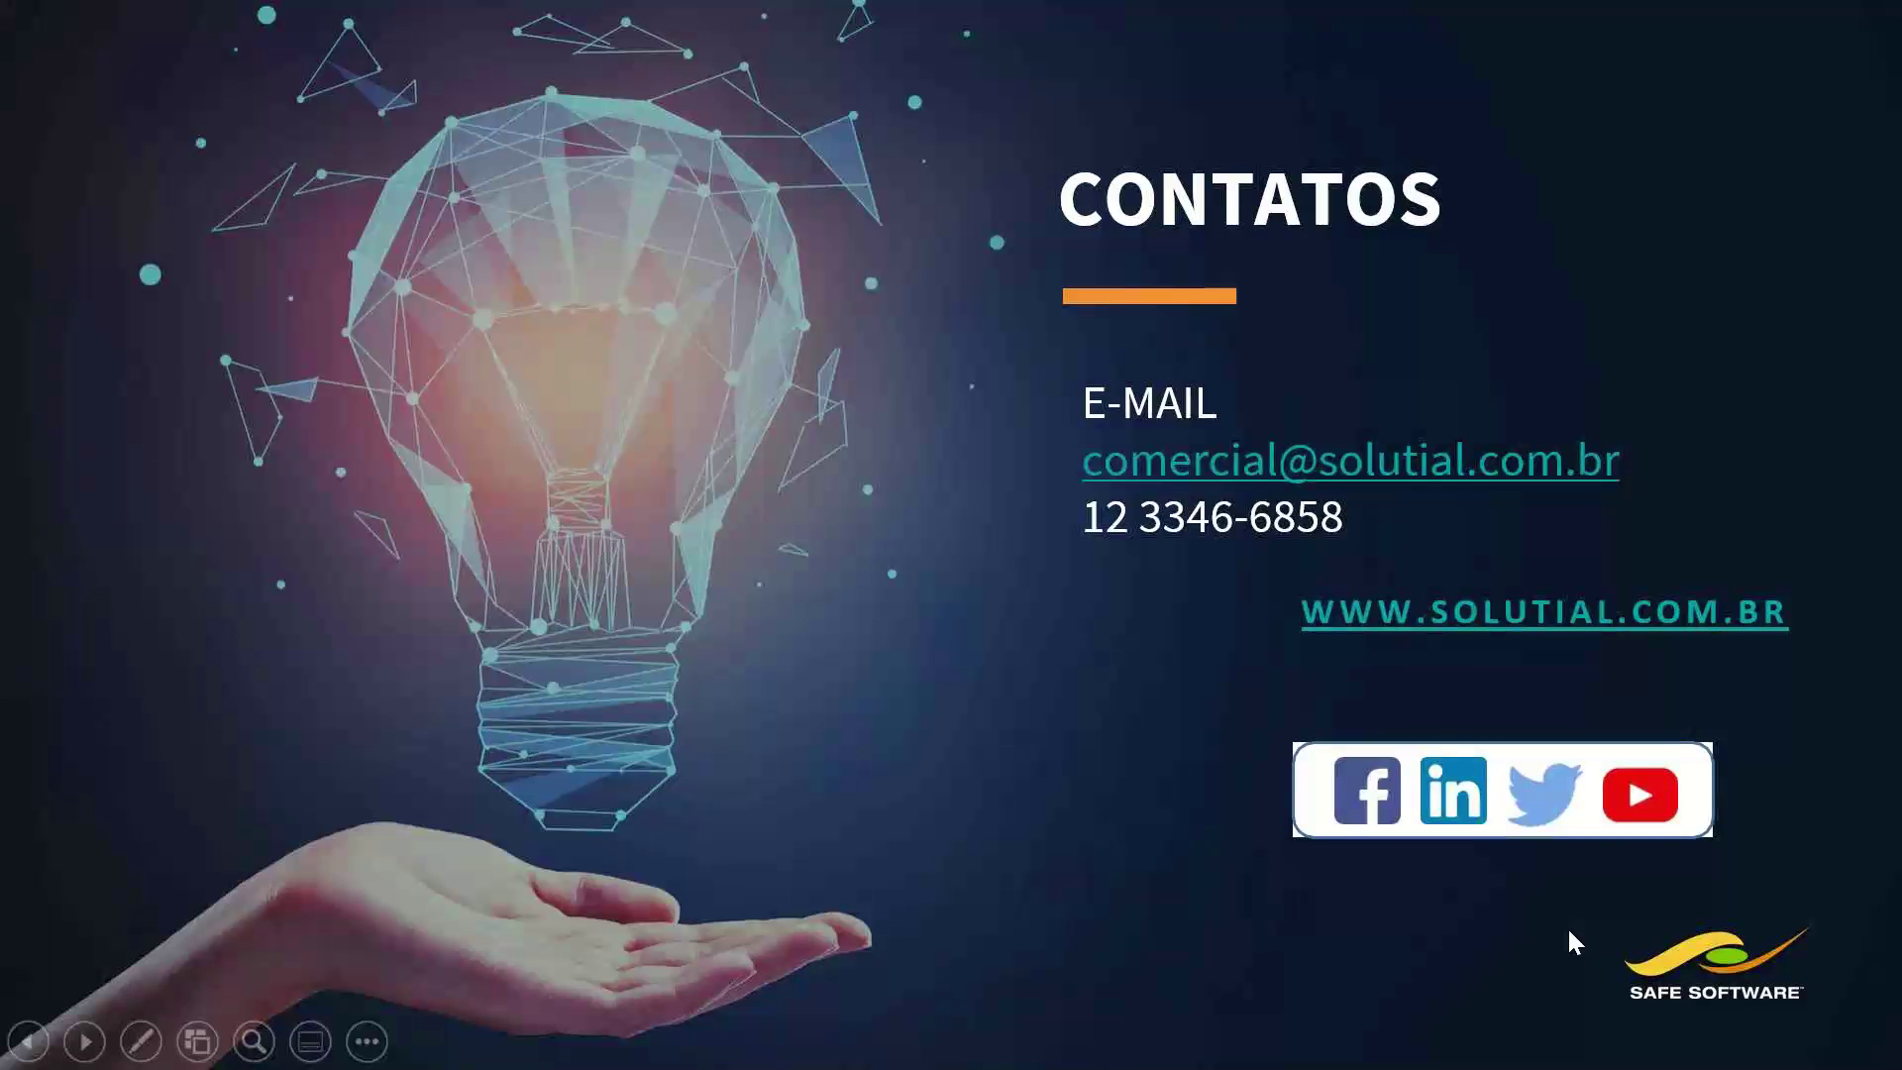